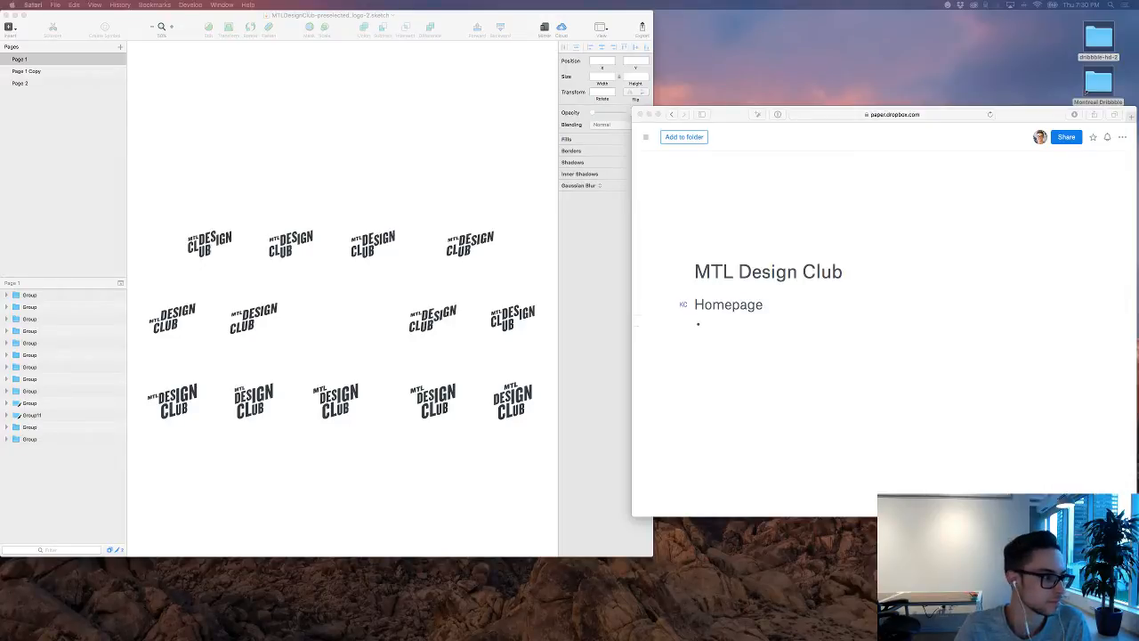
# Step: Switch to Tweetbot and open a new tweet for composing
pyautogui.moveTo(543, 623)
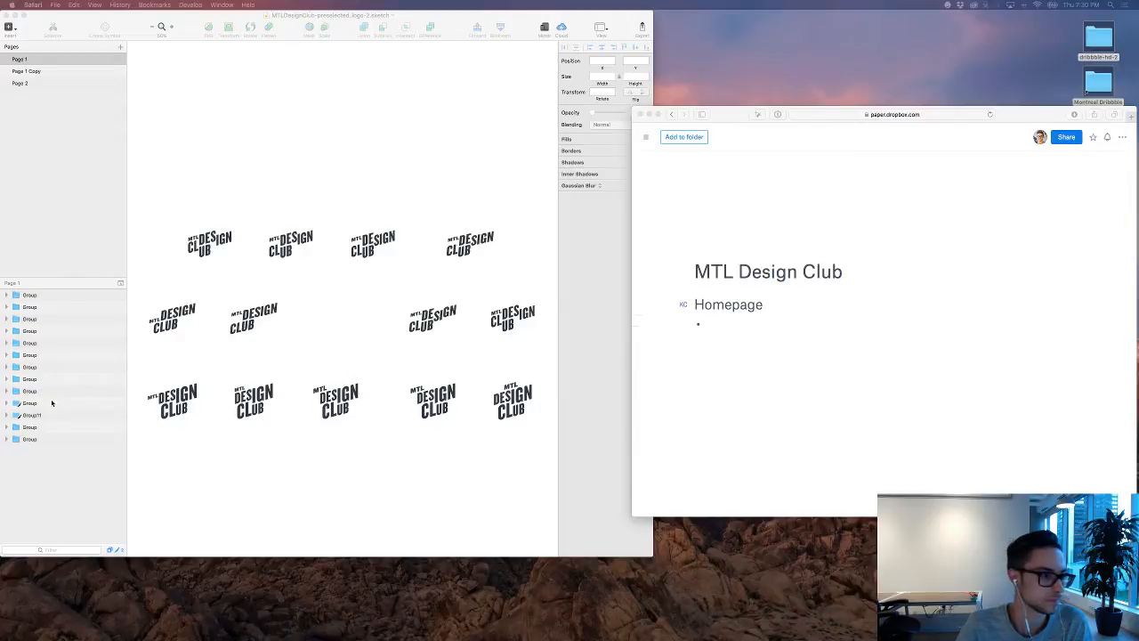
pyautogui.click(547, 628)
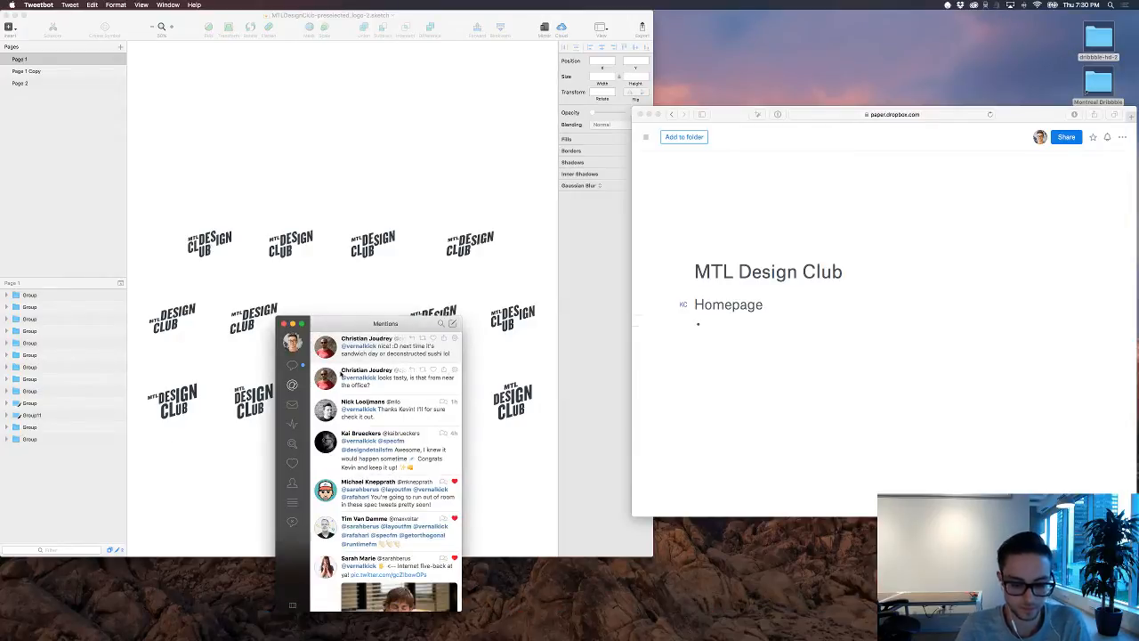
pyautogui.press('super+n')
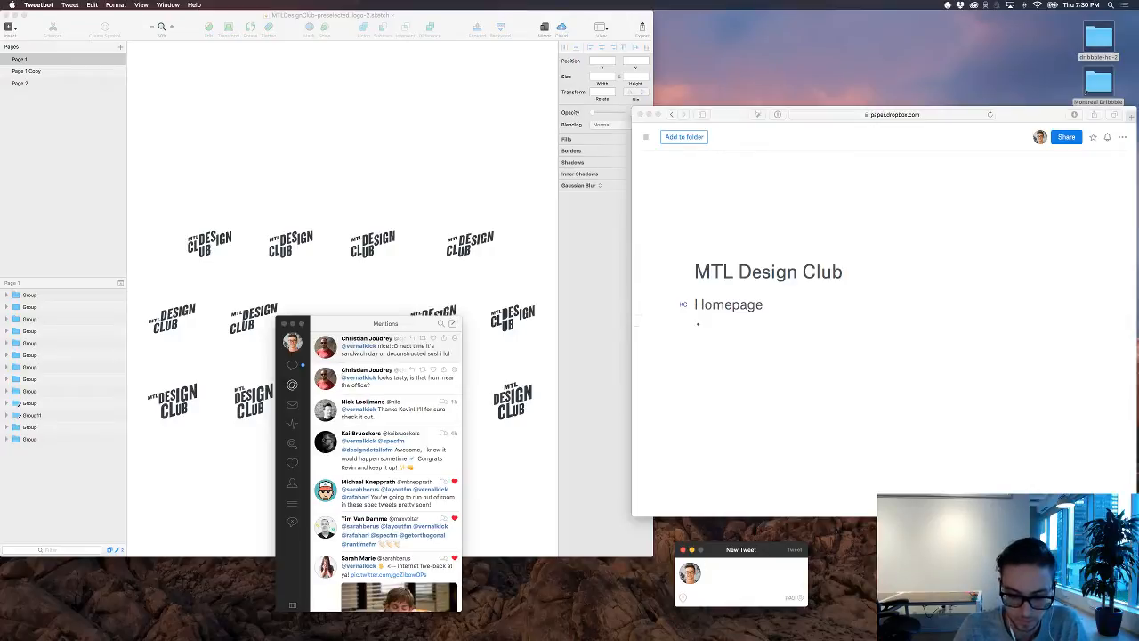
pyautogui.write("I'm")
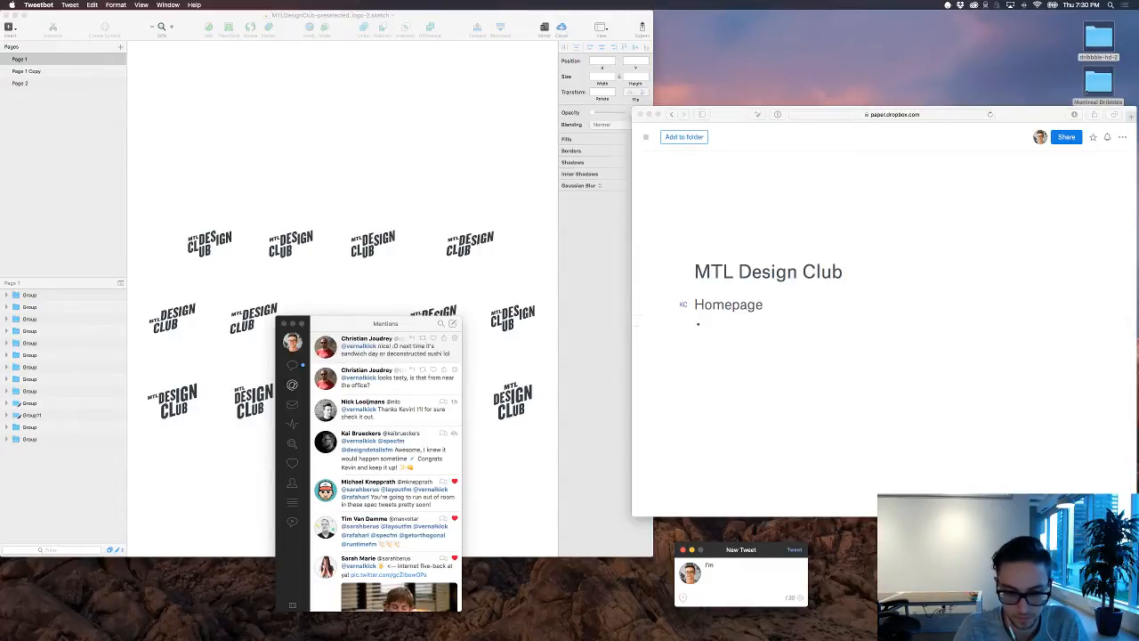
pyautogui.write('liv')
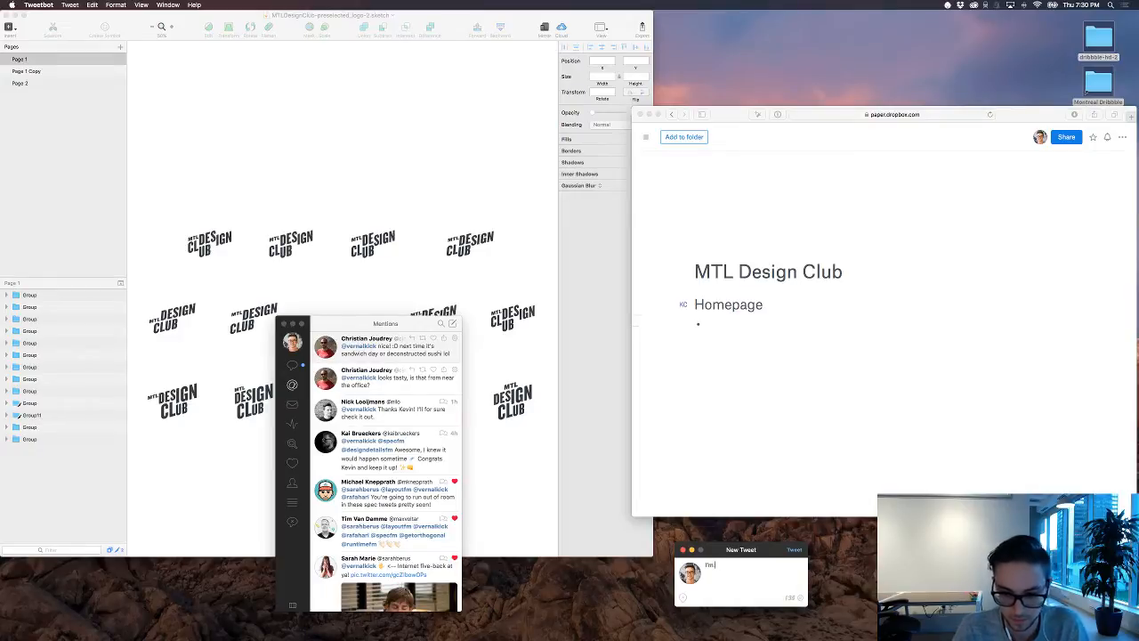
pyautogui.write('est')
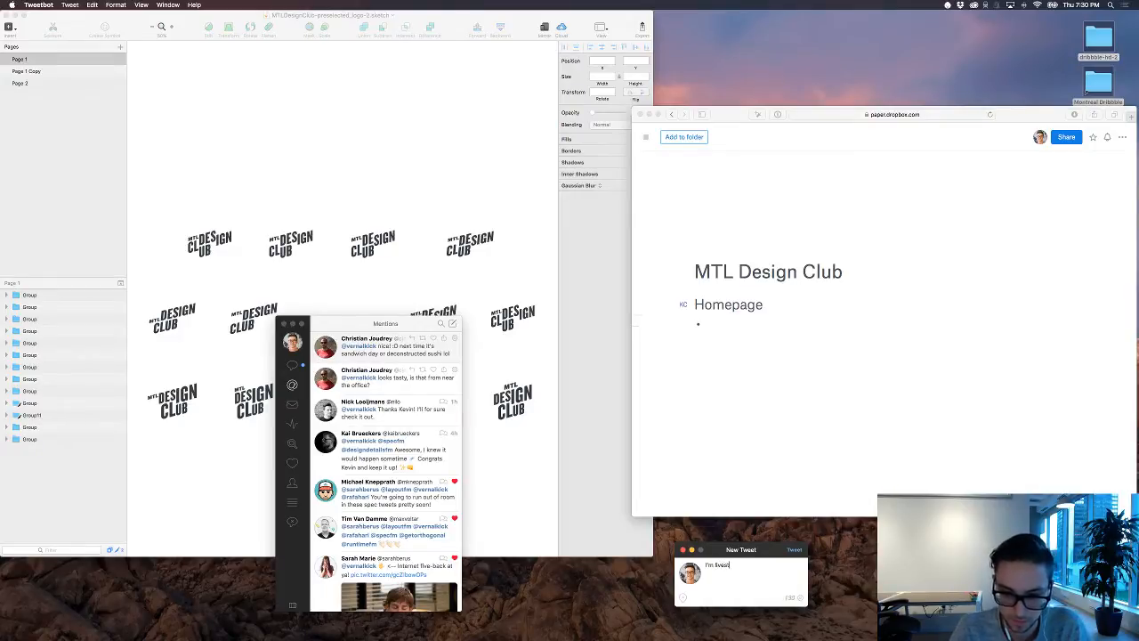
pyautogui.write('reaming')
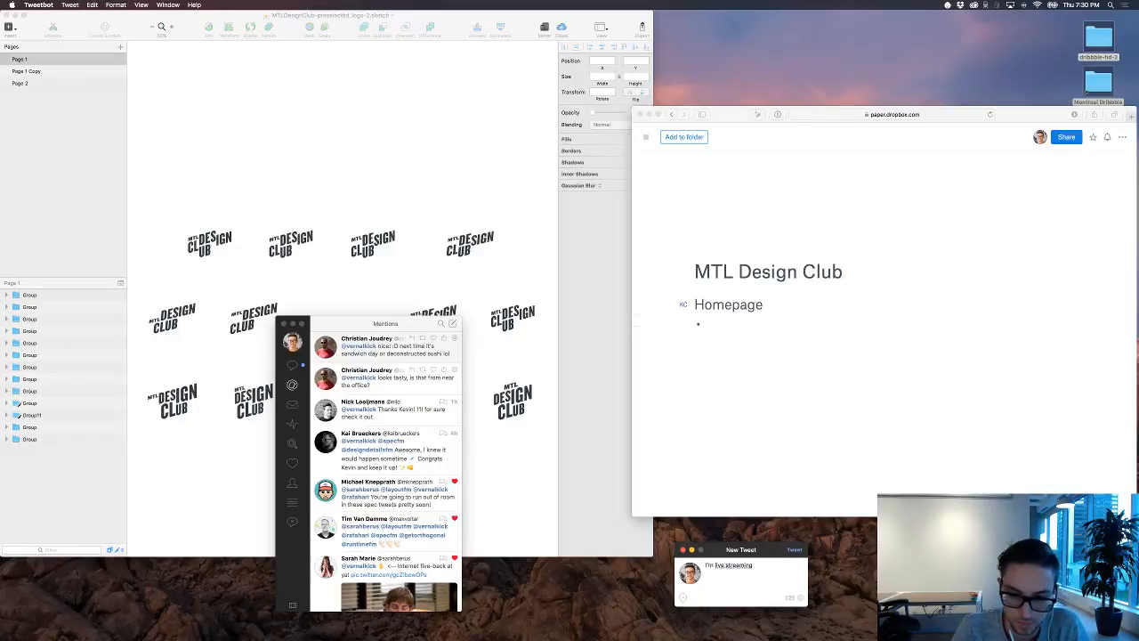
pyautogui.click(727, 564)
pyautogui.press('BackSpace')
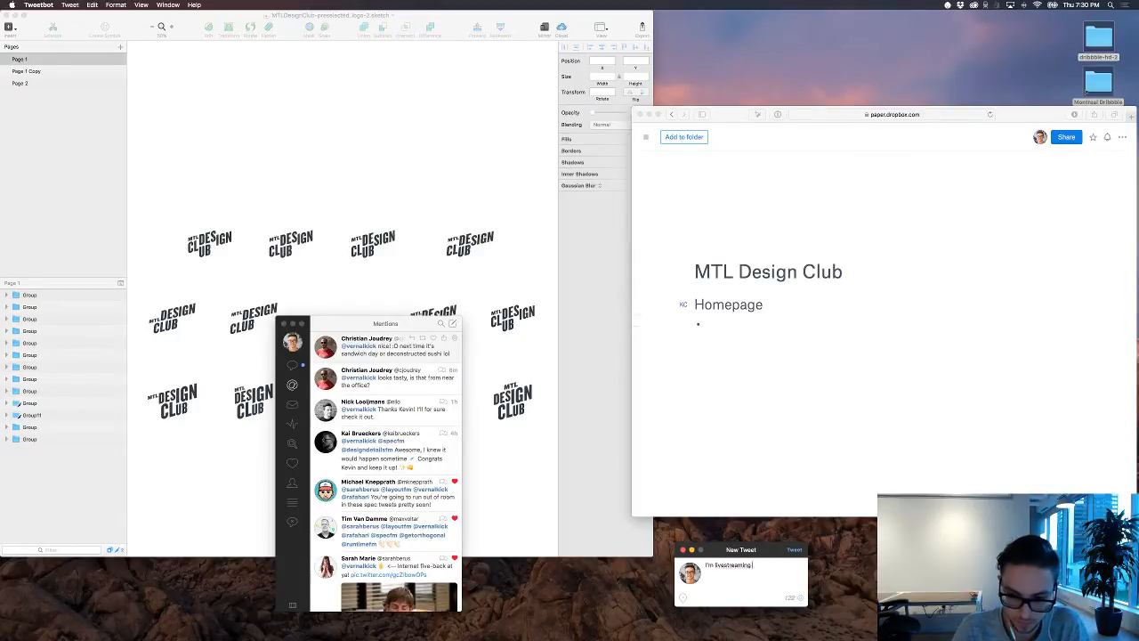
pyautogui.write('my design')
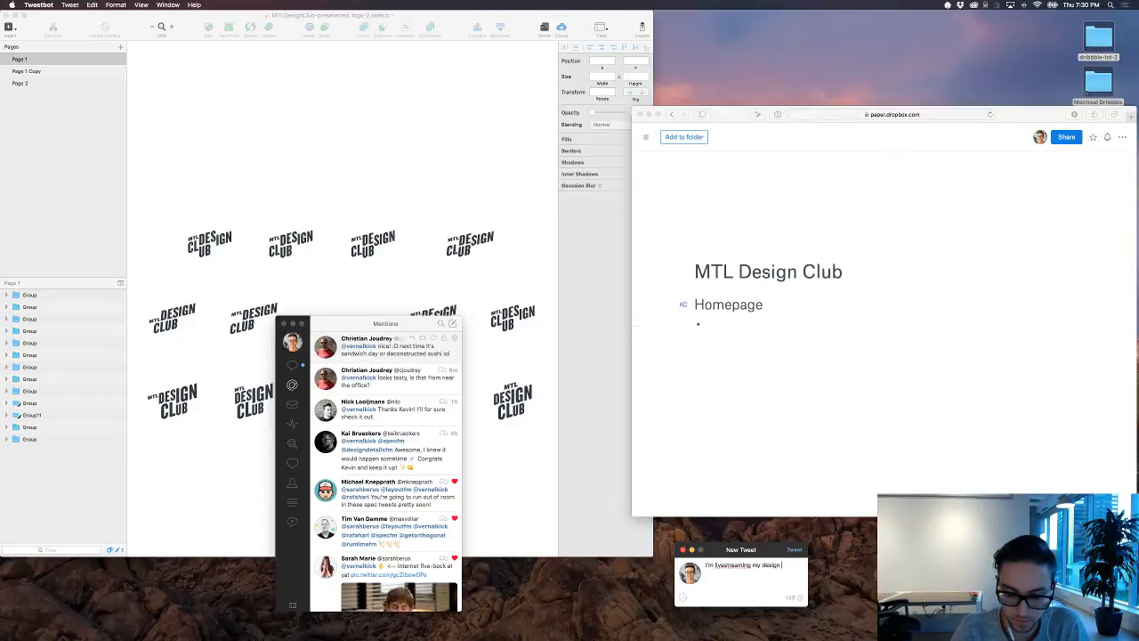
pyautogui.write(' process')
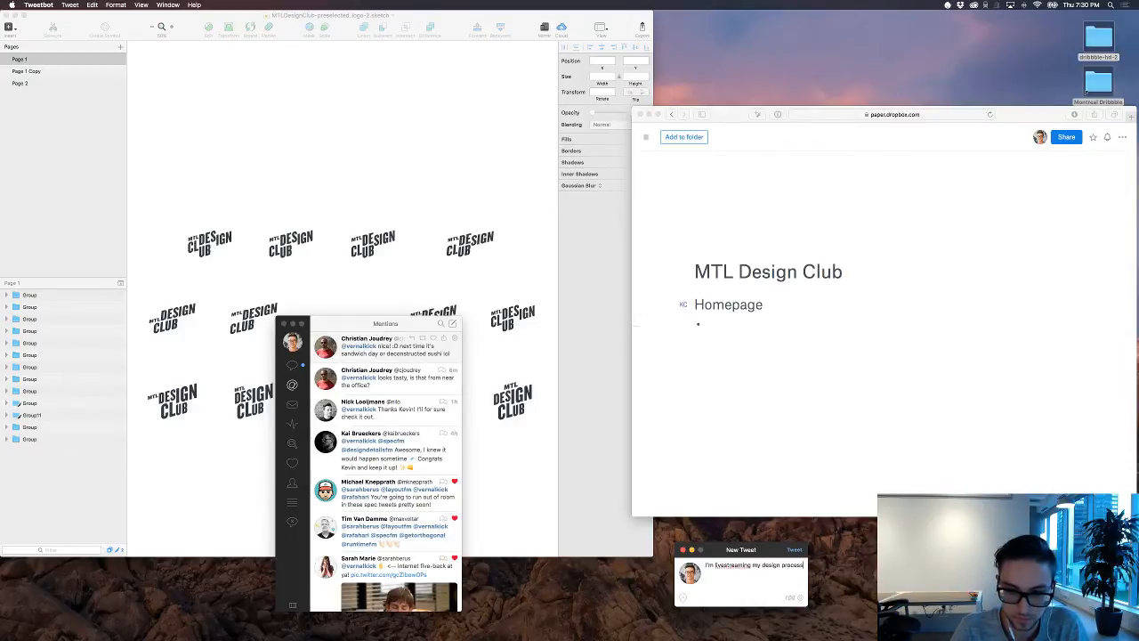
pyautogui.write(' for the')
pyautogui.press('BackSpace')
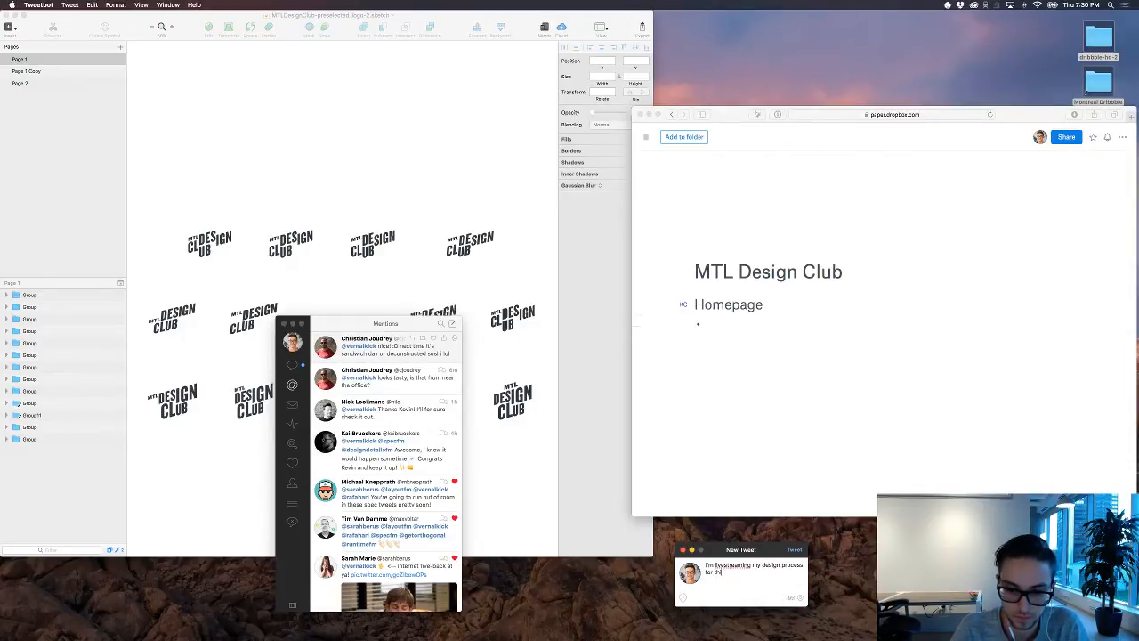
pyautogui.write('ivestre')
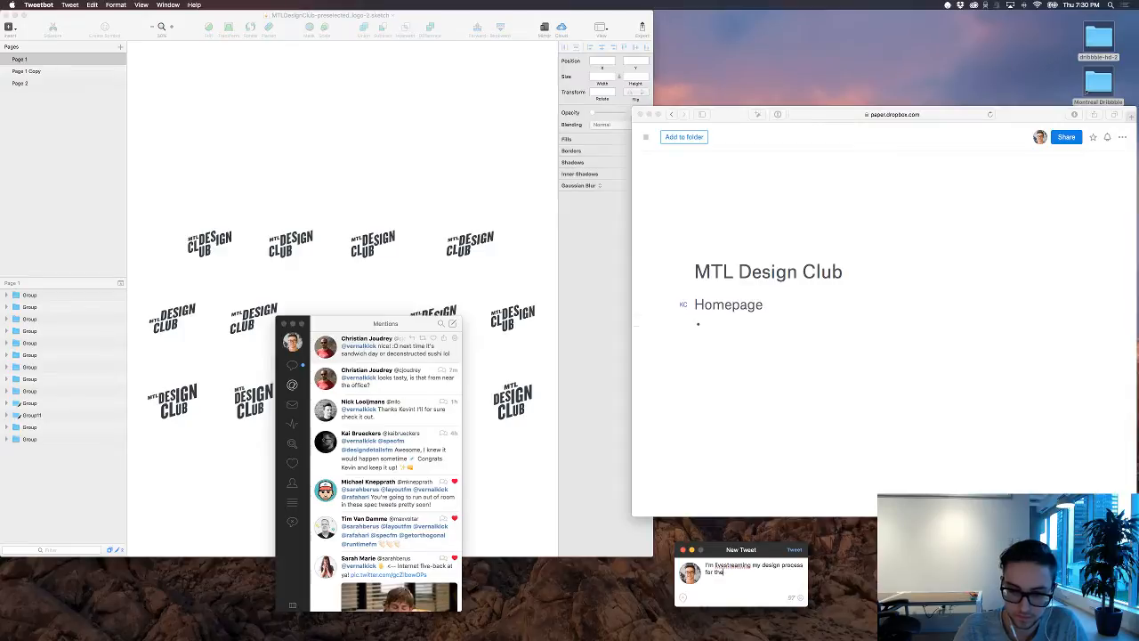
pyautogui.press('super+a')
pyautogui.press('BackSpace')
# Step: Write the tweet text "[Live] Designing a website for the MTL Design Club", correcting the spelling of "Designing"
pyautogui.write('I')
pyautogui.write('L')
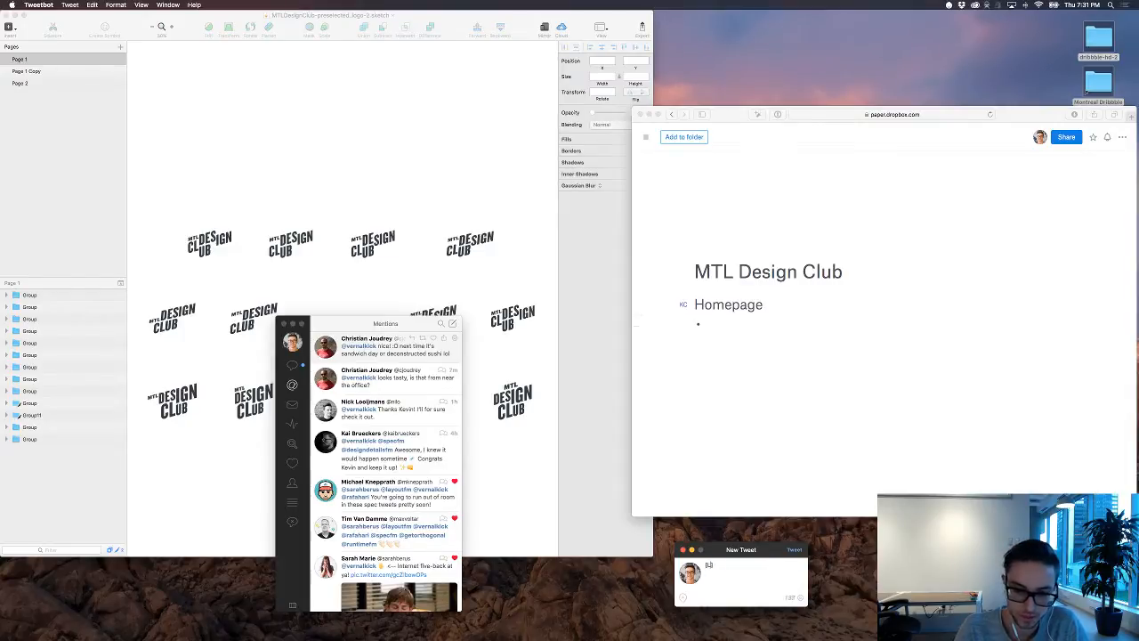
pyautogui.write('ive]')
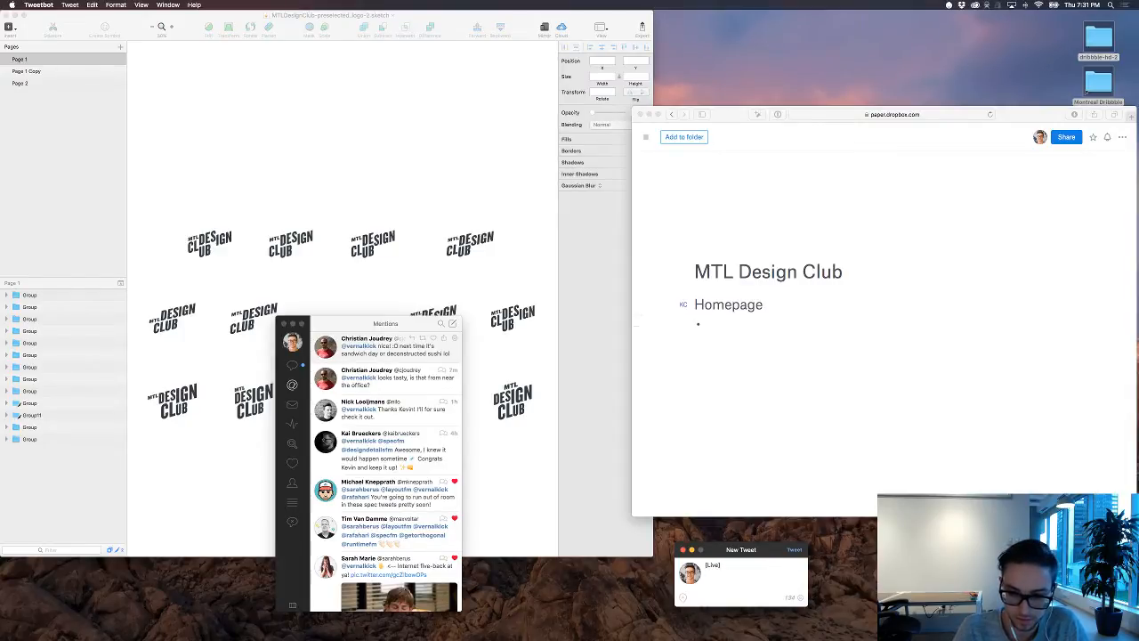
pyautogui.write(' Desing')
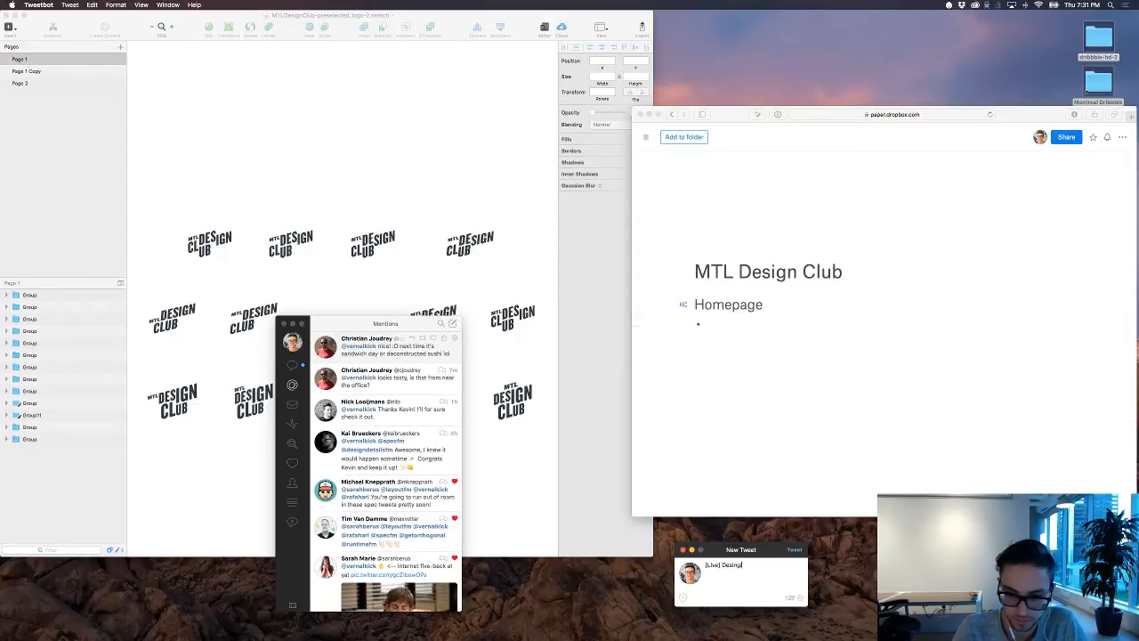
pyautogui.press('BackSpace')
pyautogui.press('BackSpace')
pyautogui.write('gning')
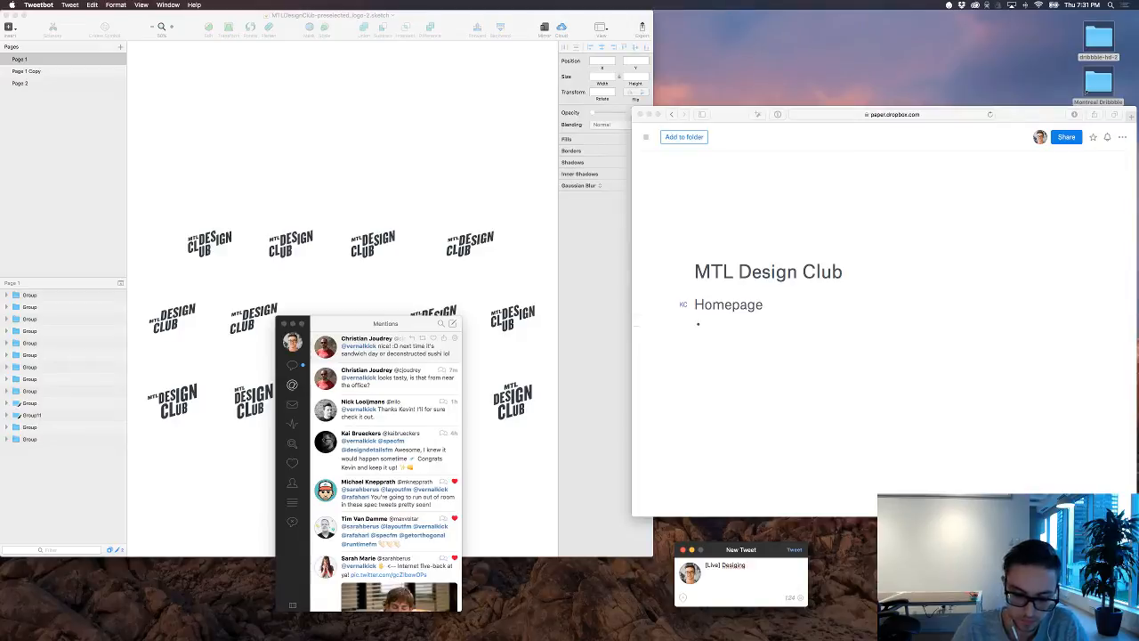
pyautogui.write(' a we')
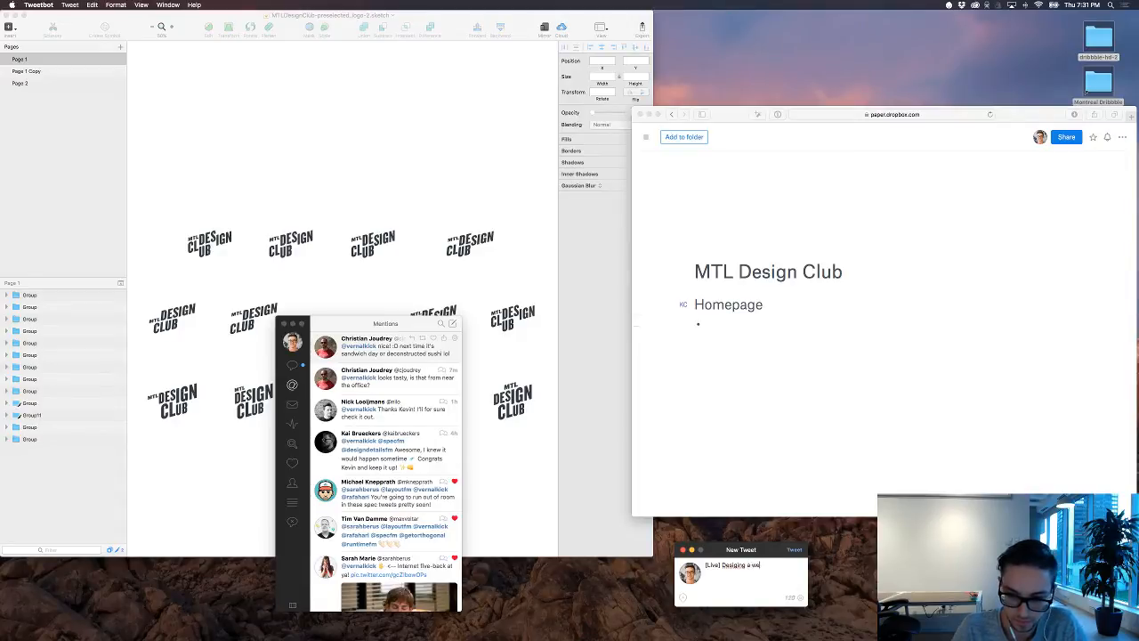
pyautogui.write('bsite for th')
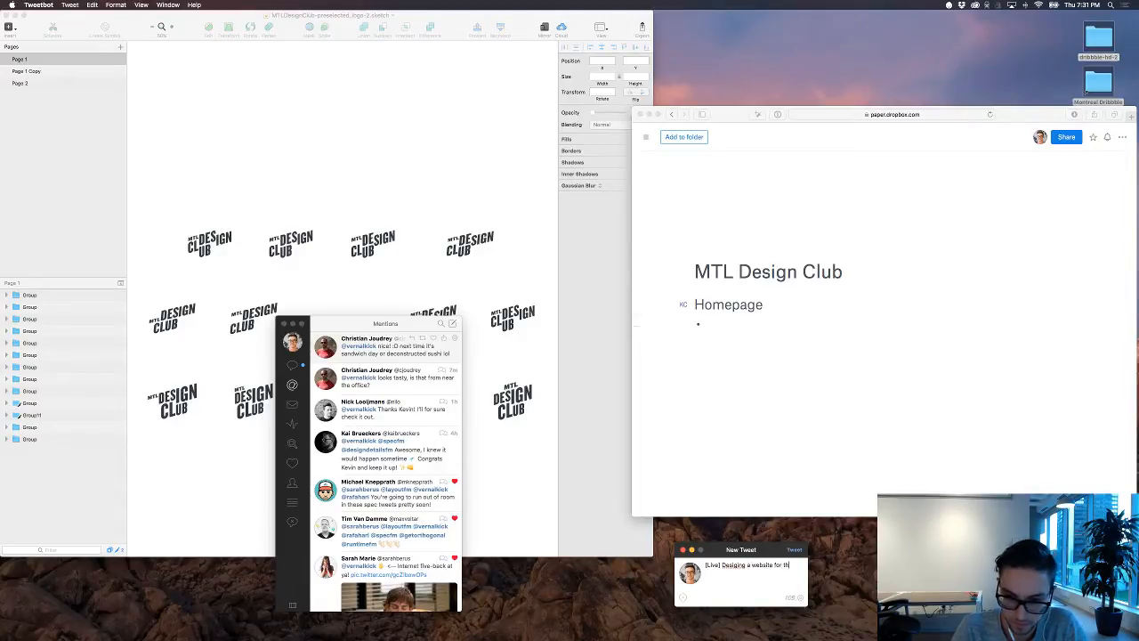
pyautogui.write('e MTL Design Club')
pyautogui.rightClick(731, 565)
pyautogui.click(753, 455)
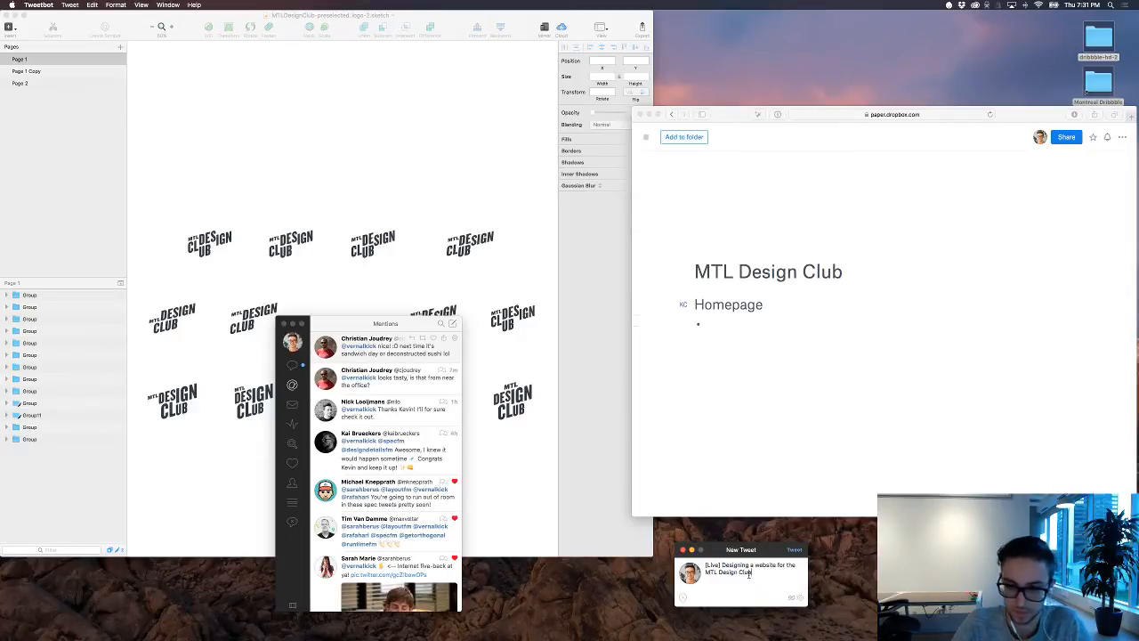
# Step: Append a colon and the copied YouTube live channel link, post the tweet, and close the Mentions window
pyautogui.write('.')
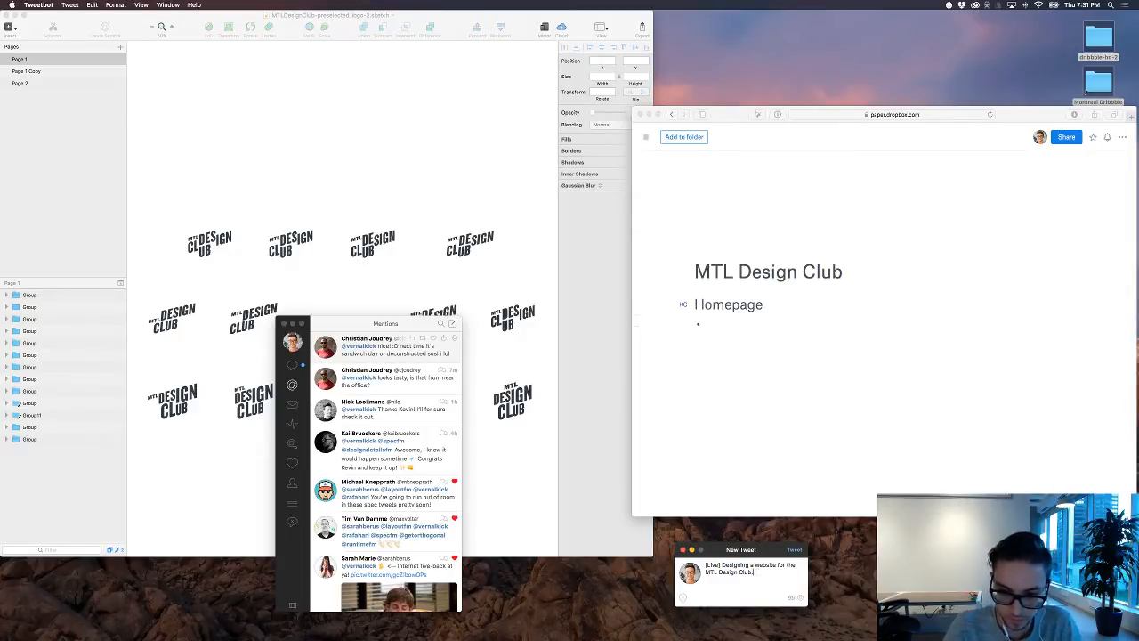
pyautogui.write('http://www.youtube.com/channel/UCXAcYnfizvToOa0fIaXa_Dw/live')
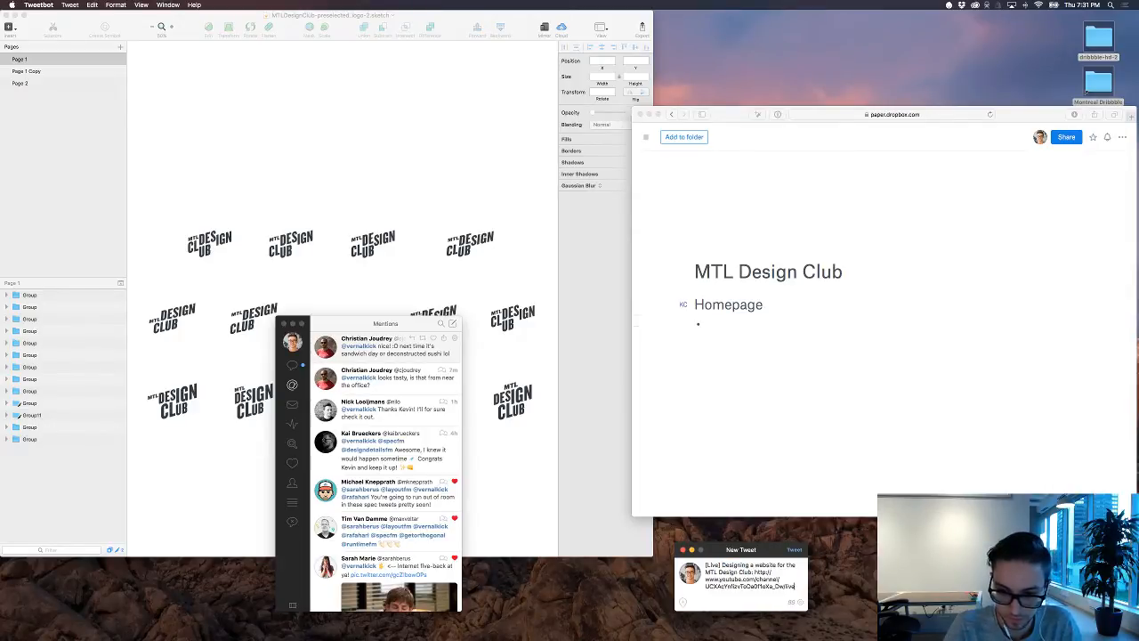
pyautogui.click(794, 550)
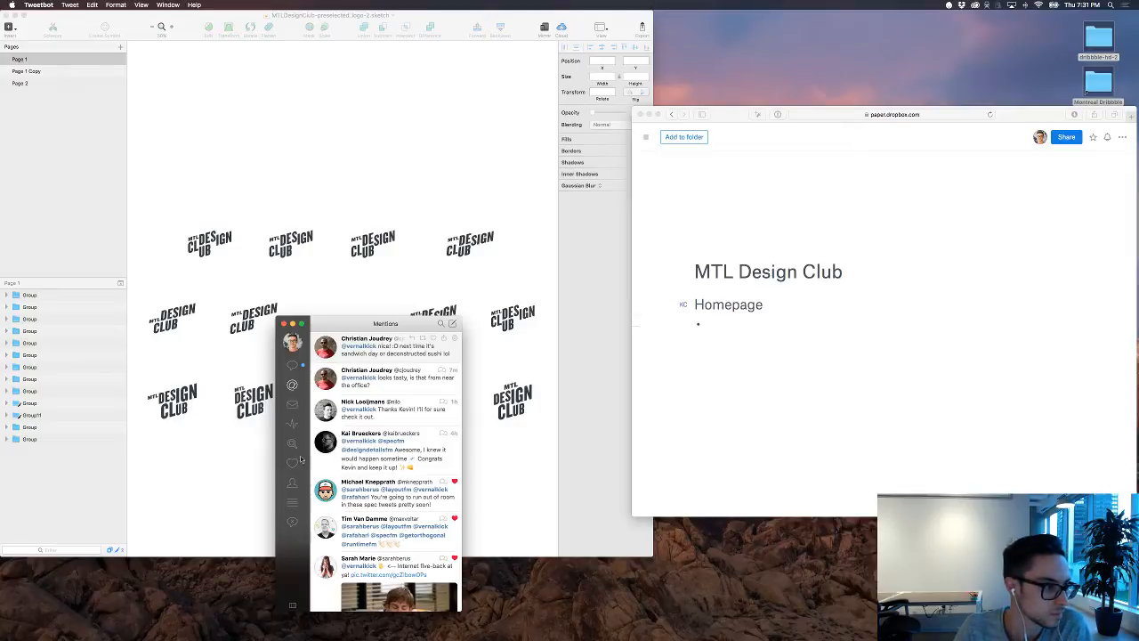
pyautogui.click(284, 323)
# Step: Switch to the Dropbox Paper document in Safari and add the bullet "latest event" under the Homepage heading
pyautogui.click(807, 368)
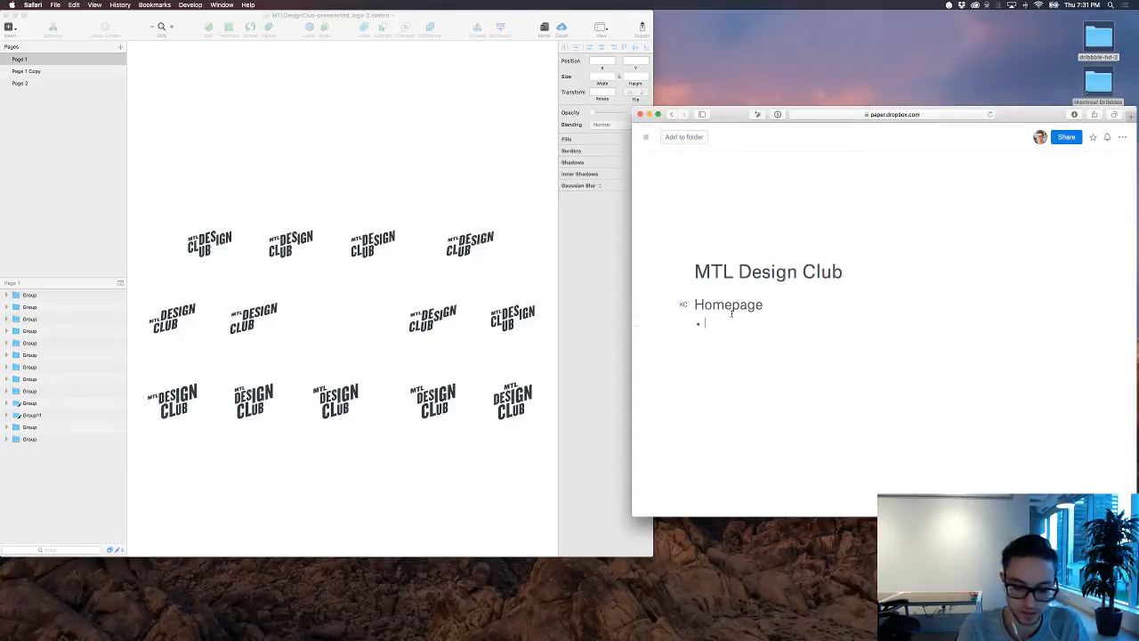
pyautogui.press('XF86AudioLowerVolume')
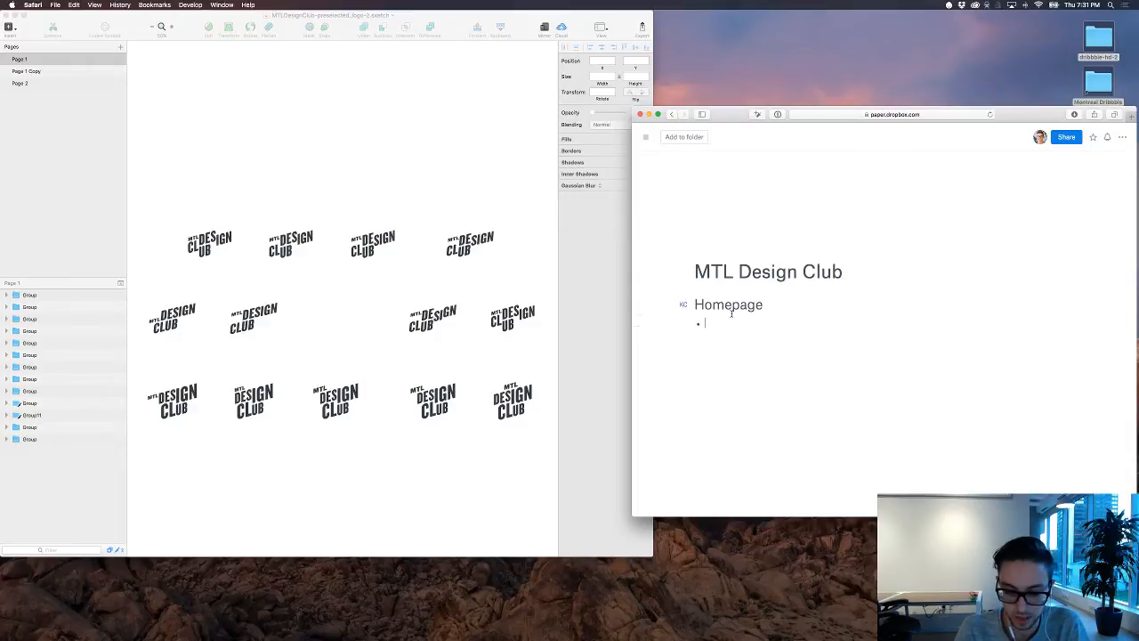
pyautogui.write('late')
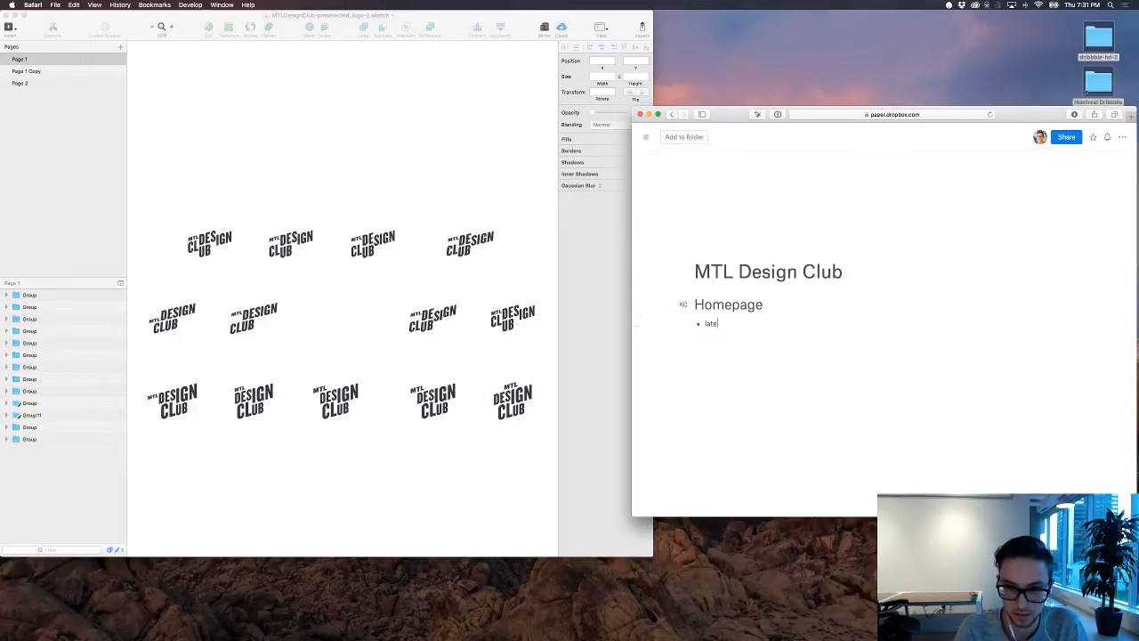
pyautogui.write('st ')
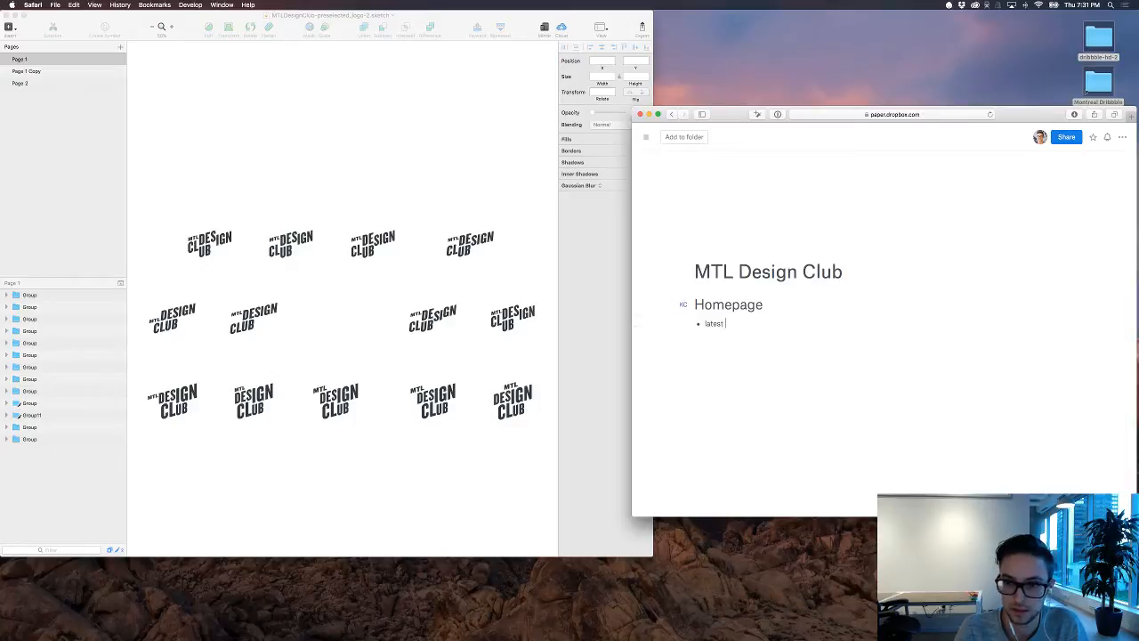
pyautogui.write('event')
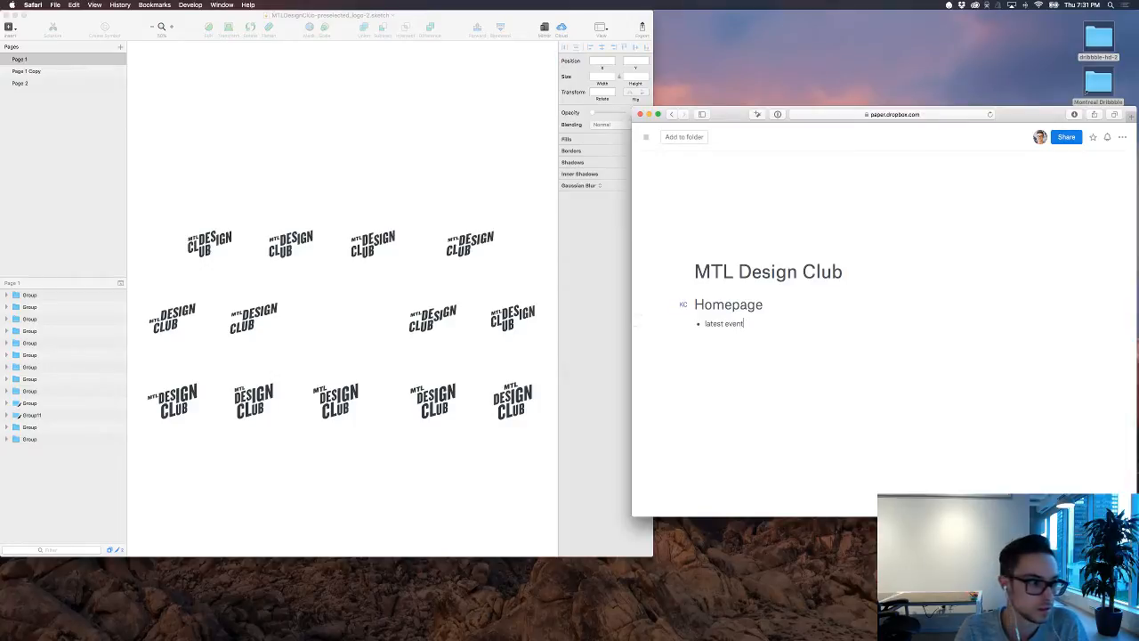
pyautogui.press('Return')
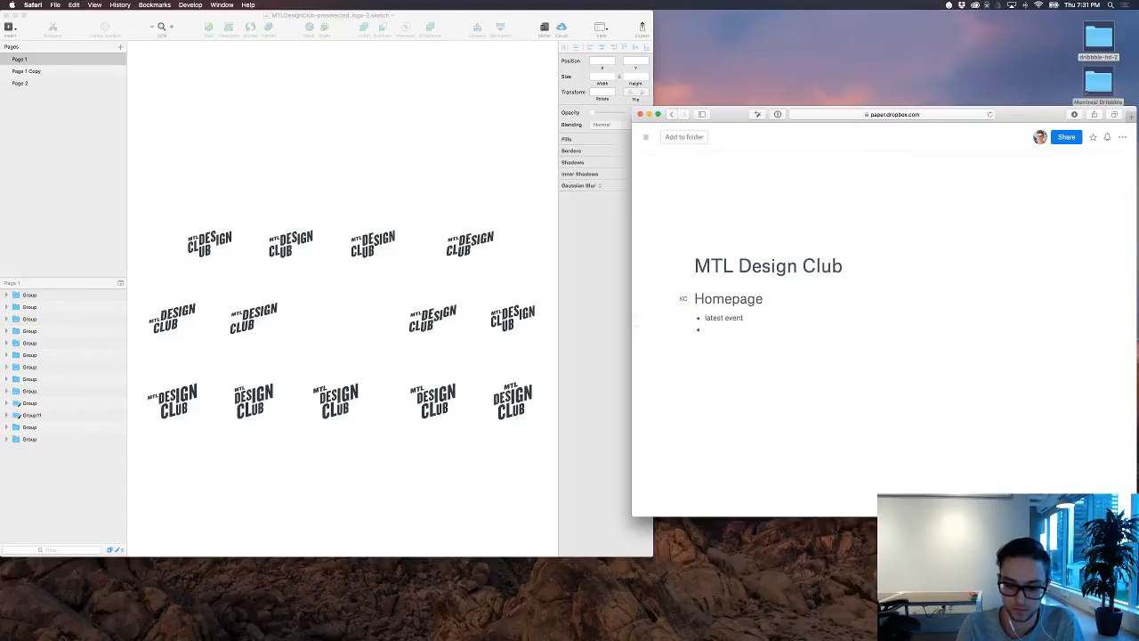
# Step: Add the bullet "Photo(s) of the latest meetup" below "latest event" in the Homepage list
pyautogui.write('Photo')
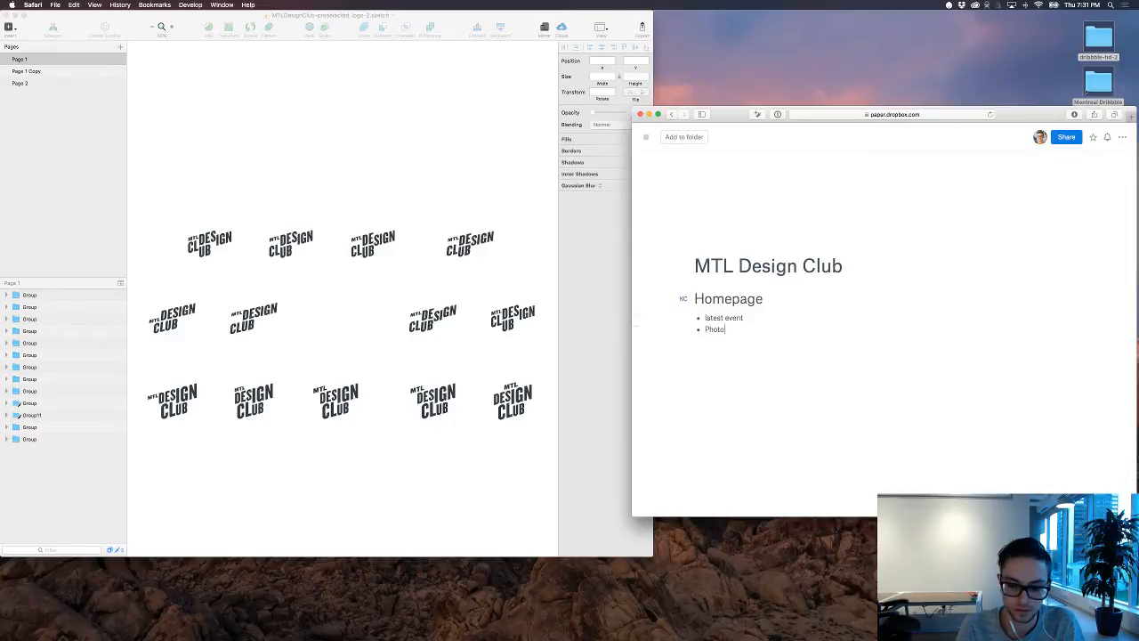
pyautogui.write('(s) of the')
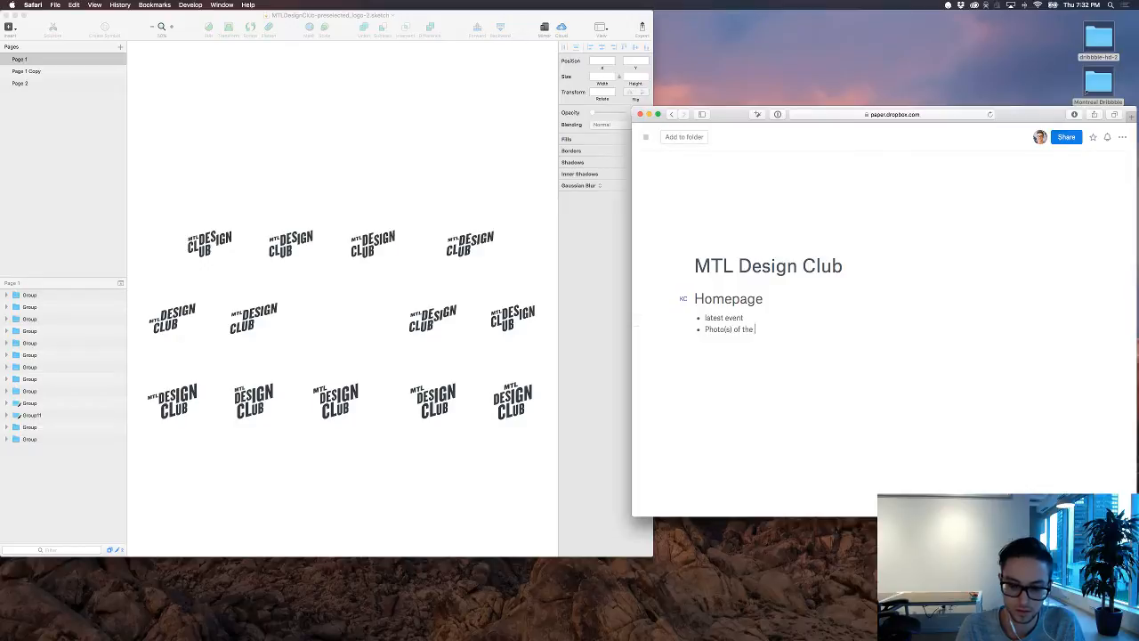
pyautogui.write(' latest mee')
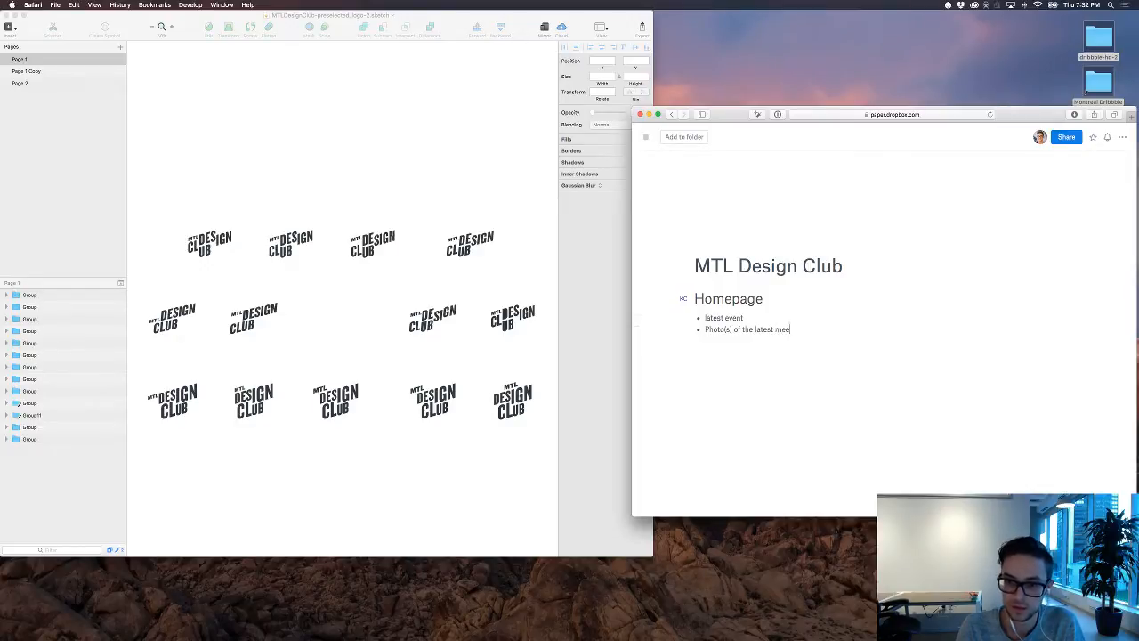
pyautogui.write('tup')
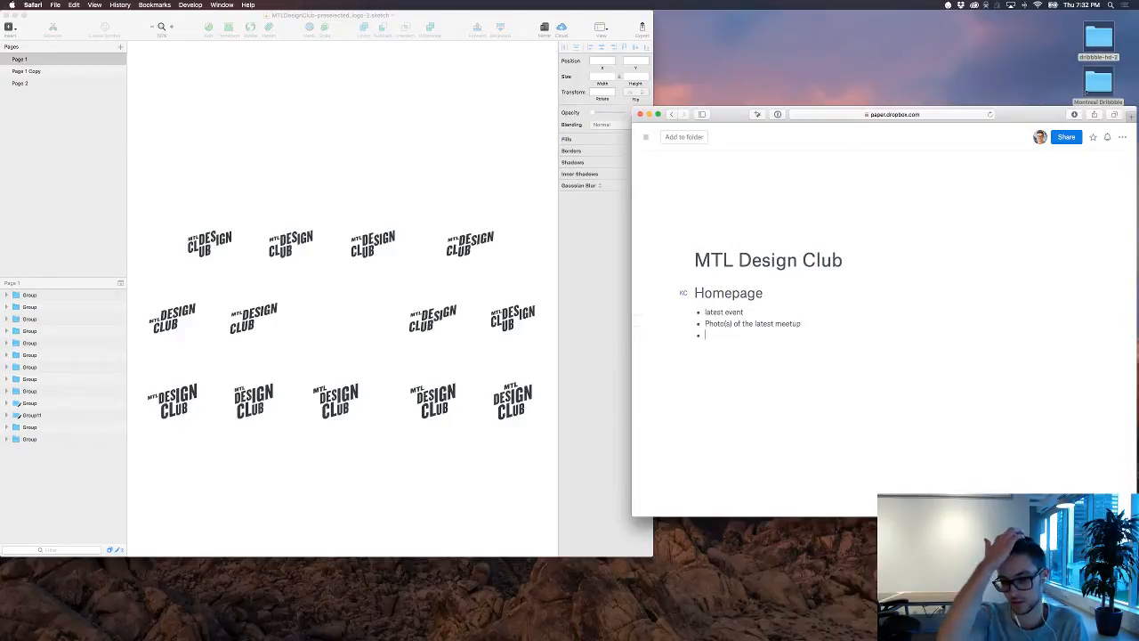
# Step: Add the sub-bullets "Speakers", "Time" and "Location" under "latest event" in the Homepage list
pyautogui.click(706, 324)
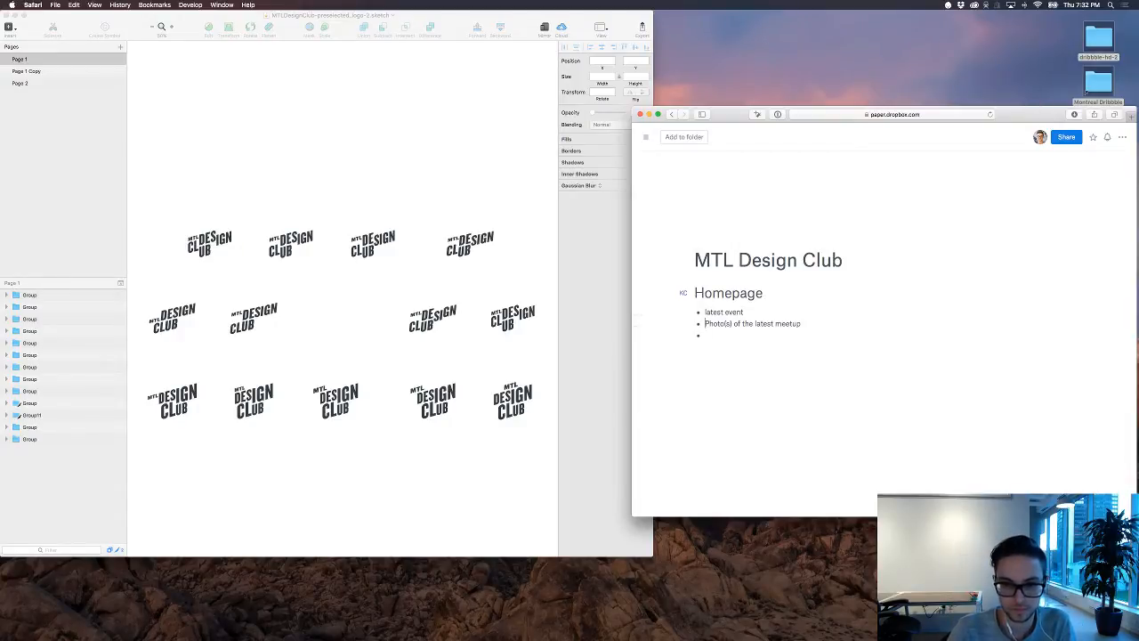
pyautogui.press('Return')
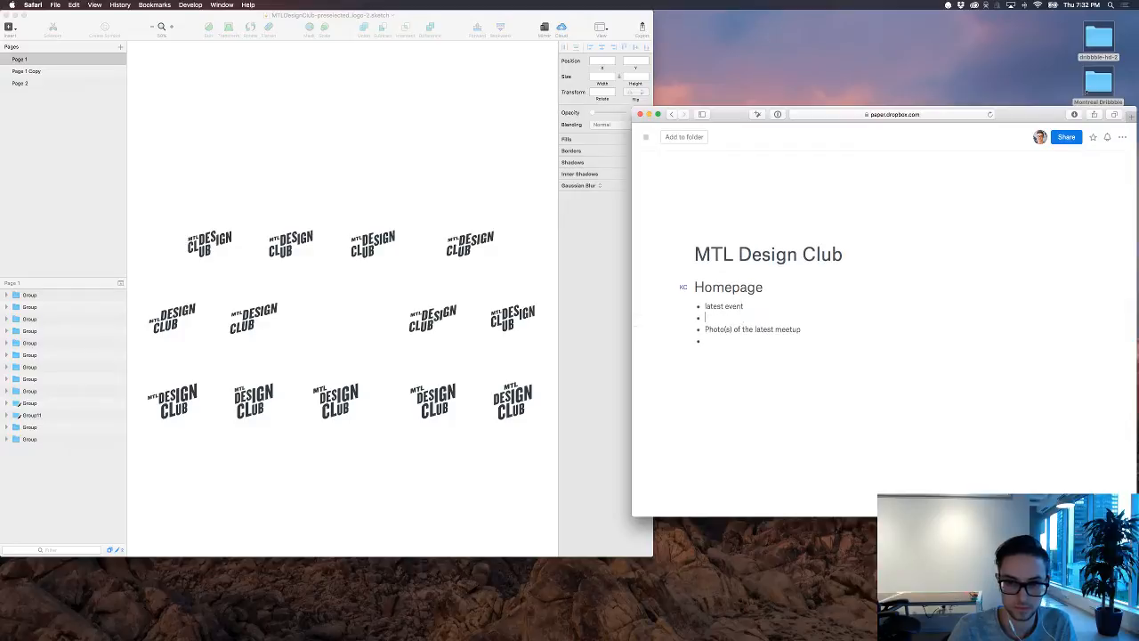
pyautogui.write('Speakers')
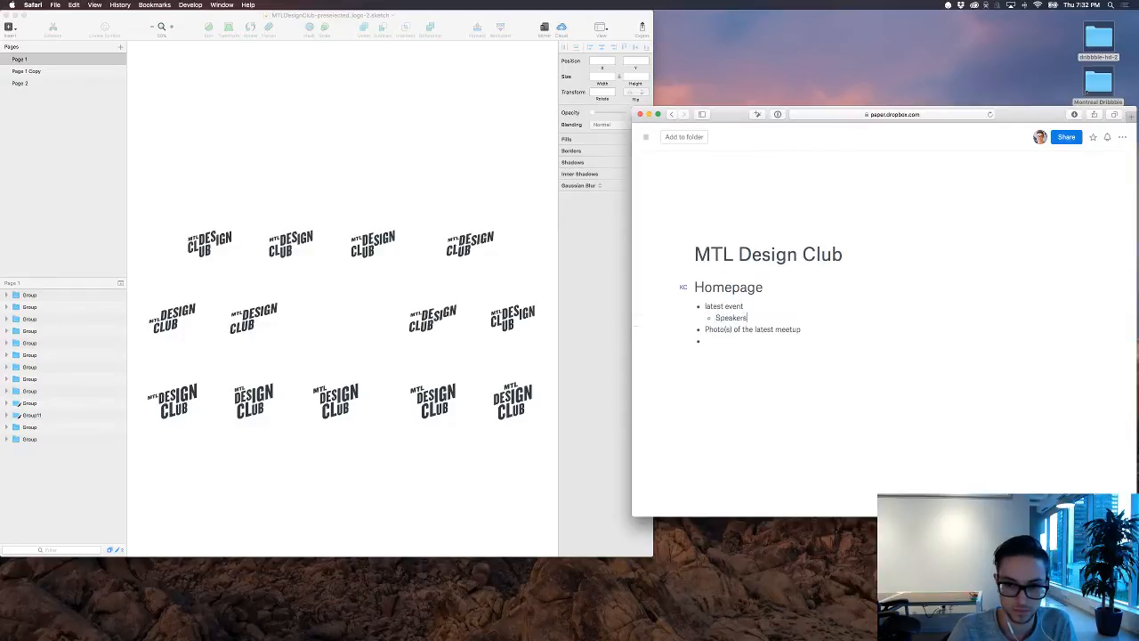
pyautogui.press('Return')
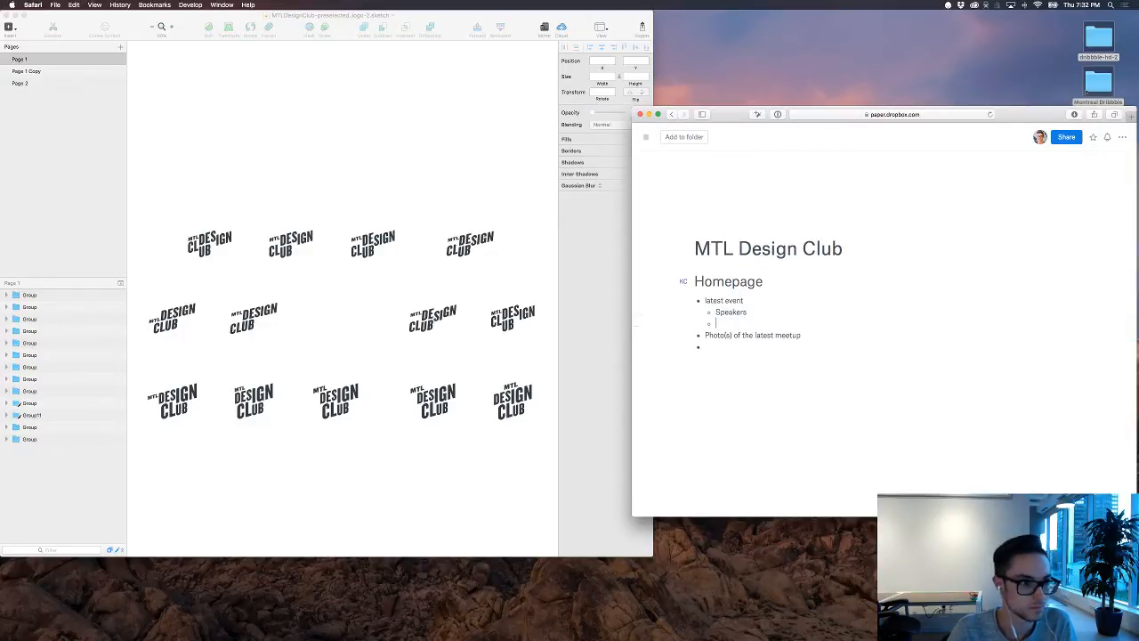
pyautogui.write('Time')
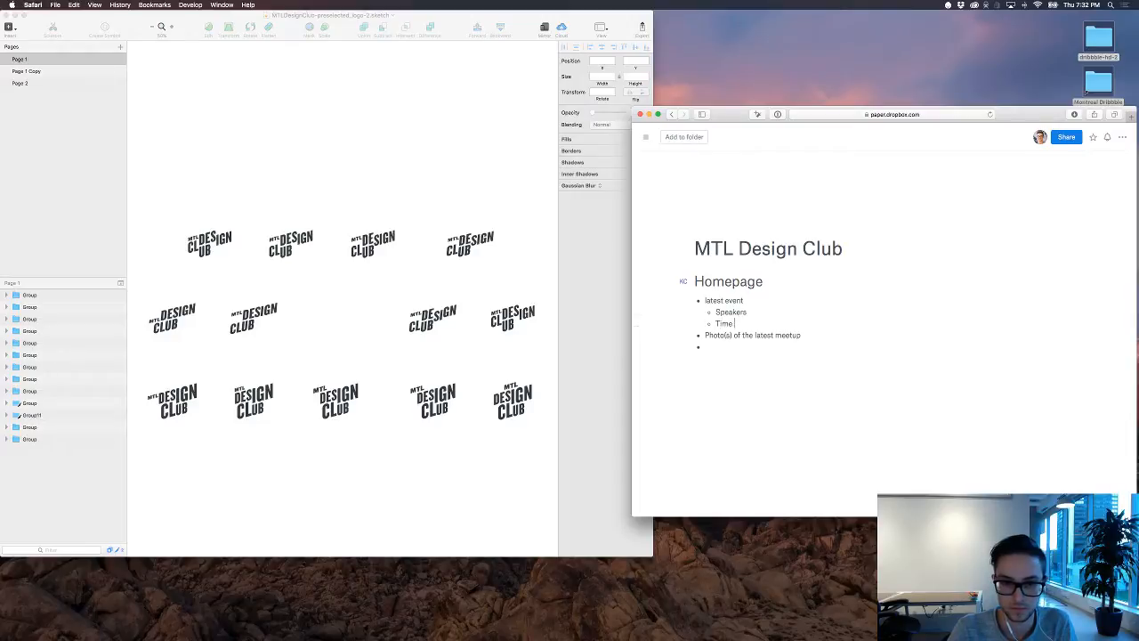
pyautogui.press('Return')
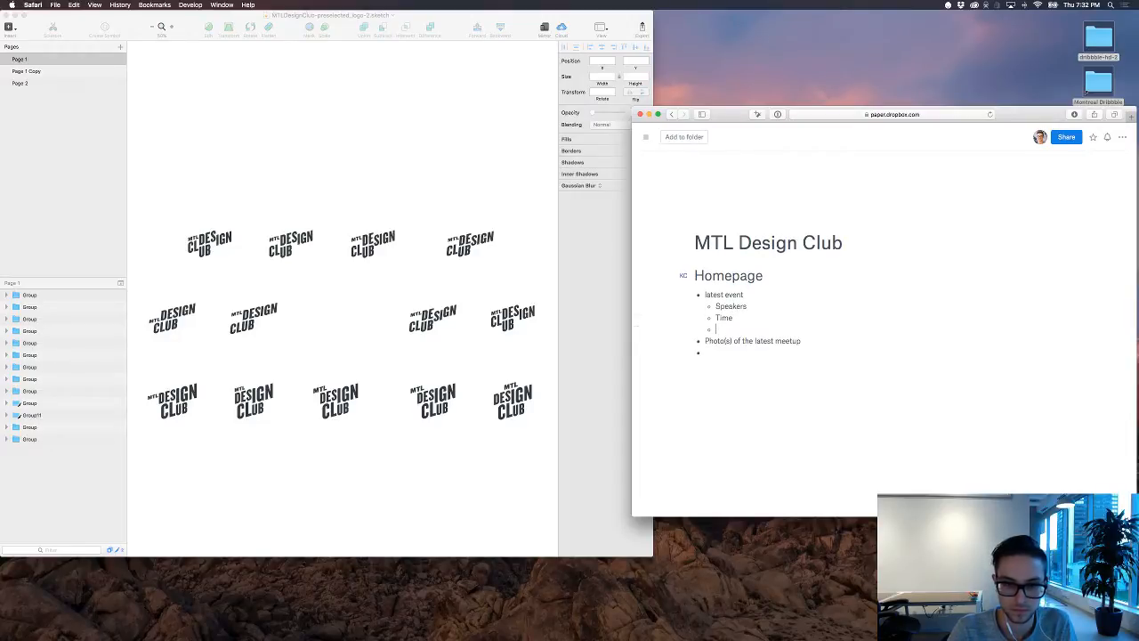
pyautogui.write('Location')
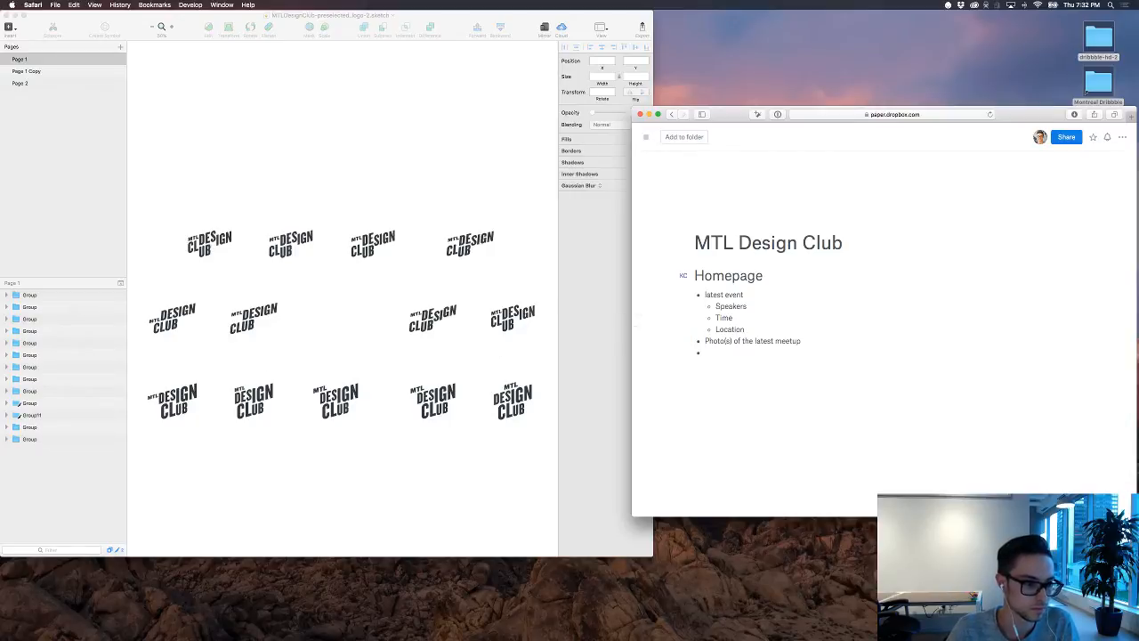
# Step: Switch to the Sketch file with the logo variations and enlarge its window
pyautogui.press('super+Tab')
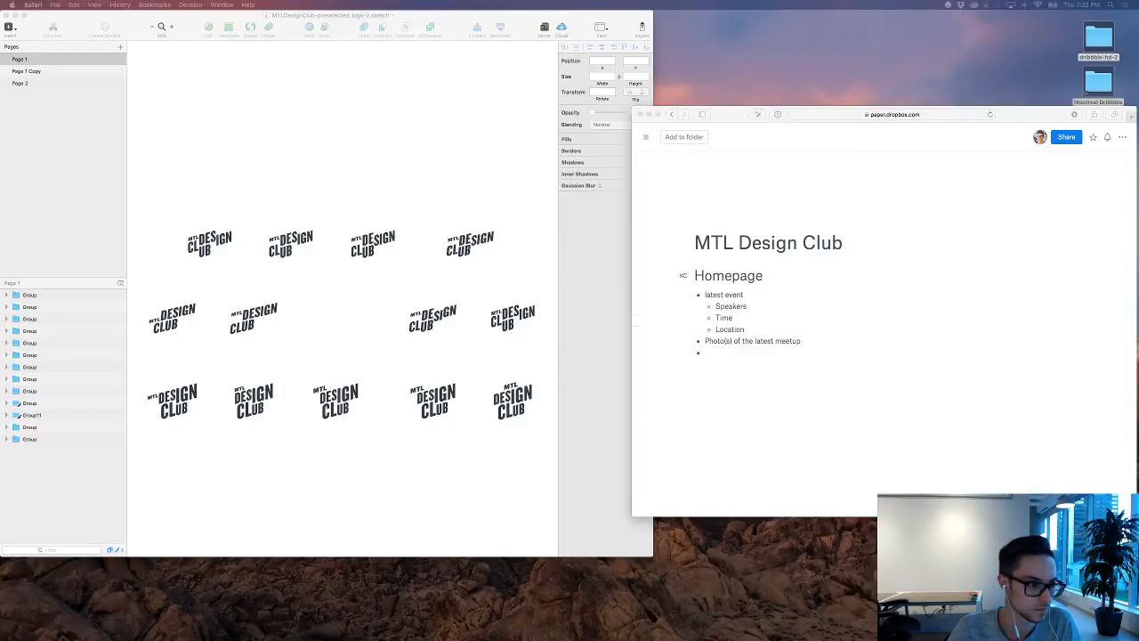
pyautogui.click(800, 371)
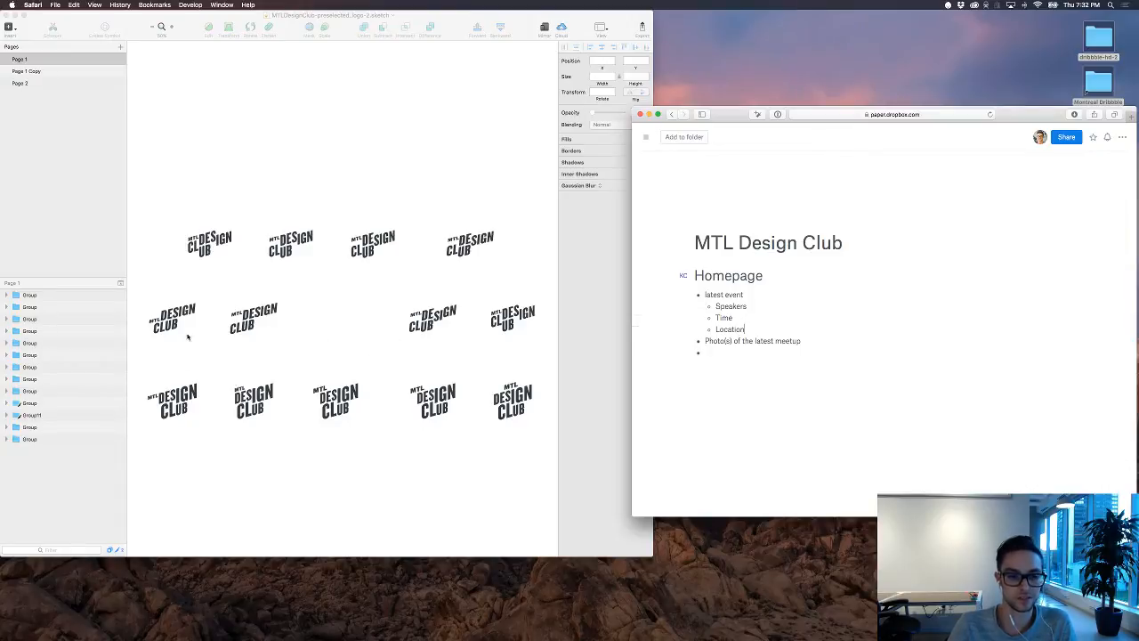
pyautogui.click(252, 392)
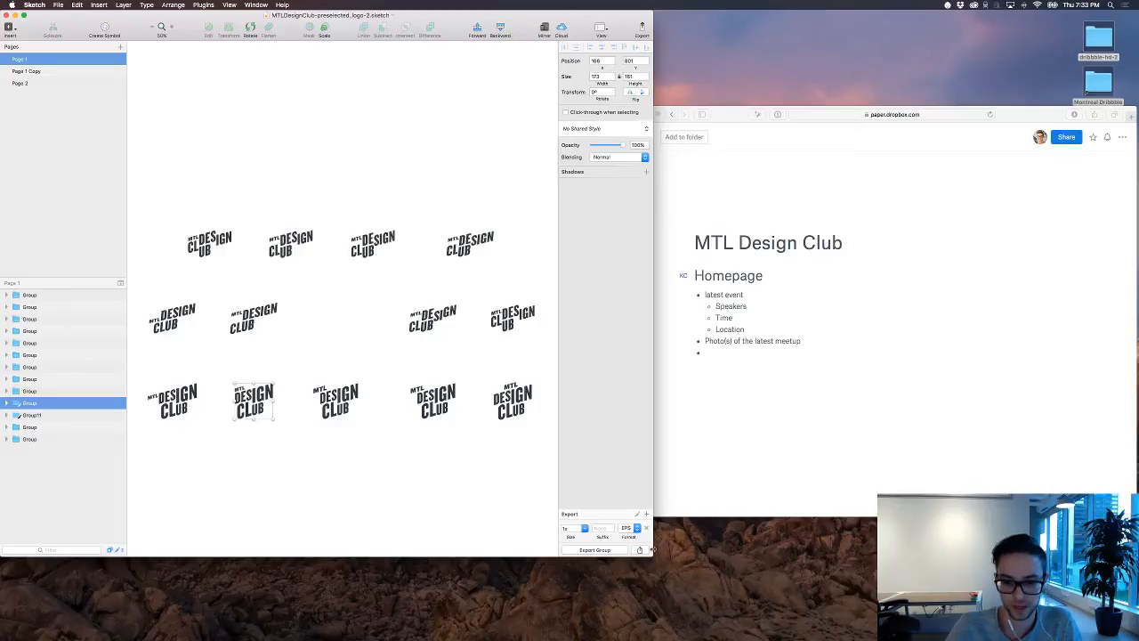
pyautogui.moveTo(649, 551)
pyautogui.mouseDown()
pyautogui.moveTo(738, 565)
pyautogui.moveTo(772, 608)
pyautogui.moveTo(754, 595)
pyautogui.mouseUp()
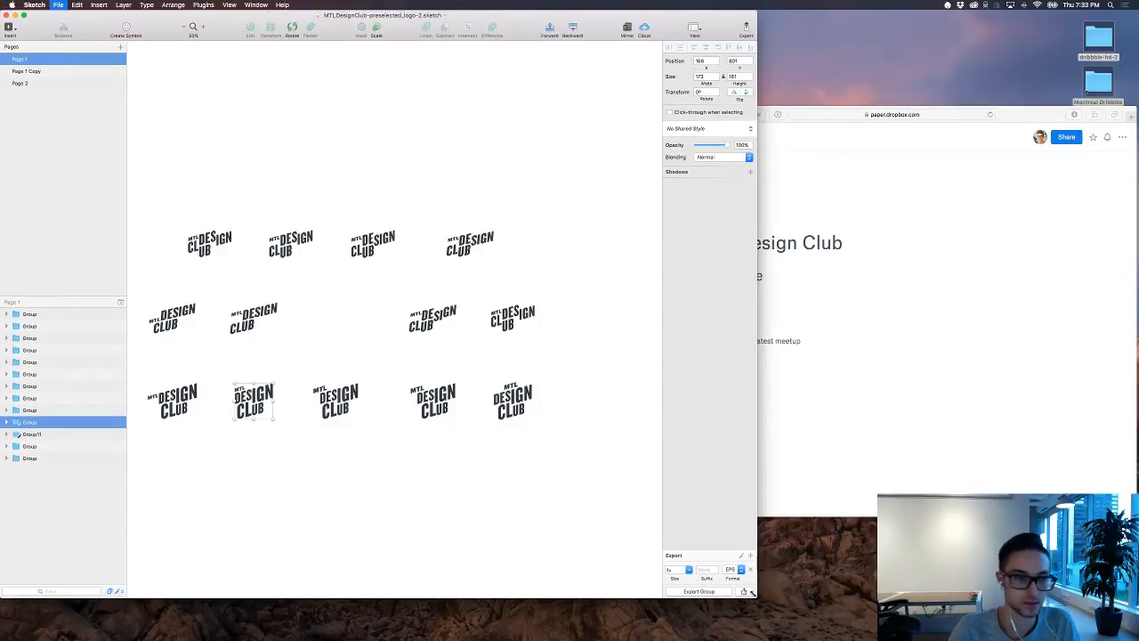
# Step: Create a new Sketch document and save it to the Desktop as "MTL Design Club website"
pyautogui.press('super+n')
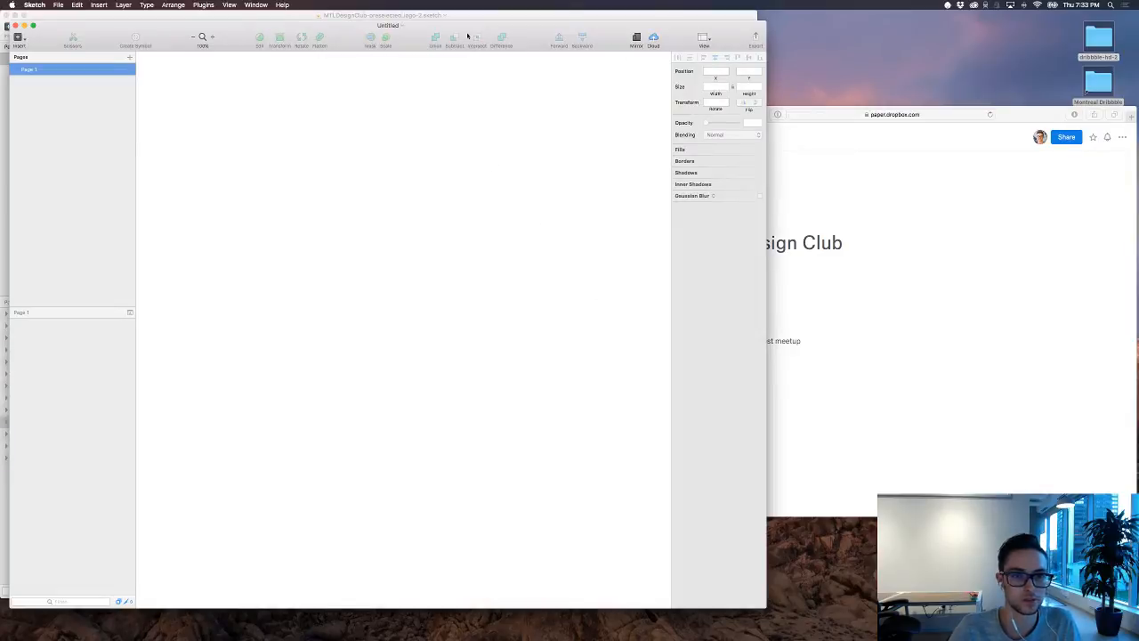
pyautogui.press('super+s')
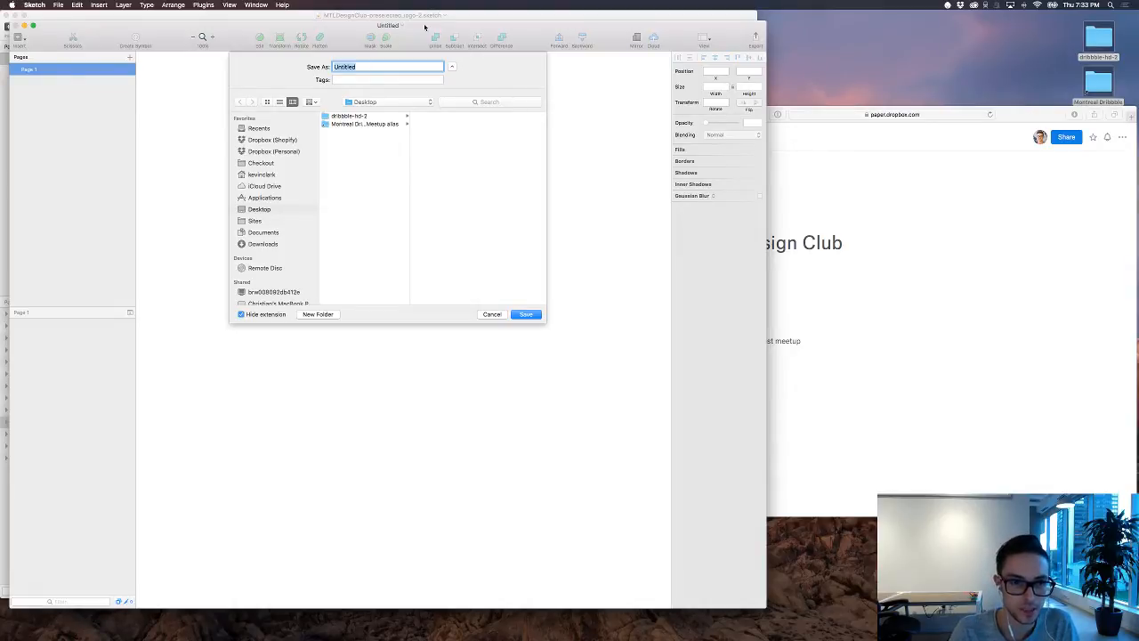
pyautogui.write('M')
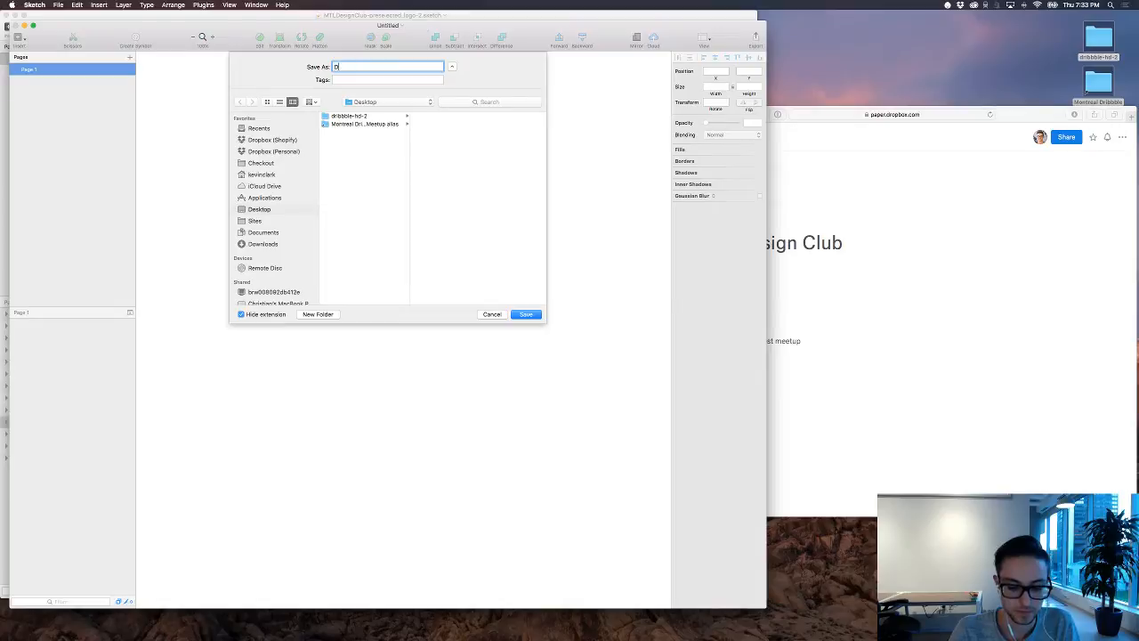
pyautogui.press('BackSpace')
pyautogui.write('MTL De')
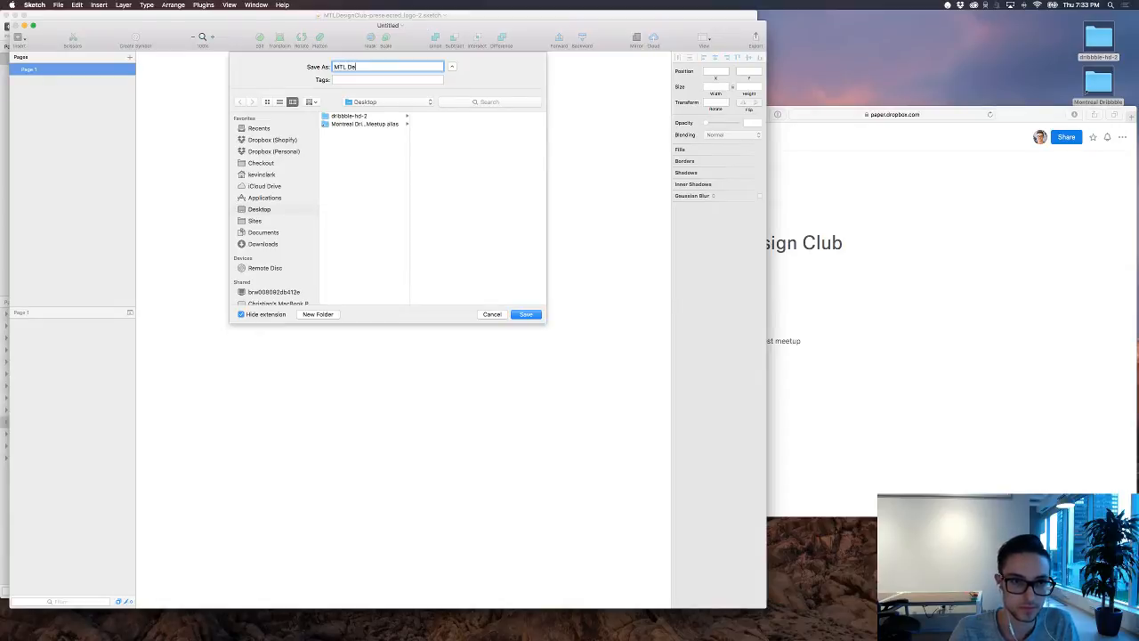
pyautogui.write('sign Club website')
pyautogui.press('Return')
# Step: Add a Desktop HD artboard of 1440 x 1024 px and widen the document window to fit it
pyautogui.press('a')
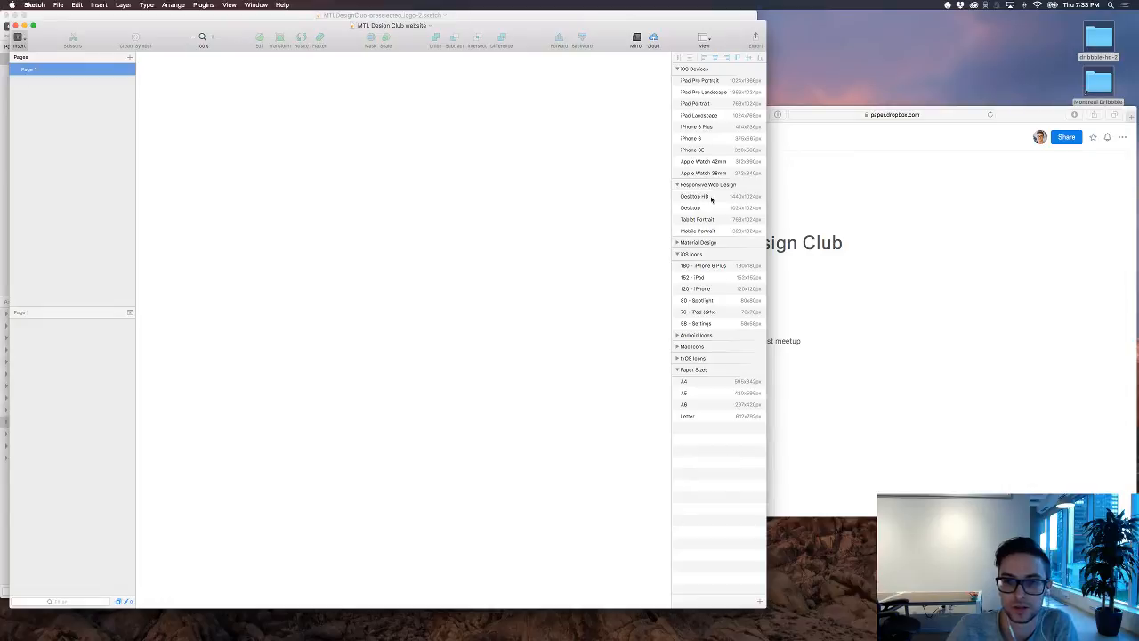
pyautogui.click(703, 196)
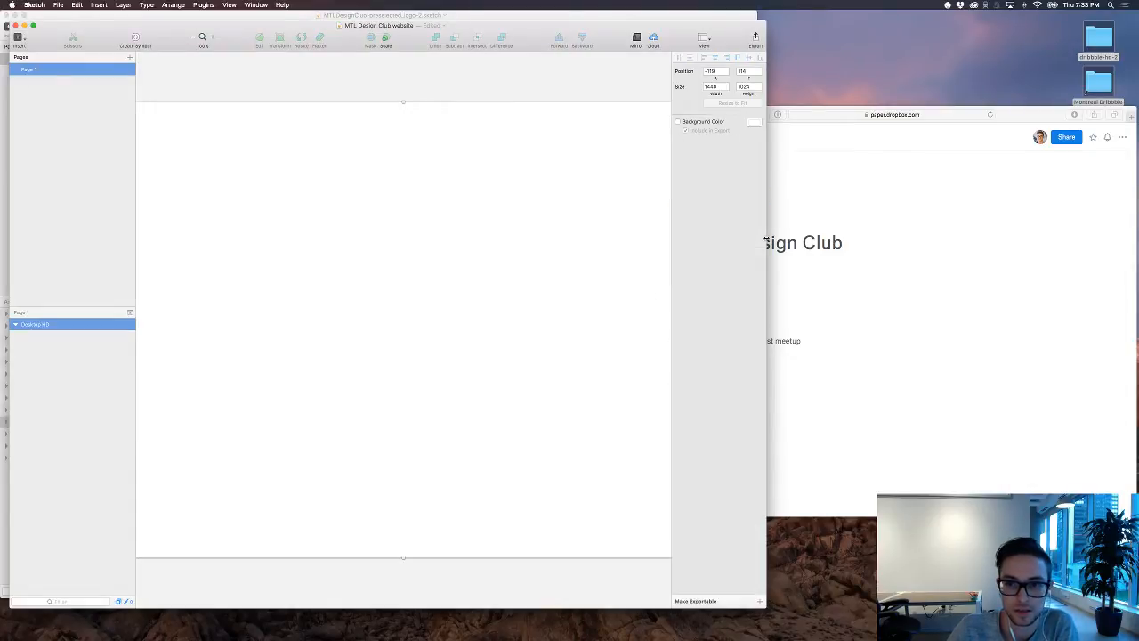
pyautogui.moveTo(766, 240); pyautogui.dragTo(884, 239)
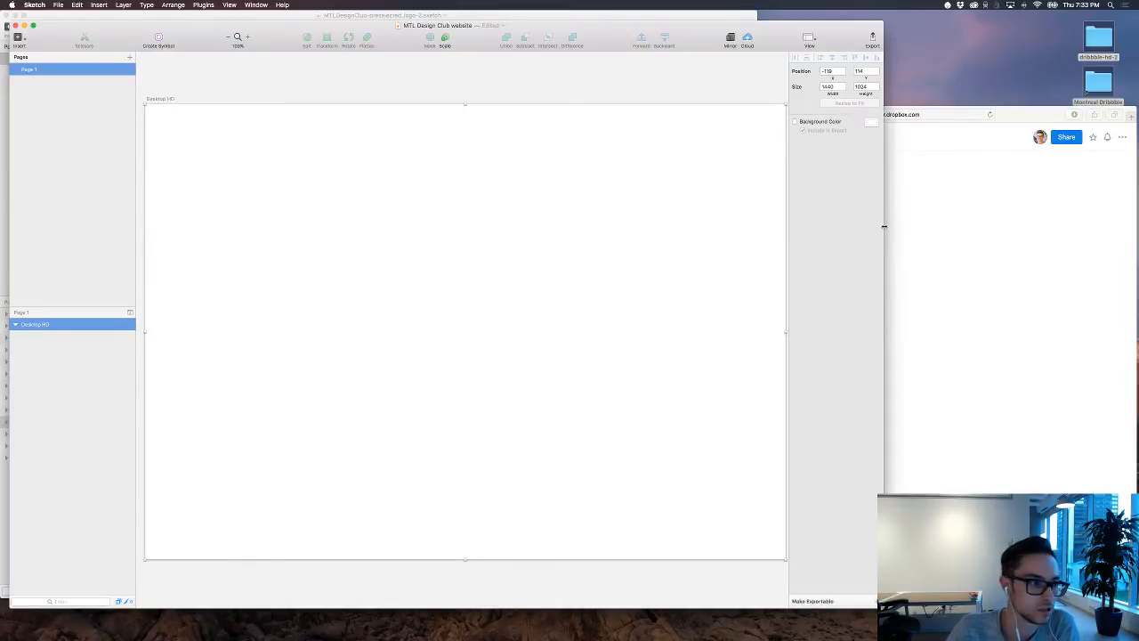
pyautogui.moveTo(902, 226); pyautogui.dragTo(940, 226)
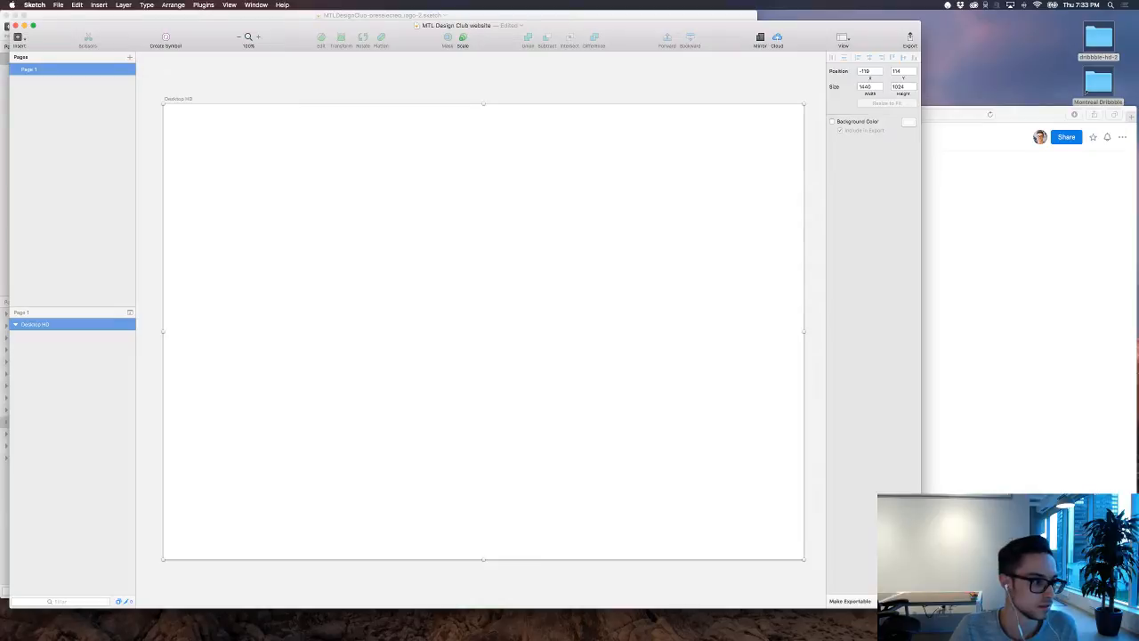
# Step: Move the website document window aside and bring the logo variations file to the front
pyautogui.press('super+Tab')
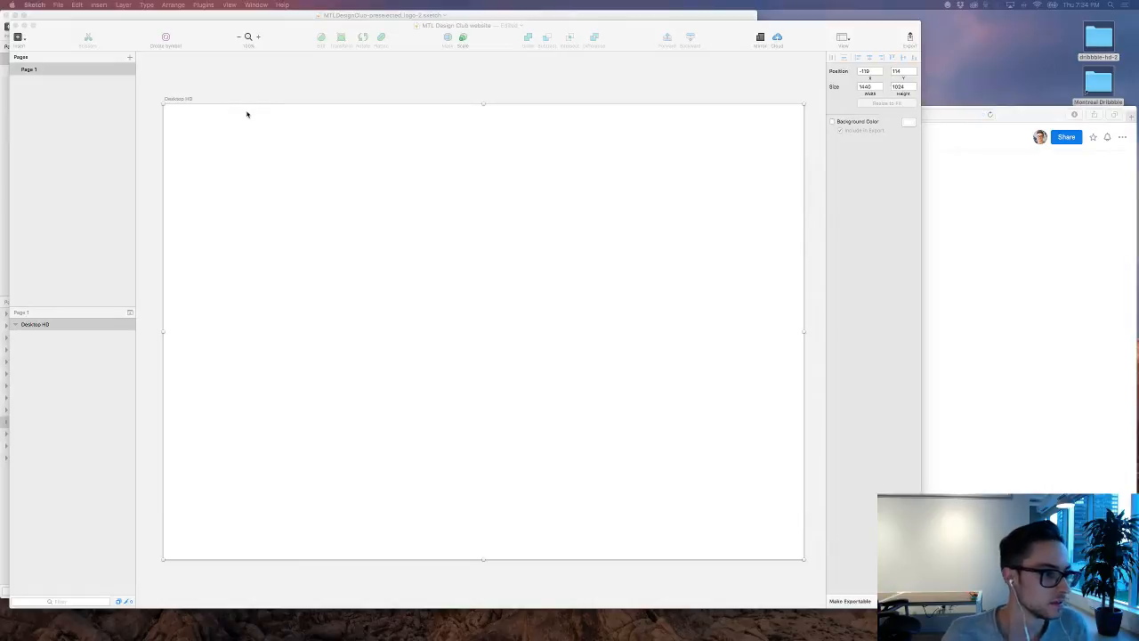
pyautogui.click(389, 88)
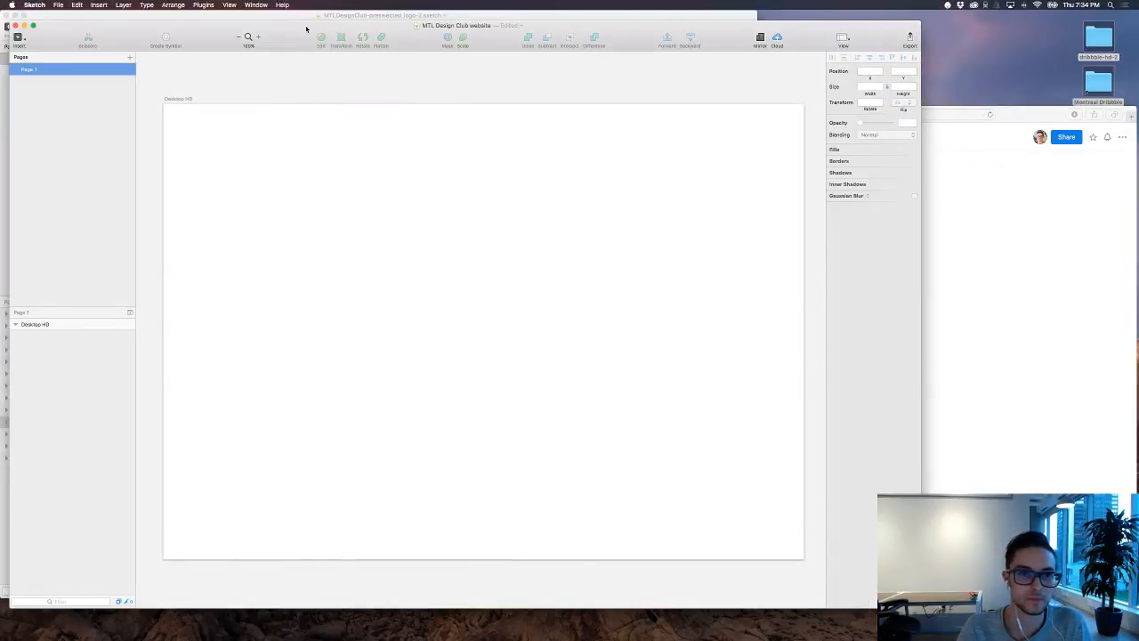
pyautogui.moveTo(307, 30); pyautogui.dragTo(532, 19)
pyautogui.click(182, 368)
pyautogui.click(183, 369)
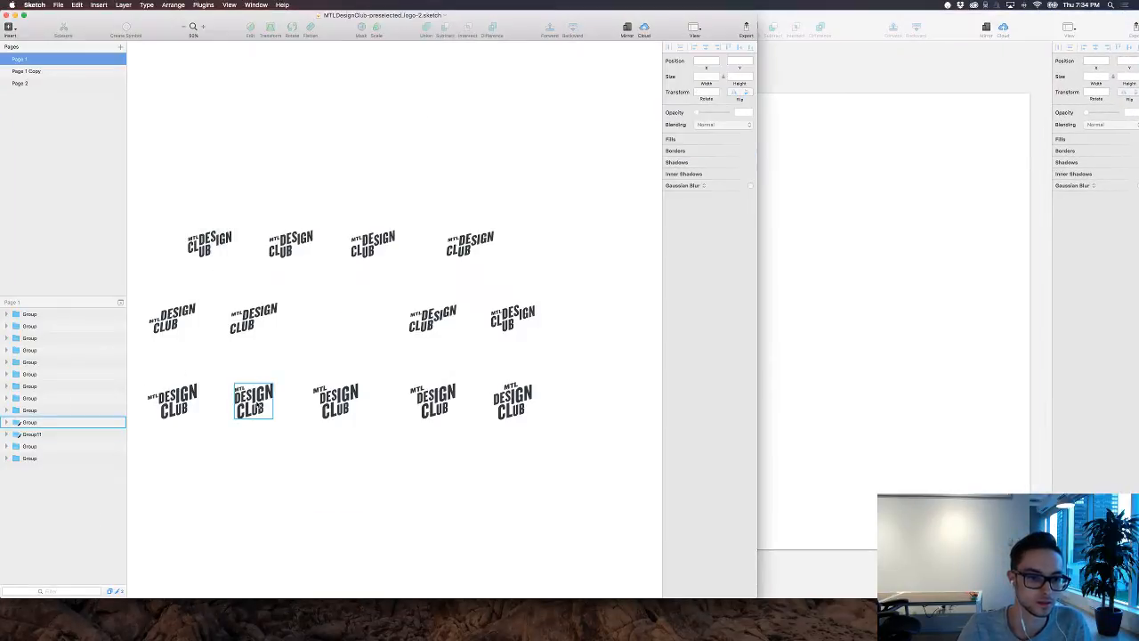
# Step: Copy the second logo of the lowest row into the Desktop HD artboard, placing it about 96 px wide near the artboard's upper-left area
pyautogui.click(254, 402)
pyautogui.press('super+c')
pyautogui.click(879, 272)
pyautogui.press('super+v')
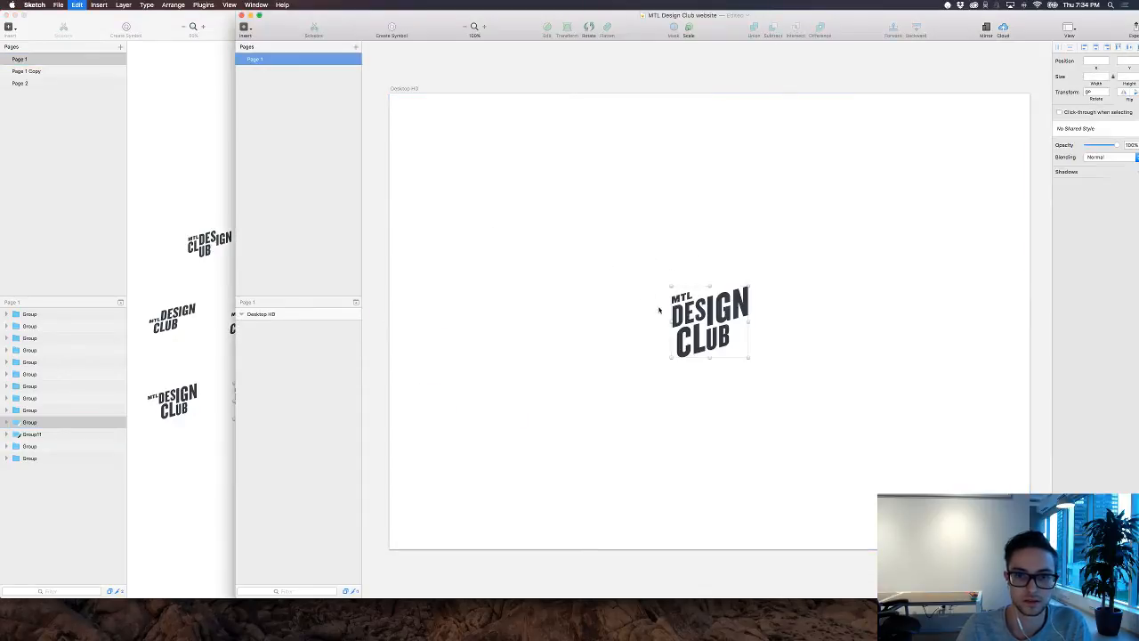
pyautogui.moveTo(710, 329); pyautogui.dragTo(525, 153)
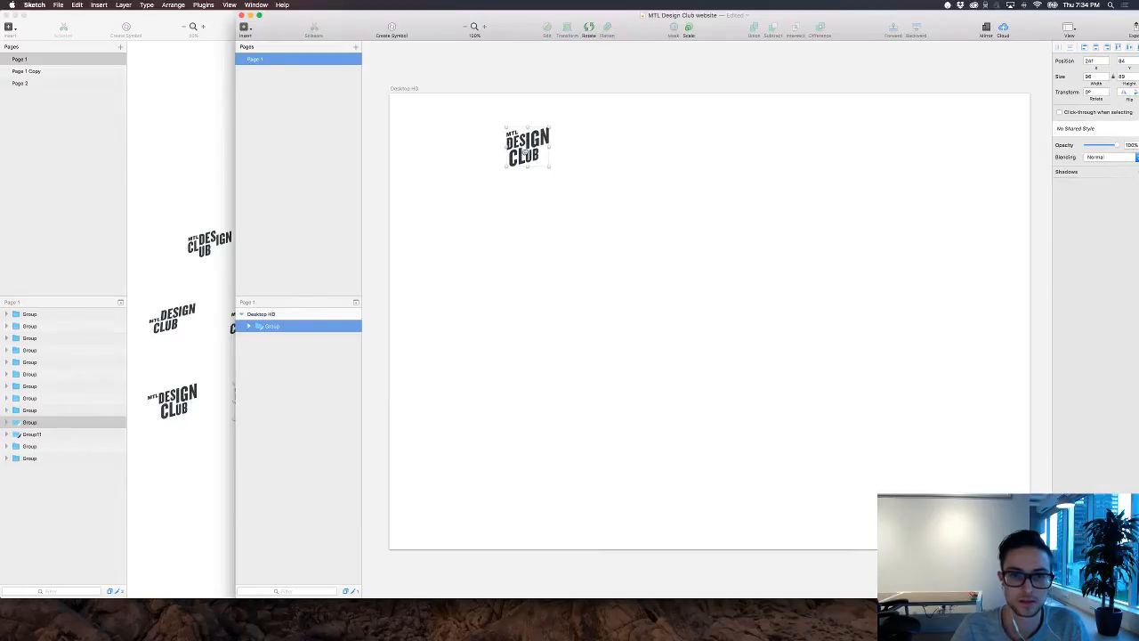
pyautogui.click(598, 185)
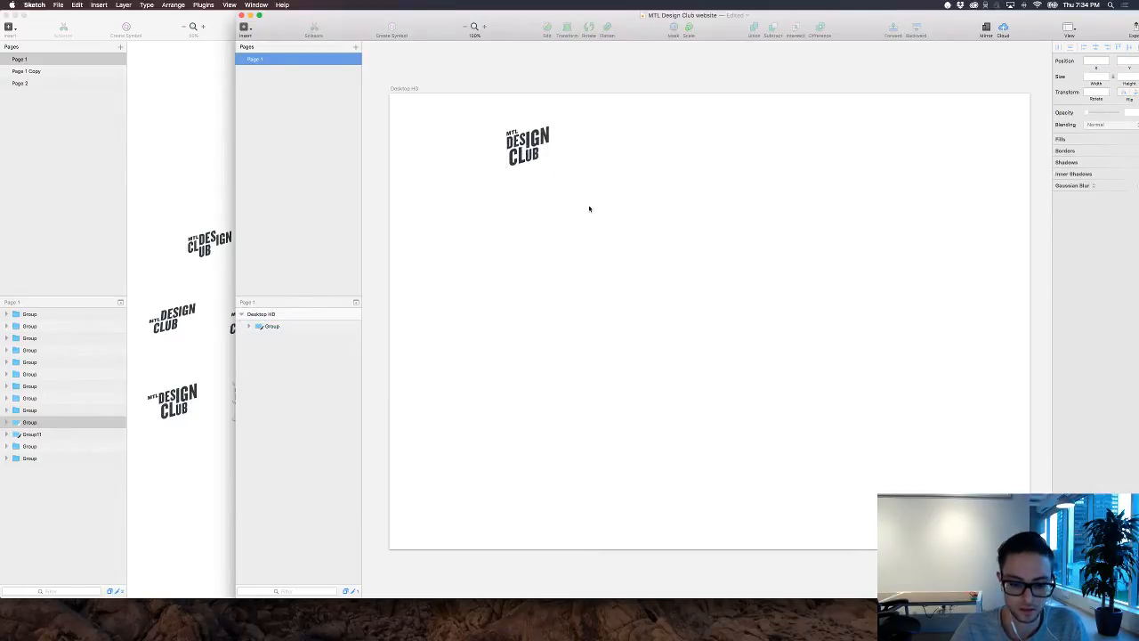
# Step: Add a navigation text layer beside the logo reading "HOME EVENTS RESOURCES", with the words spaced apart
pyautogui.press('t')
pyautogui.click(606, 141)
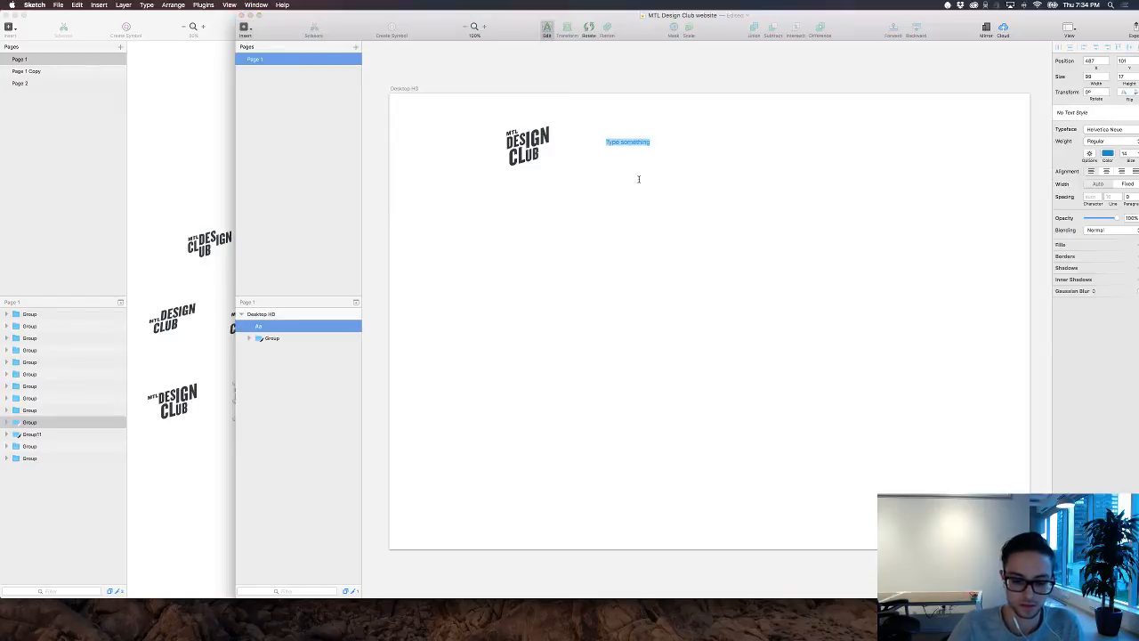
pyautogui.write('Hom')
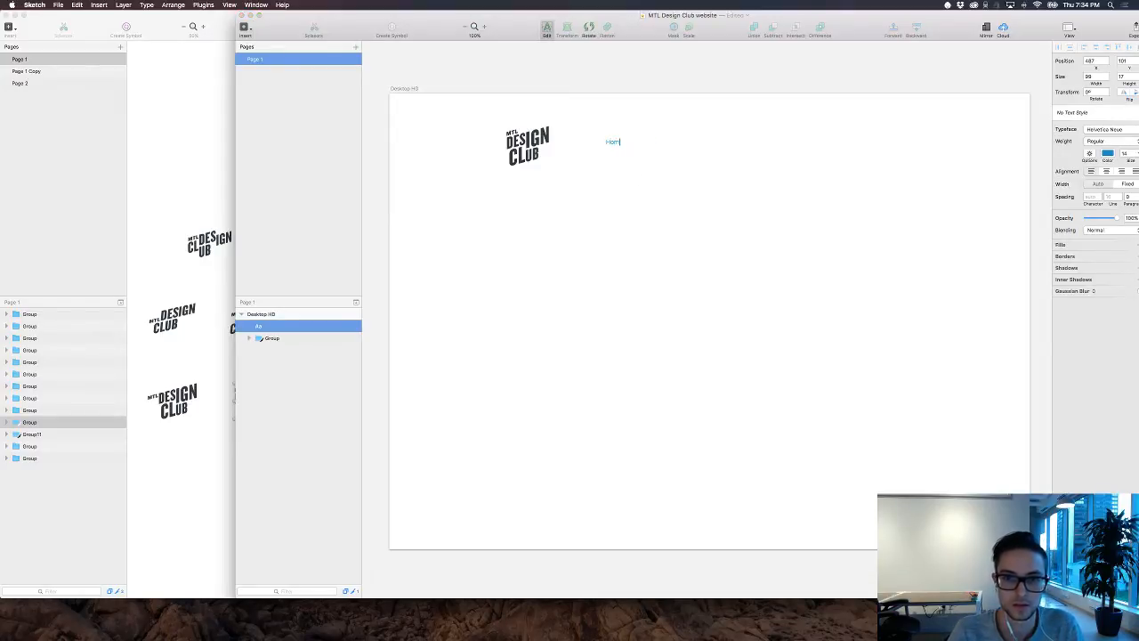
pyautogui.write('e')
pyautogui.press('super+a')
pyautogui.write('HOME')
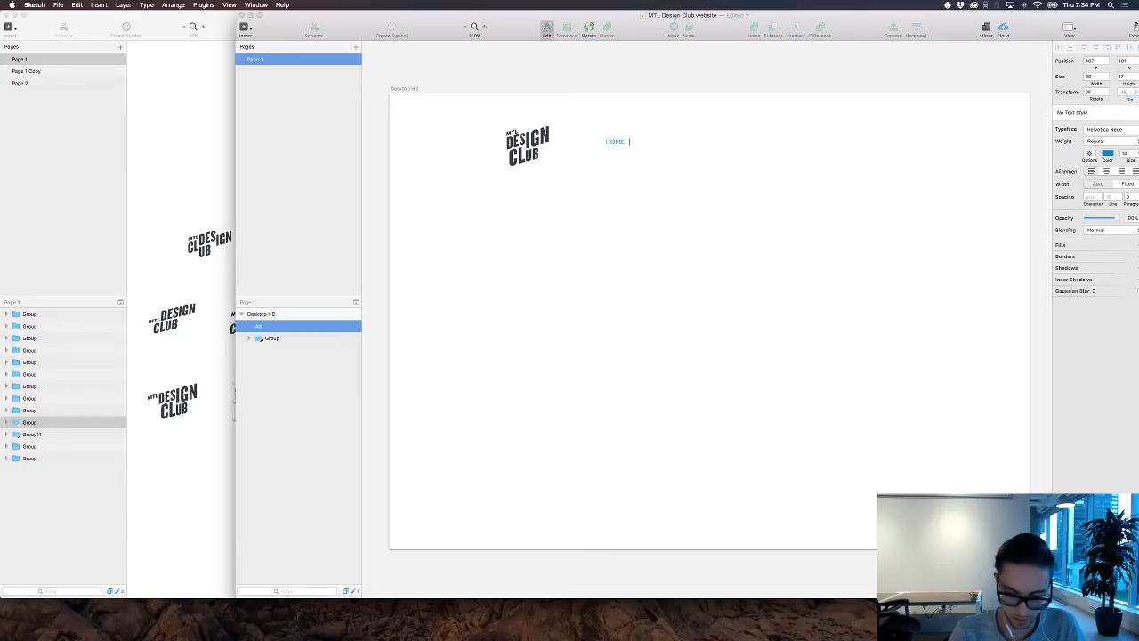
pyautogui.write('   EVENTS   ')
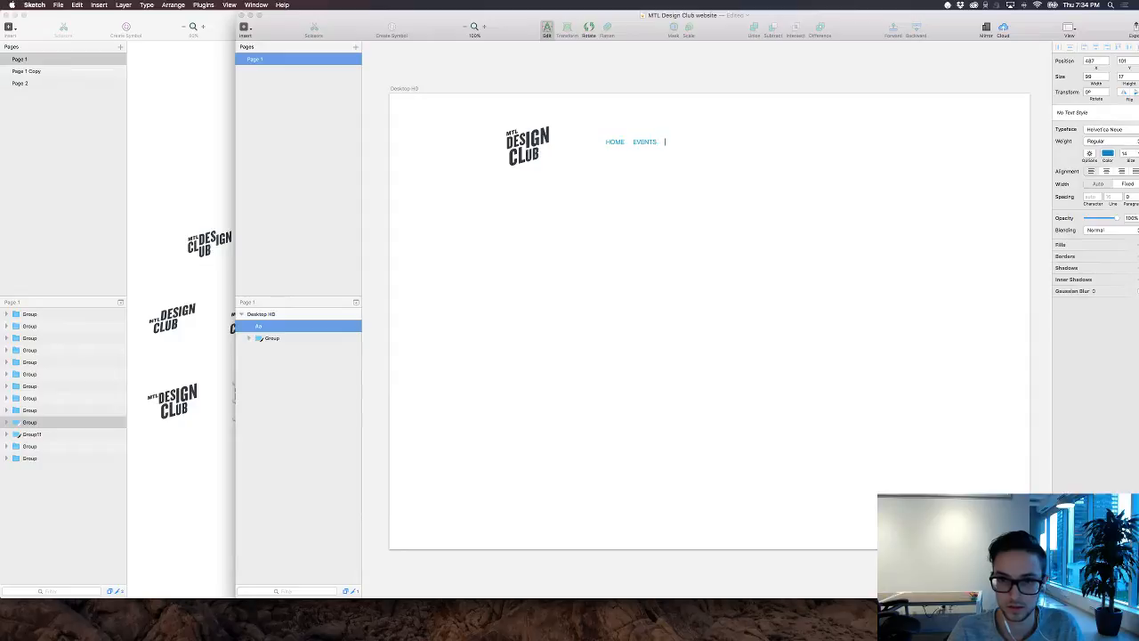
pyautogui.write('RESOURCES')
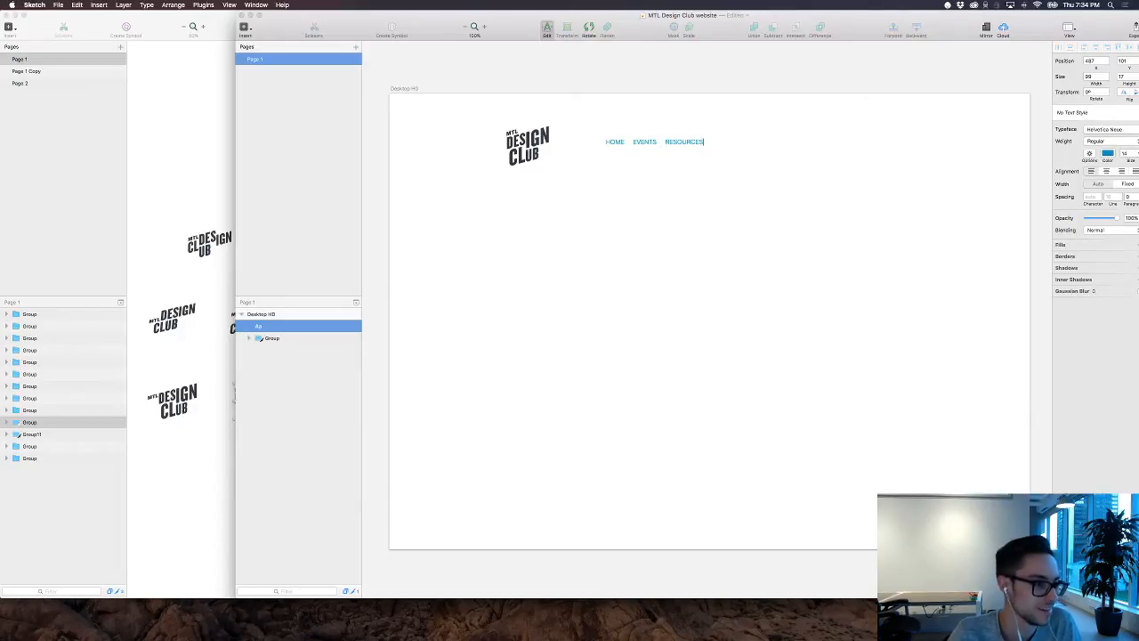
pyautogui.press('super+Tab')
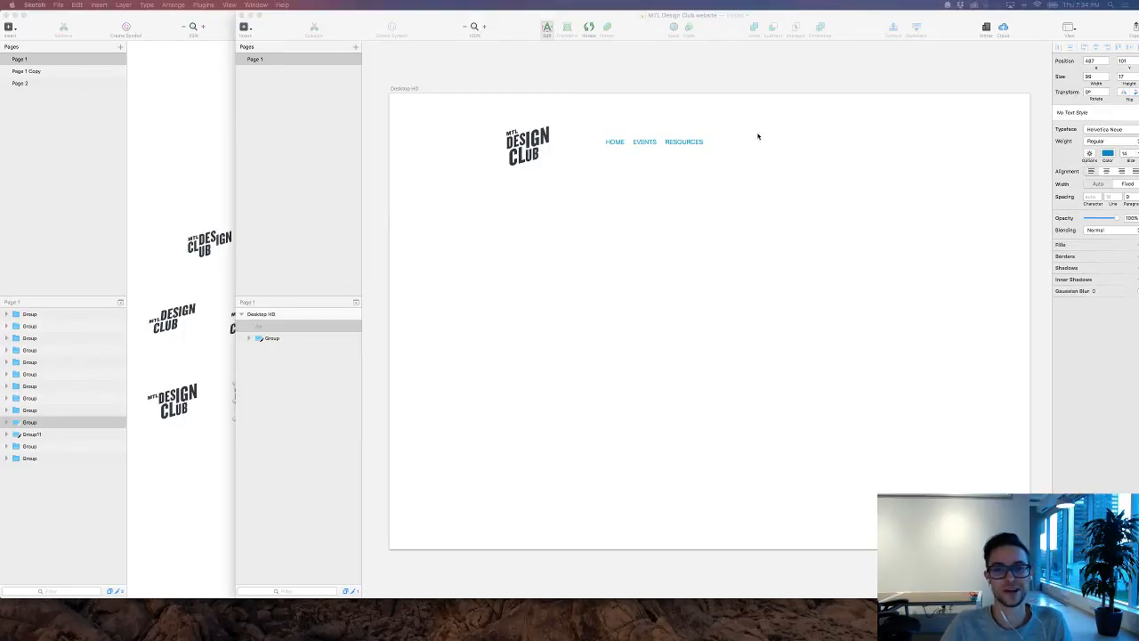
pyautogui.press('super+Tab')
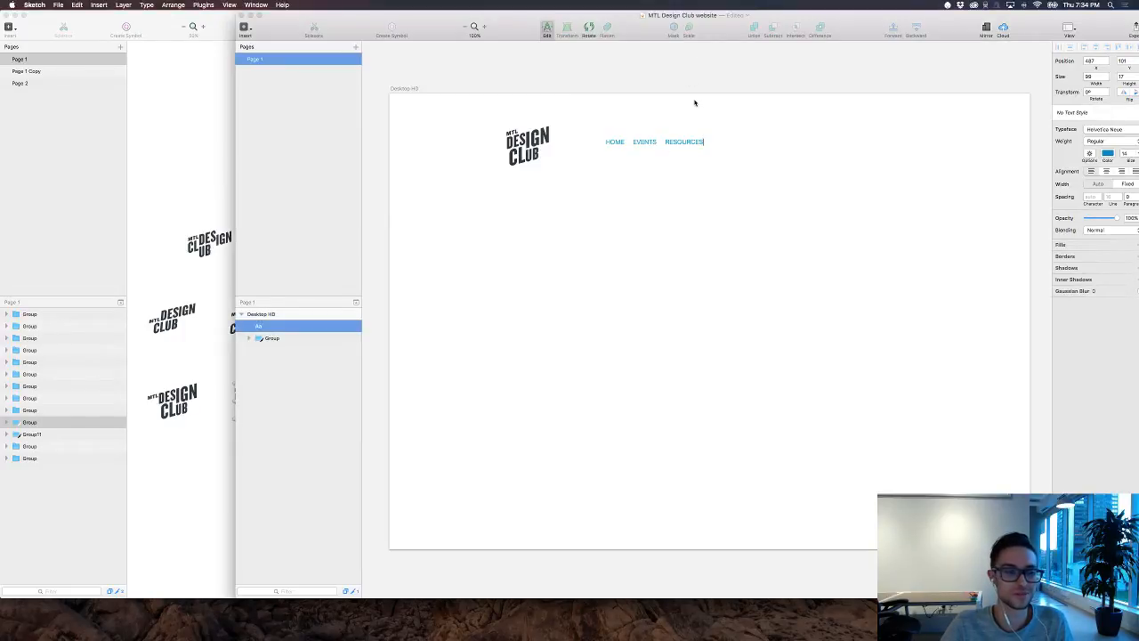
# Step: Change the typeface of the whole navigation text to Input Mono, shifting the document window so the text settings are fully visible
pyautogui.press('super+a')
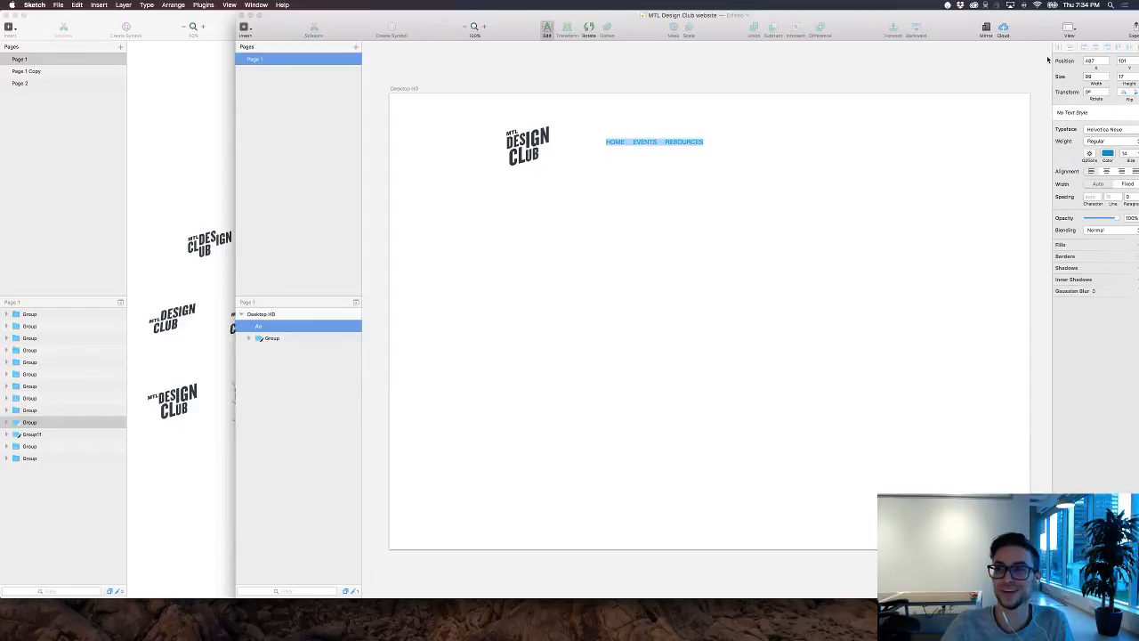
pyautogui.moveTo(954, 26); pyautogui.dragTo(899, 26)
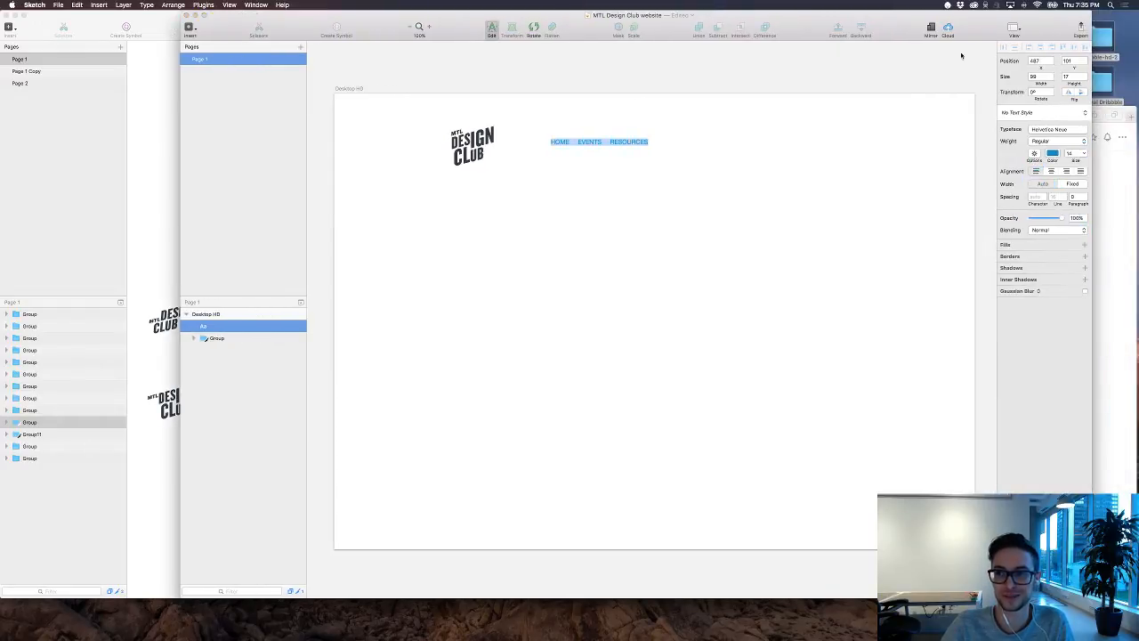
pyautogui.click(1058, 130)
pyautogui.click(1057, 130)
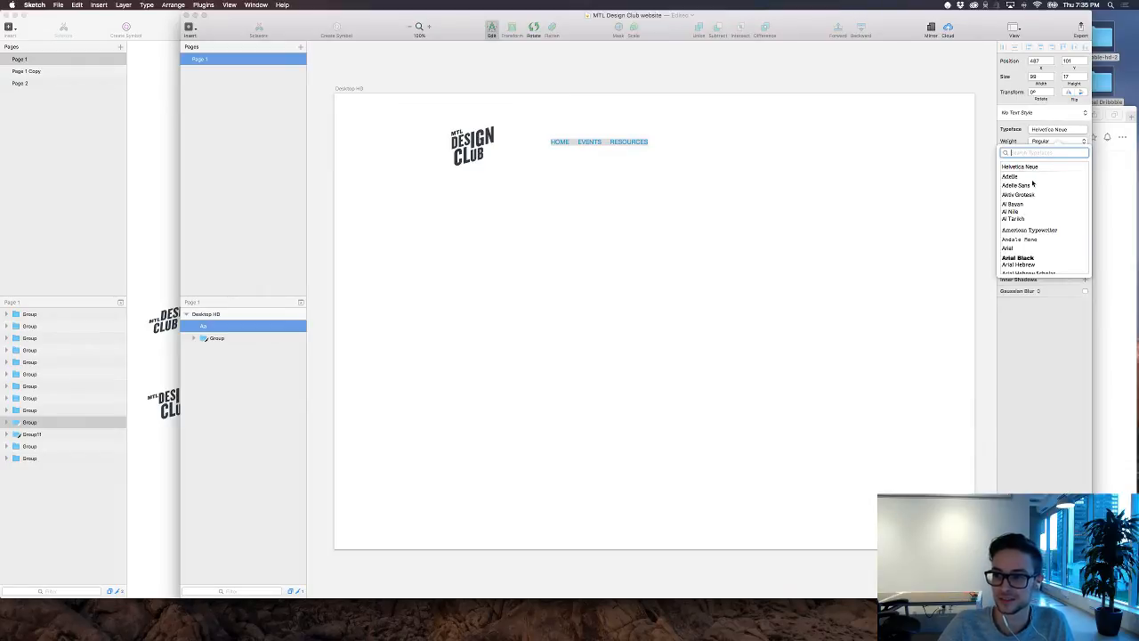
pyautogui.scroll(-5, 1032, 183)
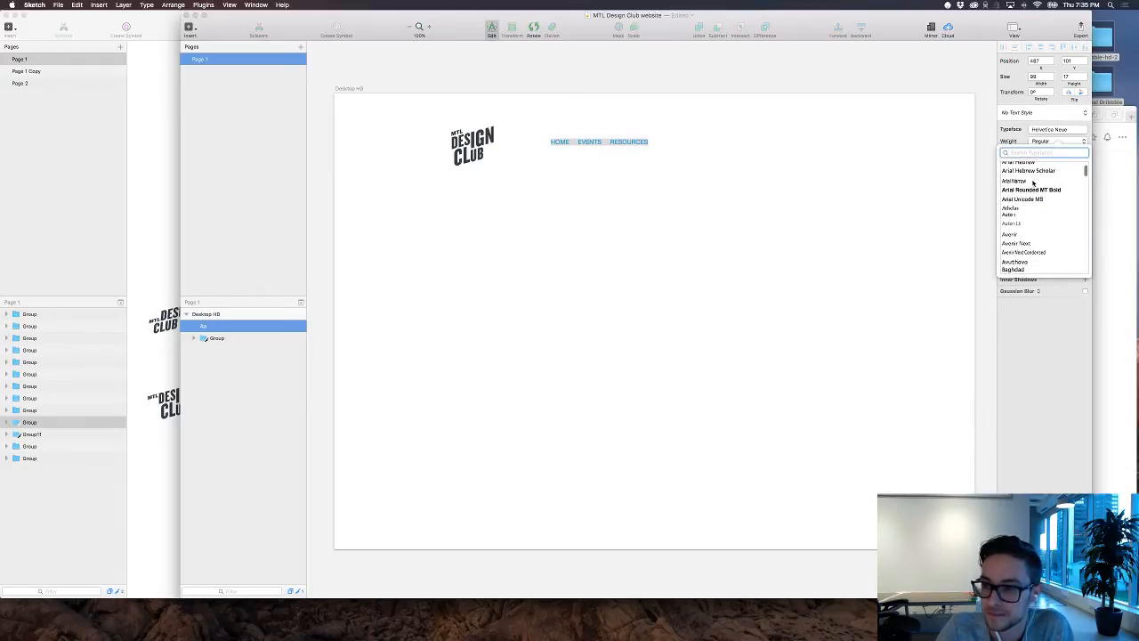
pyautogui.scroll(-4, 1032, 183)
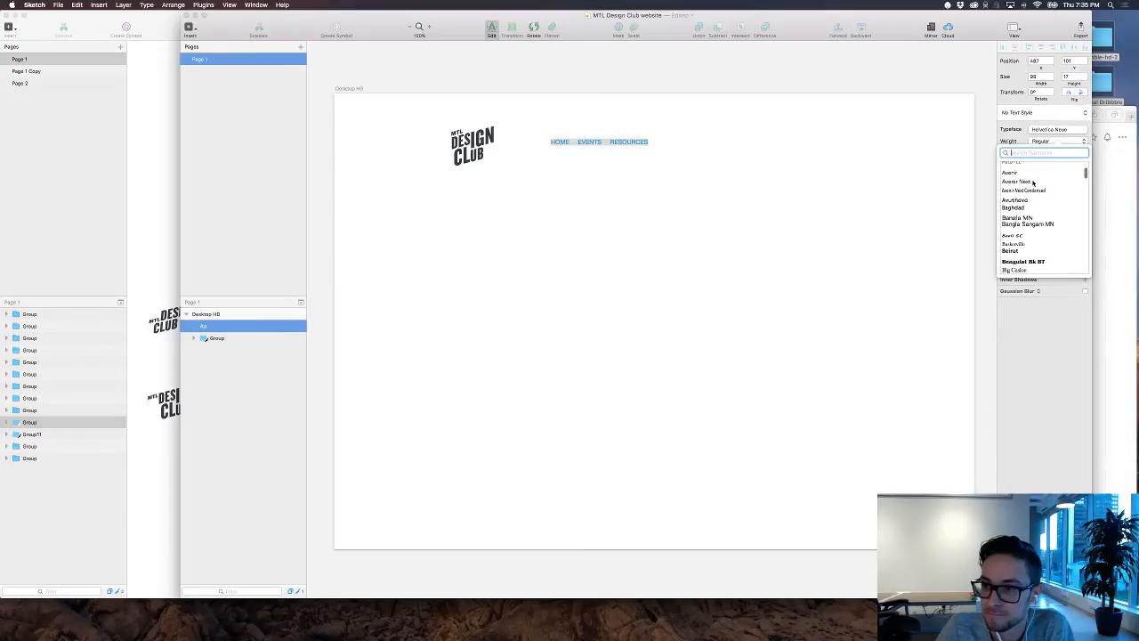
pyautogui.scroll(-4, 1032, 184)
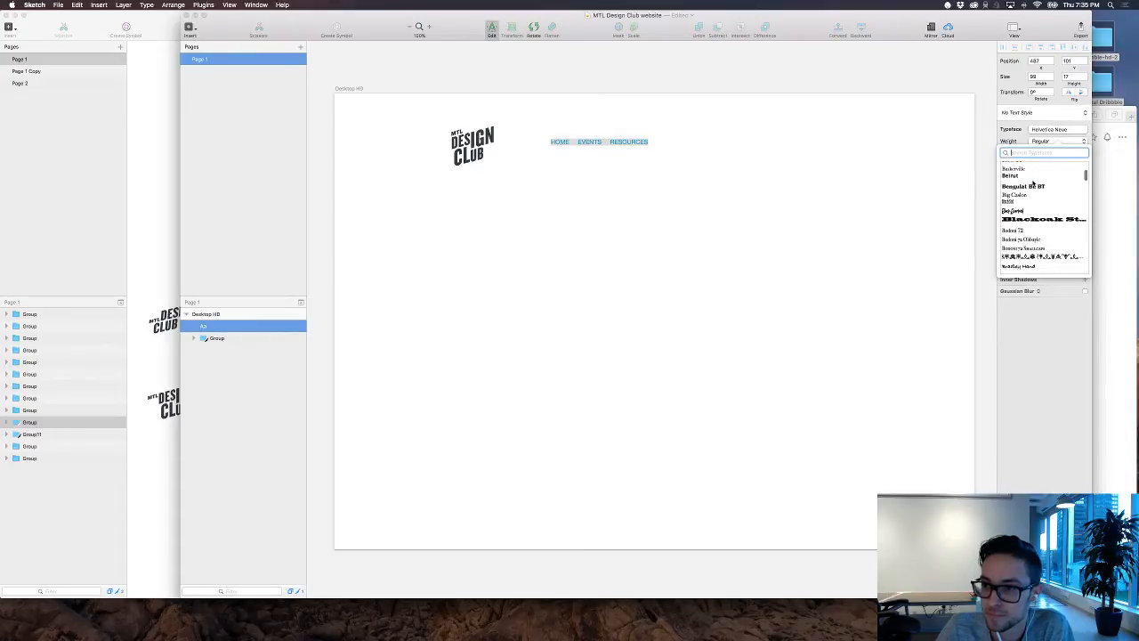
pyautogui.write('inp')
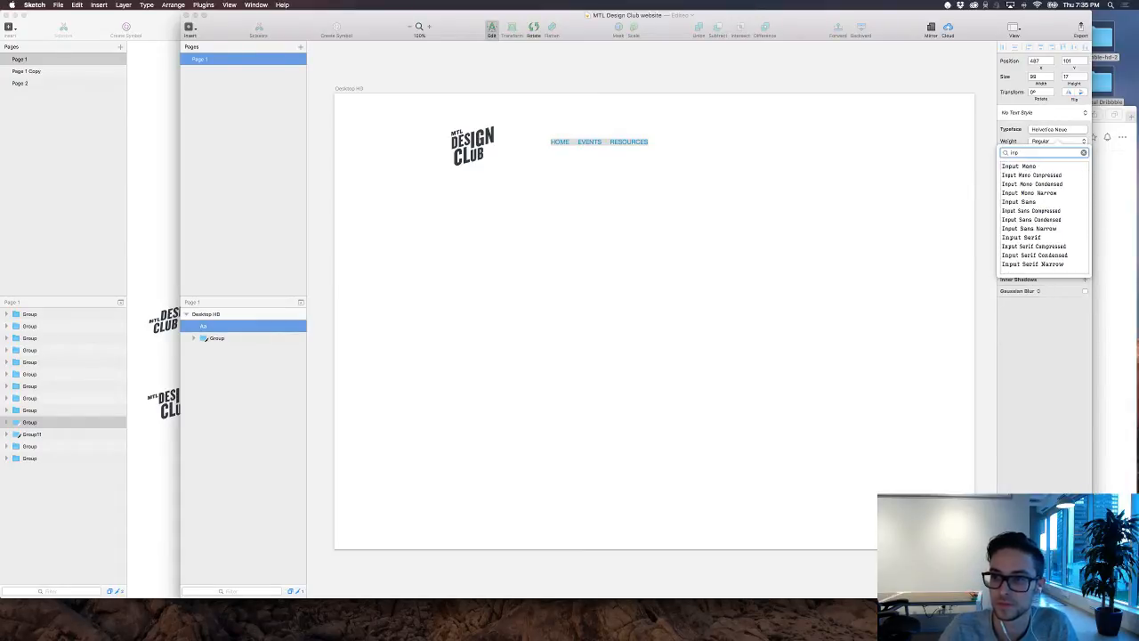
pyautogui.press('Down')
pyautogui.press('Return')
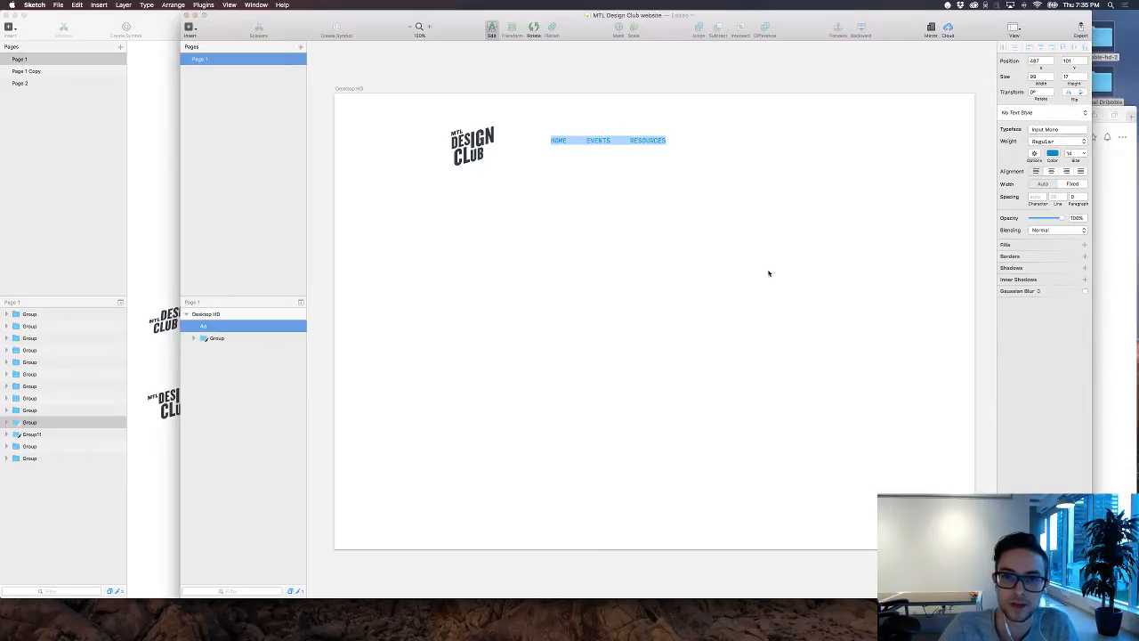
# Step: Set the navigation text's font size to 17 and change its color to a medium grey
pyautogui.click(656, 161)
pyautogui.click(656, 148)
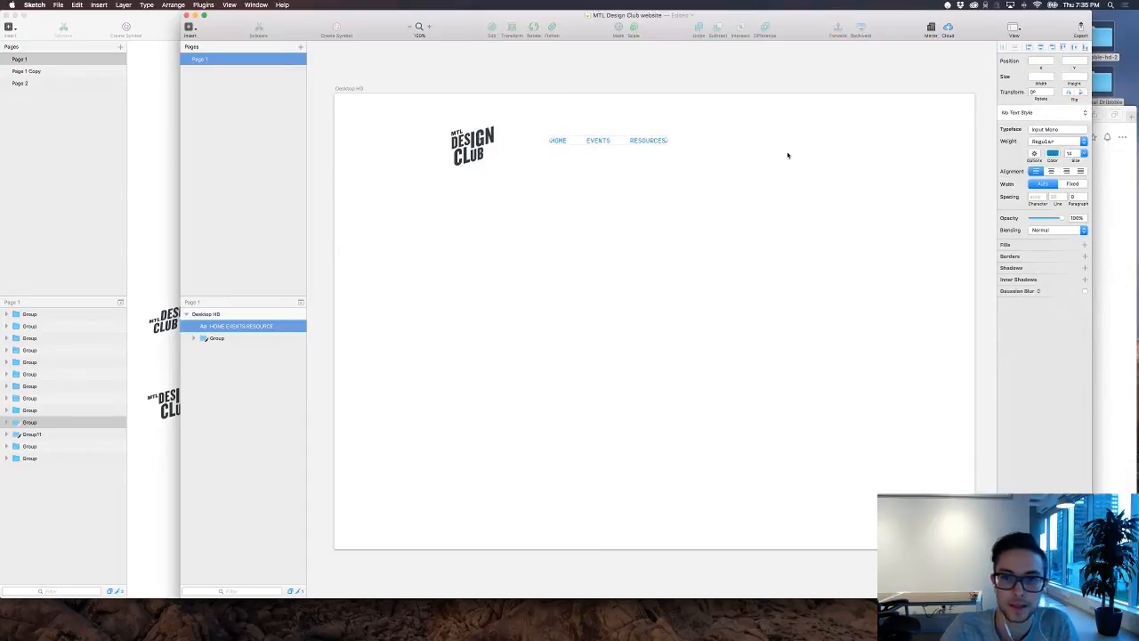
pyautogui.moveTo(1071, 160)
pyautogui.mouseDown()
pyautogui.moveTo(1084, 160)
pyautogui.moveTo(1073, 160)
pyautogui.mouseUp()
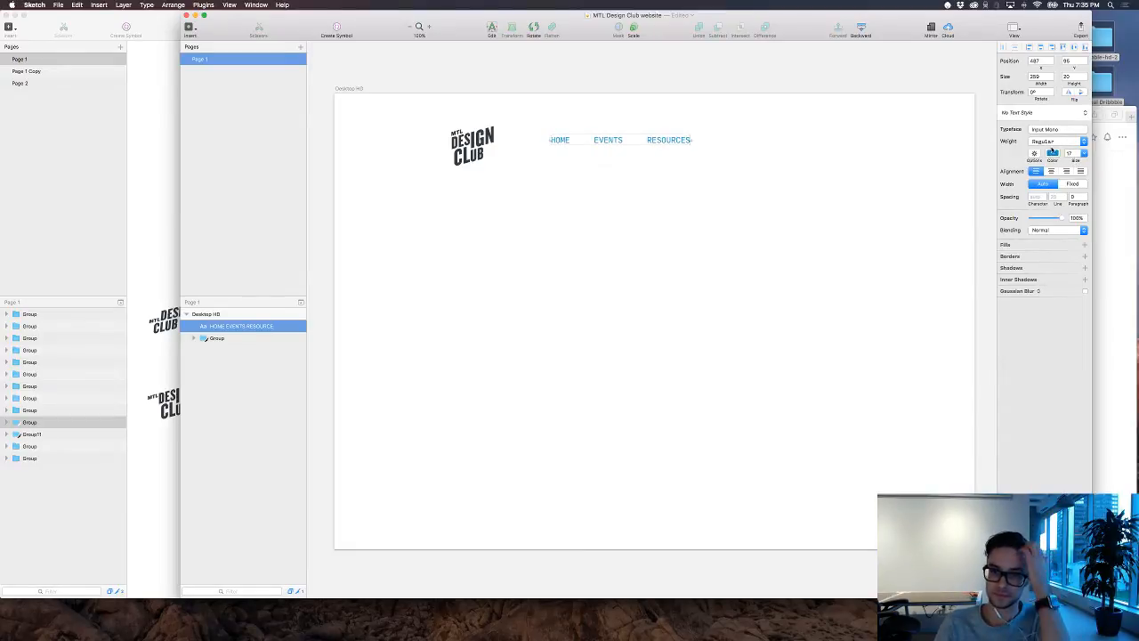
pyautogui.click(1053, 155)
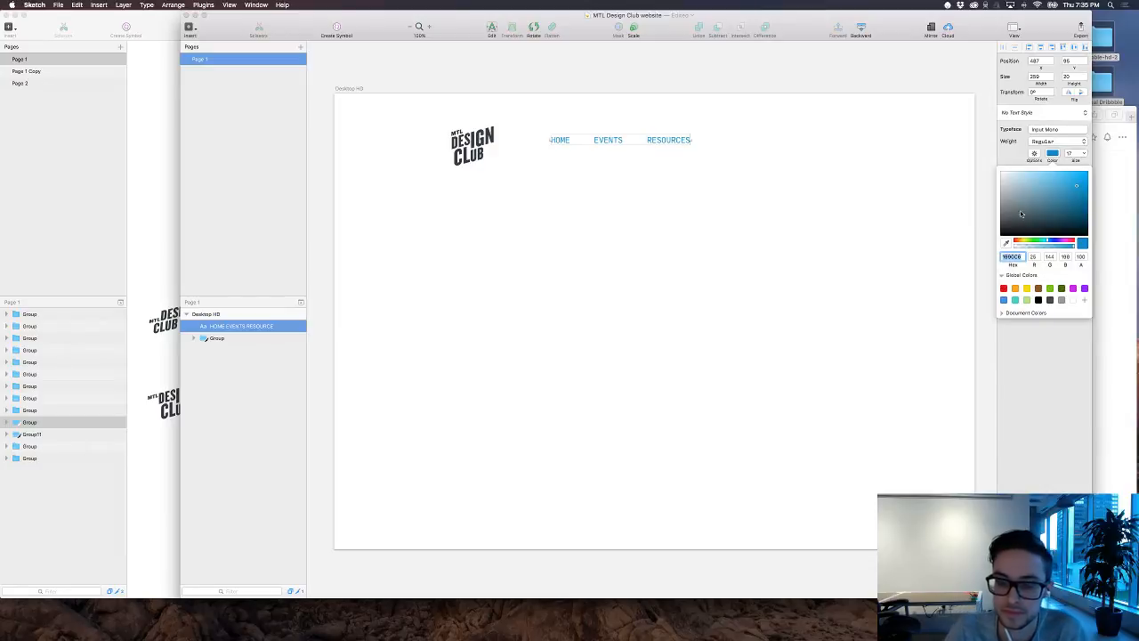
pyautogui.moveTo(1022, 214); pyautogui.dragTo(994, 208)
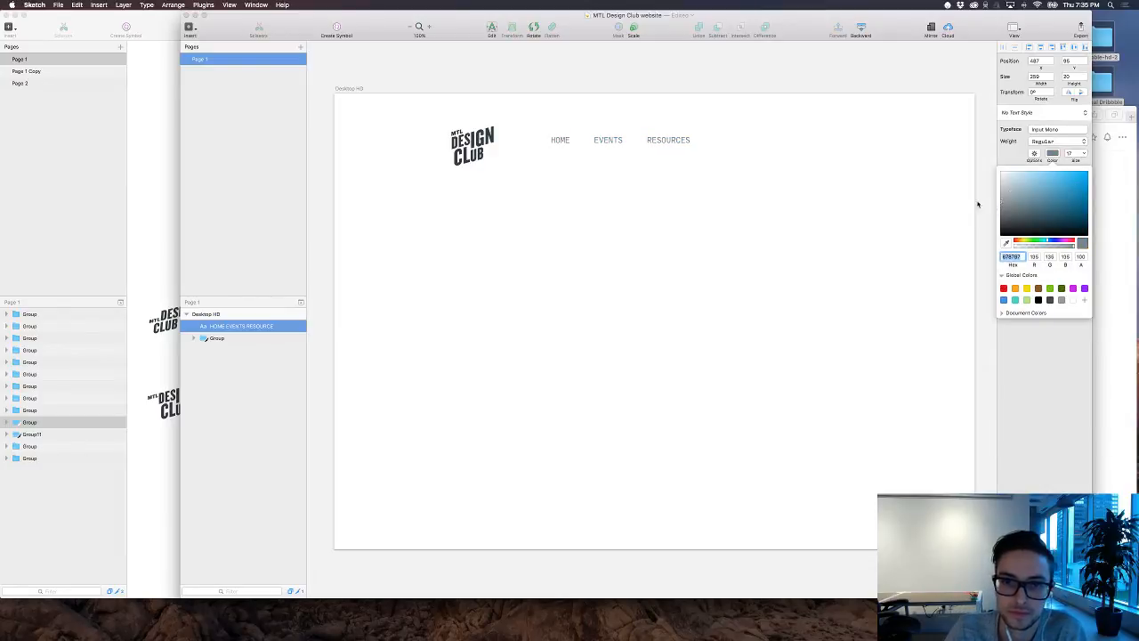
pyautogui.click(803, 181)
pyautogui.click(805, 181)
# Step: Append "ABOUT" to the navigation text after RESOURCES, reusing the same gap as between EVENTS and RESOURCES
pyautogui.click(636, 142)
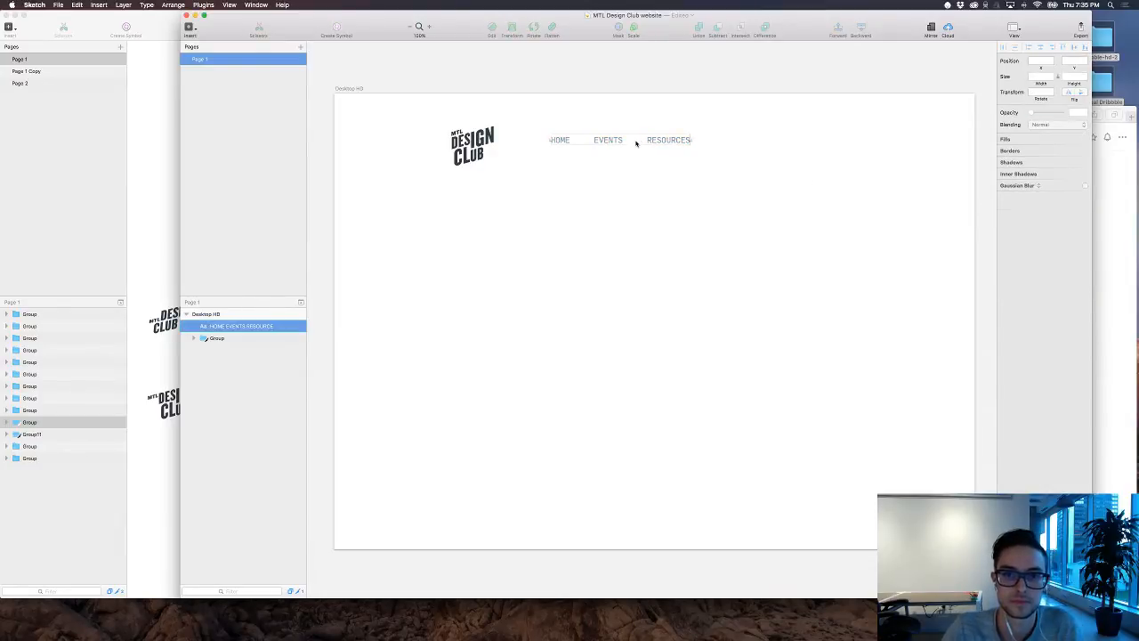
pyautogui.doubleClick(657, 139)
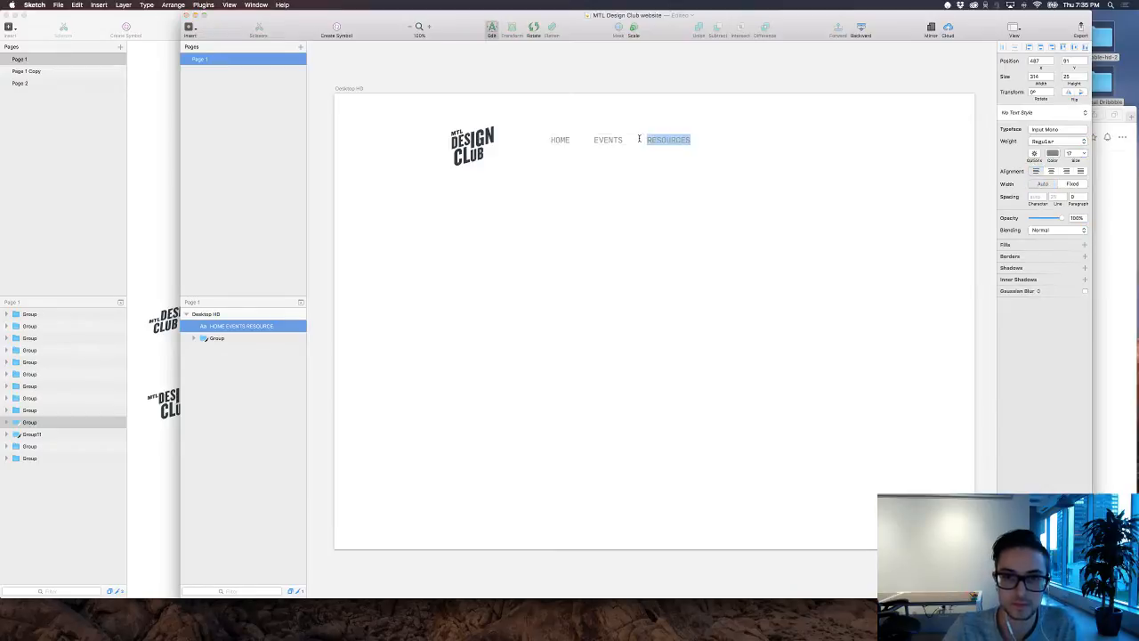
pyautogui.click(642, 139)
pyautogui.moveTo(649, 139); pyautogui.dragTo(622, 140)
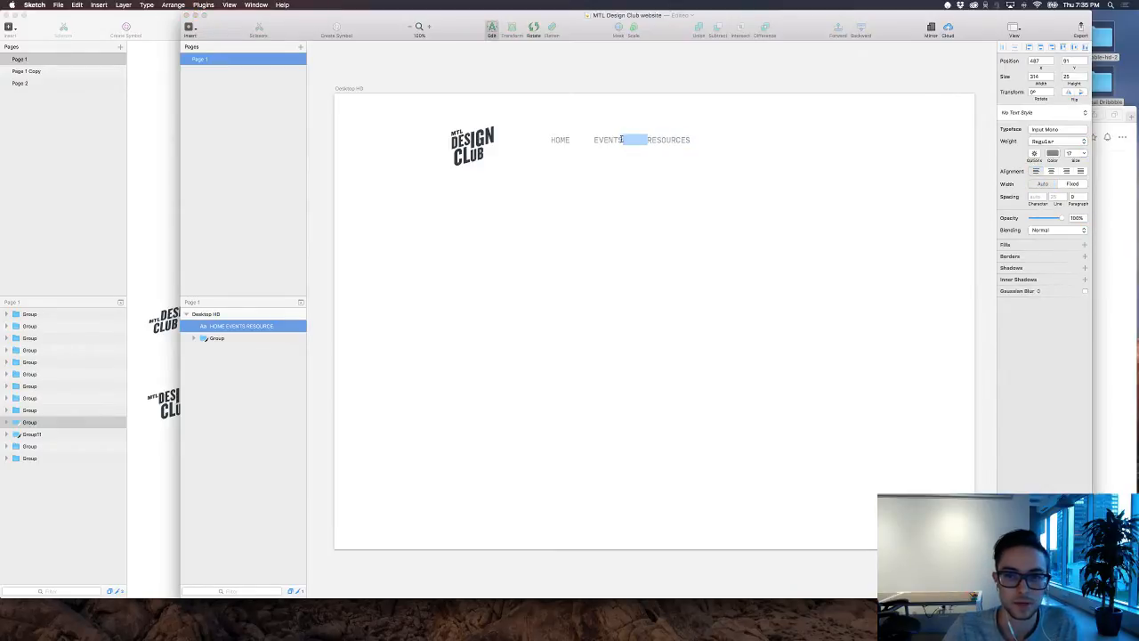
pyautogui.press('super+c')
pyautogui.click(703, 140)
pyautogui.press('super+v')
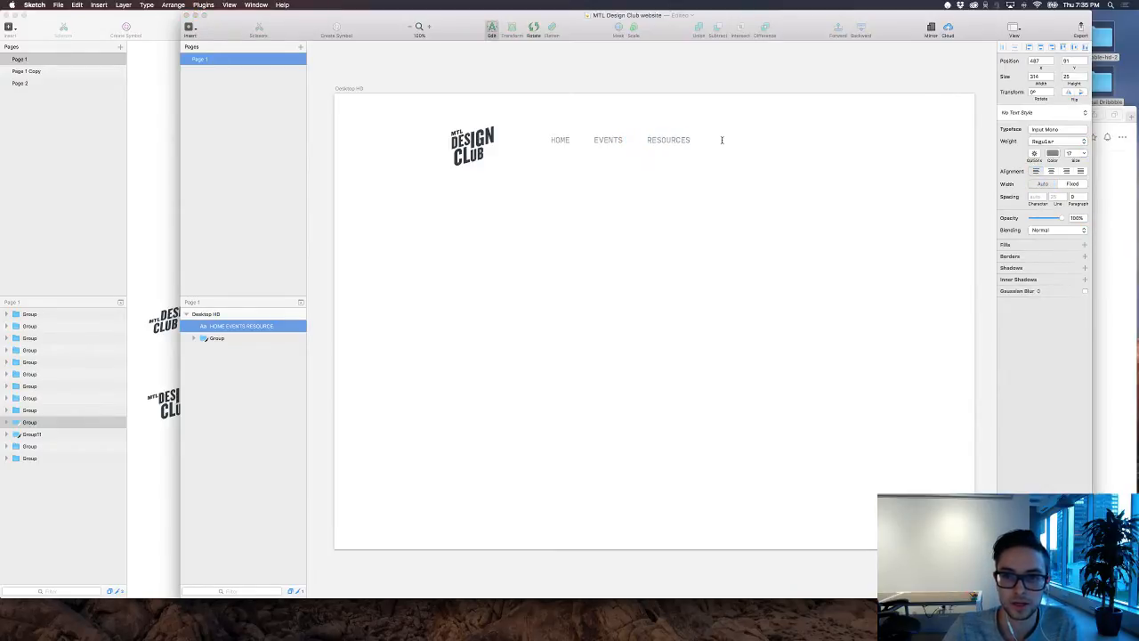
pyautogui.write('ABOUT')
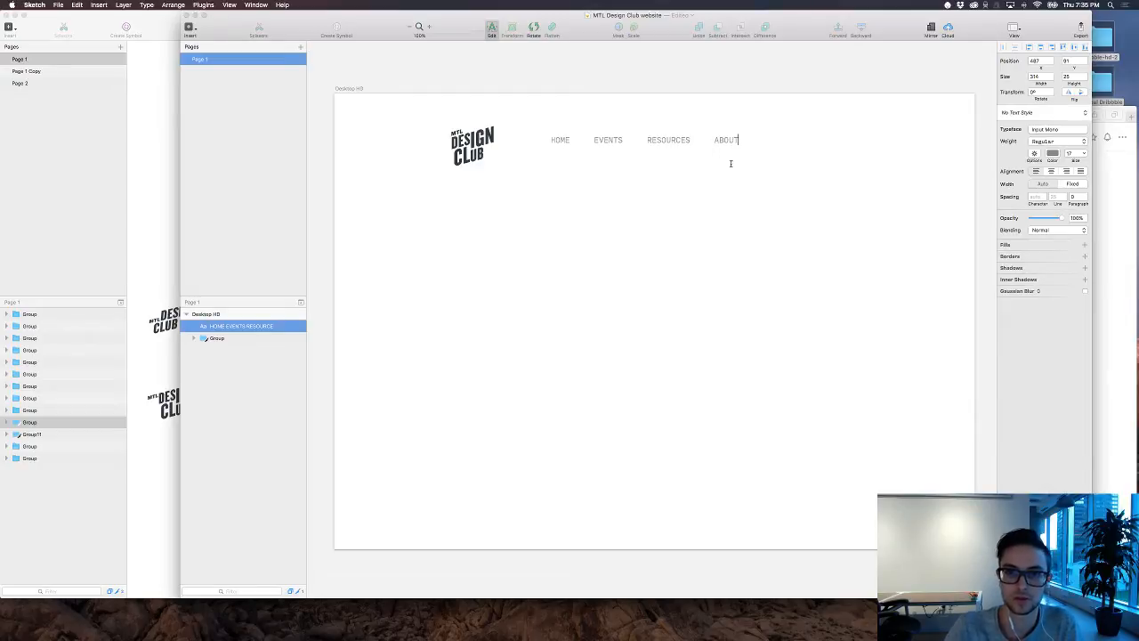
pyautogui.click(749, 200)
# Step: Shift the navigation text farther away from the logo and enlarge the logo slightly
pyautogui.moveTo(628, 139); pyautogui.dragTo(684, 134)
pyautogui.click(488, 161)
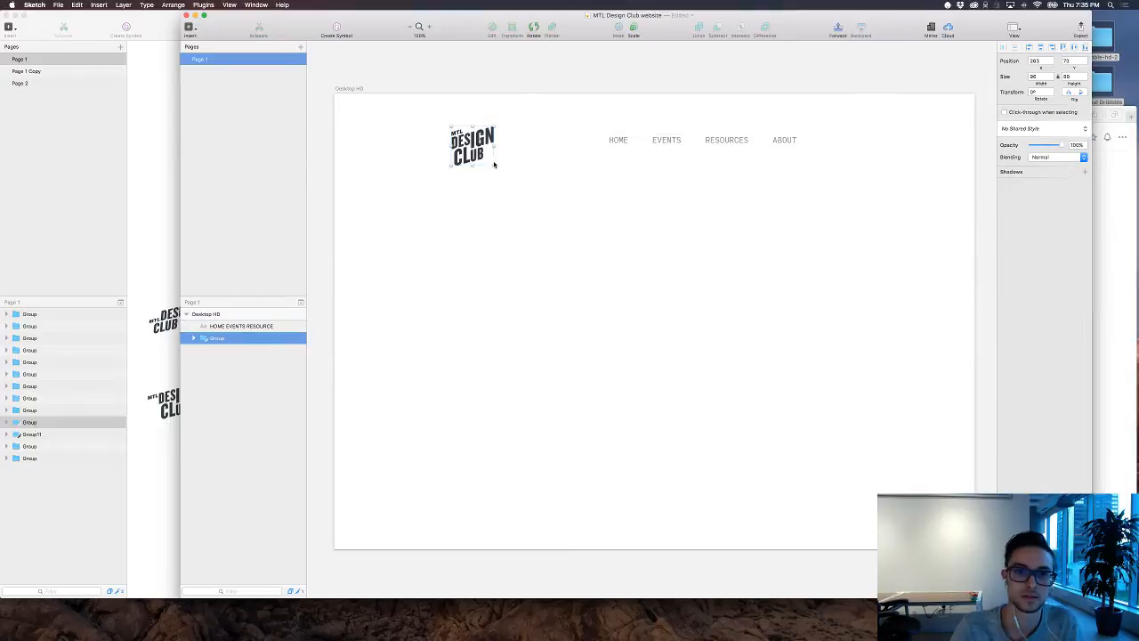
pyautogui.moveTo(495, 166); pyautogui.dragTo(403, 114)
# Step: Move the logo and navigation text together so the header sits roughly centered across the artboard
pyautogui.click(584, 215)
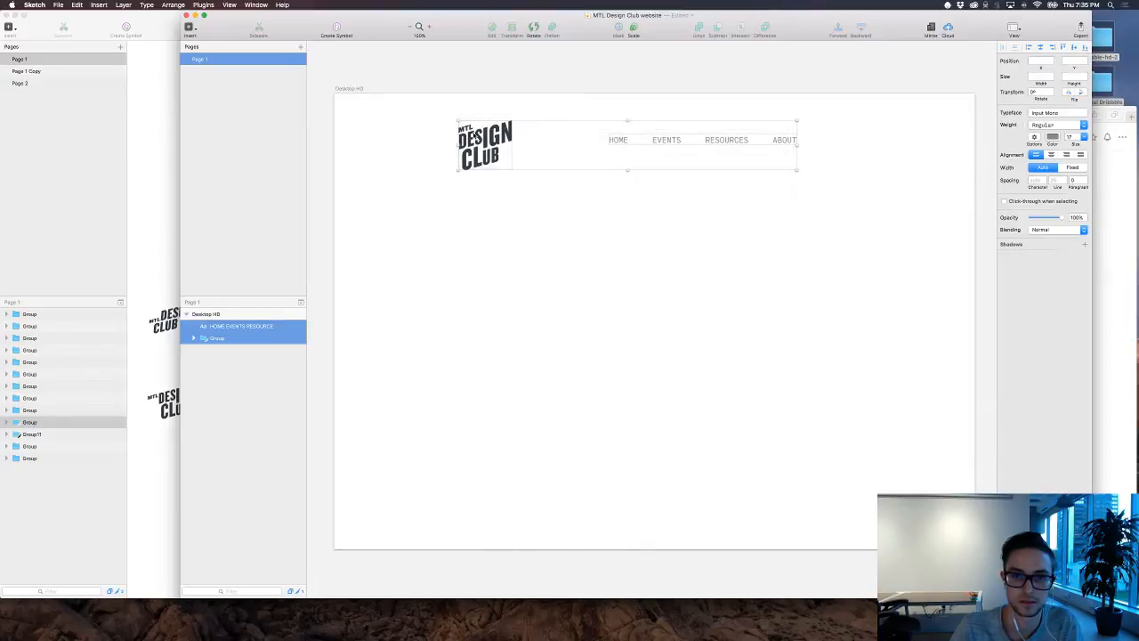
pyautogui.moveTo(479, 134); pyautogui.dragTo(521, 134)
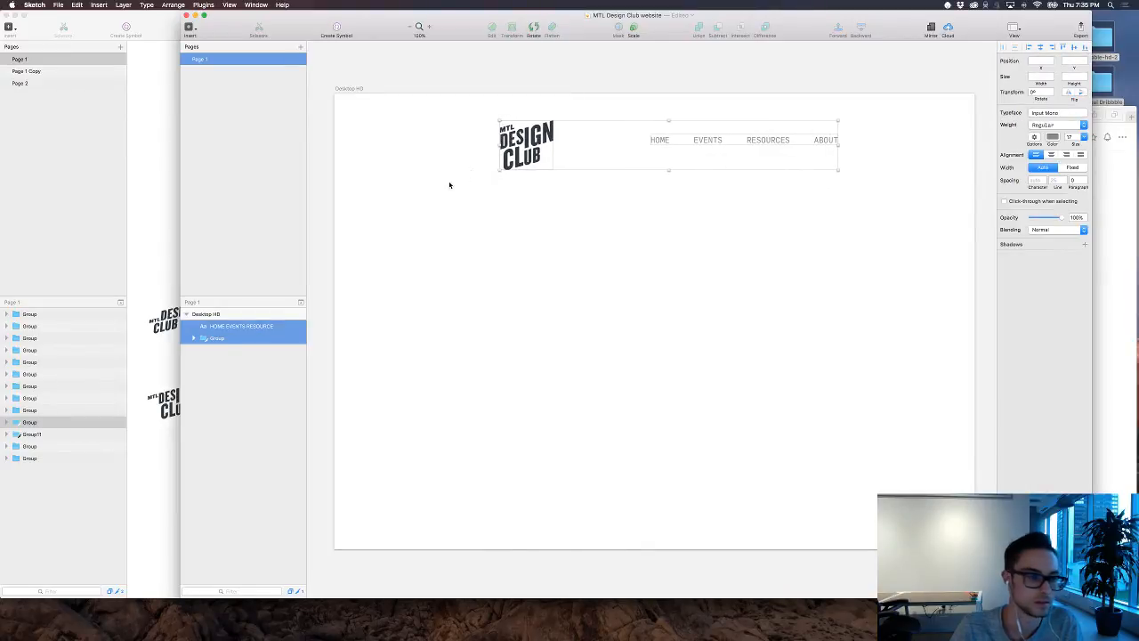
pyautogui.click(450, 185)
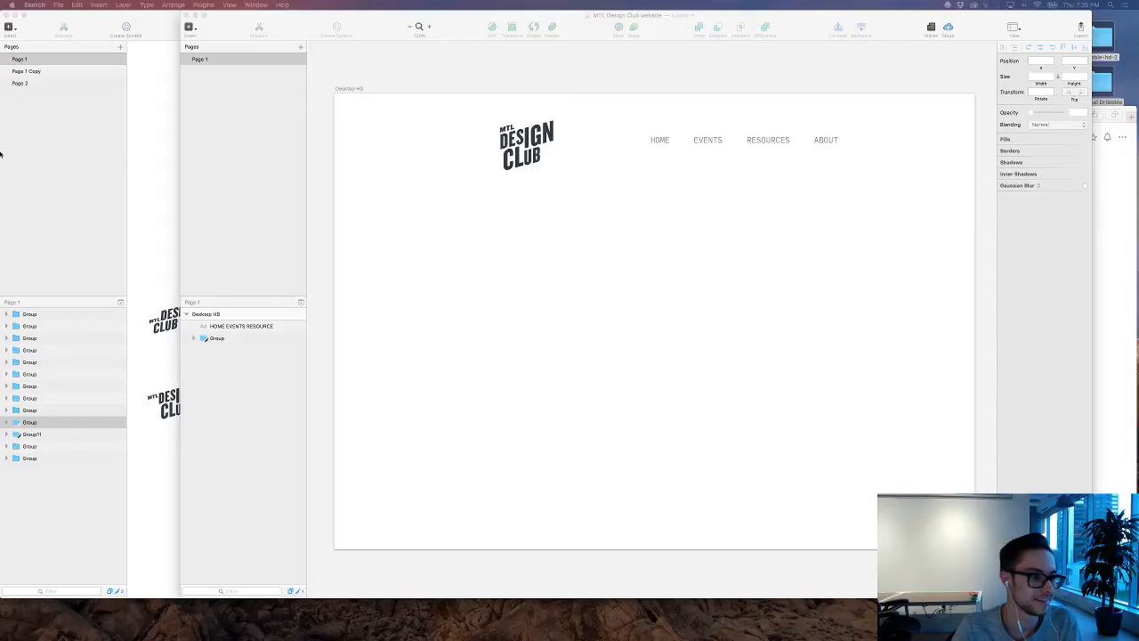
pyautogui.click(649, 221)
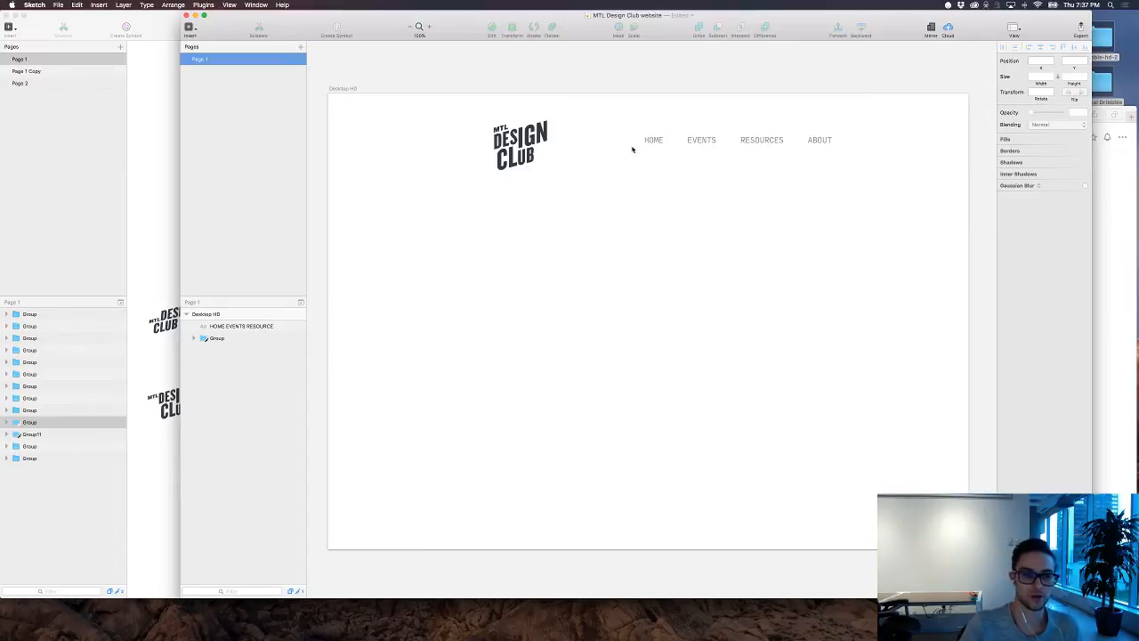
pyautogui.click(136, 211)
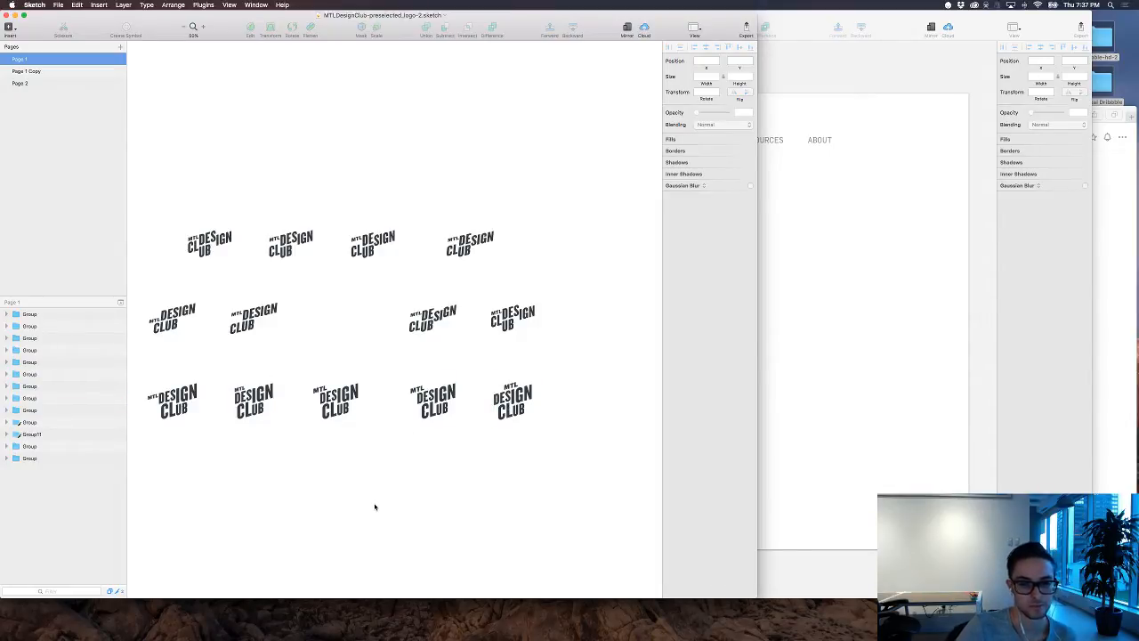
pyautogui.click(801, 420)
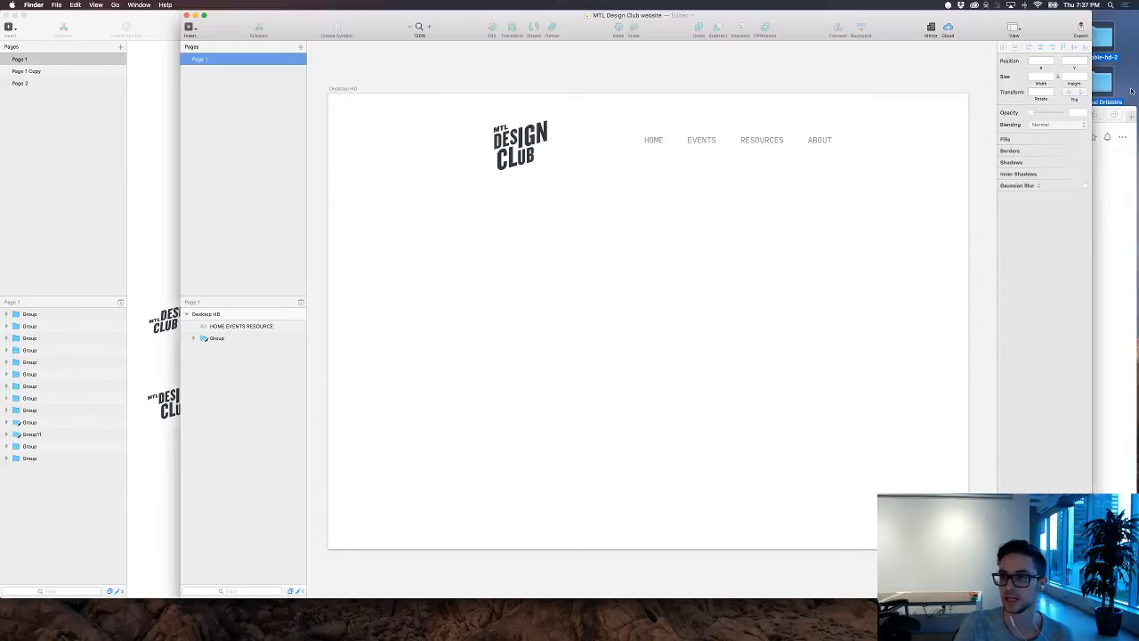
# Step: Switch to Finder, open the dribbble-hd-2 folder from the desktop, and view IMG_7388.jpg at large size
pyautogui.click(1106, 42)
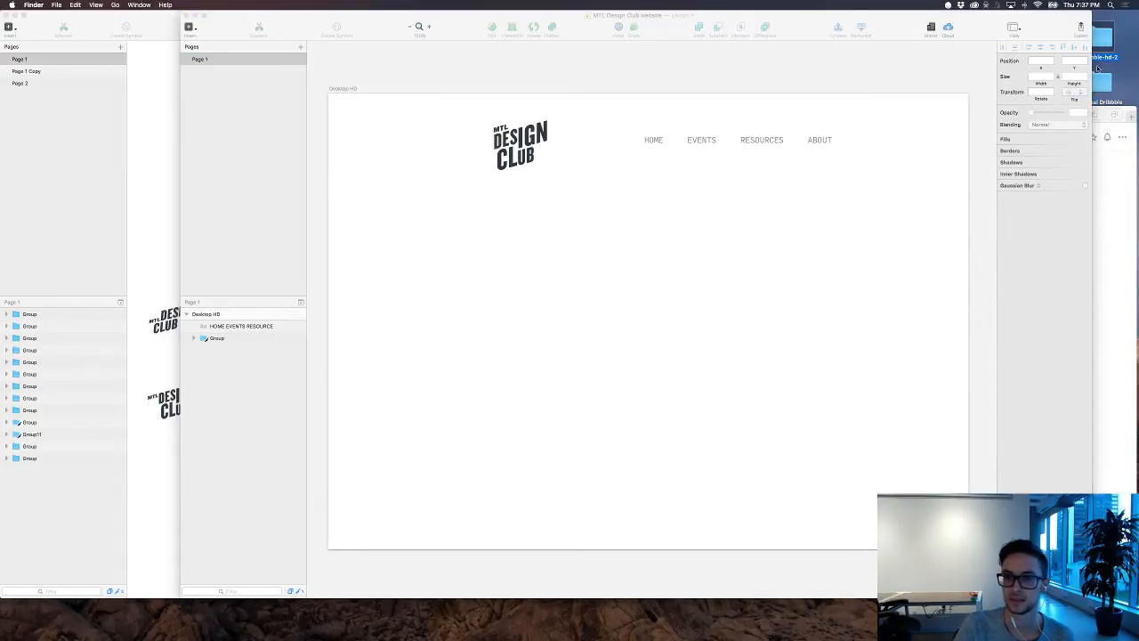
pyautogui.doubleClick(1098, 67)
pyautogui.click(611, 148)
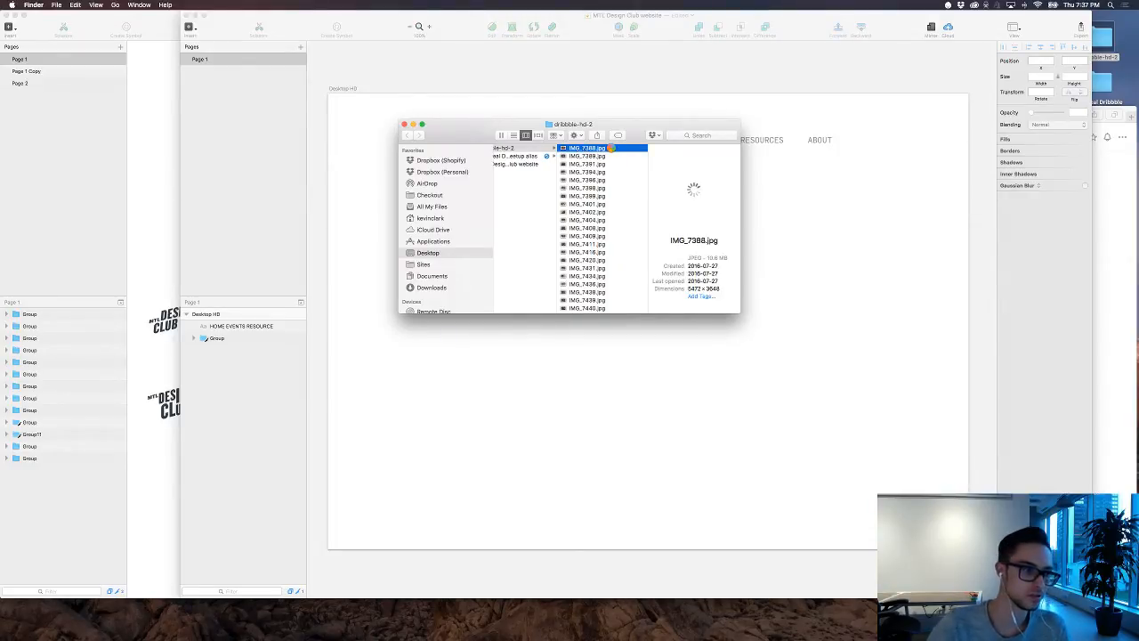
pyautogui.press('space')
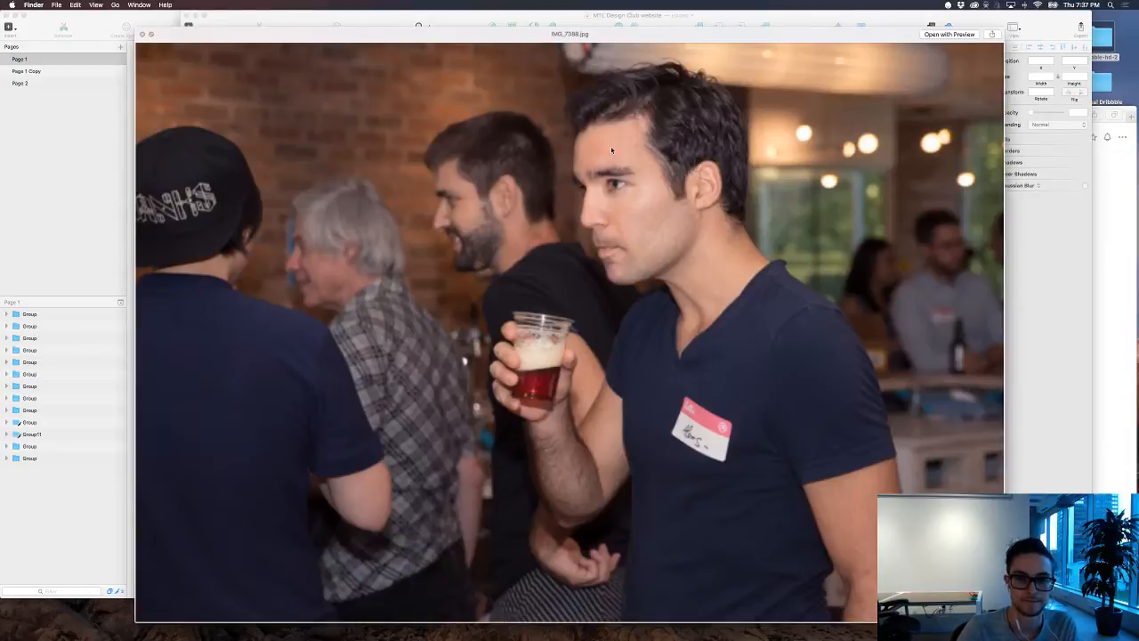
pyautogui.press('space')
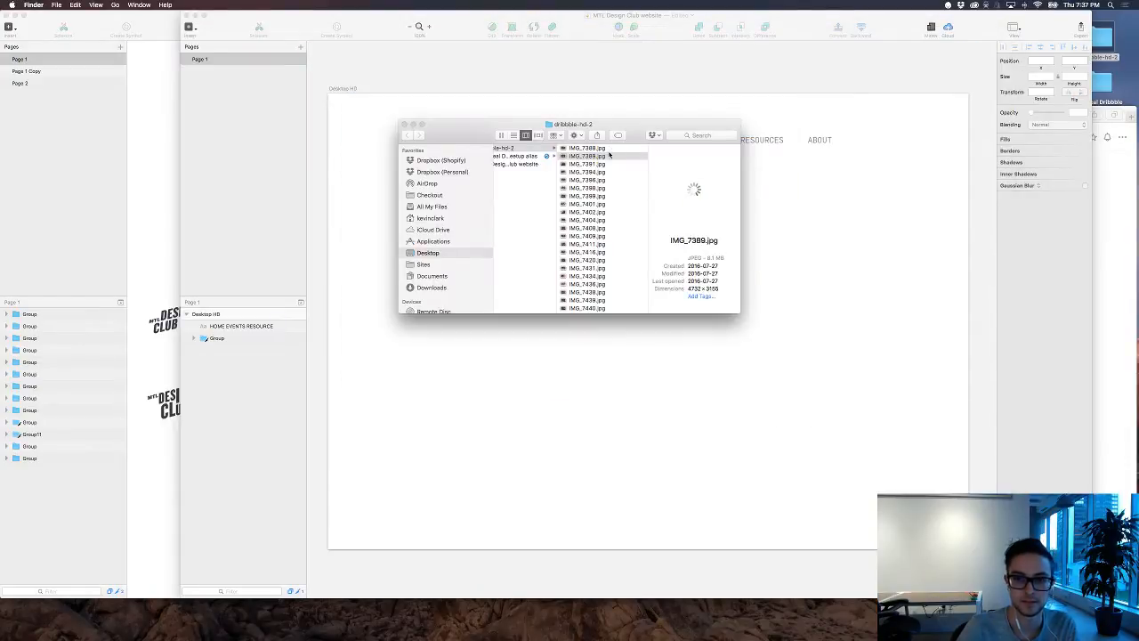
# Step: Preview the event photos in the dribbble-hd-2 folder one by one, from IMG_7389.jpg through IMG_7411.jpg
pyautogui.press('Down')
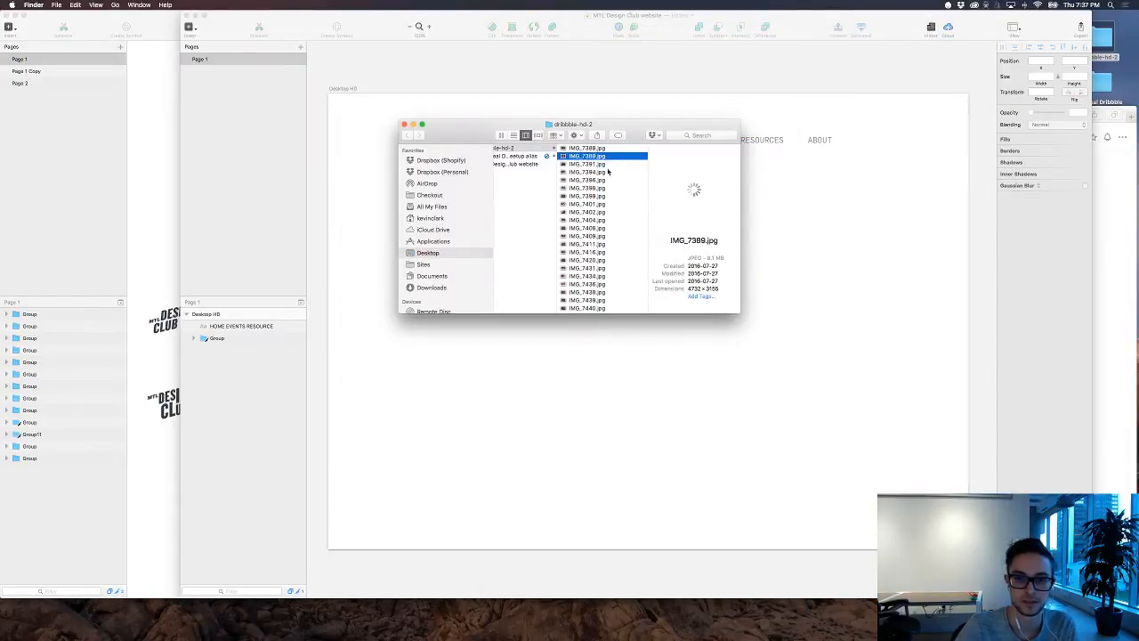
pyautogui.press('Down')
pyautogui.press('Down')
pyautogui.press('Down')
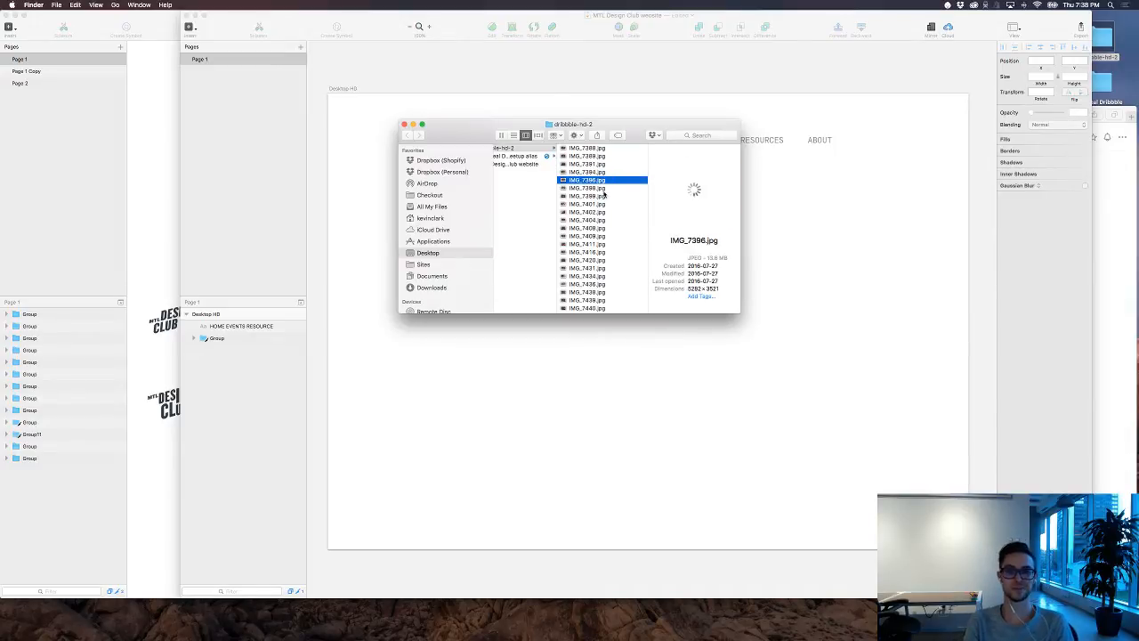
pyautogui.press('Down')
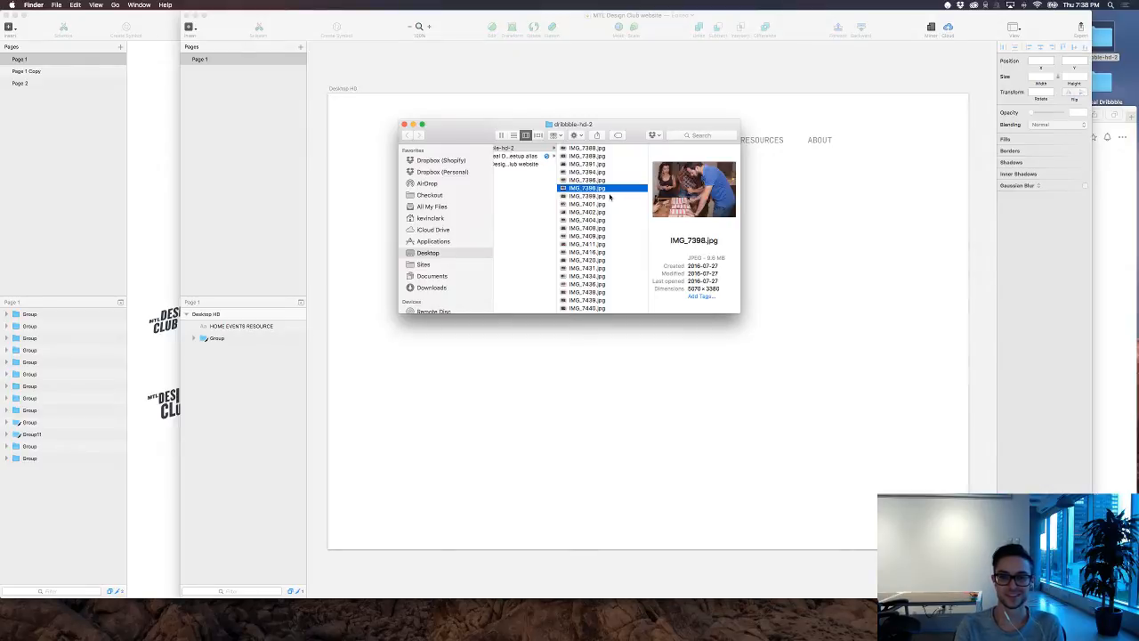
pyautogui.press('Down')
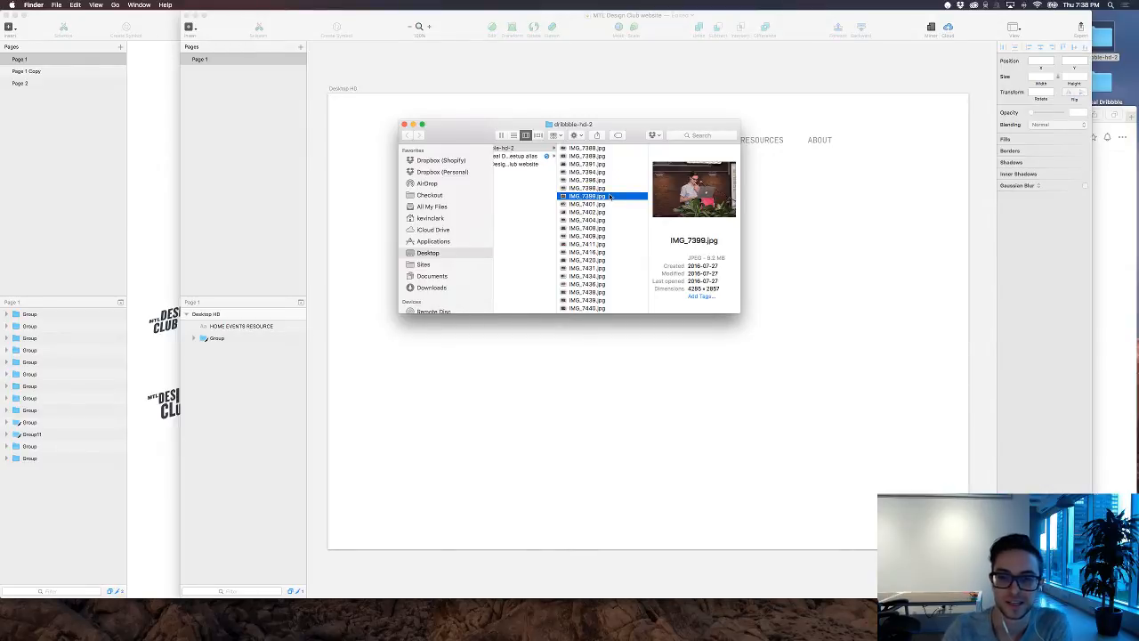
pyautogui.press('Down')
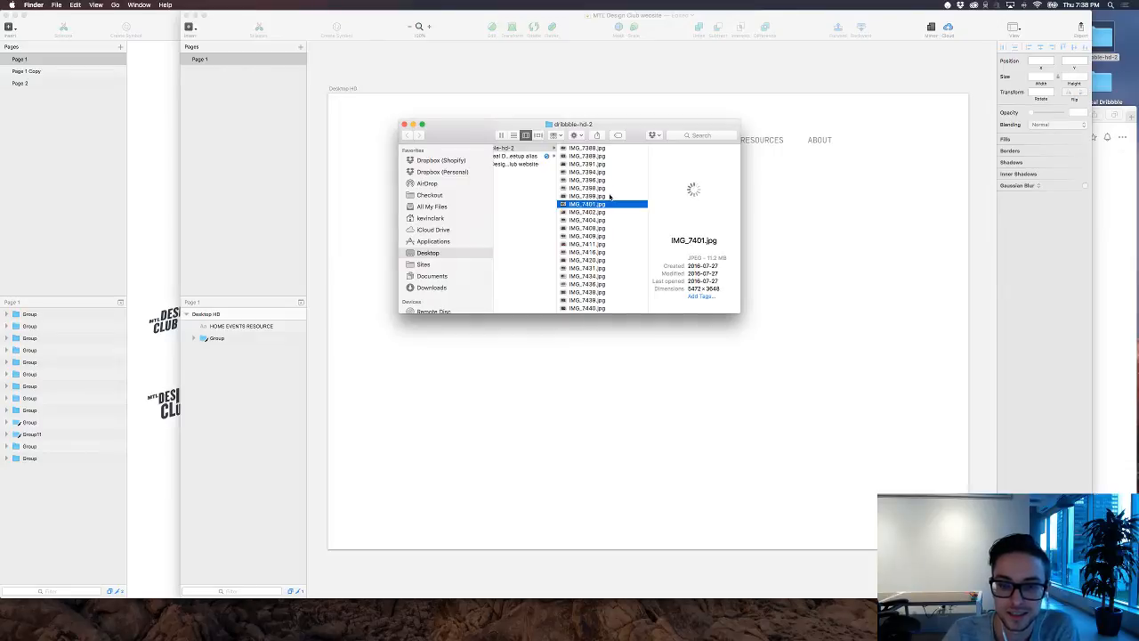
pyautogui.press('Down')
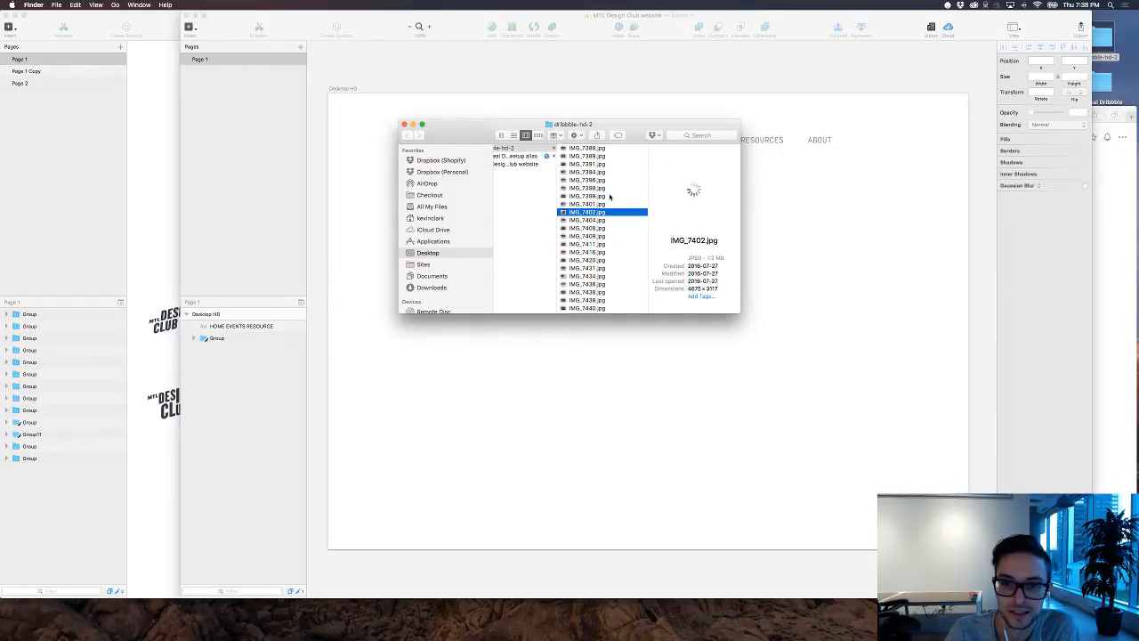
pyautogui.press('Down')
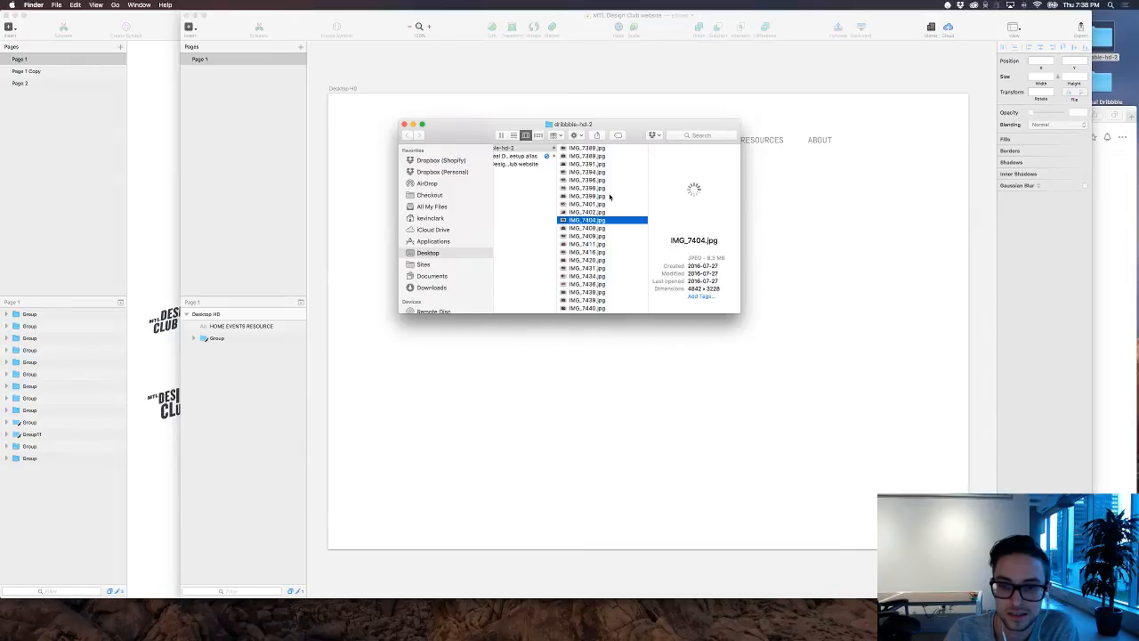
pyautogui.press('Down')
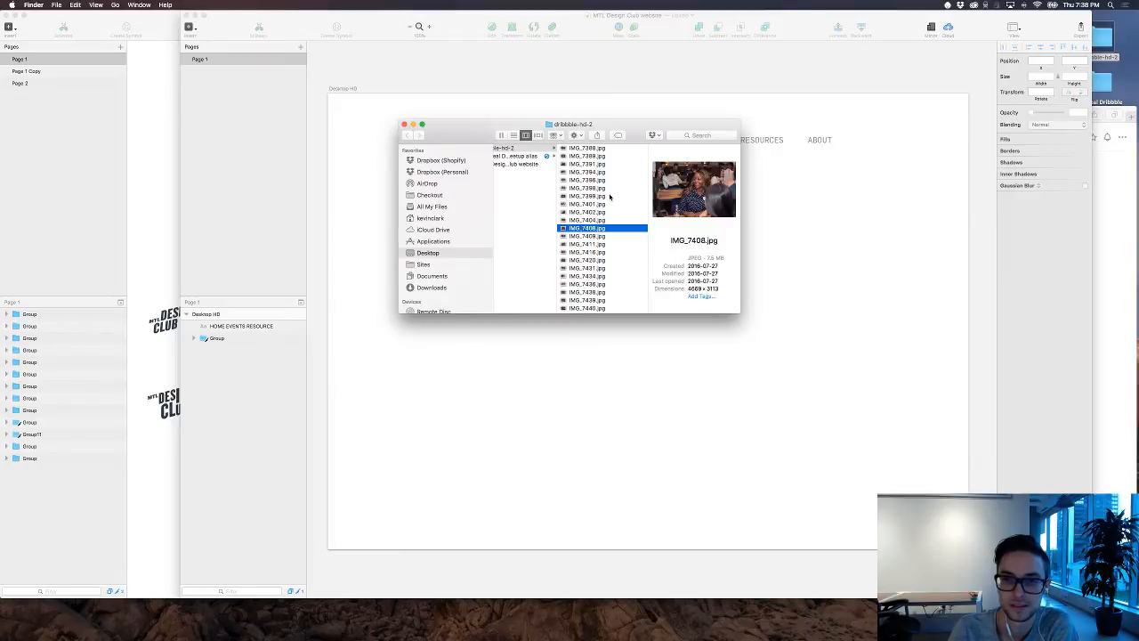
pyautogui.press('Down')
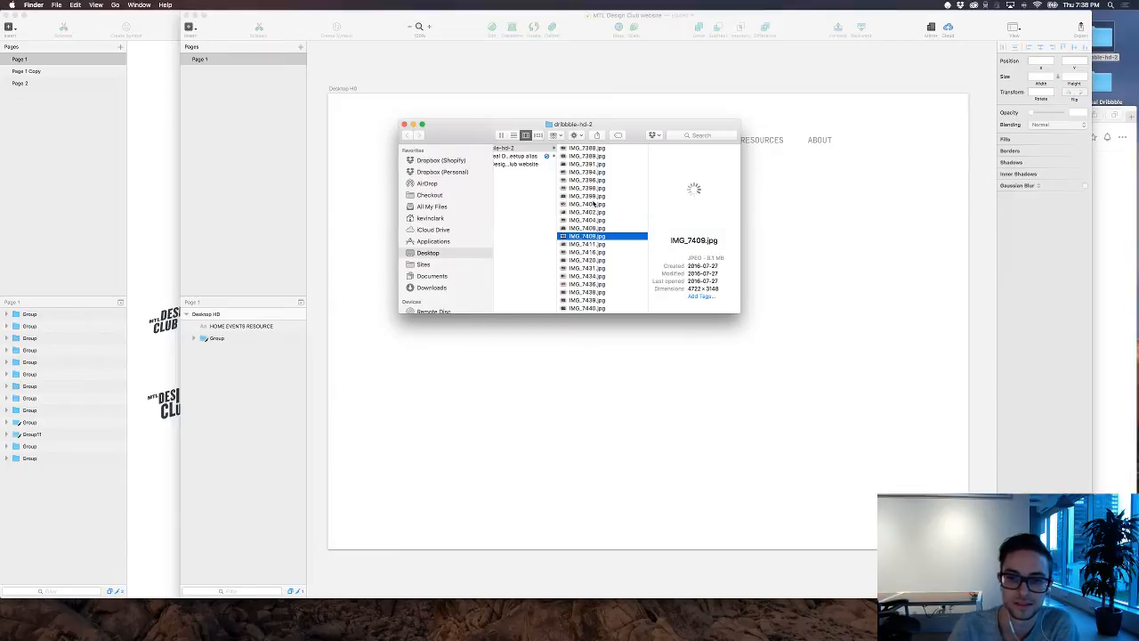
pyautogui.press('Down')
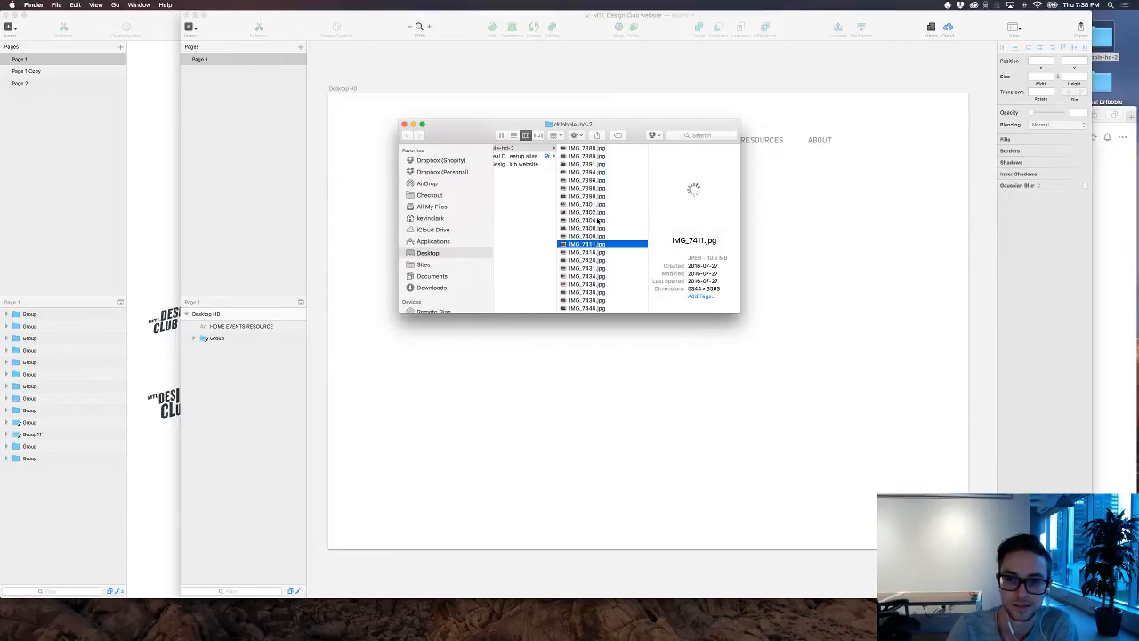
# Step: Examine the photos between IMG_7416.jpg and IMG_7440.jpg, comparing IMG_7434.jpg with IMG_7436.jpg and checking IMG_7439.jpg and IMG_7438.jpg
pyautogui.click(599, 254)
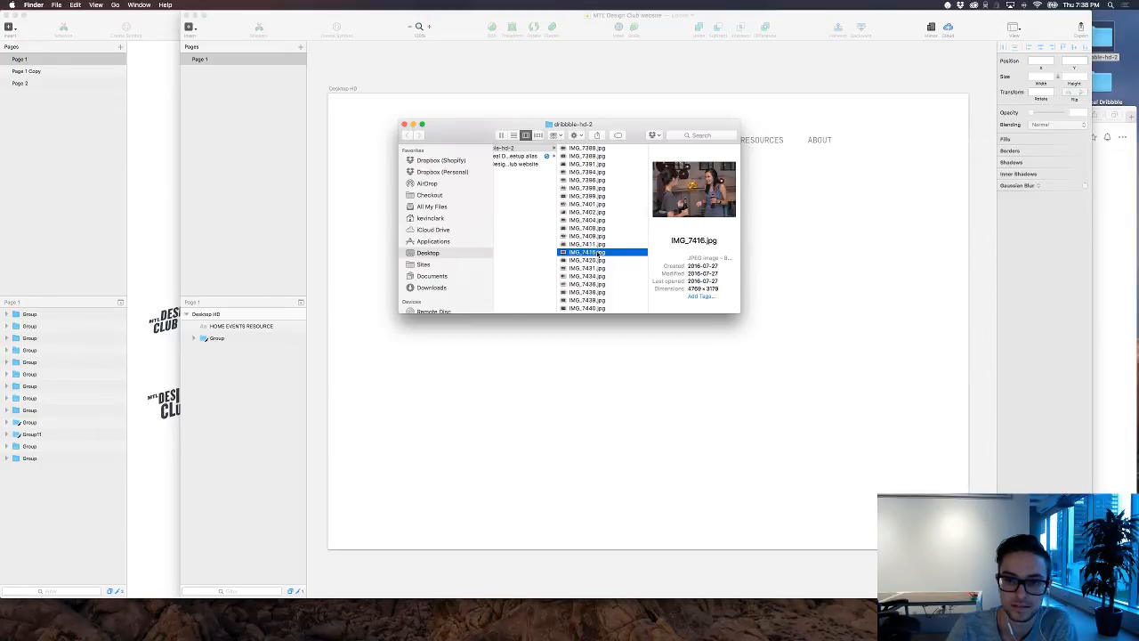
pyautogui.press('Down')
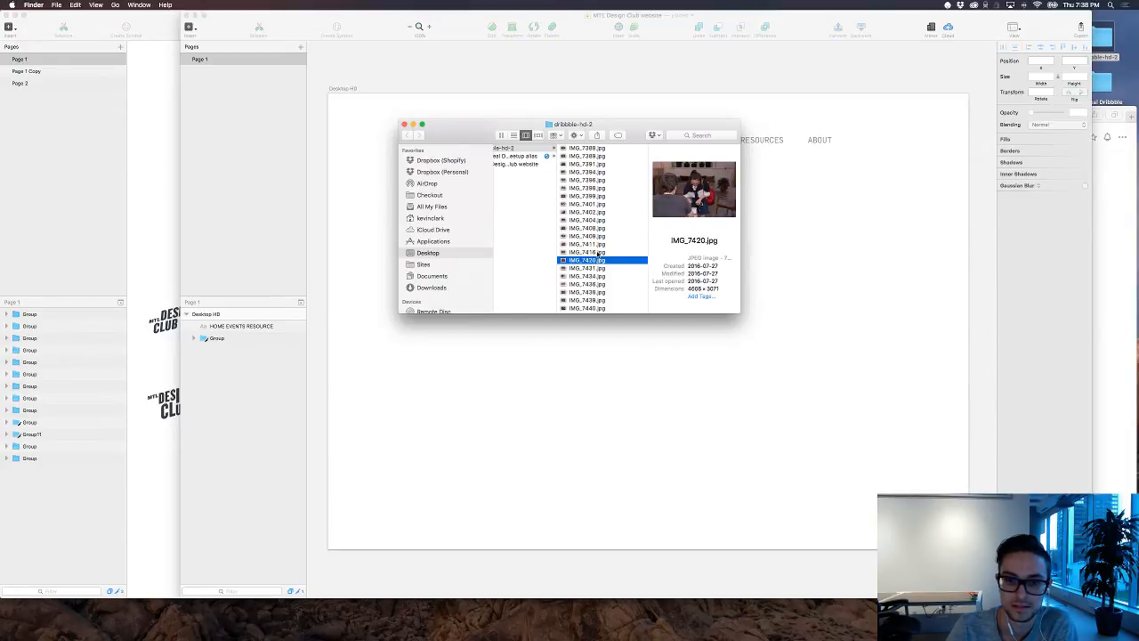
pyautogui.click(594, 278)
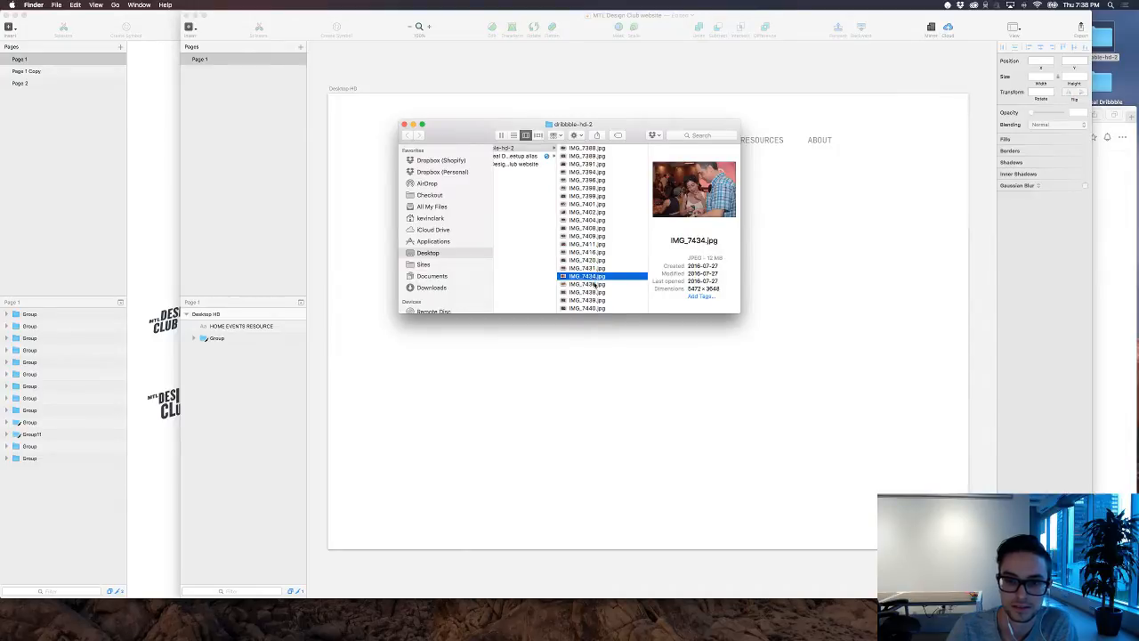
pyautogui.click(595, 284)
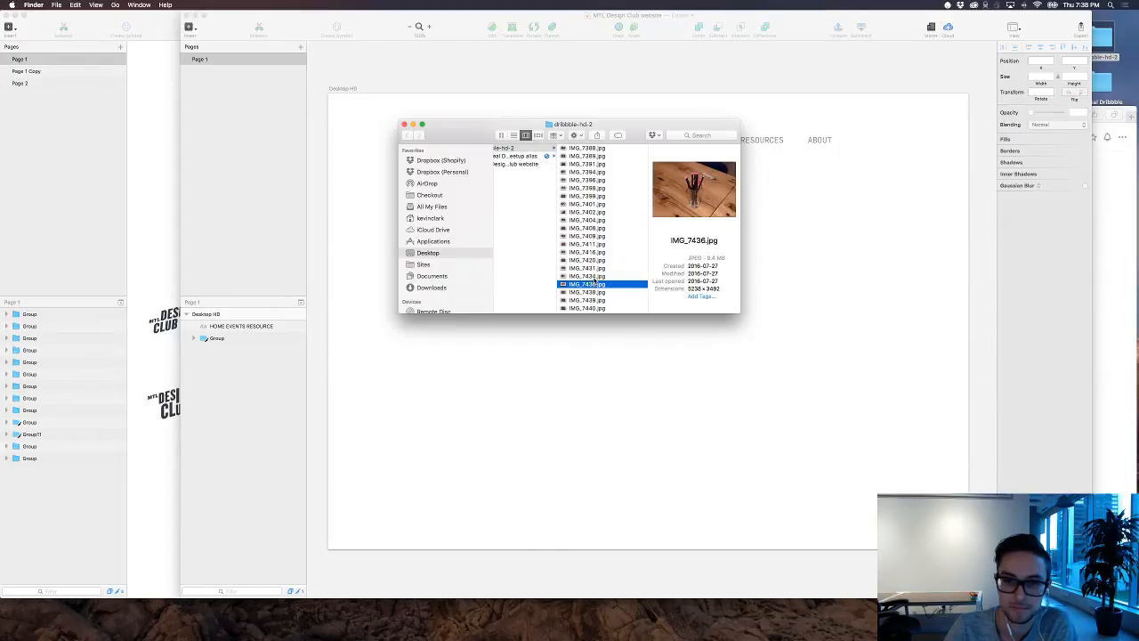
pyautogui.click(594, 277)
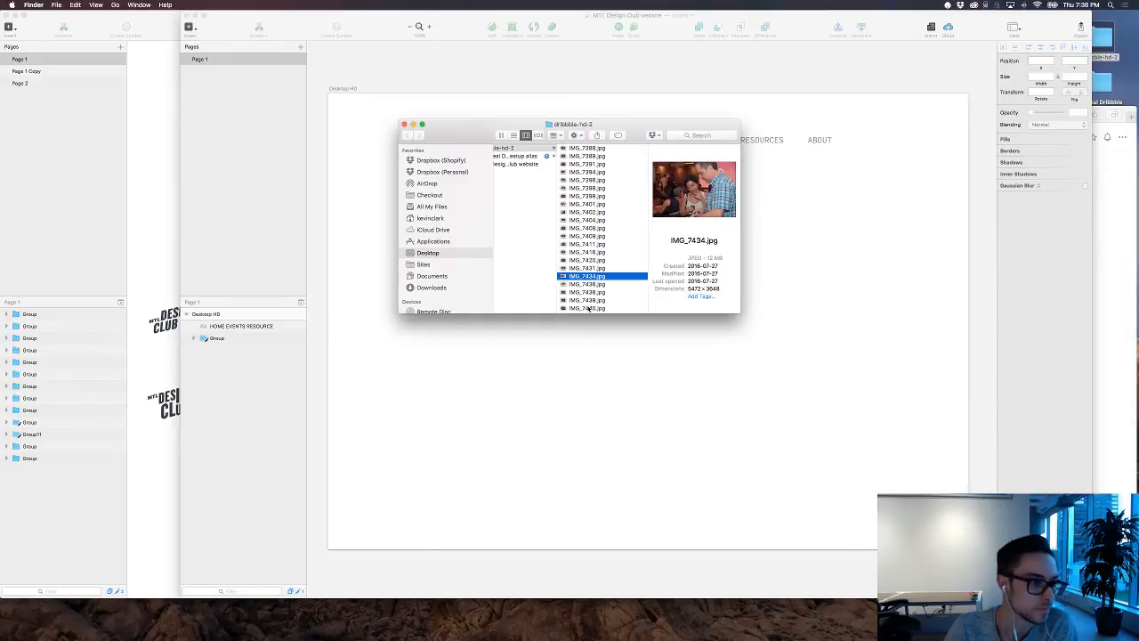
pyautogui.click(588, 308)
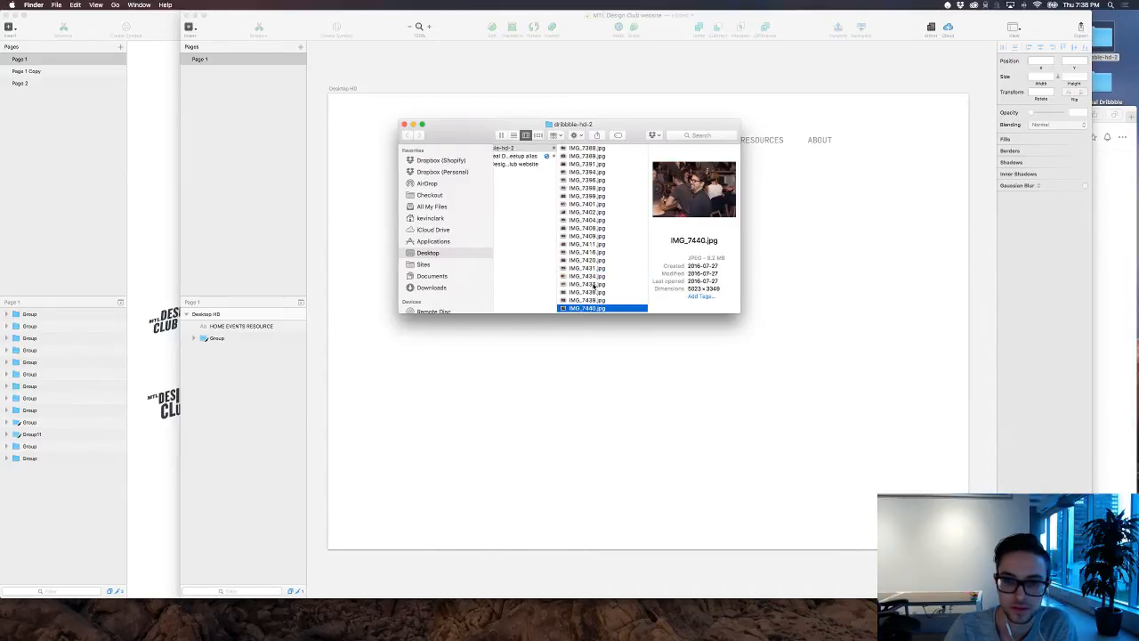
pyautogui.press('Up')
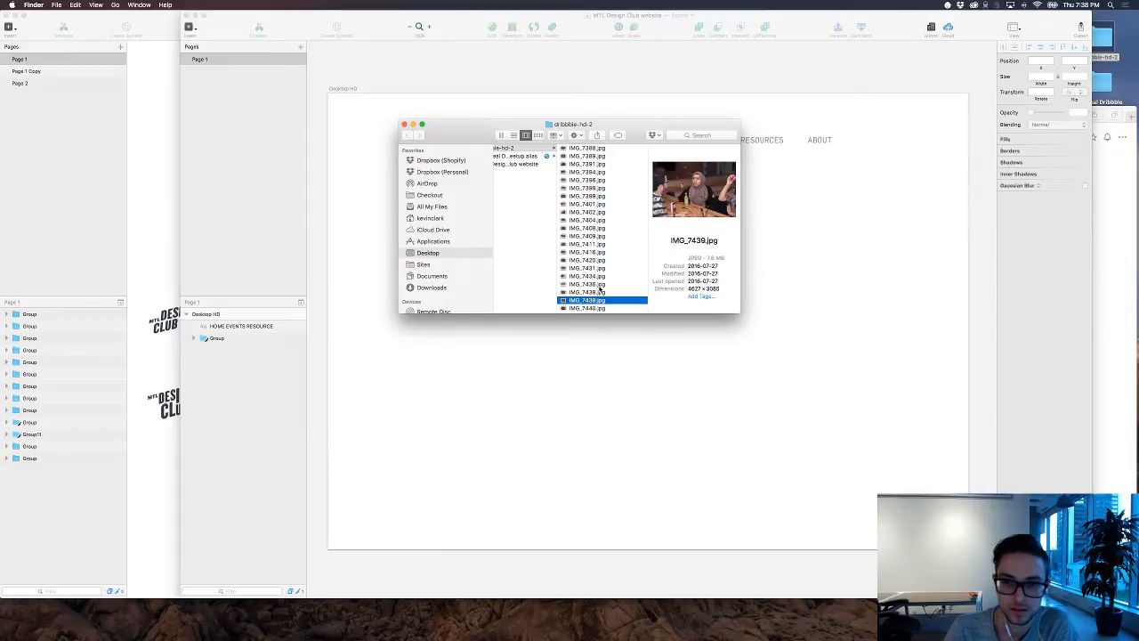
pyautogui.press('Up')
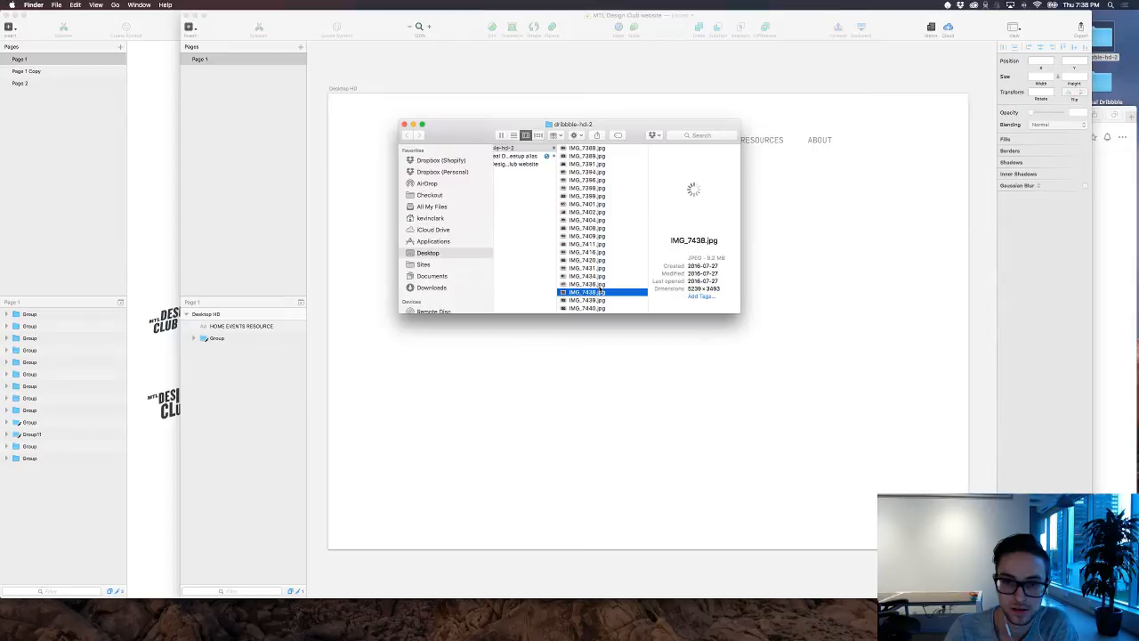
# Step: Continue previewing the event photos farther down the folder, from IMG_7443.jpg through IMG_7488.jpg
pyautogui.press('Down')
pyautogui.press('Down')
pyautogui.press('Down')
pyautogui.press('Down')
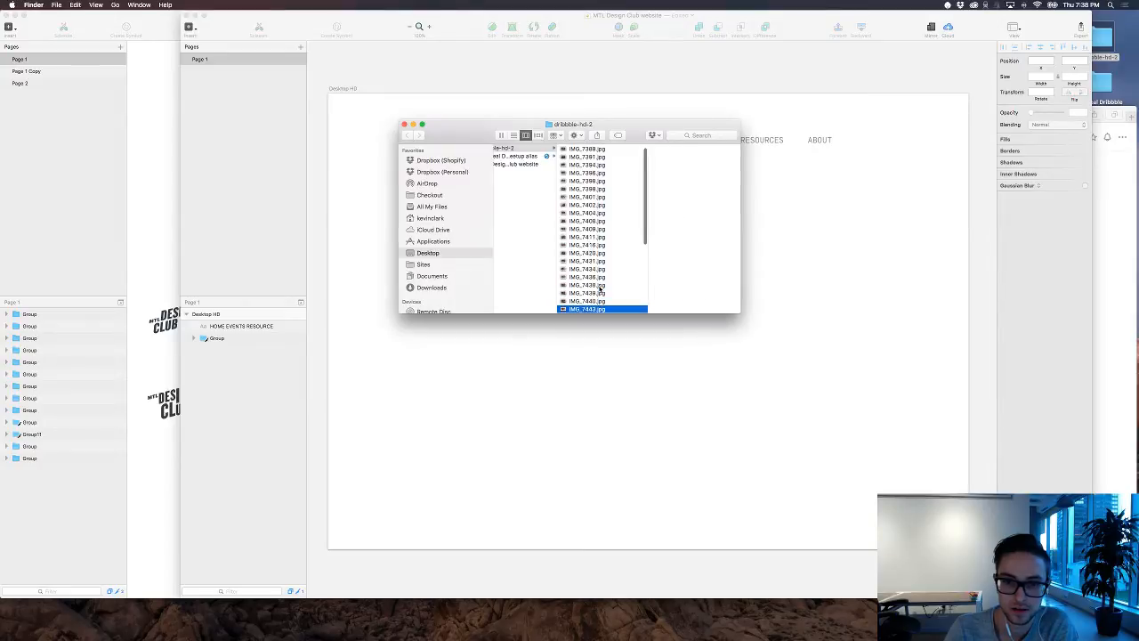
pyautogui.scroll(-2, 597, 285)
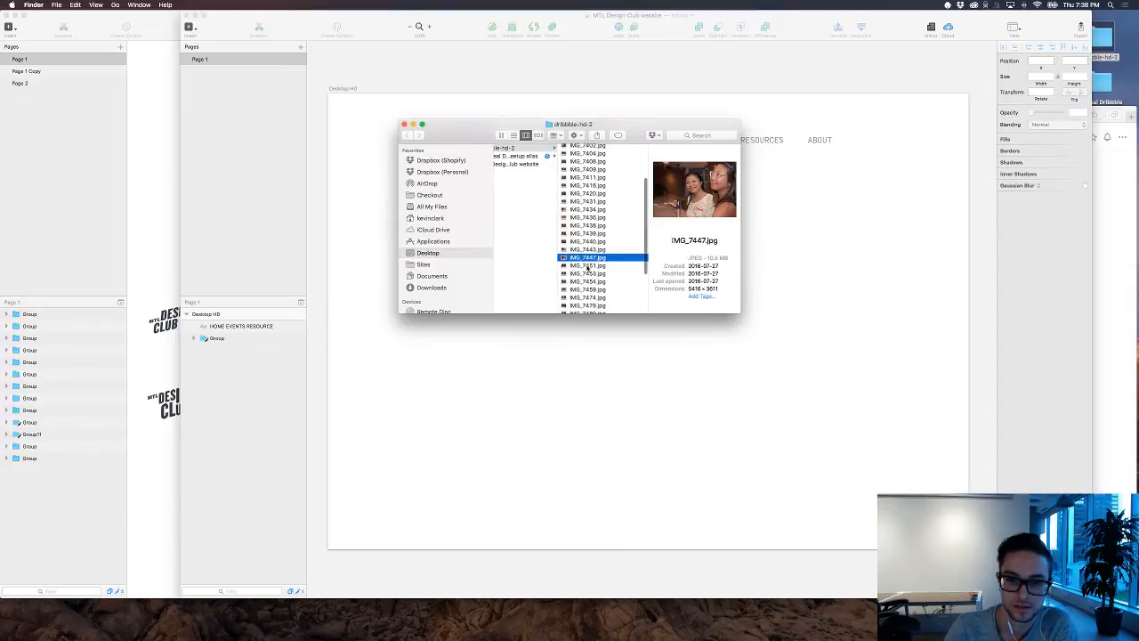
pyautogui.click(588, 266)
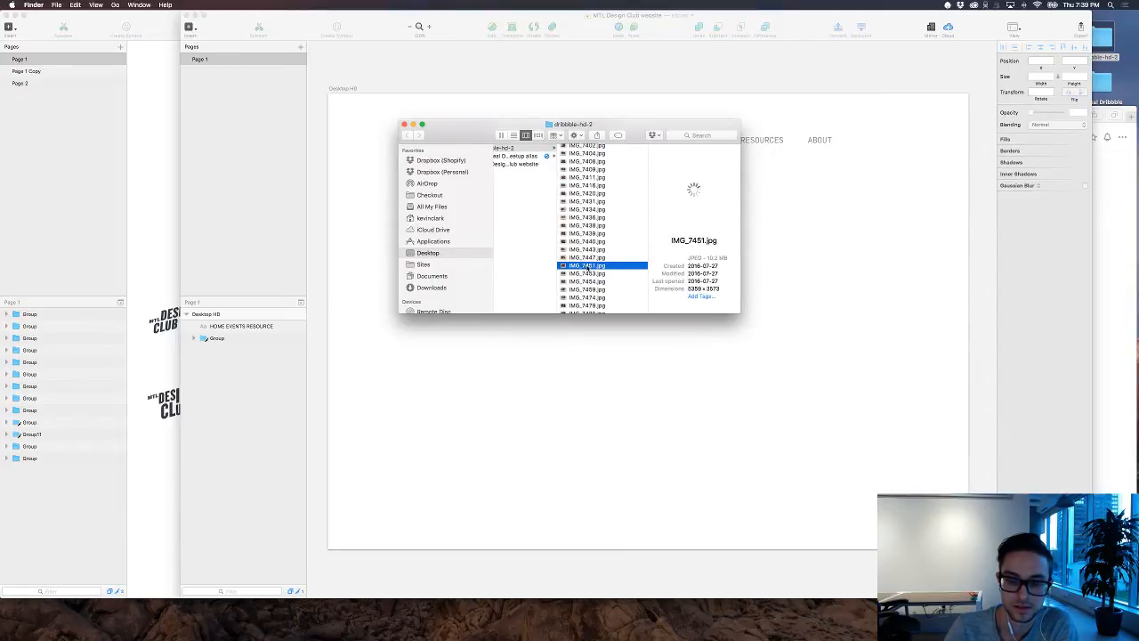
pyautogui.scroll(-2, 587, 269)
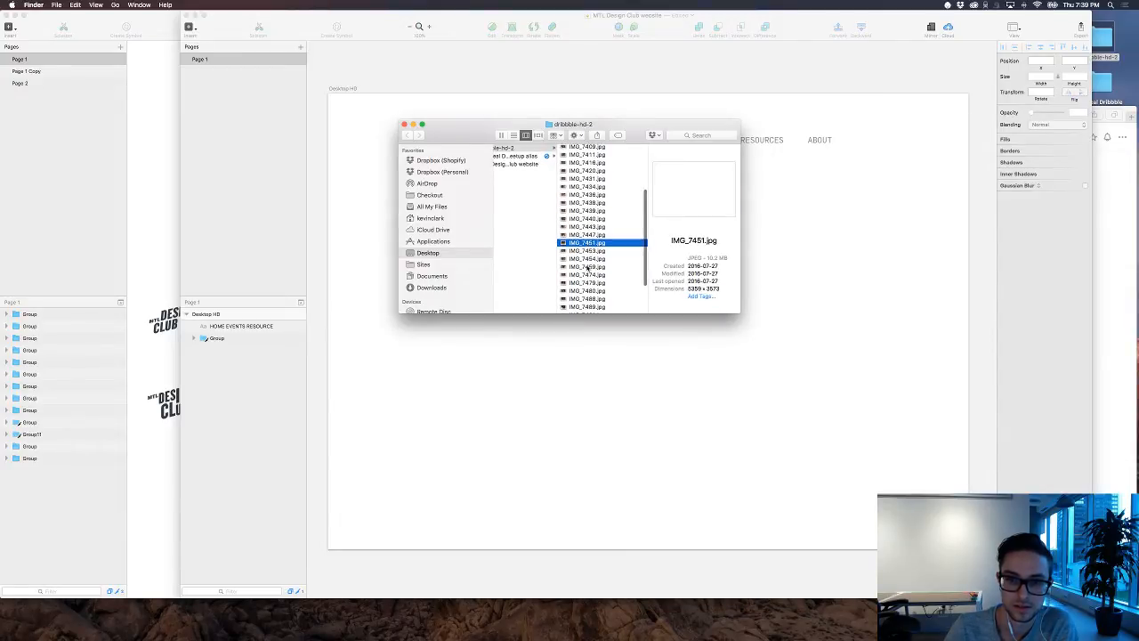
pyautogui.press('Down')
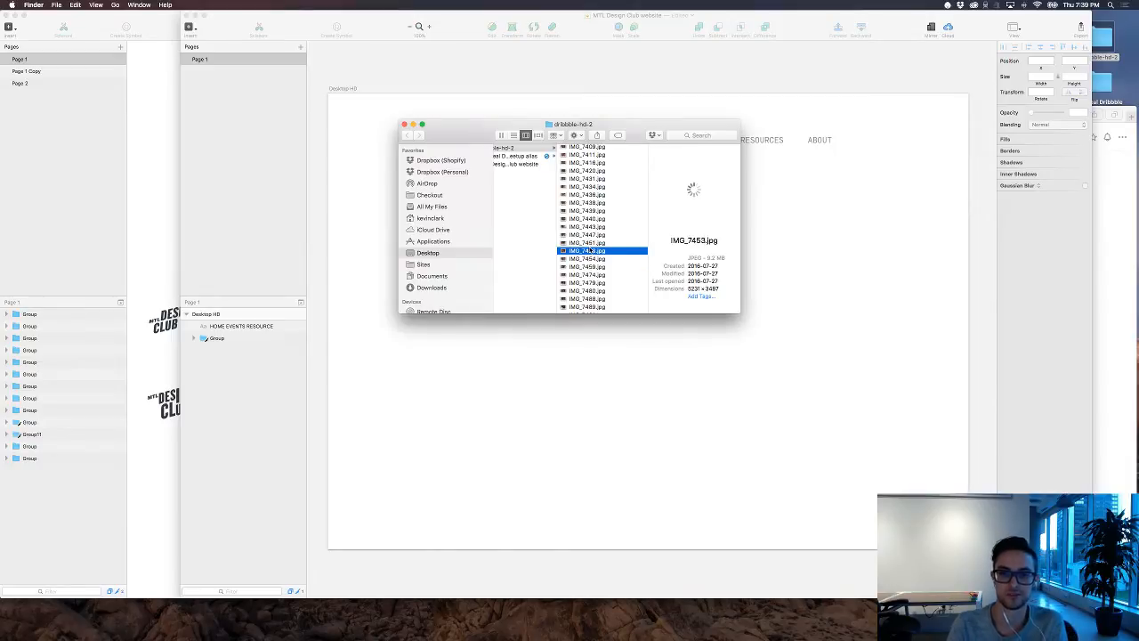
pyautogui.press('Down')
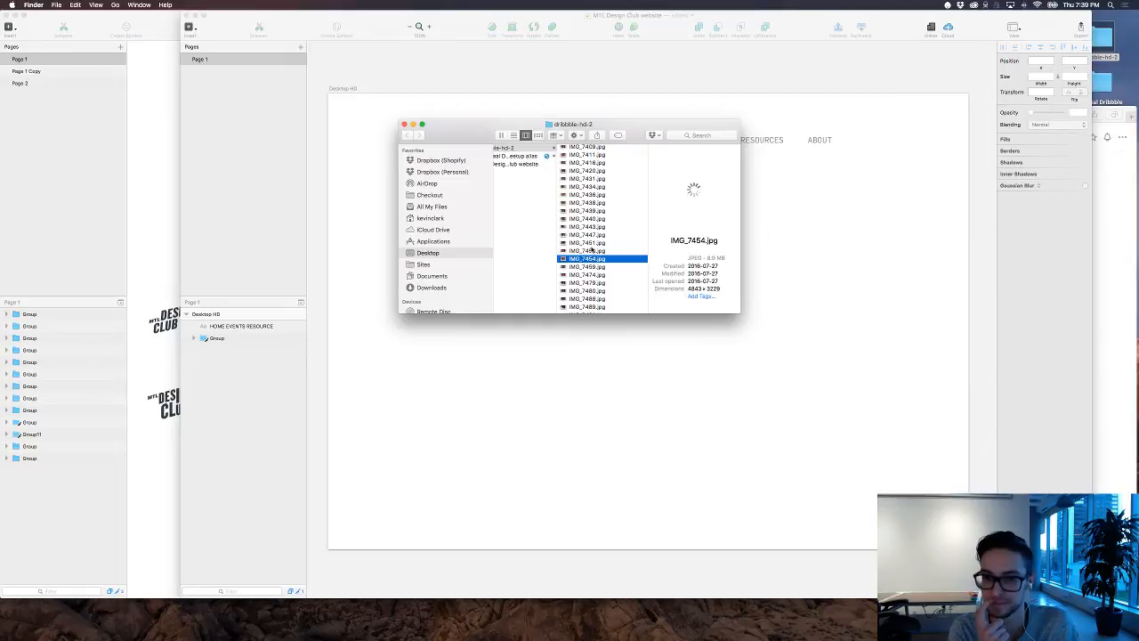
pyautogui.press('Down')
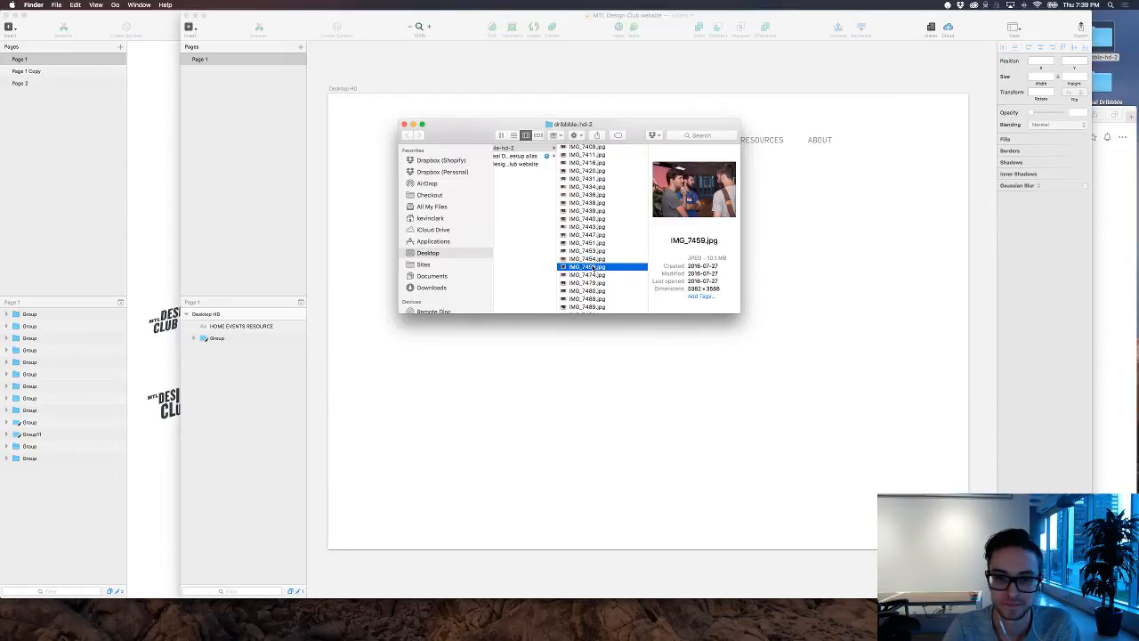
pyautogui.press('Down')
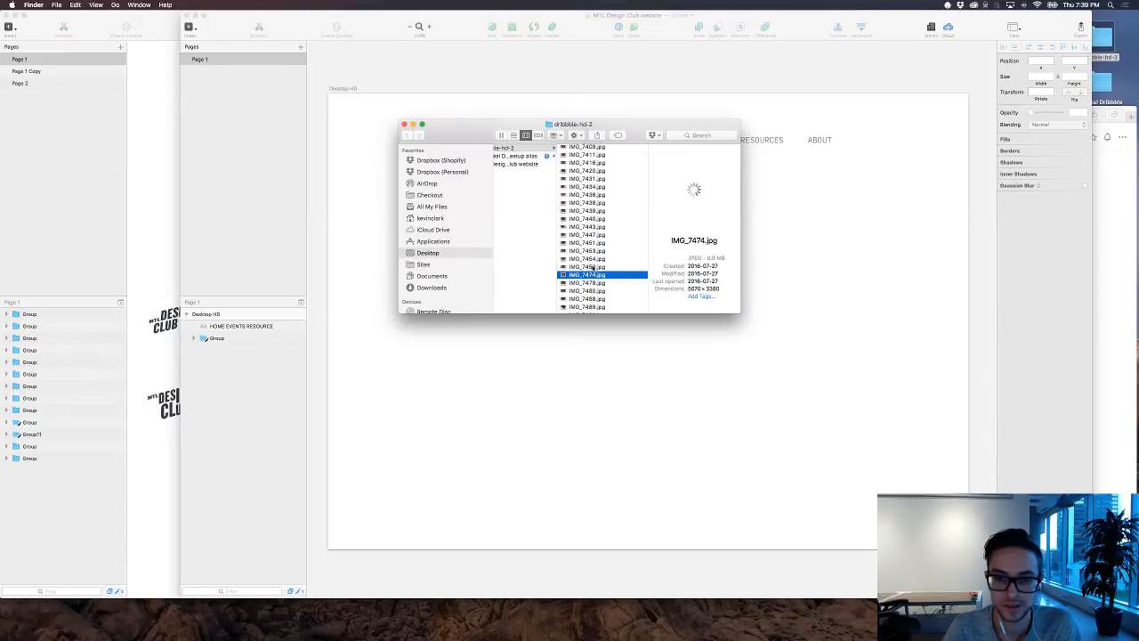
pyautogui.press('Down')
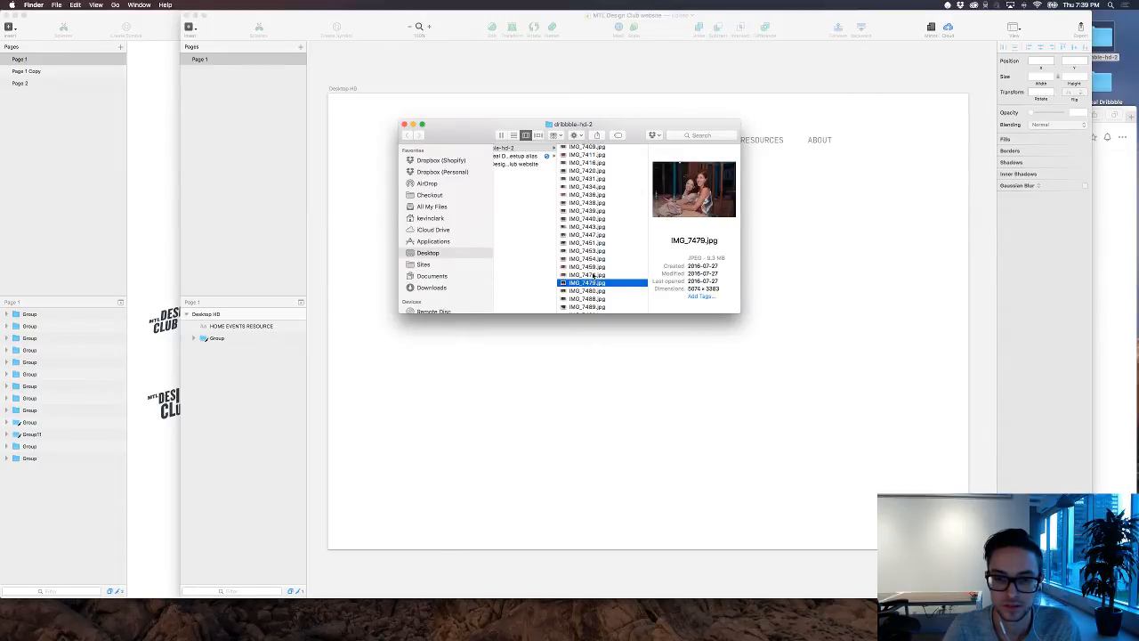
pyautogui.press('Down')
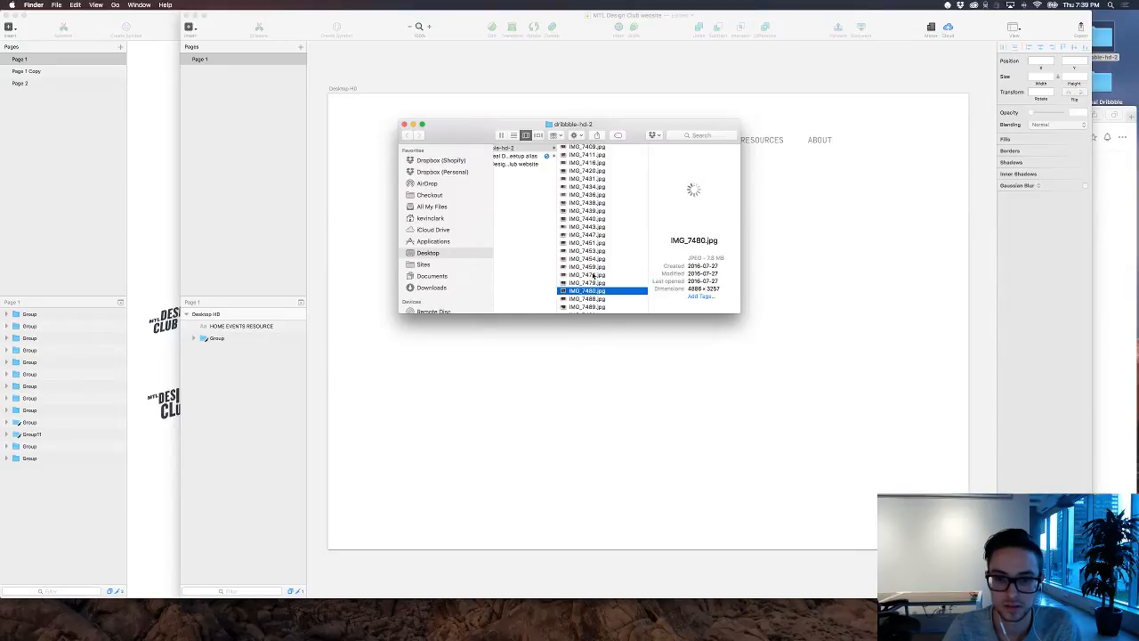
pyautogui.press('Down')
pyautogui.scroll(-1, 594, 277)
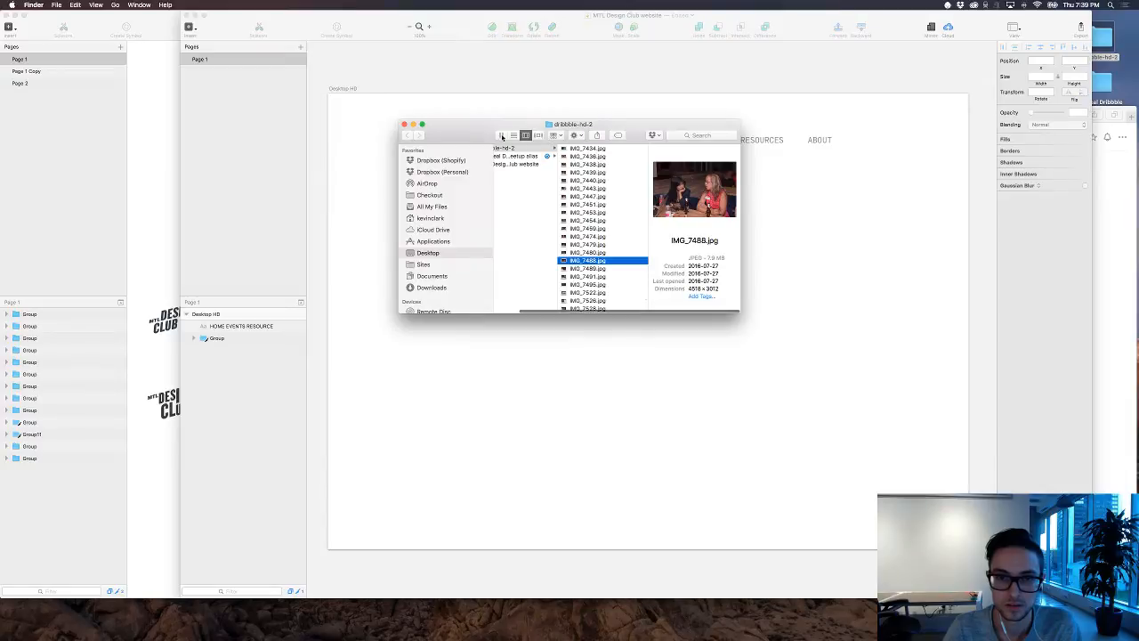
# Step: Show the dribbble-hd-2 folder as thumbnails and look back through the event photos
pyautogui.click(501, 136)
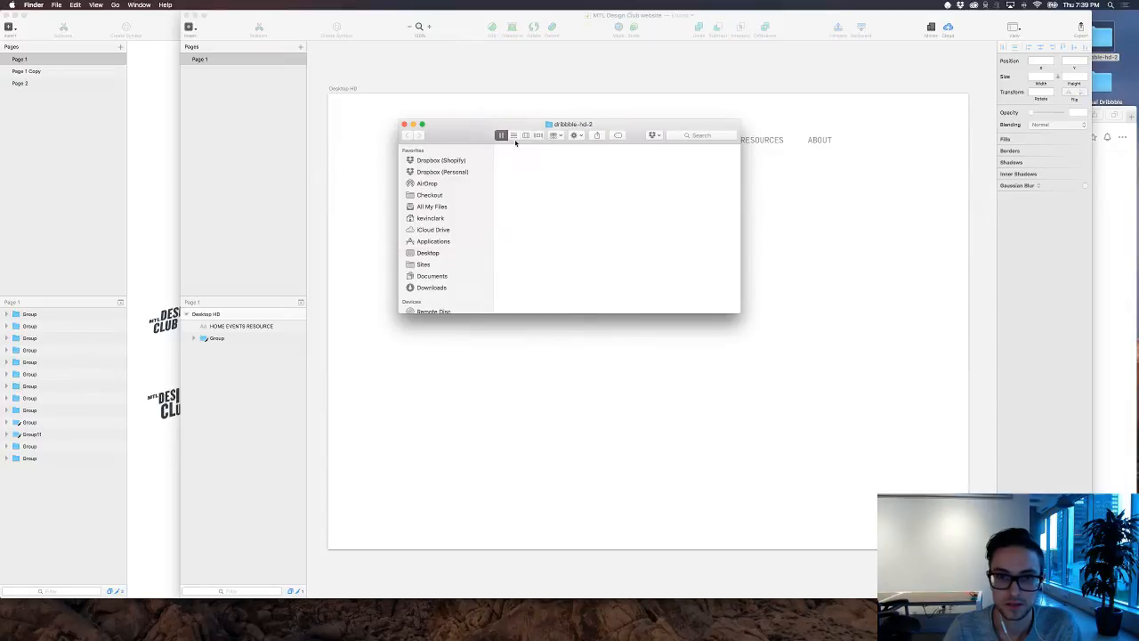
pyautogui.scroll(-2, 596, 192)
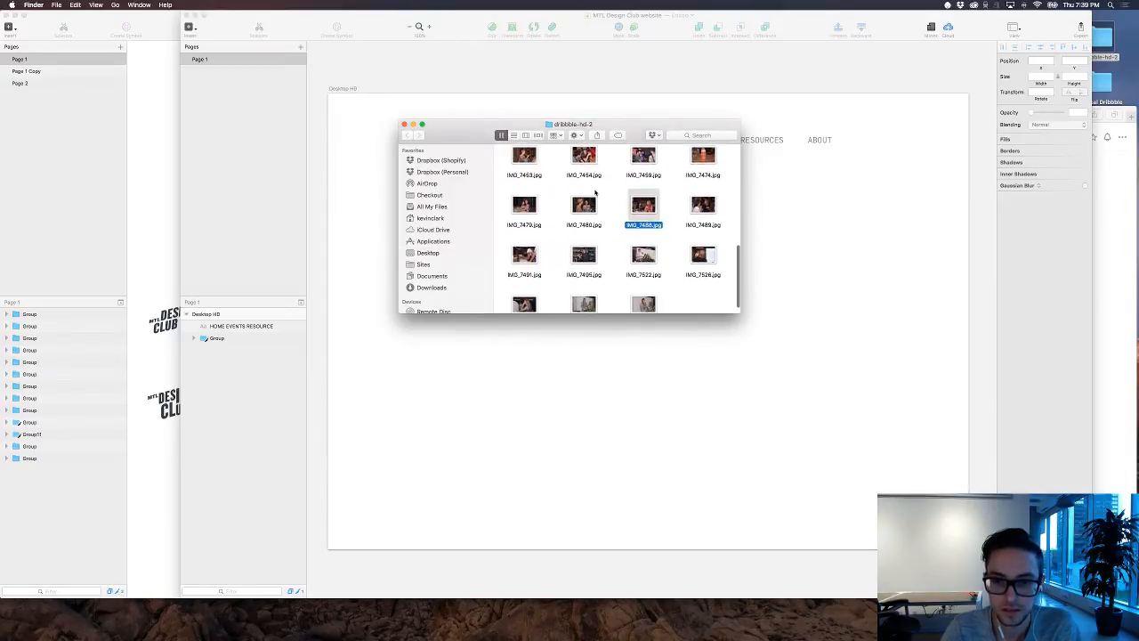
pyautogui.scroll(-1, 595, 192)
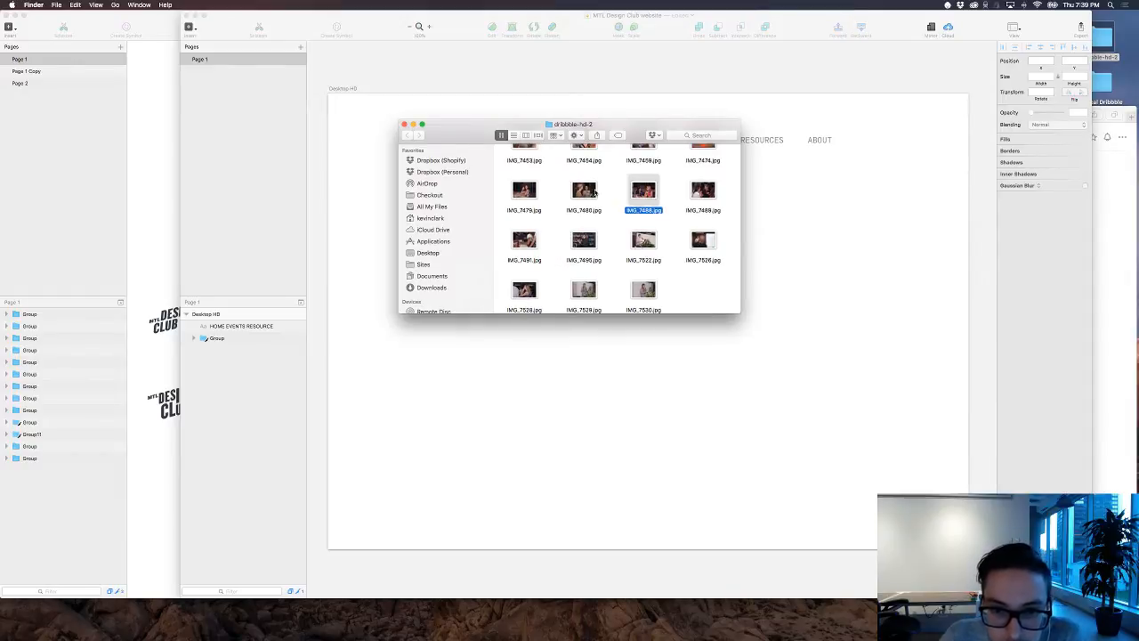
pyautogui.scroll(5, 595, 192)
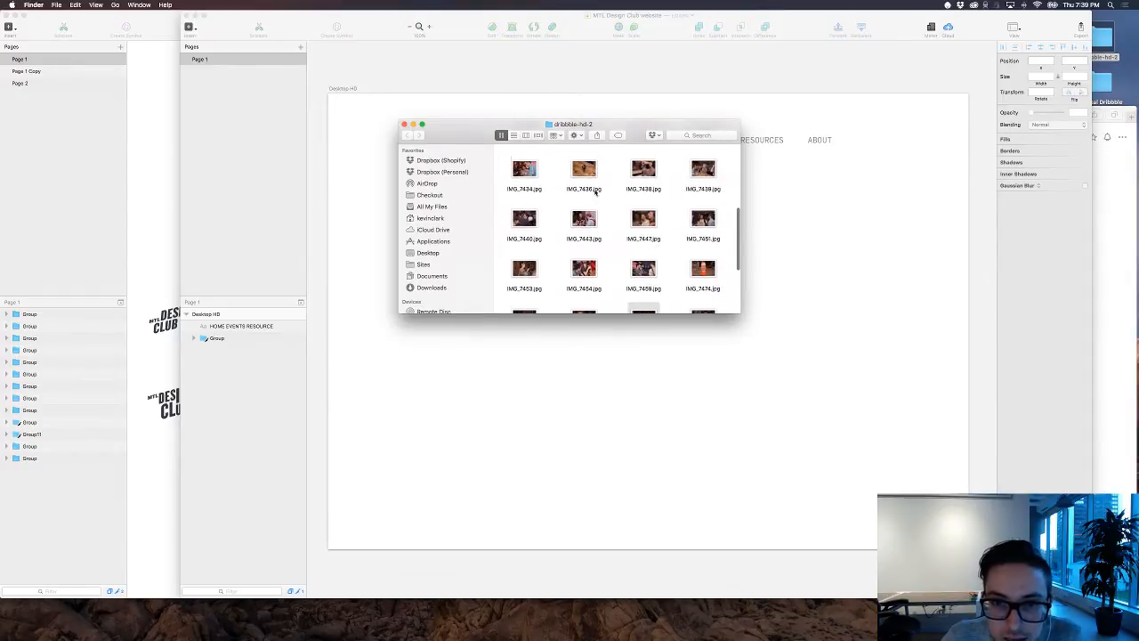
pyautogui.scroll(2, 596, 192)
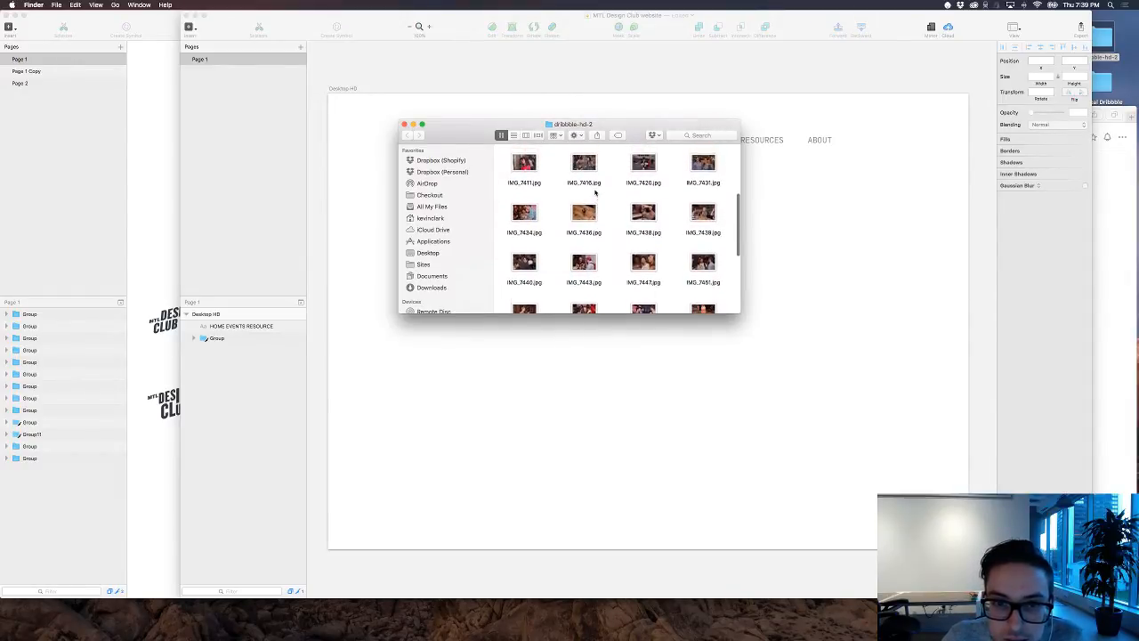
pyautogui.scroll(2, 595, 192)
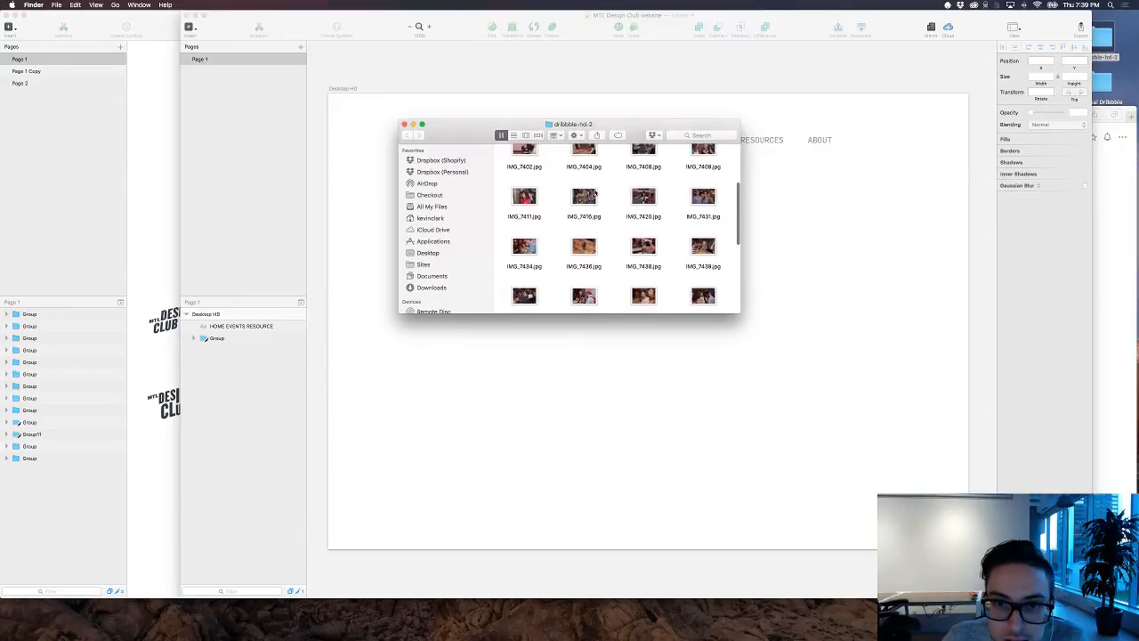
pyautogui.scroll(3, 595, 192)
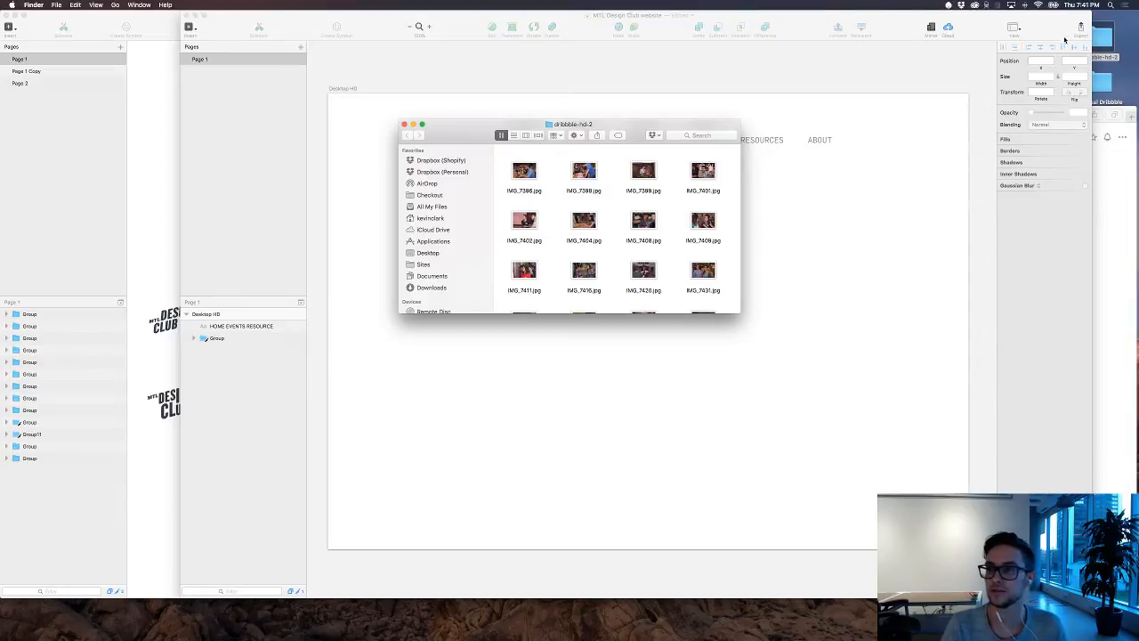
# Step: Open the downloaded flickr_mtl-dribbble-meetup folder and look through its photo thumbnails for a suitable event picture
pyautogui.click(832, 623)
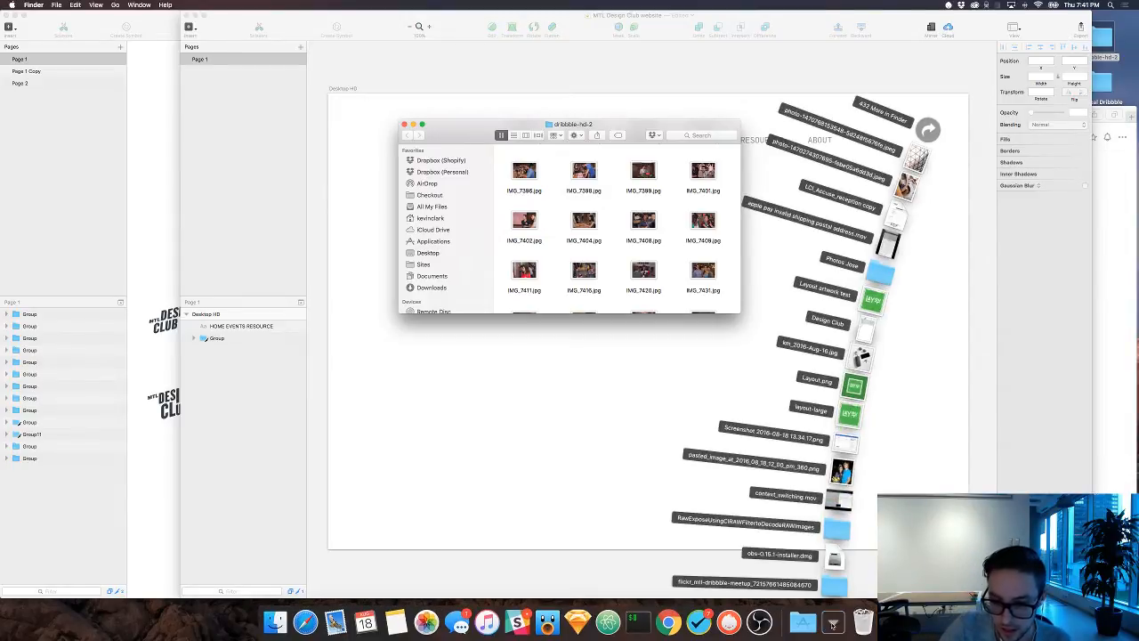
pyautogui.click(834, 587)
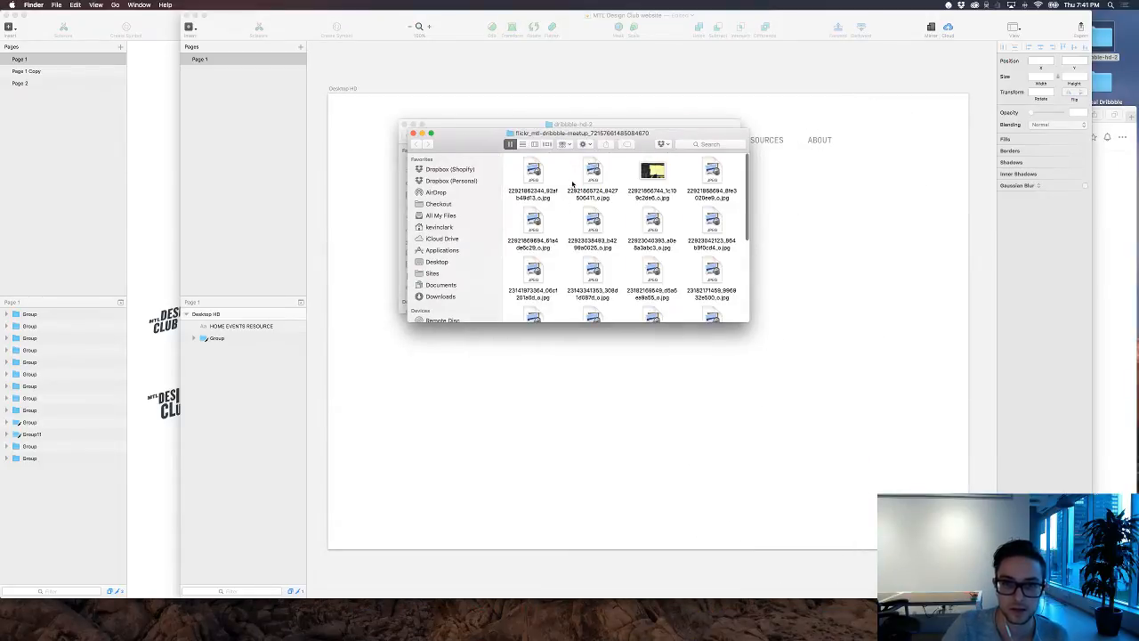
pyautogui.scroll(-2, 573, 187)
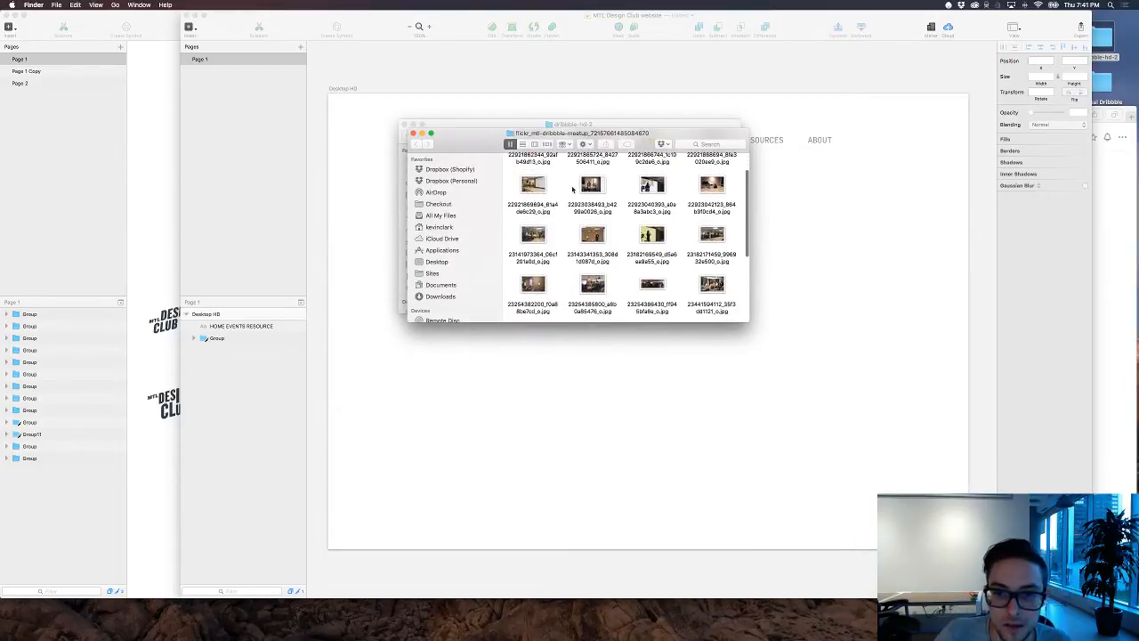
pyautogui.scroll(-5, 573, 189)
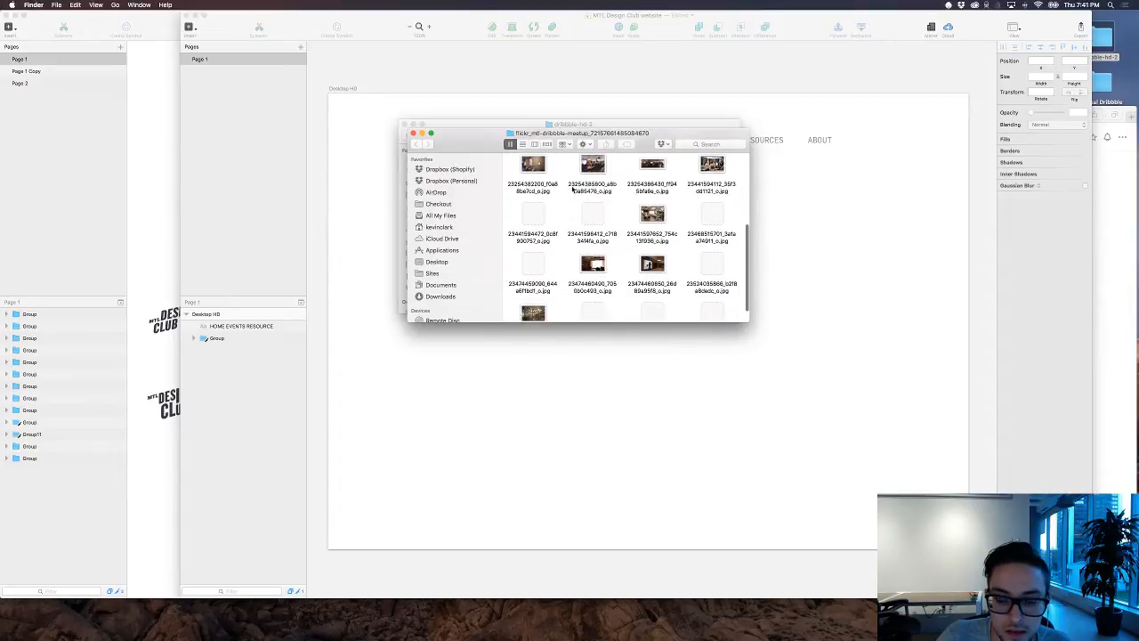
pyautogui.scroll(-1, 572, 189)
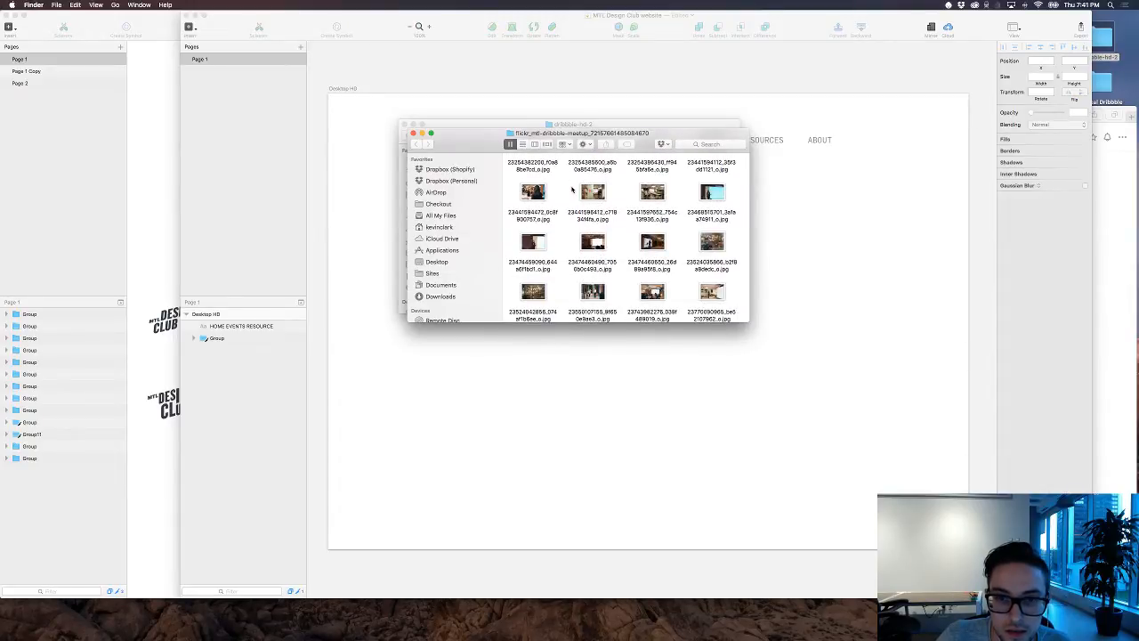
pyautogui.scroll(3, 572, 189)
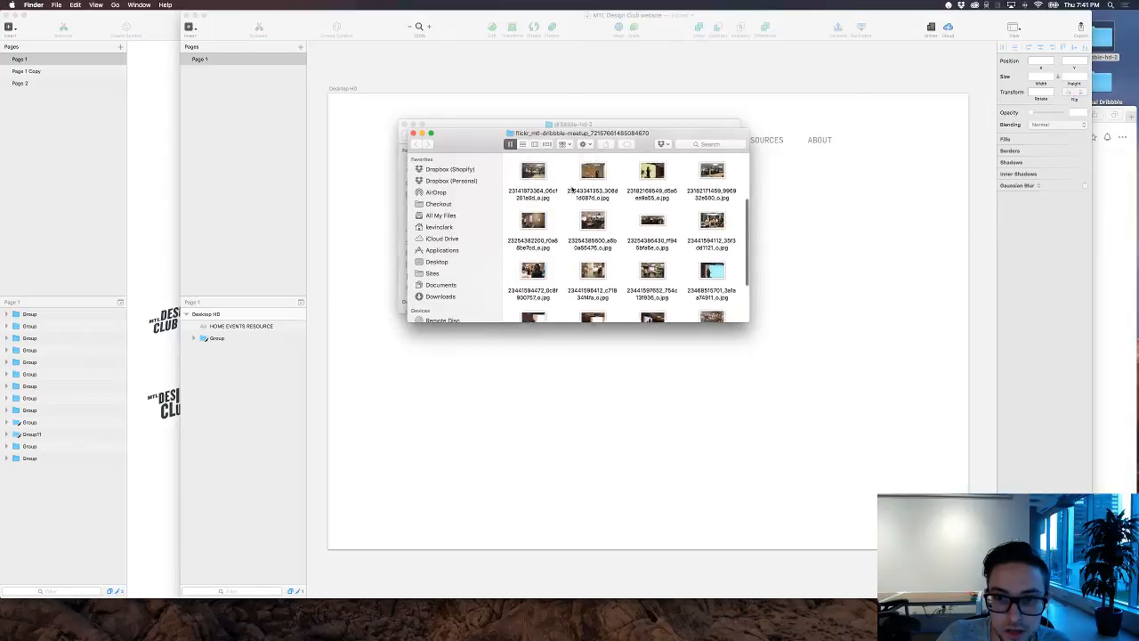
pyautogui.scroll(1, 572, 188)
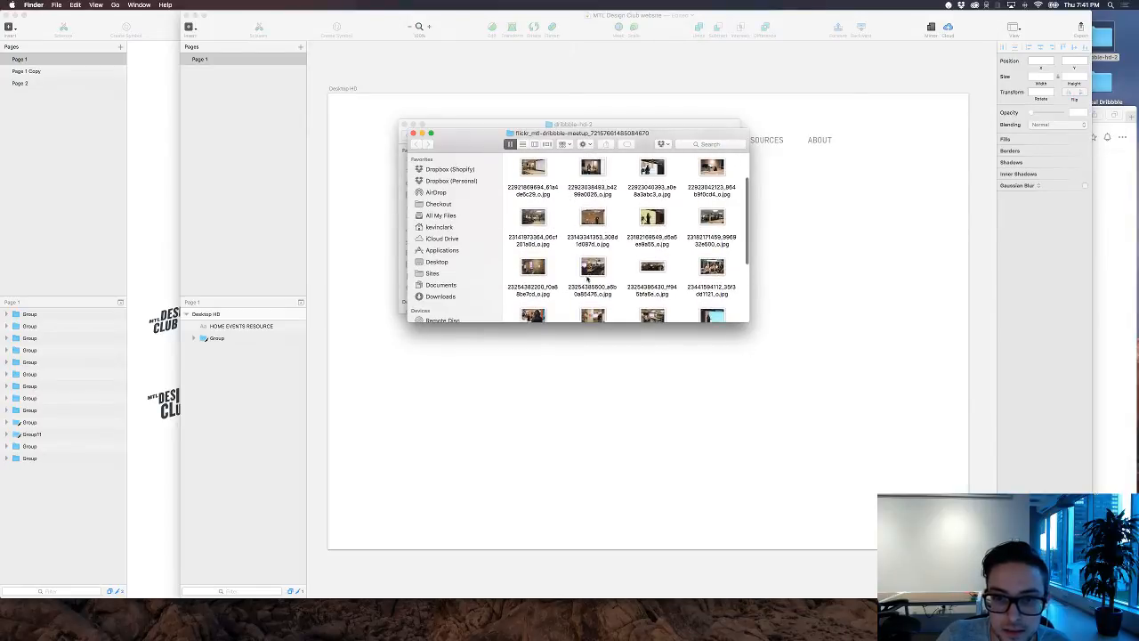
# Step: Place the meetup photo of a speaker facing a seated audience on the Desktop HD artboard below the navigation, about 1242 × 933
pyautogui.click(591, 276)
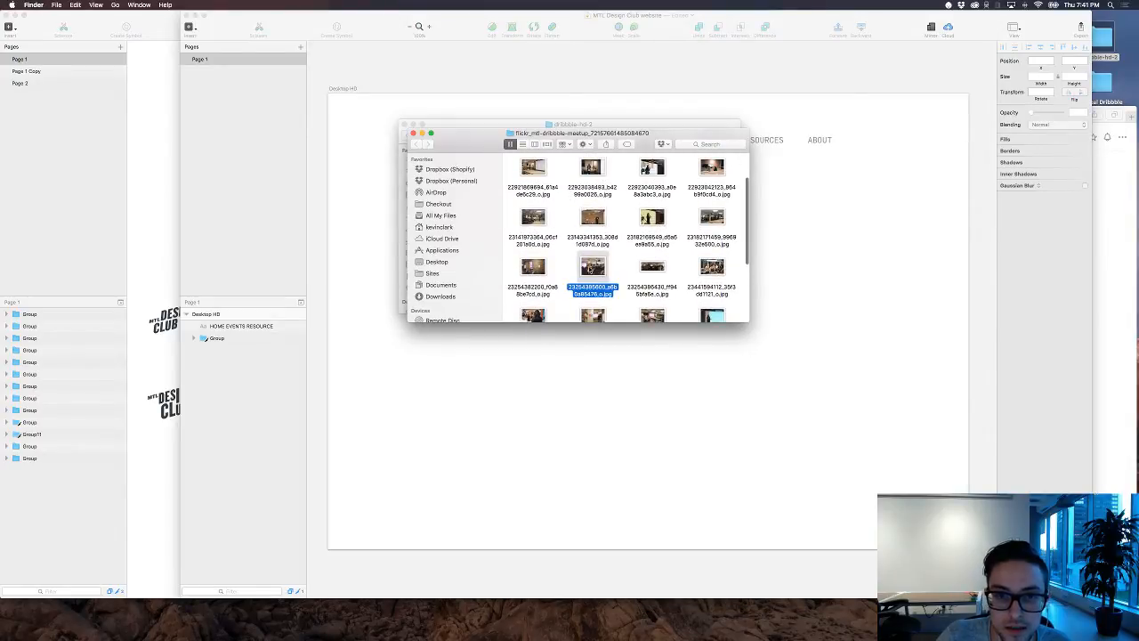
pyautogui.moveTo(591, 272)
pyautogui.mouseDown()
pyautogui.moveTo(697, 408)
pyautogui.moveTo(696, 384)
pyautogui.moveTo(716, 379)
pyautogui.moveTo(717, 359)
pyautogui.mouseUp()
pyautogui.moveTo(251, 329); pyautogui.dragTo(249, 360)
pyautogui.moveTo(750, 427); pyautogui.dragTo(732, 426)
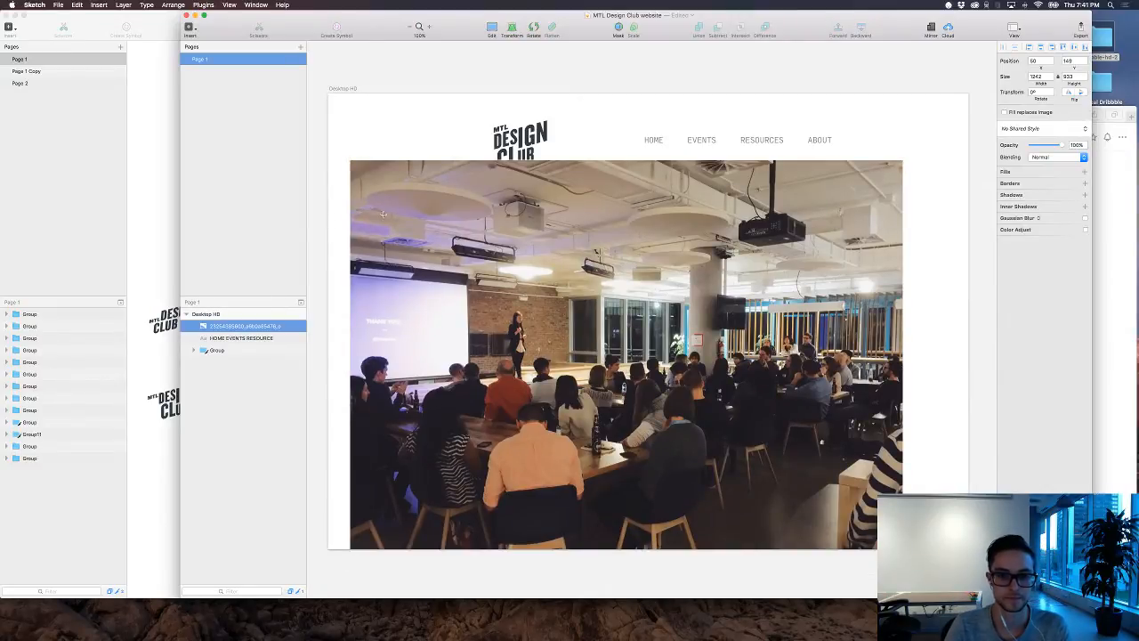
# Step: Draw a rectangle about 1242 × 431 across the photo at X 50, Y 208, and remove its border
pyautogui.moveTo(350, 185)
pyautogui.mouseDown()
pyautogui.moveTo(790, 293)
pyautogui.moveTo(902, 378)
pyautogui.mouseUp()
pyautogui.click(943, 271)
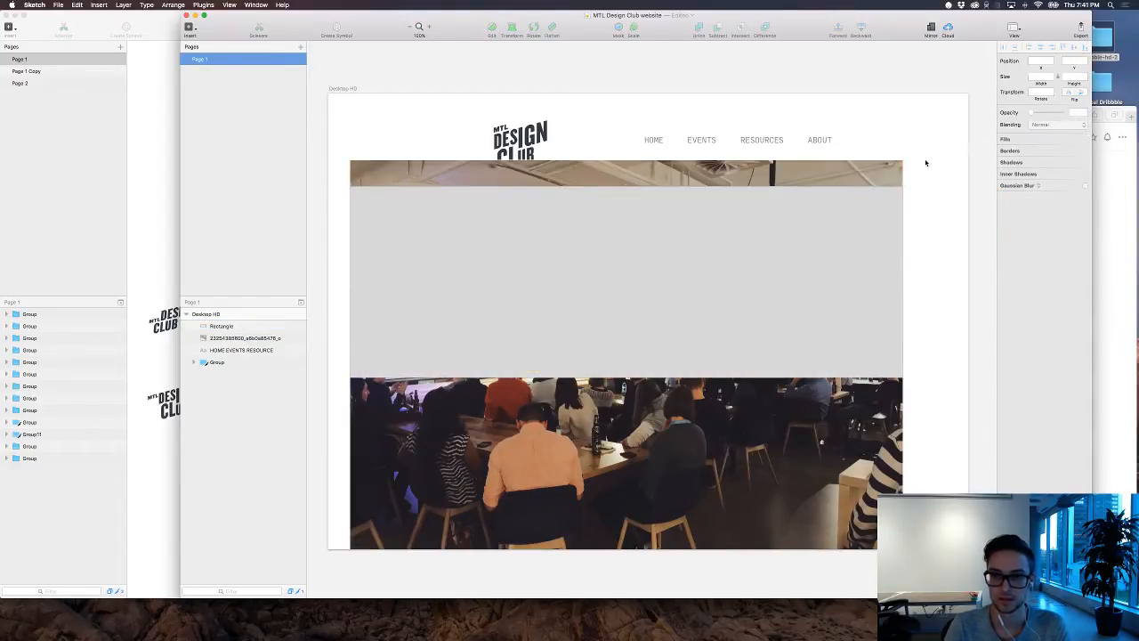
pyautogui.moveTo(925, 163); pyautogui.dragTo(819, 214)
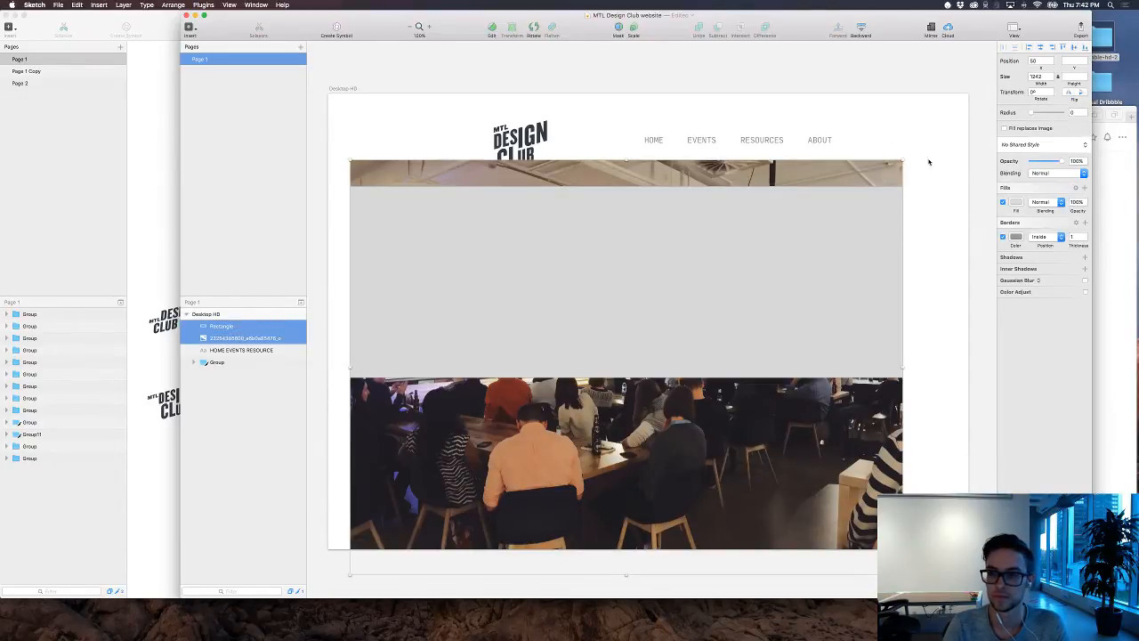
pyautogui.click(933, 186)
pyautogui.click(786, 265)
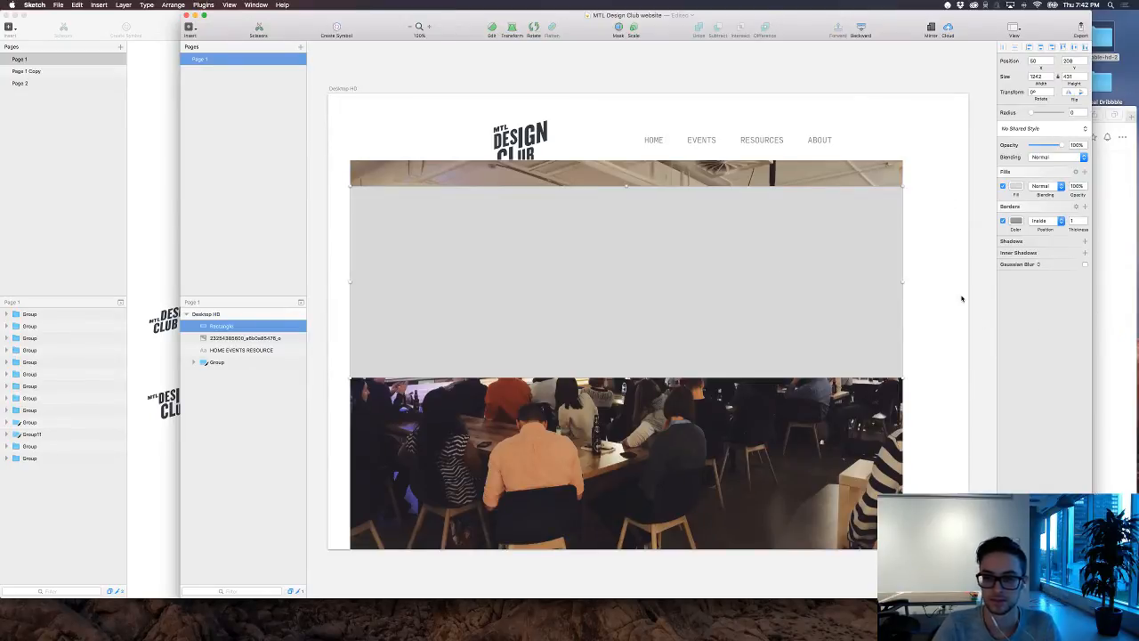
pyautogui.click(1002, 221)
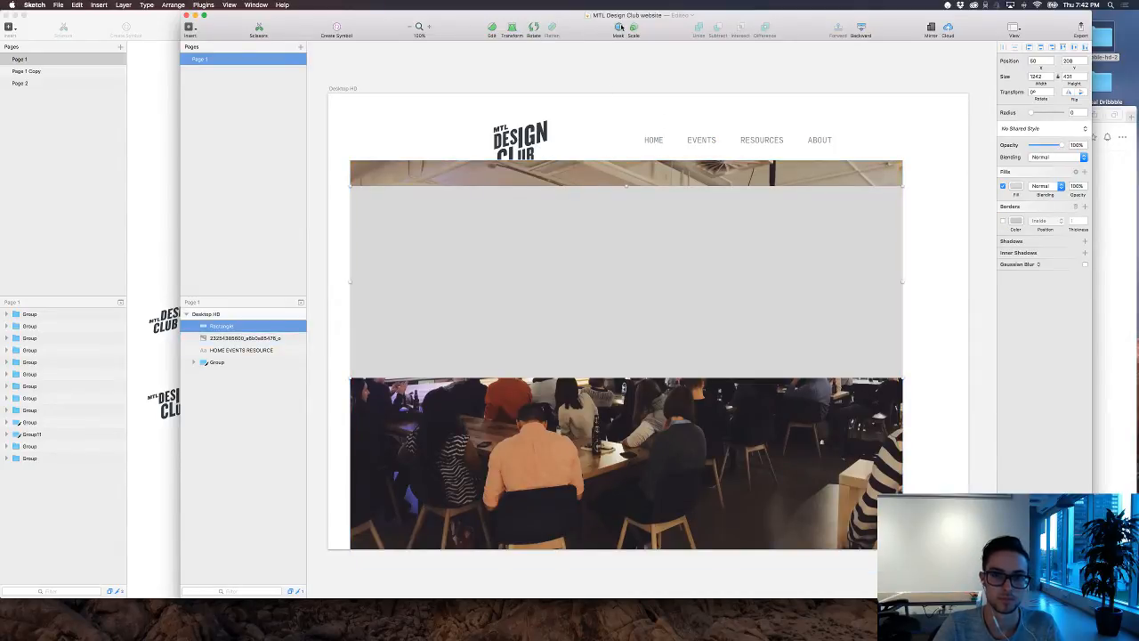
# Step: Mask the event photo with the rectangle so it forms a wide banner
pyautogui.click(957, 265)
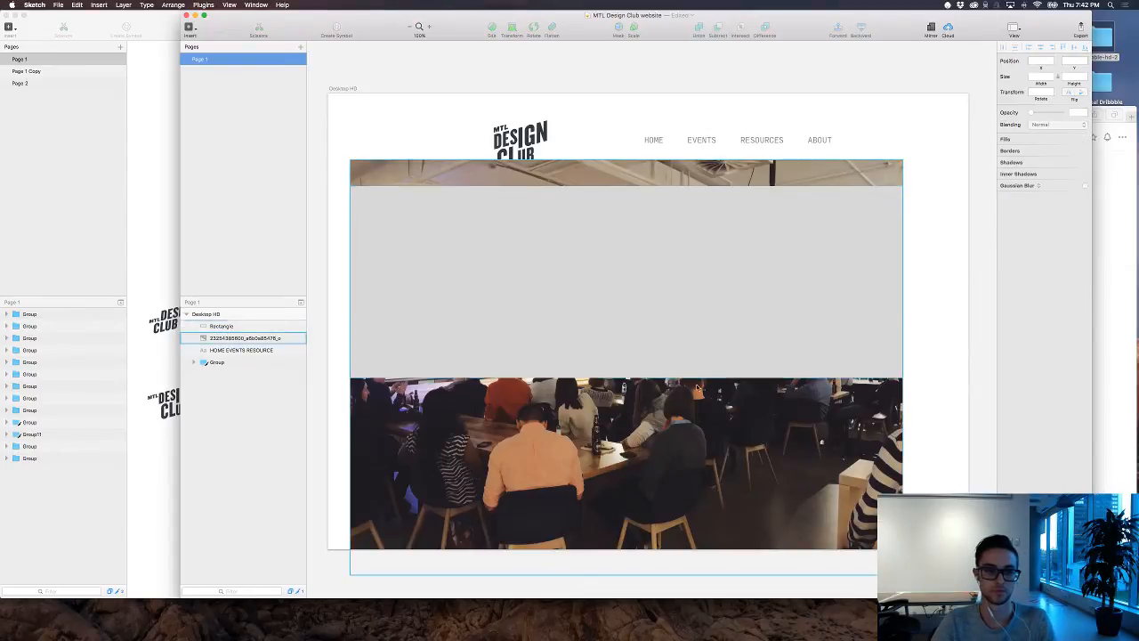
pyautogui.moveTo(942, 363); pyautogui.dragTo(759, 393)
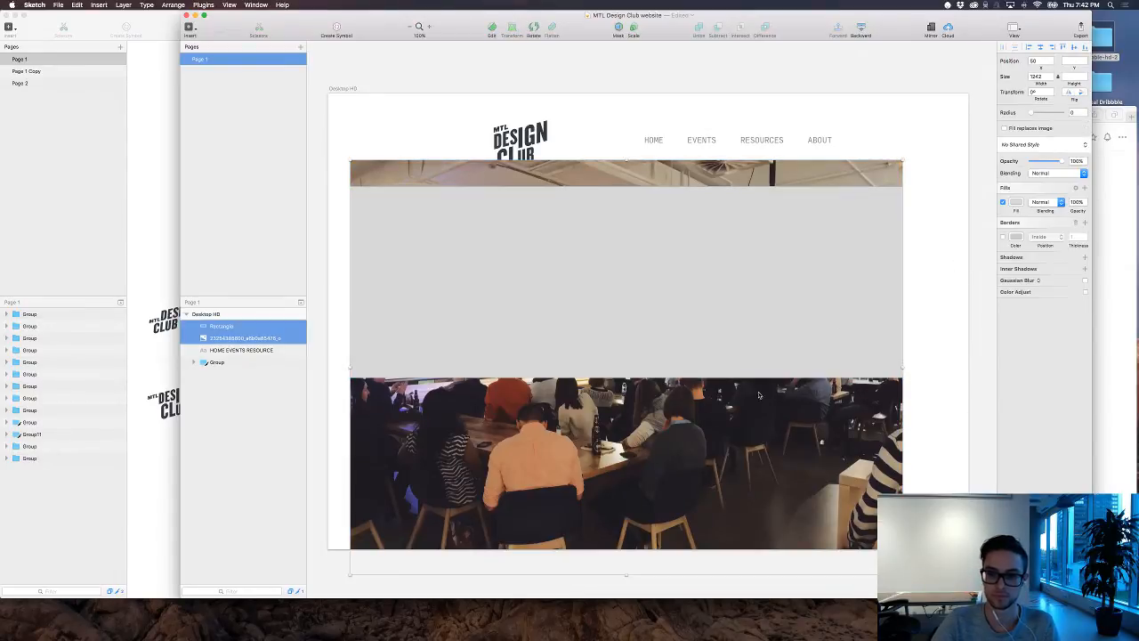
pyautogui.click(619, 28)
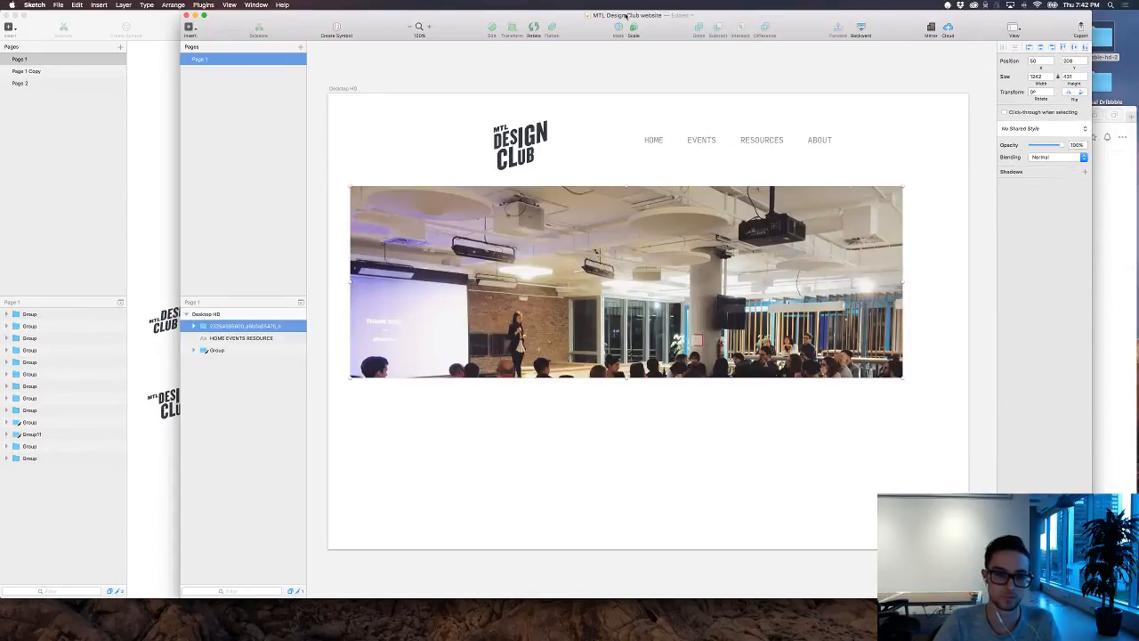
# Step: Move the photo up about 130 px inside its mask to bring more of the audience into the banner
pyautogui.click(930, 237)
pyautogui.doubleClick(666, 290)
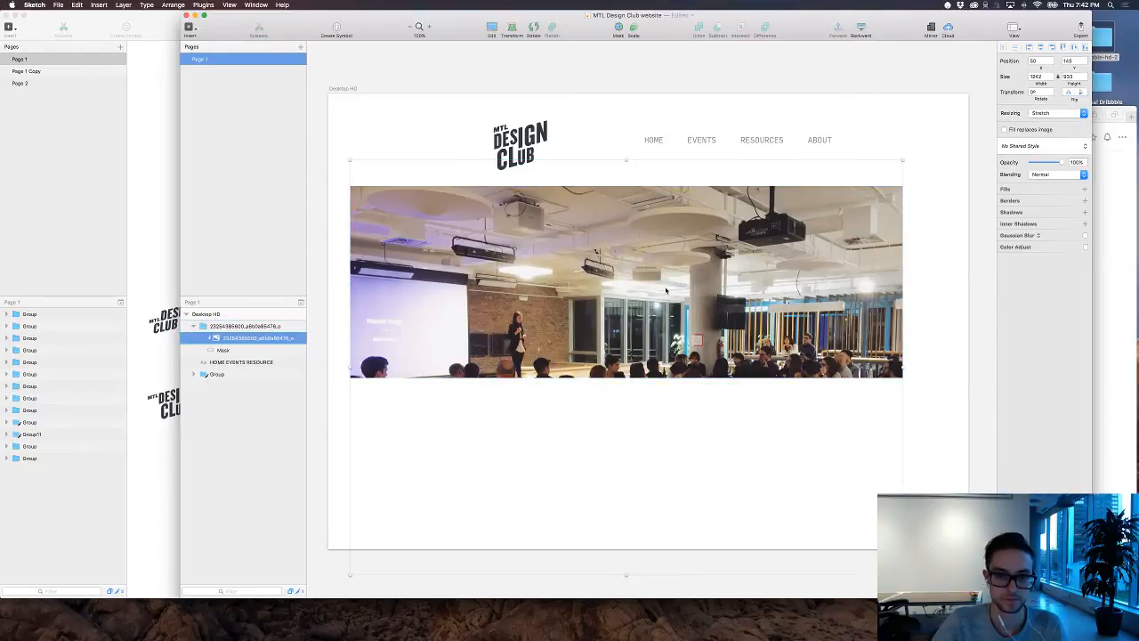
pyautogui.moveTo(666, 290); pyautogui.dragTo(666, 232)
pyautogui.click(973, 292)
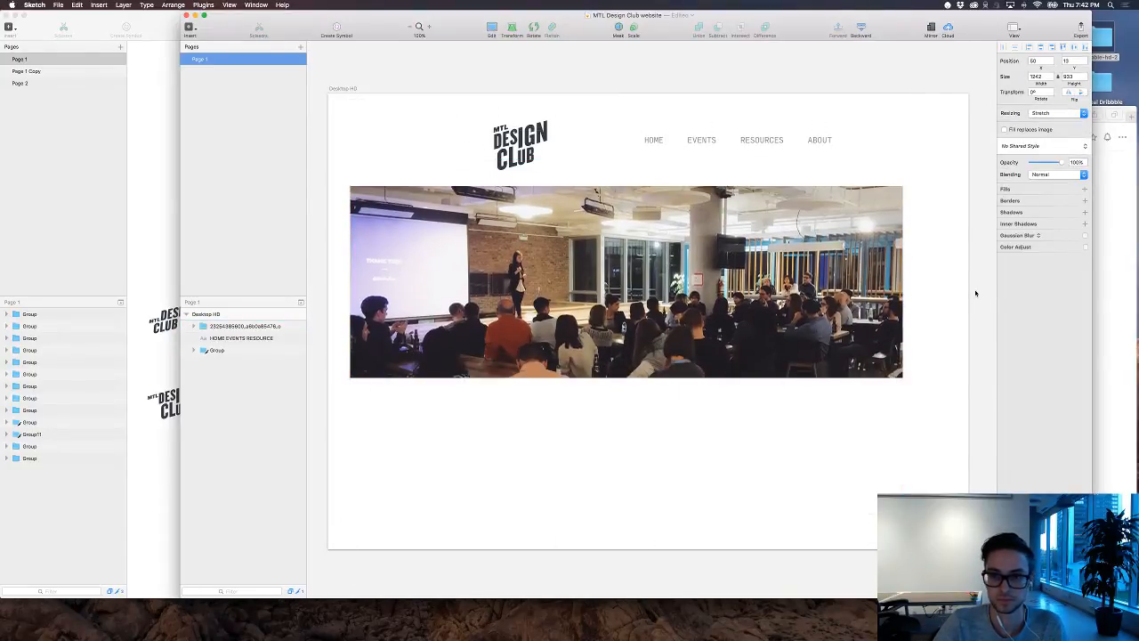
# Step: Enlarge the MTL Design Club website window across more of the screen, leaving nothing selected on the artboard
pyautogui.click(338, 90)
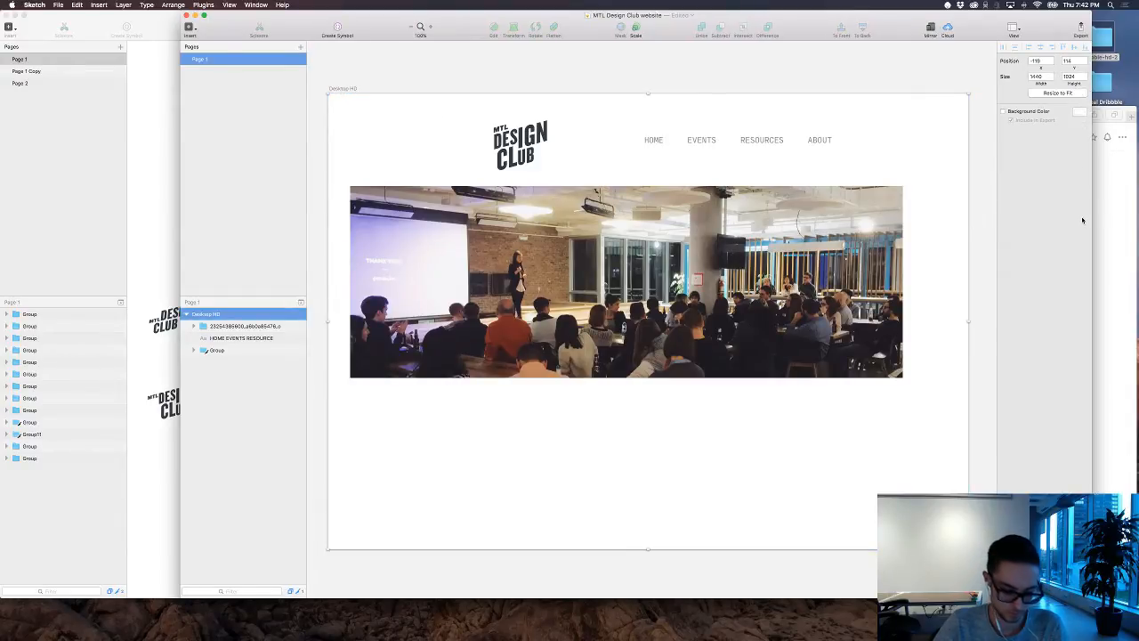
pyautogui.moveTo(1092, 220); pyautogui.dragTo(1138, 220)
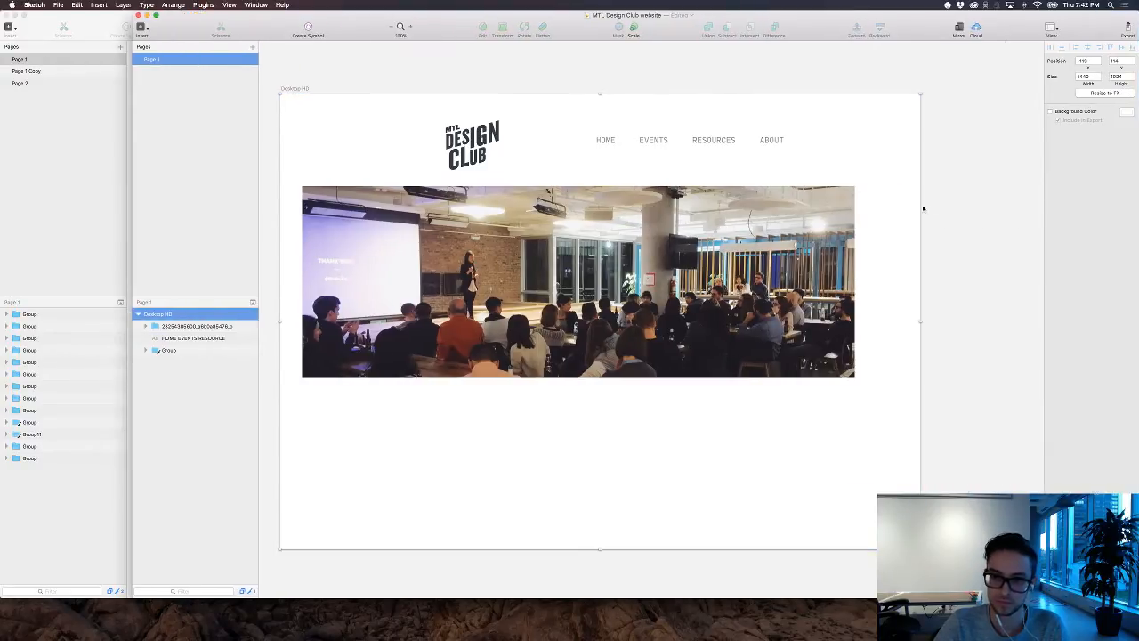
pyautogui.hscroll(-2, 923, 209)
pyautogui.hscroll(-1, 934, 208)
pyautogui.click(957, 204)
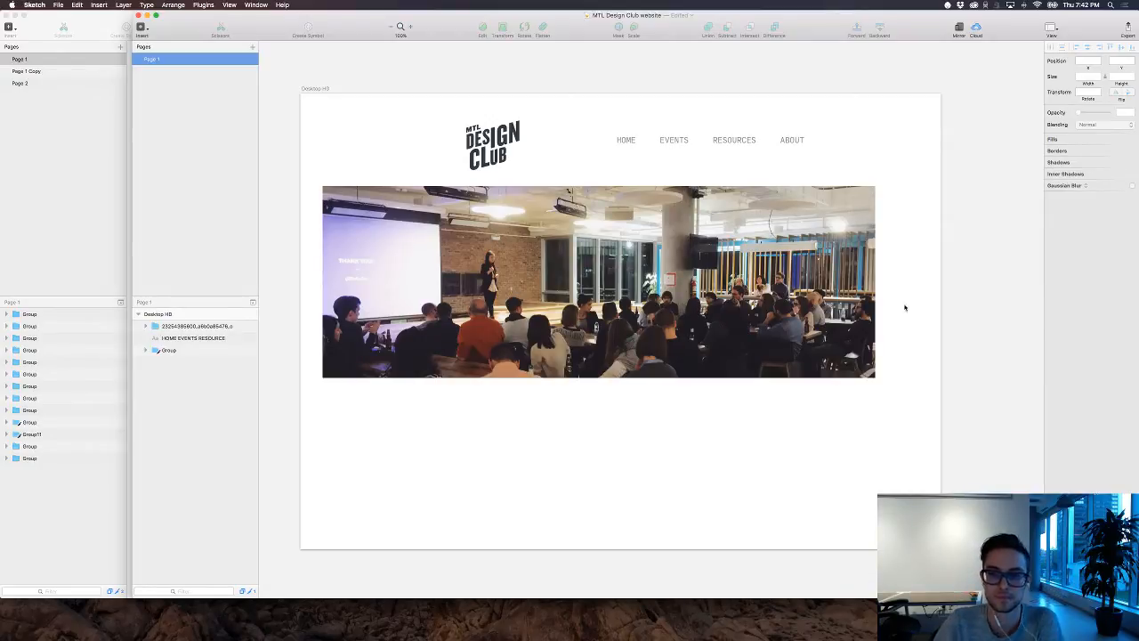
# Step: Switch to Ember and enlarge its window to show more of the Everything library
pyautogui.moveTo(700, 628)
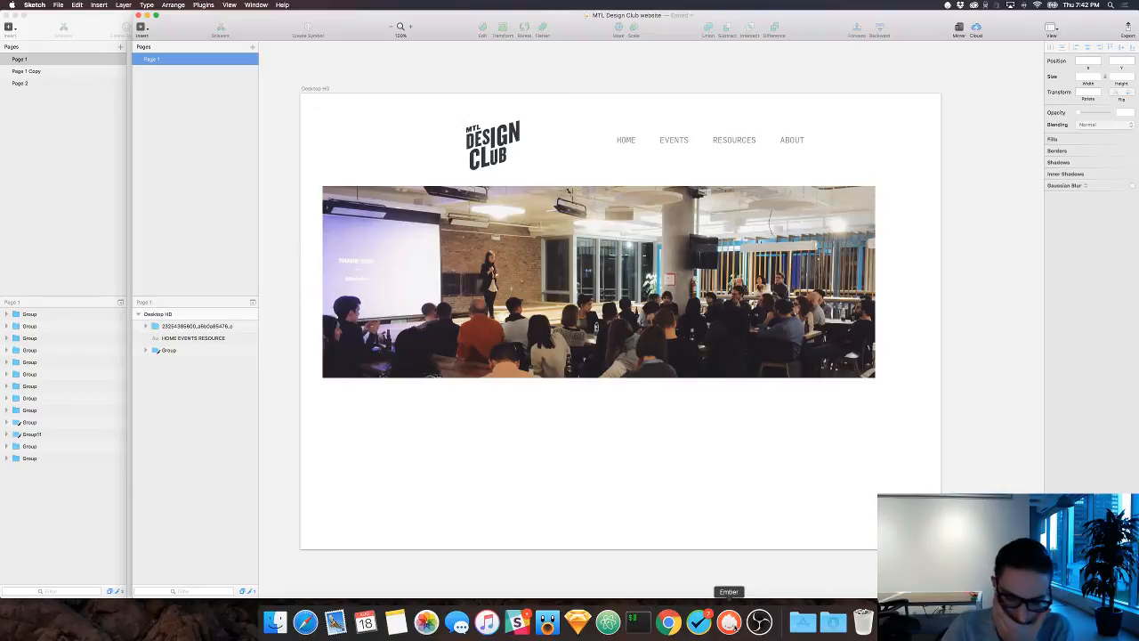
pyautogui.click(729, 621)
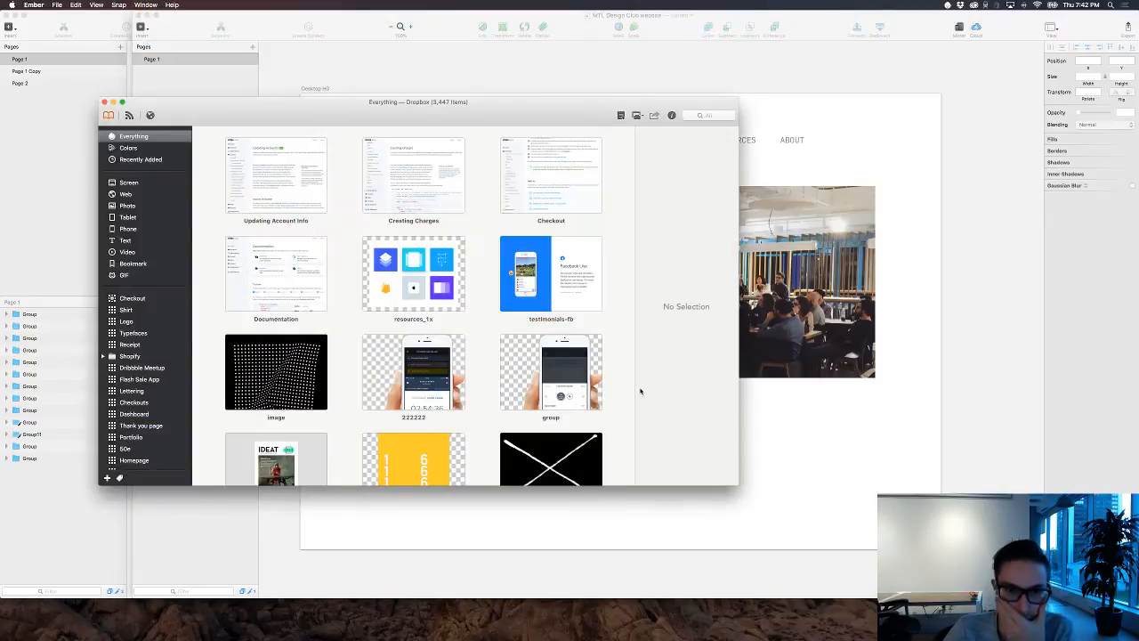
pyautogui.scroll(-5, 607, 403)
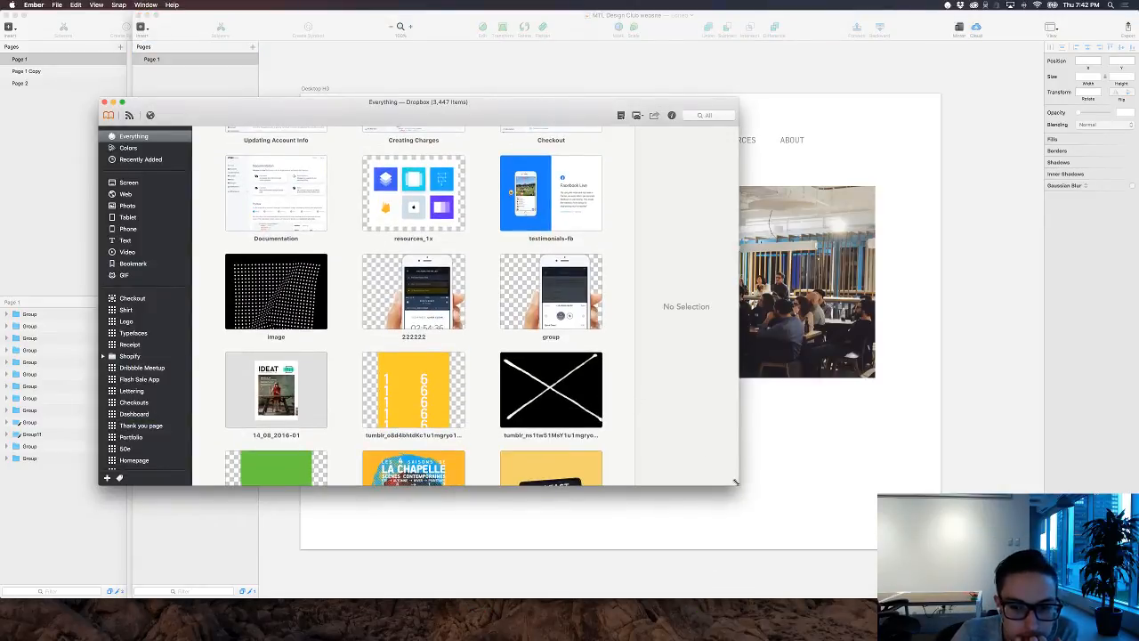
pyautogui.moveTo(738, 486); pyautogui.dragTo(988, 603)
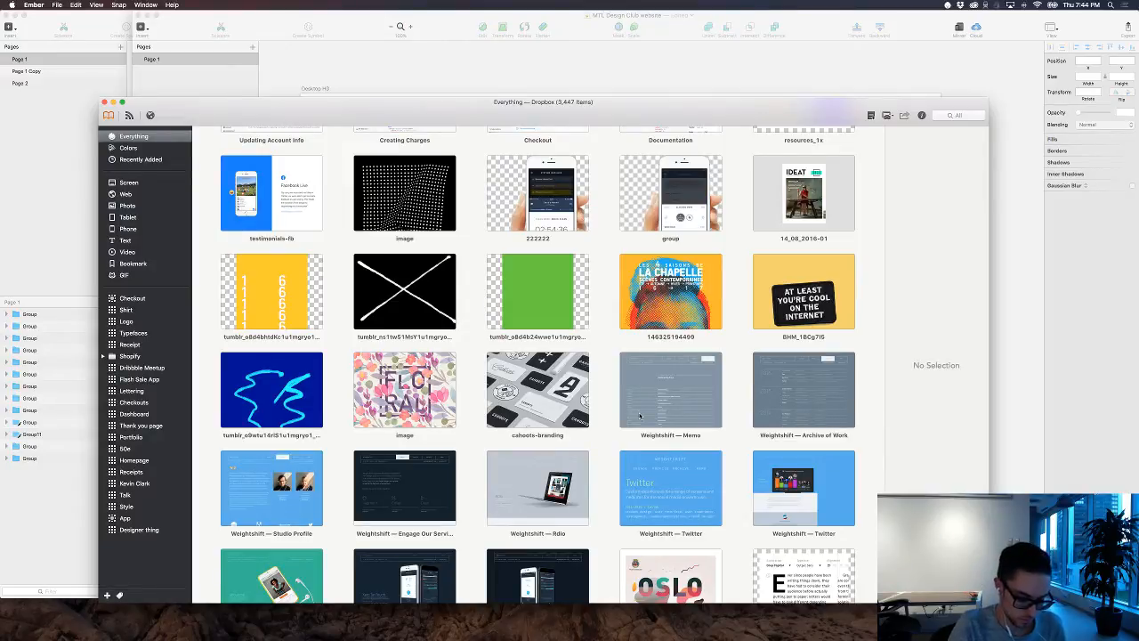
# Step: Look through the saved inspiration images and open the dark blue GIF with cyan scribbles at full size
pyautogui.scroll(-3, 615, 262)
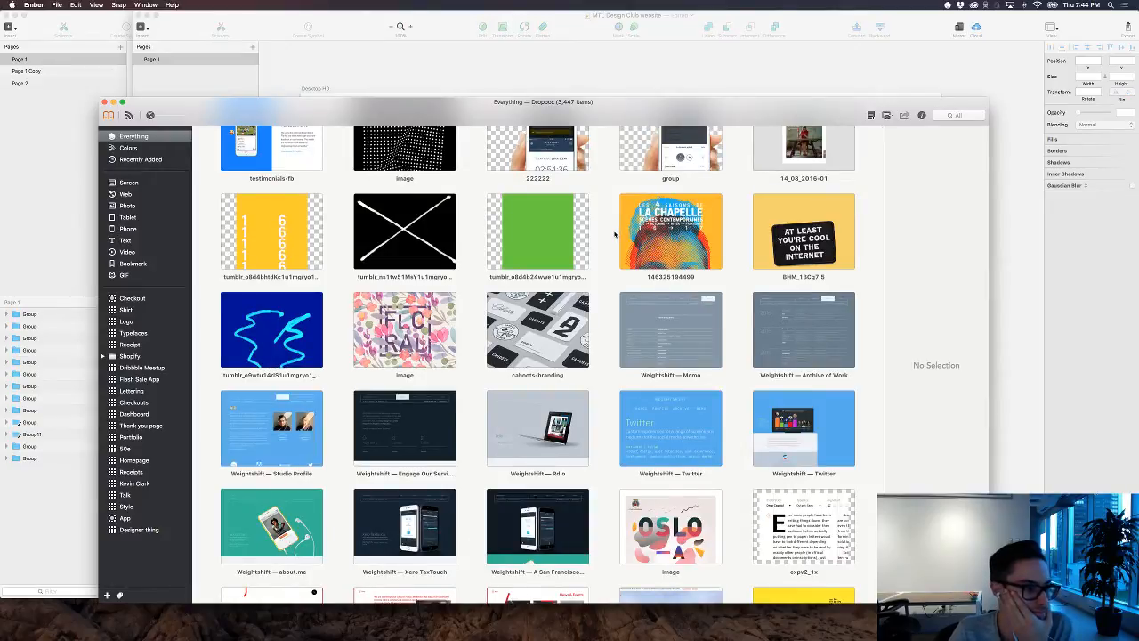
pyautogui.scroll(2, 614, 234)
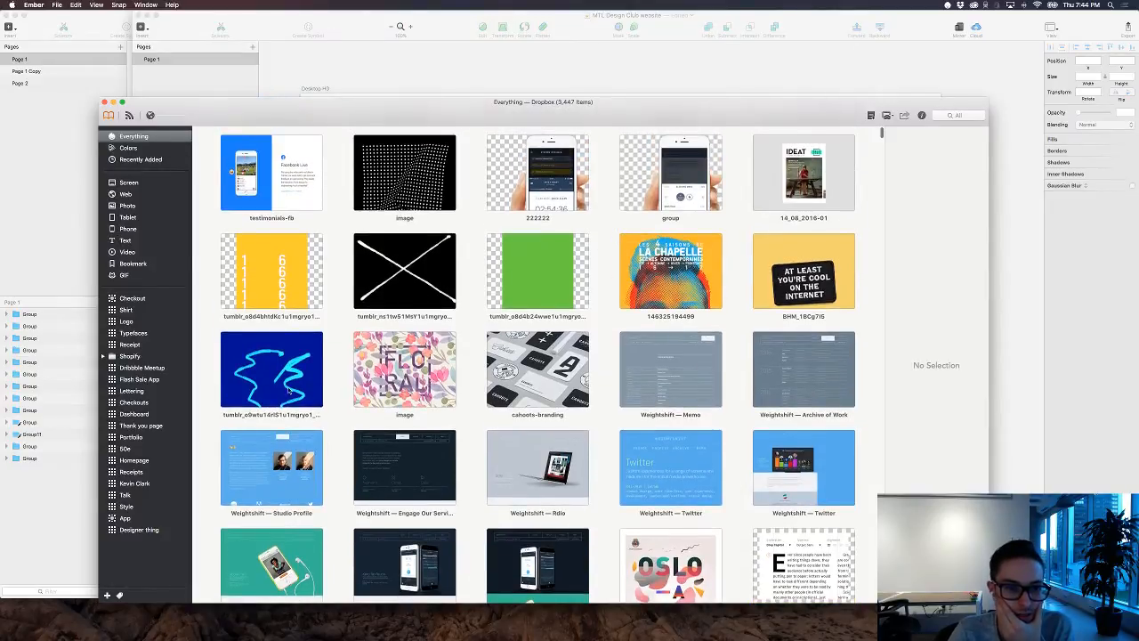
pyautogui.doubleClick(290, 390)
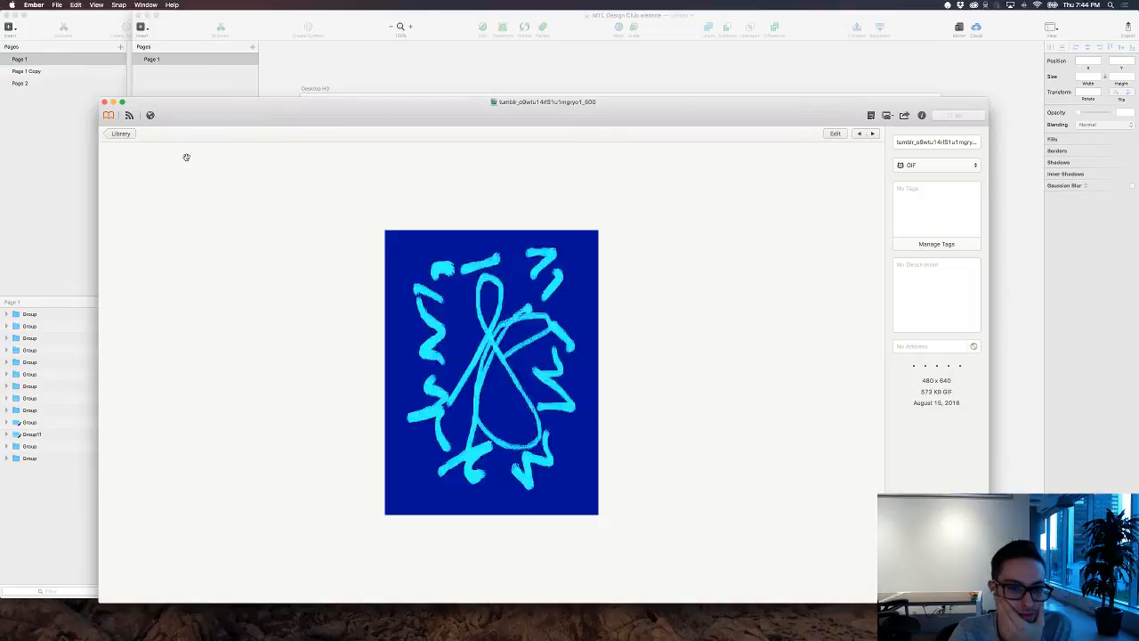
# Step: Return to the Everything library and look through the saved website, branding and poster images for homepage inspiration
pyautogui.click(121, 135)
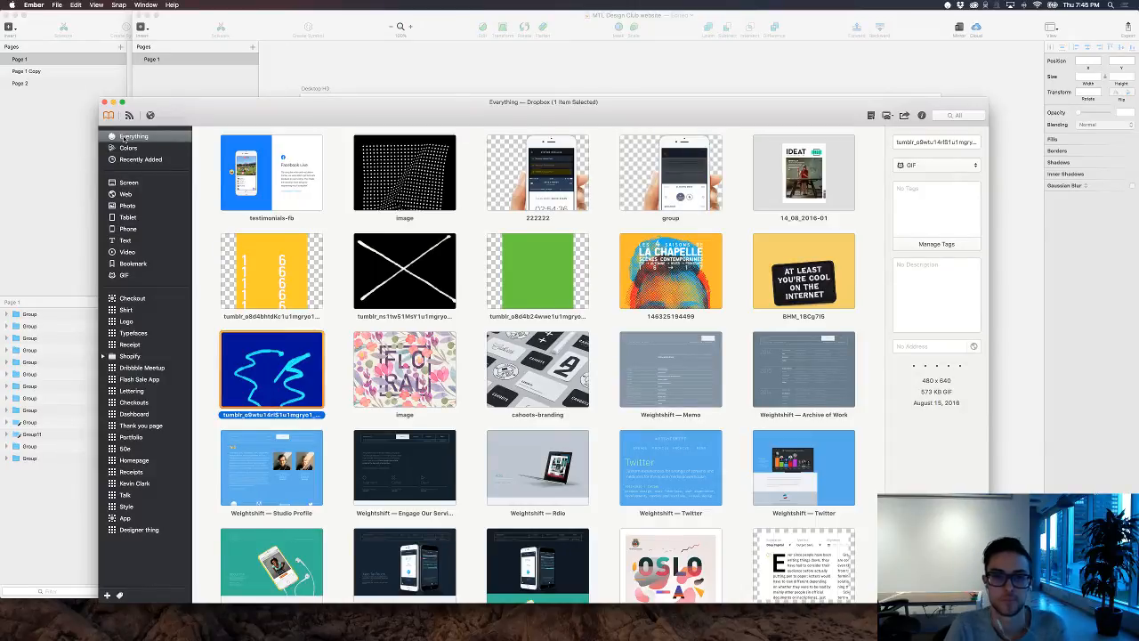
pyautogui.scroll(-10, 527, 338)
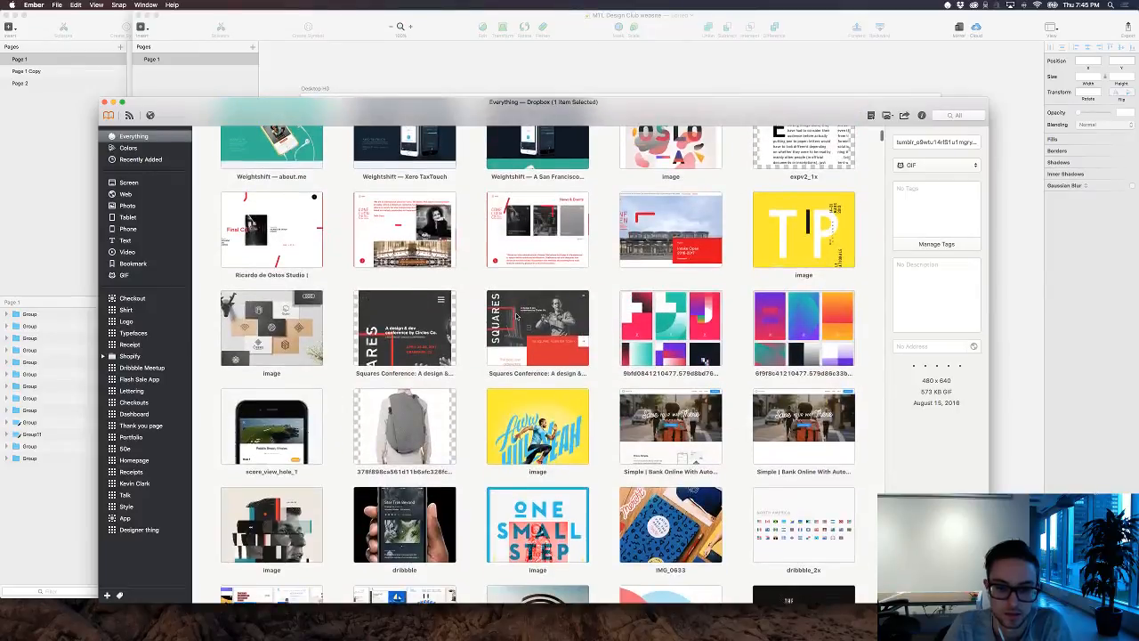
pyautogui.scroll(1, 517, 316)
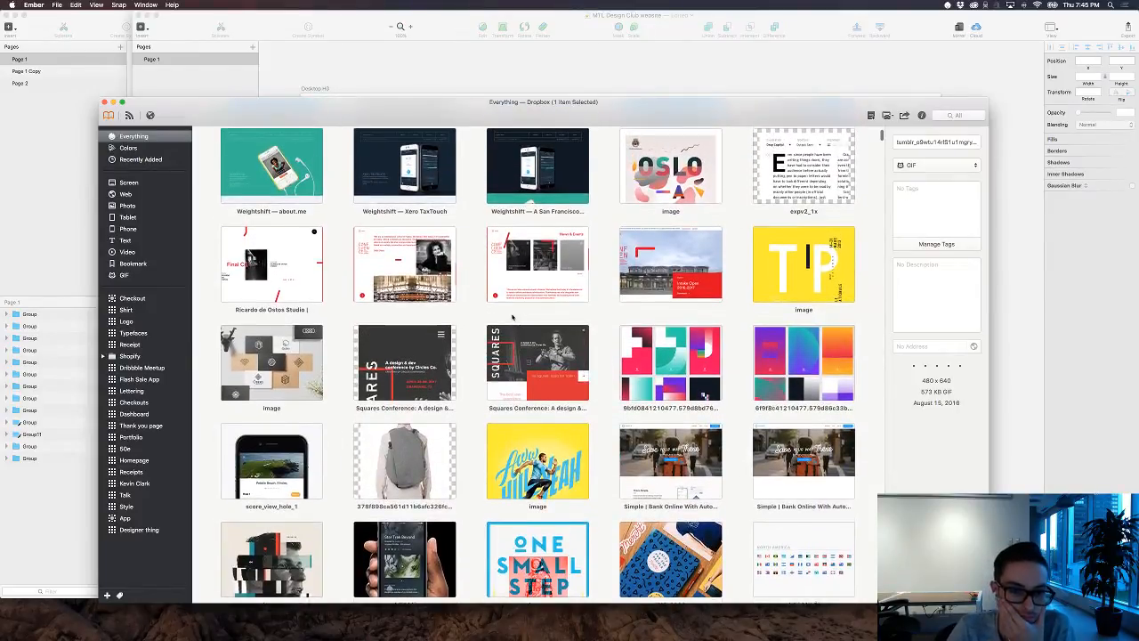
pyautogui.scroll(-2, 512, 316)
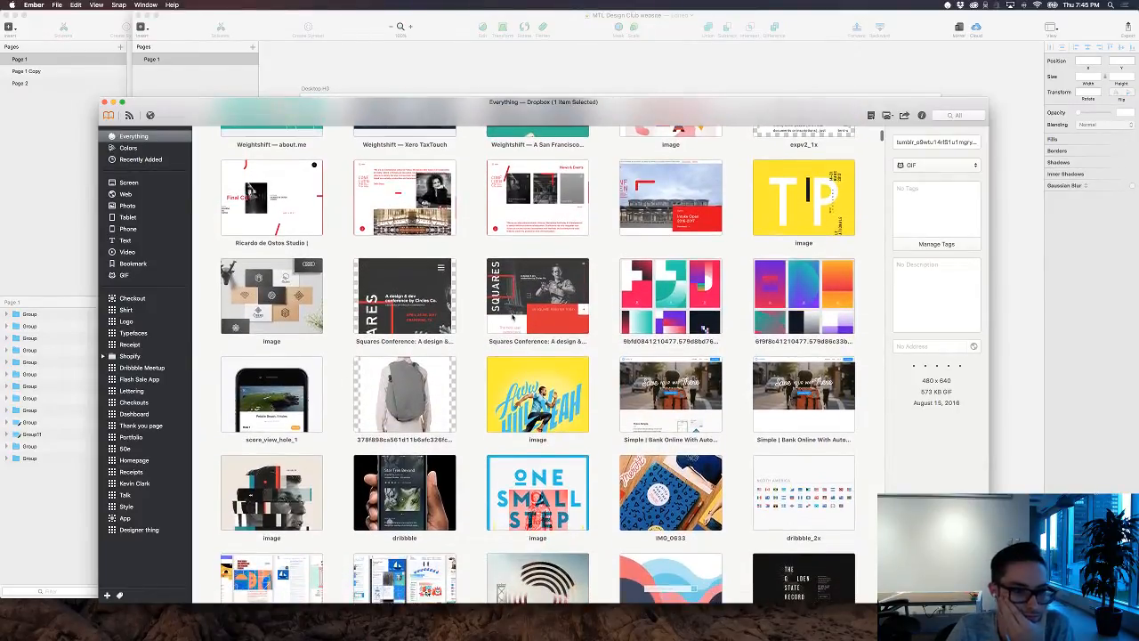
pyautogui.scroll(-1, 513, 316)
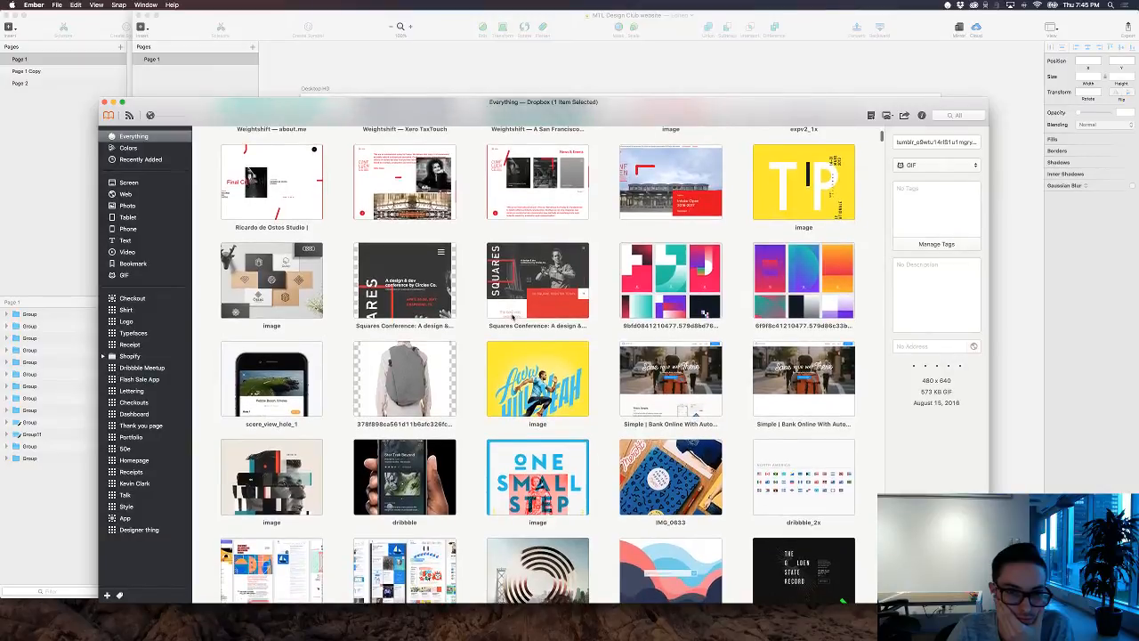
pyautogui.scroll(-1, 513, 317)
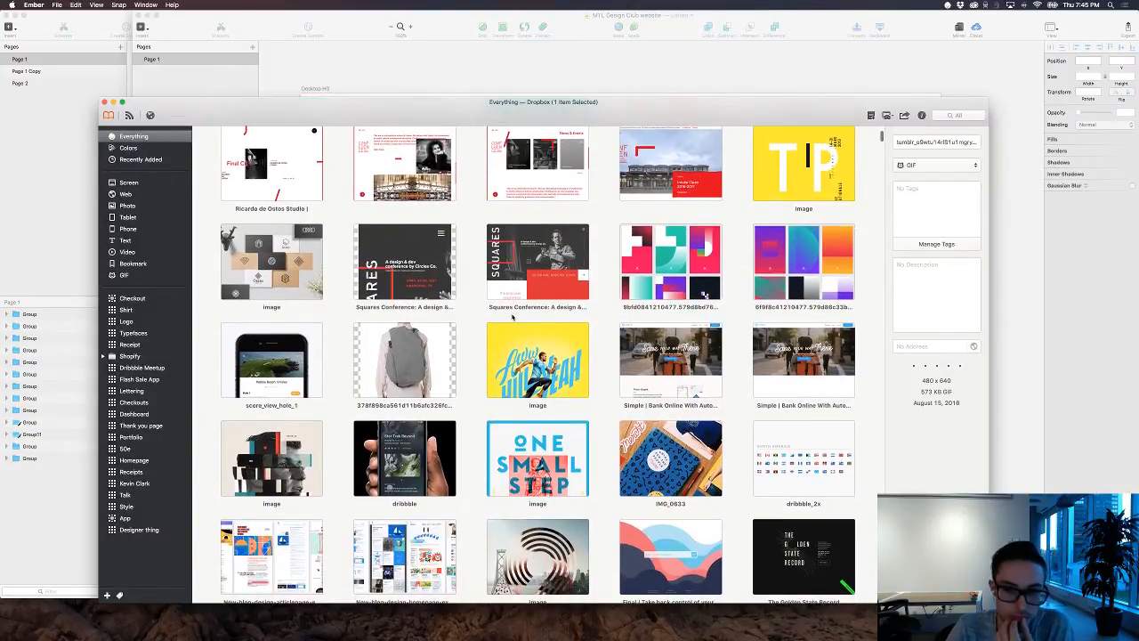
pyautogui.scroll(-3, 704, 253)
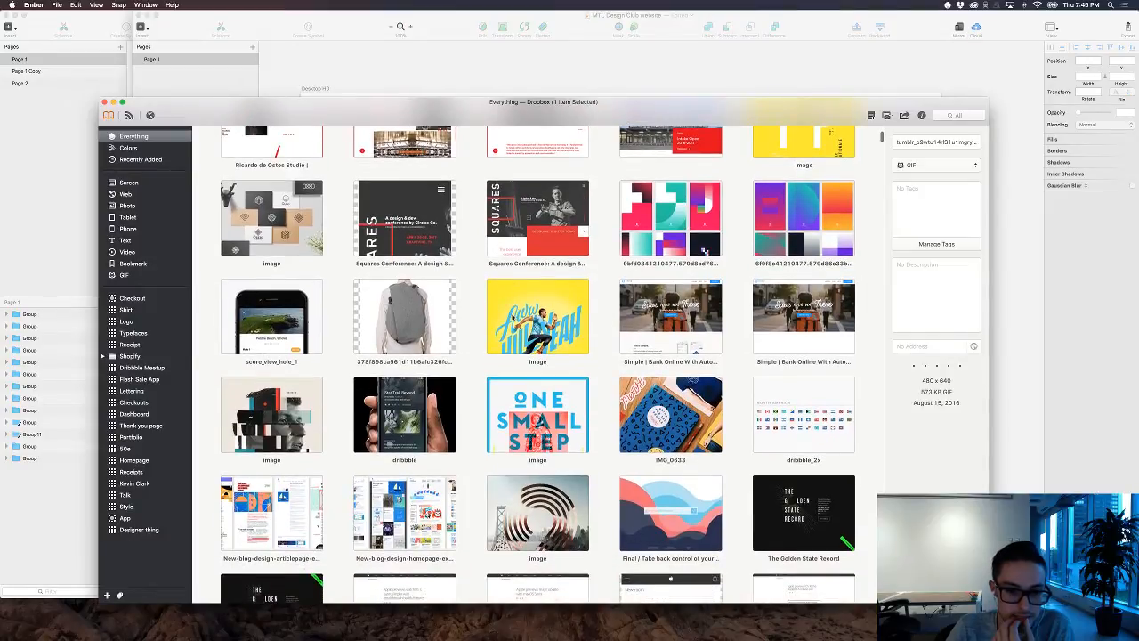
pyautogui.scroll(-10, 512, 316)
pyautogui.scroll(-6, 511, 316)
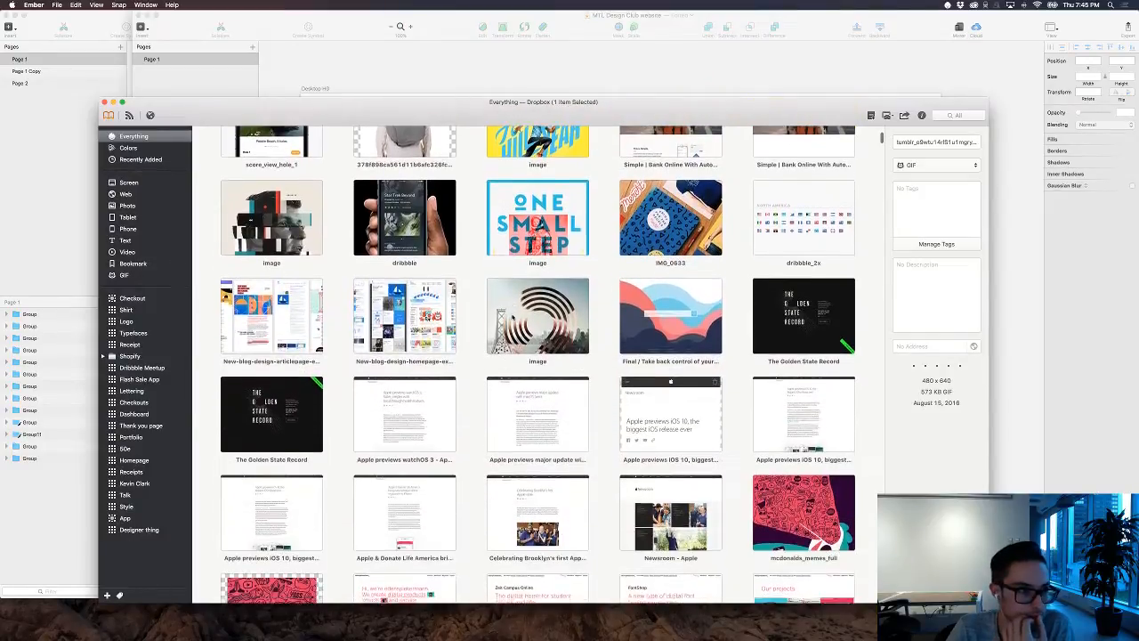
pyautogui.scroll(20, 511, 316)
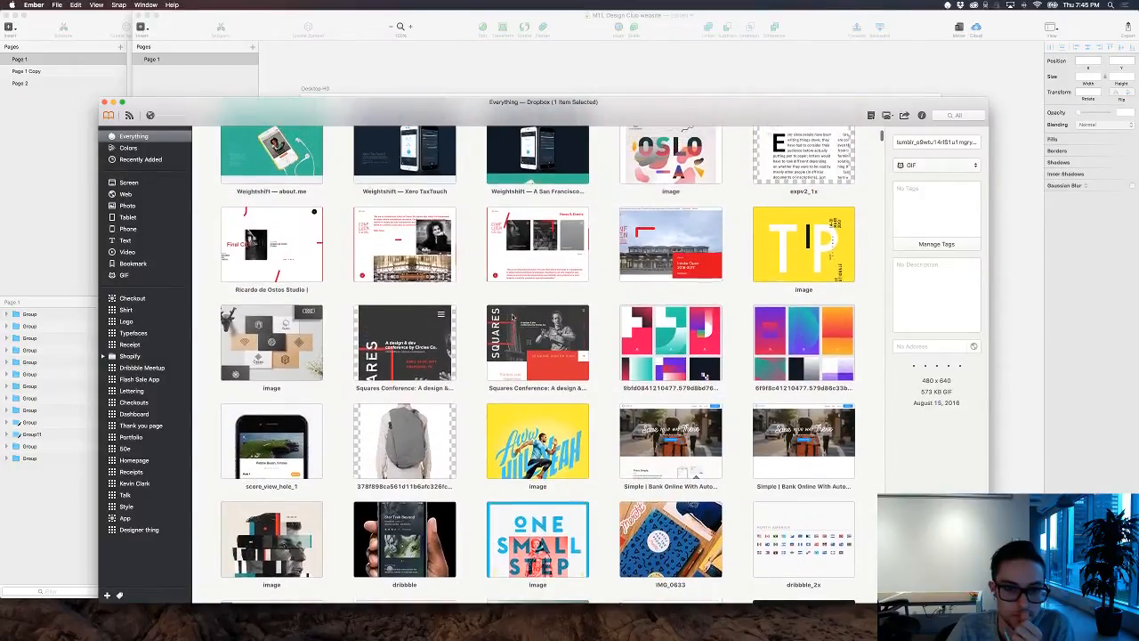
# Step: Switch to Sketch to check the event photo banner, and return to Ember to look through more saved inspiration
pyautogui.click(710, 86)
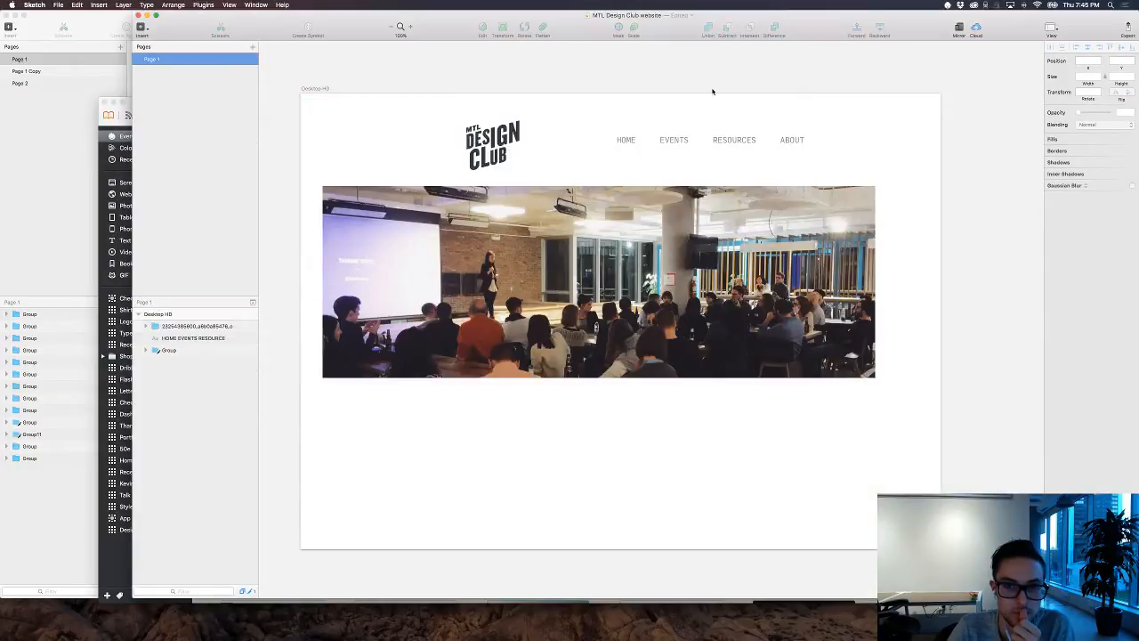
pyautogui.click(634, 325)
pyautogui.click(603, 345)
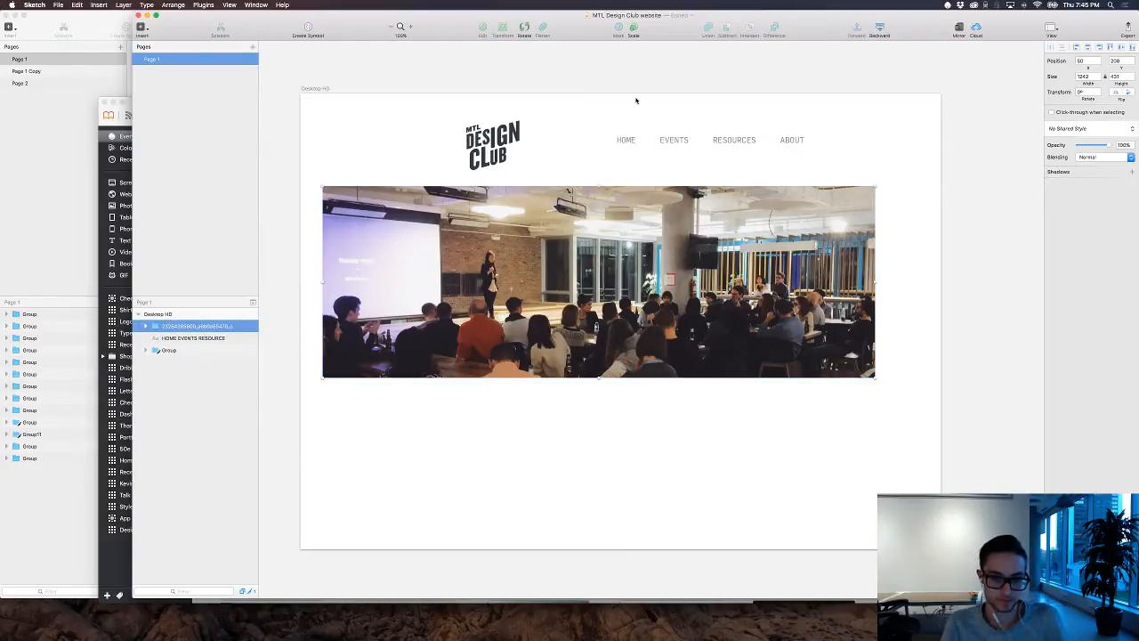
pyautogui.press('super+Tab')
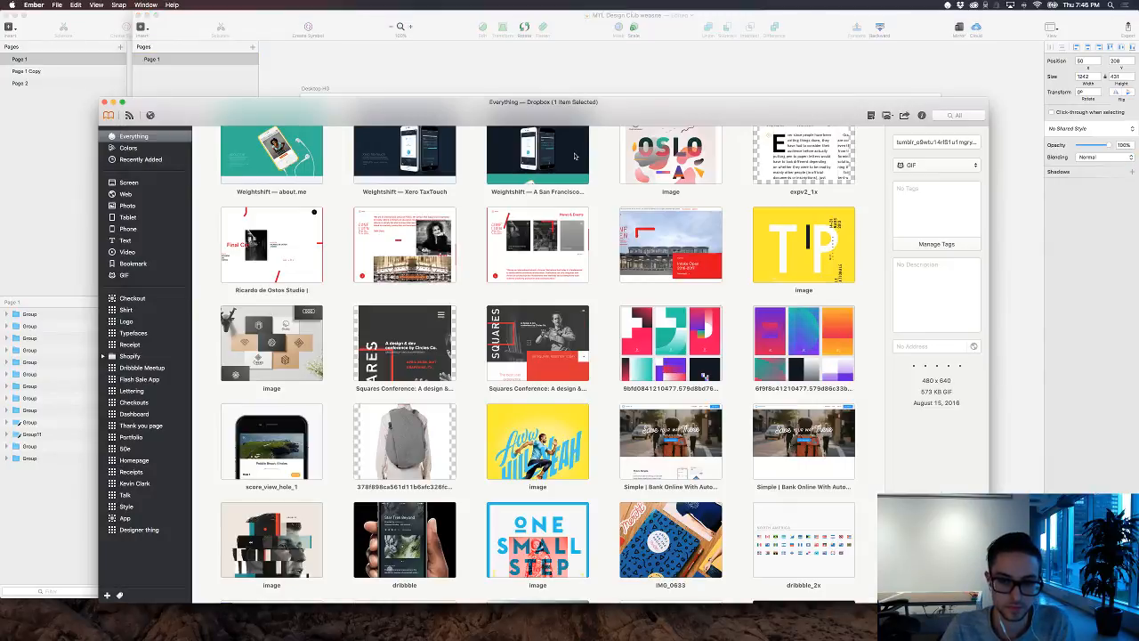
pyautogui.scroll(-5, 573, 156)
pyautogui.scroll(-3, 574, 155)
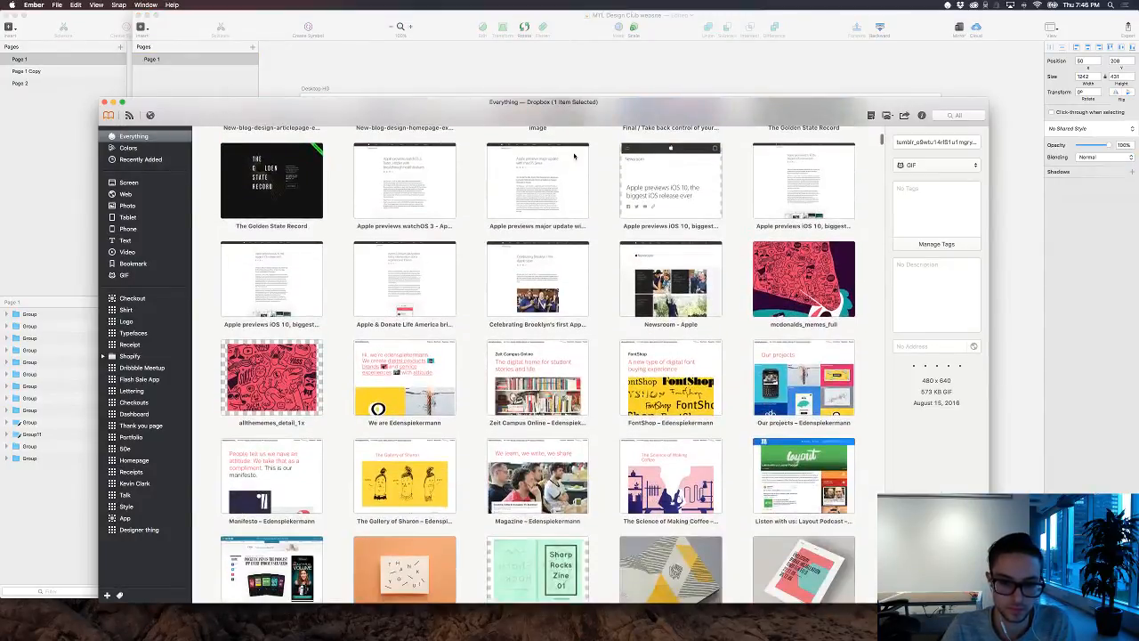
pyautogui.scroll(5, 574, 155)
# Step: Switch to Sketch and give the Desktop HD artboard a pale cyan background color, E4FFFF
pyautogui.press('super+Tab')
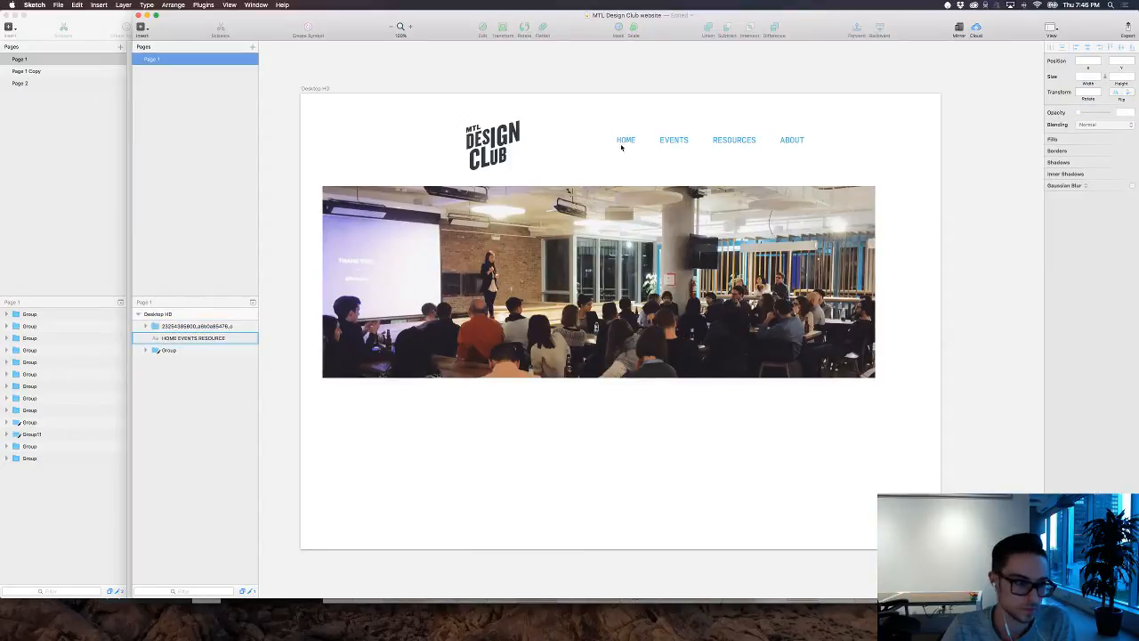
pyautogui.click(311, 89)
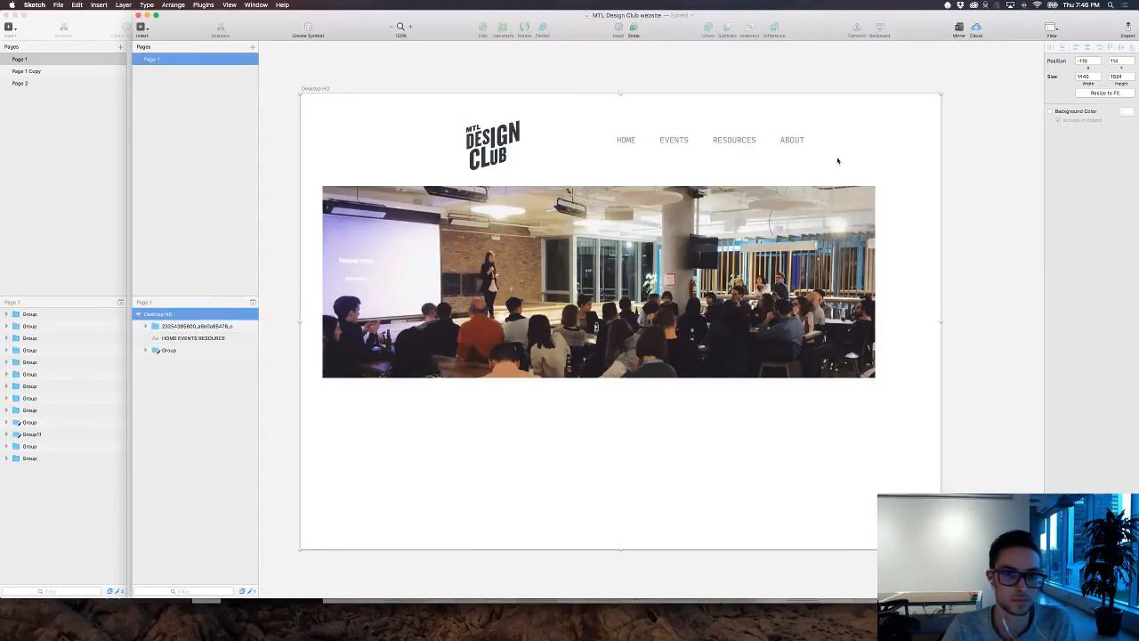
pyautogui.click(1126, 112)
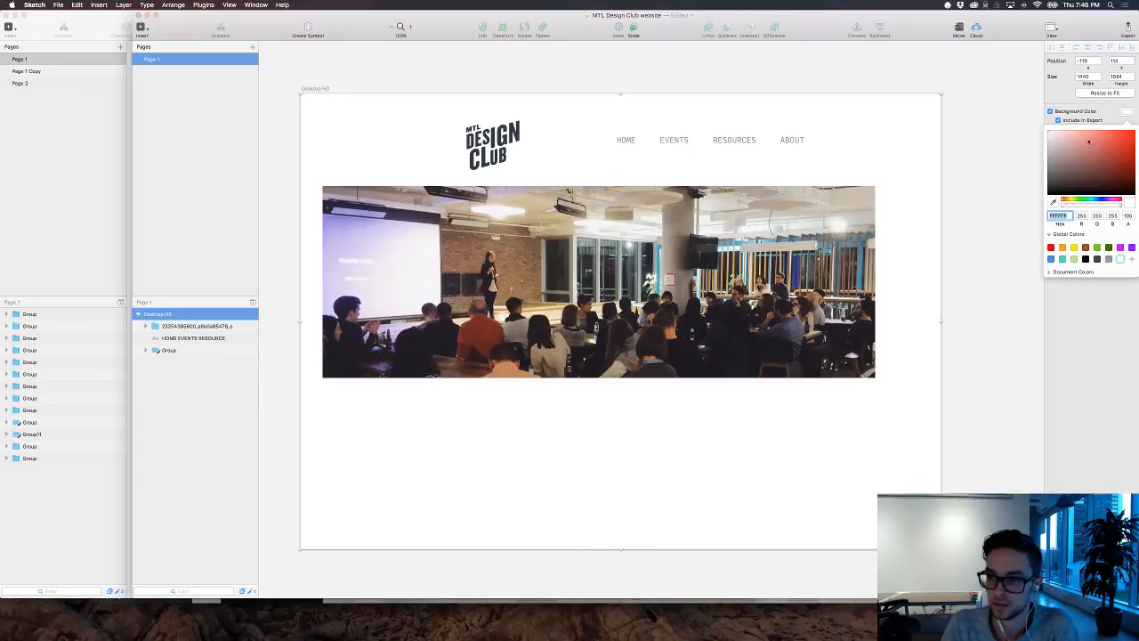
pyautogui.click(1056, 133)
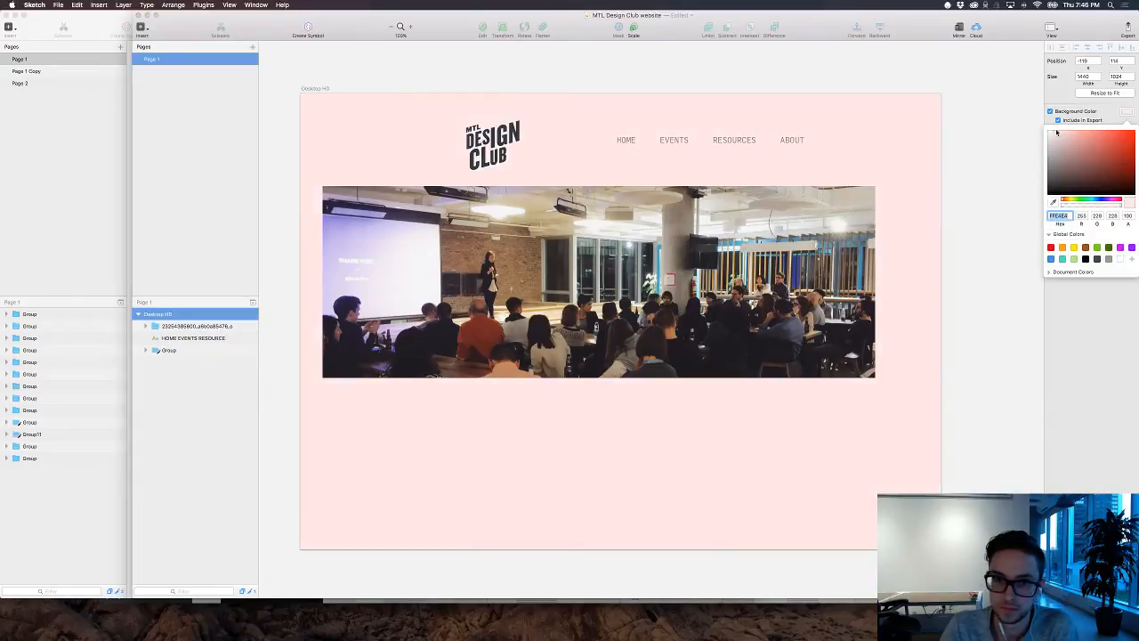
pyautogui.moveTo(1065, 199); pyautogui.dragTo(1092, 200)
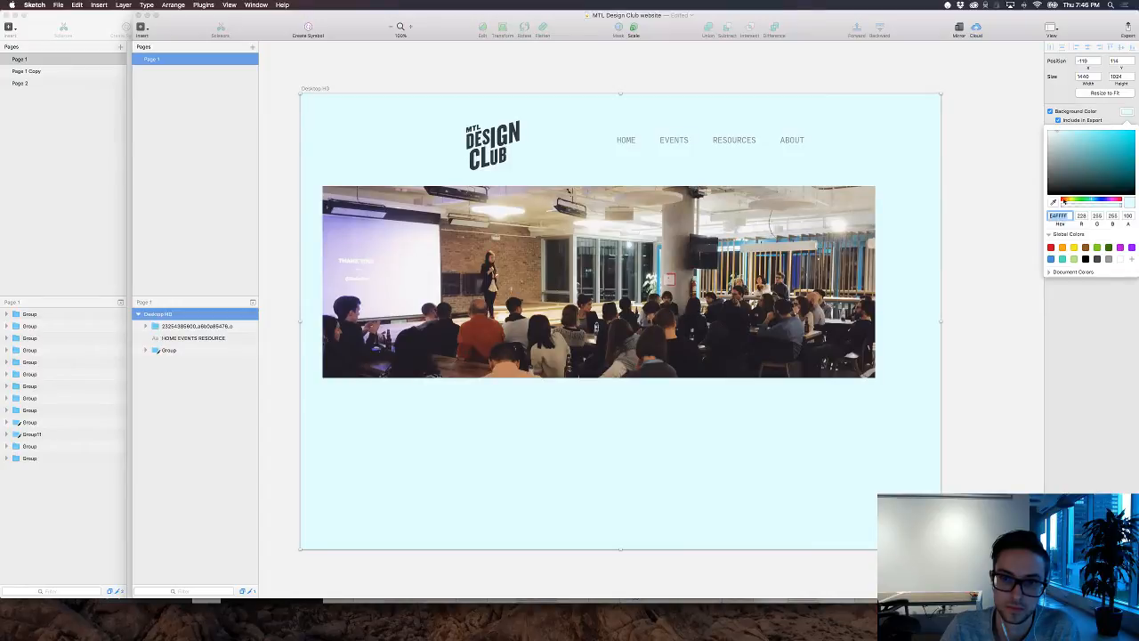
pyautogui.click(985, 201)
pyautogui.click(964, 218)
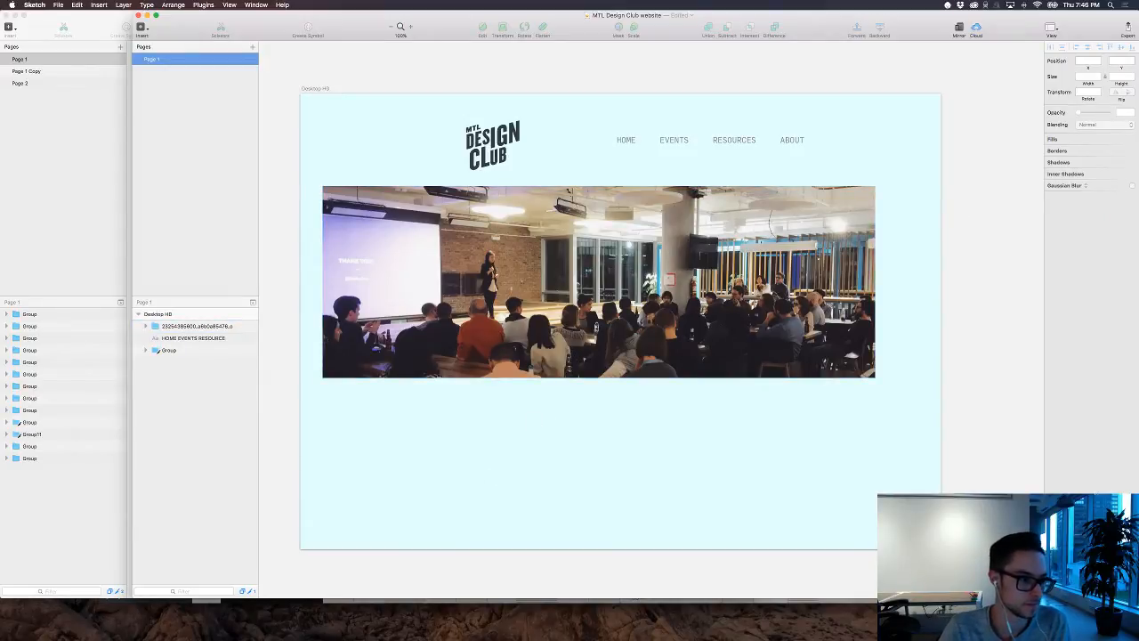
pyautogui.press('super+Tab')
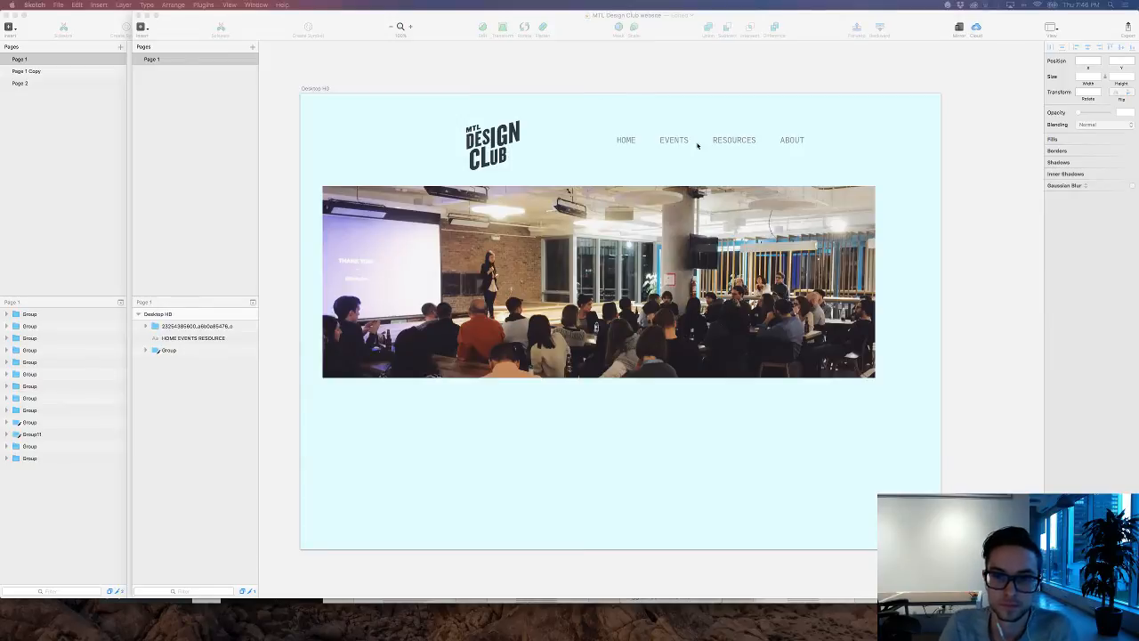
# Step: Duplicate the pale cyan Desktop HD artboard to start a second version of the homepage
pyautogui.click(321, 89)
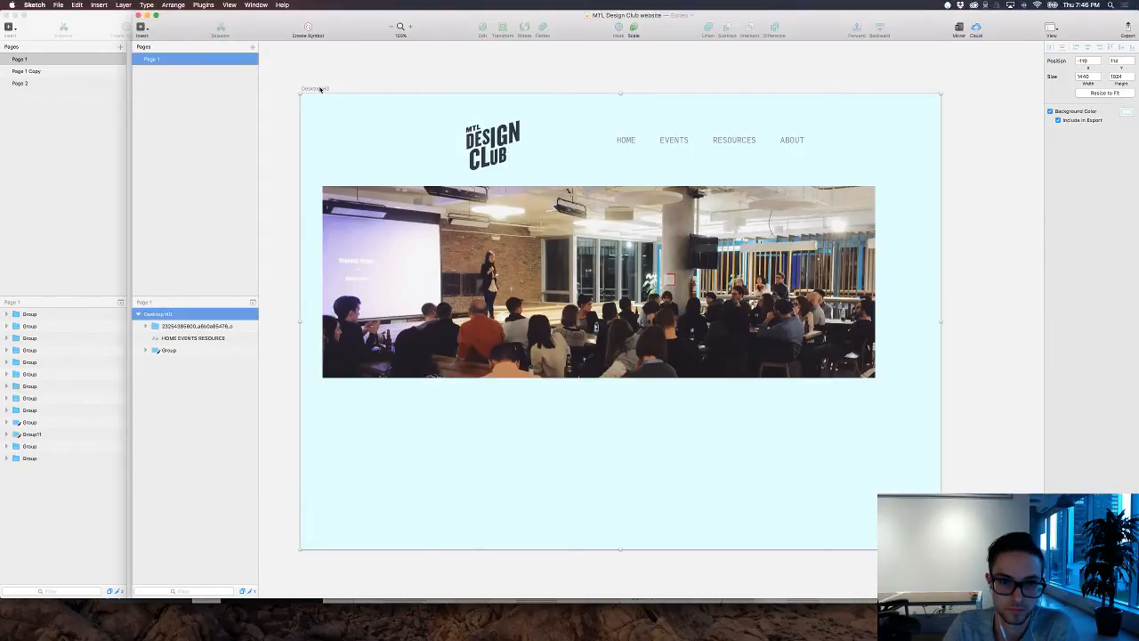
pyautogui.press('super+minus')
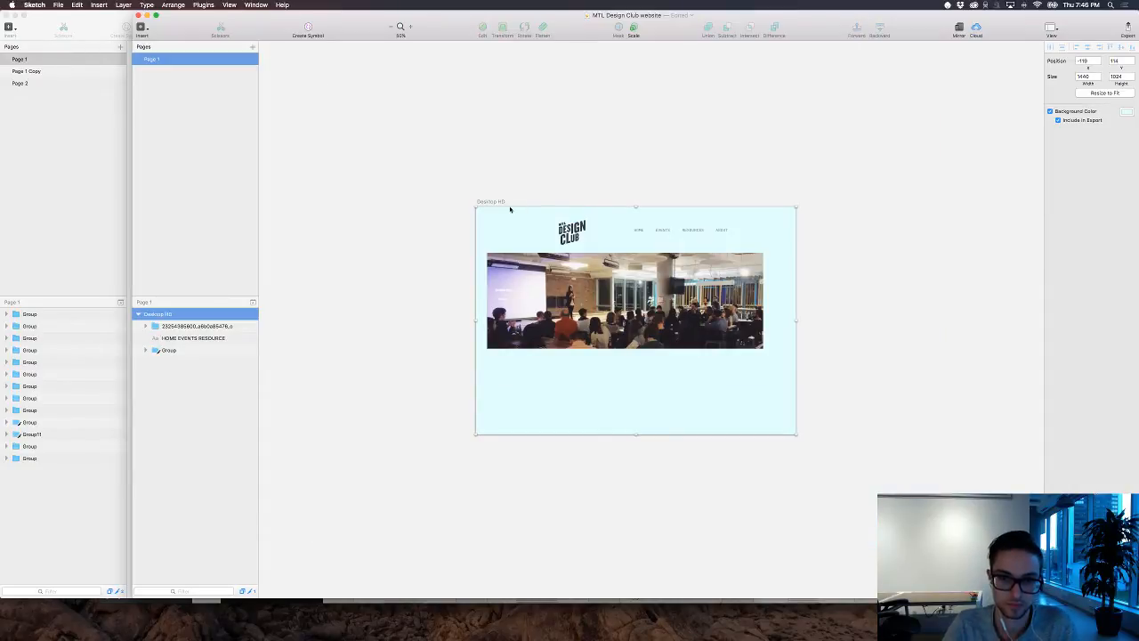
pyautogui.press('super+d')
pyautogui.hscroll(5, 837, 204)
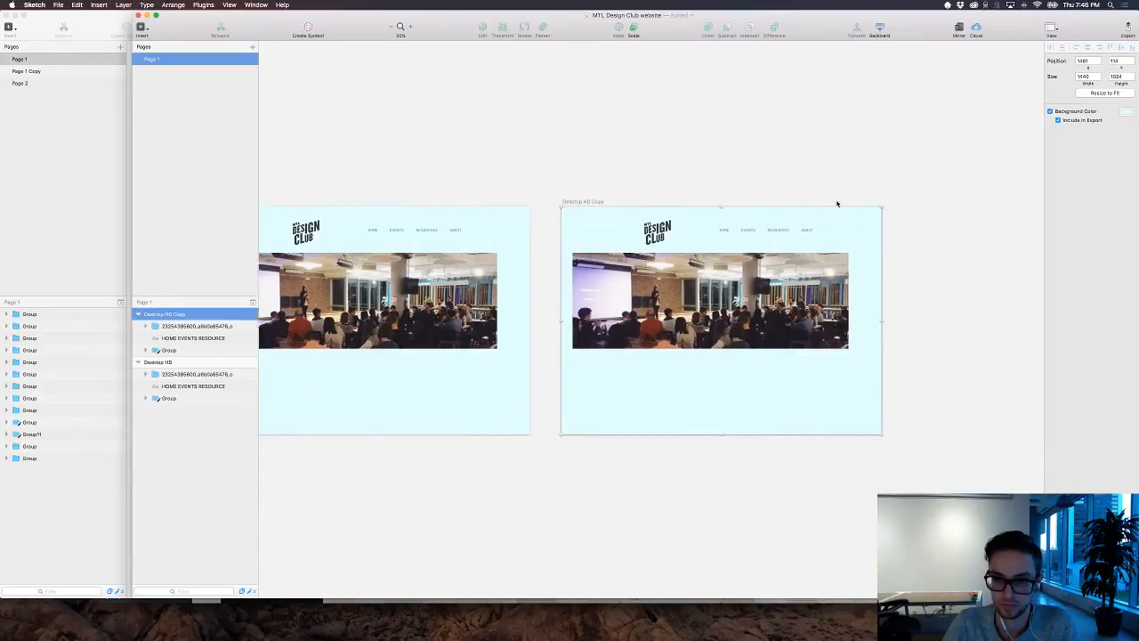
pyautogui.press('super+plus')
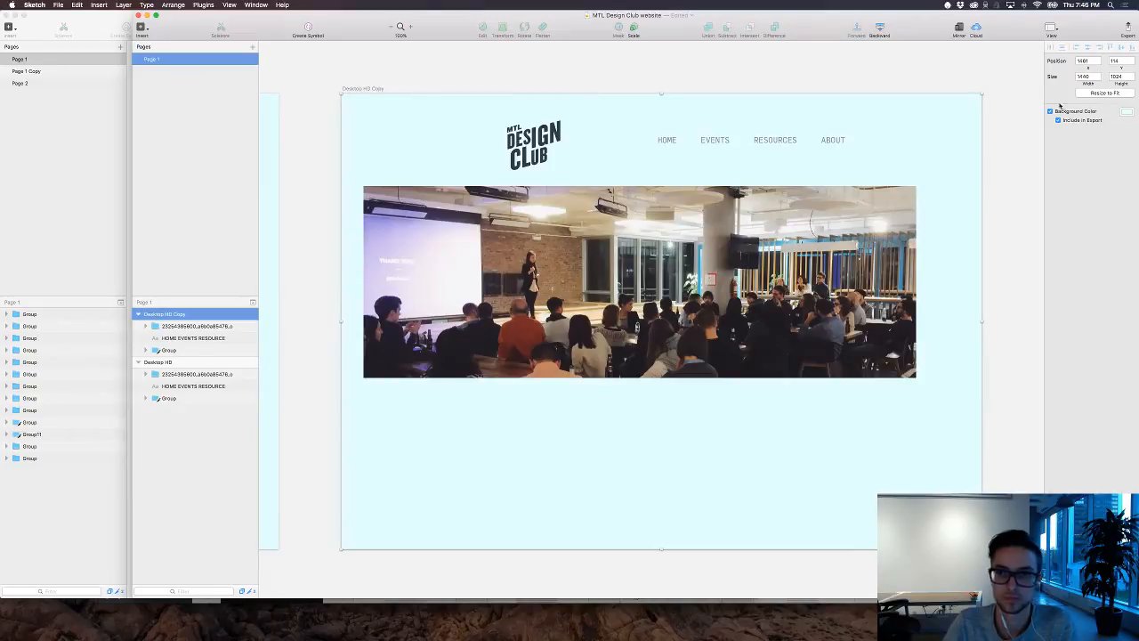
# Step: Set the duplicated artboard's background color to dark grey, 212121
pyautogui.click(1127, 112)
pyautogui.moveTo(1075, 173); pyautogui.dragTo(1010, 187)
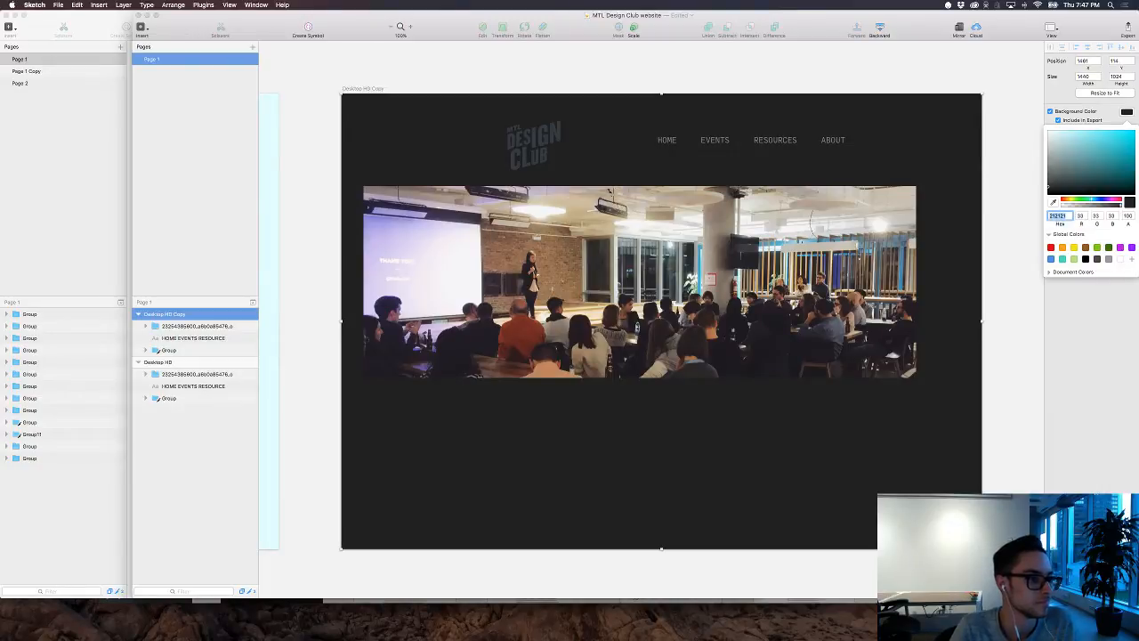
pyautogui.press('super+Tab')
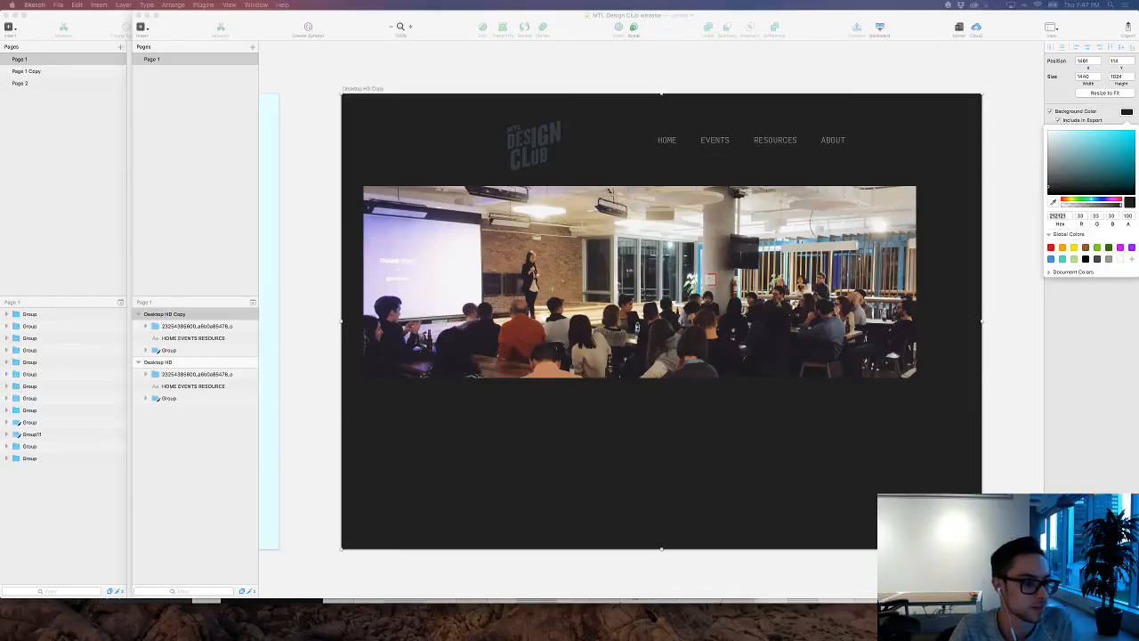
# Step: Change the fill of the MTL Design Club logo shape on the dark artboard to white
pyautogui.click(534, 140)
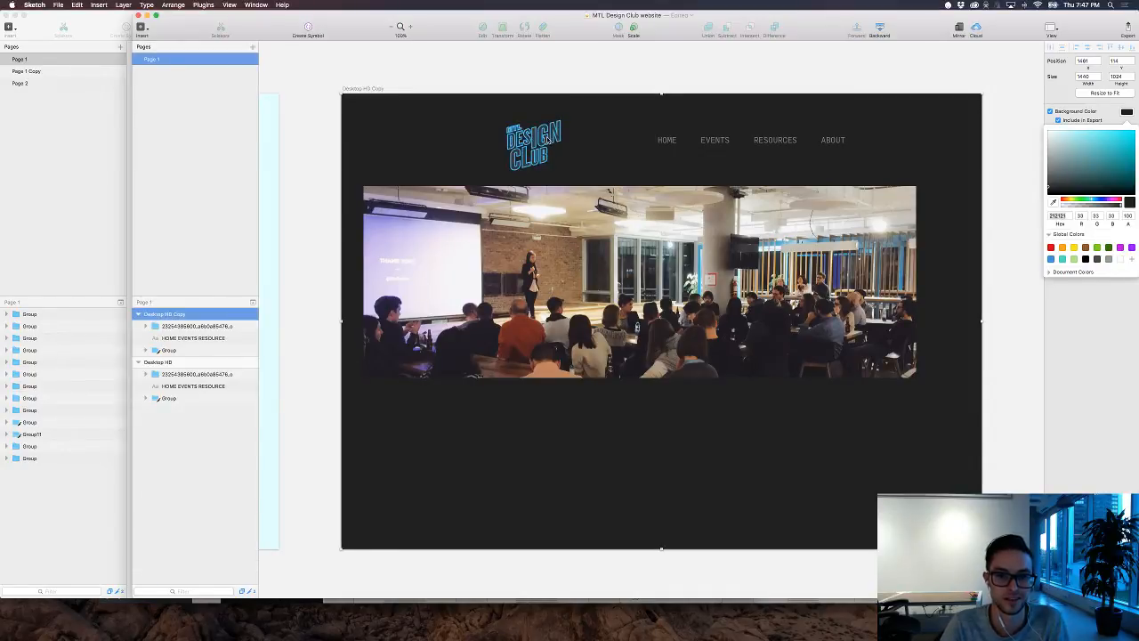
pyautogui.doubleClick(550, 139)
pyautogui.click(1063, 188)
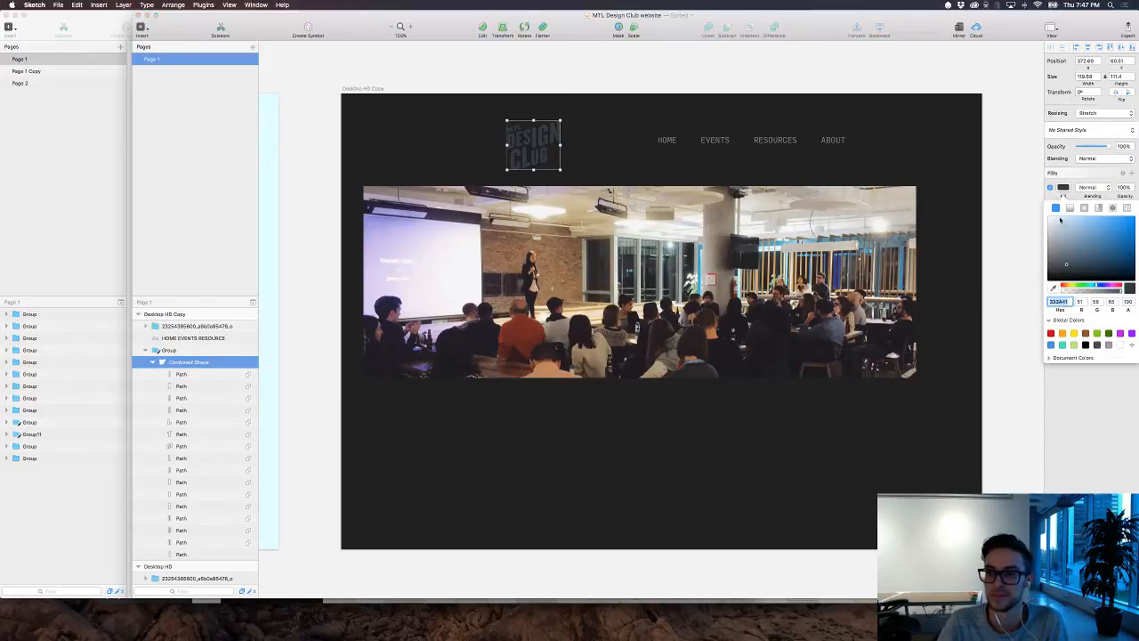
pyautogui.moveTo(1061, 222); pyautogui.dragTo(981, 196)
pyautogui.click(688, 68)
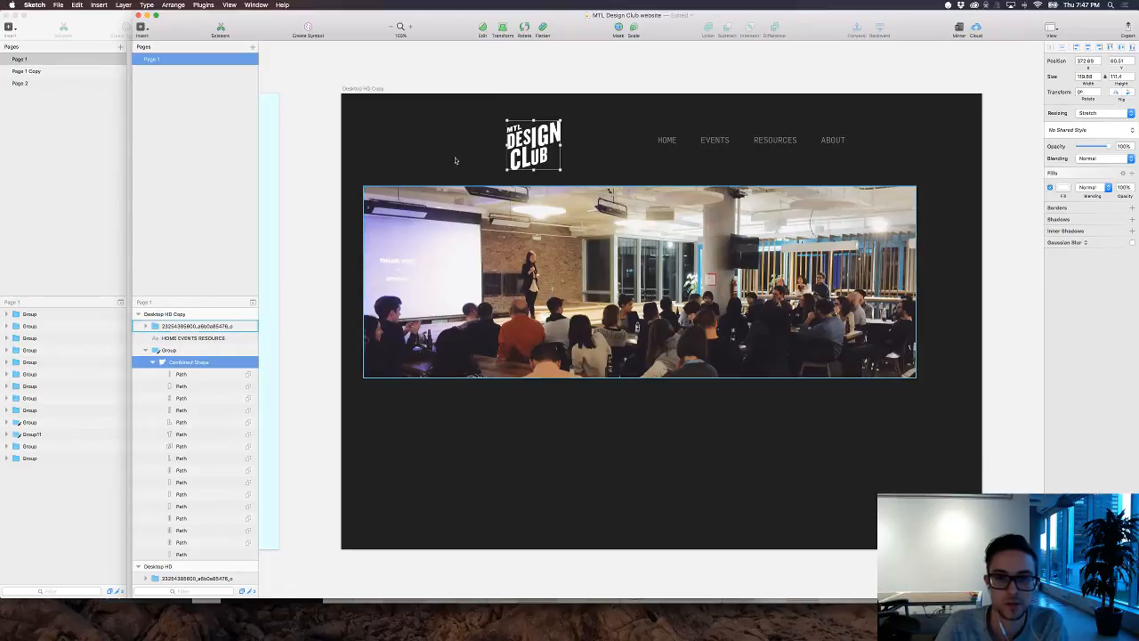
pyautogui.click(427, 127)
# Step: Move the event photo banner off the dark artboard onto the empty canvas to its right, leaving nothing selected
pyautogui.hscroll(3, 427, 129)
pyautogui.hscroll(3, 427, 129)
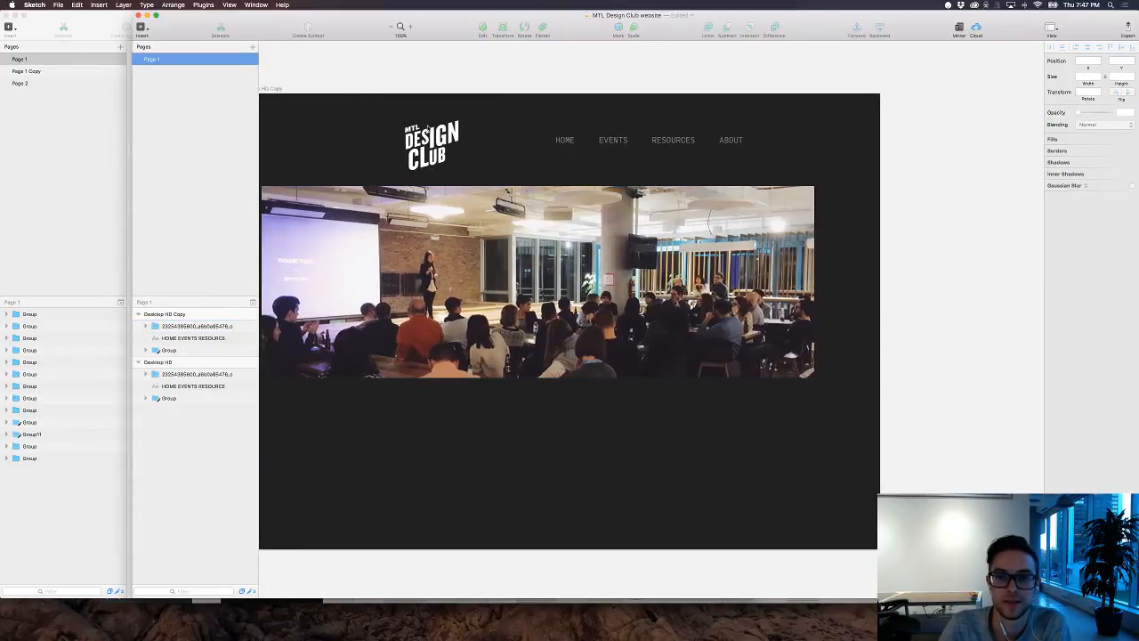
pyautogui.scroll(-2, 431, 151)
pyautogui.scroll(2, 435, 169)
pyautogui.hscroll(-1, 435, 169)
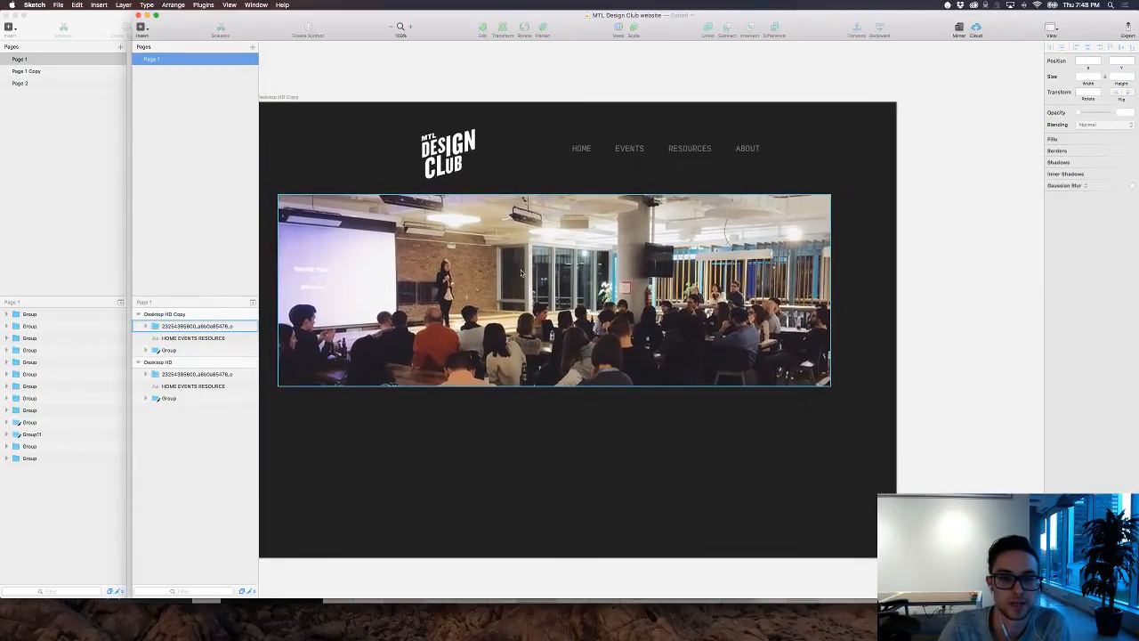
pyautogui.moveTo(520, 273); pyautogui.dragTo(543, 378)
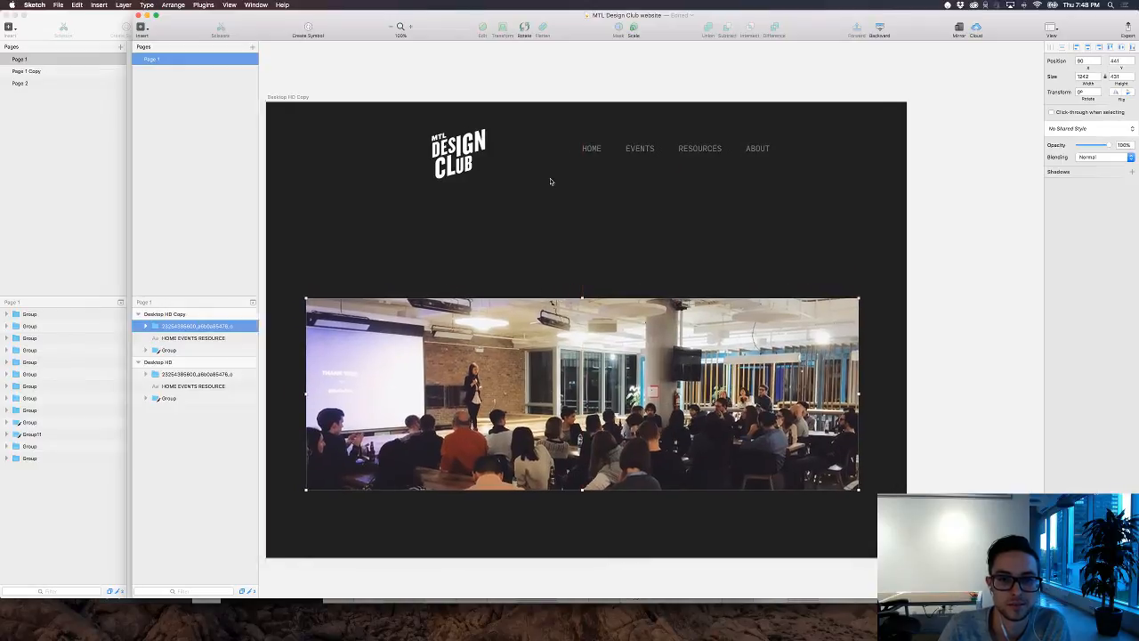
pyautogui.hscroll(-3, 549, 182)
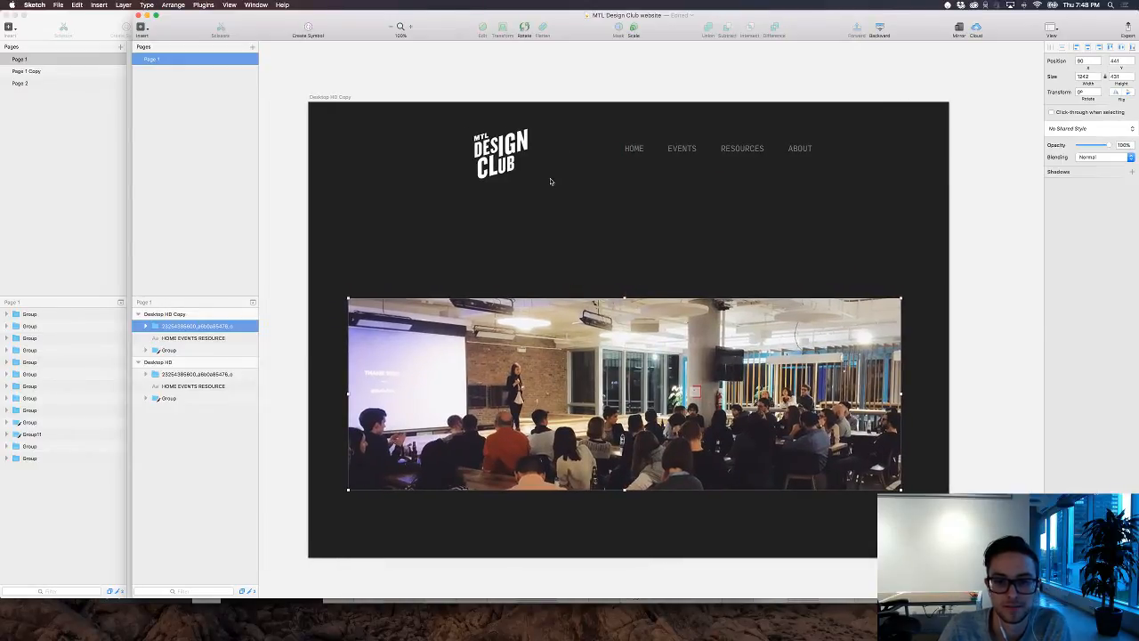
pyautogui.moveTo(580, 355); pyautogui.dragTo(1001, 281)
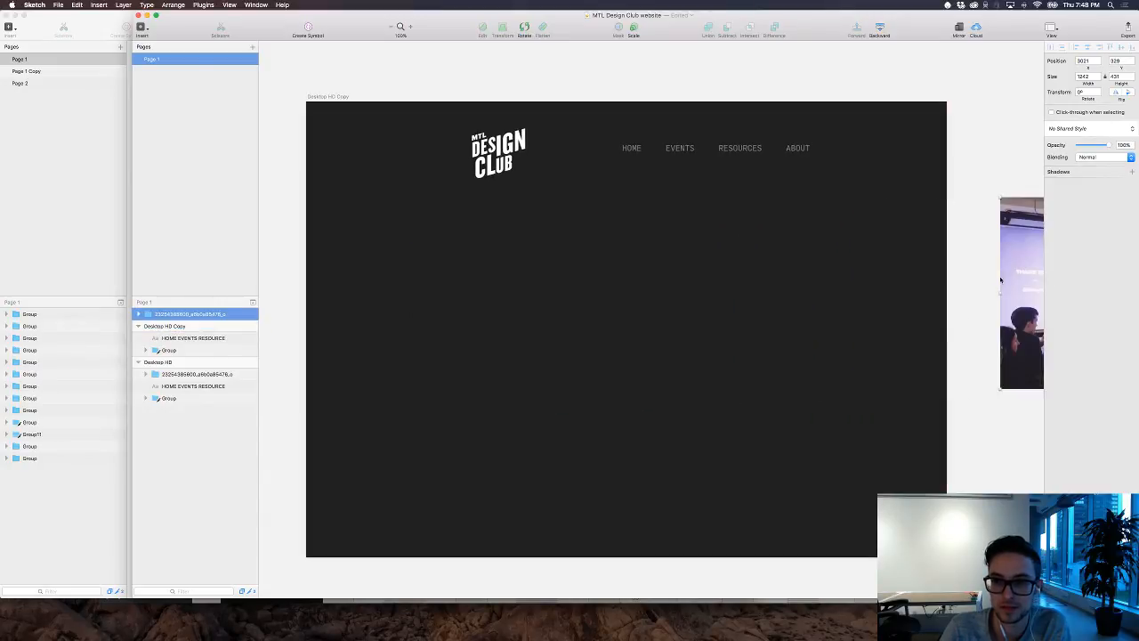
pyautogui.click(722, 238)
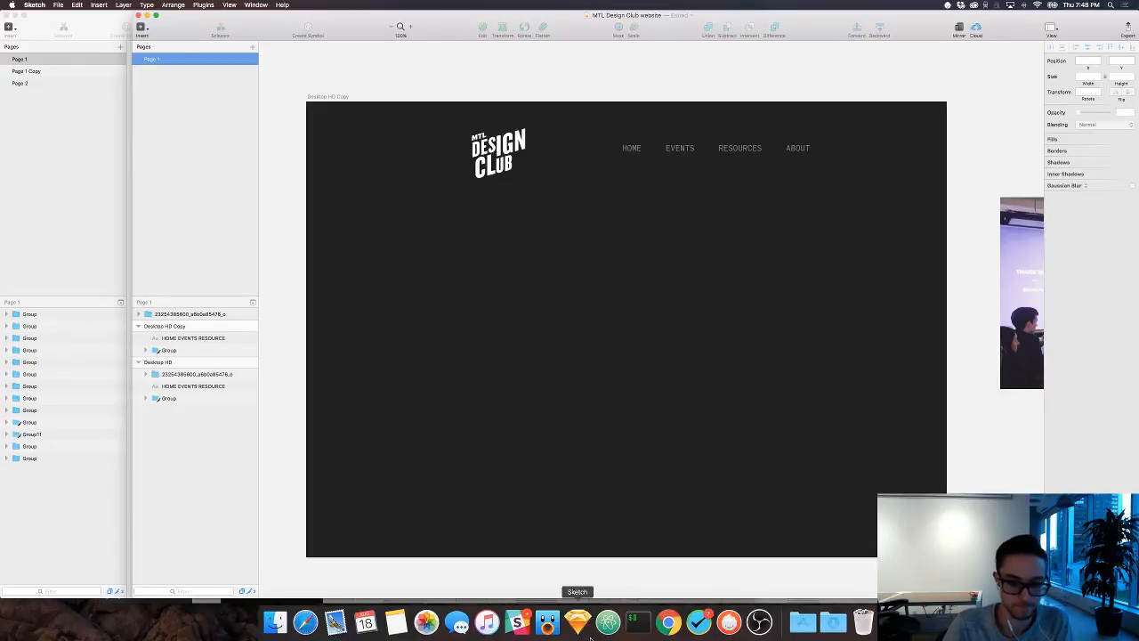
# Step: Switch to Tweetbot, open the mtldesignclub profile and park its window beside the dark artboard so the bio can be consulted
pyautogui.click(547, 620)
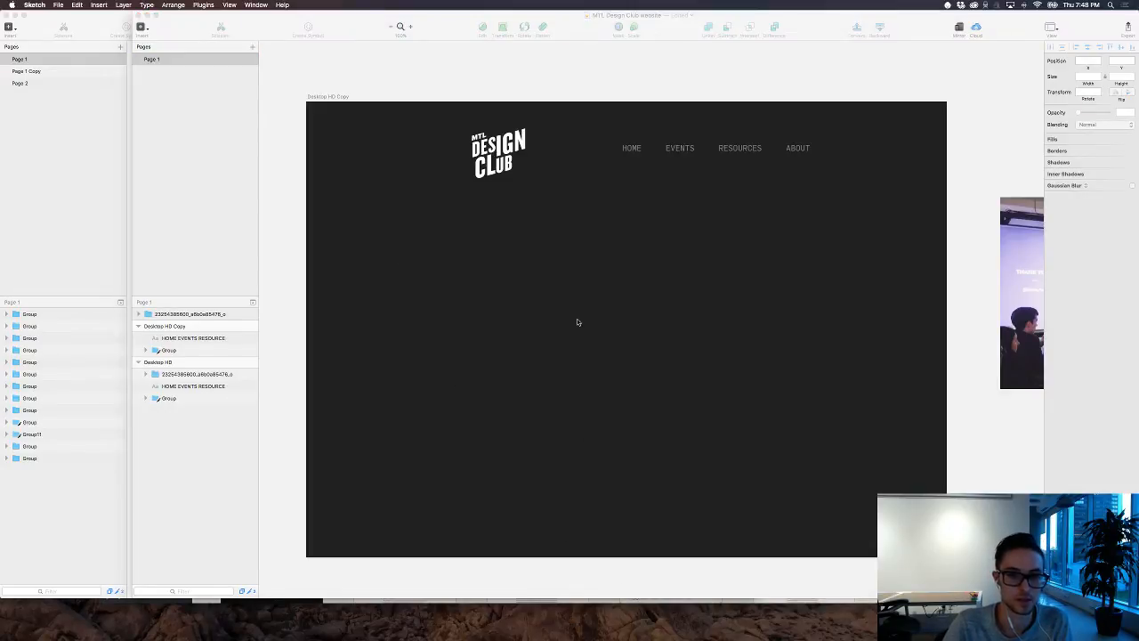
pyautogui.press('super+u')
pyautogui.write('mtldesignclub')
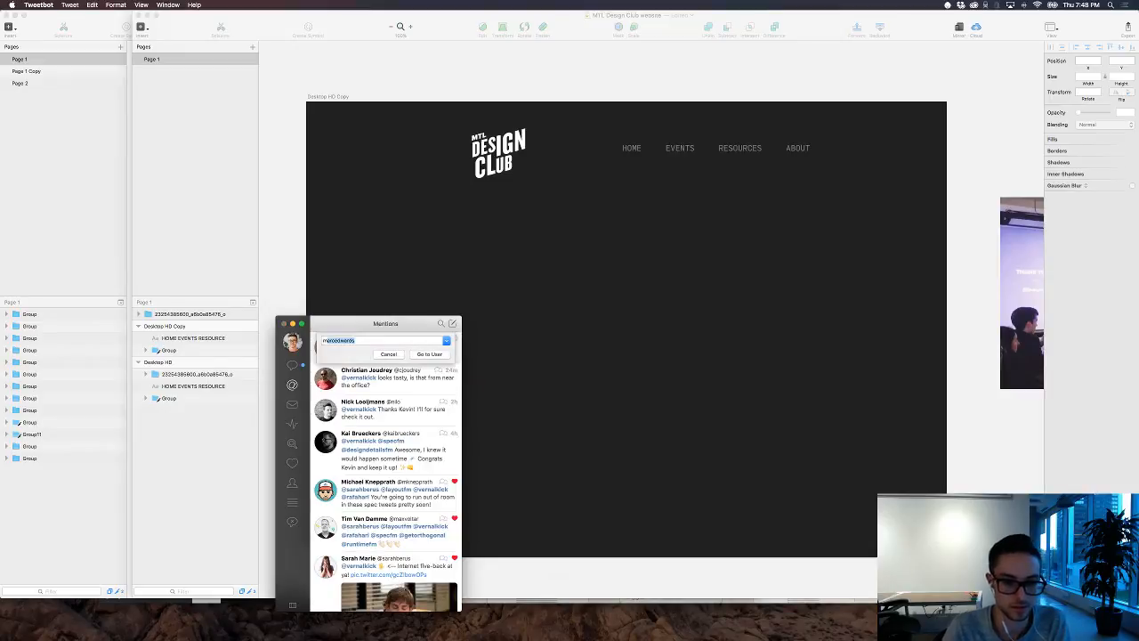
pyautogui.press('Return')
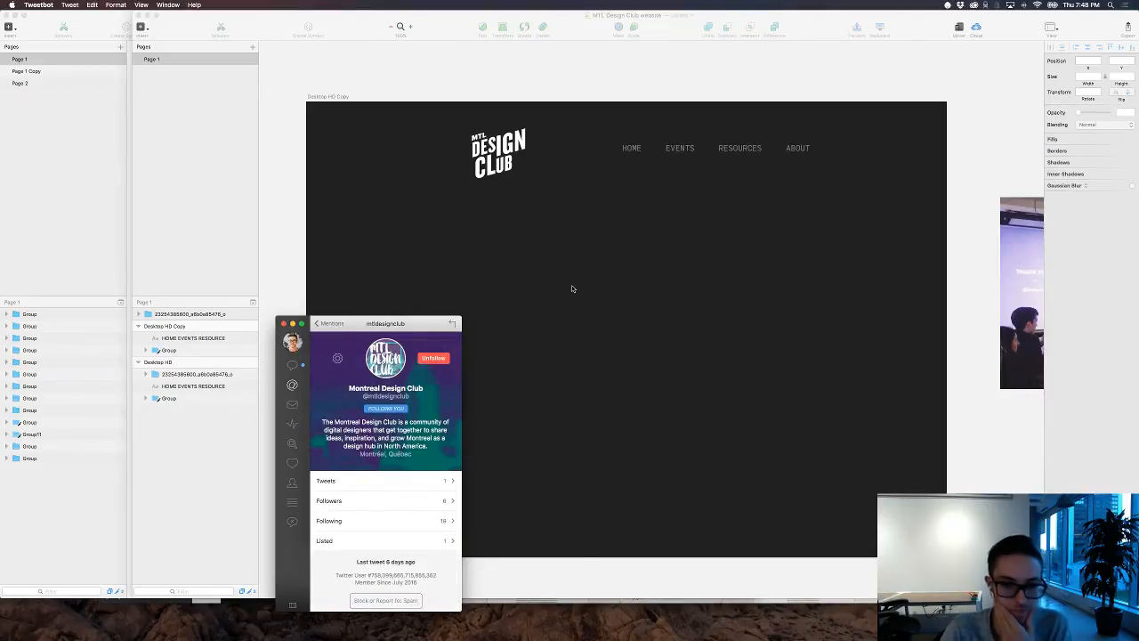
pyautogui.moveTo(409, 325); pyautogui.dragTo(381, 339)
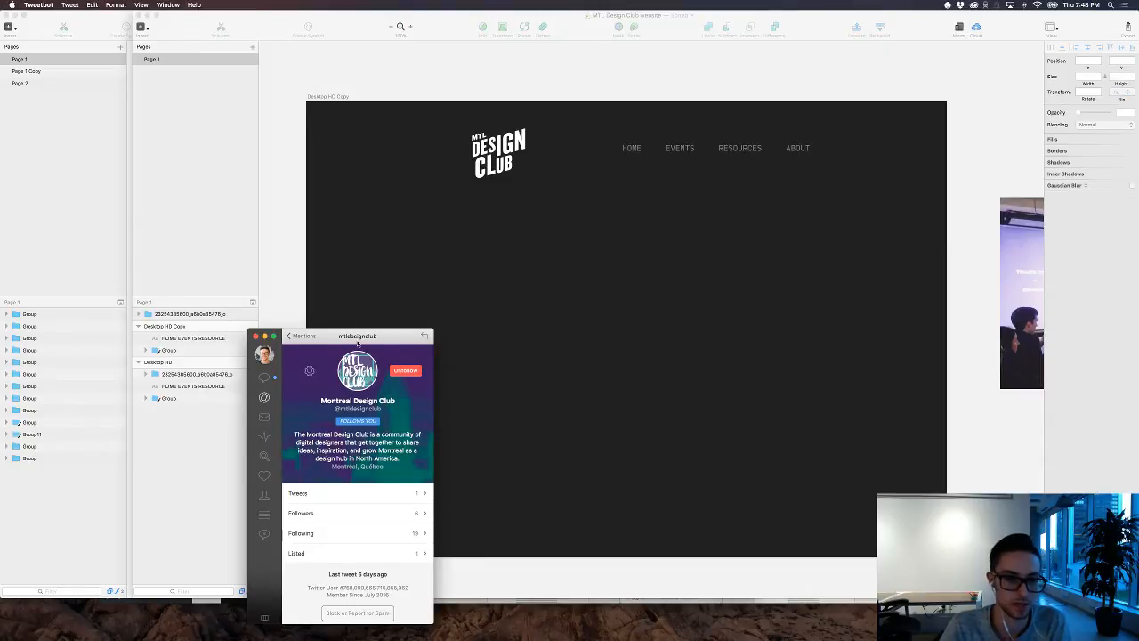
pyautogui.moveTo(356, 338); pyautogui.dragTo(110, 301)
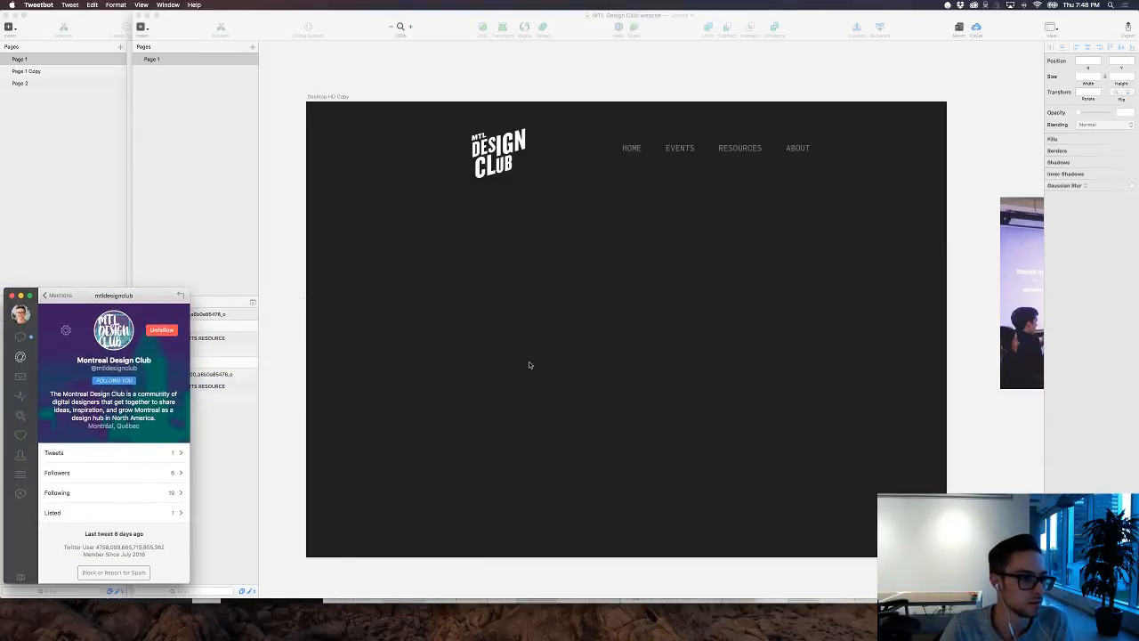
# Step: Back in Sketch, add a text layer reading "The Montreal Design Club" below the logo on the dark artboard
pyautogui.click(438, 372)
pyautogui.press('t')
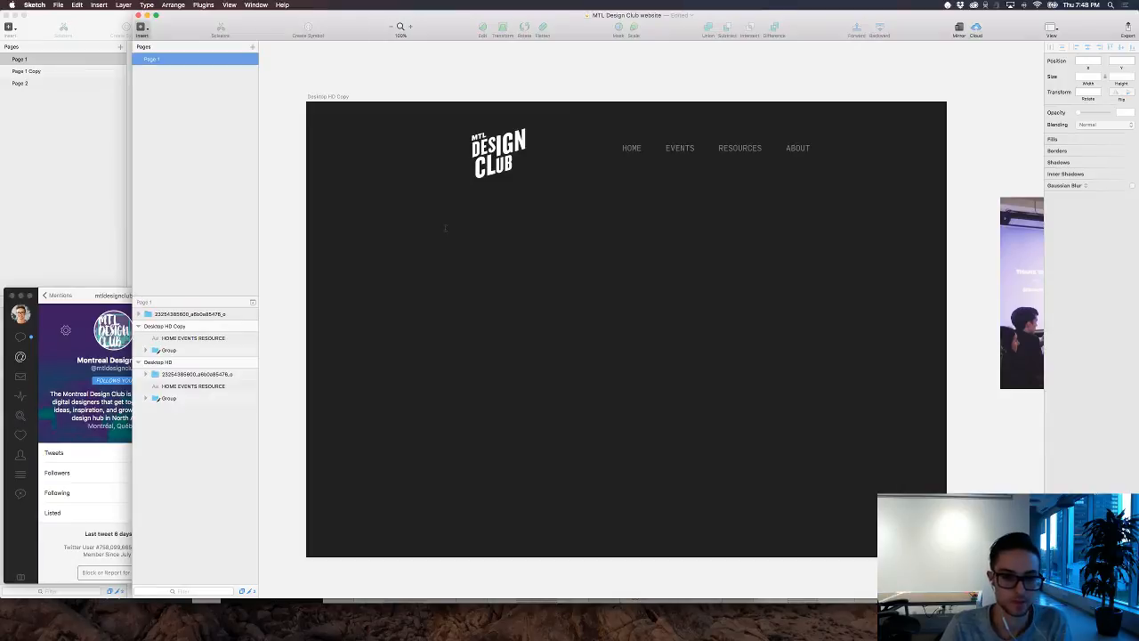
pyautogui.click(445, 227)
pyautogui.write('The M')
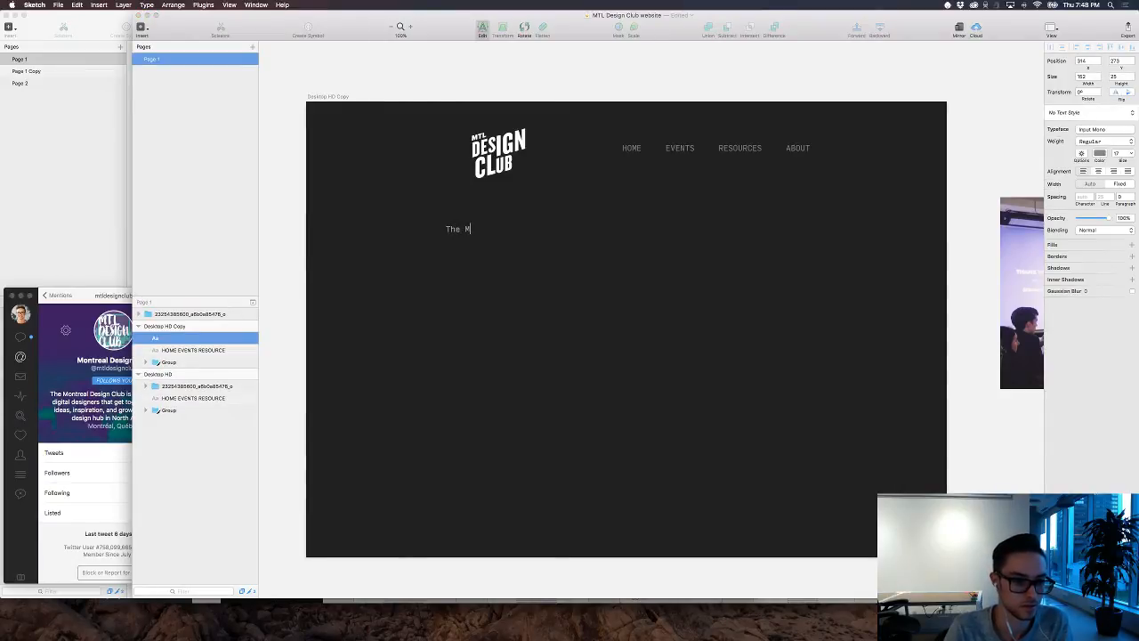
pyautogui.write('ontreal De')
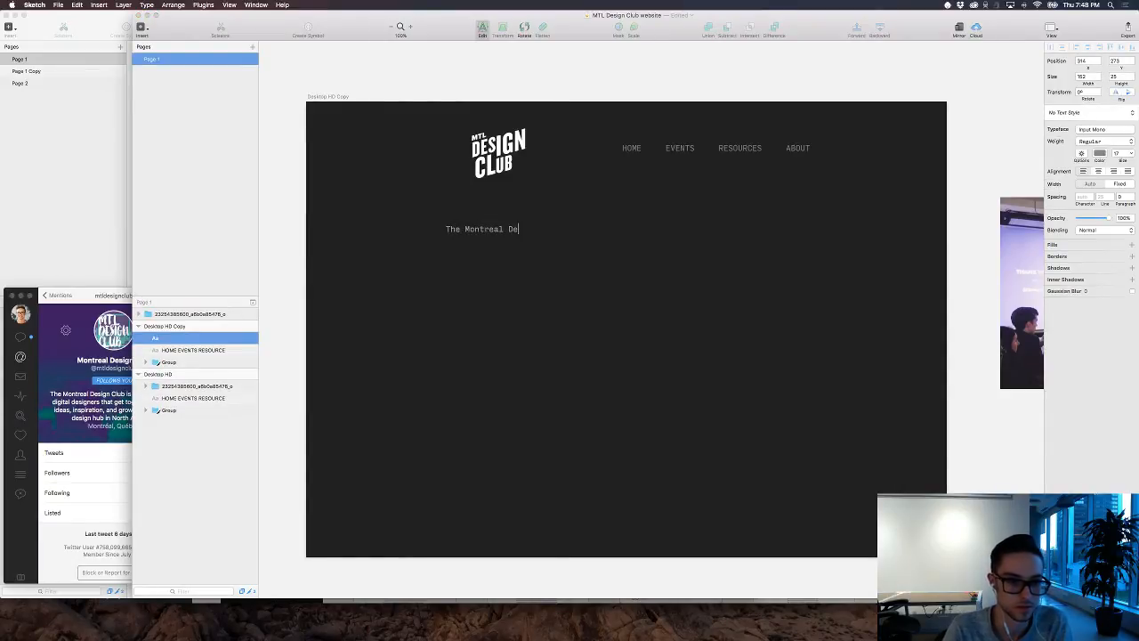
pyautogui.write('sign Club')
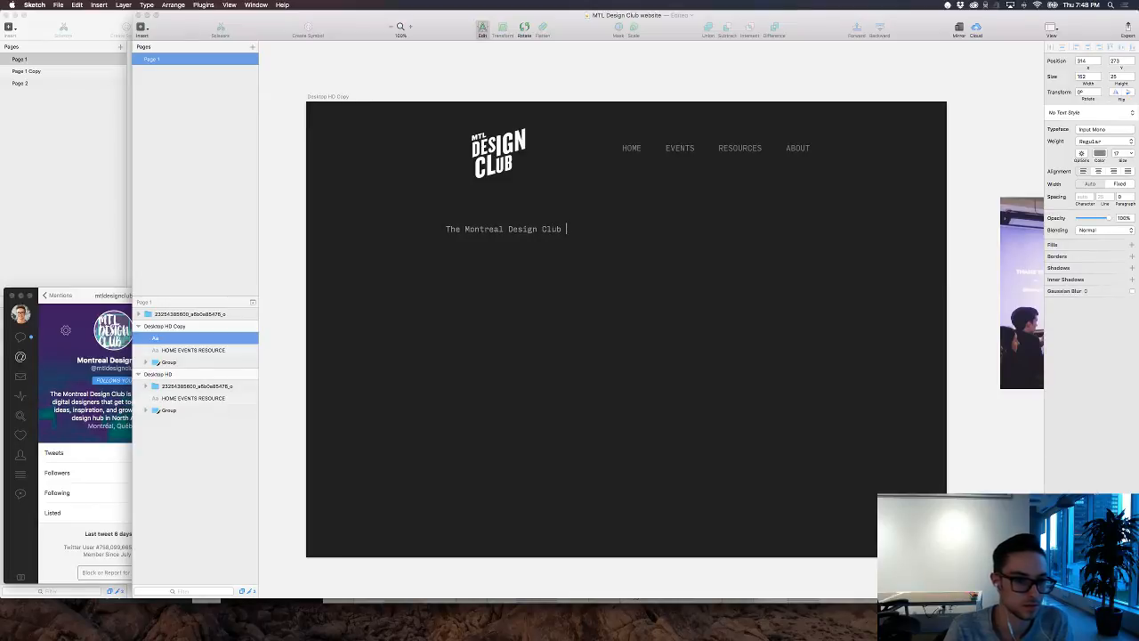
# Step: Move the website document's window clear of the Twitter bio and extend the intro text with "is a community of"
pyautogui.moveTo(133, 12)
pyautogui.mouseDown()
pyautogui.moveTo(227, 9)
pyautogui.moveTo(213, 13)
pyautogui.mouseUp()
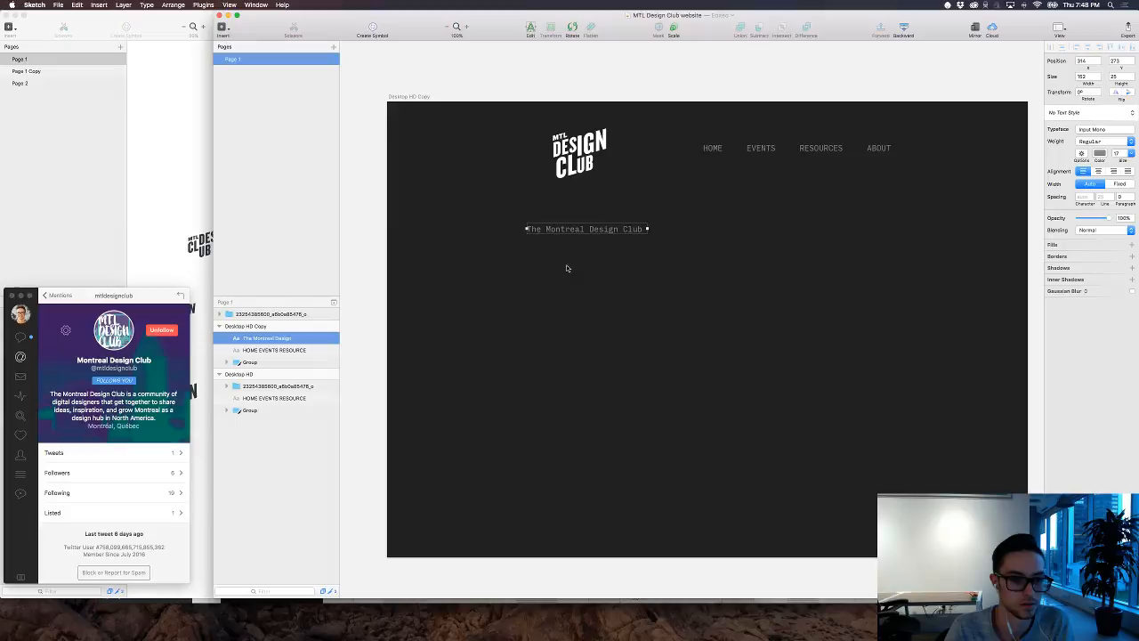
pyautogui.doubleClick(647, 229)
pyautogui.write('i')
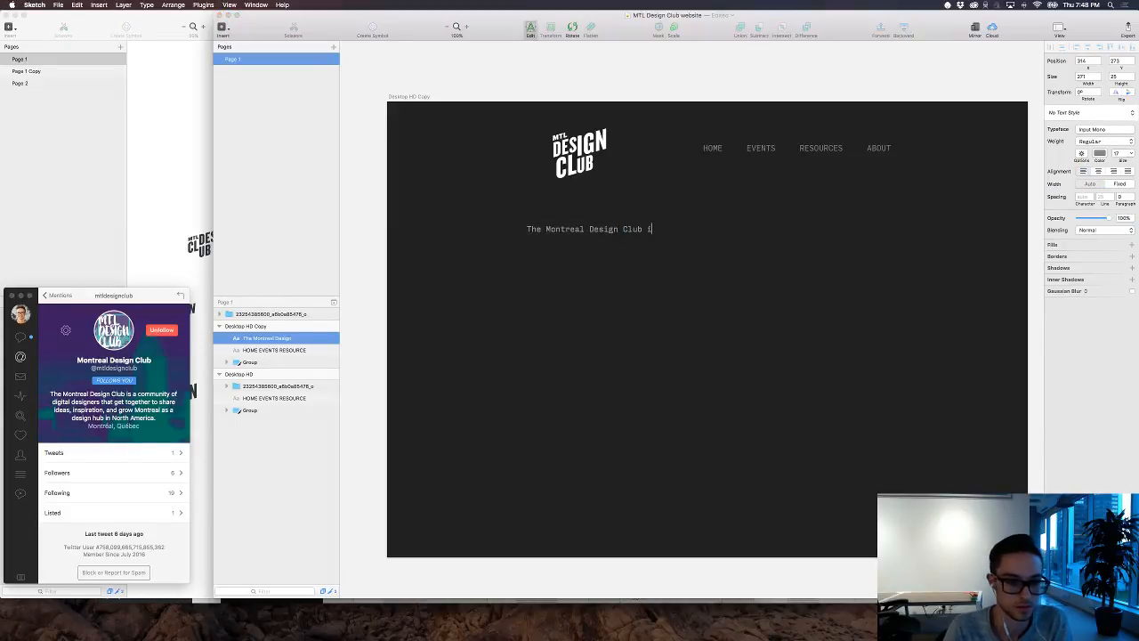
pyautogui.write('s a communi')
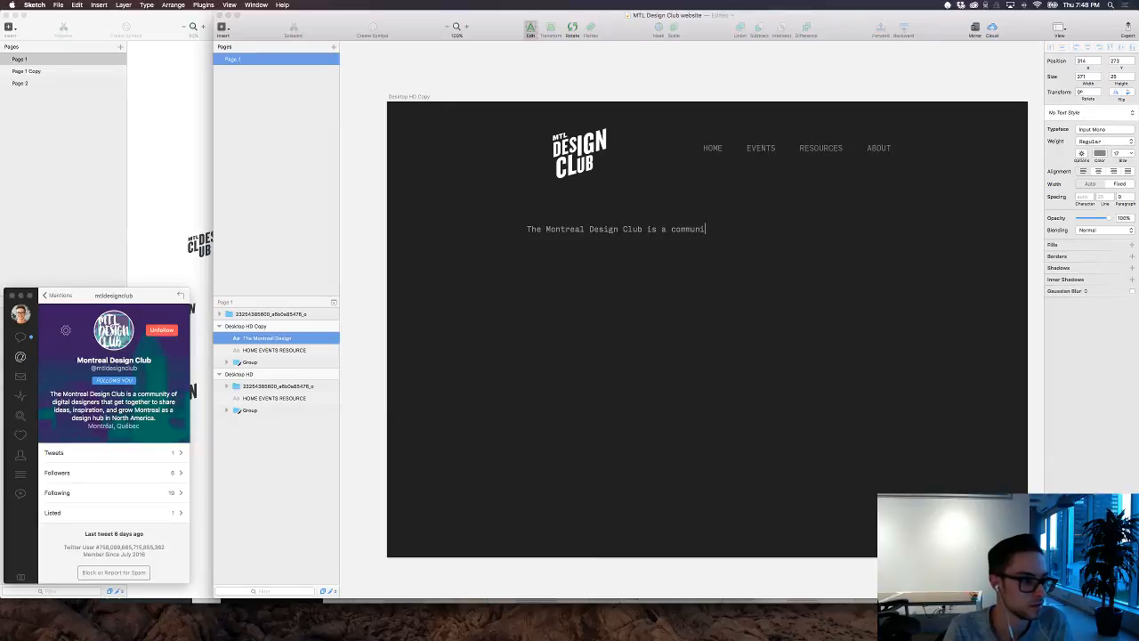
pyautogui.press('super+Tab')
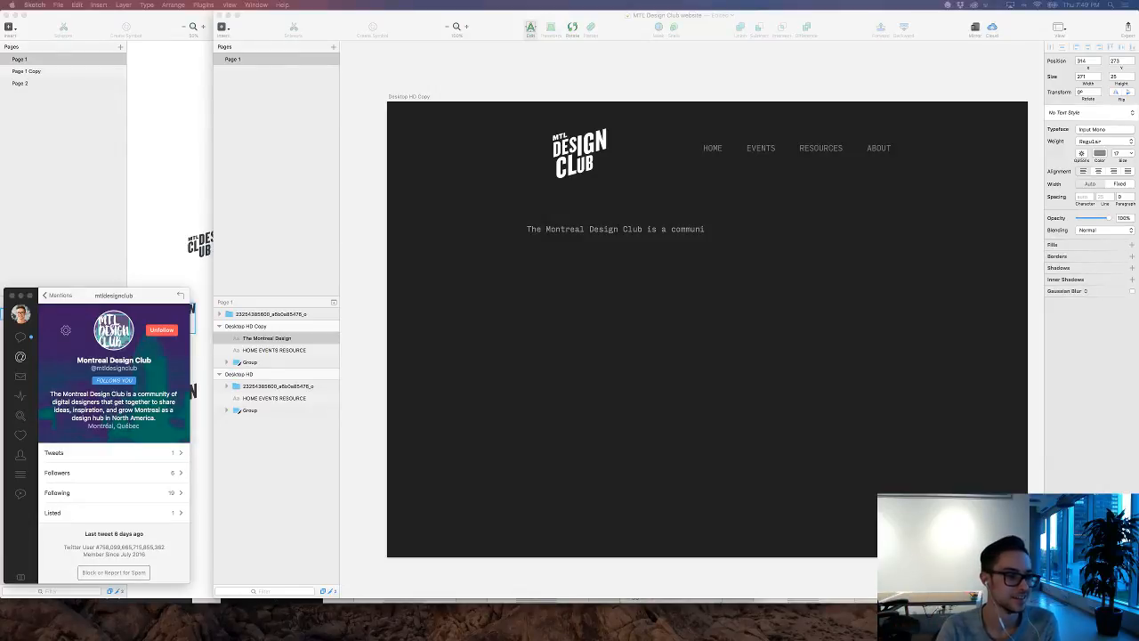
pyautogui.click(704, 229)
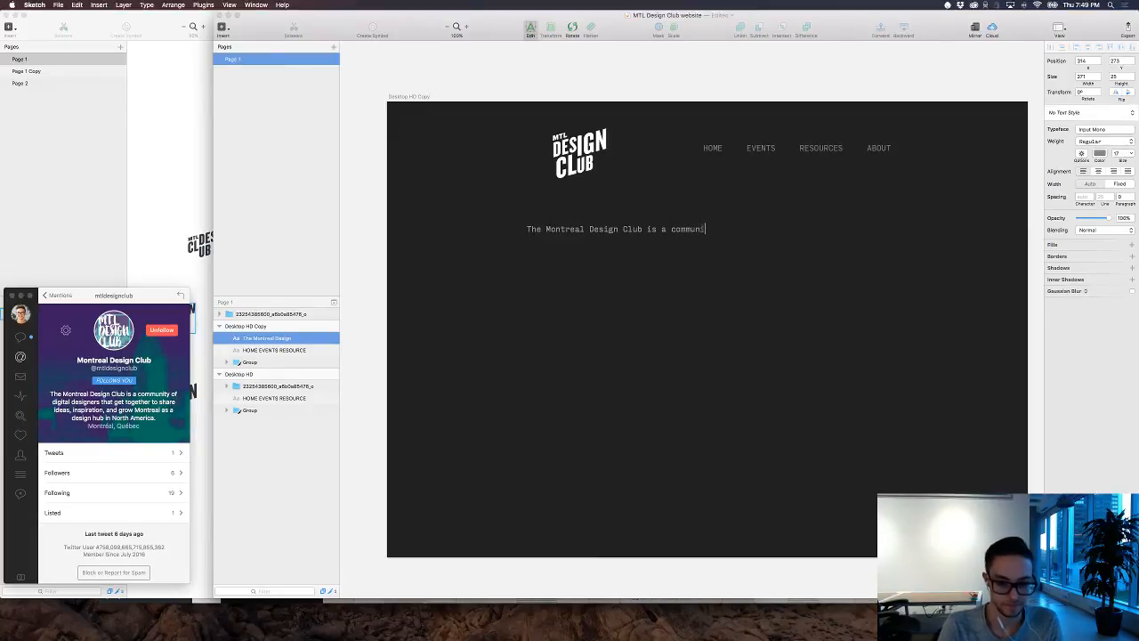
pyautogui.write('ty f')
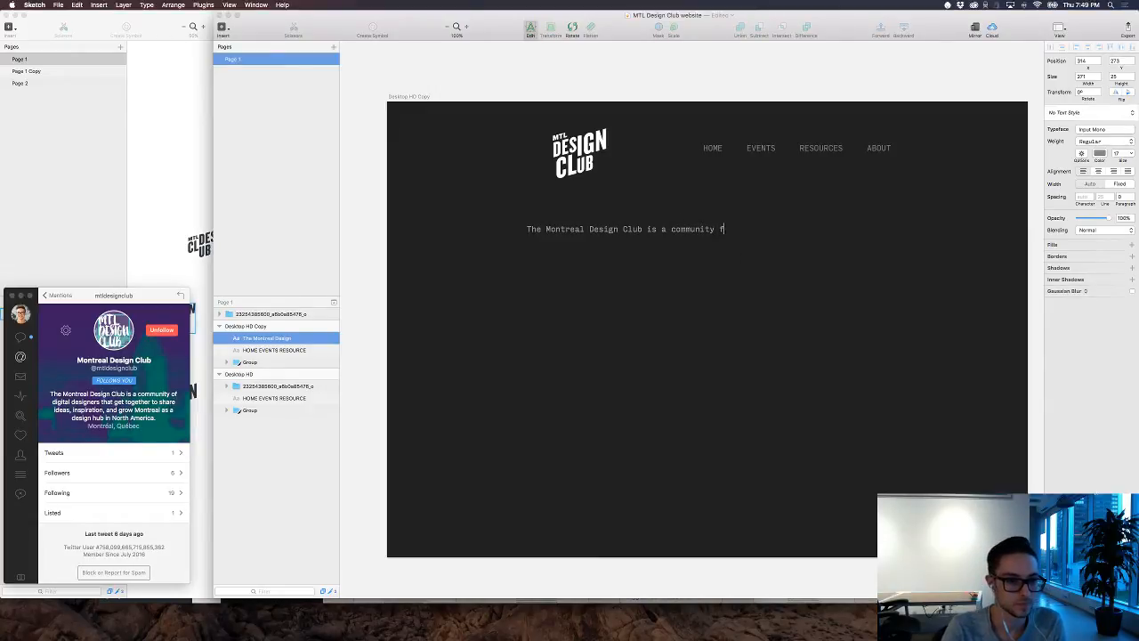
pyautogui.press('BackSpace')
pyautogui.write('of ')
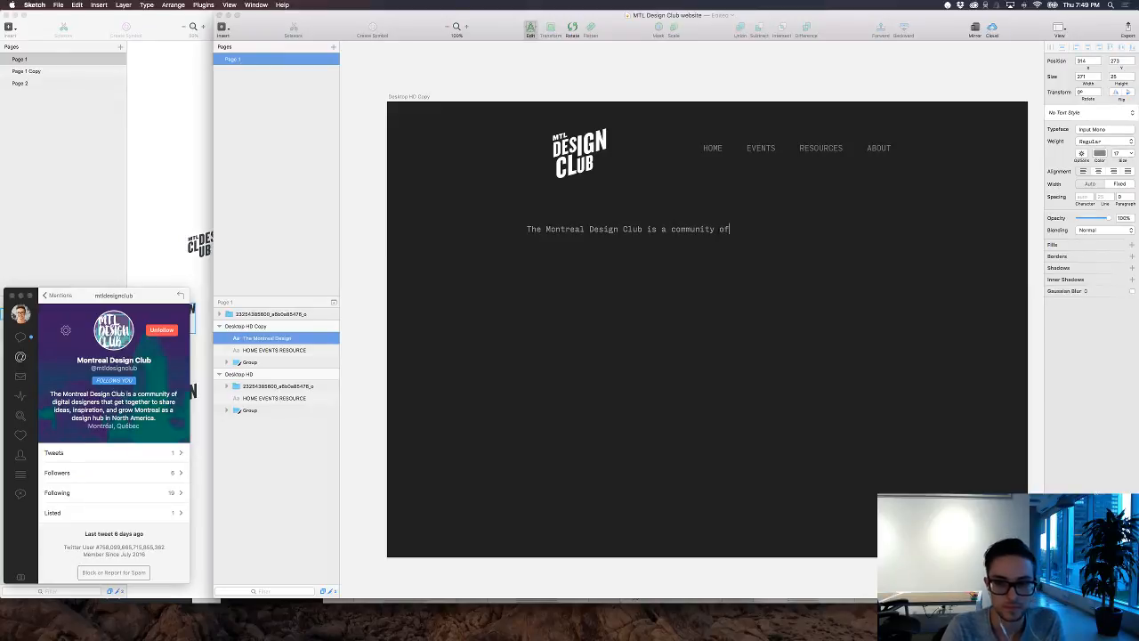
pyautogui.write('desg')
# Step: Continue the intro sentence on the dark artboard with "designers that get together to share ideas"
pyautogui.press('BackSpace')
pyautogui.press('BackSpace')
pyautogui.press('BackSpace')
pyautogui.press('BackSpace')
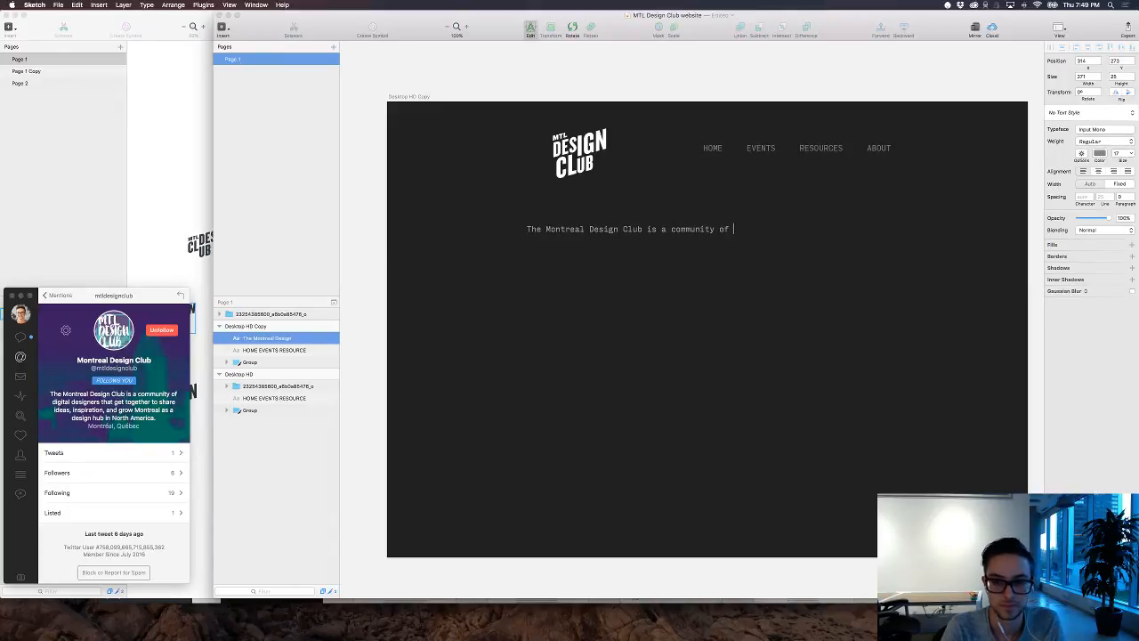
pyautogui.write('designers')
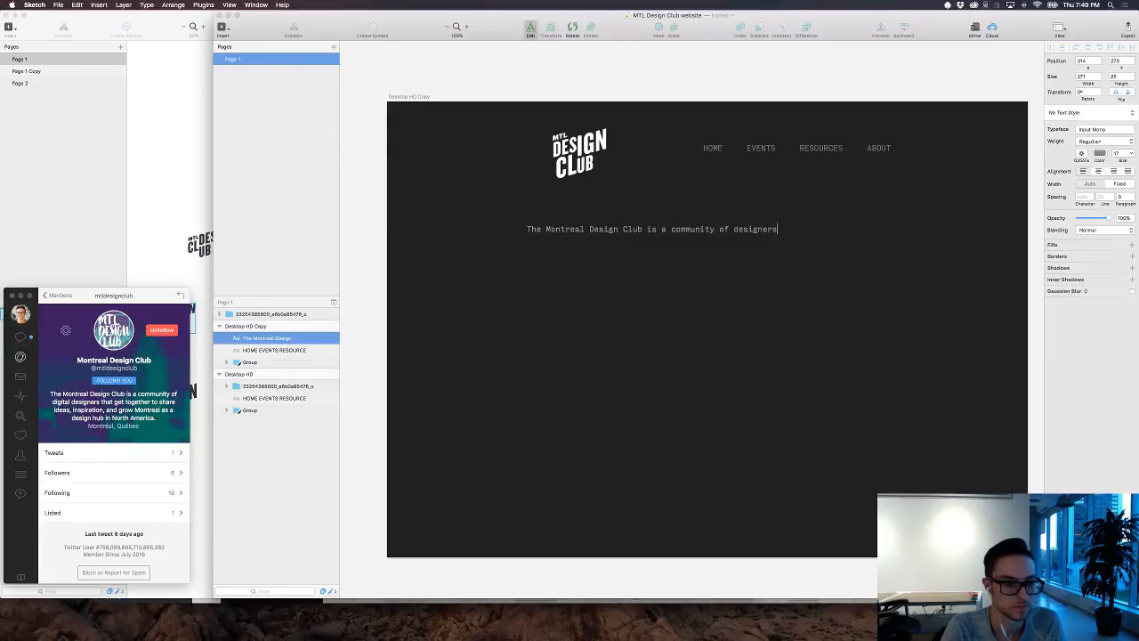
pyautogui.write(' that get')
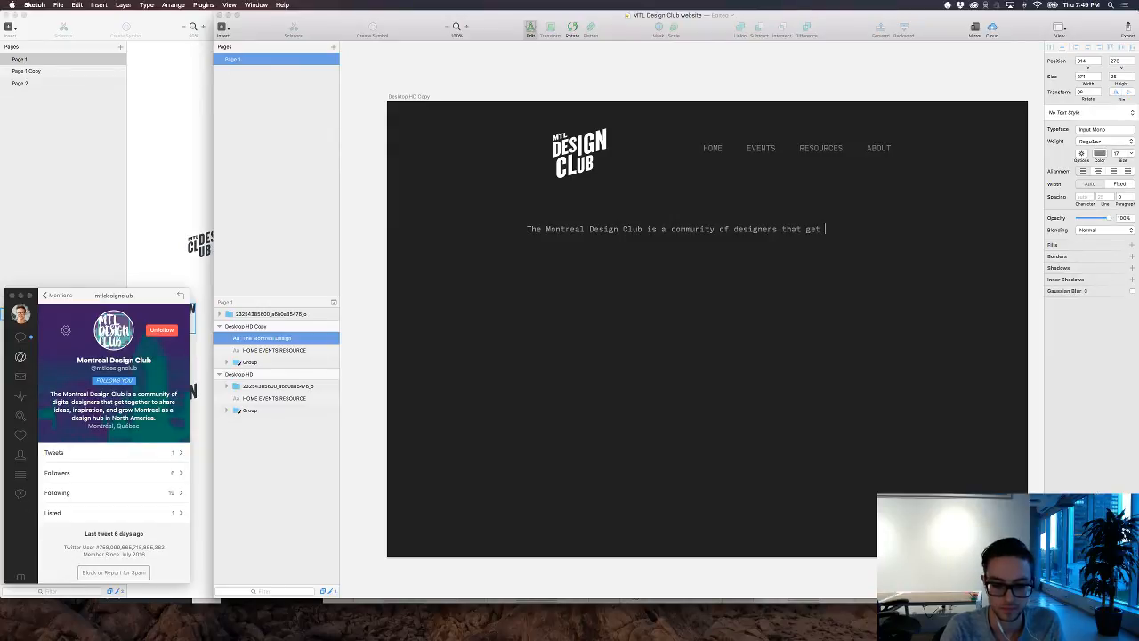
pyautogui.write(' together to sh')
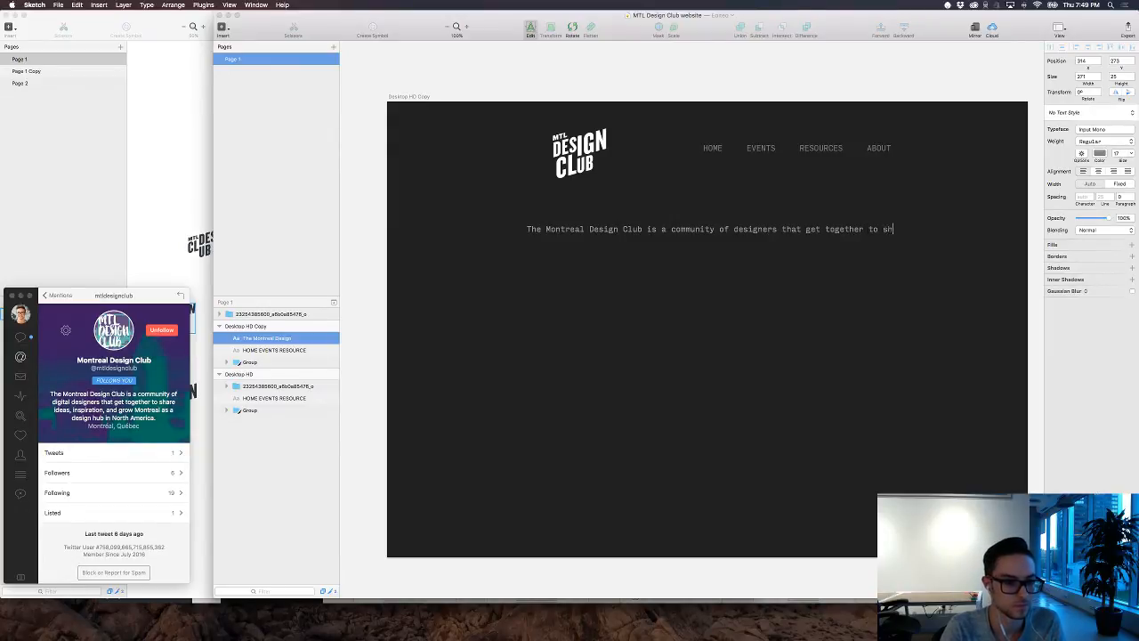
pyautogui.write('are ideas')
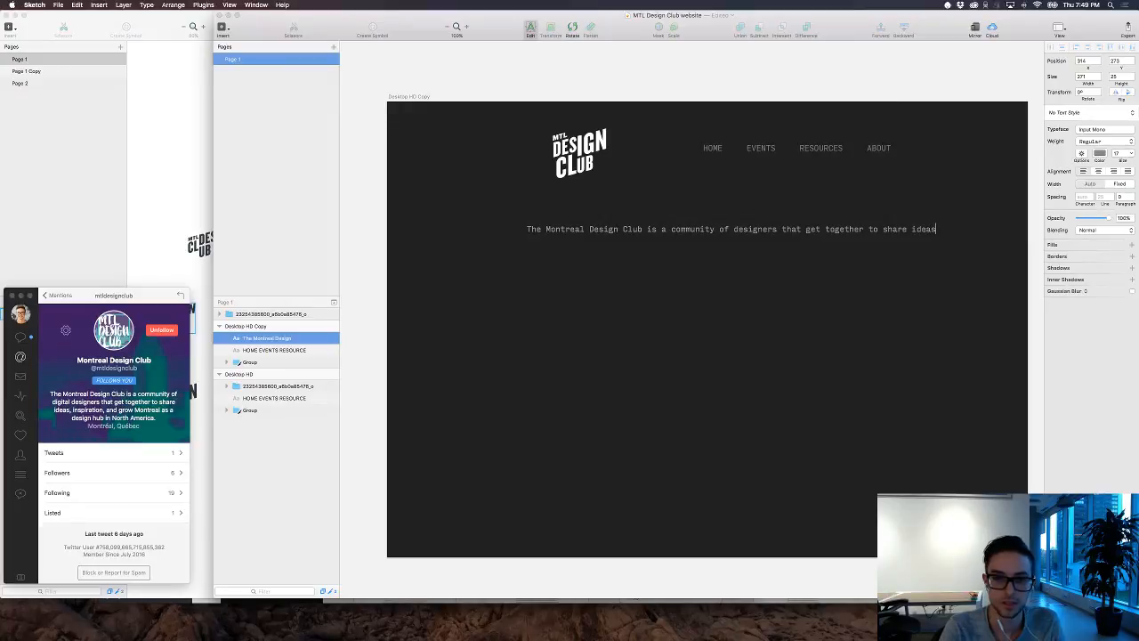
pyautogui.write(', inspirations')
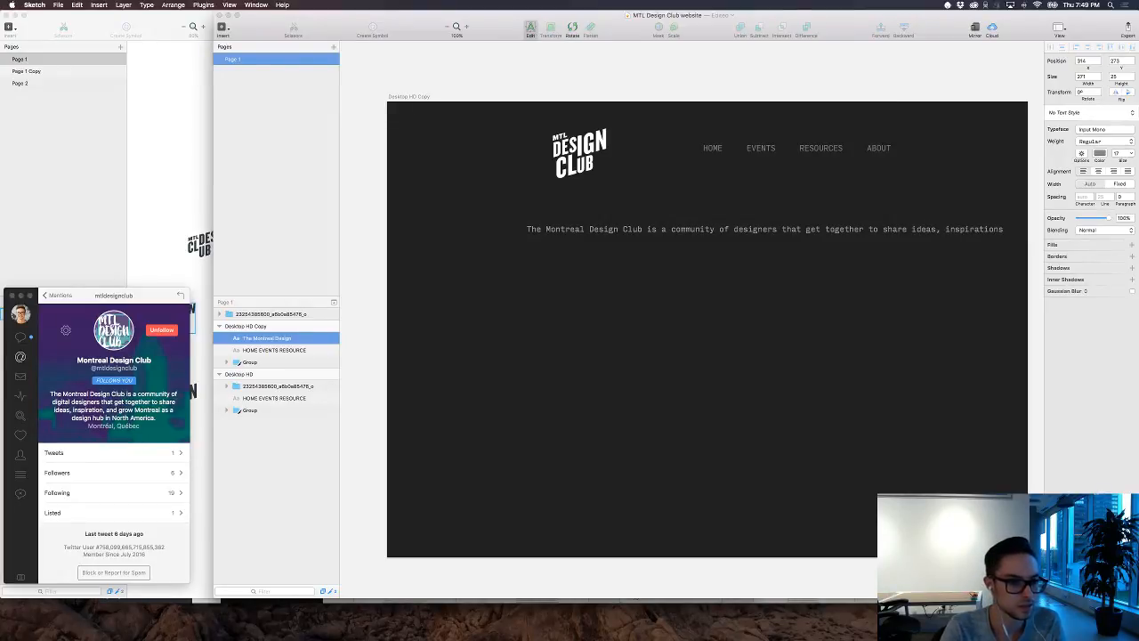
pyautogui.write(' a')
# Step: Finish the intro sentence with ", inspiration and grouw Montreal as a design hub." and leave text editing
pyautogui.press('BackSpace')
pyautogui.press('BackSpace')
pyautogui.press('BackSpace')
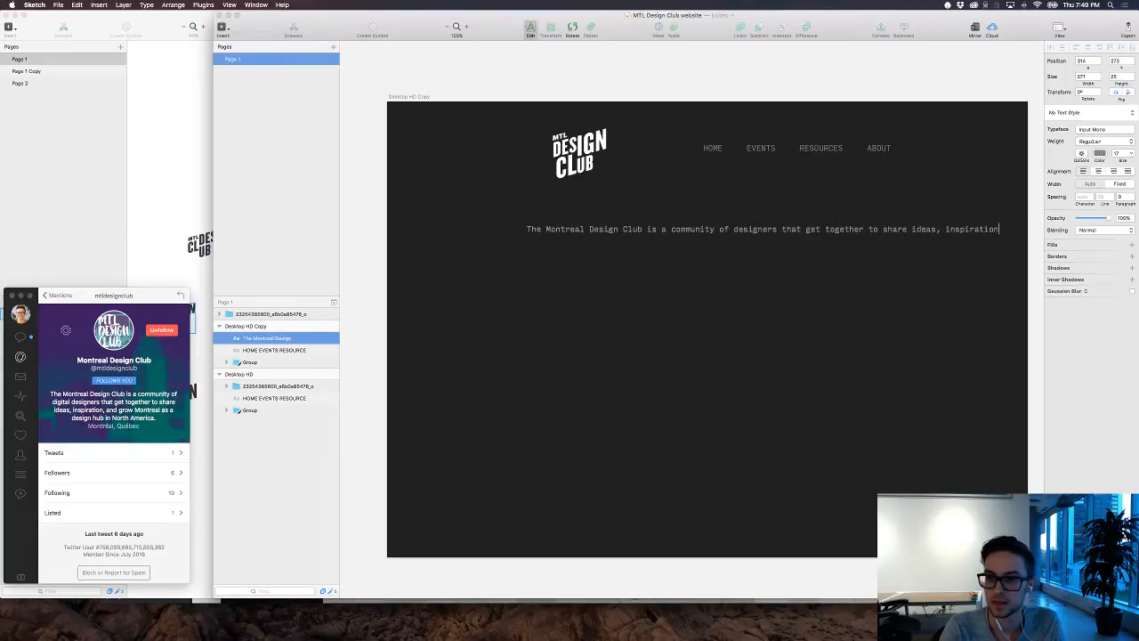
pyautogui.write('and grou')
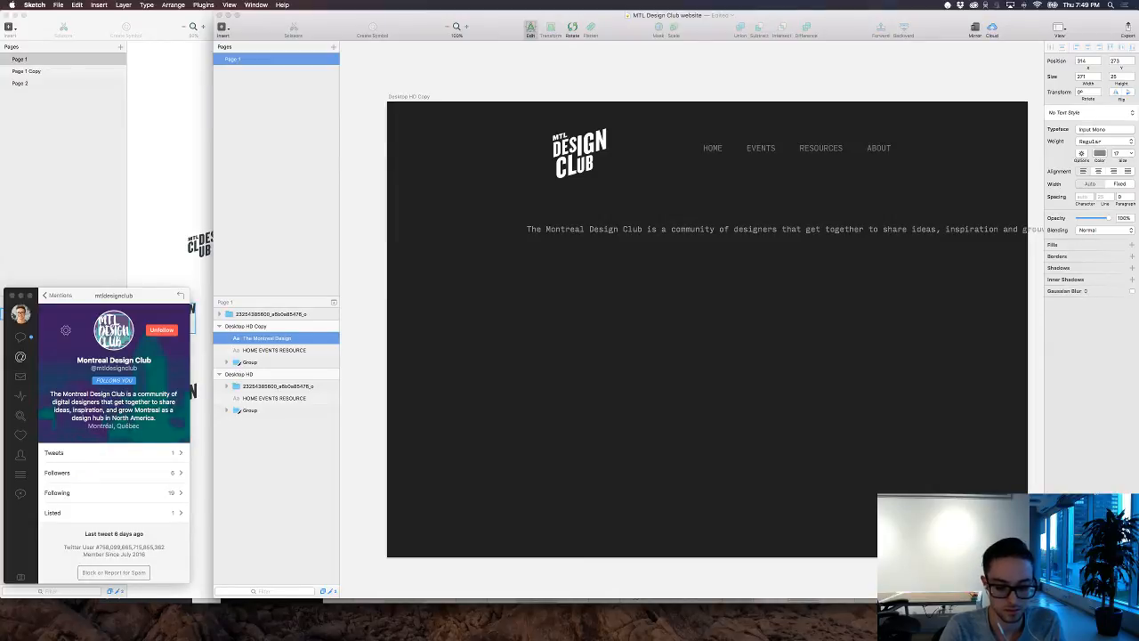
pyautogui.click(660, 406)
# Step: Resize the intro text into a three-line block about 611 px wide and place it below the navigation links
pyautogui.moveTo(527, 228); pyautogui.dragTo(802, 237)
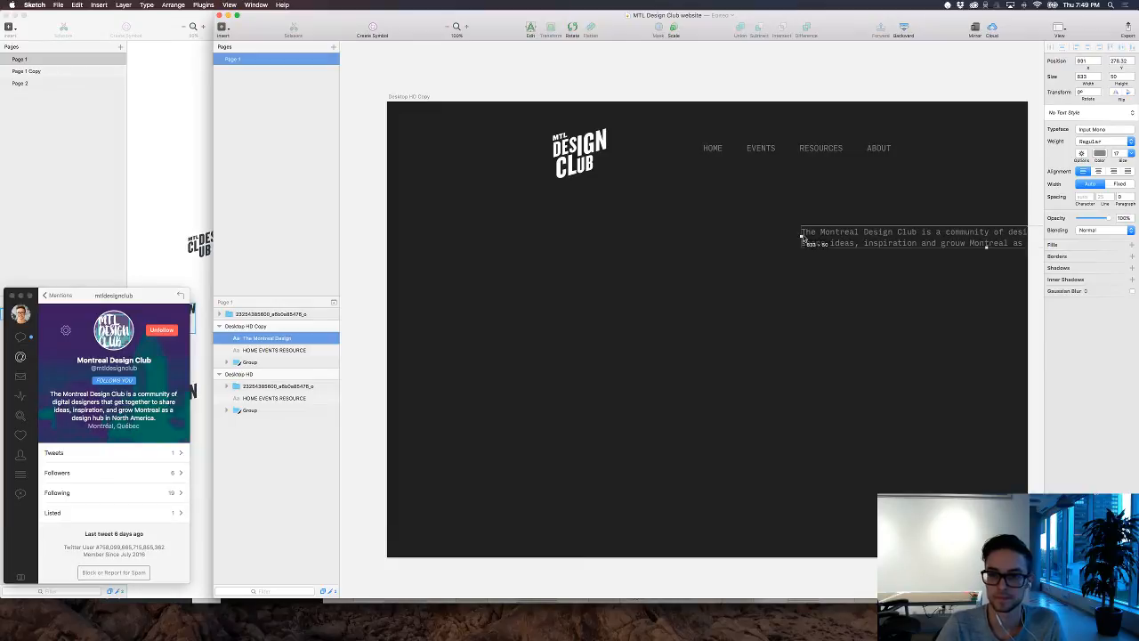
pyautogui.moveTo(900, 229); pyautogui.dragTo(646, 243)
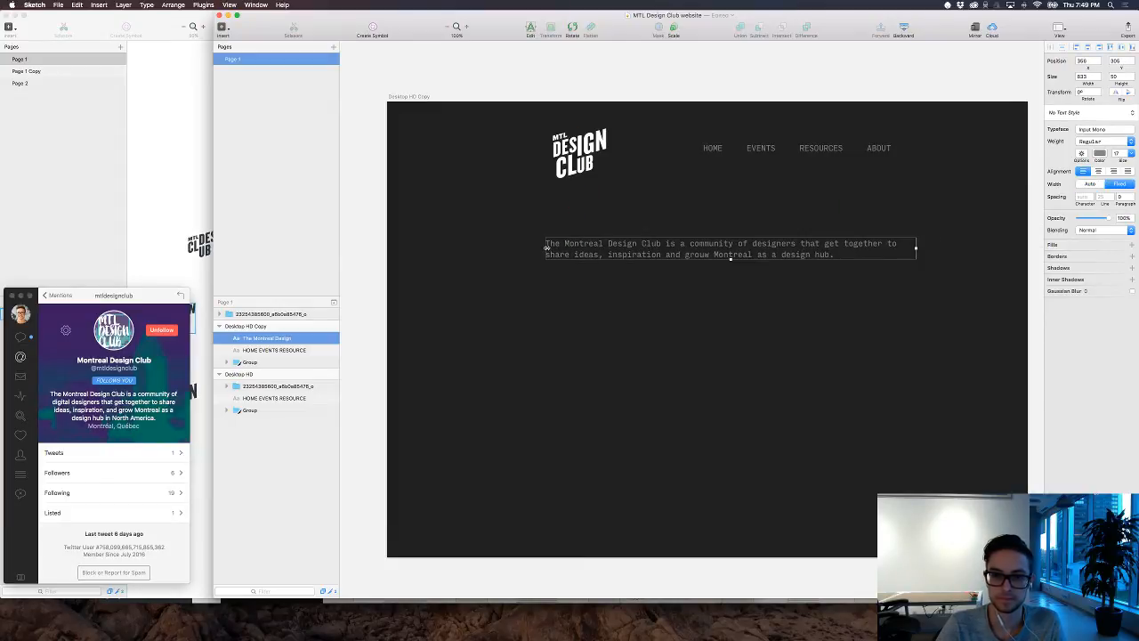
pyautogui.moveTo(544, 248); pyautogui.dragTo(645, 253)
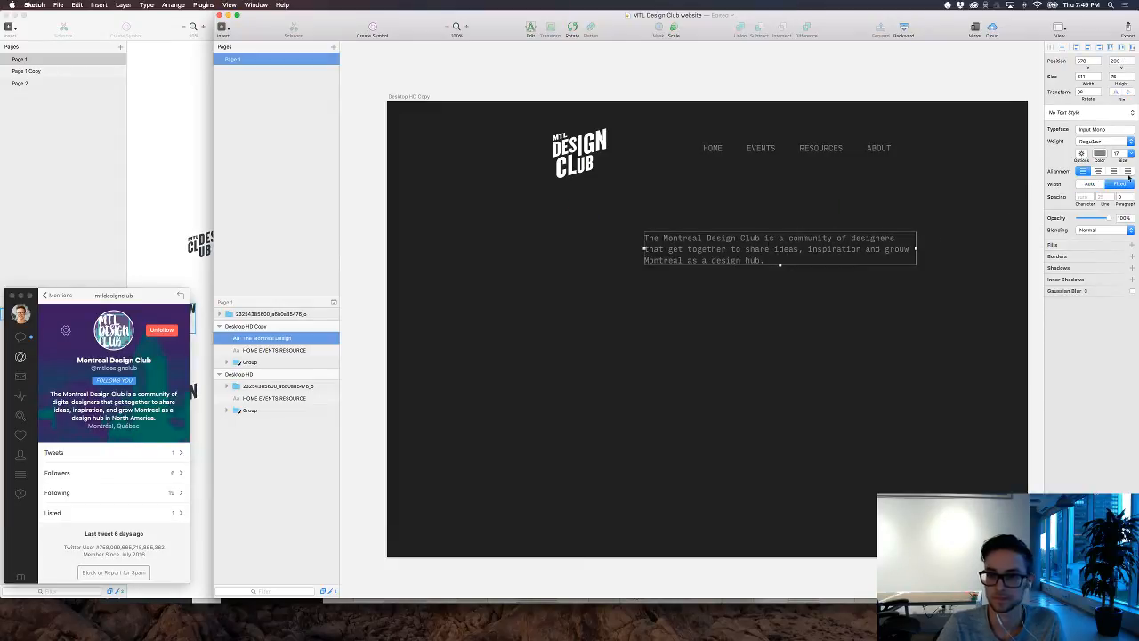
# Step: Change the intro text's color to white, FFFFFF, and deselect it
pyautogui.click(1100, 153)
pyautogui.moveTo(1043, 179); pyautogui.dragTo(987, 127)
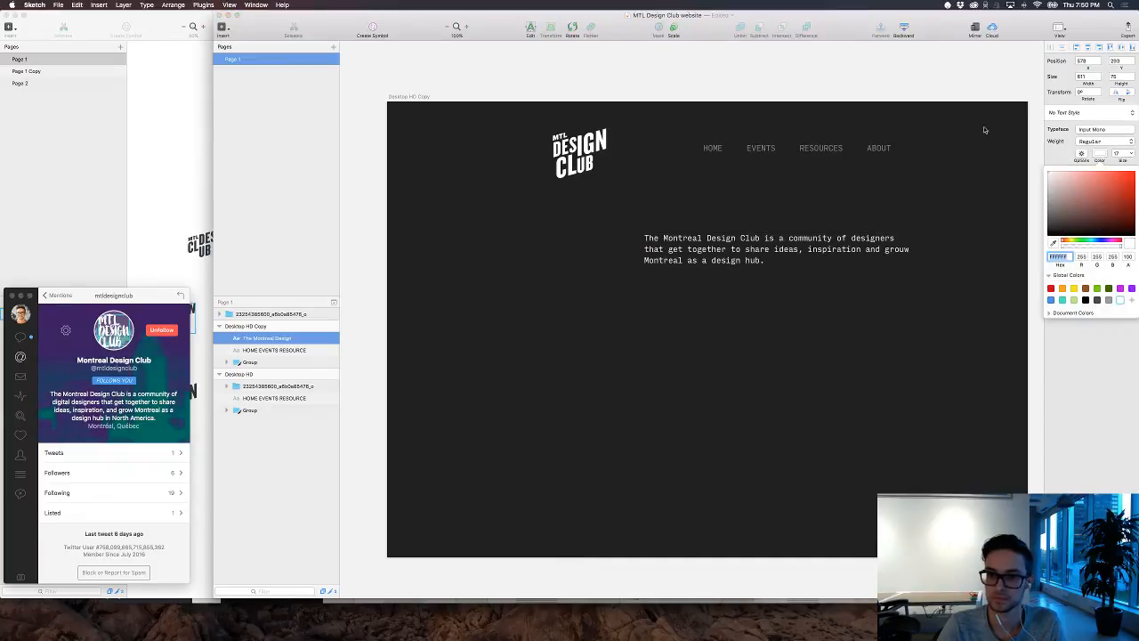
pyautogui.click(959, 200)
pyautogui.click(958, 200)
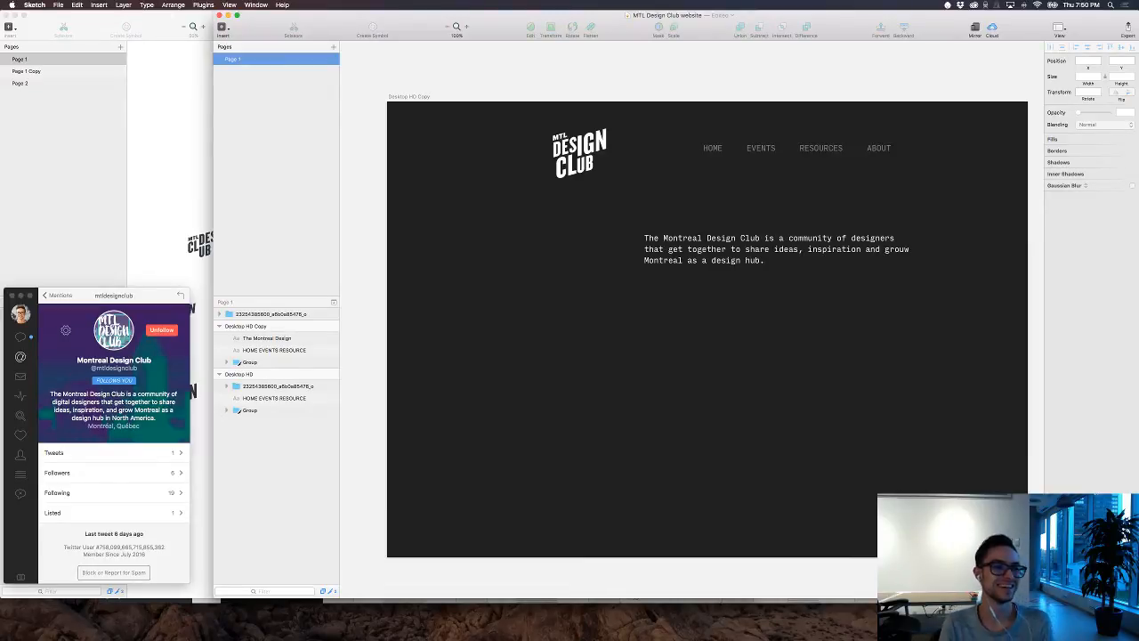
# Step: Move the white MTL Design Club logo further left on the dark artboard, away from the navigation links, and deselect it
pyautogui.scroll(-1, 720, 166)
pyautogui.hscroll(3, 618, 170)
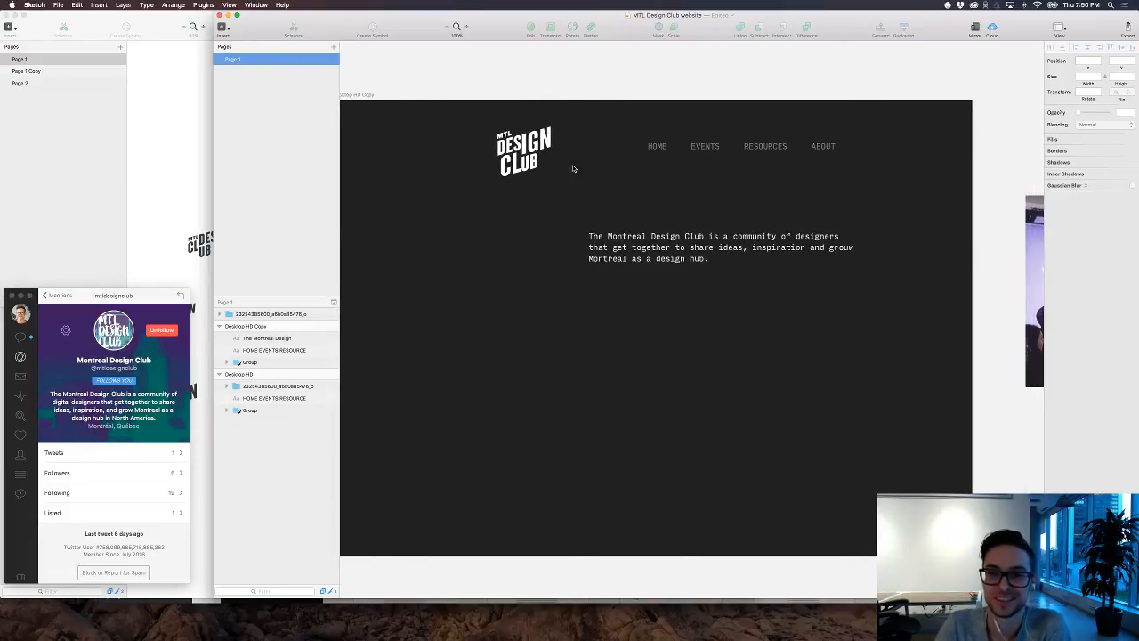
pyautogui.click(530, 152)
pyautogui.moveTo(529, 151); pyautogui.dragTo(470, 145)
pyautogui.hscroll(-1, 470, 145)
pyautogui.click(582, 194)
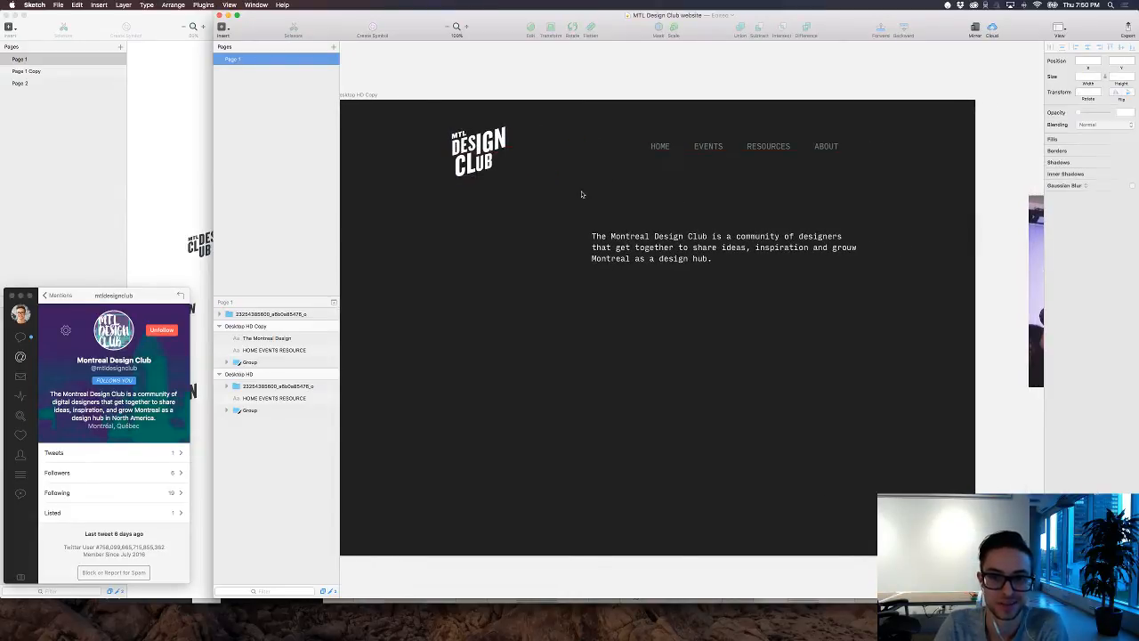
pyautogui.moveTo(560, 638)
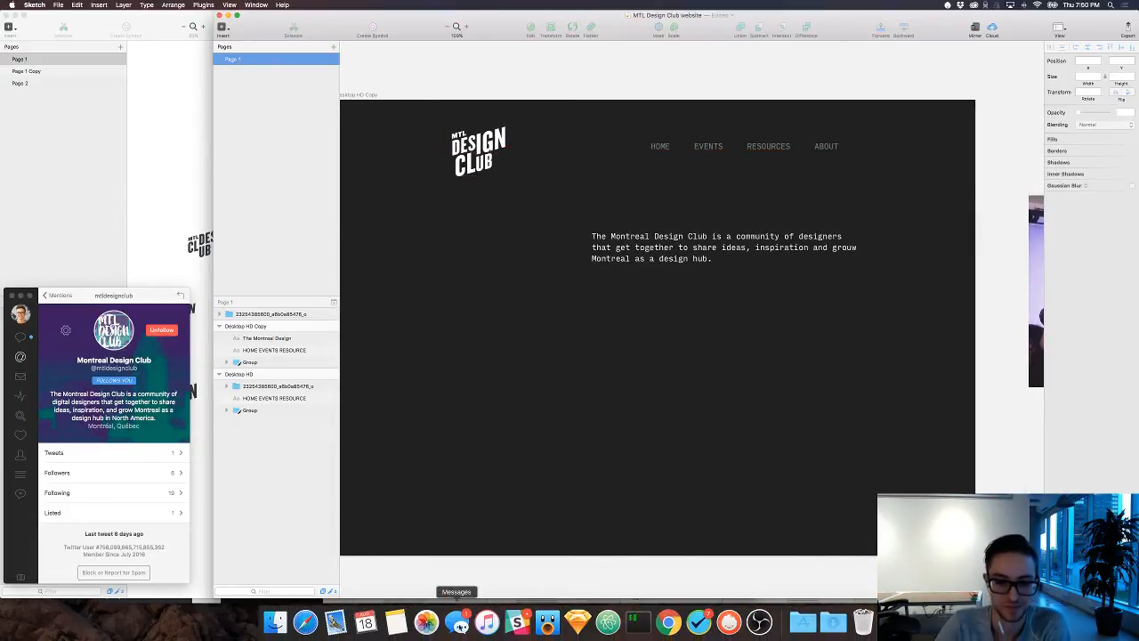
pyautogui.click(457, 621)
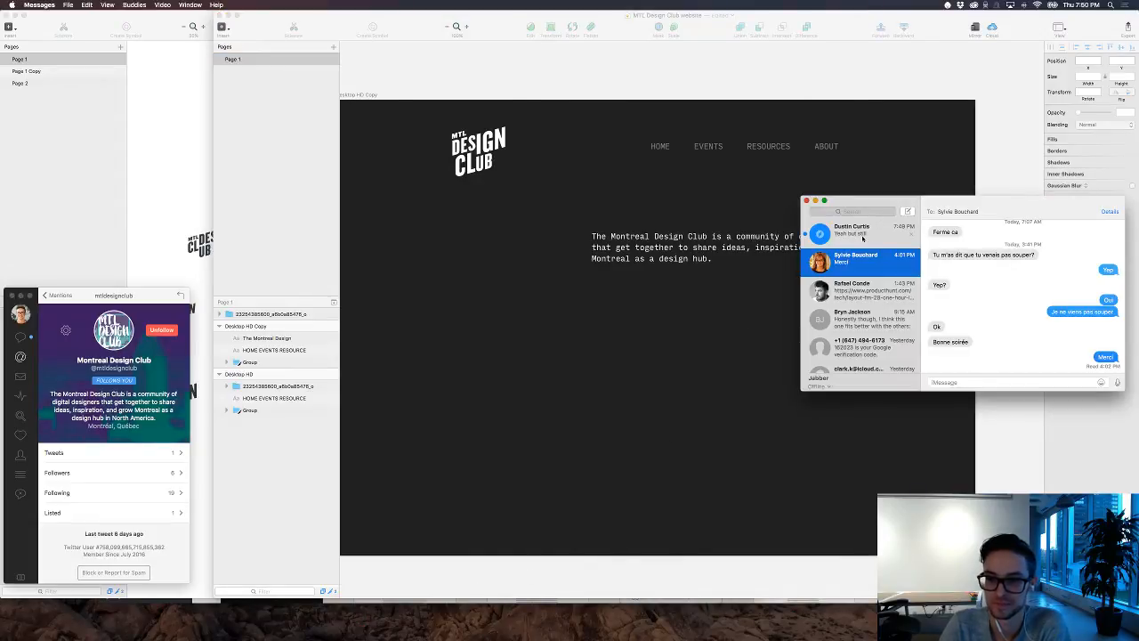
pyautogui.click(805, 202)
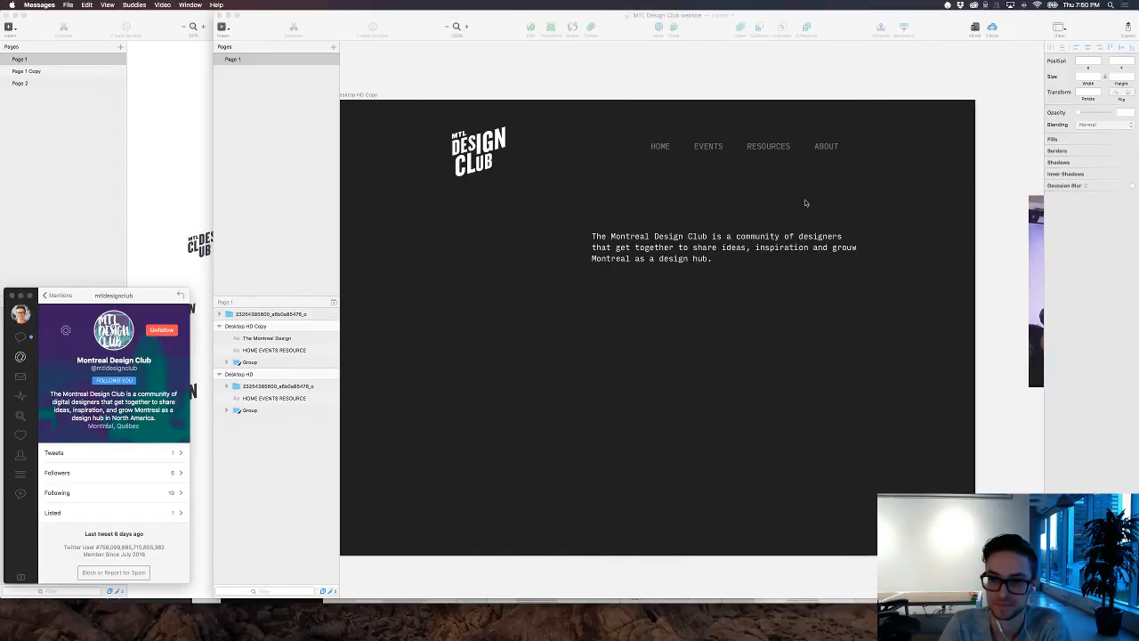
# Step: Switch away from Messages and put away the Twitter profile window covering the Sketch documents
pyautogui.moveTo(608, 627)
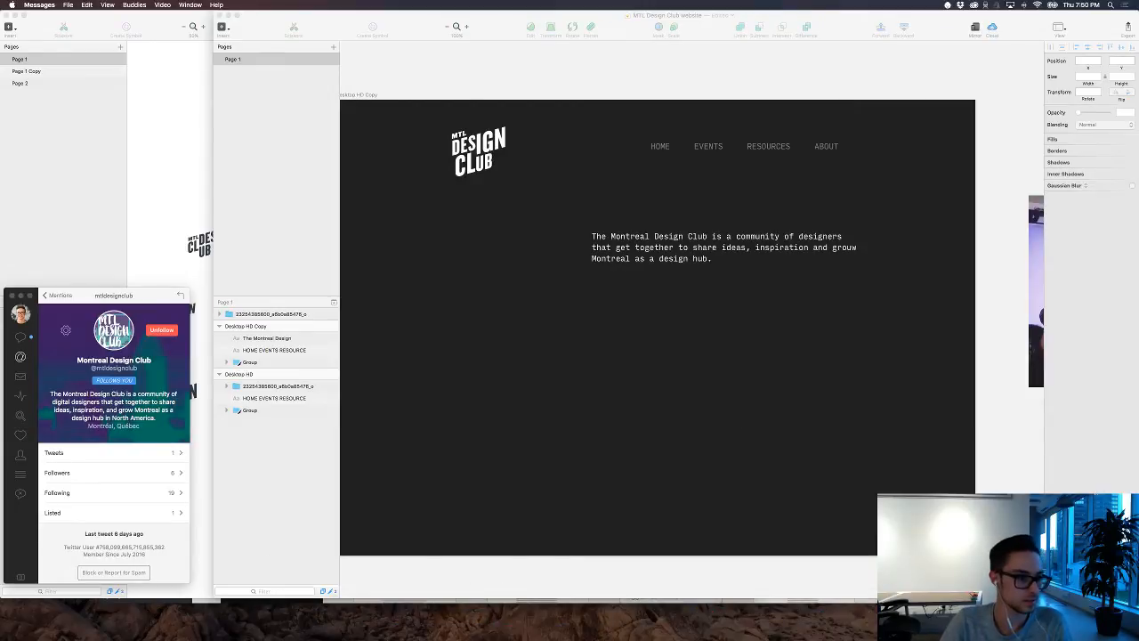
pyautogui.press('super+Tab')
pyautogui.press('super+Tab')
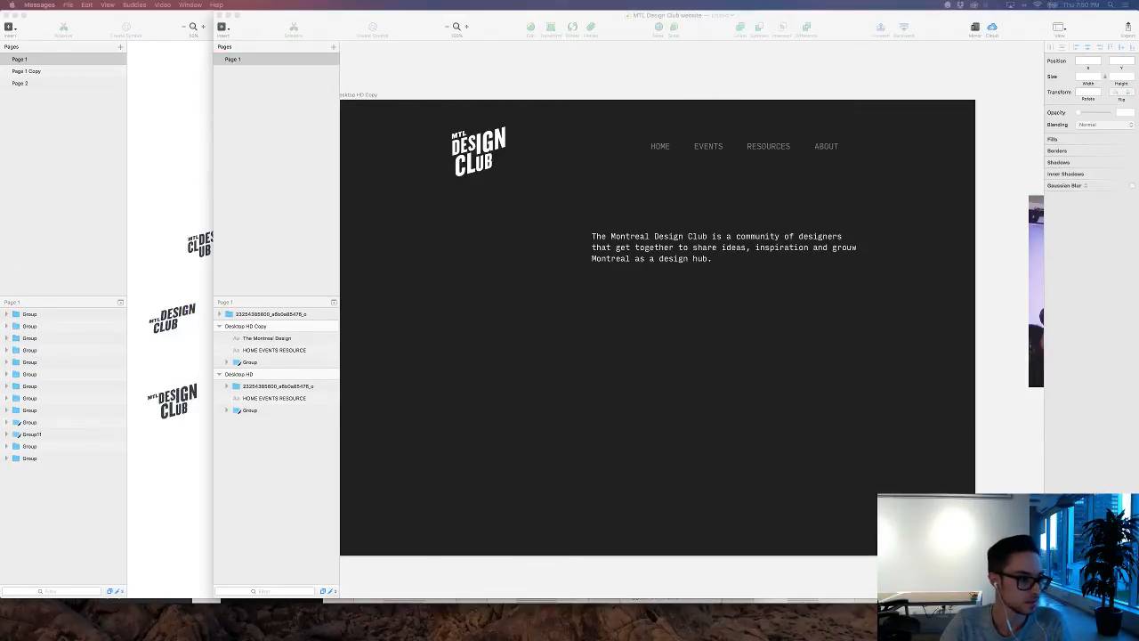
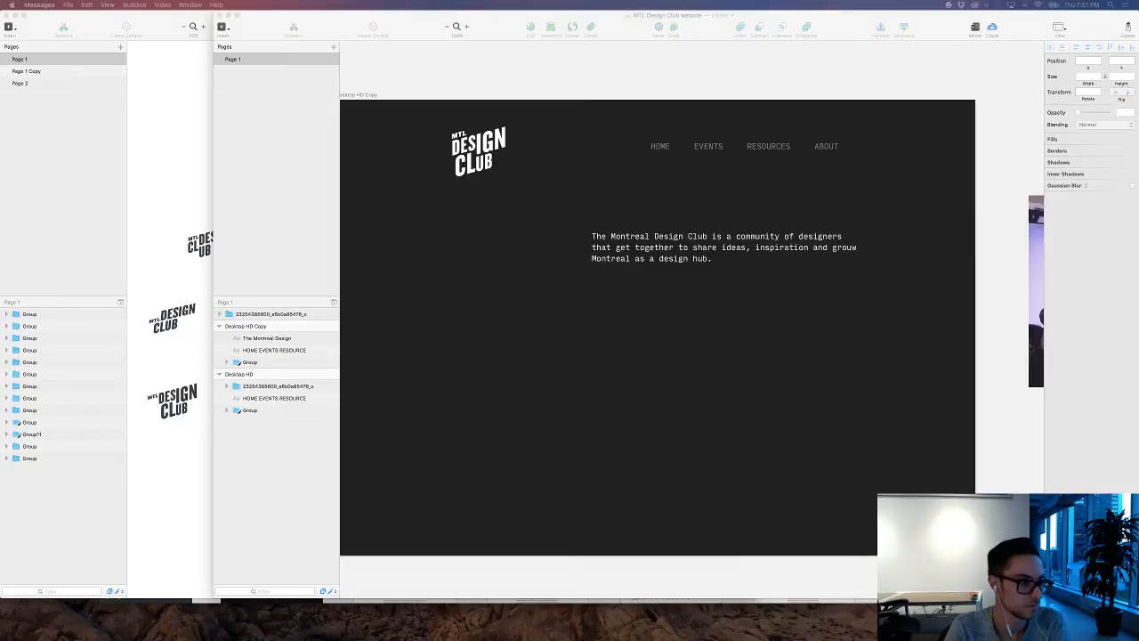
# Step: Increase the intro text's font size to 26
pyautogui.click(725, 259)
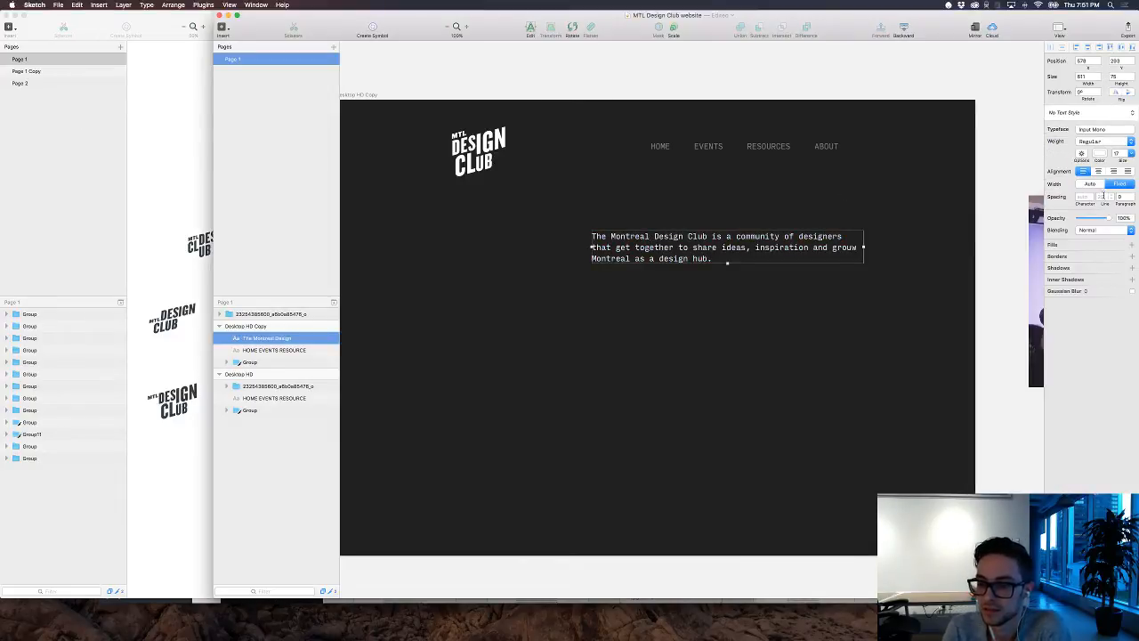
pyautogui.moveTo(1122, 160); pyautogui.dragTo(1127, 160)
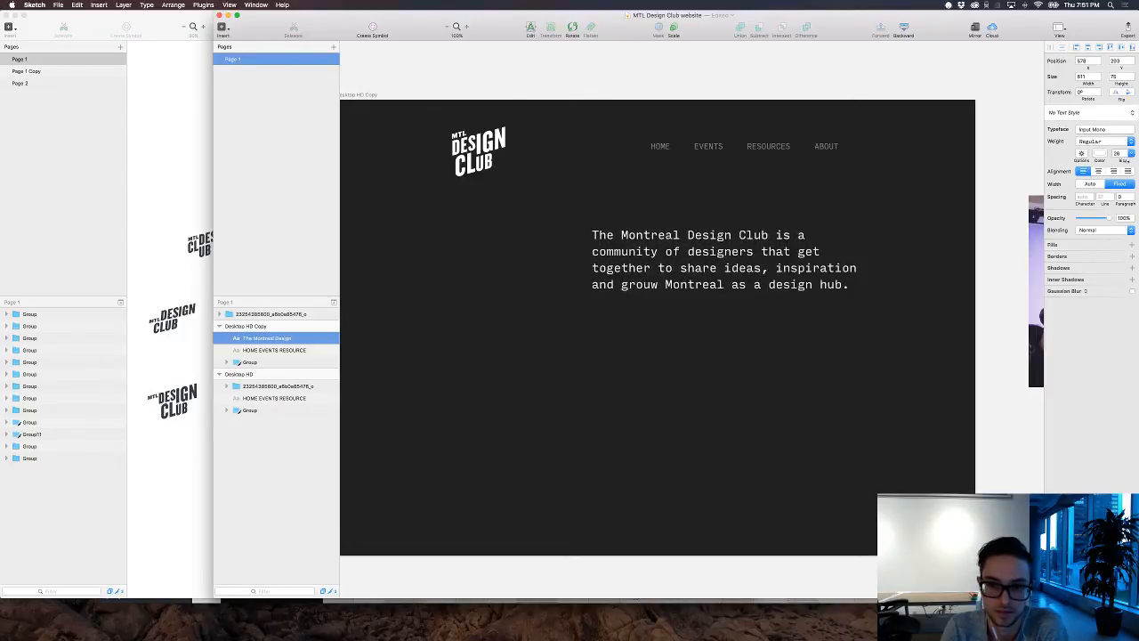
# Step: Widen the dark artboard to about 1560 px and move the event photo beside it up above the artboard's top edge
pyautogui.click(974, 325)
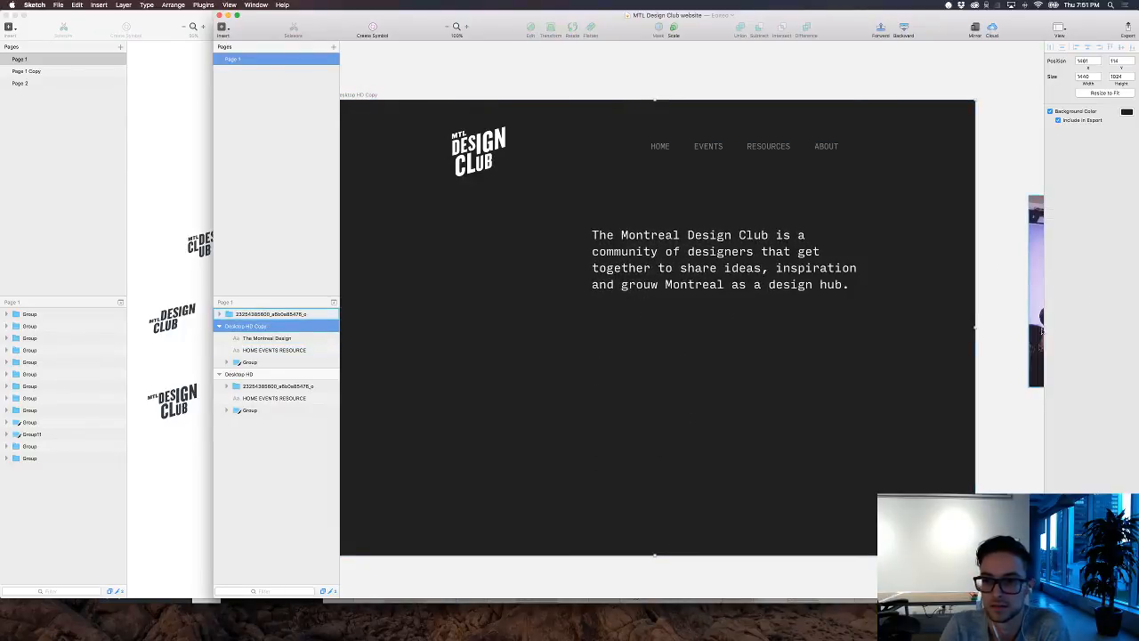
pyautogui.moveTo(974, 326); pyautogui.dragTo(1025, 334)
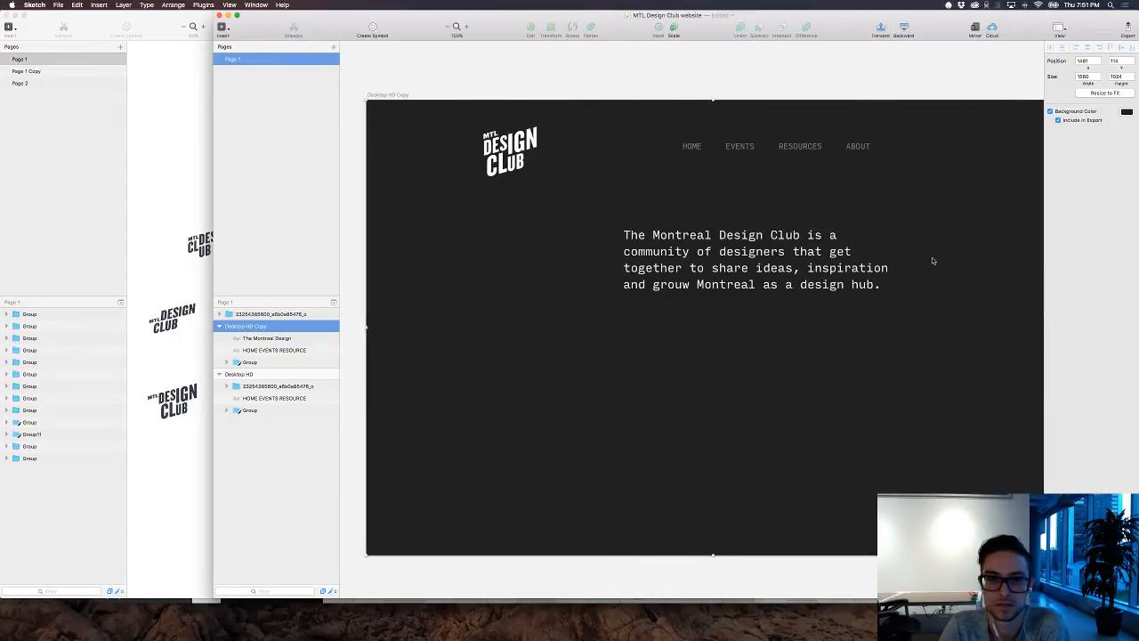
pyautogui.press('super+minus')
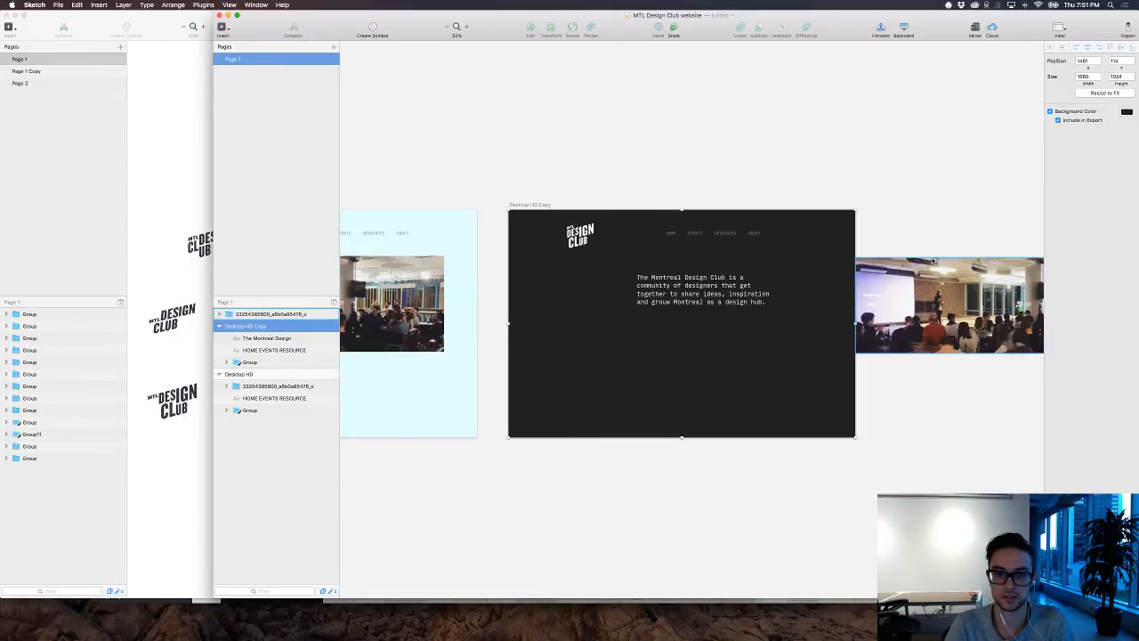
pyautogui.moveTo(961, 267); pyautogui.dragTo(965, 99)
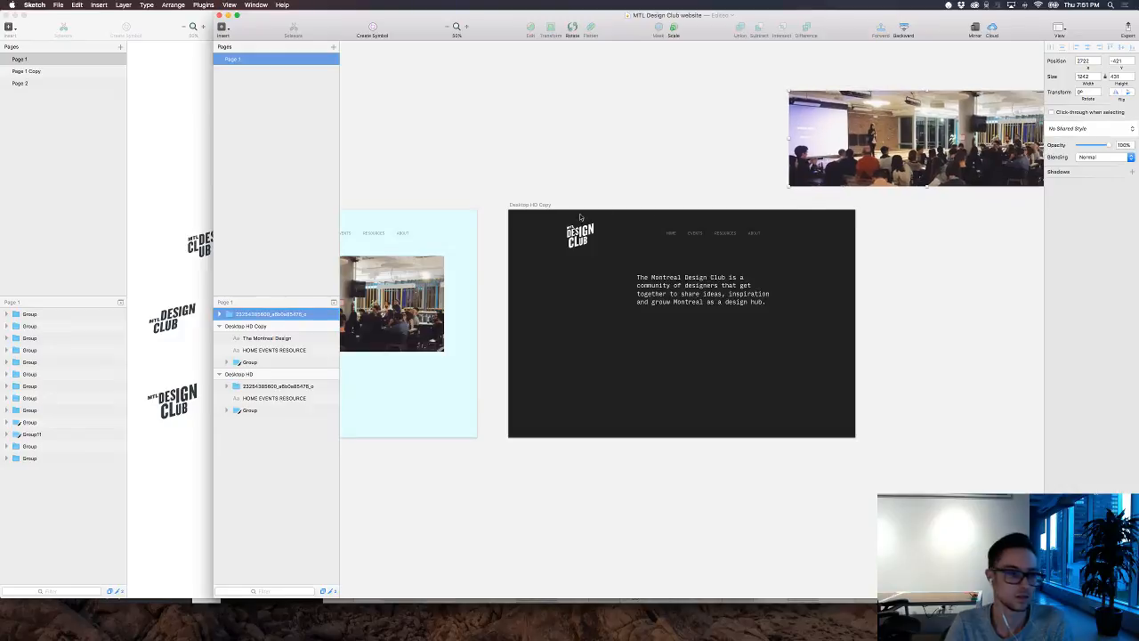
# Step: Widen the dark artboard symmetrically to about 1844 px and move it right, clear of the light artboard
pyautogui.click(712, 320)
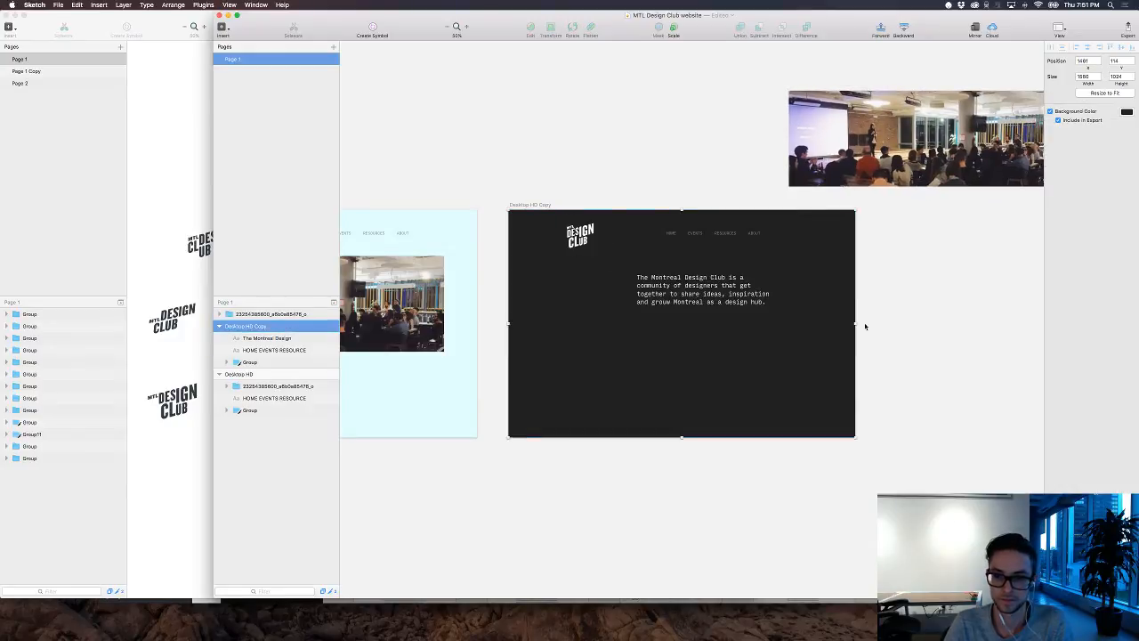
pyautogui.moveTo(856, 324); pyautogui.dragTo(887, 326)
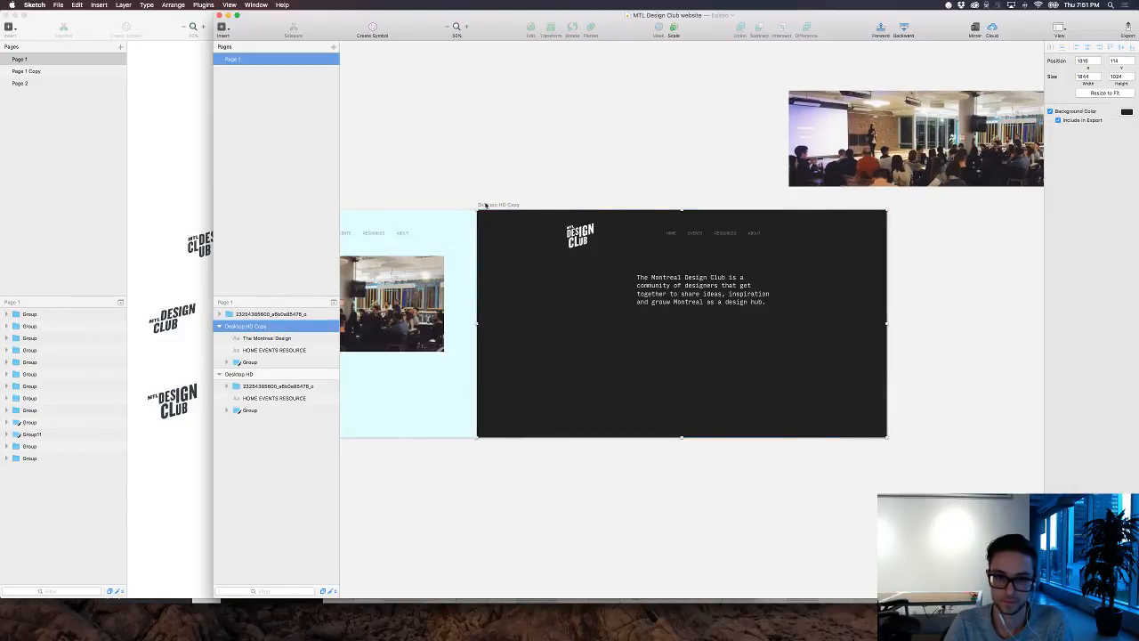
pyautogui.moveTo(486, 206); pyautogui.dragTo(545, 208)
pyautogui.press('super+plus')
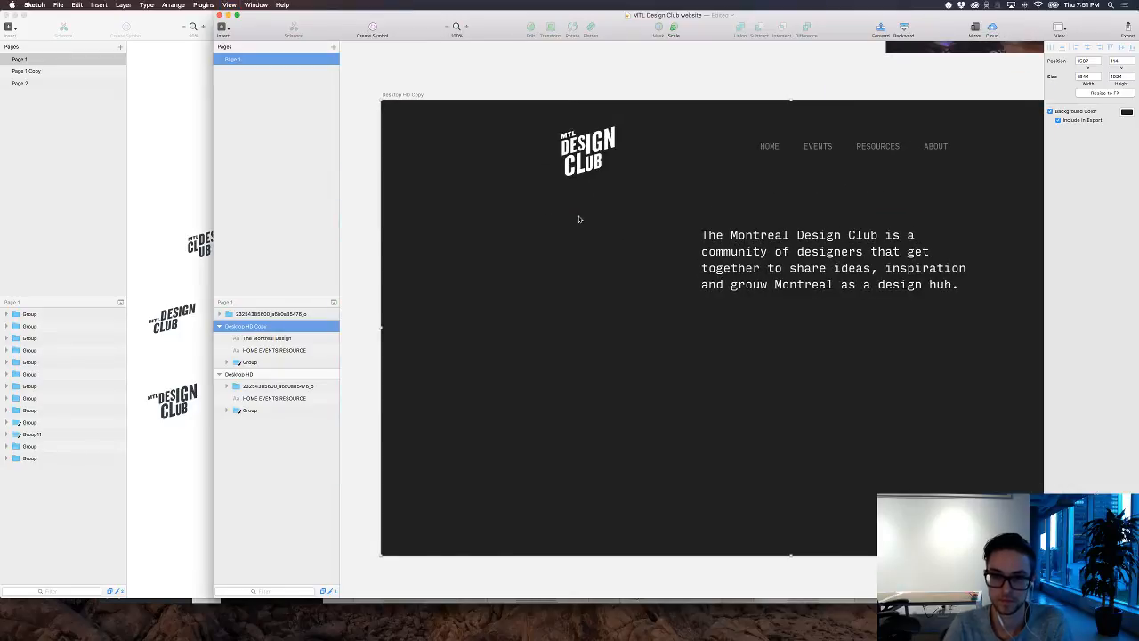
# Step: Extend the intro text block on both sides to about 812 px wide so it wraps onto three lines
pyautogui.hscroll(3, 552, 267)
pyautogui.click(728, 294)
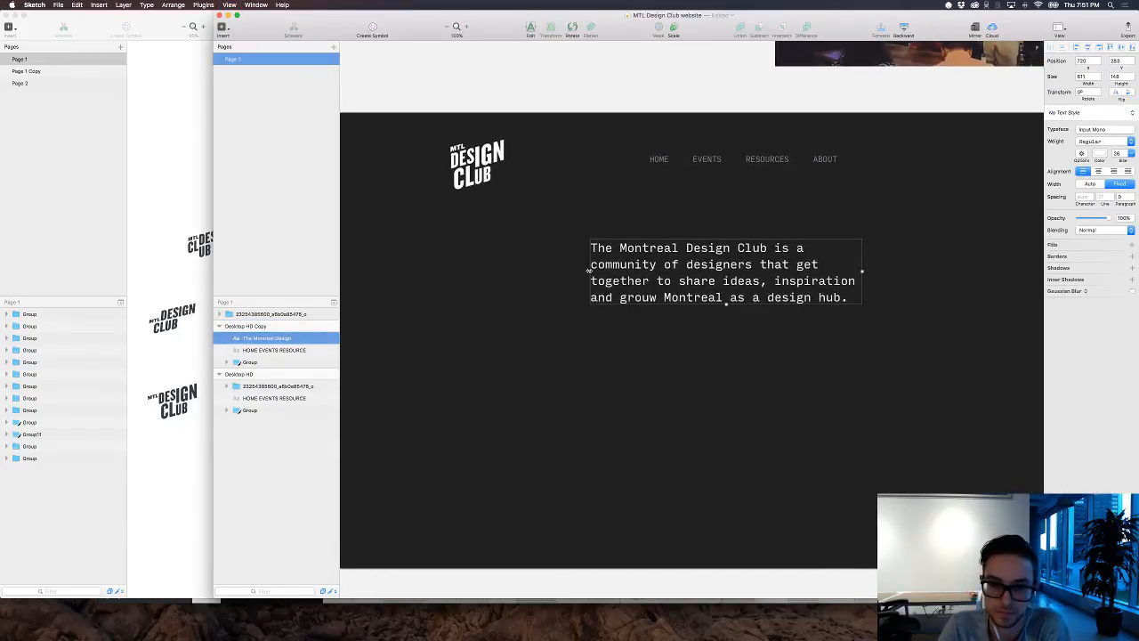
pyautogui.moveTo(590, 270); pyautogui.dragTo(523, 281)
pyautogui.doubleClick(687, 251)
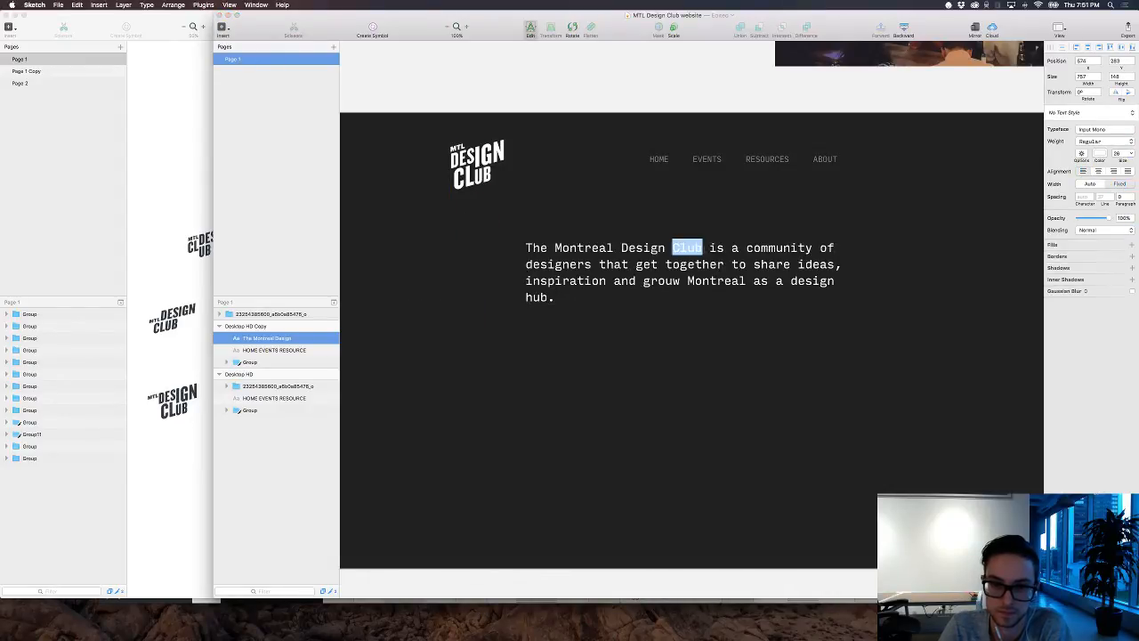
pyautogui.press('Right')
pyautogui.press('super+a')
pyautogui.press('Escape')
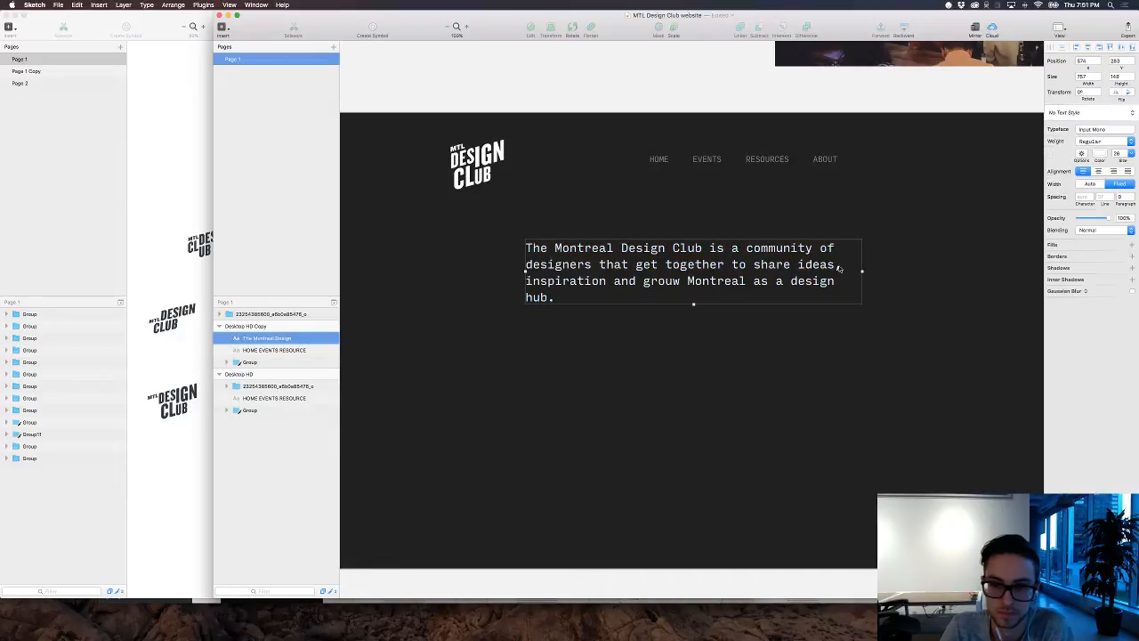
pyautogui.moveTo(861, 271); pyautogui.dragTo(887, 272)
# Step: Correct "grouw" to "grow" in the intro text and widen its block to about 903 px
pyautogui.doubleClick(703, 281)
pyautogui.click(673, 280)
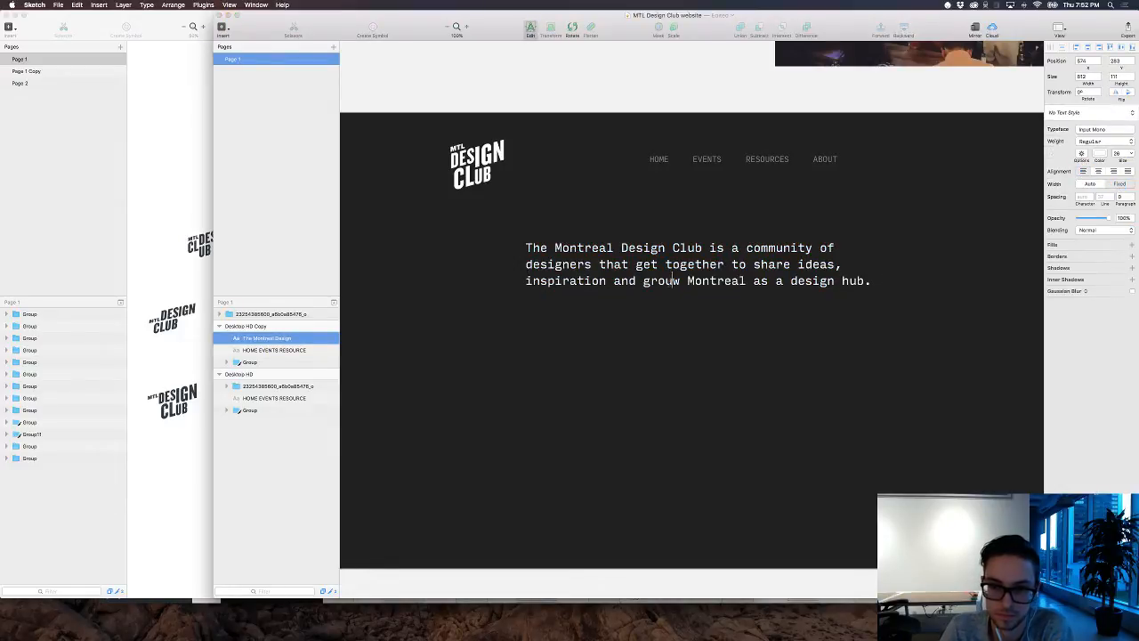
pyautogui.press('BackSpace')
pyautogui.press('Escape')
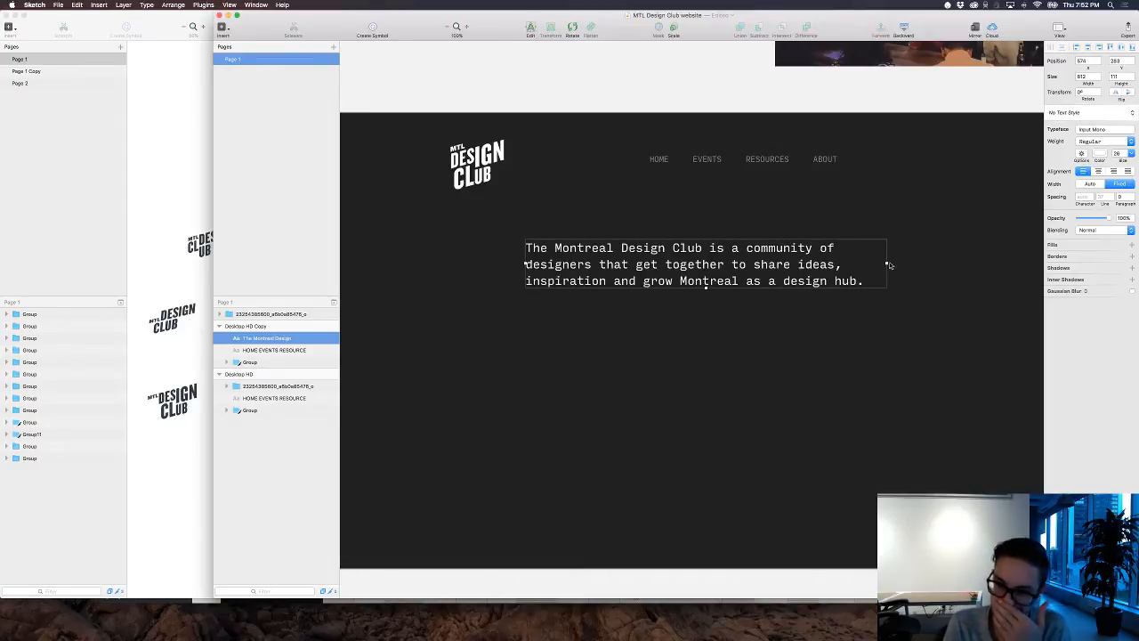
pyautogui.moveTo(888, 265); pyautogui.dragTo(926, 265)
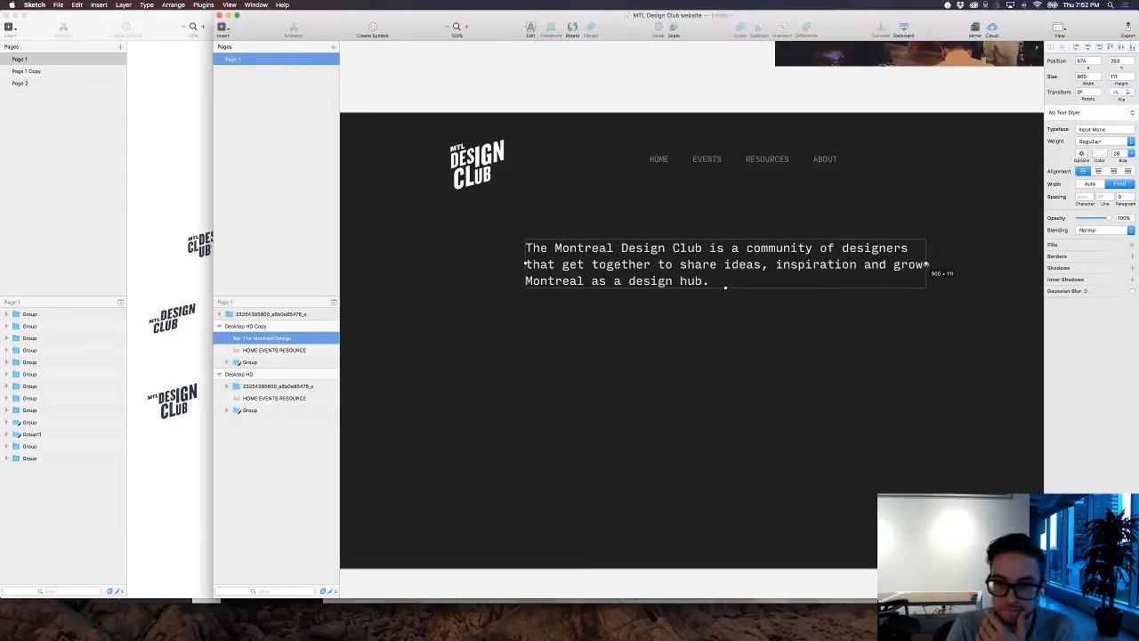
# Step: Replace "grow Montreal as a design hub" at the end of the intro text with "foster creativity in the city"
pyautogui.doubleClick(695, 267)
pyautogui.click(748, 280)
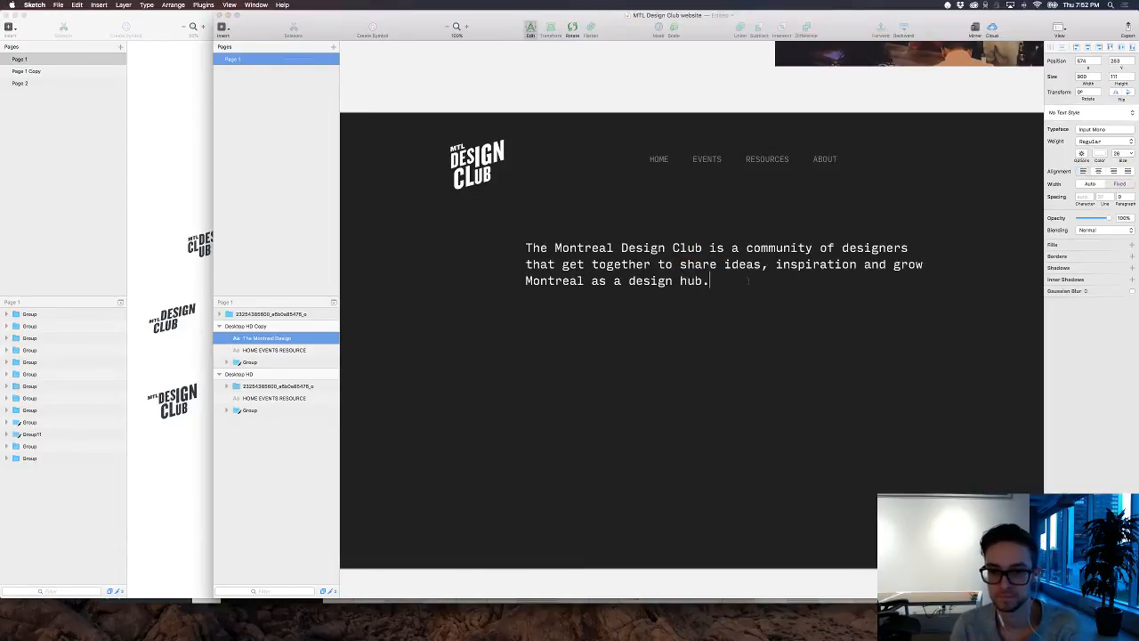
pyautogui.moveTo(748, 281); pyautogui.dragTo(896, 264)
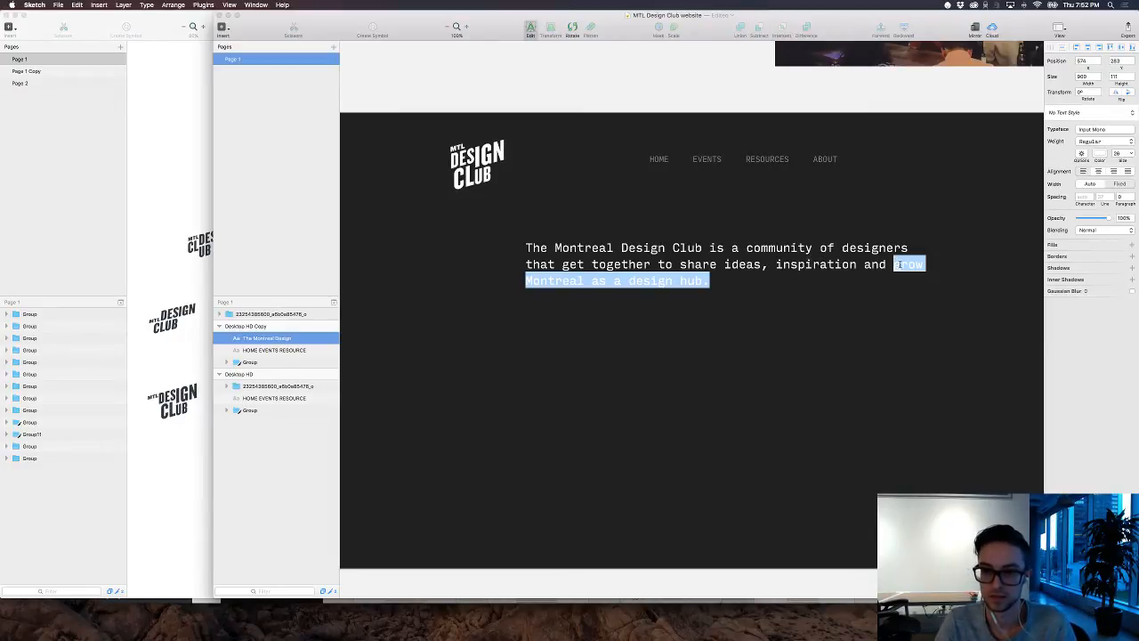
pyautogui.click(899, 265)
pyautogui.moveTo(894, 264); pyautogui.dragTo(927, 264)
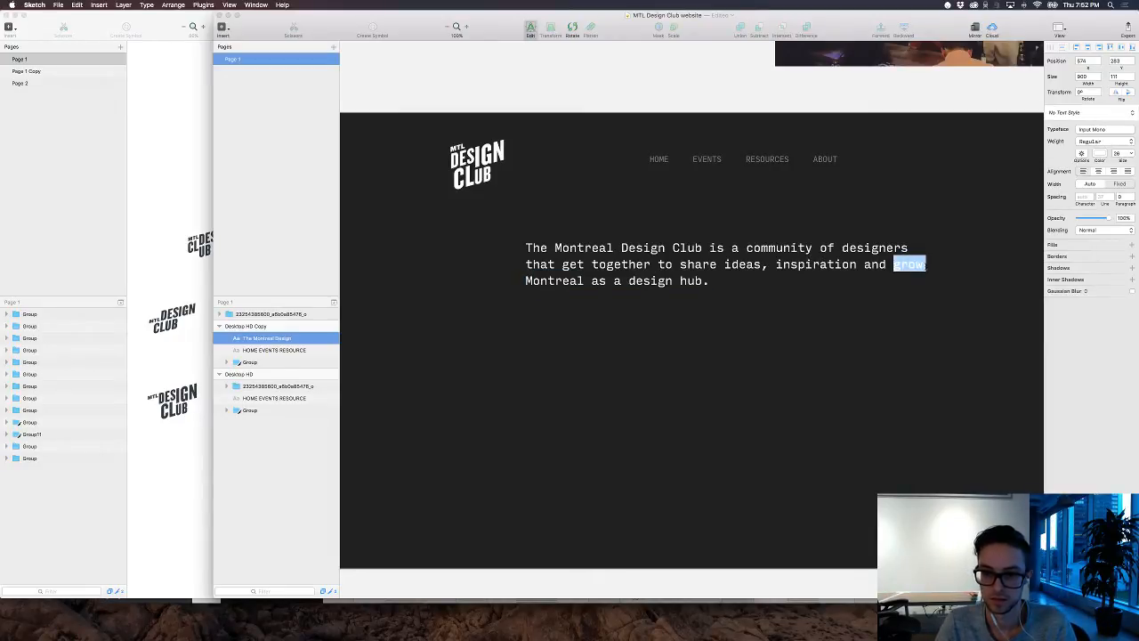
pyautogui.hotkey('shift', 'Down')
pyautogui.hotkey('shift', 'Left')
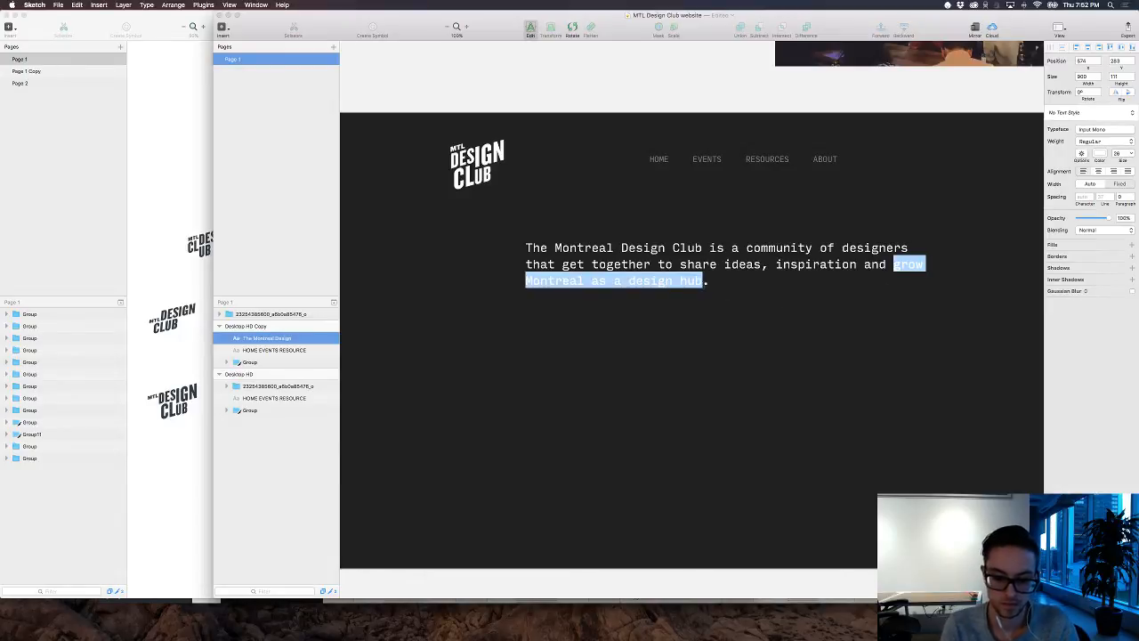
pyautogui.write('foster ')
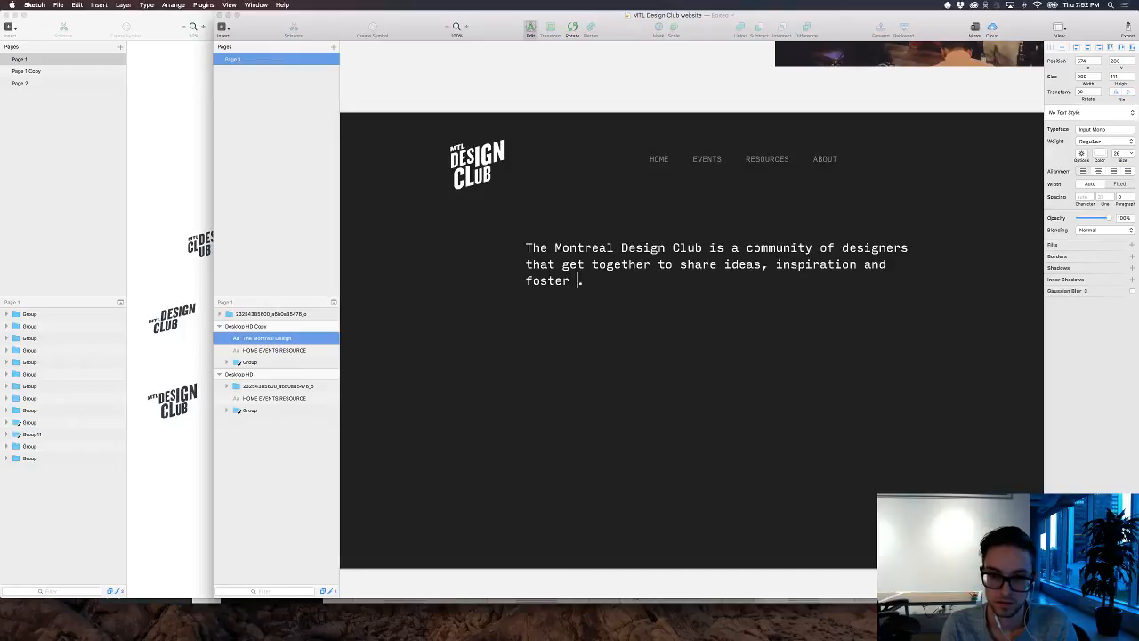
pyautogui.write('creativi')
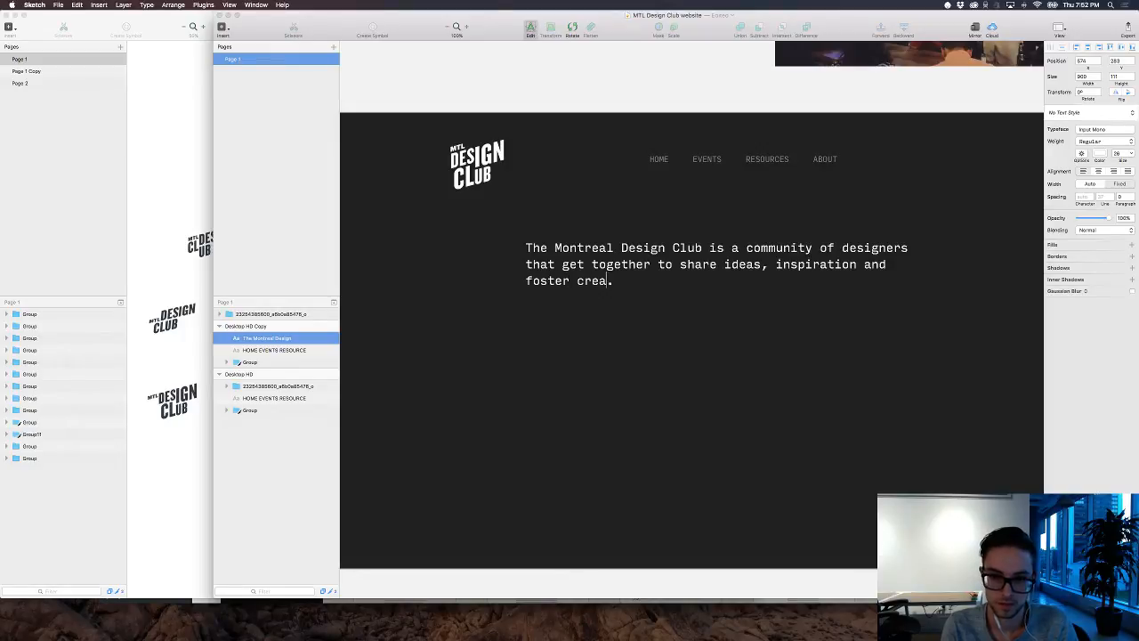
pyautogui.write('ty in the city')
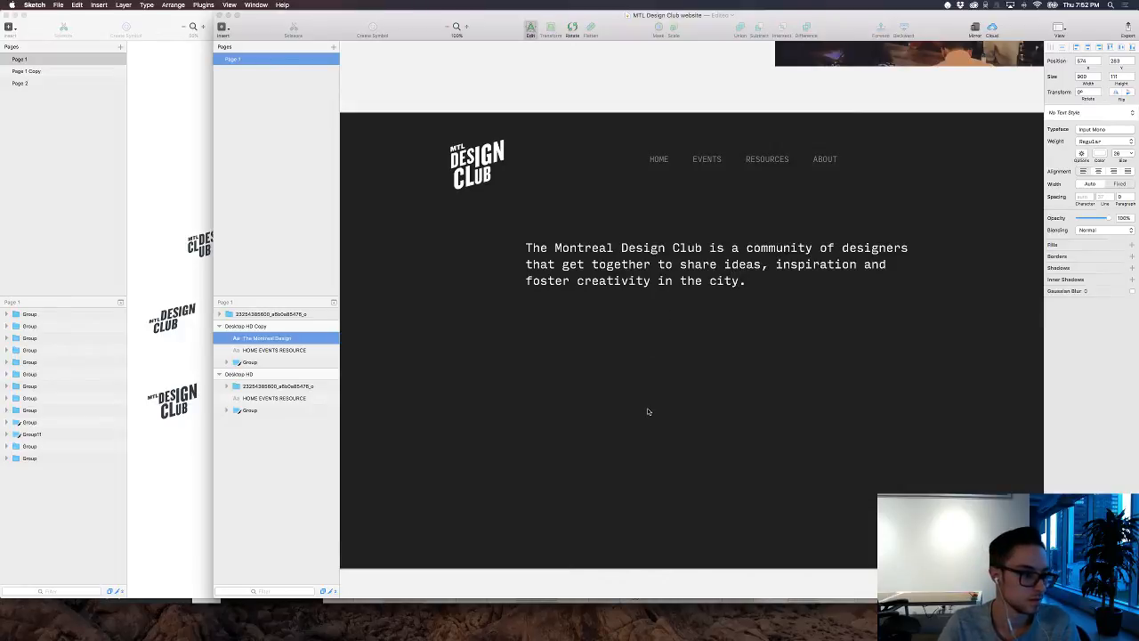
pyautogui.press('Escape')
pyautogui.press('super+Tab')
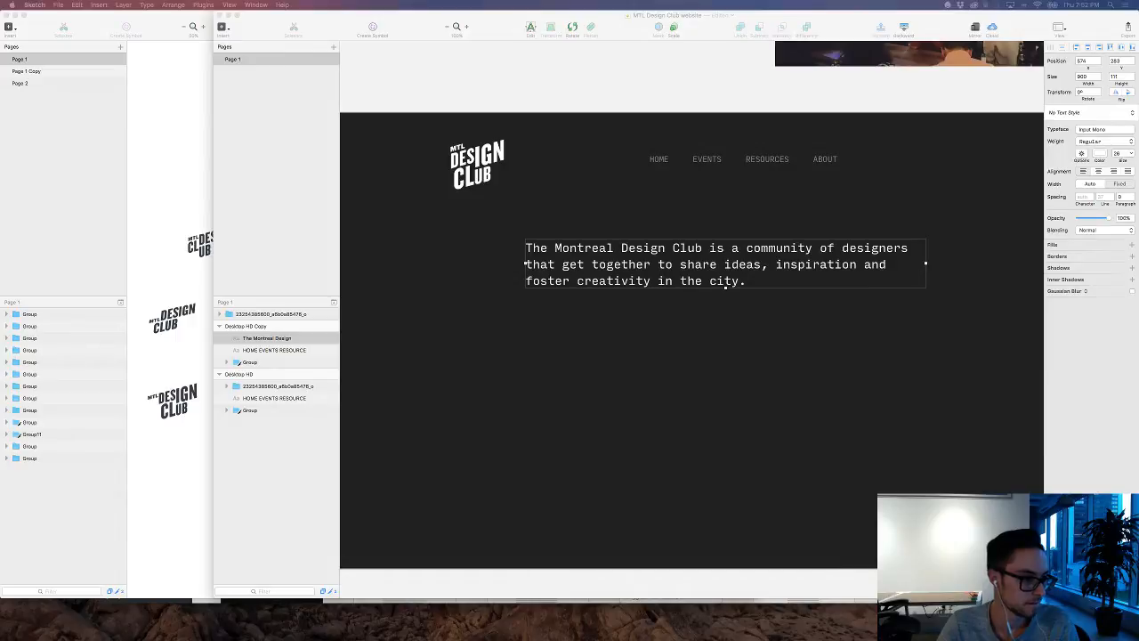
pyautogui.click(530, 346)
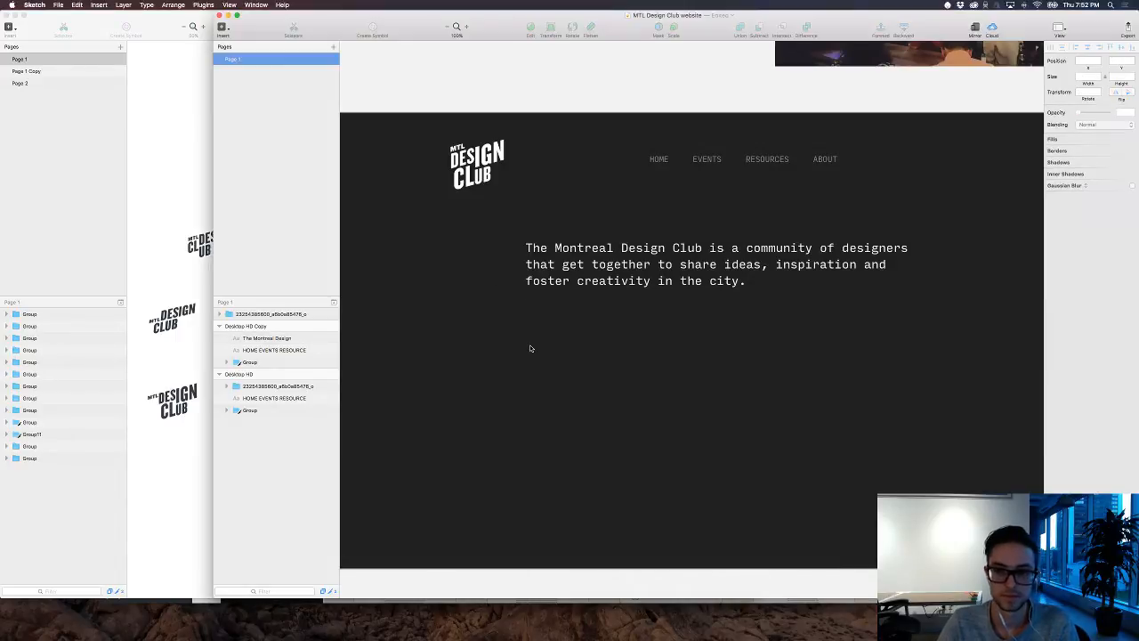
pyautogui.click(694, 270)
# Step: Try white, FFFFFF, as the color of the navigation links, undo it and deselect them
pyautogui.click(779, 156)
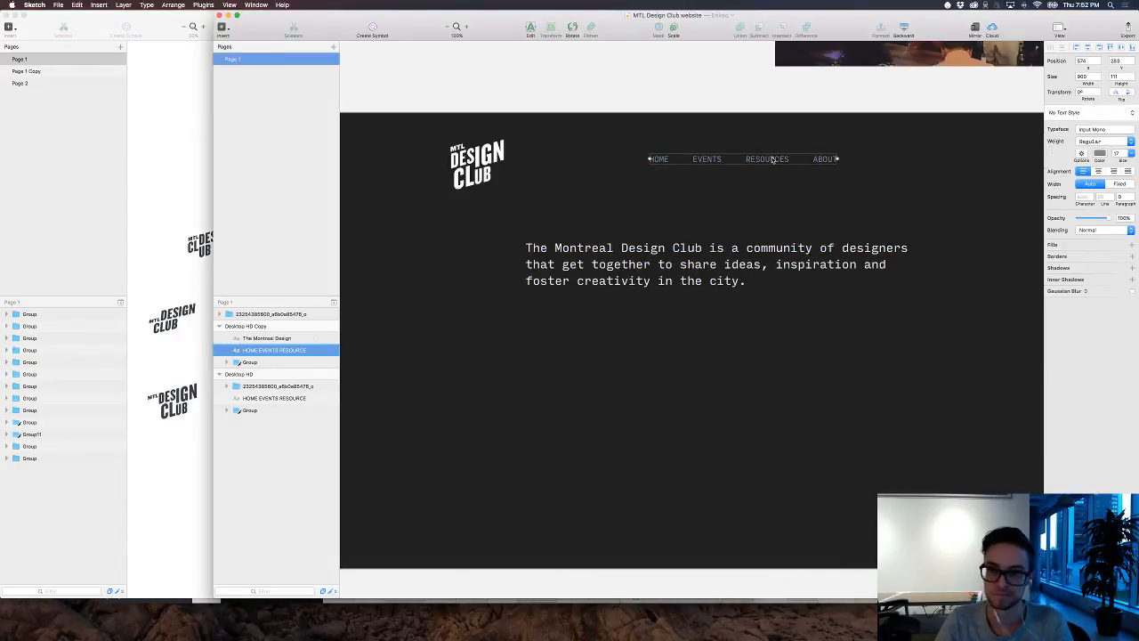
pyautogui.click(1100, 153)
pyautogui.moveTo(1075, 205); pyautogui.dragTo(993, 141)
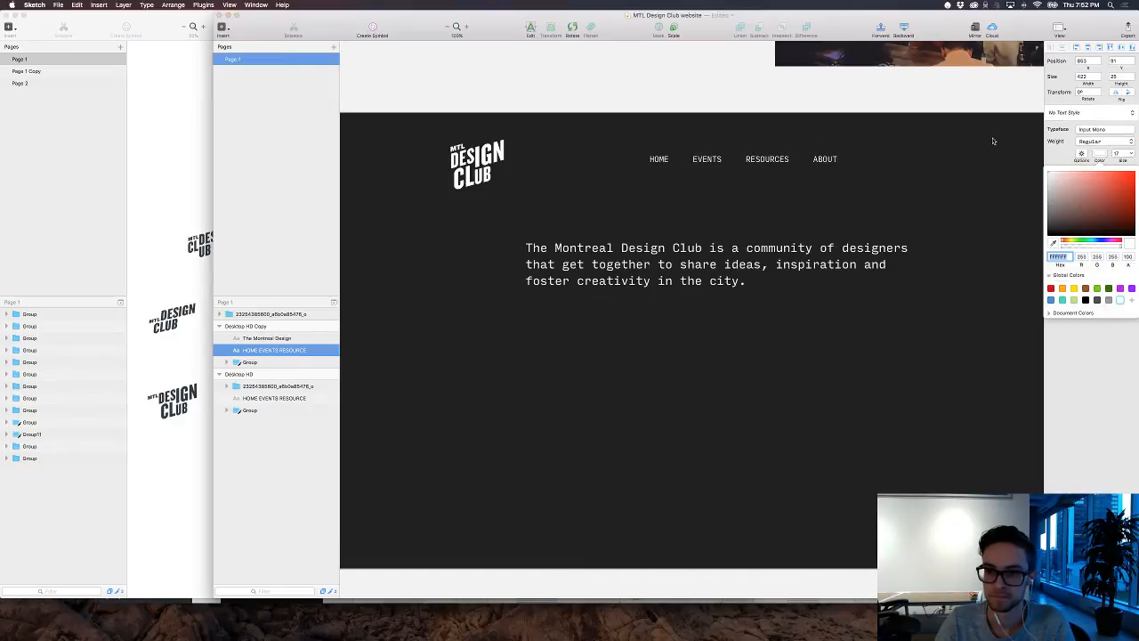
pyautogui.click(954, 172)
pyautogui.press('super+z')
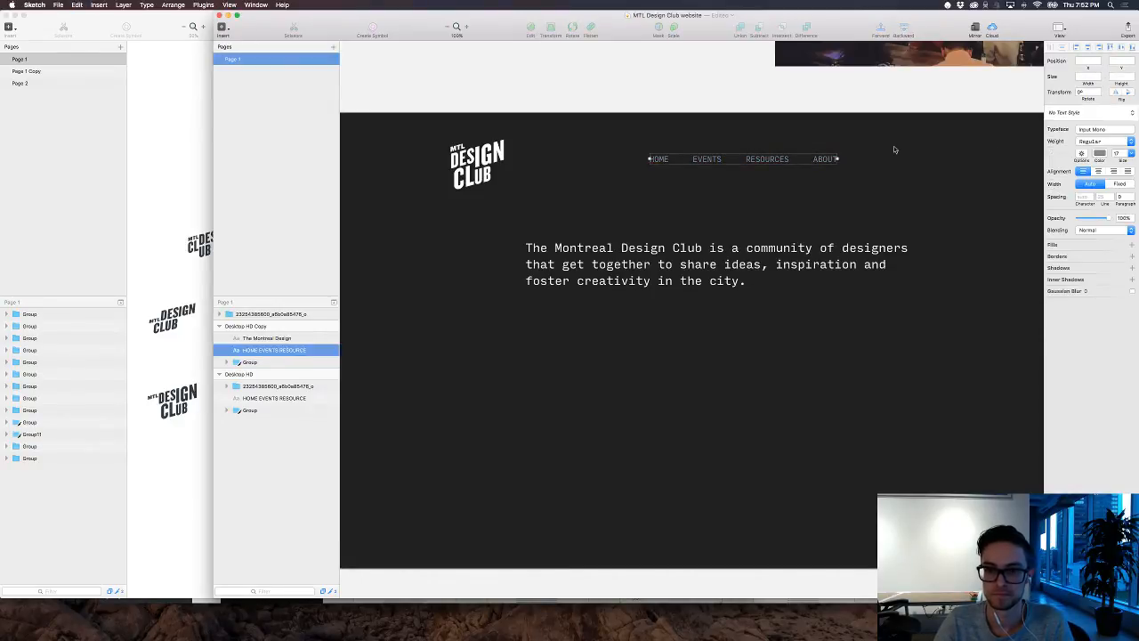
pyautogui.click(896, 150)
# Step: Shift the navigation links right, cut EVENTS out of them and paste it as a separate text layer just below the row
pyautogui.moveTo(766, 159); pyautogui.dragTo(806, 159)
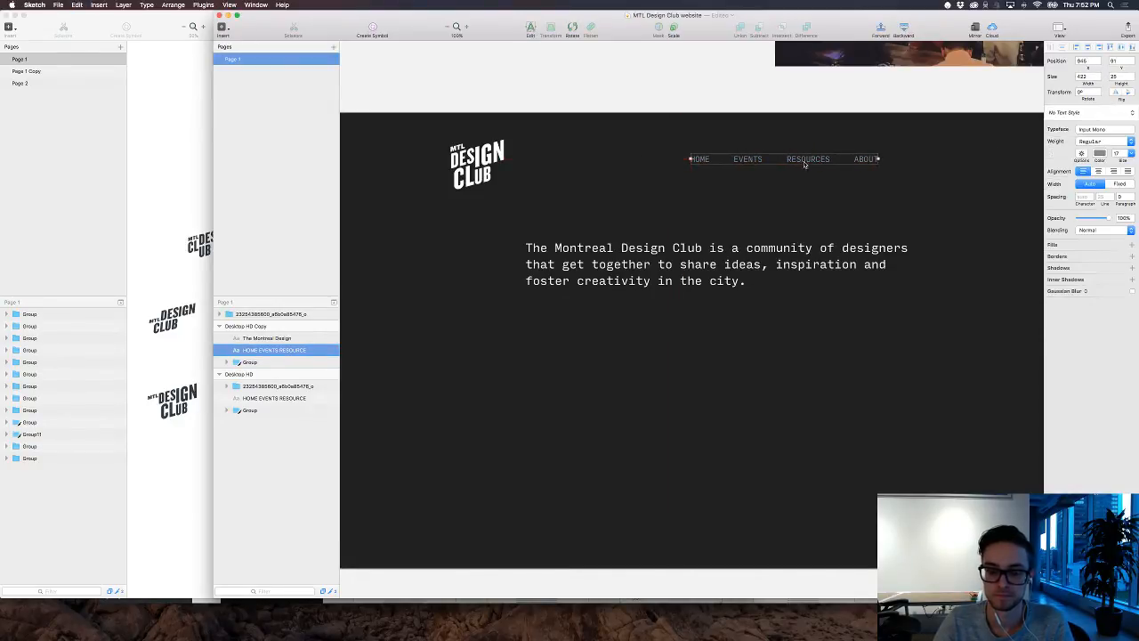
pyautogui.doubleClick(745, 159)
pyautogui.moveTo(733, 160); pyautogui.dragTo(763, 159)
pyautogui.press('super+x')
pyautogui.click(744, 200)
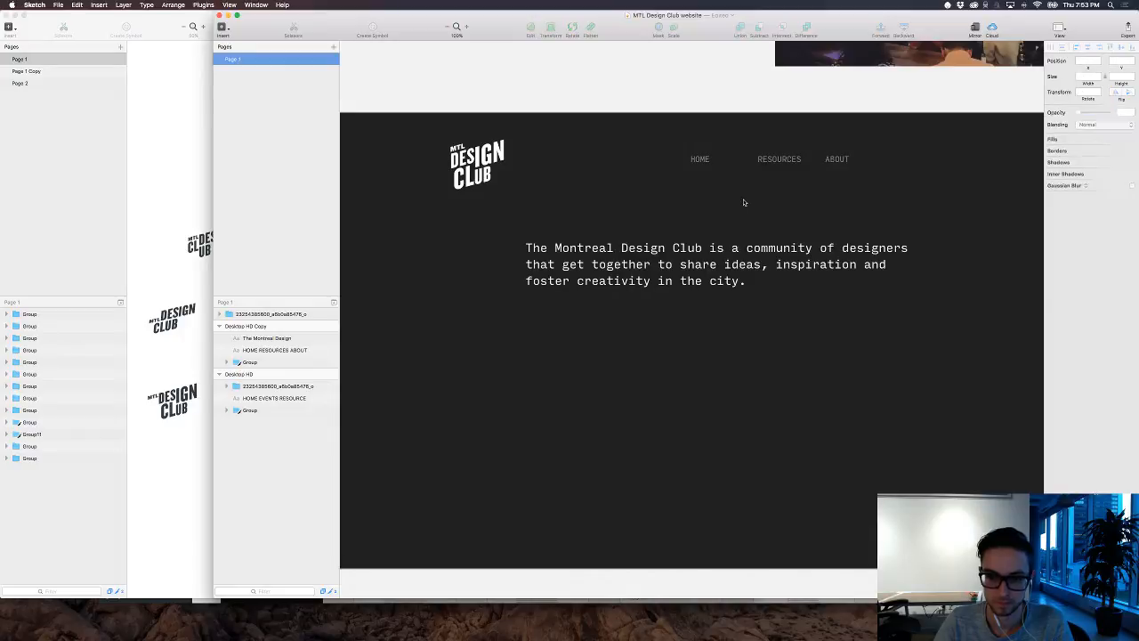
pyautogui.press('super+v')
pyautogui.moveTo(691, 340); pyautogui.dragTo(738, 170)
# Step: Cut RESOURCES out of the navigation text and paste it as a separate text layer below the row
pyautogui.click(785, 162)
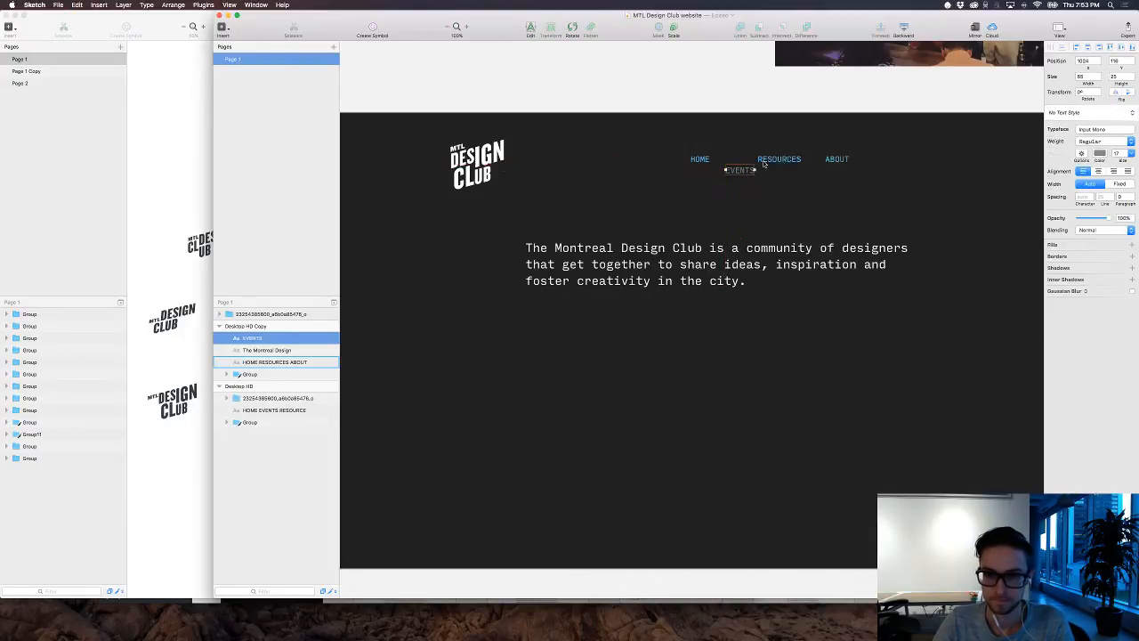
pyautogui.doubleClick(778, 158)
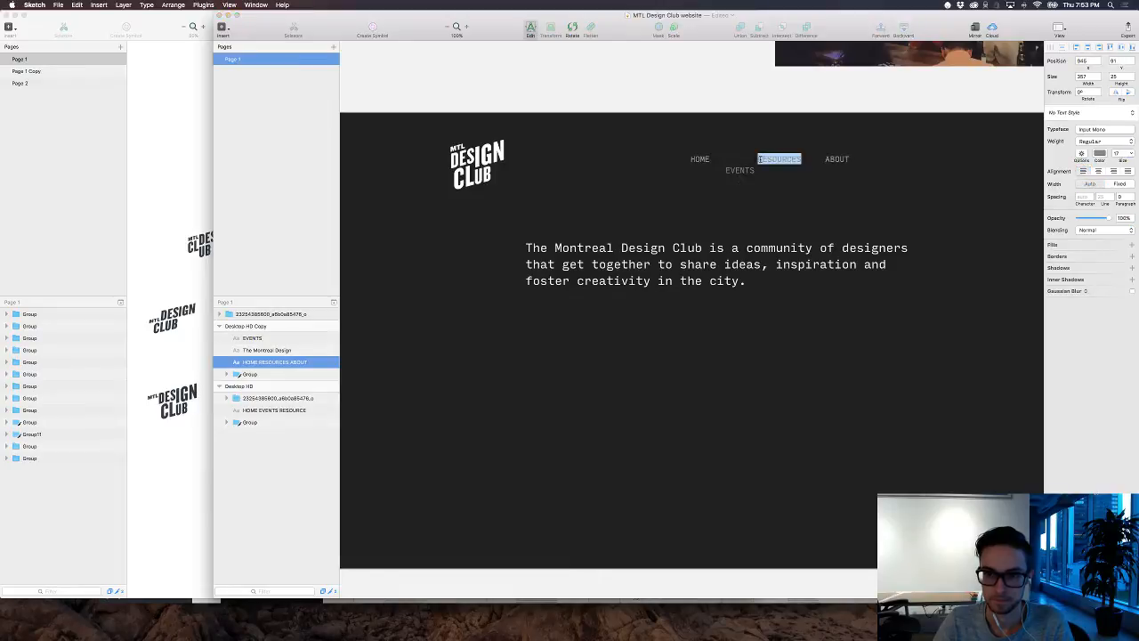
pyautogui.press('BackSpace')
pyautogui.click(767, 206)
pyautogui.press('t')
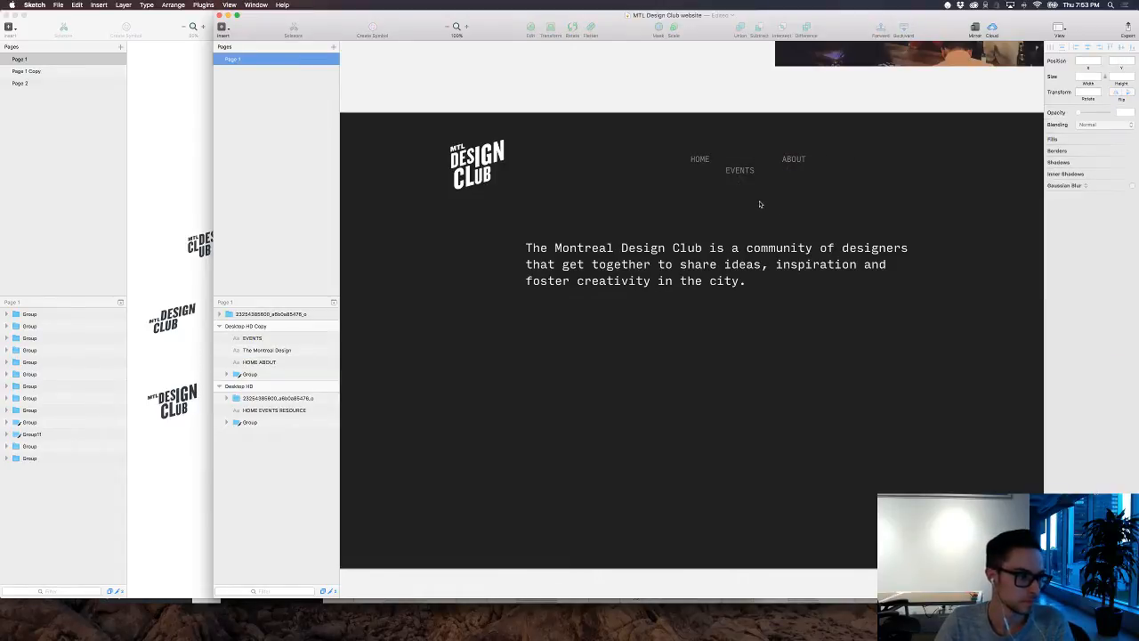
pyautogui.click(762, 198)
pyautogui.press('super+v')
pyautogui.press('Escape')
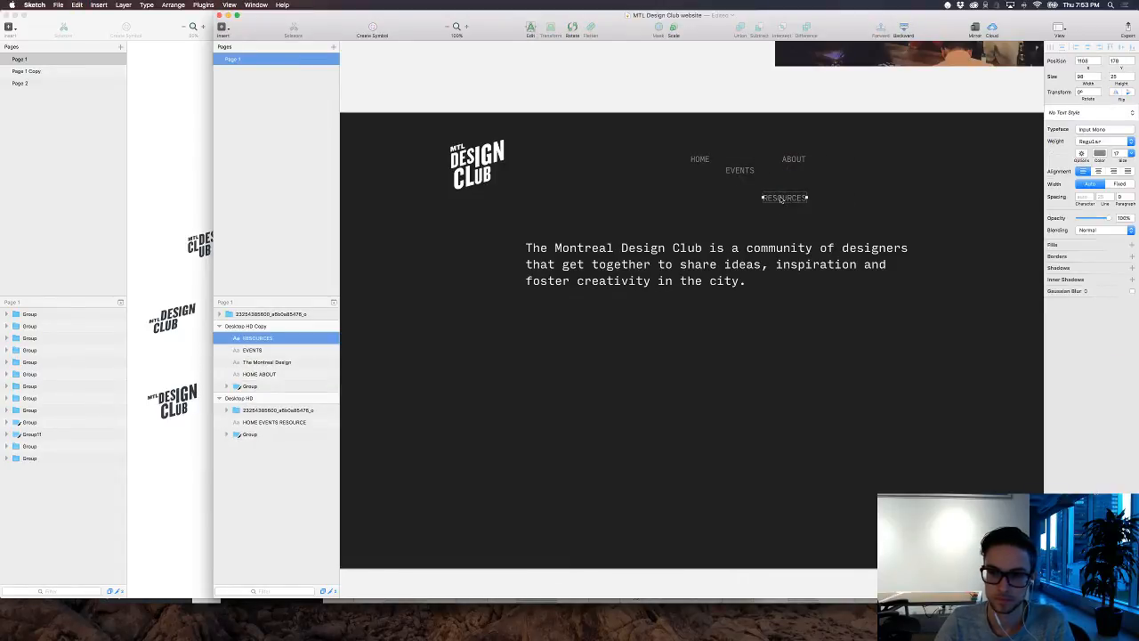
# Step: Align the RESOURCES text vertically with the HOME and ABOUT row and shift it right to X 1127
pyautogui.moveTo(782, 196); pyautogui.dragTo(725, 159)
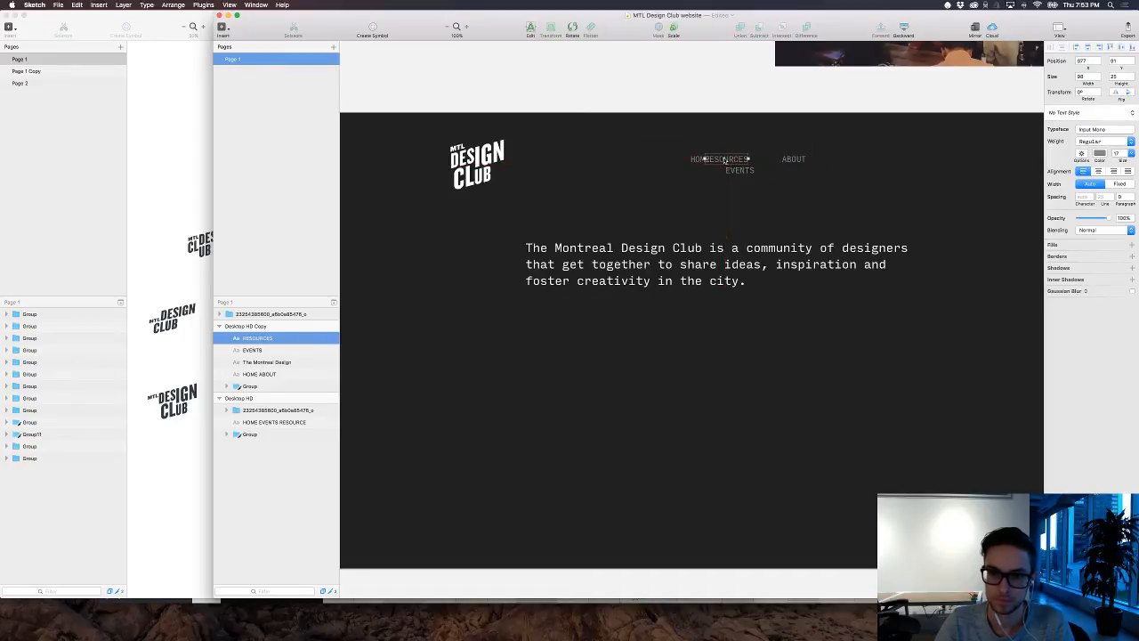
pyautogui.hotkey('shift', 'Right')
pyautogui.hotkey('shift', 'Right')
pyautogui.hotkey('shift', 'Right')
pyautogui.hotkey('shift', 'Right')
pyautogui.hotkey('shift', 'Right')
pyautogui.hotkey('shift', 'Right')
pyautogui.hotkey('shift', 'Right')
pyautogui.hotkey('shift', 'Right')
pyautogui.hotkey('shift', 'Right')
pyautogui.hotkey('shift', 'Right')
pyautogui.hotkey('shift', 'Right')
pyautogui.hotkey('shift', 'Right')
pyautogui.hotkey('shift', 'Right')
pyautogui.hotkey('shift', 'Right')
pyautogui.hotkey('shift', 'Right')
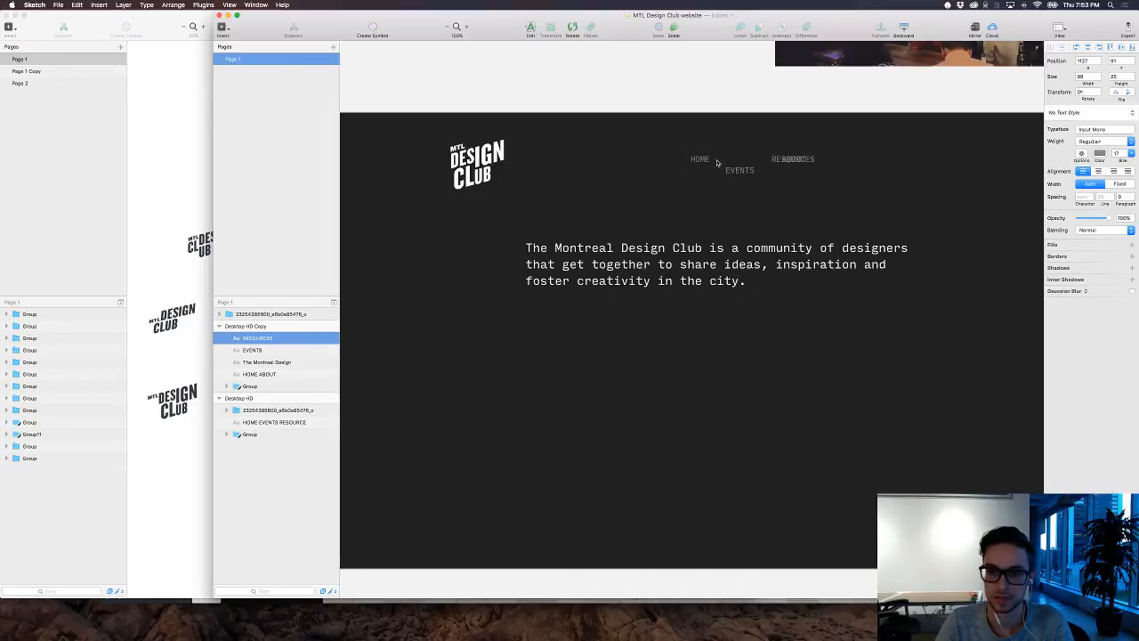
# Step: Cut ABOUT out of the HOME ABOUT text and paste it as a separate text layer
pyautogui.click(765, 159)
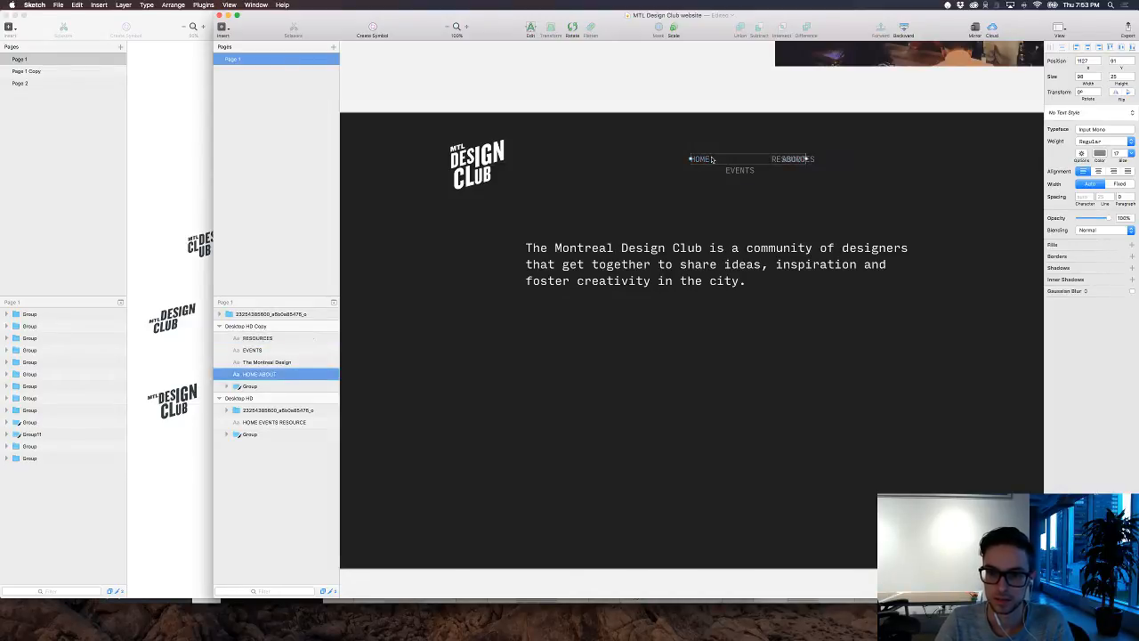
pyautogui.doubleClick(765, 160)
pyautogui.moveTo(770, 159); pyautogui.dragTo(808, 159)
pyautogui.press('super+x')
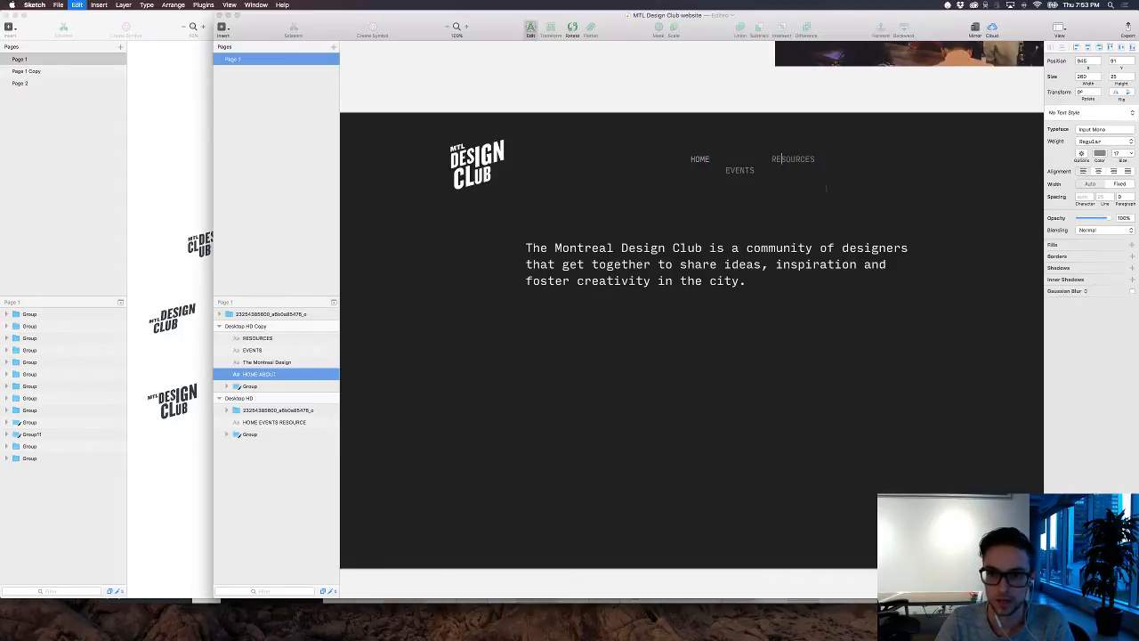
pyautogui.click(826, 201)
pyautogui.press('super+v')
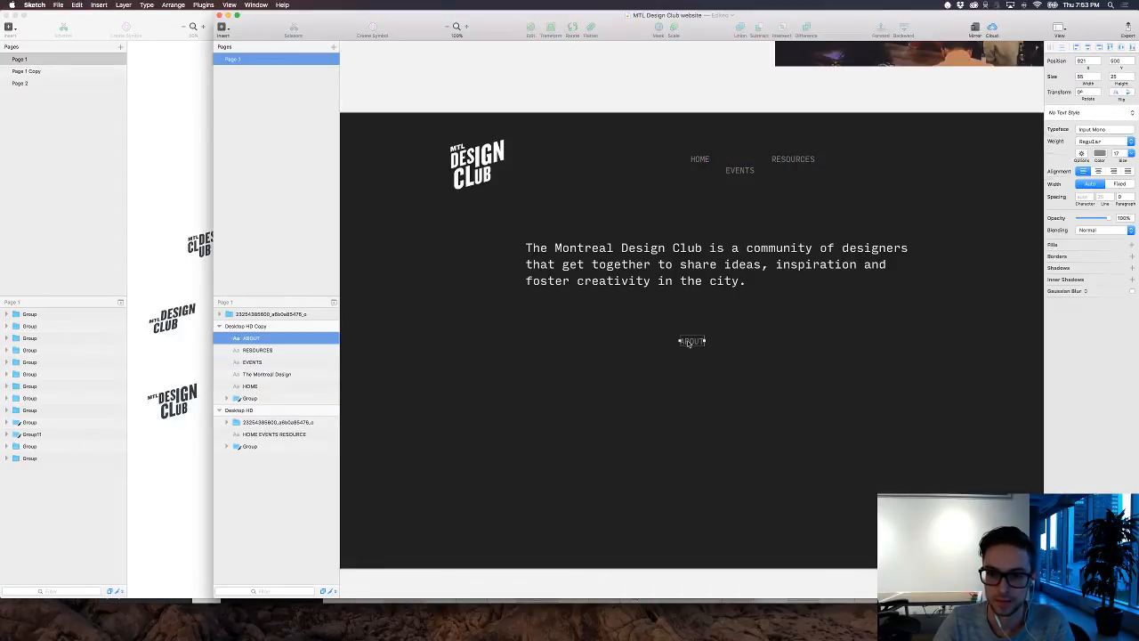
# Step: Move the ABOUT text onto the EVENTS row, beyond RESOURCES, at X 1268 and Y 116, and deselect it
pyautogui.moveTo(692, 341); pyautogui.dragTo(741, 171)
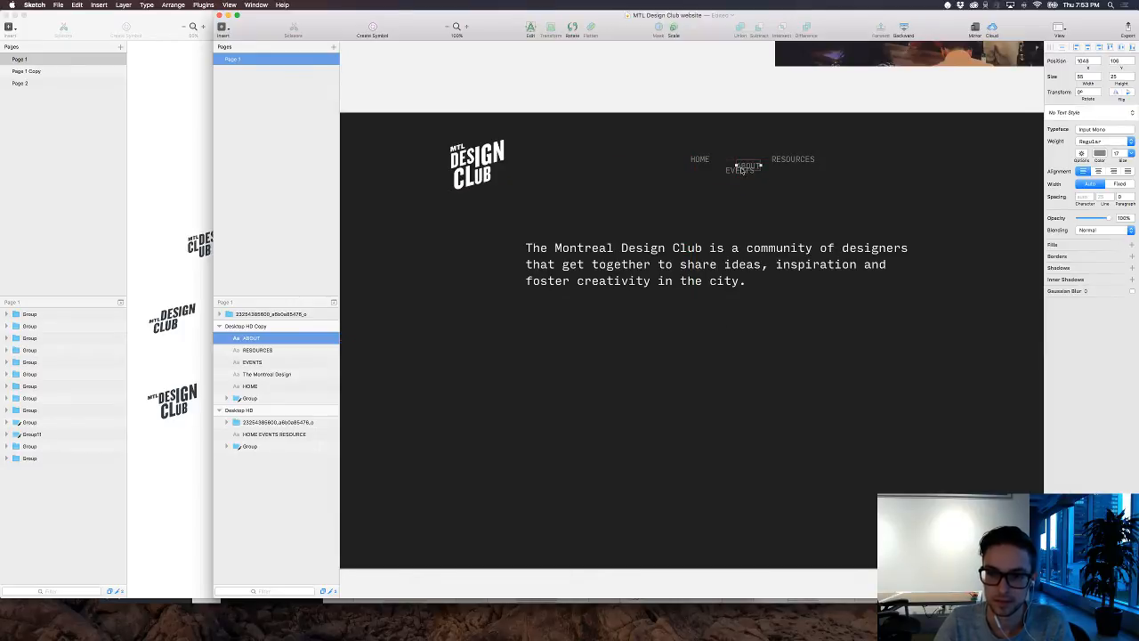
pyautogui.hotkey('shift', 'Down')
pyautogui.hotkey('shift', 'Right')
pyautogui.hotkey('shift', 'Right')
pyautogui.hotkey('shift', 'Right')
pyautogui.hotkey('shift', 'Right')
pyautogui.hotkey('shift', 'Right')
pyautogui.hotkey('shift', 'Right')
pyautogui.hotkey('shift', 'Right')
pyautogui.hotkey('shift', 'Right')
pyautogui.hotkey('shift', 'Right')
pyautogui.hotkey('shift', 'Right')
pyautogui.hotkey('shift', 'Right')
pyautogui.hotkey('shift', 'Right')
pyautogui.hotkey('shift', 'Right')
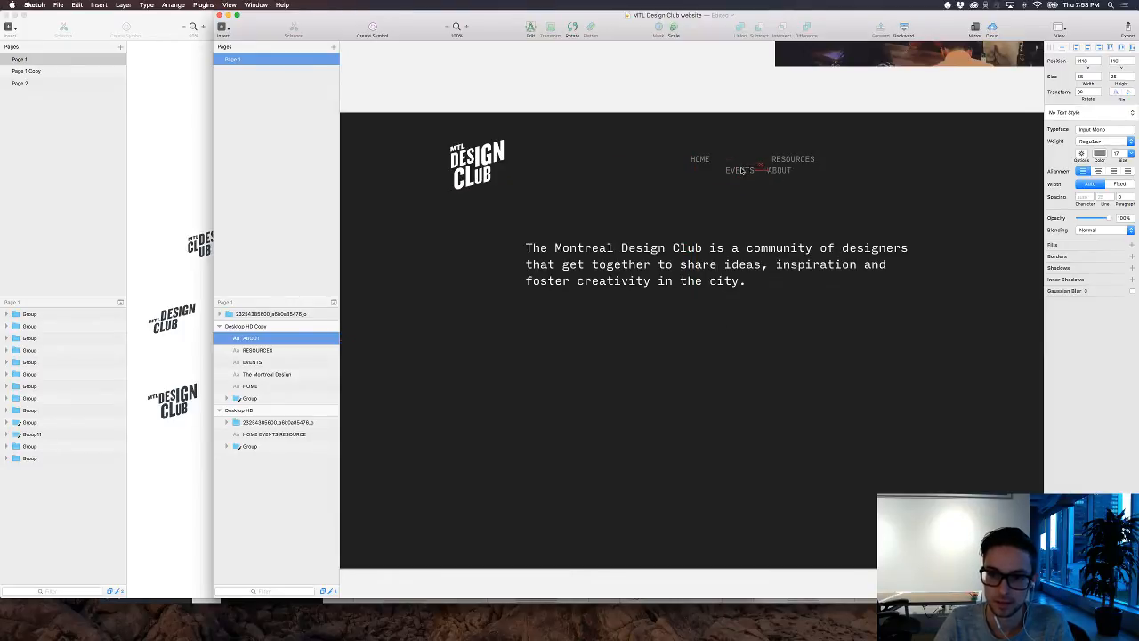
pyautogui.hotkey('shift', 'Right')
pyautogui.hotkey('shift', 'Right')
pyautogui.hotkey('shift', 'Right')
pyautogui.hotkey('shift', 'Right')
pyautogui.hotkey('shift', 'Right')
pyautogui.hotkey('shift', 'Right')
pyautogui.hotkey('shift', 'Right')
pyautogui.hotkey('shift', 'Right')
pyautogui.hotkey('shift', 'Right')
pyautogui.hotkey('shift', 'Right')
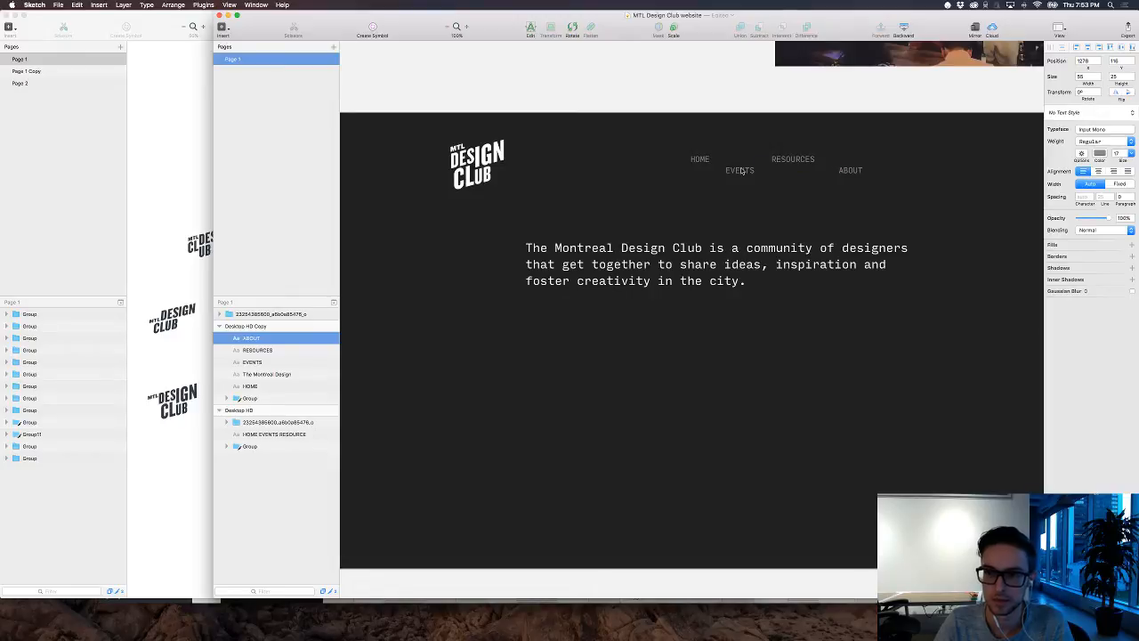
pyautogui.hotkey('shift', 'Left')
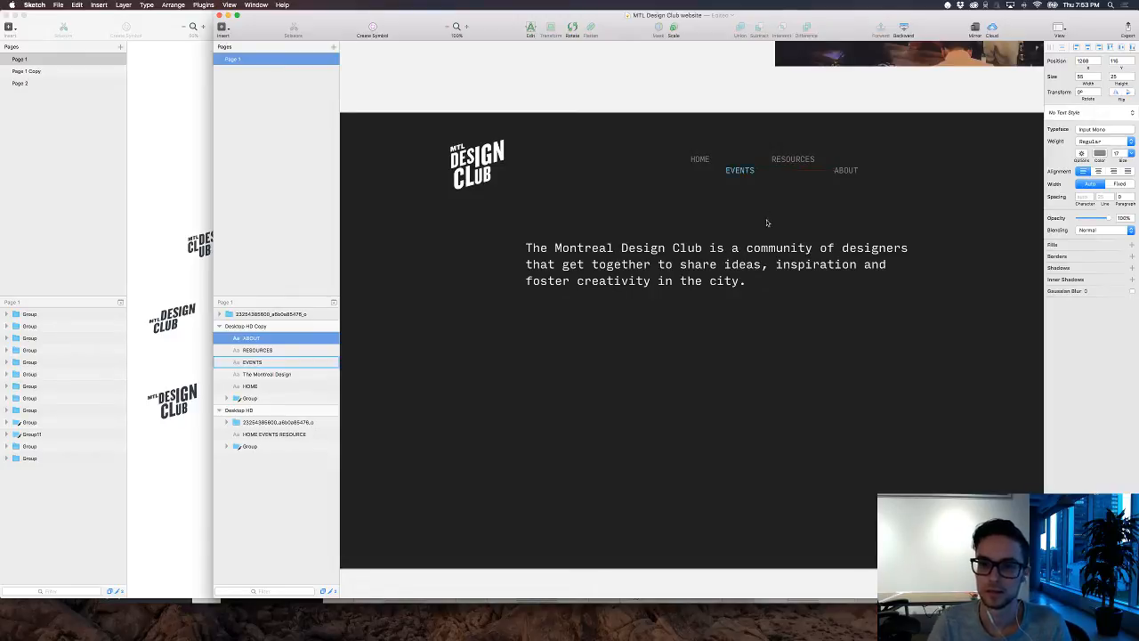
pyautogui.click(770, 238)
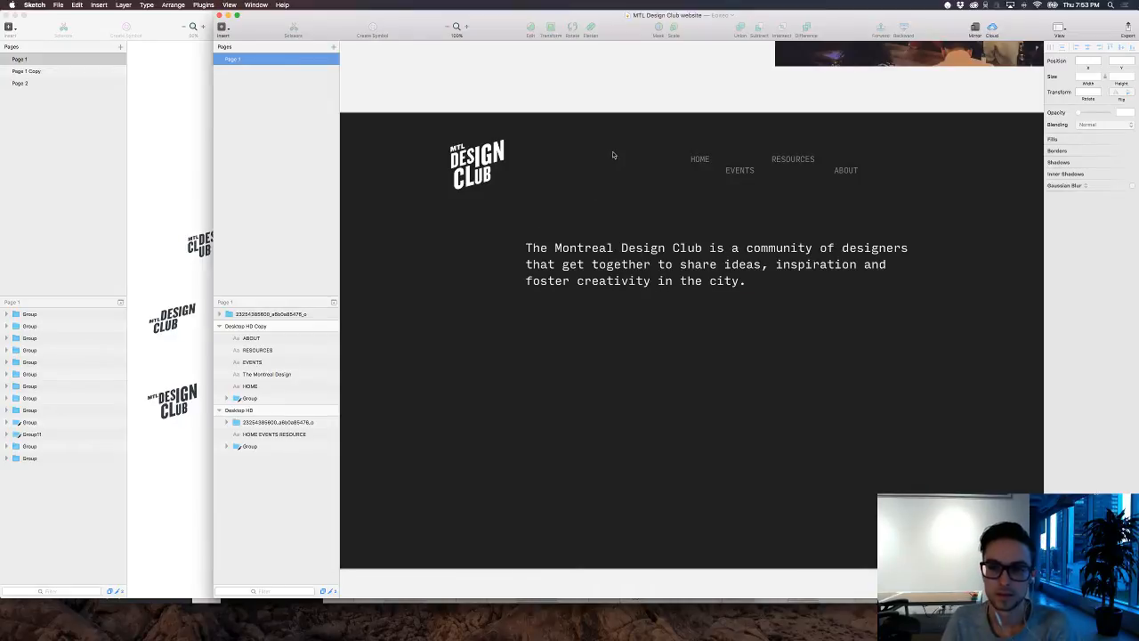
# Step: Shift the intro paragraph left beneath the logo and narrow its text box so the copy wraps onto four lines
pyautogui.hscroll(2, 613, 154)
pyautogui.hscroll(-2, 613, 154)
pyautogui.click(654, 275)
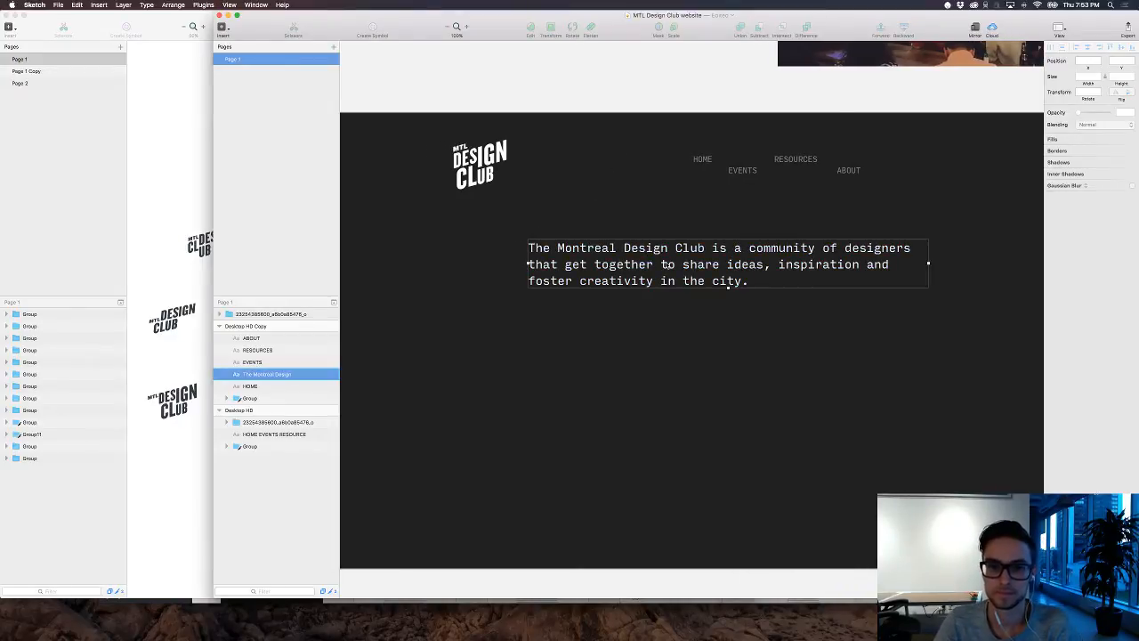
pyautogui.moveTo(654, 275); pyautogui.dragTo(605, 267)
pyautogui.moveTo(563, 256); pyautogui.dragTo(537, 271)
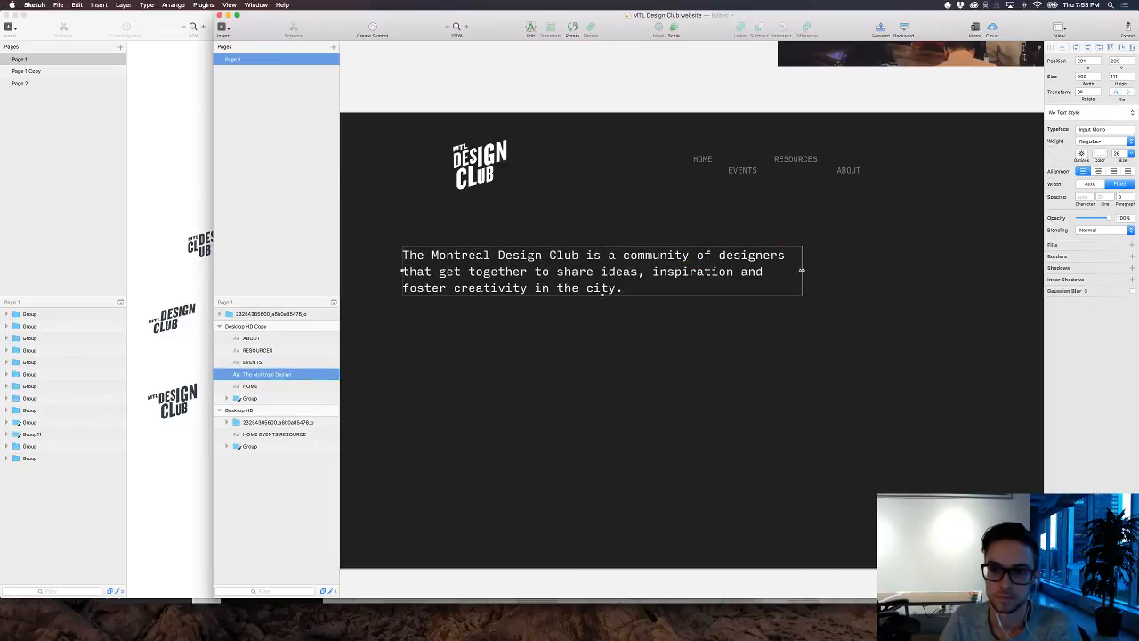
pyautogui.moveTo(792, 270); pyautogui.dragTo(641, 261)
pyautogui.click(752, 247)
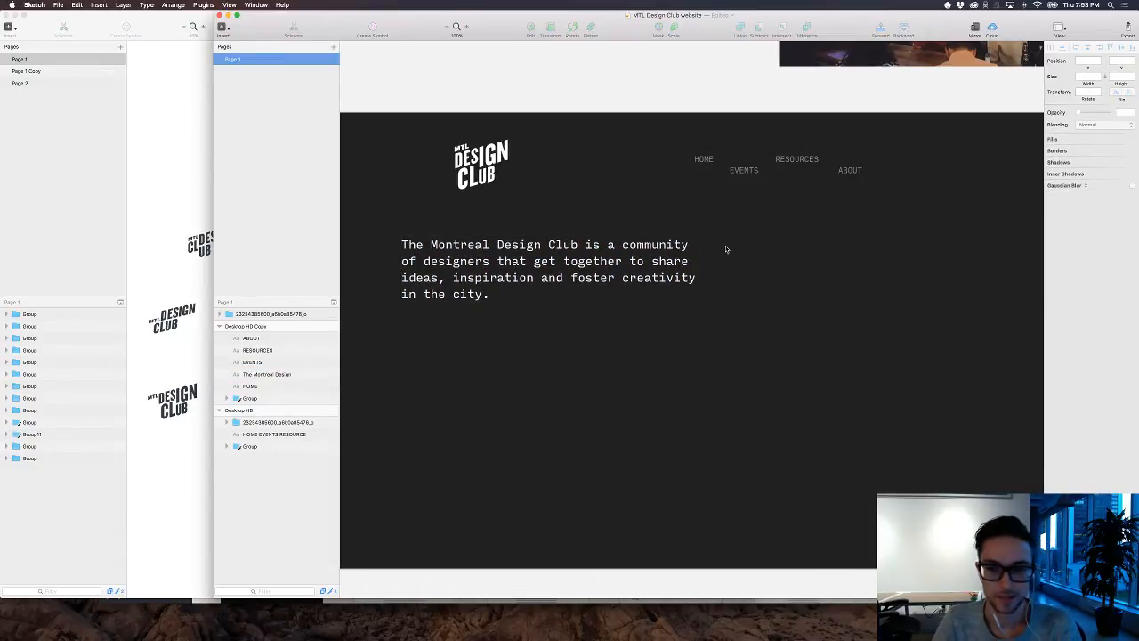
# Step: Draw a horizontal line under "Montreal Design Club" in the intro text, with thickness 2 and a white color
pyautogui.scroll(-1, 728, 249)
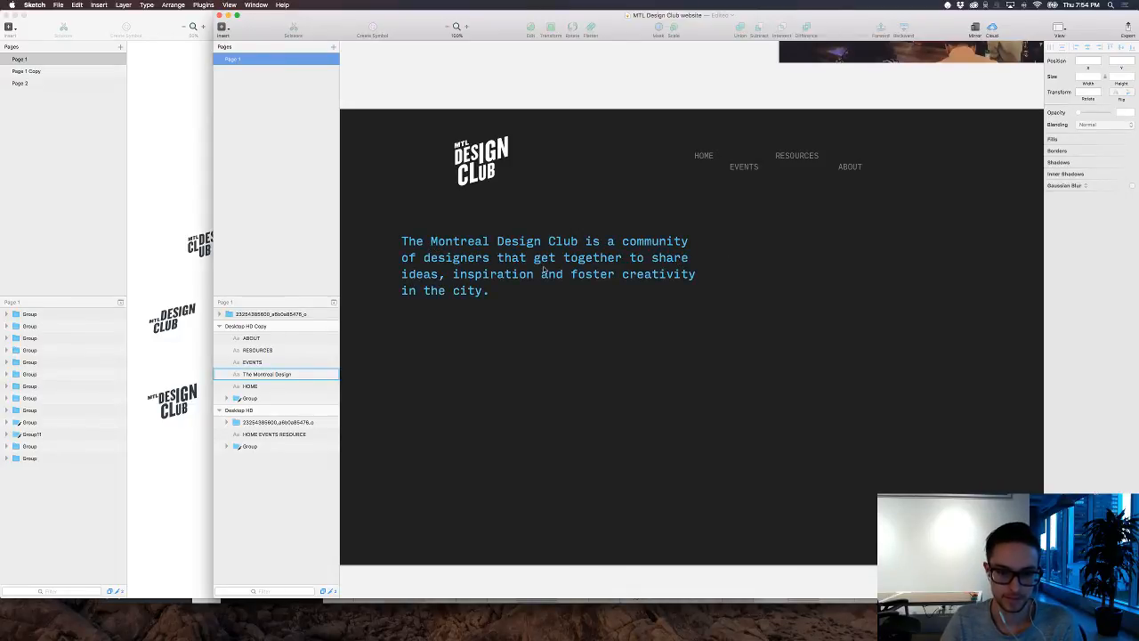
pyautogui.press('l')
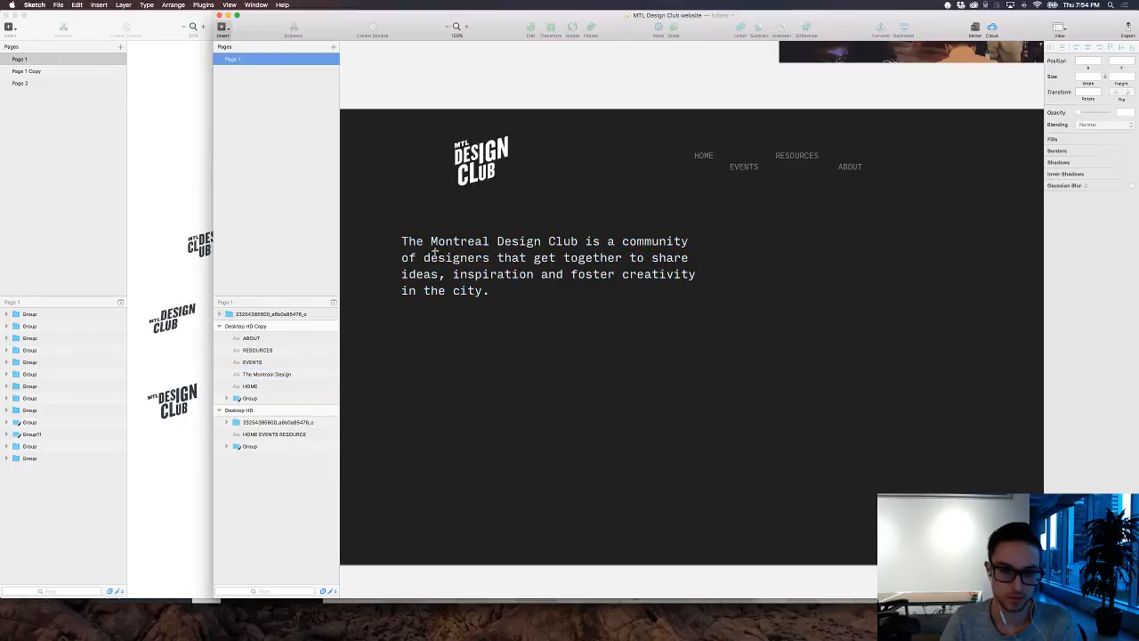
pyautogui.moveTo(432, 249); pyautogui.dragTo(579, 250)
pyautogui.click(1132, 169)
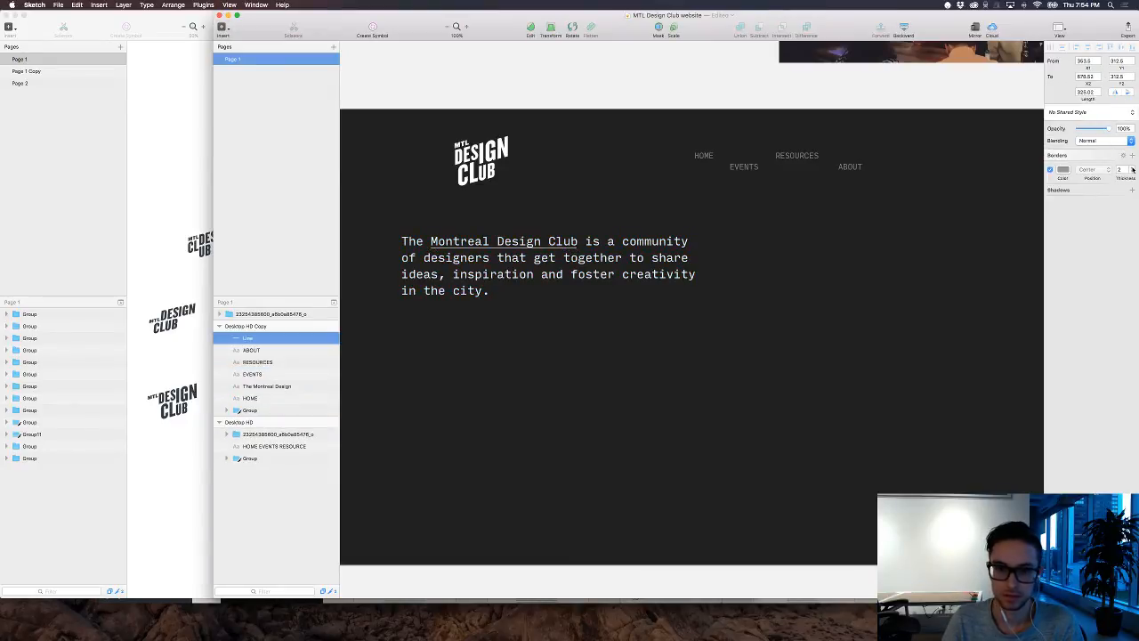
pyautogui.click(1063, 170)
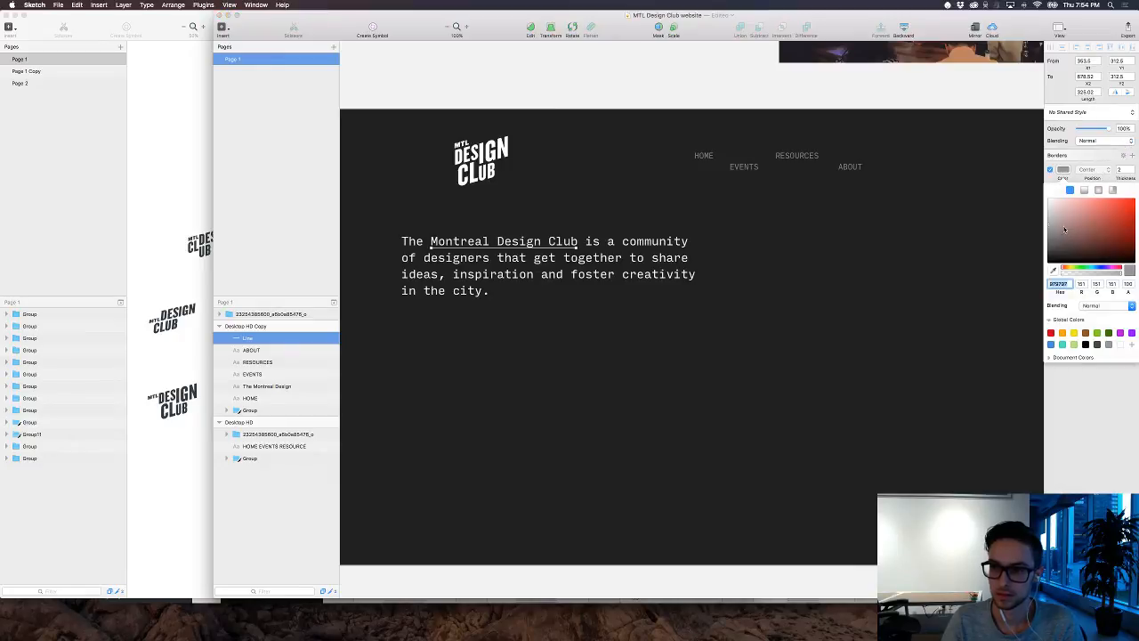
pyautogui.moveTo(1064, 229); pyautogui.dragTo(996, 159)
pyautogui.click(948, 218)
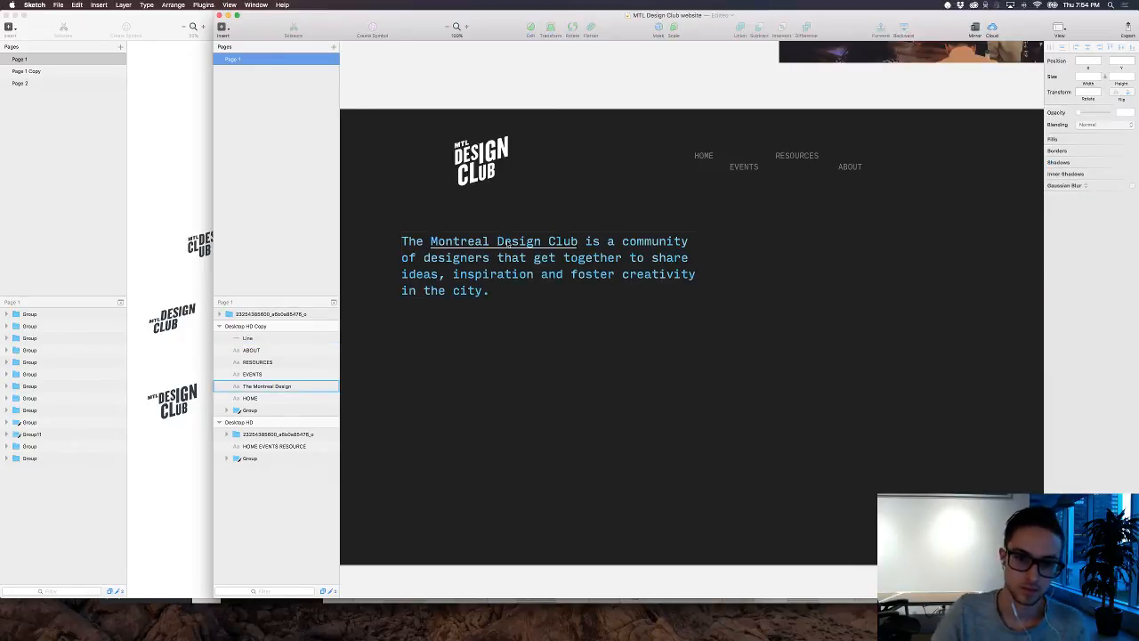
# Step: Set the words "Montreal Design Club" in the intro paragraph to Medium weight
pyautogui.click(436, 242)
pyautogui.doubleClick(436, 241)
pyautogui.moveTo(434, 241); pyautogui.dragTo(578, 242)
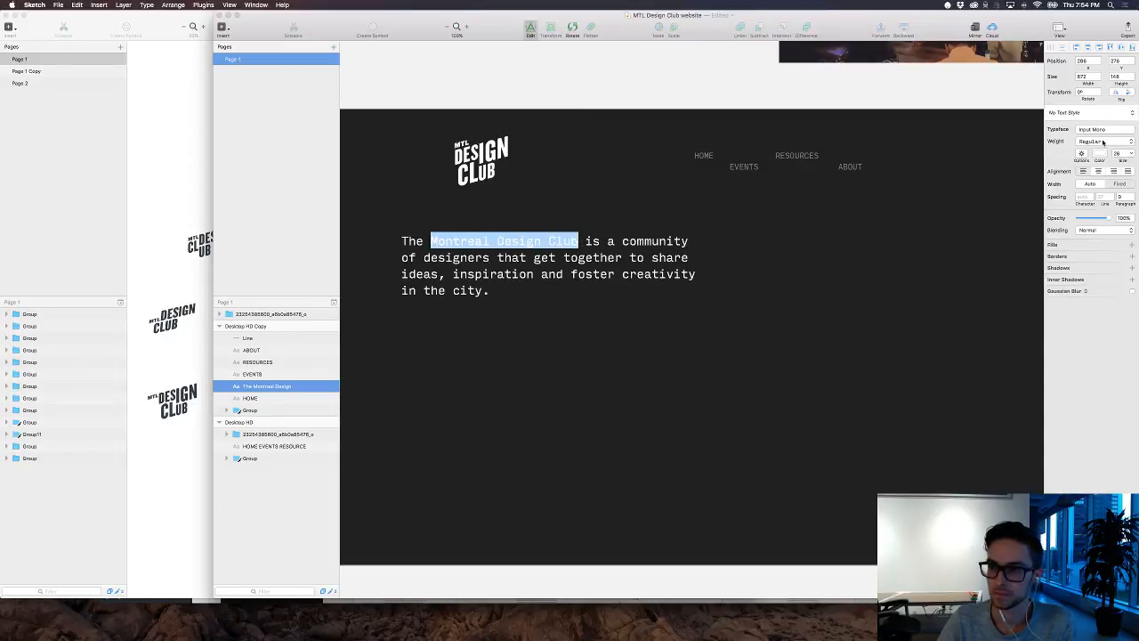
pyautogui.click(1103, 142)
pyautogui.click(1102, 152)
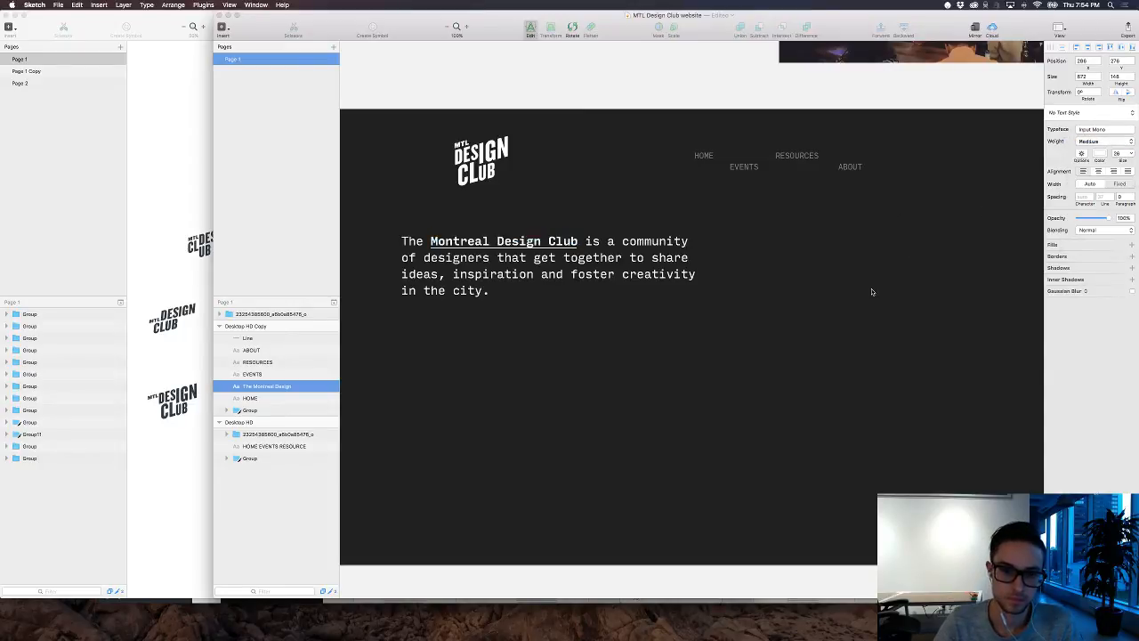
pyautogui.press('Escape')
pyautogui.press('Escape')
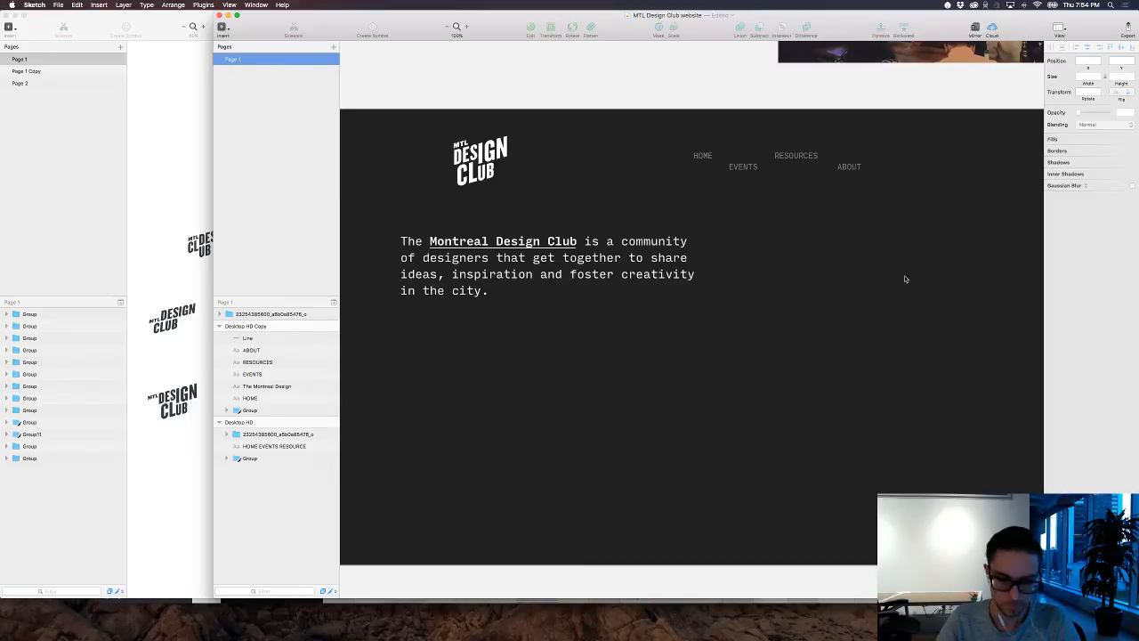
# Step: Switch to Ember, browse the whole image library for layout inspiration and open the pink magazine spread named index
pyautogui.scroll(-2, 912, 320)
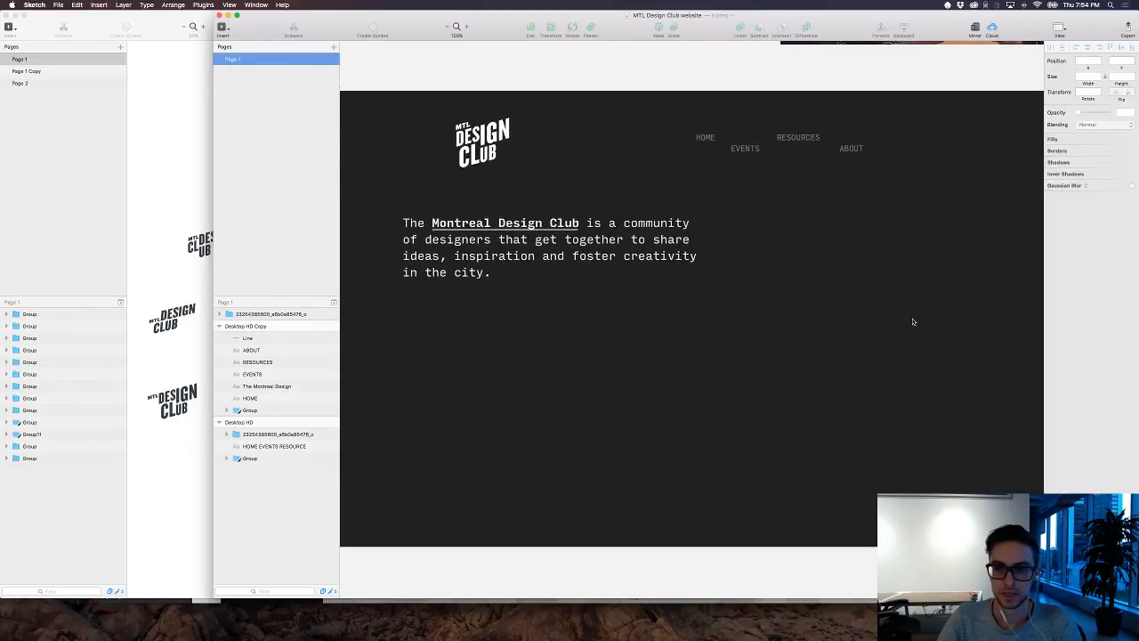
pyautogui.moveTo(638, 623)
pyautogui.click(729, 623)
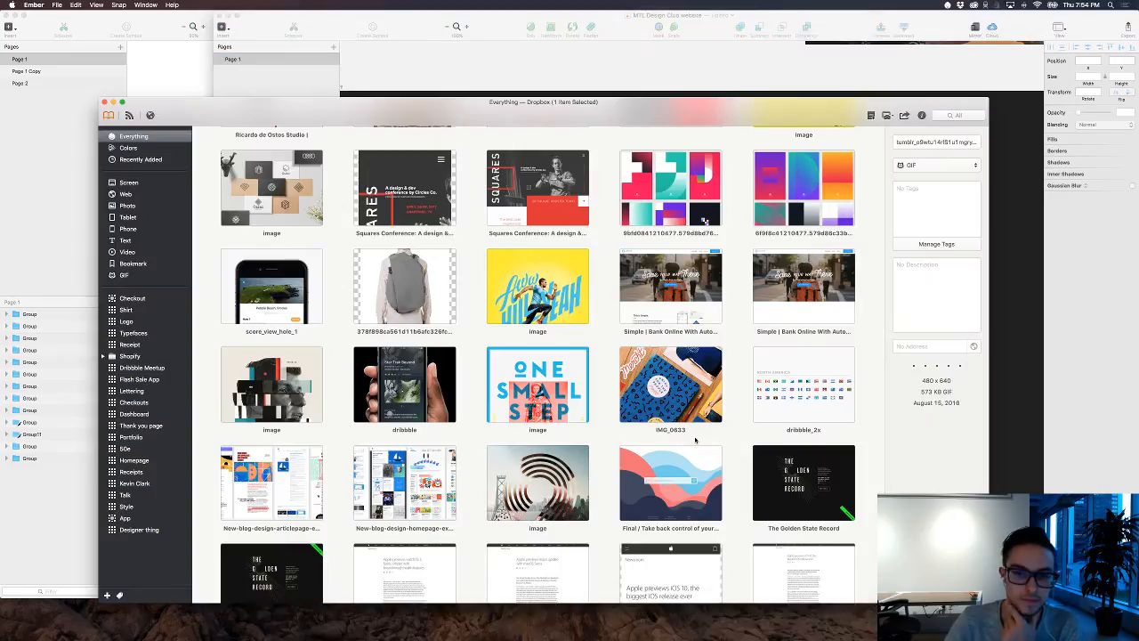
pyautogui.scroll(-8, 694, 439)
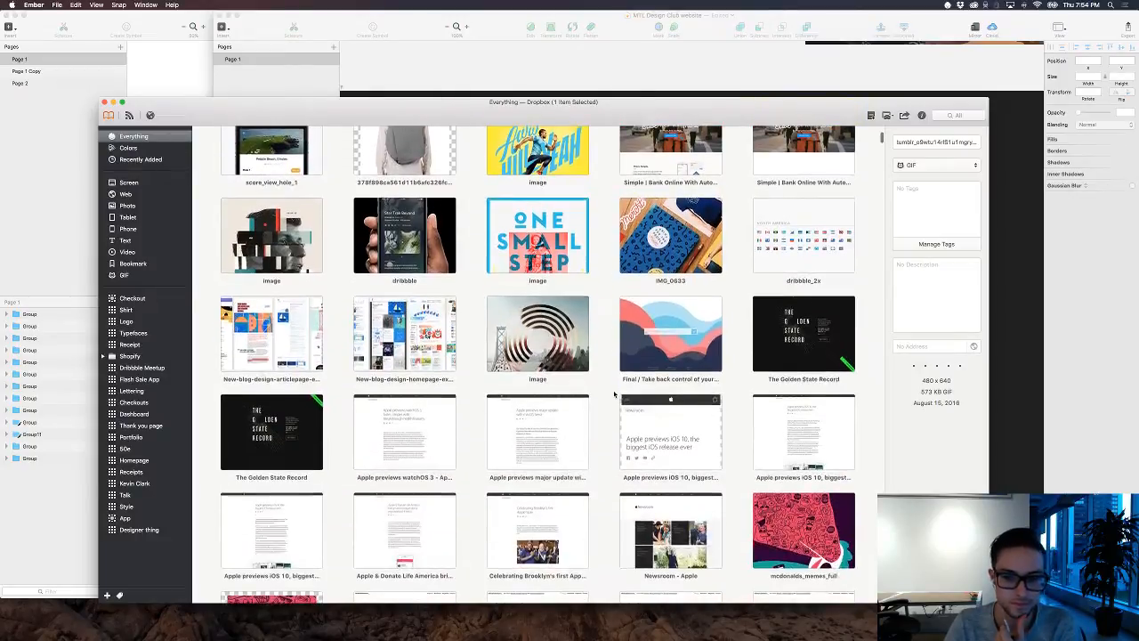
pyautogui.scroll(-8, 614, 394)
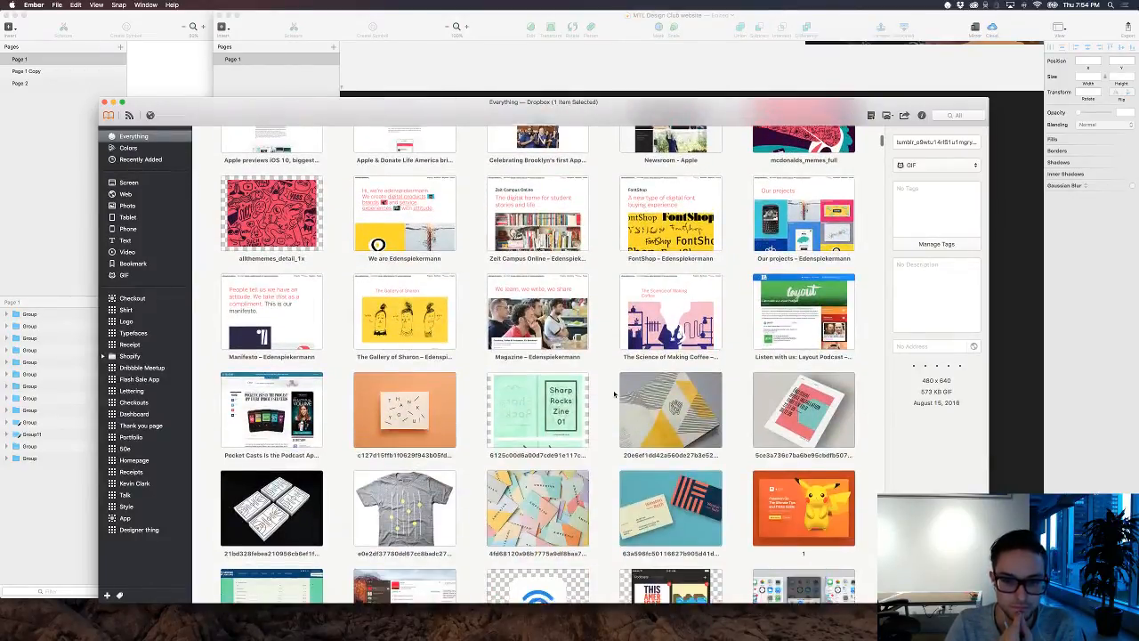
pyautogui.scroll(-4, 614, 394)
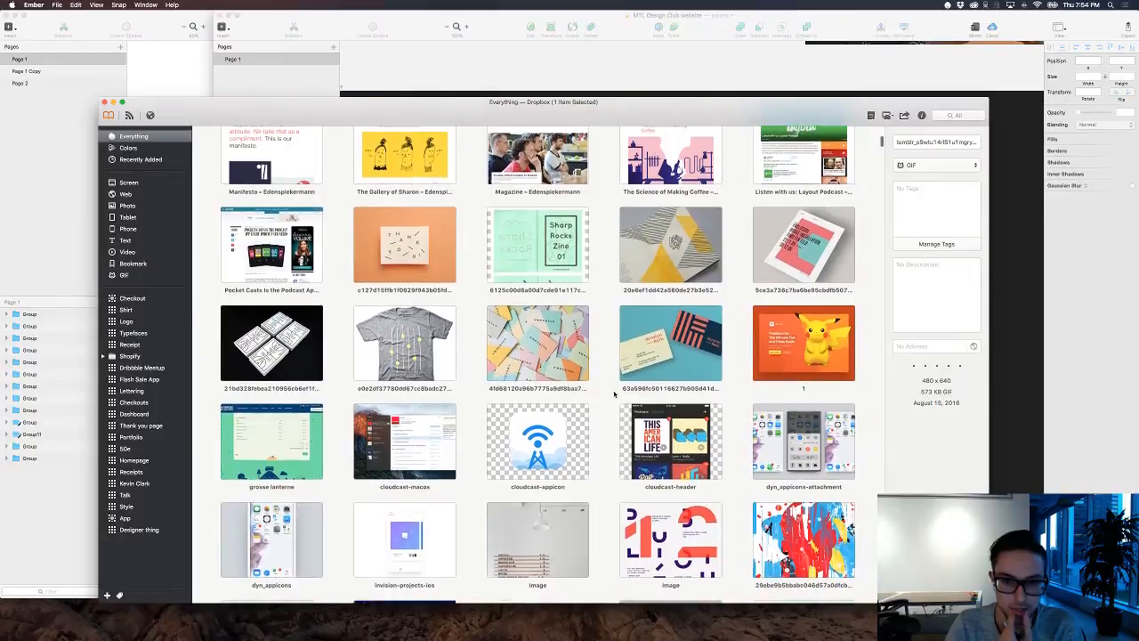
pyautogui.scroll(-5, 614, 394)
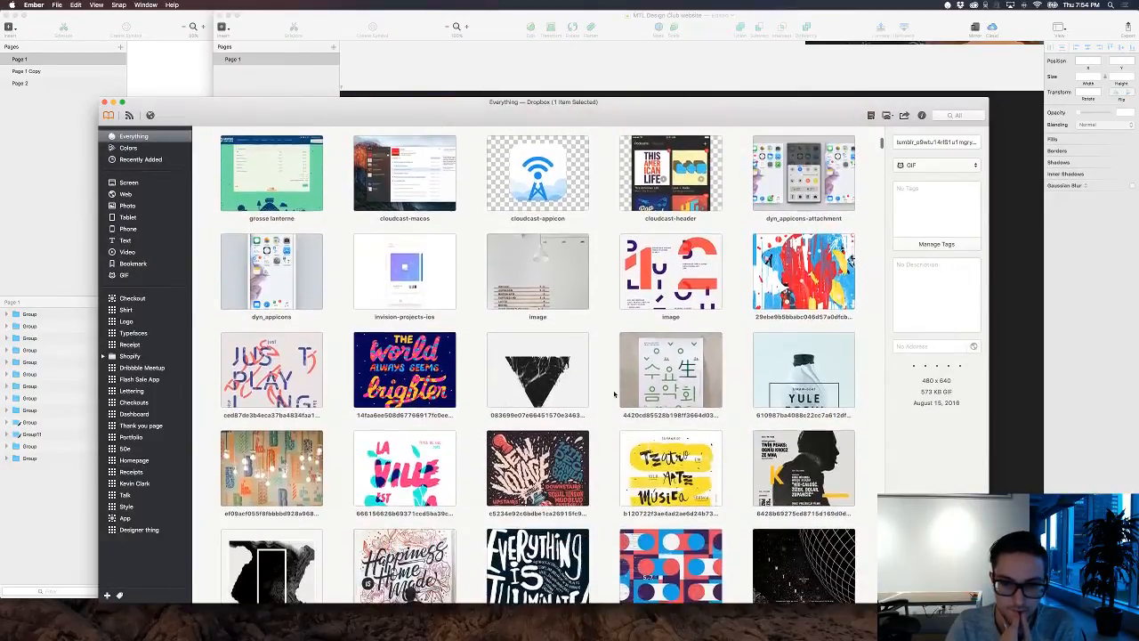
pyautogui.scroll(-3, 614, 394)
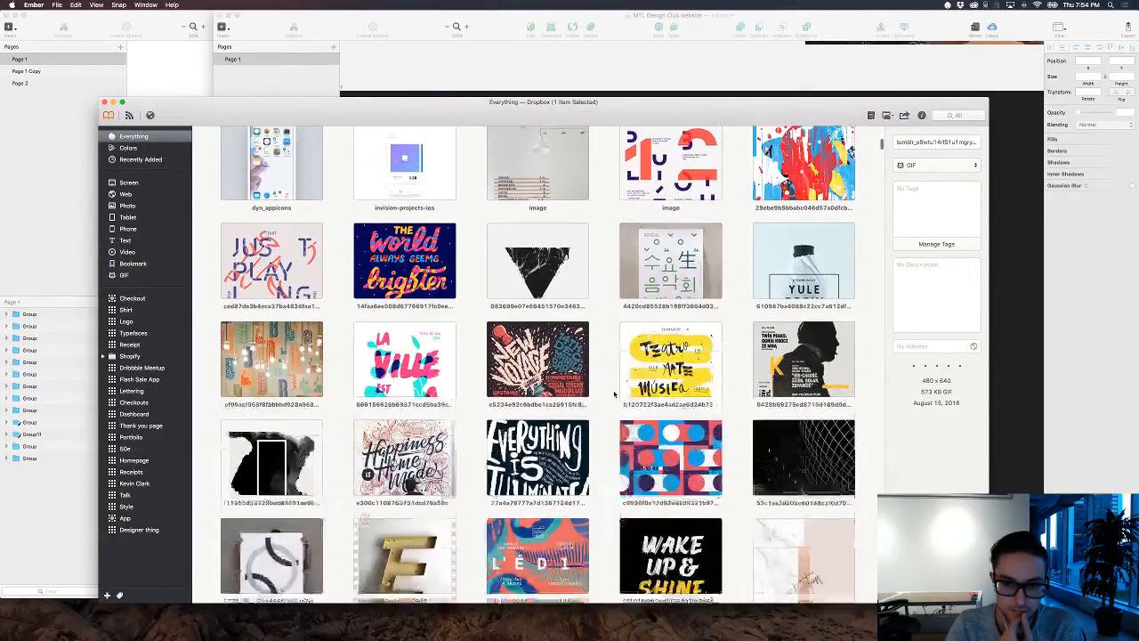
pyautogui.scroll(-5, 614, 394)
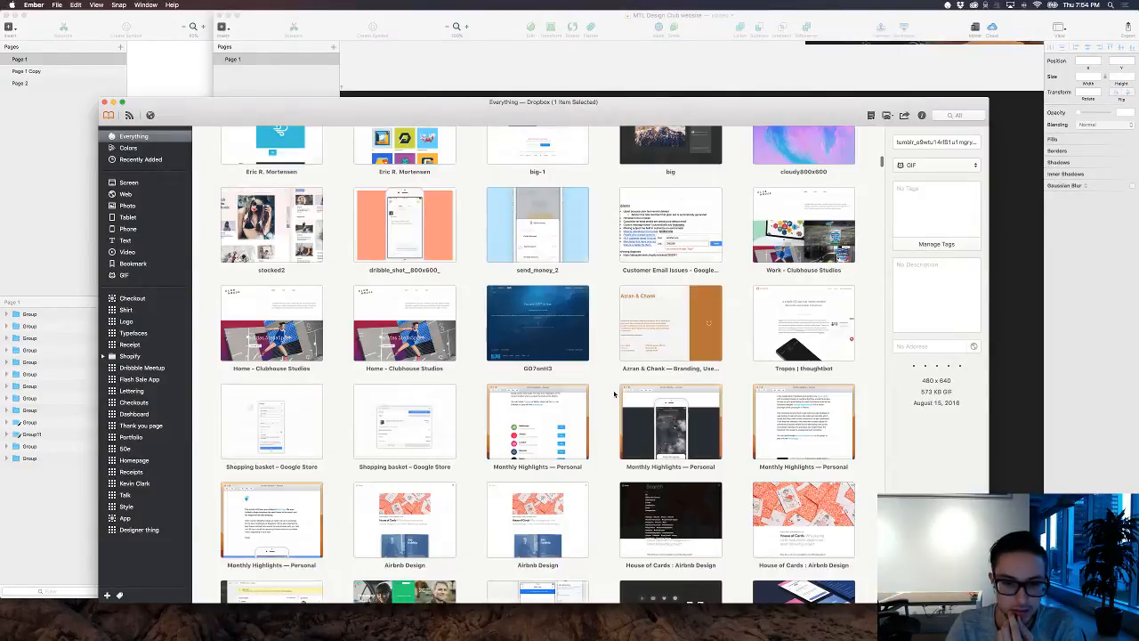
pyautogui.scroll(-2, 614, 394)
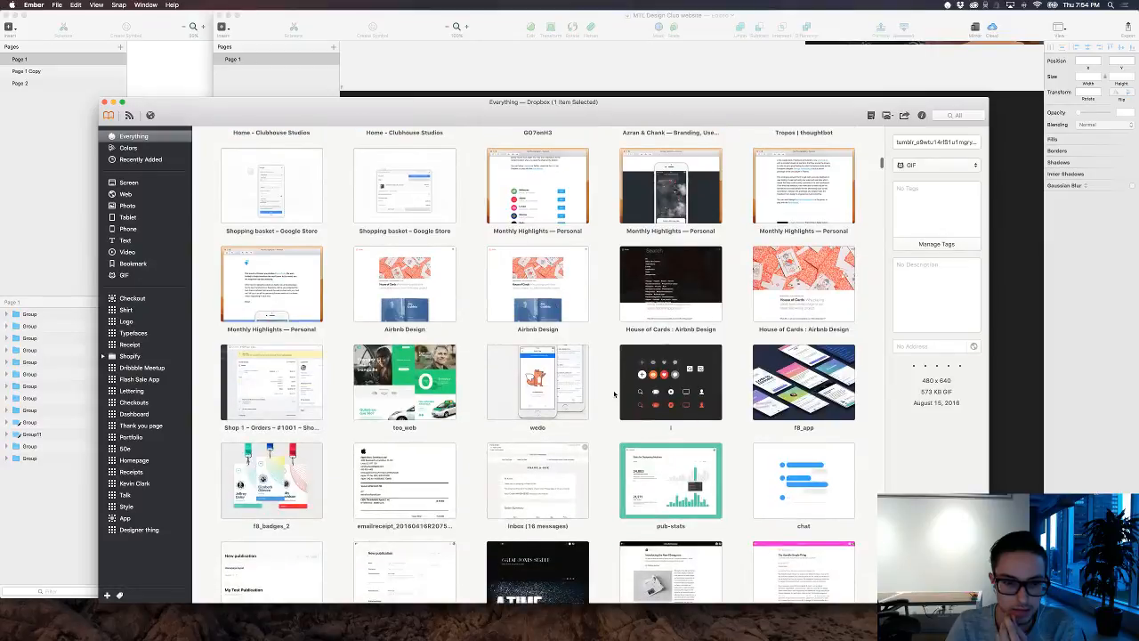
pyautogui.scroll(-15, 614, 395)
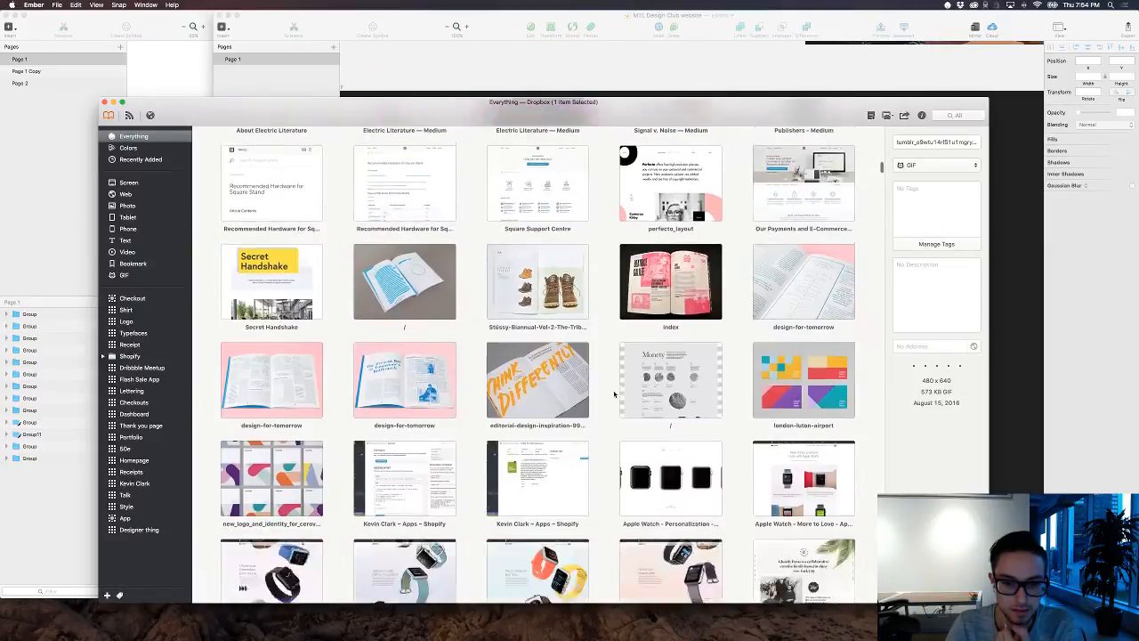
pyautogui.scroll(-3, 614, 394)
pyautogui.scroll(2, 659, 222)
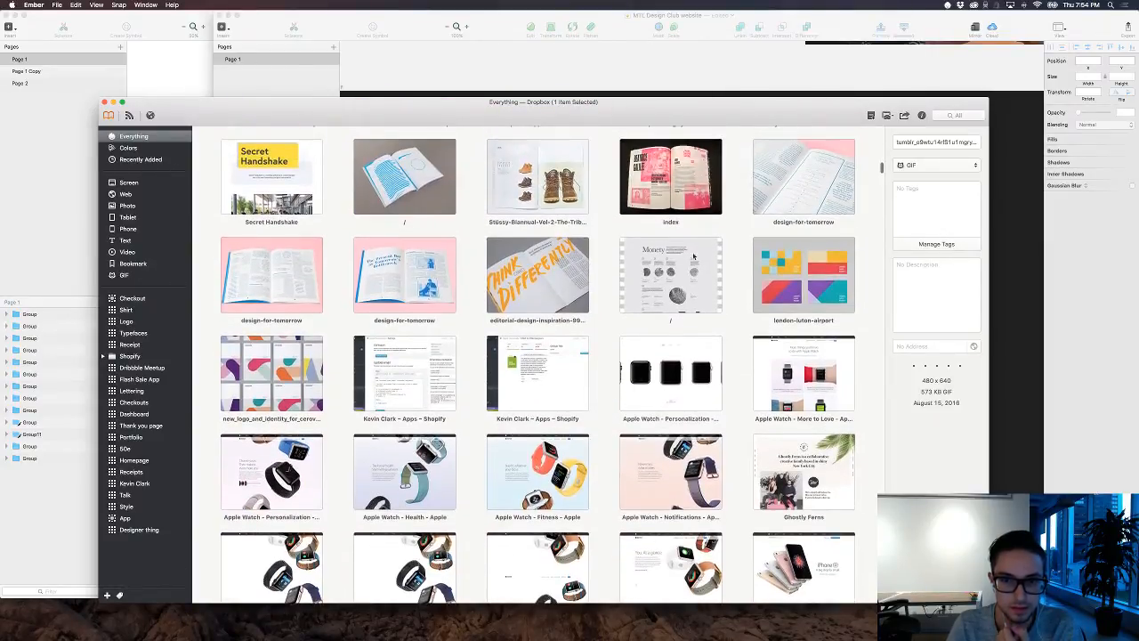
pyautogui.doubleClick(669, 160)
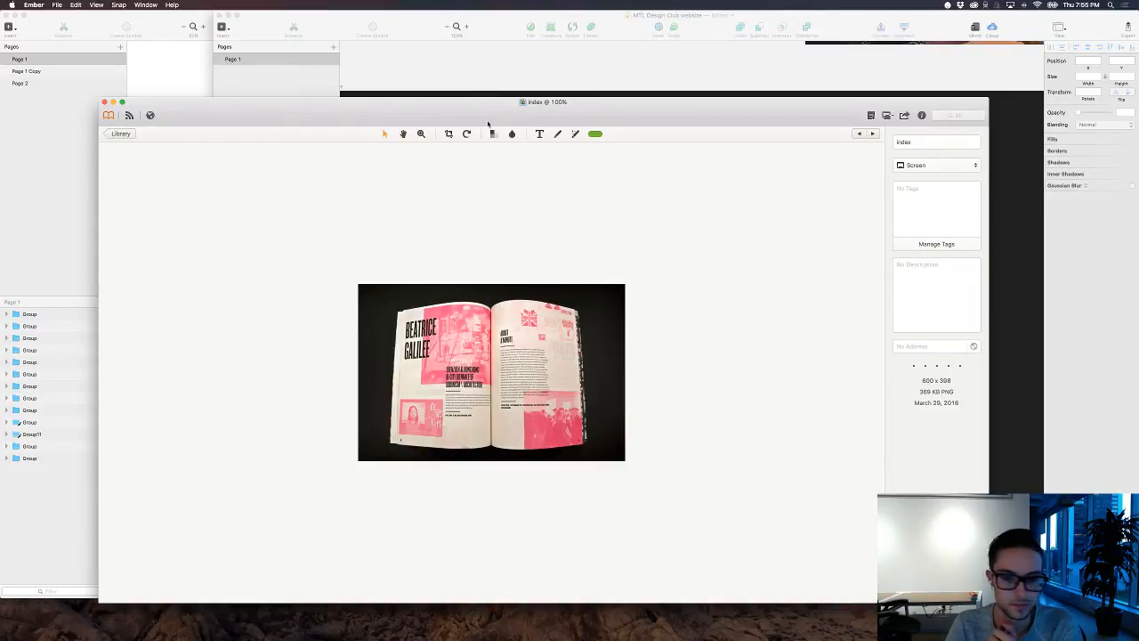
# Step: Compare the dark homepage artboard in Sketch with the magazine spread in Ember, ending on the spread
pyautogui.click(524, 65)
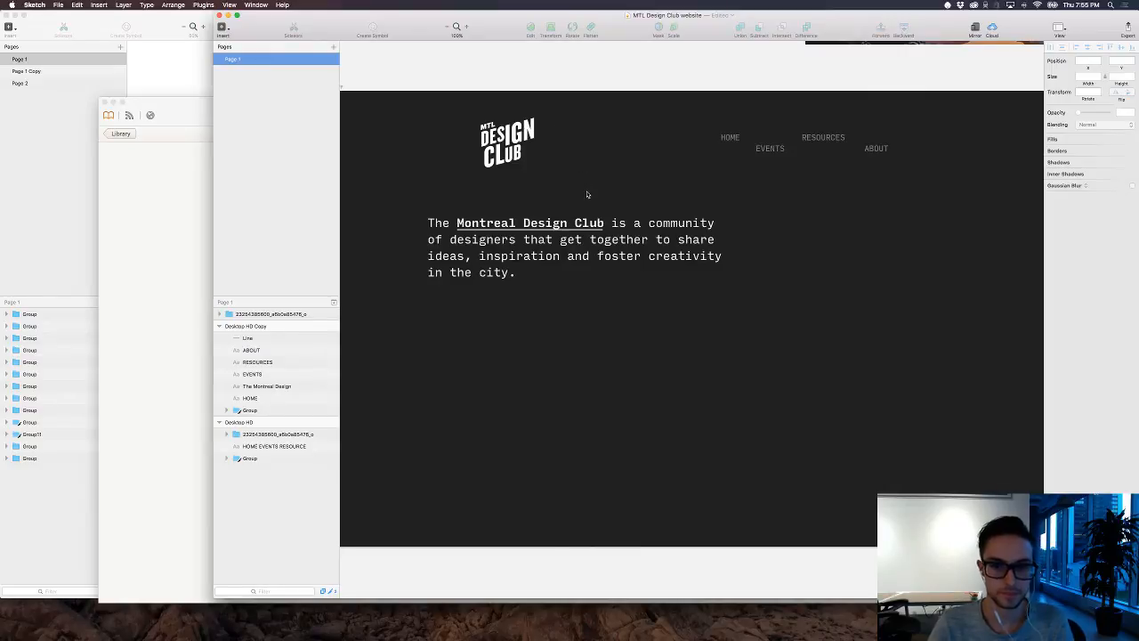
pyautogui.press('super+Tab')
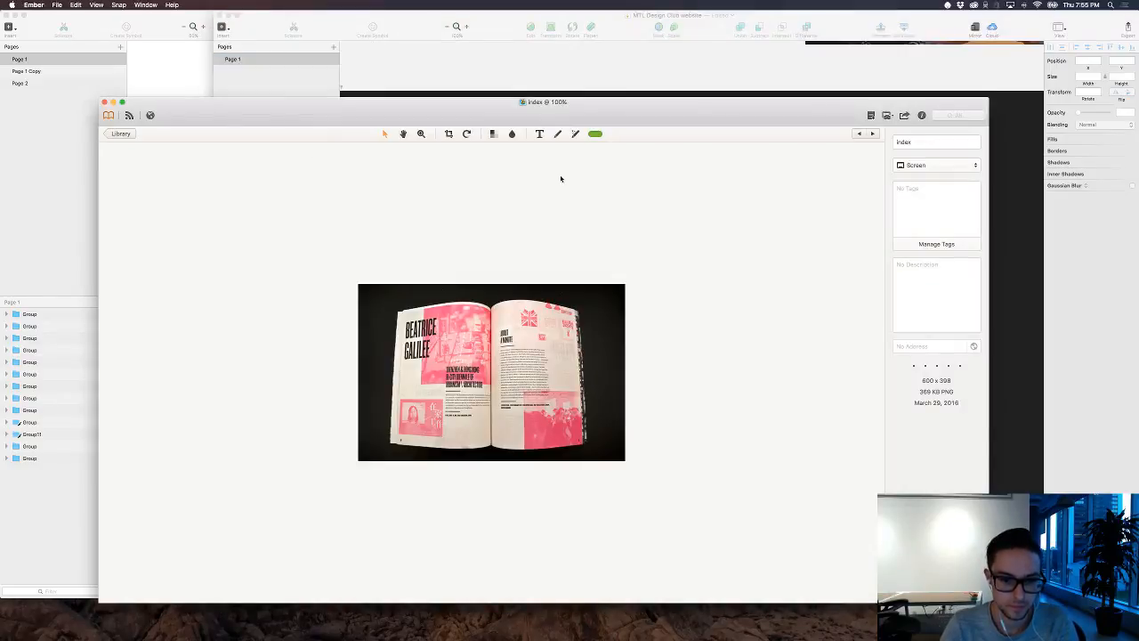
pyautogui.press('super+Tab')
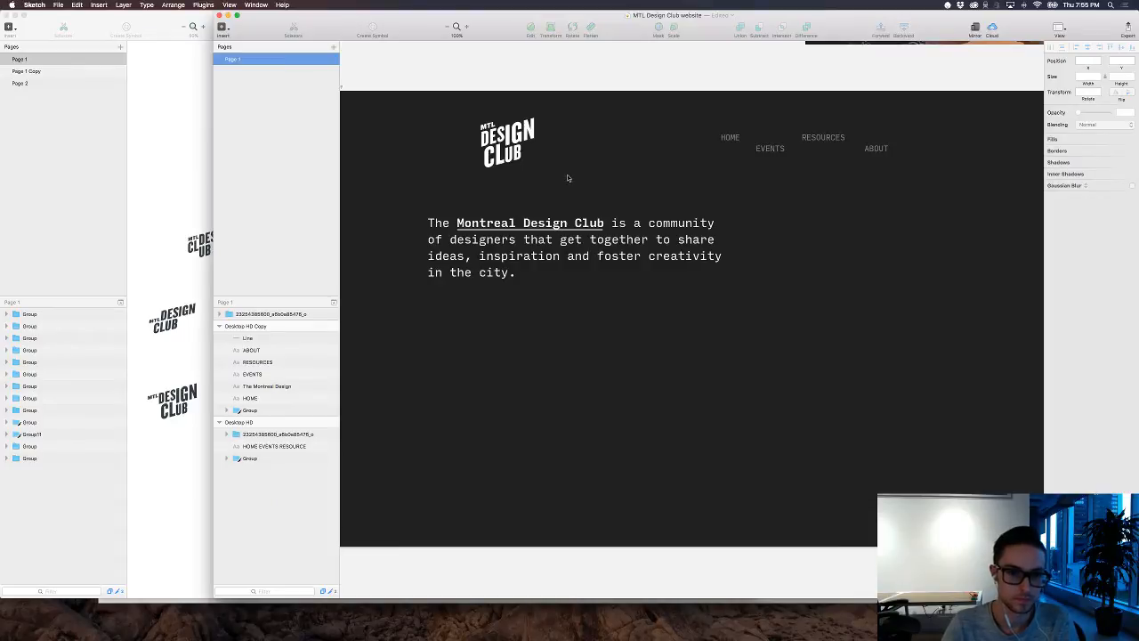
pyautogui.press('super+Tab')
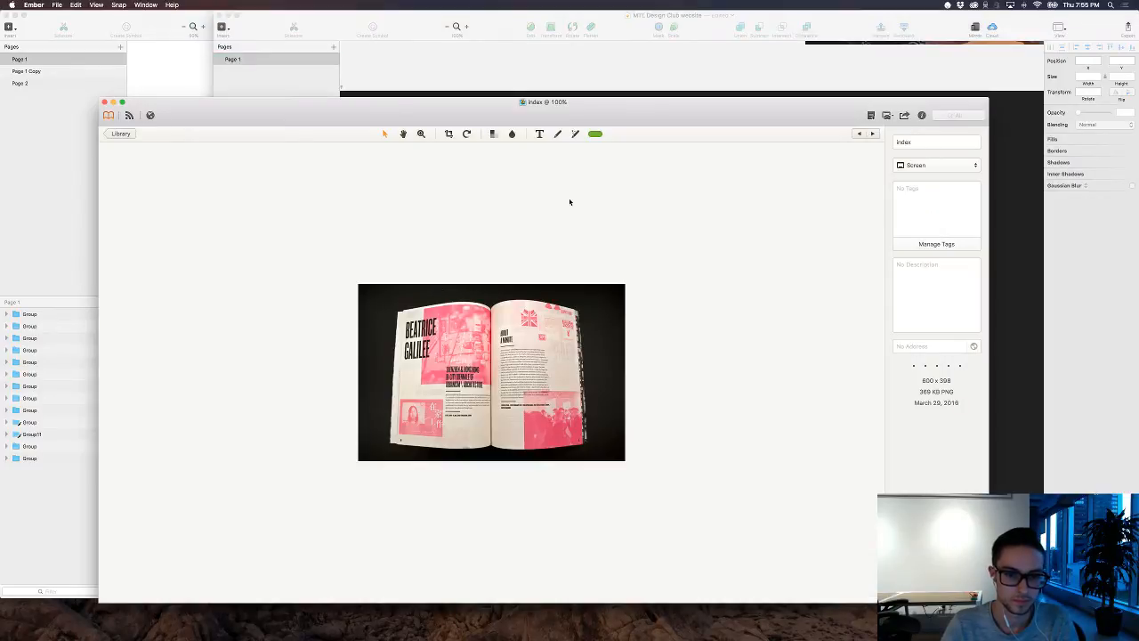
# Step: Switch back to Sketch and add the text "UPCOMING EVENTS" below the intro paragraph on the dark homepage artboard
pyautogui.press('super+Tab')
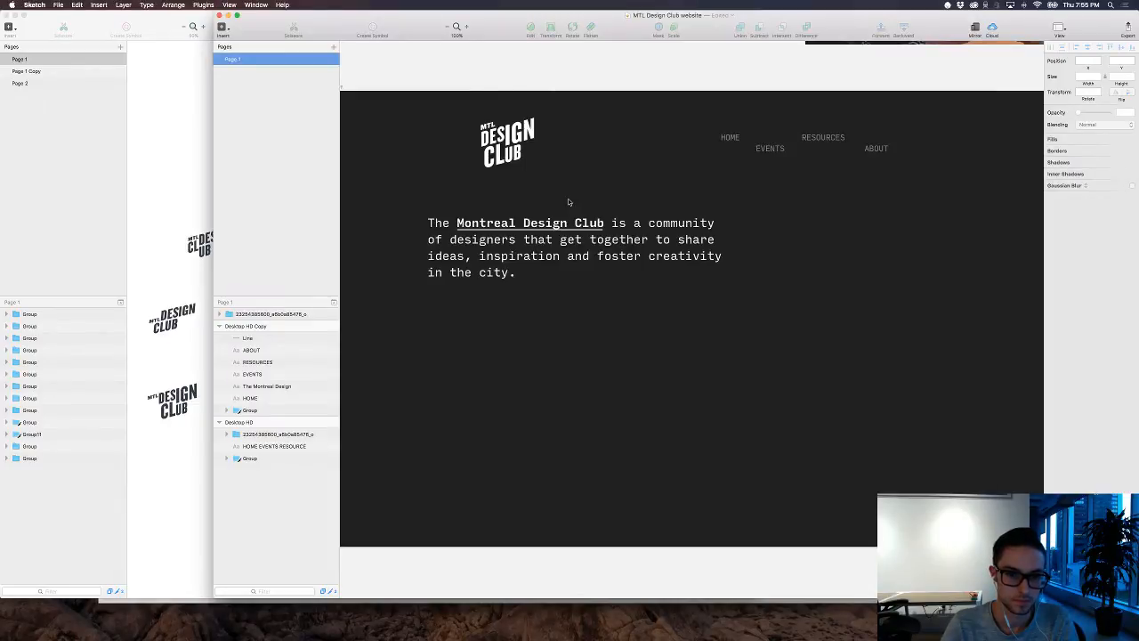
pyautogui.press('super+Tab')
pyautogui.press('super+Tab')
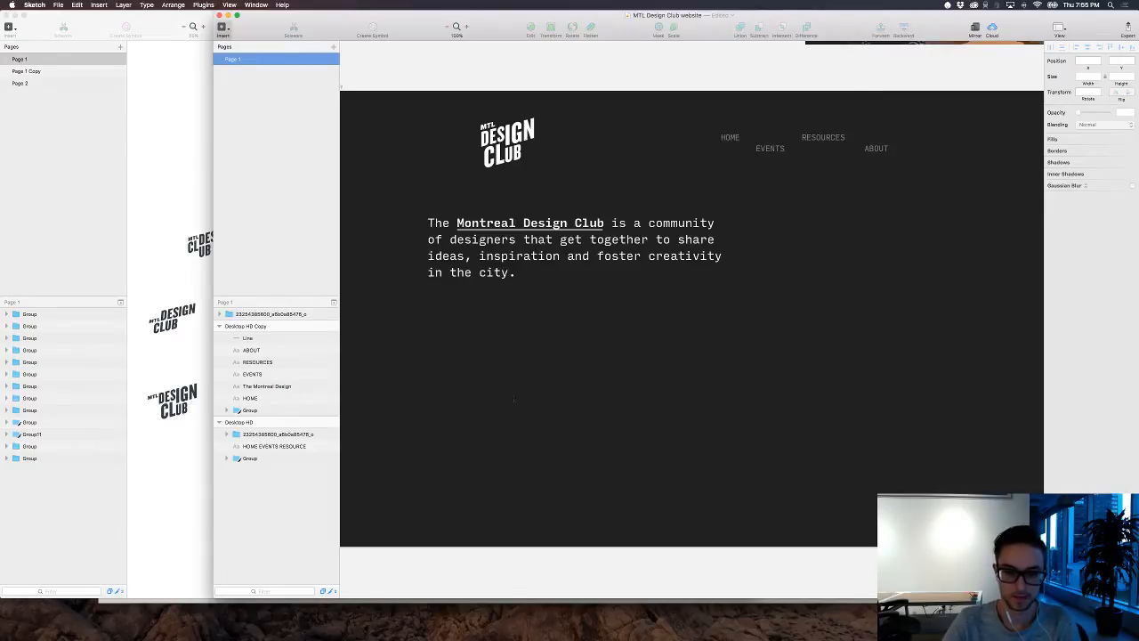
pyautogui.click(421, 429)
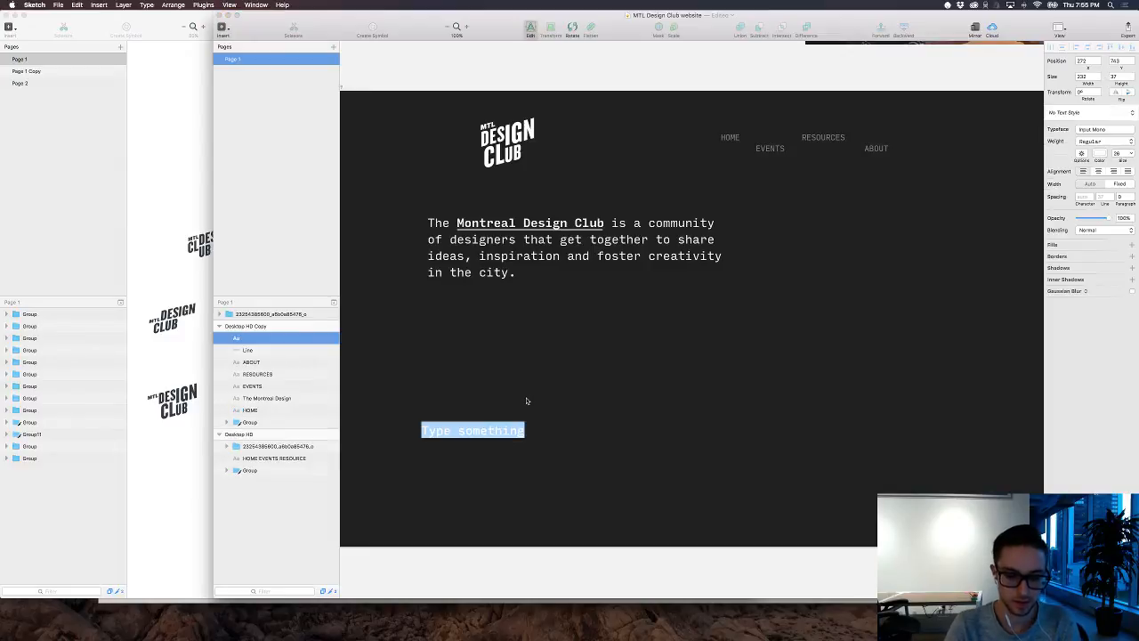
pyautogui.write('UP')
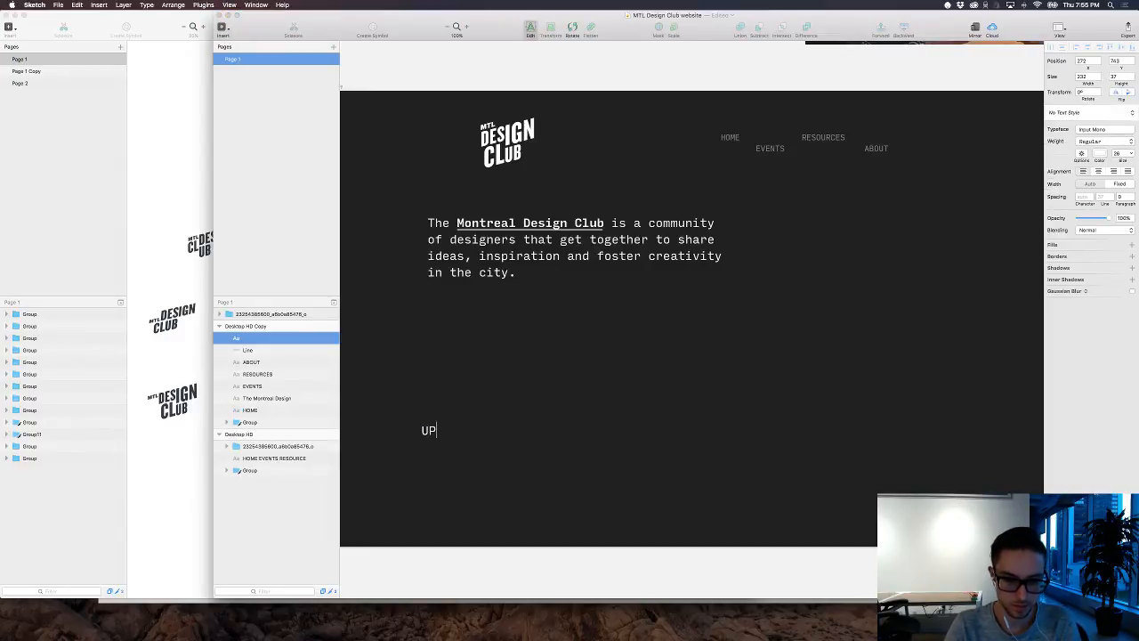
pyautogui.write('COMING EVENTS')
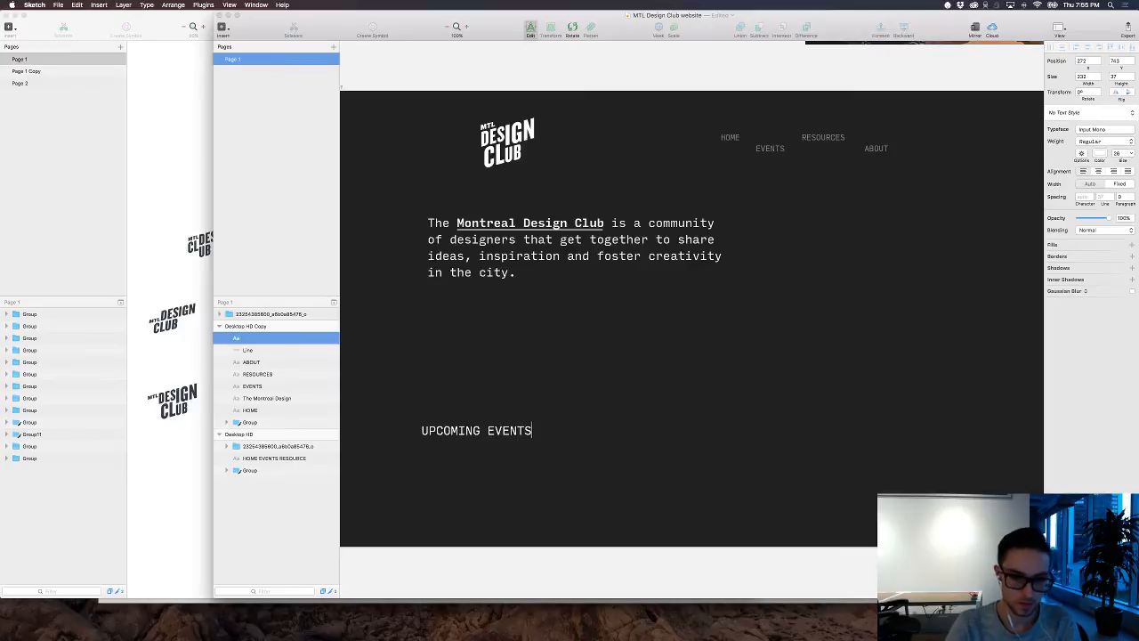
pyautogui.press('Escape')
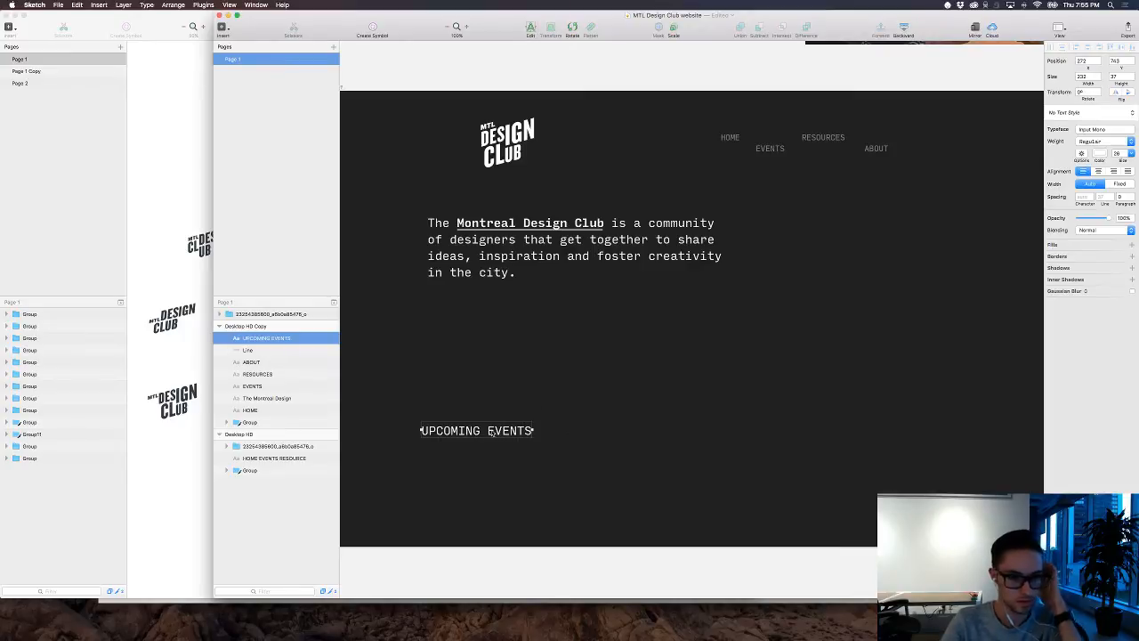
# Step: Set the "UPCOMING EVENTS" label to font size 16 and a light gray color
pyautogui.moveTo(1127, 162); pyautogui.dragTo(1122, 161)
pyautogui.click(825, 257)
pyautogui.hscroll(-2, 828, 253)
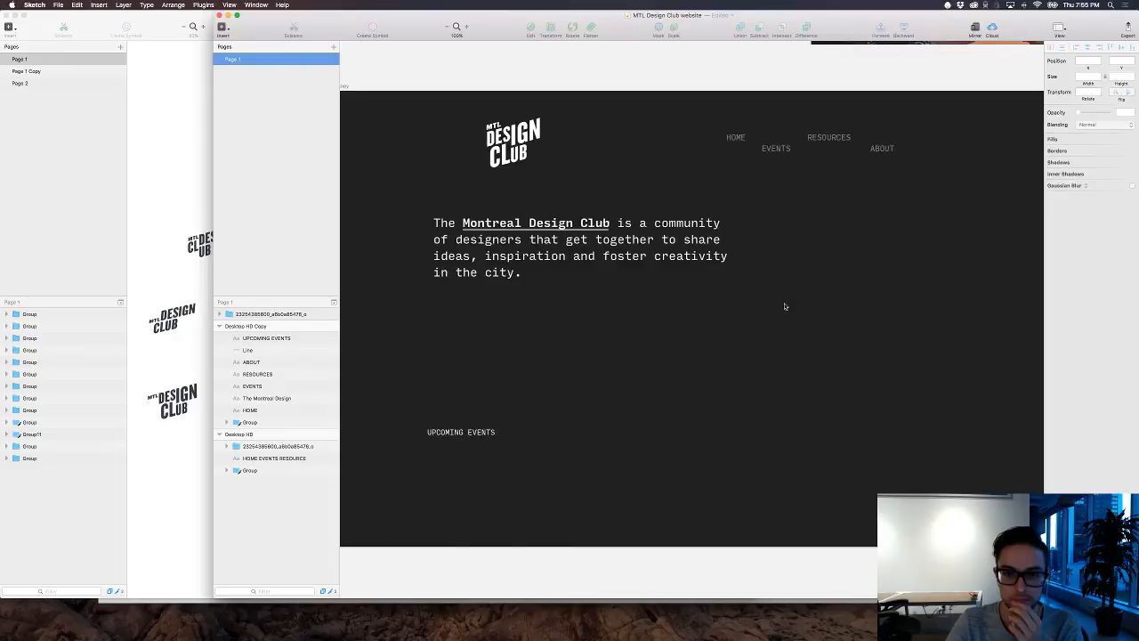
pyautogui.click(482, 431)
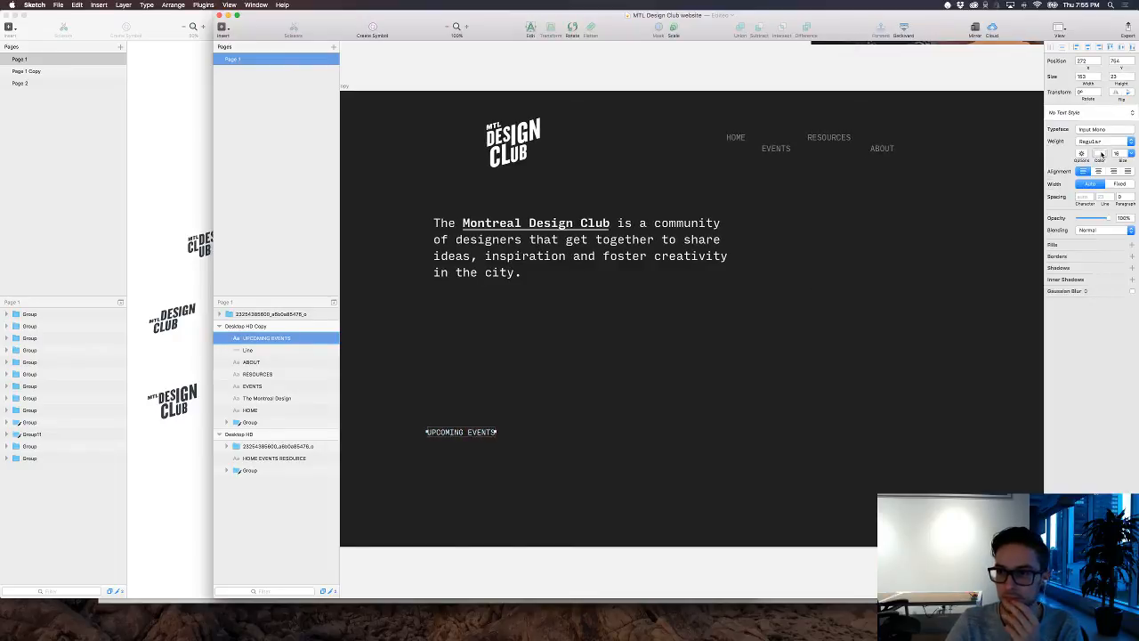
pyautogui.click(1099, 153)
pyautogui.moveTo(1066, 211); pyautogui.dragTo(1029, 193)
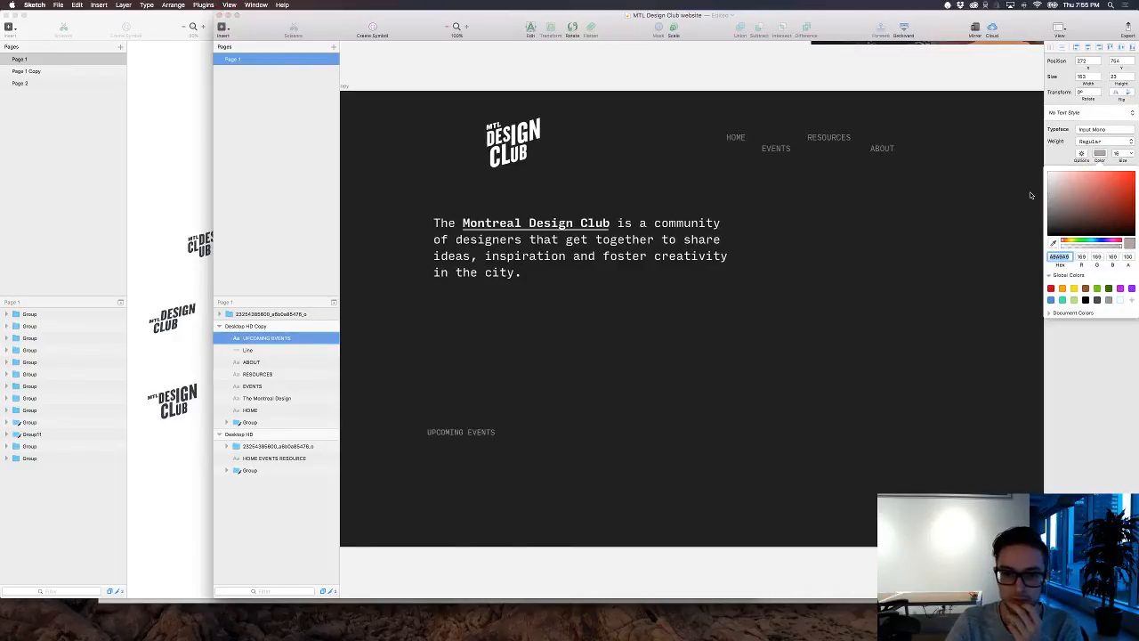
pyautogui.click(860, 349)
# Step: Rotate the "UPCOMING EVENTS" label to -90° and move it up under the intro paragraph, near the "M" of "Montreal"
pyautogui.click(457, 436)
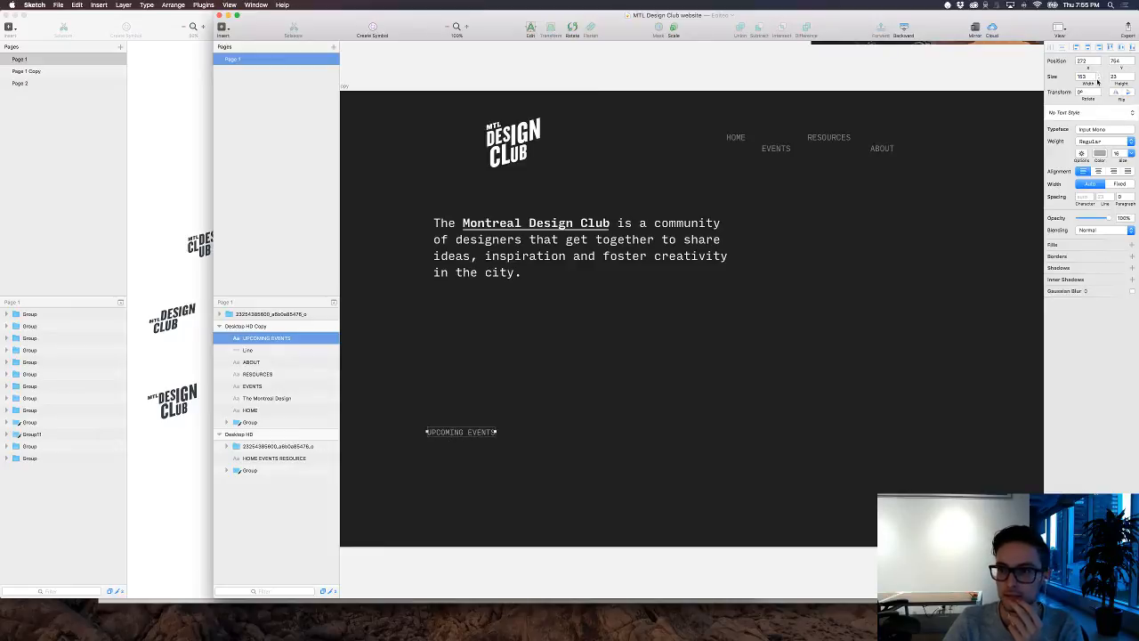
pyautogui.click(574, 29)
pyautogui.moveTo(497, 433); pyautogui.dragTo(455, 346)
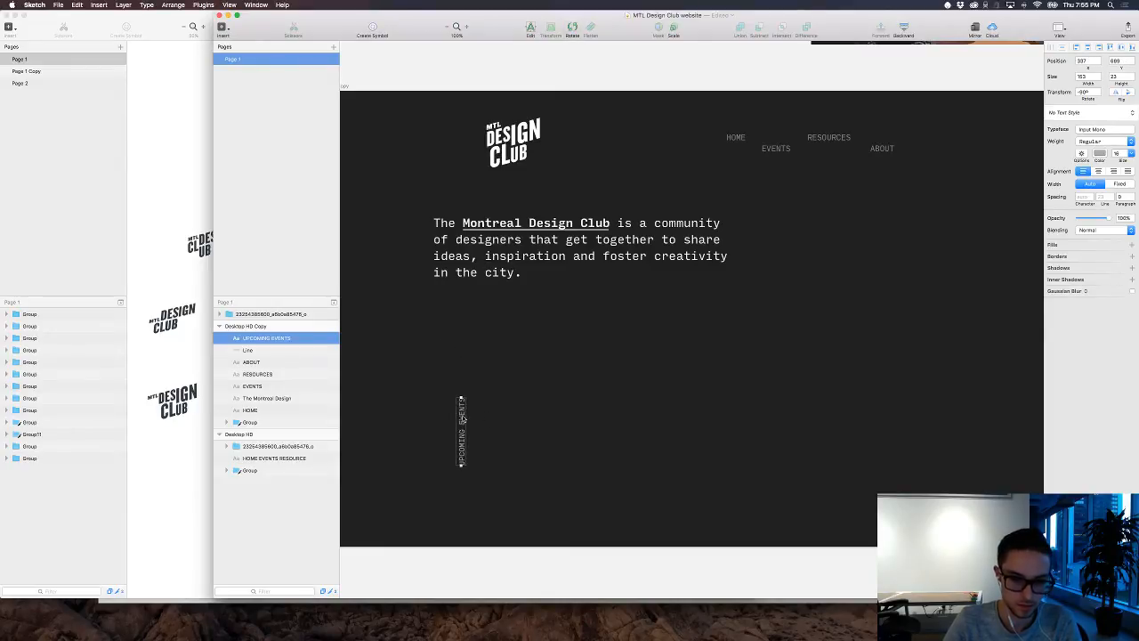
pyautogui.moveTo(461, 414); pyautogui.dragTo(477, 379)
pyautogui.click(550, 367)
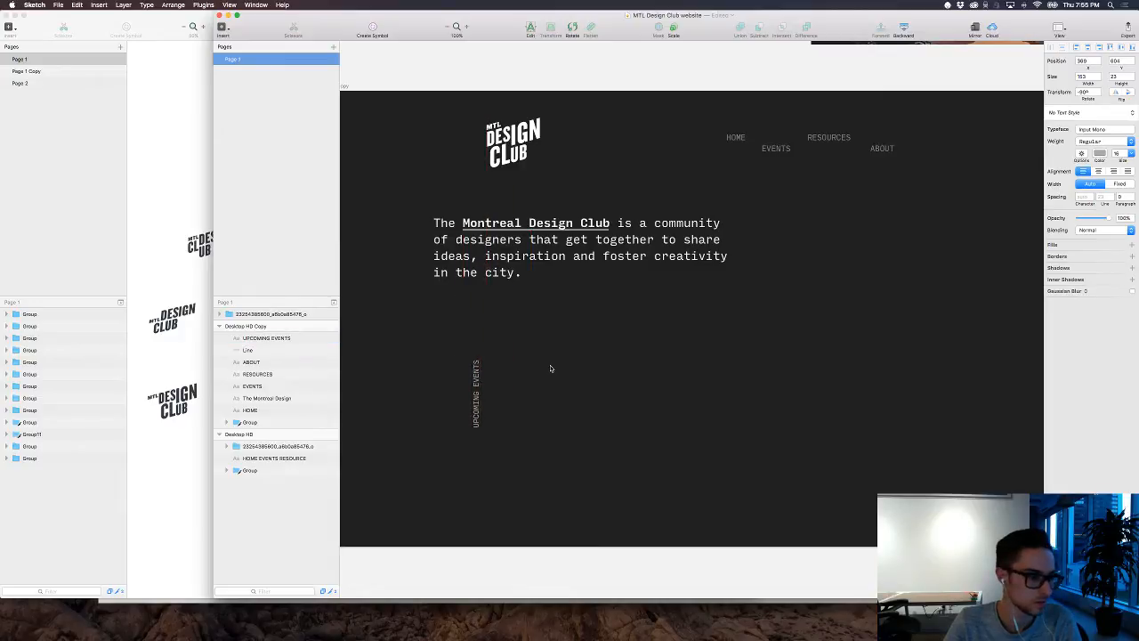
pyautogui.scroll(-2, 549, 366)
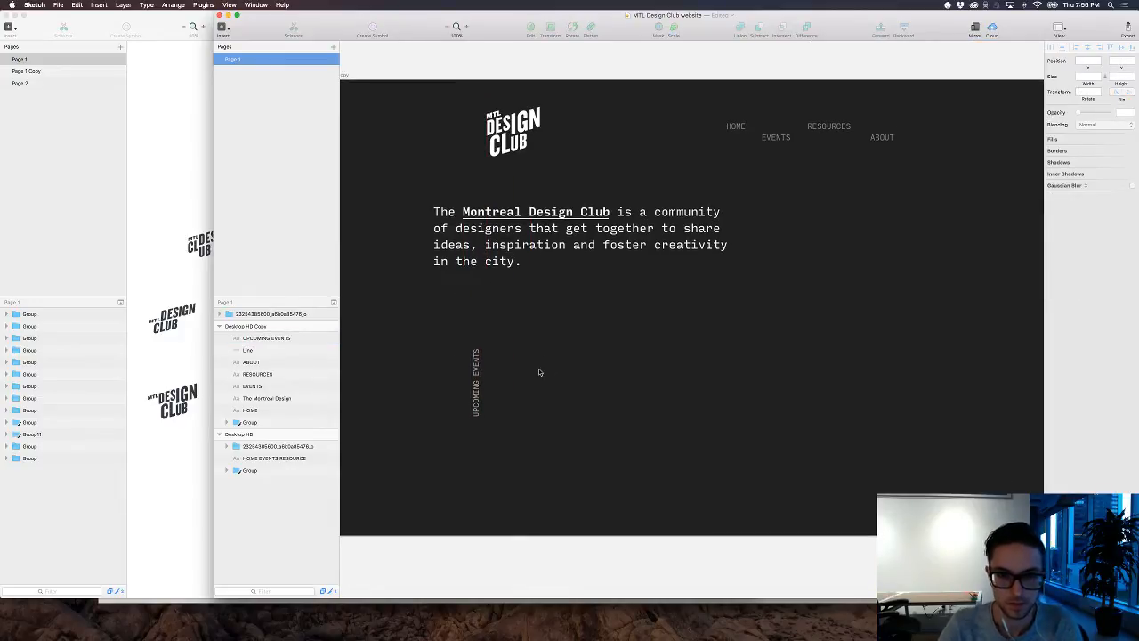
pyautogui.moveTo(477, 374); pyautogui.dragTo(464, 364)
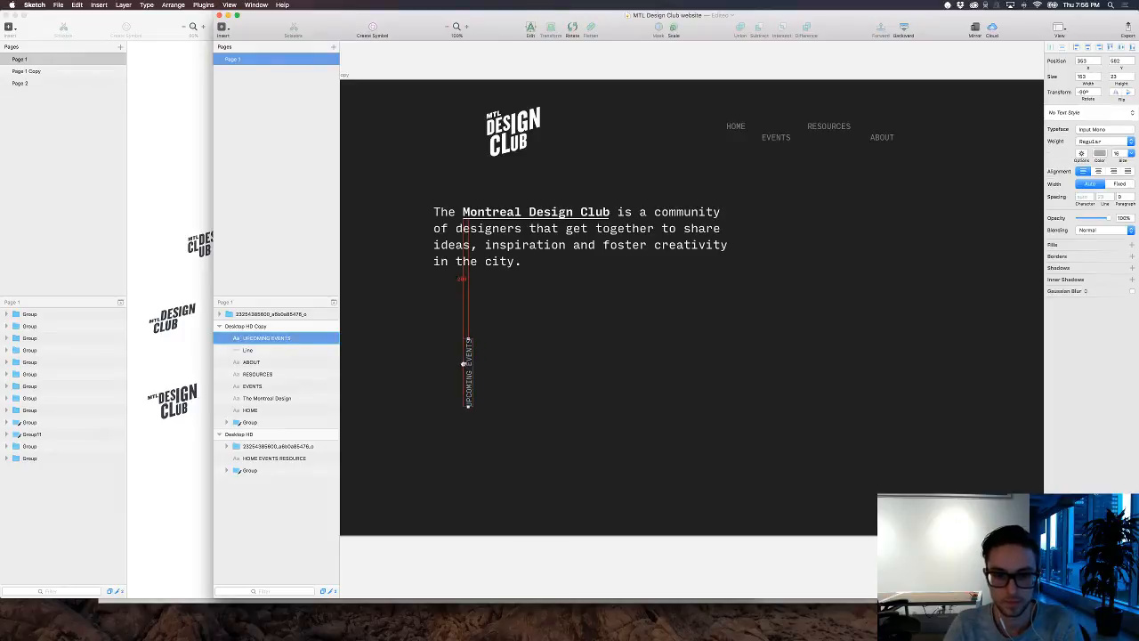
pyautogui.hscroll(2, 552, 352)
pyautogui.click(552, 352)
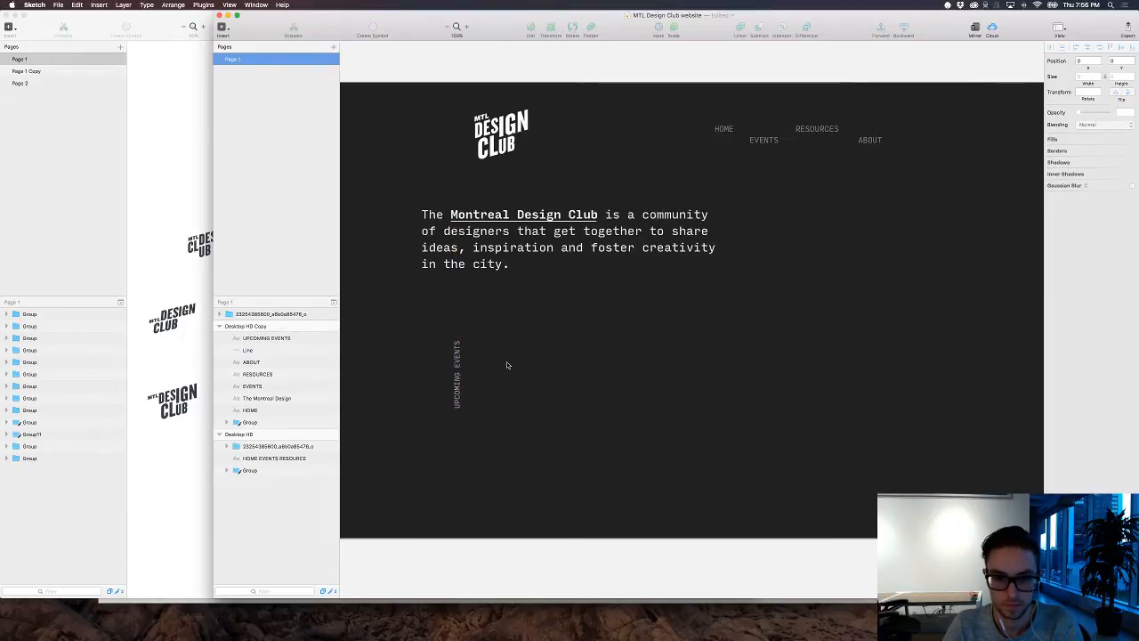
# Step: Add the text "Design Club Meetup" beside the vertical "UPCOMING EVENTS" label
pyautogui.press('t')
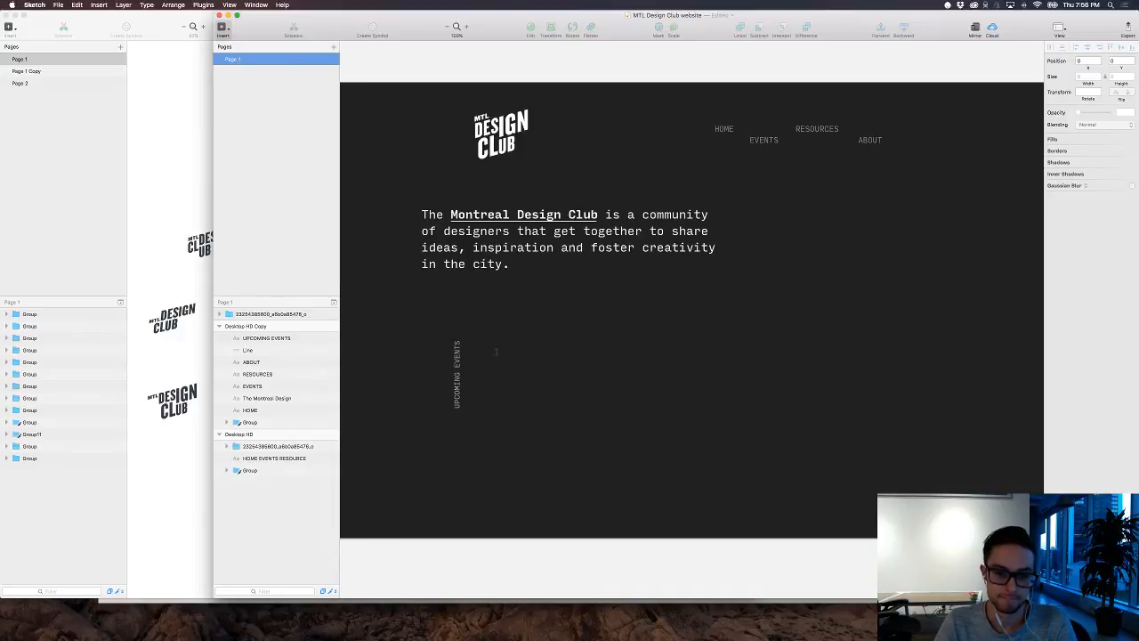
pyautogui.click(495, 352)
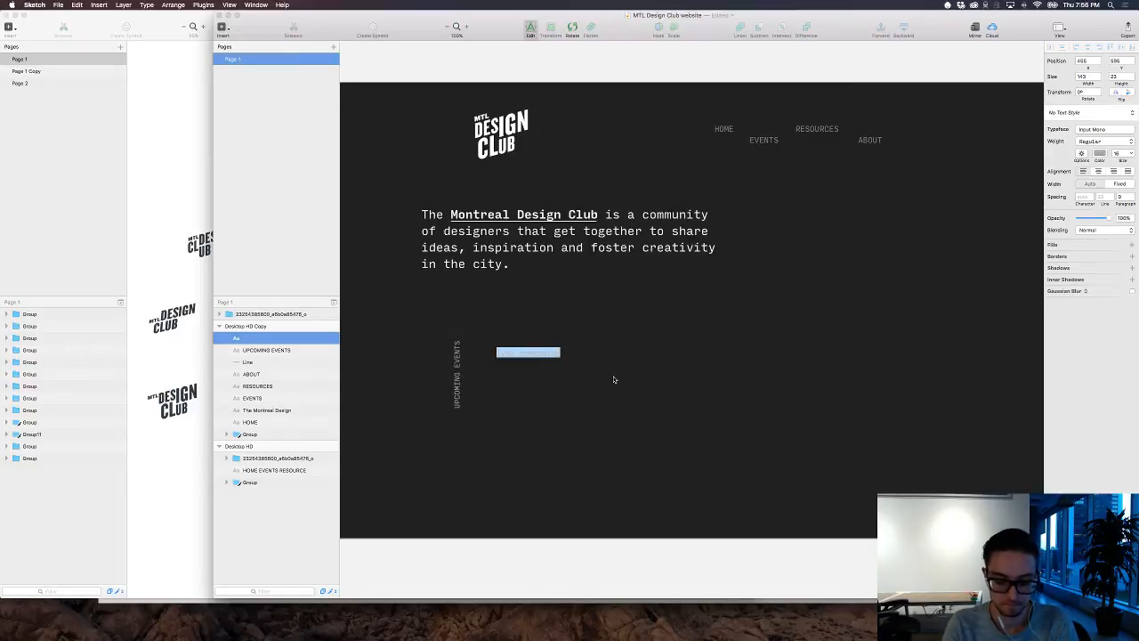
pyautogui.write('Desig')
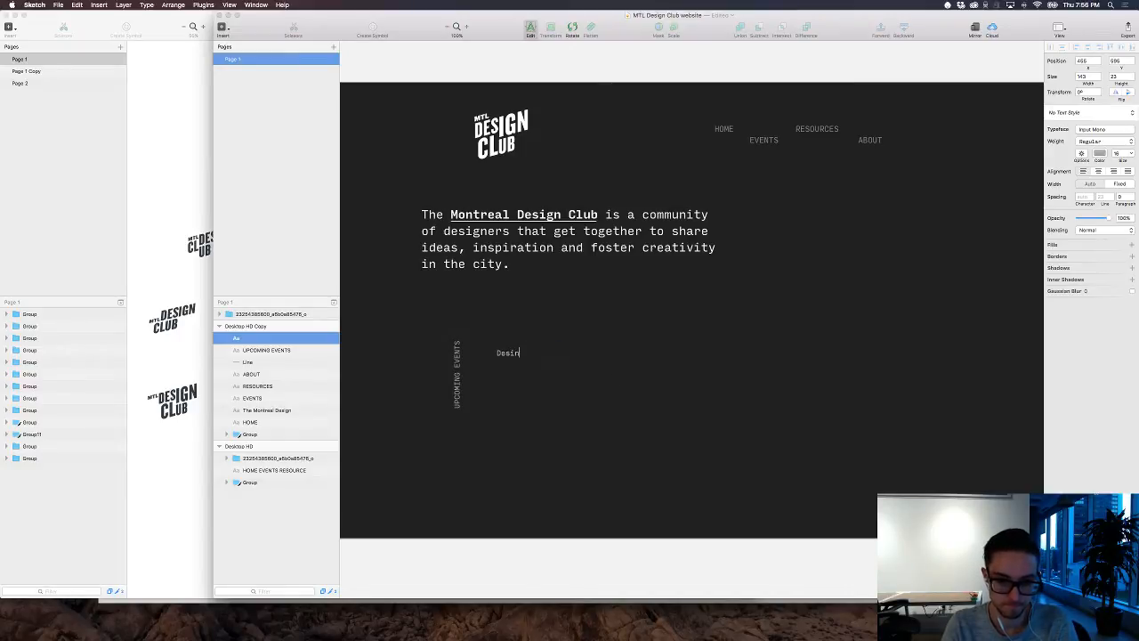
pyautogui.write('n Cl')
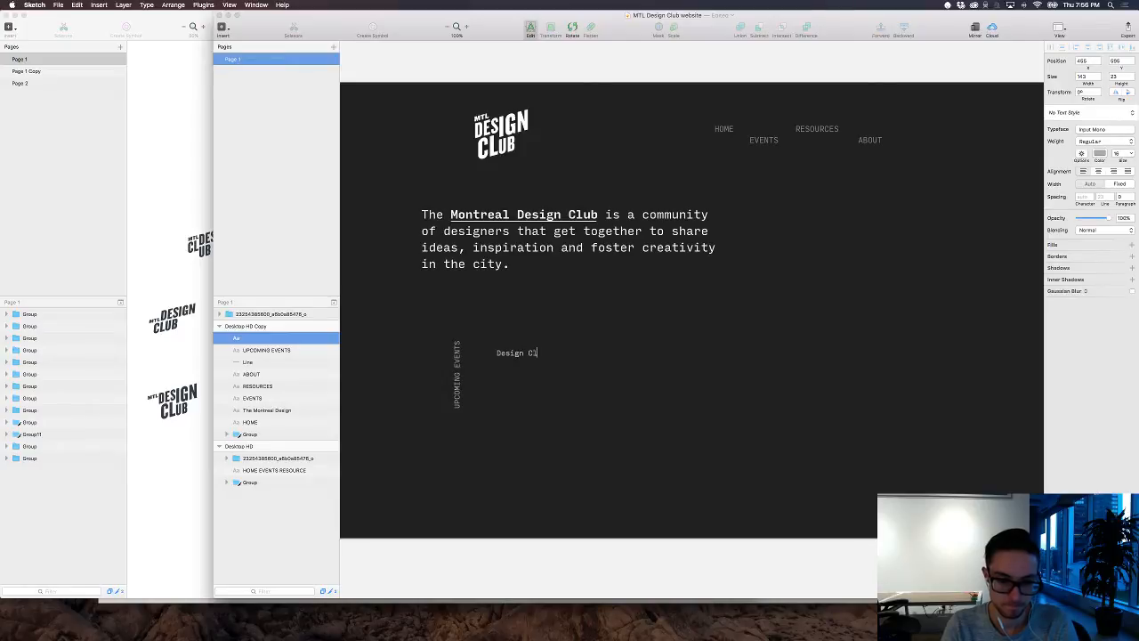
pyautogui.write('ub Meetup')
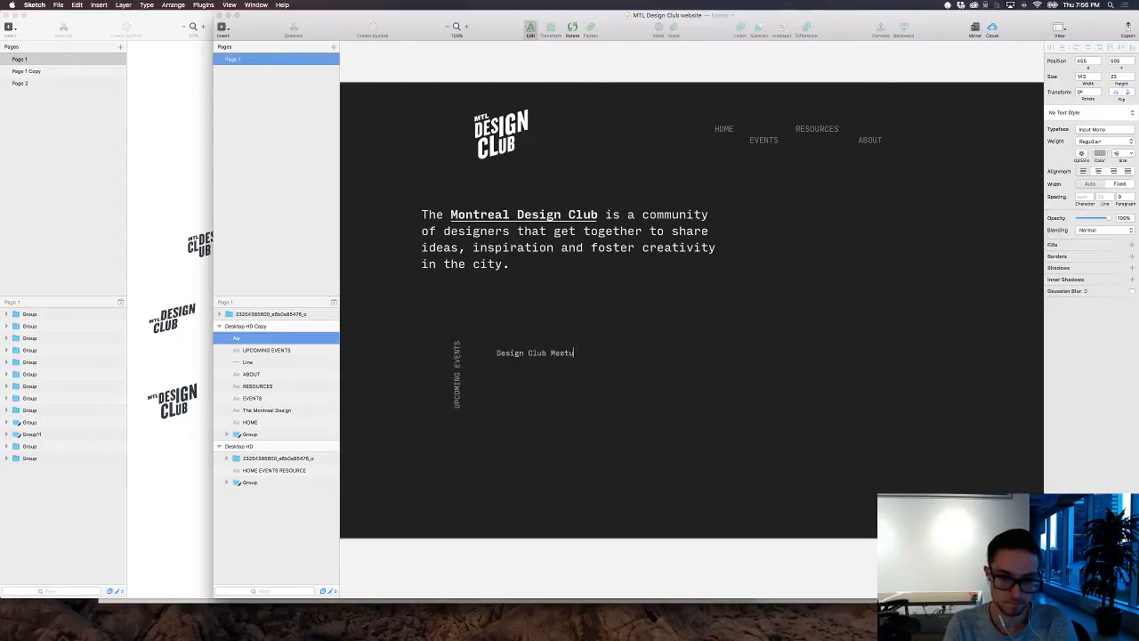
# Step: Set the "Design Club Meetup" text in the Graphik typeface with Black weight
pyautogui.press('super+a')
pyautogui.click(1095, 130)
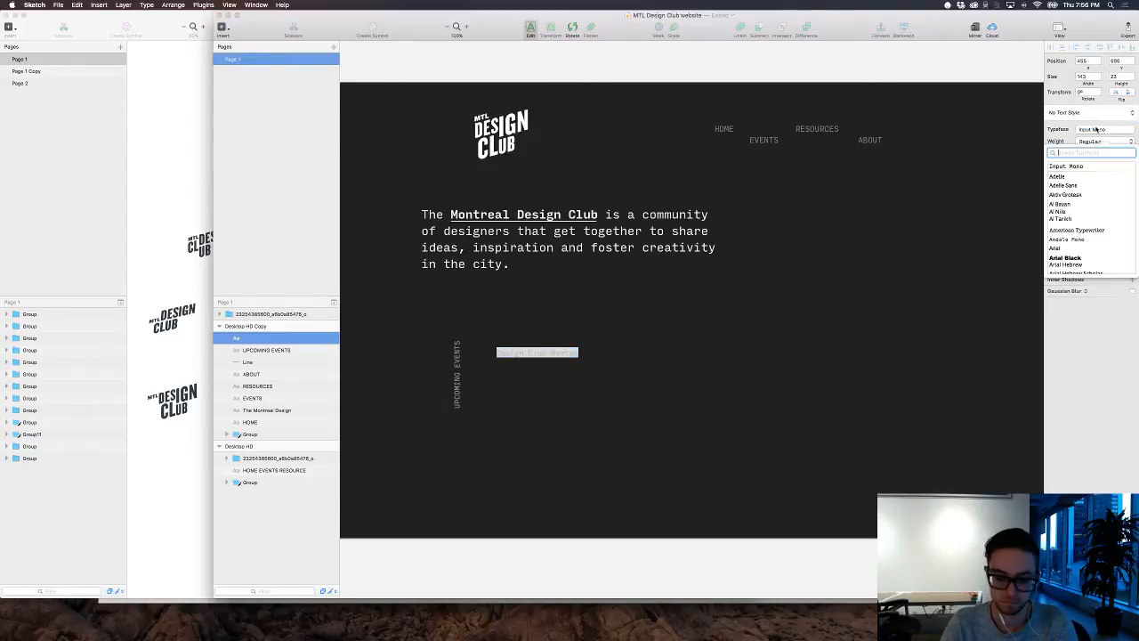
pyautogui.write('gra')
pyautogui.press('Return')
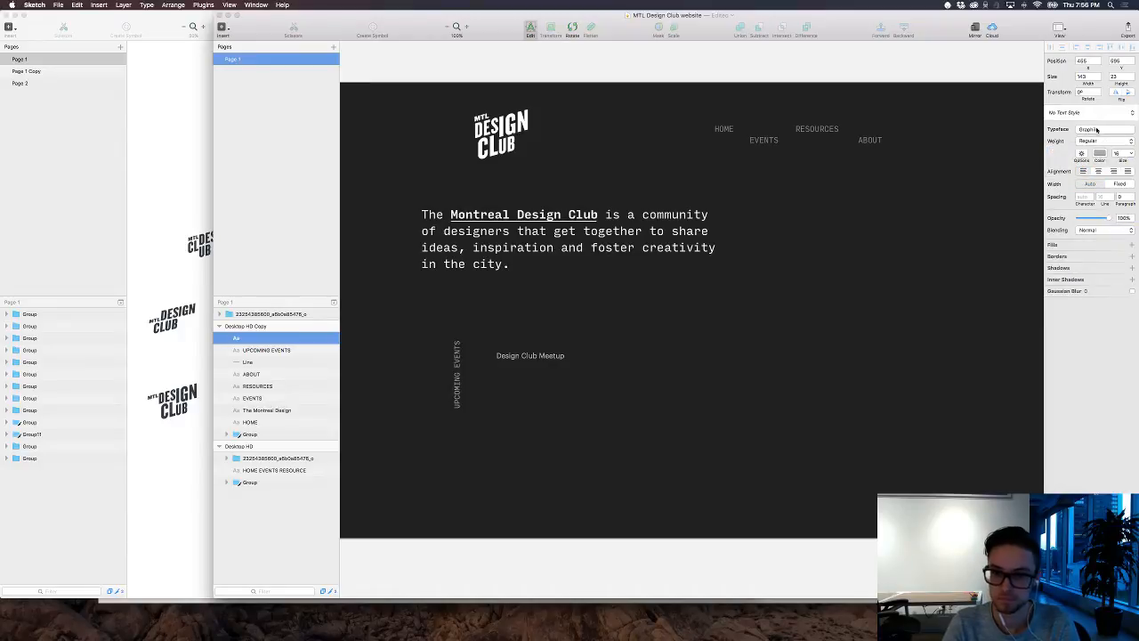
pyautogui.click(1103, 142)
pyautogui.click(1087, 212)
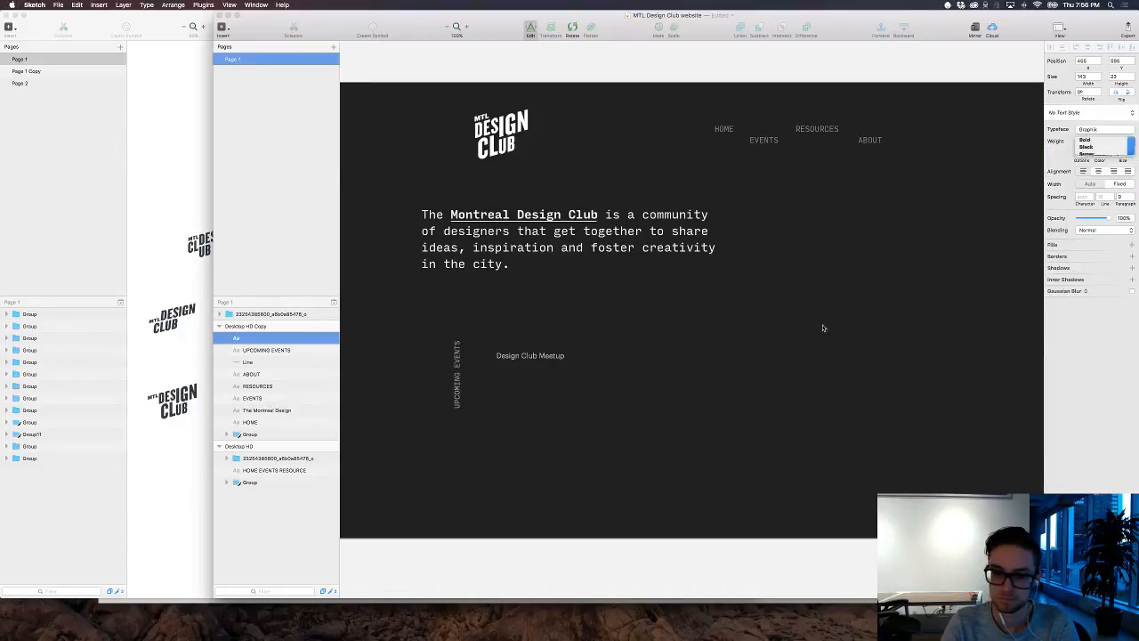
pyautogui.press('Escape')
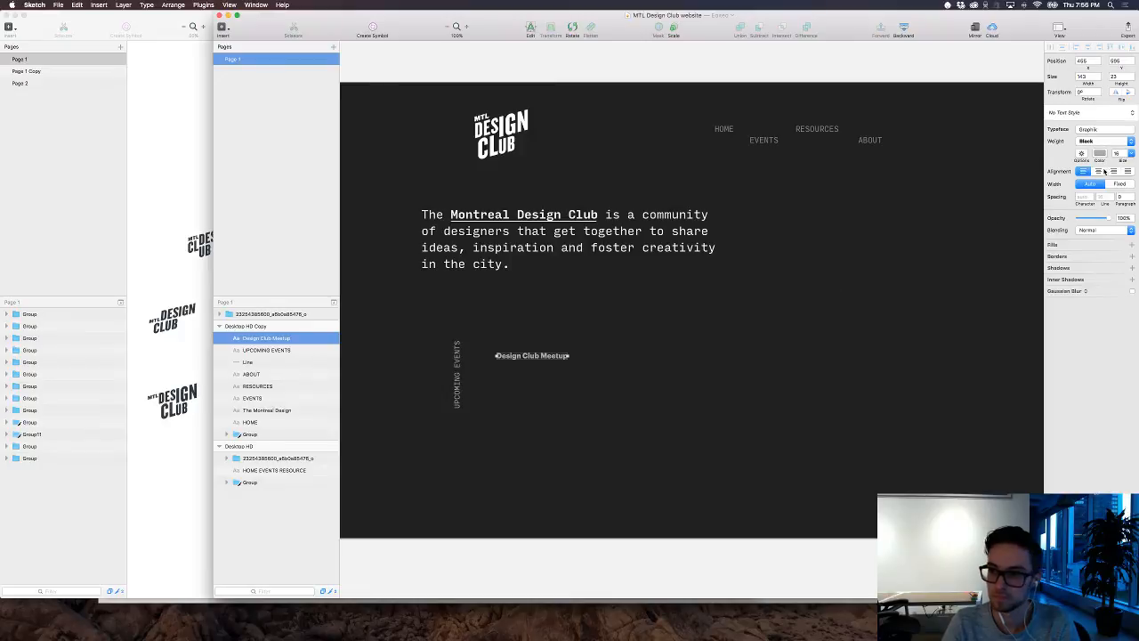
# Step: Enlarge the "Design Club Meetup" heading to size 50 and color it white
pyautogui.moveTo(1121, 159); pyautogui.dragTo(1138, 155)
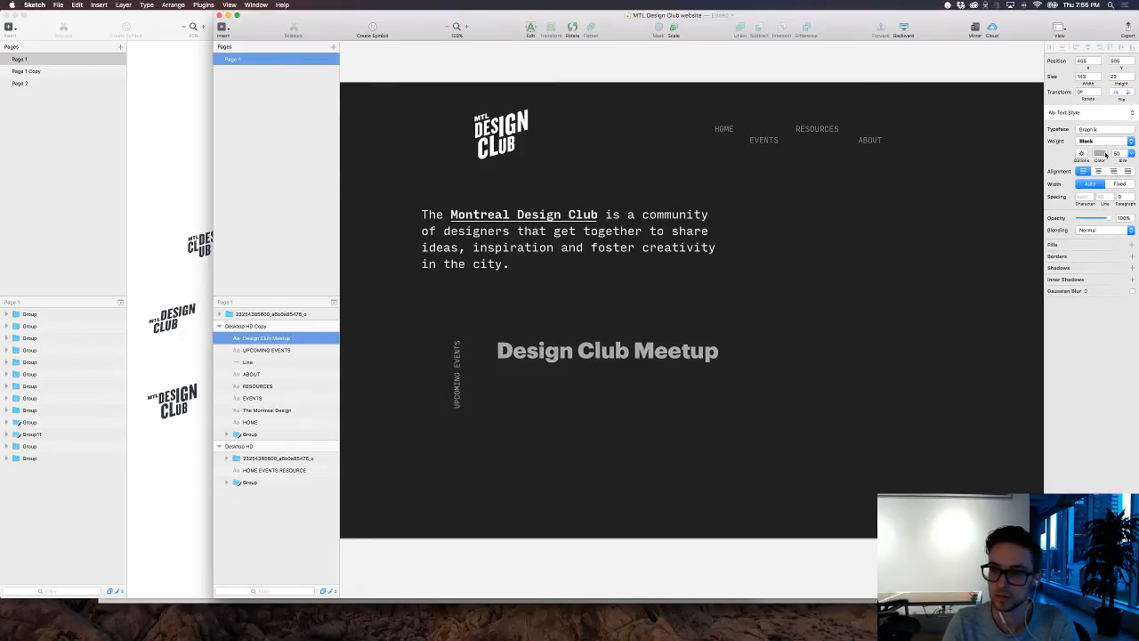
pyautogui.click(1103, 155)
pyautogui.moveTo(1054, 187); pyautogui.dragTo(1017, 152)
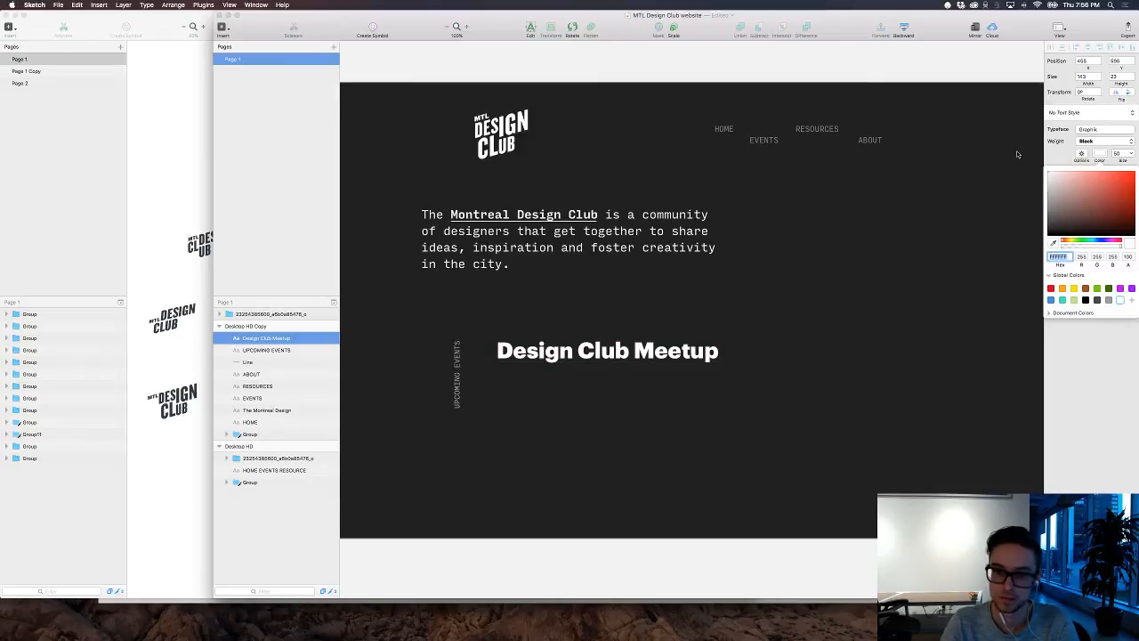
pyautogui.click(903, 242)
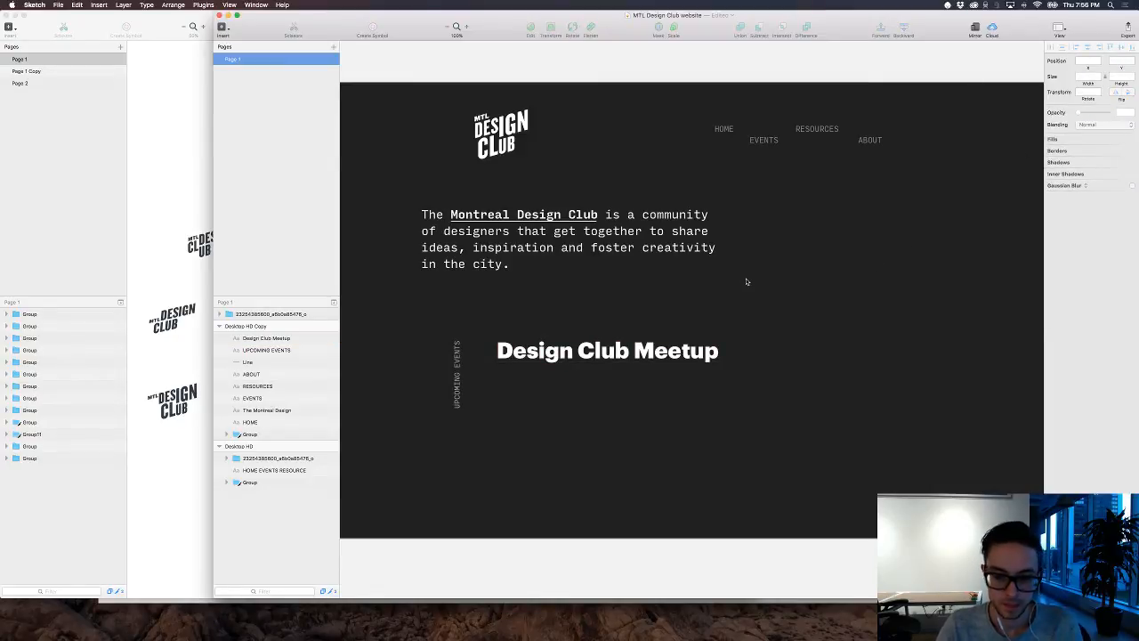
# Step: Draw a tiny 4 by 4 square to the right of the "Design Club Meetup" heading and turn off its border
pyautogui.press('r')
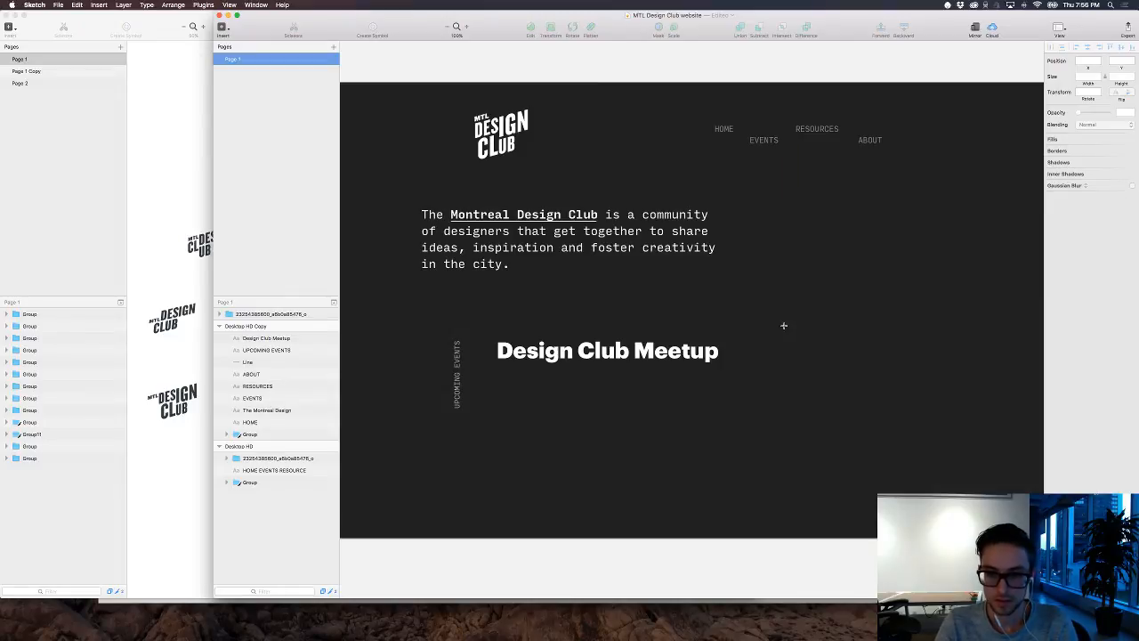
pyautogui.moveTo(784, 325); pyautogui.dragTo(785, 328)
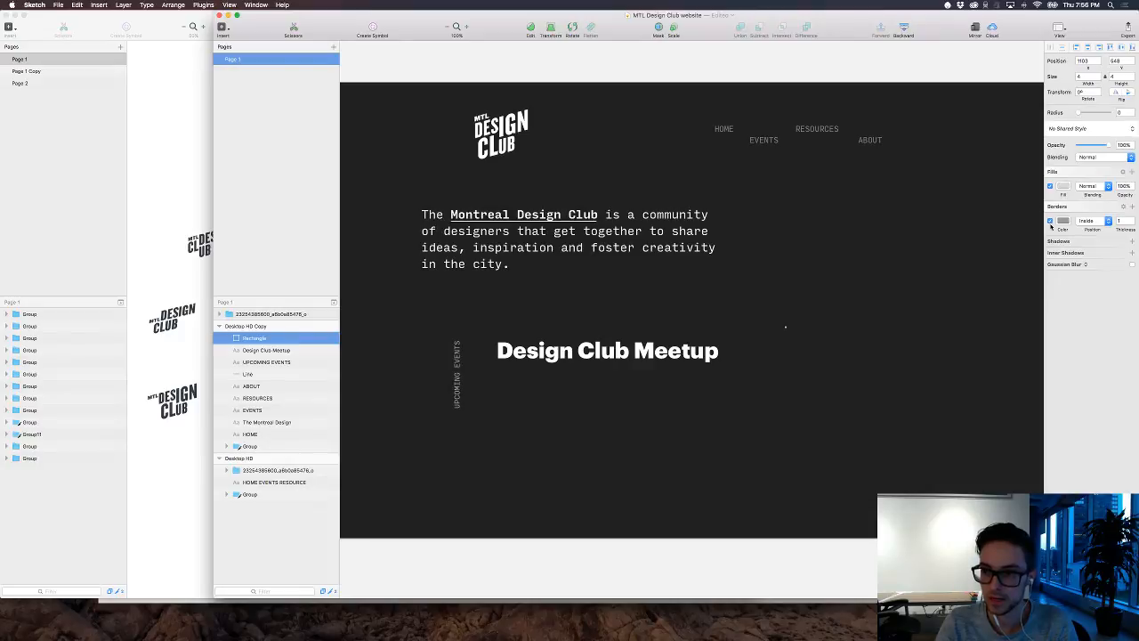
pyautogui.click(1050, 221)
pyautogui.click(1049, 221)
pyautogui.click(1050, 221)
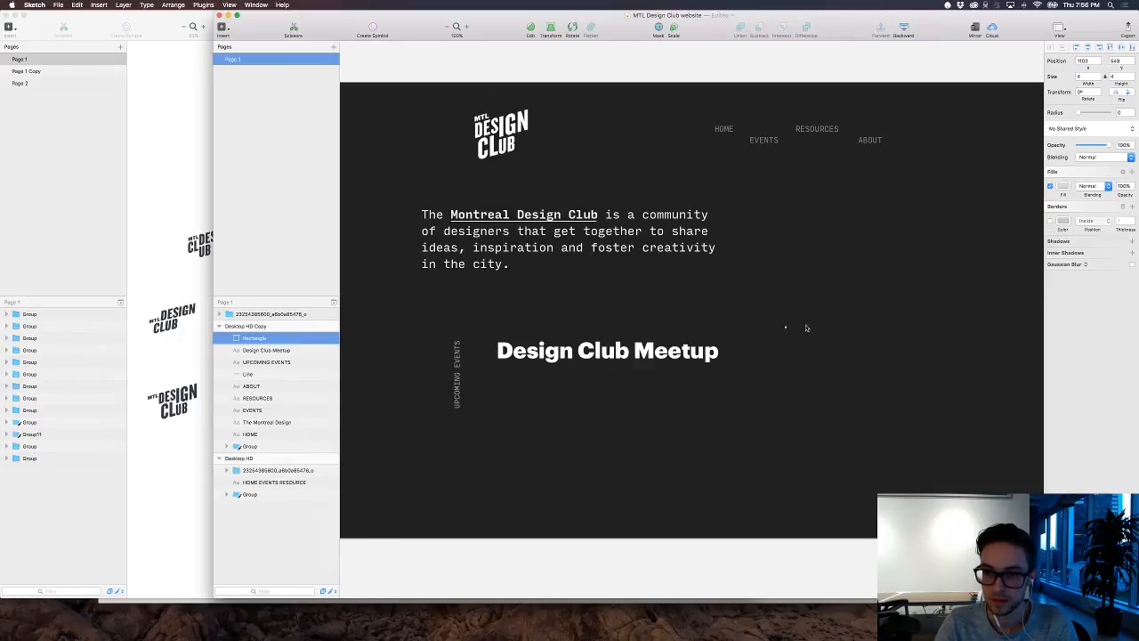
pyautogui.click(785, 329)
pyautogui.moveTo(778, 315); pyautogui.dragTo(811, 353)
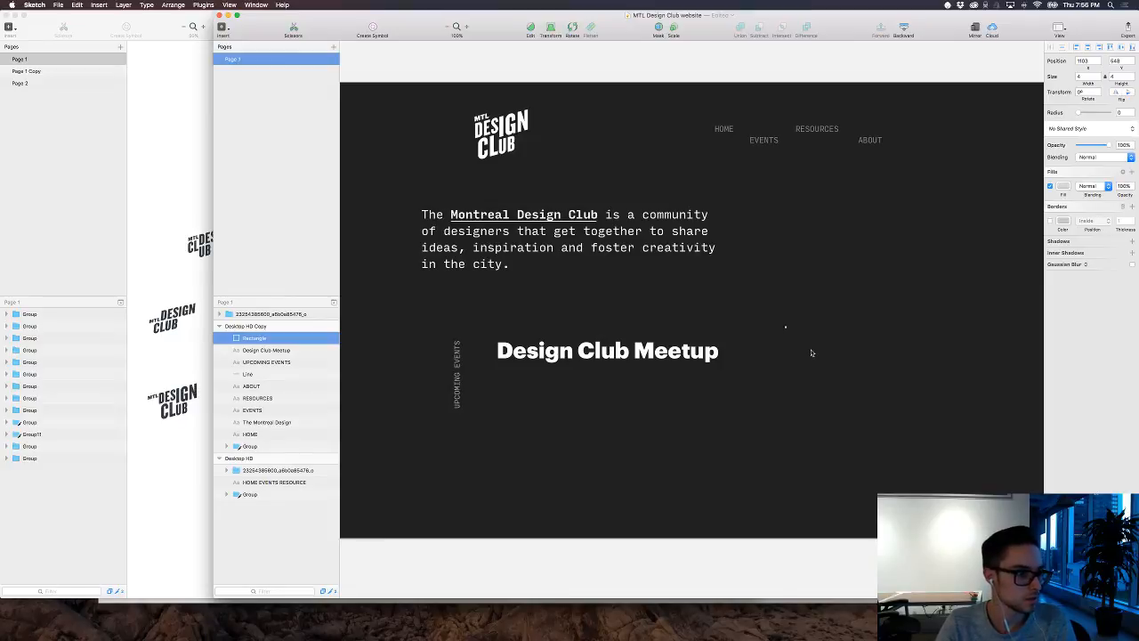
# Step: Duplicate the tiny square three times to form a horizontal row of four evenly spaced dots
pyautogui.press('super+d')
pyautogui.press('super+d')
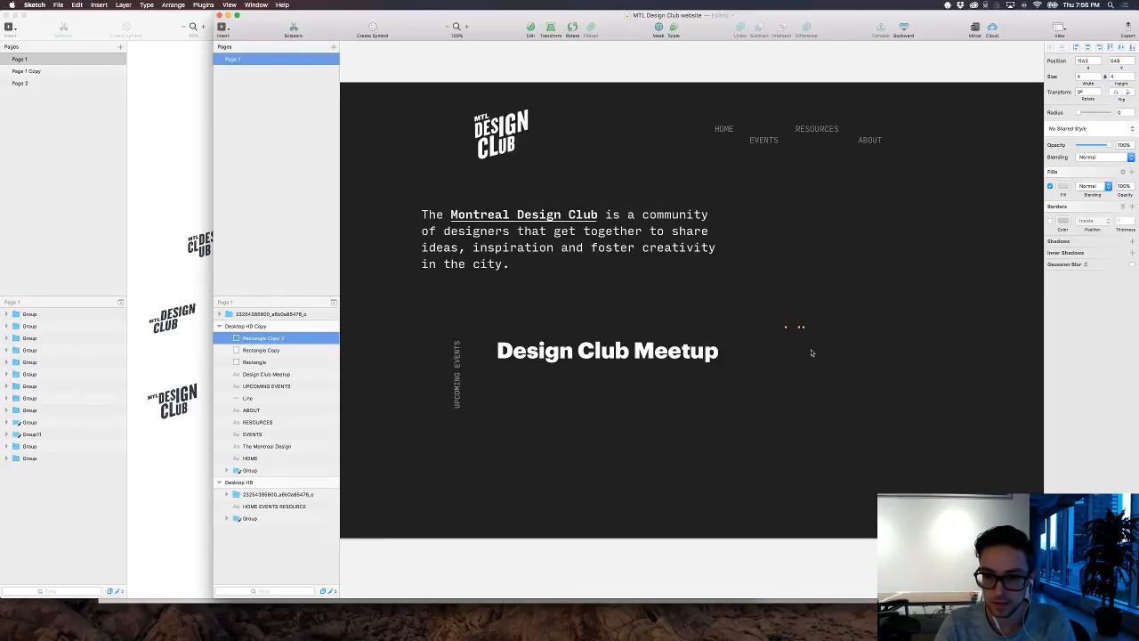
pyautogui.press('super+d')
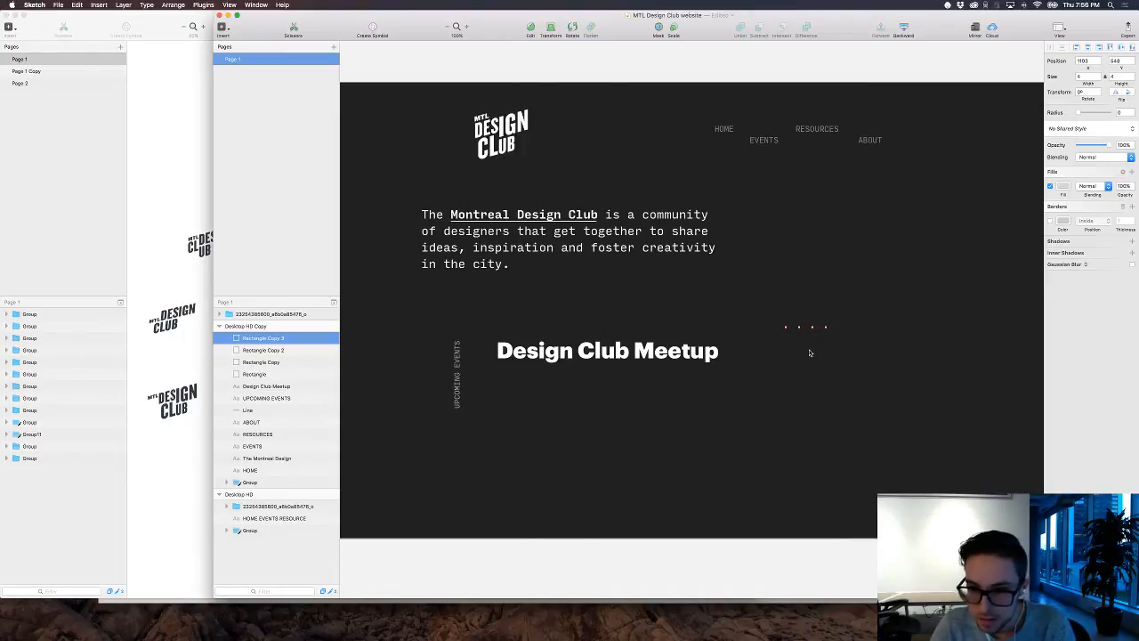
# Step: Group the four dots and duplicate the group to extend the row to the right
pyautogui.moveTo(854, 350); pyautogui.dragTo(772, 318)
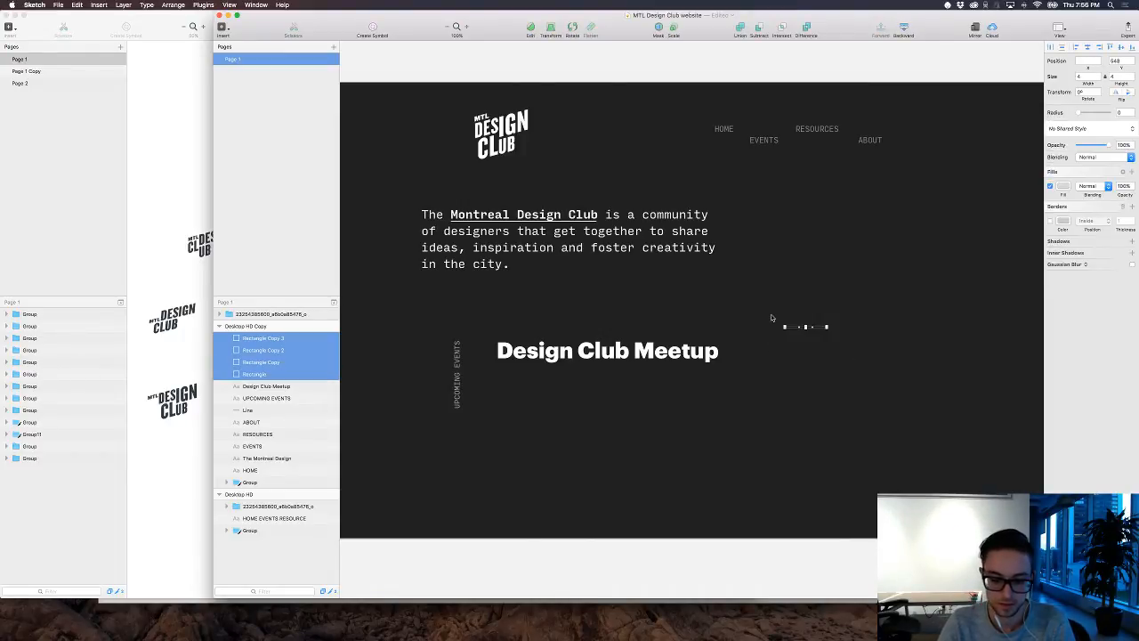
pyautogui.press('super+g')
pyautogui.press('super+d')
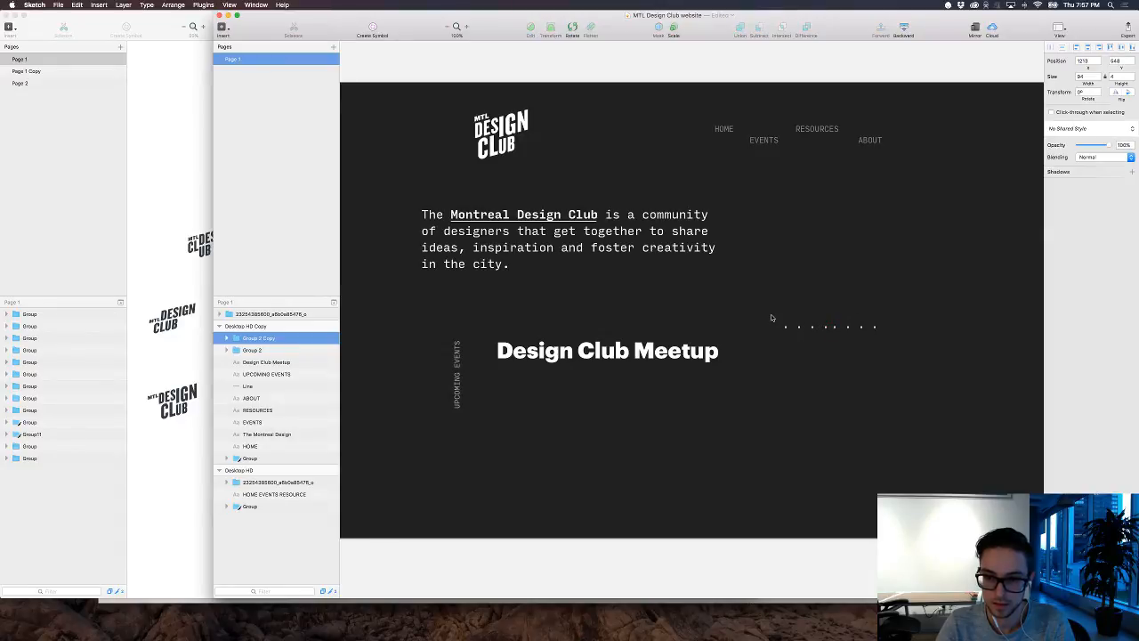
# Step: Duplicate the full row of dots downward twice to build a grid of three evenly spaced rows
pyautogui.moveTo(770, 317); pyautogui.dragTo(892, 357)
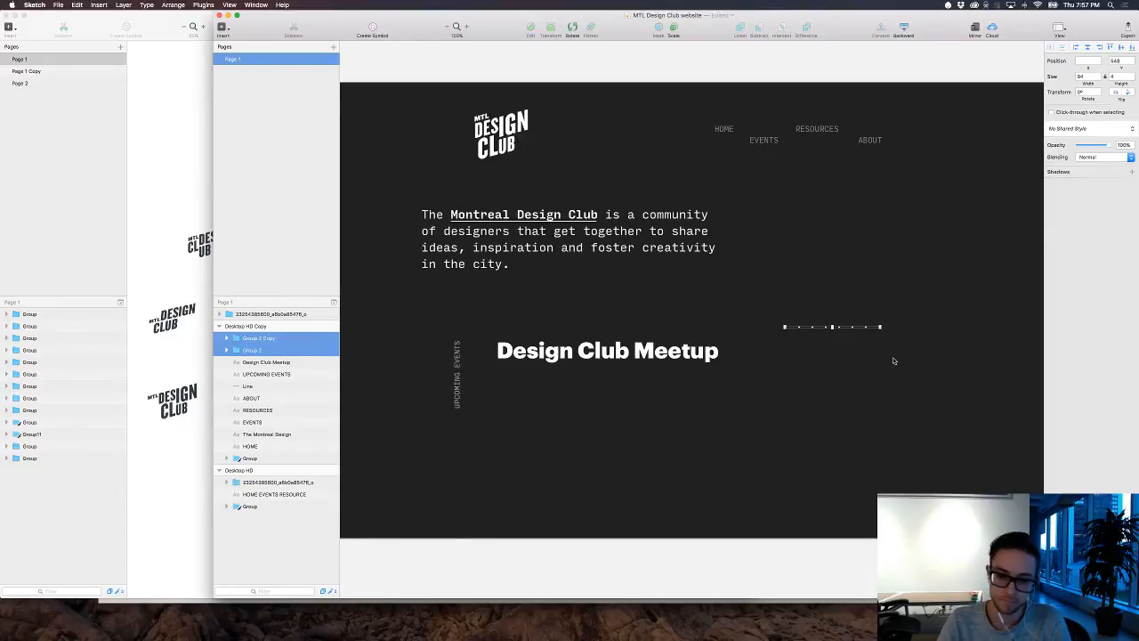
pyautogui.press('super+d')
pyautogui.hotkey('shift', 'Down')
pyautogui.hotkey('shift', 'Down')
pyautogui.hotkey('shift', 'Down')
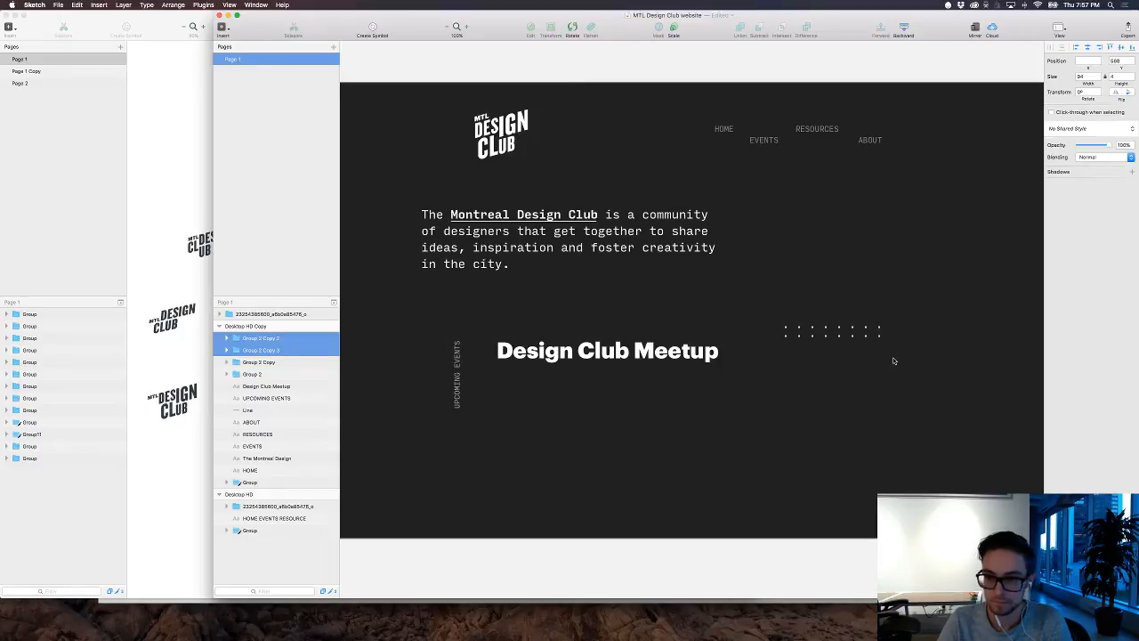
pyautogui.press('super+d')
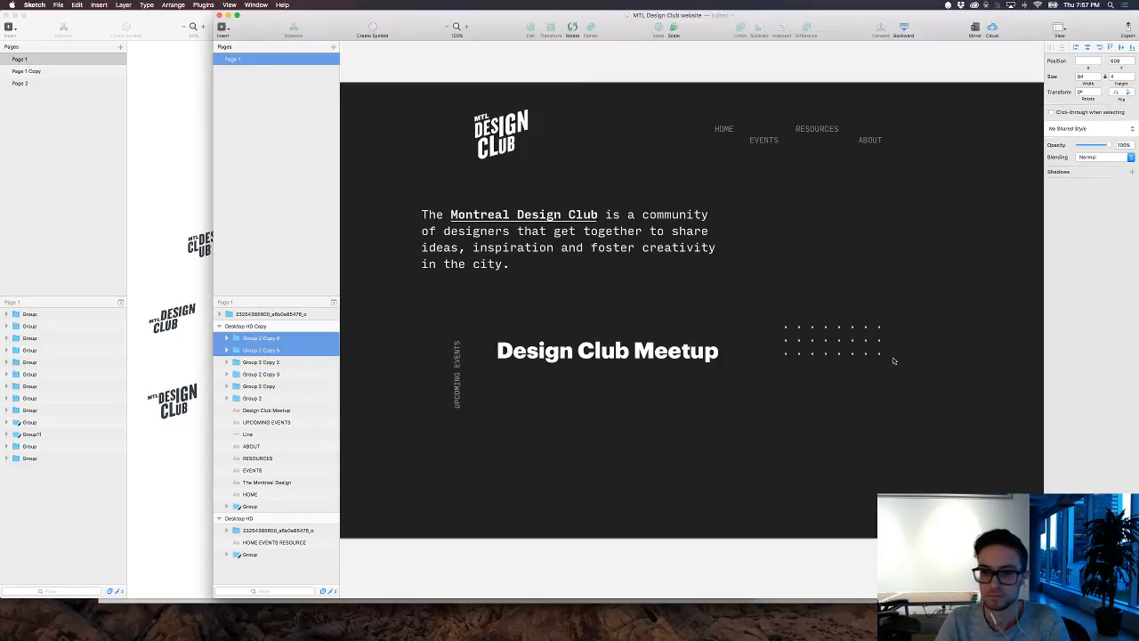
# Step: Delete all the dots beside the "Design Club Meetup" heading
pyautogui.moveTo(893, 360); pyautogui.dragTo(773, 319)
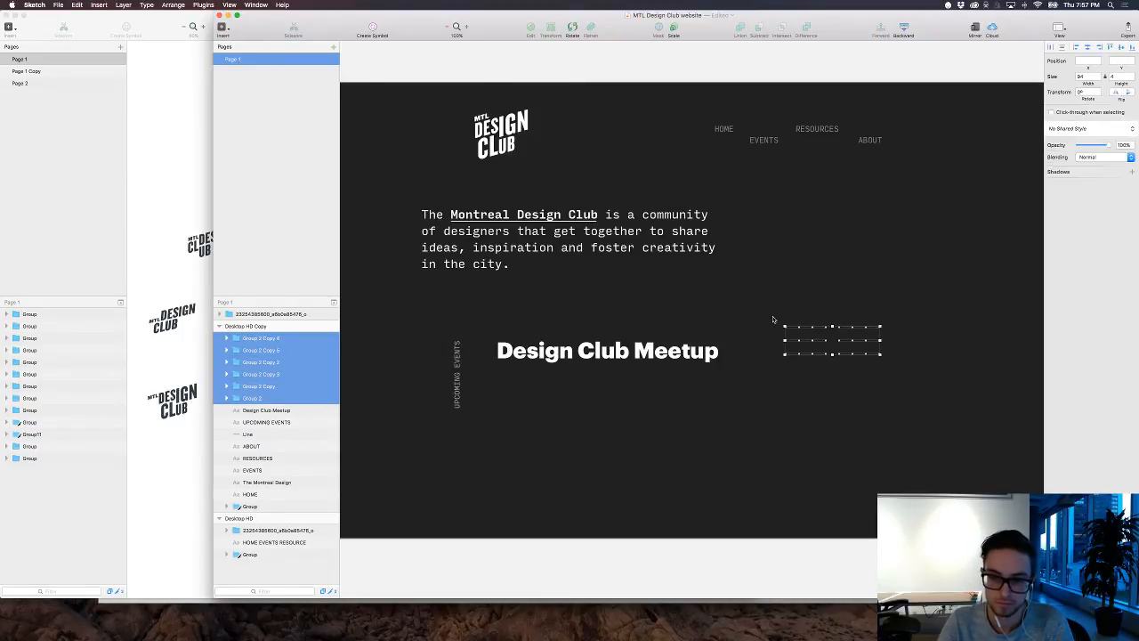
pyautogui.press('BackSpace')
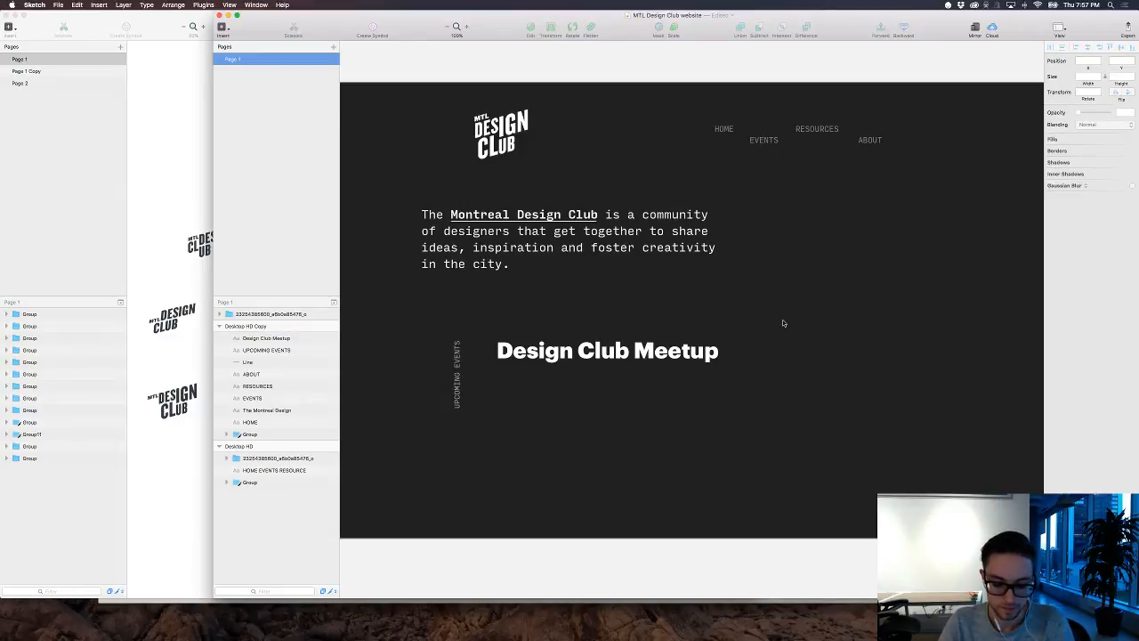
# Step: Add a text line "Where? SHOPIFY" directly below the "Design Club Meetup" heading, aligned with its left edge
pyautogui.press('t')
pyautogui.click(498, 372)
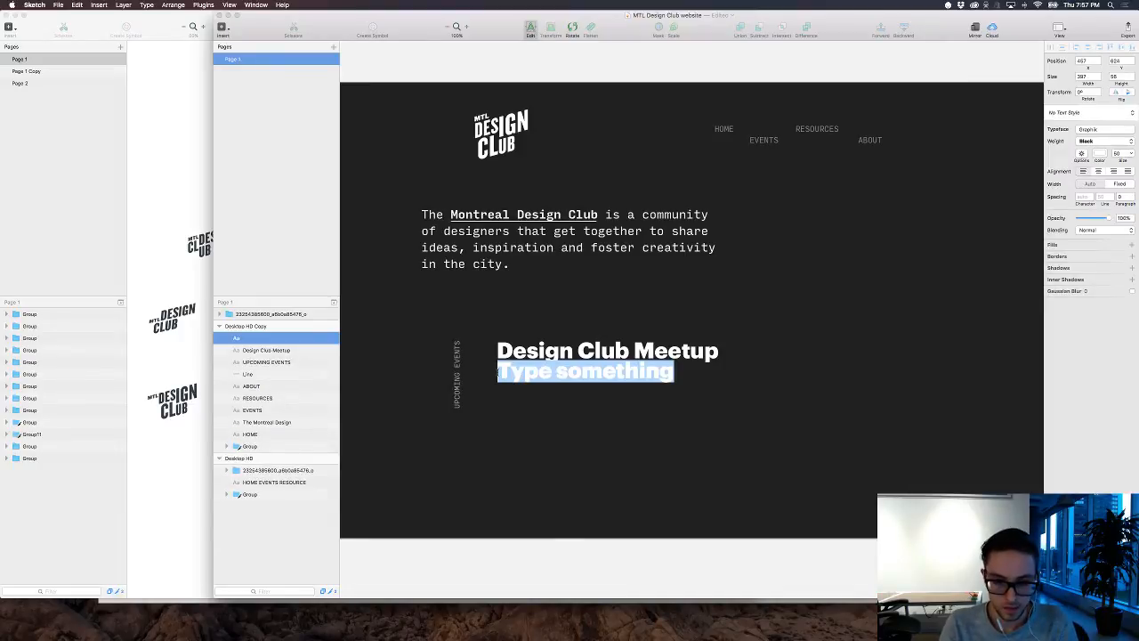
pyautogui.write('T')
pyautogui.press('BackSpace')
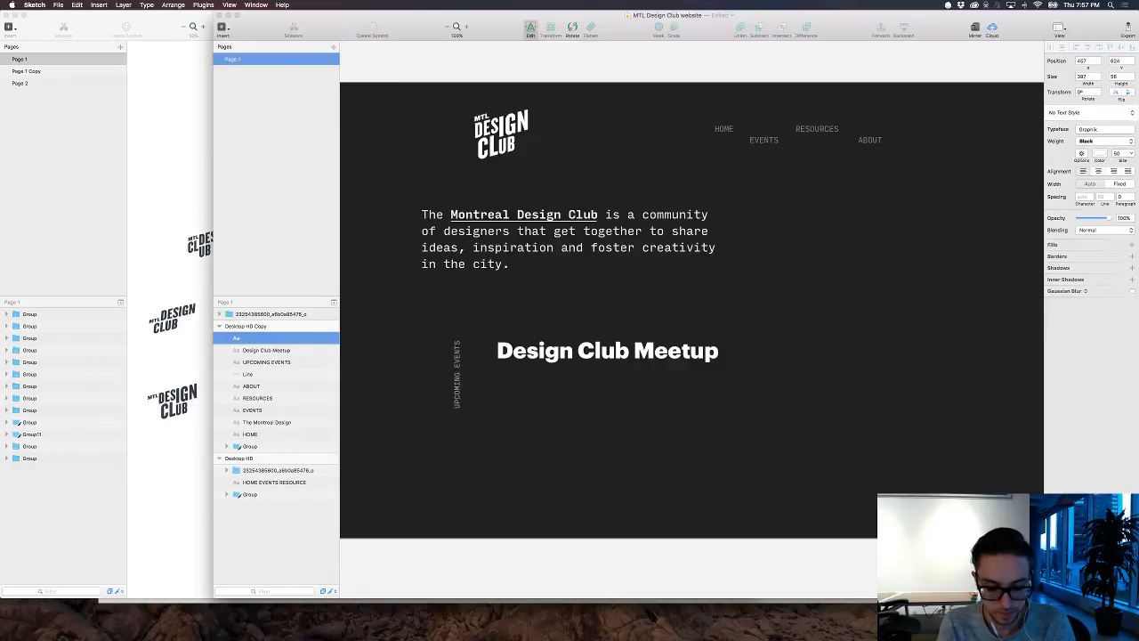
pyautogui.write('W')
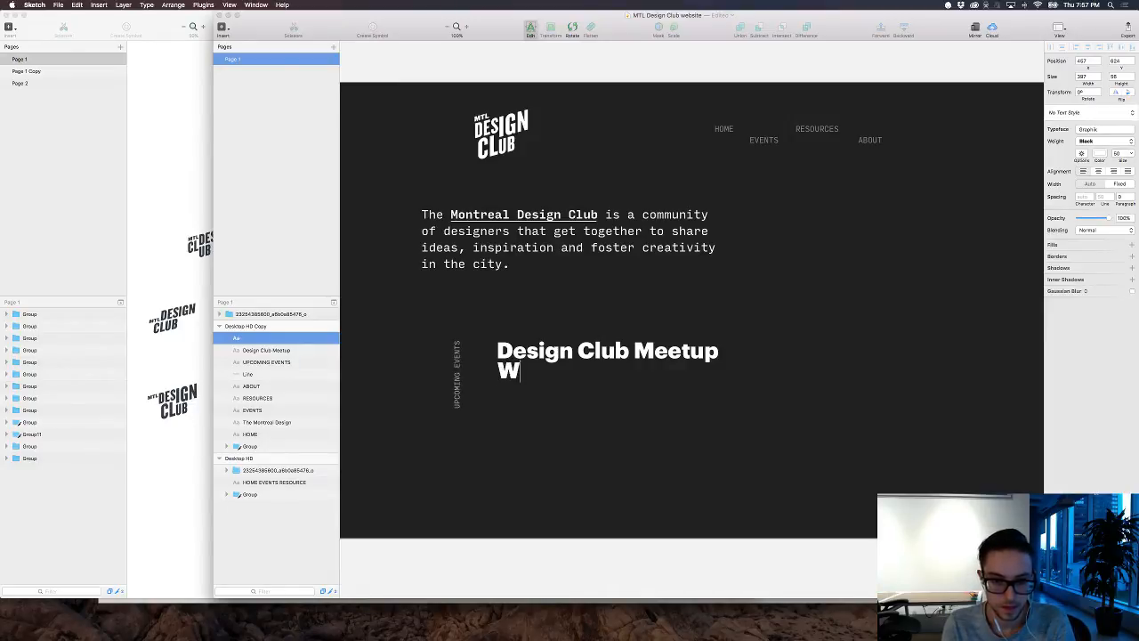
pyautogui.write('here?')
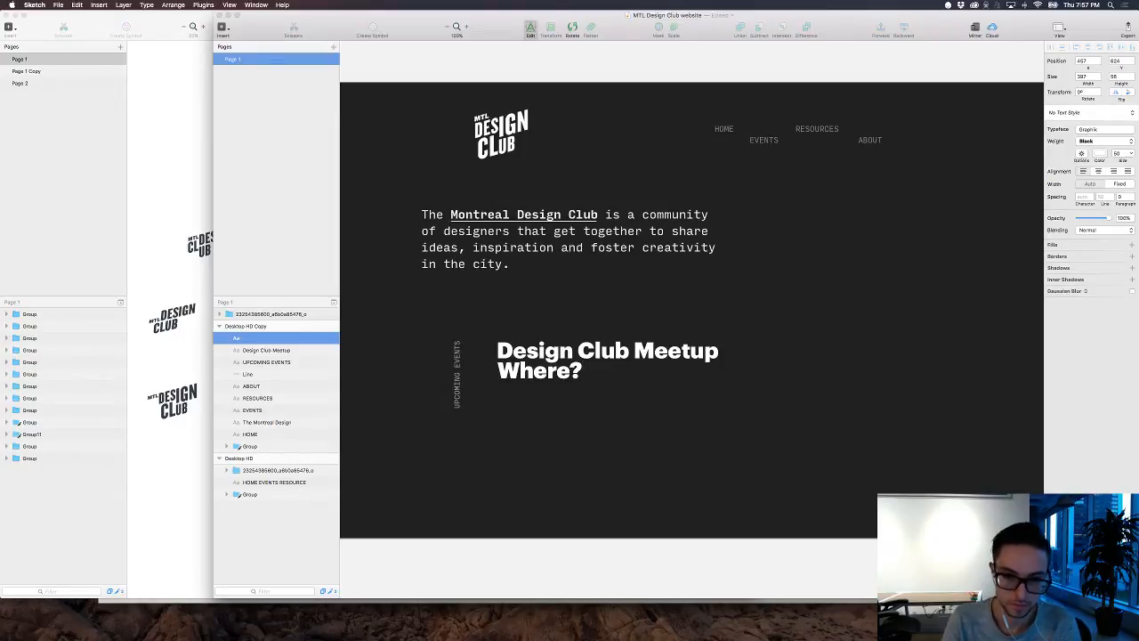
pyautogui.write('     S')
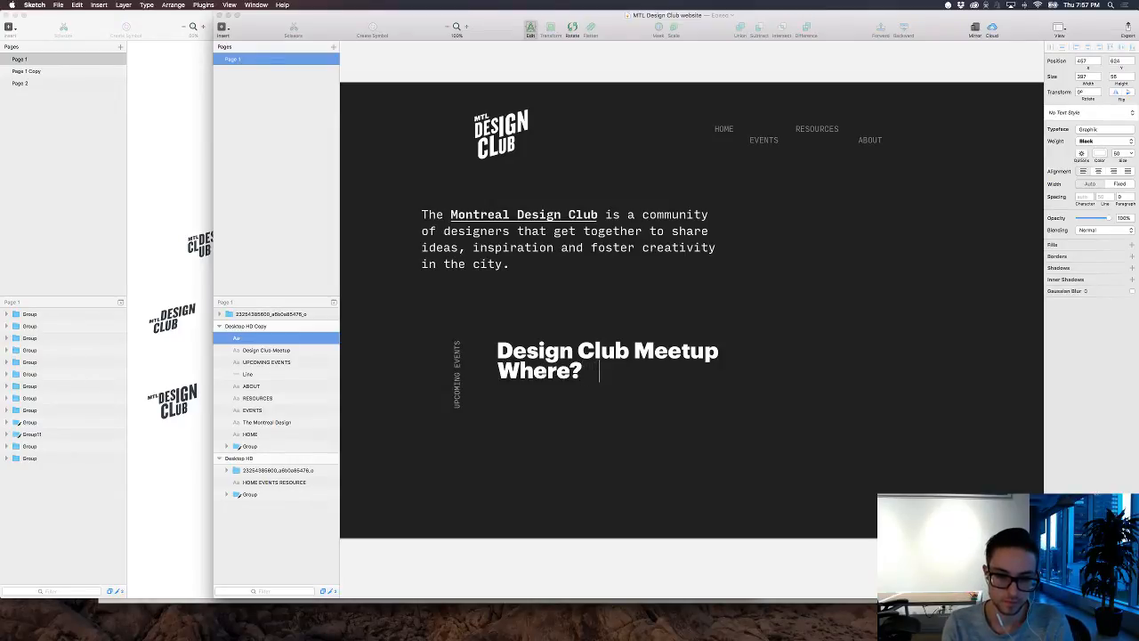
pyautogui.write('H')
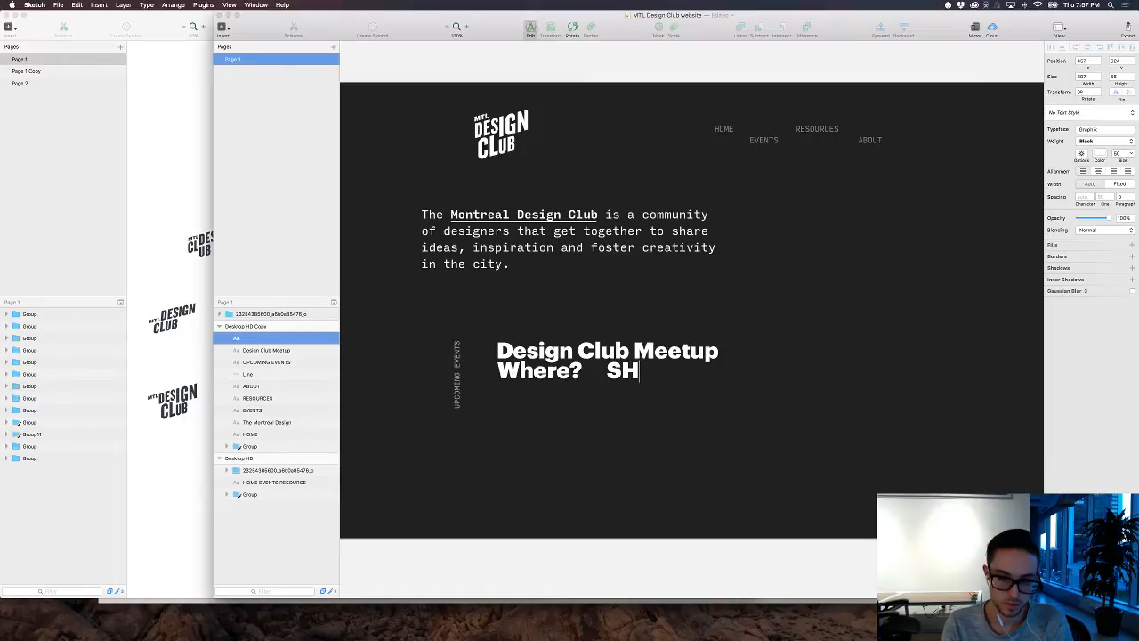
pyautogui.write('OPIFY')
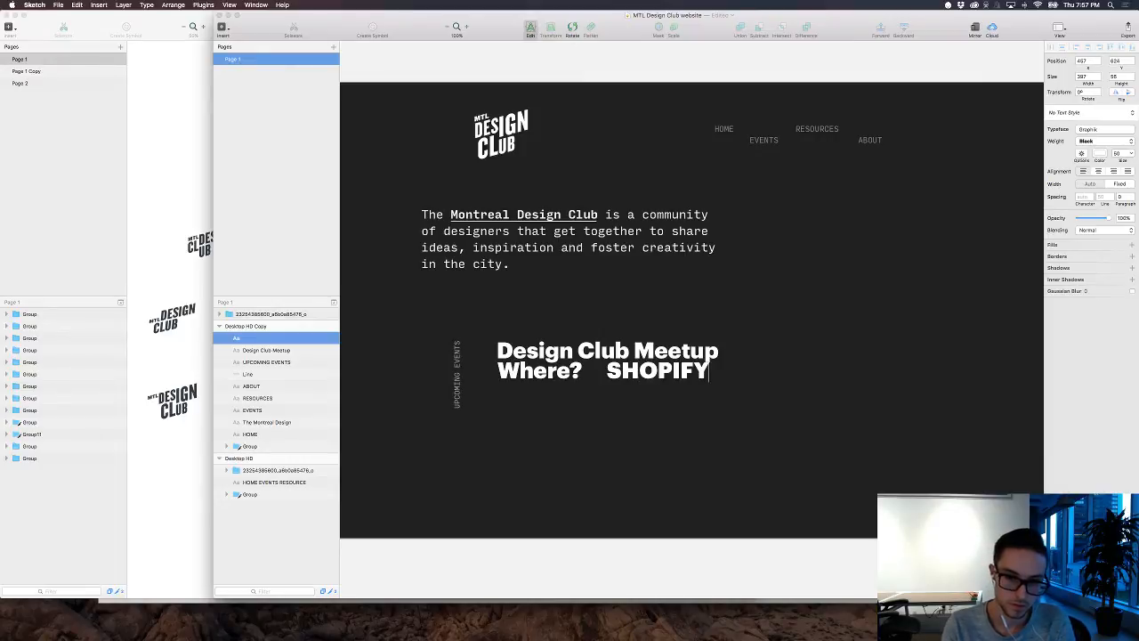
# Step: Reduce the "Where? SHOPIFY" line to size 23 and move it up closer to the heading
pyautogui.press('shift+super+Left')
pyautogui.moveTo(1123, 162); pyautogui.dragTo(1112, 162)
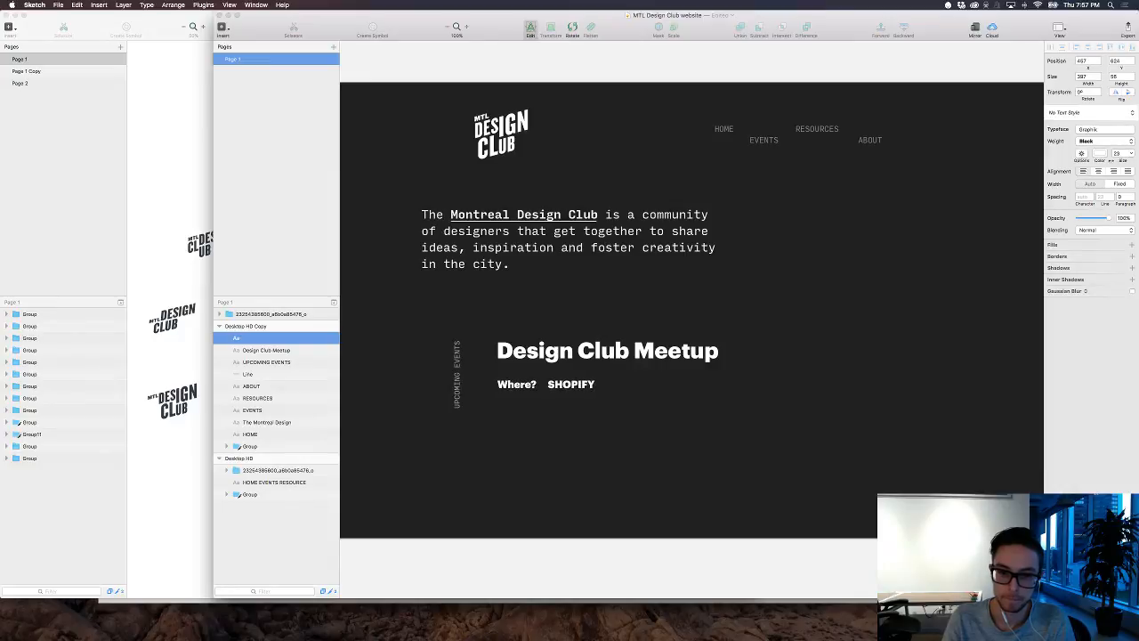
pyautogui.press('Escape')
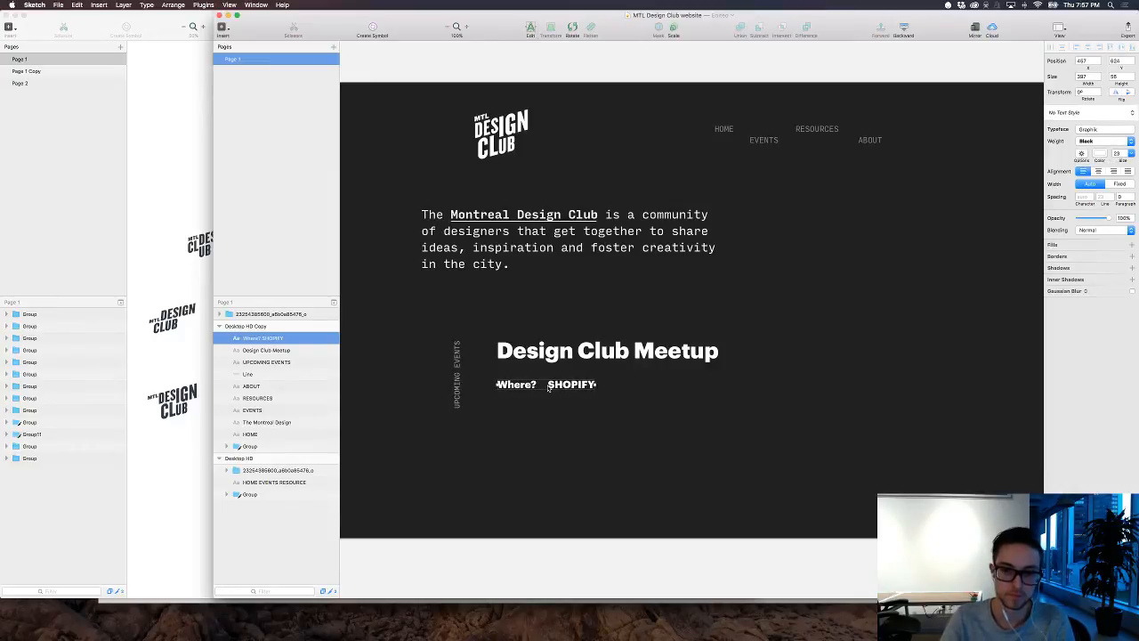
pyautogui.hotkey('shift', 'Up')
pyautogui.hotkey('shift', 'Up')
pyautogui.hotkey('shift', 'Down')
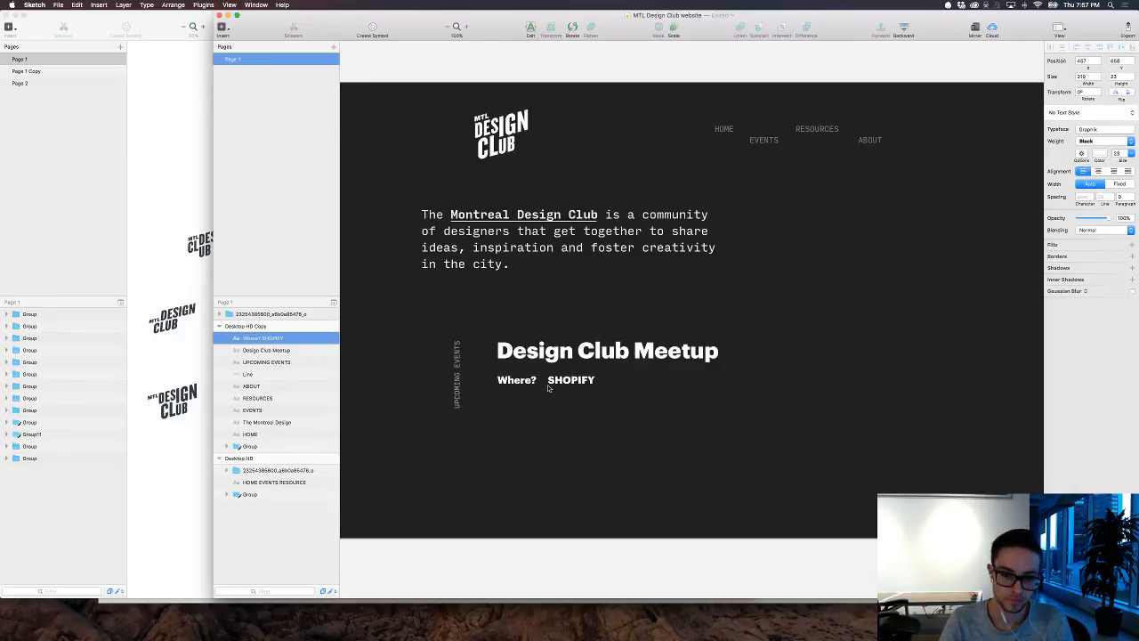
# Step: Duplicate the "Where? SHOPIFY" line 30 px lower and change the copy's label to "When?"
pyautogui.press('super+d')
pyautogui.hotkey('shift', 'Down')
pyautogui.hotkey('shift', 'Down')
pyautogui.hotkey('shift', 'Down')
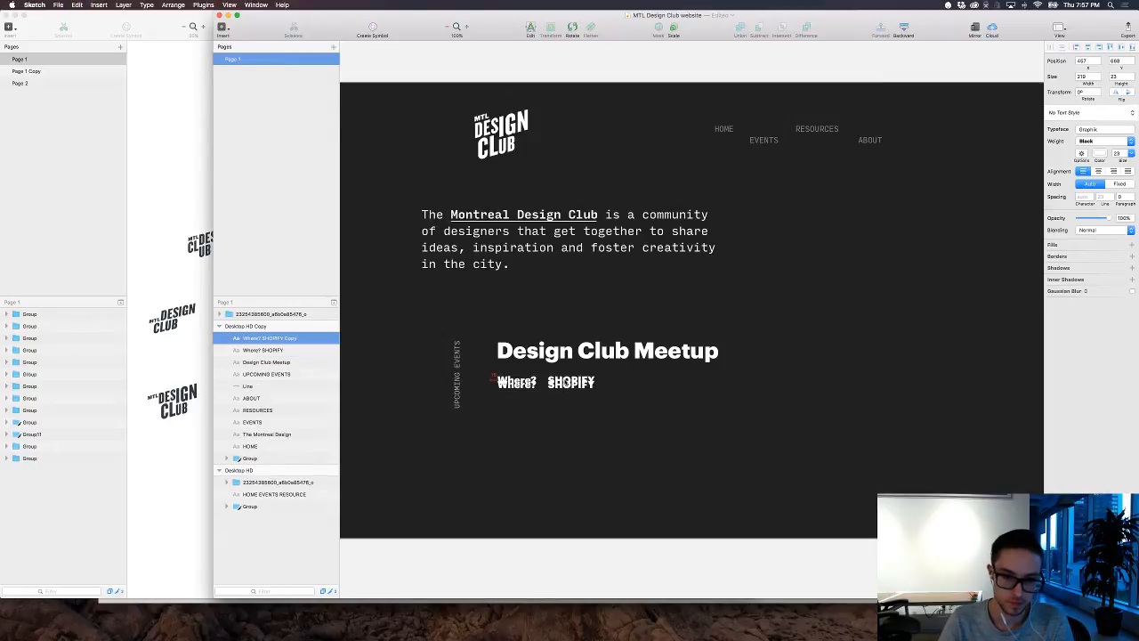
pyautogui.doubleClick(528, 393)
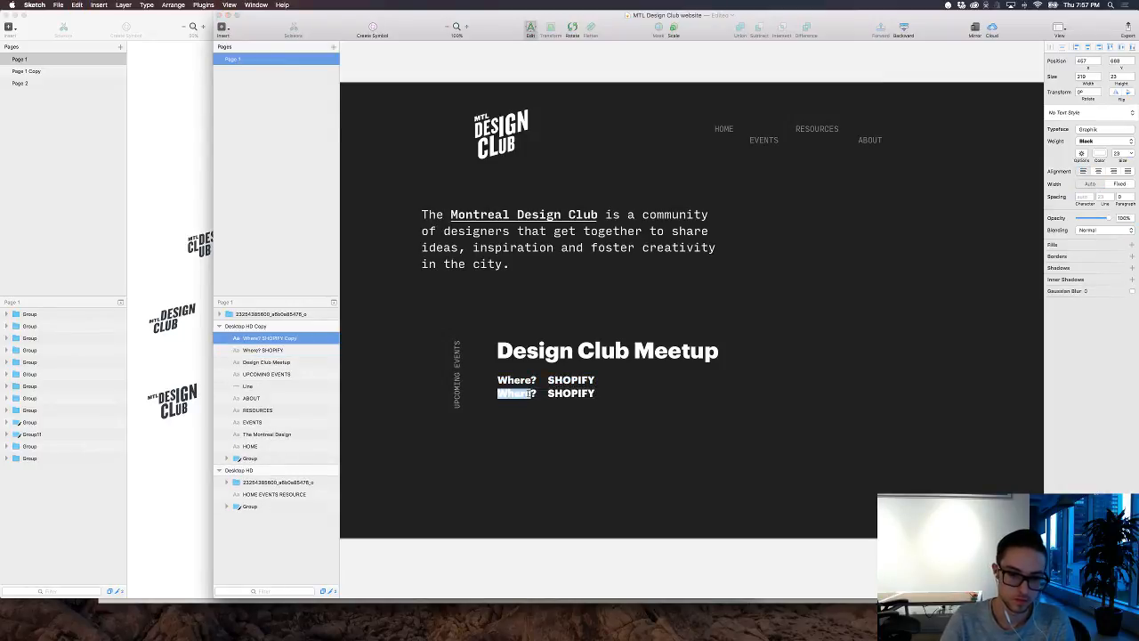
pyautogui.write('When')
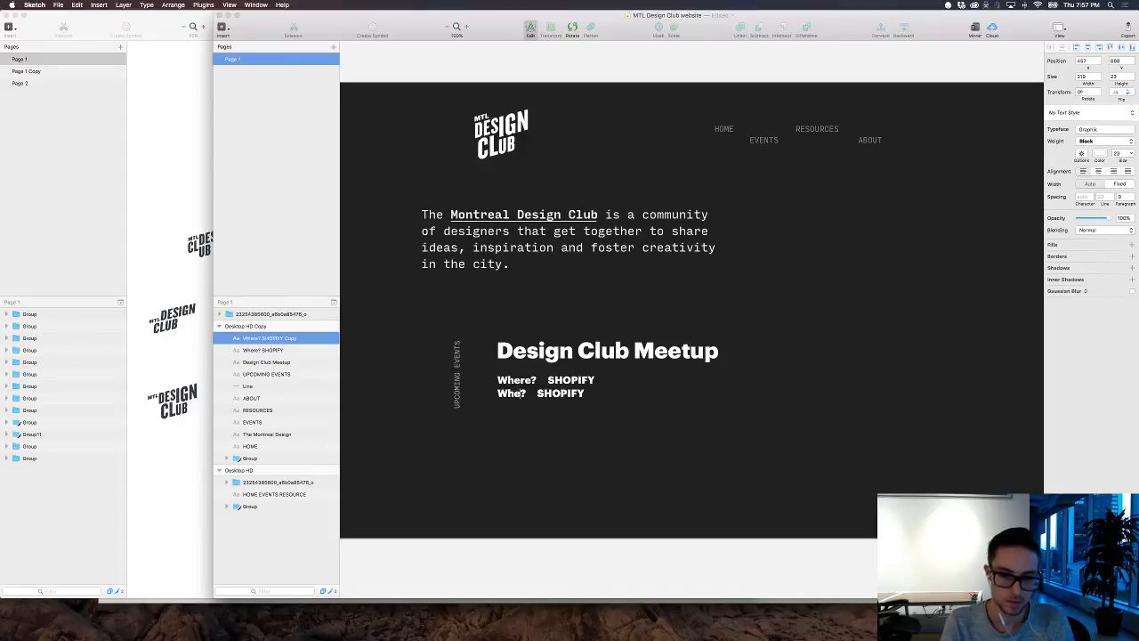
pyautogui.press('Escape')
# Step: Nudge the "When?" line slightly down to widen the gap below the "Where?" line
pyautogui.click(556, 394)
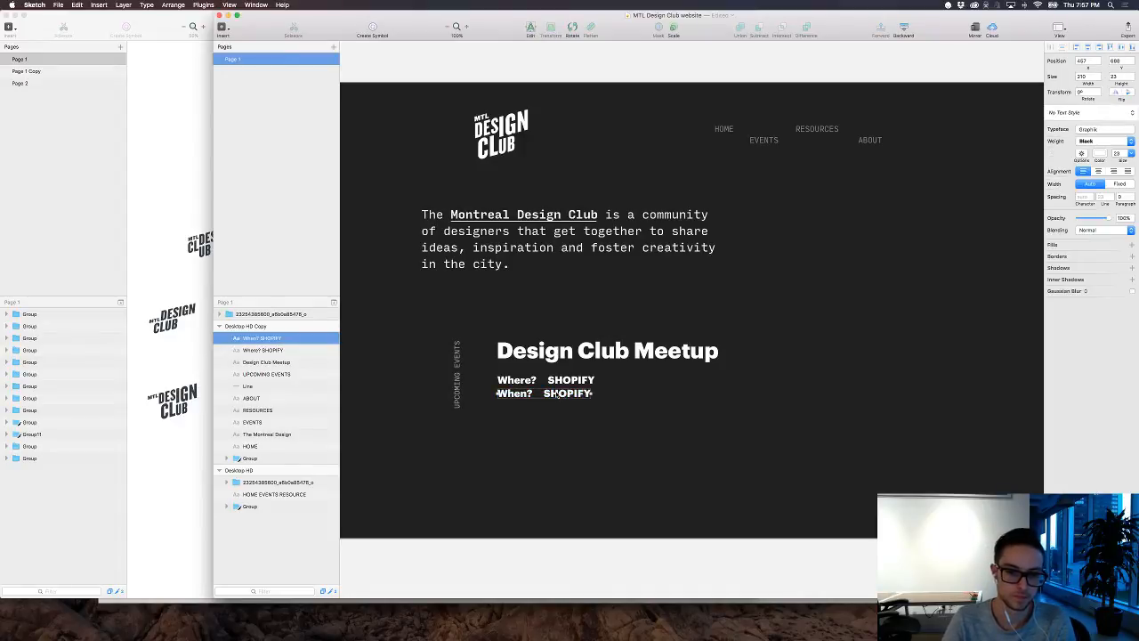
pyautogui.press('Down')
pyautogui.hotkey('shift', 'Down')
pyautogui.press('Up')
pyautogui.press('Up')
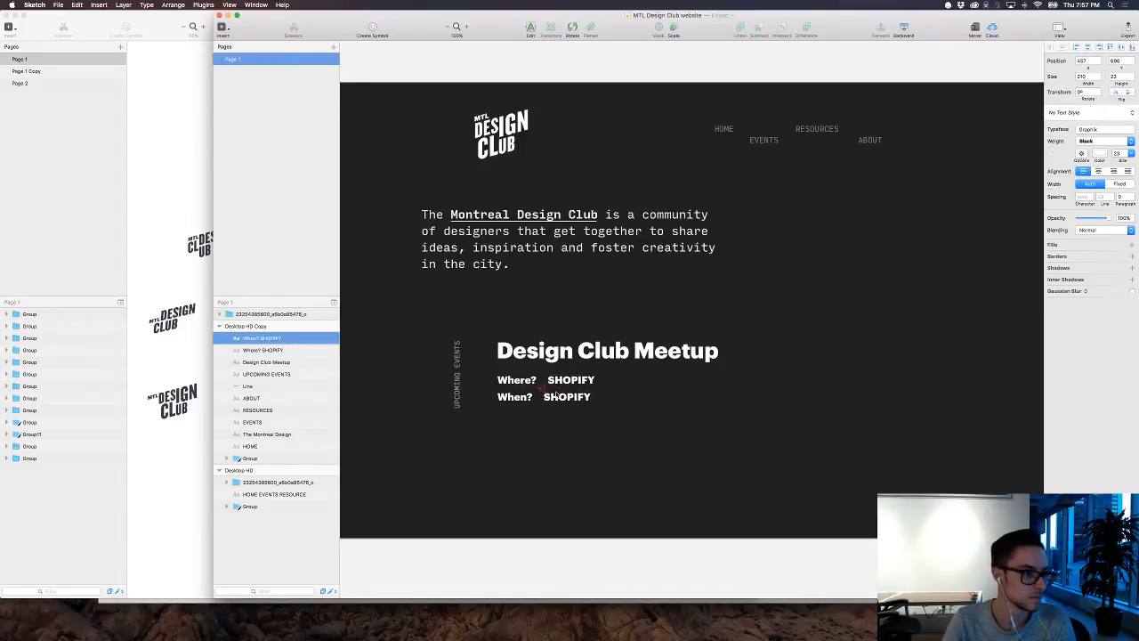
# Step: Adjust the spacing after "When?" so its value lines up with "SHOPIFY" in the line above
pyautogui.doubleClick(556, 395)
pyautogui.press('Left')
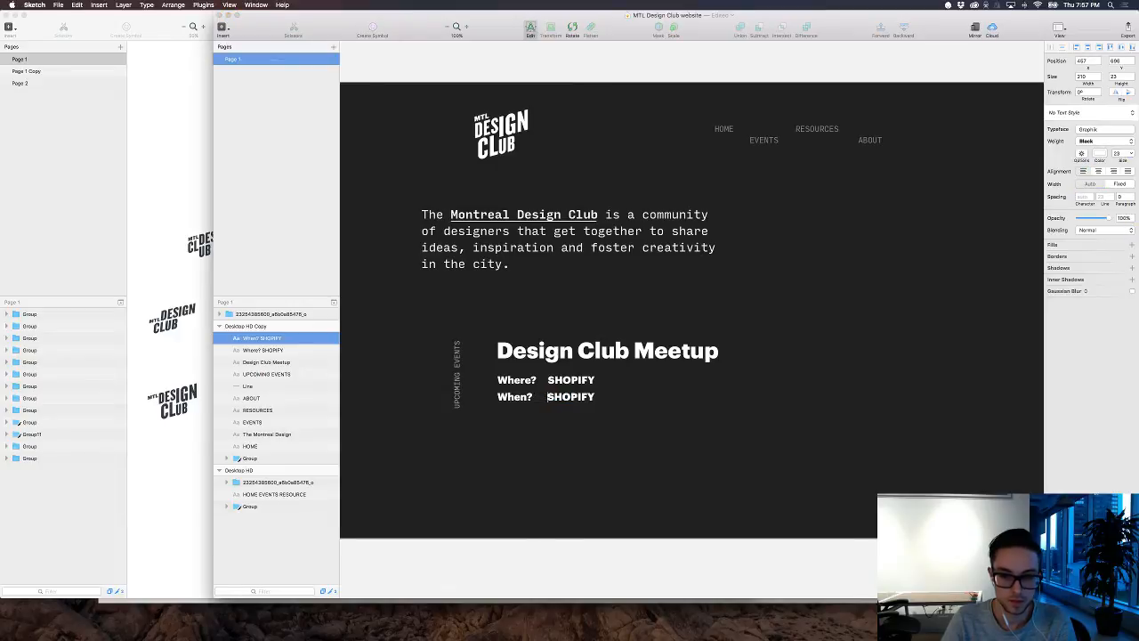
pyautogui.press('BackSpace')
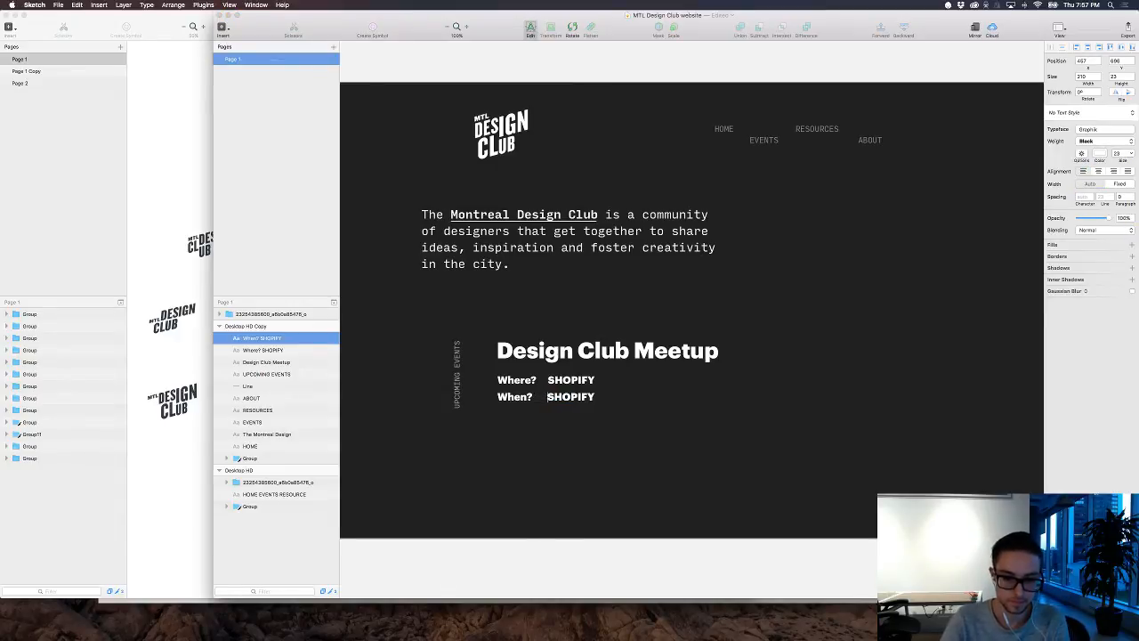
# Step: Replace the value after "When?" with "SEPTEMBER 8, 6-9PM"
pyautogui.hotkey('shift', 'Right')
pyautogui.hotkey('shift', 'Right')
pyautogui.hotkey('shift', 'Right')
pyautogui.hotkey('shift', 'Right')
pyautogui.hotkey('shift', 'Right')
pyautogui.hotkey('shift', 'Right')
pyautogui.hotkey('shift', 'Right')
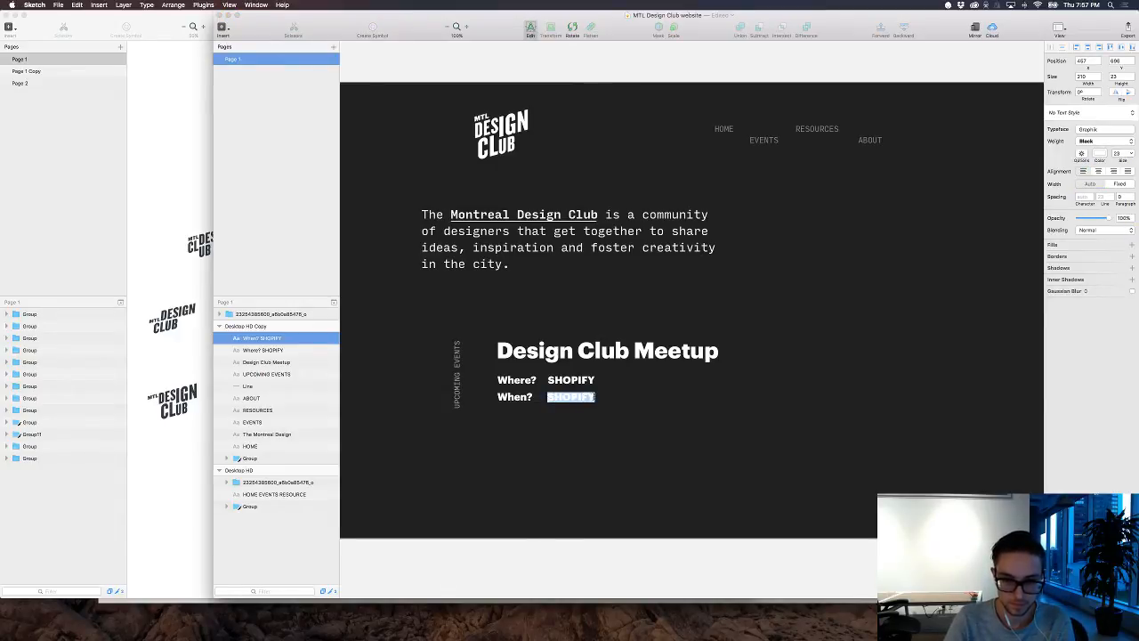
pyautogui.write('Sep')
pyautogui.press('BackSpace')
pyautogui.press('BackSpace')
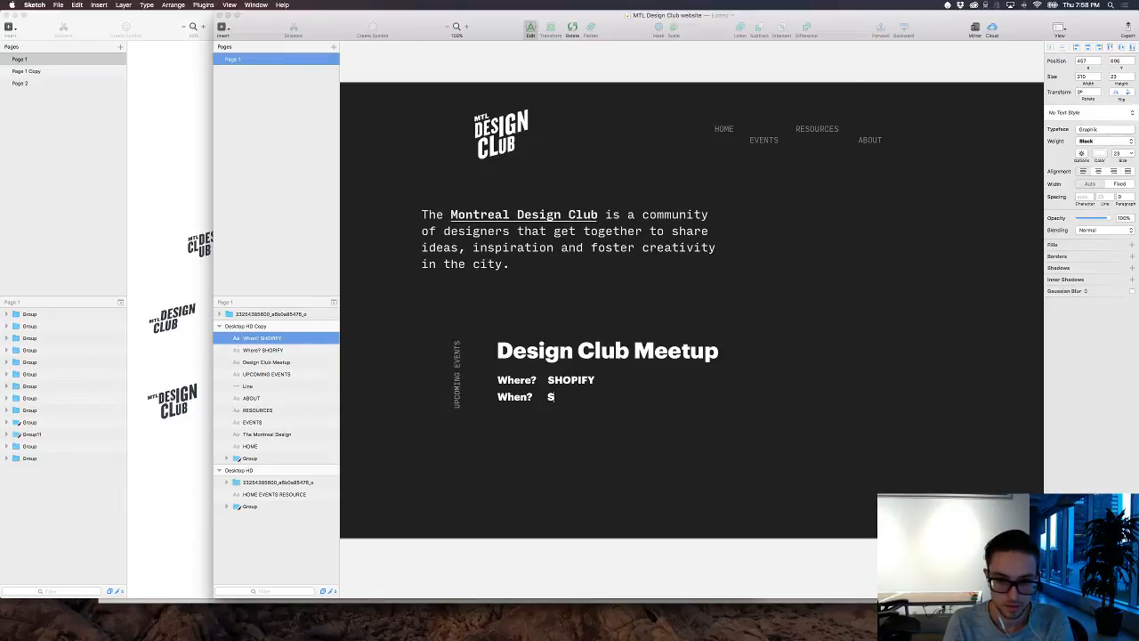
pyautogui.write('EPTEMBER')
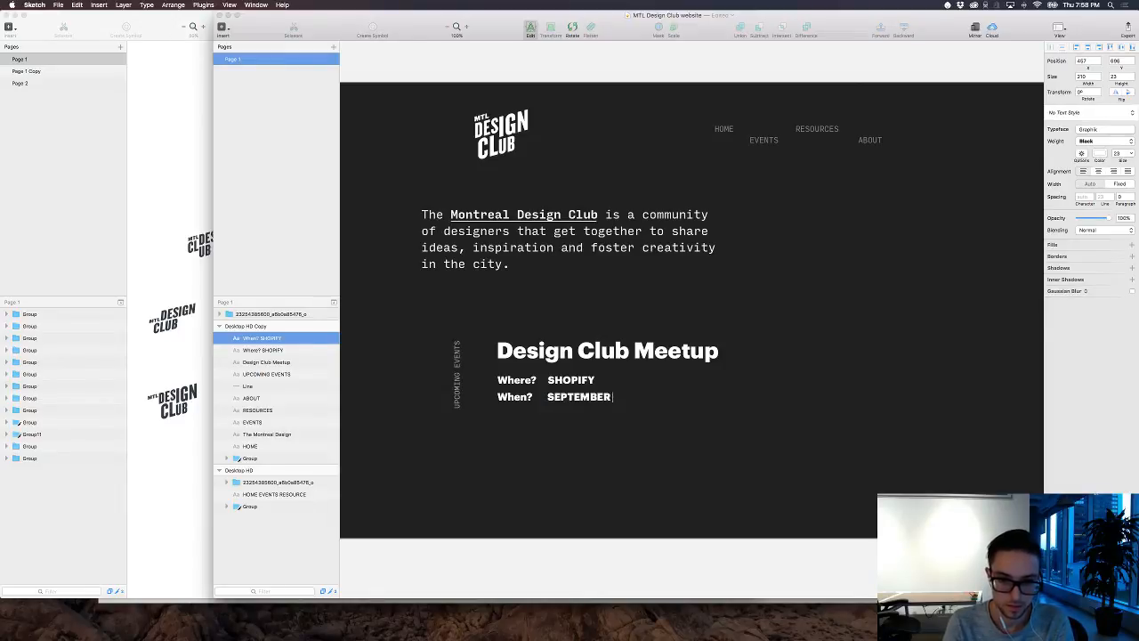
pyautogui.write(' 8')
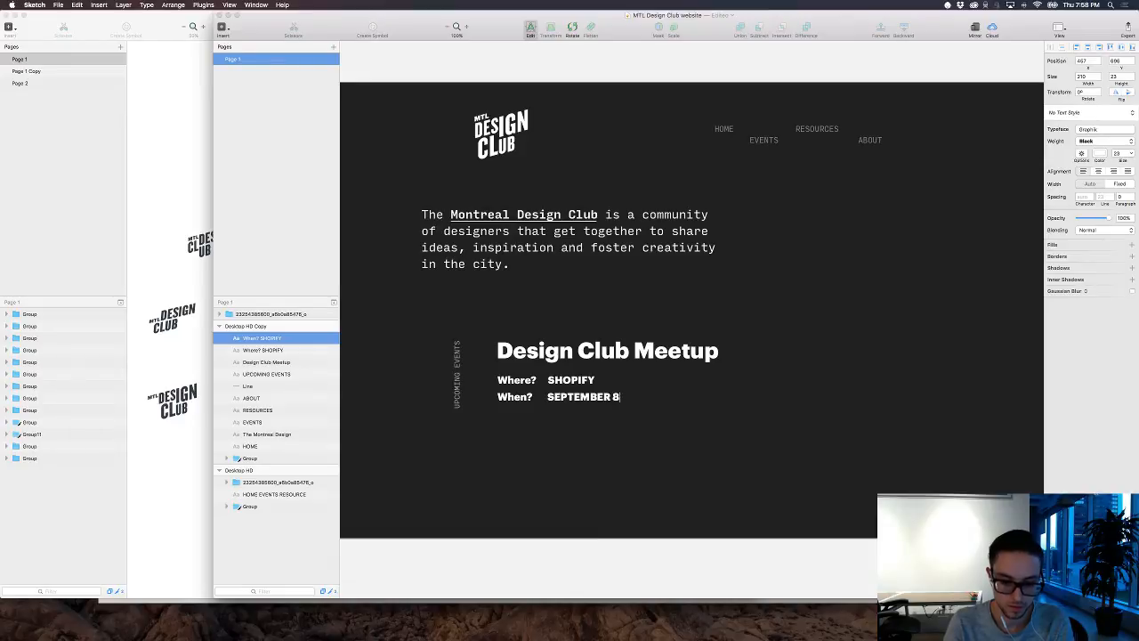
pyautogui.write(',')
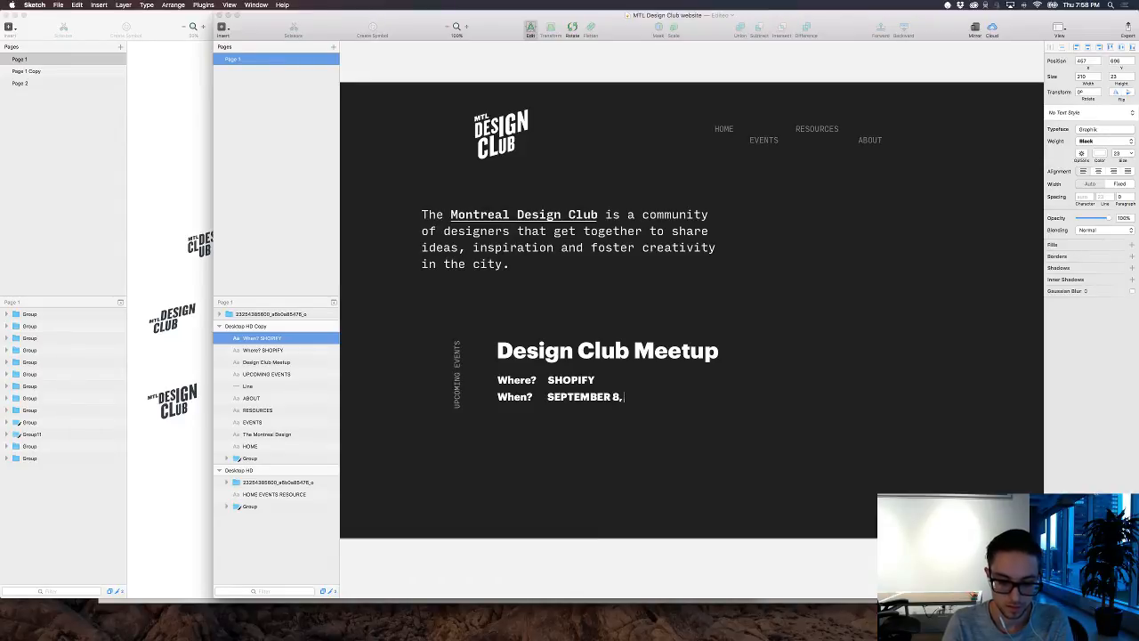
pyautogui.write(' 6-9')
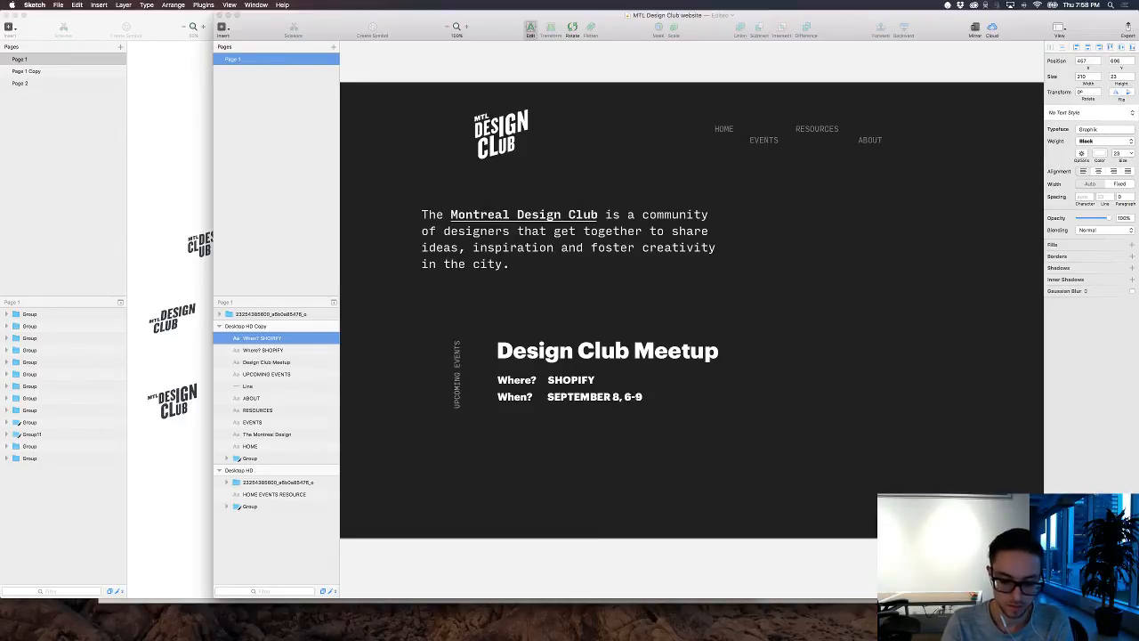
pyautogui.write('PM')
pyautogui.click(634, 432)
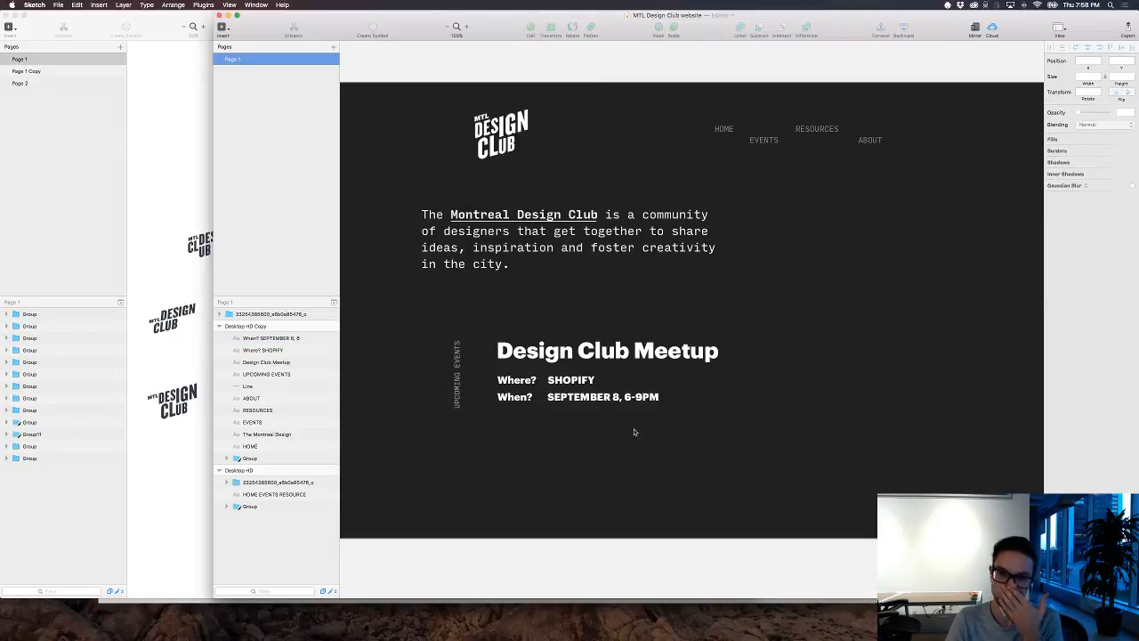
# Step: Set only the word "Where?" to the Regular font weight, keeping "SHOPIFY" in Black
pyautogui.doubleClick(532, 380)
pyautogui.click(533, 379)
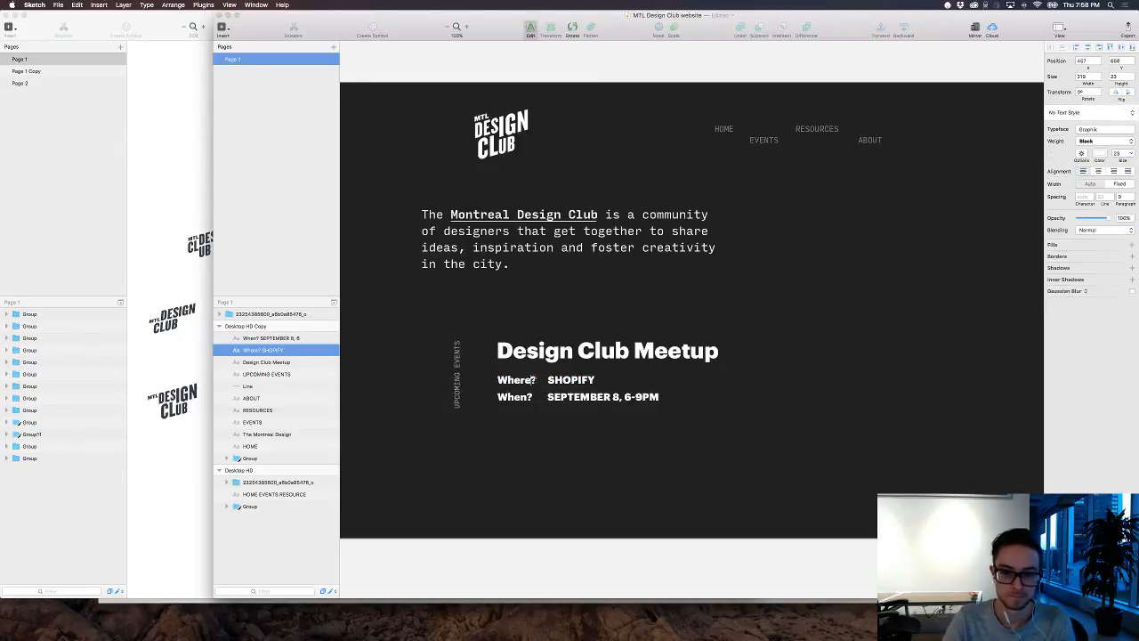
pyautogui.moveTo(535, 380); pyautogui.dragTo(500, 380)
pyautogui.click(1101, 140)
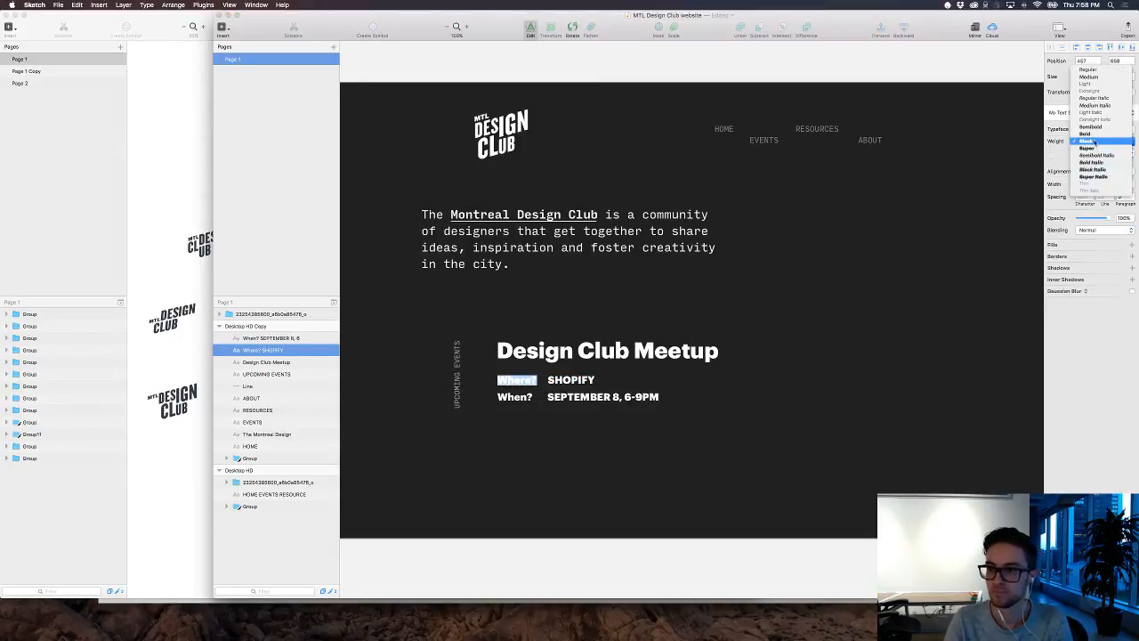
pyautogui.click(1100, 76)
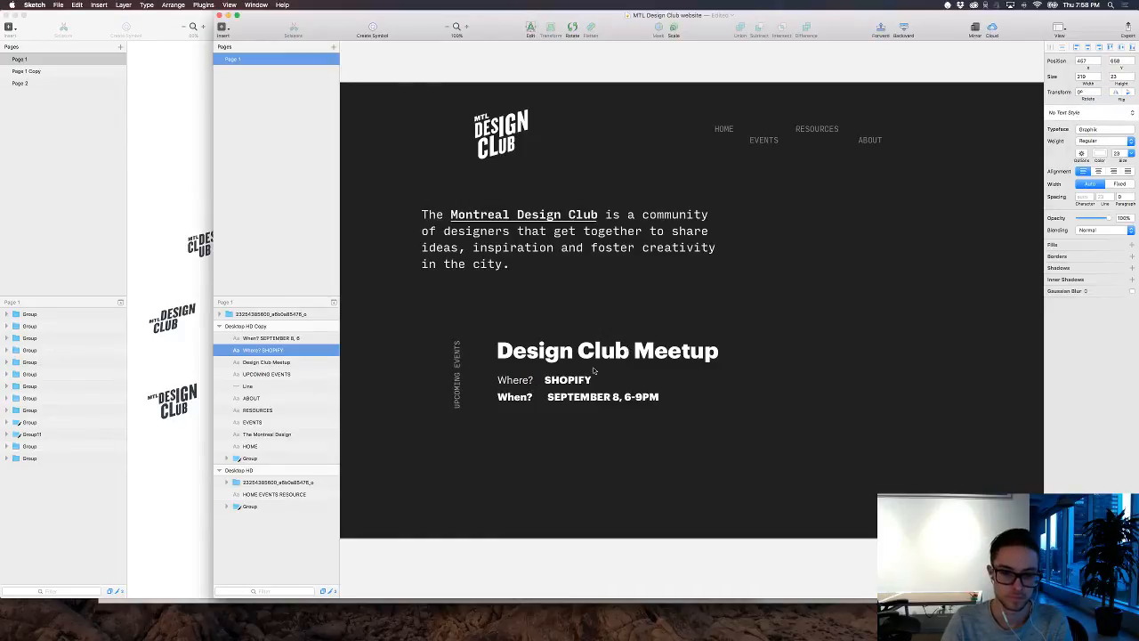
# Step: Set only the word "When?" to the Regular font weight, keeping "SEPTEMBER 8, 6-9PM" in Black
pyautogui.doubleClick(529, 397)
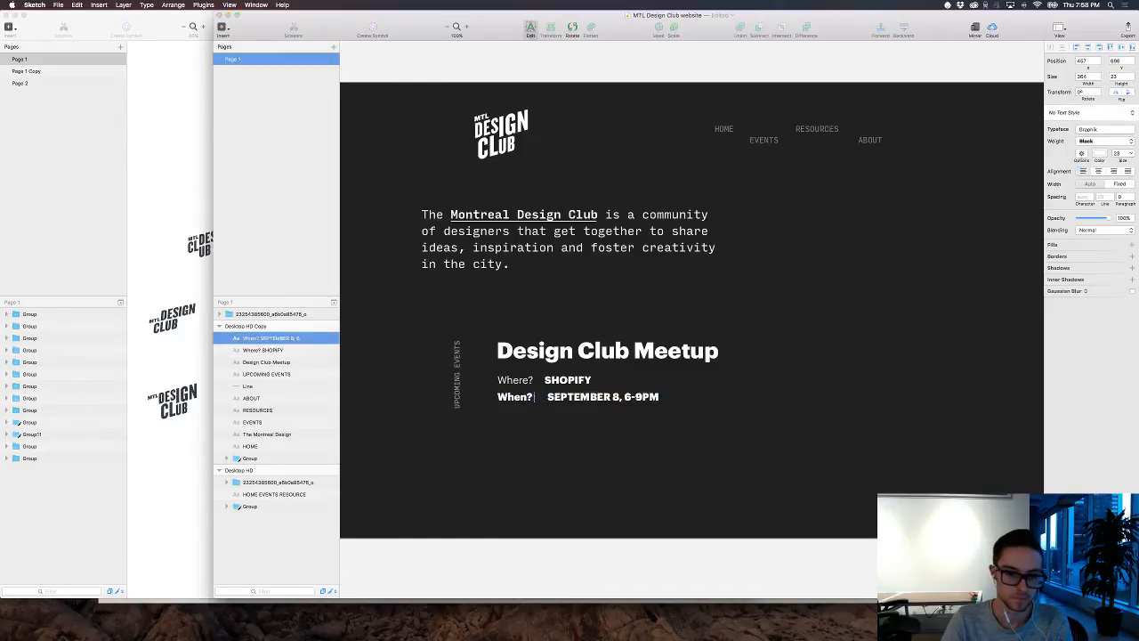
pyautogui.moveTo(534, 396); pyautogui.dragTo(498, 397)
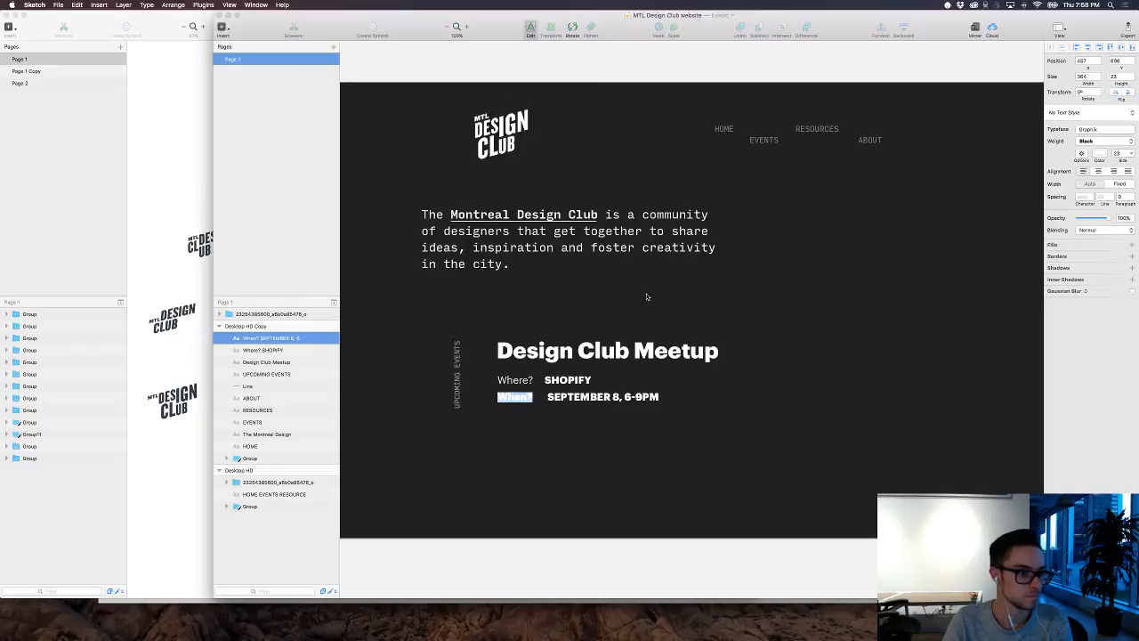
pyautogui.click(1102, 141)
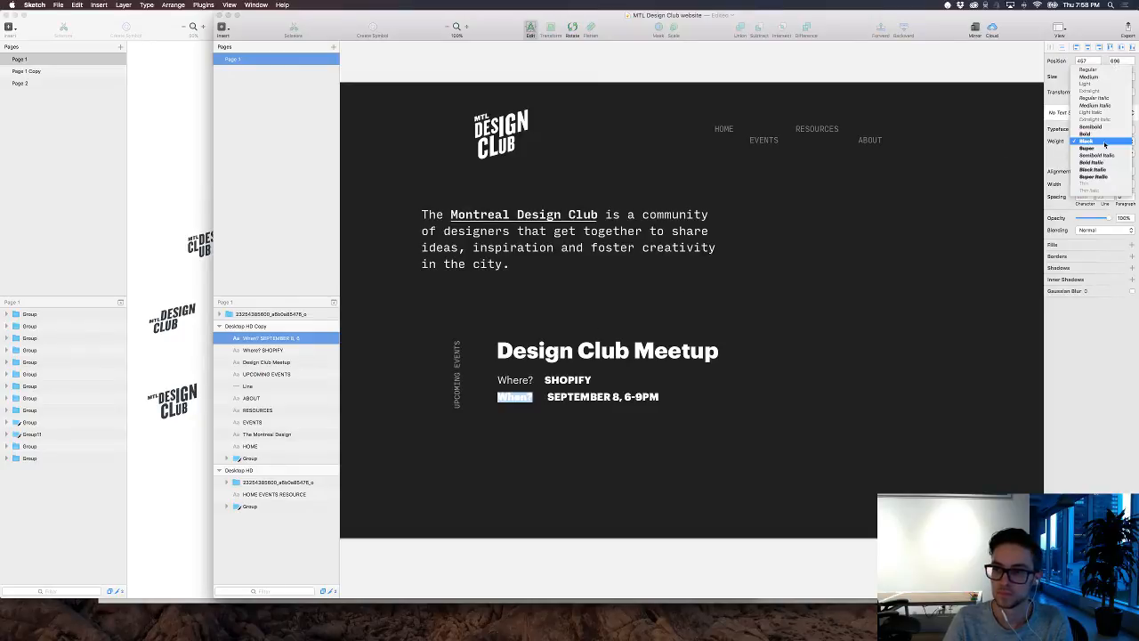
pyautogui.click(1096, 69)
pyautogui.press('Escape')
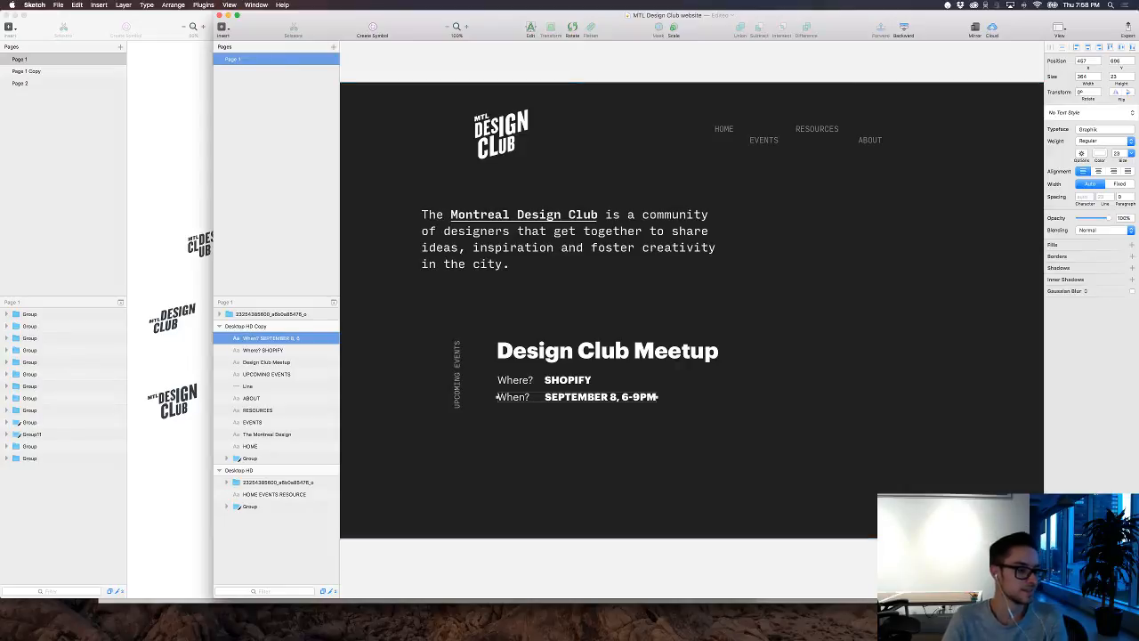
pyautogui.click(629, 340)
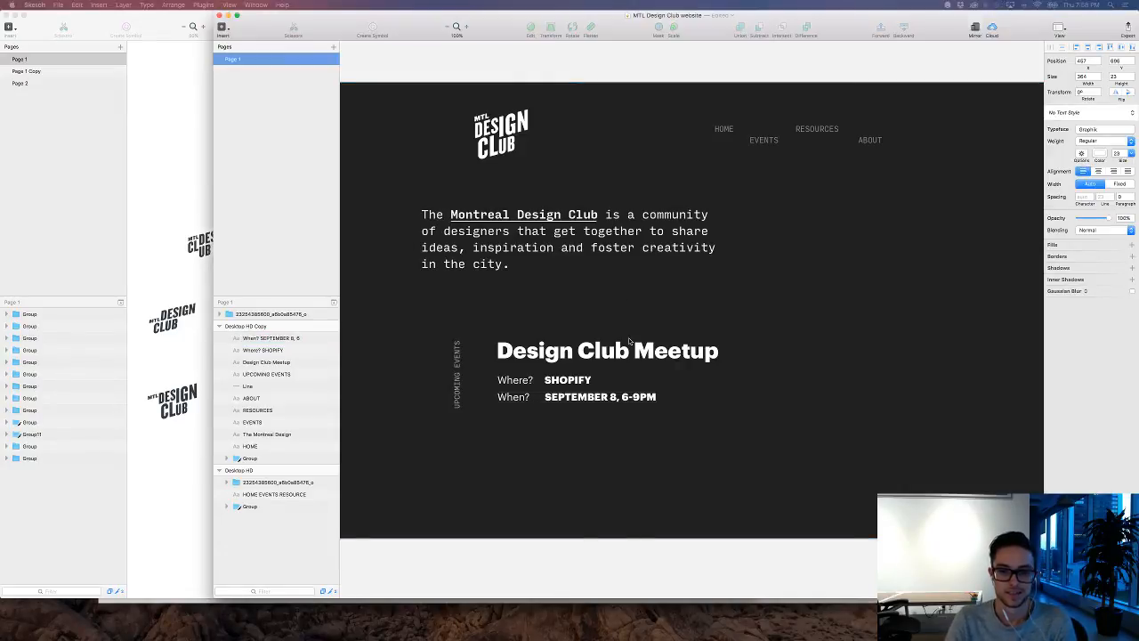
pyautogui.click(628, 338)
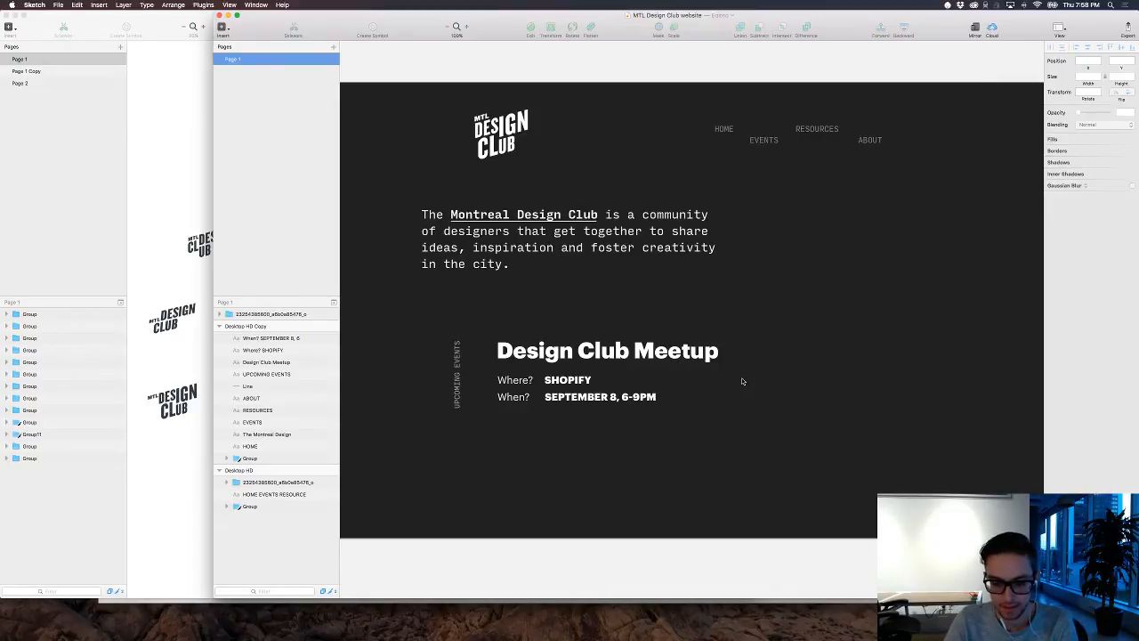
# Step: Draw a rounded rectangle about 195 × 62 px beside the event details and turn off its fill
pyautogui.press('u')
pyautogui.moveTo(740, 366); pyautogui.dragTo(828, 392)
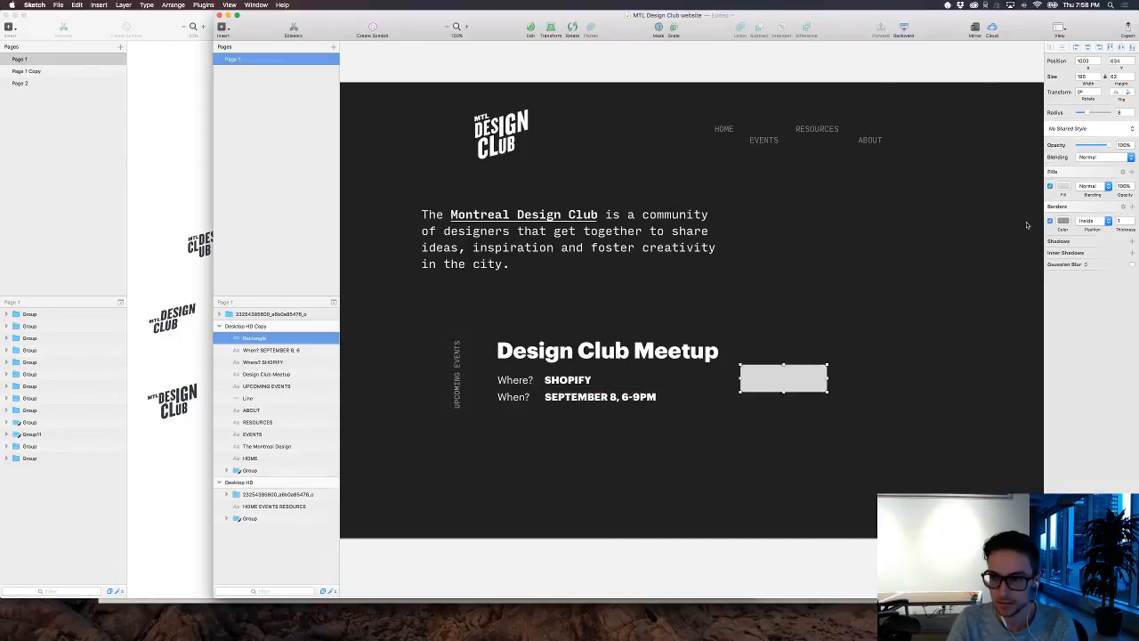
pyautogui.click(1050, 186)
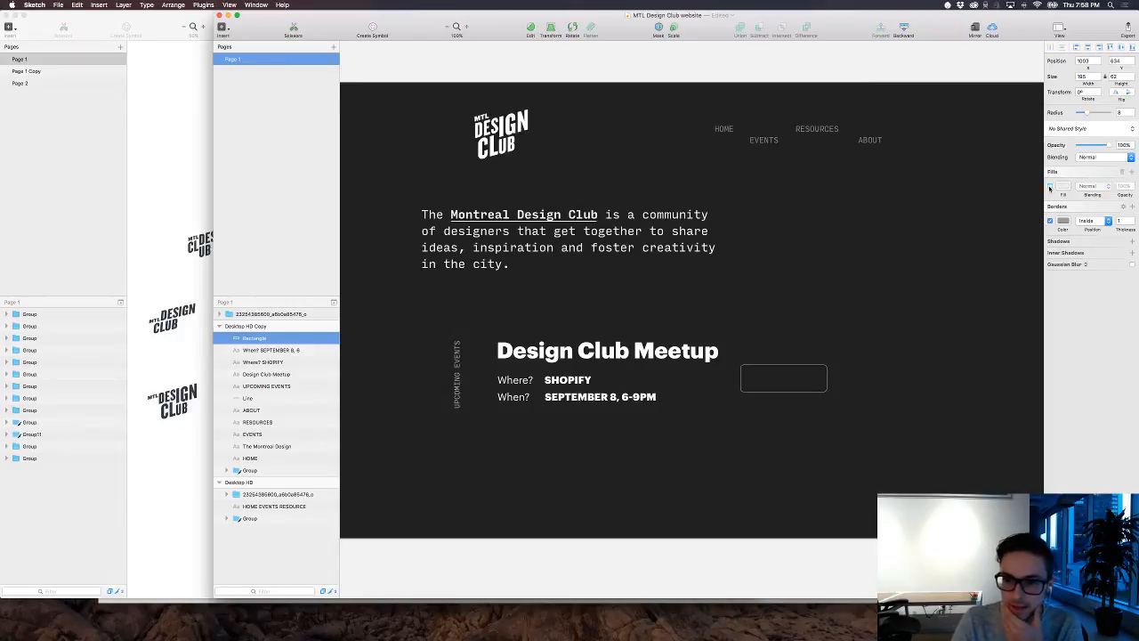
pyautogui.click(1050, 186)
pyautogui.click(1050, 186)
# Step: Set the rounded rectangle's border to a thickness of 2 and color it white (FFFFFF)
pyautogui.click(1133, 219)
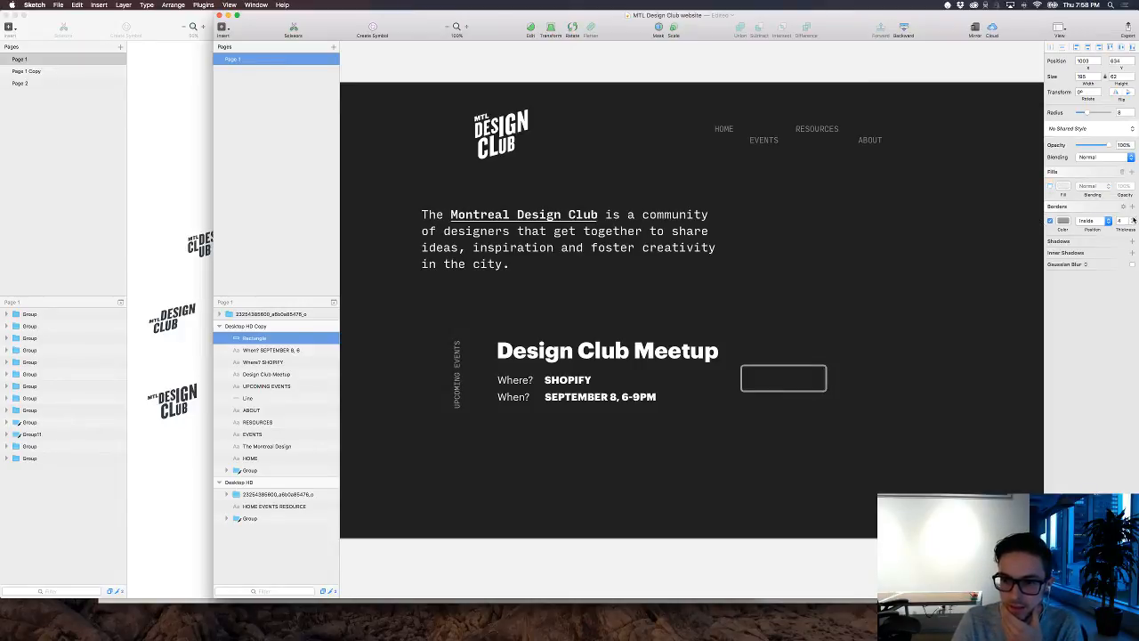
pyautogui.click(1133, 220)
pyautogui.click(1133, 224)
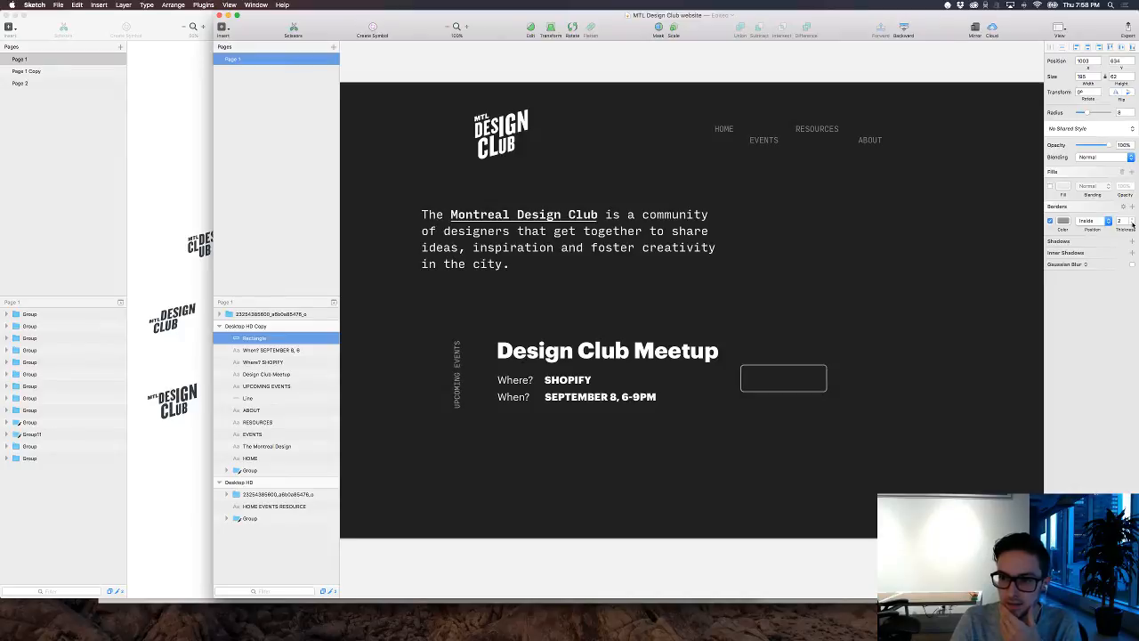
pyautogui.click(1063, 221)
pyautogui.moveTo(1063, 261); pyautogui.dragTo(1038, 240)
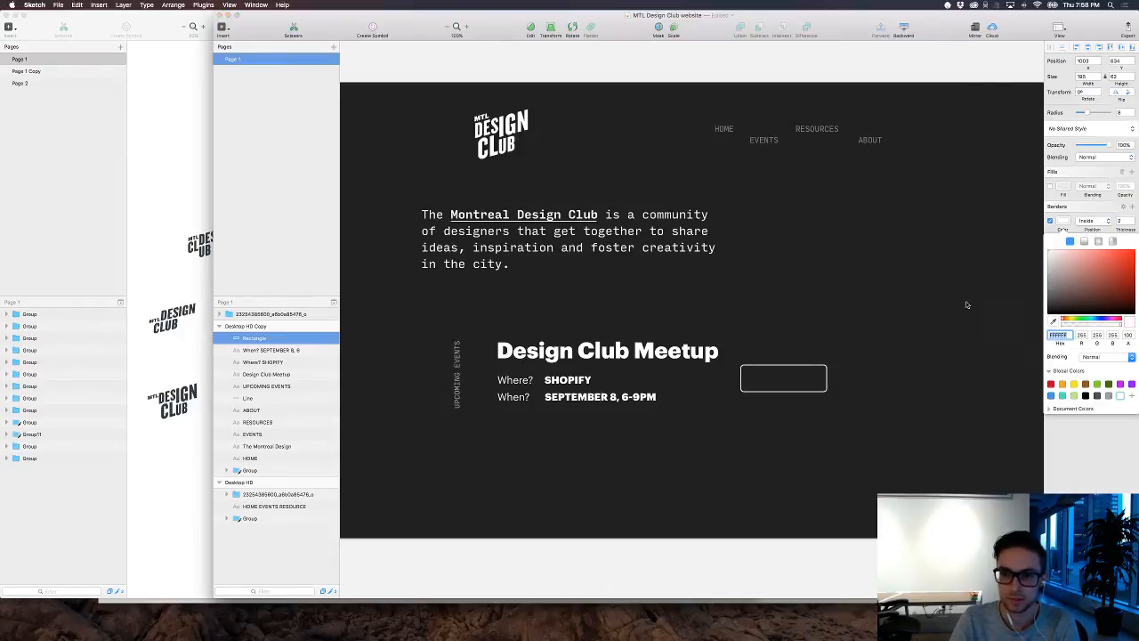
pyautogui.click(945, 328)
pyautogui.press('t')
pyautogui.click(752, 380)
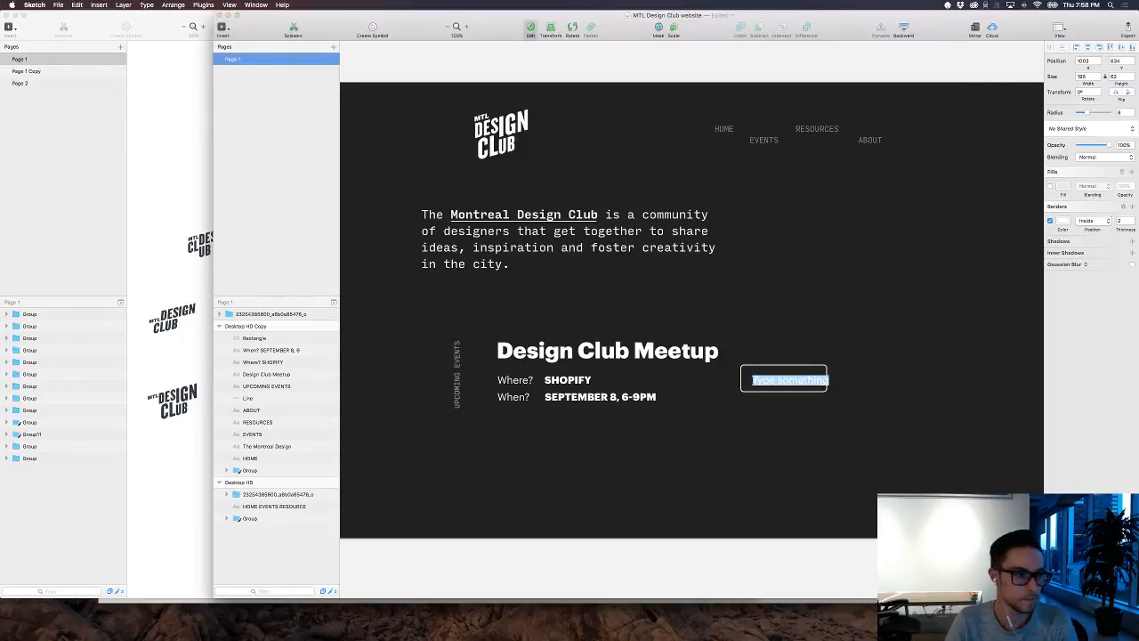
pyautogui.write('RE')
pyautogui.write('V')
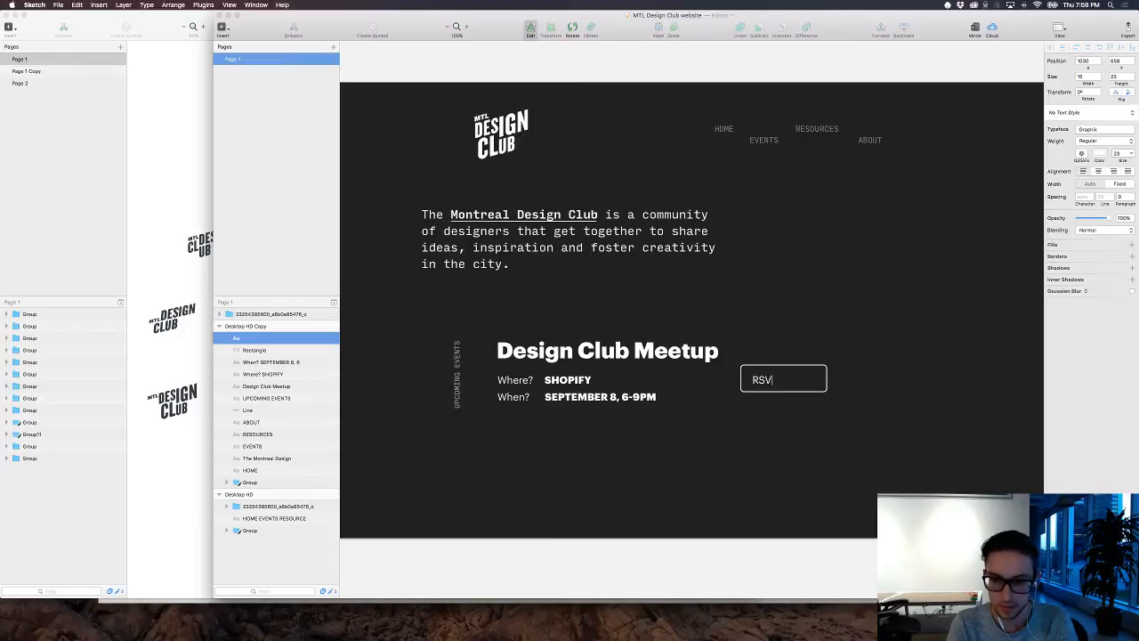
pyautogui.press('Escape')
pyautogui.press('Delete')
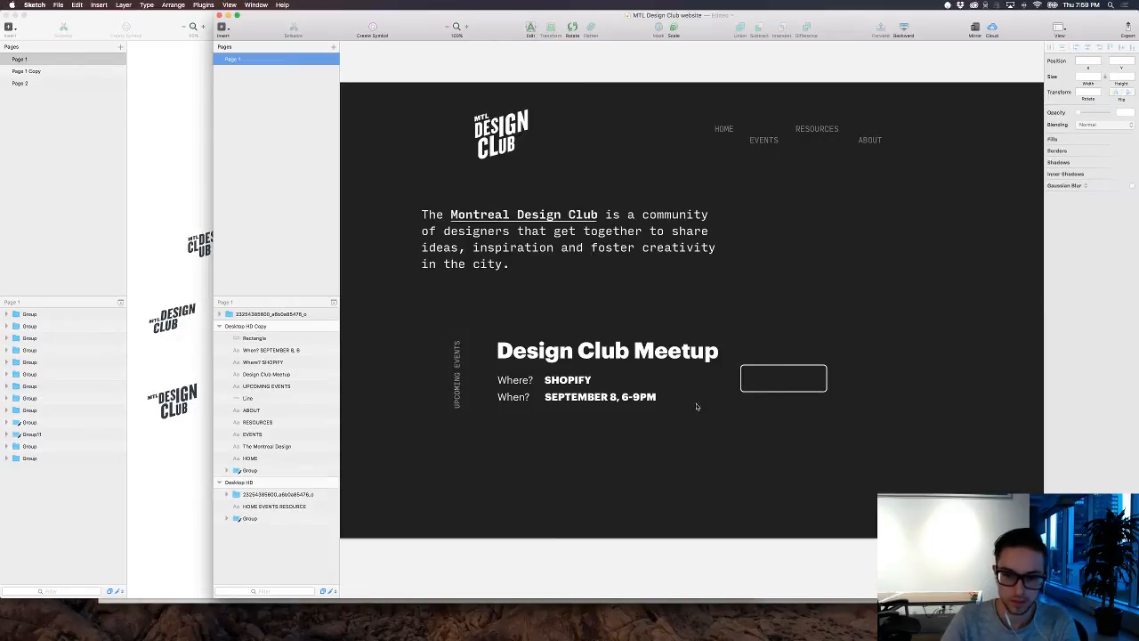
# Step: Copy the word "SEPTEMBER" from the date line into a new text layer and replace its text with "RSVP"
pyautogui.click(603, 399)
pyautogui.doubleClick(603, 400)
pyautogui.press('super+c')
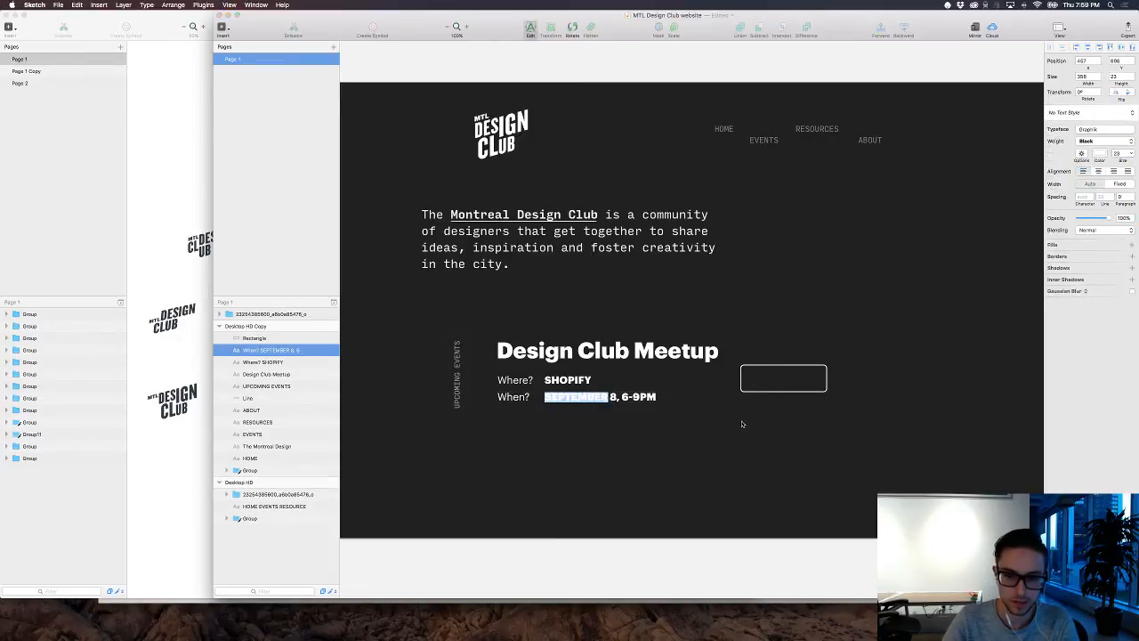
pyautogui.press('Escape')
pyautogui.press('super+v')
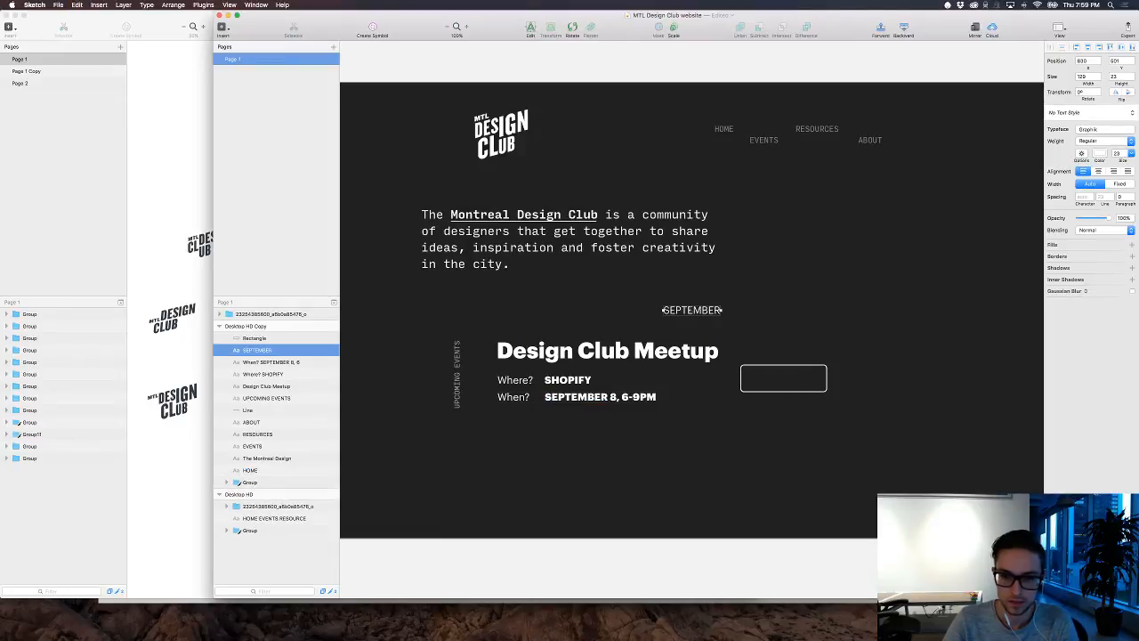
pyautogui.press('Return')
pyautogui.write('RSVP')
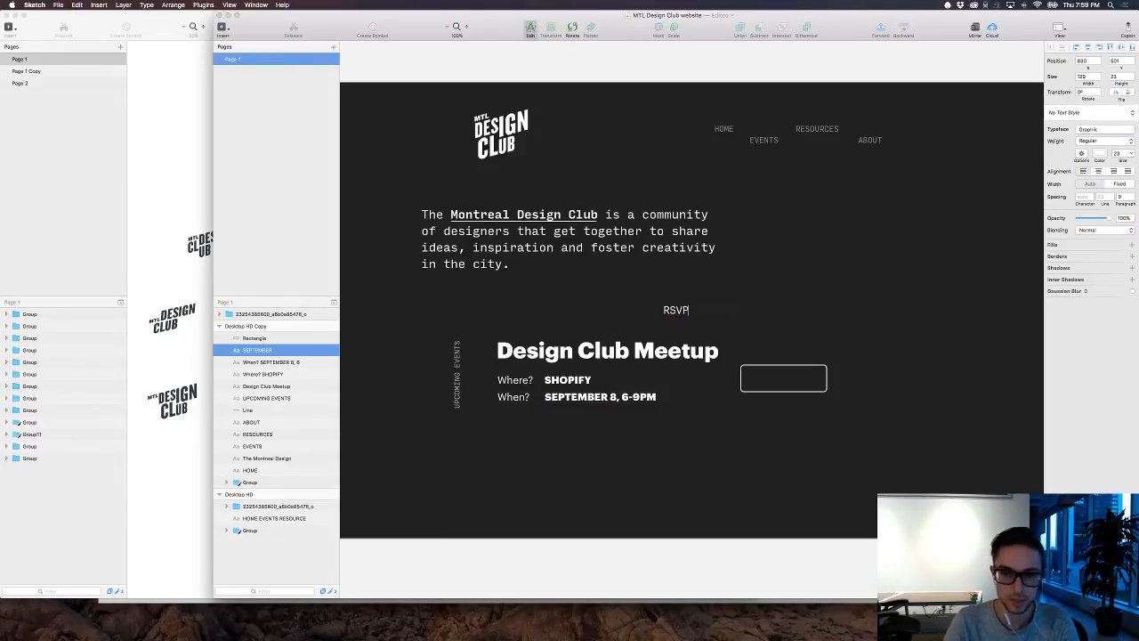
# Step: Set the "RSVP" label to the Black font weight and center it inside the outlined rounded rectangle
pyautogui.press('super+a')
pyautogui.click(1103, 140)
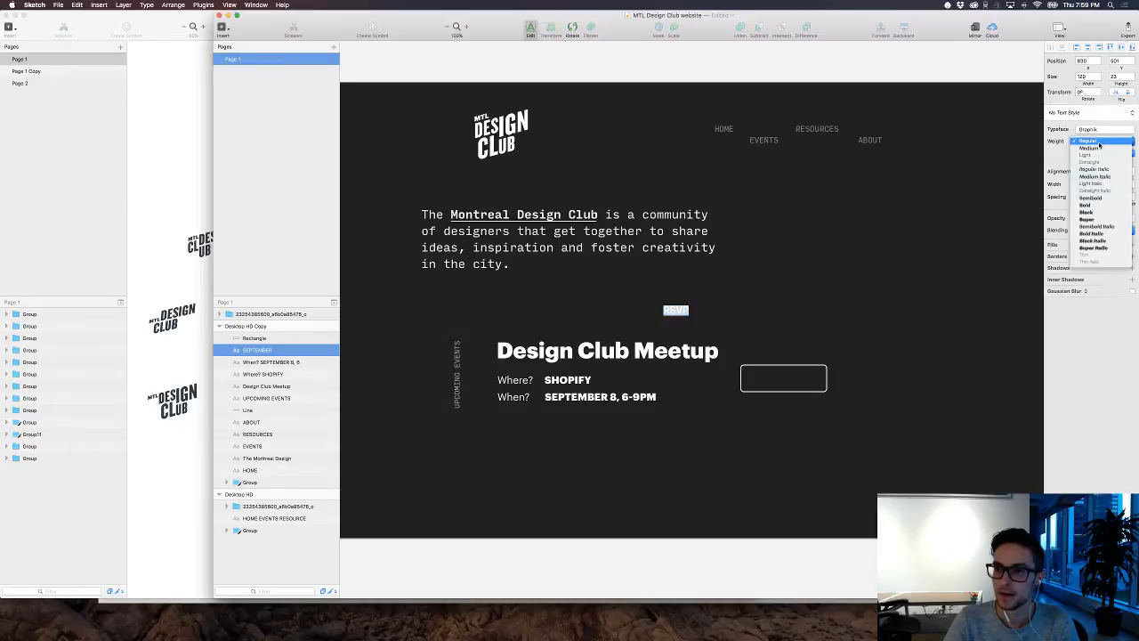
pyautogui.click(1096, 215)
pyautogui.press('Escape')
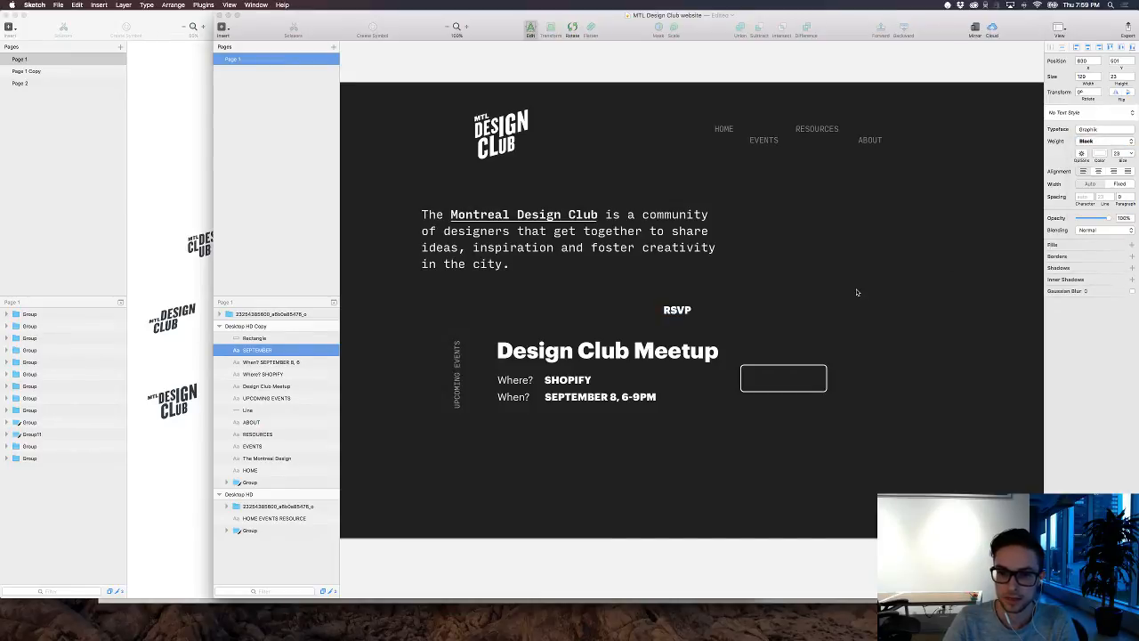
pyautogui.moveTo(655, 310); pyautogui.dragTo(806, 396)
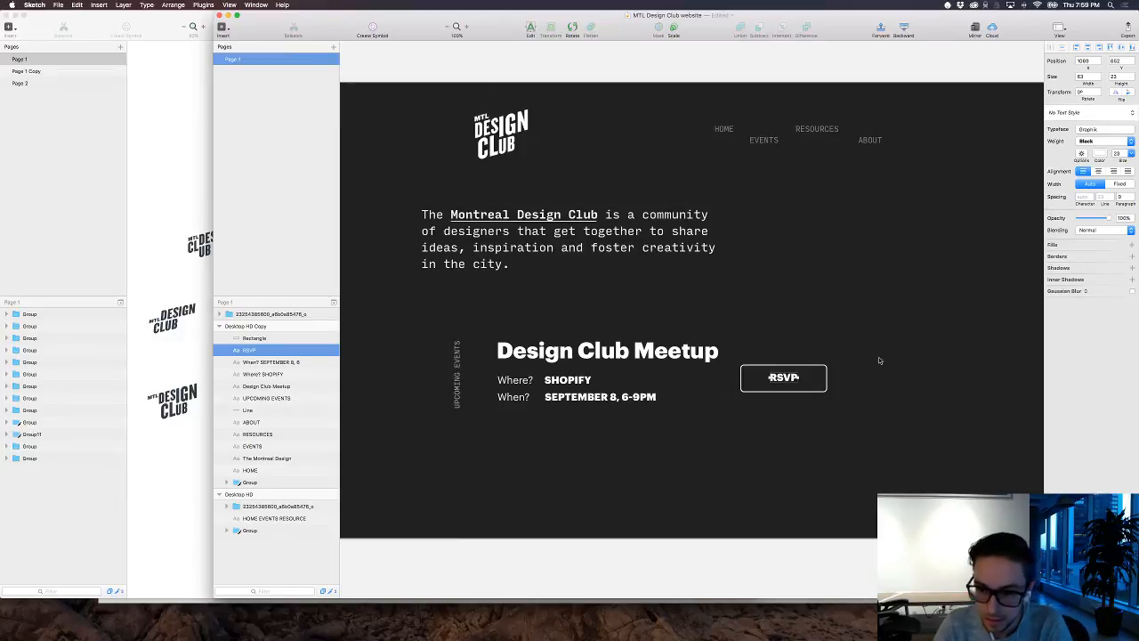
pyautogui.press('Down')
pyautogui.press('Down')
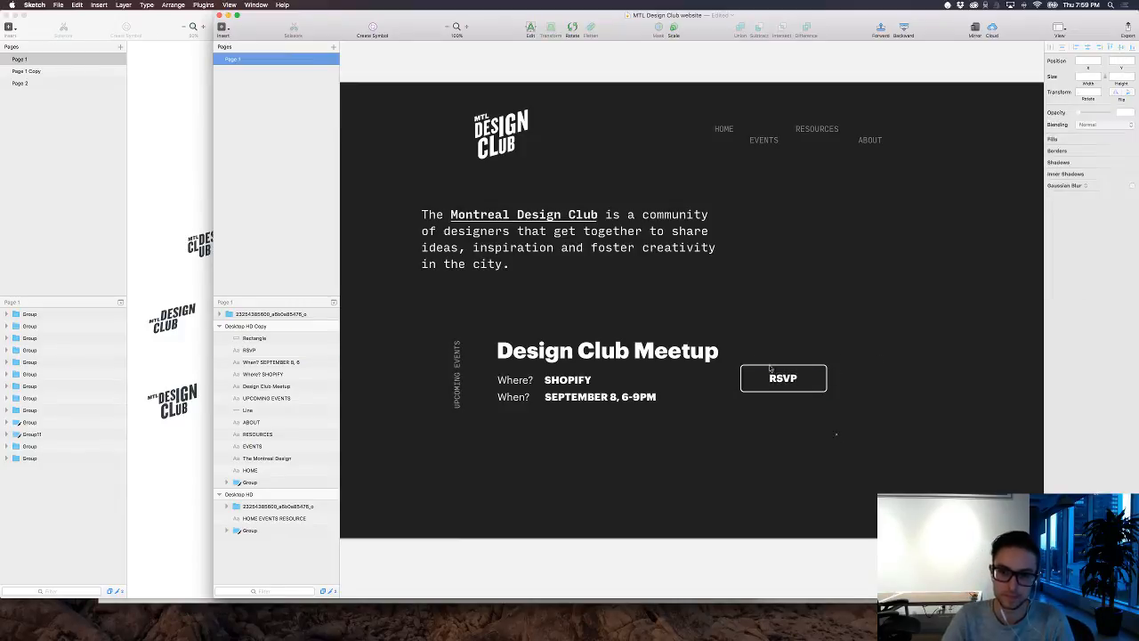
# Step: Group the "RSVP" label with its outline and shift the button well clear of the event details, to about X 1088, Y 657
pyautogui.moveTo(838, 436); pyautogui.dragTo(657, 395)
pyautogui.press('super+g')
pyautogui.hotkey('shift', 'Right')
pyautogui.hotkey('shift', 'Right')
pyautogui.hotkey('shift', 'Right')
pyautogui.hotkey('shift', 'Right')
pyautogui.hotkey('shift', 'Right')
pyautogui.hotkey('shift', 'Right')
pyautogui.hotkey('shift', 'Right')
pyautogui.hotkey('shift', 'Right')
pyautogui.hotkey('shift', 'Right')
pyautogui.hotkey('shift', 'Right')
pyautogui.hotkey('shift', 'Right')
pyautogui.hotkey('shift', 'Right')
pyautogui.hotkey('shift', 'Right')
pyautogui.hotkey('shift', 'Right')
pyautogui.hotkey('shift', 'Right')
pyautogui.hotkey('shift', 'Right')
pyautogui.hotkey('shift', 'Right')
pyautogui.hotkey('shift', 'Right')
pyautogui.hotkey('shift', 'Right')
pyautogui.hotkey('shift', 'Right')
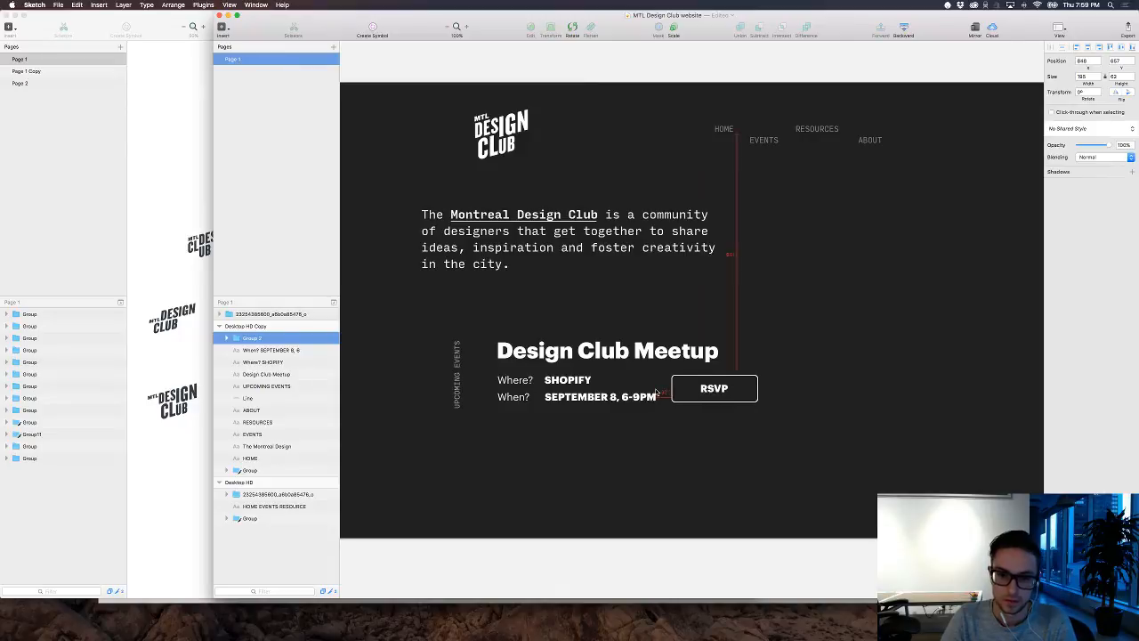
pyautogui.hotkey('shift', 'Right')
pyautogui.hotkey('shift', 'Right')
pyautogui.hotkey('shift', 'Right')
pyautogui.hotkey('shift', 'Right')
pyautogui.hotkey('shift', 'Right')
pyautogui.hotkey('shift', 'Right')
pyautogui.hotkey('shift', 'Right')
pyautogui.hotkey('shift', 'Right')
pyautogui.hotkey('shift', 'Right')
pyautogui.hotkey('shift', 'Right')
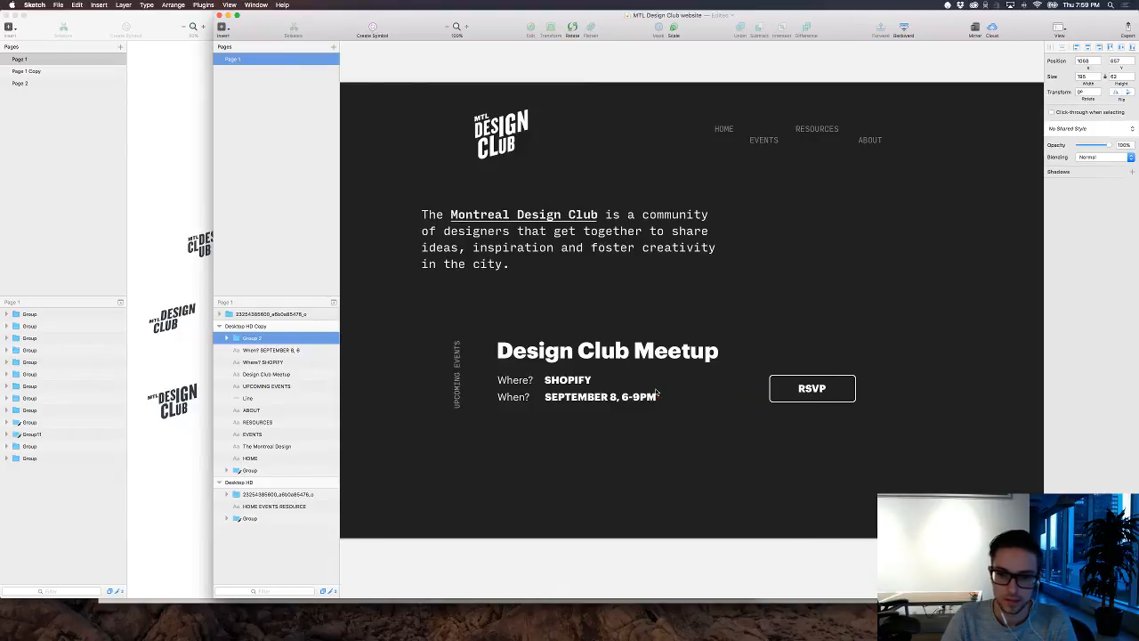
pyautogui.hotkey('shift', 'Left')
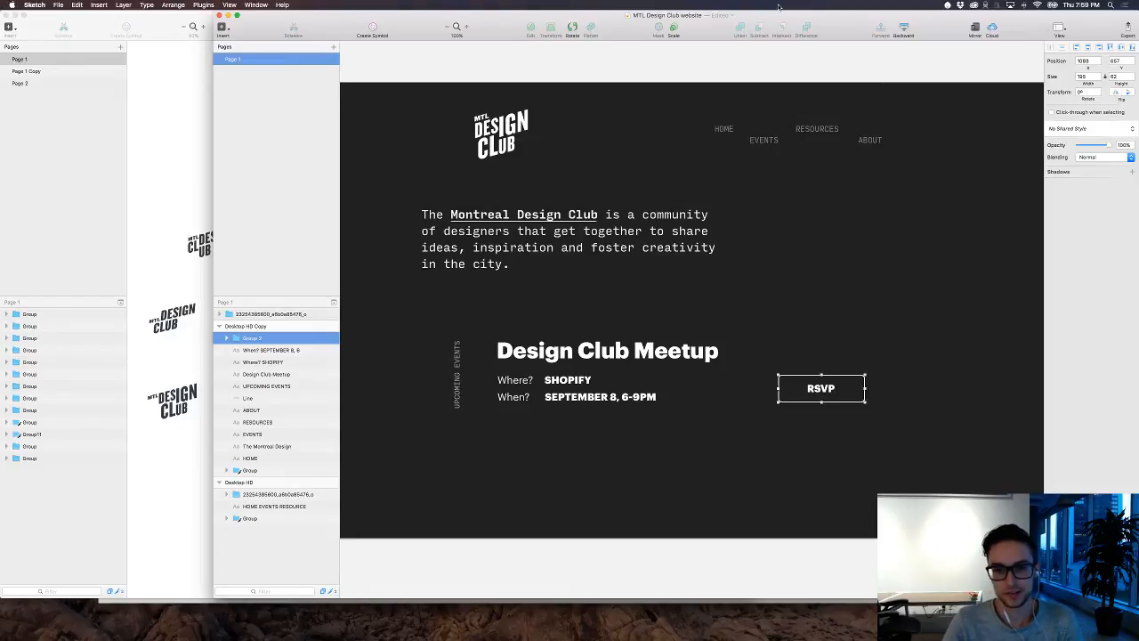
# Step: Extend the dark artboard downward to a height of about 3383 px
pyautogui.click(800, 290)
pyautogui.scroll(-2, 800, 290)
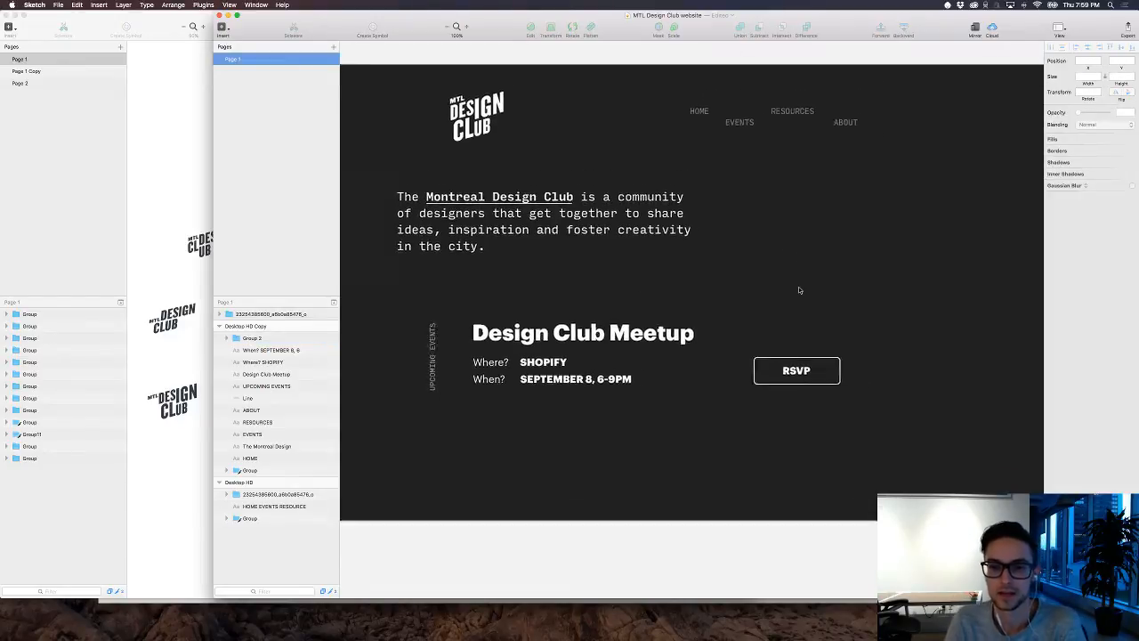
pyautogui.scroll(3, 800, 290)
pyautogui.hscroll(2, 800, 290)
pyautogui.press('super+minus')
pyautogui.press('super+minus')
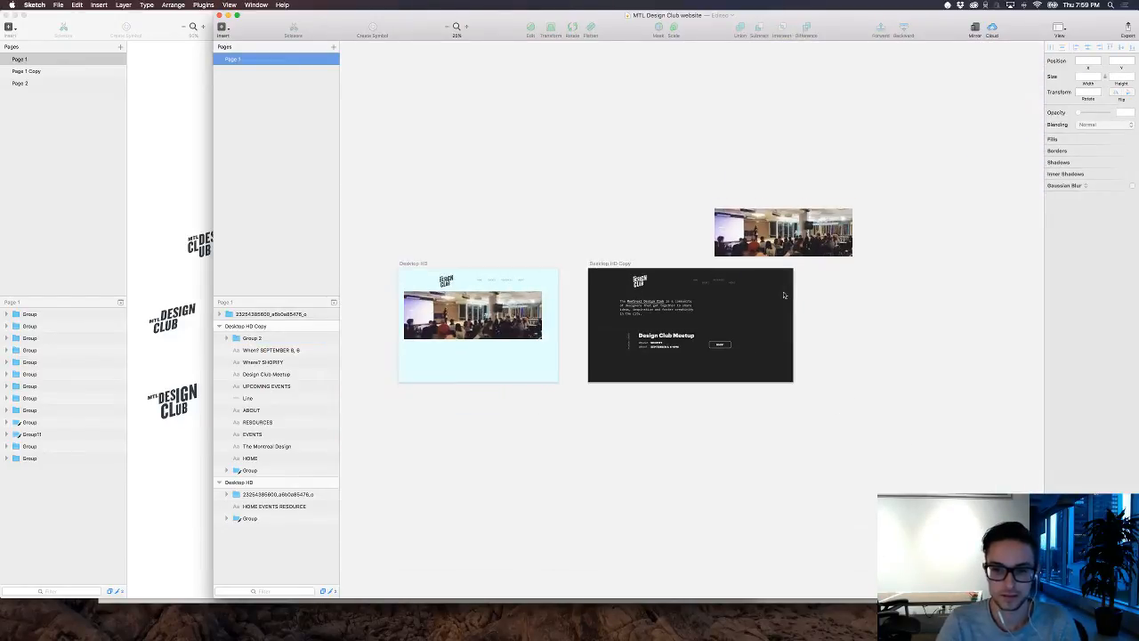
pyautogui.click(607, 264)
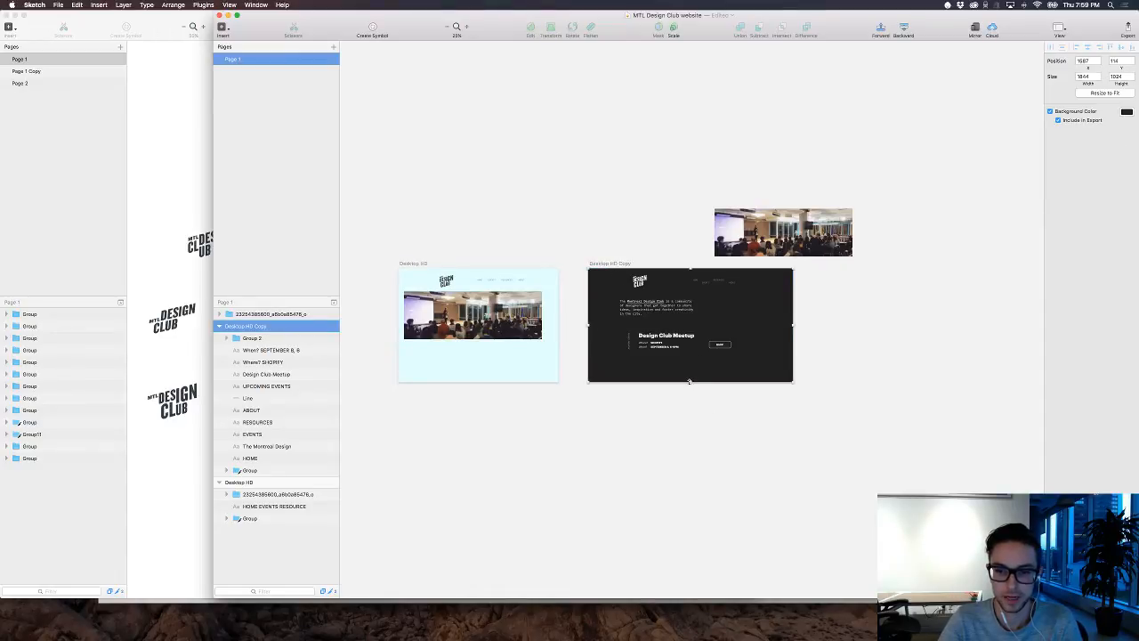
pyautogui.moveTo(689, 383); pyautogui.dragTo(707, 598)
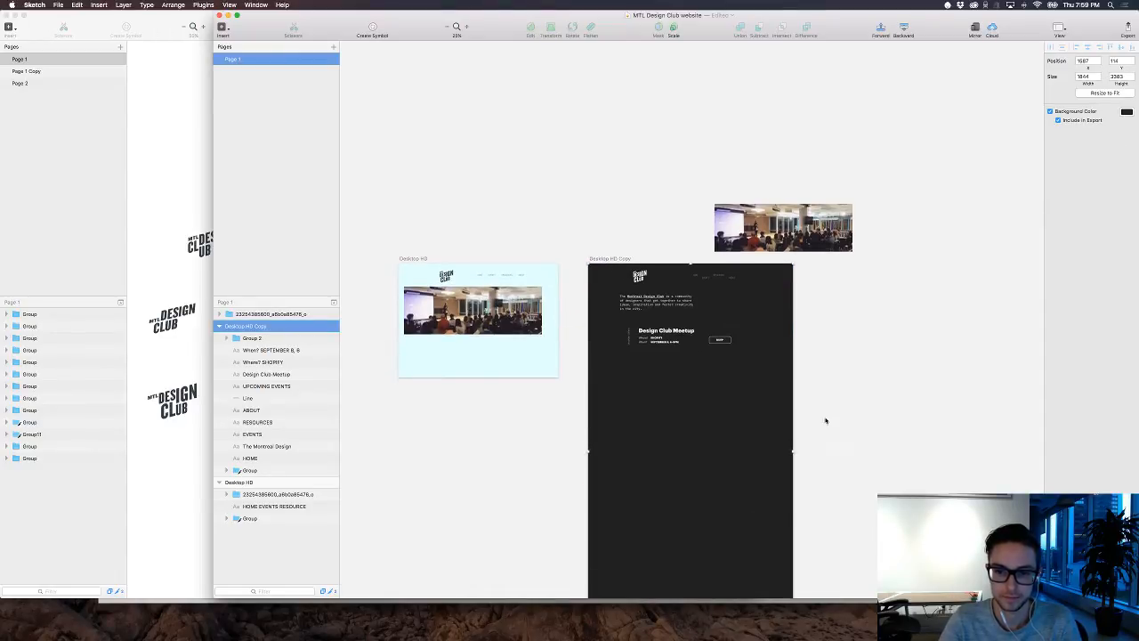
pyautogui.click(832, 411)
pyautogui.press('super+0')
# Step: Draw a tiny 3 × 3 px rounded dot between the intro paragraph and the meetup heading, with no border and a white fill
pyautogui.scroll(-3, 864, 460)
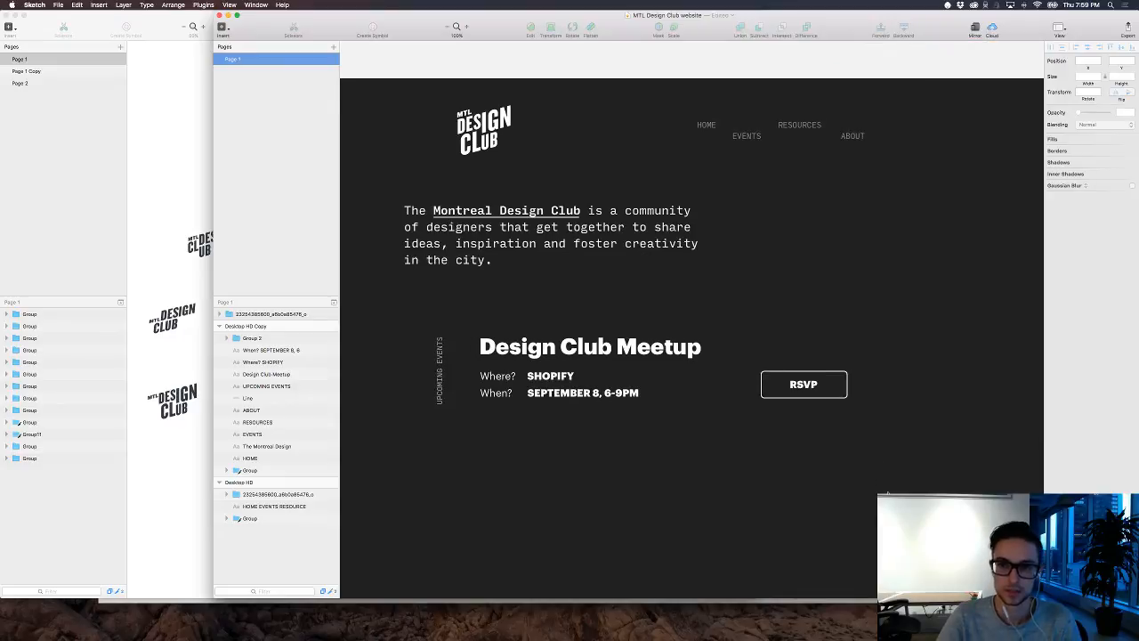
pyautogui.scroll(-2, 888, 492)
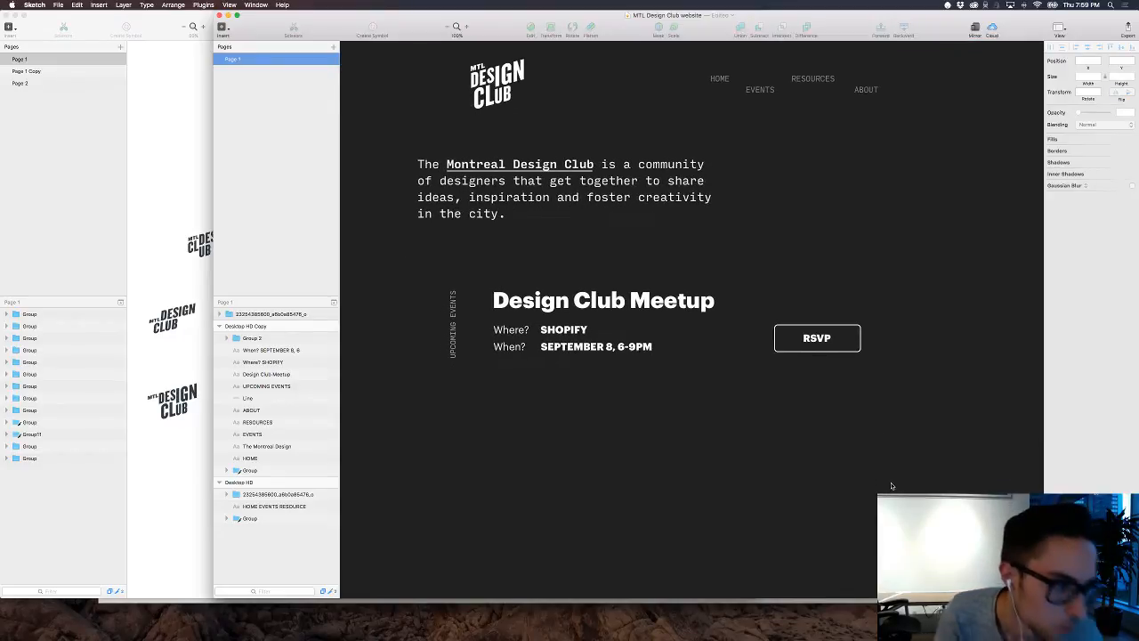
pyautogui.hscroll(-2, 891, 485)
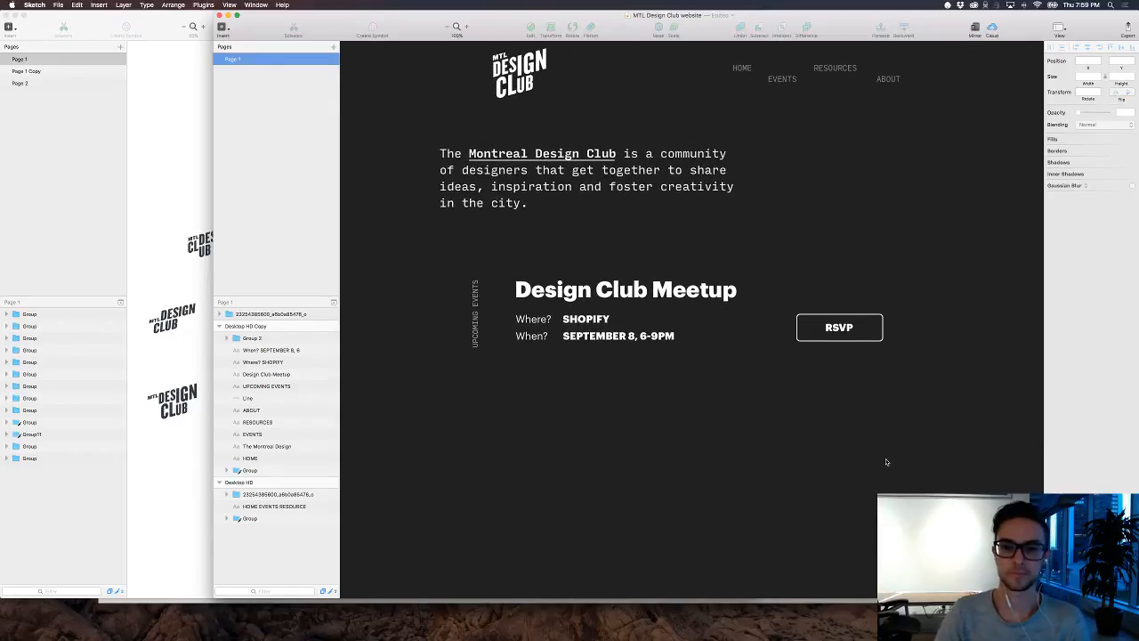
pyautogui.scroll(4, 890, 455)
pyautogui.hscroll(2, 894, 452)
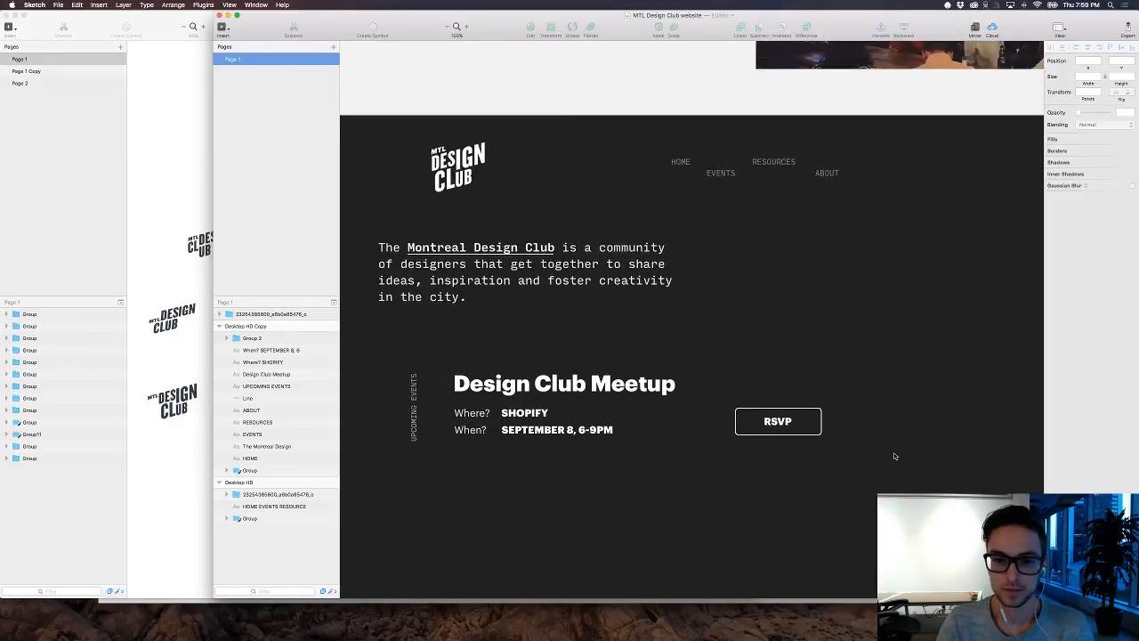
pyautogui.press('r')
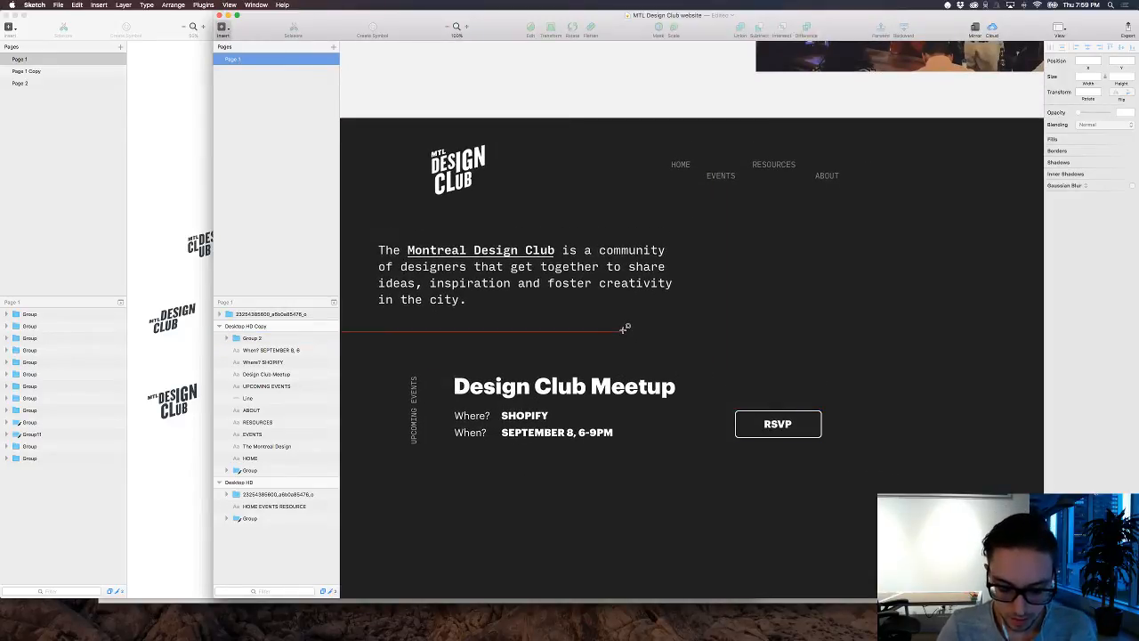
pyautogui.moveTo(623, 330)
pyautogui.mouseDown()
pyautogui.moveTo(635, 328)
pyautogui.moveTo(624, 338)
pyautogui.mouseUp()
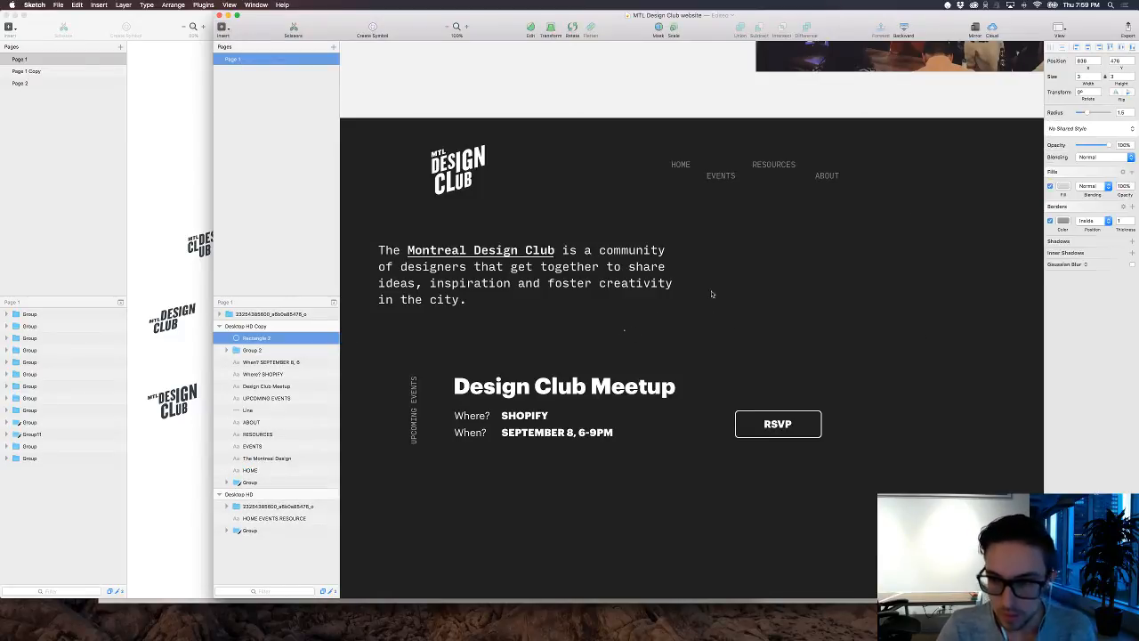
pyautogui.click(1049, 221)
pyautogui.click(1062, 186)
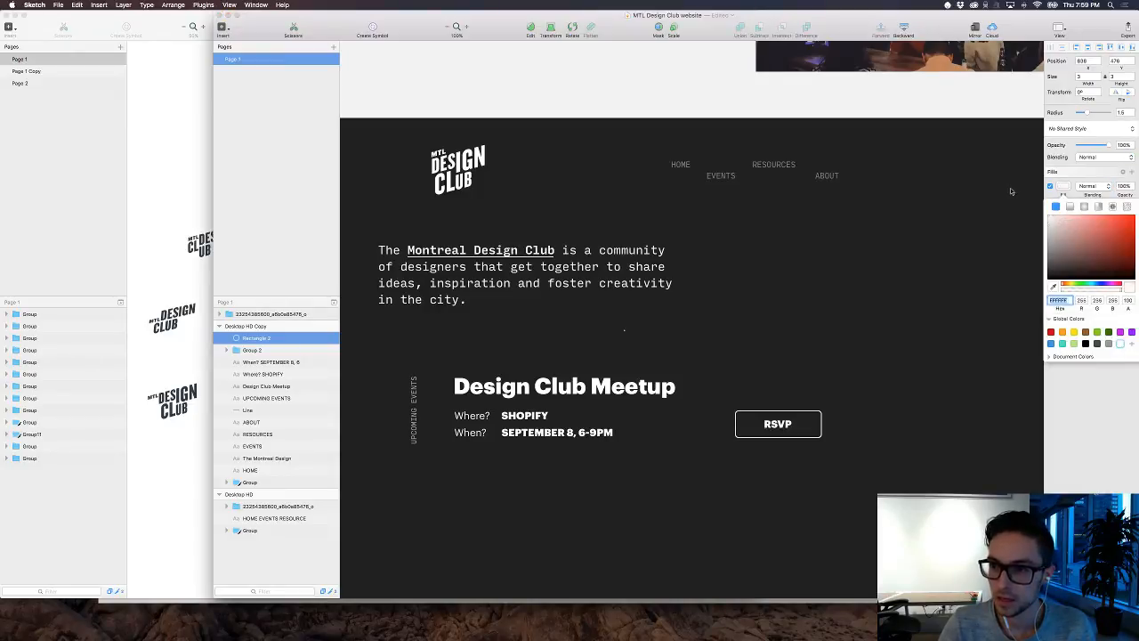
# Step: Duplicate the small white dot with a 10 px horizontal offset until it forms an even row of 23 dots
pyautogui.click(626, 334)
pyautogui.click(624, 331)
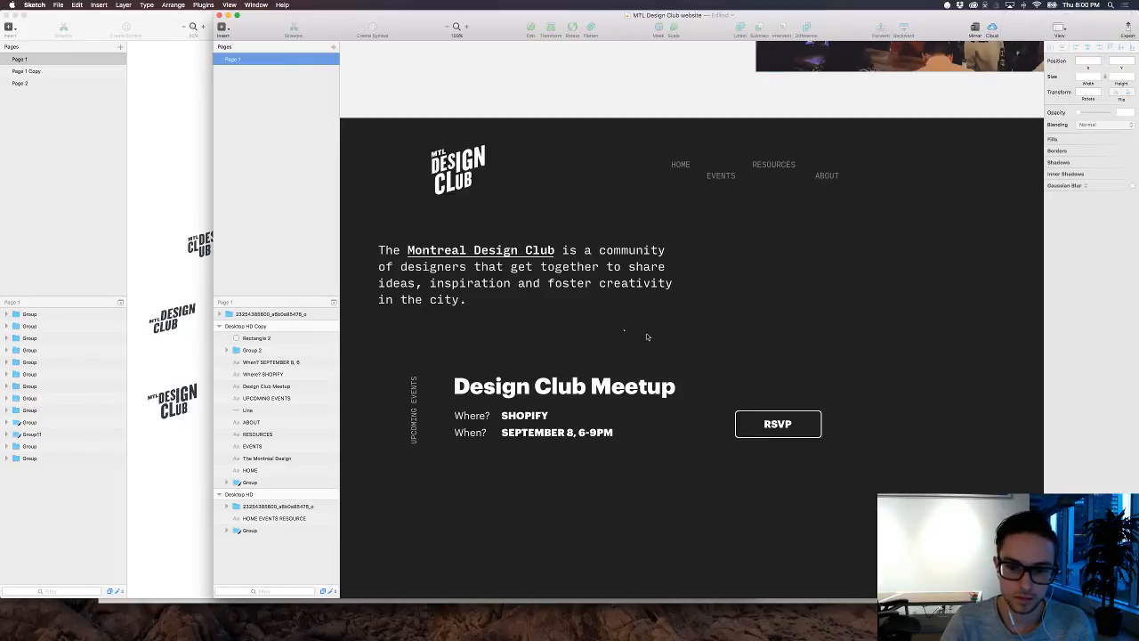
pyautogui.moveTo(677, 334); pyautogui.dragTo(600, 322)
pyautogui.press('super+d')
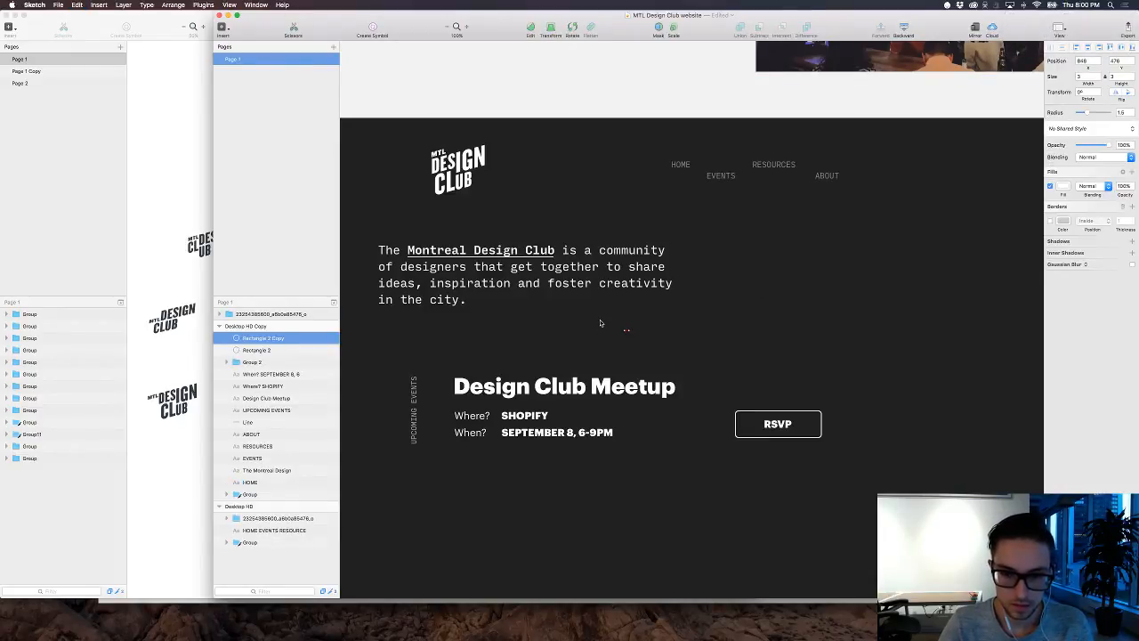
pyautogui.press('super+d')
pyautogui.press('super+d')
pyautogui.press('super+d')
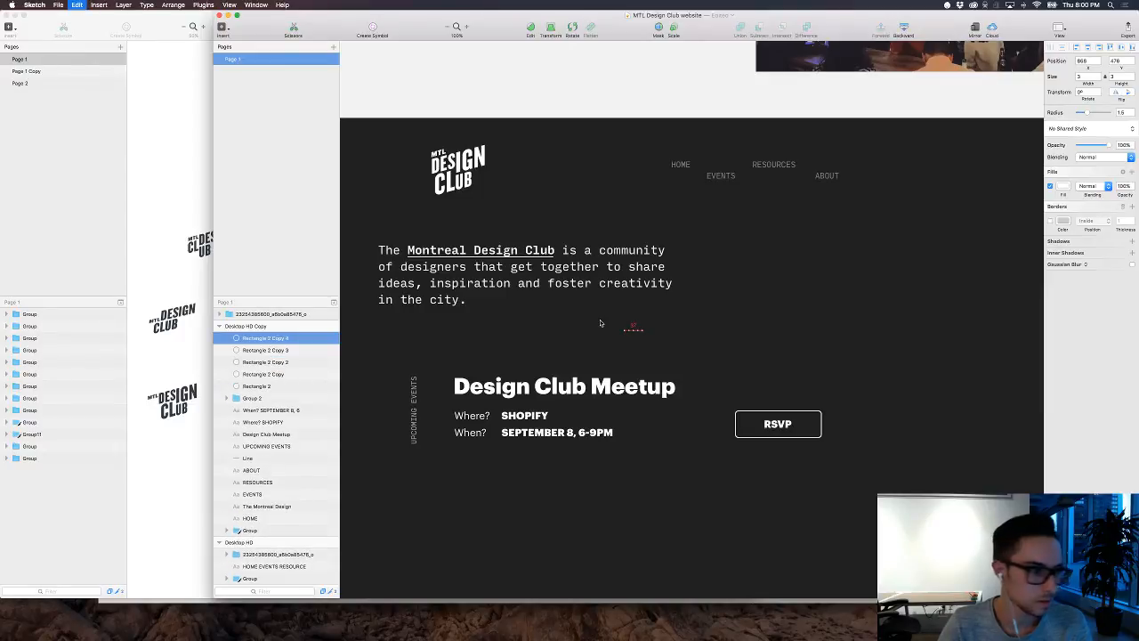
pyautogui.press('super+d')
pyautogui.press('super+d')
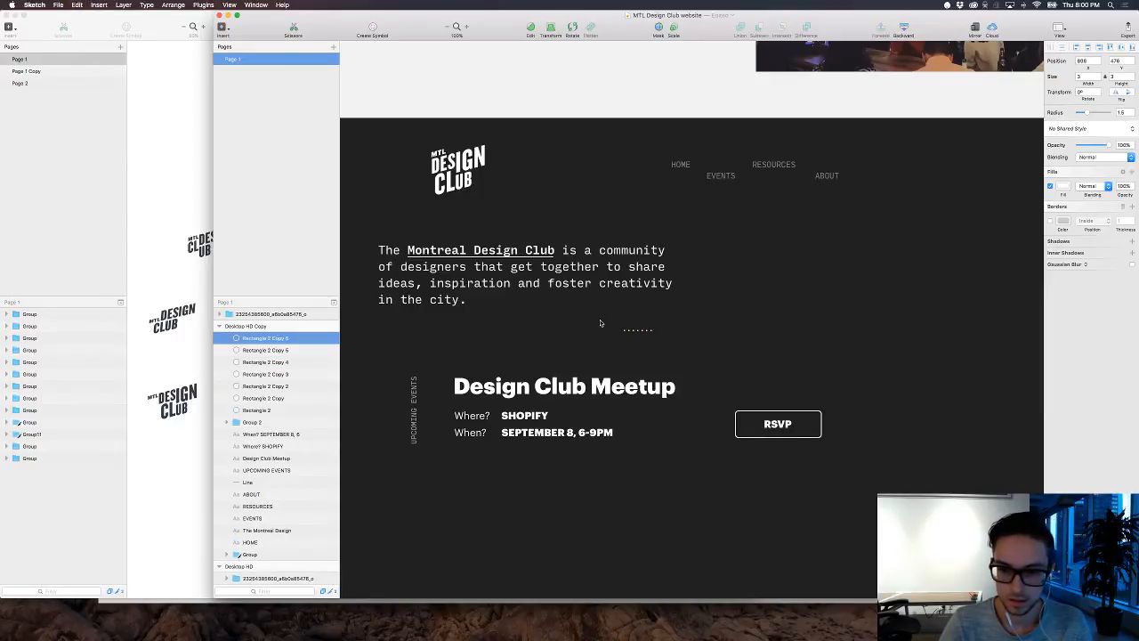
pyautogui.press('super+d')
pyautogui.press('super+d')
pyautogui.press('super+d')
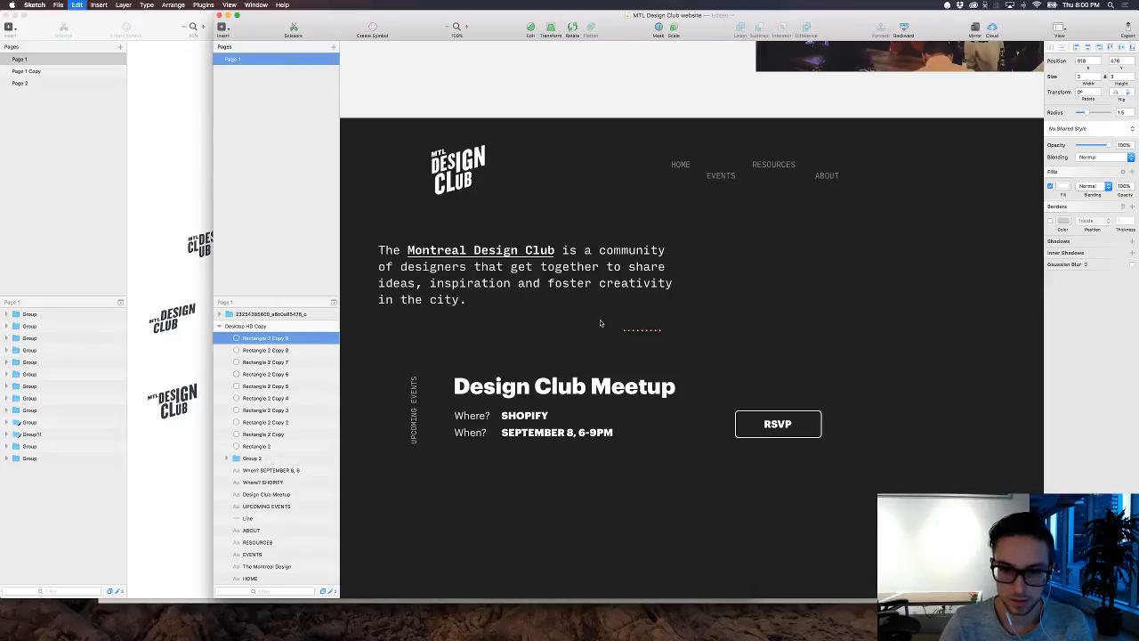
pyautogui.press('super+d')
pyautogui.press('super+d')
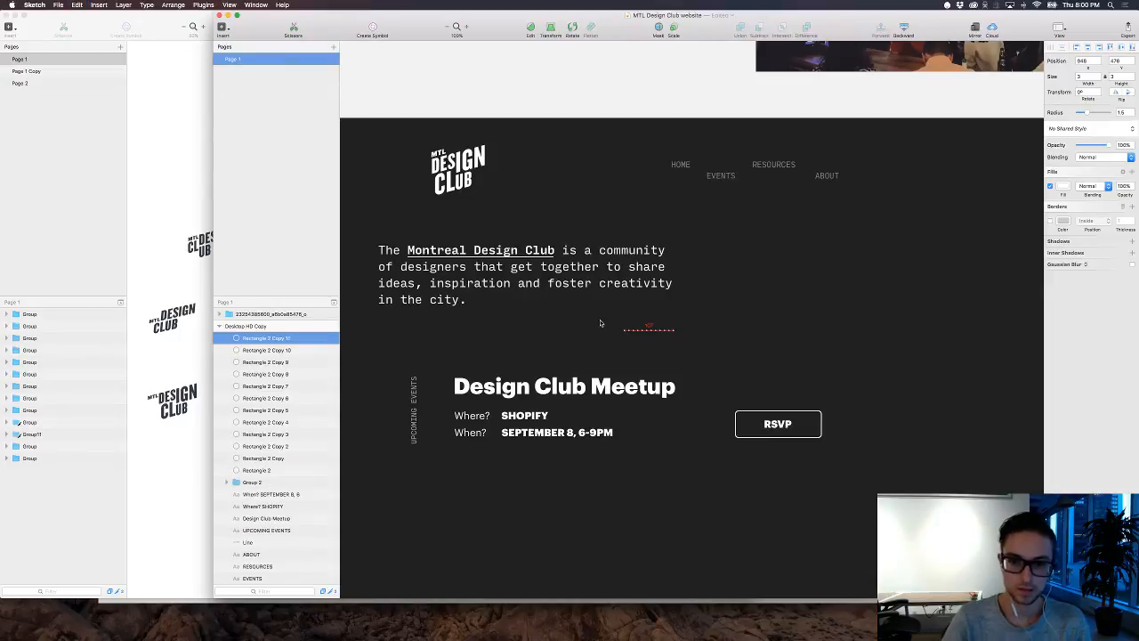
pyautogui.press('super+d')
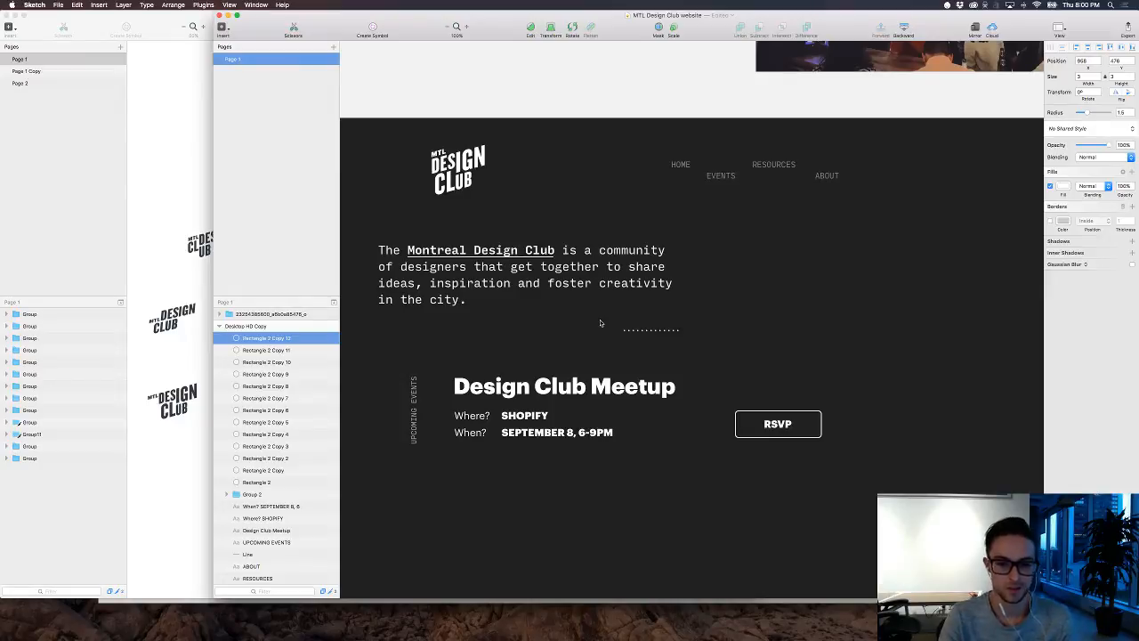
pyautogui.press('super+d')
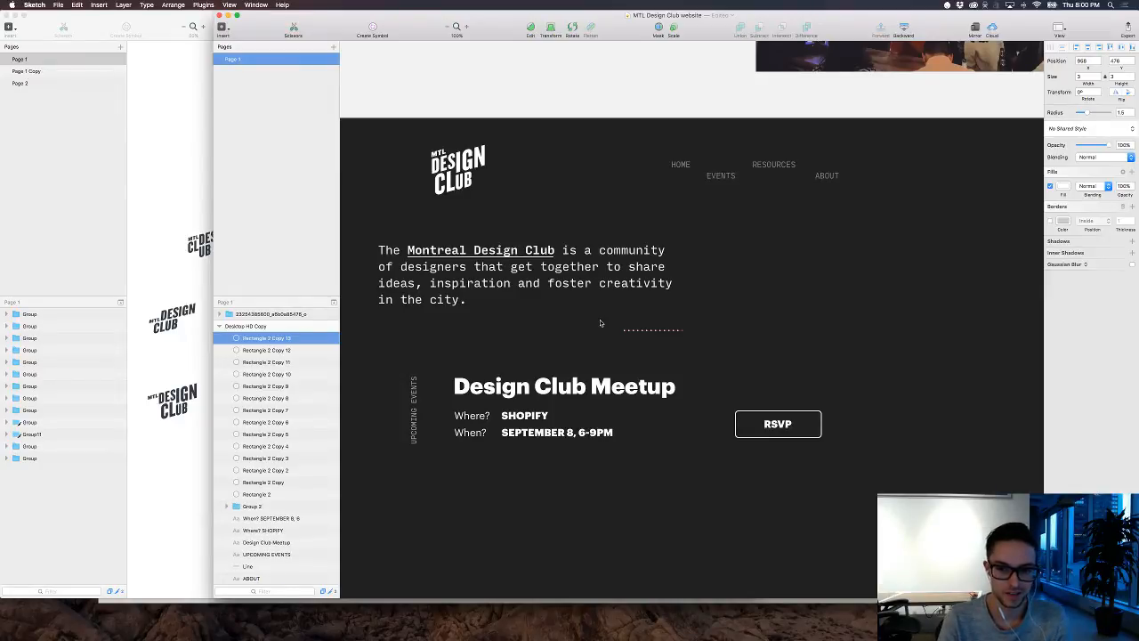
pyautogui.press('super+d')
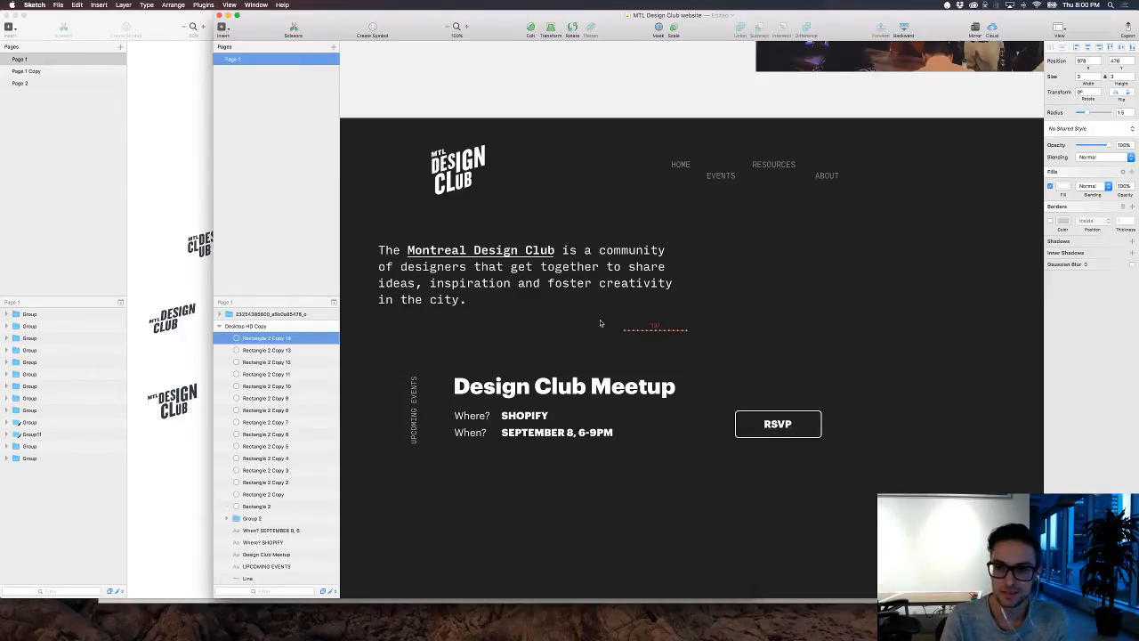
pyautogui.press('super+d')
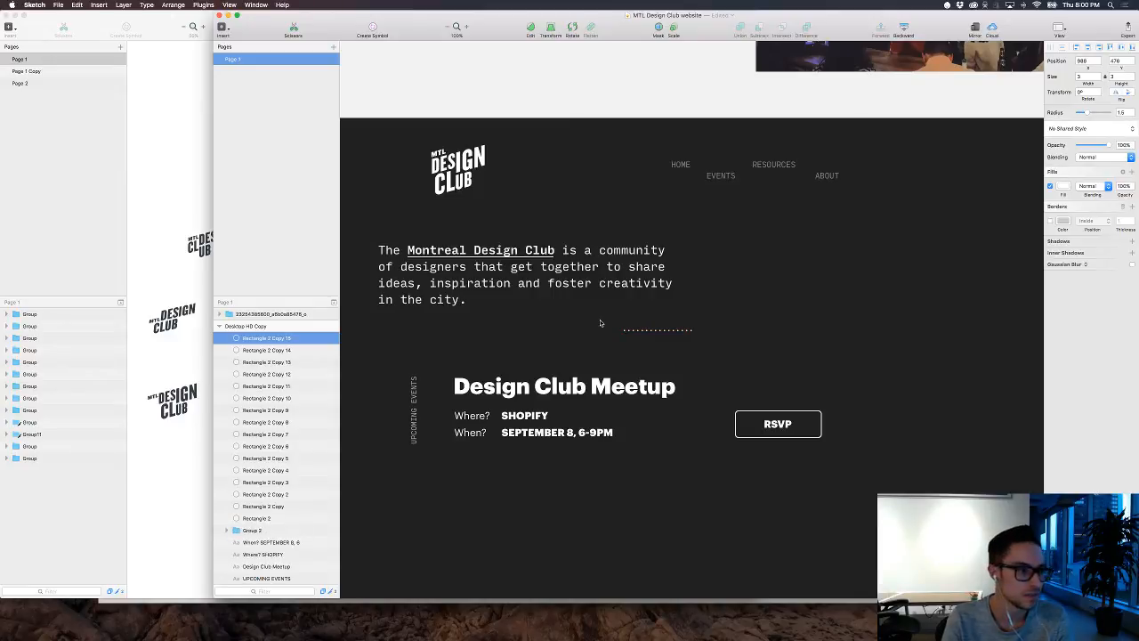
pyautogui.press('super+d')
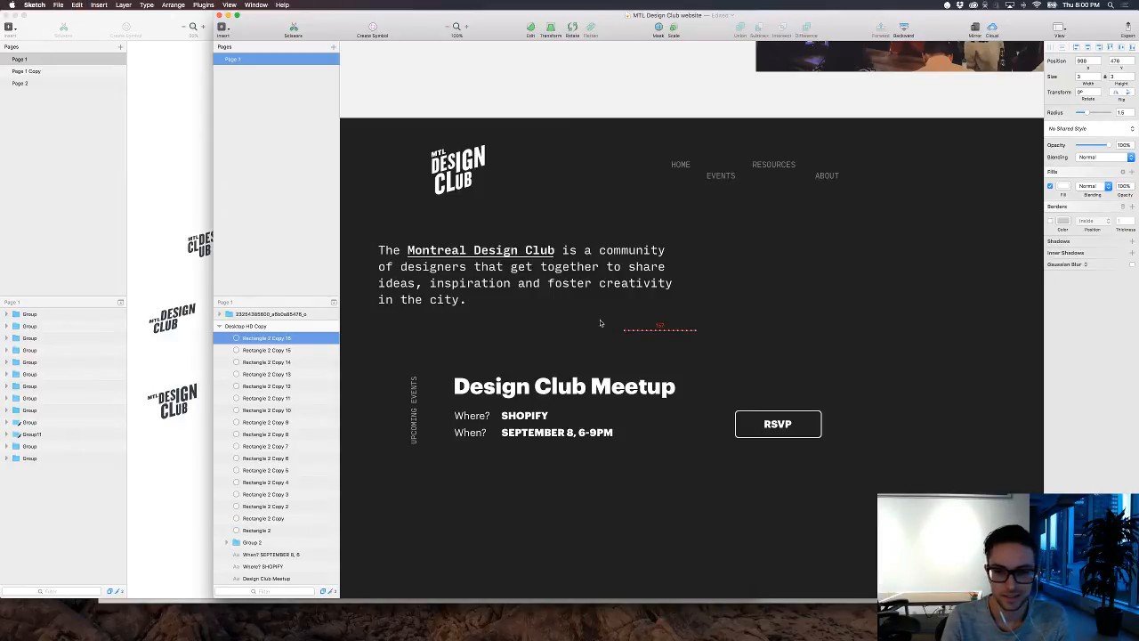
pyautogui.press('super+d')
pyautogui.press('super+d')
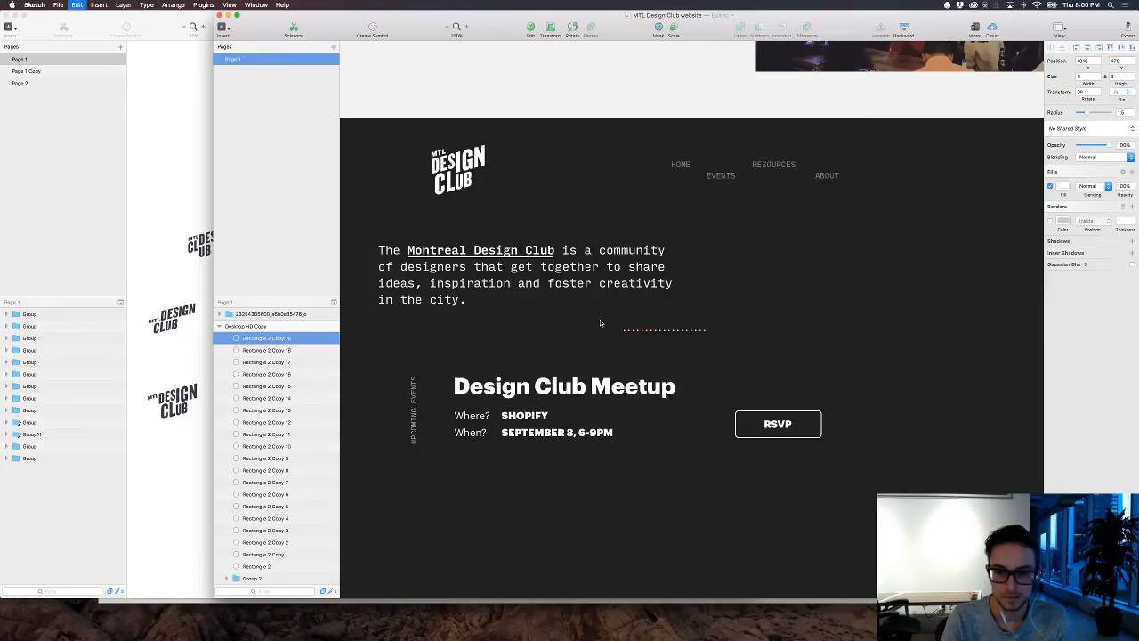
pyautogui.press('super+d')
pyautogui.press('super+d')
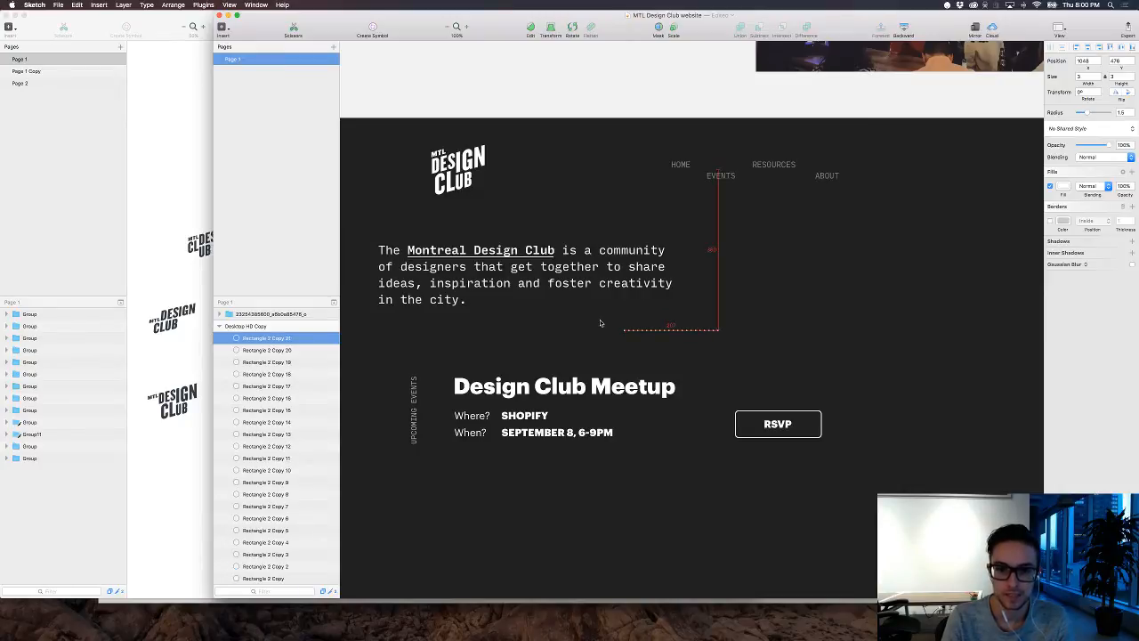
pyautogui.press('super+d')
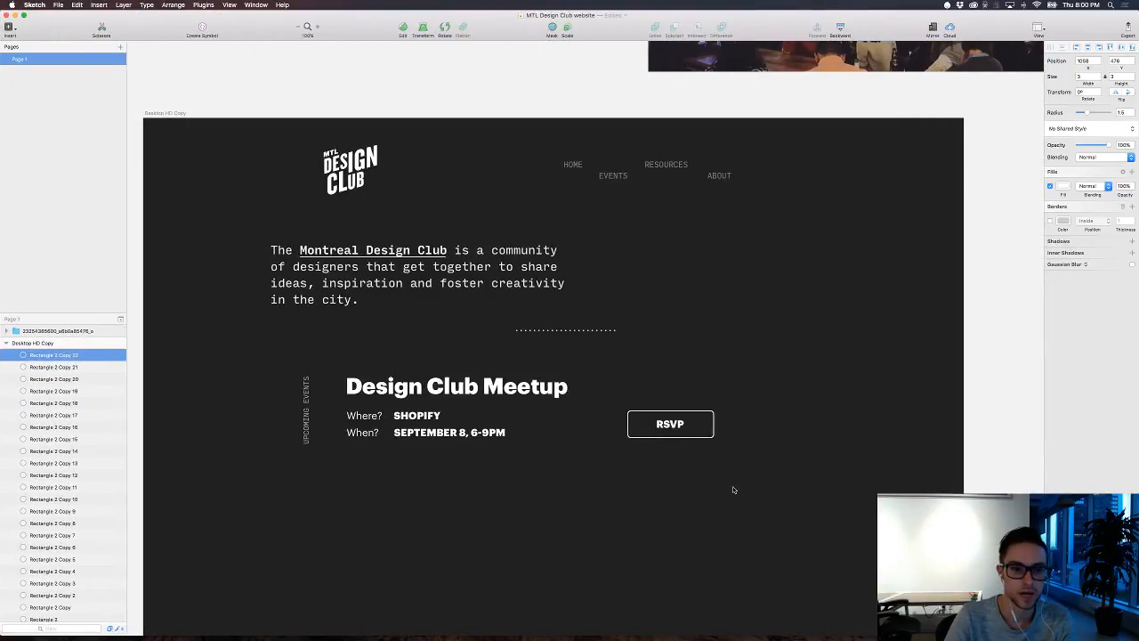
# Step: Group the row of dots and duplicate the group 10 px lower twice, making three dotted rows
pyautogui.moveTo(460, 324); pyautogui.dragTo(698, 336)
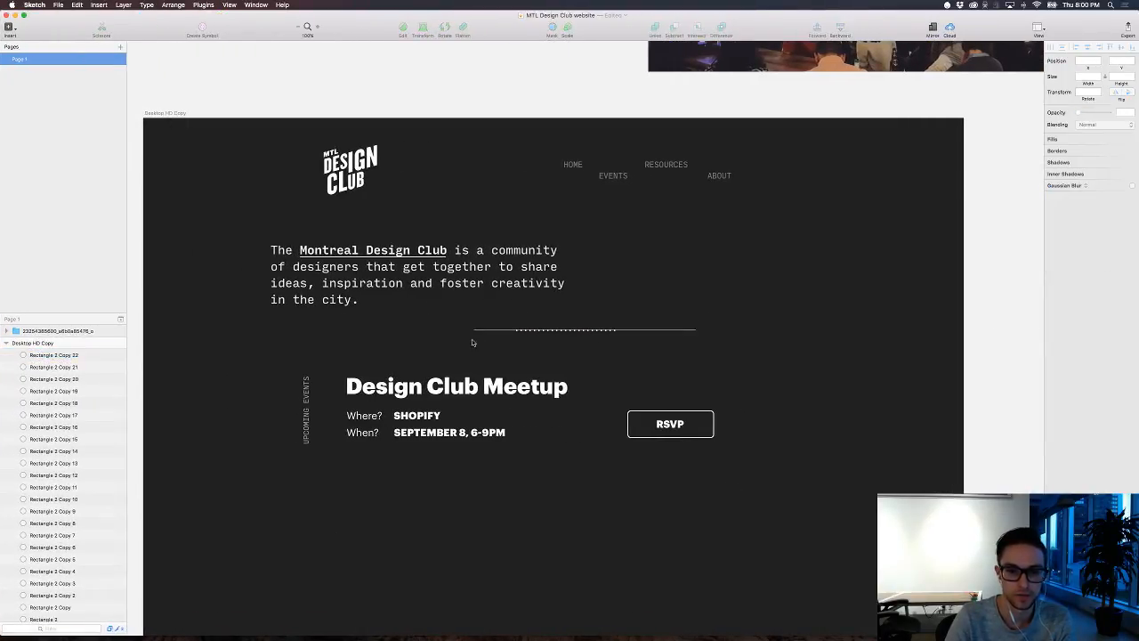
pyautogui.moveTo(472, 343); pyautogui.dragTo(473, 343)
pyautogui.press('super+g')
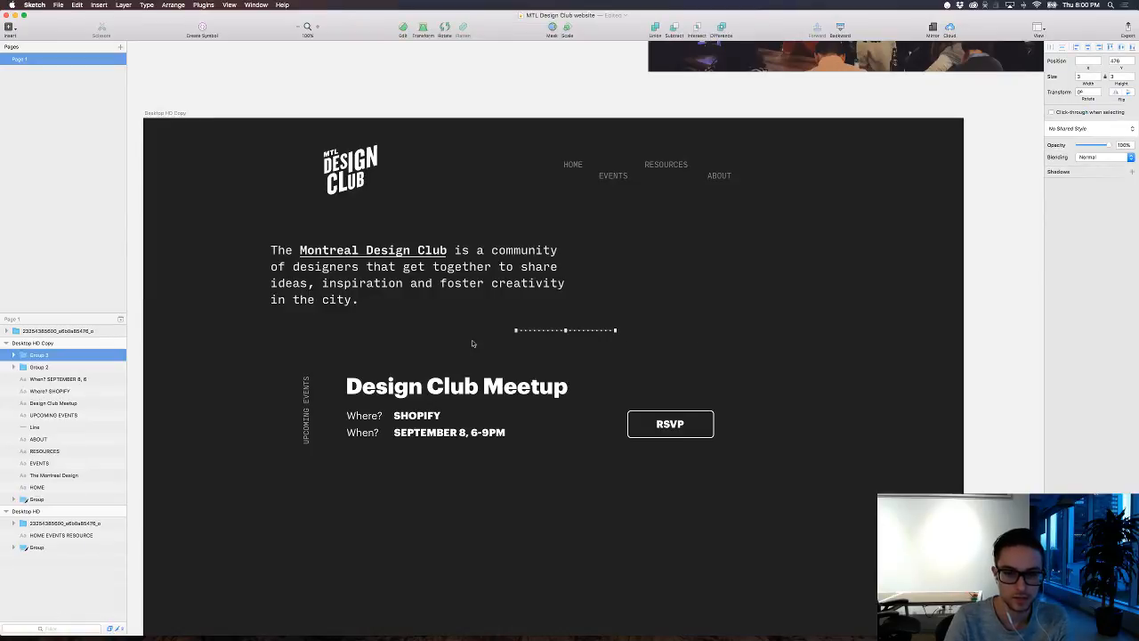
pyautogui.press('super+d')
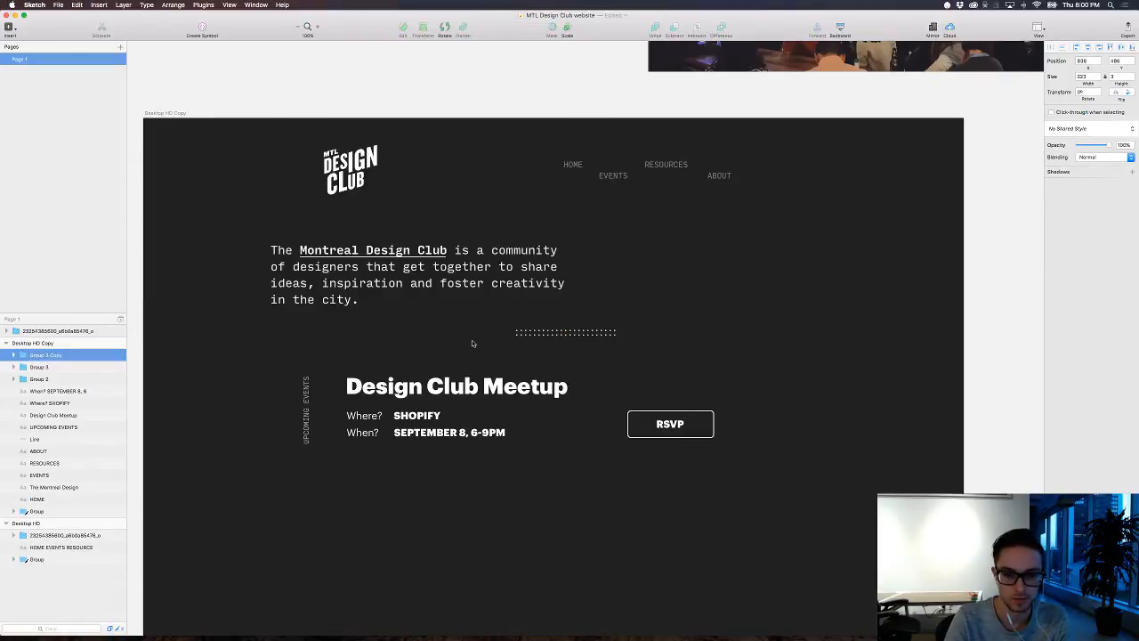
pyautogui.press('super+d')
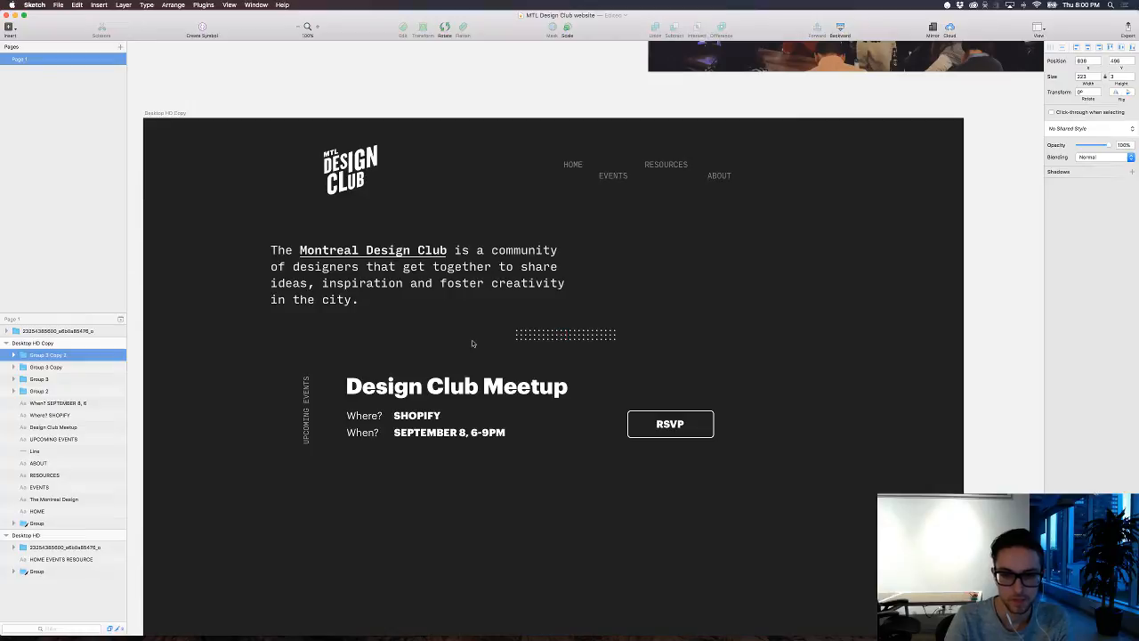
# Step: Offset the middle row of dots 5 px to the right, to X 843, so that the rows are staggered
pyautogui.click(603, 336)
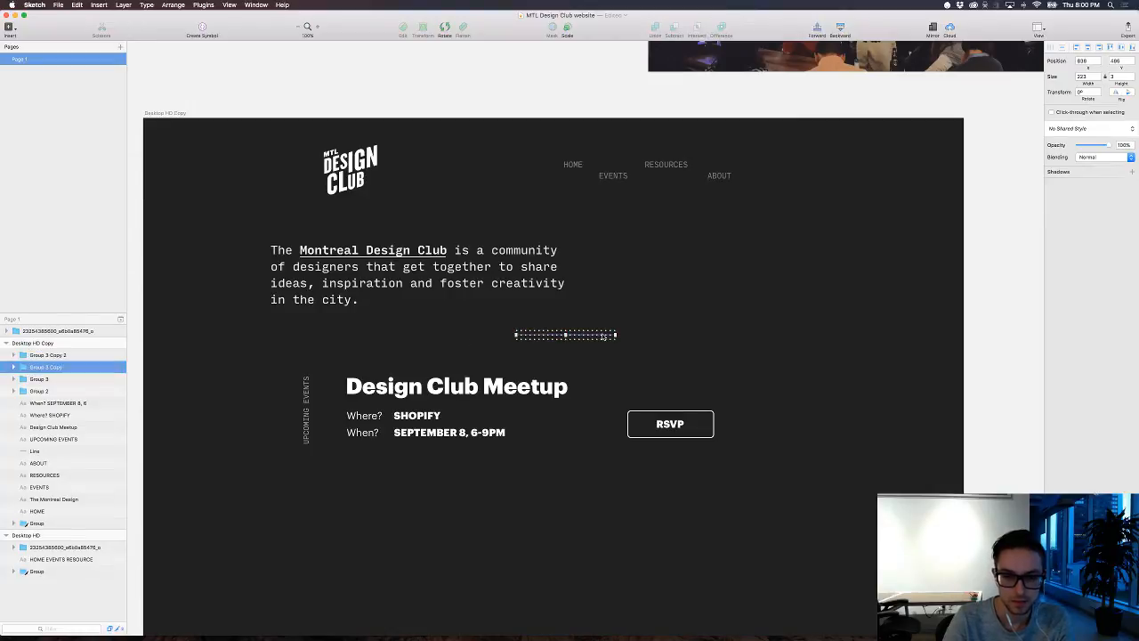
pyautogui.hotkey('shift', 'Right')
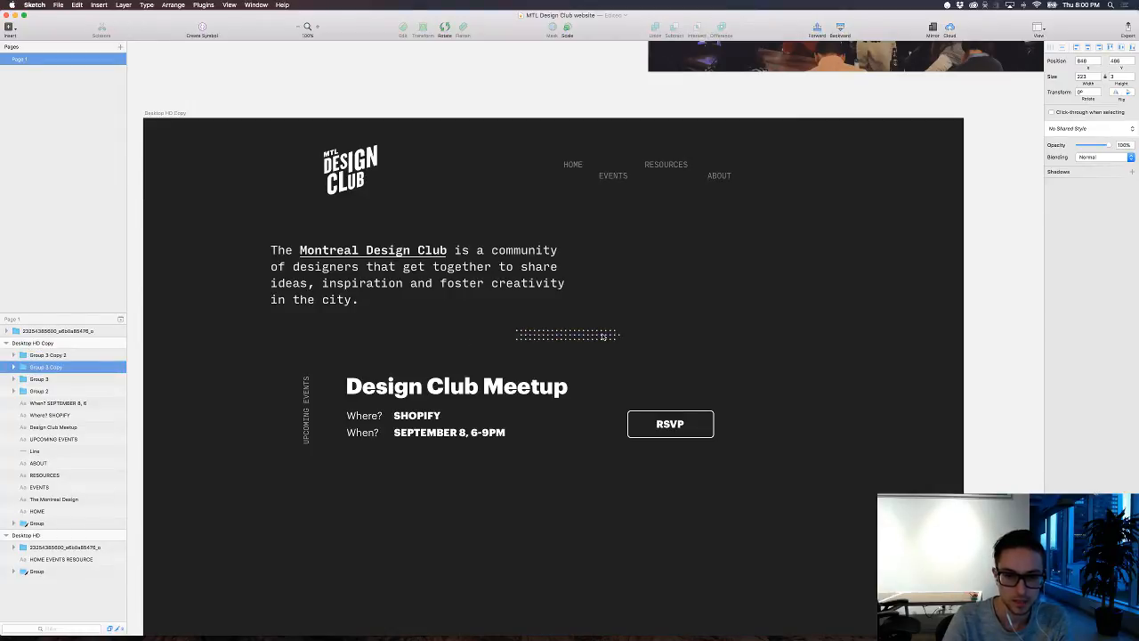
pyautogui.press('super+z')
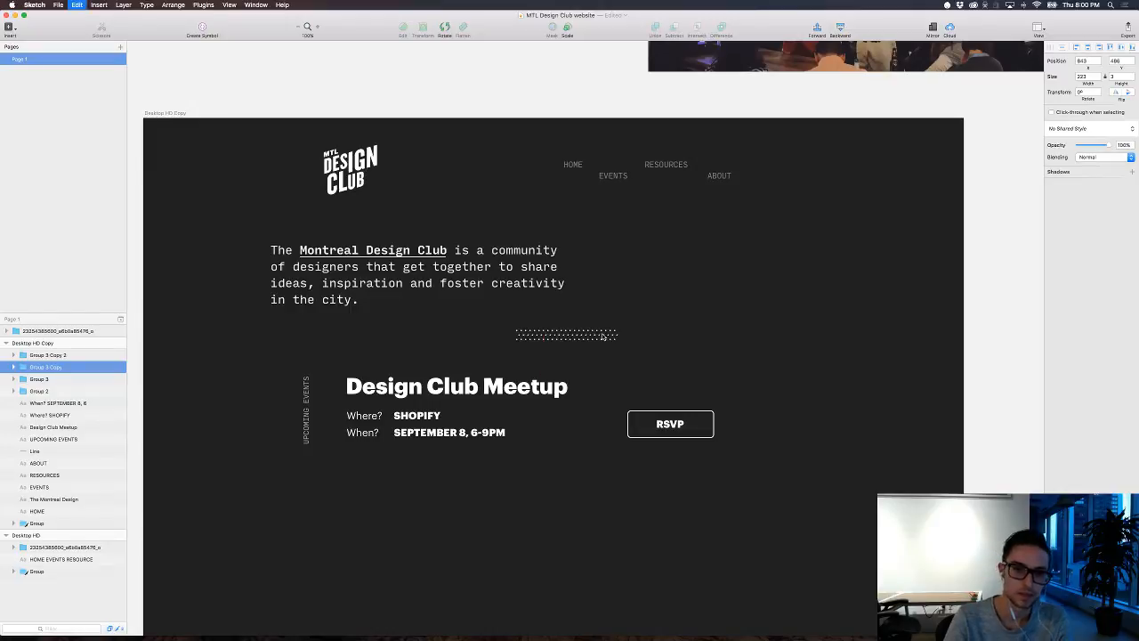
pyautogui.click(719, 332)
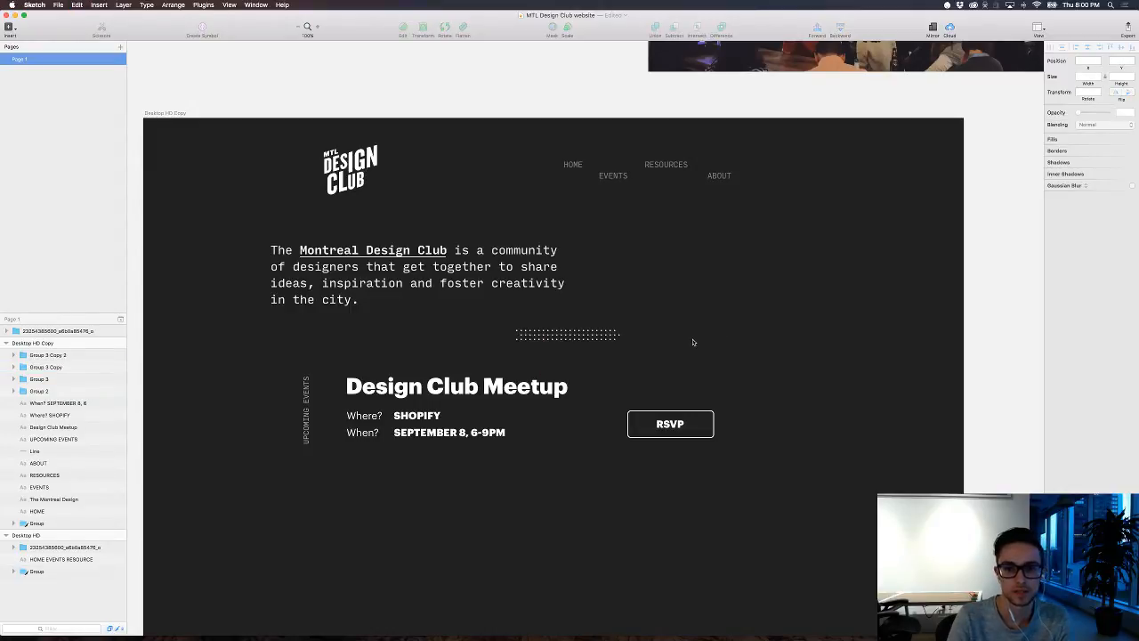
# Step: Try shifting the middle row of dots a further 10 px to the right
pyautogui.moveTo(522, 308); pyautogui.dragTo(613, 364)
pyautogui.click(681, 343)
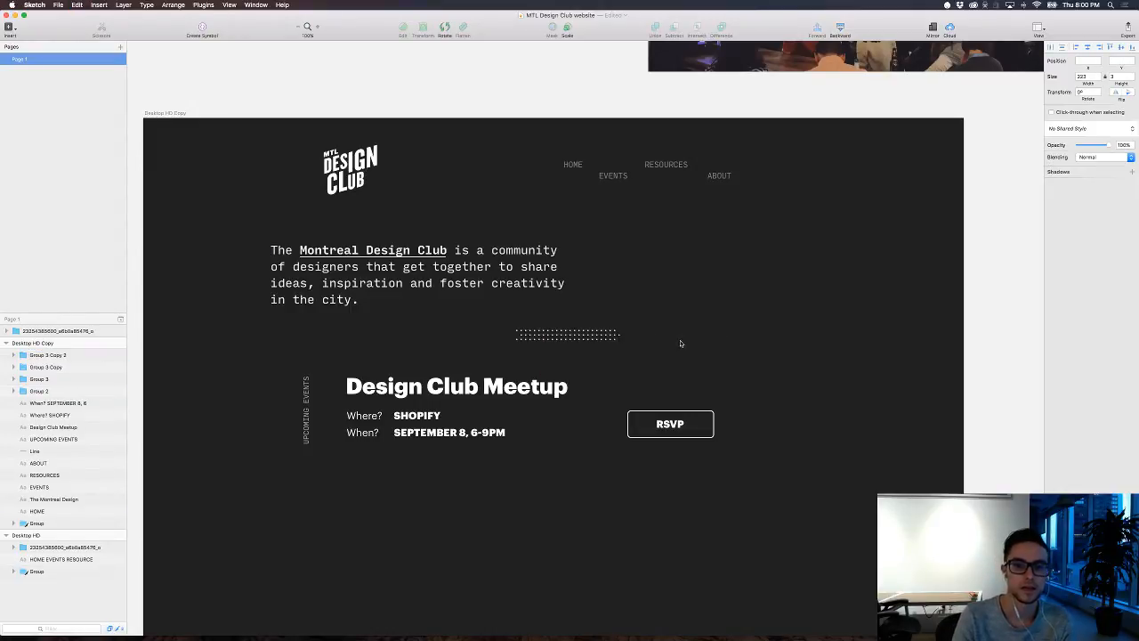
pyautogui.click(616, 336)
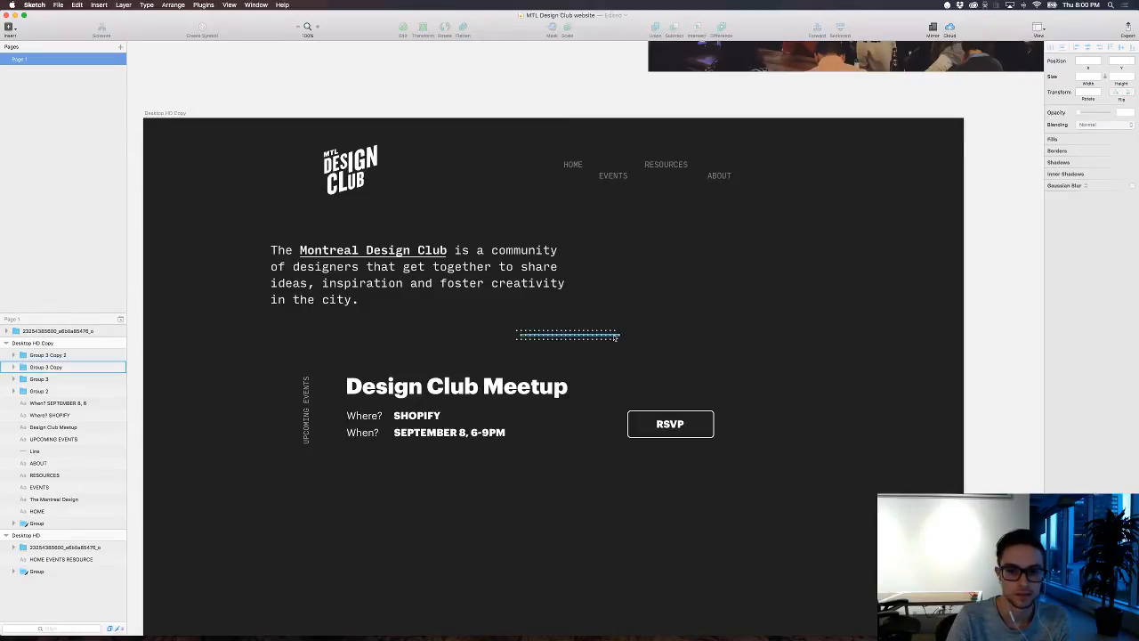
pyautogui.hotkey('shift', 'Right')
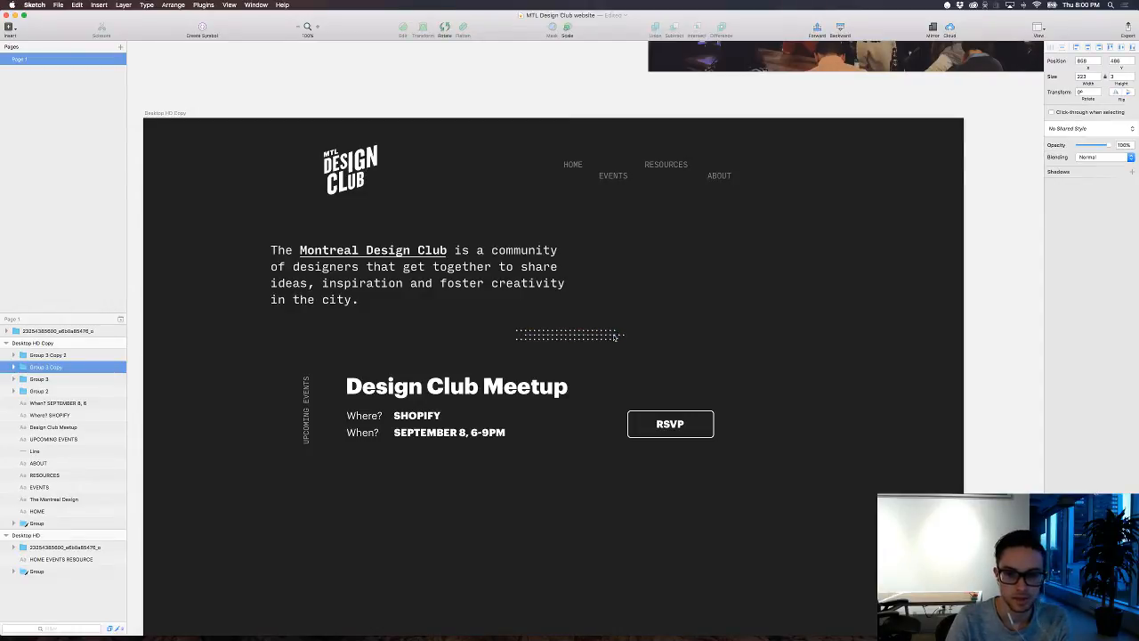
pyautogui.click(676, 337)
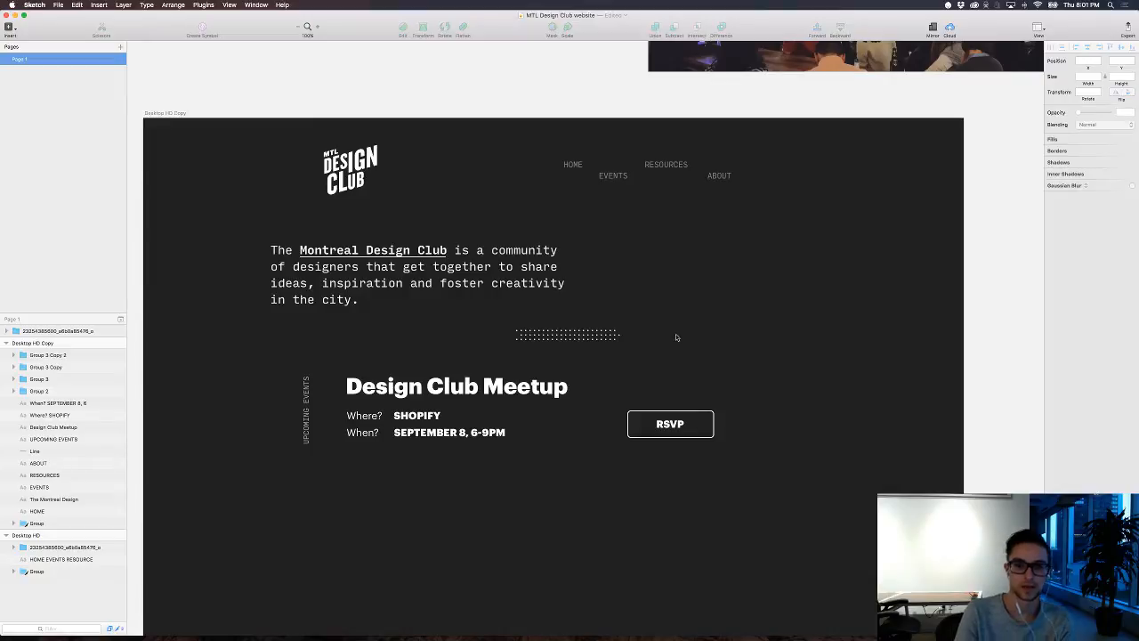
# Step: Shift the three dotted rows about 30 px to the right and fill all their dots with bright red
pyautogui.moveTo(575, 310); pyautogui.dragTo(636, 356)
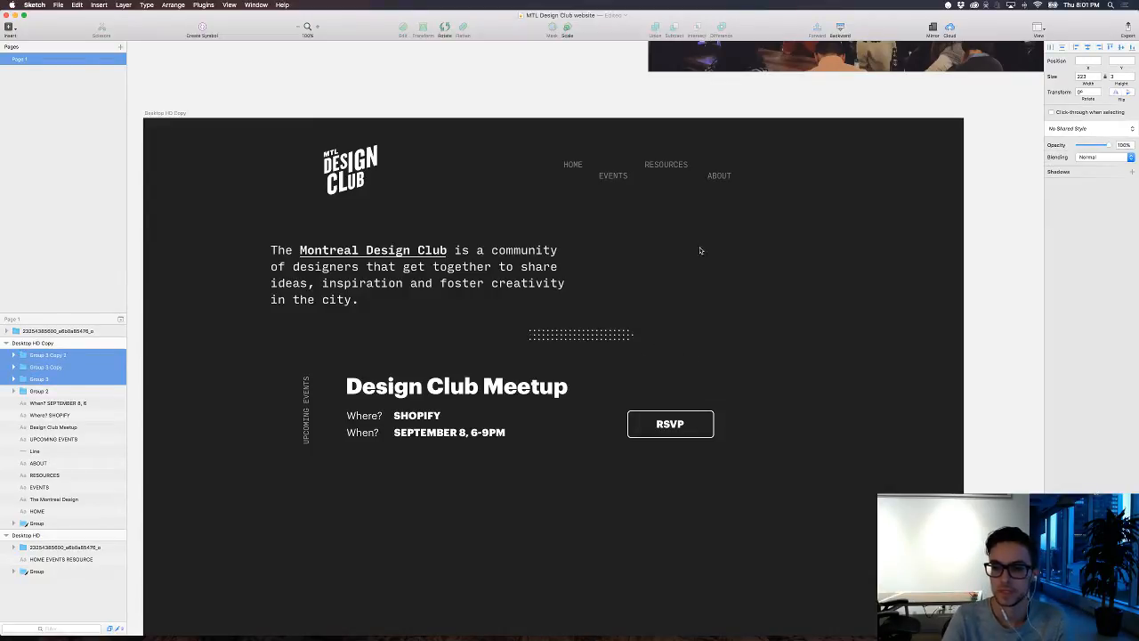
pyautogui.click(664, 340)
pyautogui.moveTo(666, 352); pyautogui.dragTo(527, 325)
pyautogui.click(1061, 204)
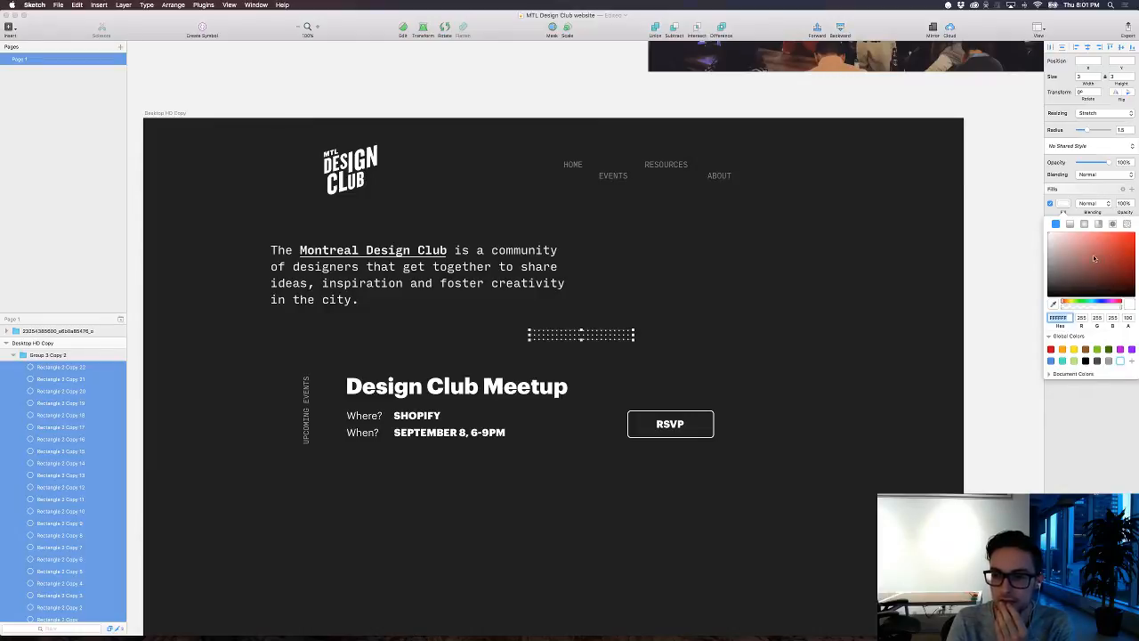
pyautogui.click(1066, 302)
pyautogui.moveTo(1102, 247); pyautogui.dragTo(1132, 203)
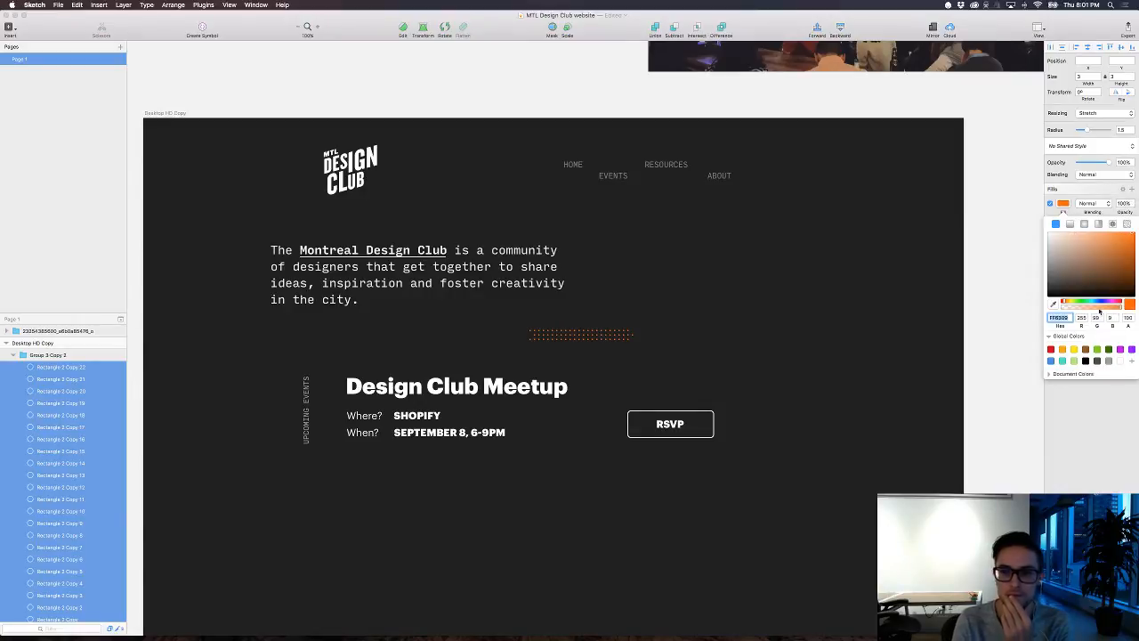
pyautogui.click(1071, 302)
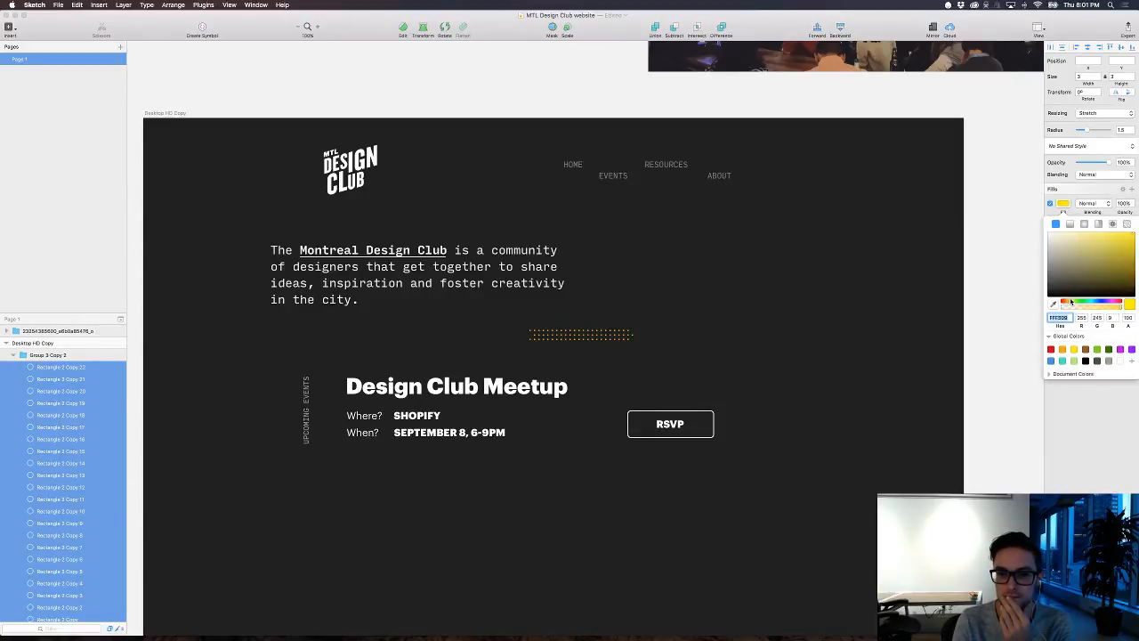
pyautogui.moveTo(1071, 303); pyautogui.dragTo(1124, 294)
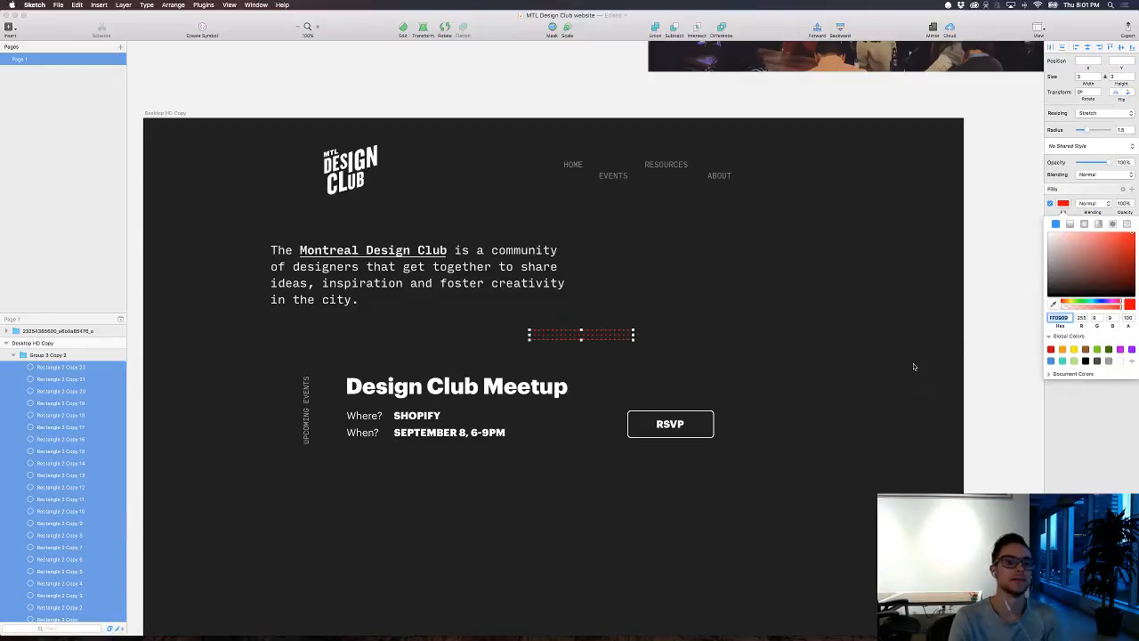
pyautogui.click(845, 366)
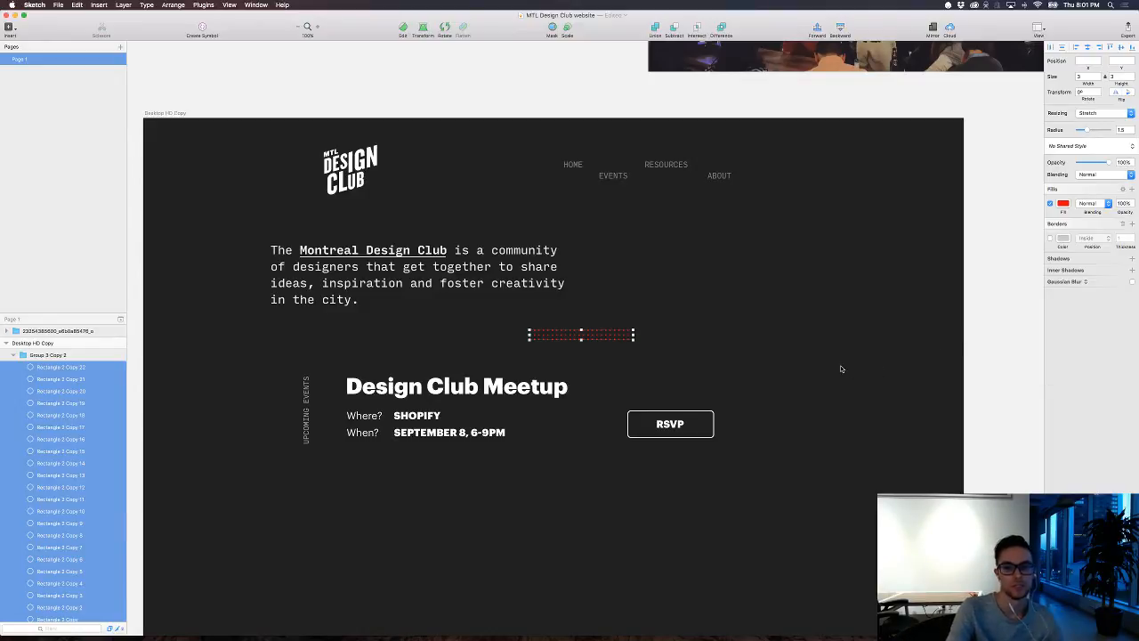
pyautogui.click(840, 364)
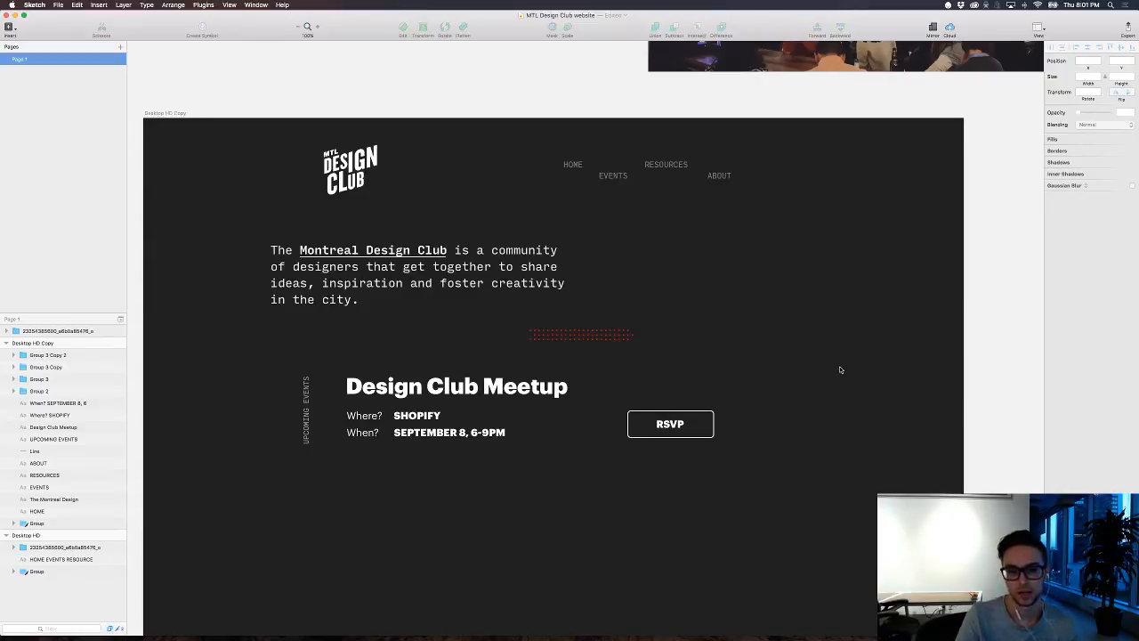
# Step: Add a text layer reading "Design" in the empty area below the RSVP button
pyautogui.press('t')
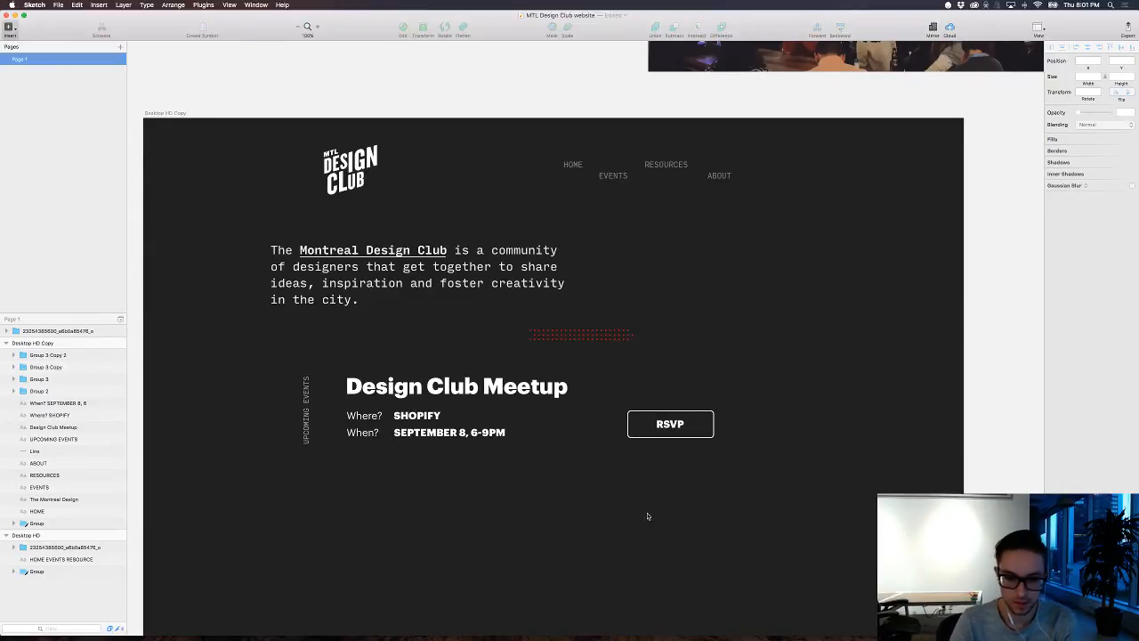
pyautogui.click(648, 517)
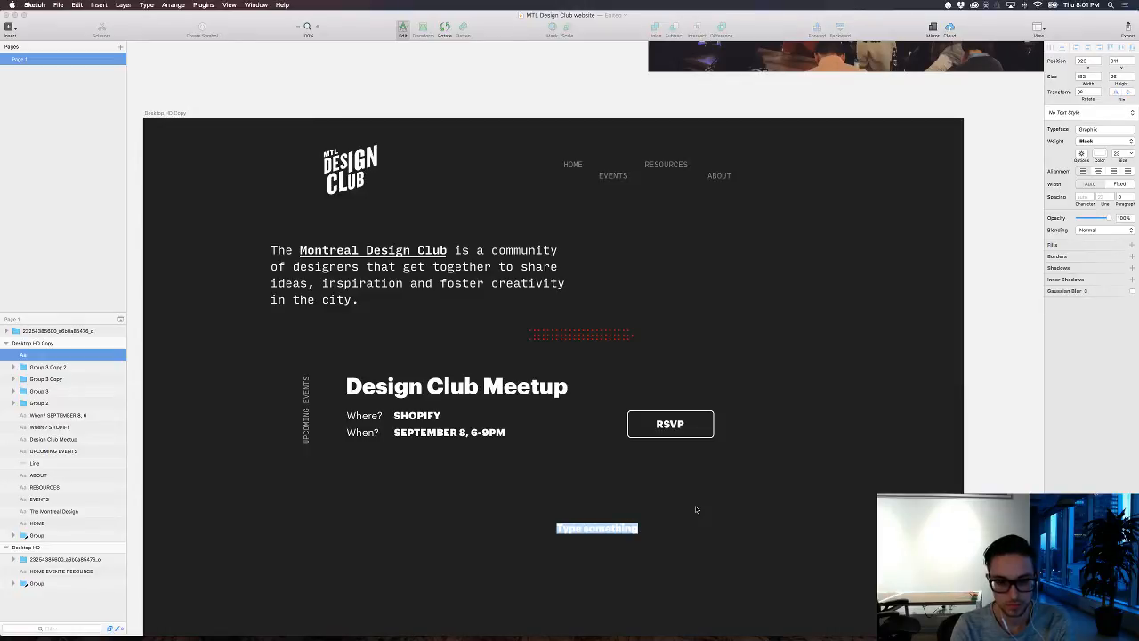
pyautogui.write('D')
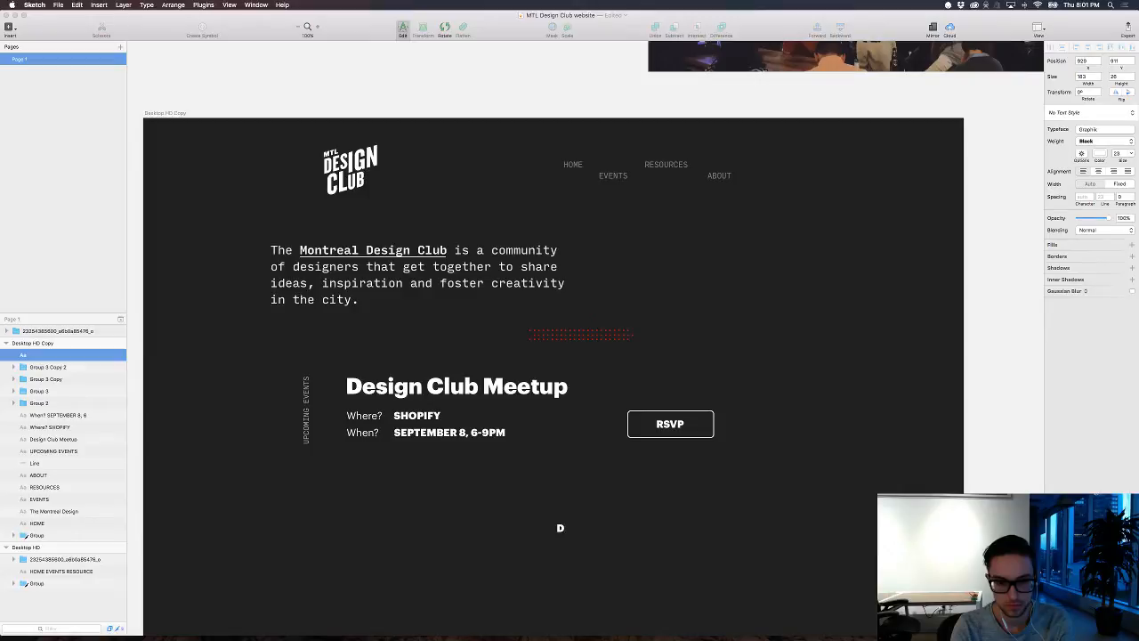
pyautogui.write('esign')
# Step: Set the typeface of the "Design" text to Black Diamond
pyautogui.press('super+a')
pyautogui.click(1127, 131)
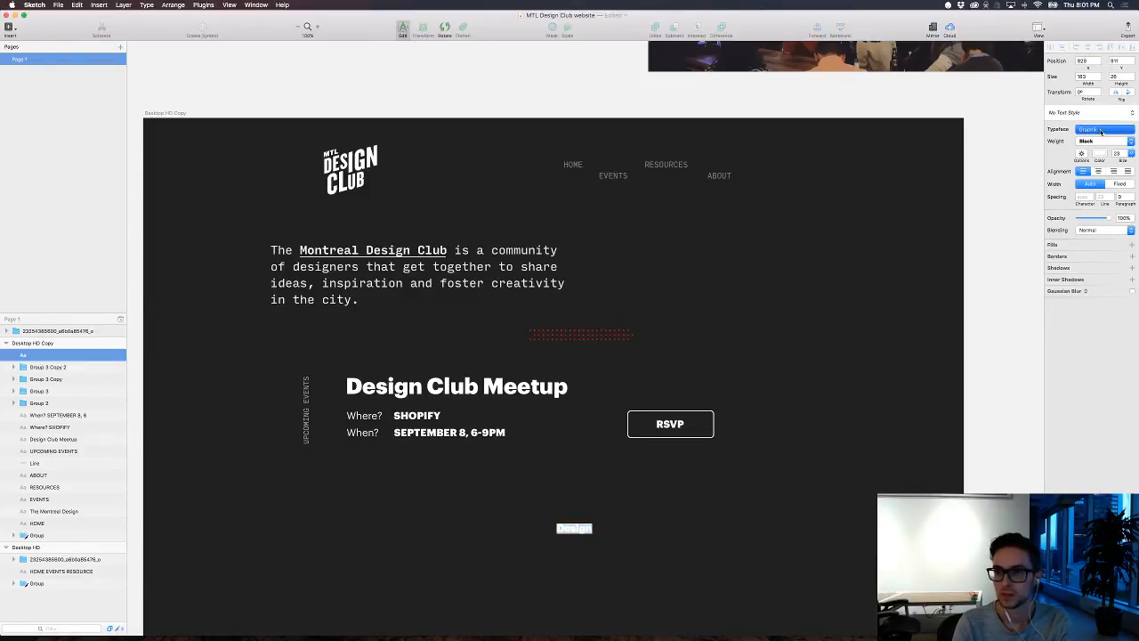
pyautogui.write('bla')
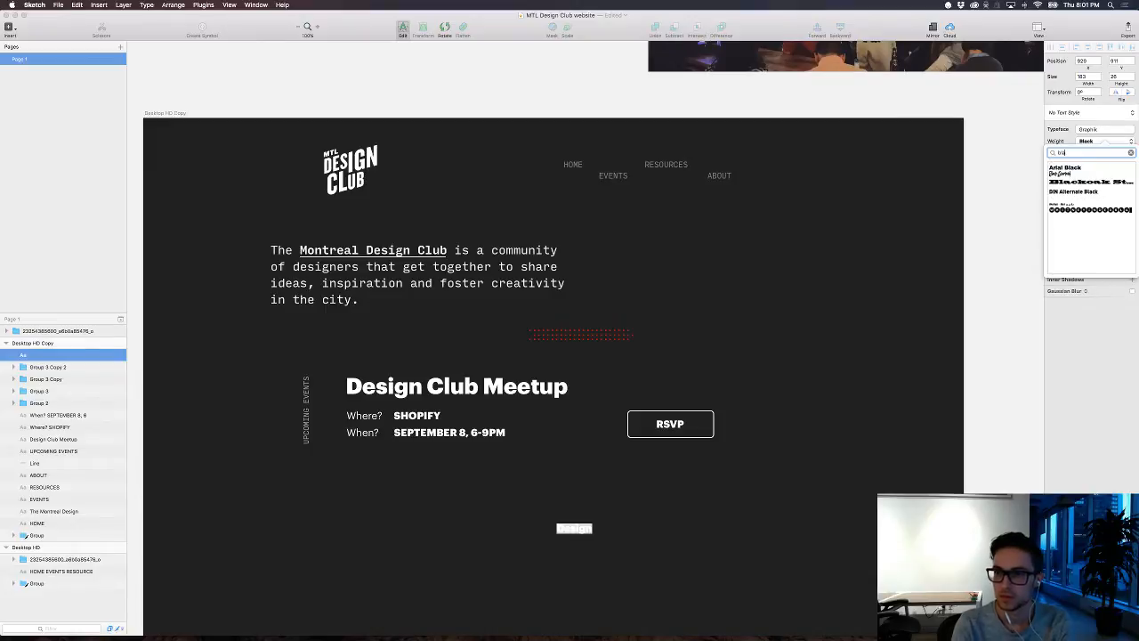
pyautogui.press('Down')
pyautogui.press('Down')
pyautogui.press('Return')
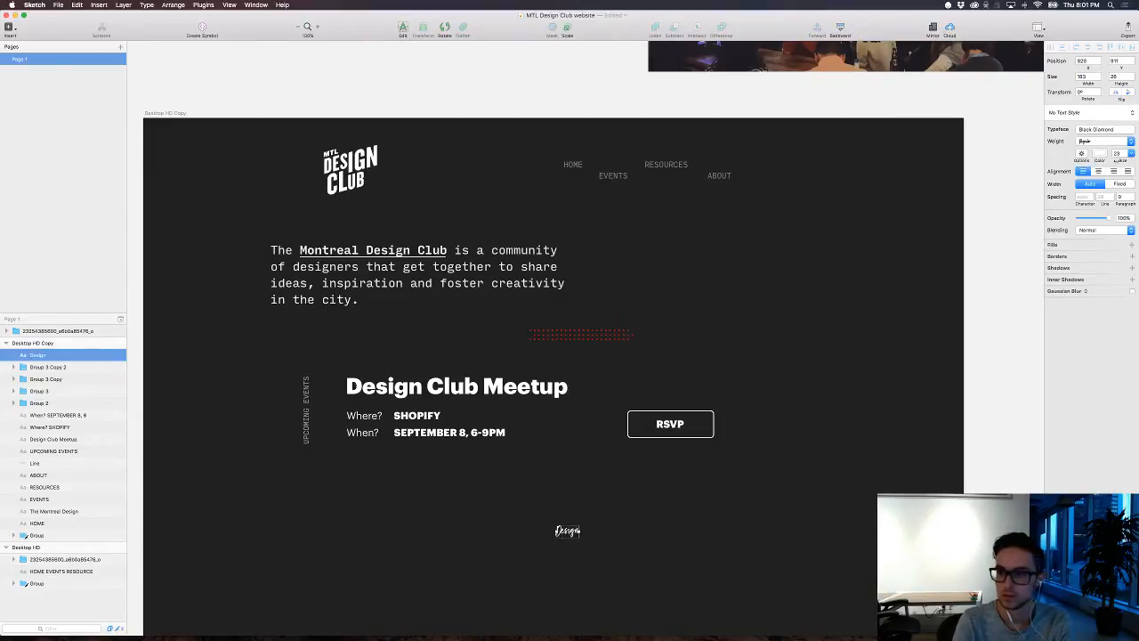
# Step: Enlarge the "Design" lettering to size 1730 and move it to X 12, Y -438 so it spans the dark artboard
pyautogui.moveTo(1117, 161); pyautogui.dragTo(1134, 153)
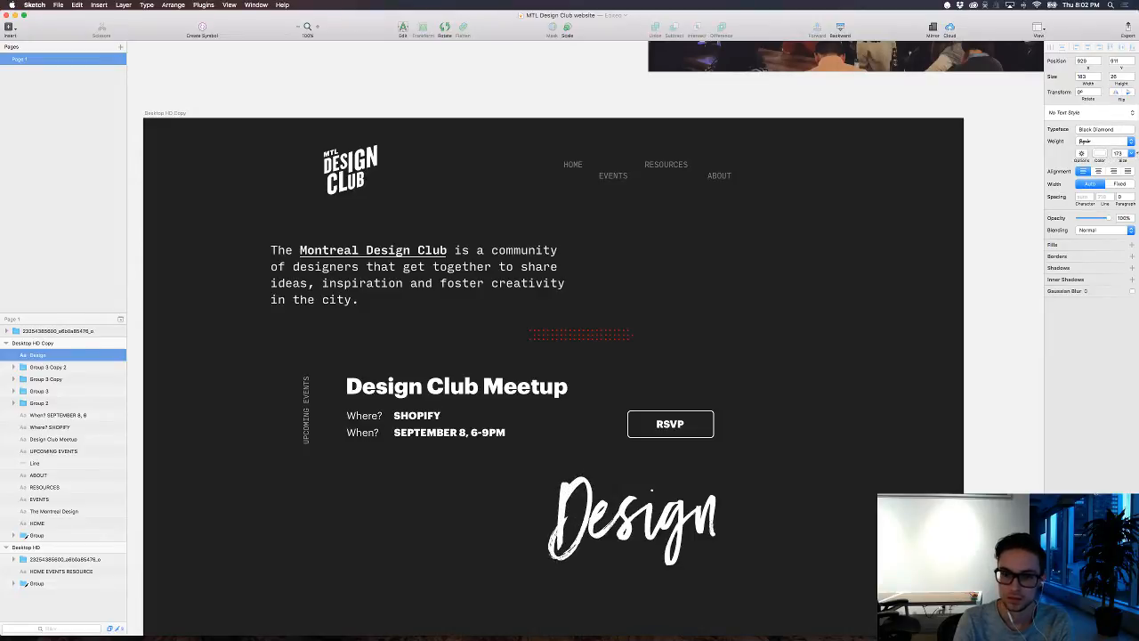
pyautogui.click(1118, 153)
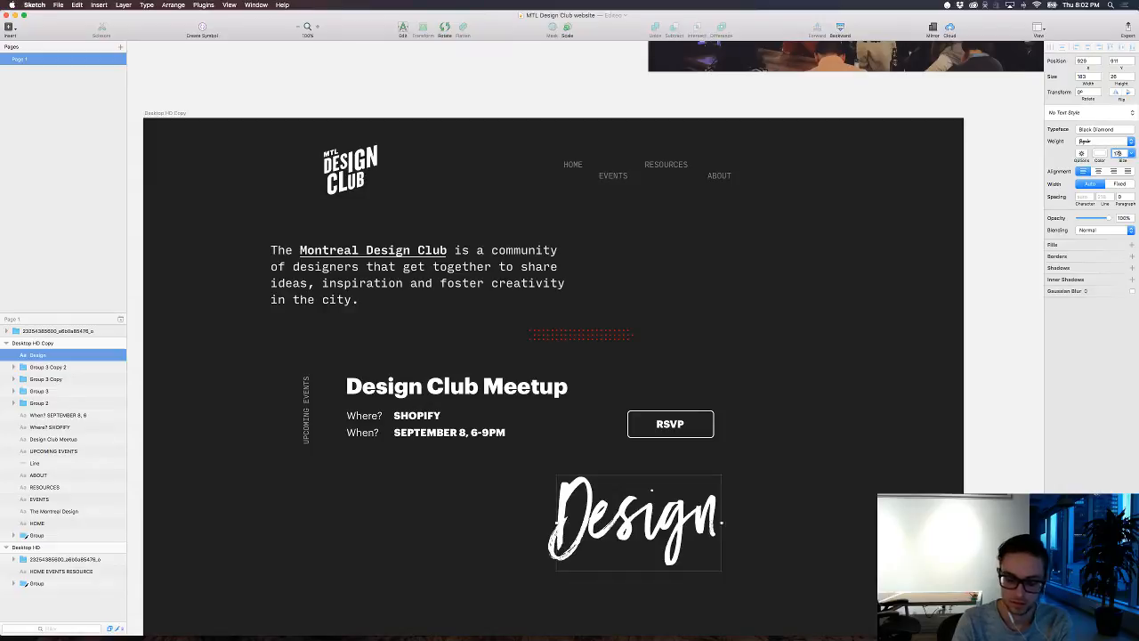
pyautogui.write('0')
pyautogui.press('Return')
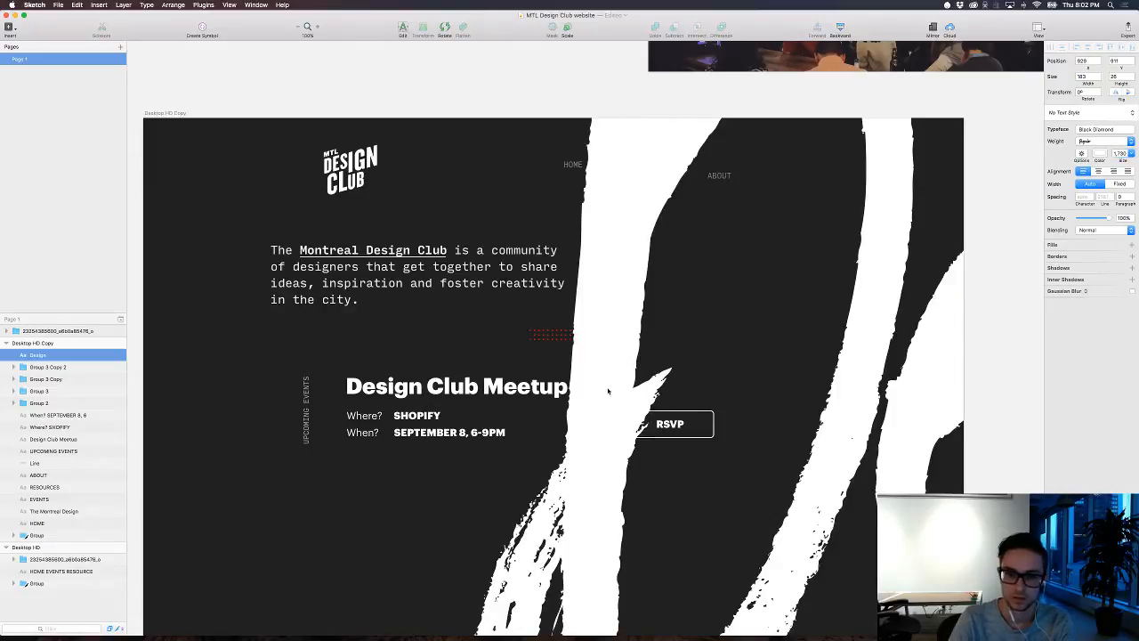
pyautogui.moveTo(611, 390); pyautogui.dragTo(204, 362)
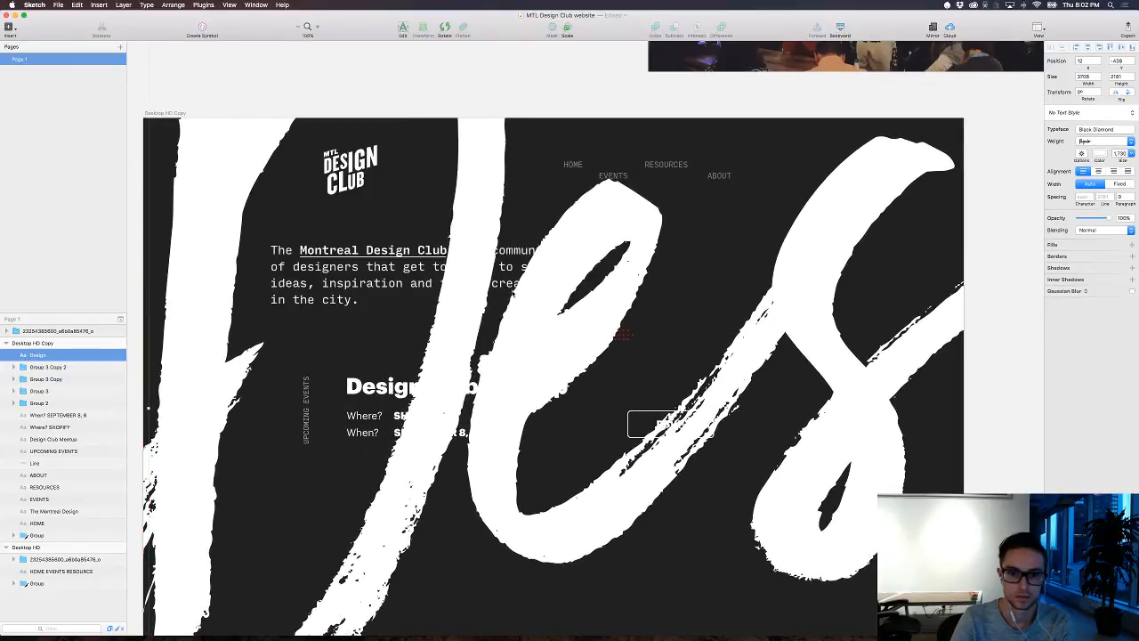
# Step: Lower the alpha of the giant lettering's white text colour to 10
pyautogui.click(1099, 154)
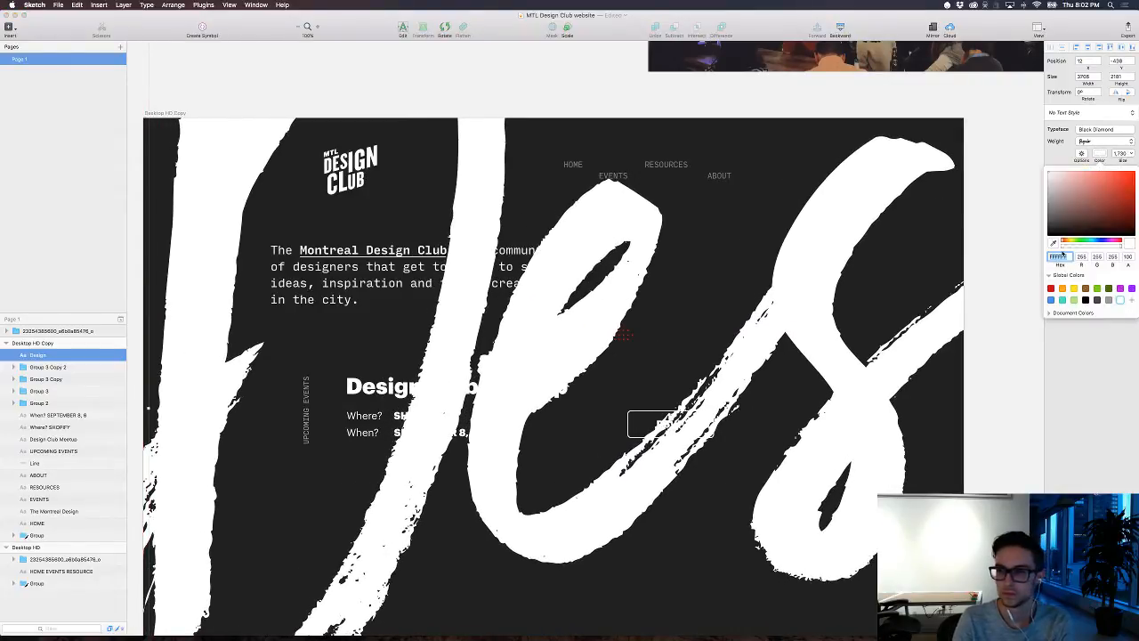
pyautogui.click(1067, 247)
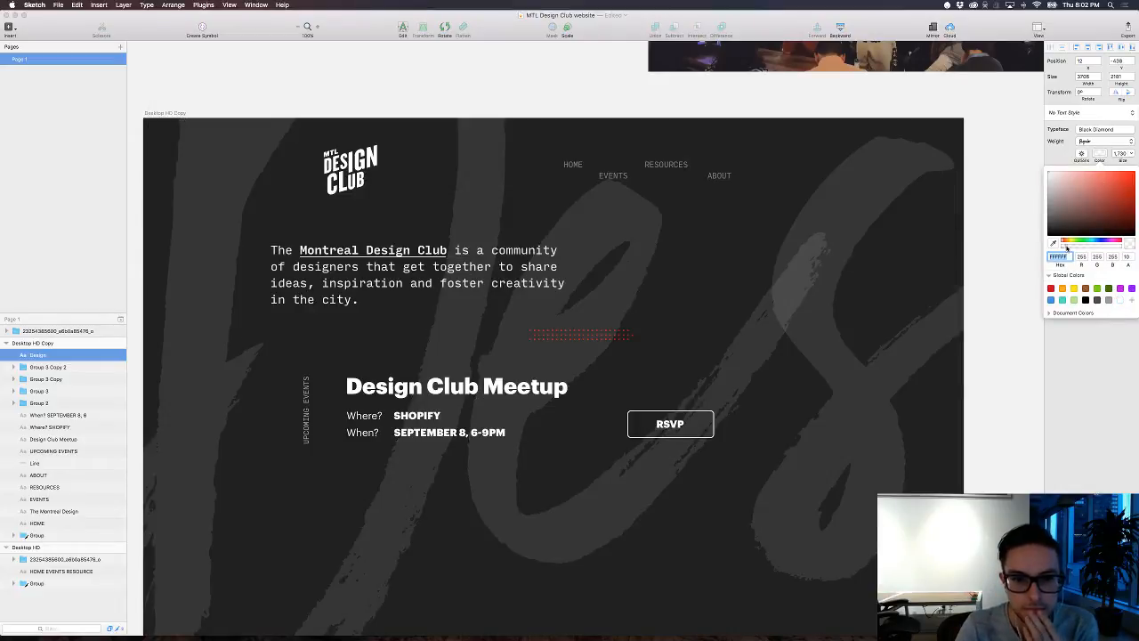
pyautogui.click(1009, 313)
pyautogui.click(1008, 384)
pyautogui.hscroll(-1, 1001, 382)
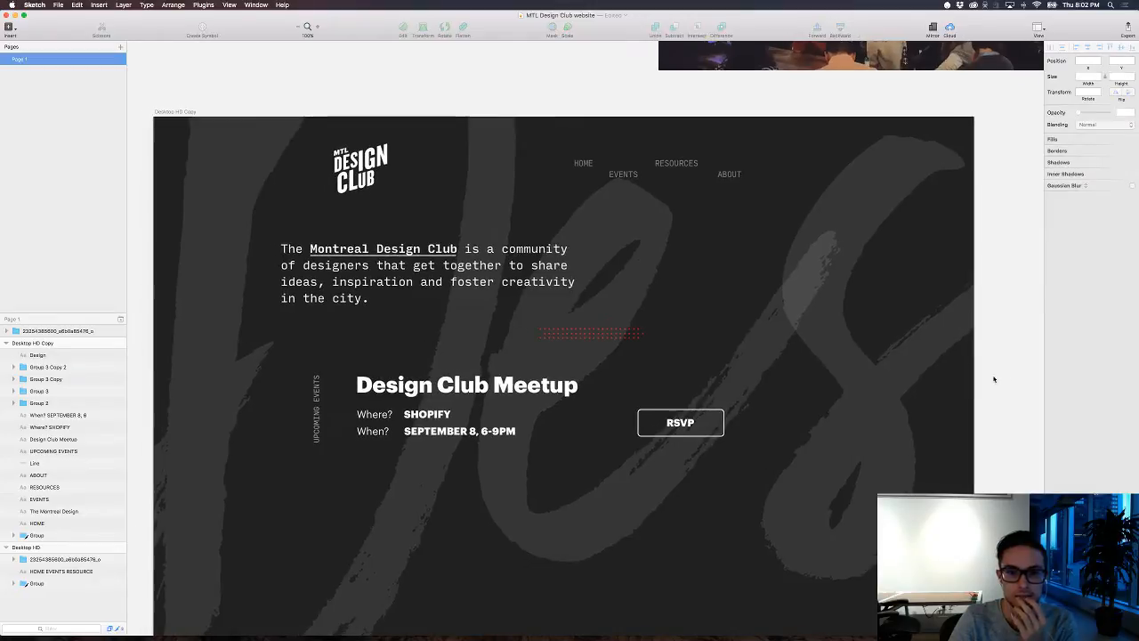
# Step: Send the "Design" lettering behind all other layers of the dark artboard
pyautogui.click(583, 158)
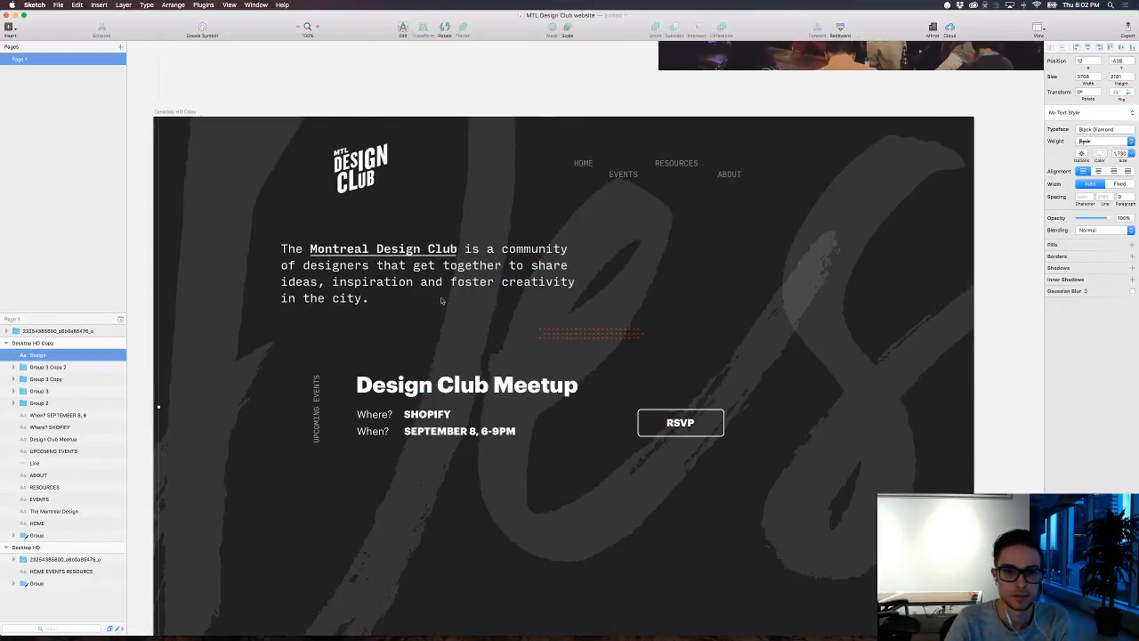
pyautogui.moveTo(36, 355); pyautogui.dragTo(65, 541)
pyautogui.hscroll(-3, 783, 401)
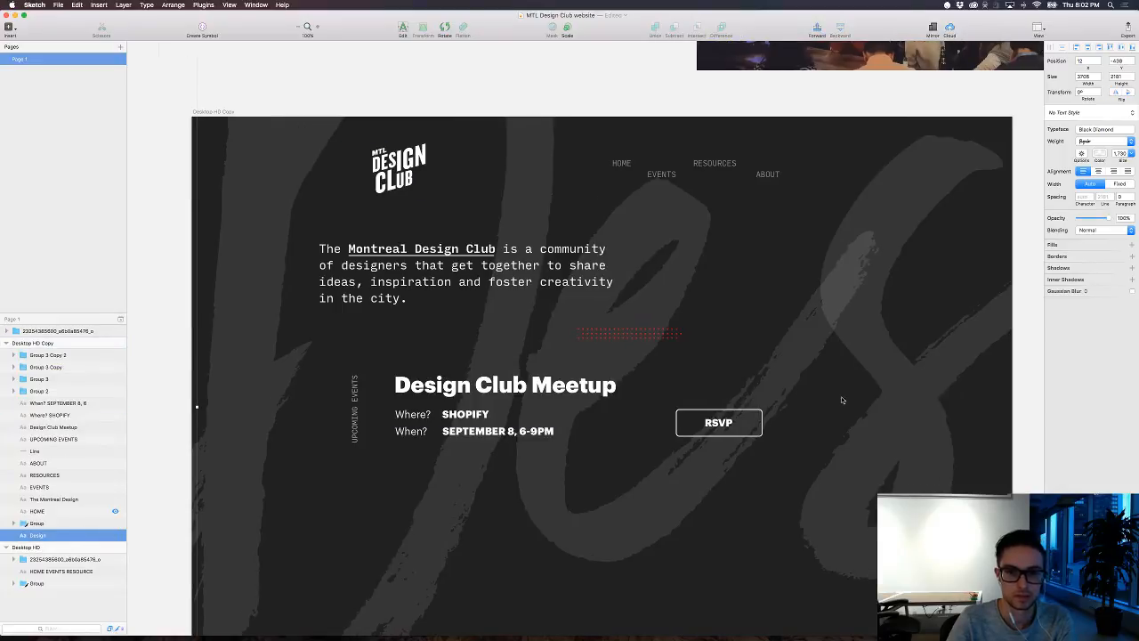
# Step: Set the border colour of the RSVP button's rectangle to FF0000
pyautogui.doubleClick(719, 423)
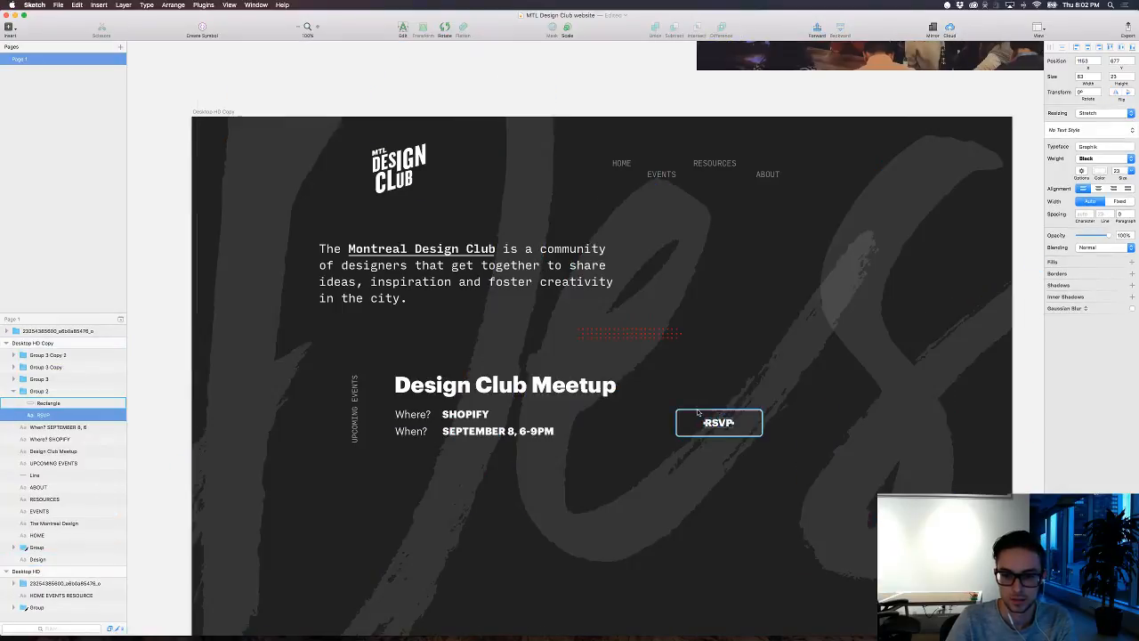
pyautogui.click(751, 427)
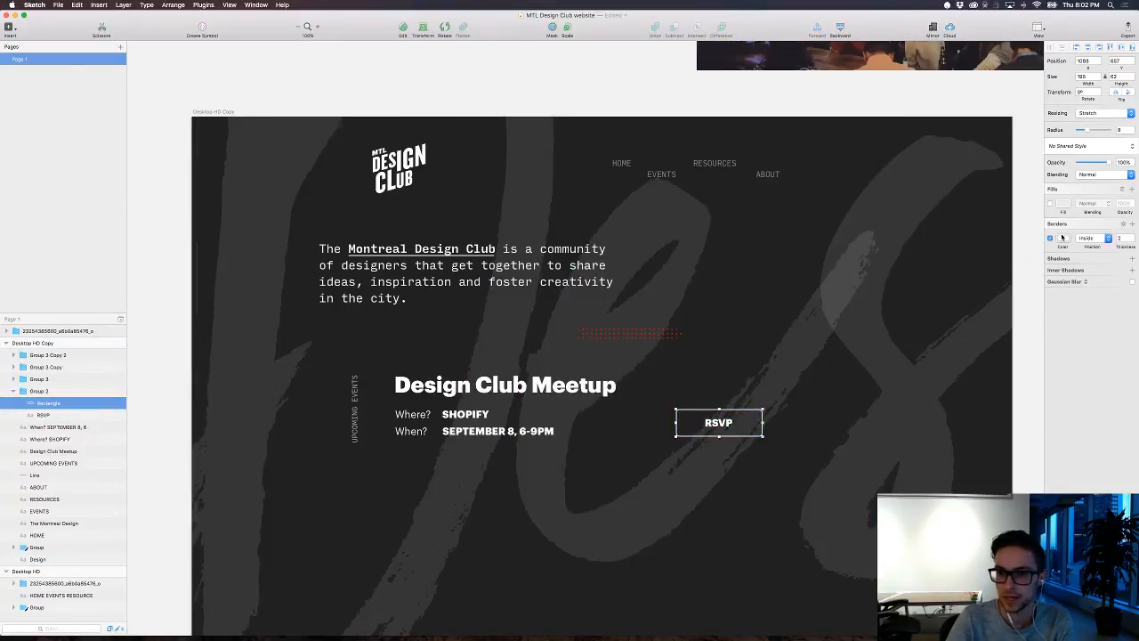
pyautogui.click(1064, 238)
pyautogui.write('FF0000')
pyautogui.press('Return')
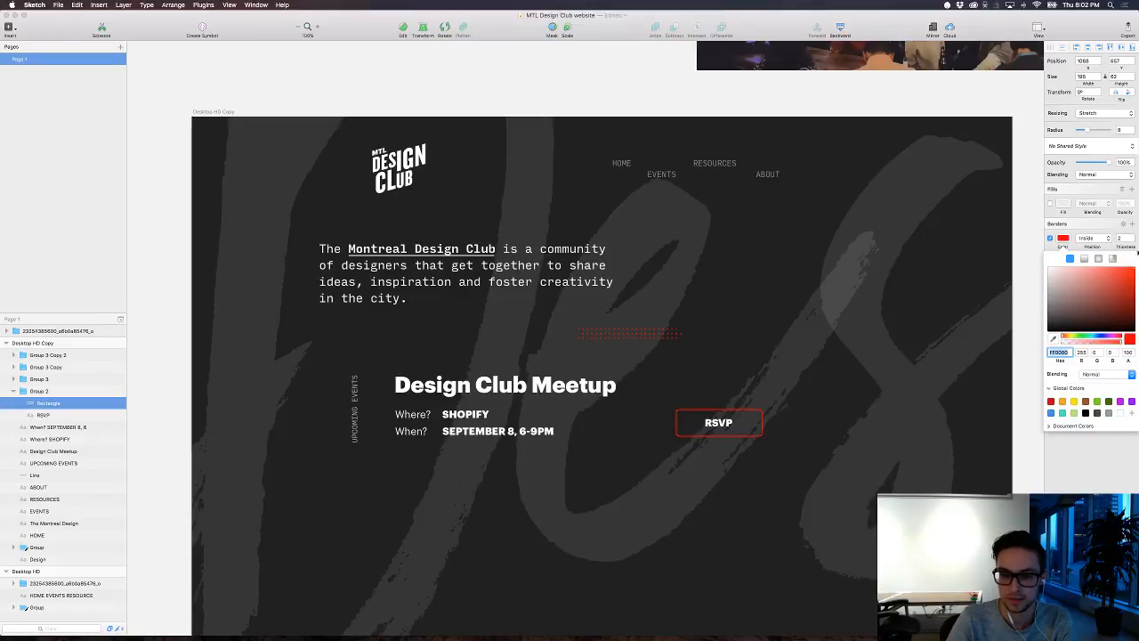
pyautogui.click(997, 274)
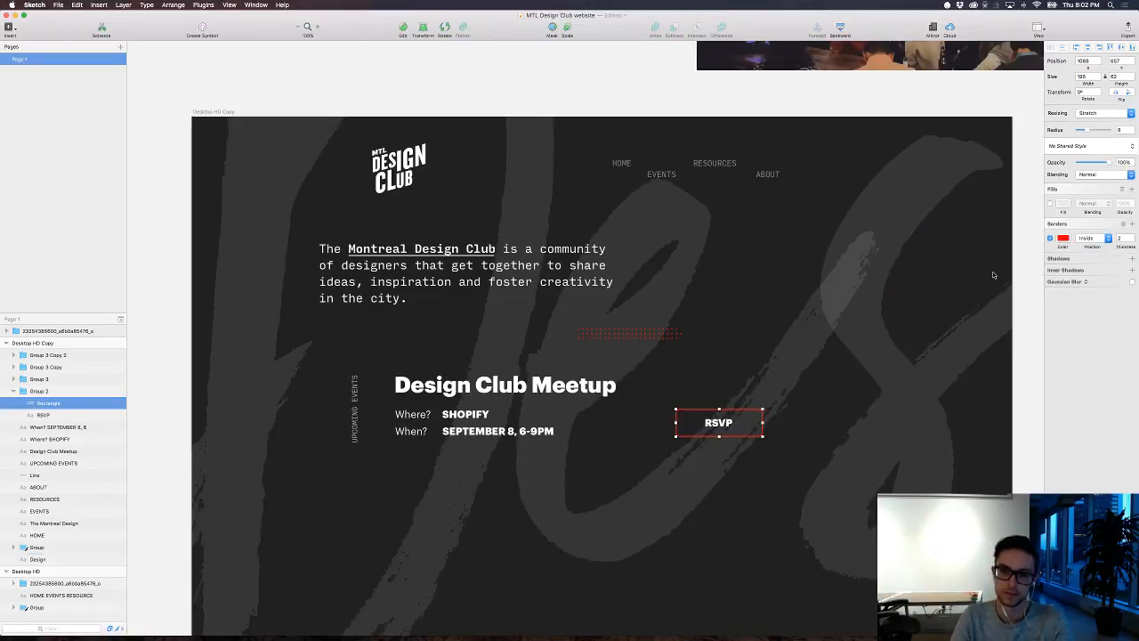
pyautogui.click(994, 275)
pyautogui.hscroll(-1, 950, 241)
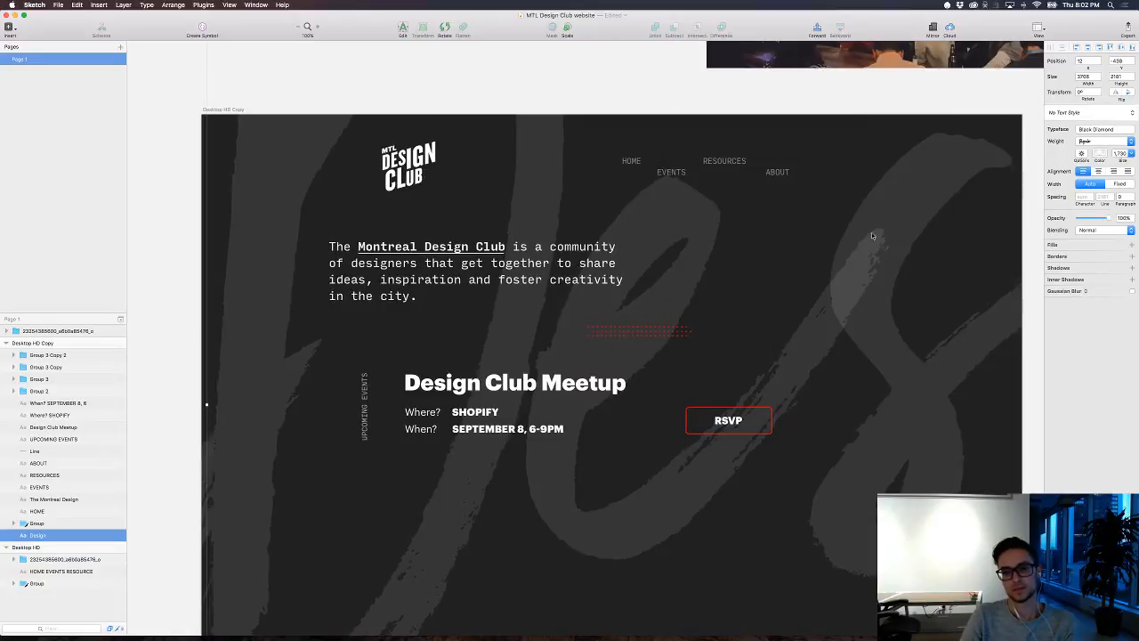
# Step: Recolour the EVENTS, RESOURCES and ABOUT navigation links together to red FF4E4E
pyautogui.click(671, 172)
pyautogui.keyDown('shift'); pyautogui.click(721, 161); pyautogui.keyUp('shift')
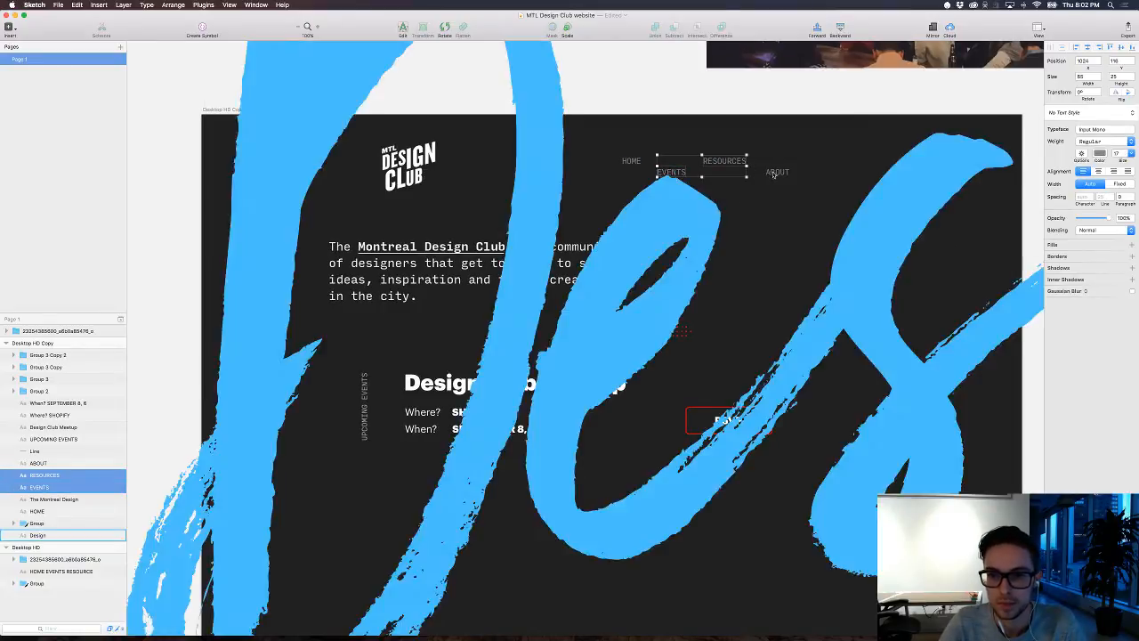
pyautogui.keyDown('shift'); pyautogui.click(777, 172); pyautogui.keyUp('shift')
pyautogui.click(1100, 154)
pyautogui.moveTo(1120, 218); pyautogui.dragTo(1116, 159)
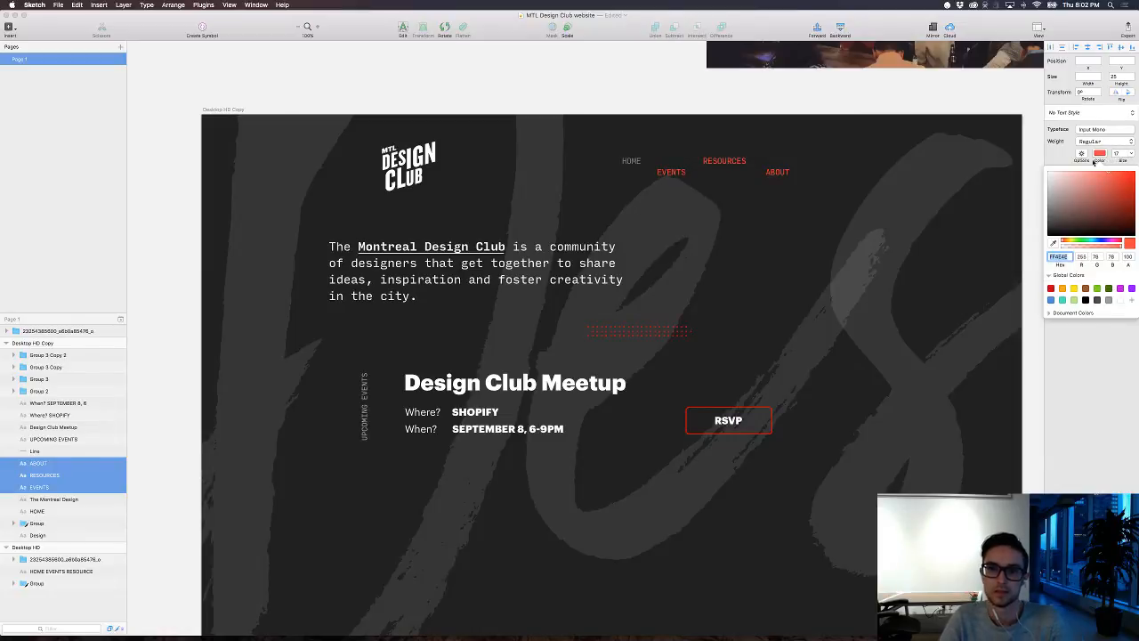
# Step: Make the HOME navigation link white and give it a bold weight
pyautogui.click(630, 162)
pyautogui.press('Escape')
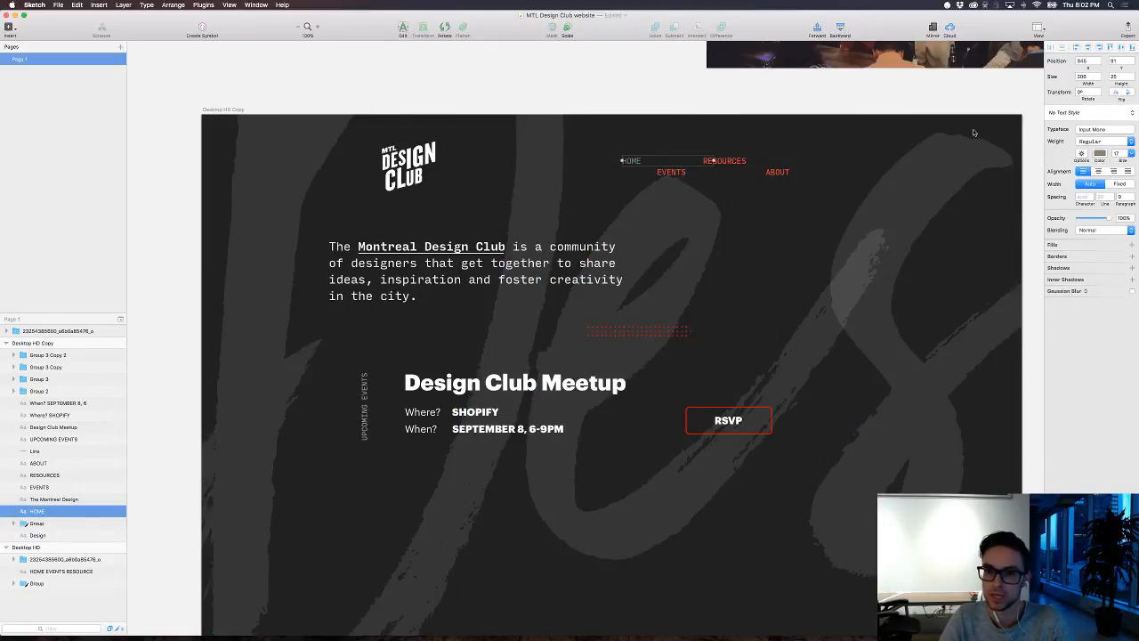
pyautogui.click(1100, 153)
pyautogui.click(1120, 300)
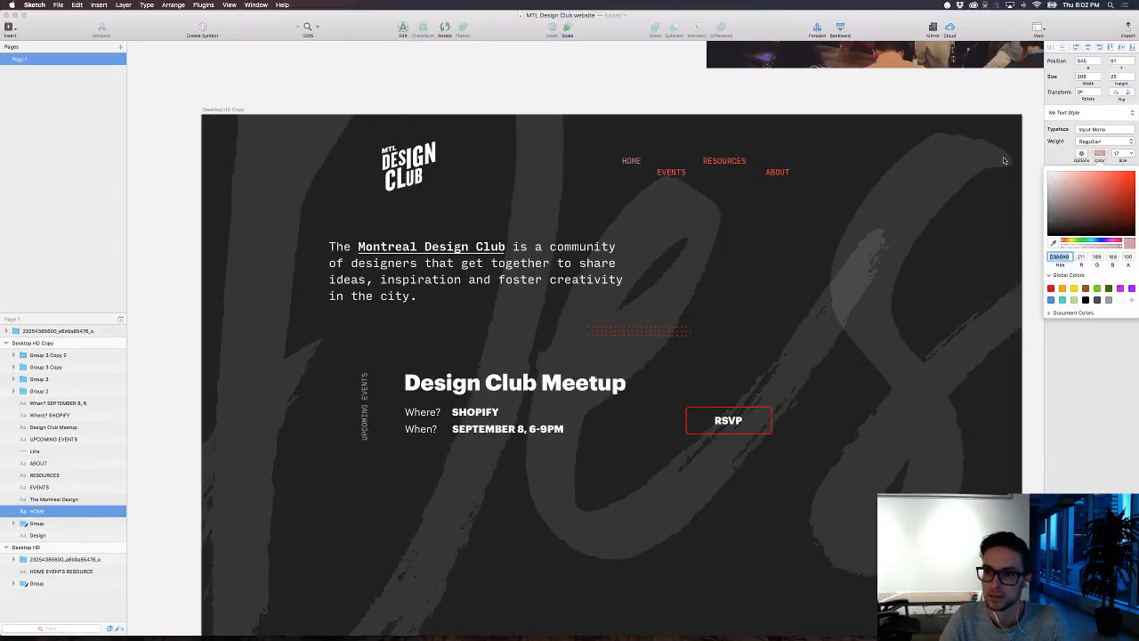
pyautogui.click(1103, 144)
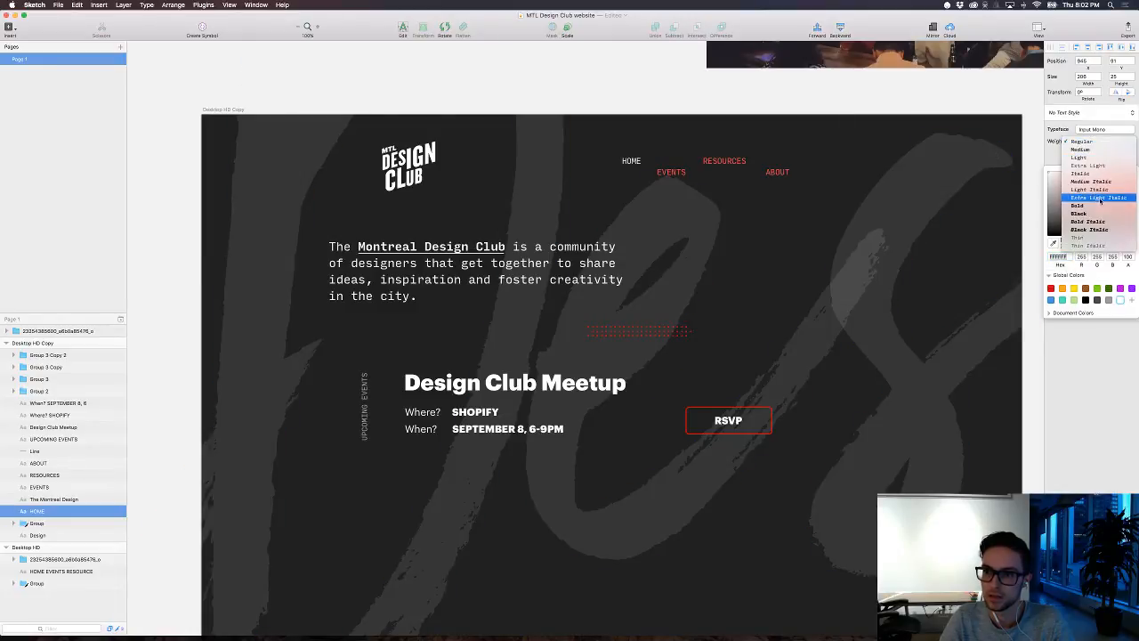
pyautogui.click(1103, 199)
pyautogui.click(643, 97)
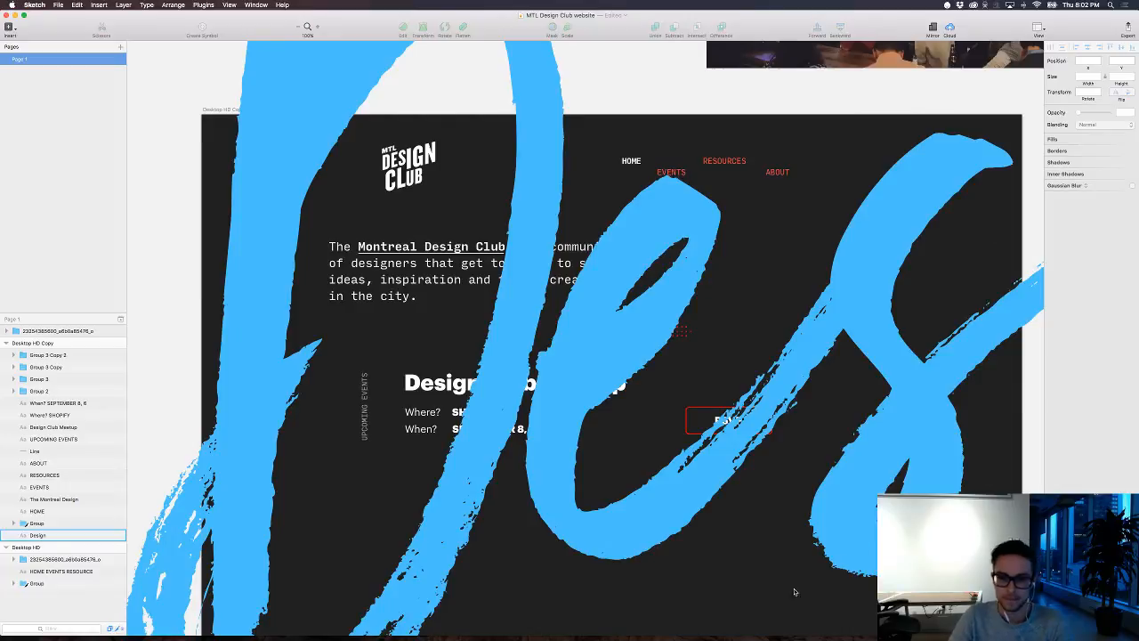
# Step: Lock the oversized "Design" background lettering layer
pyautogui.scroll(-1, 795, 592)
pyautogui.click(668, 483)
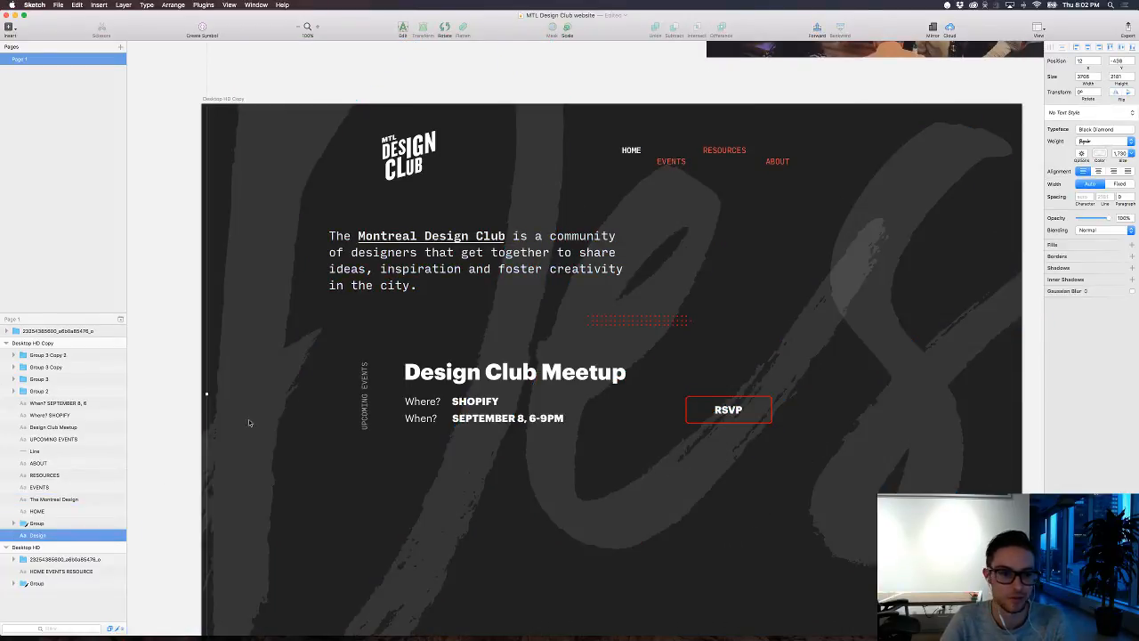
pyautogui.press('super+shift+l')
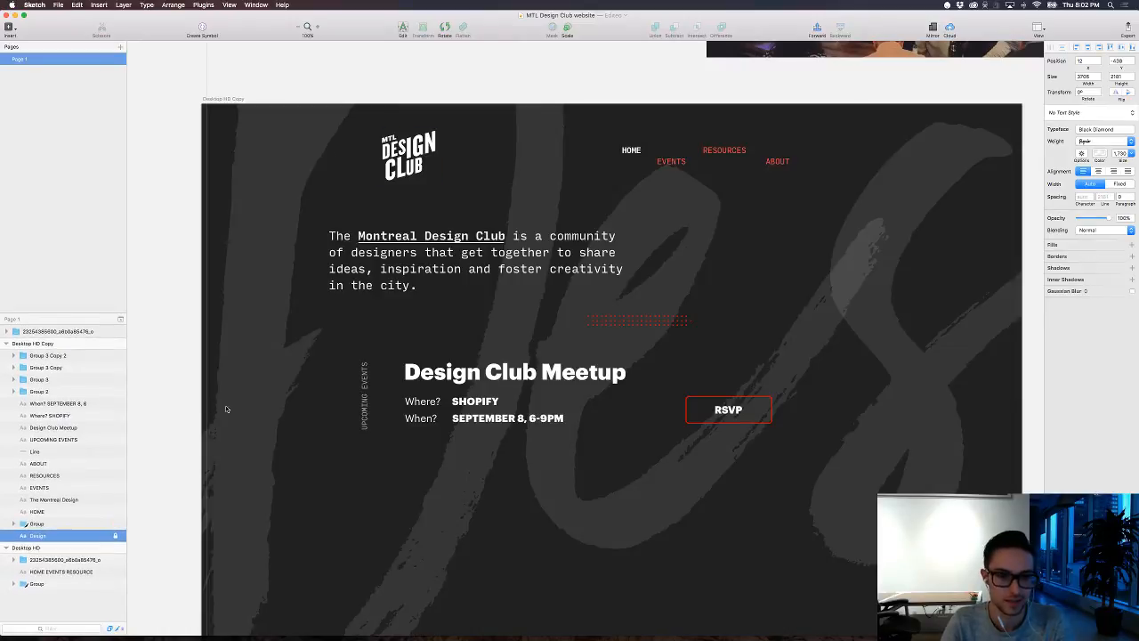
pyautogui.click(172, 377)
pyautogui.scroll(-3, 675, 507)
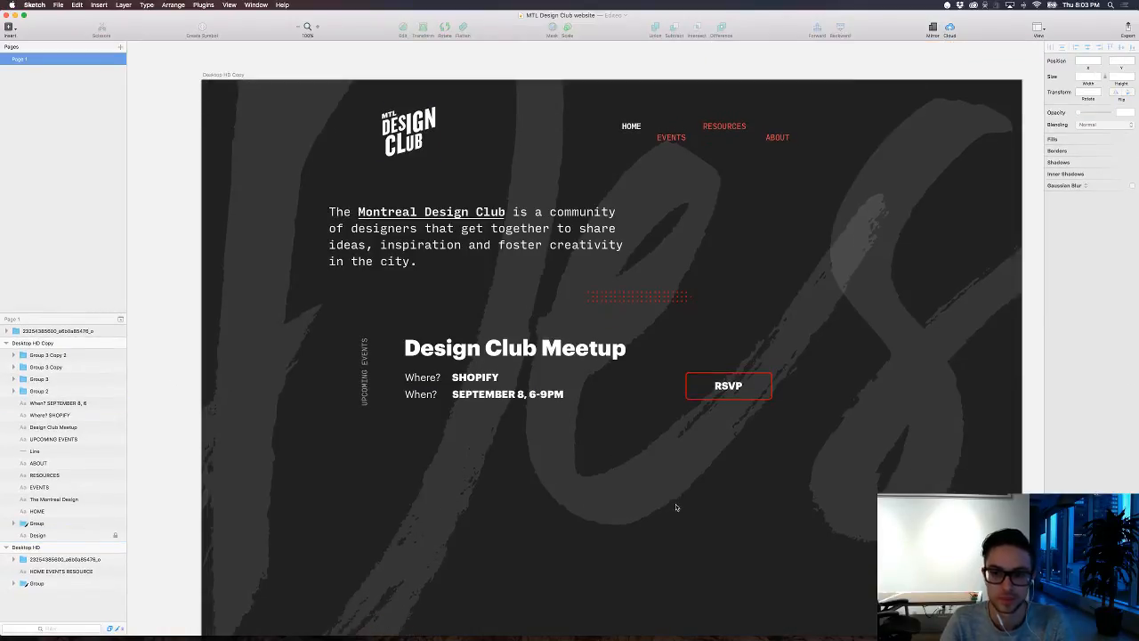
pyautogui.scroll(-2, 675, 507)
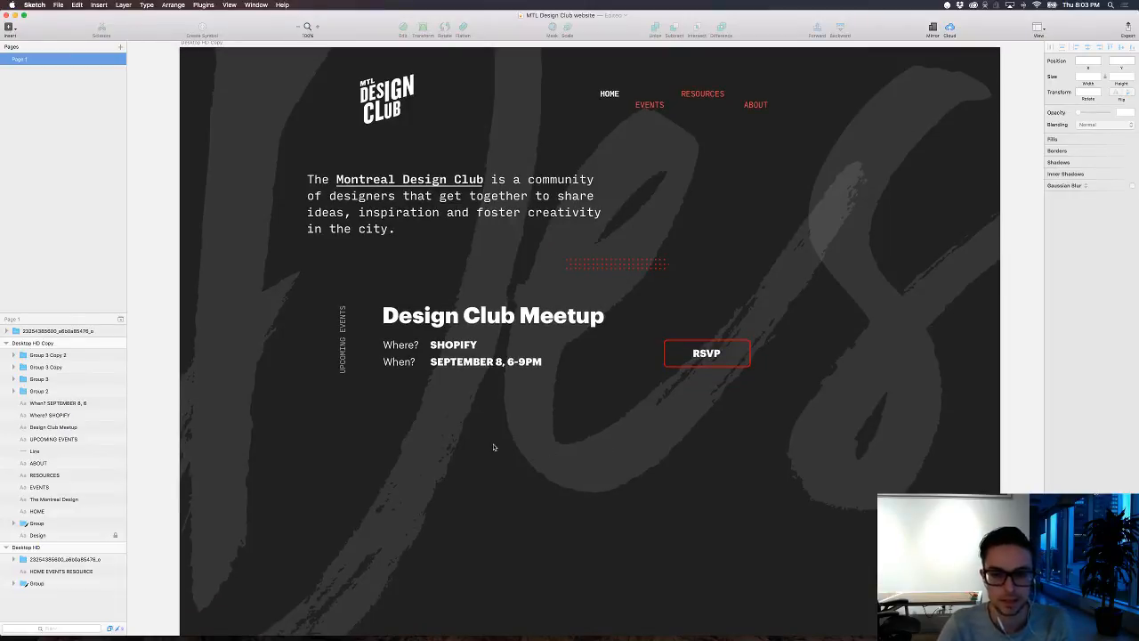
pyautogui.scroll(-2, 505, 442)
pyautogui.scroll(3, 507, 419)
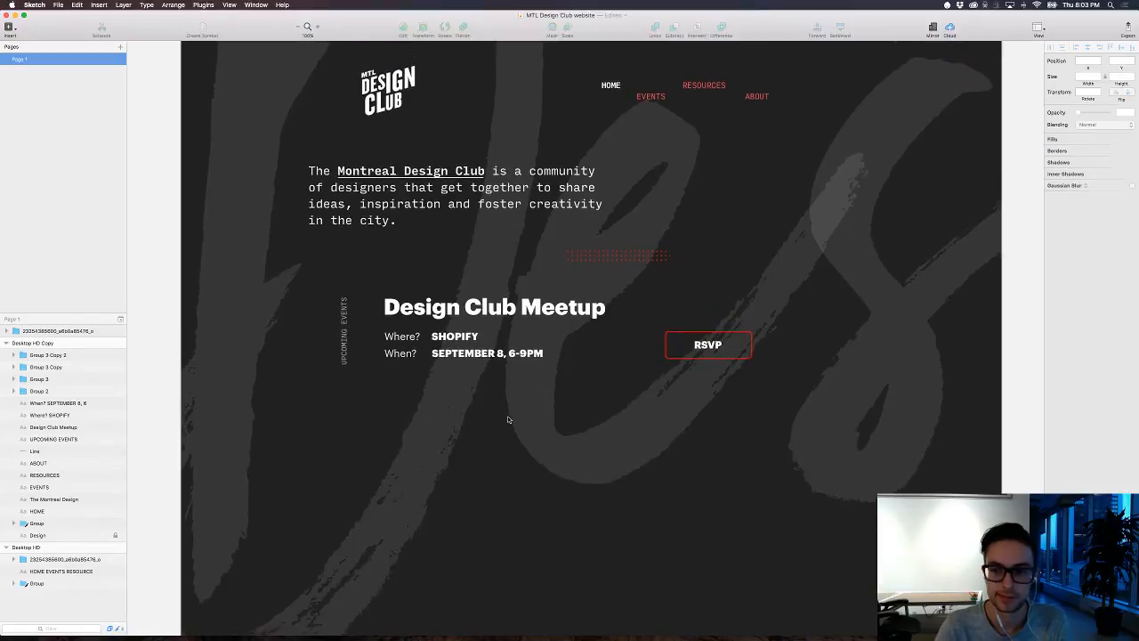
pyautogui.press('super+minus')
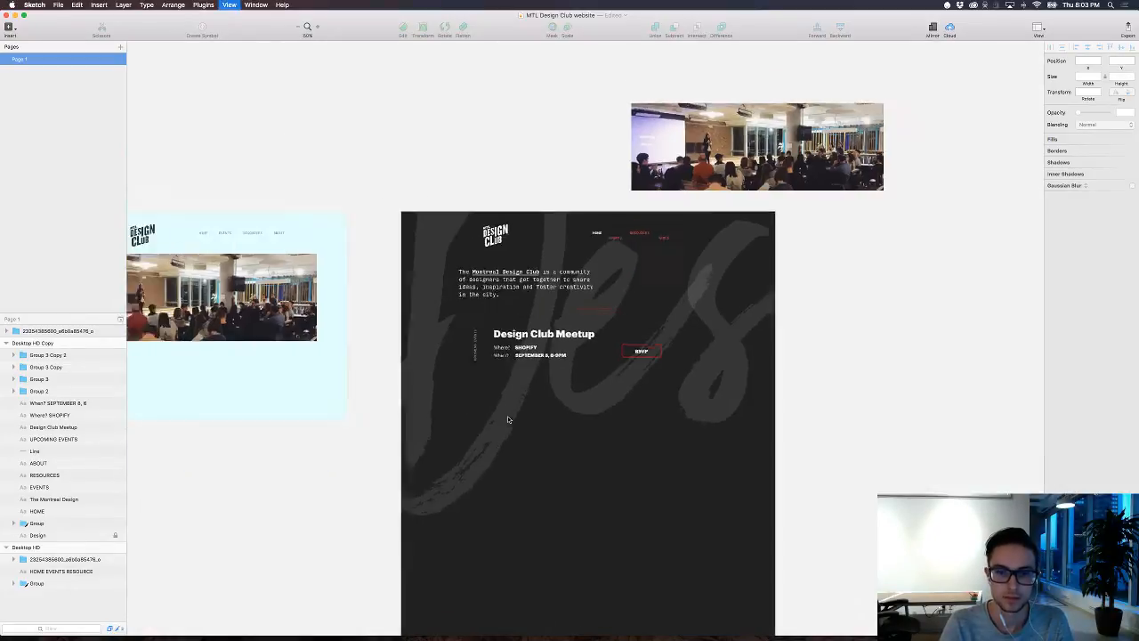
pyautogui.press('super+plus')
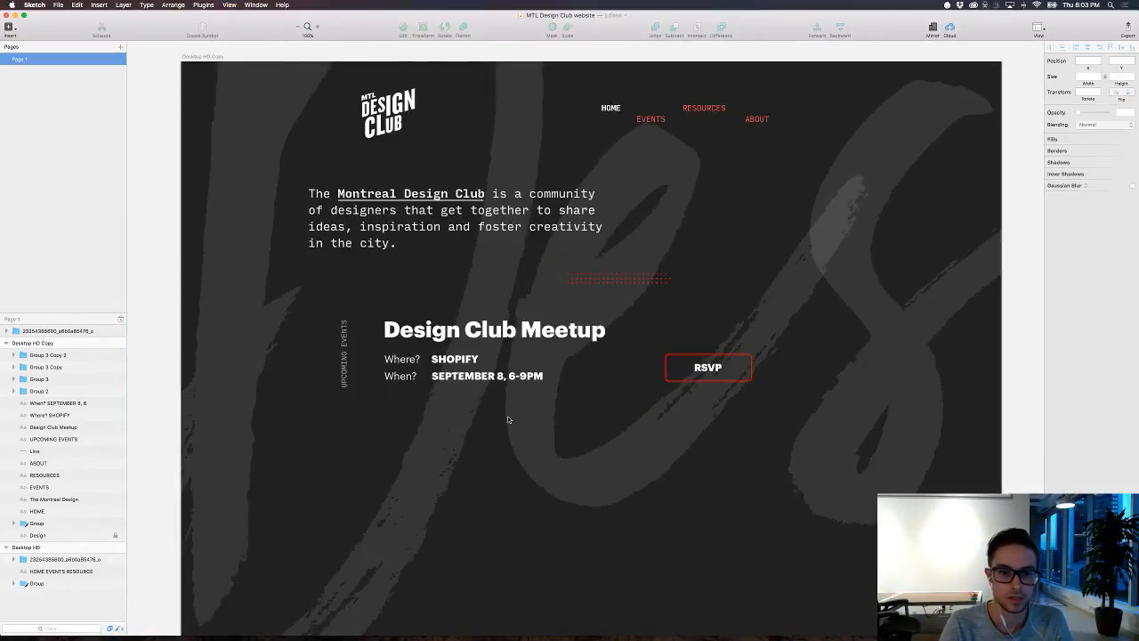
pyautogui.scroll(-3, 507, 420)
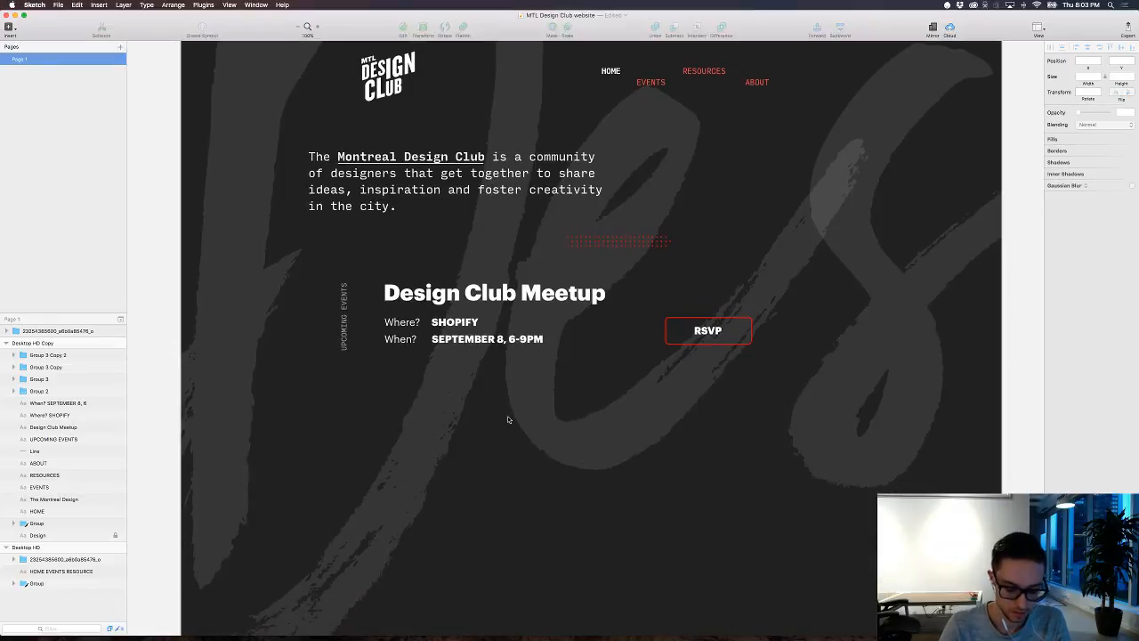
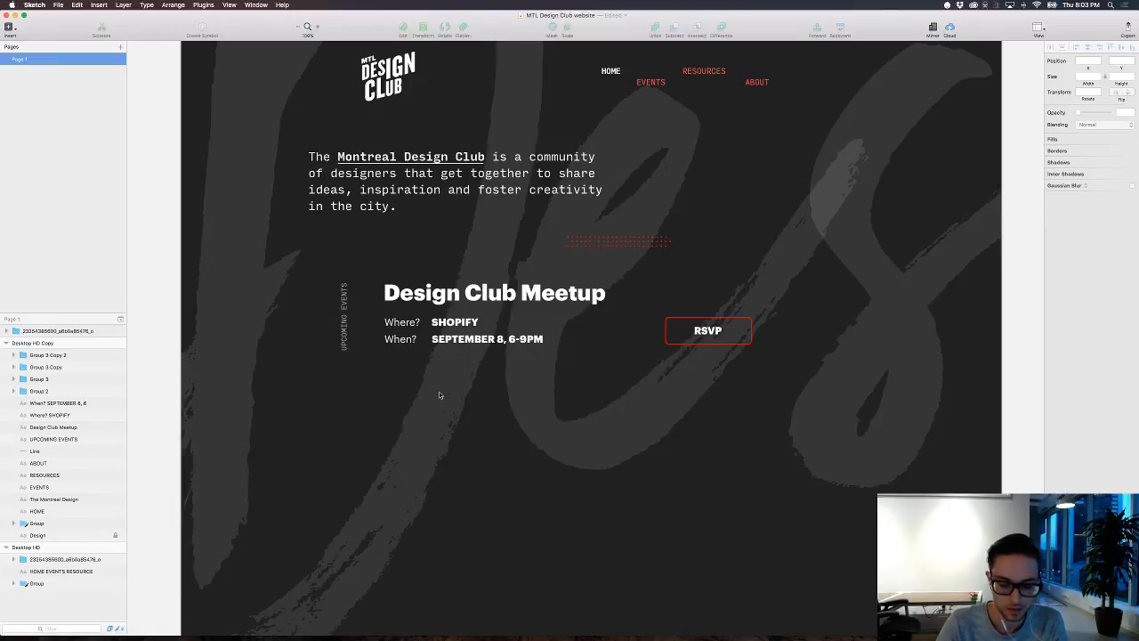
# Step: Draw a 244 × 244 px square below the event details, remove its border and fill it with grey 666666
pyautogui.press('r')
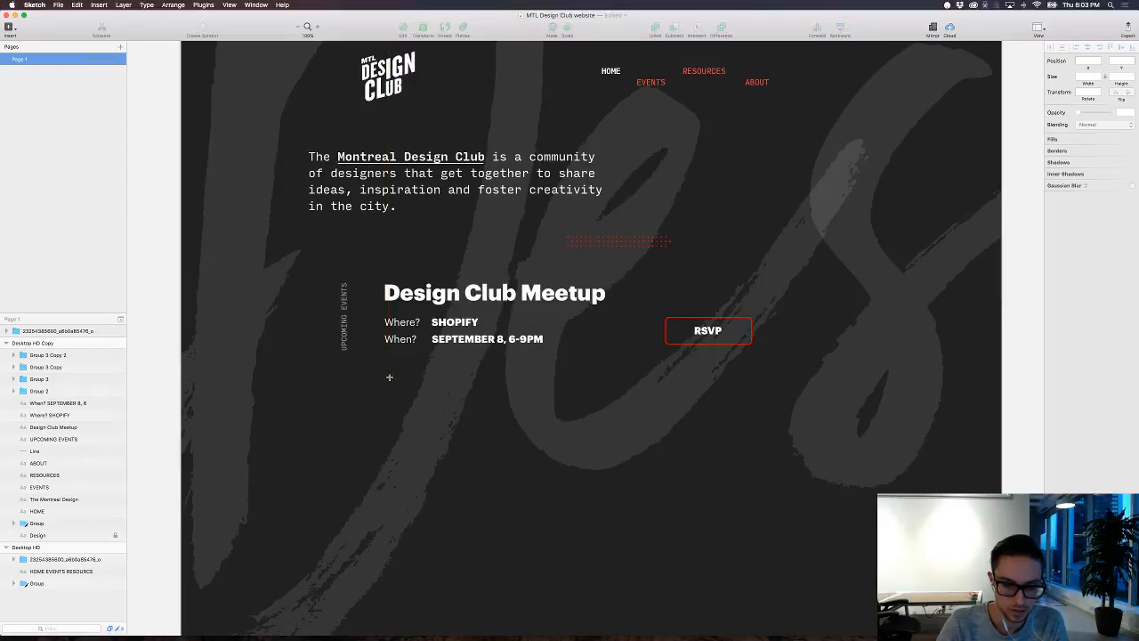
pyautogui.moveTo(390, 378); pyautogui.dragTo(499, 488)
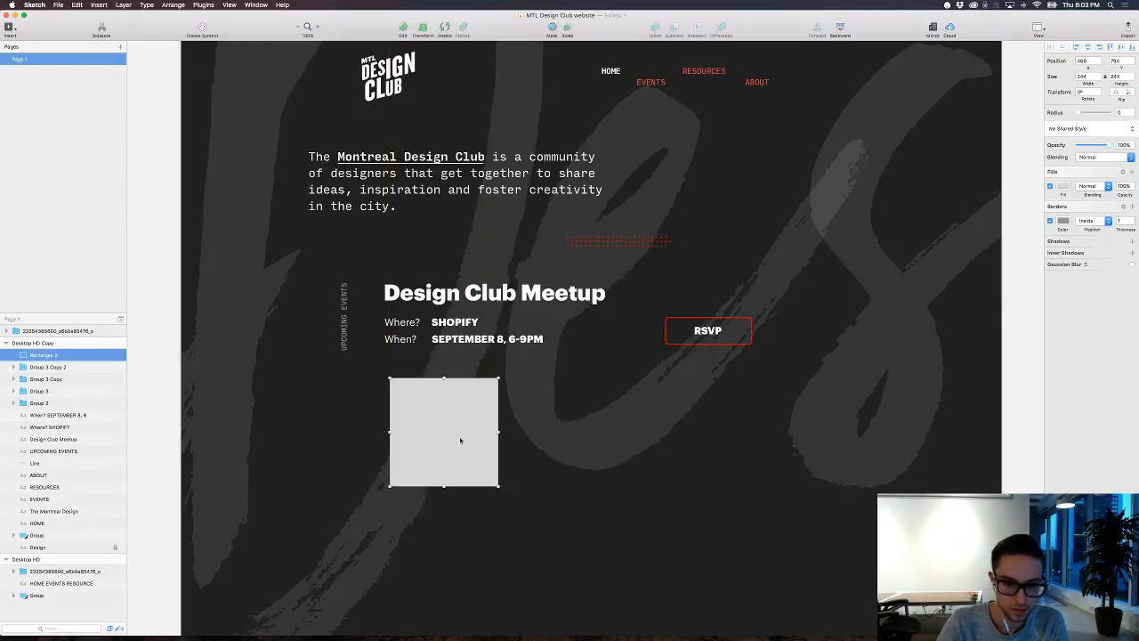
pyautogui.moveTo(460, 437); pyautogui.dragTo(478, 451)
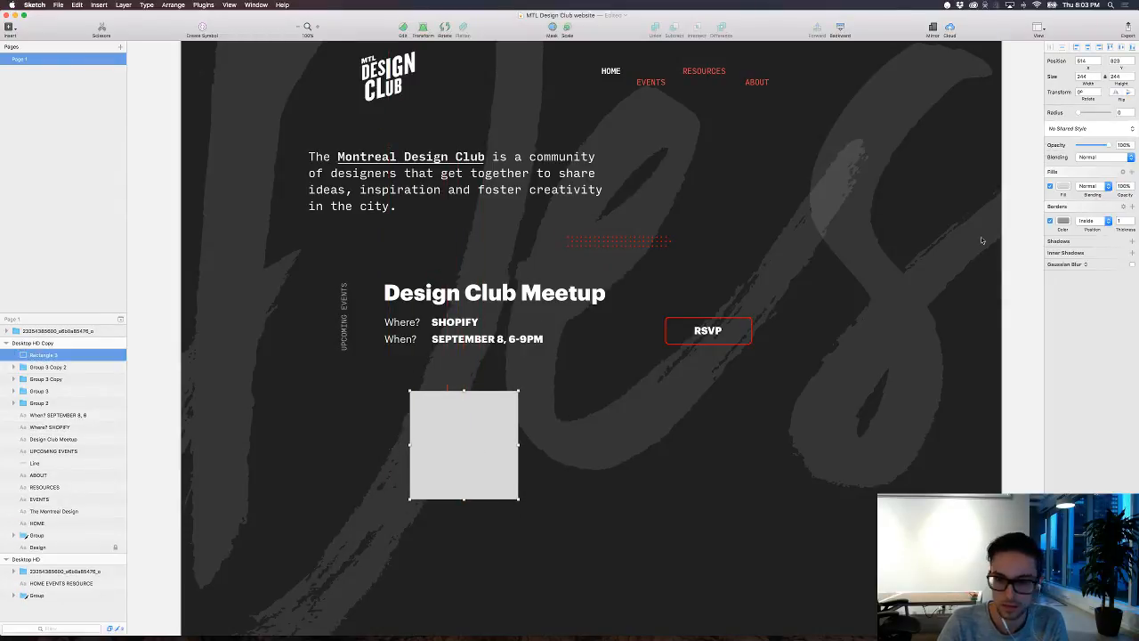
pyautogui.click(1063, 185)
pyautogui.moveTo(1056, 242); pyautogui.dragTo(1044, 254)
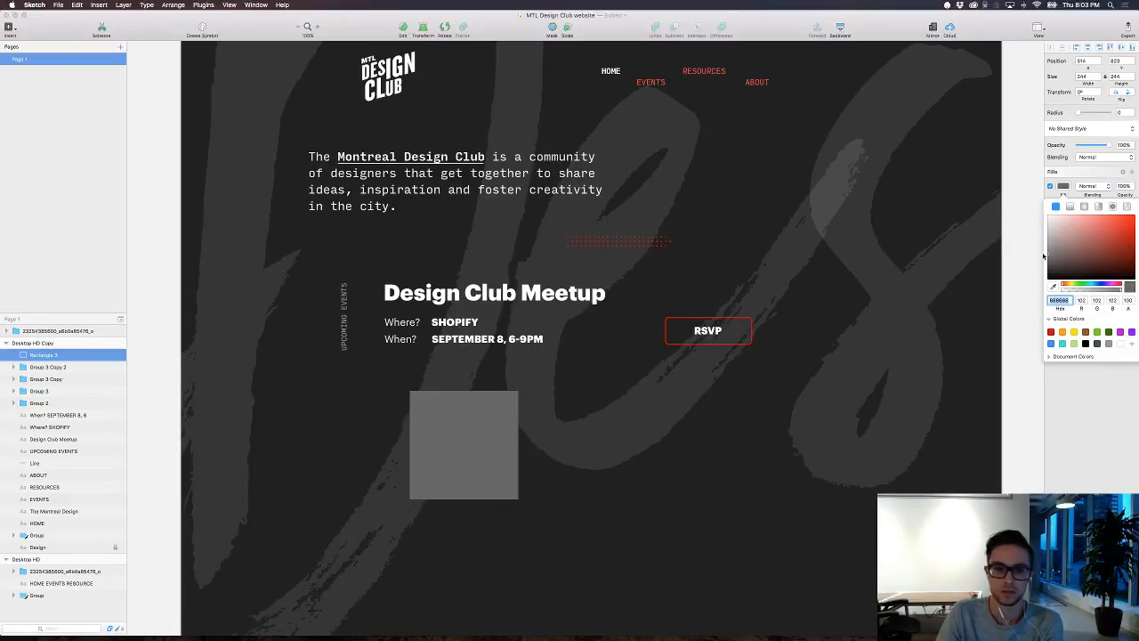
pyautogui.click(616, 601)
# Step: Duplicate the grey square and offset the copy 20 px up and 20 px to the left
pyautogui.press('super+d')
pyautogui.hotkey('shift', 'Up')
pyautogui.hotkey('shift', 'Up')
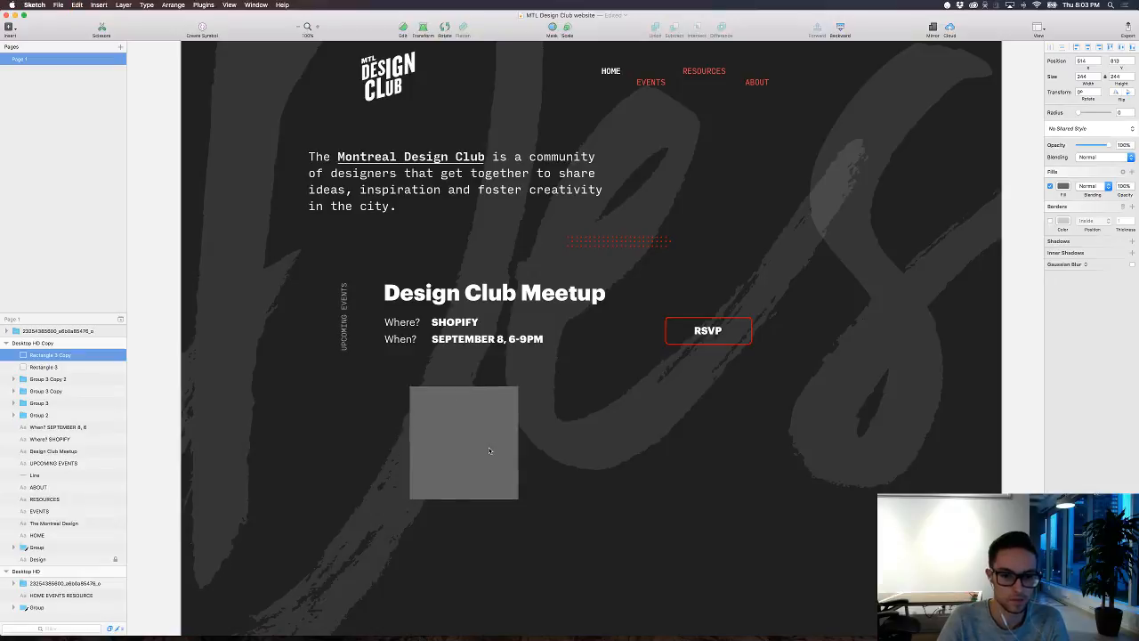
pyautogui.hotkey('shift', 'Left')
pyautogui.hotkey('shift', 'Left')
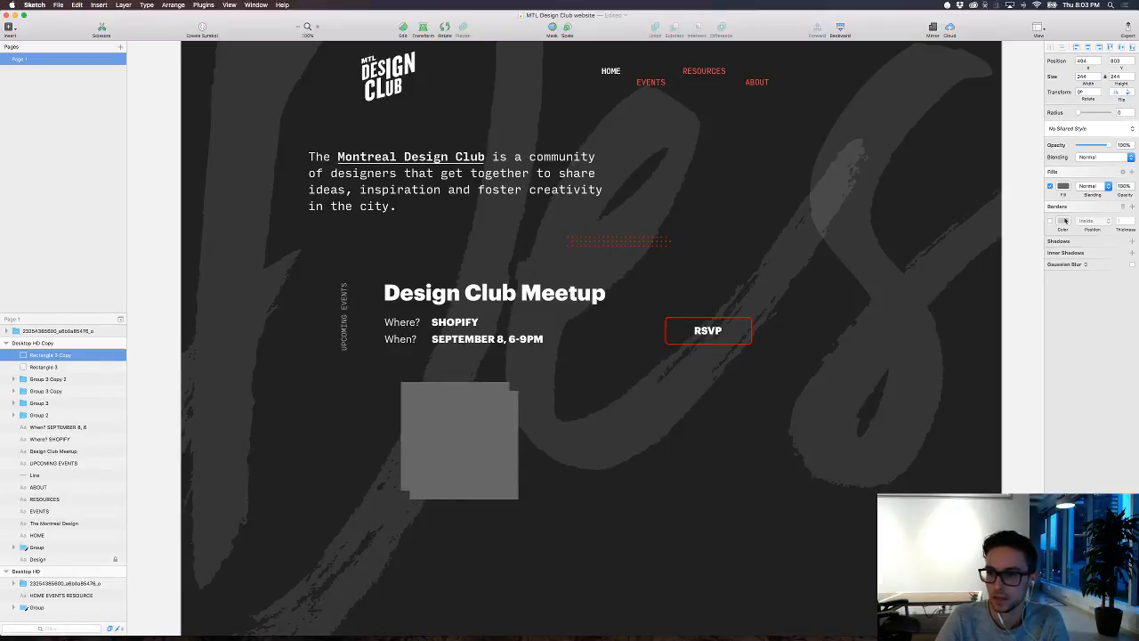
# Step: Turn the copied square into an unfilled frame with a white inside border 6 px thick
pyautogui.click(1050, 221)
pyautogui.click(1050, 185)
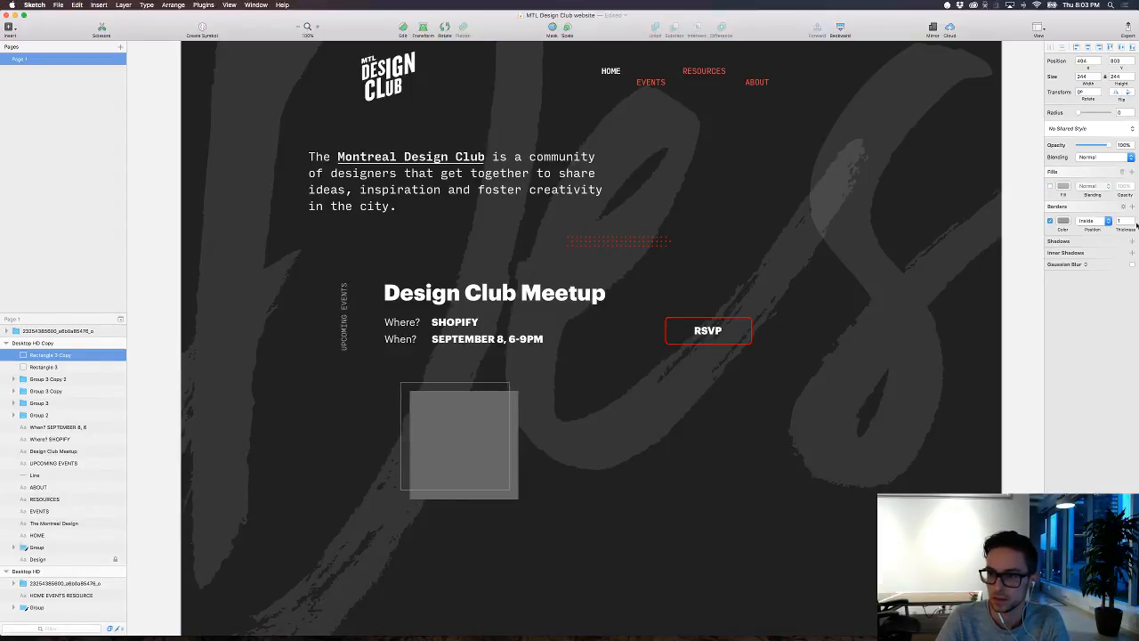
pyautogui.moveTo(1121, 229); pyautogui.dragTo(1124, 229)
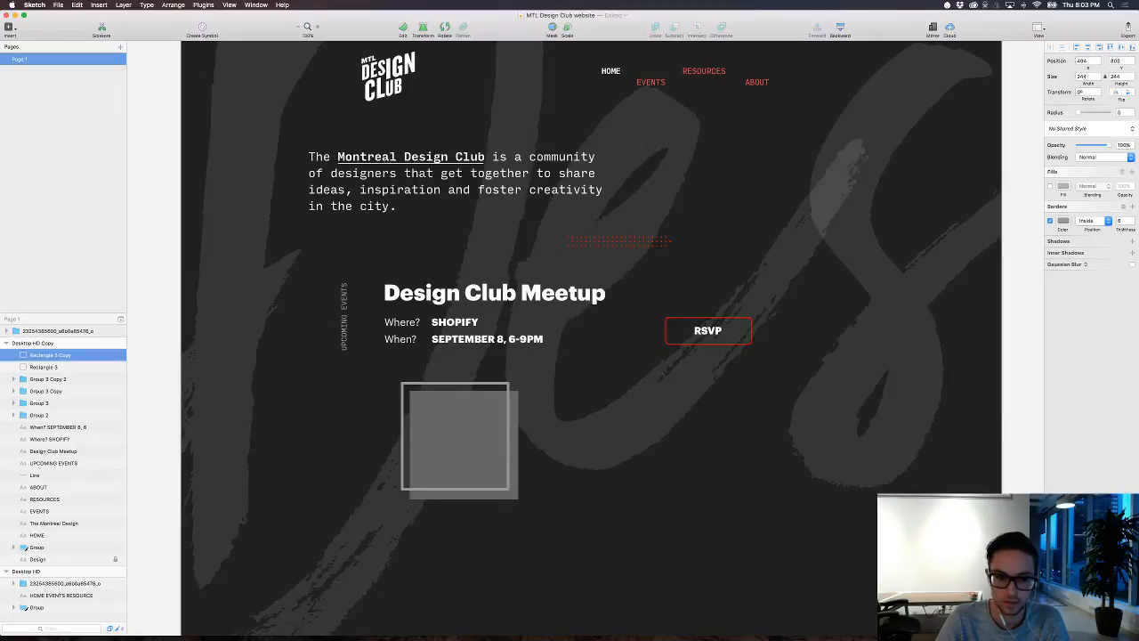
pyautogui.click(1064, 221)
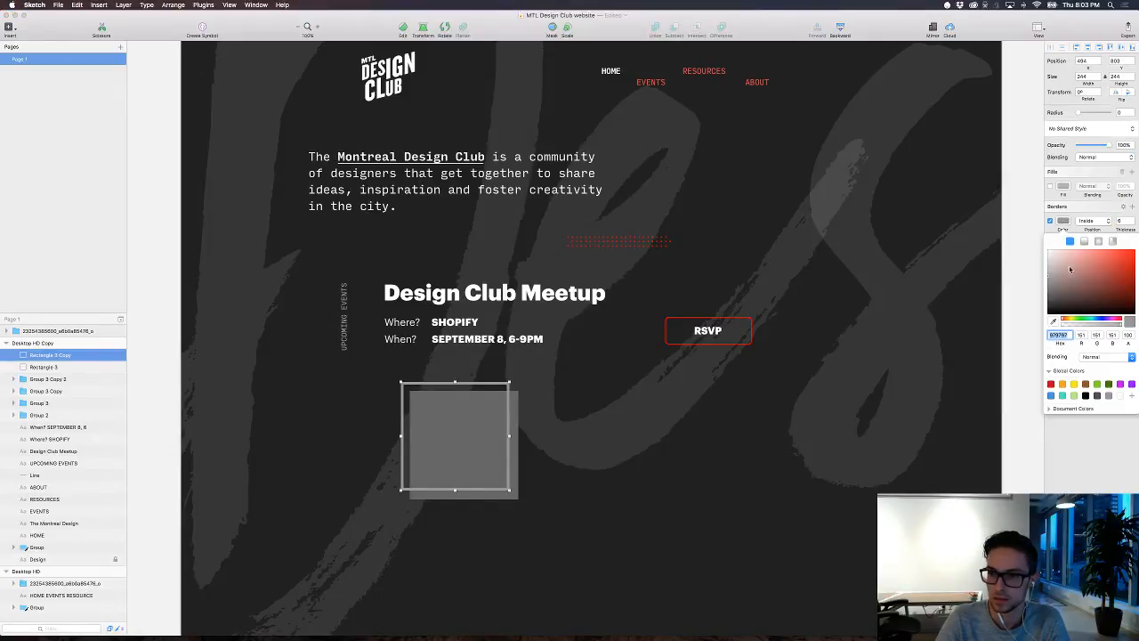
pyautogui.click(847, 492)
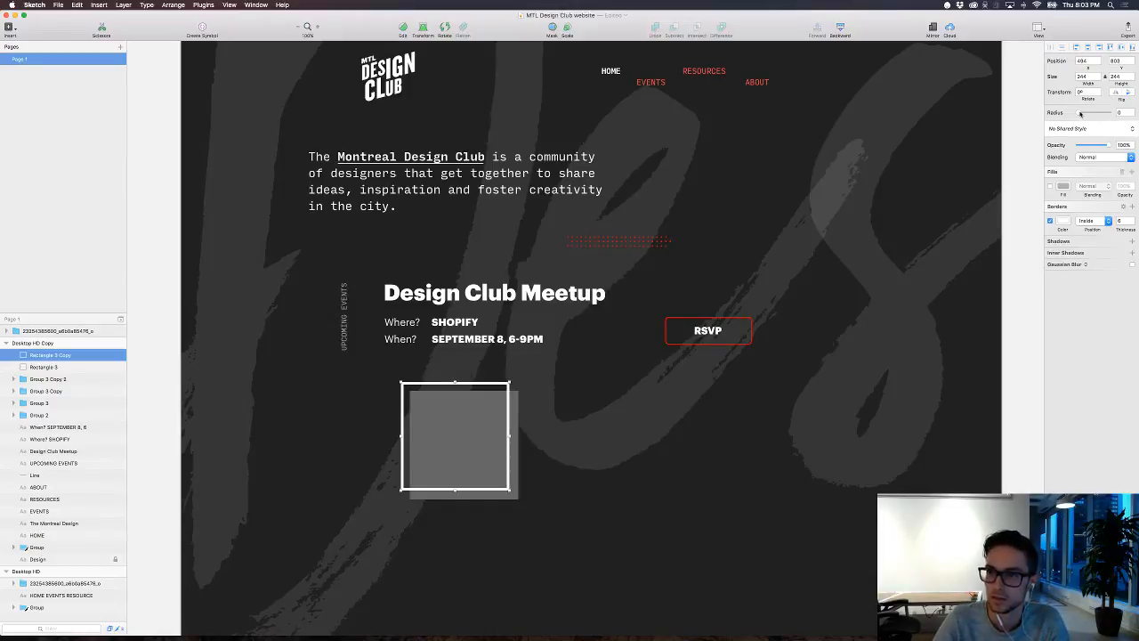
# Step: Try a corner radius of 100 on the white frame, undo it, and try an oval about 248 px wide before deleting it
pyautogui.moveTo(1080, 114); pyautogui.dragTo(1126, 113)
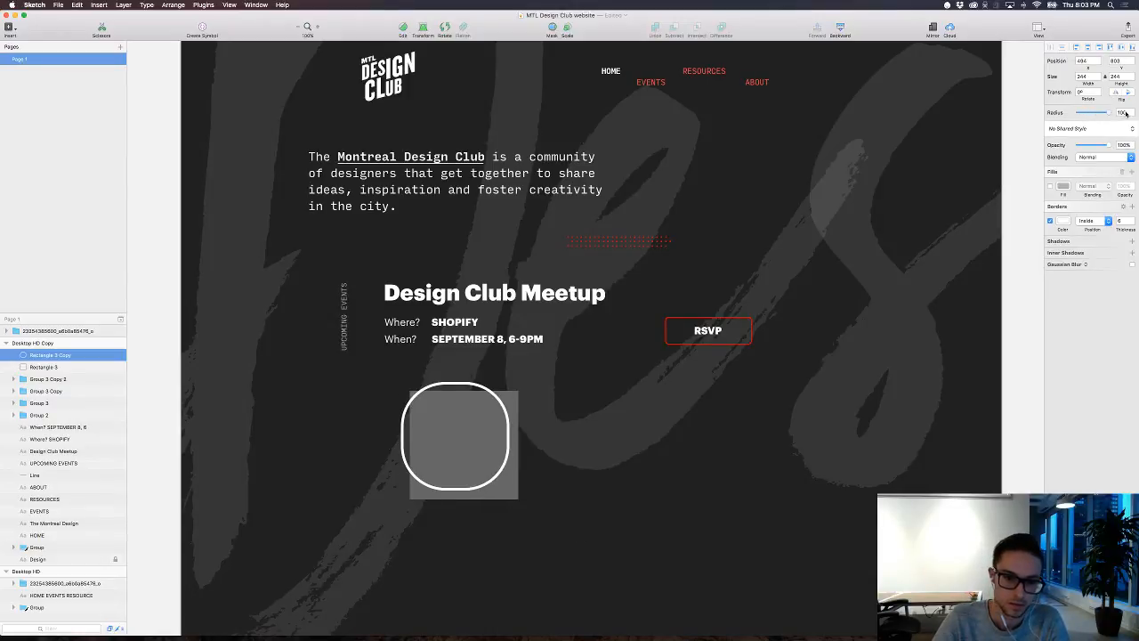
pyautogui.press('super+z')
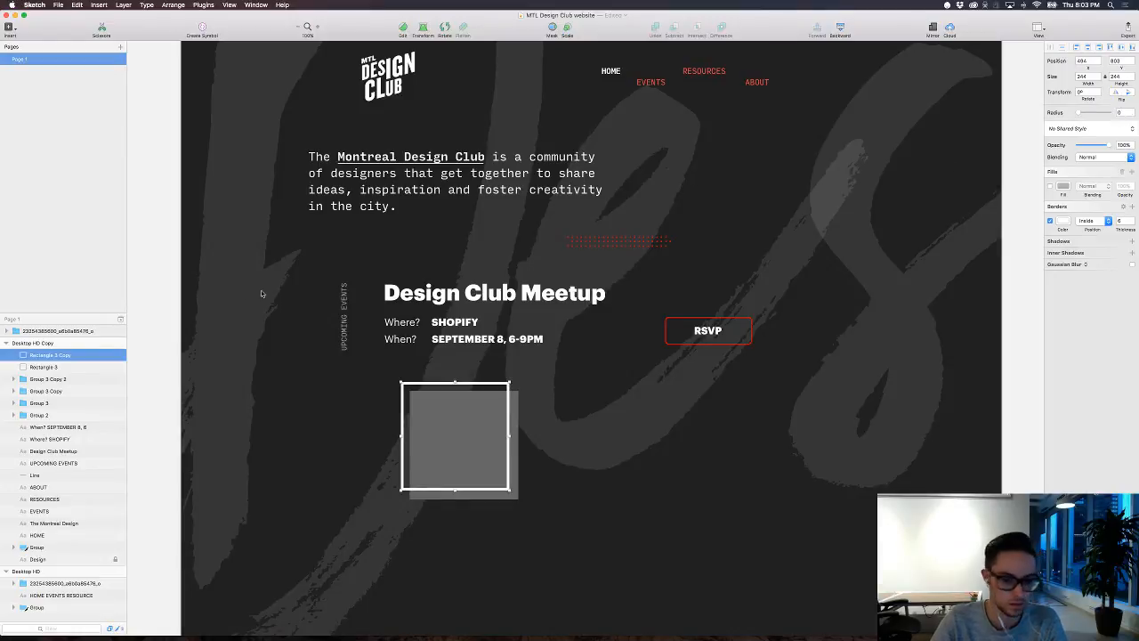
pyautogui.moveTo(511, 490); pyautogui.dragTo(512, 488)
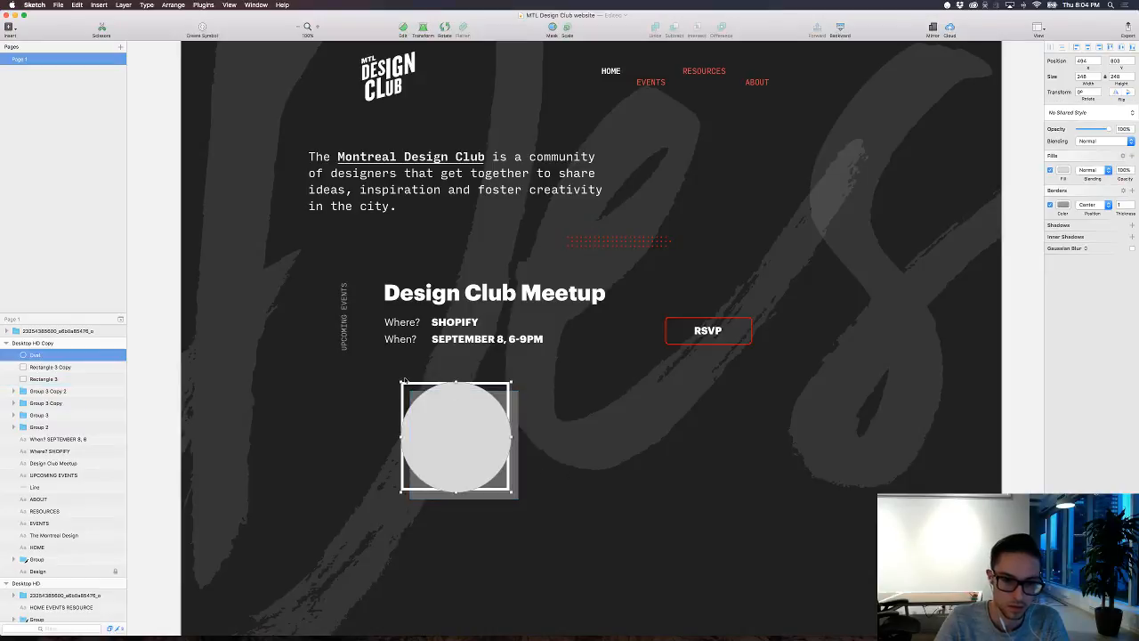
pyautogui.press('BackSpace')
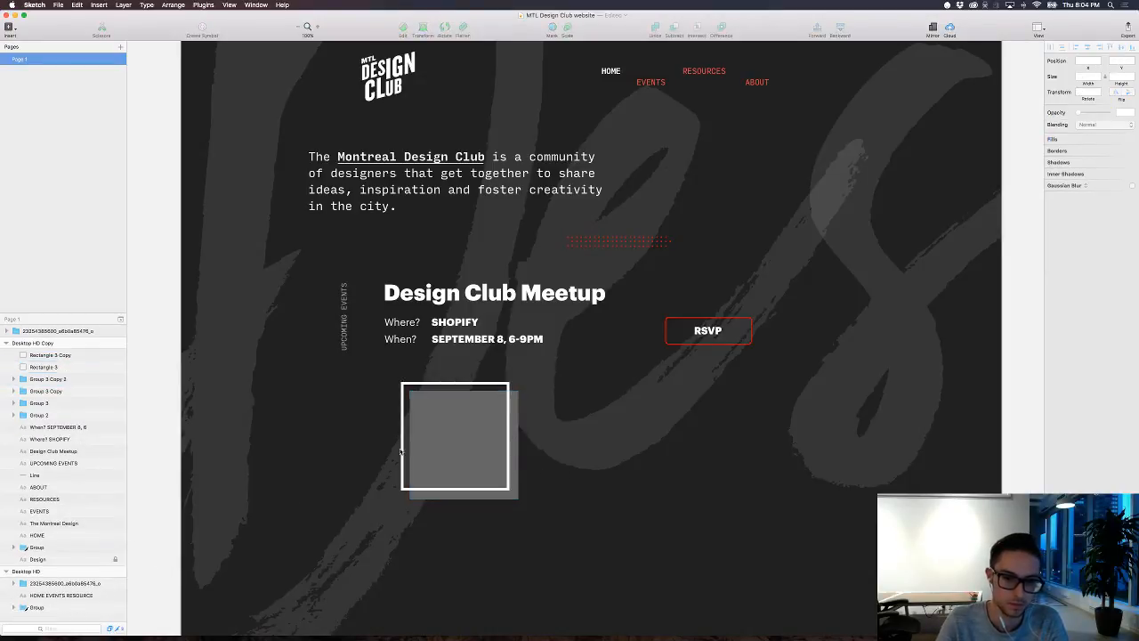
# Step: Try a second copy of the framed grey square beside the first, and delete both copied shapes
pyautogui.moveTo(525, 528); pyautogui.dragTo(599, 468)
pyautogui.click(686, 532)
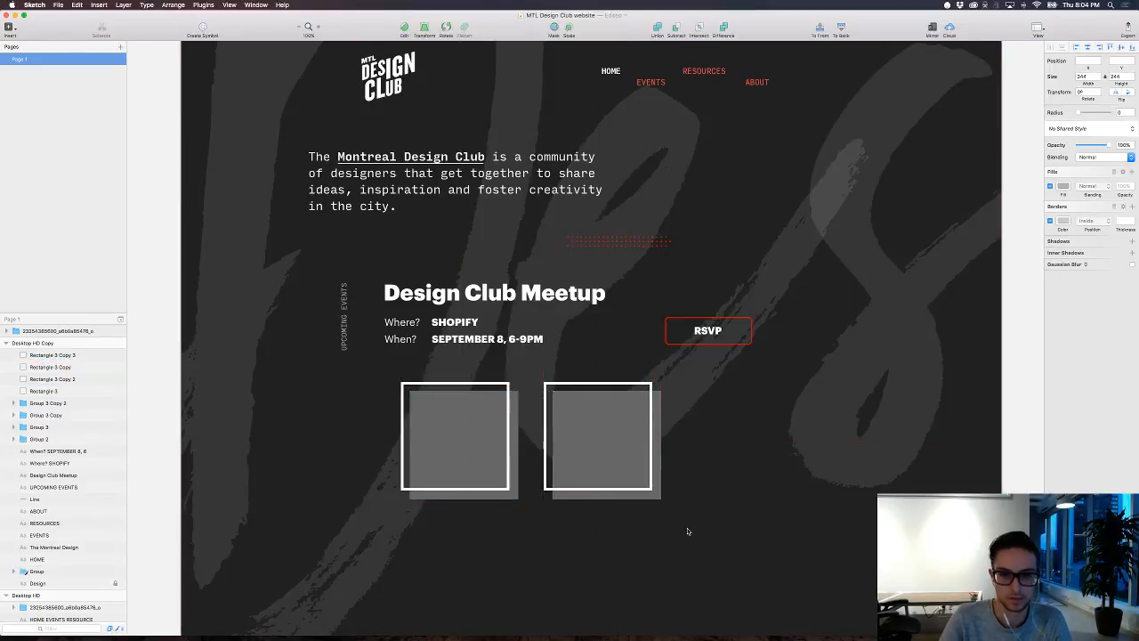
pyautogui.click(643, 487)
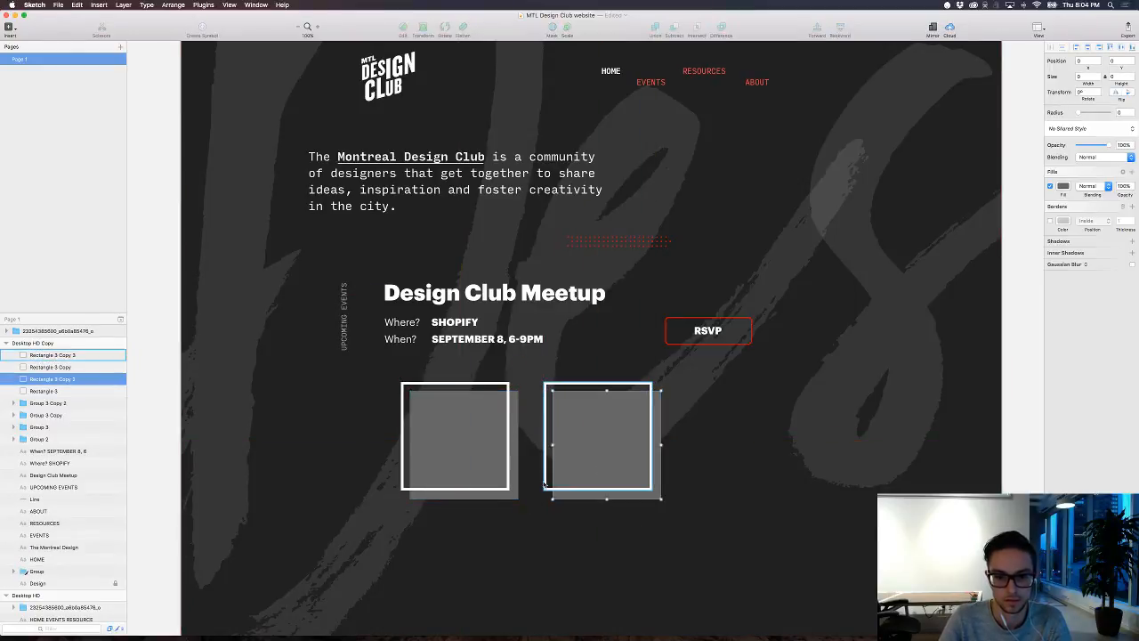
pyautogui.keyDown('shift'); pyautogui.click(545, 483); pyautogui.keyUp('shift')
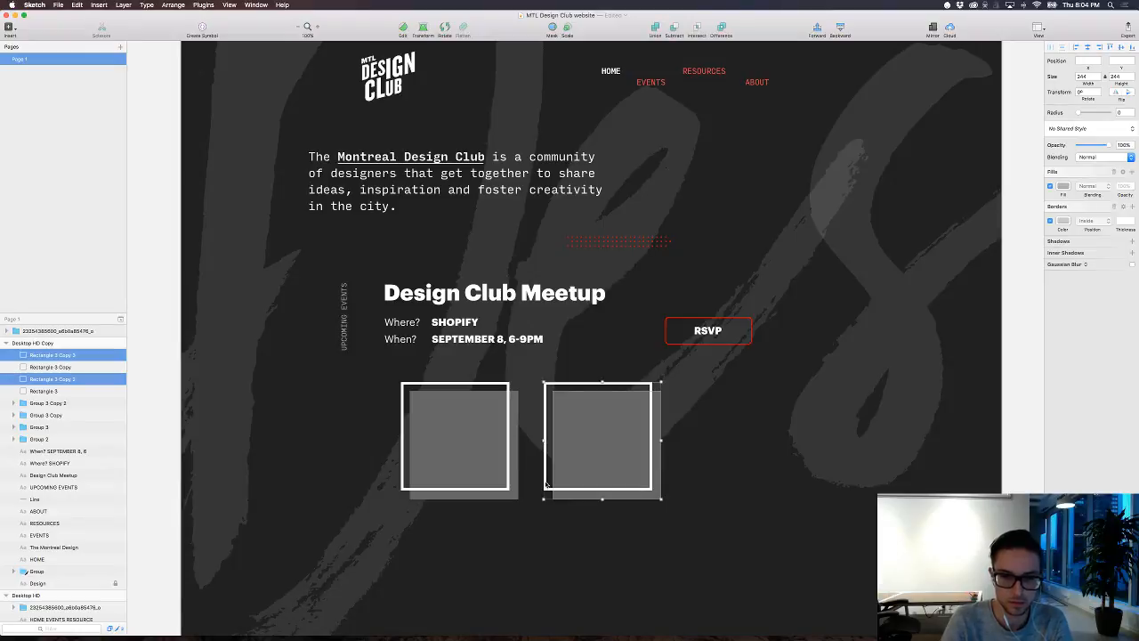
pyautogui.press('Delete')
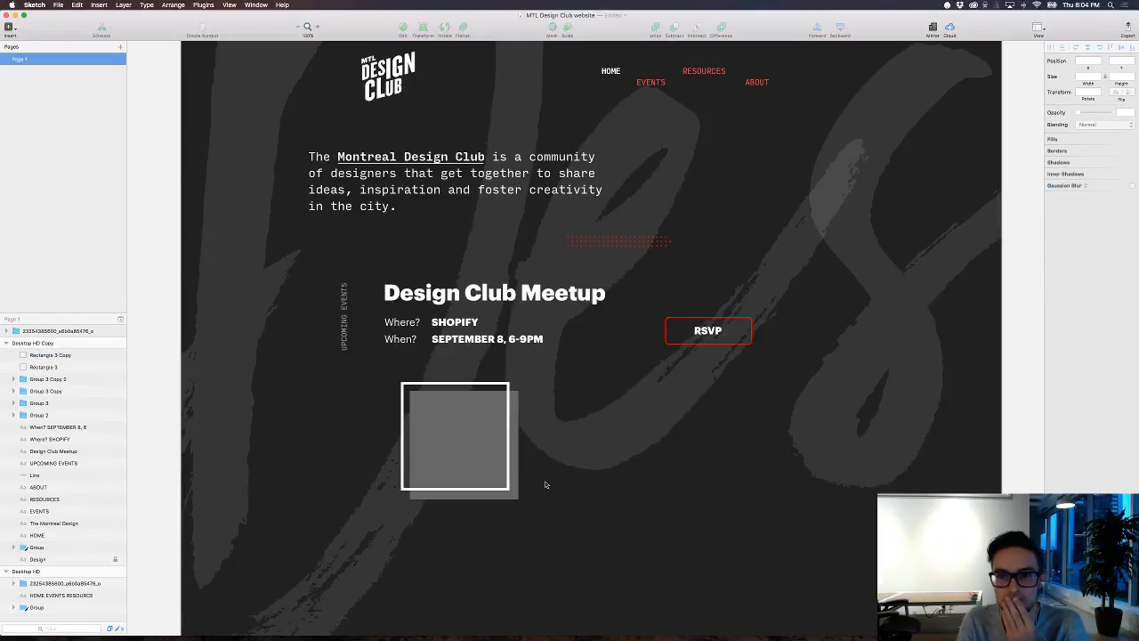
pyautogui.scroll(3, 546, 484)
pyautogui.hscroll(1, 548, 484)
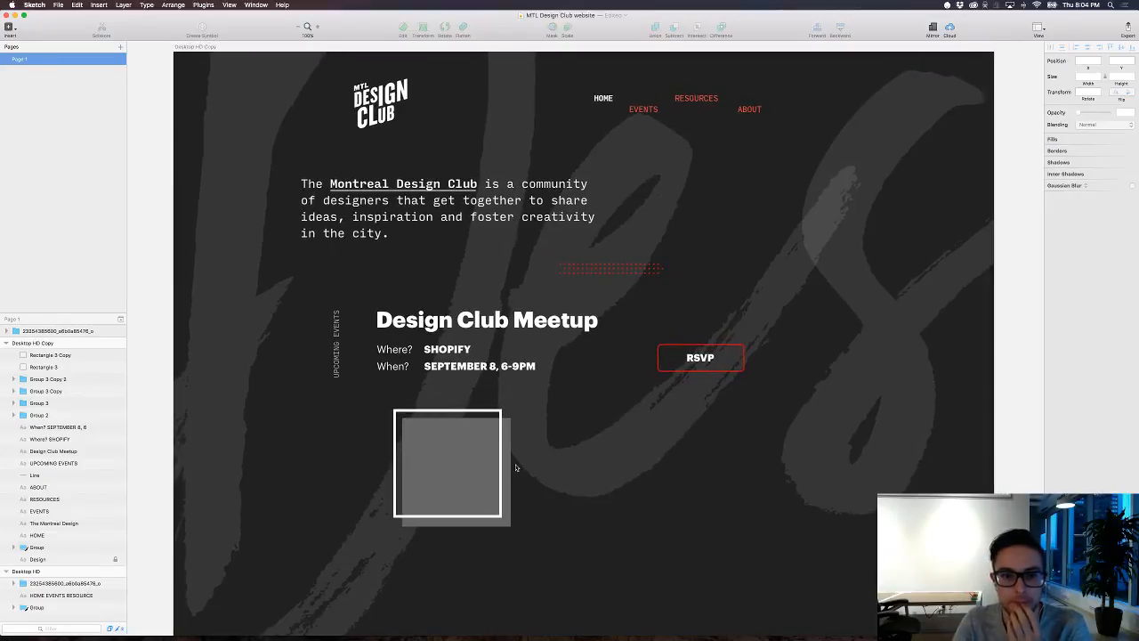
pyautogui.scroll(-1, 532, 468)
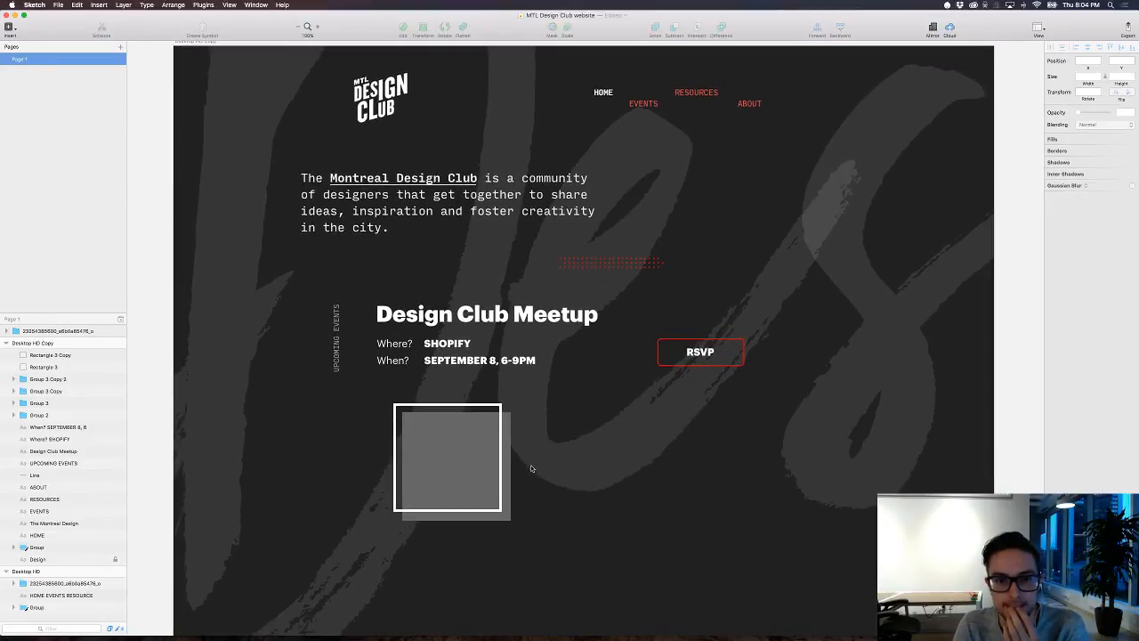
pyautogui.click(482, 486)
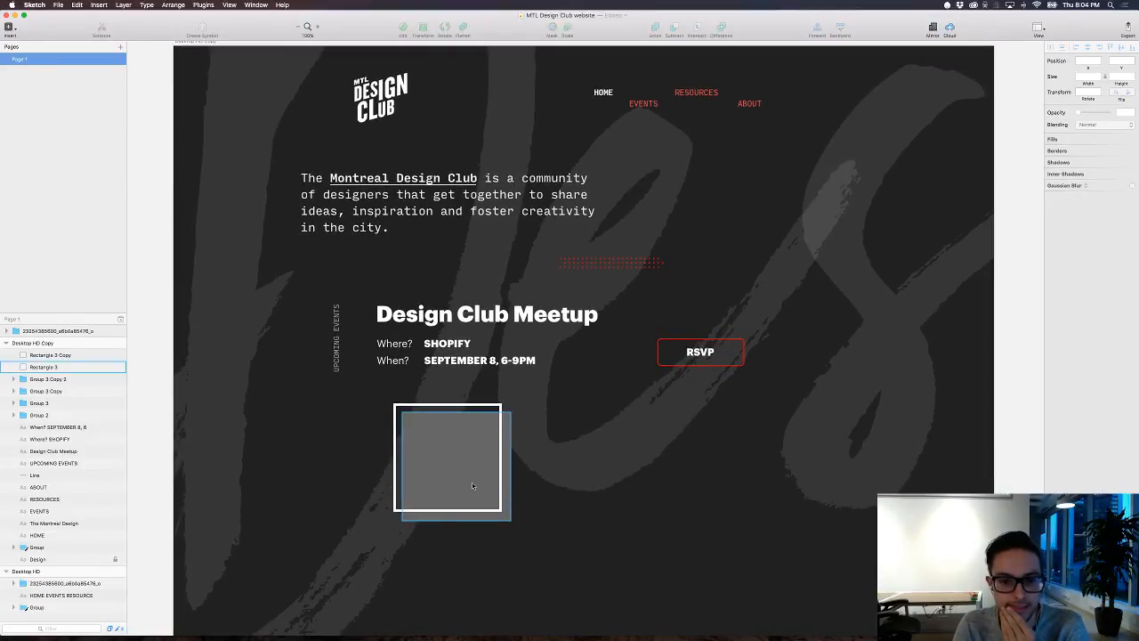
pyautogui.click(473, 486)
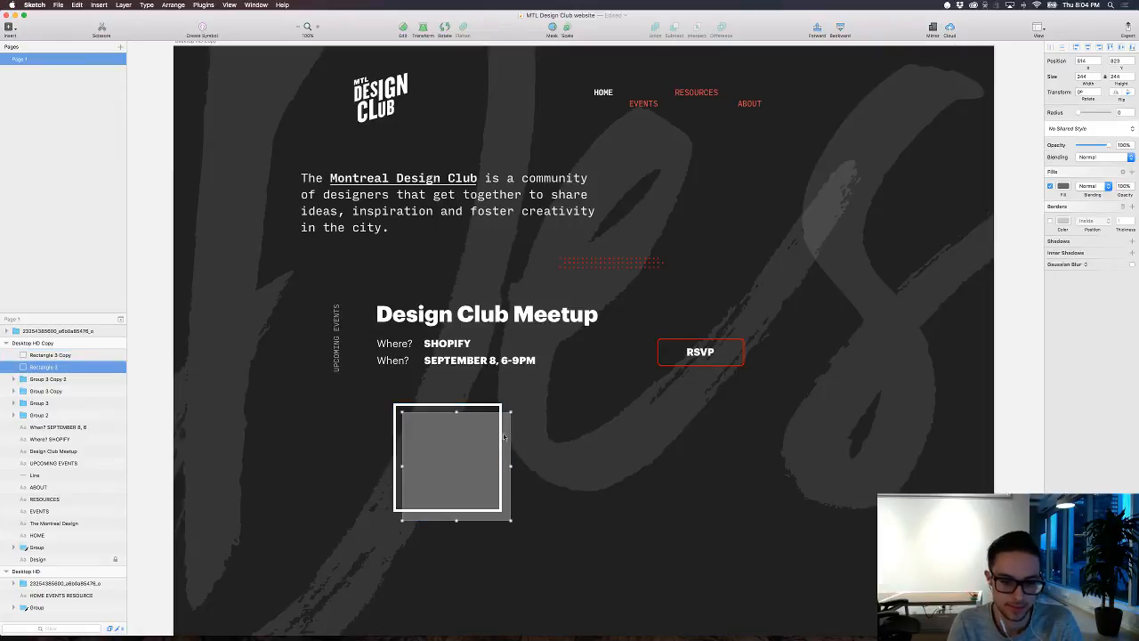
# Step: Switch to Tweetbot and try to go directly to a designer's profile by username
pyautogui.moveTo(564, 631)
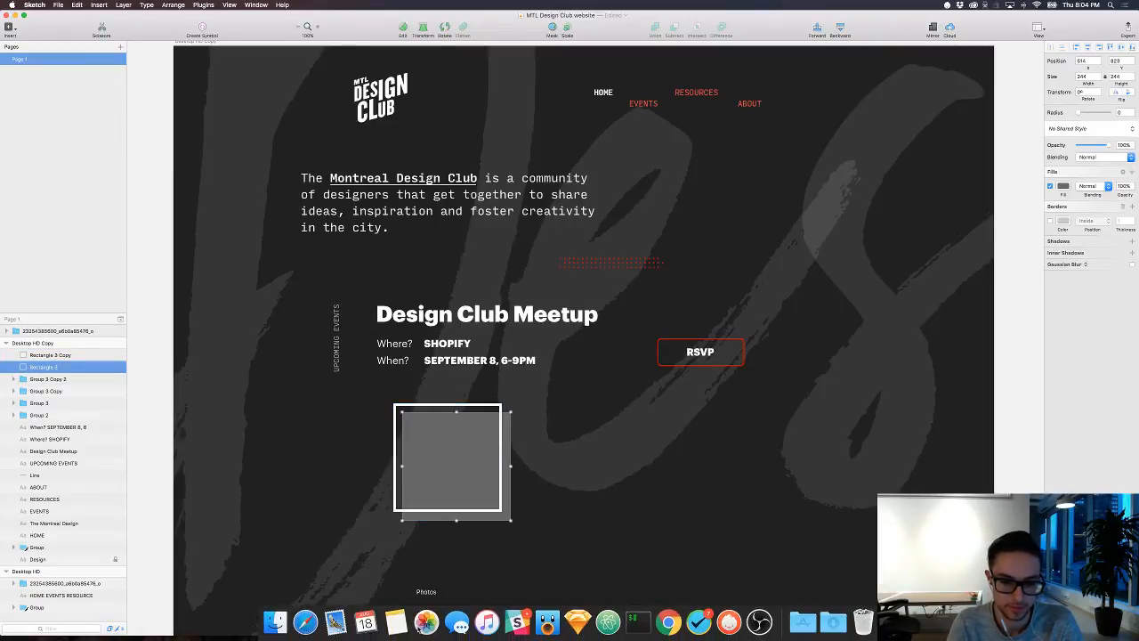
pyautogui.click(547, 622)
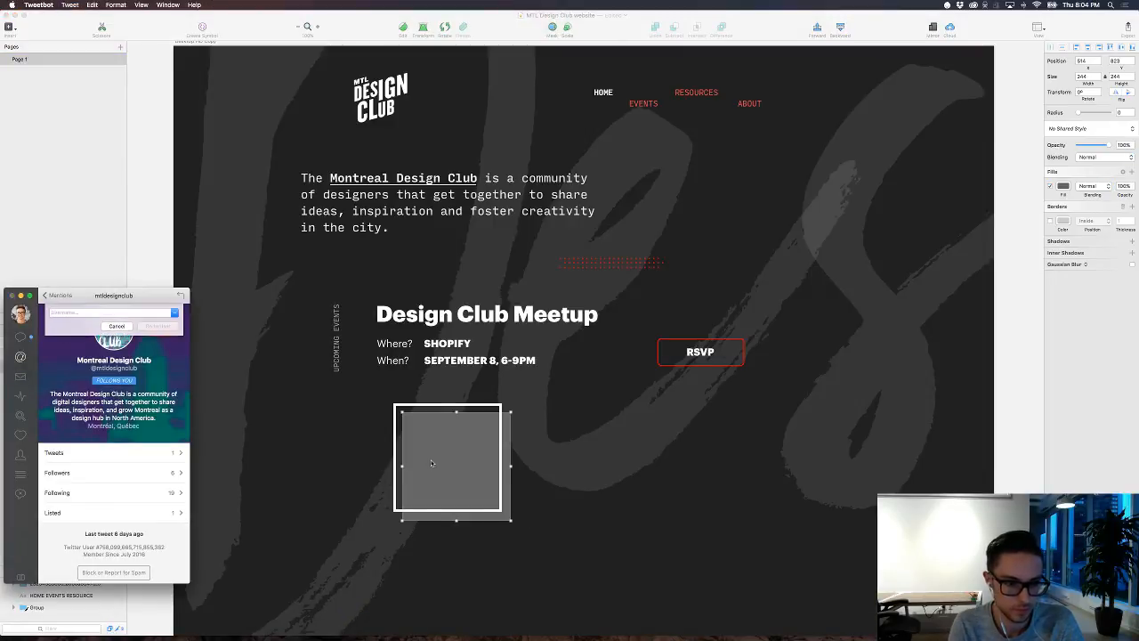
pyautogui.write('jacinte')
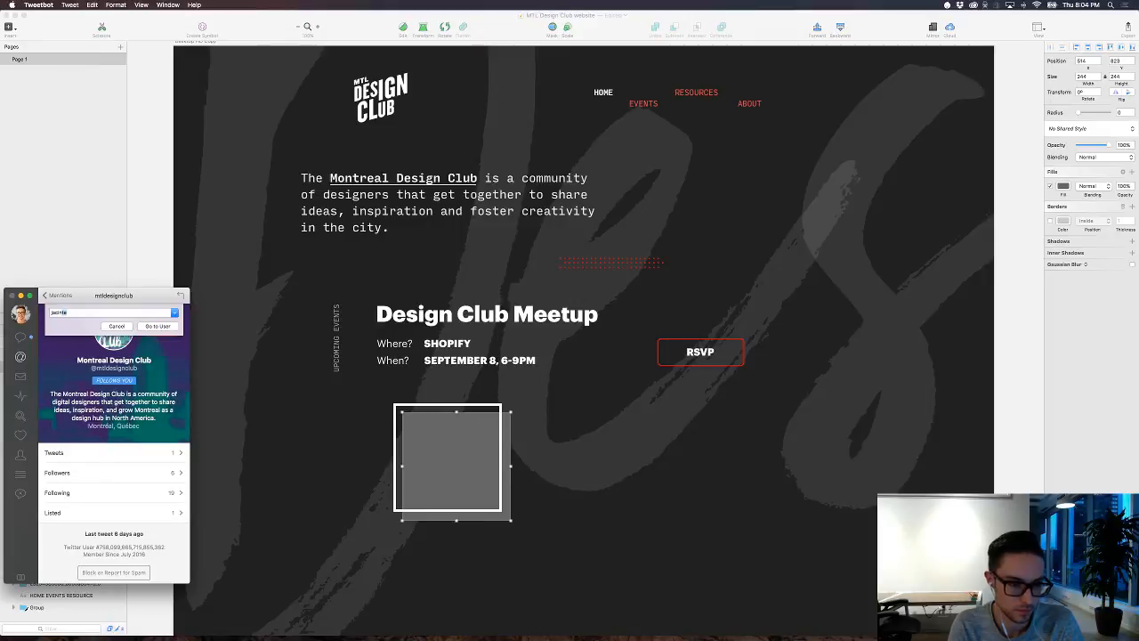
pyautogui.press('Return')
# Step: Search Twitter users for the designer's full name and open the matching profile
pyautogui.click(20, 416)
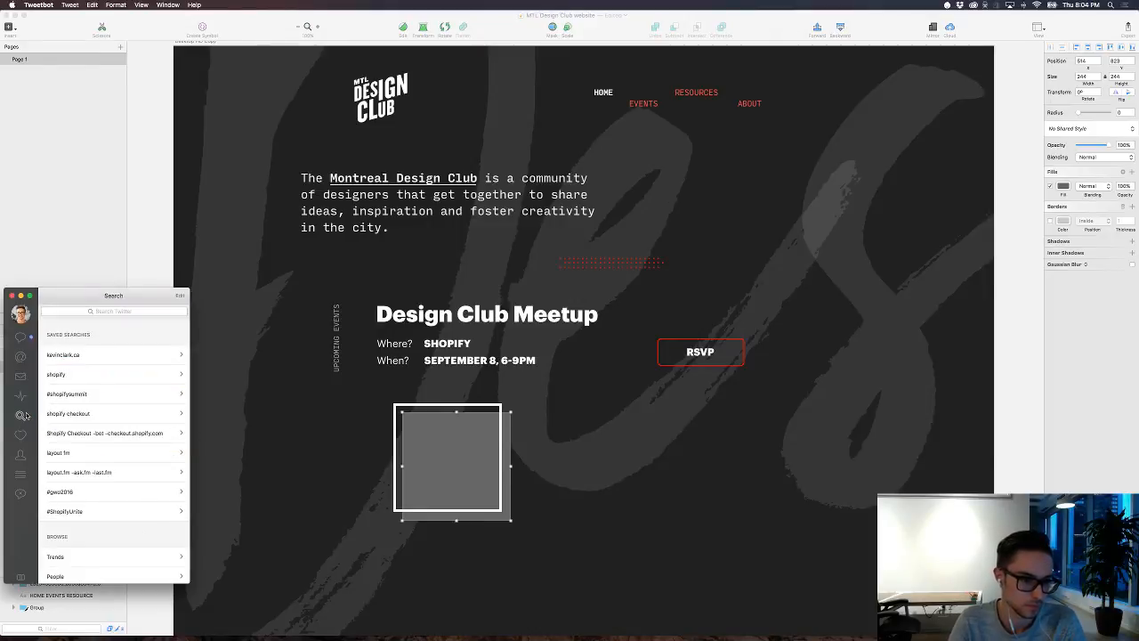
pyautogui.click(82, 314)
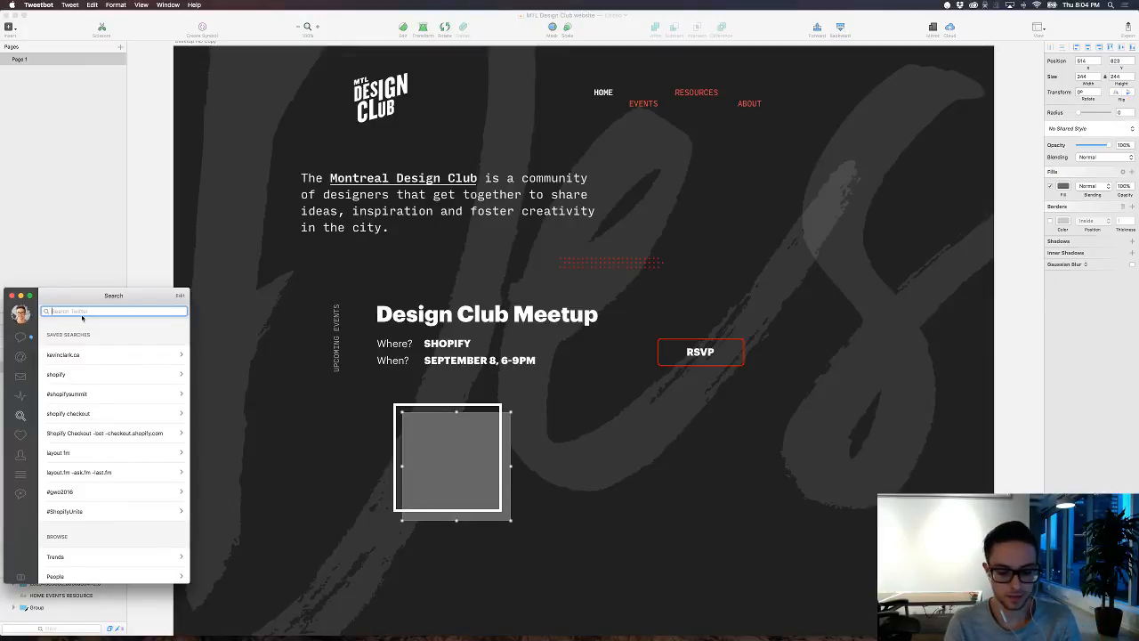
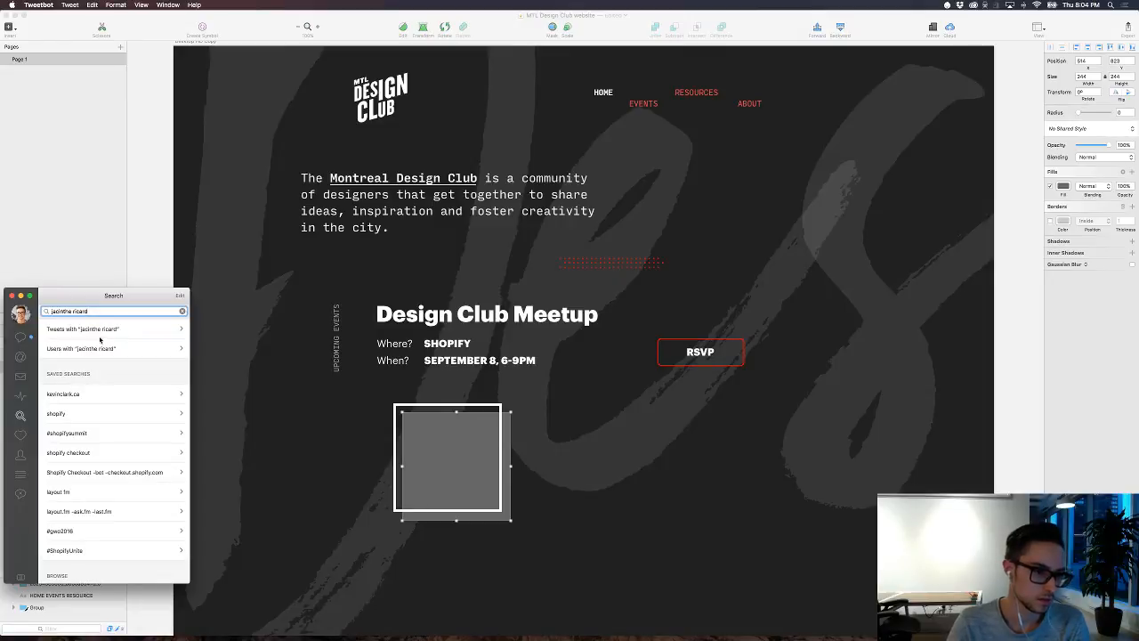
pyautogui.click(115, 348)
pyautogui.click(103, 383)
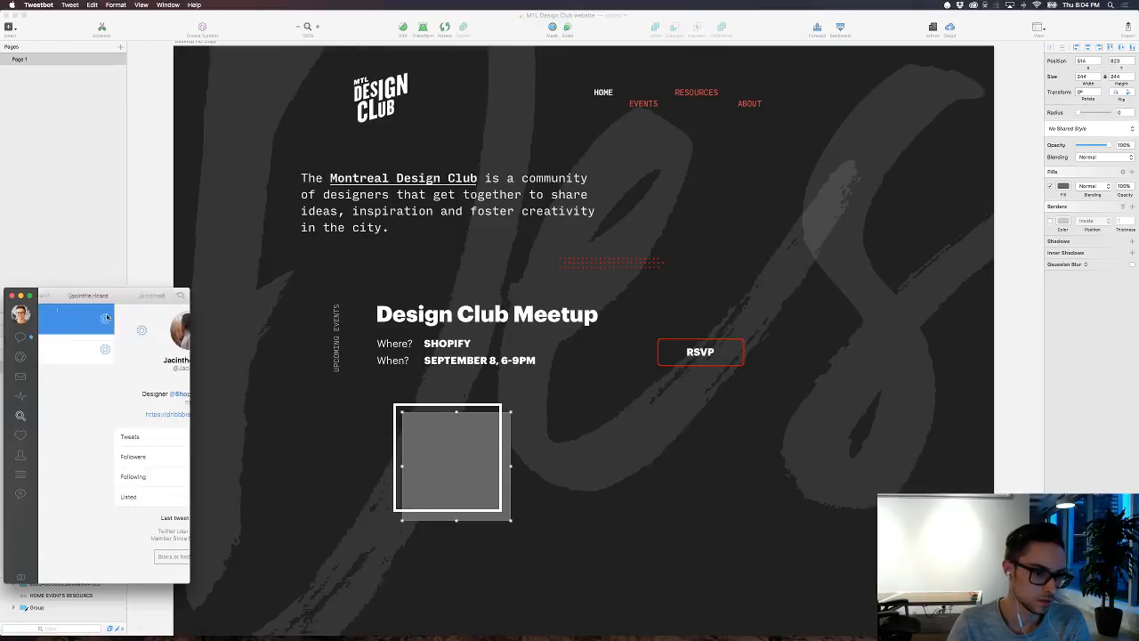
# Step: Open the designer's profile photo at full size, copy the image, close the preview and return to Sketch
pyautogui.click(120, 333)
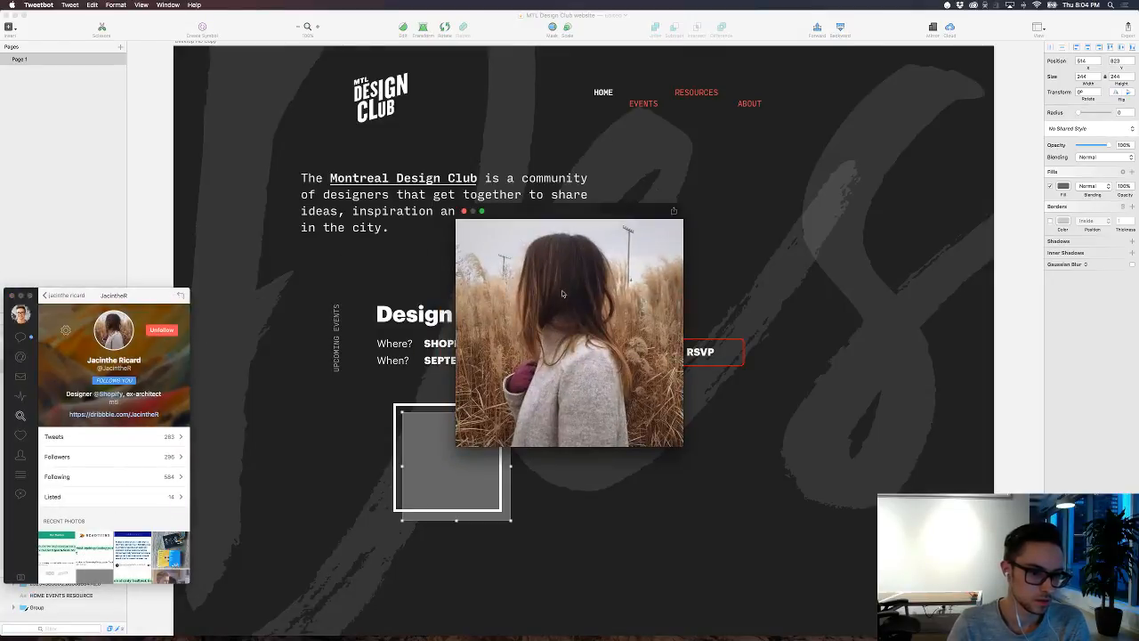
pyautogui.click(674, 211)
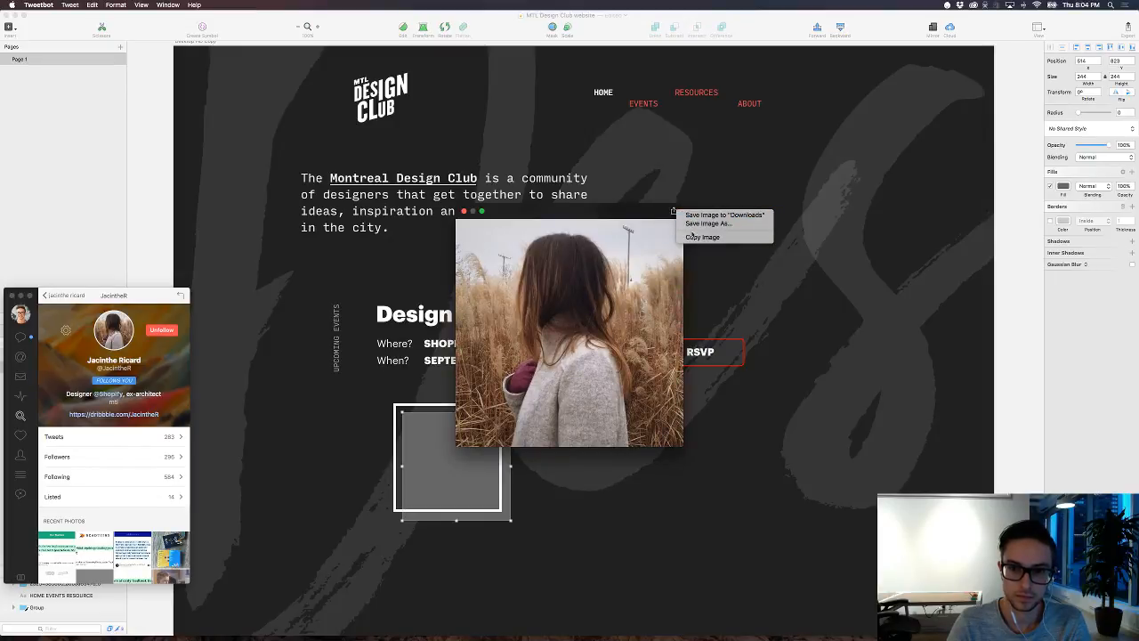
pyautogui.click(703, 237)
pyautogui.click(462, 211)
pyautogui.click(532, 483)
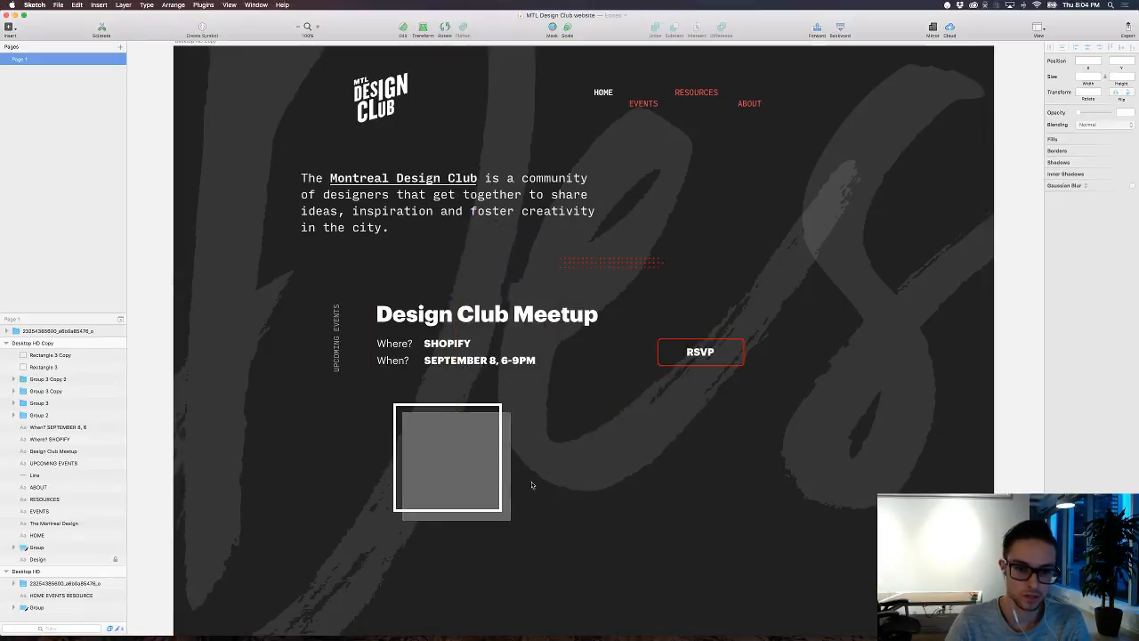
# Step: Paste the copied photo over the grey square beneath the white frame and scale it down to about 245 px
pyautogui.click(510, 464)
pyautogui.press('super+v')
pyautogui.moveTo(561, 385); pyautogui.dragTo(494, 570)
pyautogui.scroll(-2, 493, 569)
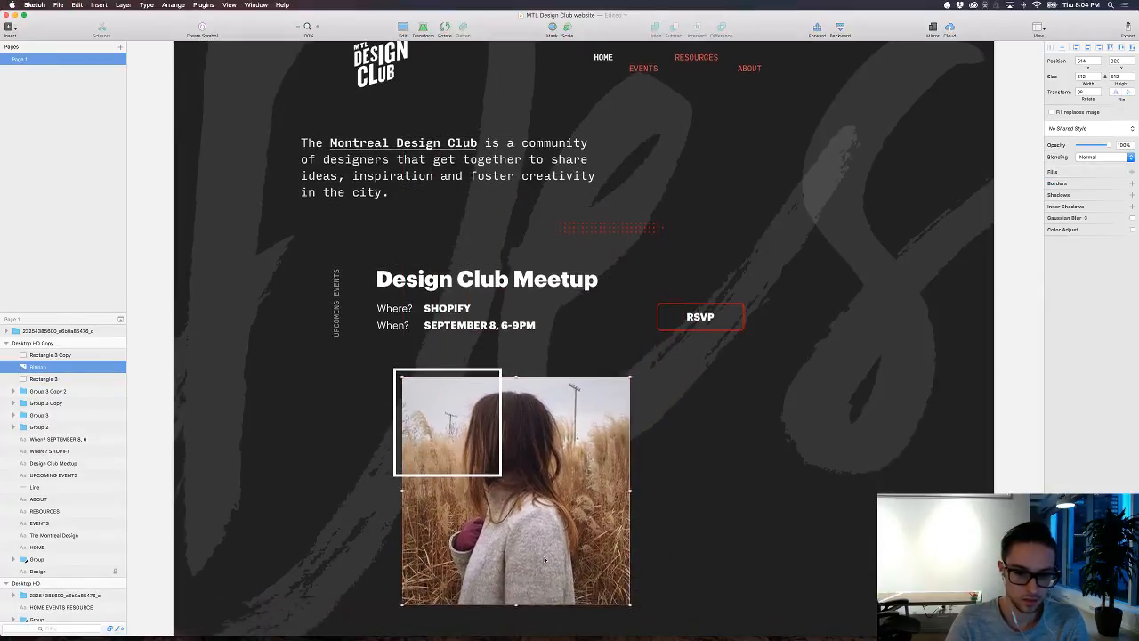
pyautogui.moveTo(629, 597); pyautogui.dragTo(511, 527)
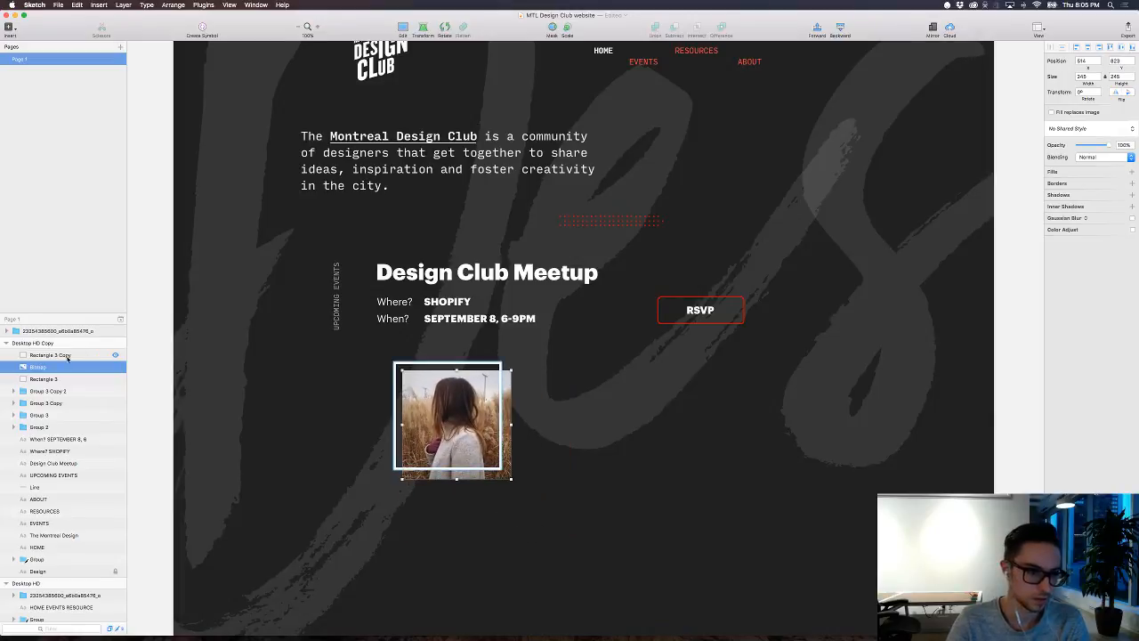
# Step: Delete the grey placeholder square beneath the member photo, keeping the photo and the white frame
pyautogui.click(69, 357)
pyautogui.click(65, 368)
pyautogui.click(61, 379)
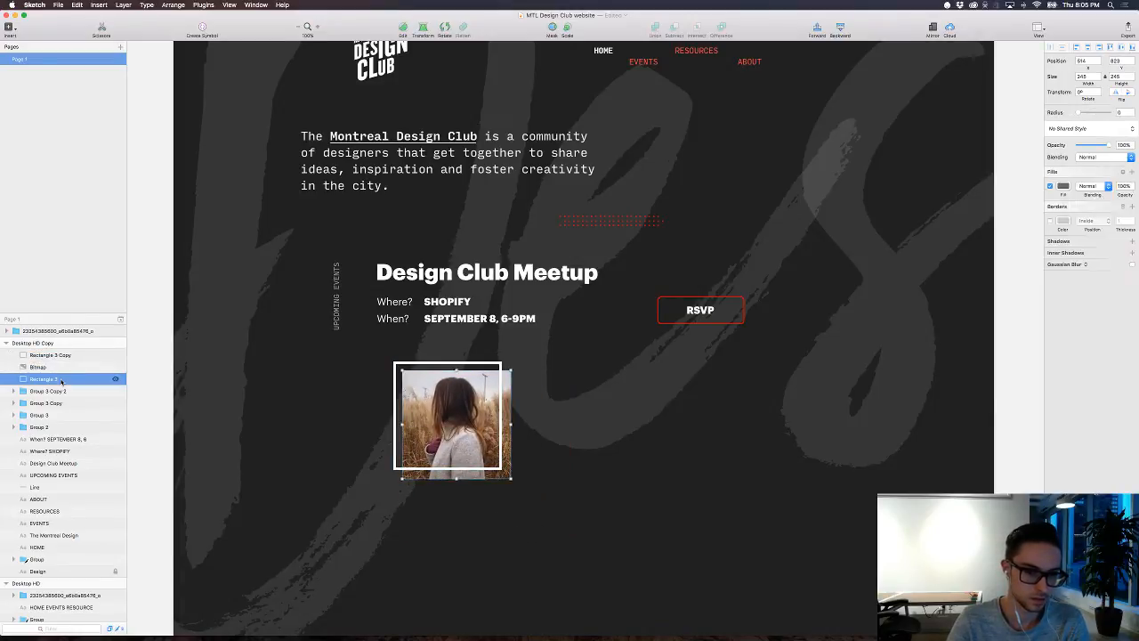
pyautogui.press('Delete')
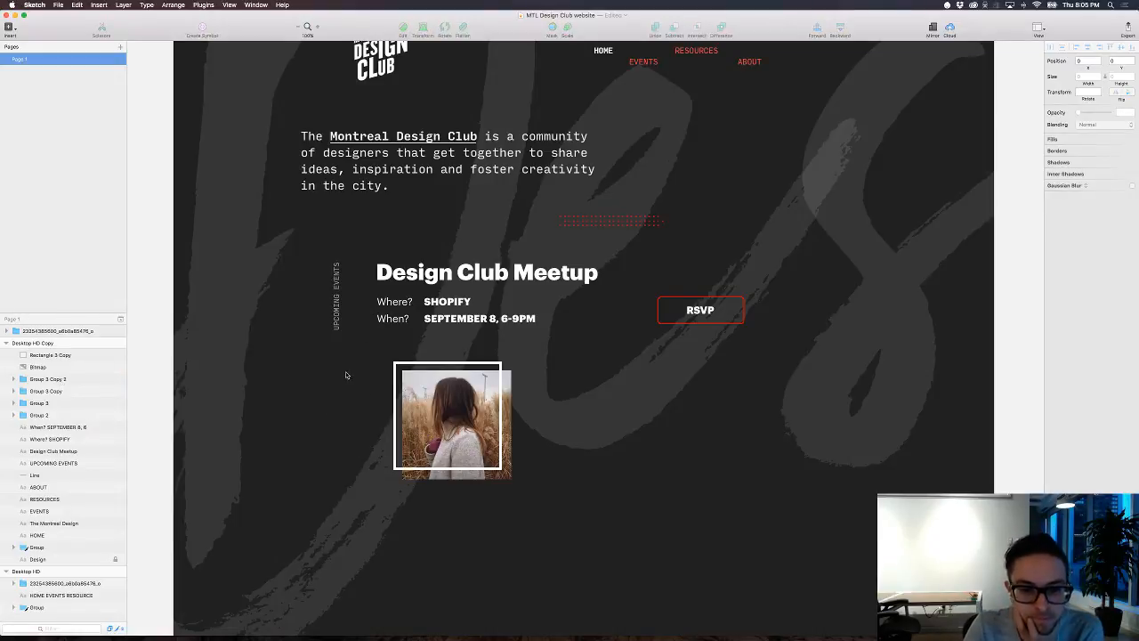
# Step: Add a two-line text caption below the photo with the member's full name and Flatland on the second line
pyautogui.hscroll(2, 331, 357)
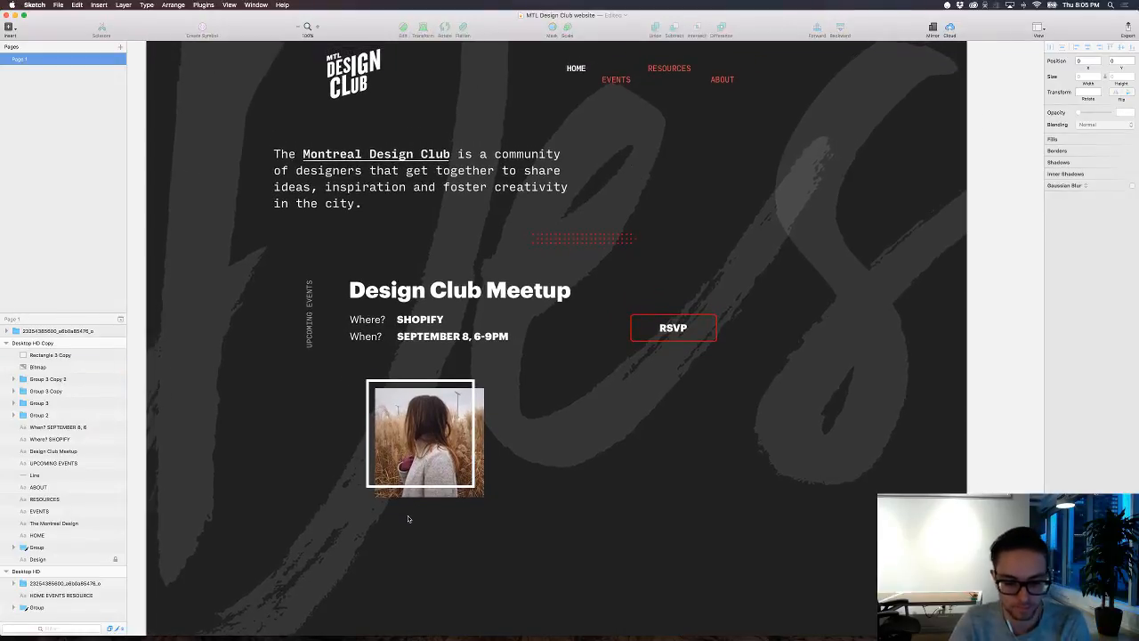
pyautogui.click(416, 516)
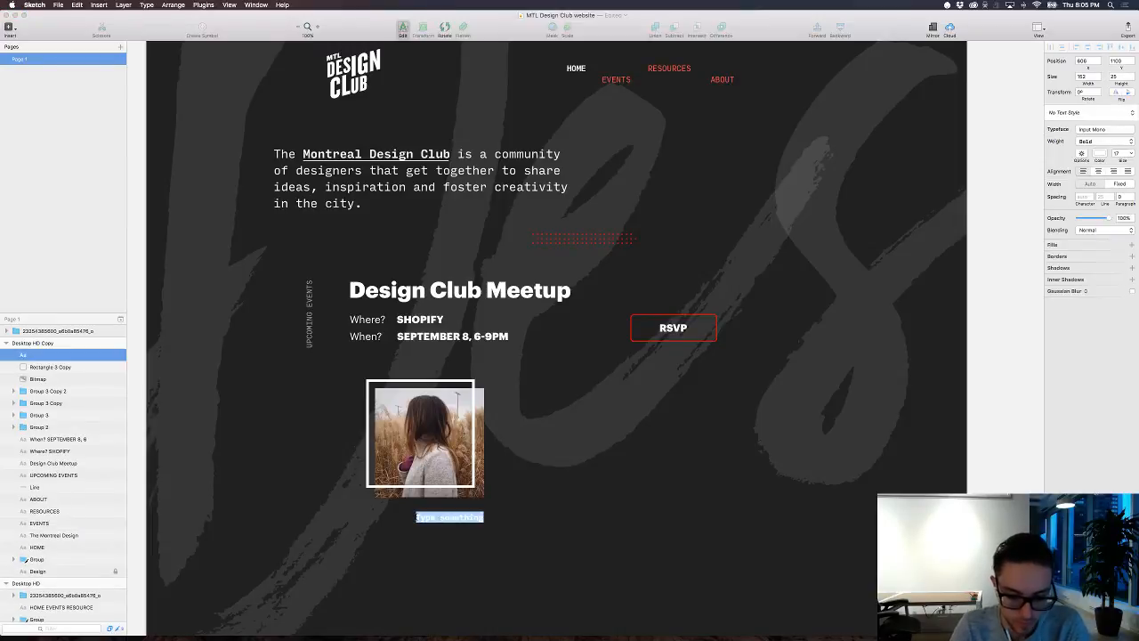
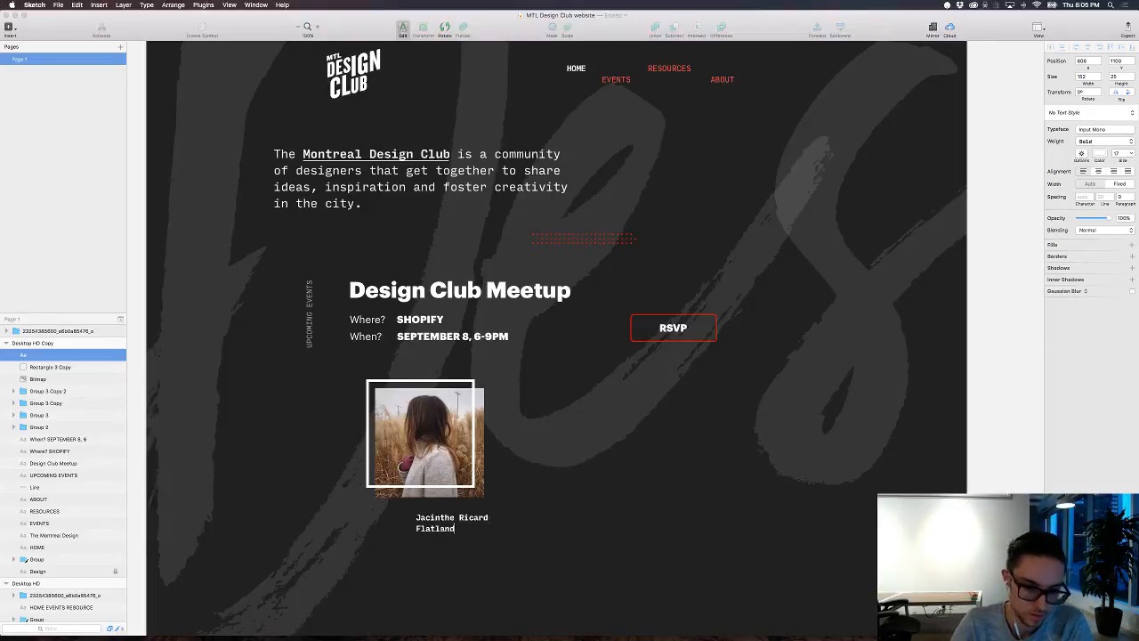
pyautogui.moveTo(489, 518); pyautogui.dragTo(404, 516)
pyautogui.press('Escape')
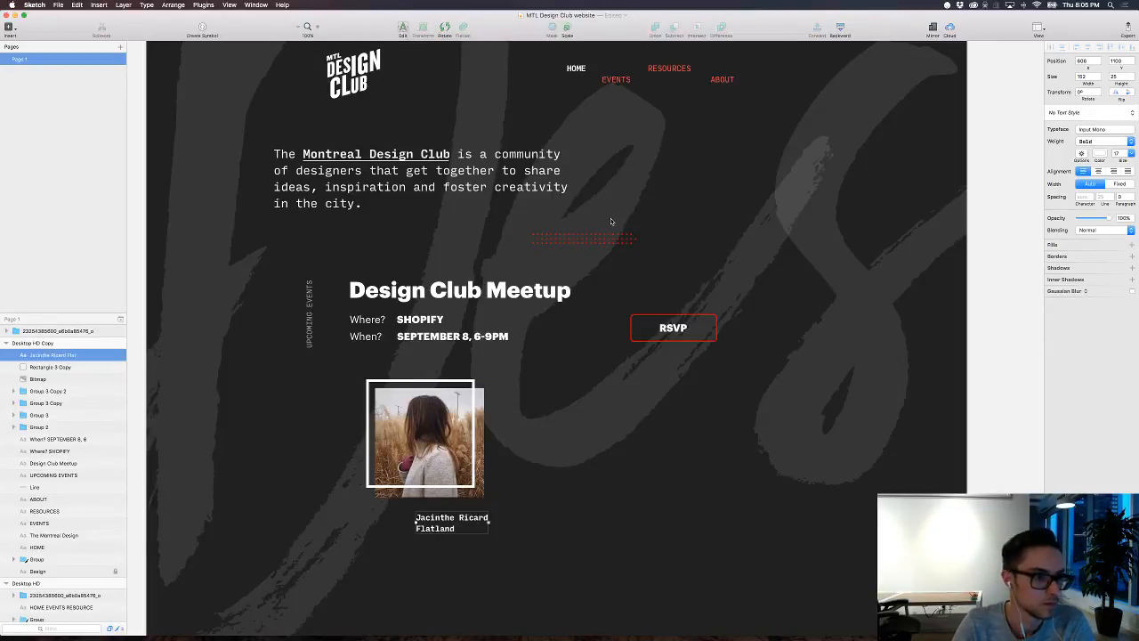
# Step: Set the whole photo caption in Graphik and enlarge it to size 33
pyautogui.click(1088, 132)
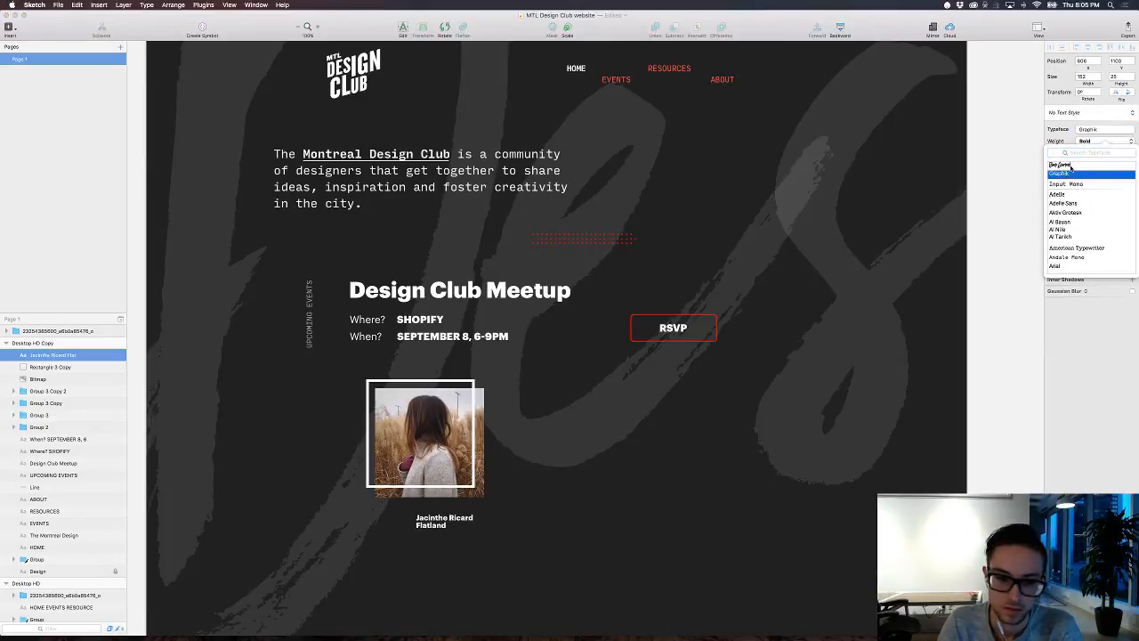
pyautogui.press('Return')
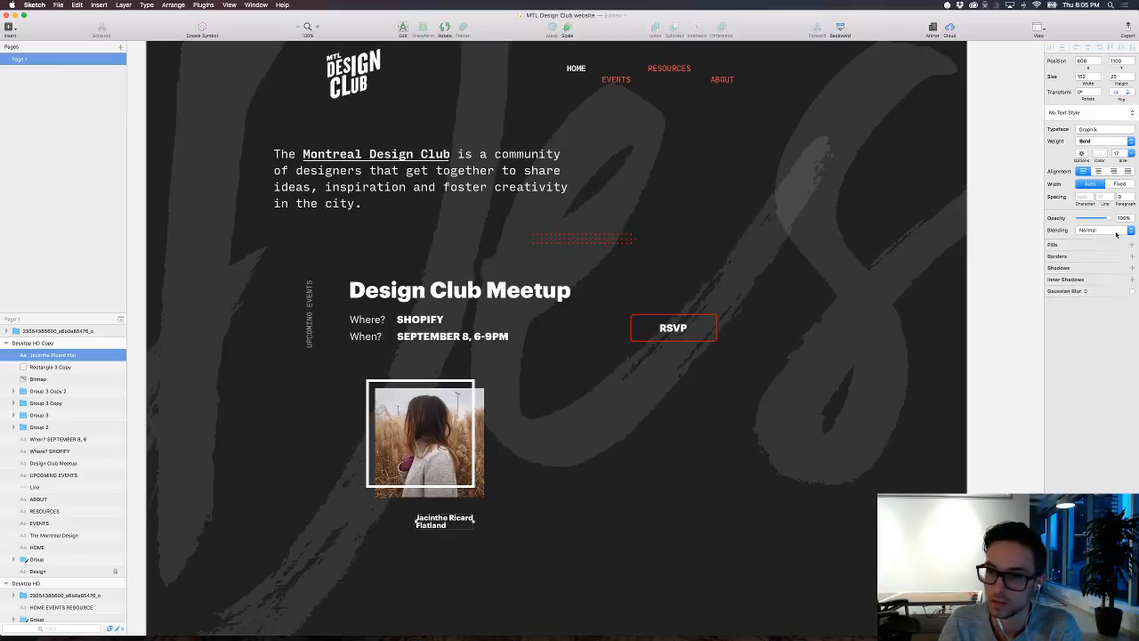
pyautogui.moveTo(1124, 161); pyautogui.dragTo(1132, 160)
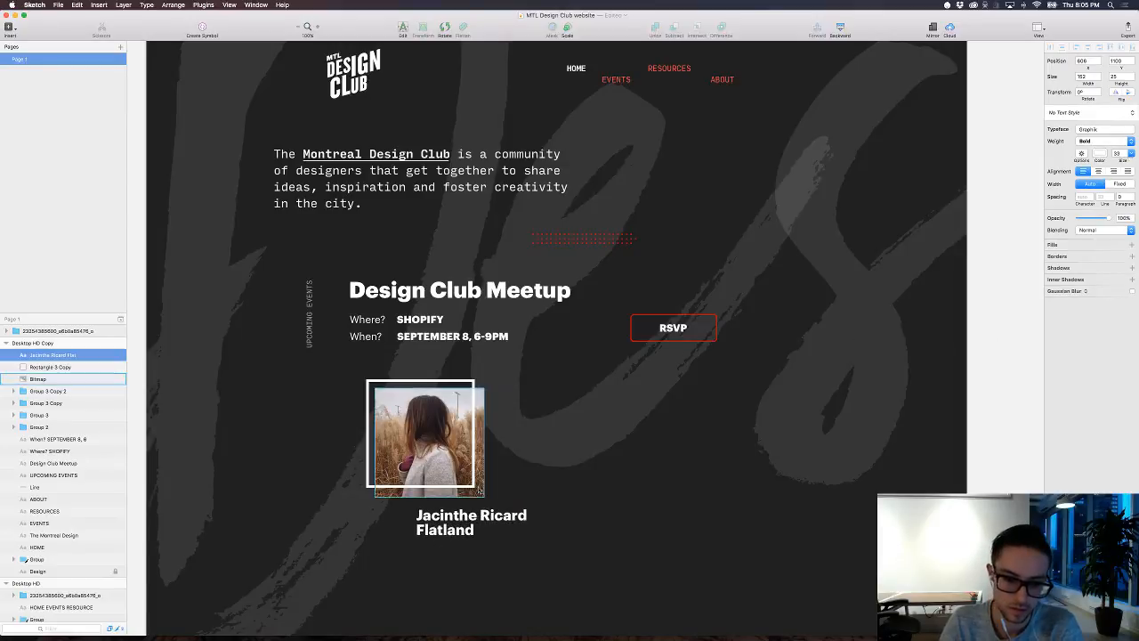
# Step: Restyle only the caption's Flatland line as Input Mono Regular at size 18
pyautogui.doubleClick(488, 517)
pyautogui.press('Left')
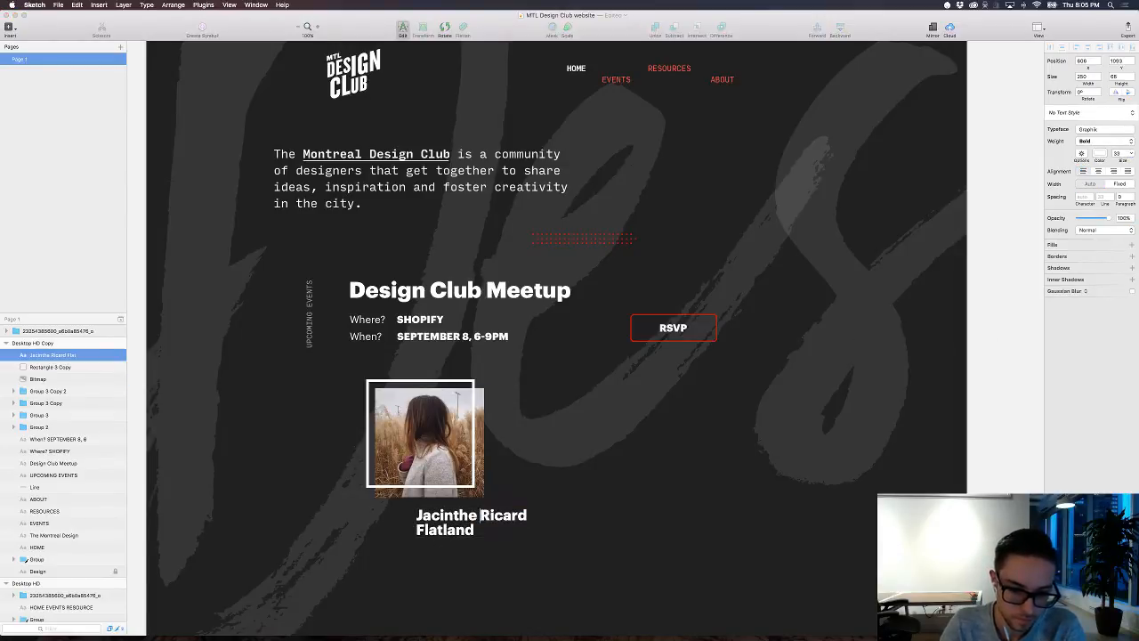
pyautogui.moveTo(481, 536); pyautogui.dragTo(405, 532)
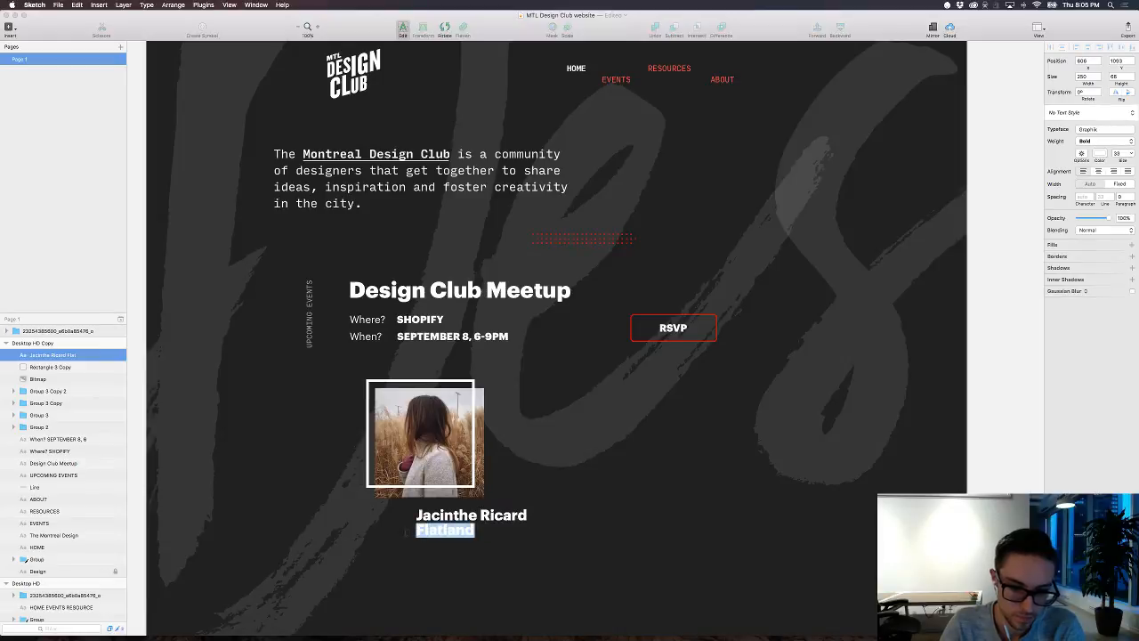
pyautogui.click(1097, 141)
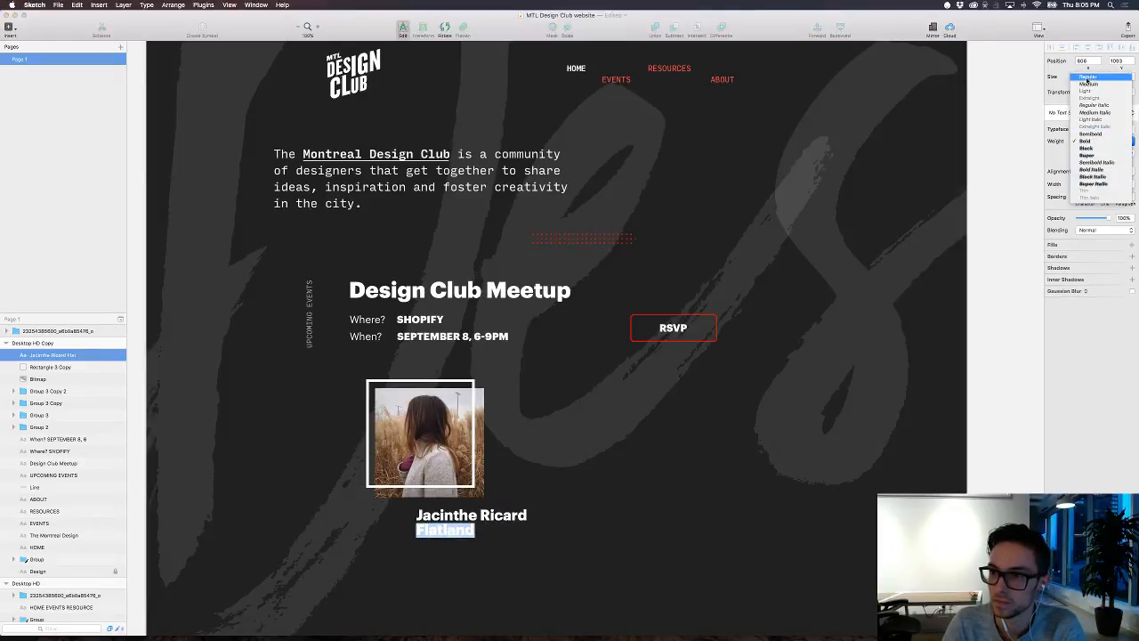
pyautogui.click(1101, 92)
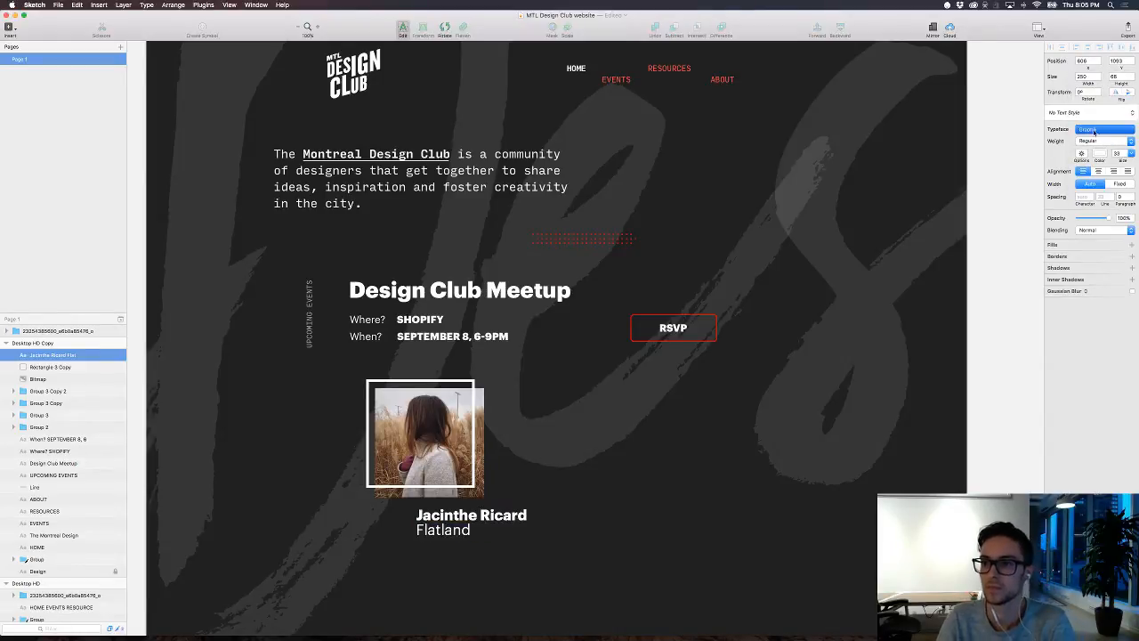
pyautogui.click(1089, 131)
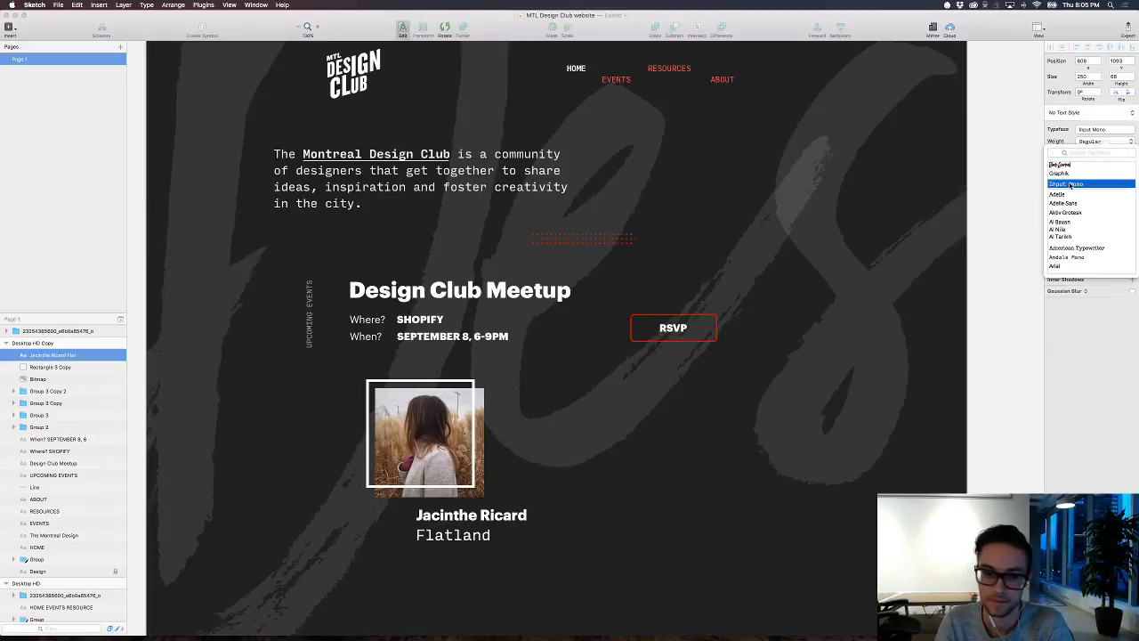
pyautogui.click(1103, 132)
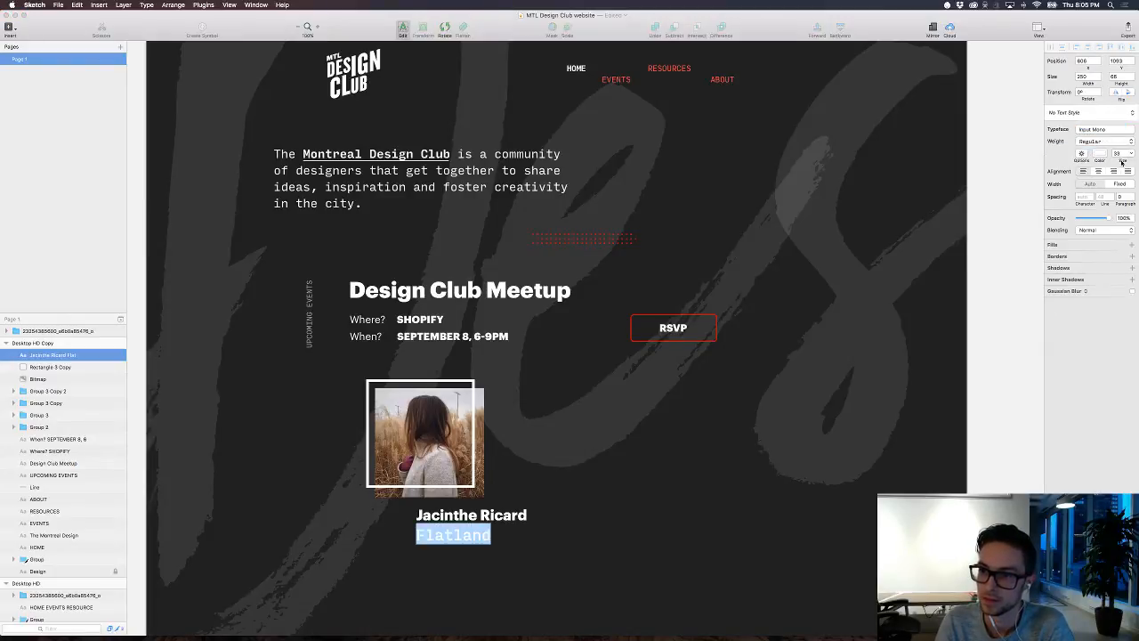
pyautogui.moveTo(1122, 163); pyautogui.dragTo(1115, 161)
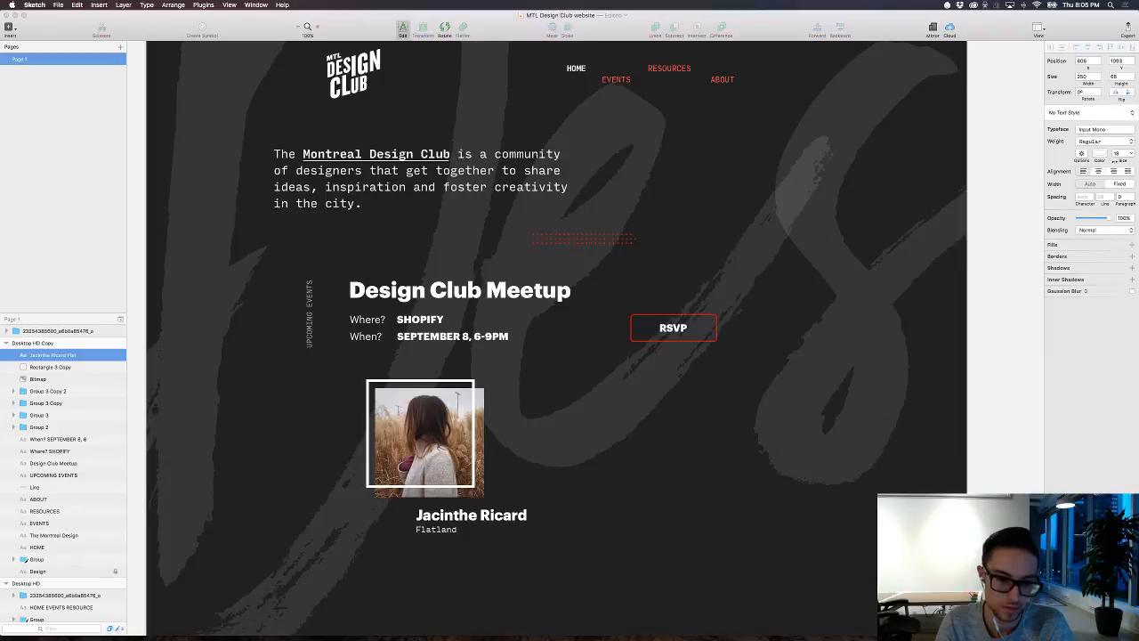
pyautogui.press('Escape')
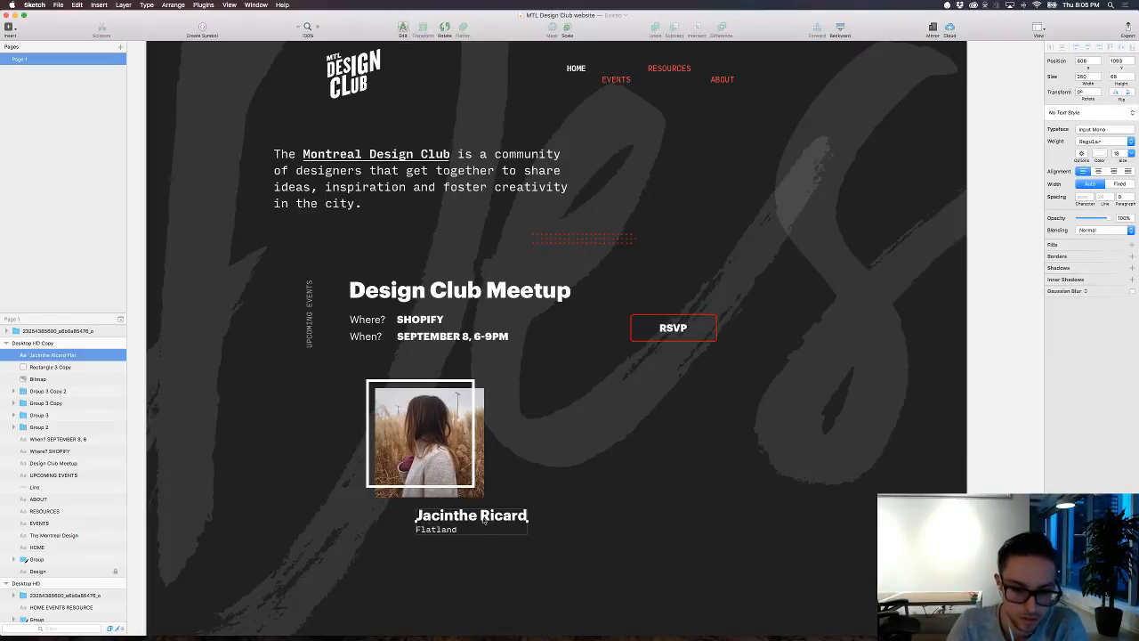
# Step: Move the caption up so the name overlaps the photo's lower edge, and delete the white frame
pyautogui.moveTo(484, 522); pyautogui.dragTo(452, 500)
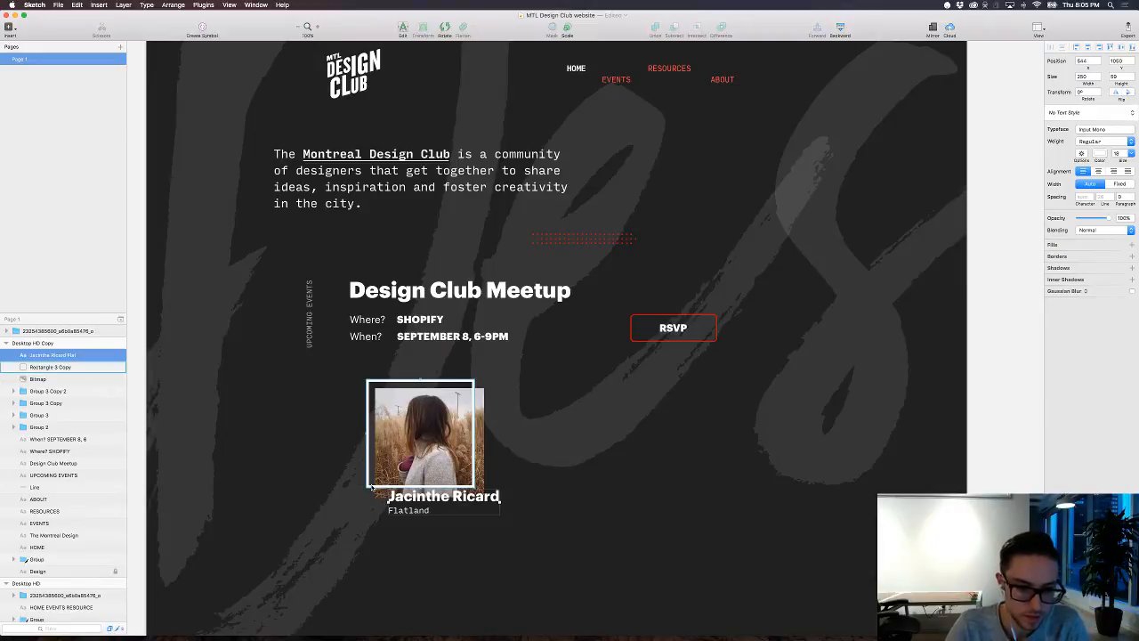
pyautogui.click(469, 476)
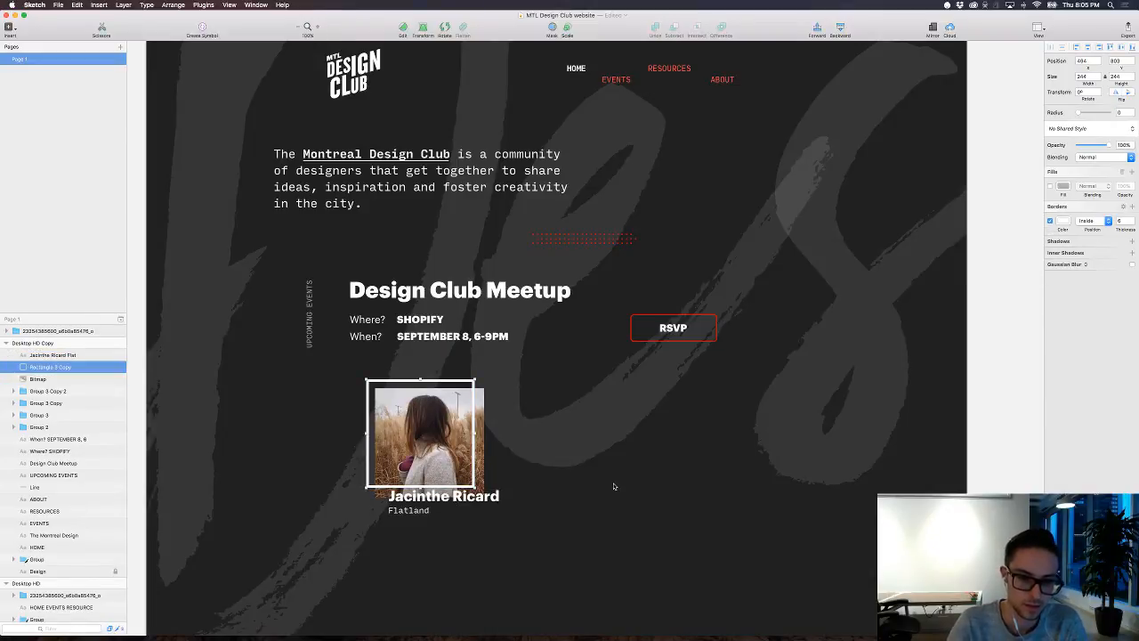
pyautogui.press('BackSpace')
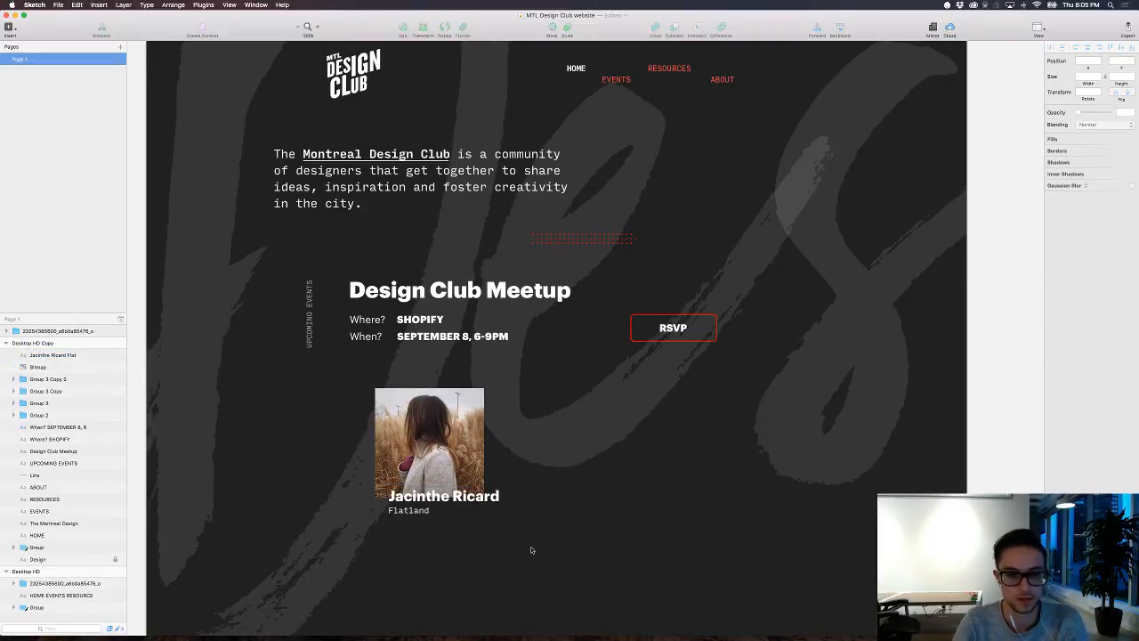
# Step: Shift the photo and caption together to the left, and place a slightly lower duplicate of both to their right
pyautogui.moveTo(532, 550); pyautogui.dragTo(413, 458)
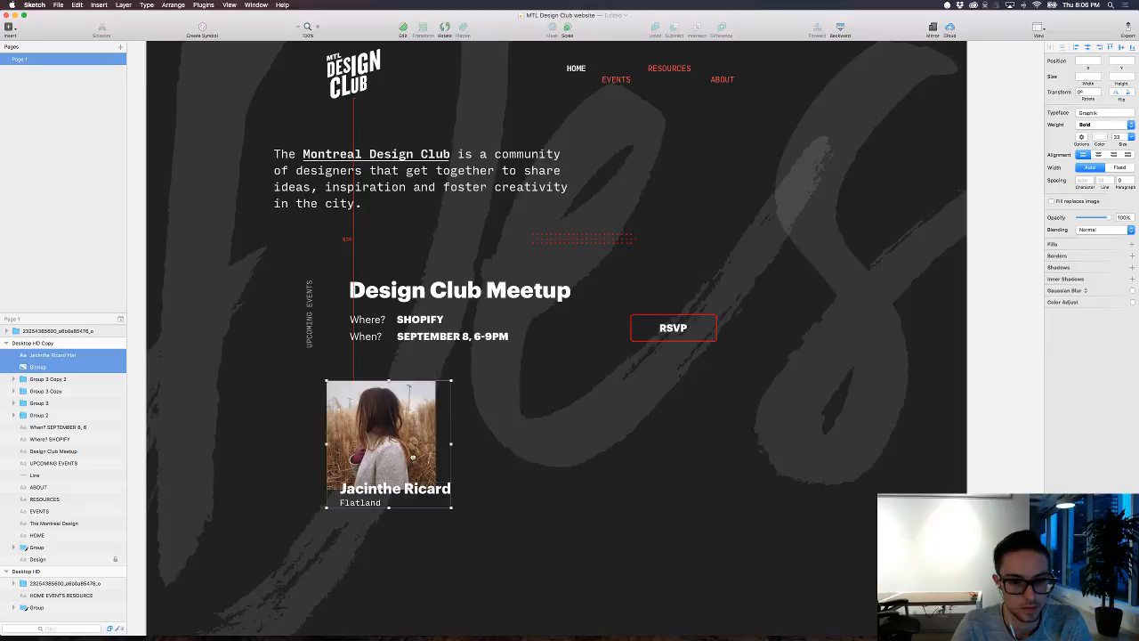
pyautogui.click(509, 501)
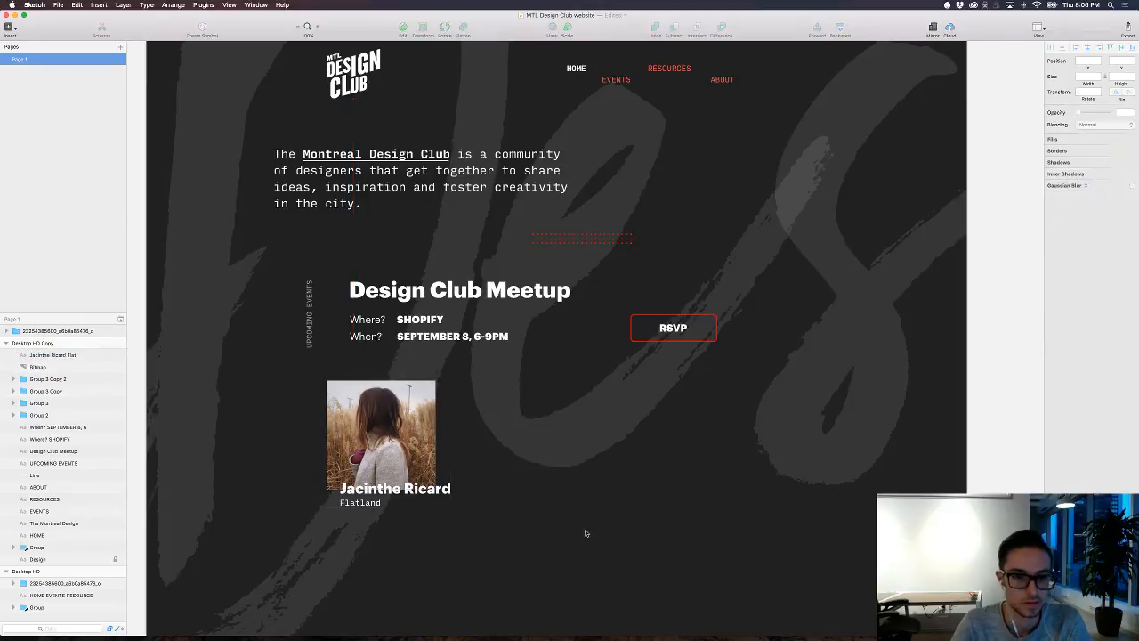
pyautogui.click(385, 458)
pyautogui.keyDown('shift'); pyautogui.click(385, 488); pyautogui.keyUp('shift')
pyautogui.moveTo(380, 457); pyautogui.dragTo(542, 478)
pyautogui.click(727, 530)
pyautogui.scroll(2, 726, 529)
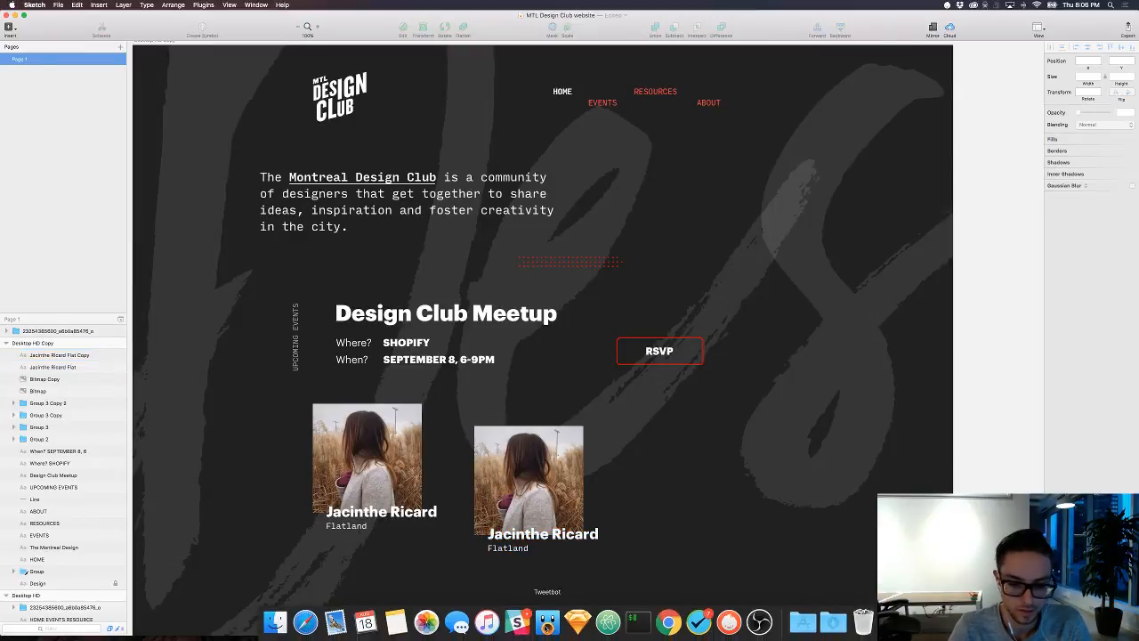
# Step: Switch to Tweetbot, return to the search and go directly to a second designer's profile by username
pyautogui.click(548, 624)
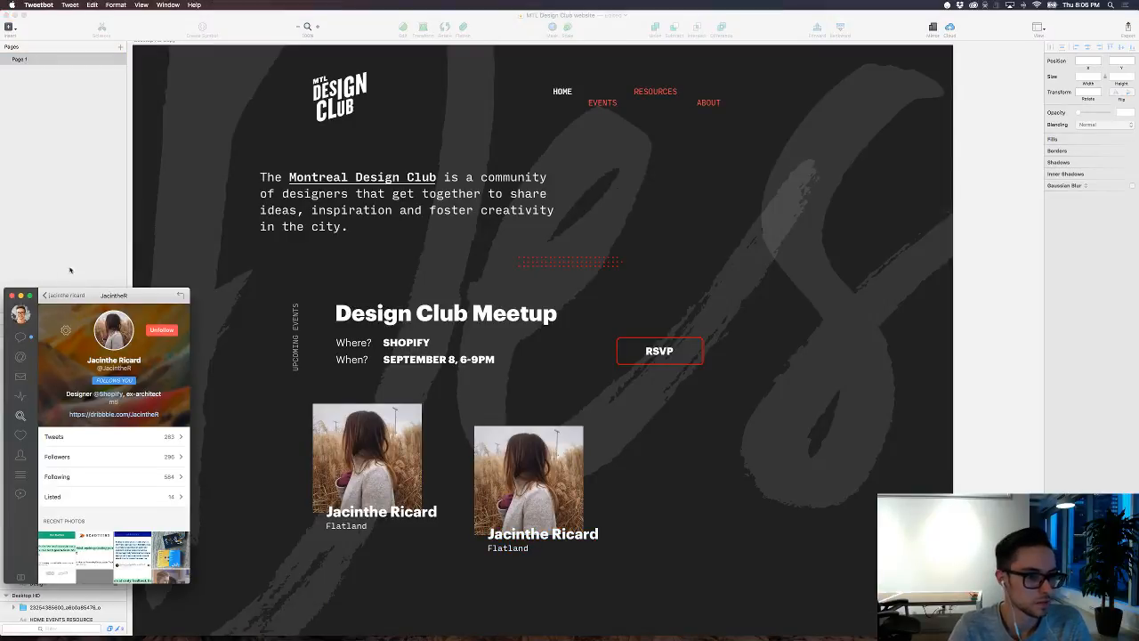
pyautogui.click(64, 298)
pyautogui.click(99, 314)
pyautogui.click(64, 297)
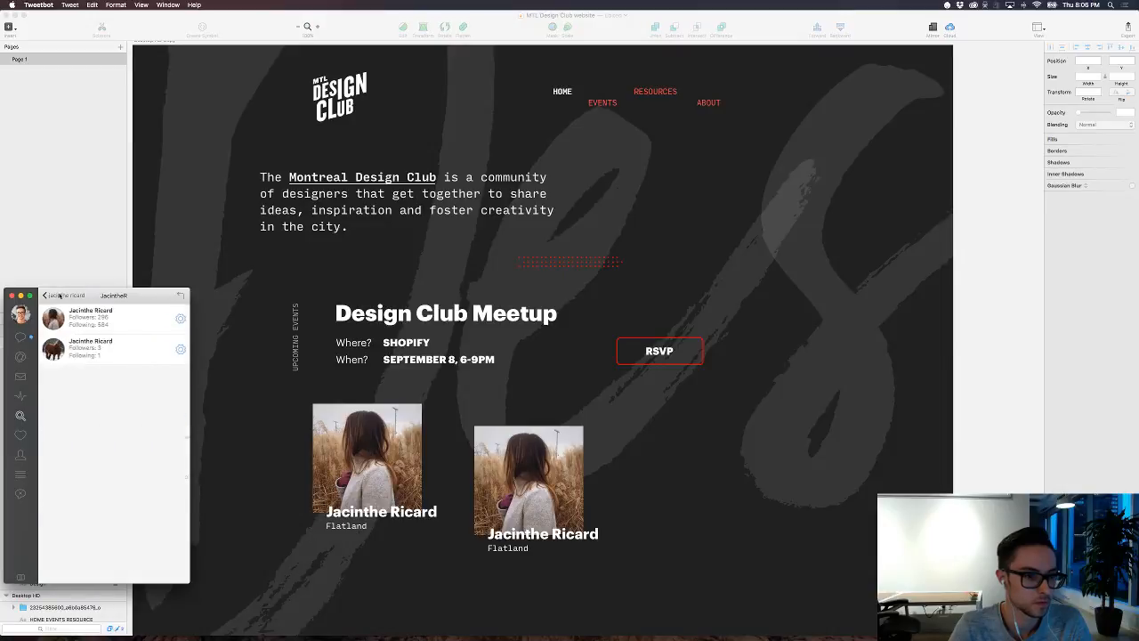
pyautogui.click(57, 296)
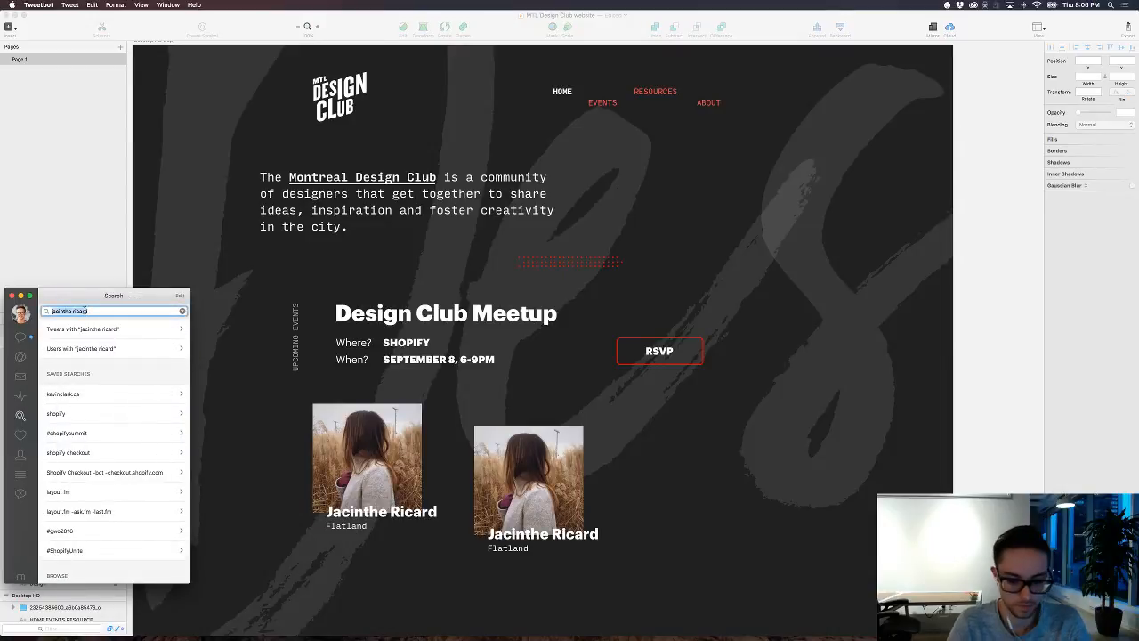
pyautogui.write('kirillz')
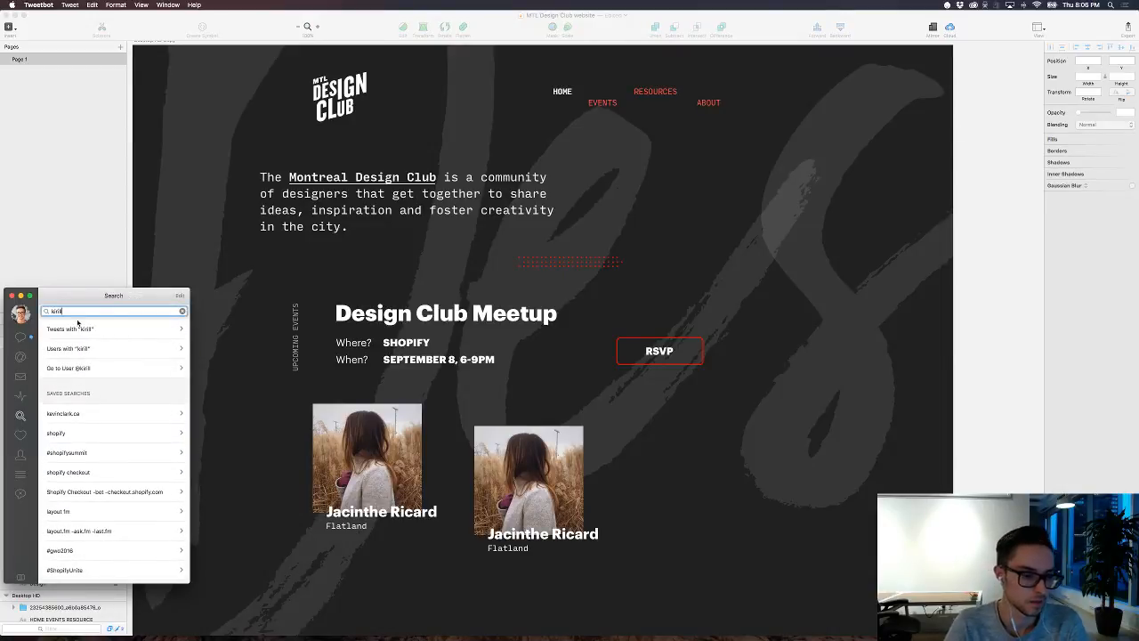
pyautogui.click(88, 370)
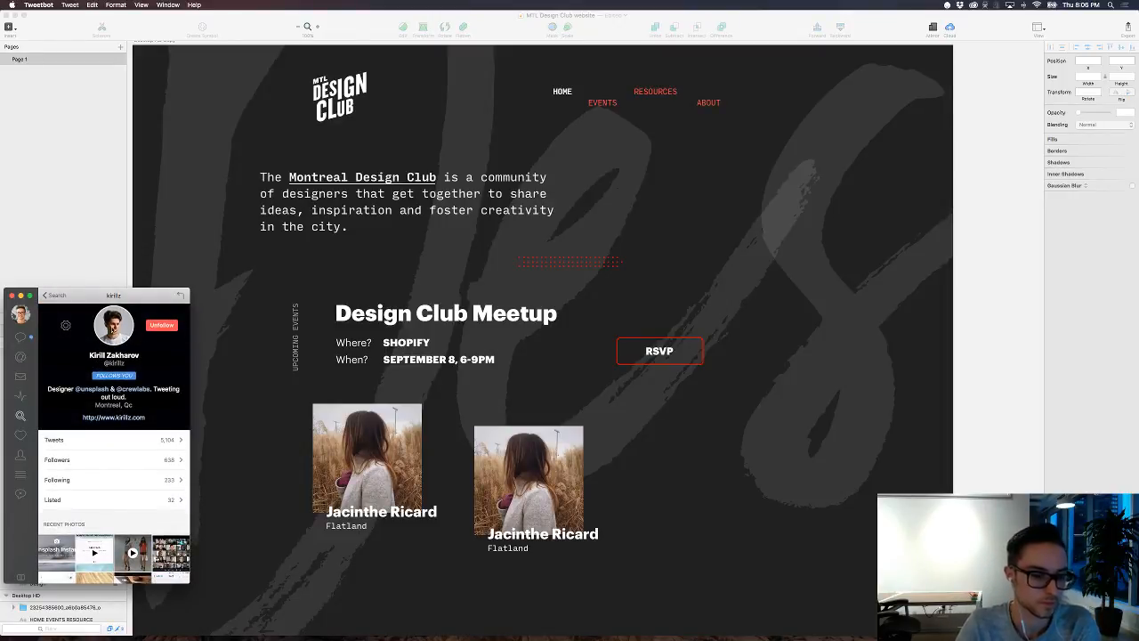
# Step: Open the second designer's profile photo at full size, copy the image and close the preview
pyautogui.click(111, 328)
pyautogui.click(673, 212)
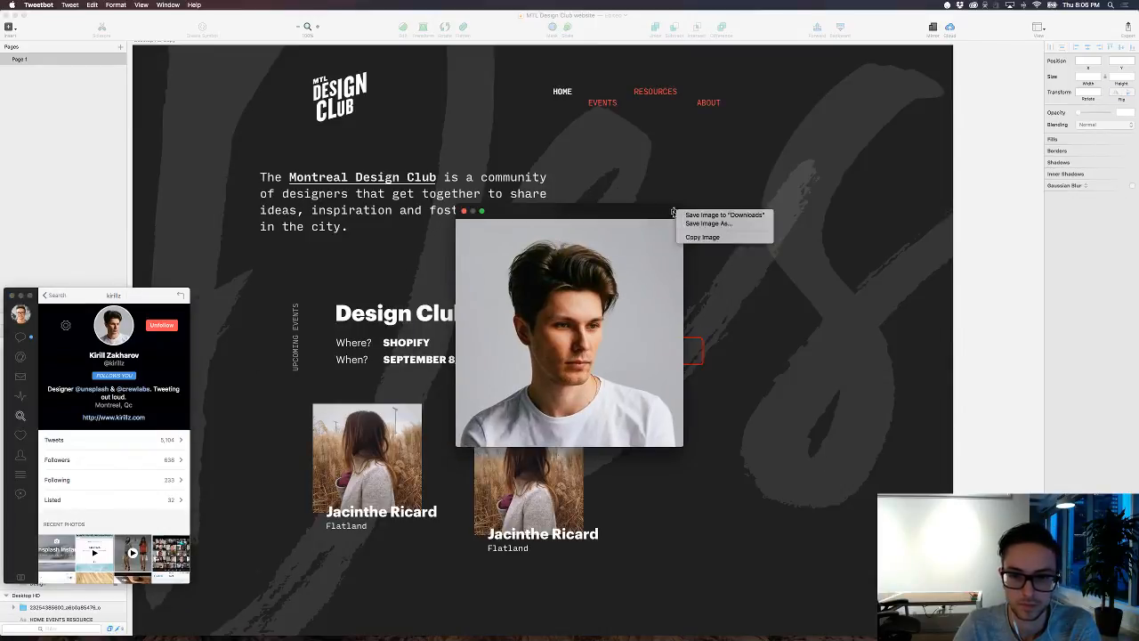
pyautogui.click(683, 237)
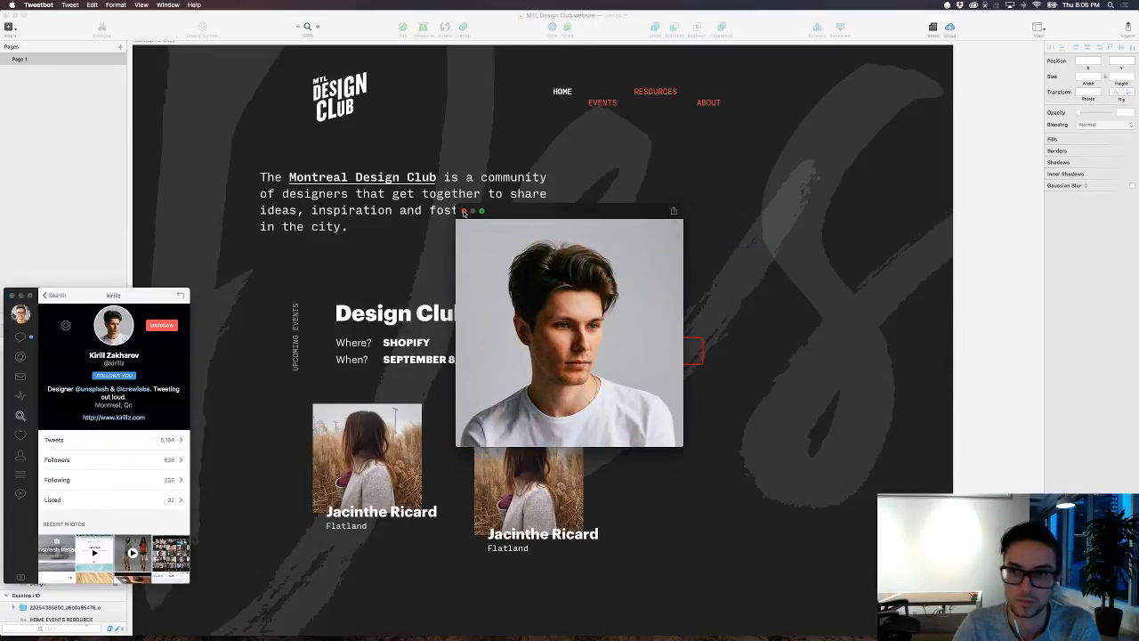
pyautogui.click(500, 290)
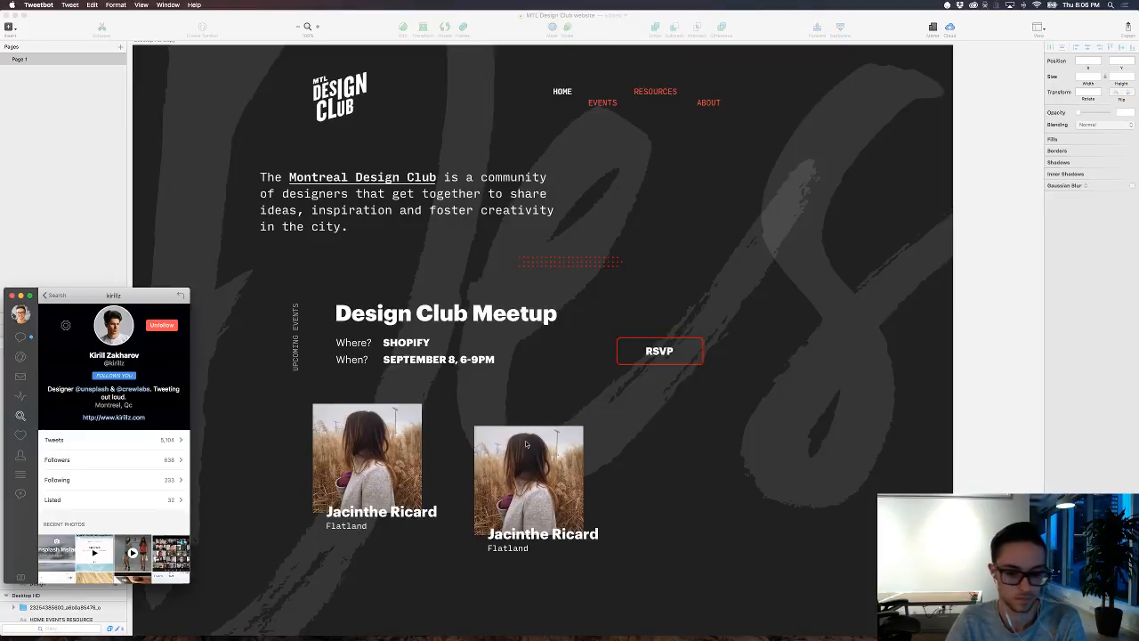
pyautogui.press('XF86AudioLowerVolume')
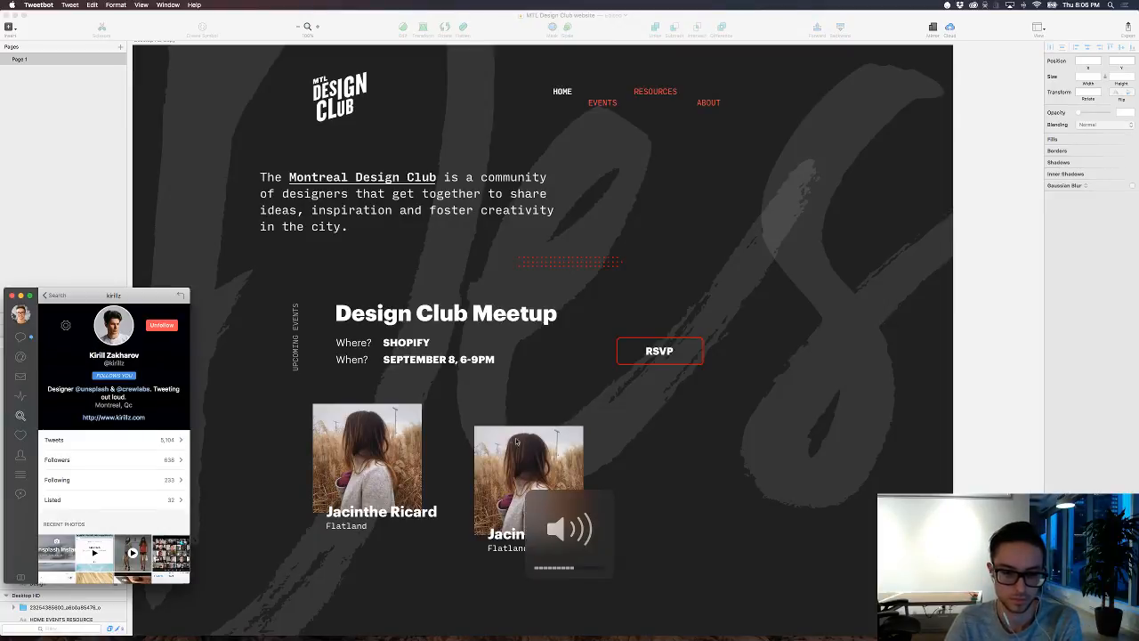
# Step: Paste the copied profile photo into the Sketch homepage, align it over the duplicate photo and scale it to 246 px square
pyautogui.click(516, 441)
pyautogui.press('super+v')
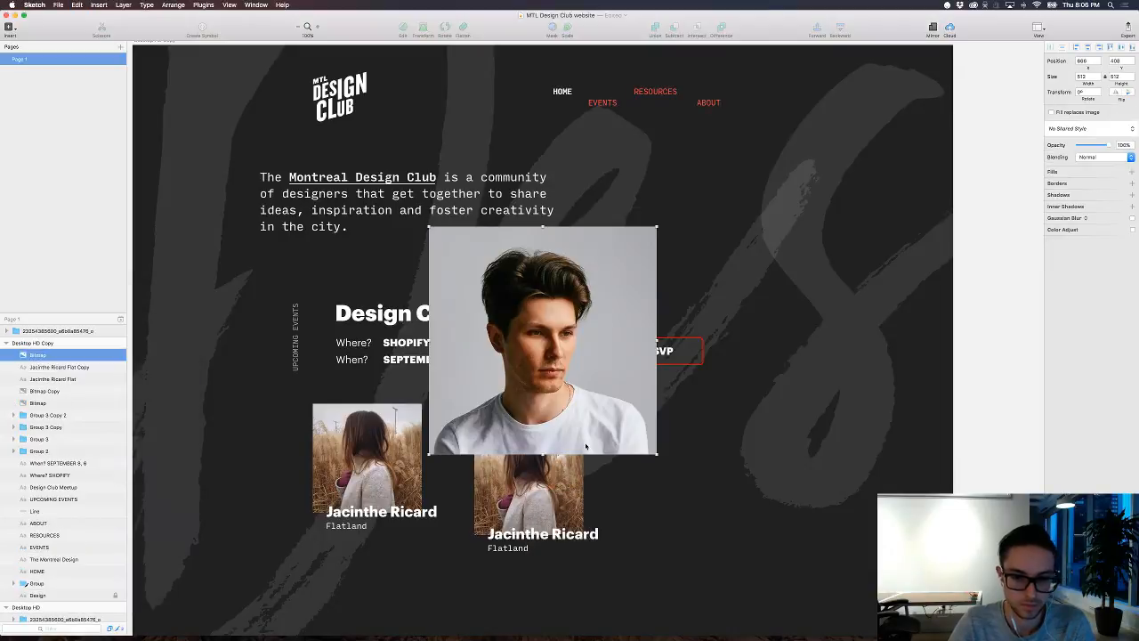
pyautogui.moveTo(560, 325); pyautogui.dragTo(604, 517)
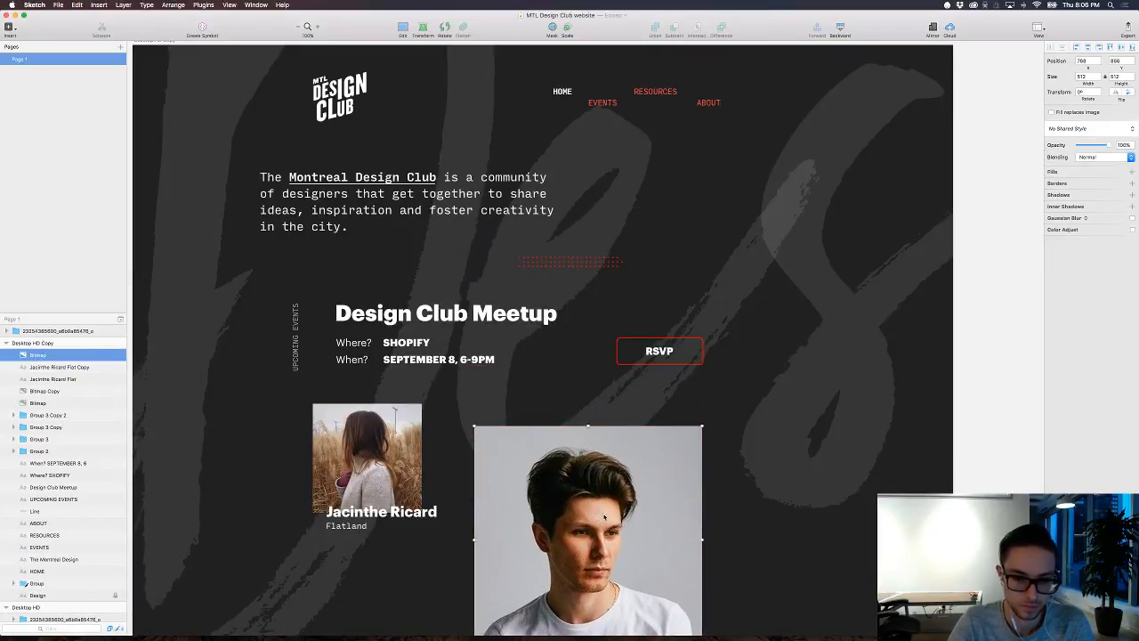
pyautogui.scroll(-3, 604, 517)
pyautogui.moveTo(702, 599); pyautogui.dragTo(583, 539)
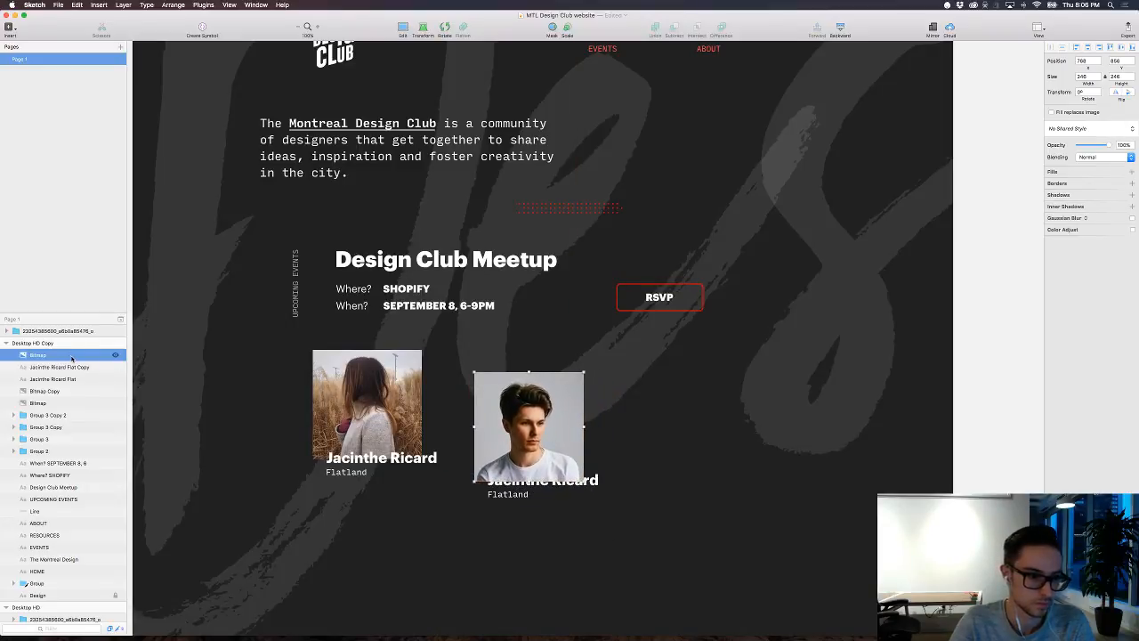
# Step: Move the new photo's layer beneath the caption layers and delete the old duplicate photo behind it
pyautogui.moveTo(71, 357); pyautogui.dragTo(74, 385)
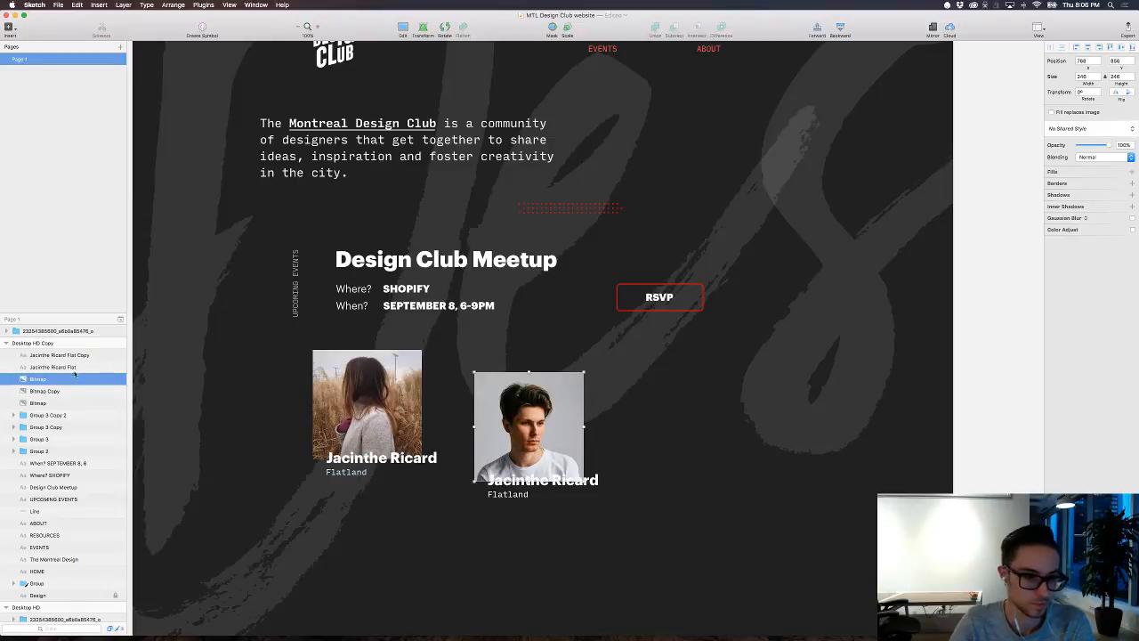
pyautogui.click(73, 367)
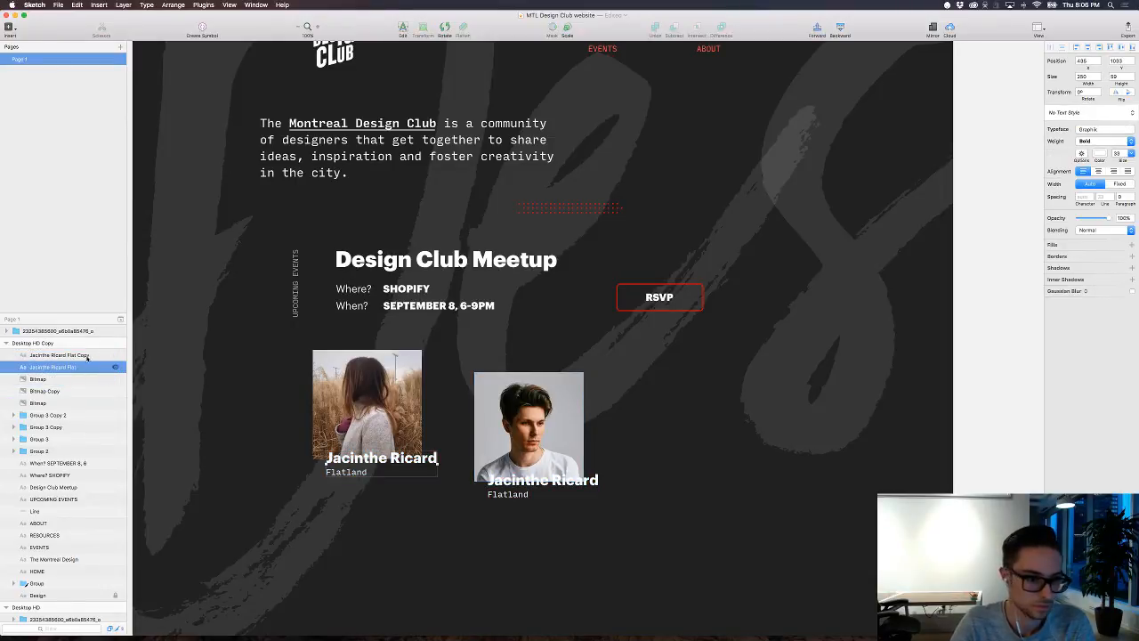
pyautogui.click(59, 392)
pyautogui.press('Delete')
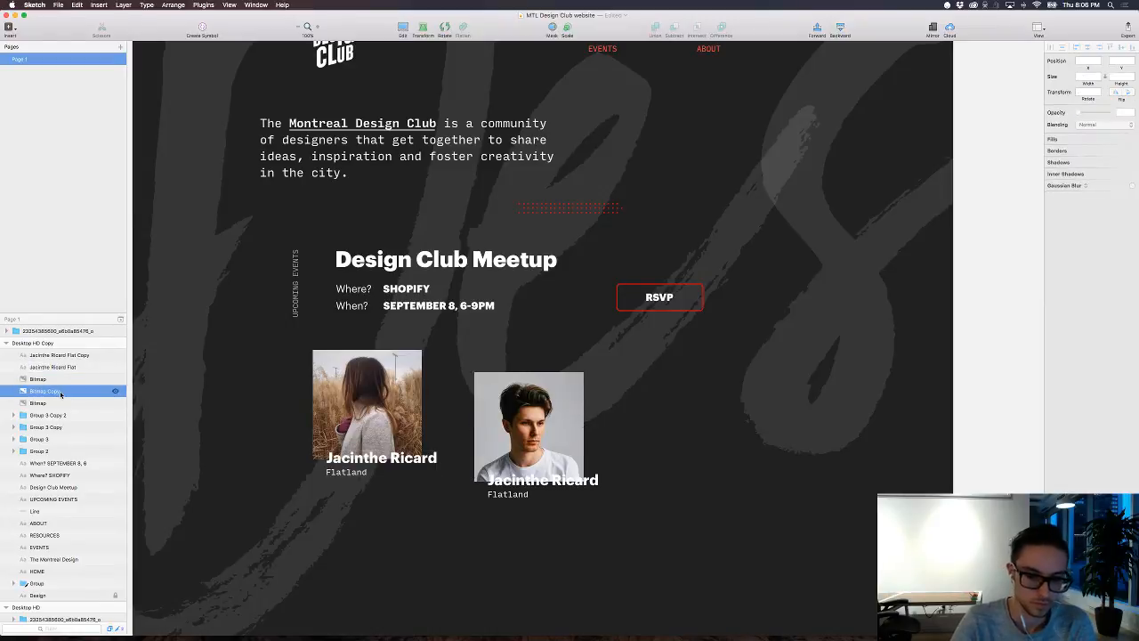
# Step: Replace the name in the second photo's caption with the second designer's full name, checking it against the Tweetbot profile
pyautogui.click(552, 481)
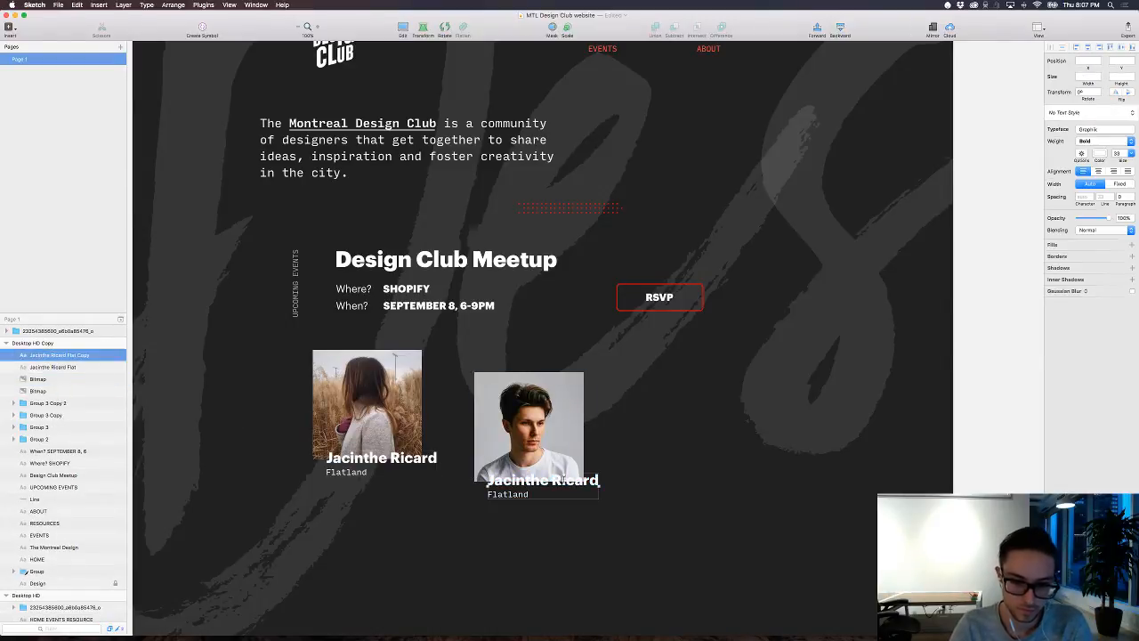
pyautogui.doubleClick(552, 480)
pyautogui.press('Right')
pyautogui.press('super+Tab')
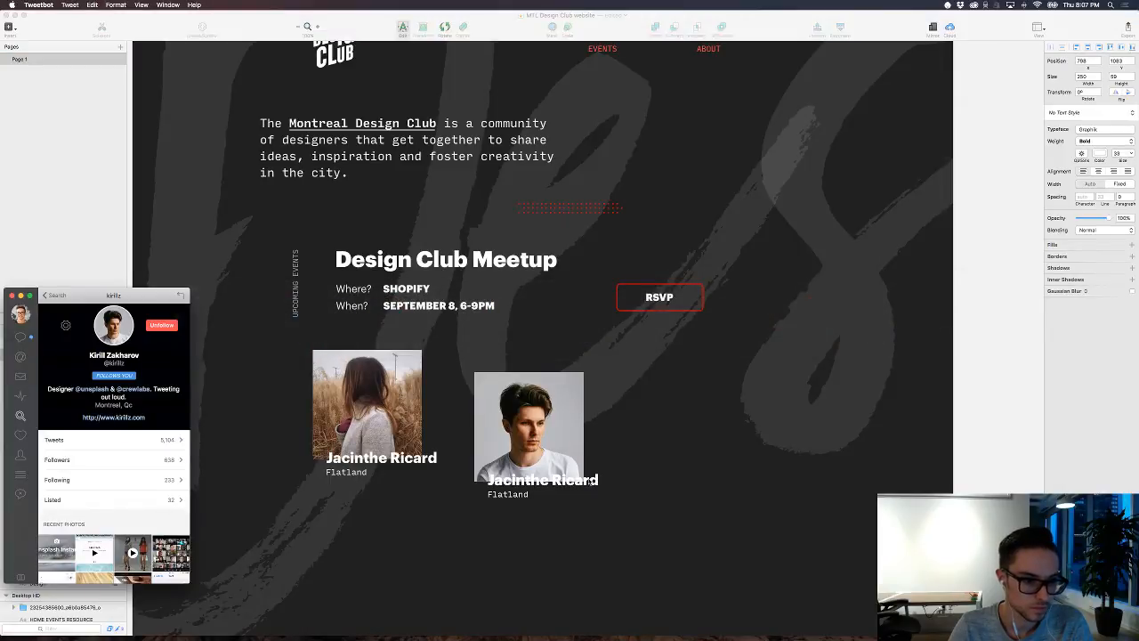
pyautogui.press('super+Tab')
pyautogui.doubleClick(587, 481)
pyautogui.press('super+a')
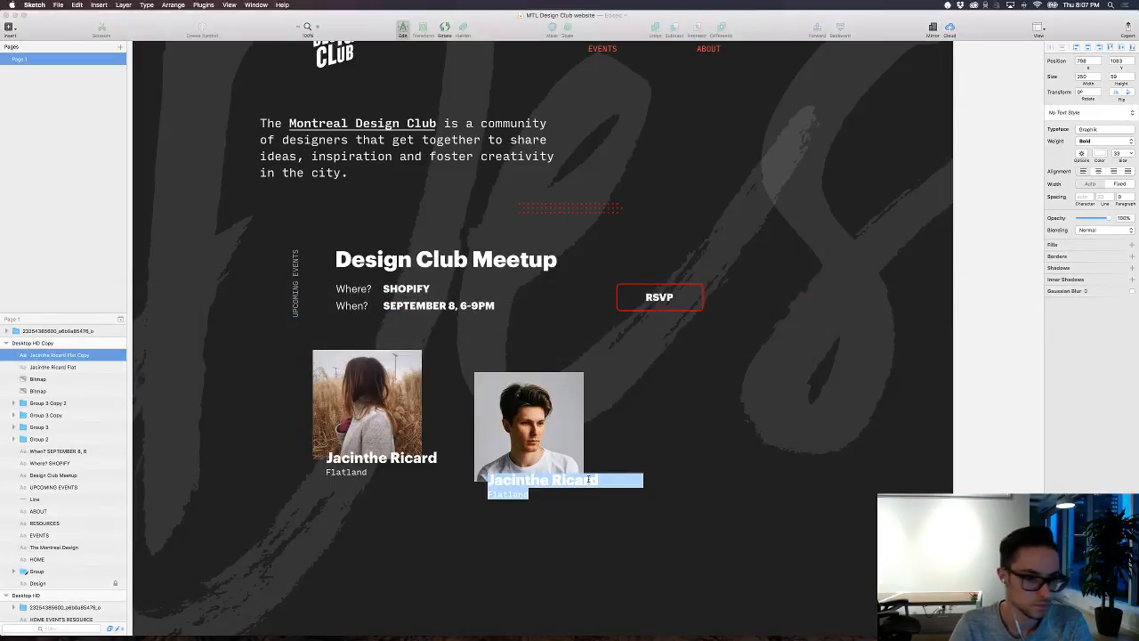
pyautogui.press('Right')
pyautogui.press('Escape')
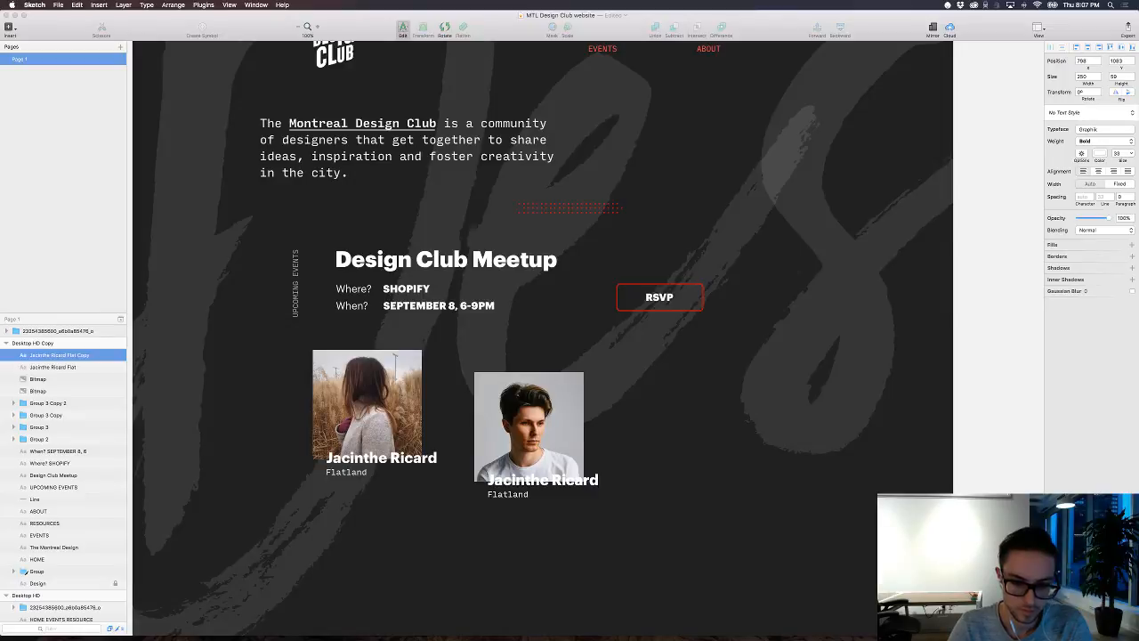
pyautogui.press('super+a')
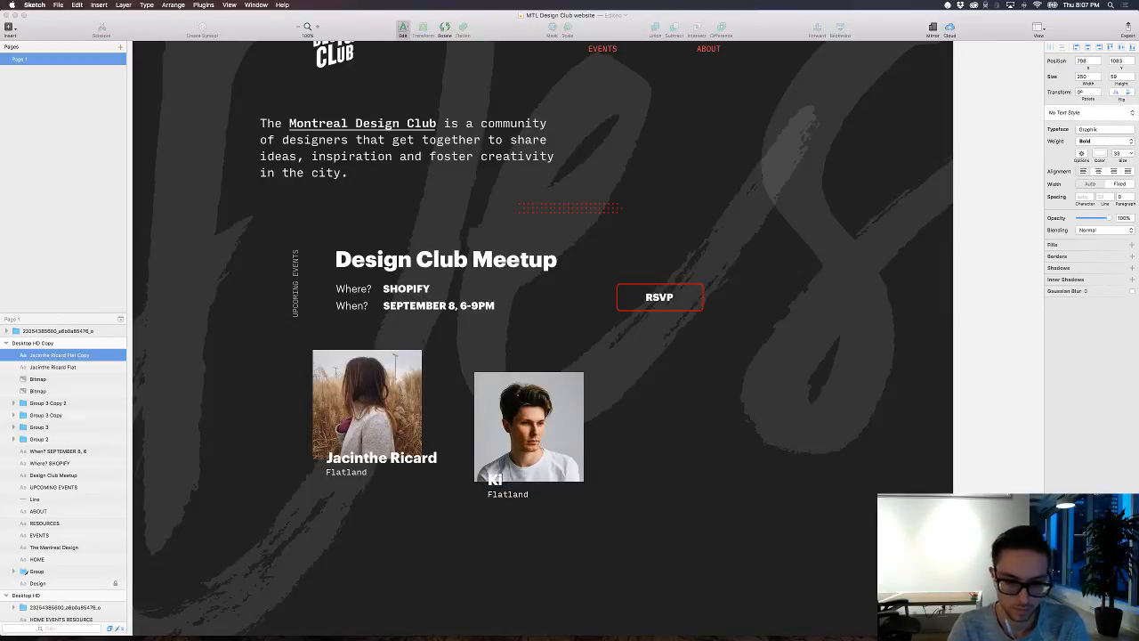
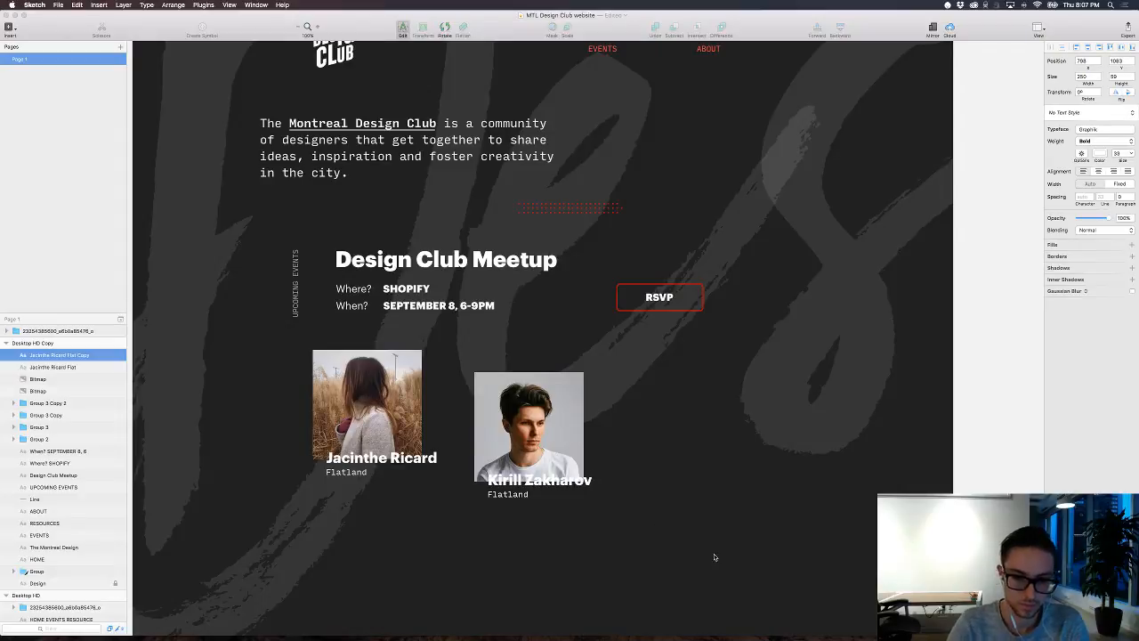
pyautogui.press('Escape')
# Step: Darken the second designer's photo with a black fill at 12% opacity
pyautogui.click(551, 435)
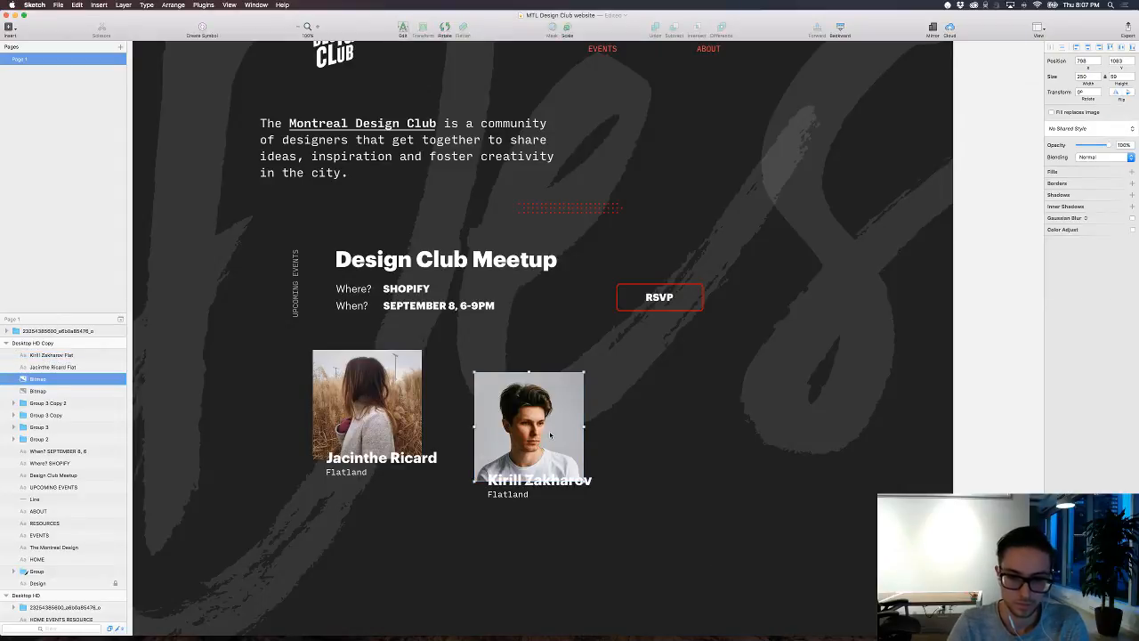
pyautogui.click(1131, 173)
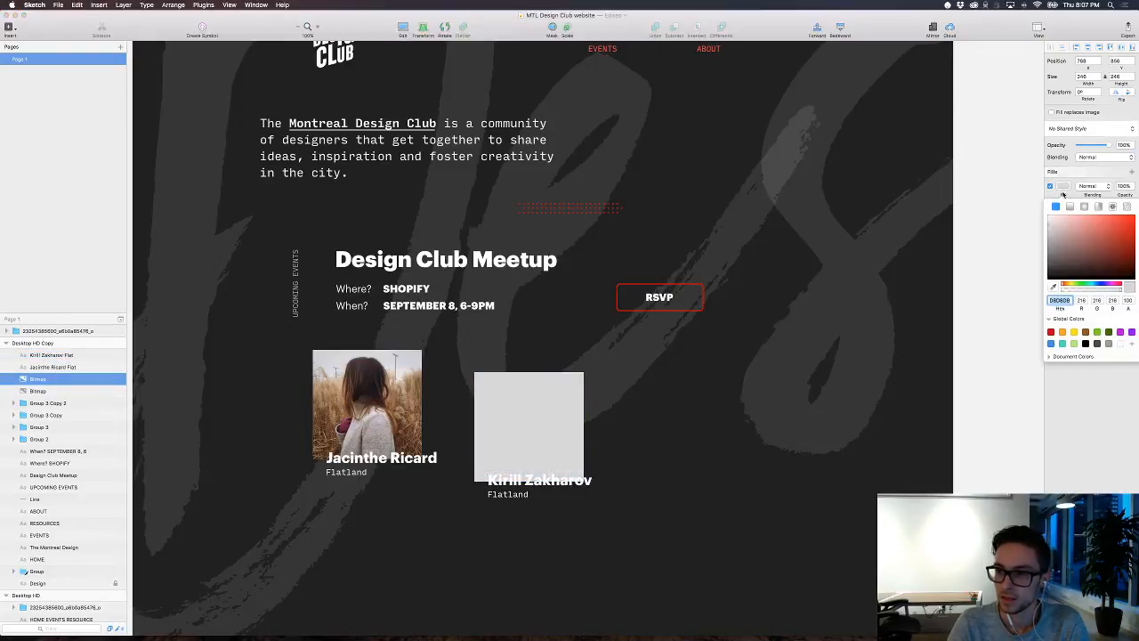
pyautogui.click(1077, 240)
pyautogui.click(1085, 343)
pyautogui.moveTo(1120, 290); pyautogui.dragTo(1070, 293)
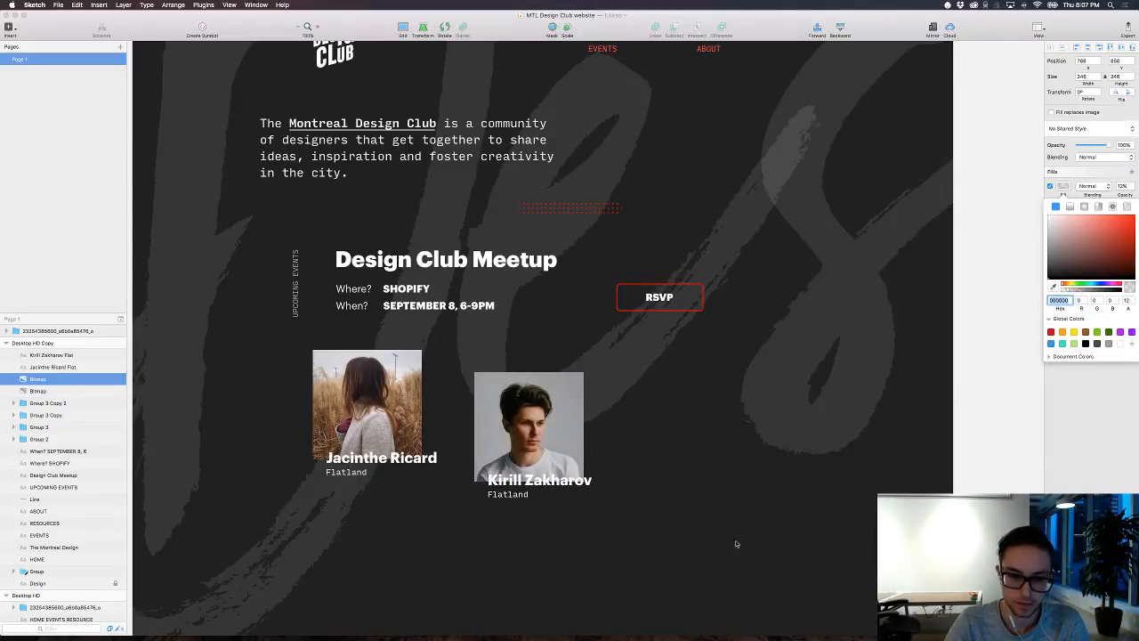
pyautogui.click(669, 538)
# Step: Change the line below the name in the second caption to "Designing Unsplash" and deselect the text
pyautogui.click(533, 483)
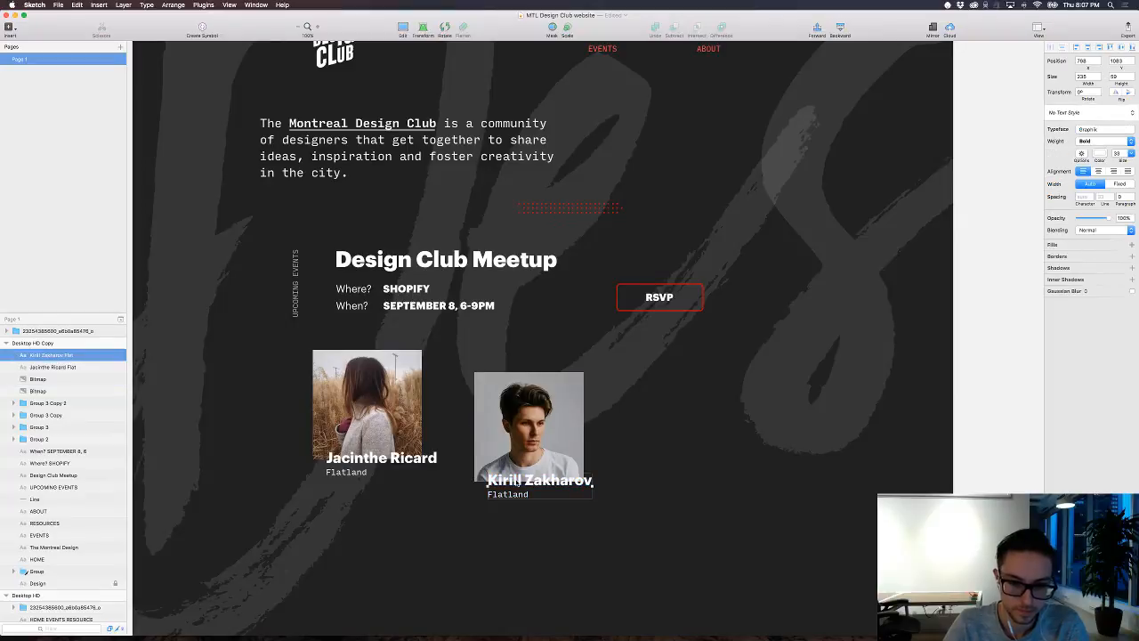
pyautogui.doubleClick(507, 494)
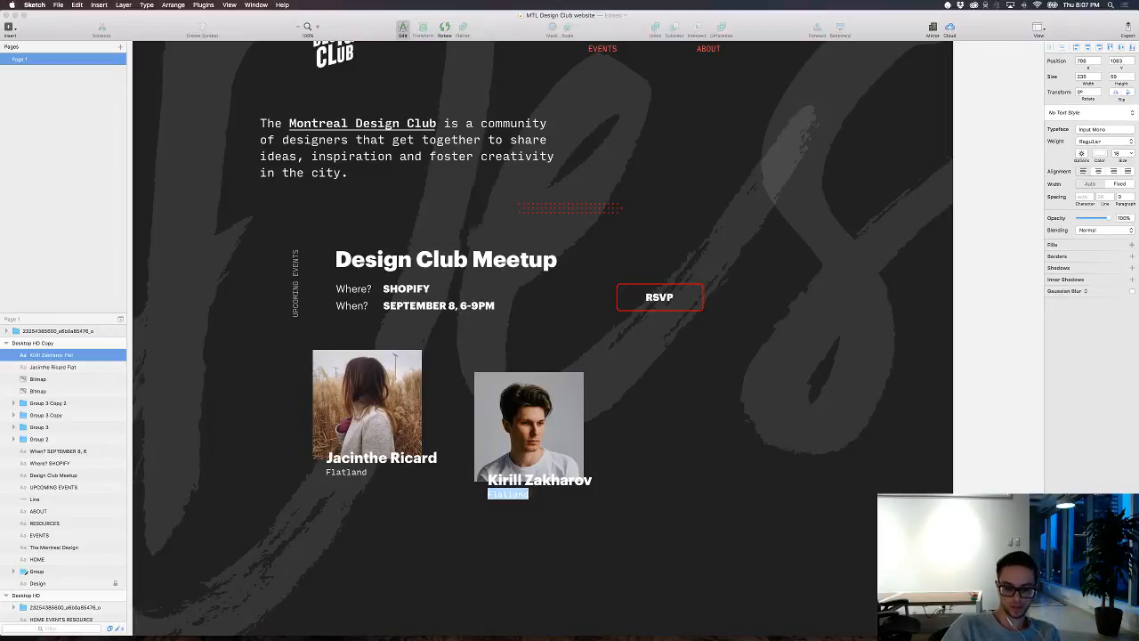
pyautogui.write('Desiging')
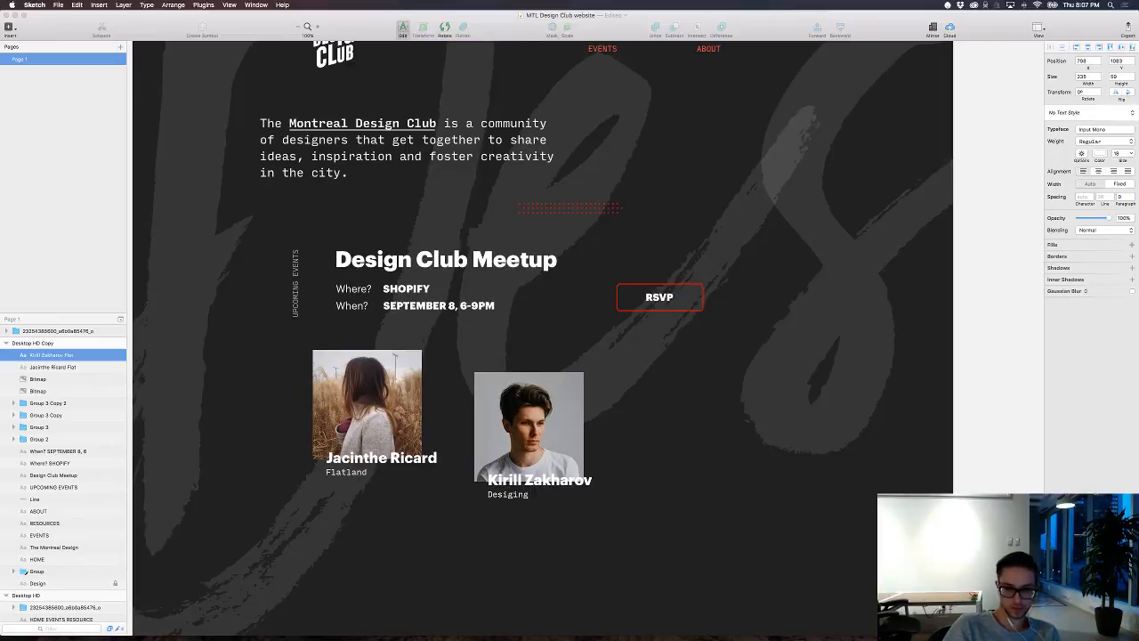
pyautogui.press('BackSpace')
pyautogui.press('BackSpace')
pyautogui.press('BackSpace')
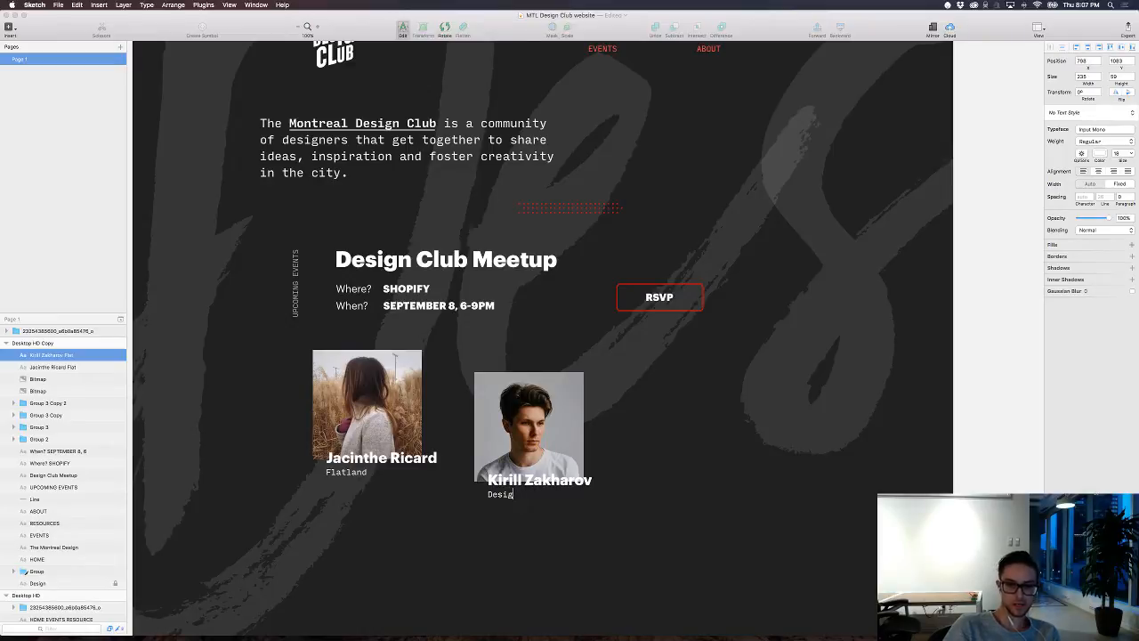
pyautogui.write('ning')
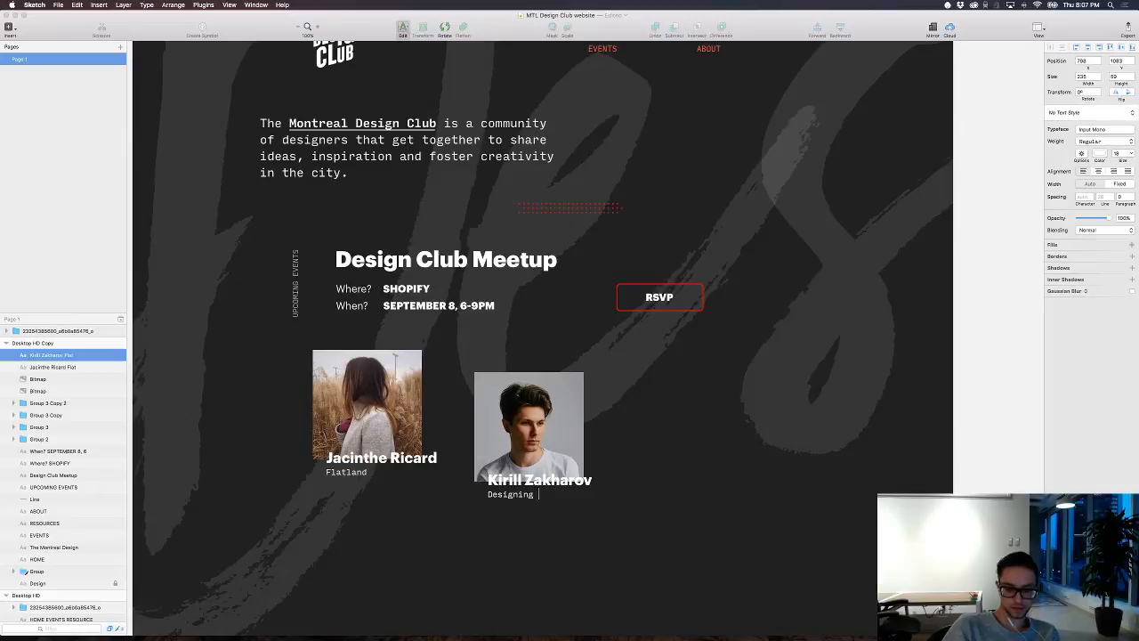
pyautogui.write(' Unsplash')
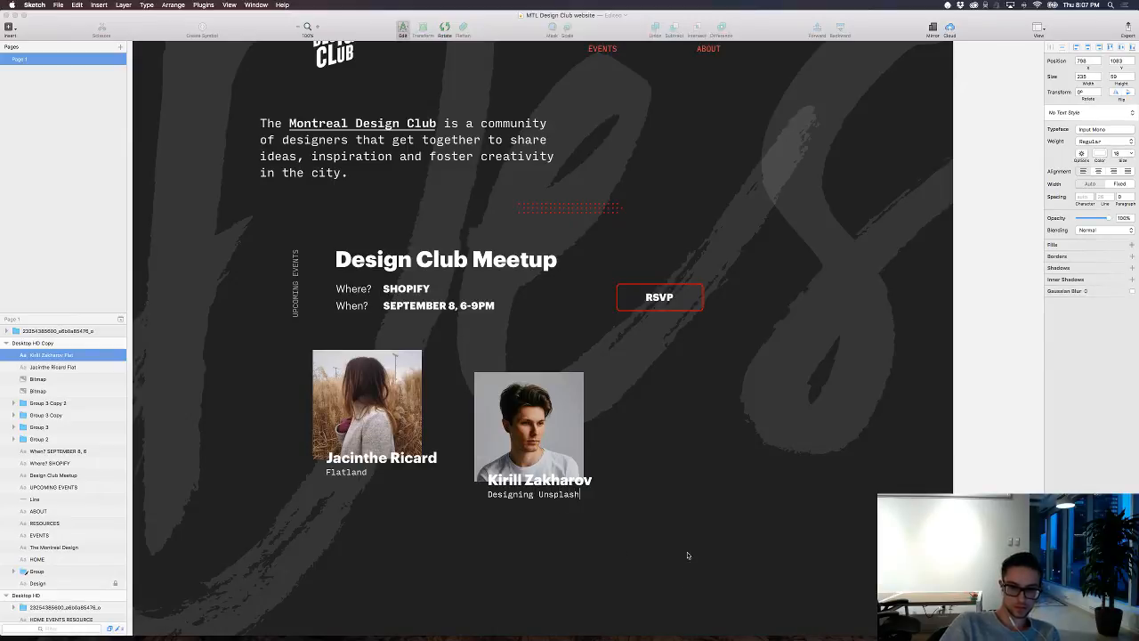
pyautogui.click(691, 539)
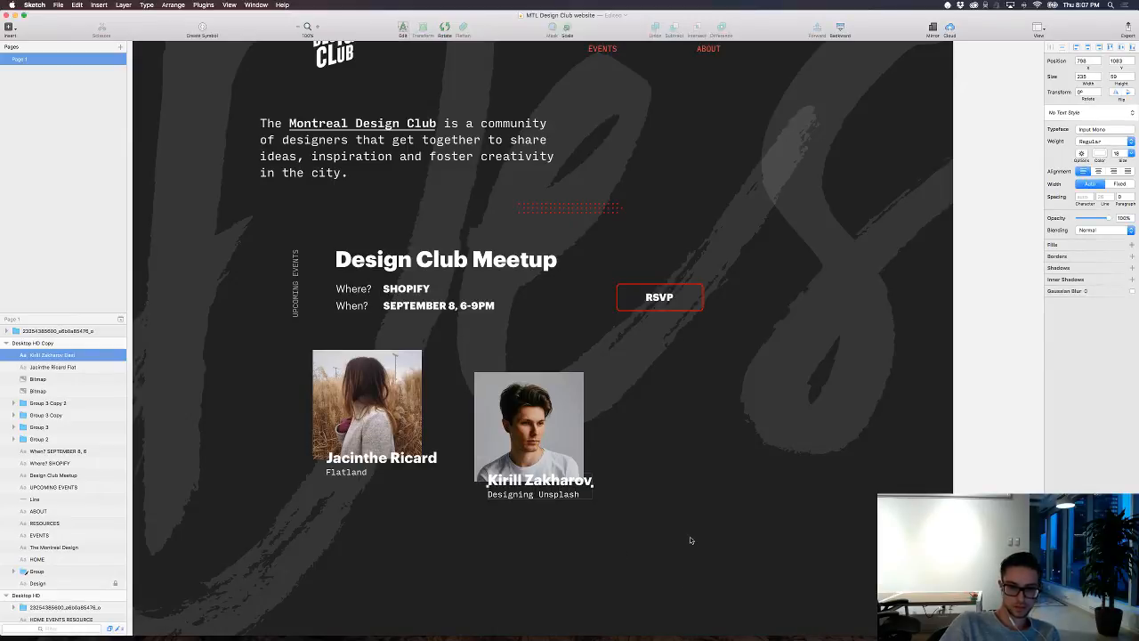
pyautogui.click(650, 473)
# Step: Examine the overall homepage composition with both member photos in place
pyautogui.scroll(4, 630, 395)
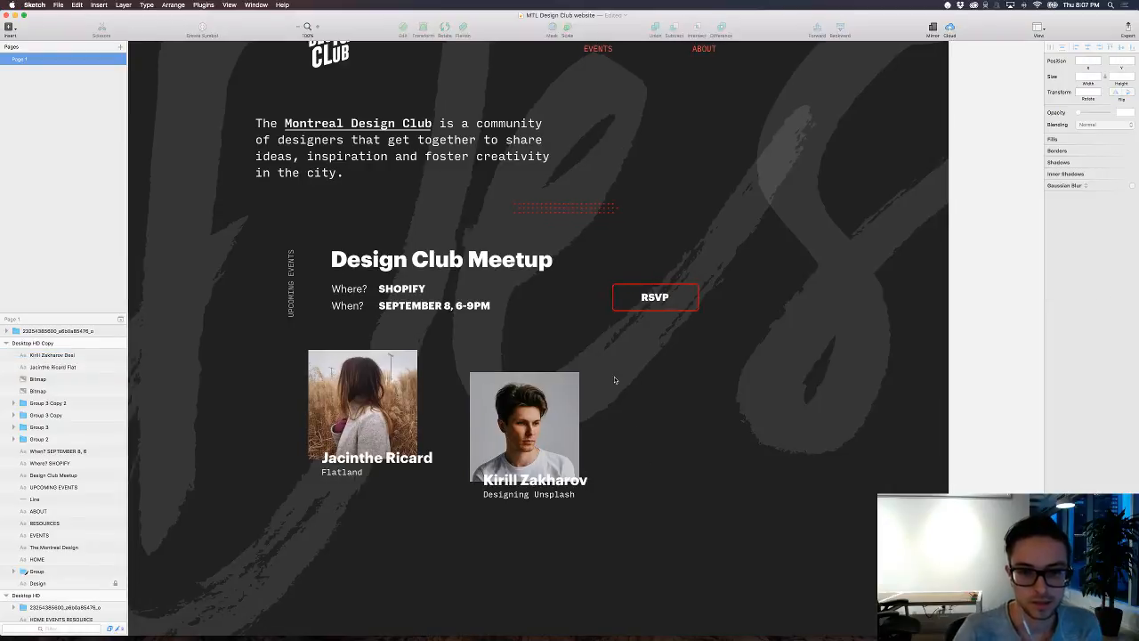
pyautogui.scroll(4, 611, 381)
pyautogui.hscroll(-5, 611, 381)
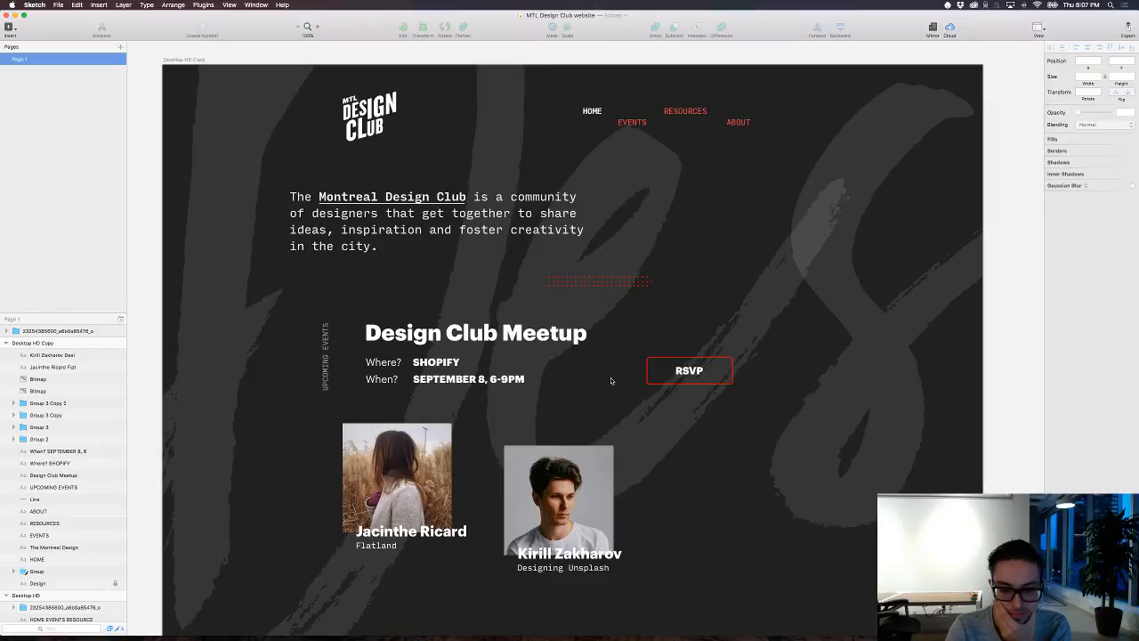
pyautogui.press('super+minus')
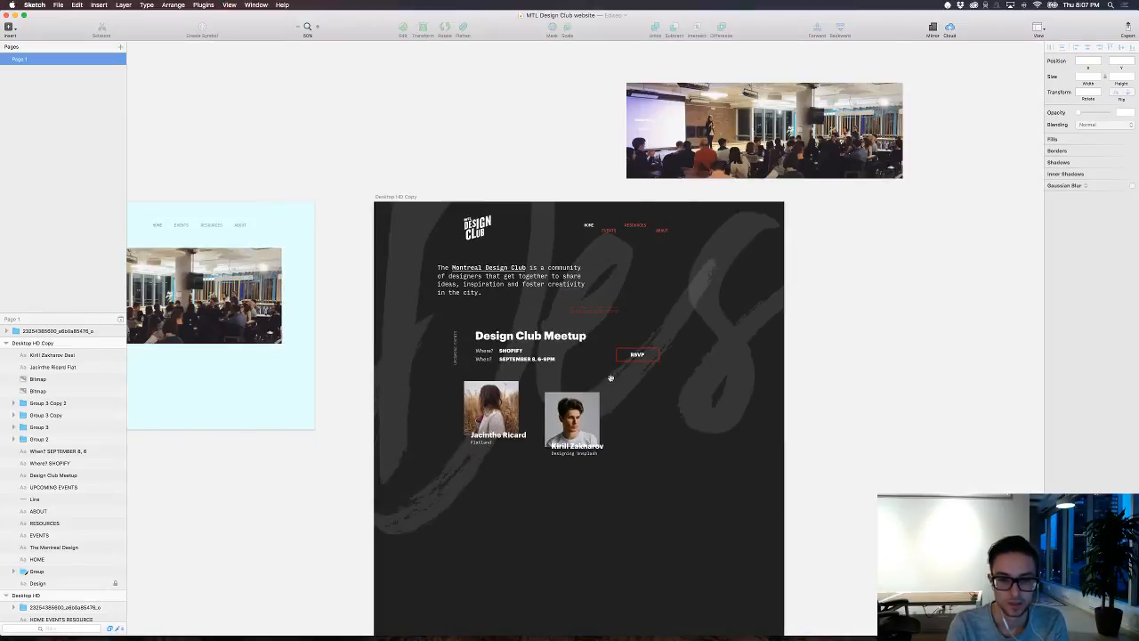
pyautogui.press('super+plus')
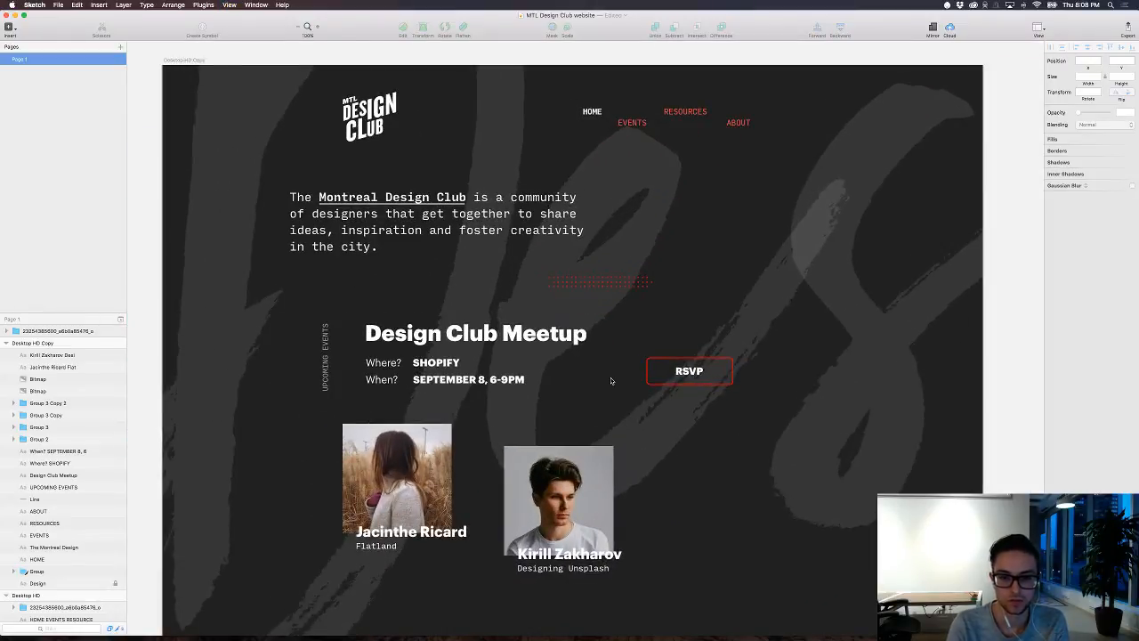
pyautogui.press('super+minus')
pyautogui.press('super+plus')
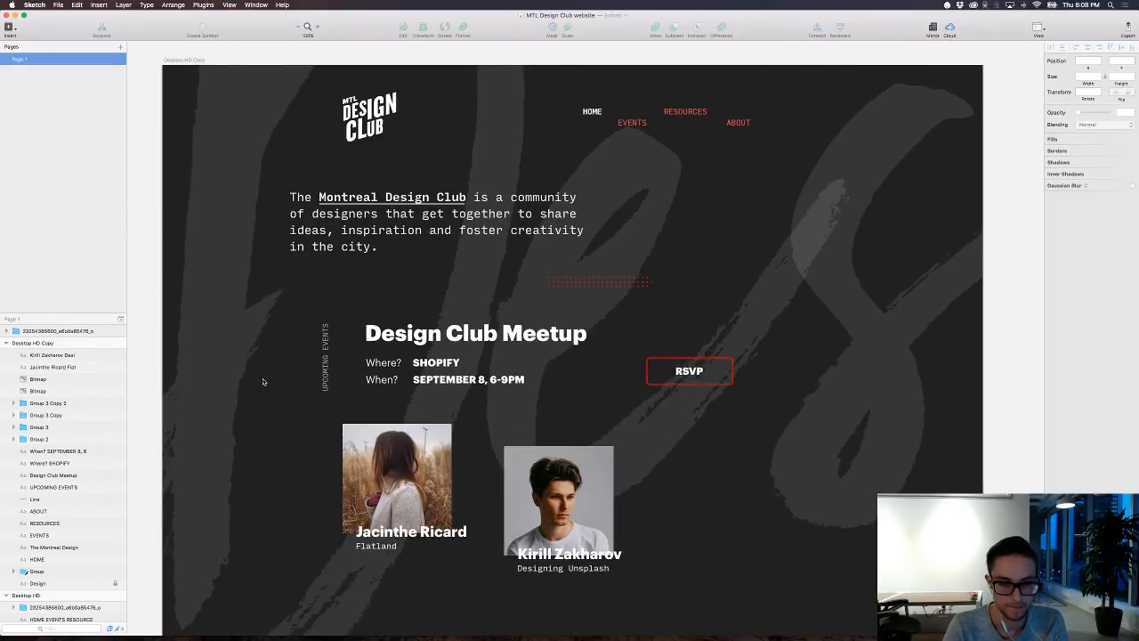
# Step: Draw a small triangle about 33 px wide in the empty area just left of the member photos and turn off its border
pyautogui.press('r')
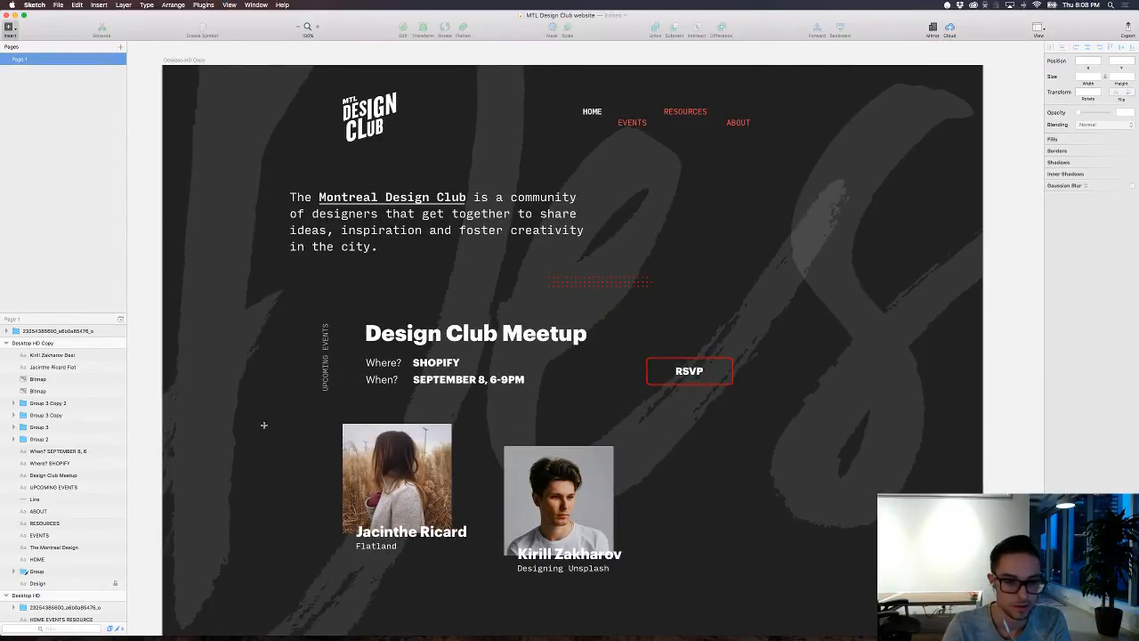
pyautogui.press('Escape')
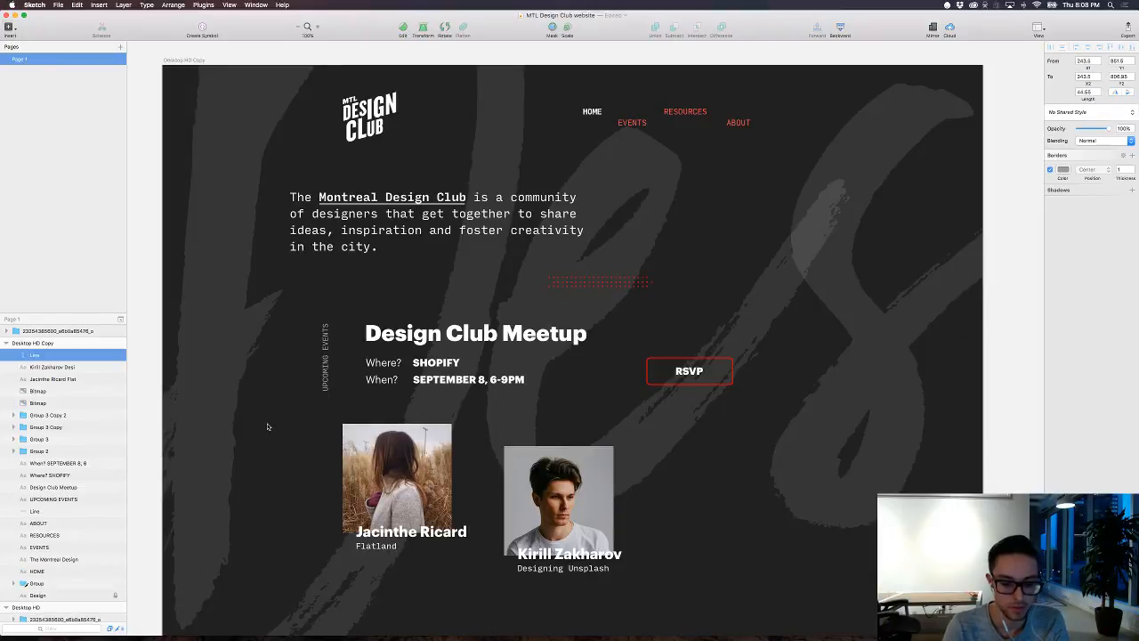
pyautogui.click(9, 27)
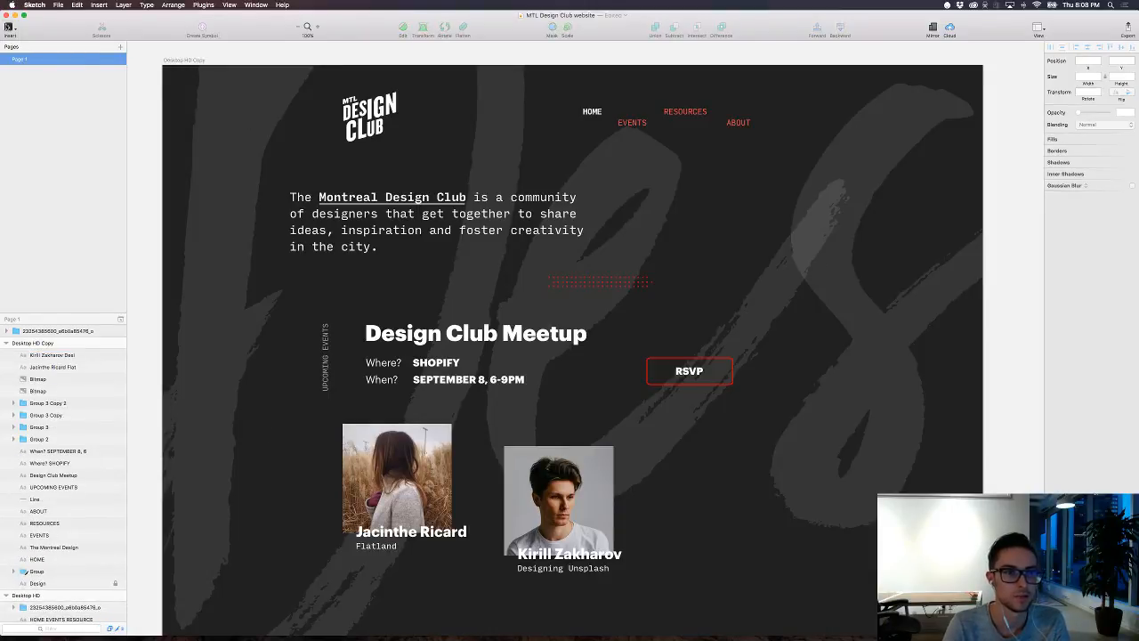
pyautogui.moveTo(54, 65)
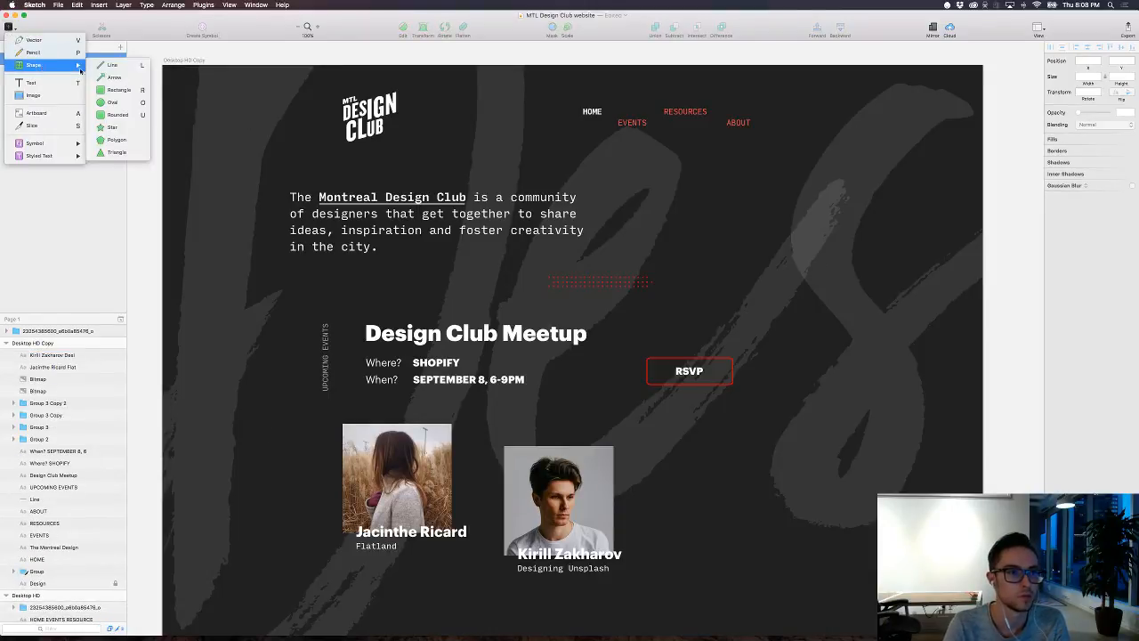
pyautogui.click(116, 153)
pyautogui.moveTo(275, 419); pyautogui.dragTo(266, 411)
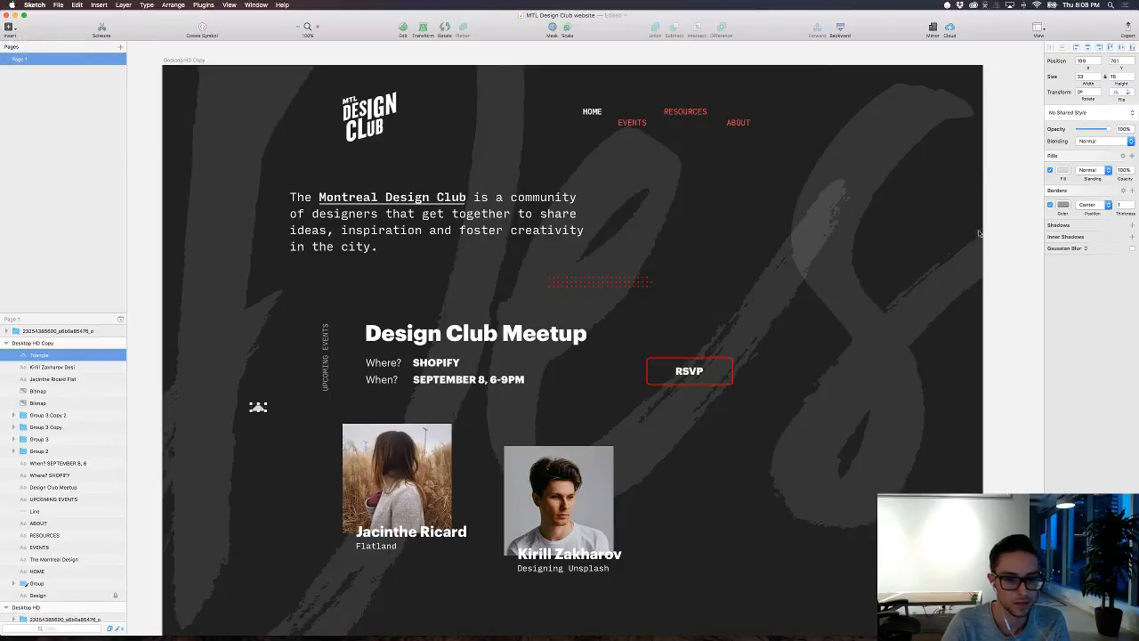
pyautogui.click(1050, 205)
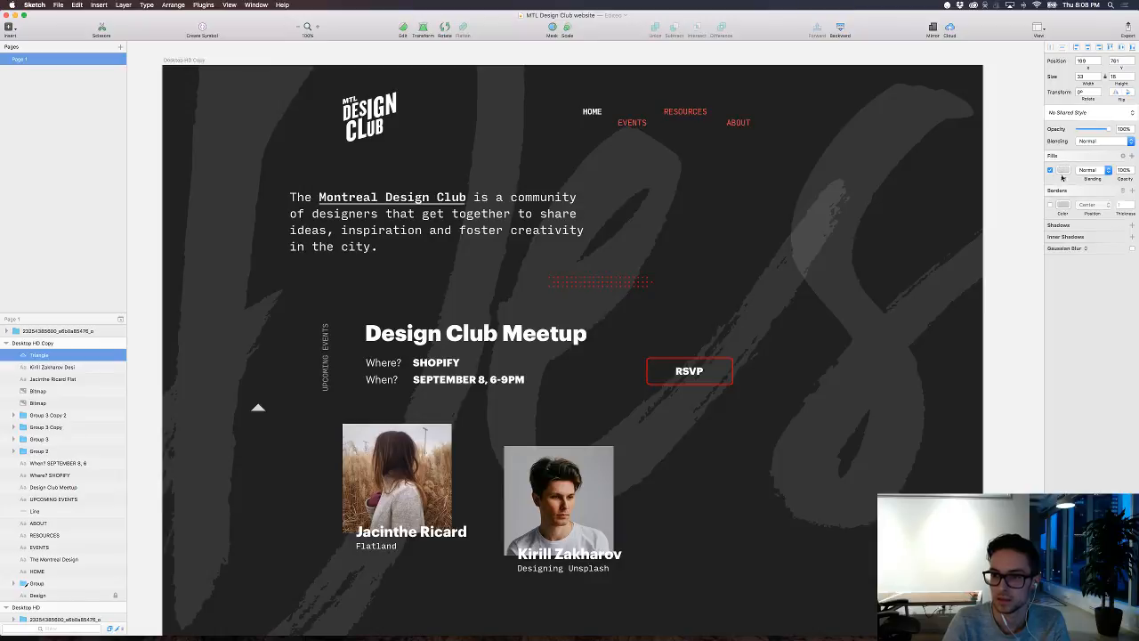
# Step: Set the triangle's fill to a bright red, hex FF4343
pyautogui.click(1062, 172)
pyautogui.click(1116, 201)
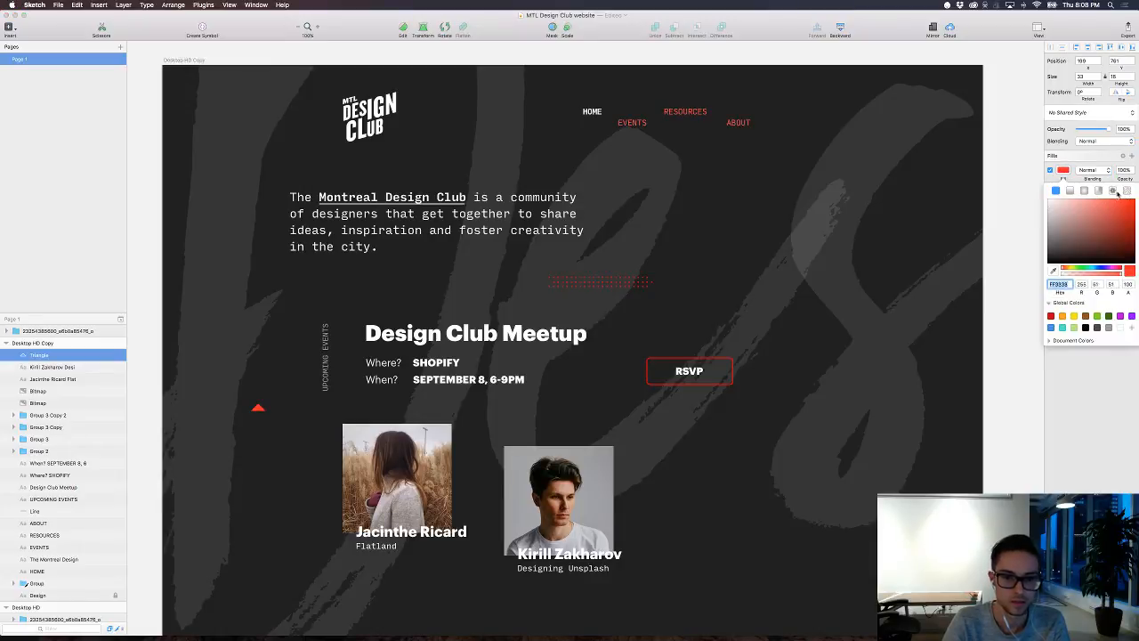
pyautogui.moveTo(1118, 194); pyautogui.dragTo(1112, 190)
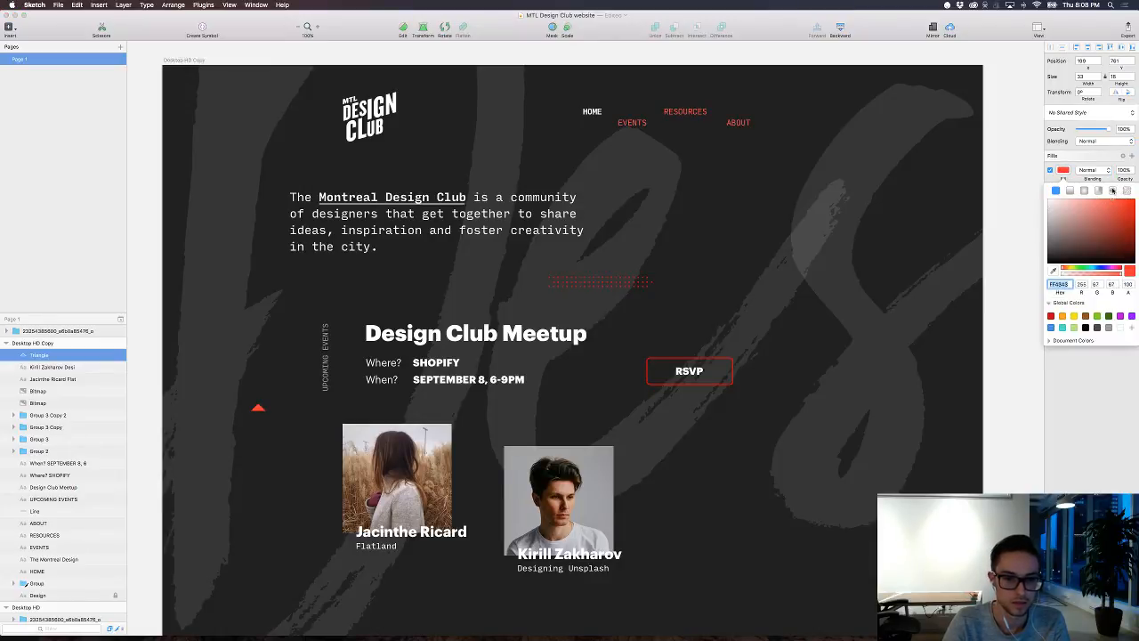
# Step: Draw a circle about 50 px wide in the empty area to the right of the member photos and turn off its fill
pyautogui.click(970, 455)
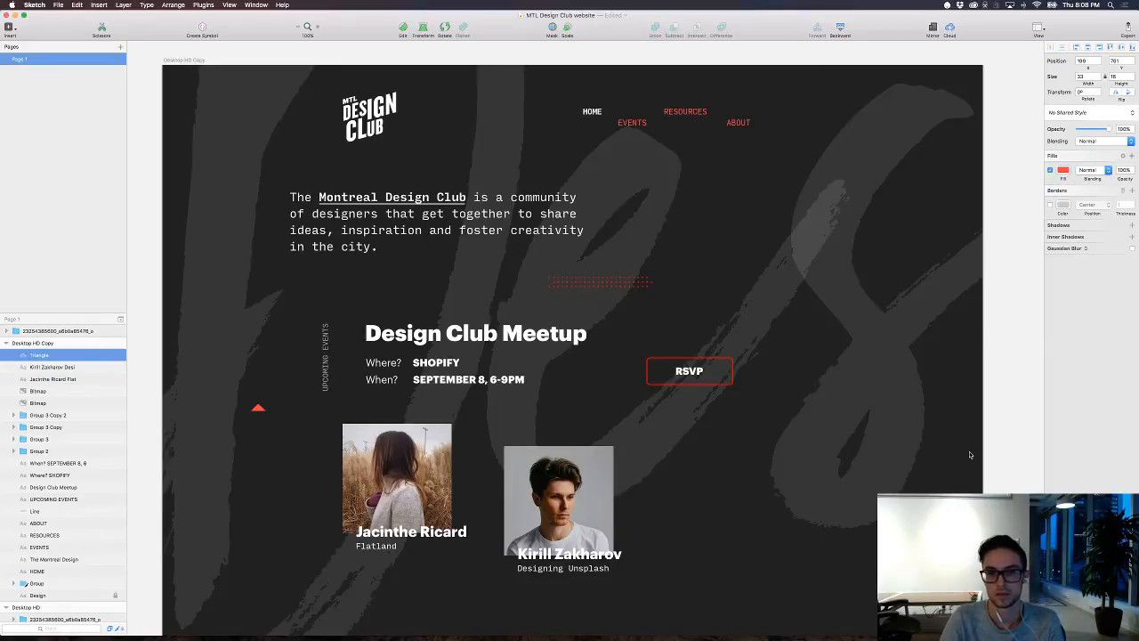
pyautogui.click(991, 416)
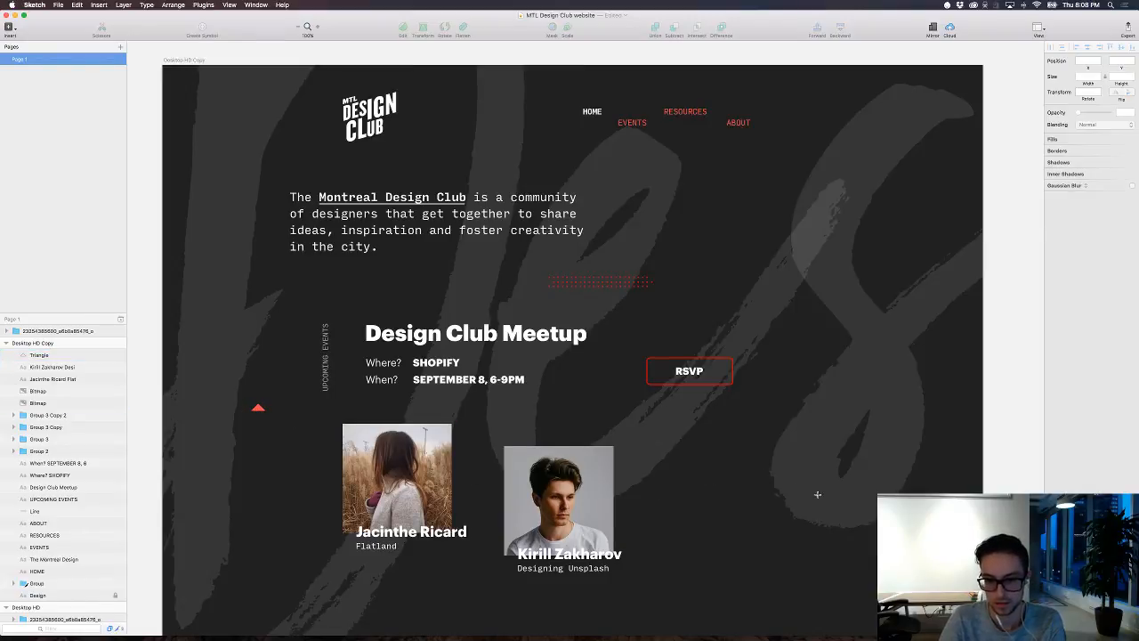
pyautogui.moveTo(768, 490); pyautogui.dragTo(792, 510)
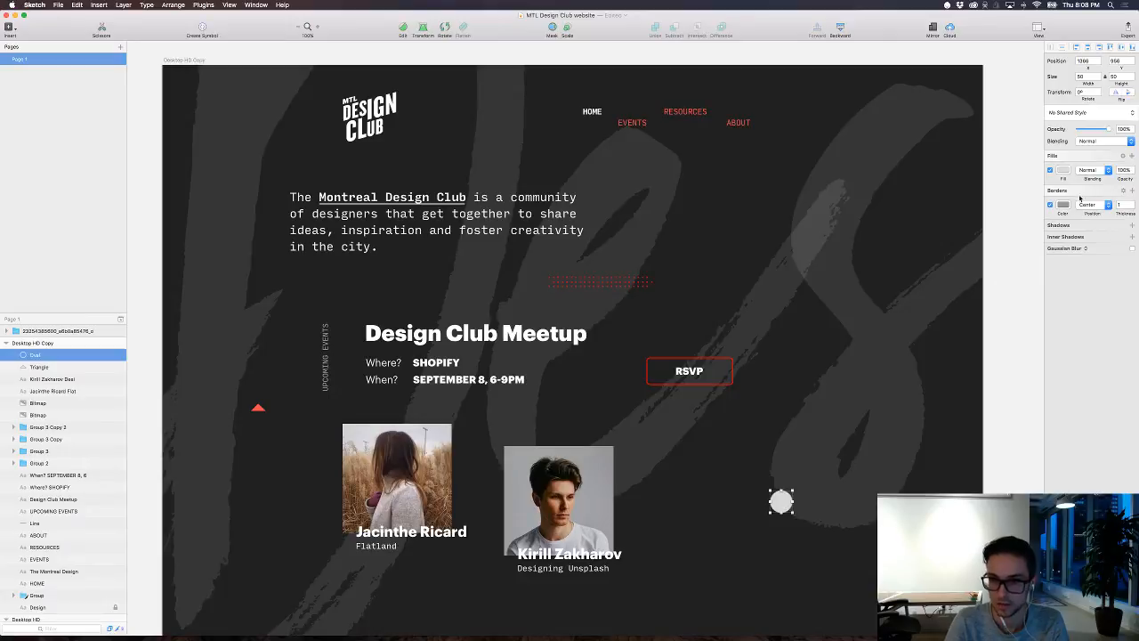
pyautogui.click(1050, 170)
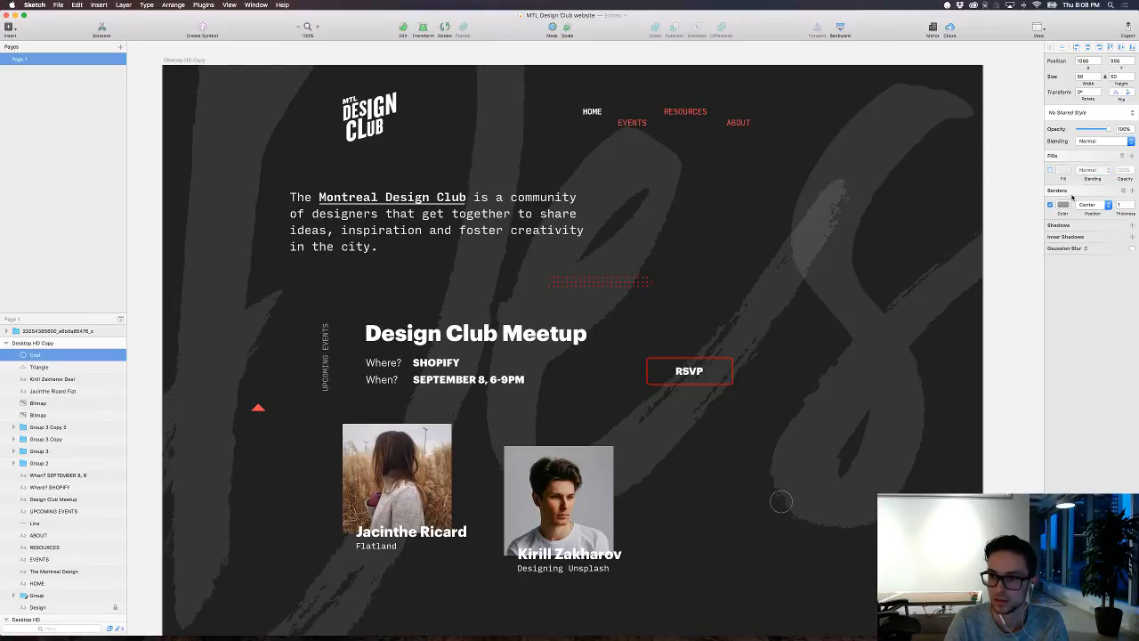
# Step: Give the circle a 2 px border in the red FF0000 sampled from the RSVP button's outline
pyautogui.click(1064, 204)
pyautogui.click(1053, 305)
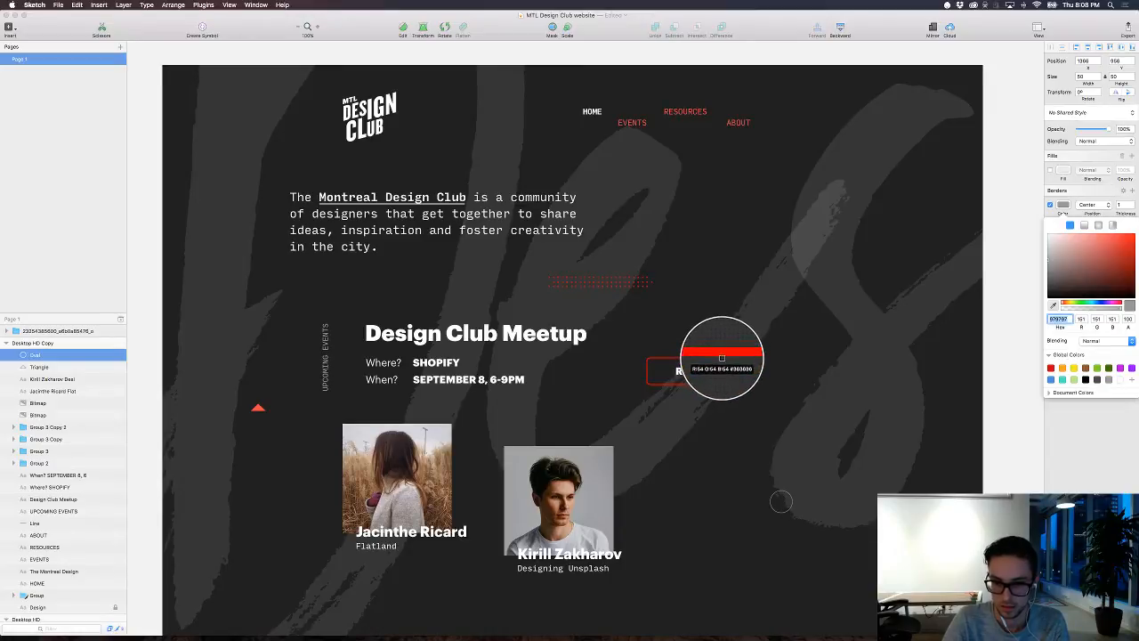
pyautogui.click(721, 357)
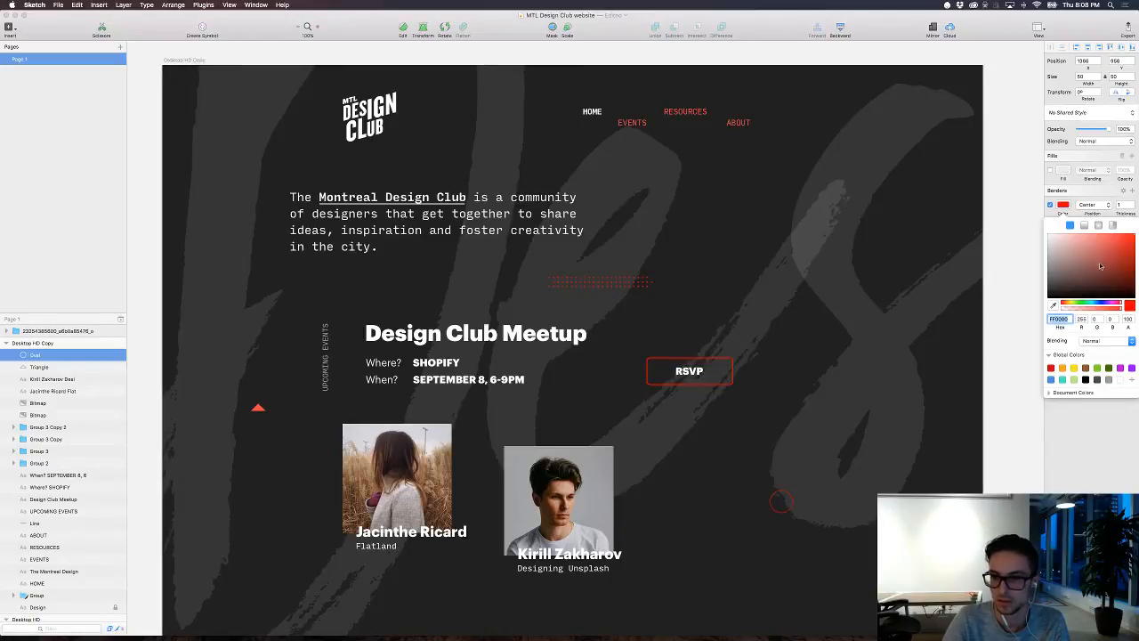
pyautogui.click(1132, 203)
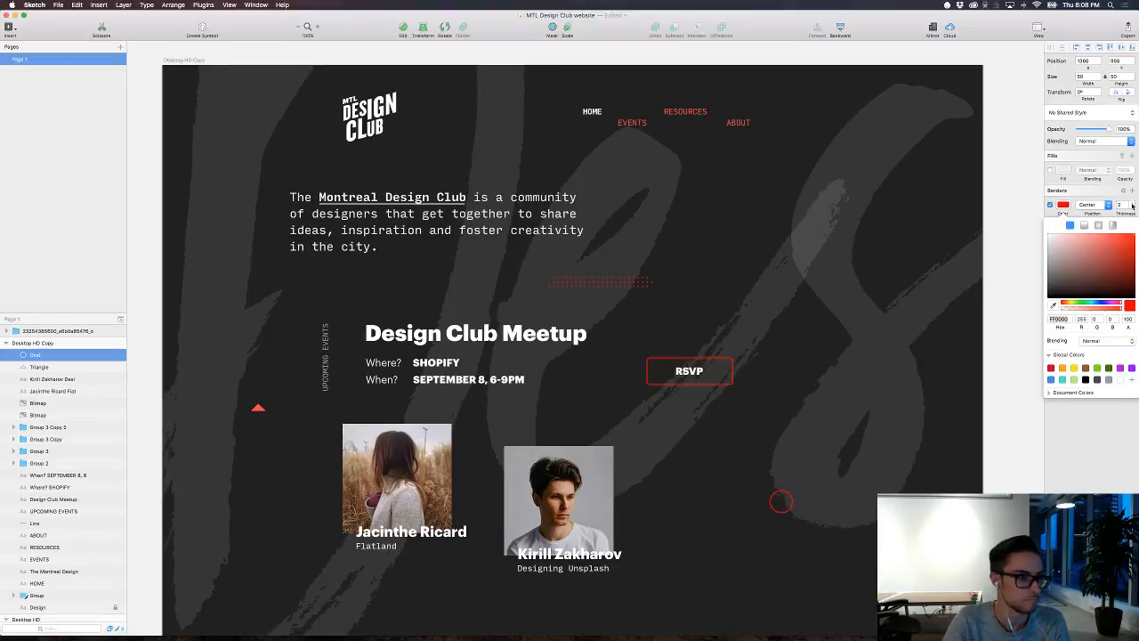
pyautogui.click(1015, 362)
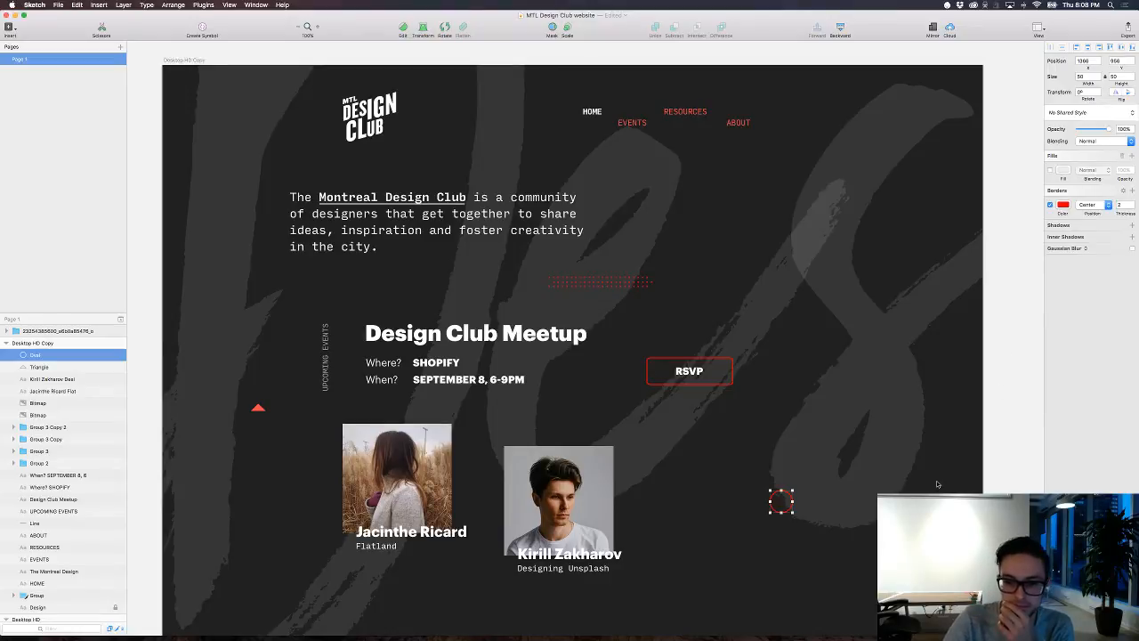
pyautogui.click(938, 483)
# Step: Duplicate the red circle twice to form an evenly spaced horizontal row of three
pyautogui.click(792, 504)
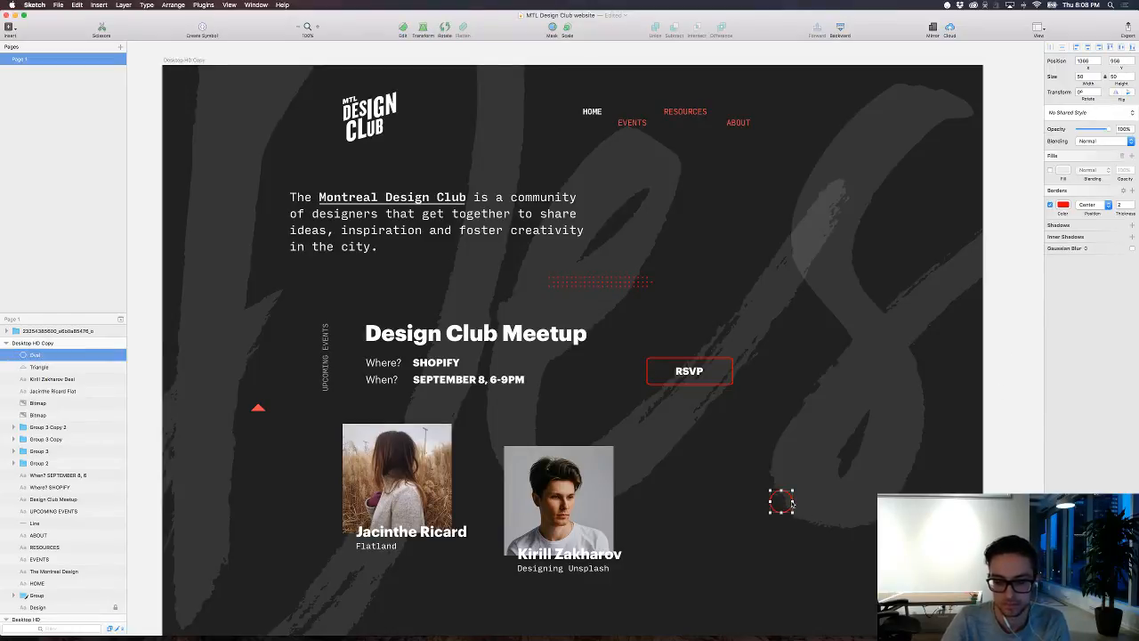
pyautogui.press('super+d')
pyautogui.hotkey('shift', 'Right')
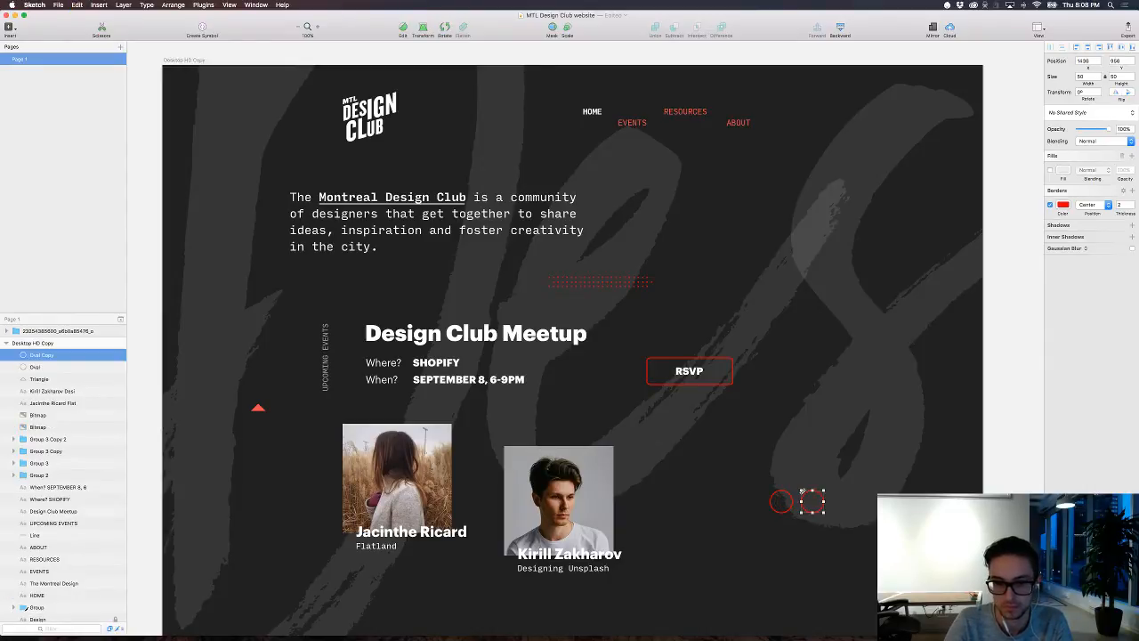
pyautogui.press('super+d')
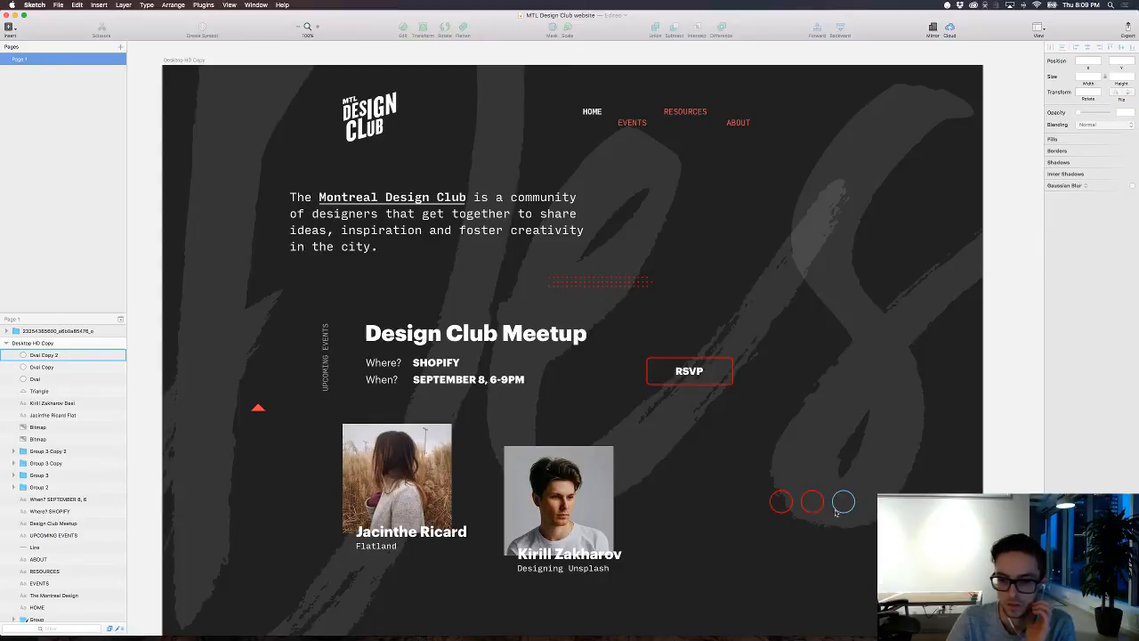
# Step: Select all three circles and shift the row 40 px down and 10 px left overall
pyautogui.keyDown('shift'); pyautogui.click(820, 510); pyautogui.keyUp('shift')
pyautogui.keyDown('shift'); pyautogui.click(782, 506); pyautogui.keyUp('shift')
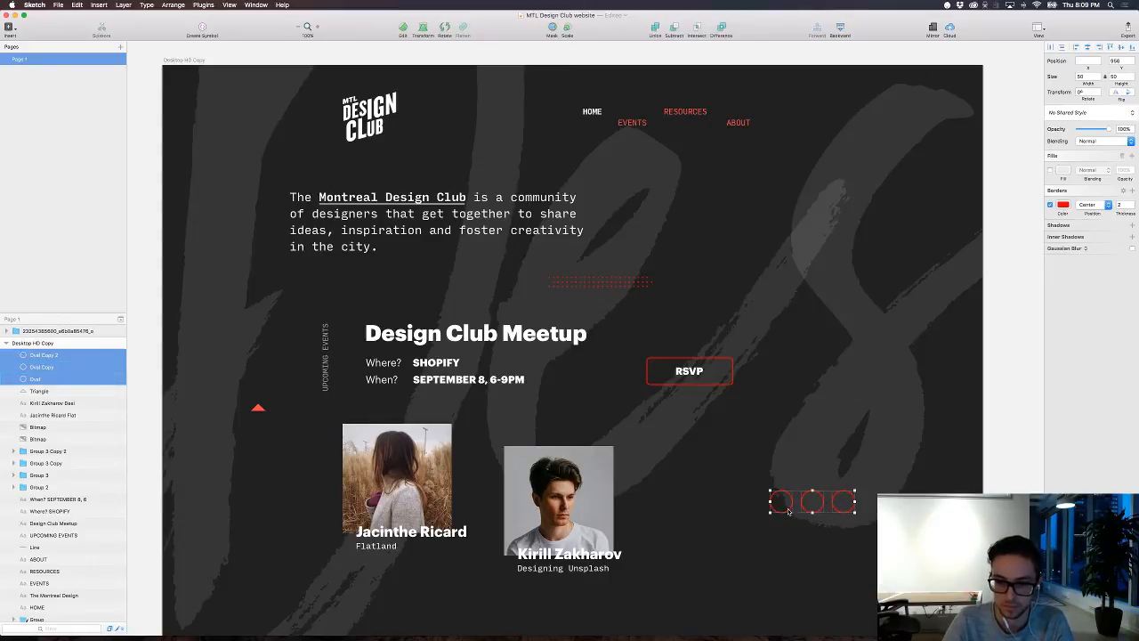
pyautogui.hotkey('shift', 'Down')
pyautogui.hotkey('shift', 'Down')
pyautogui.hotkey('shift', 'Left')
pyautogui.hotkey('shift', 'Left')
pyautogui.hotkey('shift', 'Left')
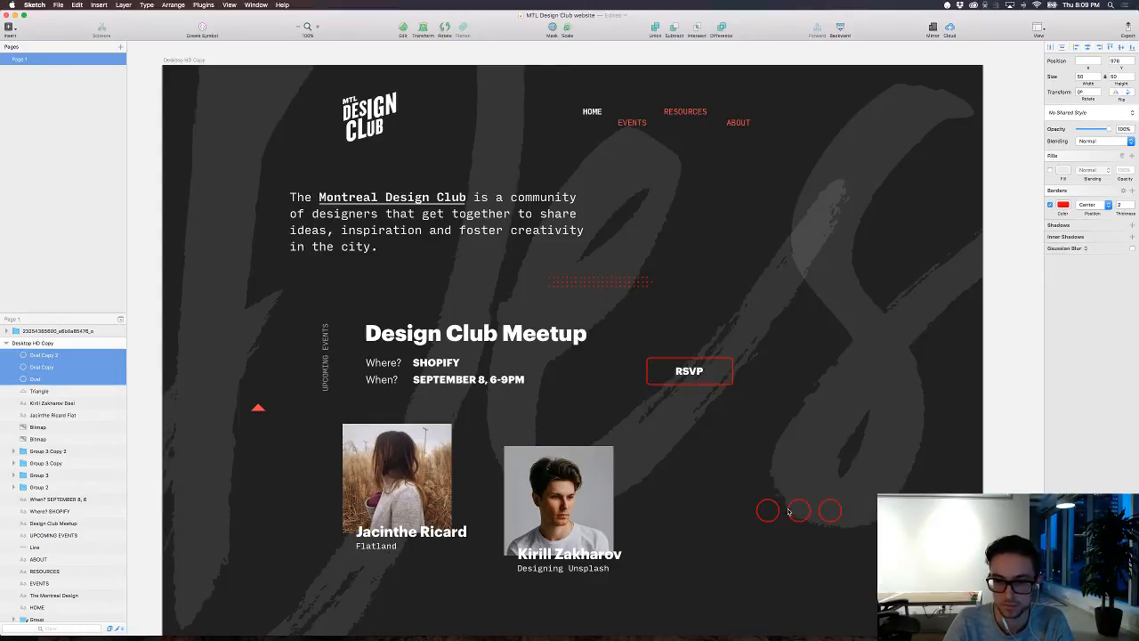
pyautogui.hotkey('shift', 'Down')
pyautogui.hotkey('shift', 'Down')
pyautogui.hotkey('shift', 'Right')
pyautogui.hotkey('shift', 'Right')
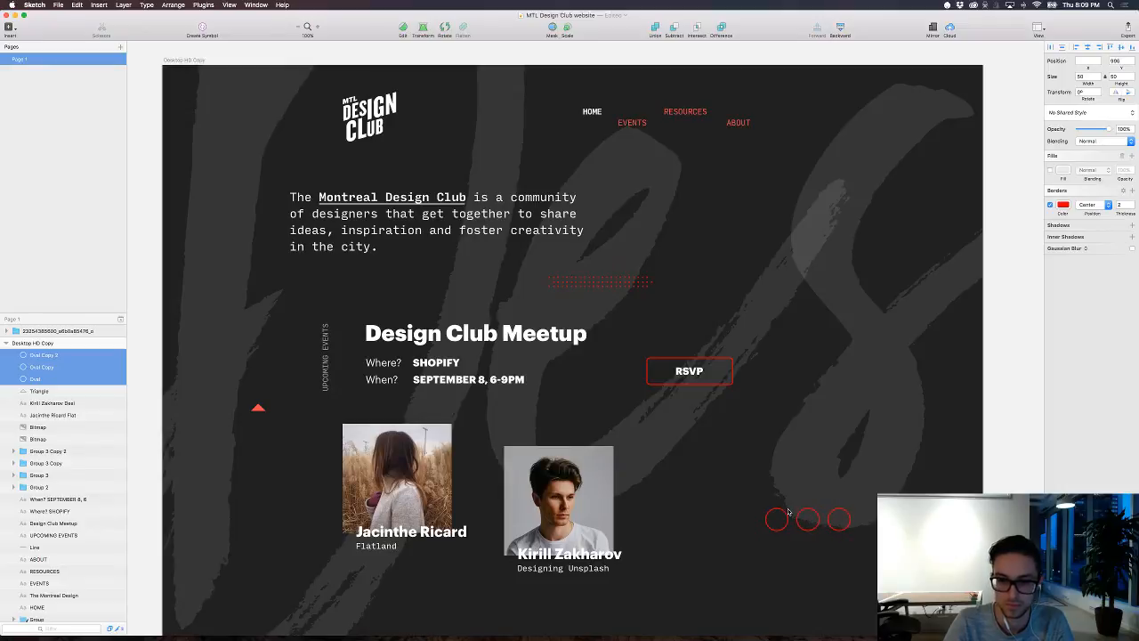
# Step: Group the three circles and scale the group down proportionally to about 133 by 35 px
pyautogui.scroll(-2, 573, 340)
pyautogui.hscroll(-2, 573, 340)
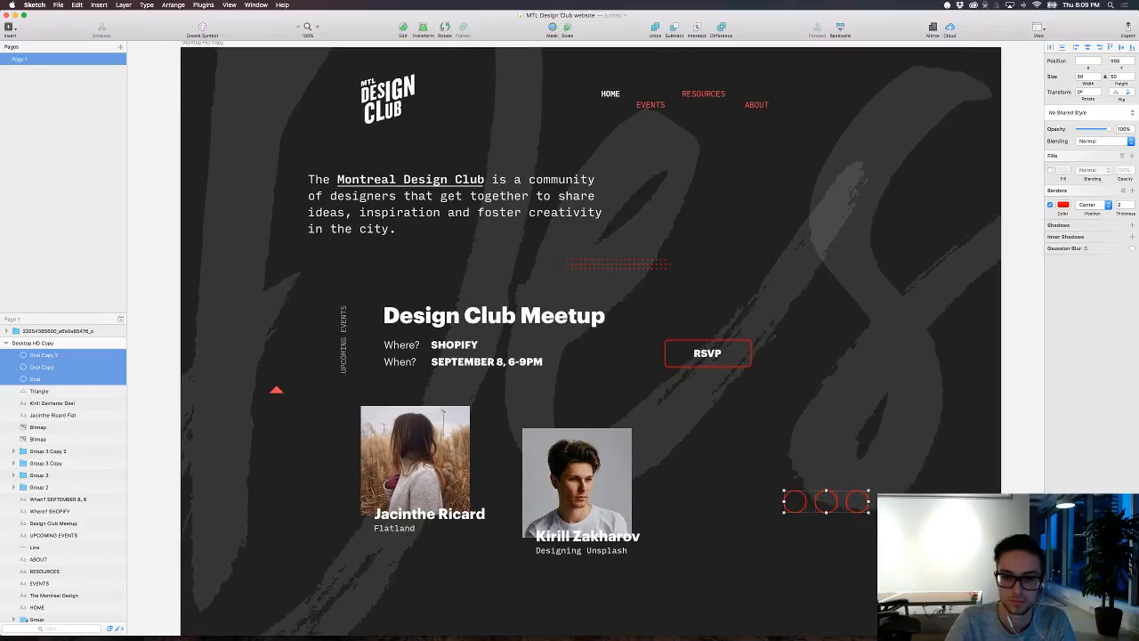
pyautogui.moveTo(784, 513)
pyautogui.mouseDown()
pyautogui.moveTo(812, 504)
pyautogui.moveTo(755, 516)
pyautogui.moveTo(852, 509)
pyautogui.moveTo(808, 508)
pyautogui.moveTo(832, 510)
pyautogui.moveTo(805, 511)
pyautogui.moveTo(809, 521)
pyautogui.moveTo(784, 529)
pyautogui.mouseUp()
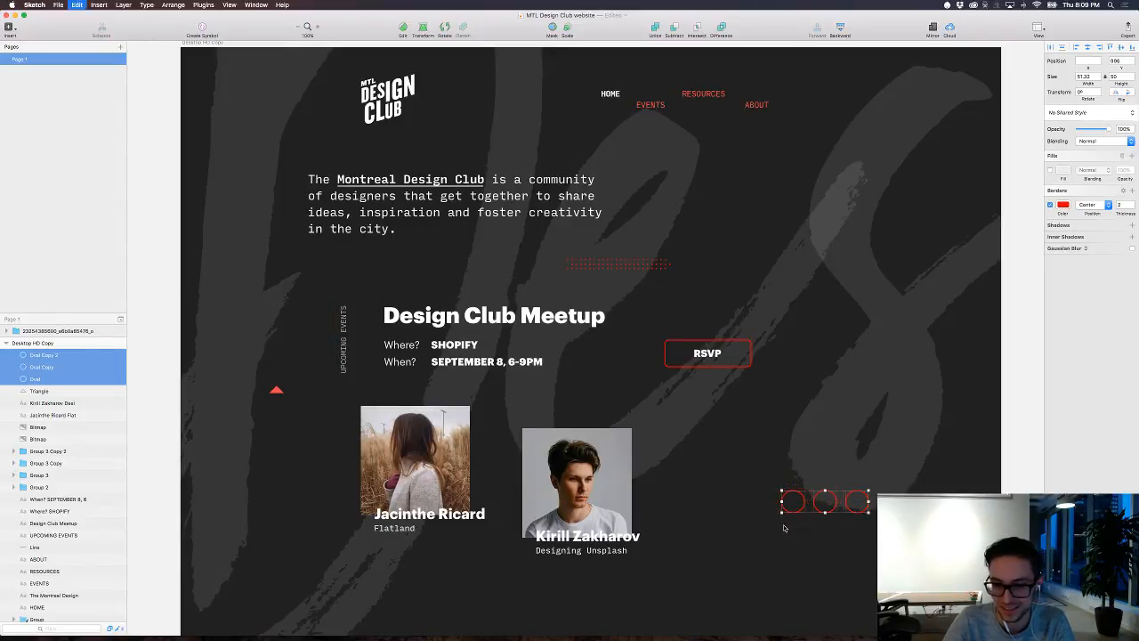
pyautogui.press('super+g')
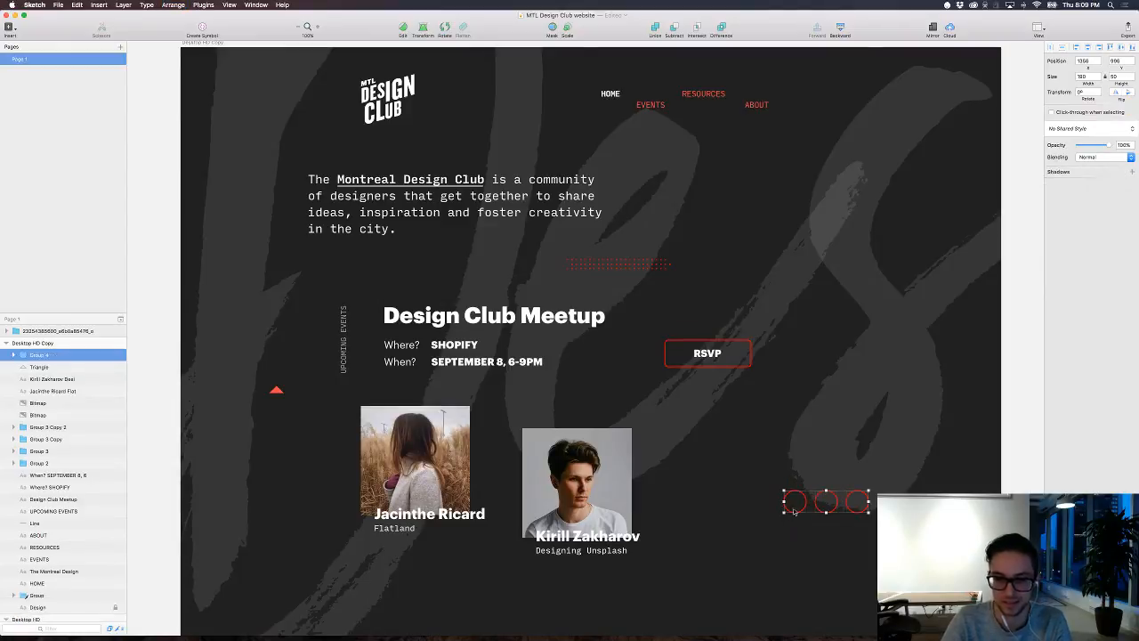
pyautogui.click(784, 516)
pyautogui.click(787, 511)
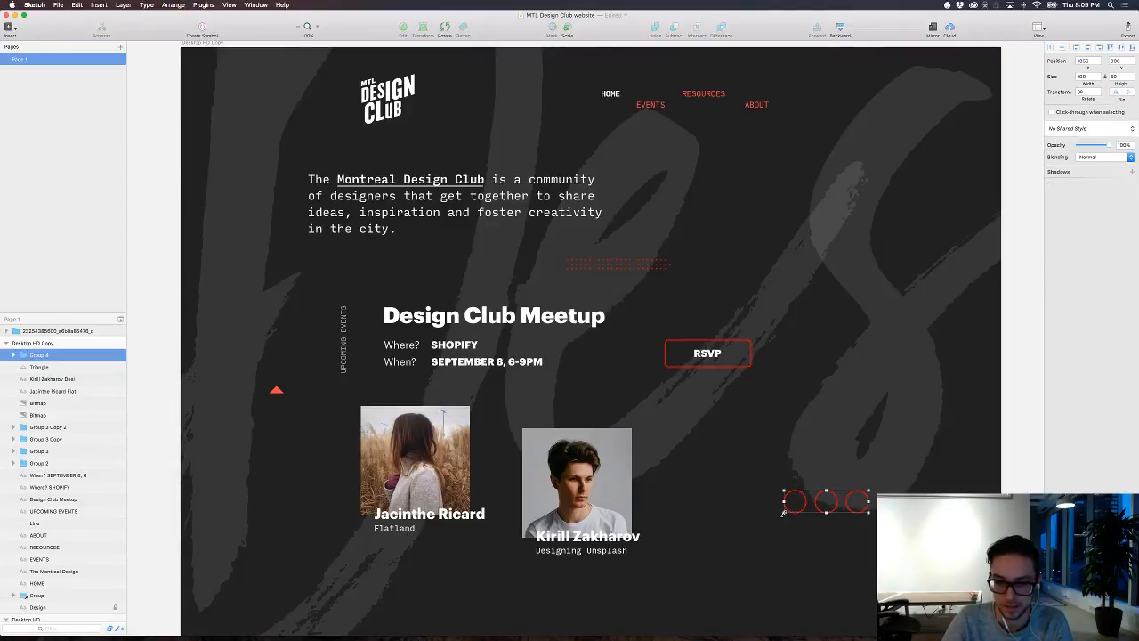
pyautogui.moveTo(782, 512)
pyautogui.mouseDown()
pyautogui.moveTo(807, 507)
pyautogui.moveTo(793, 500)
pyautogui.mouseUp()
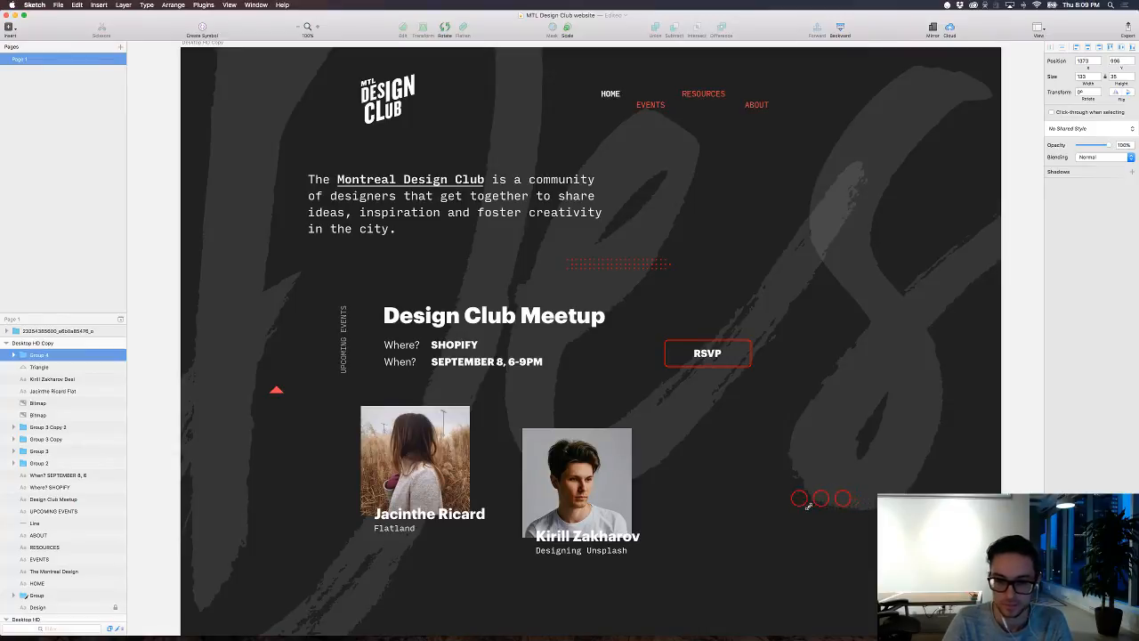
pyautogui.click(986, 467)
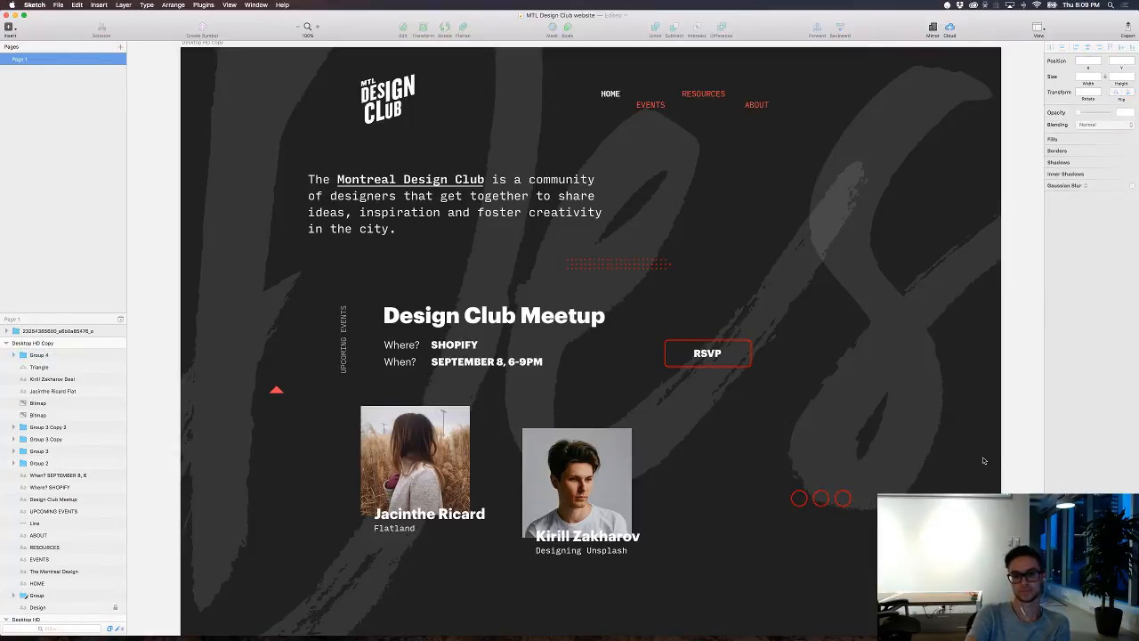
# Step: Examine the homepage composition from the header to the empty area below the member photos, both close up and zoomed out
pyautogui.scroll(-2, 984, 461)
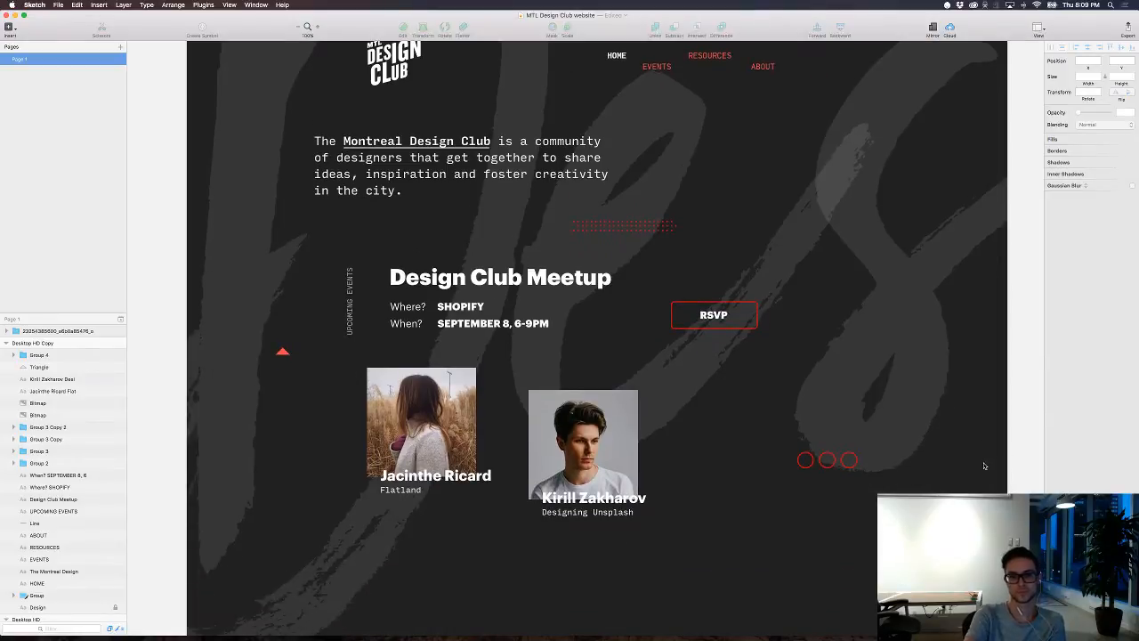
pyautogui.scroll(-5, 982, 469)
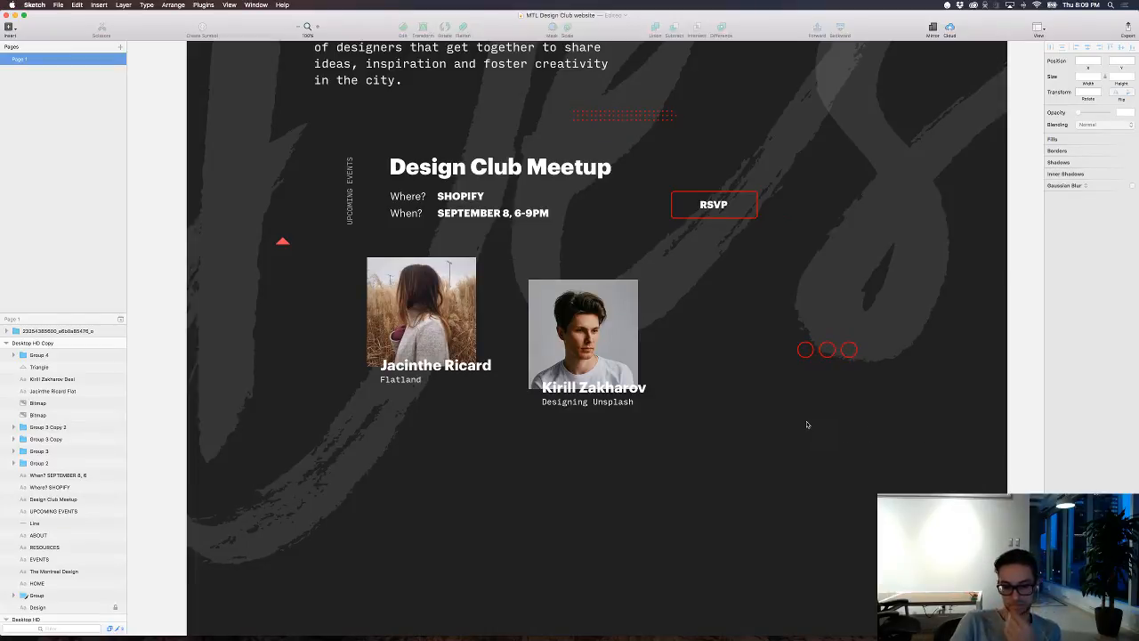
pyautogui.scroll(-5, 574, 432)
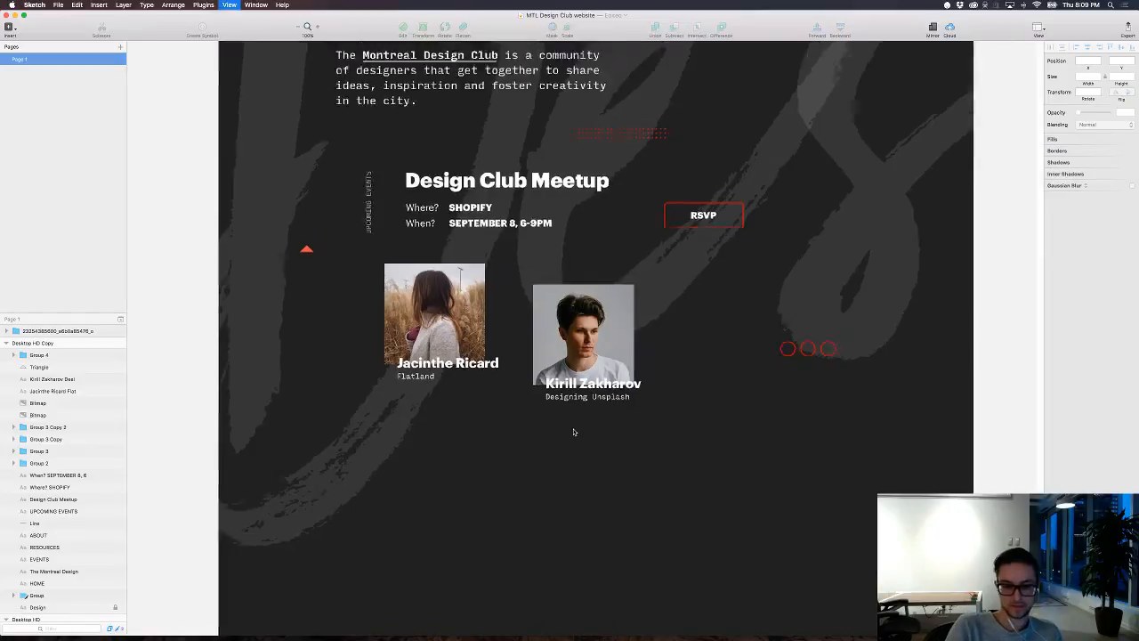
pyautogui.scroll(5, 574, 433)
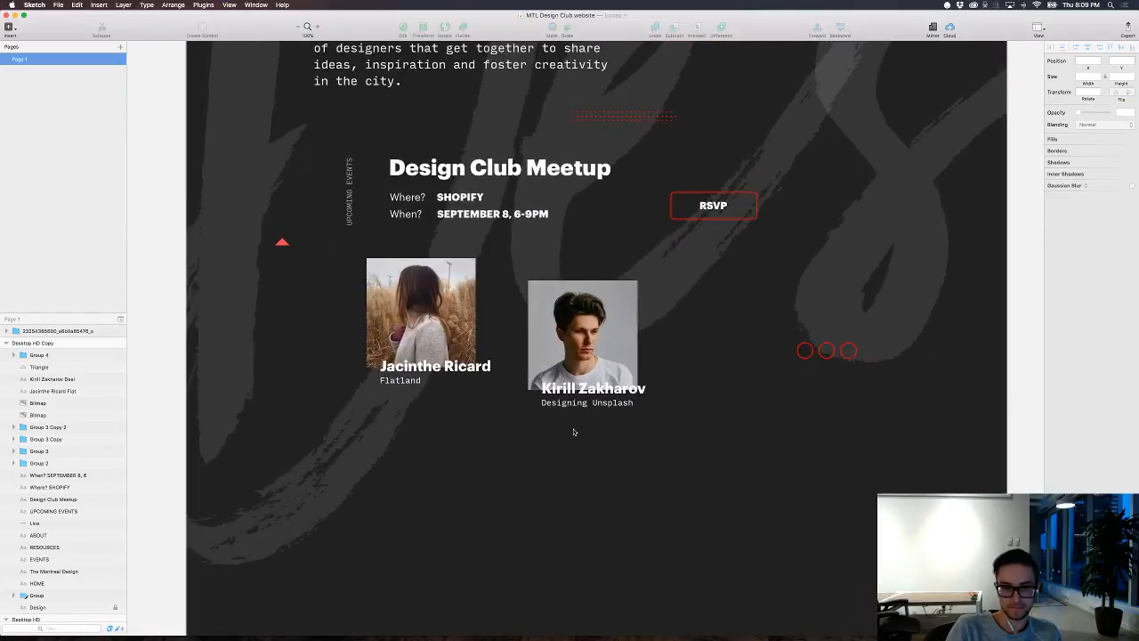
pyautogui.scroll(-5, 574, 433)
pyautogui.scroll(5, 574, 433)
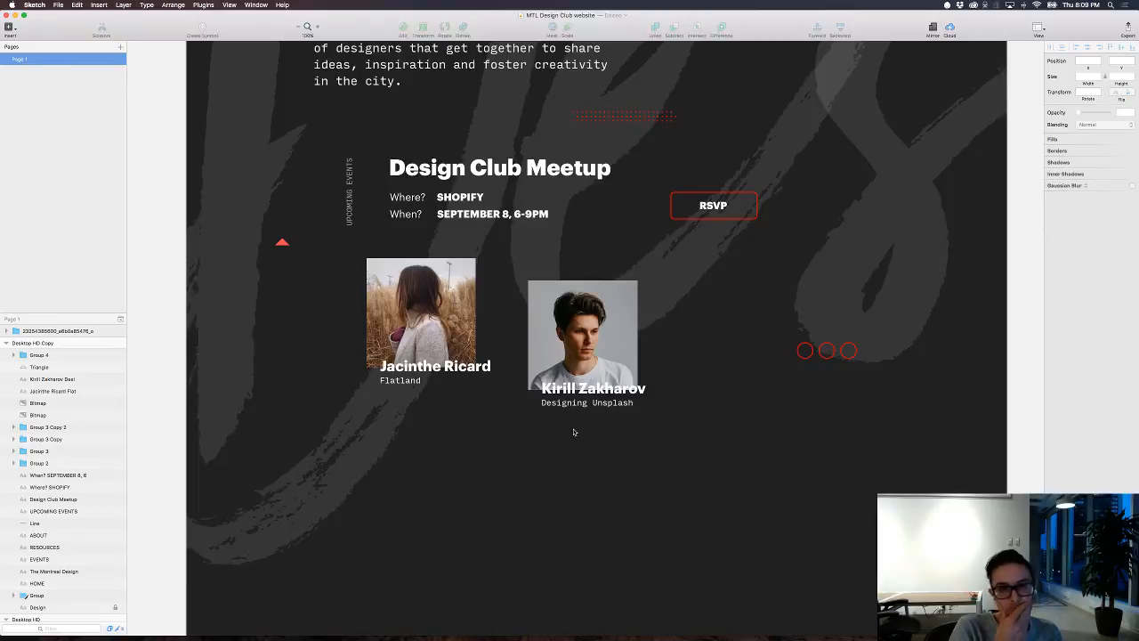
pyautogui.scroll(5, 564, 433)
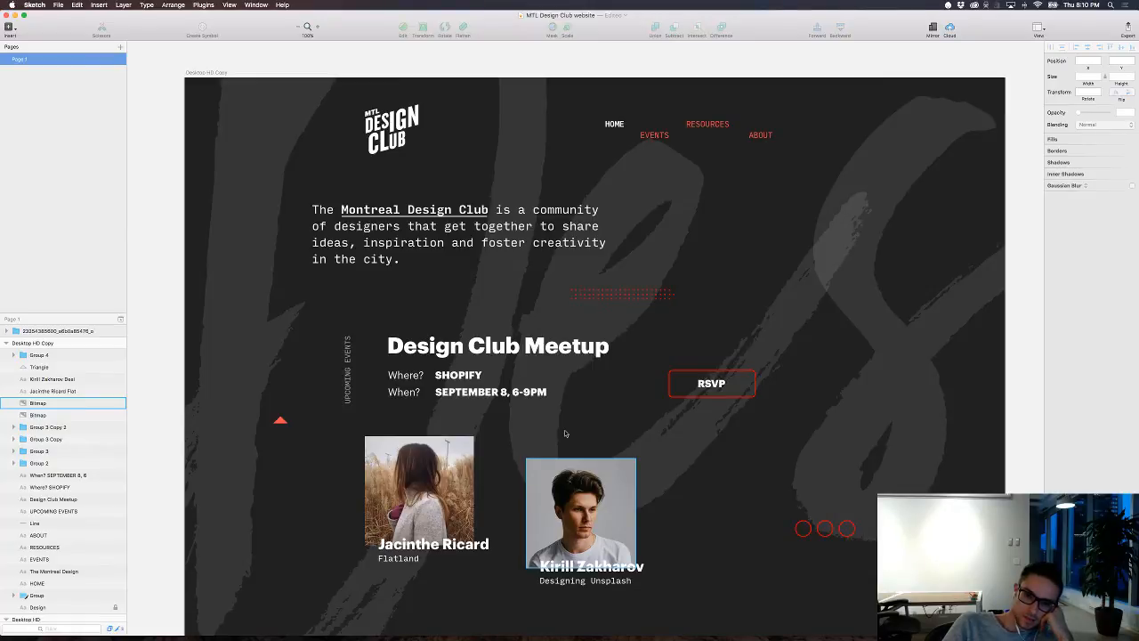
pyautogui.scroll(-3, 564, 433)
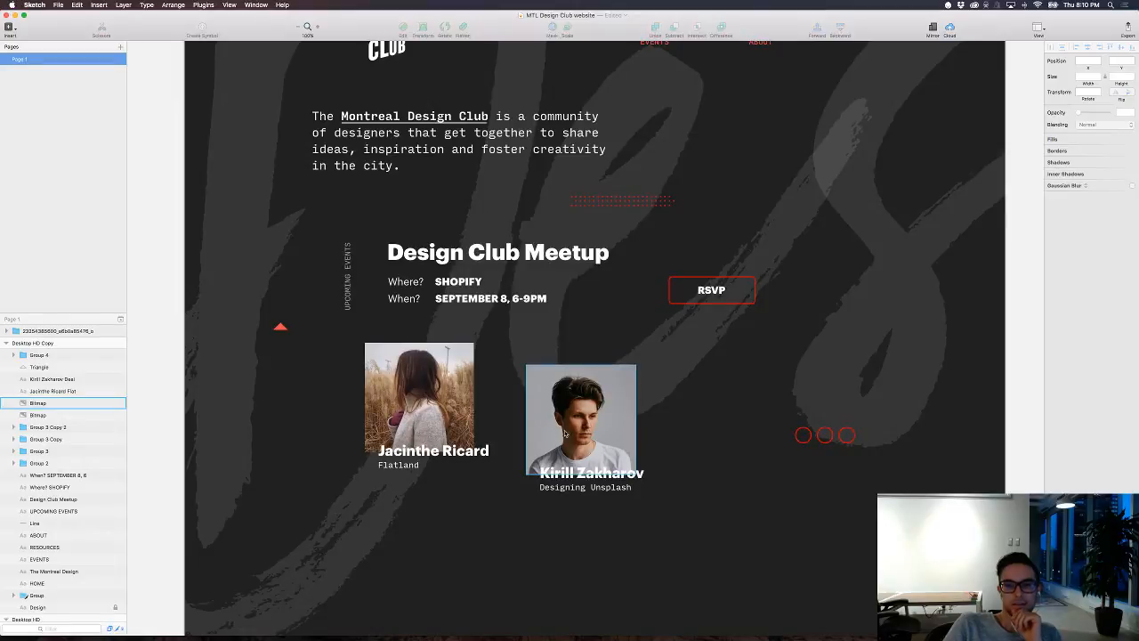
pyautogui.scroll(2, 564, 433)
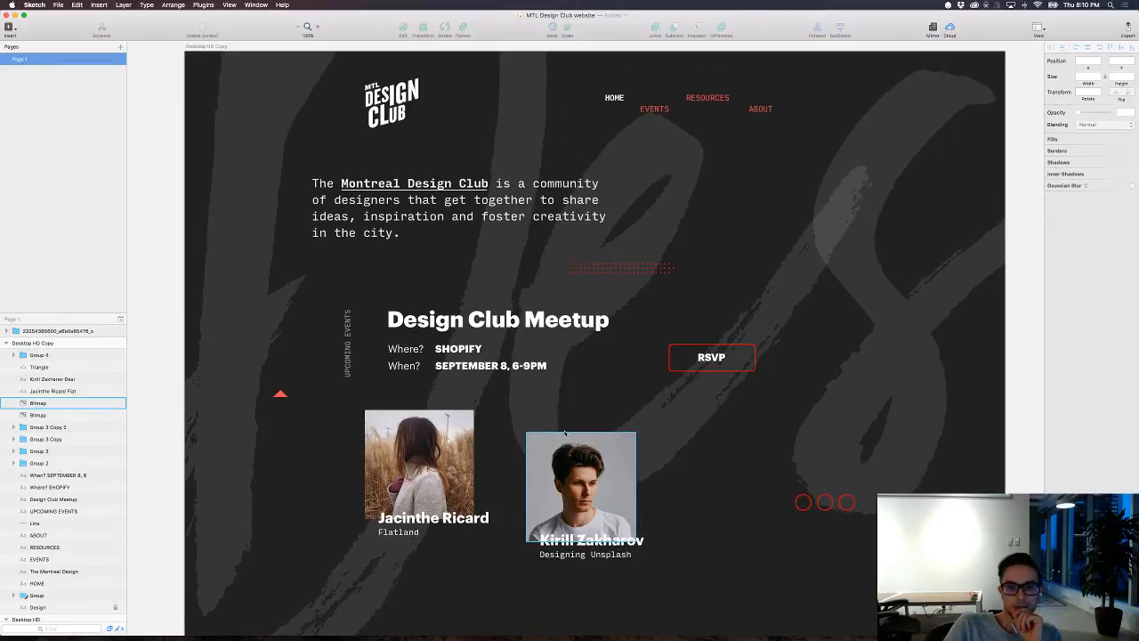
pyautogui.scroll(-1, 564, 433)
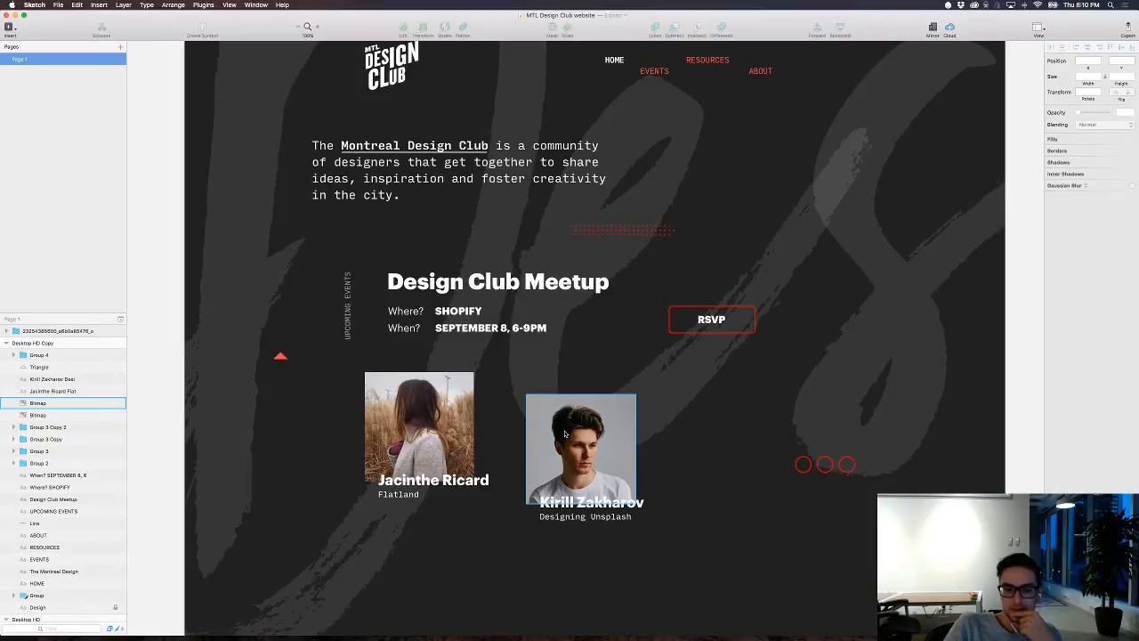
pyautogui.scroll(-6, 565, 433)
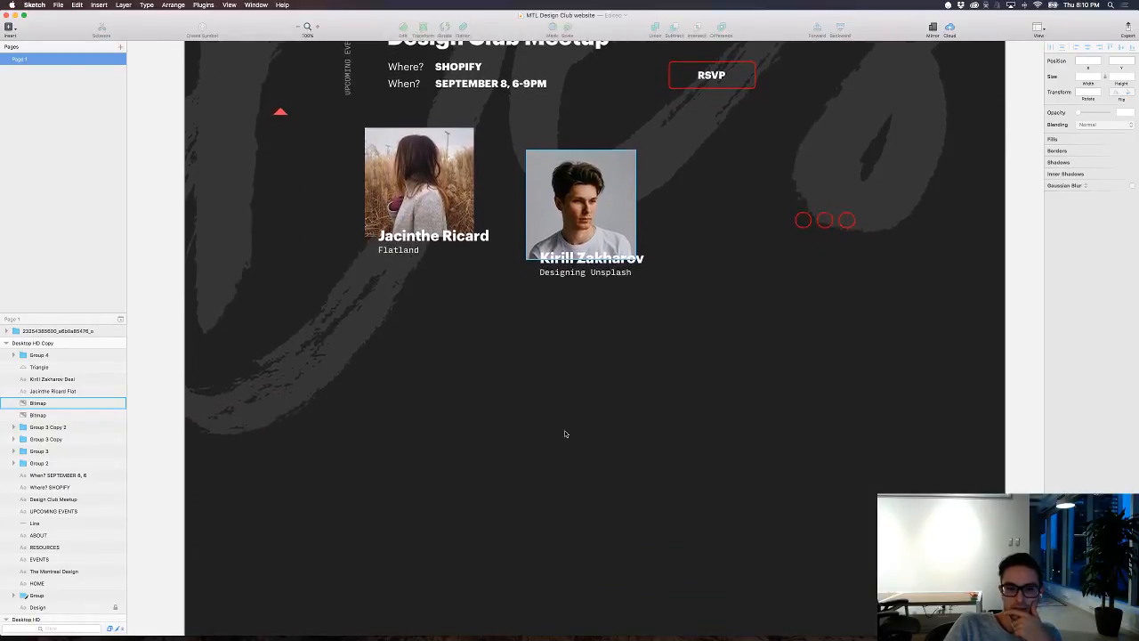
pyautogui.scroll(6, 564, 433)
pyautogui.scroll(1, 564, 433)
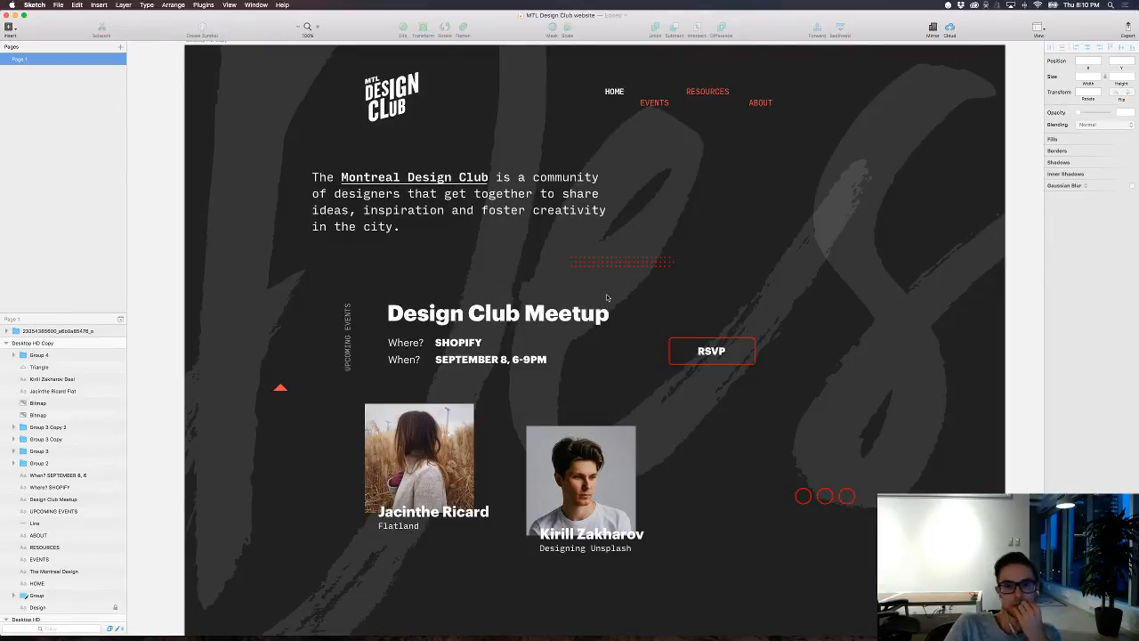
pyautogui.scroll(-5, 607, 297)
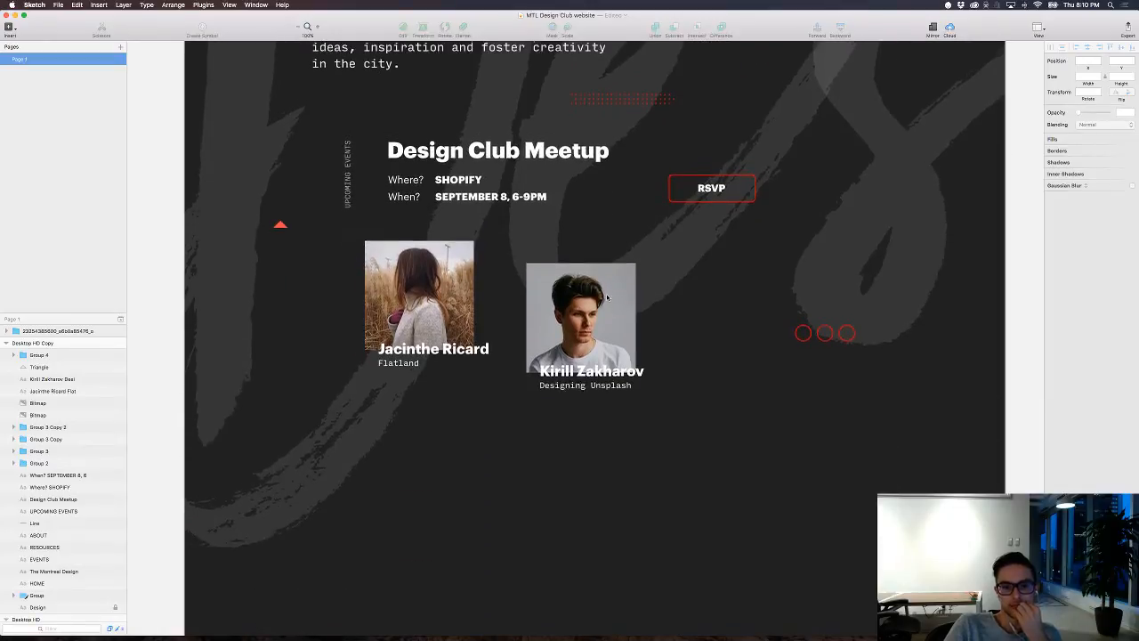
pyautogui.scroll(1, 607, 297)
pyautogui.scroll(-2, 607, 297)
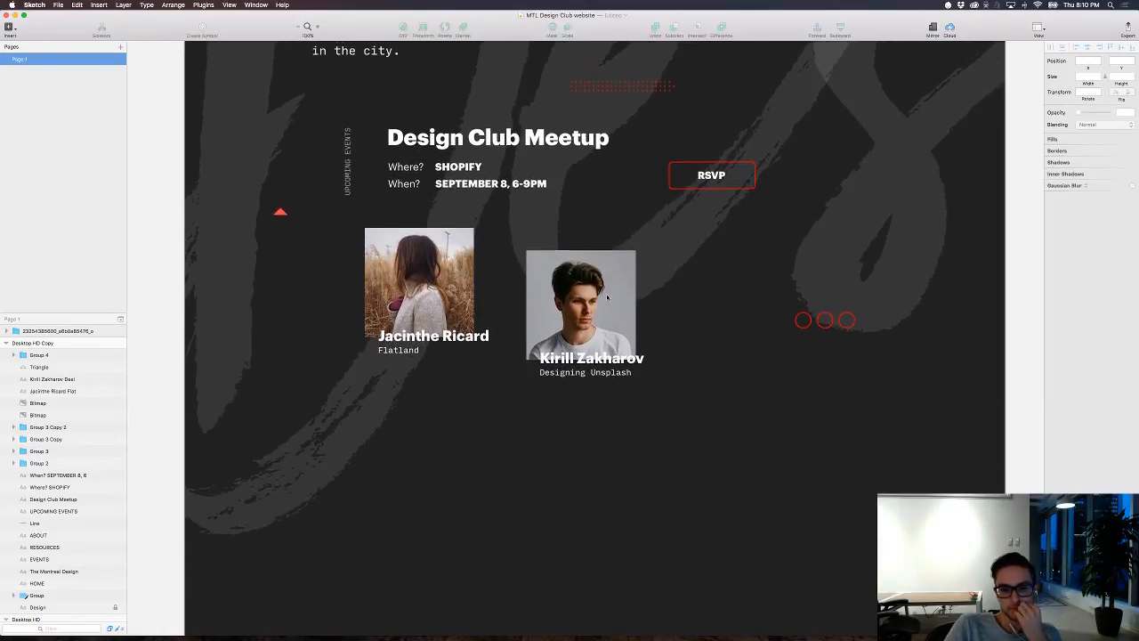
pyautogui.press('super+minus')
pyautogui.press('super+minus')
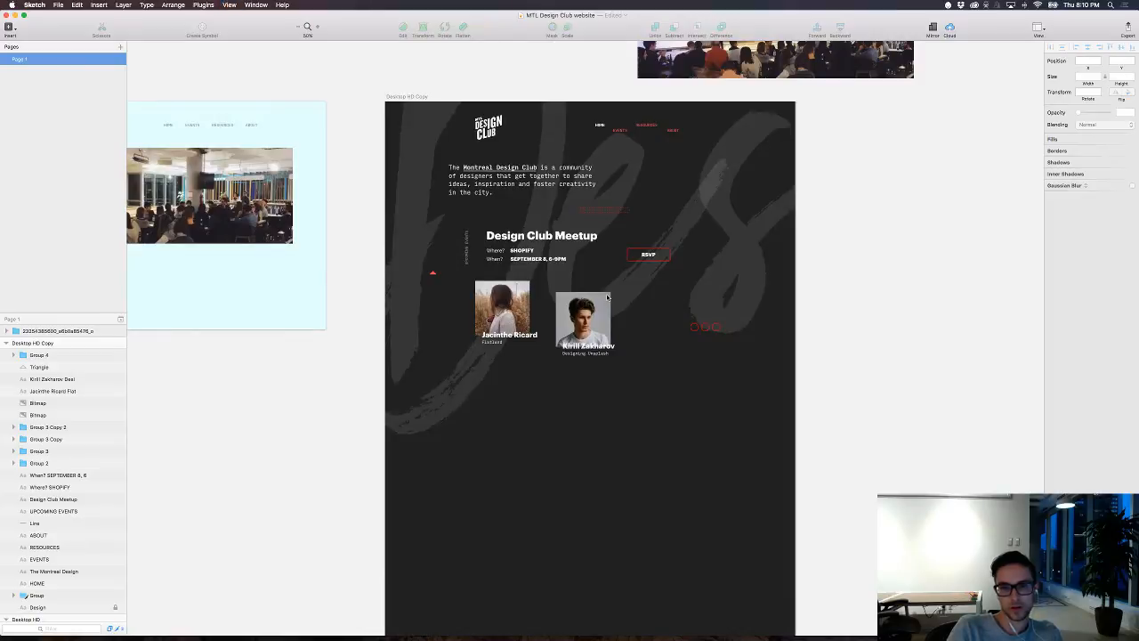
pyautogui.press('super+plus')
pyautogui.press('super+plus')
pyautogui.click(607, 297)
pyautogui.scroll(4, 607, 297)
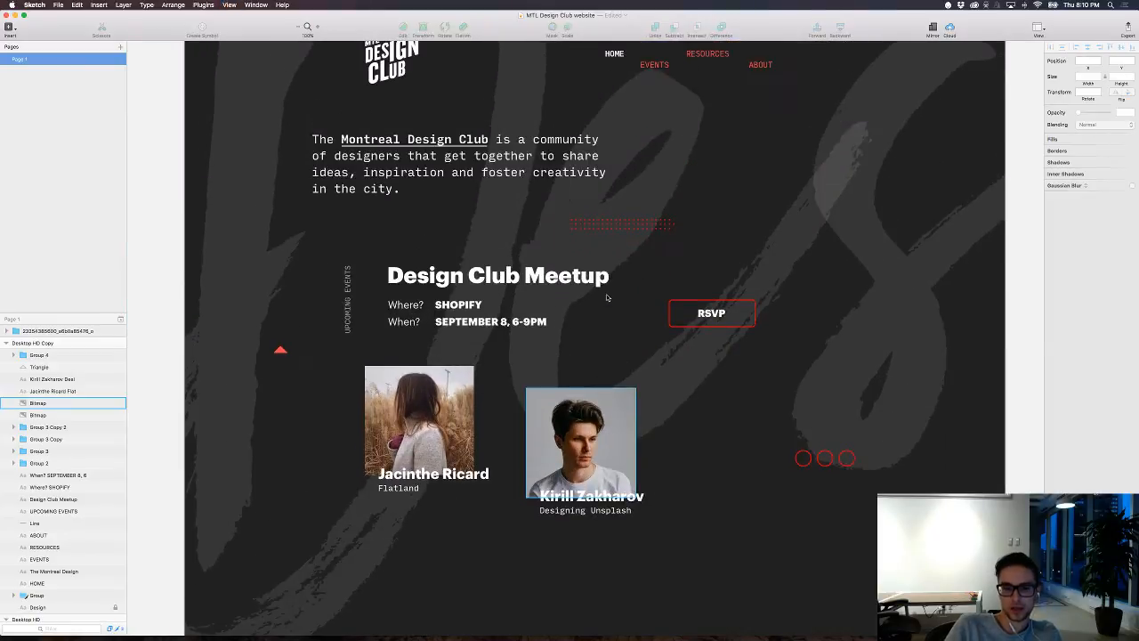
# Step: Examine the layout around the member photos and the empty area below their captions
pyautogui.scroll(-7, 607, 297)
pyautogui.scroll(5, 607, 297)
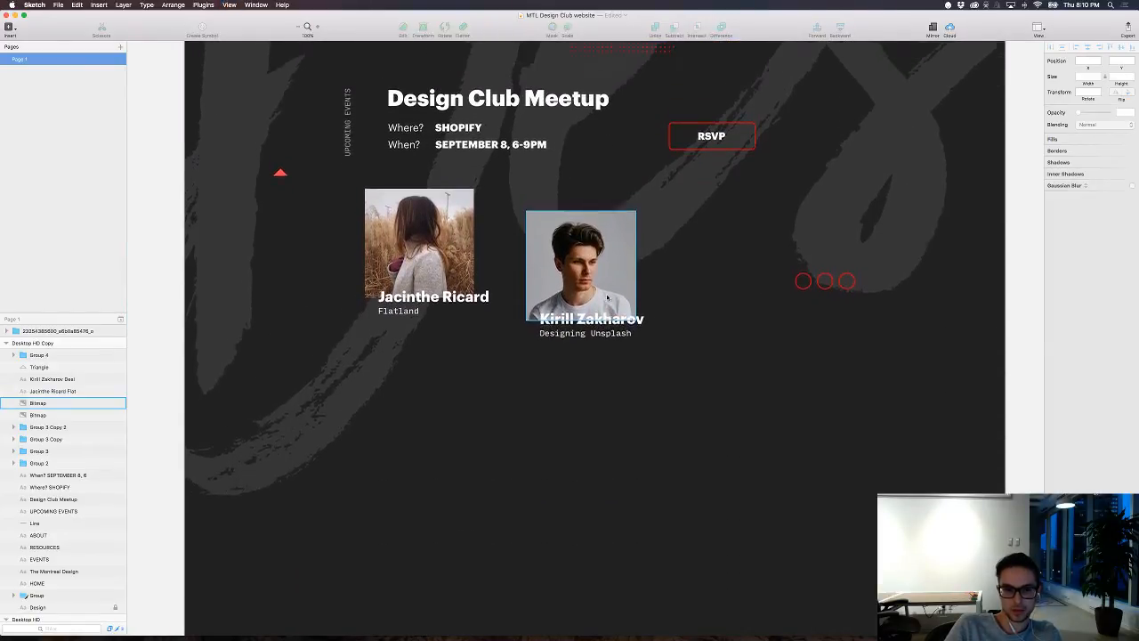
pyautogui.scroll(1, 607, 297)
pyautogui.scroll(-1, 607, 297)
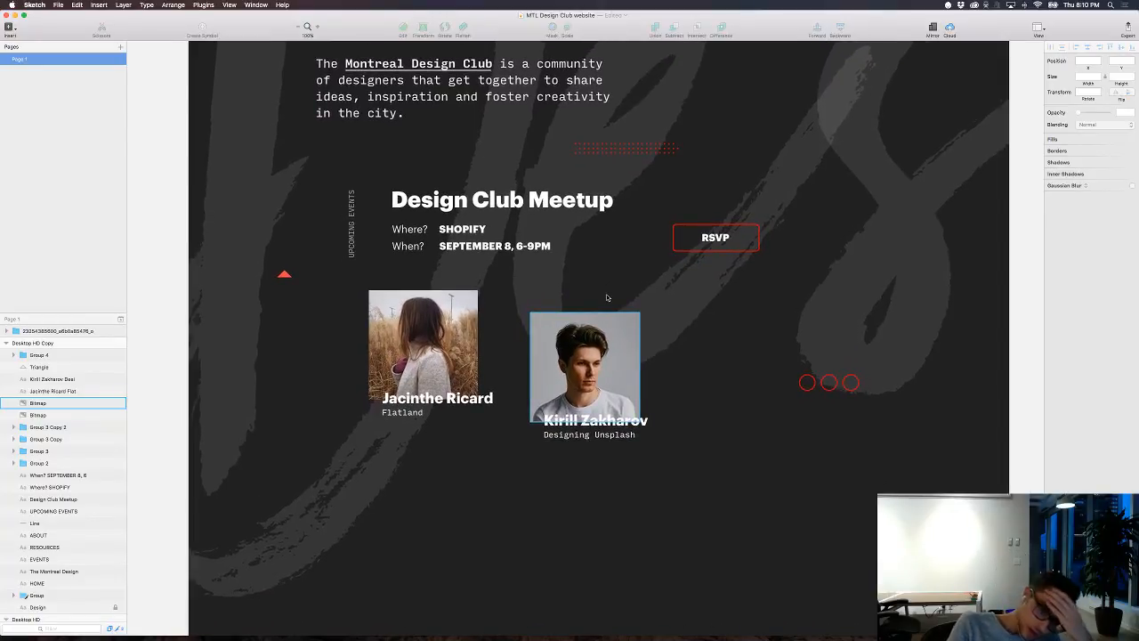
pyautogui.click(607, 297)
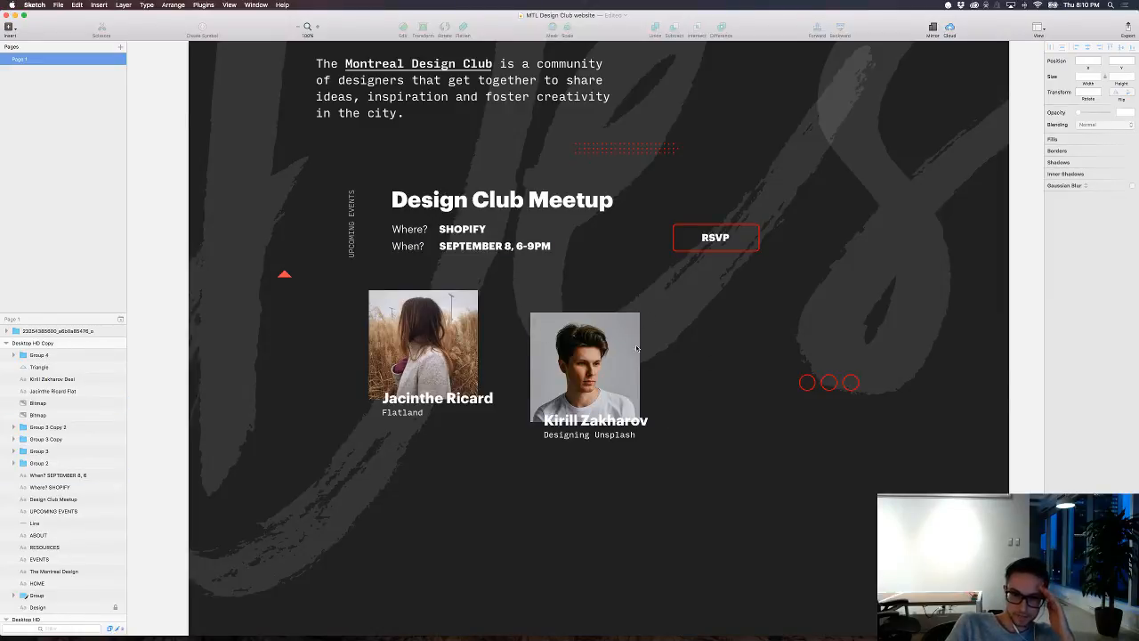
pyautogui.scroll(5, 472, 356)
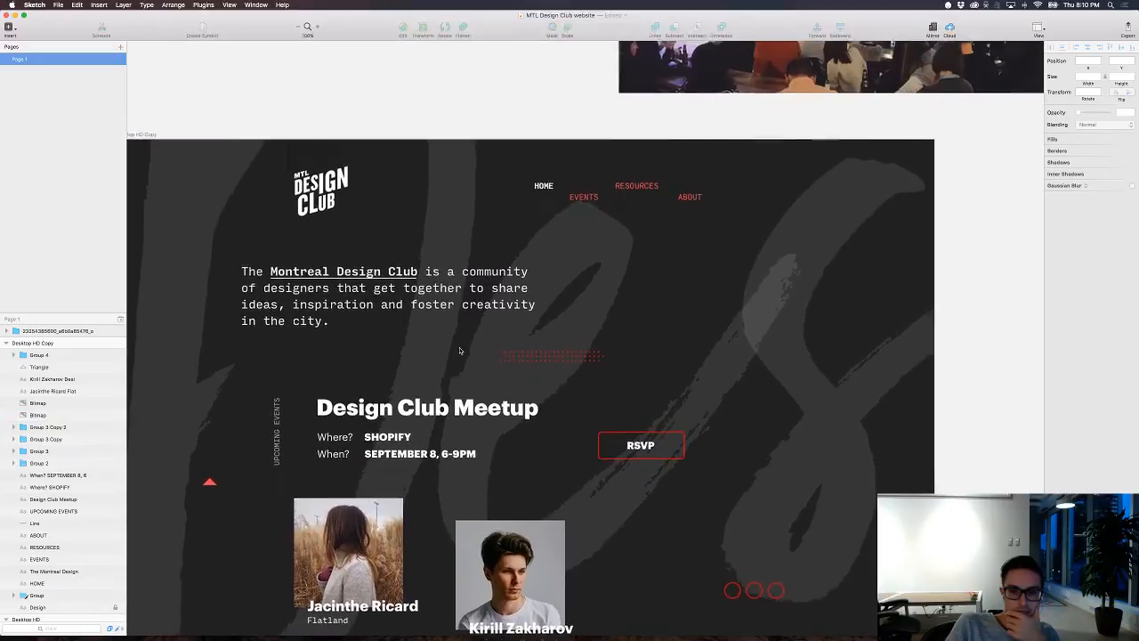
pyautogui.scroll(-6, 460, 351)
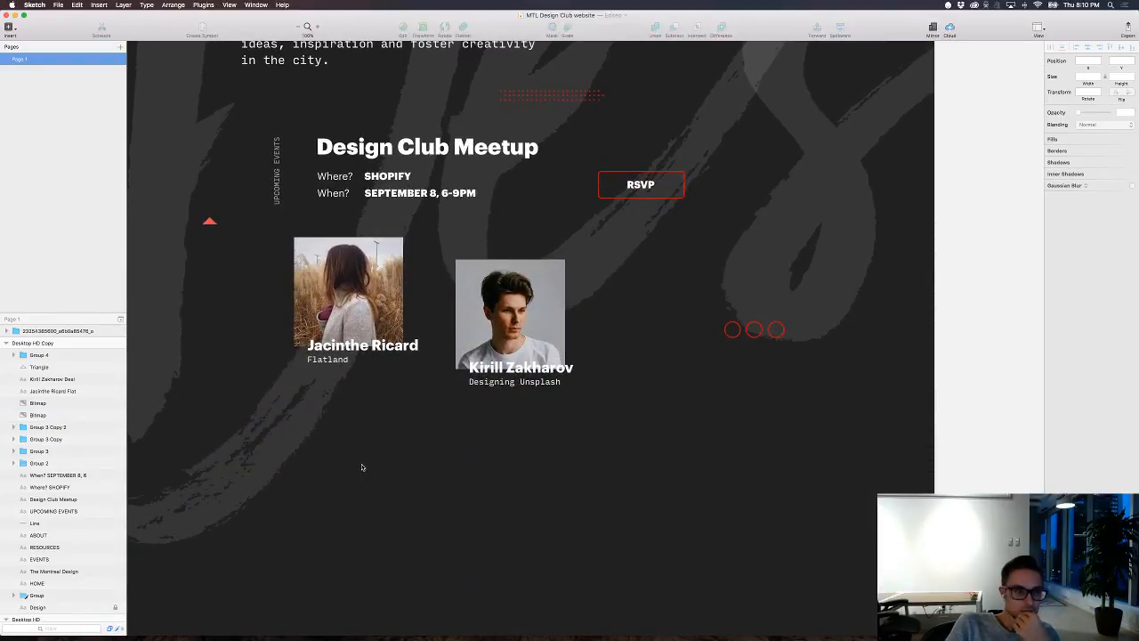
# Step: Add the bold text "View other upcoming events" below the member photos and set its font size to 24
pyautogui.press('t')
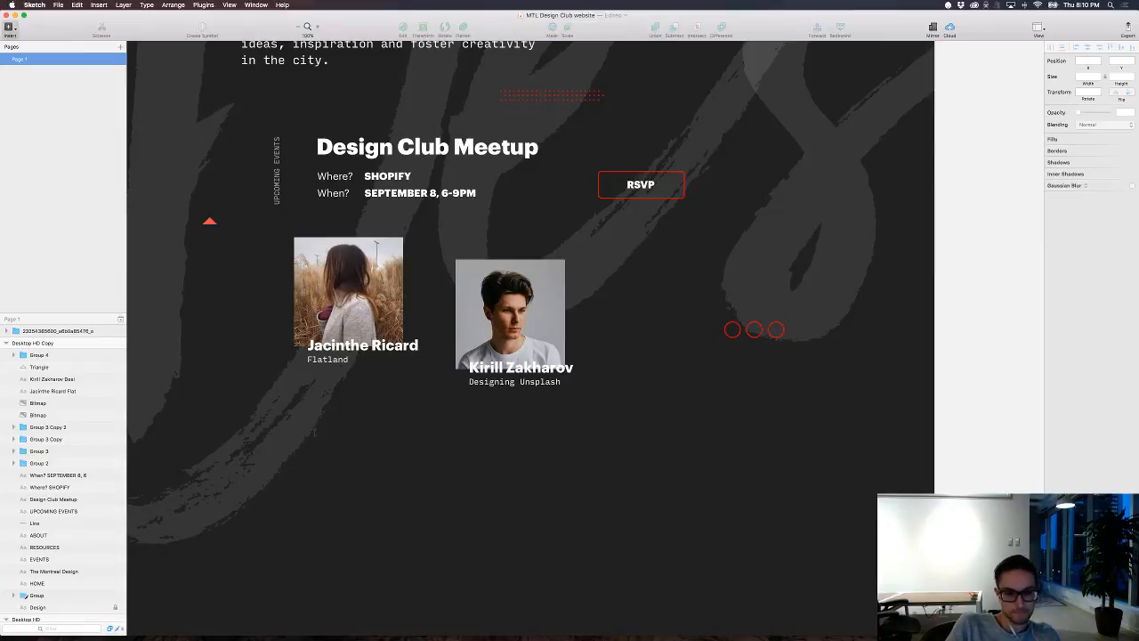
pyautogui.click(314, 432)
pyautogui.write('Vi')
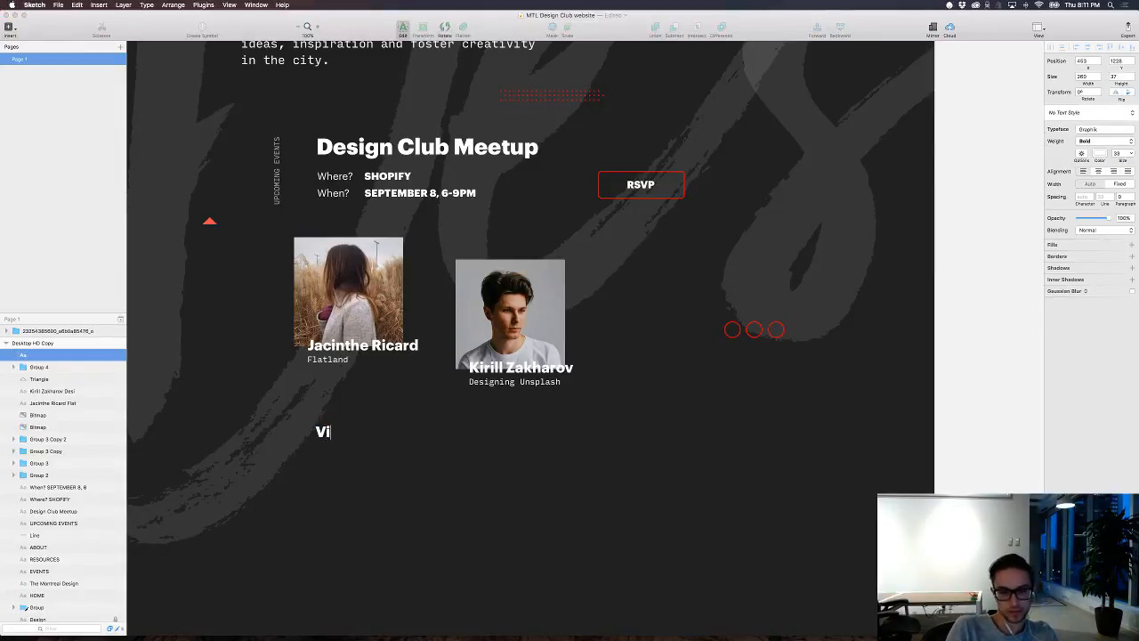
pyautogui.write('ew')
pyautogui.press('BackSpace')
pyautogui.write('ew ')
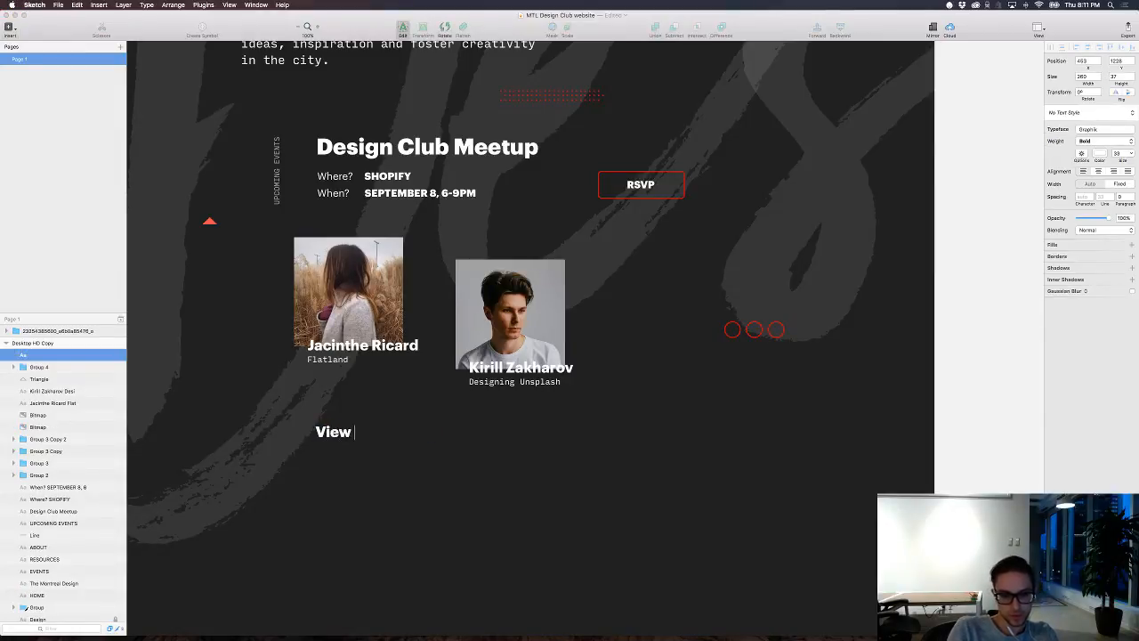
pyautogui.write('other upc')
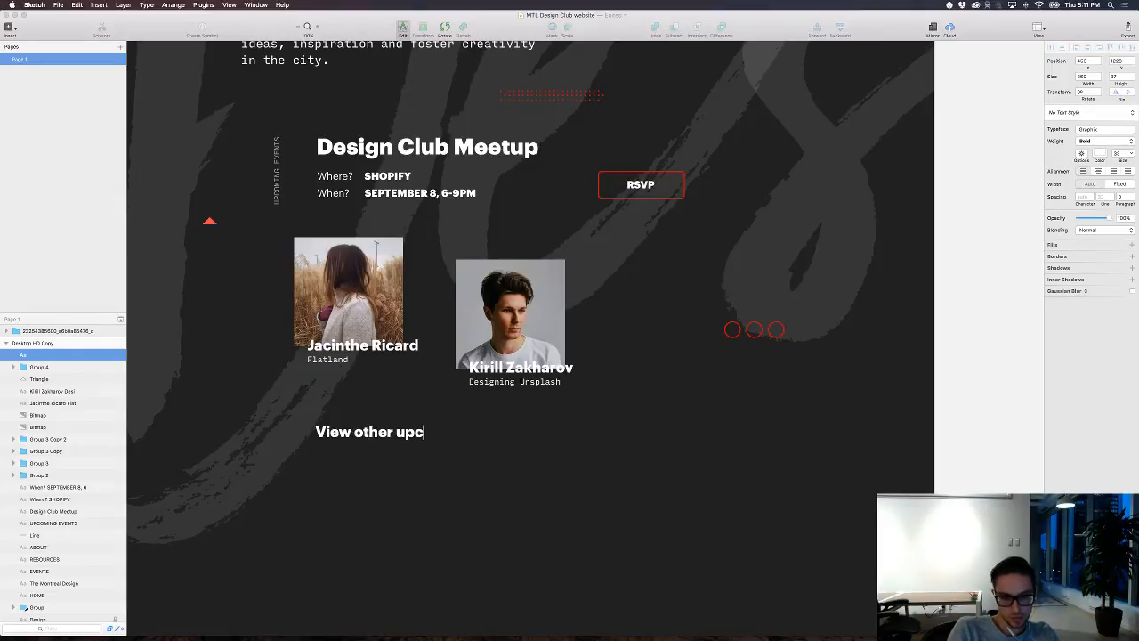
pyautogui.write('oming events')
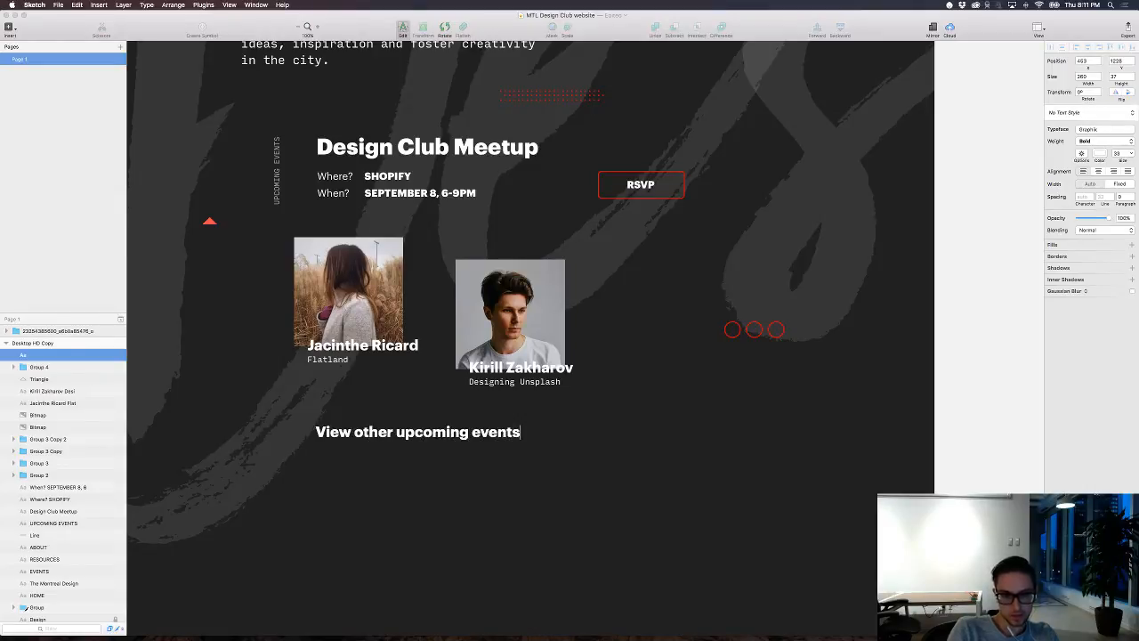
pyautogui.press('Escape')
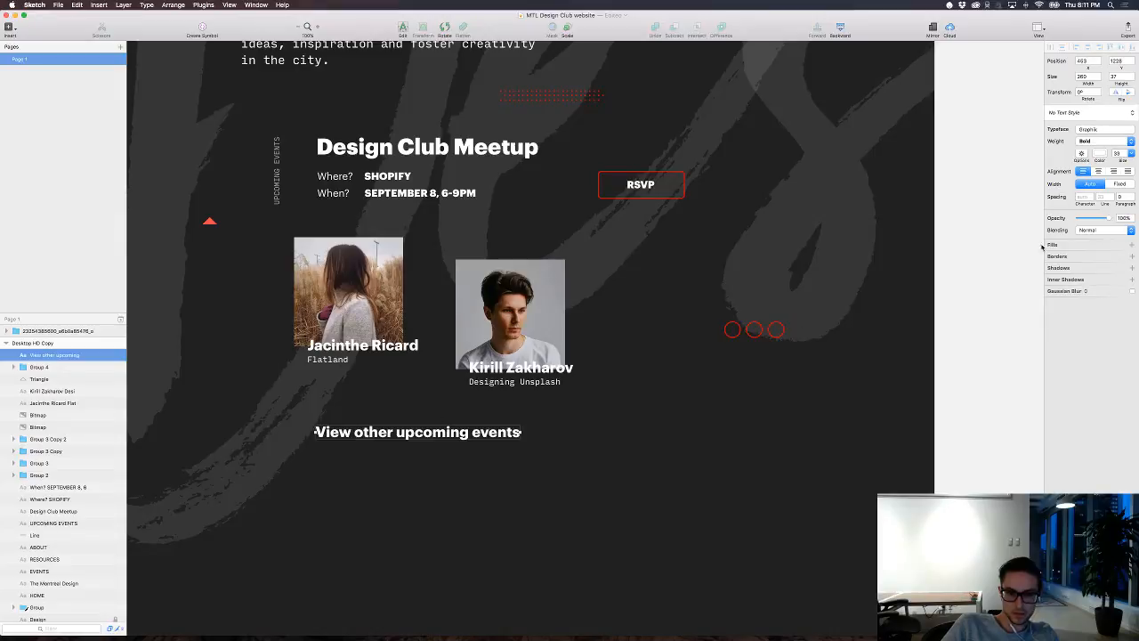
pyautogui.moveTo(1123, 161); pyautogui.dragTo(1118, 161)
pyautogui.click(490, 466)
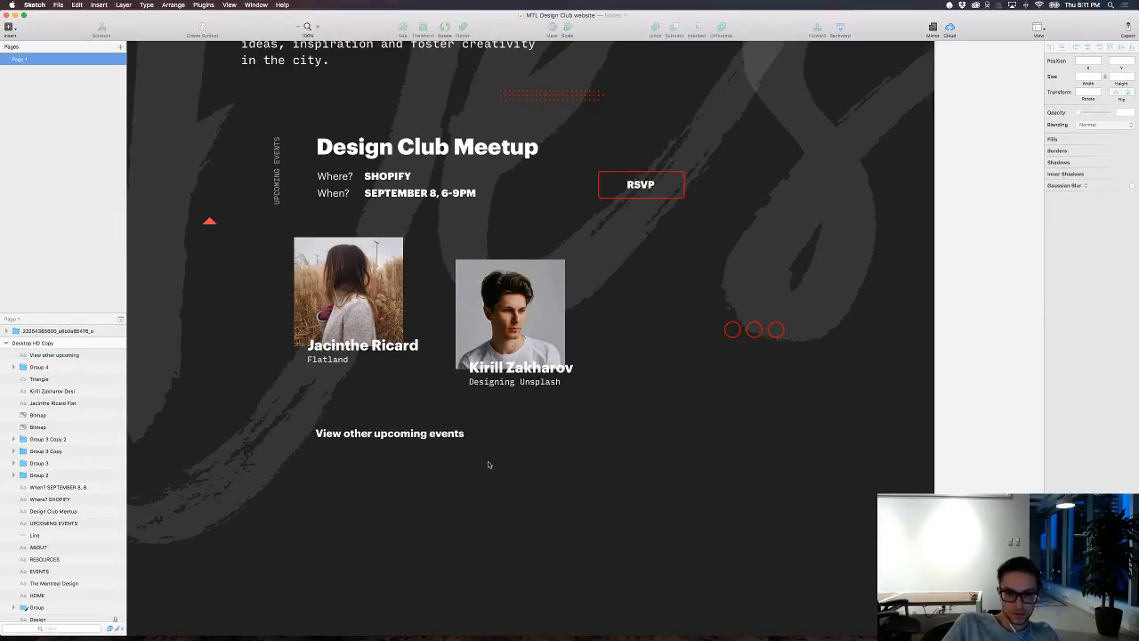
# Step: Examine how the upcoming events link sits with the header, event details, member photos and red decorative shapes
pyautogui.scroll(3, 490, 465)
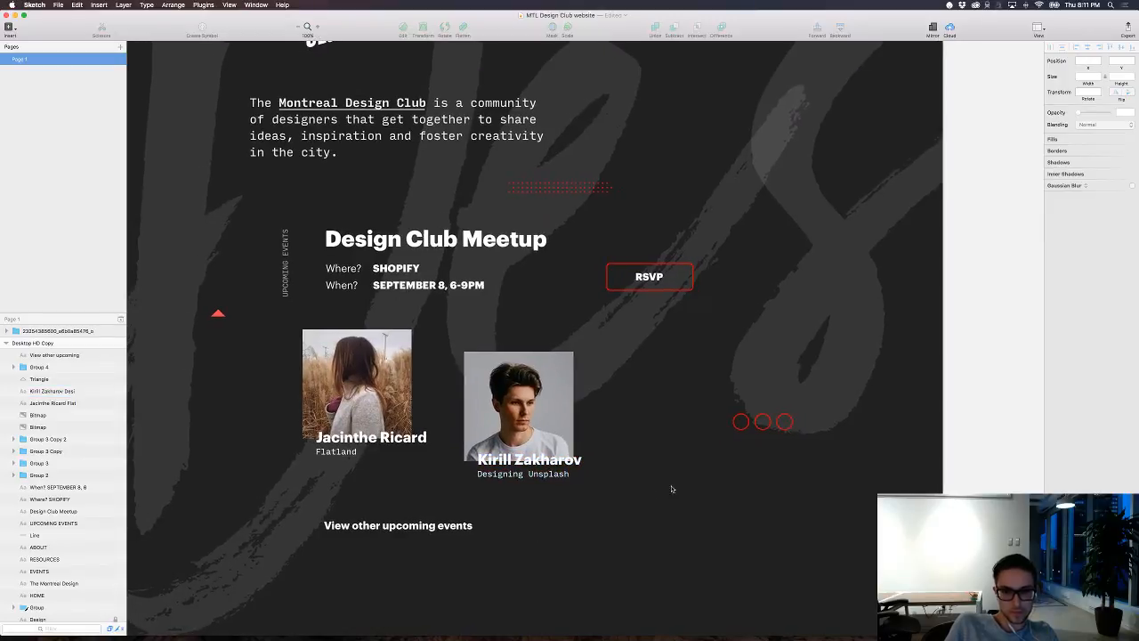
pyautogui.scroll(5, 673, 486)
pyautogui.scroll(-2, 688, 468)
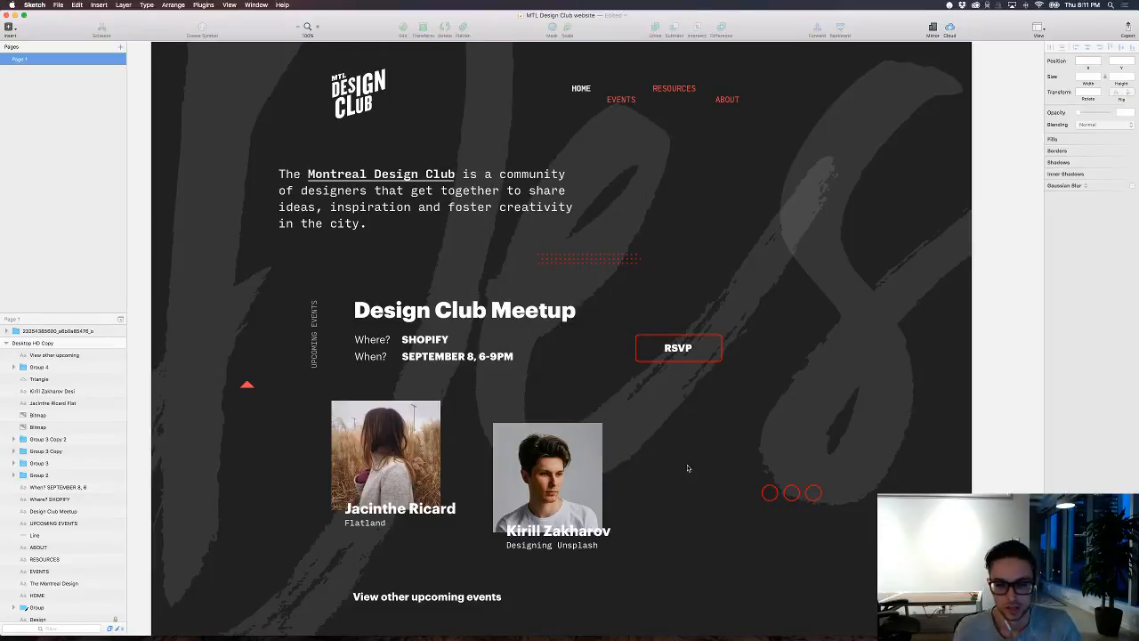
pyautogui.scroll(-2, 675, 360)
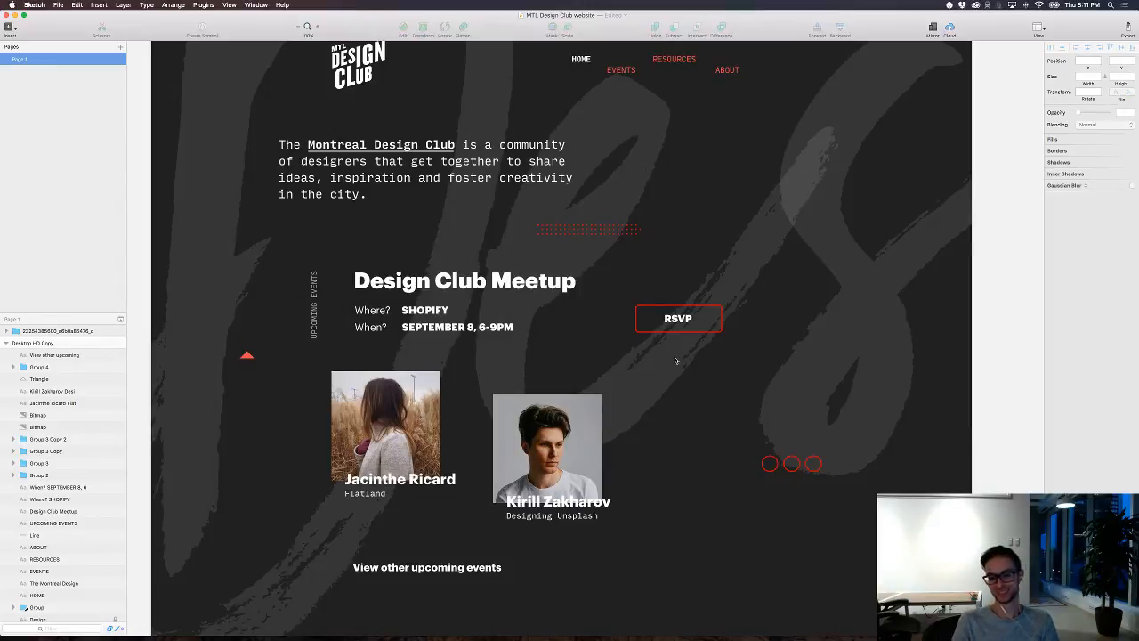
pyautogui.scroll(-5, 676, 360)
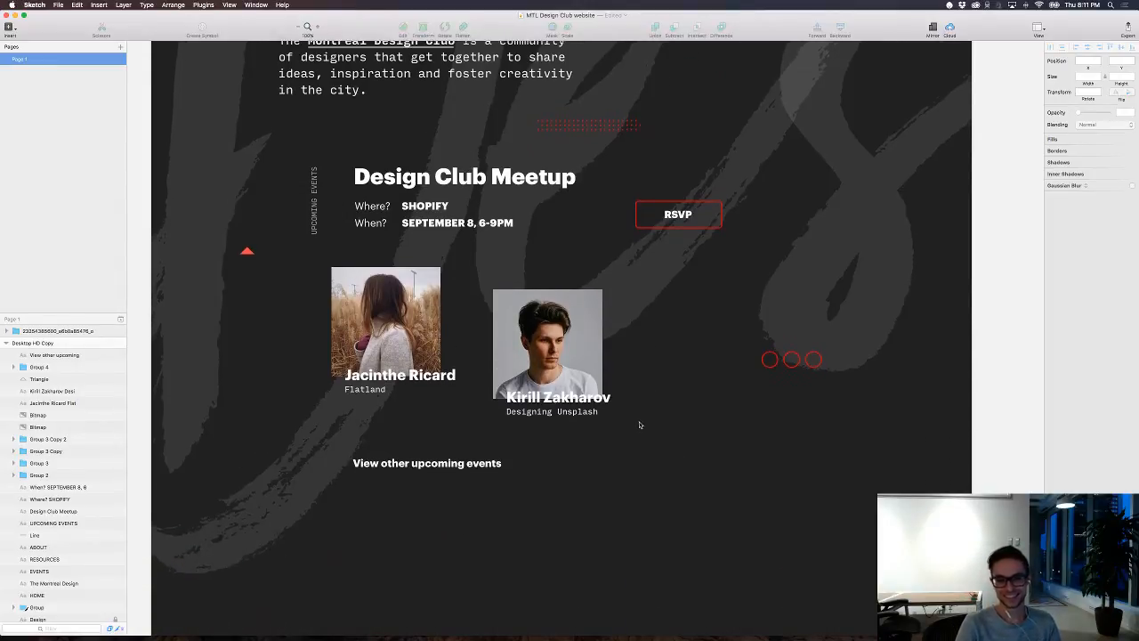
pyautogui.scroll(4, 635, 427)
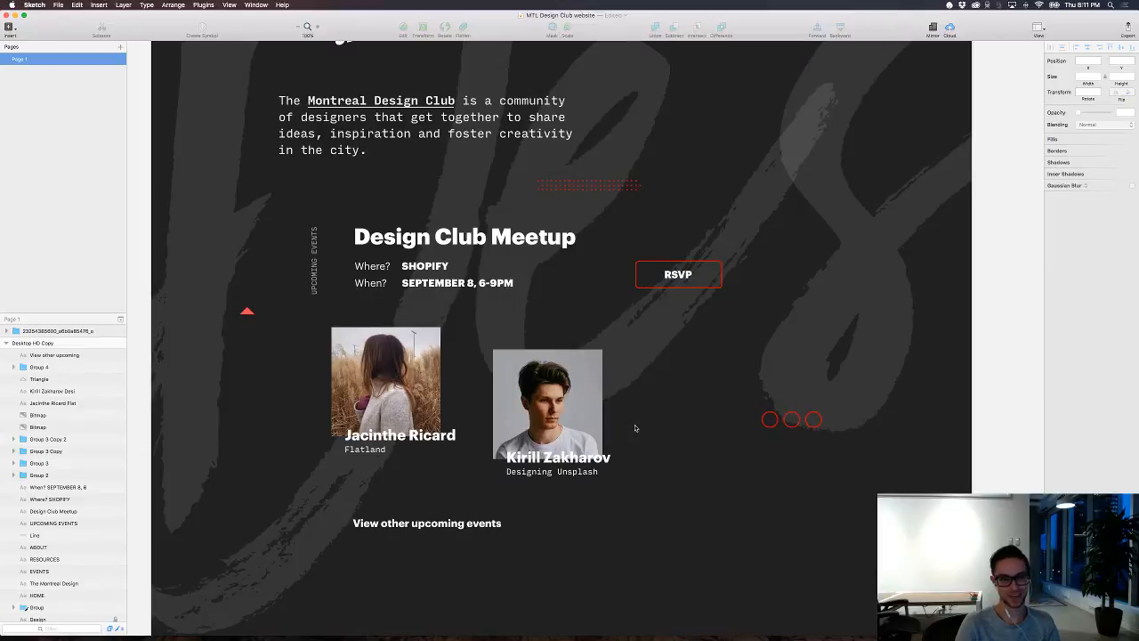
pyautogui.scroll(-5, 630, 438)
pyautogui.scroll(8, 615, 467)
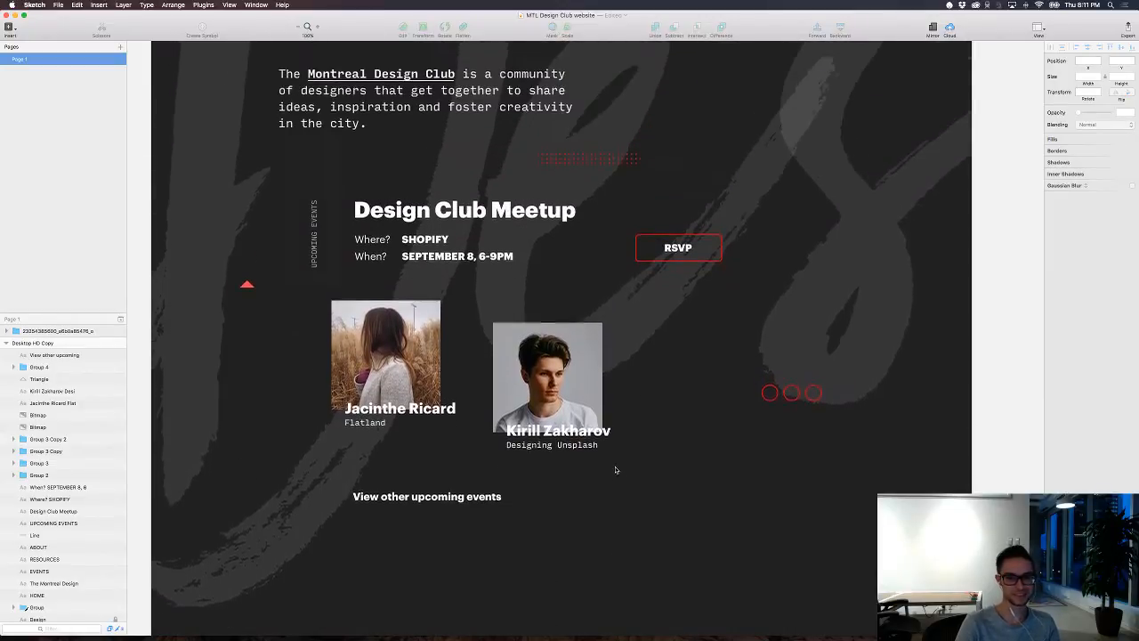
pyautogui.scroll(-2, 615, 469)
pyautogui.scroll(-4, 615, 469)
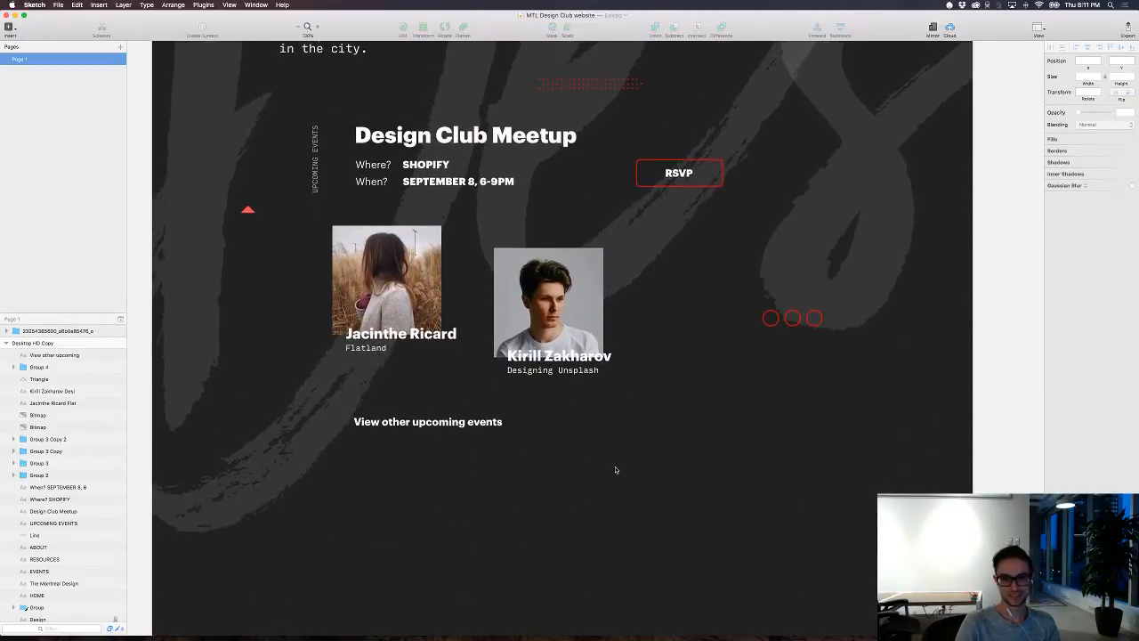
pyautogui.scroll(1, 615, 470)
pyautogui.scroll(3, 615, 470)
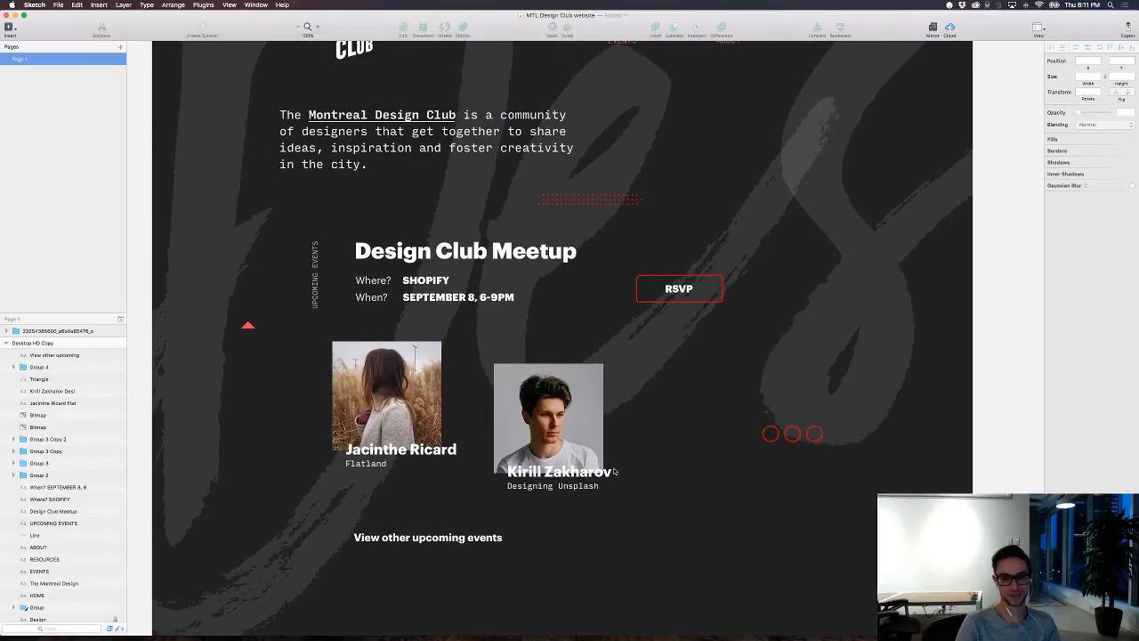
pyautogui.click(472, 538)
pyautogui.scroll(-1, 600, 475)
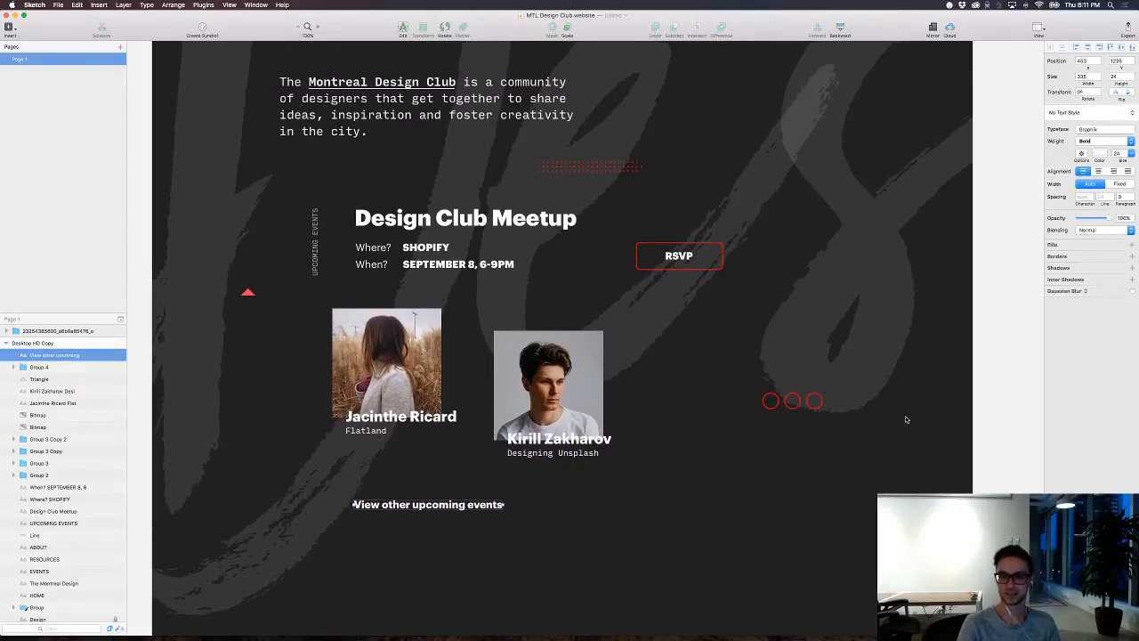
pyautogui.scroll(4, 905, 419)
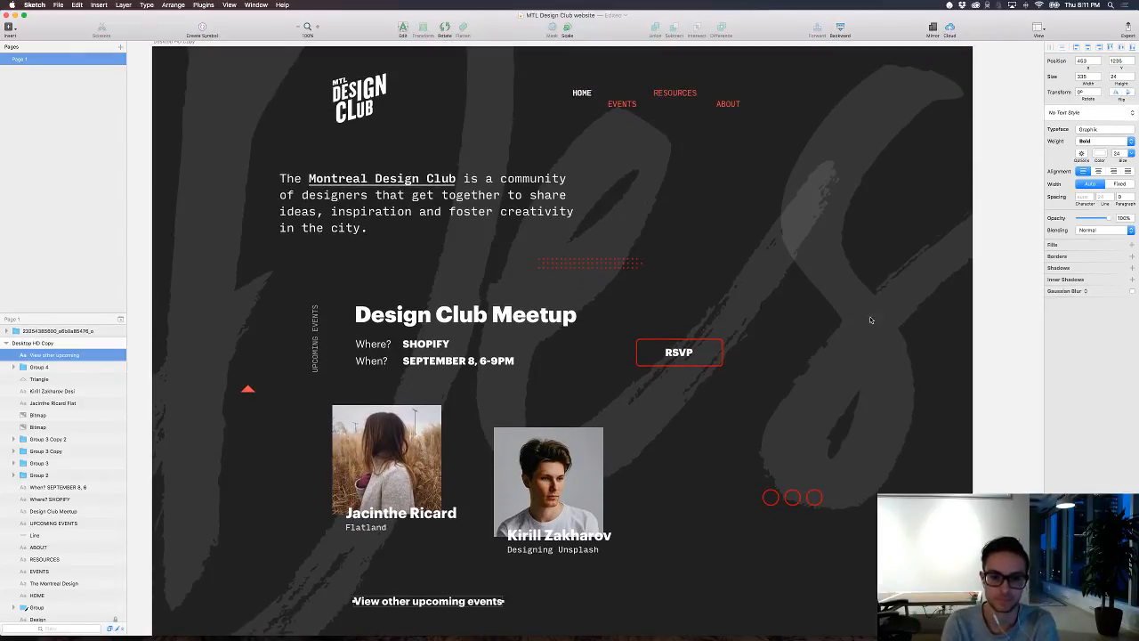
# Step: Move the wide event photo from above the dark artboard into it, below the upcoming events link
pyautogui.scroll(4, 892, 303)
pyautogui.press('super+minus')
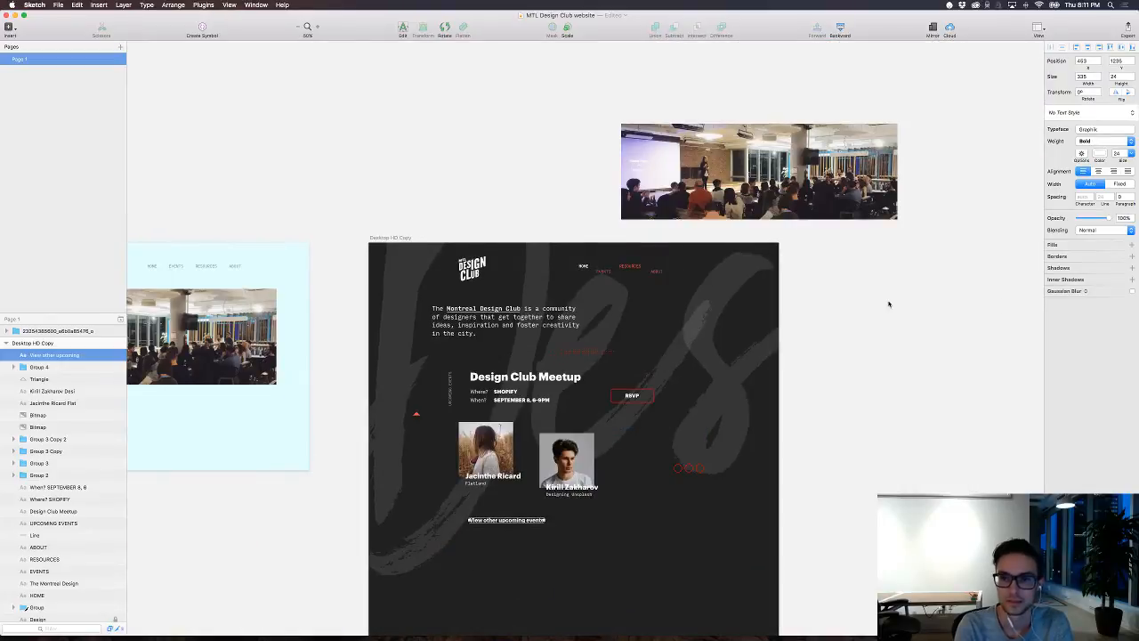
pyautogui.moveTo(771, 169); pyautogui.dragTo(571, 594)
pyautogui.scroll(-4, 636, 594)
pyautogui.press('super+plus')
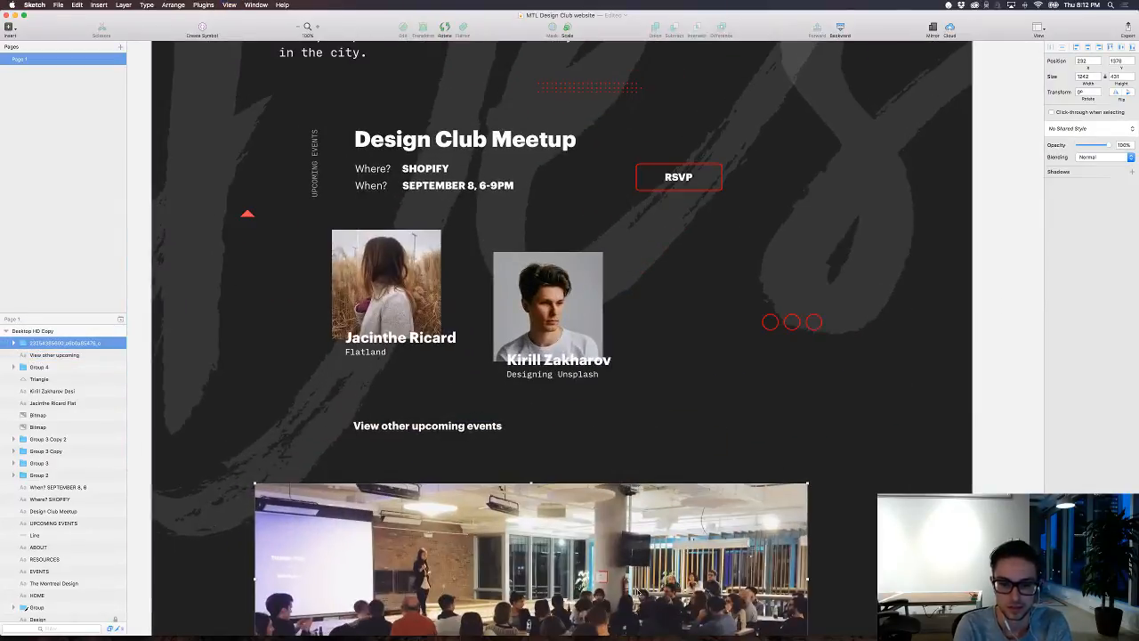
# Step: Enlarge the event photo proportionally from both lower corners until it spans the full width of the dark artboard
pyautogui.scroll(-5, 640, 521)
pyautogui.hscroll(-2, 641, 521)
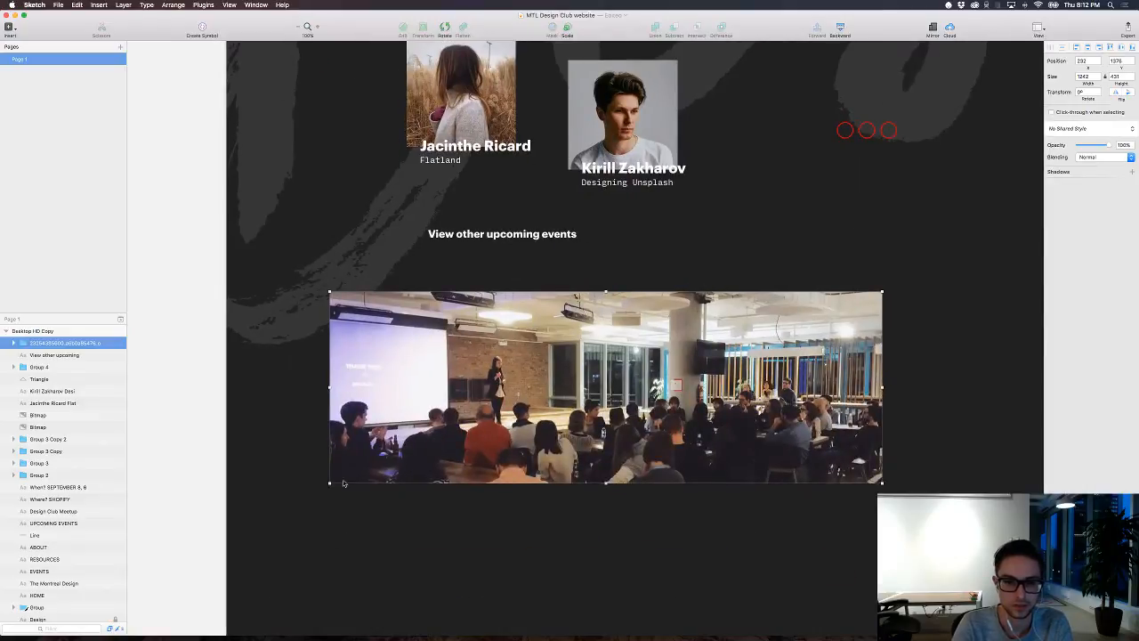
pyautogui.moveTo(329, 483); pyautogui.dragTo(226, 522)
pyautogui.scroll(-1, 670, 442)
pyautogui.hscroll(6, 669, 442)
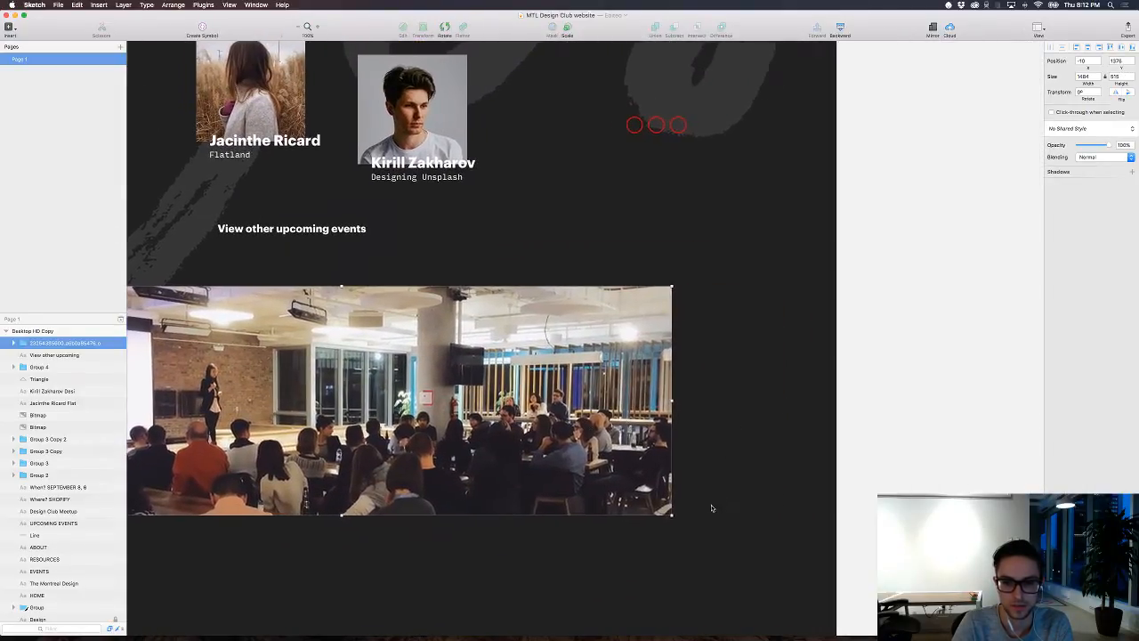
pyautogui.moveTo(640, 514); pyautogui.dragTo(802, 607)
pyautogui.click(545, 208)
pyautogui.hscroll(-5, 545, 208)
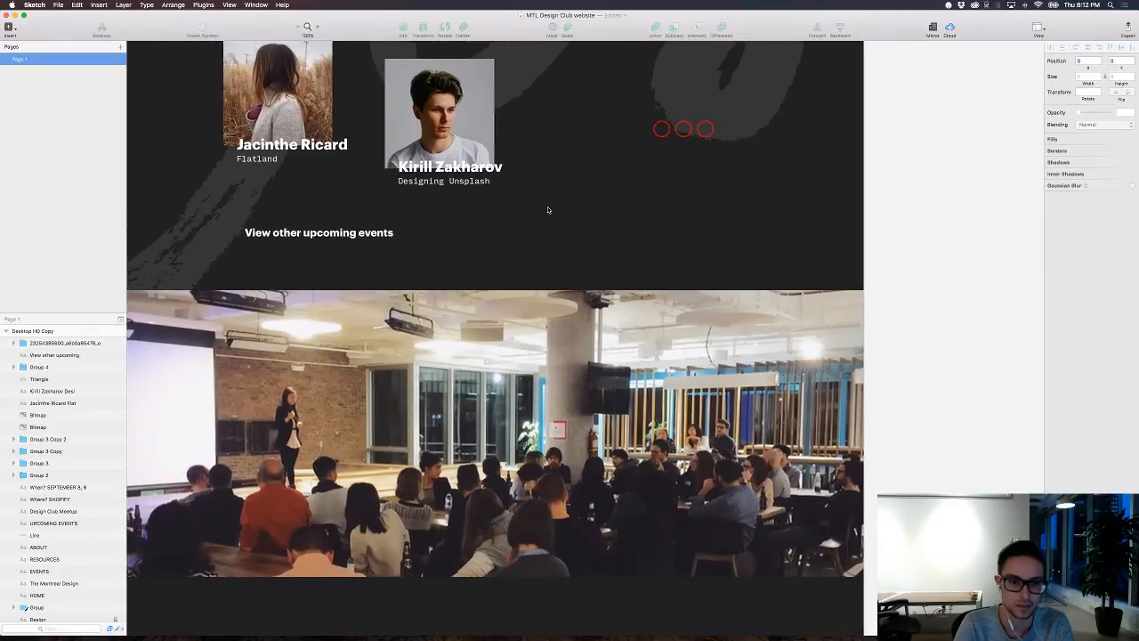
# Step: Shift the full-width event photo slightly down to widen the gap below the upcoming events link
pyautogui.scroll(8, 547, 210)
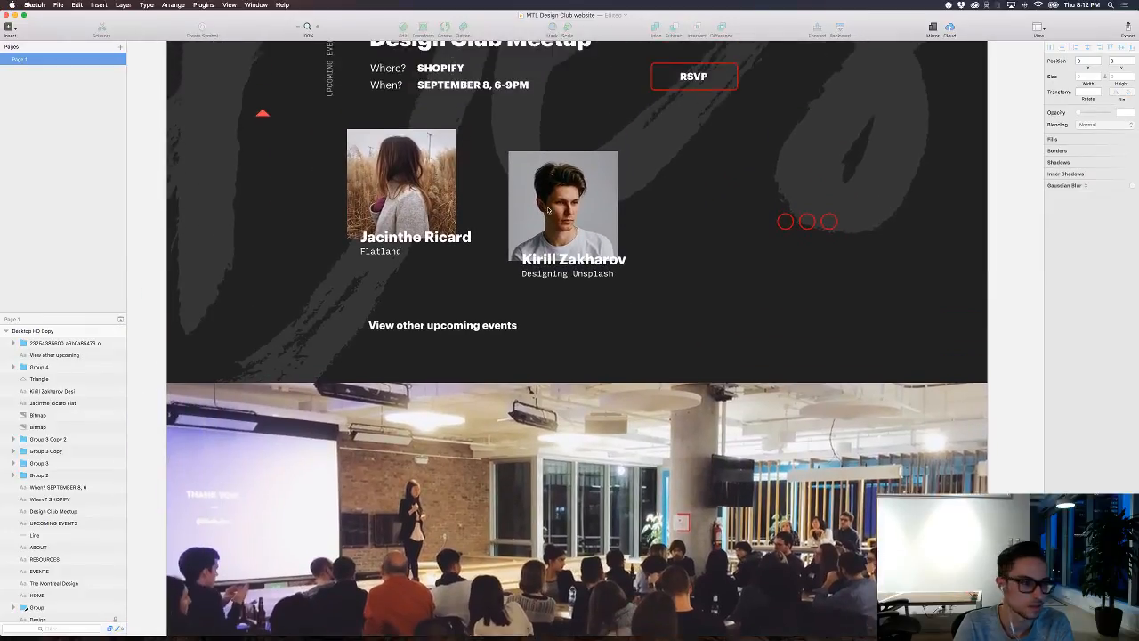
pyautogui.scroll(-12, 547, 210)
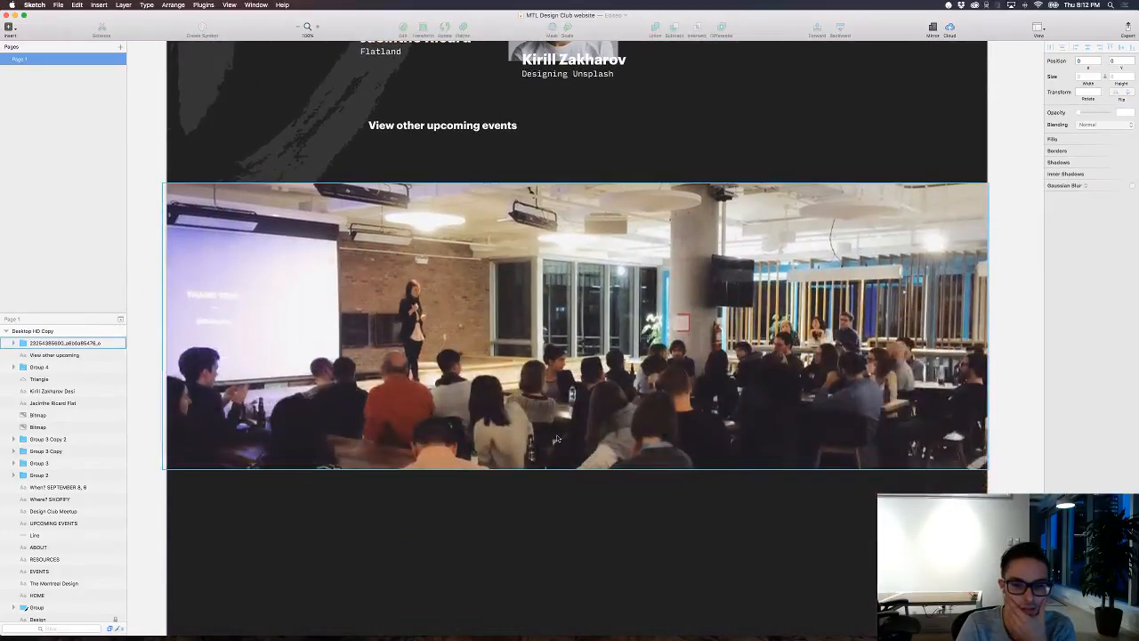
pyautogui.click(609, 271)
pyautogui.moveTo(610, 271); pyautogui.dragTo(607, 283)
# Step: Examine the homepage composition from the header to the full-width event photo, both close up and zoomed out
pyautogui.scroll(18, 601, 147)
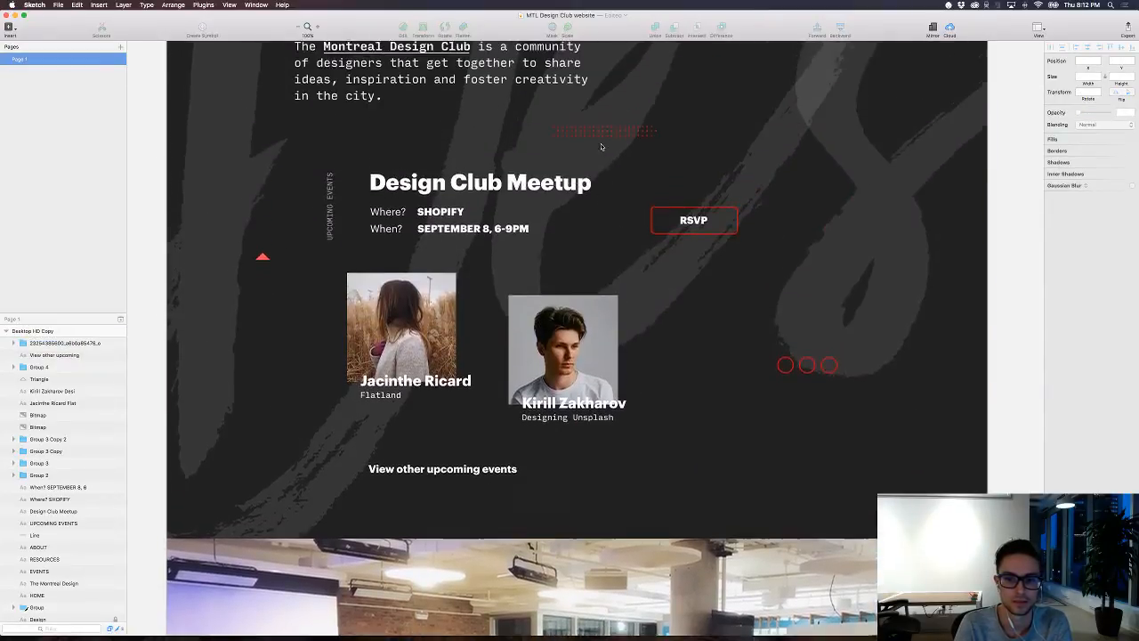
pyautogui.scroll(-8, 601, 146)
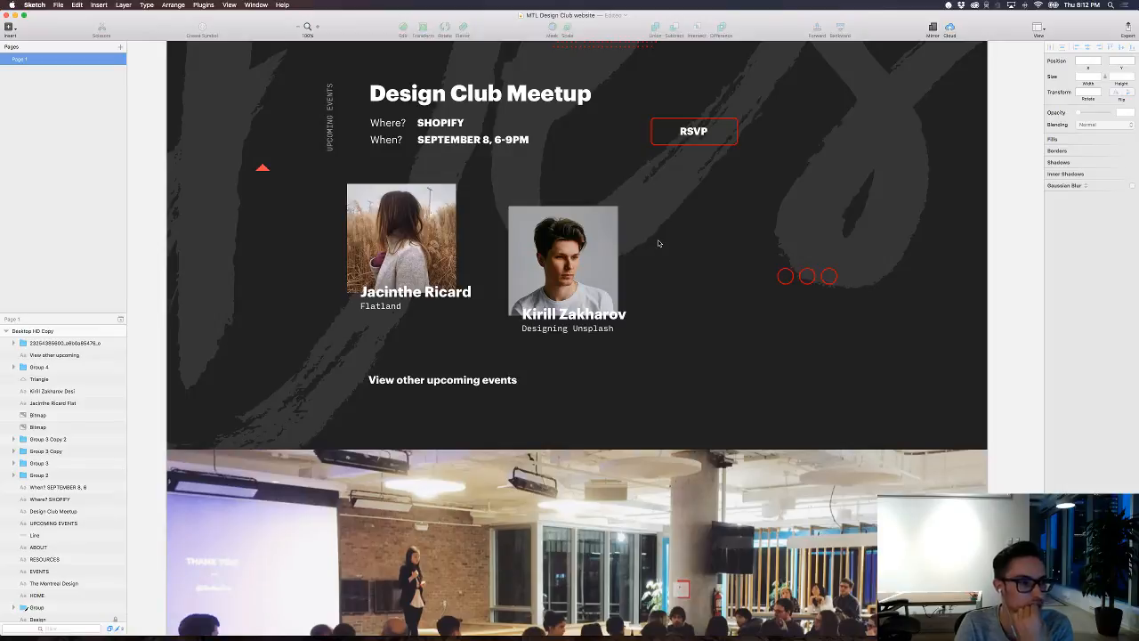
pyautogui.scroll(7, 658, 243)
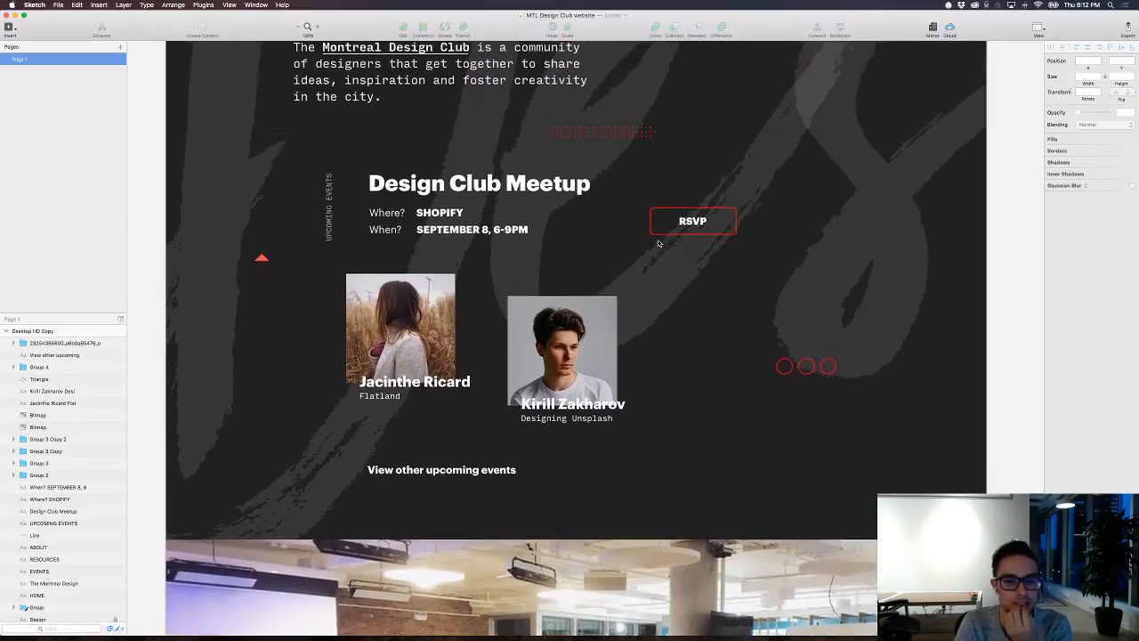
pyautogui.scroll(1, 659, 243)
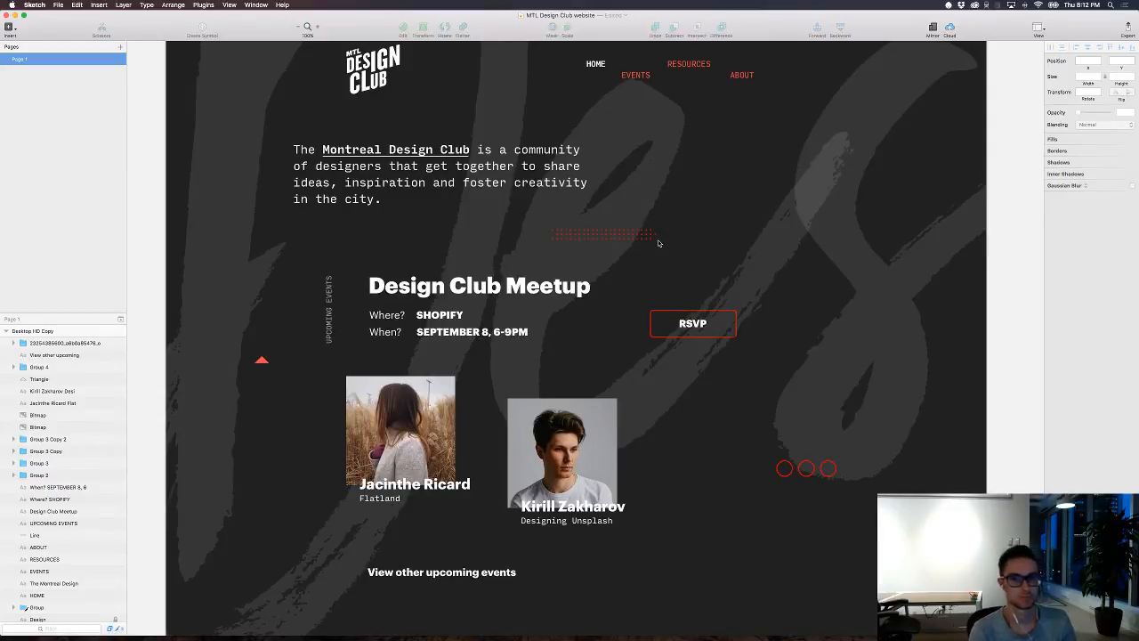
pyautogui.press('super+minus')
pyautogui.press('super+minus')
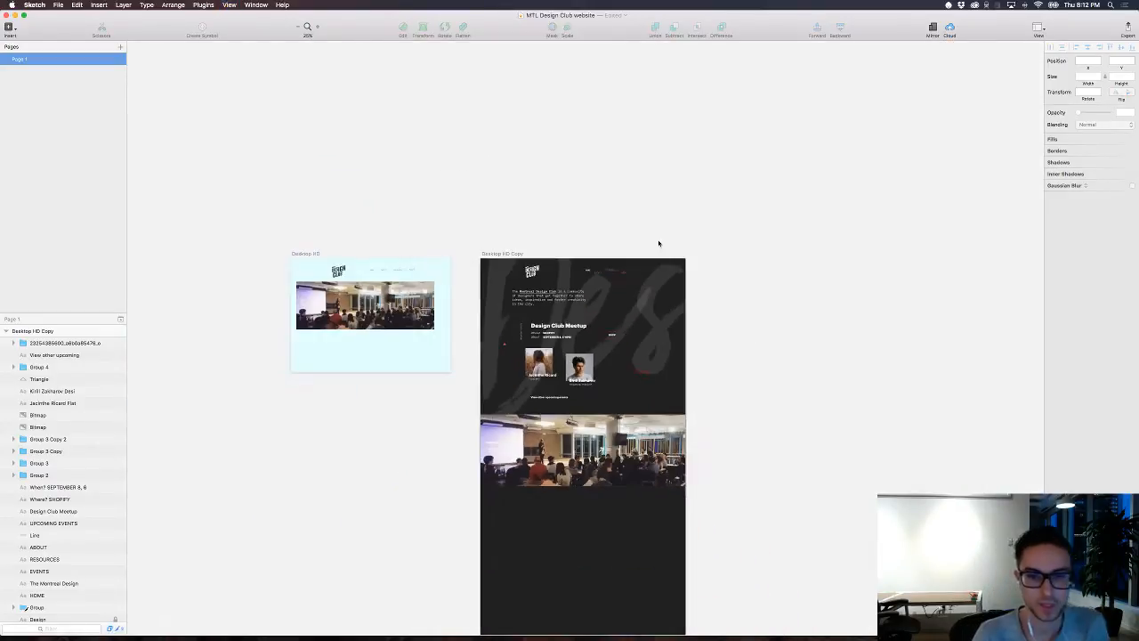
pyautogui.press('super+plus')
pyautogui.press('super+plus')
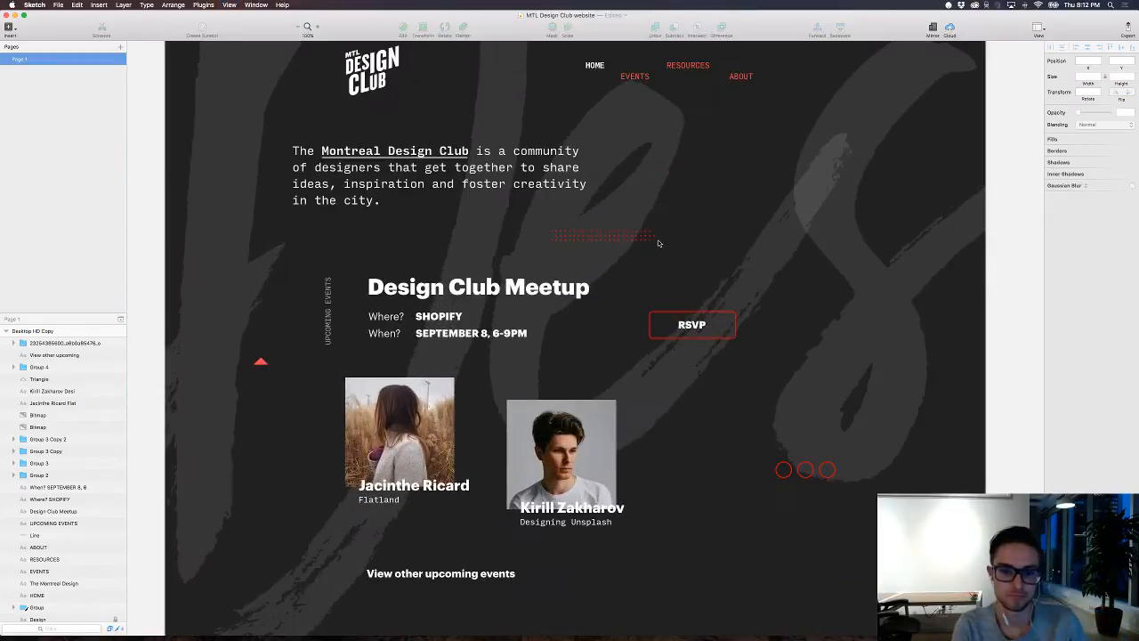
# Step: Switch to Ember and add the "index" magazine spread image from its library to the Sketch document
pyautogui.press('super+minus')
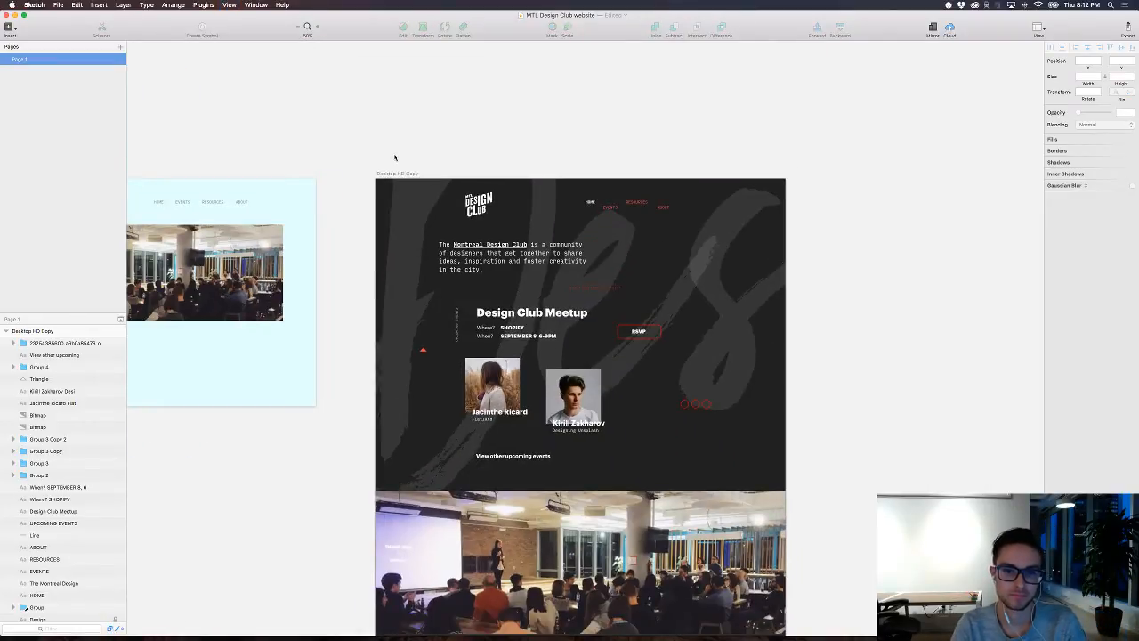
pyautogui.scroll(-3, 395, 158)
pyautogui.hscroll(3, 396, 157)
pyautogui.hscroll(-5, 395, 157)
pyautogui.hscroll(1, 395, 157)
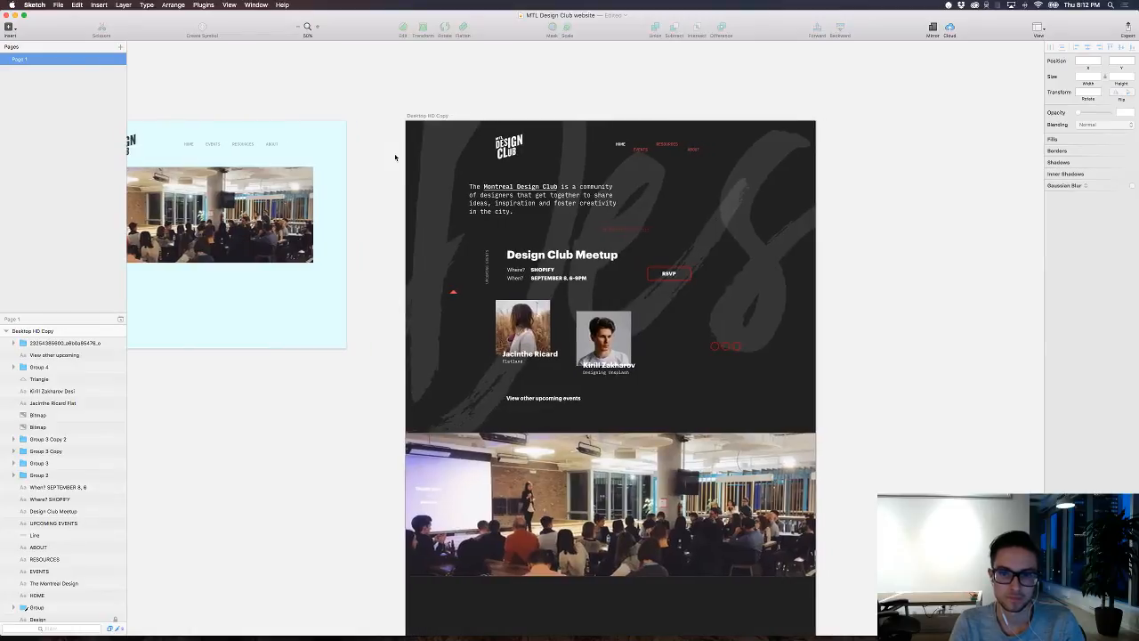
pyautogui.hscroll(3, 395, 157)
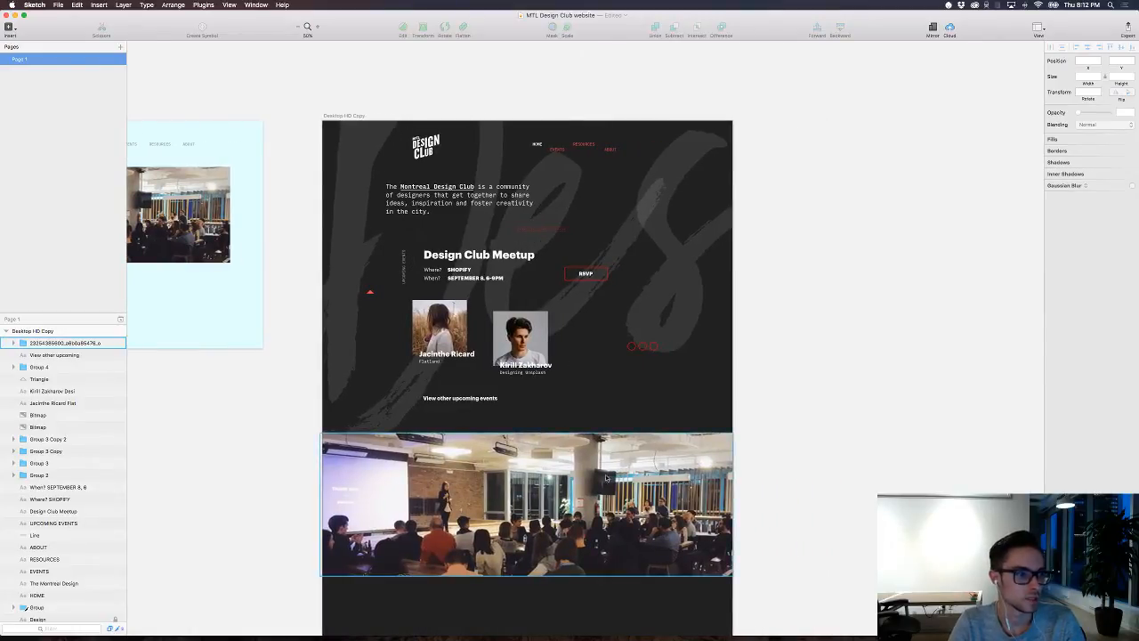
pyautogui.moveTo(665, 634)
pyautogui.click(729, 621)
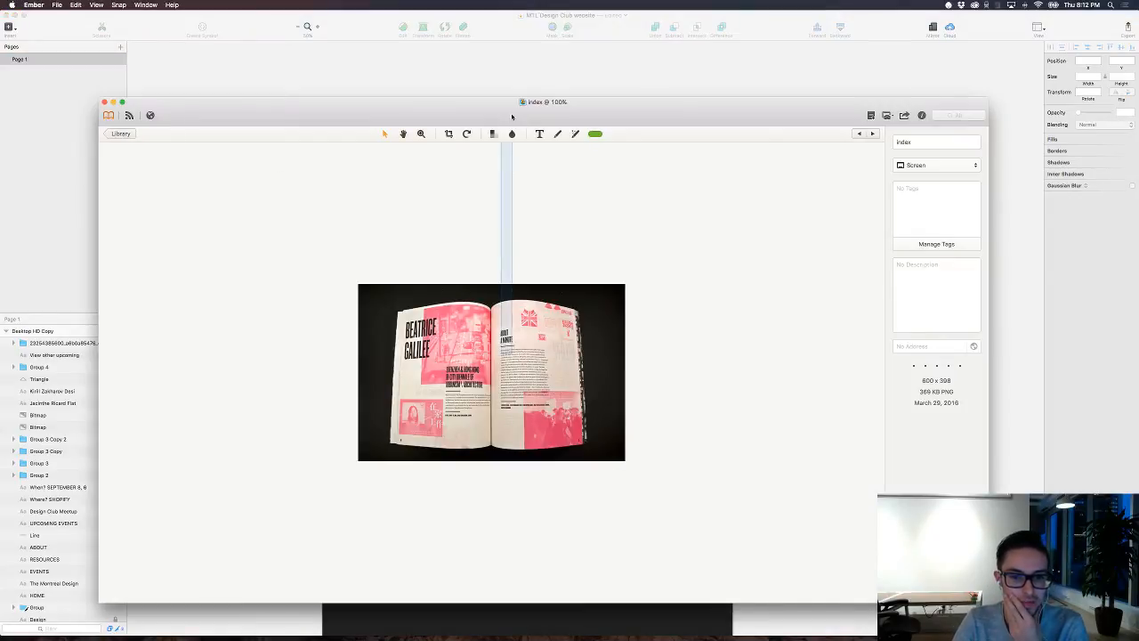
pyautogui.click(117, 133)
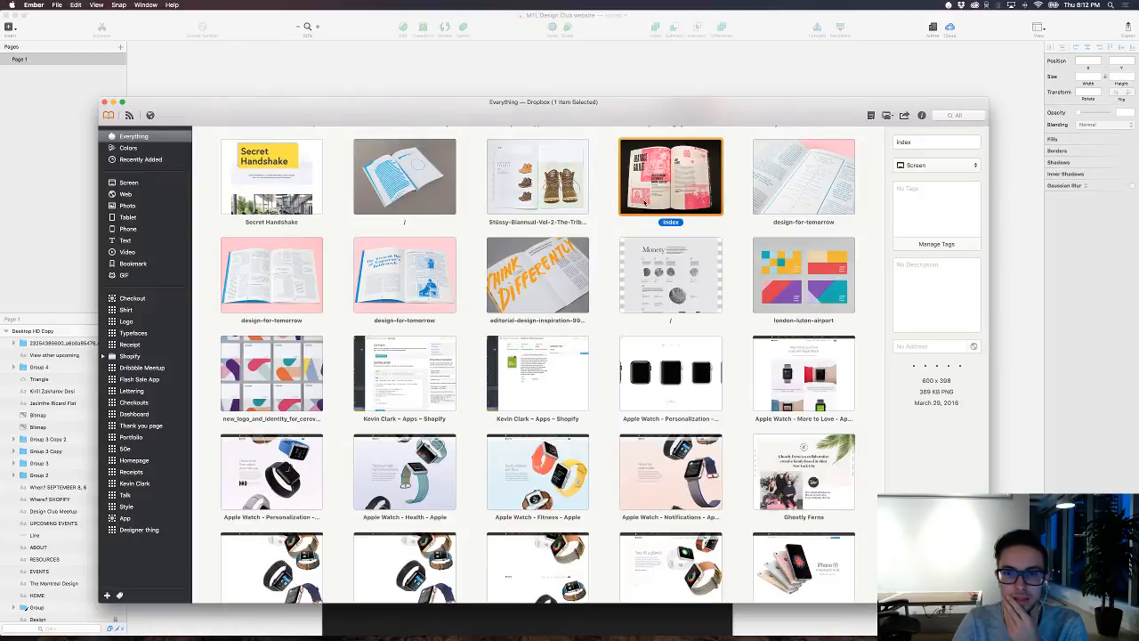
pyautogui.moveTo(644, 203); pyautogui.dragTo(609, 86)
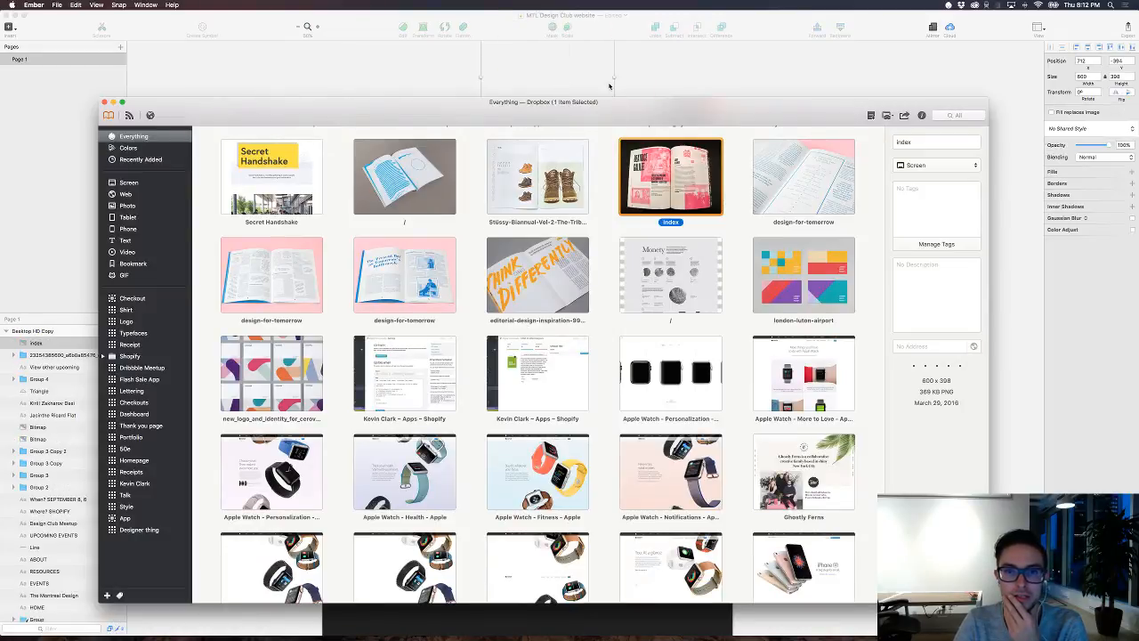
pyautogui.click(647, 84)
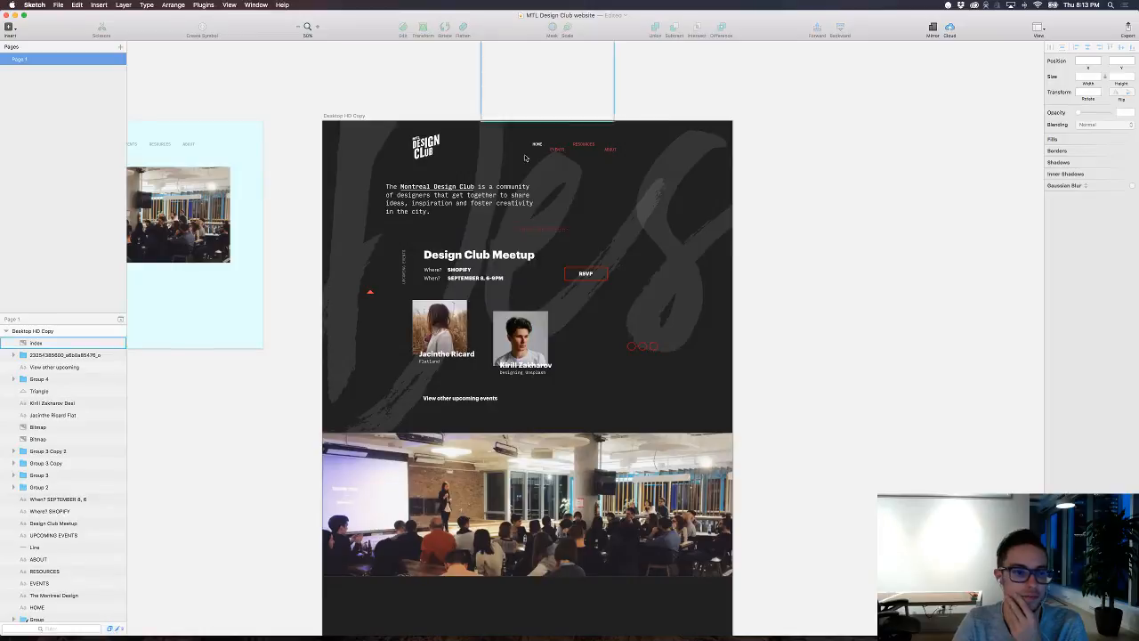
# Step: Move the magazine spread image out of the dark artboard onto the empty canvas above it
pyautogui.click(36, 342)
pyautogui.scroll(5, 492, 327)
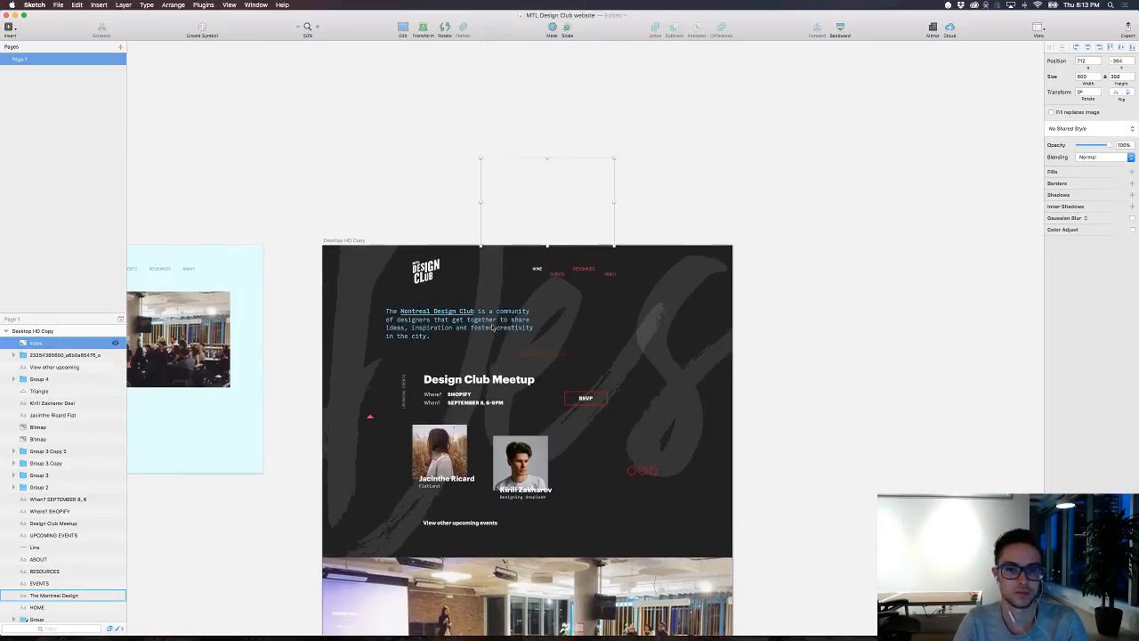
pyautogui.moveTo(561, 201); pyautogui.dragTo(482, 115)
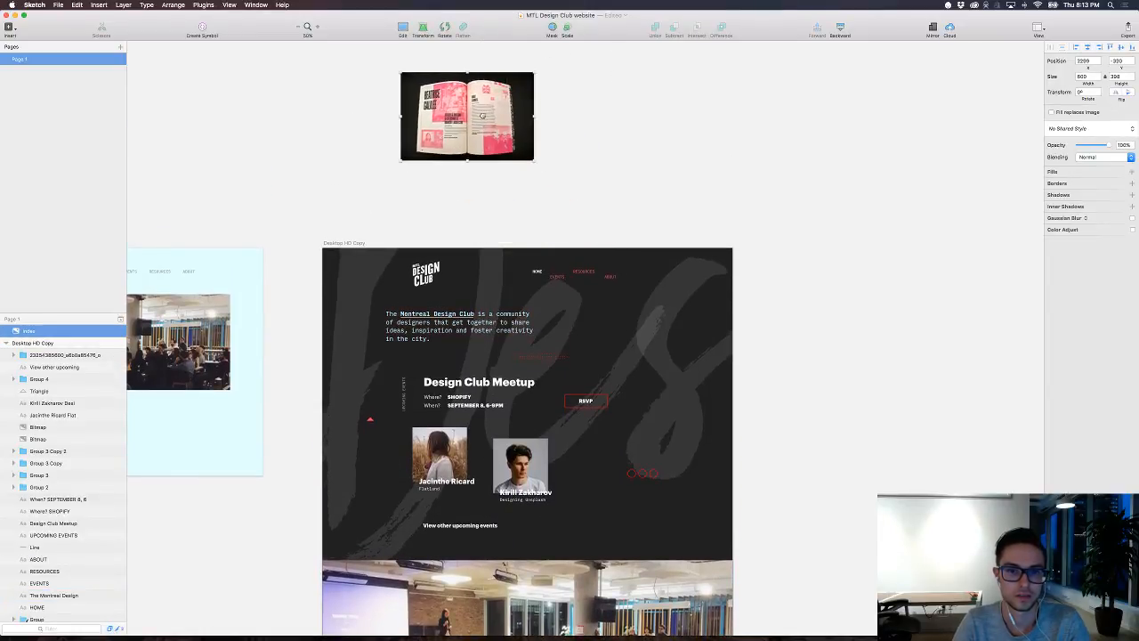
# Step: Switch to Ember, find the "UCllc / Events we Organize" page capture in the library and add it to the Sketch document
pyautogui.press('super+Tab')
pyautogui.scroll(-4, 602, 233)
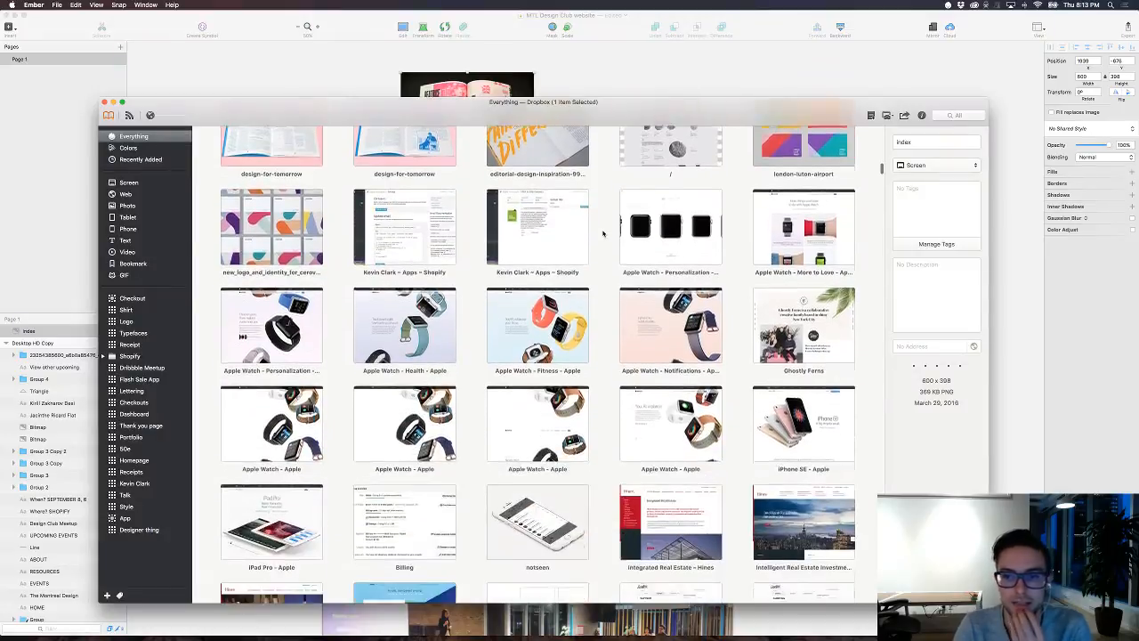
pyautogui.scroll(-15, 602, 234)
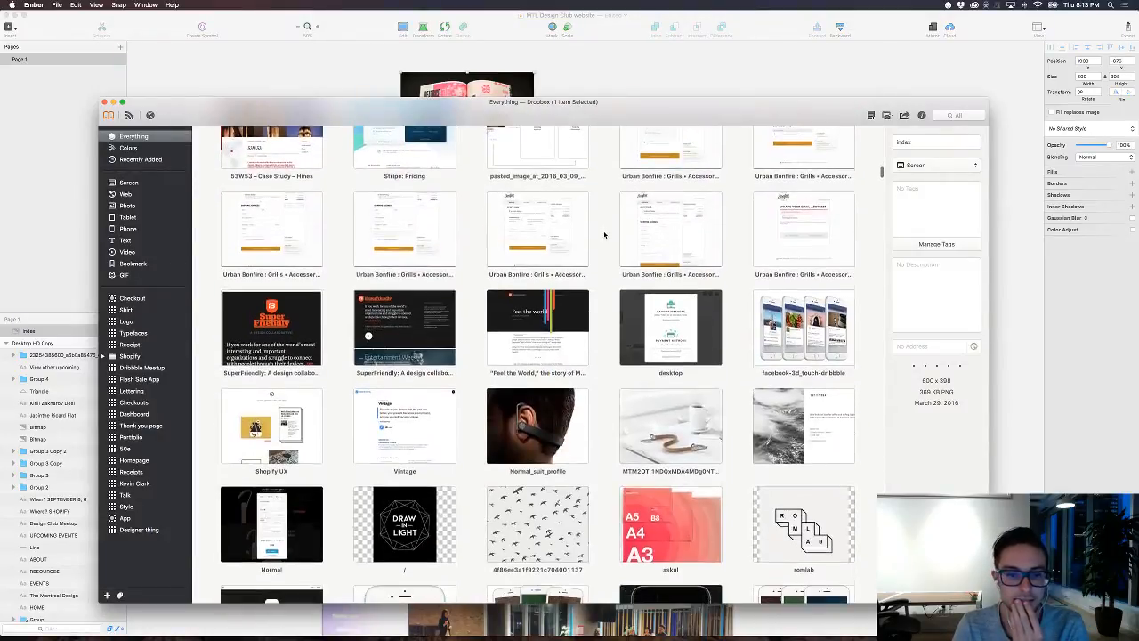
pyautogui.scroll(-15, 605, 235)
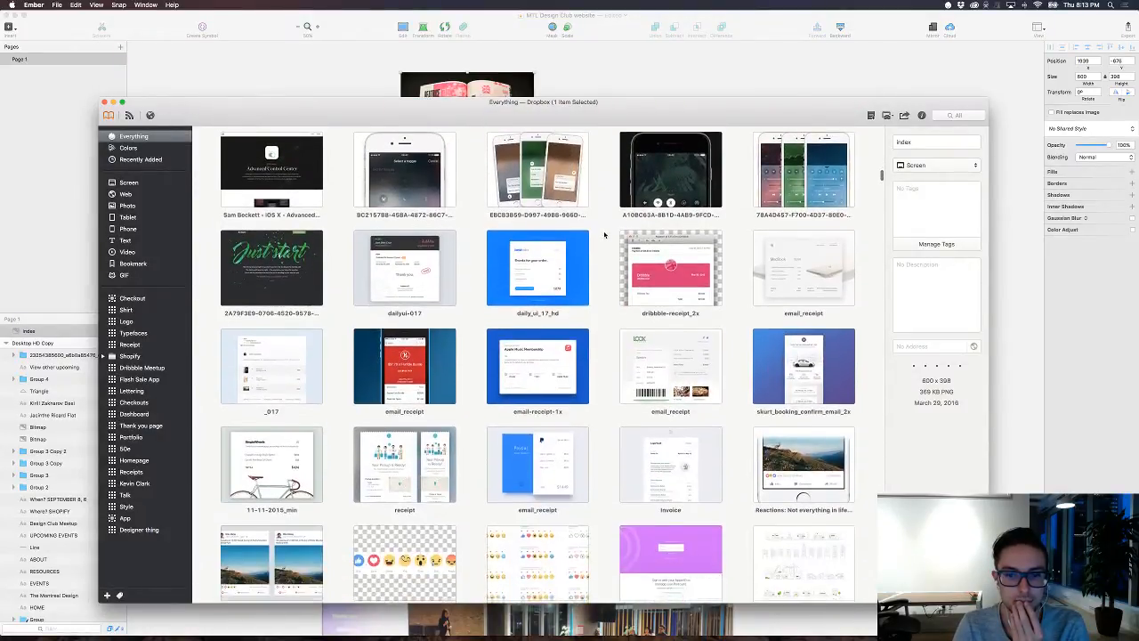
pyautogui.scroll(-15, 604, 235)
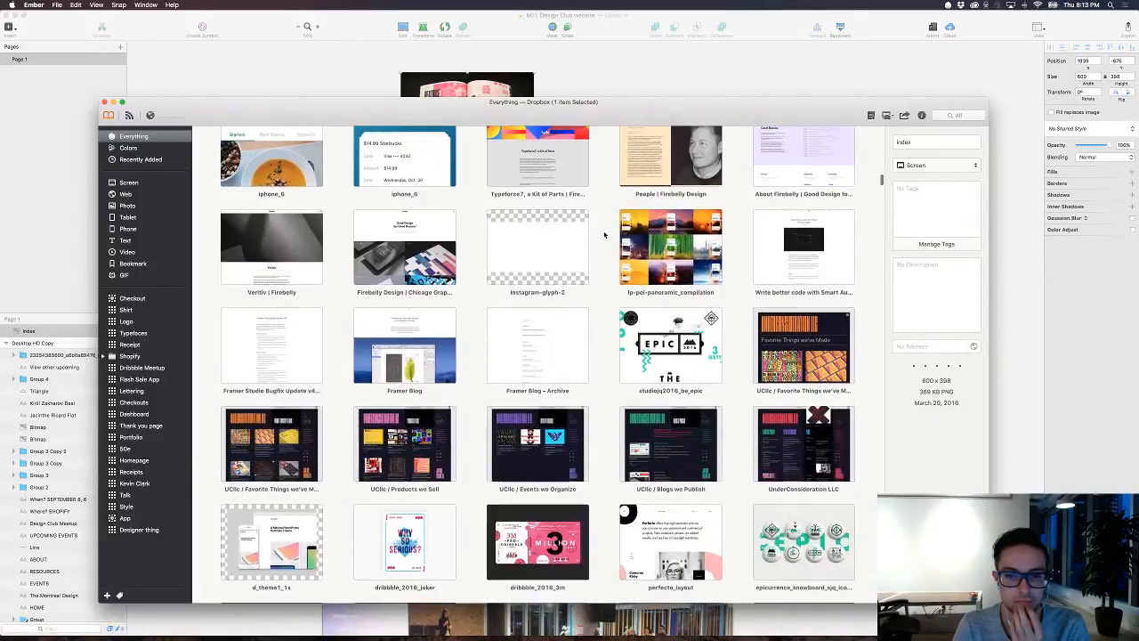
pyautogui.scroll(-15, 604, 235)
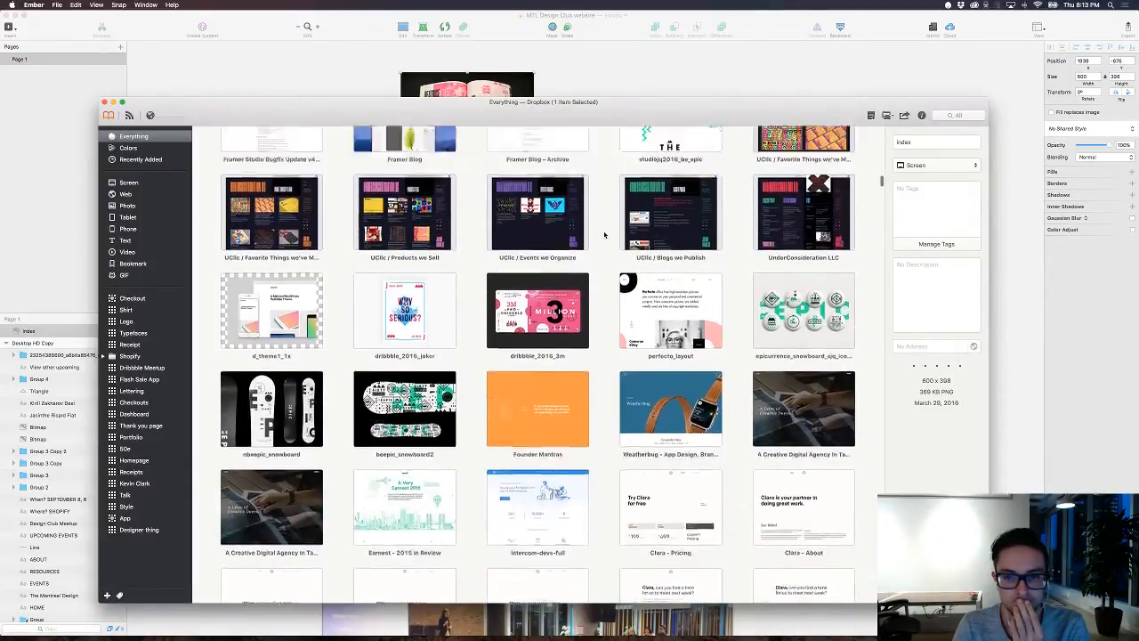
pyautogui.scroll(4, 604, 235)
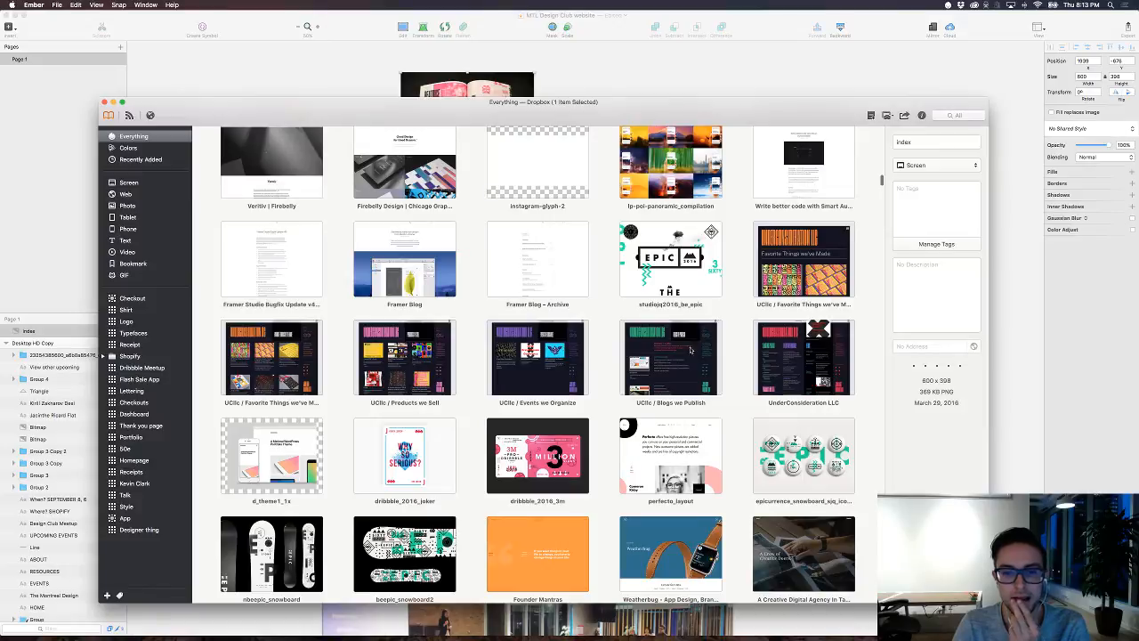
pyautogui.doubleClick(525, 353)
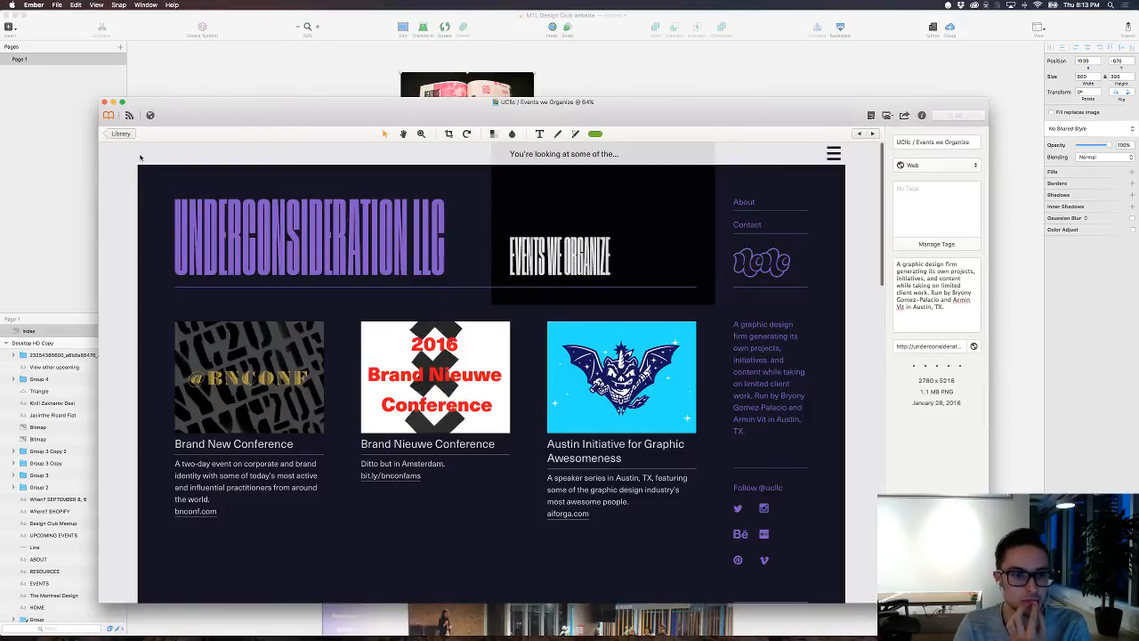
pyautogui.click(120, 134)
pyautogui.moveTo(543, 349); pyautogui.dragTo(621, 64)
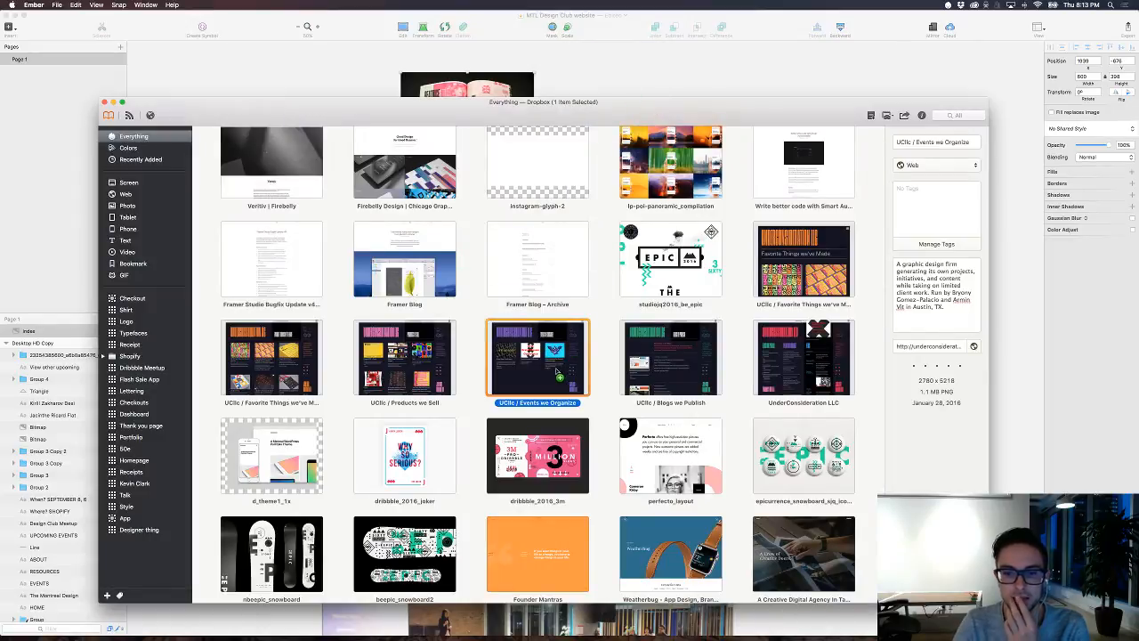
# Step: Browse further down the Ember library for more layout references
pyautogui.scroll(-5, 556, 372)
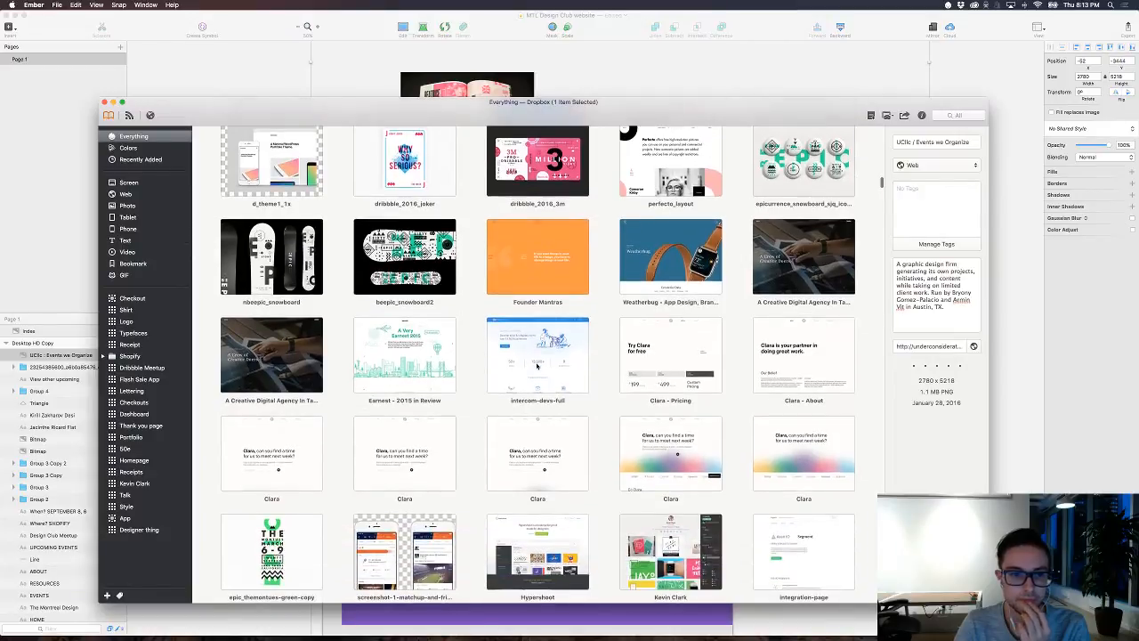
pyautogui.scroll(-2, 536, 364)
pyautogui.scroll(-6, 538, 365)
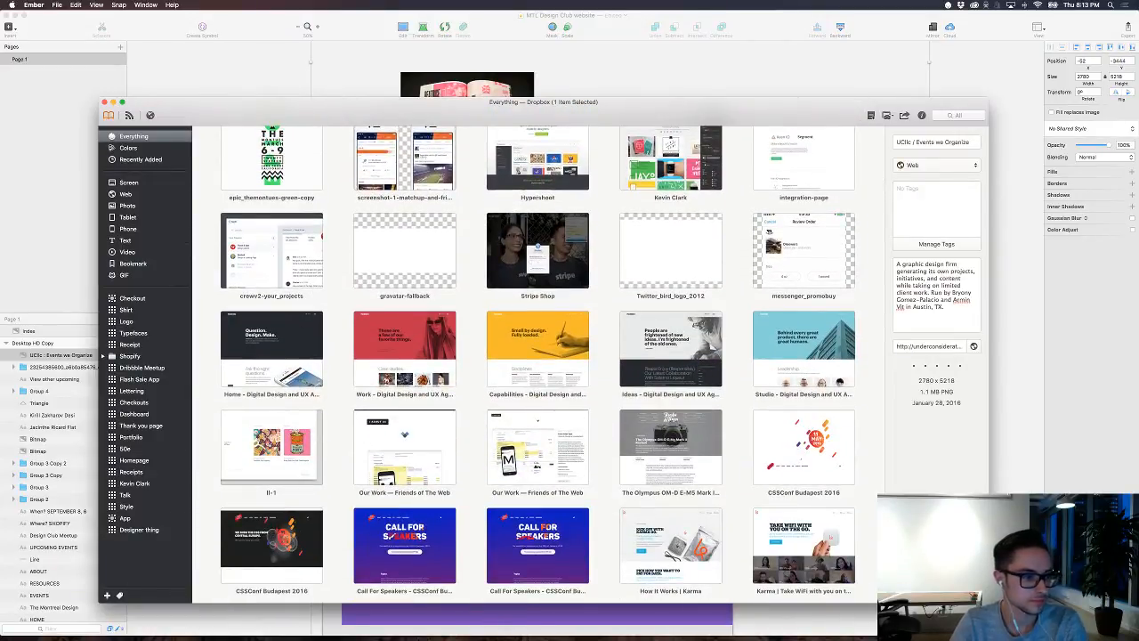
# Step: Switch back to the MTL Design Club website document in Sketch
pyautogui.press('super+Tab')
pyautogui.press('super+Tab')
pyautogui.press('super+Tab')
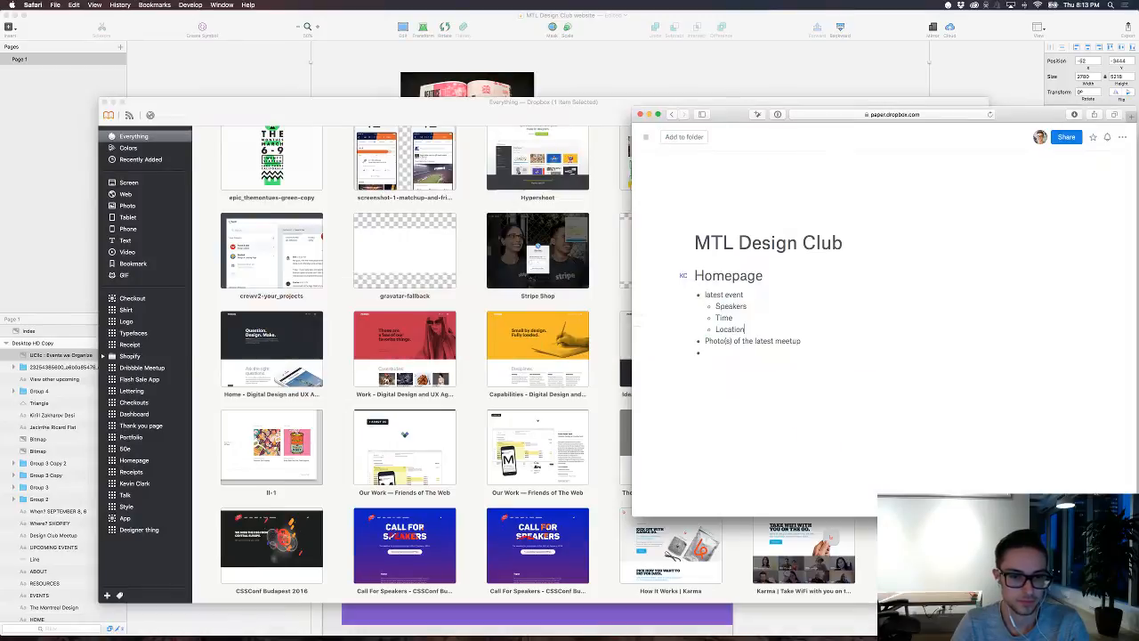
pyautogui.press('super+Tab')
pyautogui.press('super+Tab')
pyautogui.press('super+Tab')
pyautogui.press('super+Tab')
pyautogui.press('super+Tab')
pyautogui.press('super+Tab')
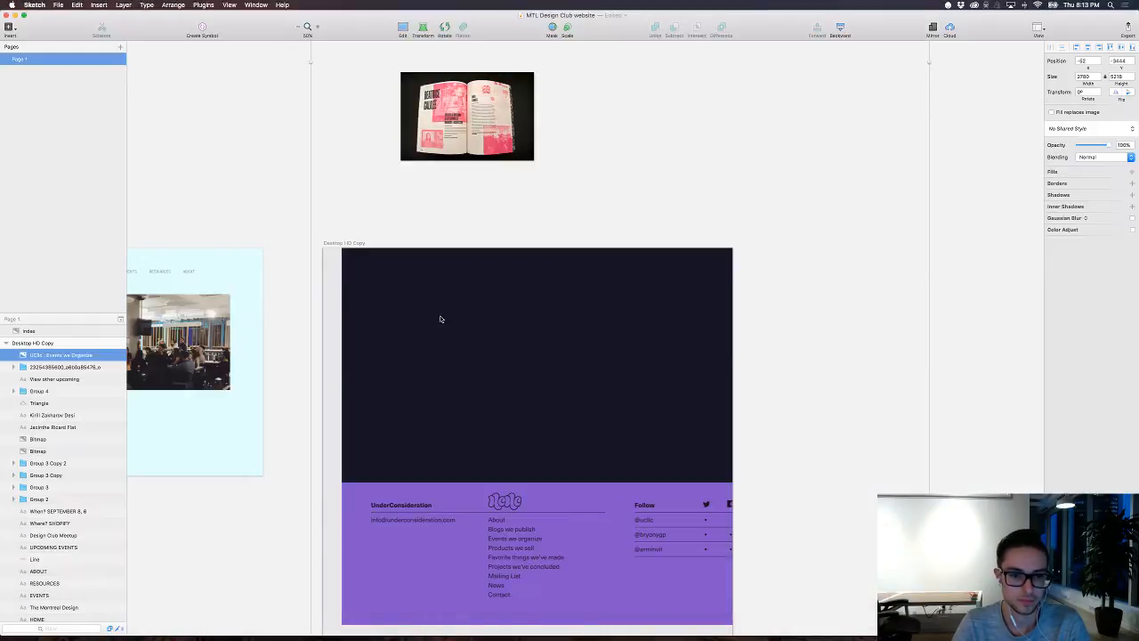
pyautogui.press('super+Tab')
pyautogui.click(445, 319)
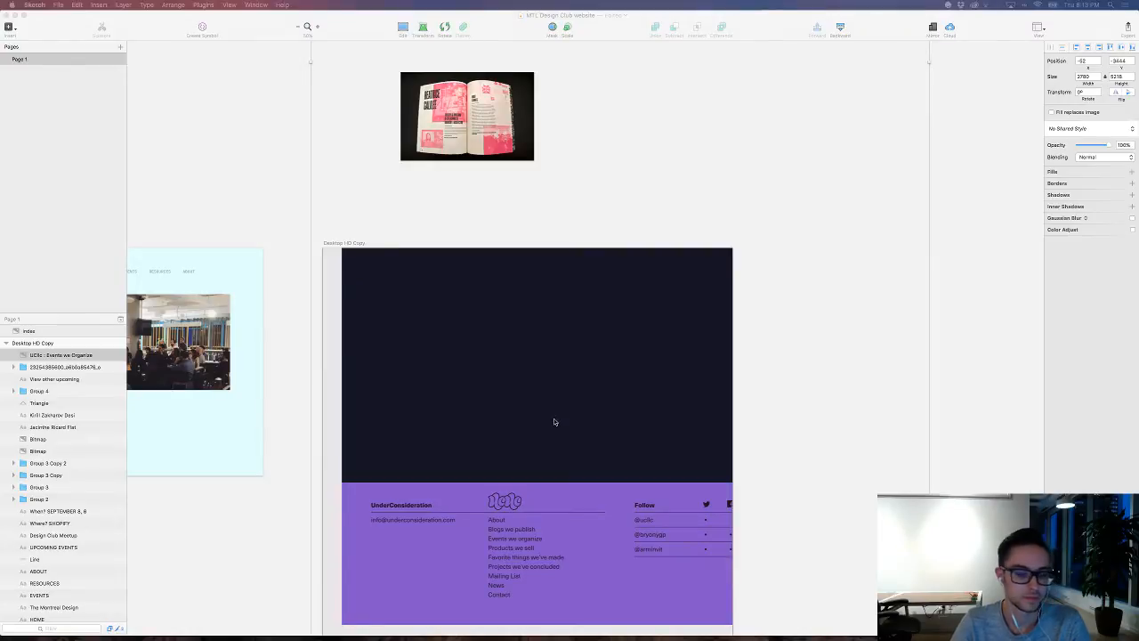
# Step: Move the UCllc page capture out of the dark artboard onto the empty canvas beside the magazine spread image
pyautogui.moveTo(553, 421)
pyautogui.mouseDown()
pyautogui.moveTo(706, 294)
pyautogui.moveTo(872, 112)
pyautogui.moveTo(862, 95)
pyautogui.mouseUp()
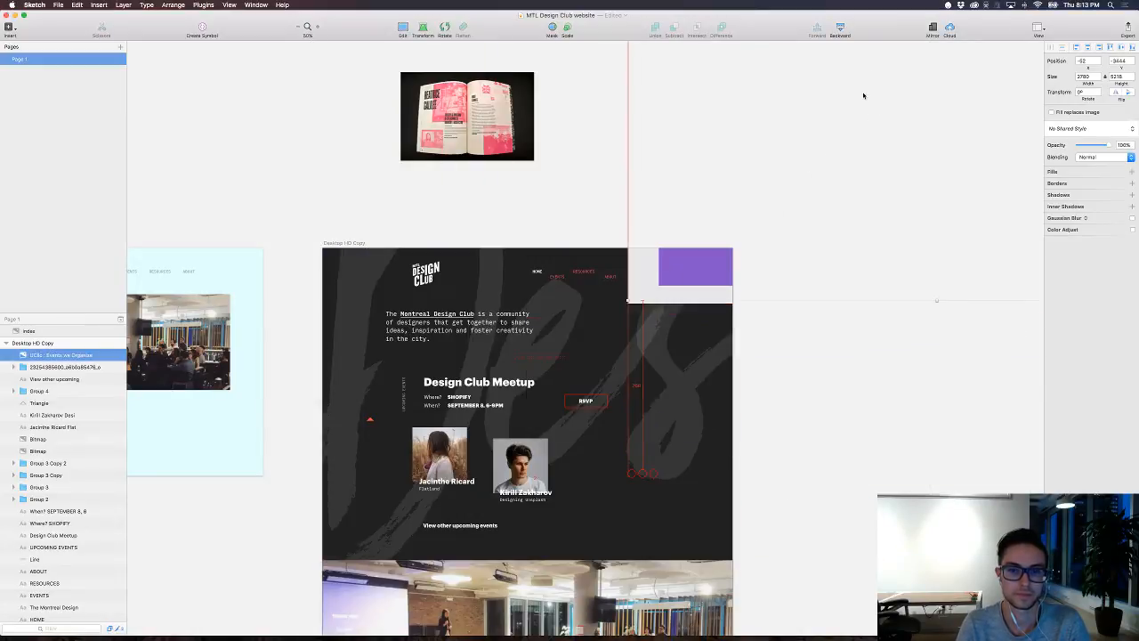
pyautogui.moveTo(745, 214); pyautogui.dragTo(686, 108)
pyautogui.moveTo(677, 280); pyautogui.dragTo(622, 132)
pyautogui.scroll(5, 623, 132)
pyautogui.hscroll(2, 623, 132)
pyautogui.scroll(10, 623, 132)
pyautogui.hscroll(3, 623, 132)
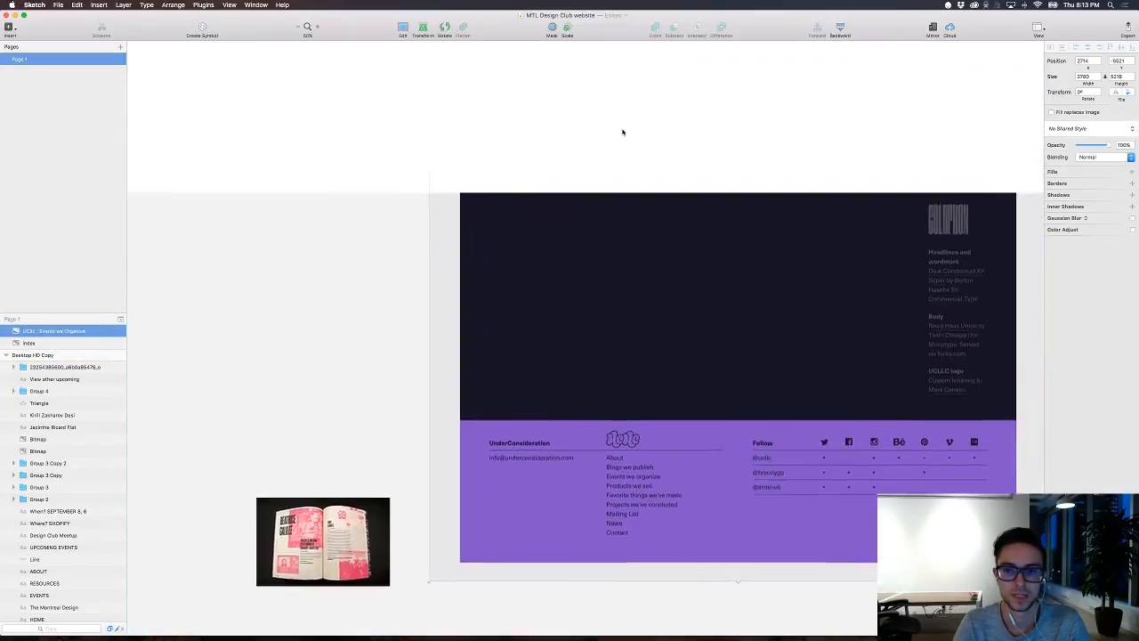
pyautogui.scroll(-15, 622, 131)
pyautogui.scroll(-8, 623, 132)
pyautogui.hscroll(-3, 623, 132)
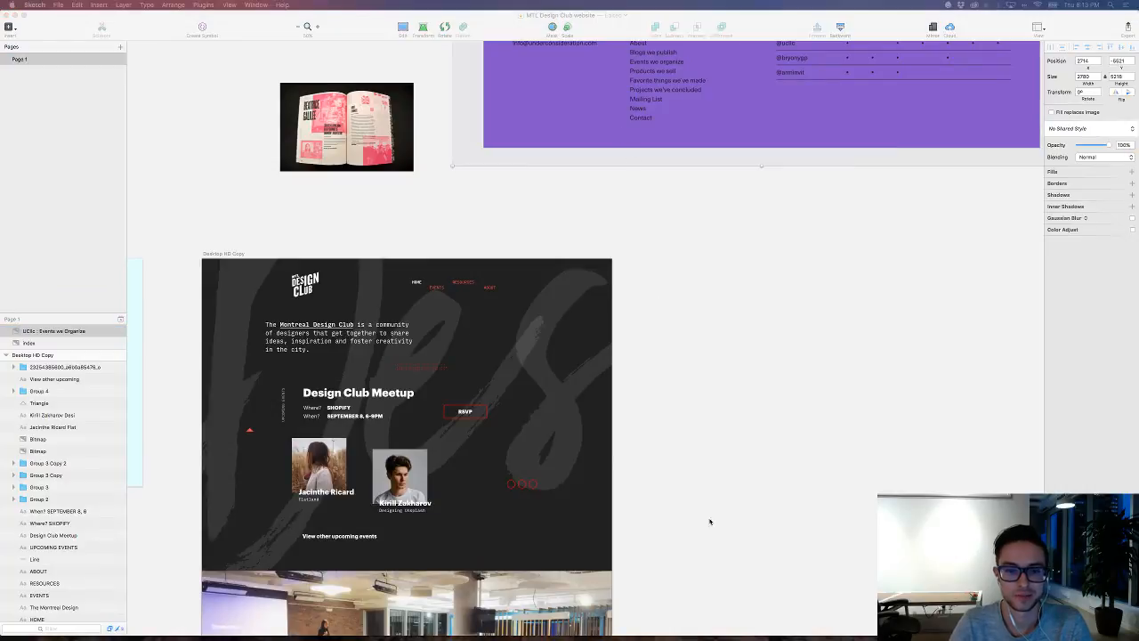
# Step: Switch to Ember and look through the older captures deep in the Everything library for design references
pyautogui.moveTo(517, 622)
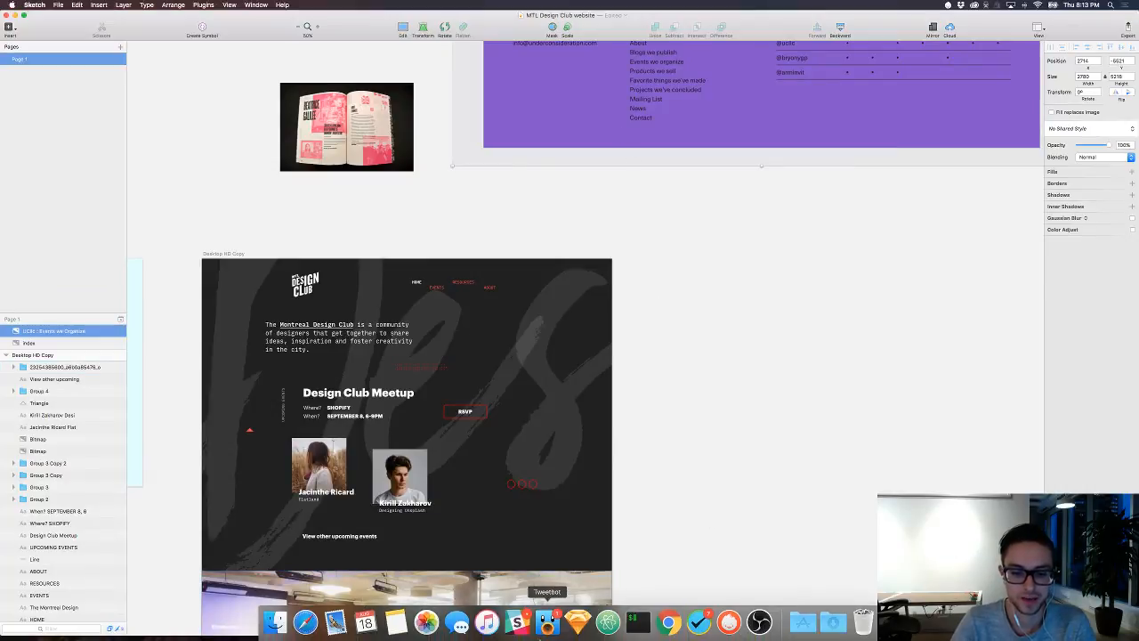
pyautogui.click(729, 622)
pyautogui.scroll(-15, 480, 322)
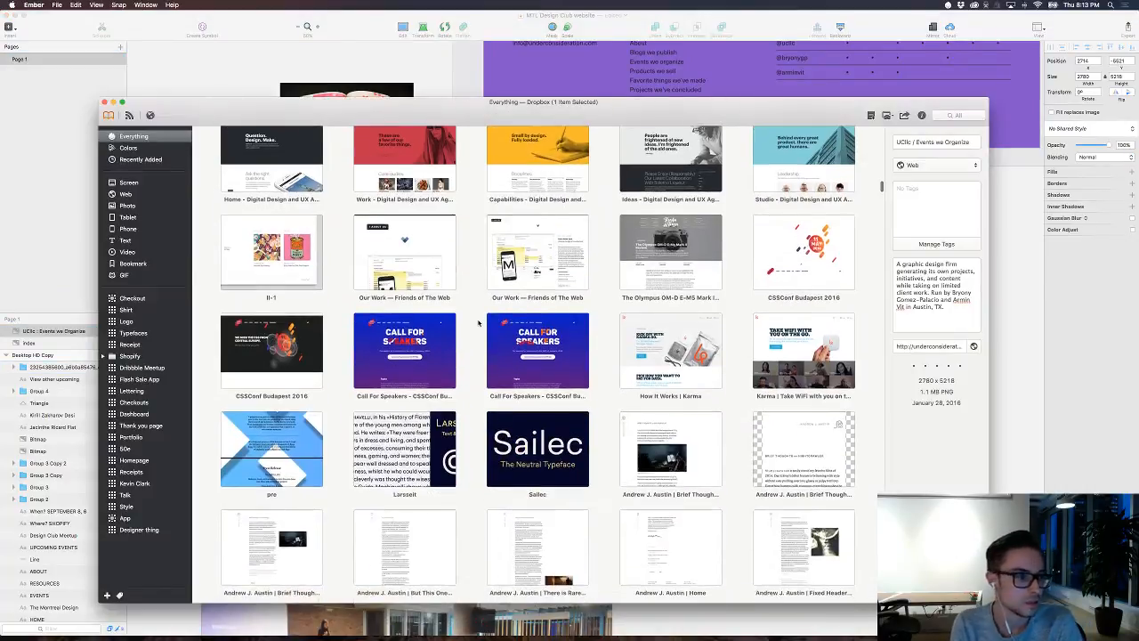
pyautogui.scroll(-15, 478, 323)
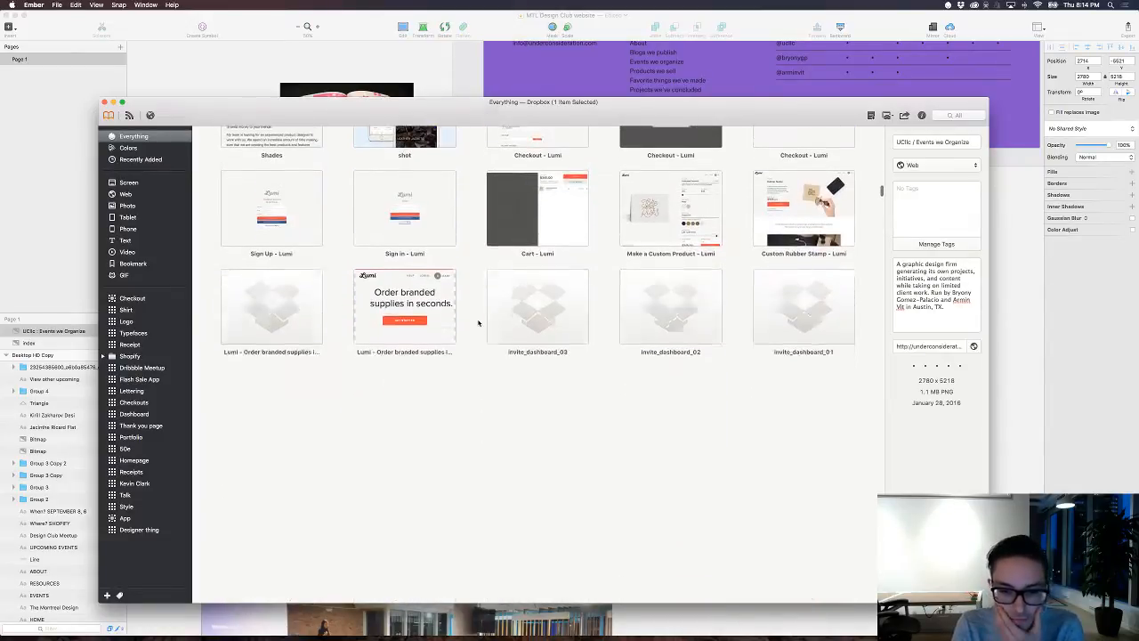
pyautogui.scroll(-6, 477, 323)
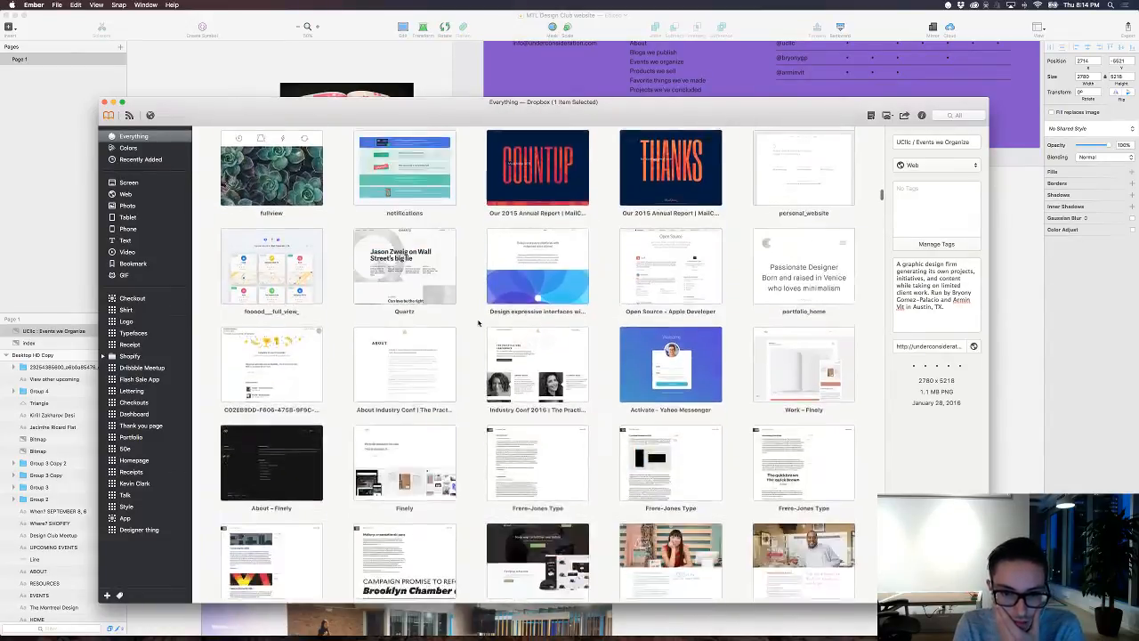
pyautogui.scroll(-15, 478, 323)
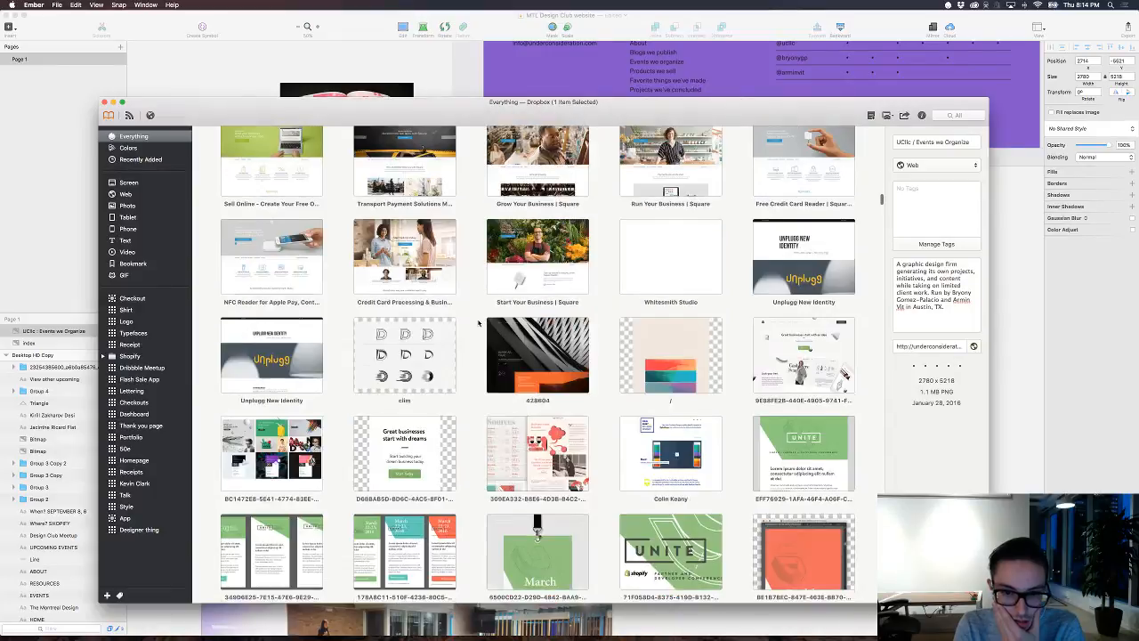
pyautogui.scroll(-20, 478, 323)
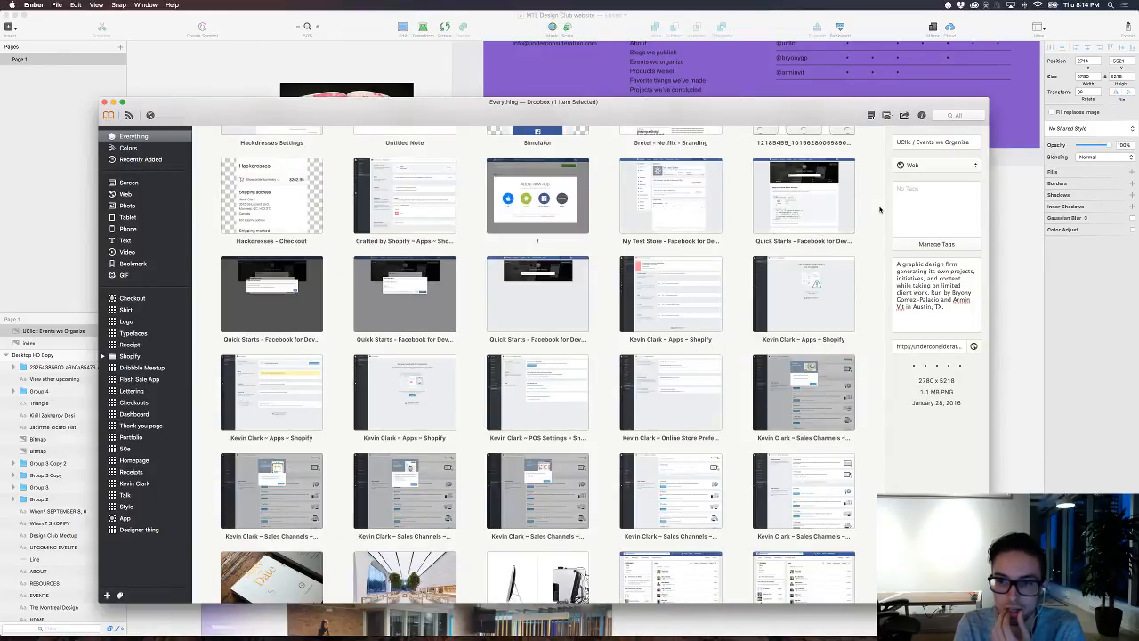
pyautogui.scroll(-20, 879, 209)
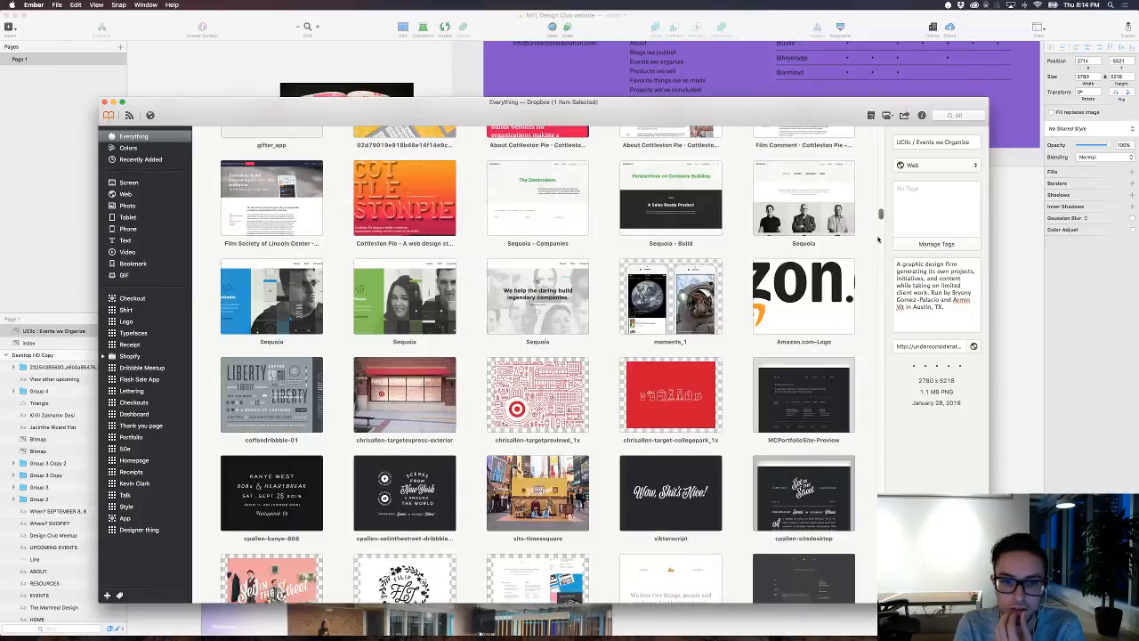
pyautogui.scroll(-20, 879, 238)
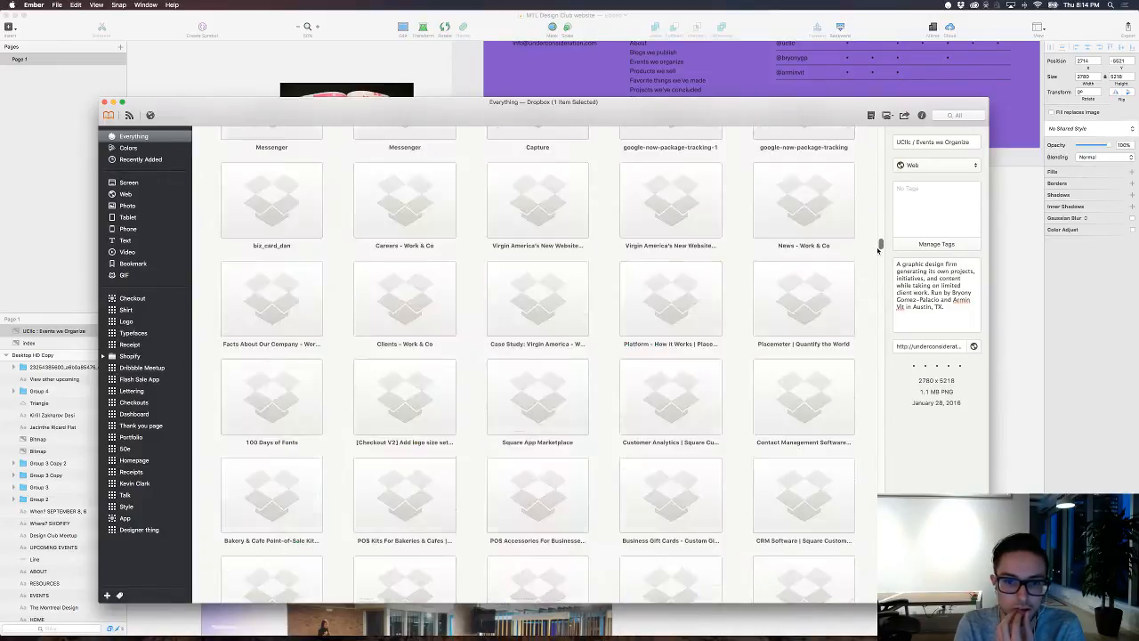
# Step: Return to the newest captures at the start of the Ember library and examine them for layout and poster references
pyautogui.moveTo(878, 250); pyautogui.dragTo(876, 132)
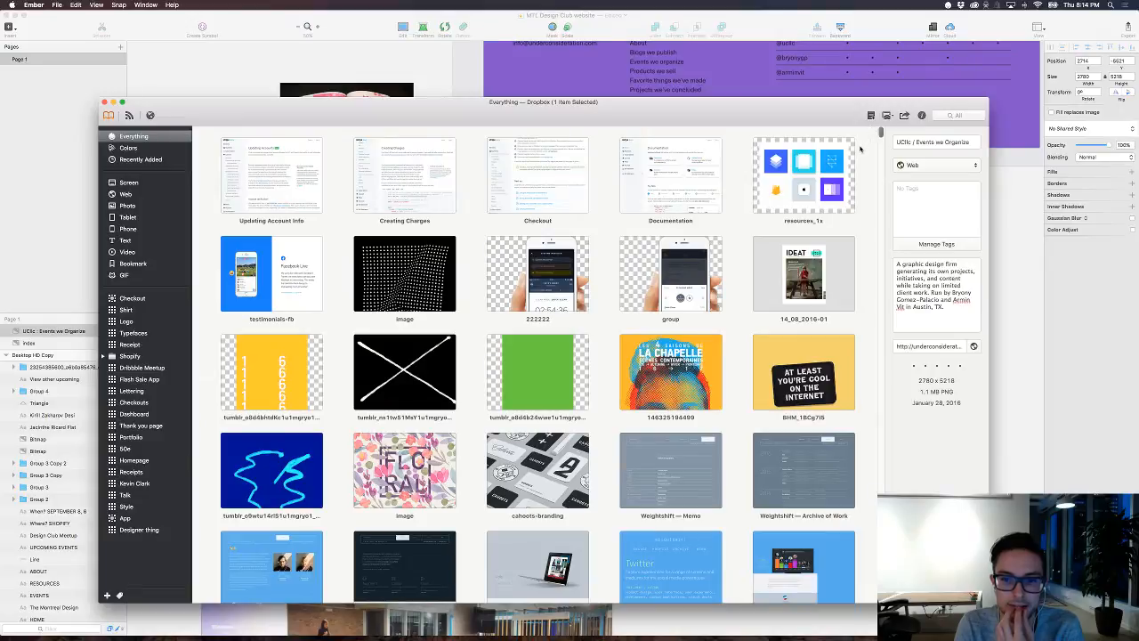
pyautogui.scroll(-3, 859, 150)
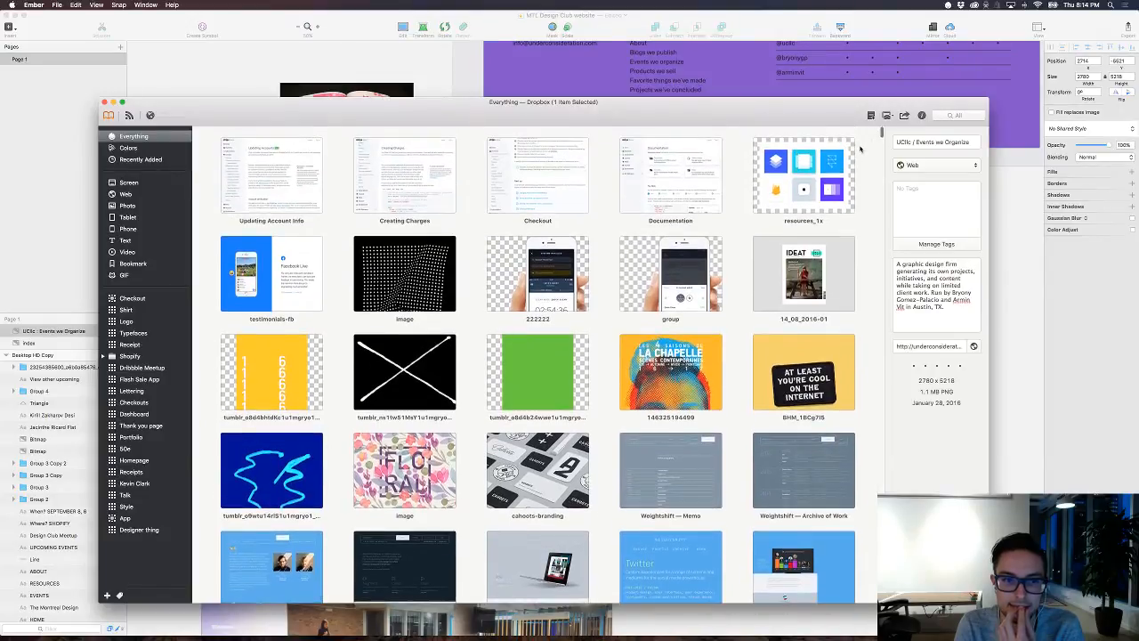
pyautogui.scroll(-10, 860, 150)
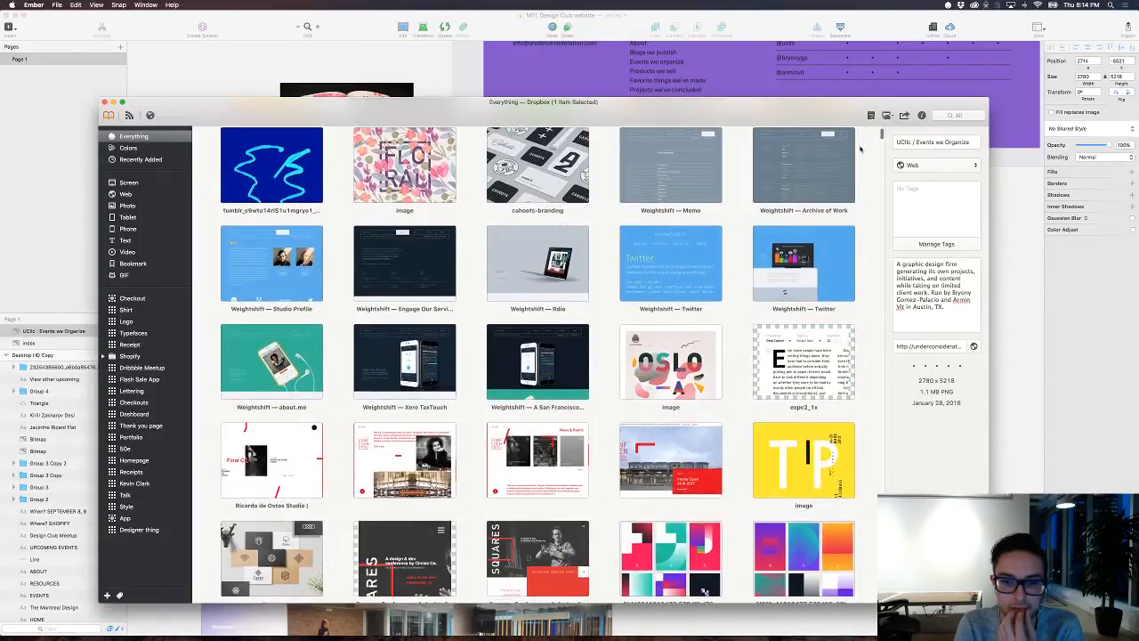
pyautogui.scroll(-5, 859, 149)
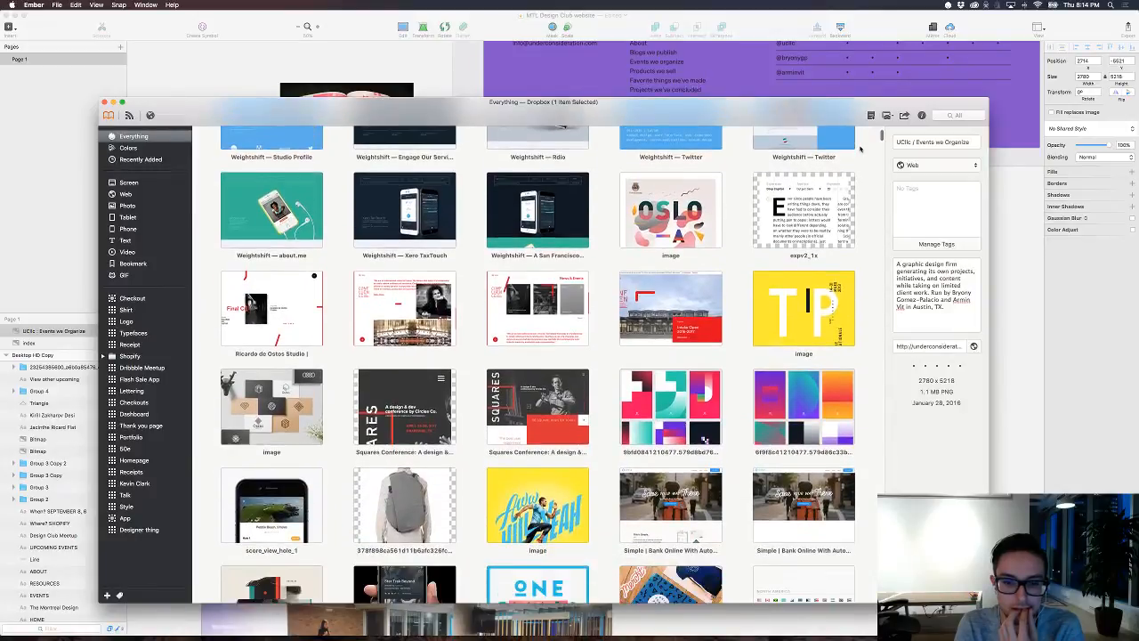
pyautogui.scroll(-5, 860, 150)
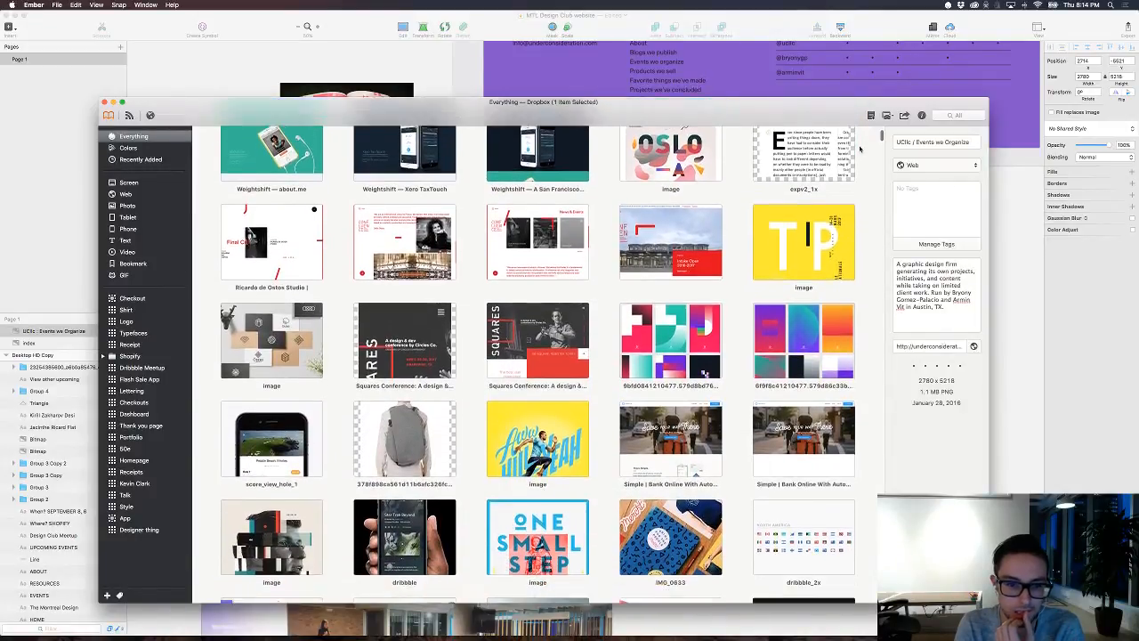
pyautogui.scroll(-8, 859, 149)
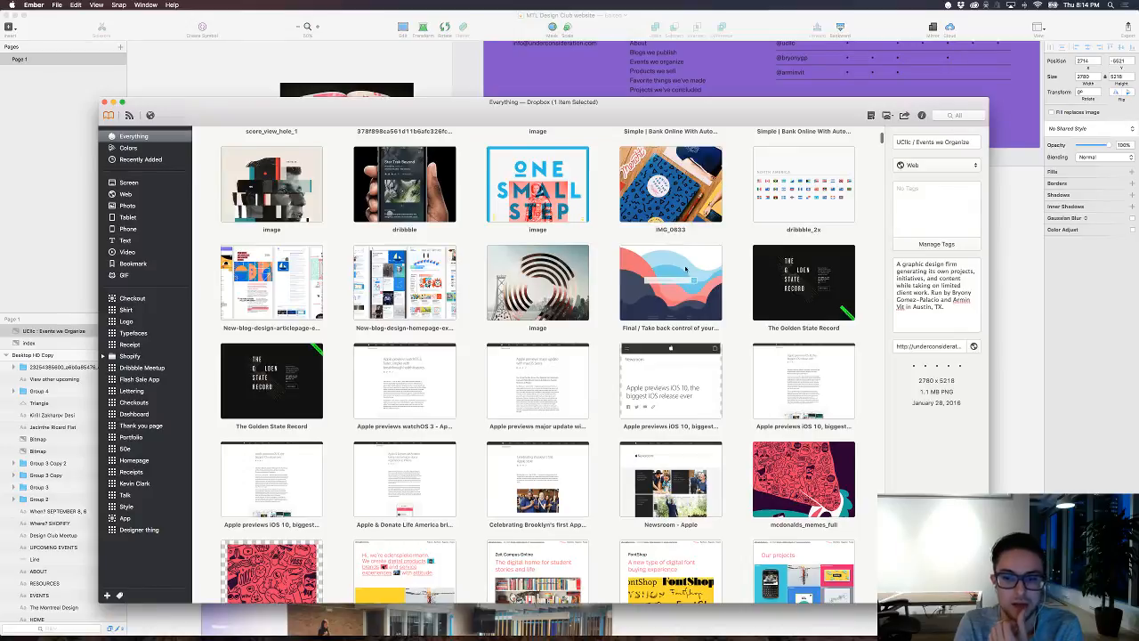
pyautogui.scroll(-4, 685, 269)
pyautogui.scroll(-6, 710, 244)
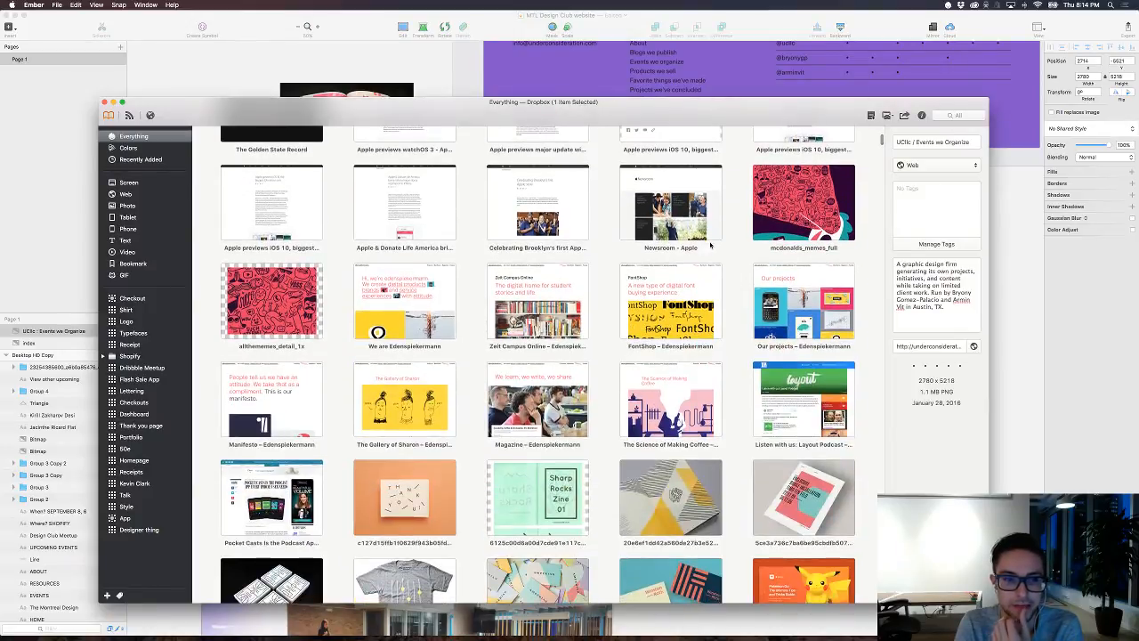
pyautogui.scroll(-2, 710, 245)
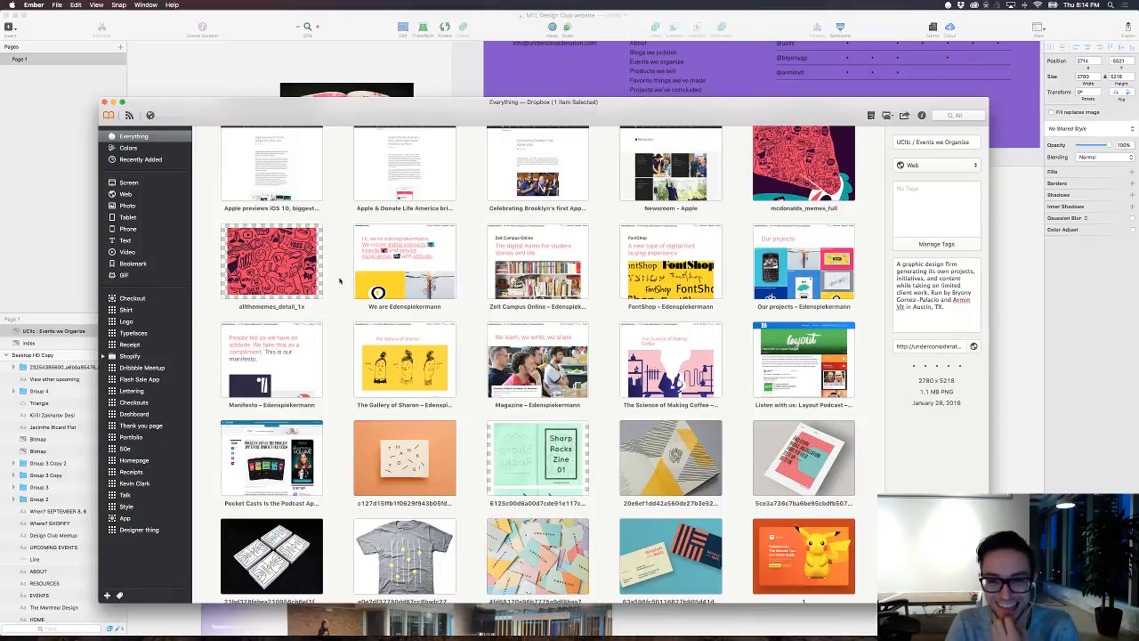
pyautogui.scroll(-5, 339, 281)
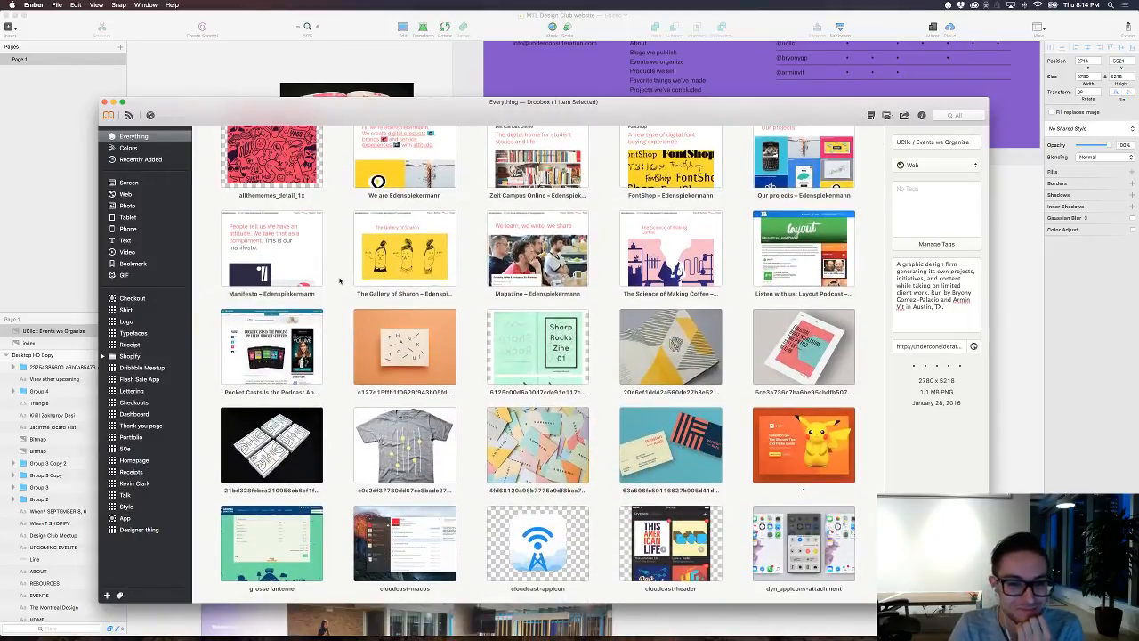
pyautogui.scroll(-3, 339, 281)
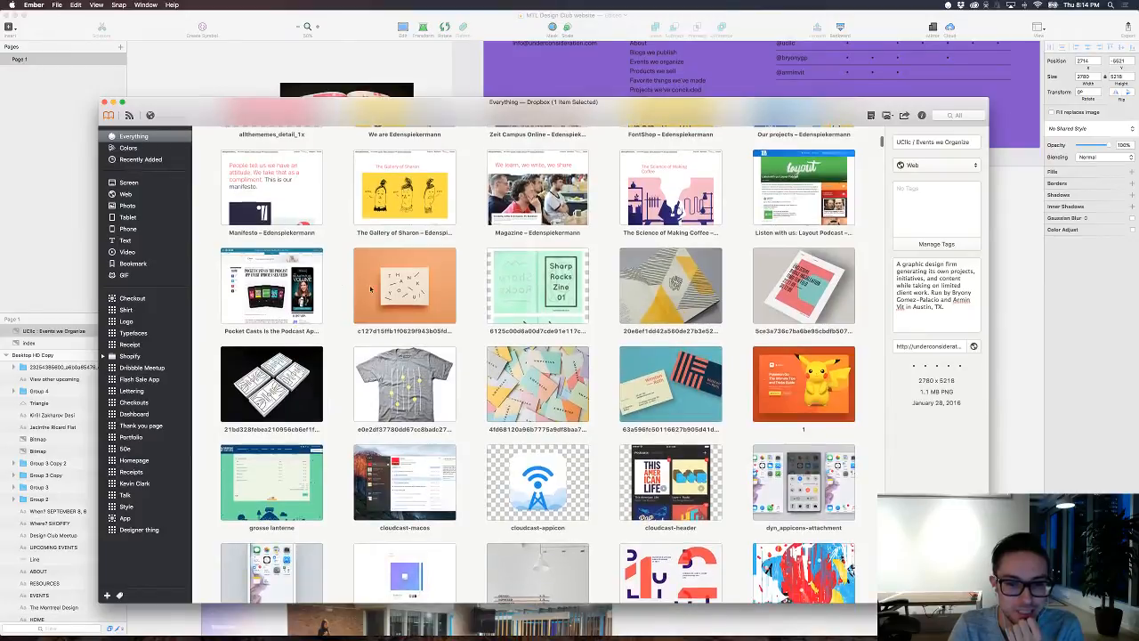
pyautogui.scroll(-8, 341, 290)
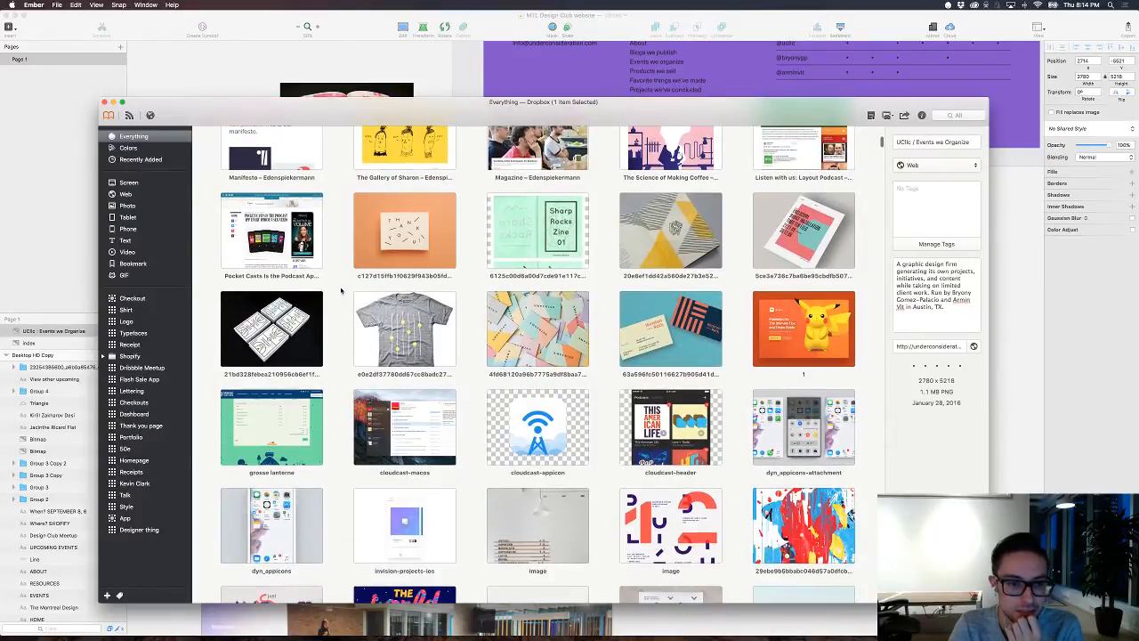
pyautogui.scroll(-5, 341, 290)
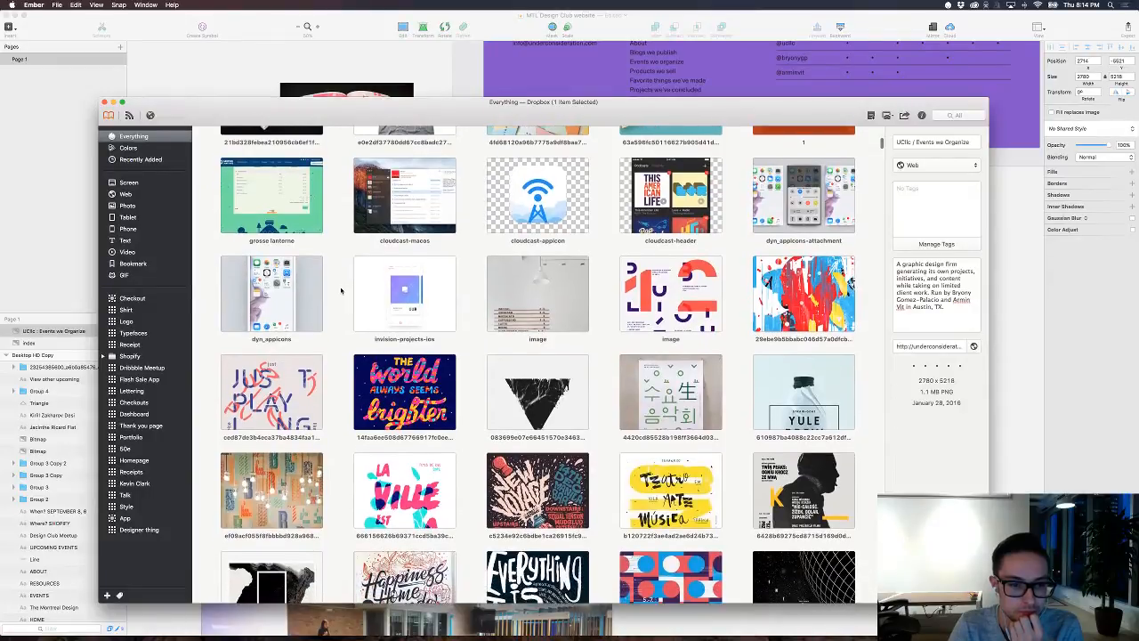
# Step: View the "Just Playing Around" and "La Ville est à vous" posters at full size, returning to the library after each
pyautogui.doubleClick(342, 372)
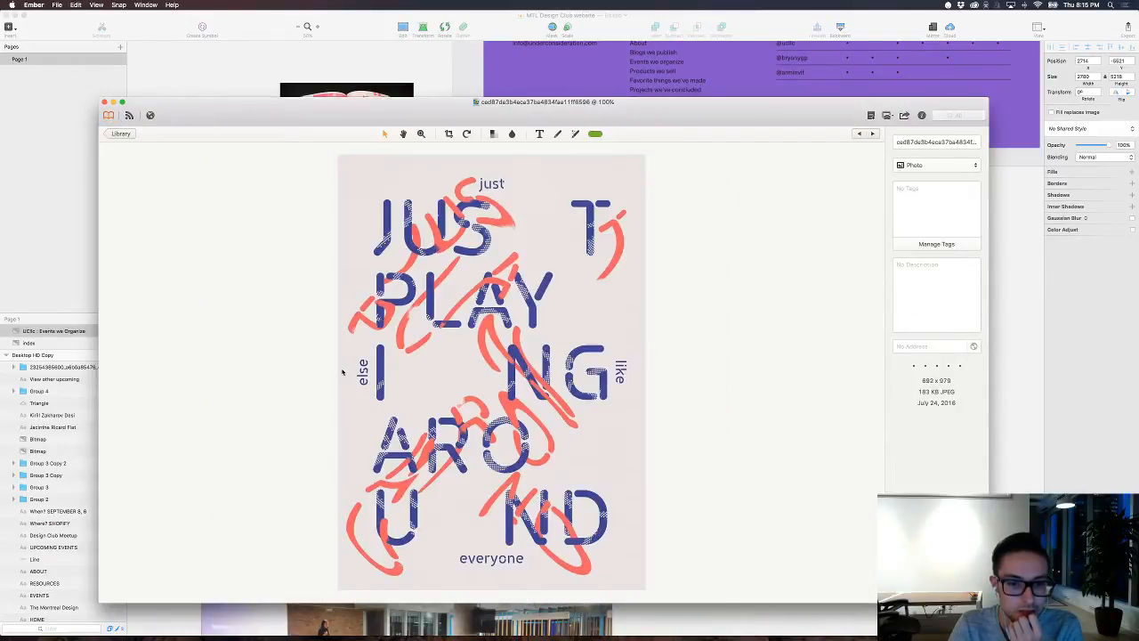
pyautogui.click(119, 134)
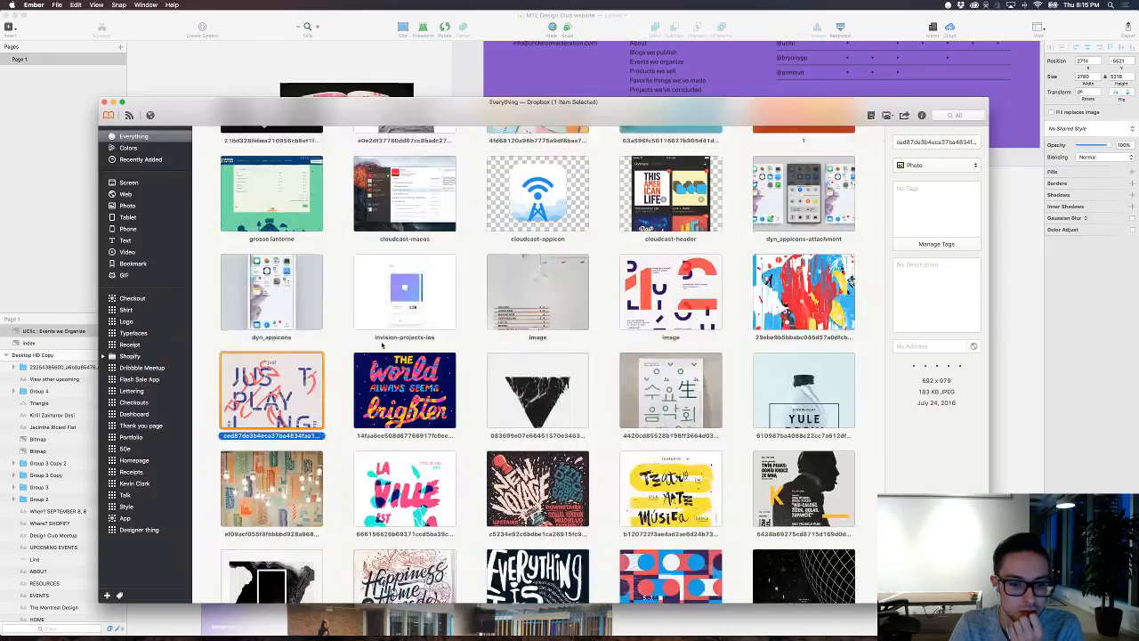
pyautogui.scroll(-2, 384, 347)
pyautogui.click(410, 454)
pyautogui.doubleClick(409, 454)
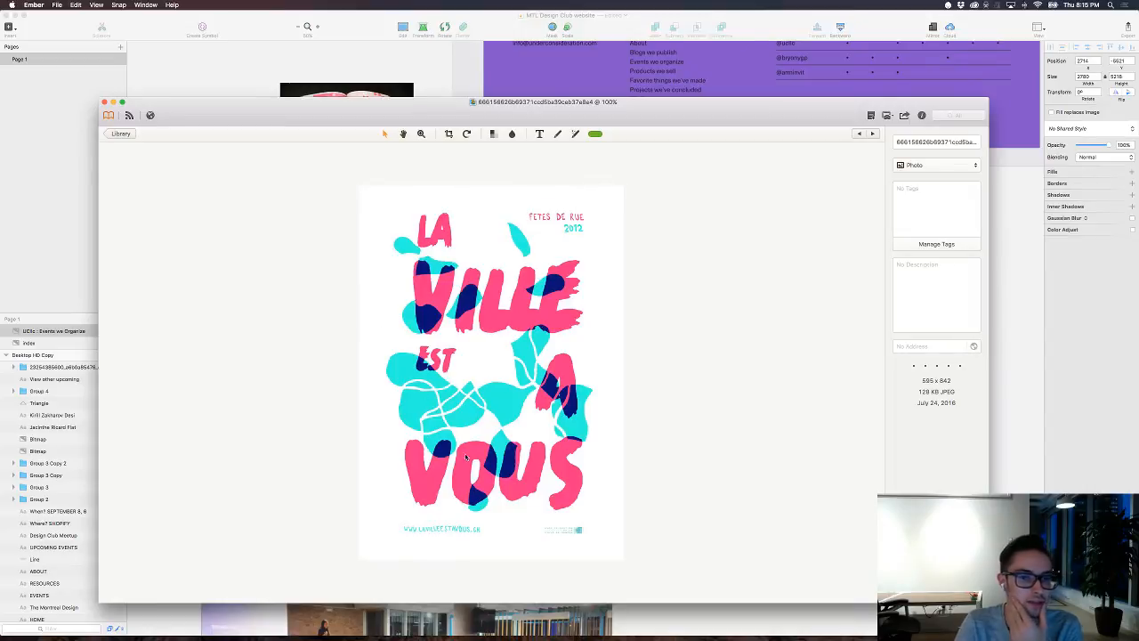
pyautogui.click(120, 133)
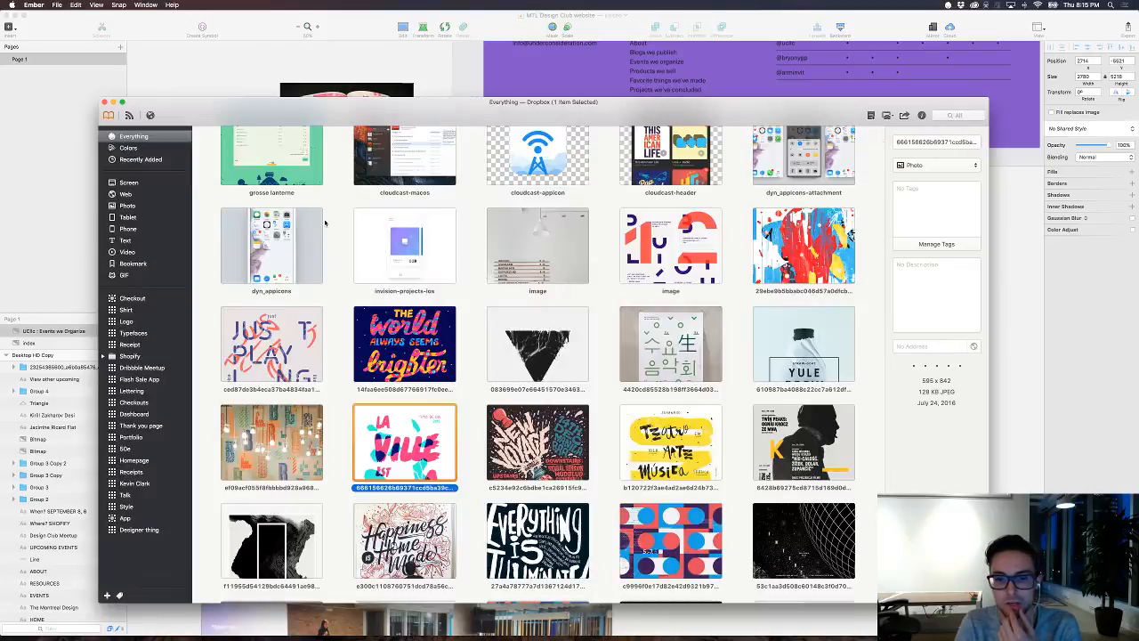
# Step: Examine the poster, lettering and web design thumbnails around and below the "La Ville est à vous" poster
pyautogui.scroll(-5, 494, 273)
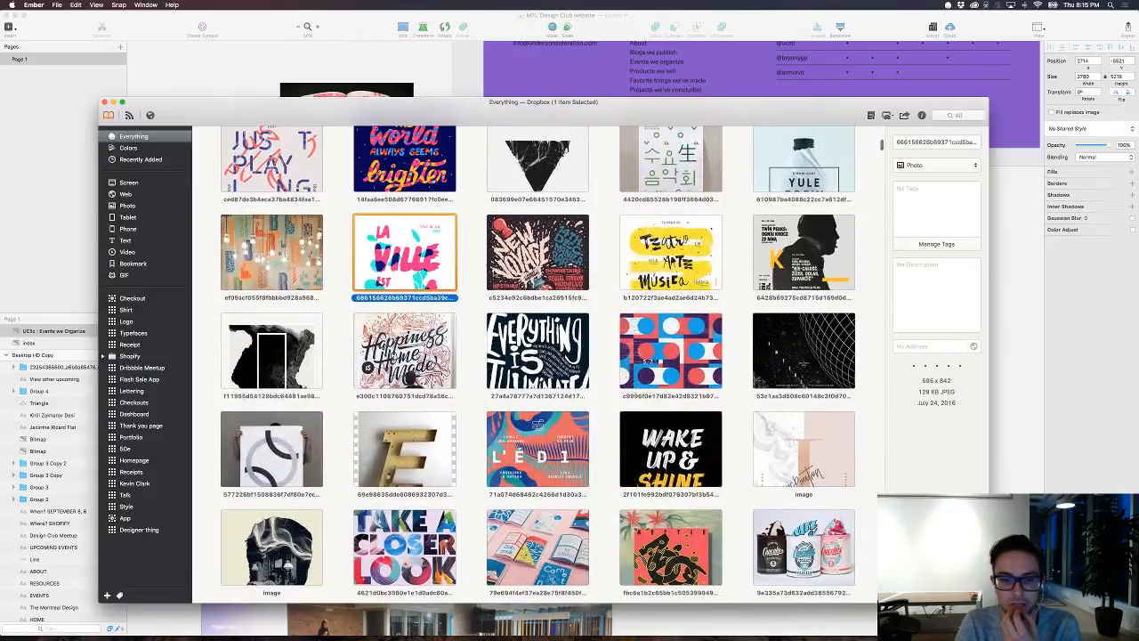
pyautogui.scroll(-2, 392, 356)
pyautogui.scroll(1, 392, 354)
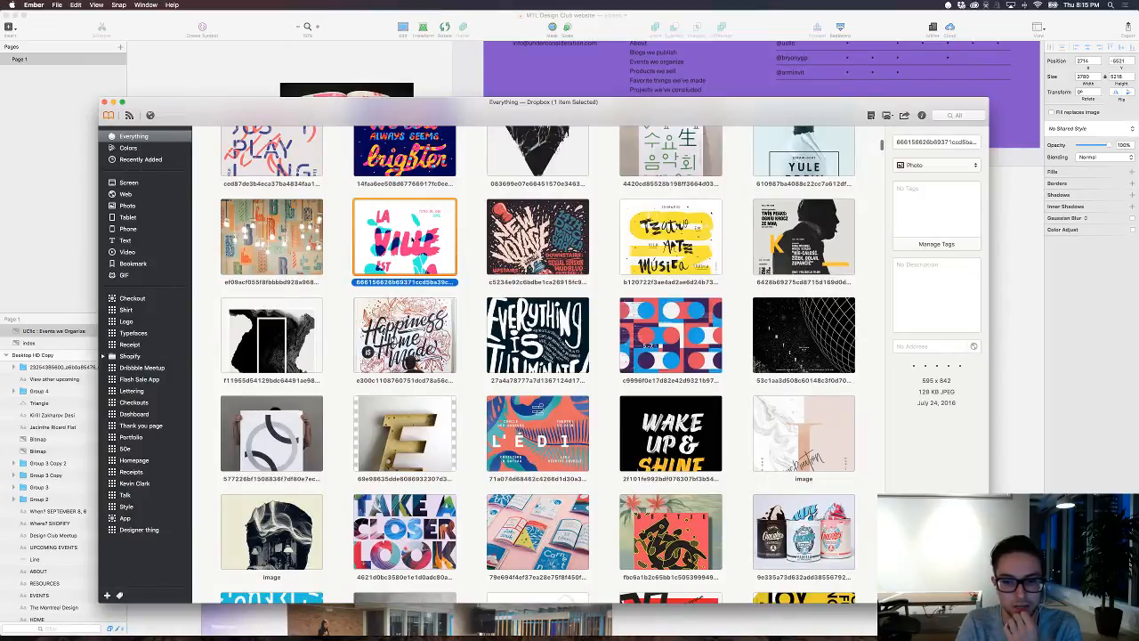
pyautogui.scroll(-3, 462, 240)
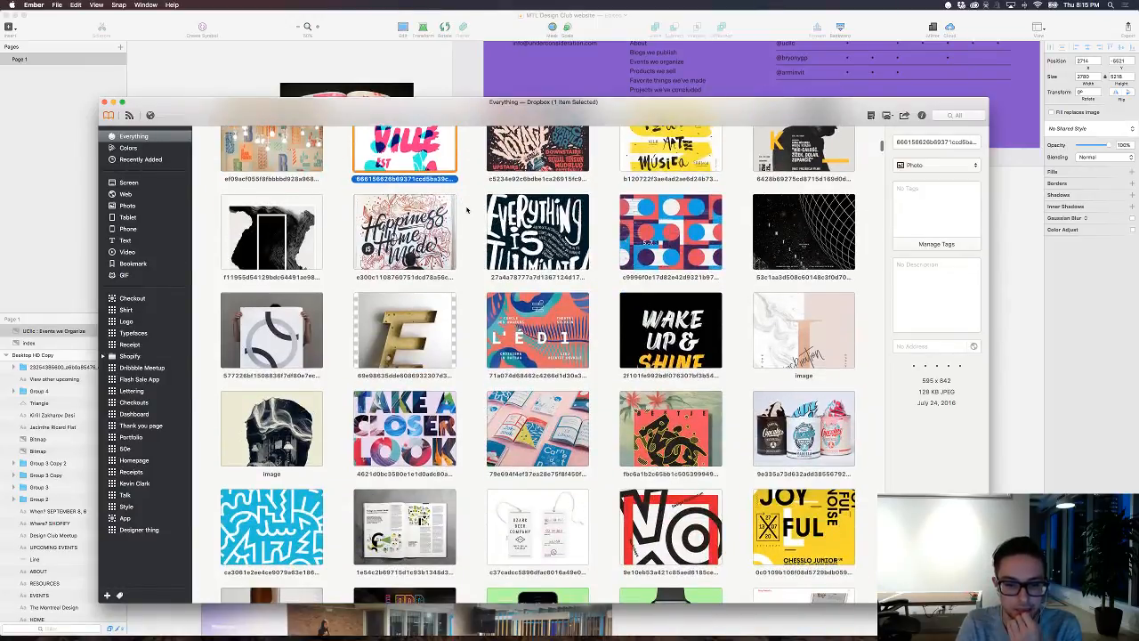
pyautogui.scroll(-3, 466, 210)
pyautogui.scroll(-3, 467, 210)
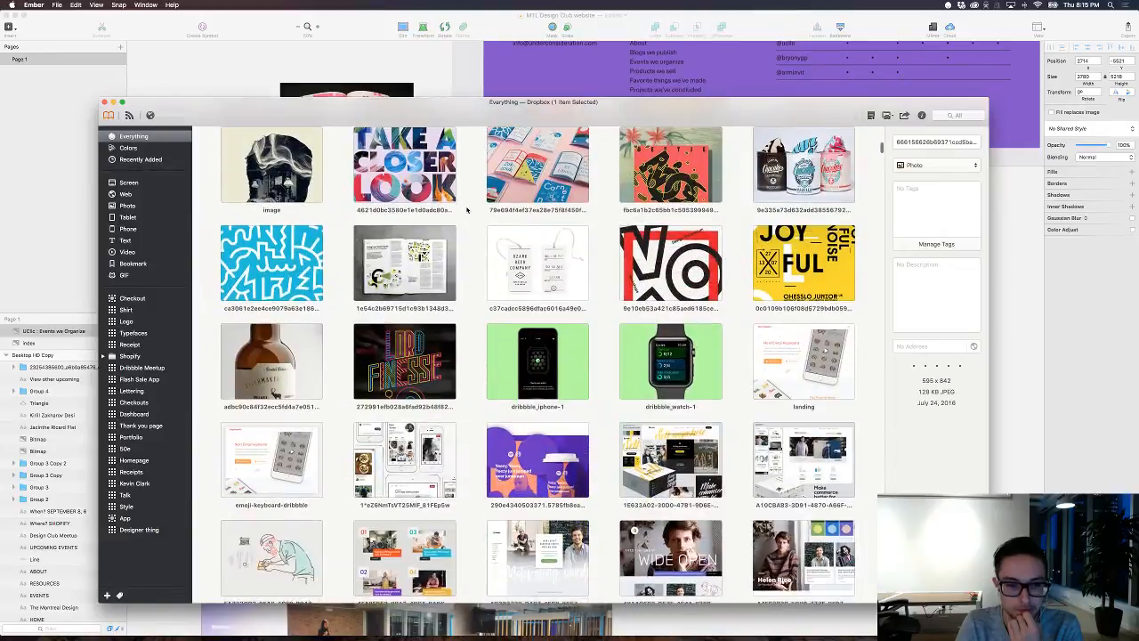
pyautogui.scroll(-2, 467, 210)
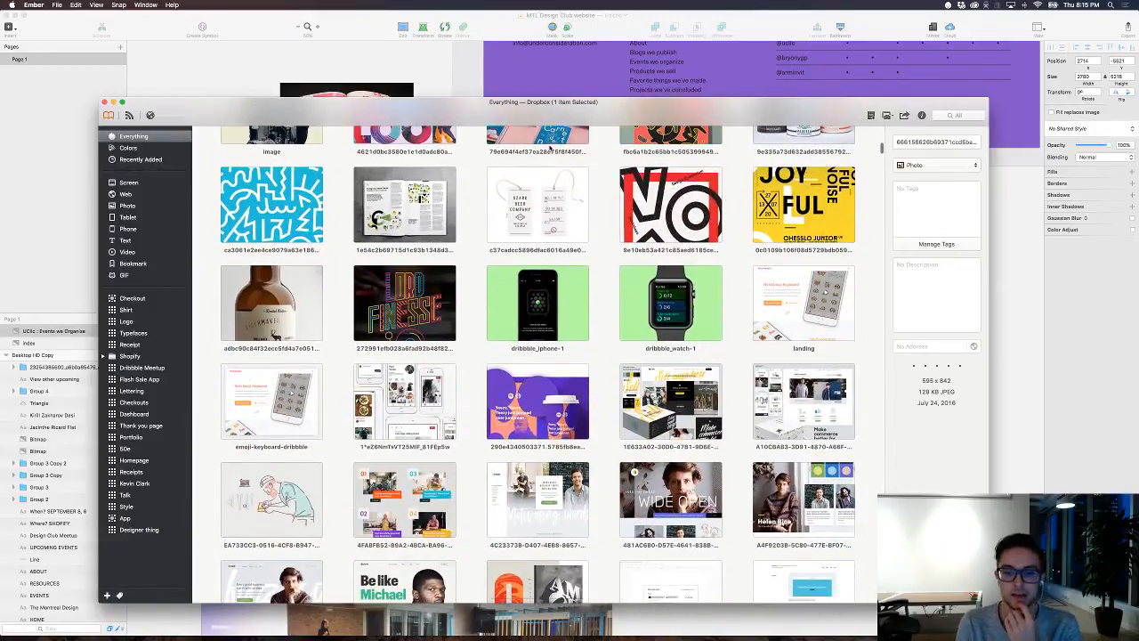
pyautogui.scroll(9, 538, 163)
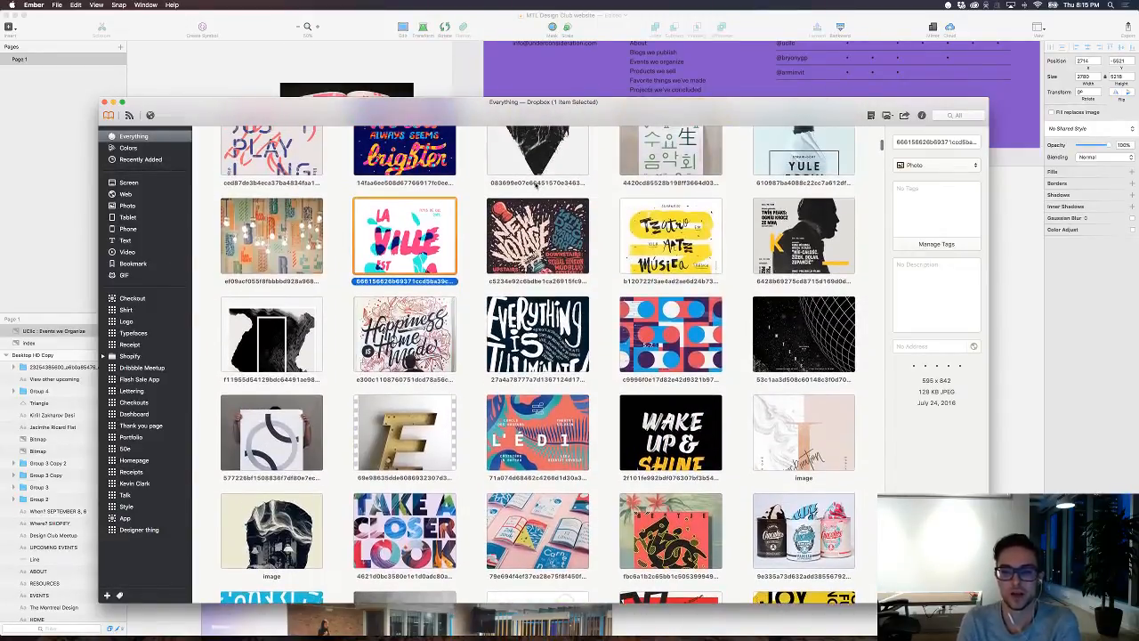
pyautogui.scroll(-1, 536, 184)
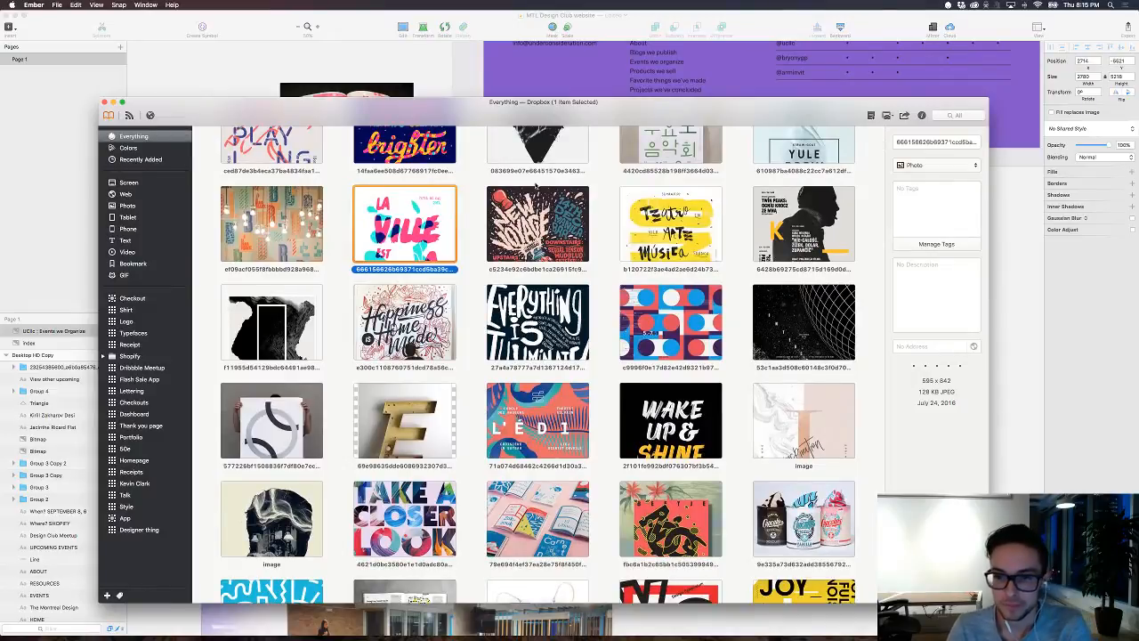
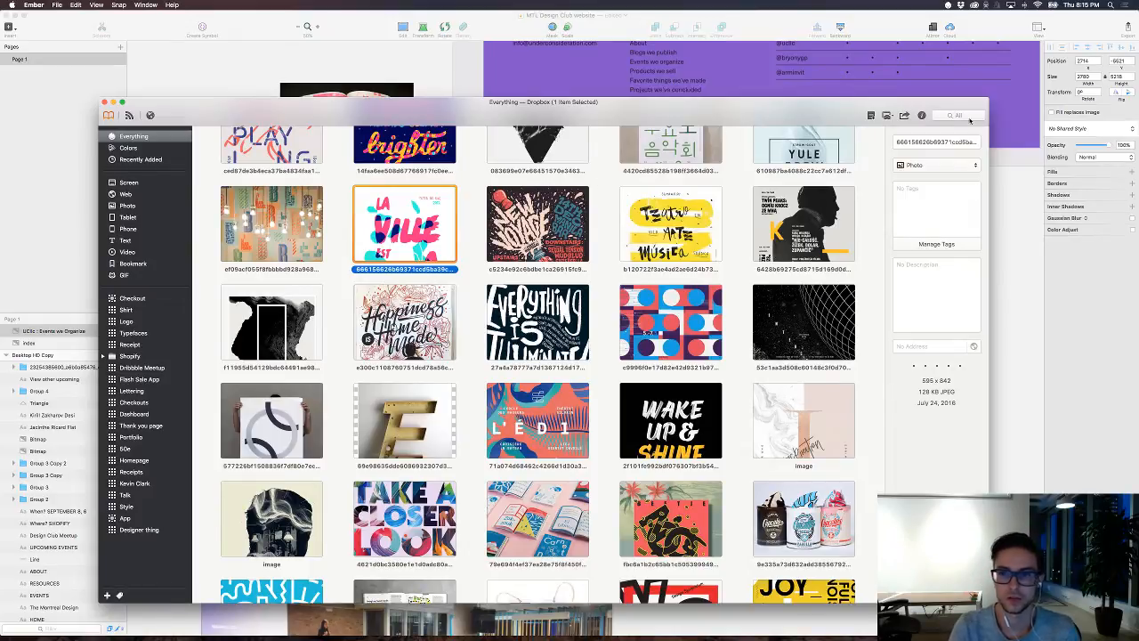
# Step: Switch back to Sketch and duplicate the dark homepage artboard alongside the original
pyautogui.click(1018, 203)
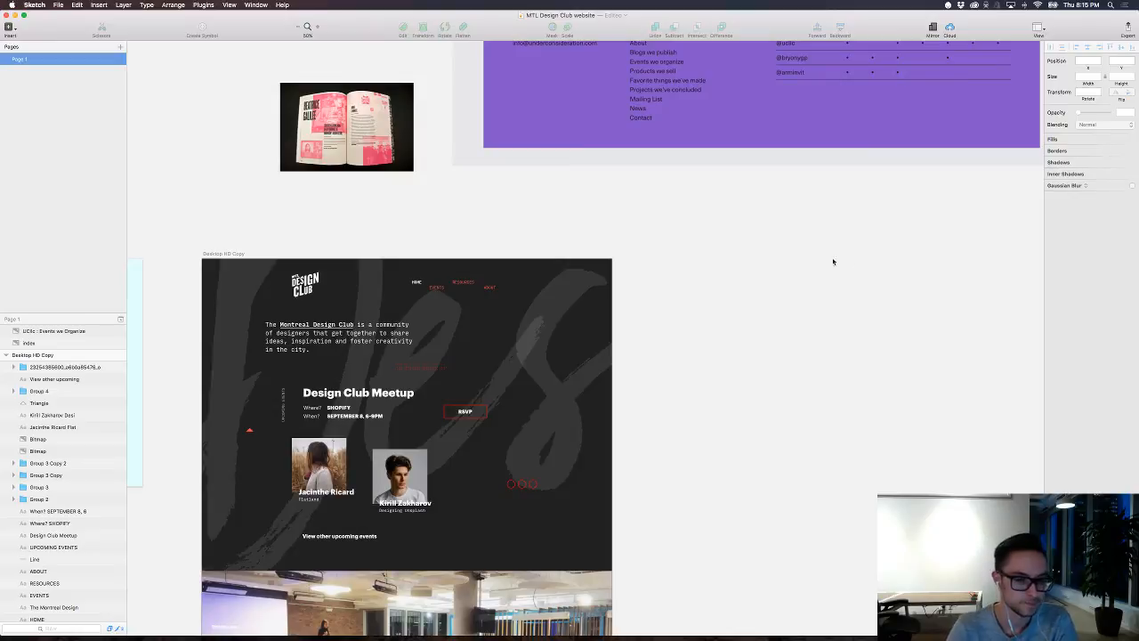
pyautogui.moveTo(215, 254); pyautogui.dragTo(703, 265)
pyautogui.hscroll(6, 706, 265)
pyautogui.scroll(-4, 706, 265)
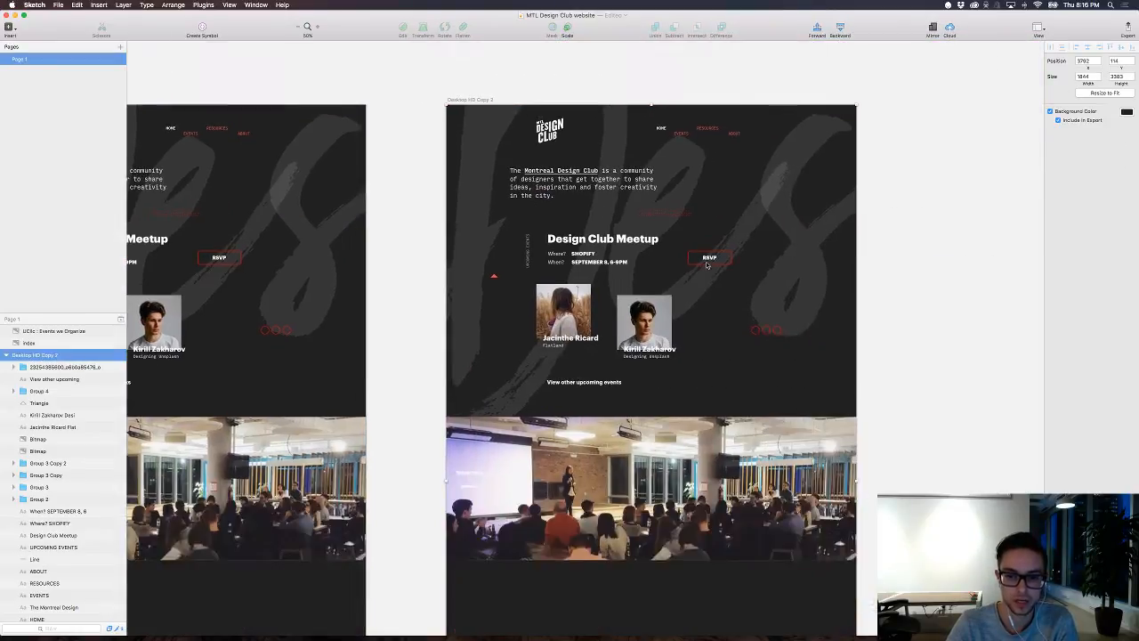
# Step: Examine the original, the copied dark artboard and the earlier light-blue version side by side
pyautogui.hscroll(-10, 707, 265)
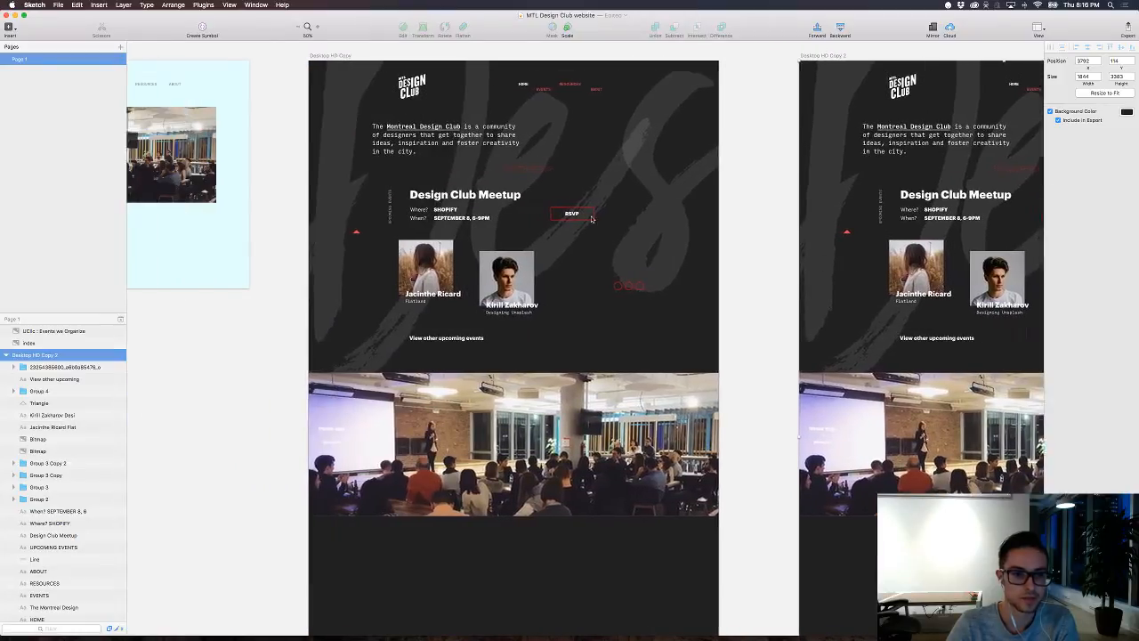
pyautogui.scroll(4, 733, 355)
pyautogui.hscroll(-10, 733, 356)
pyautogui.scroll(-1, 734, 355)
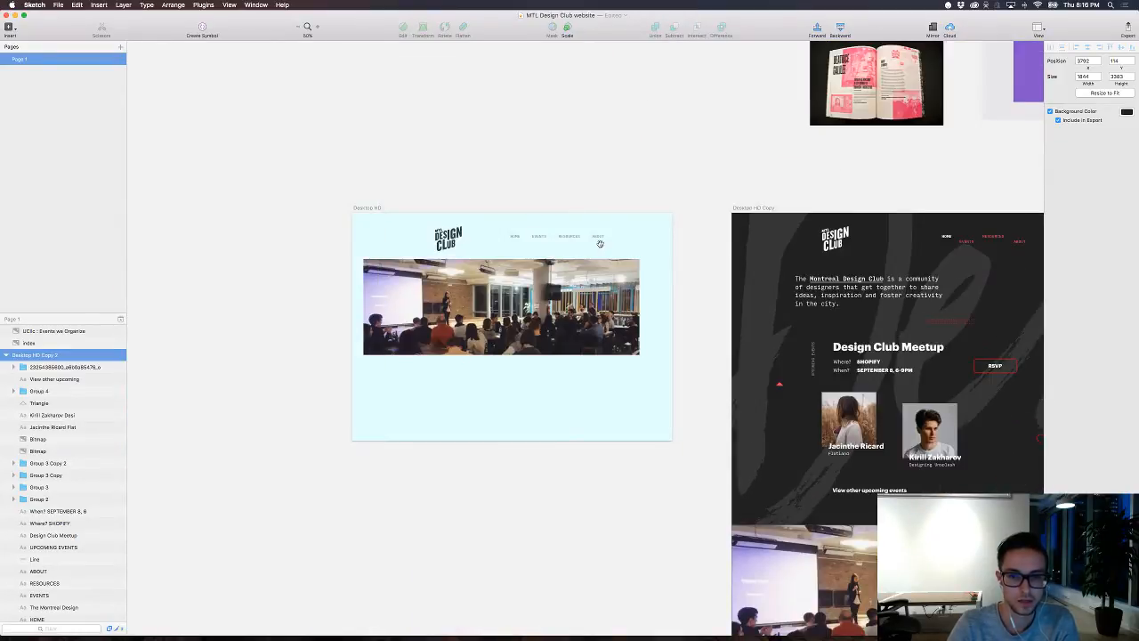
pyautogui.hscroll(4, 676, 240)
pyautogui.scroll(2, 658, 234)
pyautogui.hscroll(6, 567, 247)
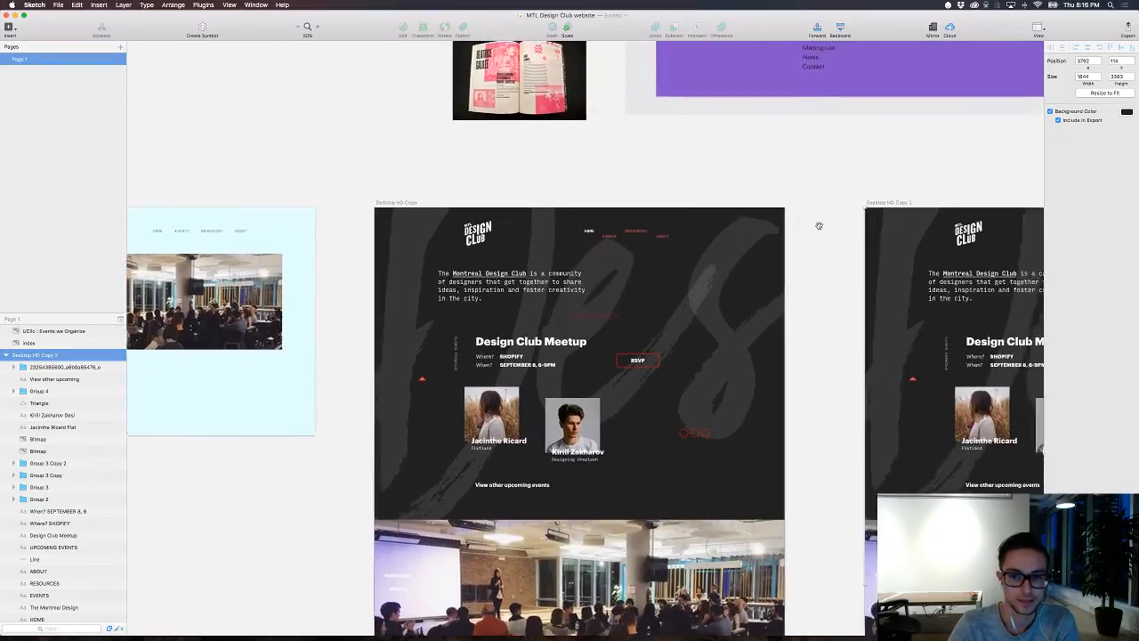
pyautogui.press('super+plus')
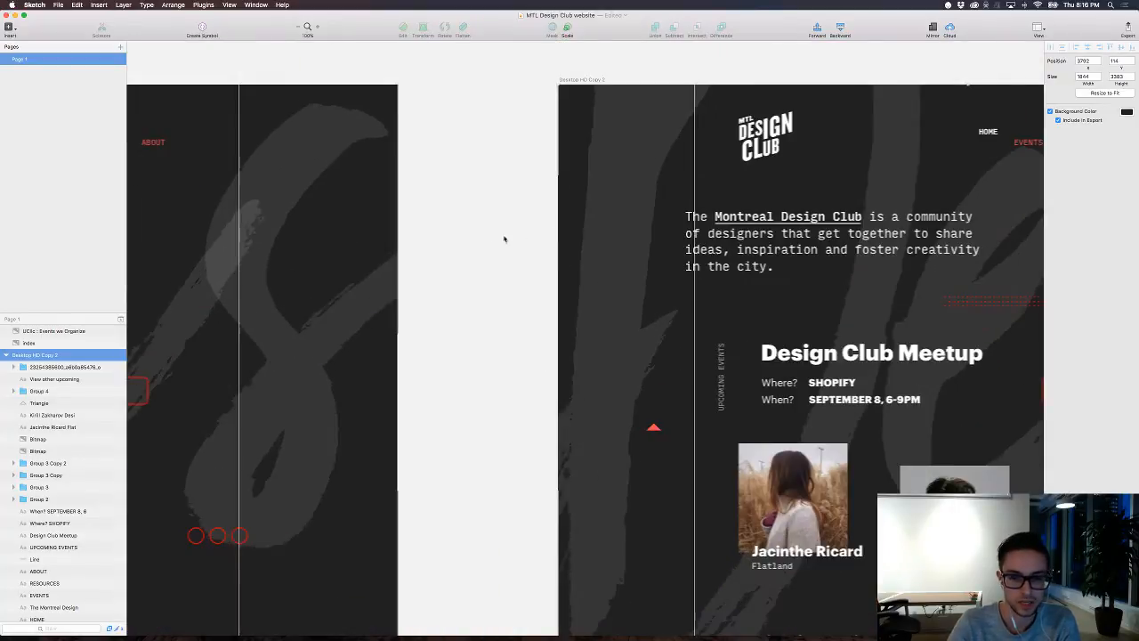
pyautogui.press('super+minus')
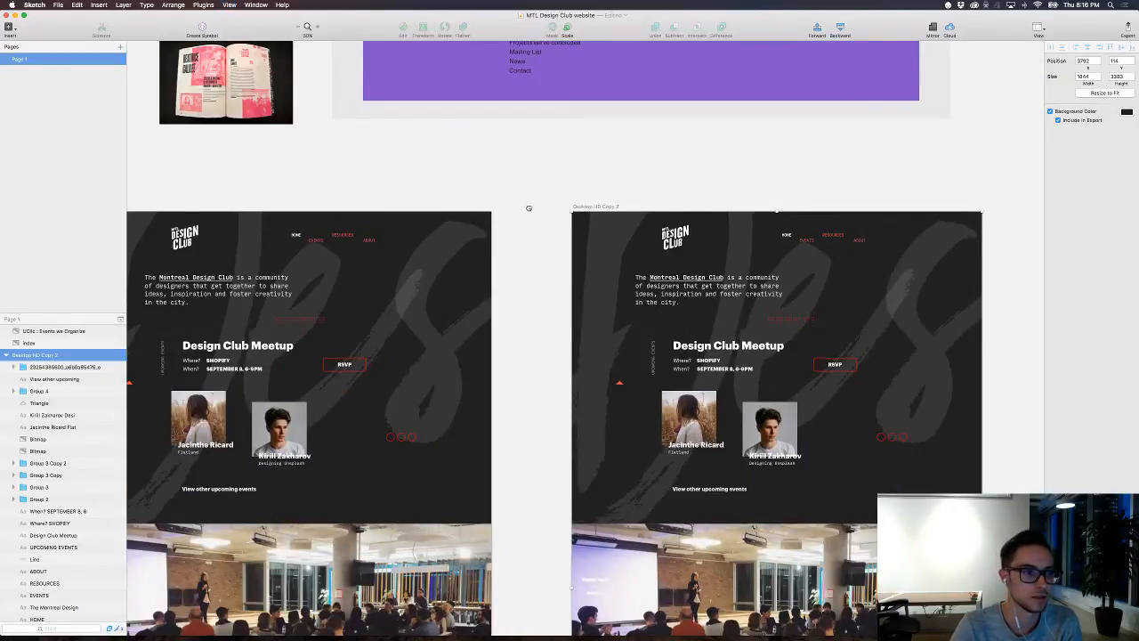
pyautogui.scroll(5, 525, 208)
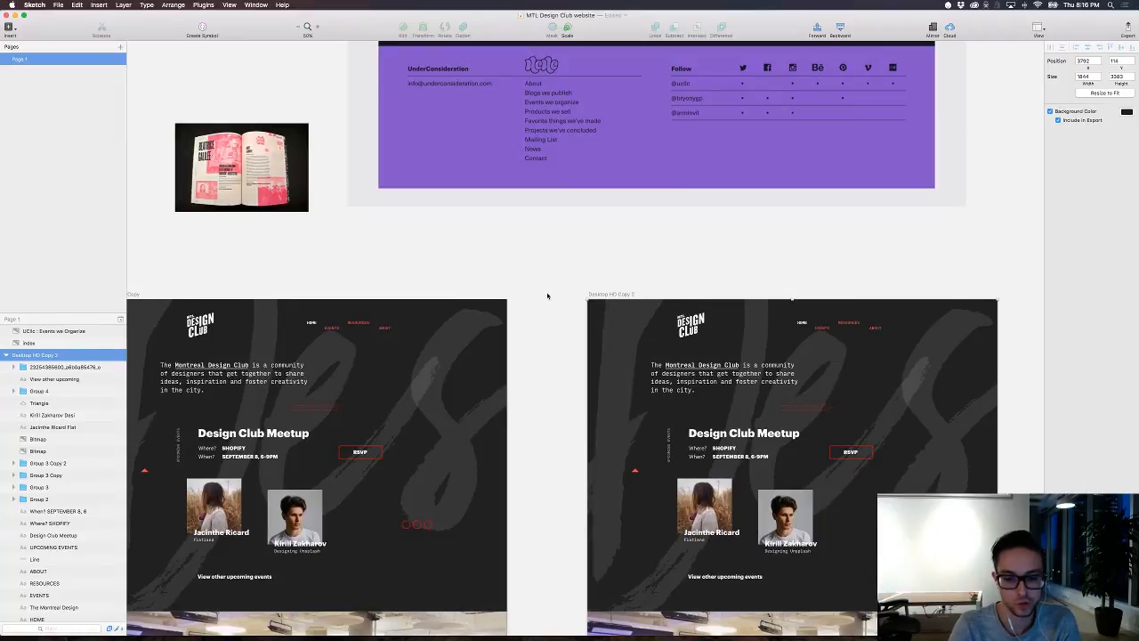
pyautogui.press('super+minus')
pyautogui.press('super+plus')
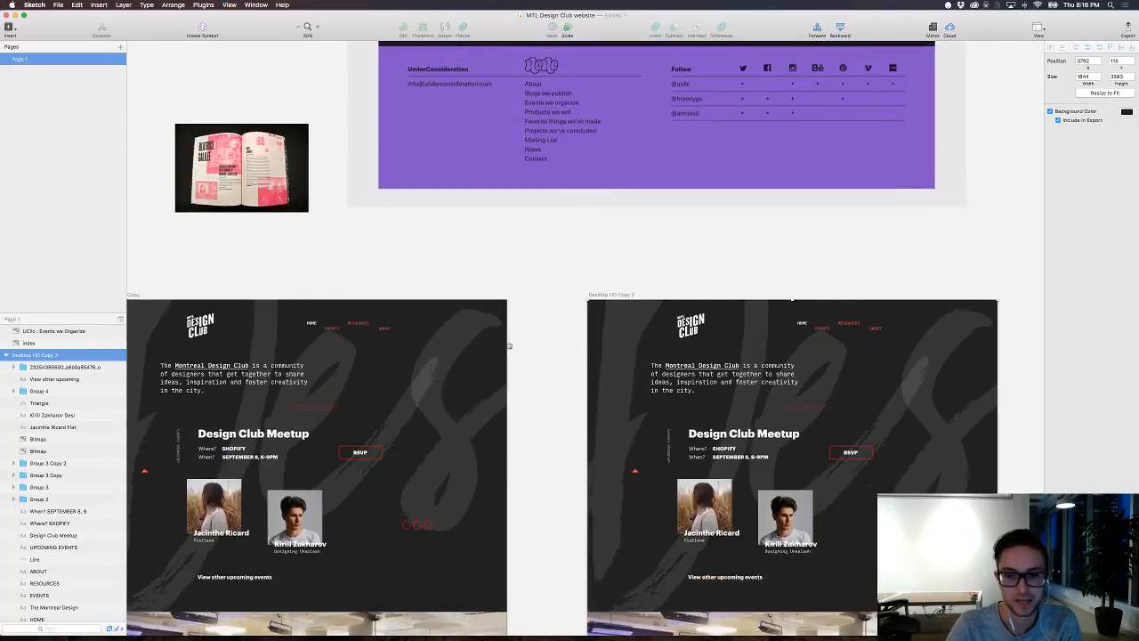
pyautogui.scroll(-5, 509, 346)
pyautogui.hscroll(-3, 509, 346)
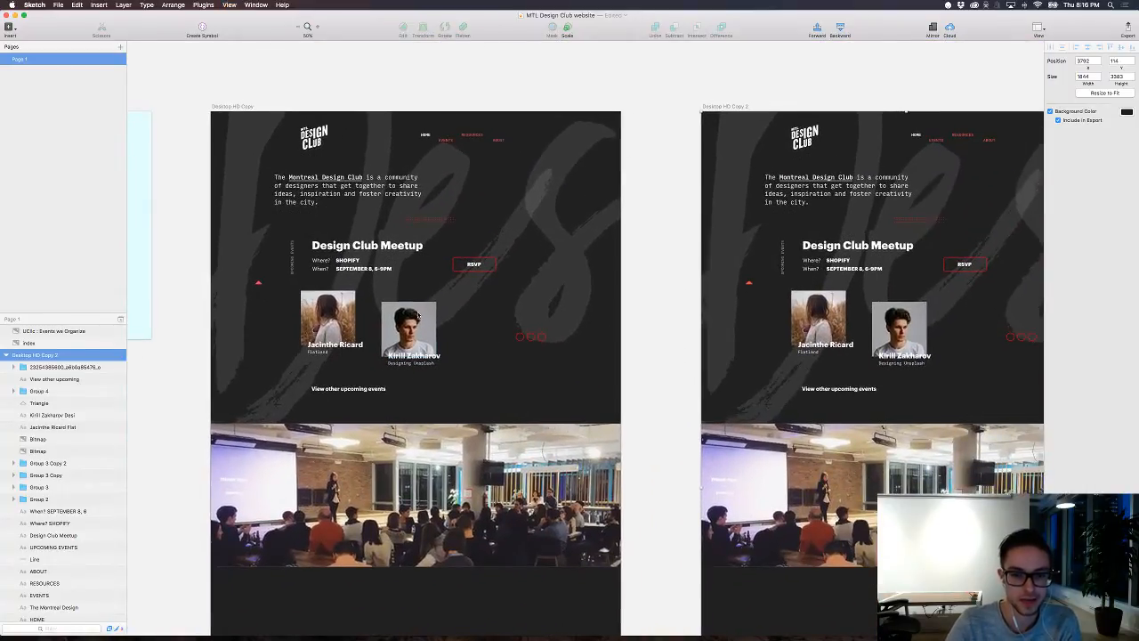
pyautogui.hscroll(5, 613, 309)
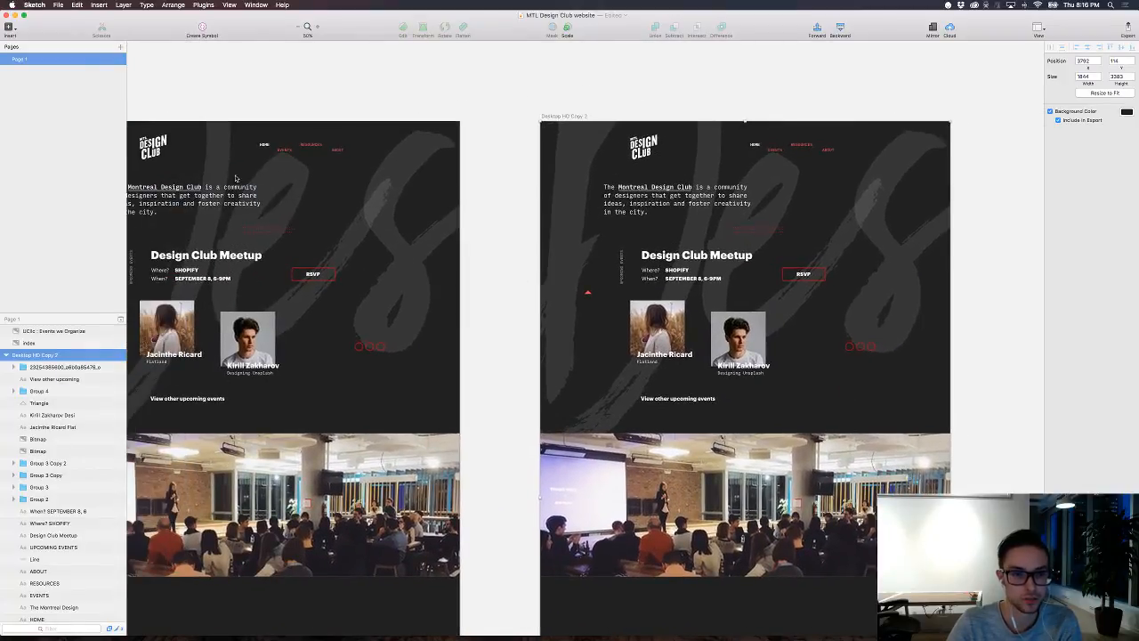
pyautogui.hscroll(-6, 437, 252)
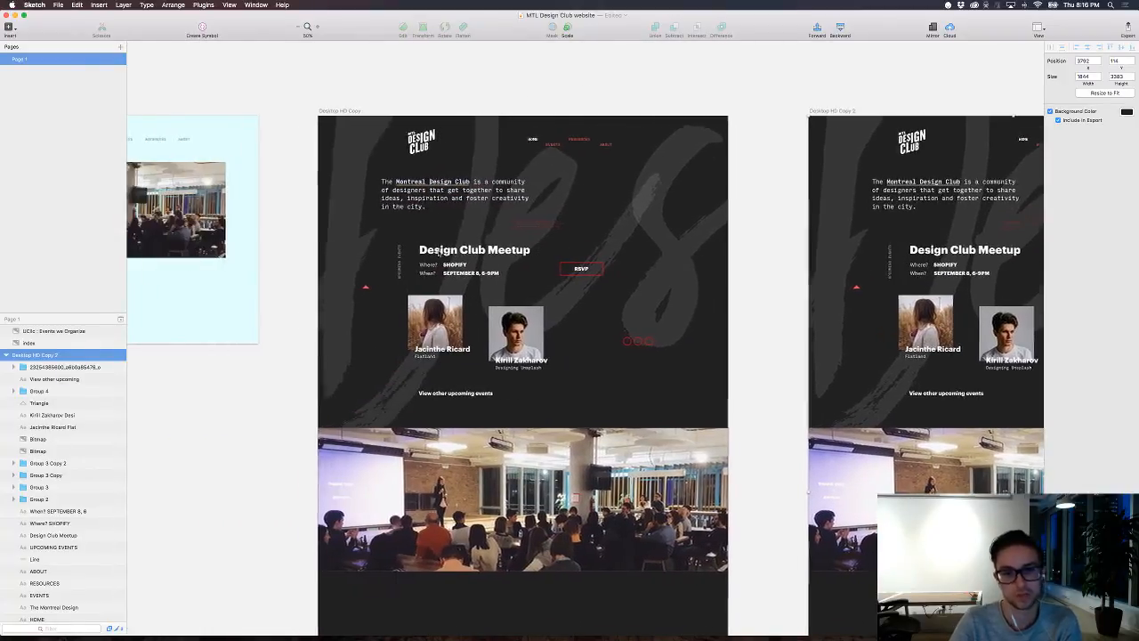
pyautogui.hscroll(12, 438, 252)
# Step: Delete the audience photo, the intro text and all event content below the header on the copied artboard
pyautogui.moveTo(681, 593)
pyautogui.mouseDown()
pyautogui.moveTo(483, 417)
pyautogui.moveTo(498, 369)
pyautogui.moveTo(702, 444)
pyautogui.moveTo(684, 498)
pyautogui.moveTo(690, 585)
pyautogui.mouseUp()
pyautogui.click(873, 419)
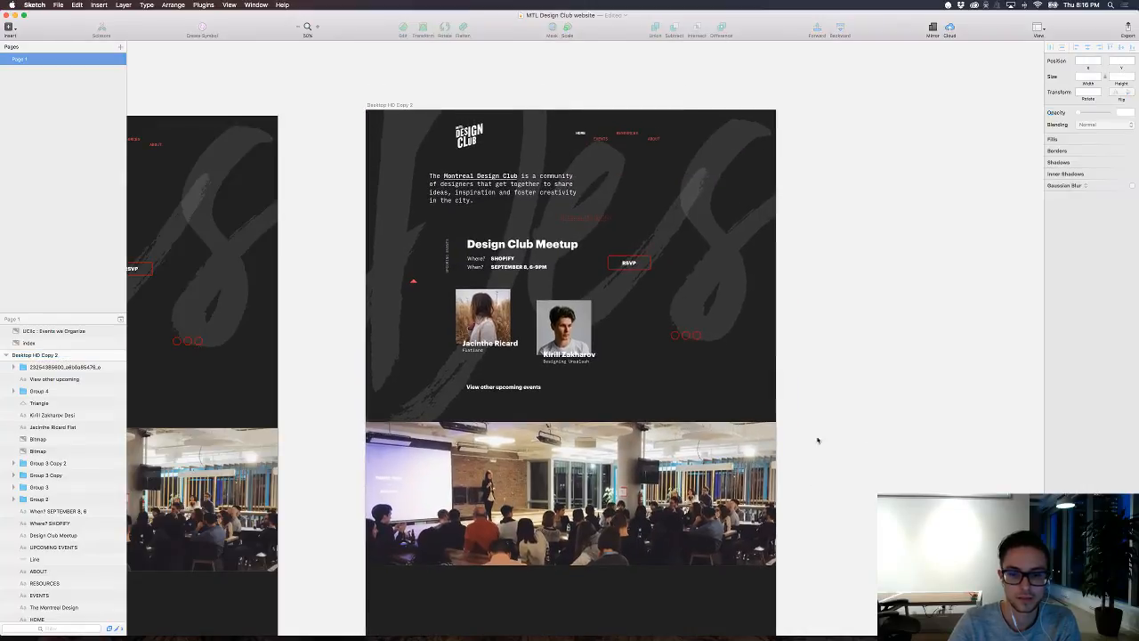
pyautogui.click(587, 534)
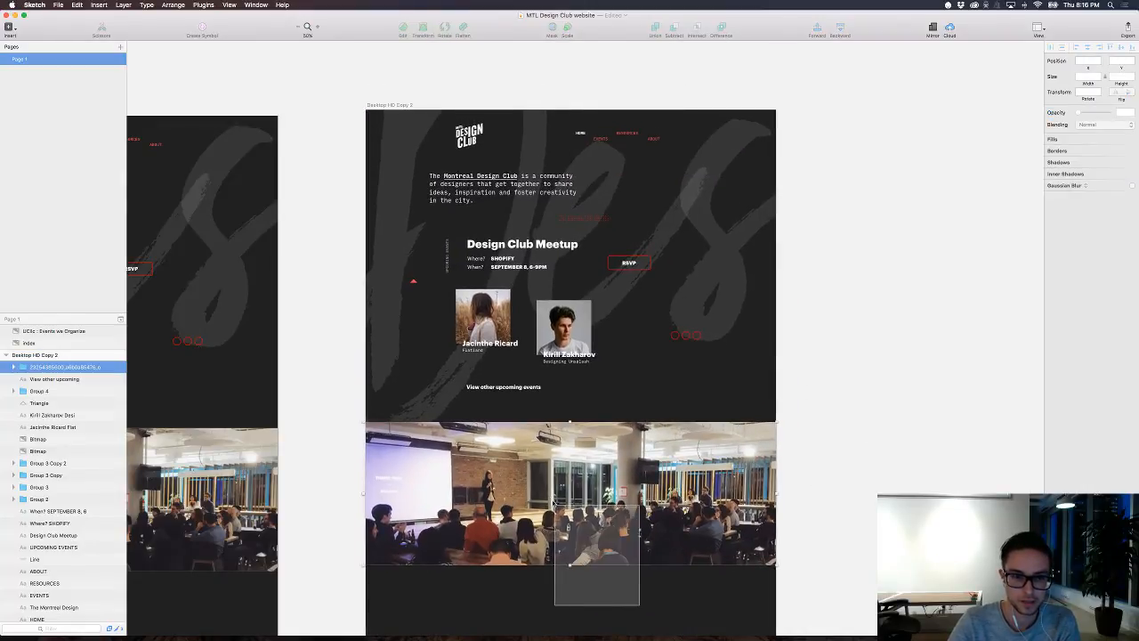
pyautogui.press('Delete')
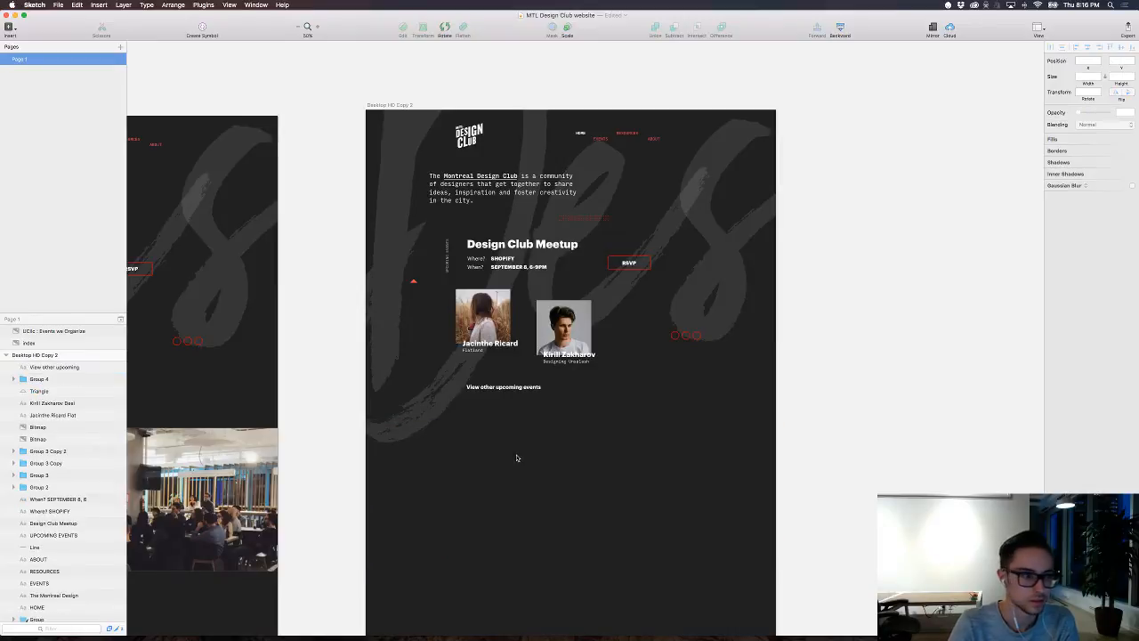
pyautogui.moveTo(679, 460); pyautogui.dragTo(405, 183)
pyautogui.press('Delete')
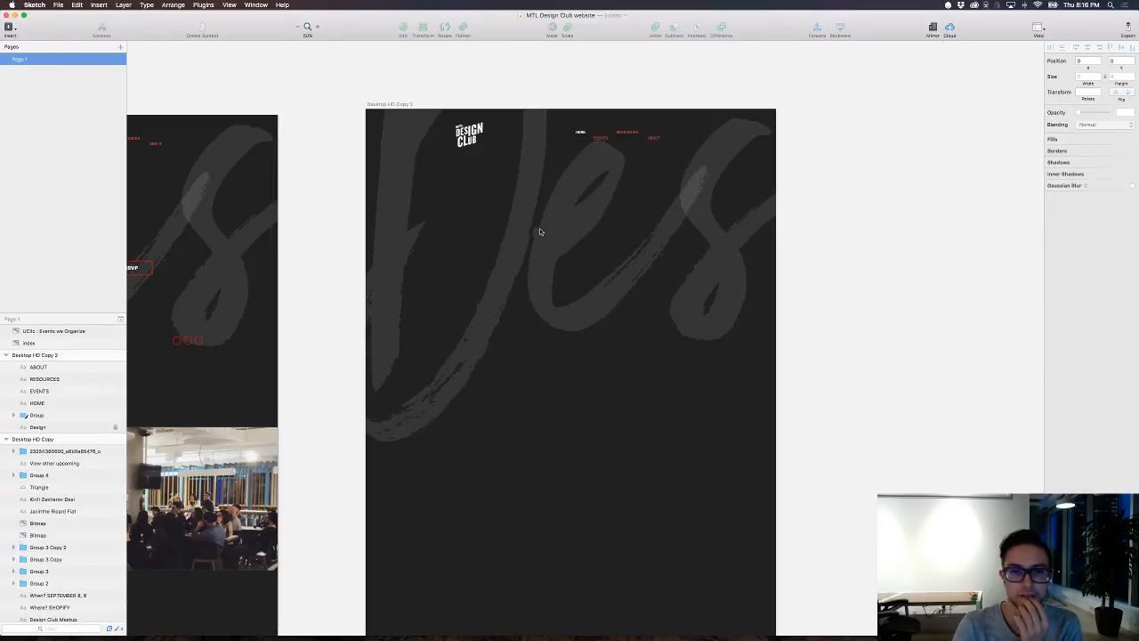
# Step: Unlock and delete the large "Design" brush lettering behind the copied artboard's header
pyautogui.click(115, 427)
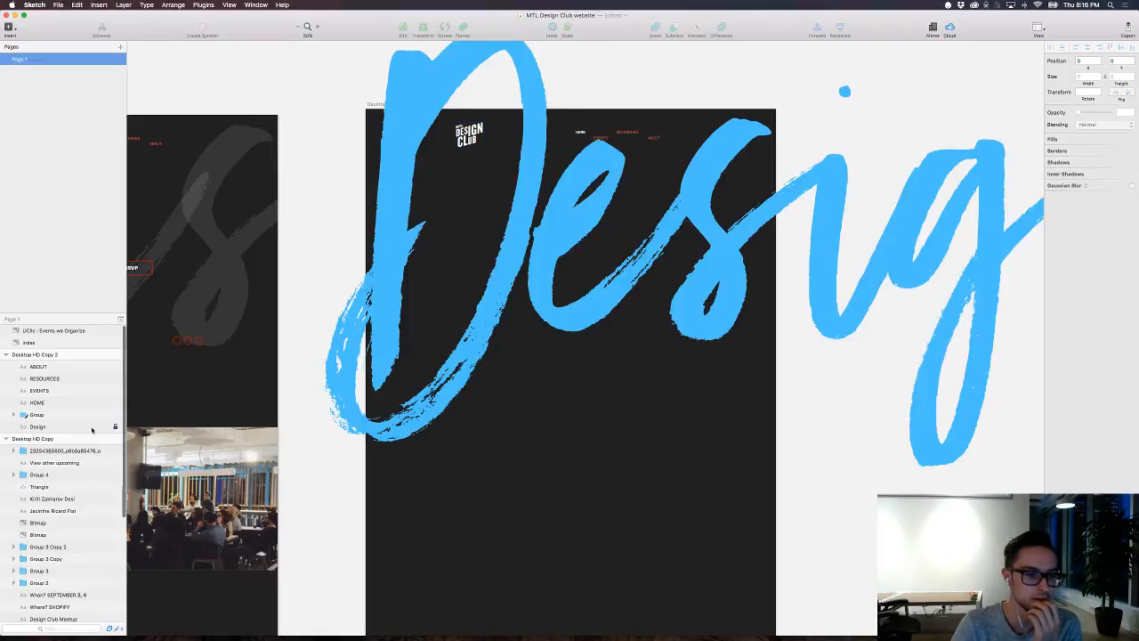
pyautogui.click(98, 427)
pyautogui.press('Delete')
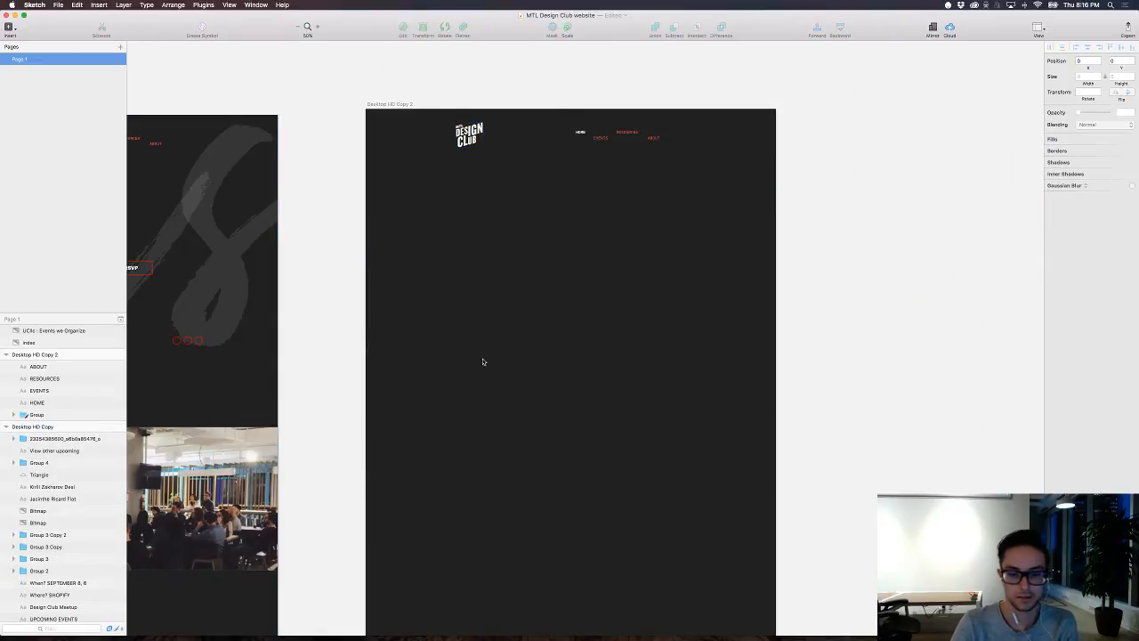
# Step: Raise the EVENTS and ABOUT navigation links onto the same line as HOME and RESOURCES
pyautogui.press('super+plus')
pyautogui.moveTo(498, 194); pyautogui.dragTo(583, 537)
pyautogui.moveTo(574, 342); pyautogui.dragTo(520, 271)
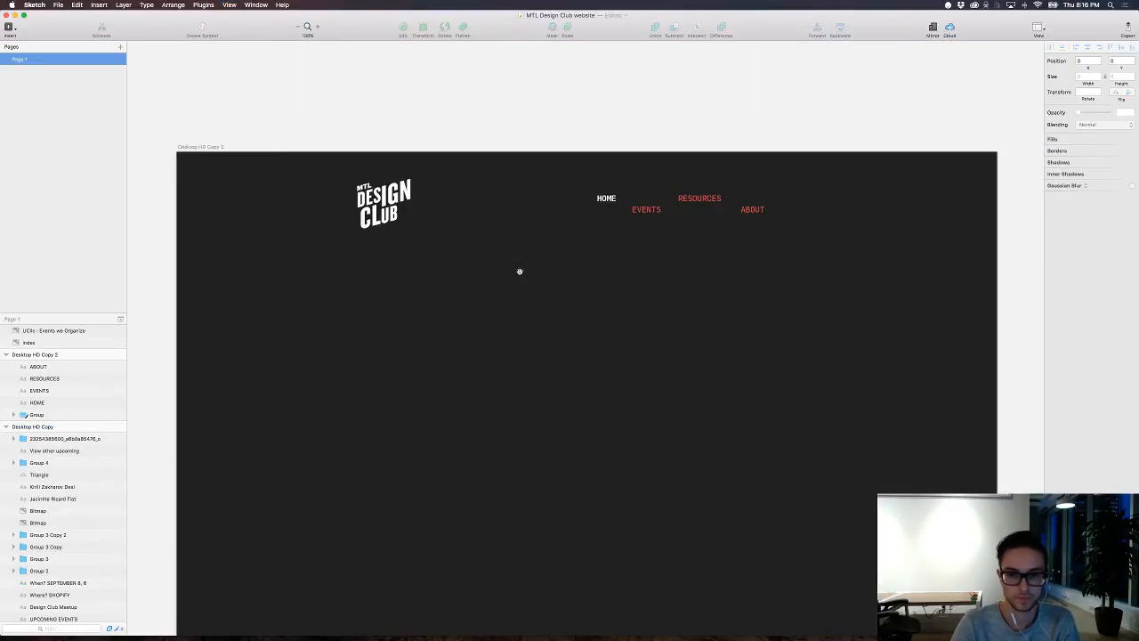
pyautogui.click(639, 209)
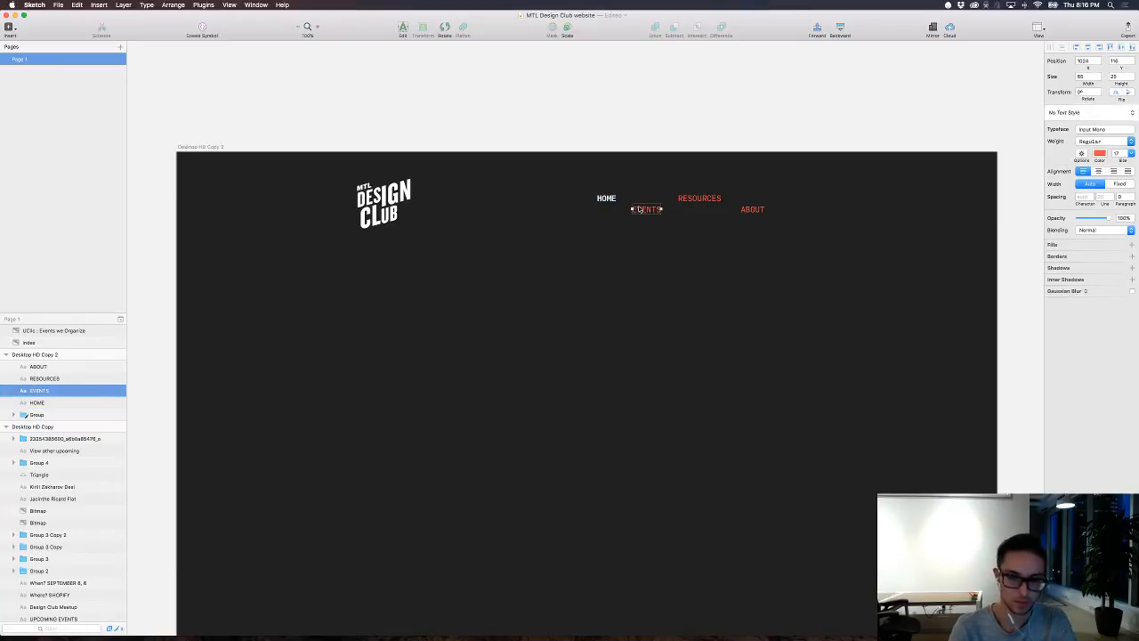
pyautogui.hotkey('shift', 'Up')
pyautogui.hotkey('shift', 'Up')
pyautogui.hotkey('shift', 'Up')
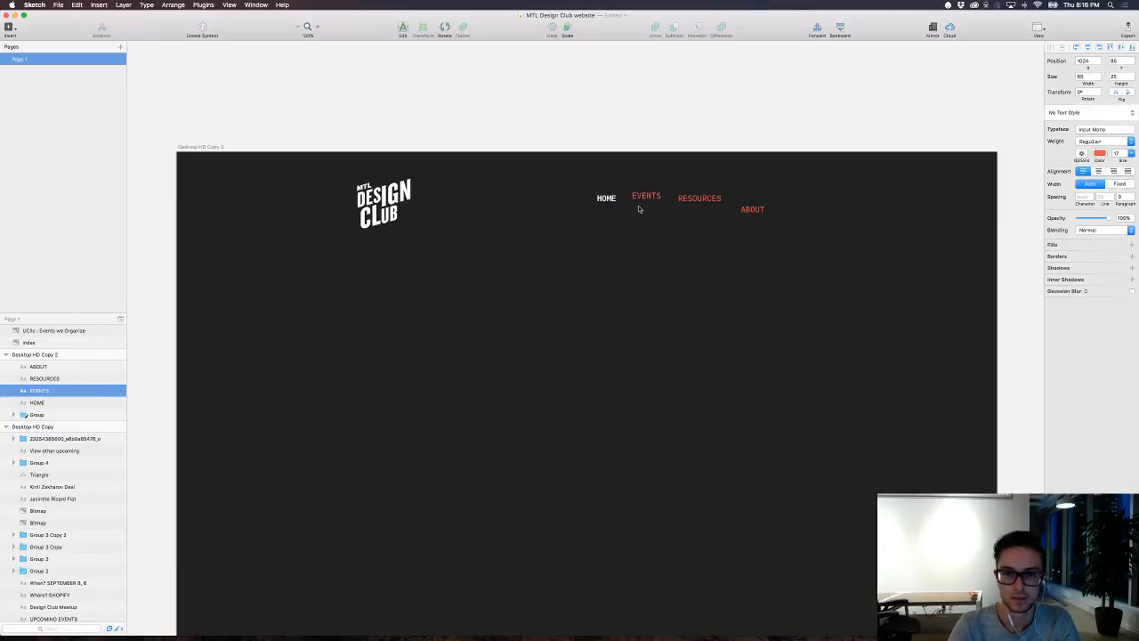
pyautogui.hotkey('shift', 'Down')
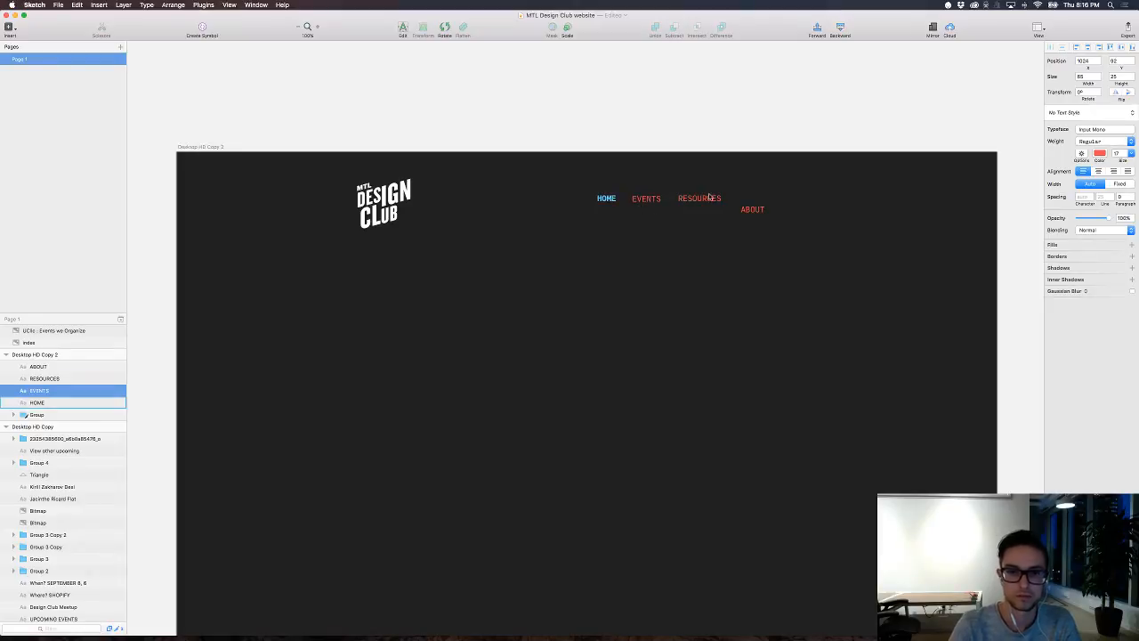
pyautogui.click(742, 212)
pyautogui.hotkey('shift', 'Up')
pyautogui.hotkey('shift', 'Up')
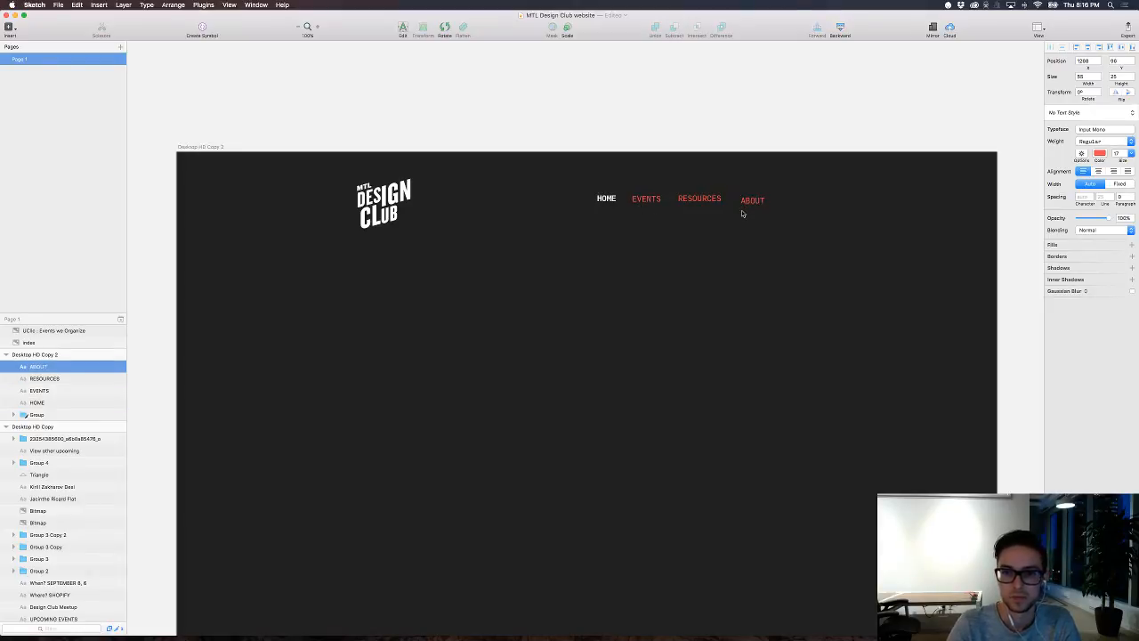
pyautogui.hotkey('shift', 'Up')
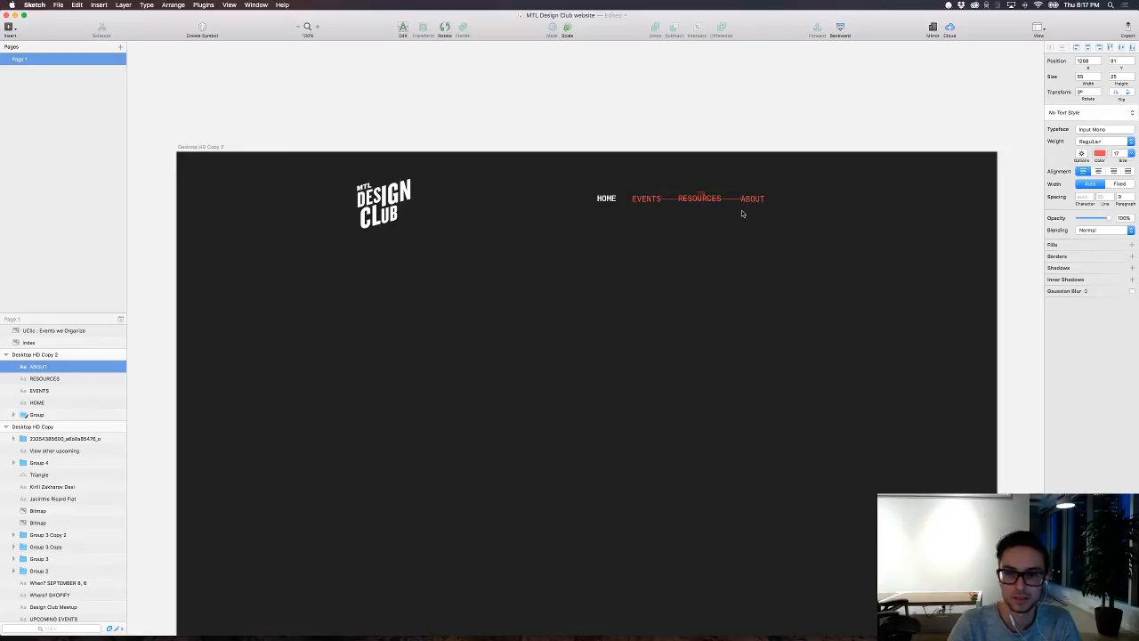
# Step: Move the four navigation links and the logo to the middle of the artboard, with the logo above the links
pyautogui.moveTo(822, 258); pyautogui.dragTo(522, 177)
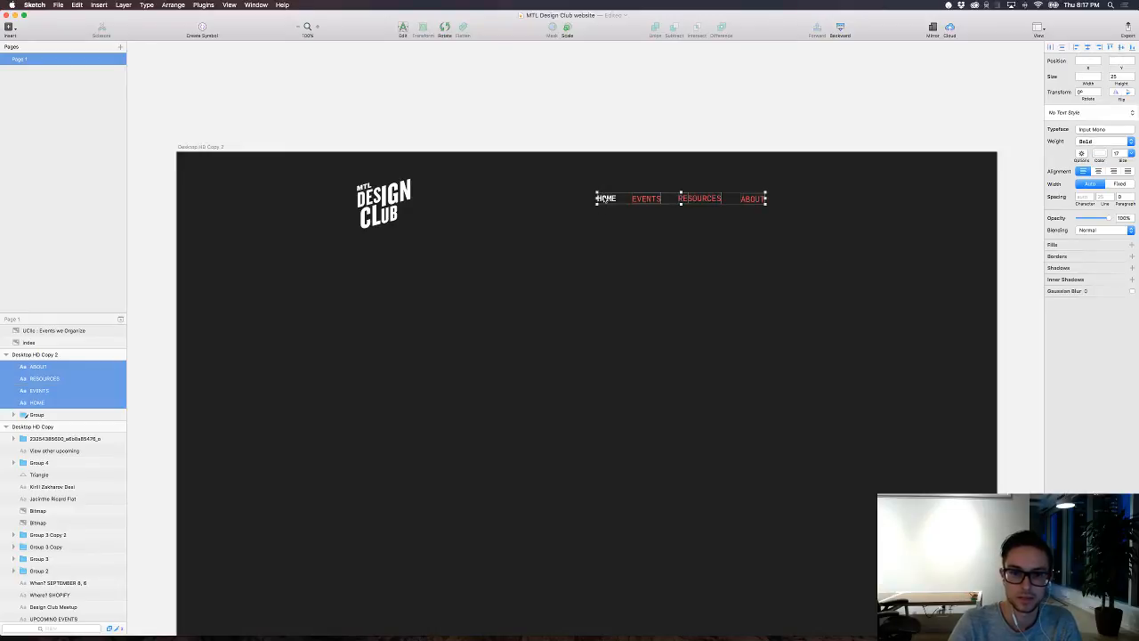
pyautogui.moveTo(603, 200); pyautogui.dragTo(311, 252)
pyautogui.moveTo(271, 175); pyautogui.dragTo(496, 315)
pyautogui.moveTo(376, 209); pyautogui.dragTo(570, 236)
# Step: Try to centre-align the logo and the separate navigation links horizontally, and undo the alignment
pyautogui.click(1087, 48)
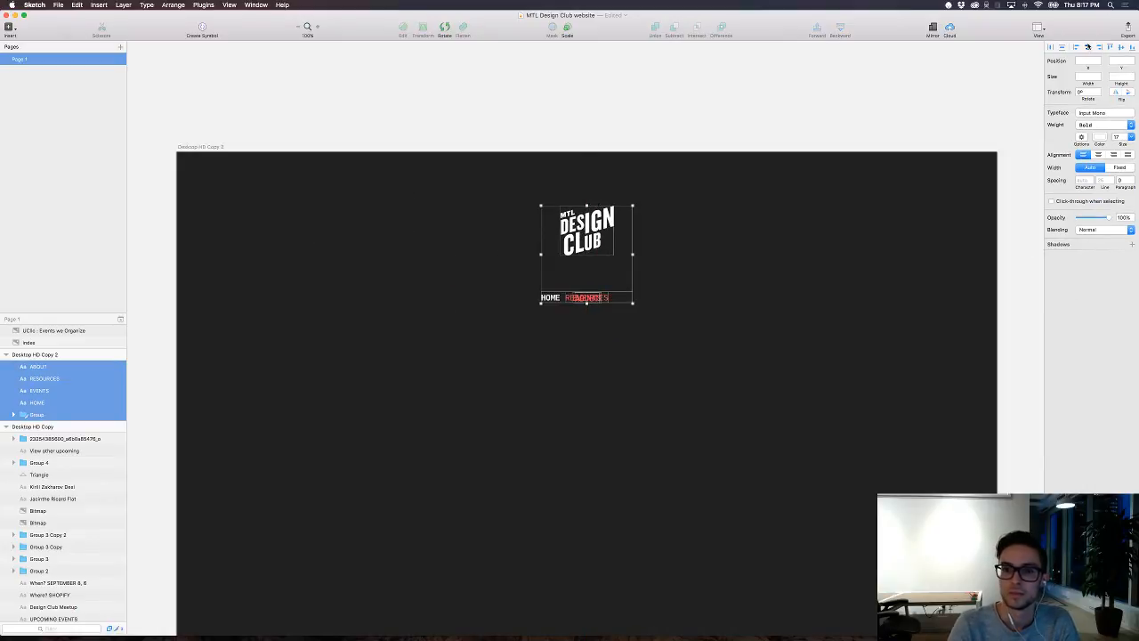
pyautogui.click(703, 399)
pyautogui.click(553, 298)
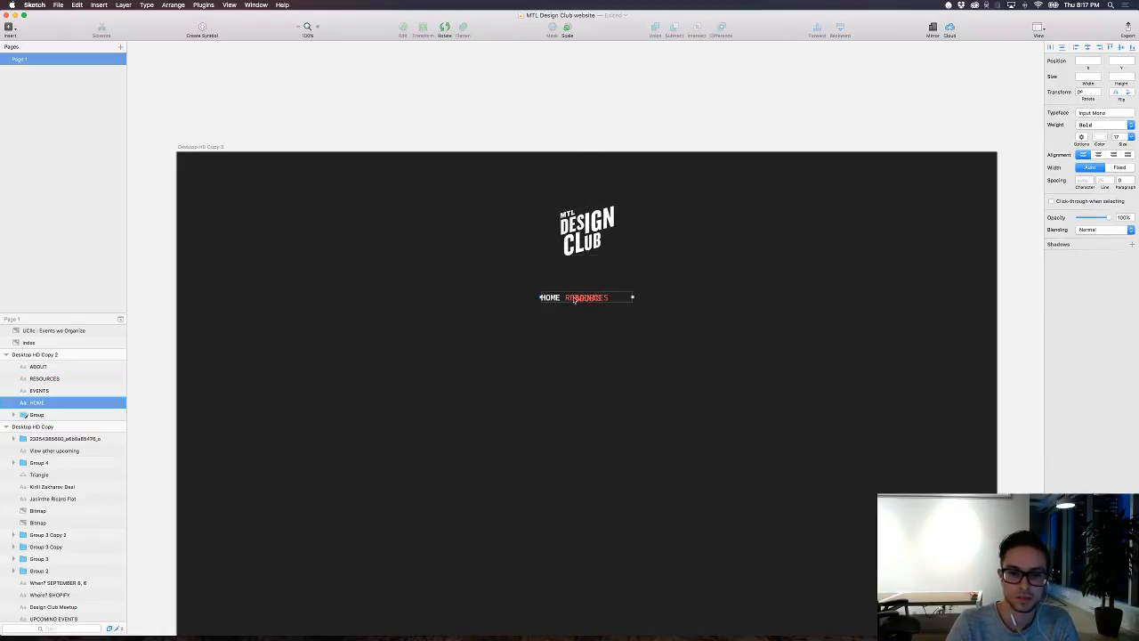
pyautogui.moveTo(553, 299); pyautogui.dragTo(521, 299)
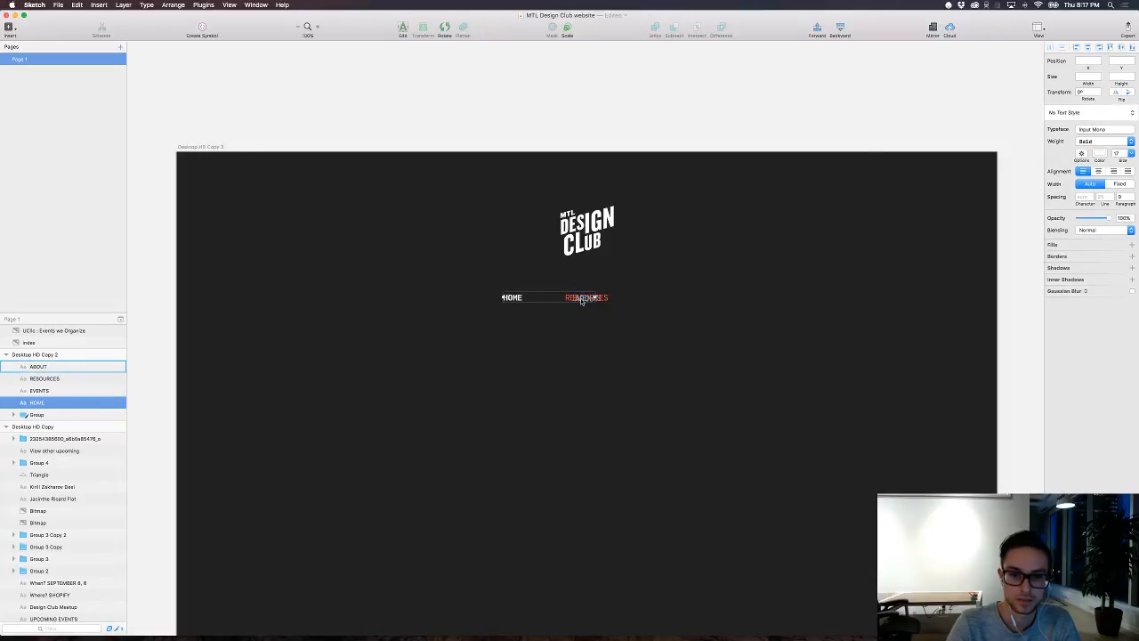
pyautogui.press('super+z')
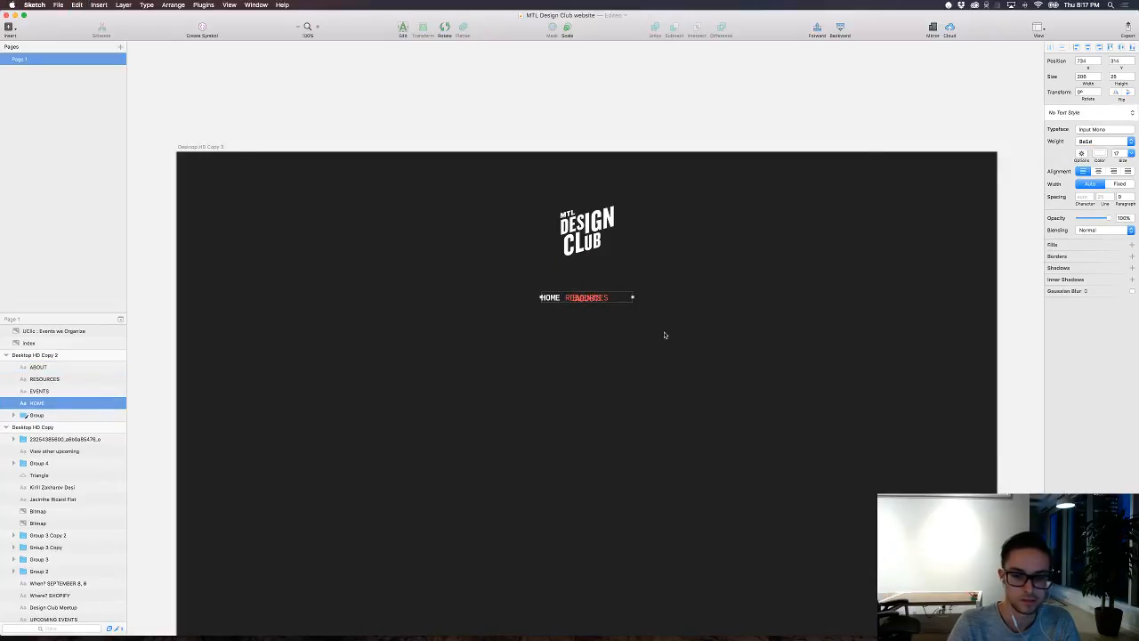
pyautogui.press('super+z')
# Step: Group the four navigation links and centre both the group and the logo horizontally on the artboard
pyautogui.moveTo(698, 329); pyautogui.dragTo(427, 292)
pyautogui.press('super+g')
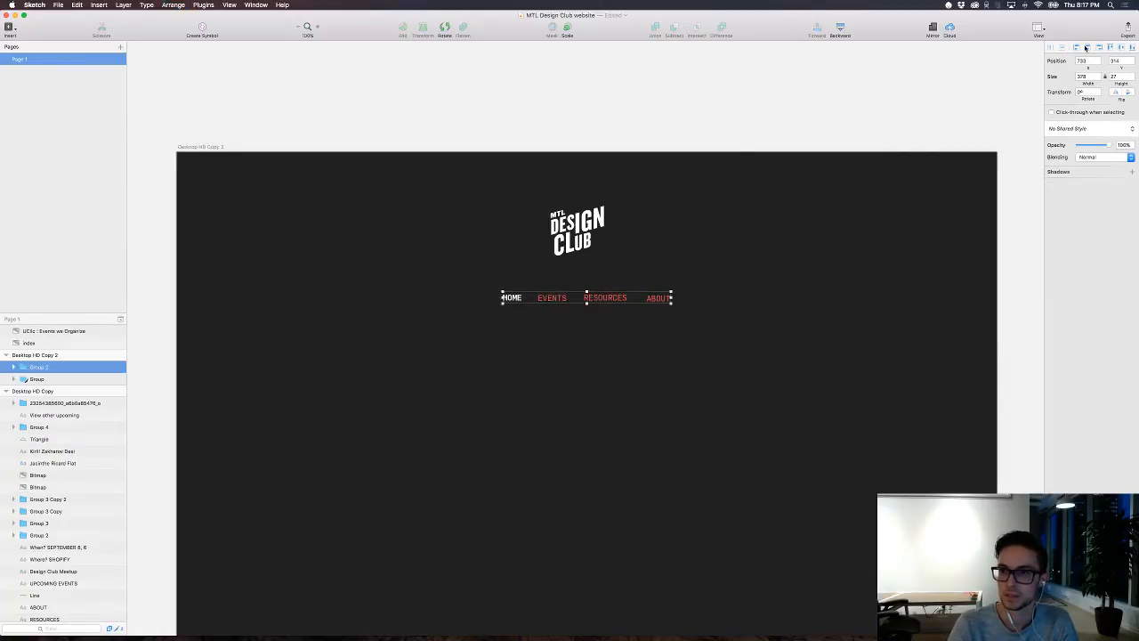
pyautogui.click(596, 224)
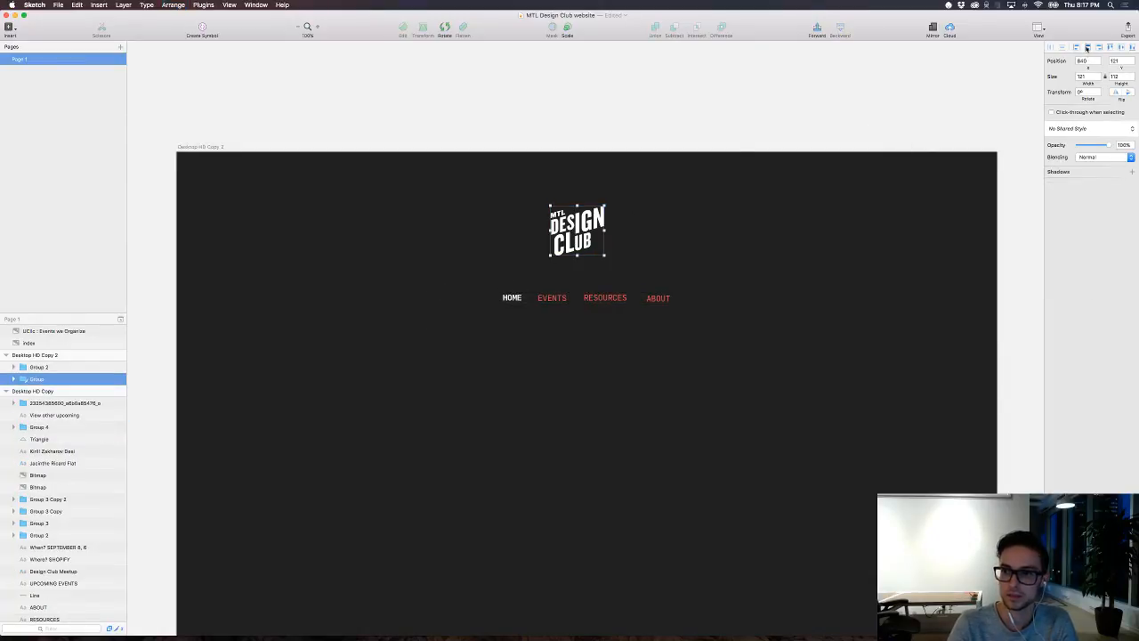
pyautogui.click(1087, 48)
pyautogui.click(809, 237)
# Step: Enlarge the MTL Design Club logo proportionally around its centre, keeping it above the navigation links
pyautogui.click(592, 233)
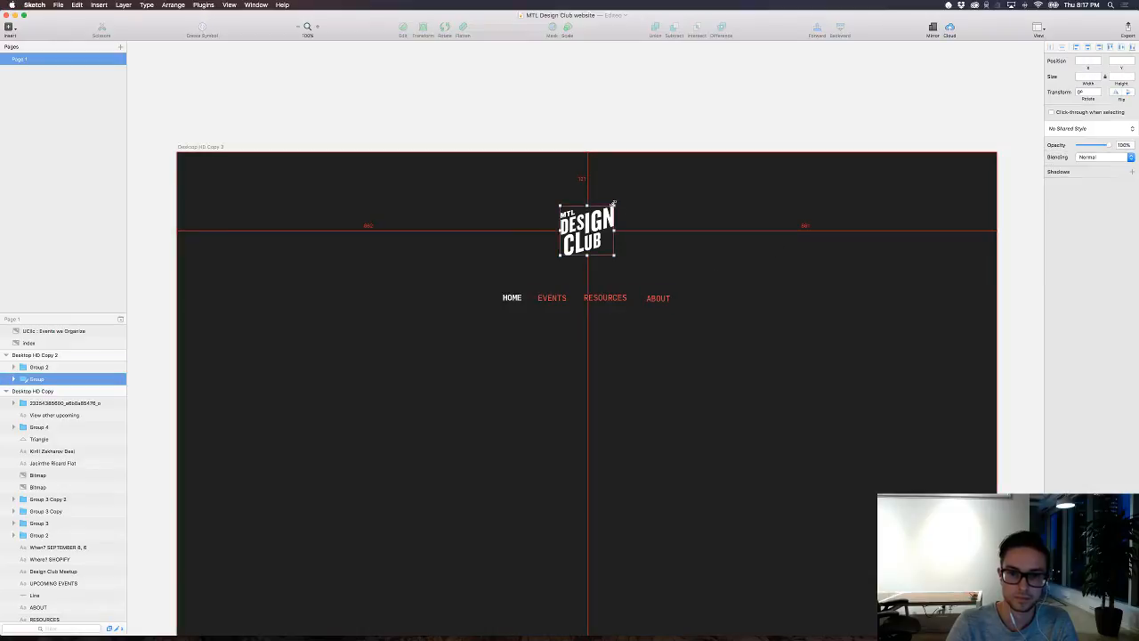
pyautogui.moveTo(614, 205); pyautogui.dragTo(635, 185)
pyautogui.scroll(-2, 694, 231)
pyautogui.click(694, 233)
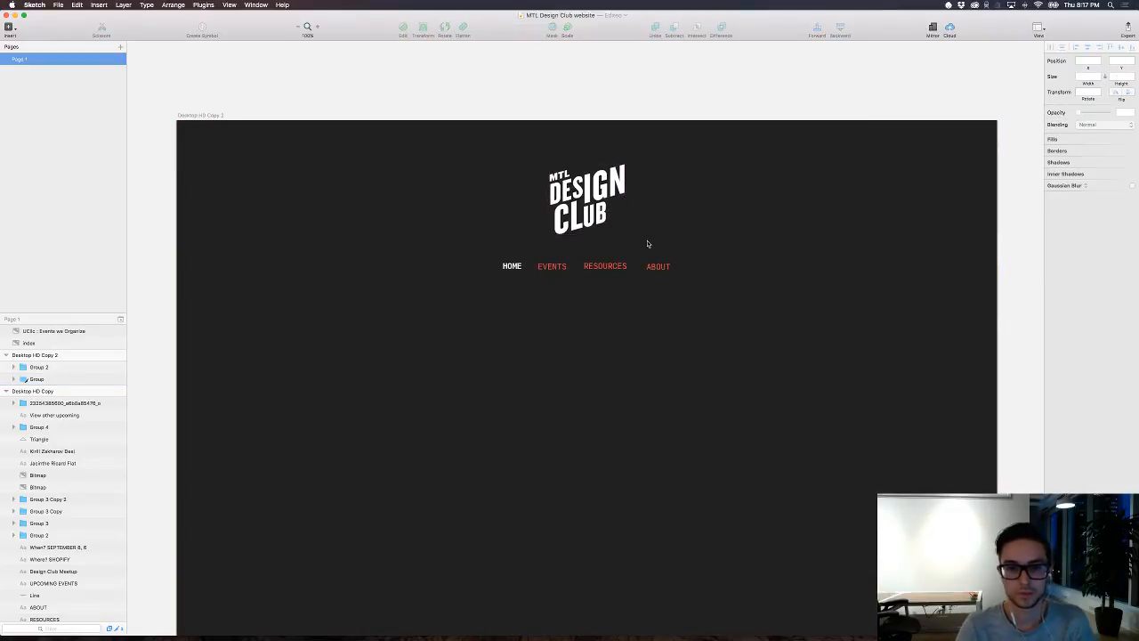
# Step: Recolour the EVENTS, RESOURCES and ABOUT links with the purple sampled from the reference image above the artboard
pyautogui.scroll(5, 686, 249)
pyautogui.scroll(2, 687, 251)
pyautogui.scroll(-1, 687, 251)
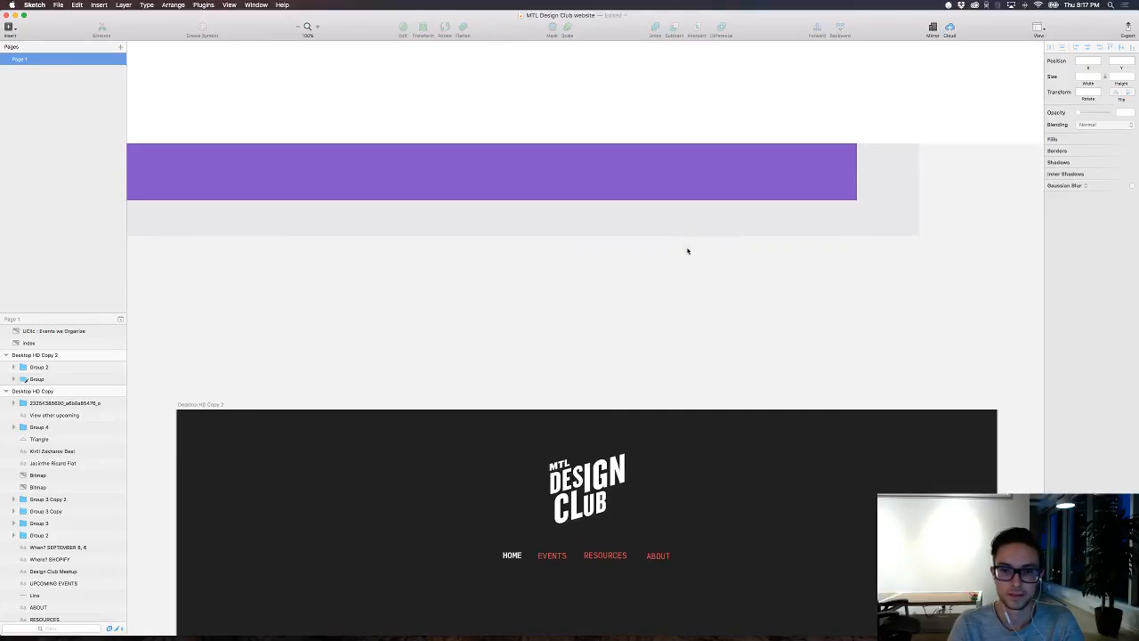
pyautogui.keyDown('super'); pyautogui.click(647, 552); pyautogui.keyUp('super')
pyautogui.keyDown('shift'); pyautogui.keyDown('super'); pyautogui.click(609, 551); pyautogui.keyUp('super'); pyautogui.keyUp('shift')
pyautogui.keyDown('shift'); pyautogui.keyDown('super'); pyautogui.click(568, 550); pyautogui.keyUp('super'); pyautogui.keyUp('shift')
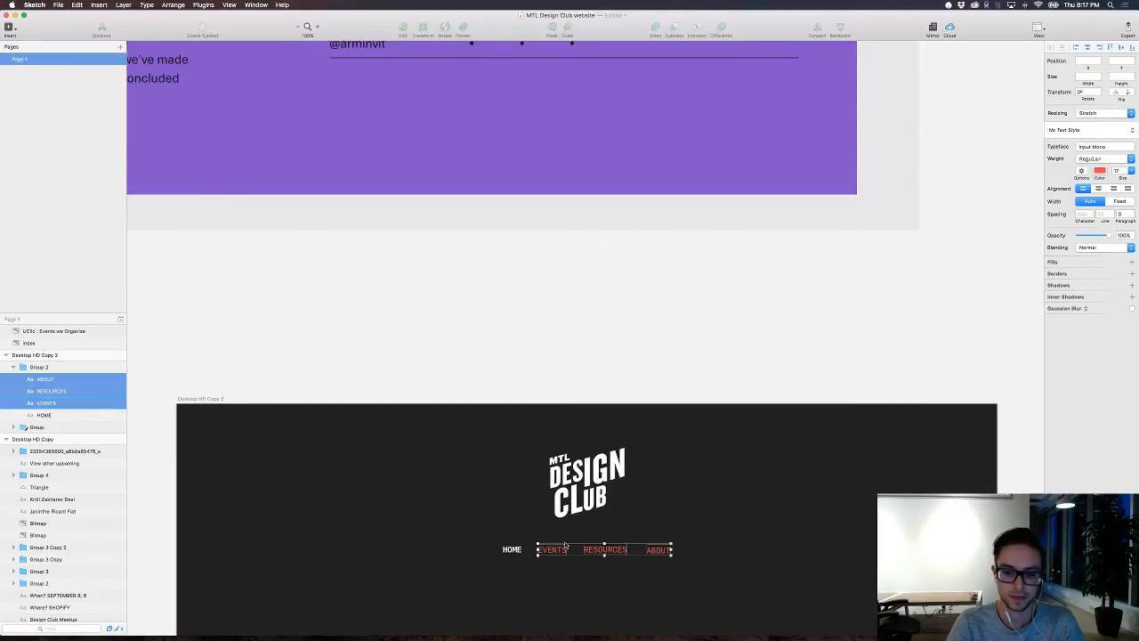
pyautogui.click(1100, 172)
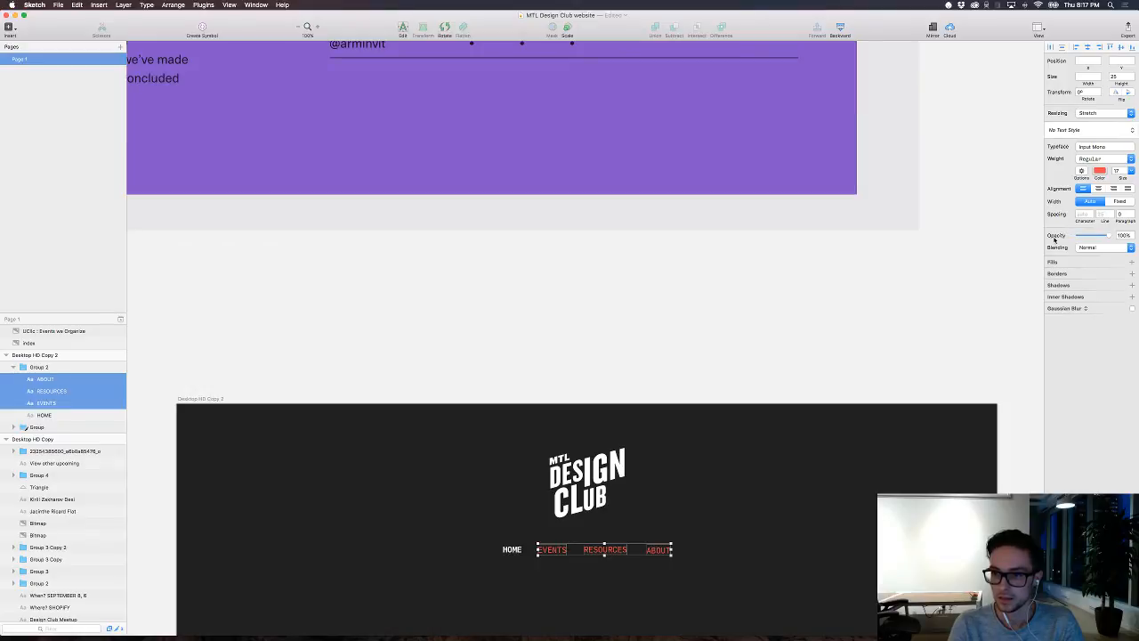
pyautogui.click(1053, 261)
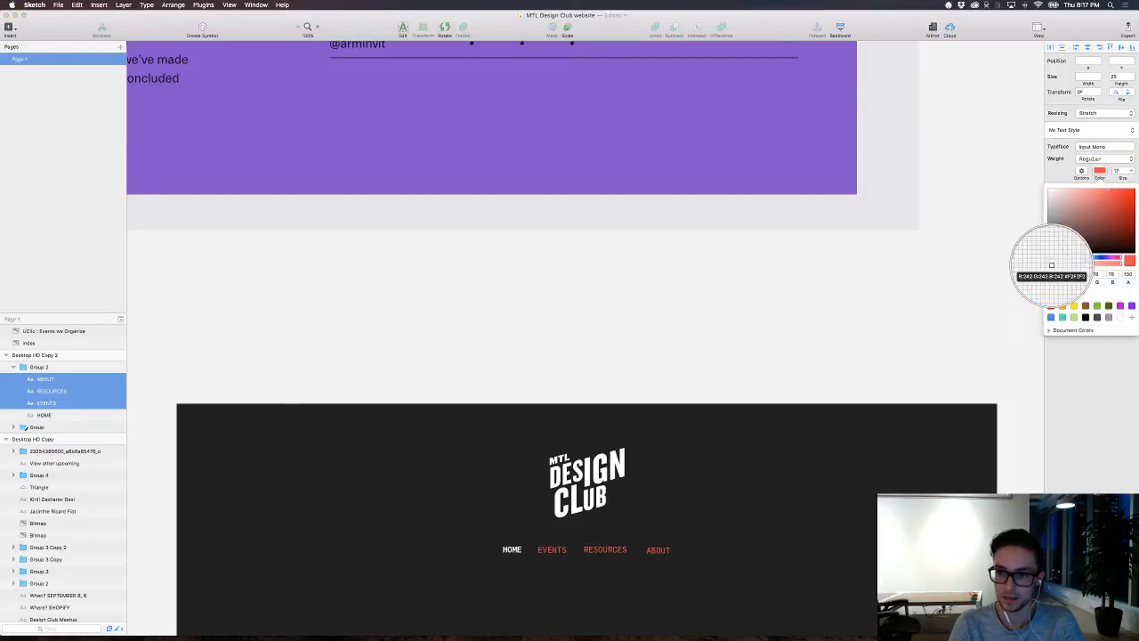
pyautogui.click(722, 164)
pyautogui.scroll(-2, 784, 294)
pyautogui.scroll(-6, 784, 295)
pyautogui.click(811, 399)
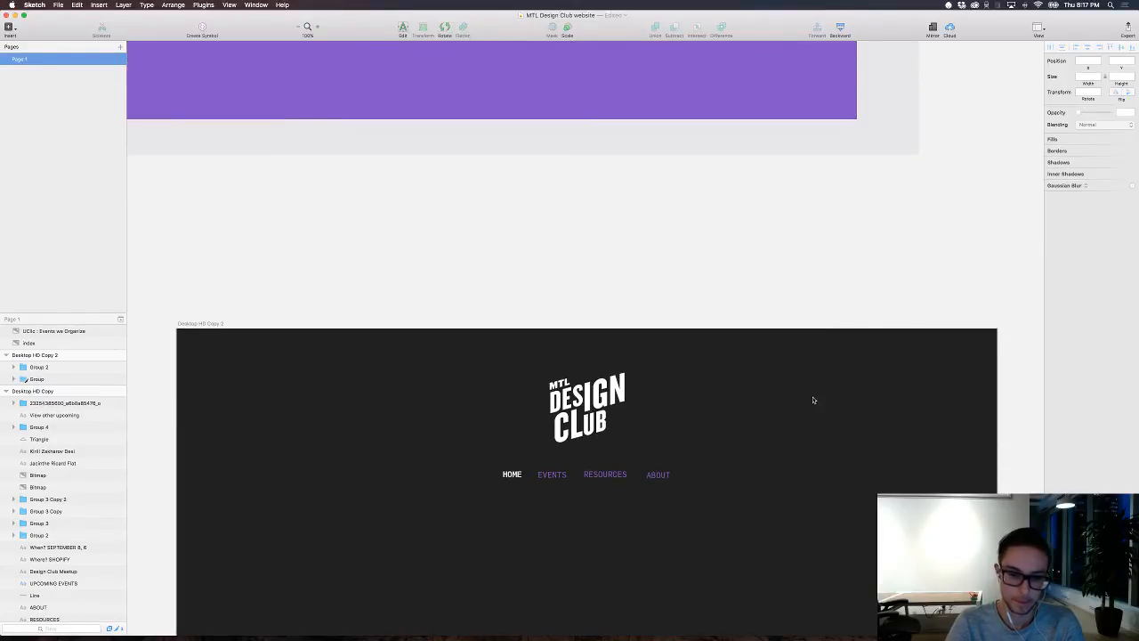
# Step: Add the text "FRESH EYES" below the navigation, split over two lines with EYES indented
pyautogui.press('t')
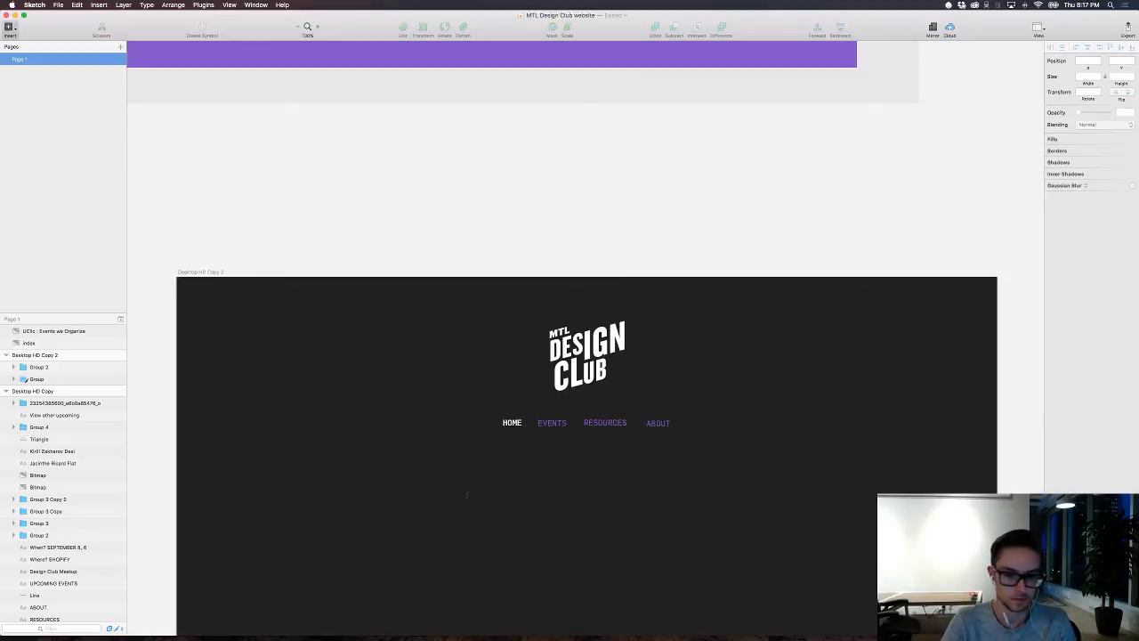
pyautogui.click(468, 496)
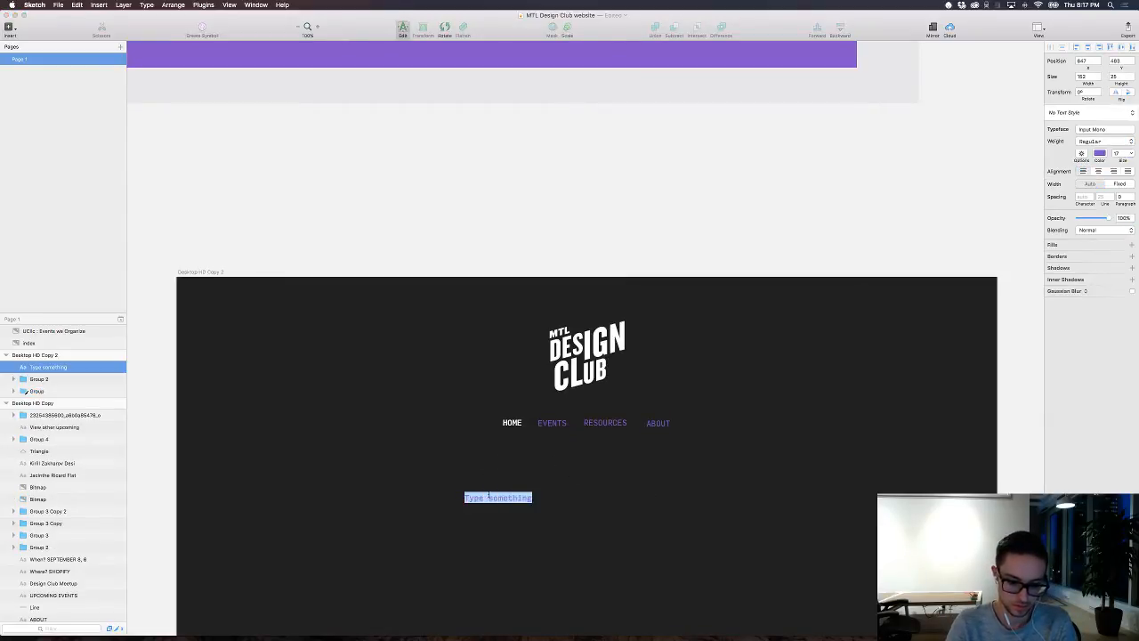
pyautogui.write('FR')
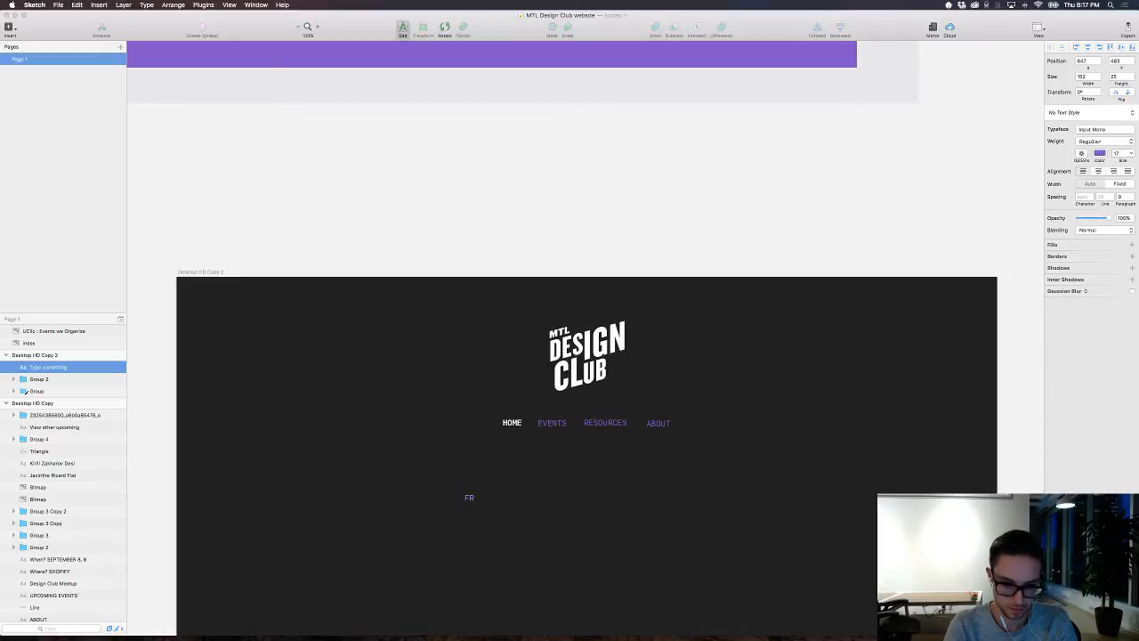
pyautogui.write('ESH EY')
pyautogui.press('BackSpace')
pyautogui.press('BackSpace')
pyautogui.press('BackSpace')
pyautogui.write('EYE')
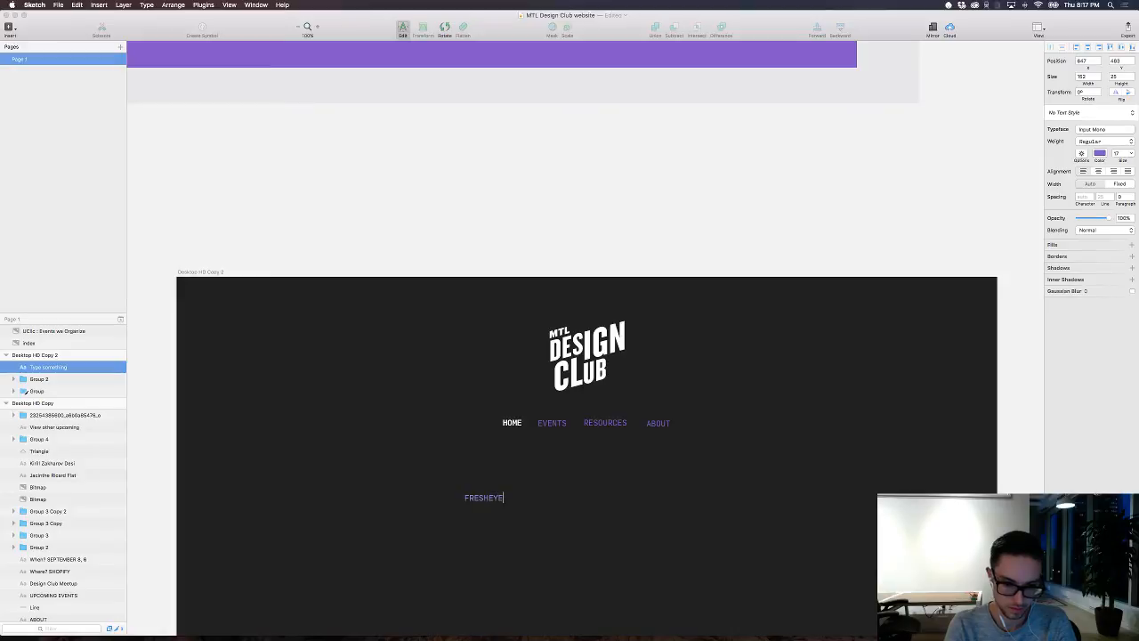
pyautogui.write('S')
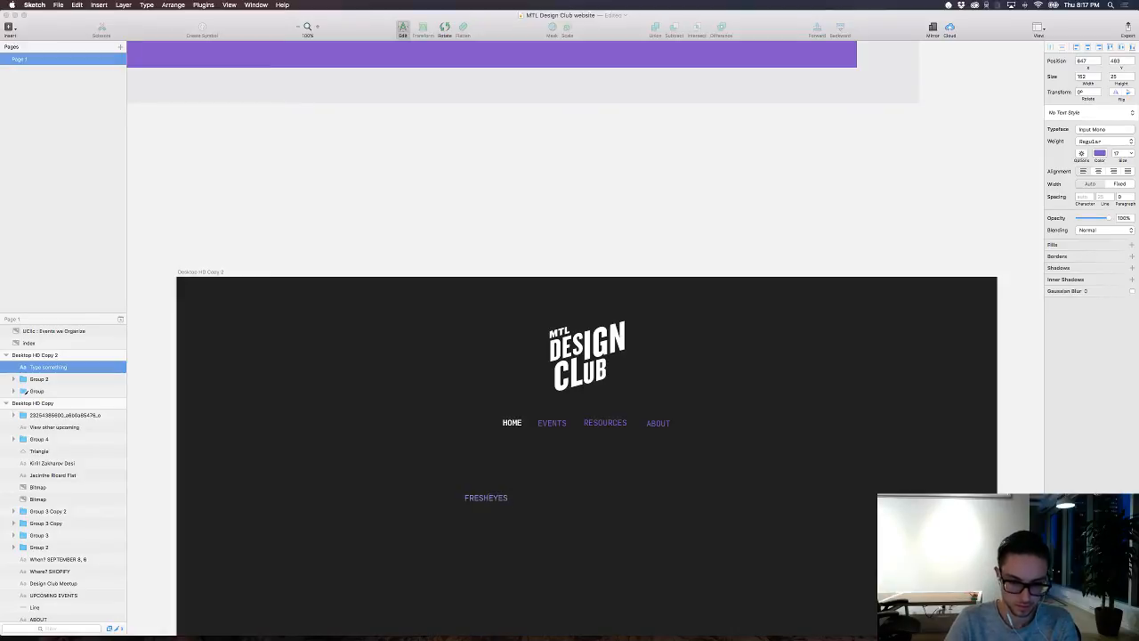
pyautogui.press('Return')
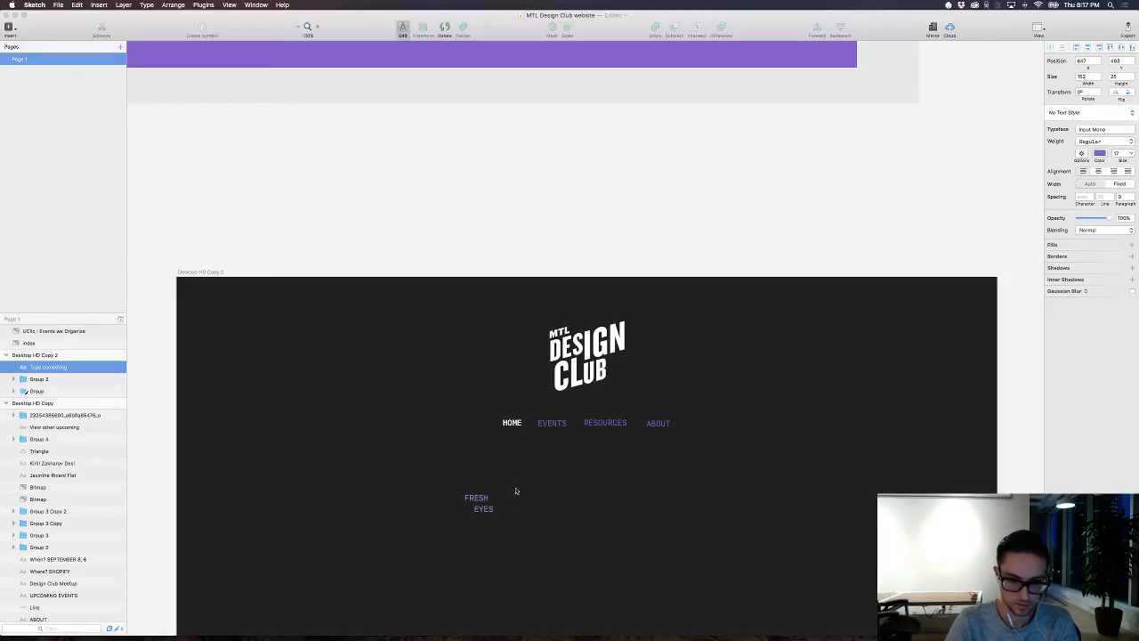
# Step: Browse the typefaces for the whole FRESH EYES text and set it to SignPainter
pyautogui.press('super+a')
pyautogui.click(1096, 131)
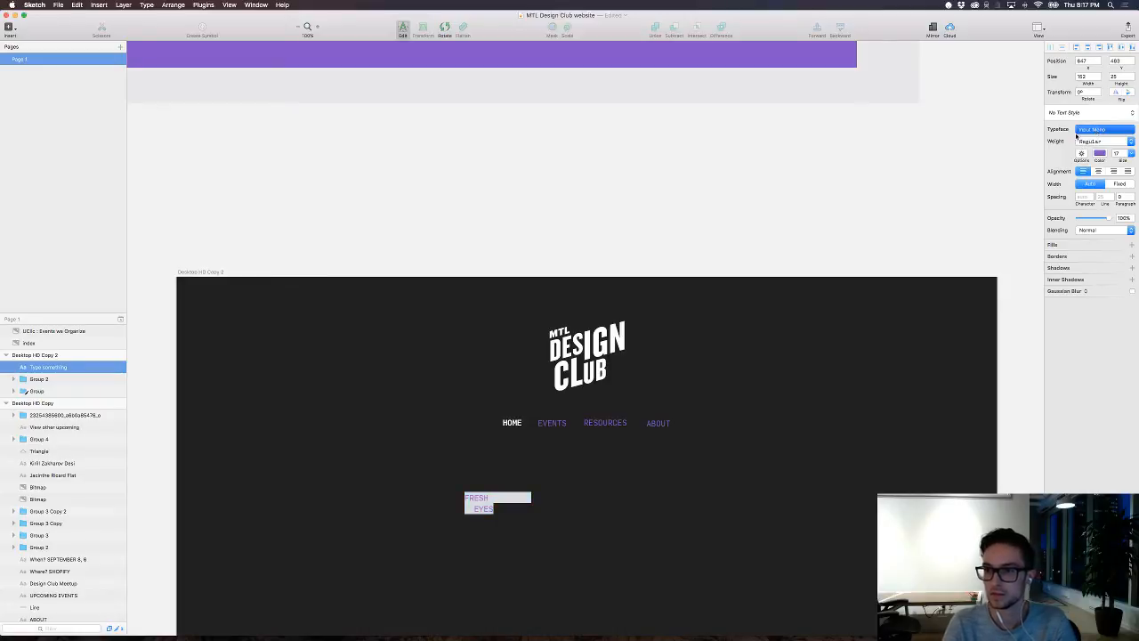
pyautogui.scroll(-3, 1086, 187)
pyautogui.scroll(-5, 1082, 198)
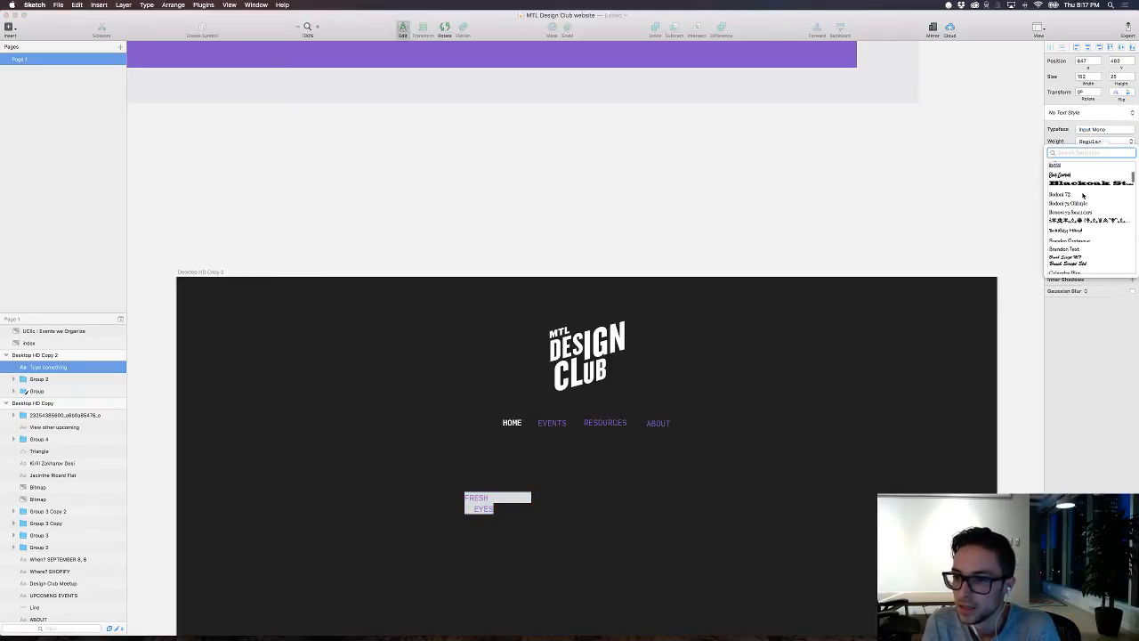
pyautogui.scroll(-5, 1083, 206)
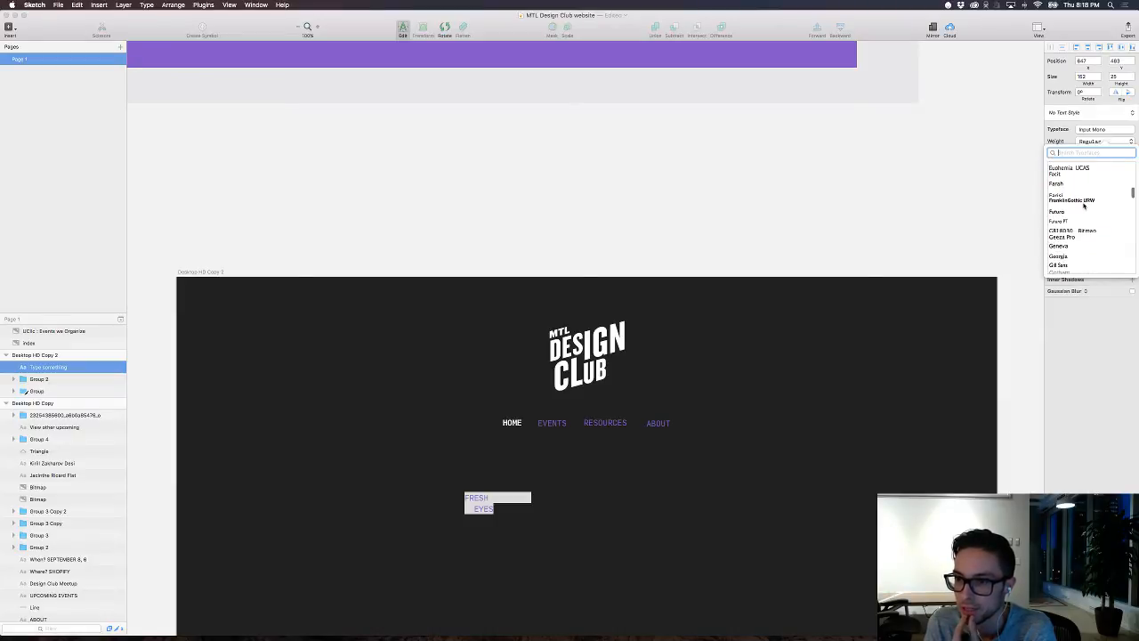
pyautogui.scroll(-5, 1082, 205)
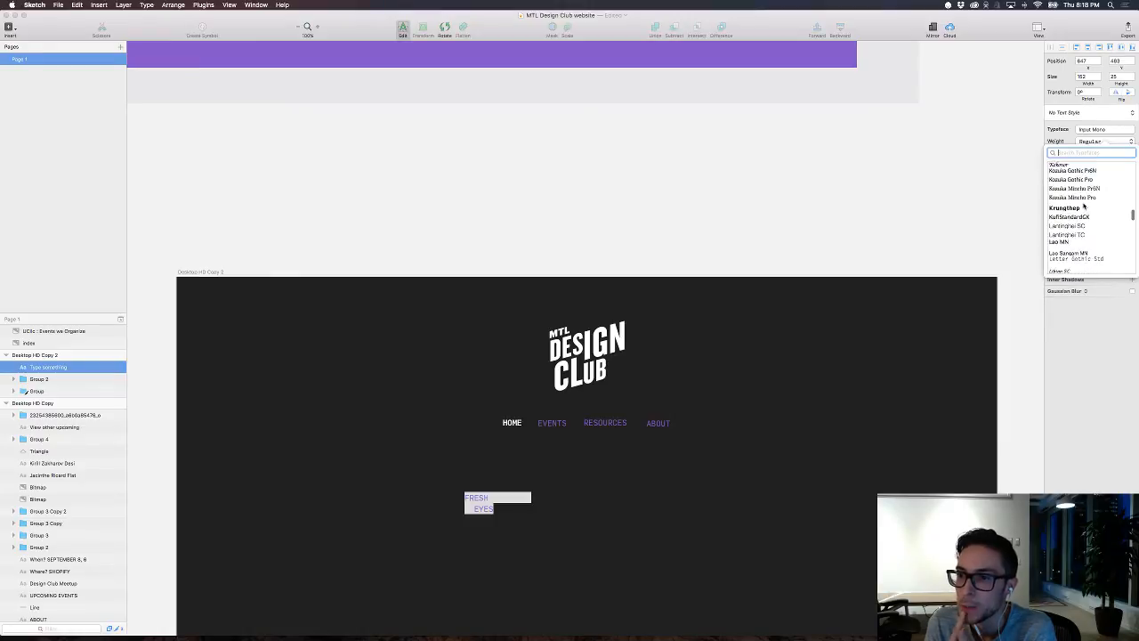
pyautogui.scroll(-5, 1082, 206)
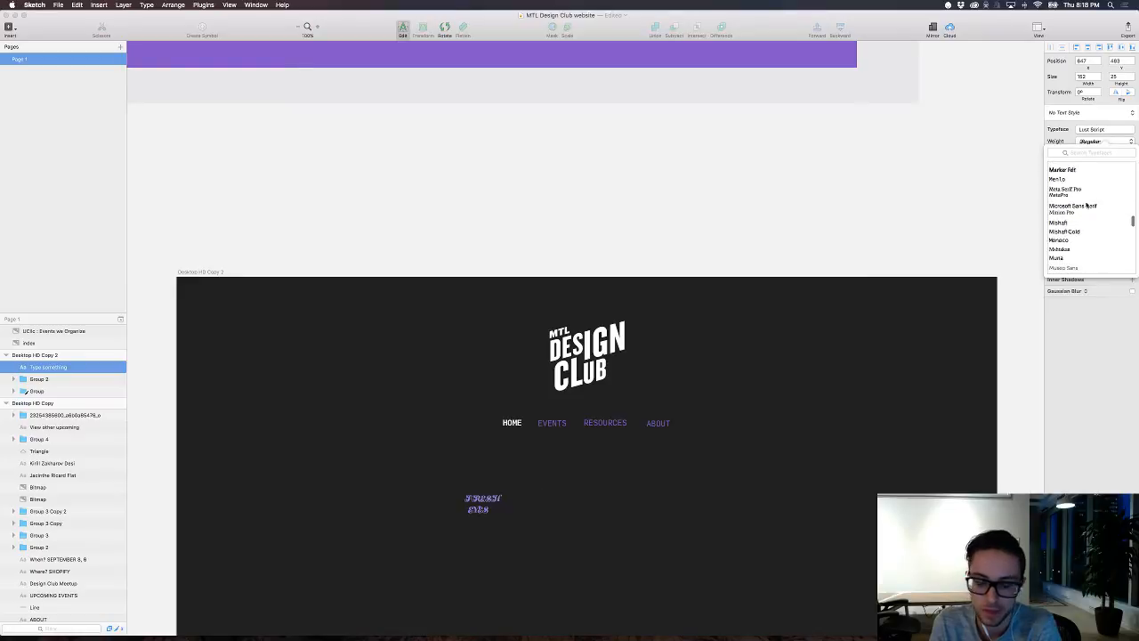
pyautogui.scroll(-2, 1087, 206)
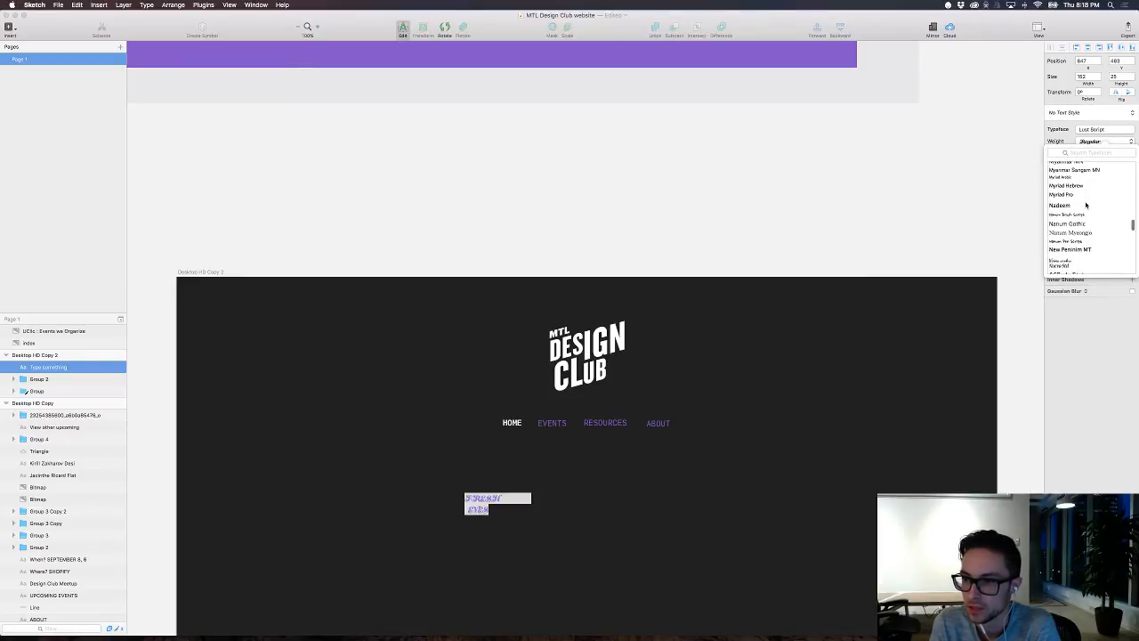
pyautogui.scroll(-4, 1086, 205)
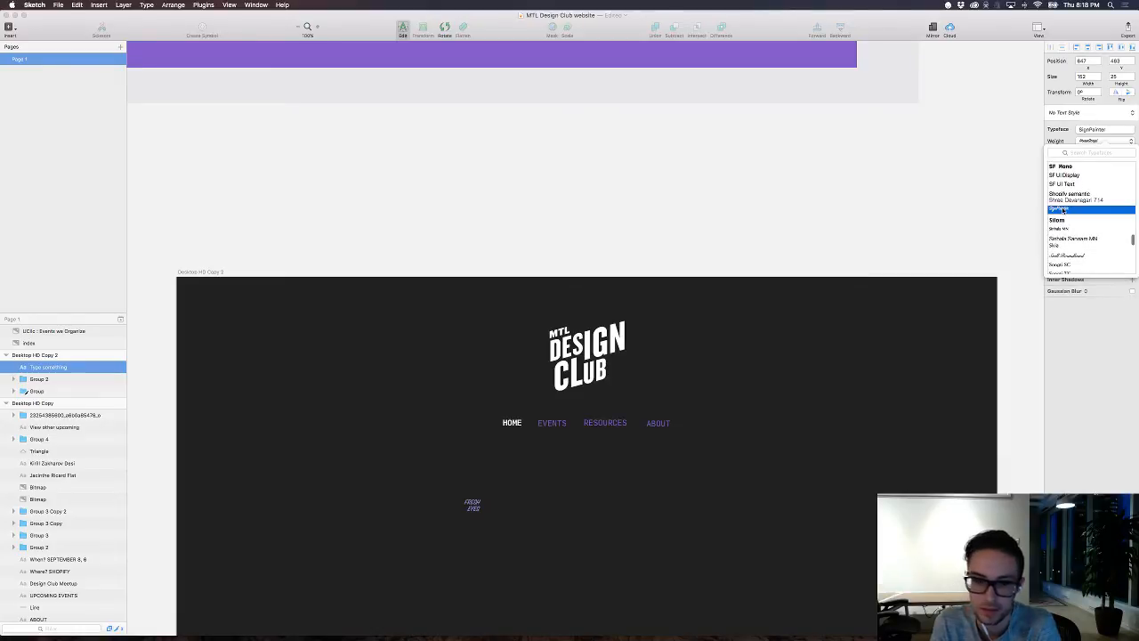
pyautogui.click(1059, 214)
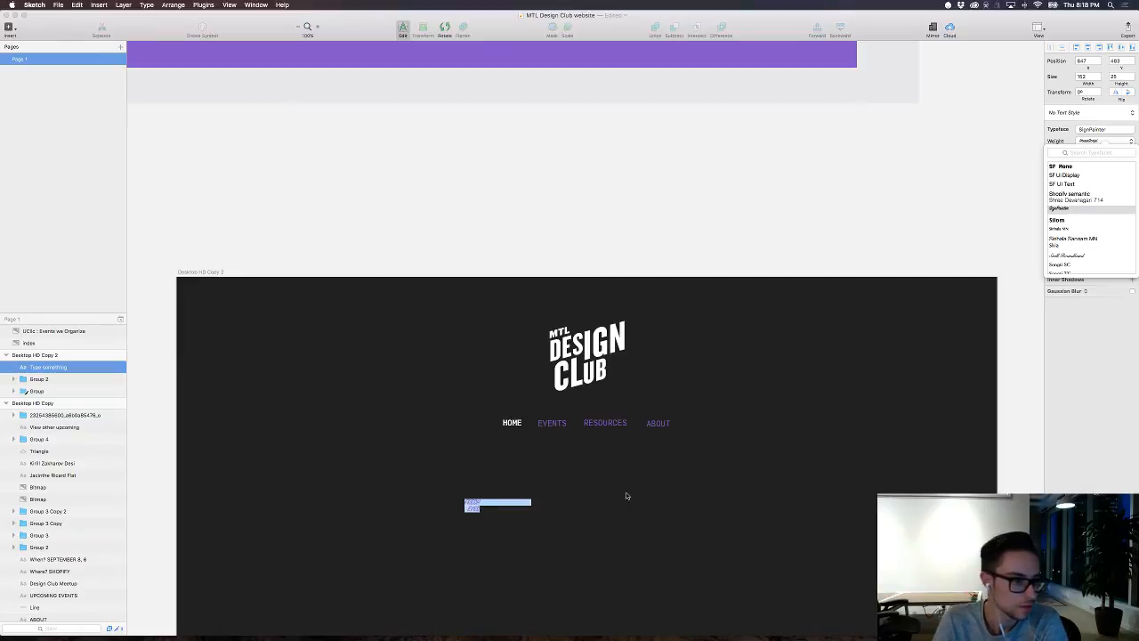
pyautogui.click(1124, 142)
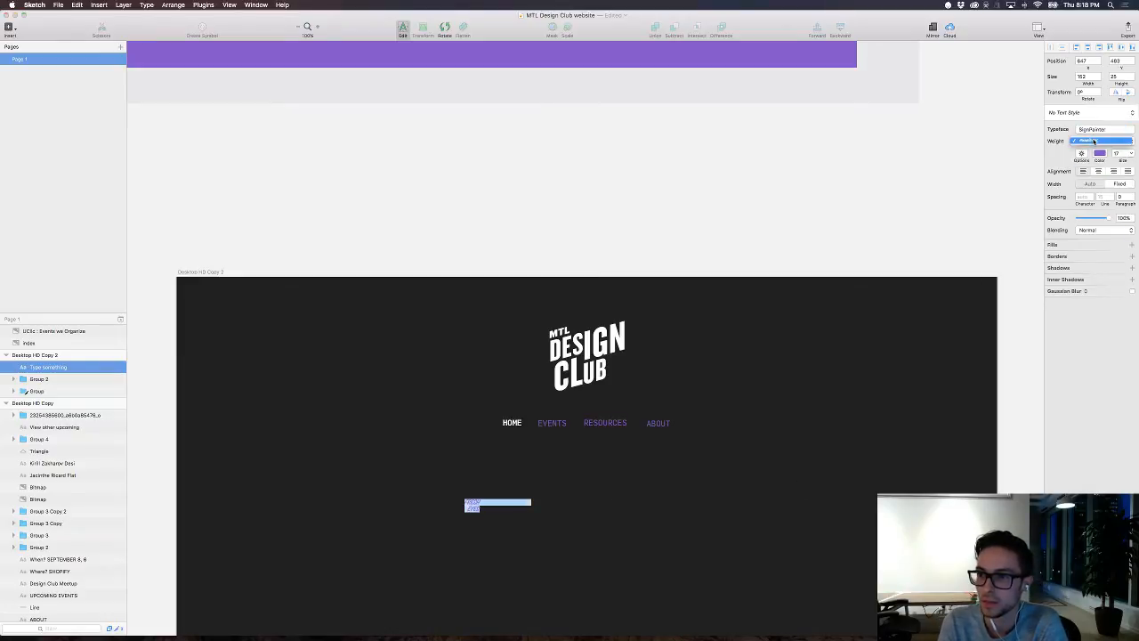
pyautogui.click(1093, 140)
pyautogui.press('Escape')
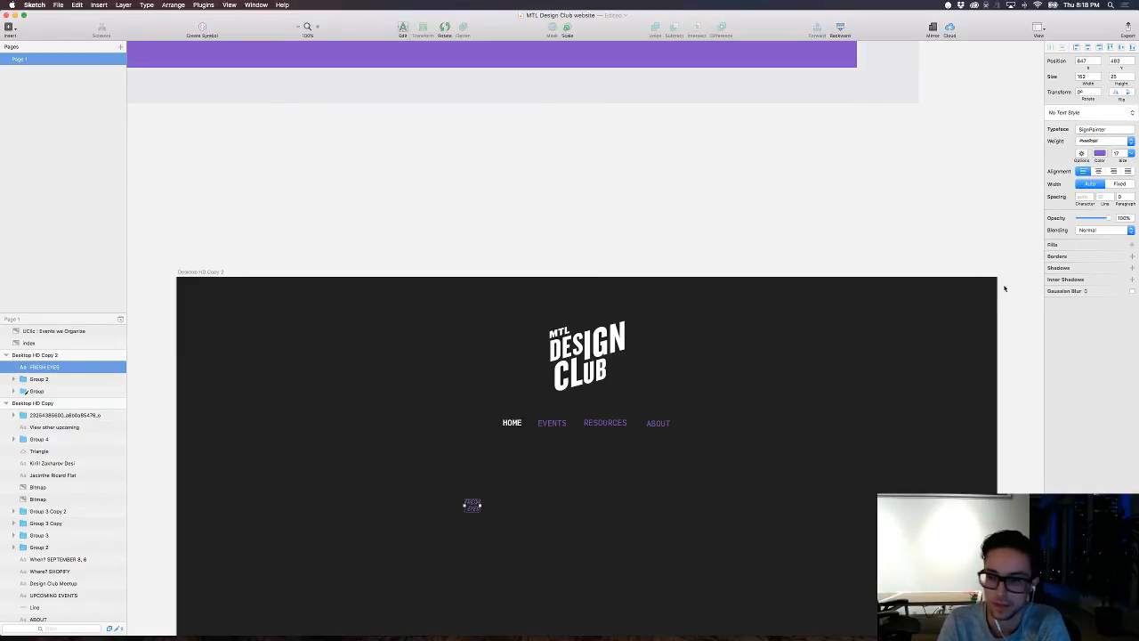
# Step: Enlarge the FRESH EYES text to 65, and further to a font size of about 100
pyautogui.doubleClick(1118, 154)
pyautogui.write('65')
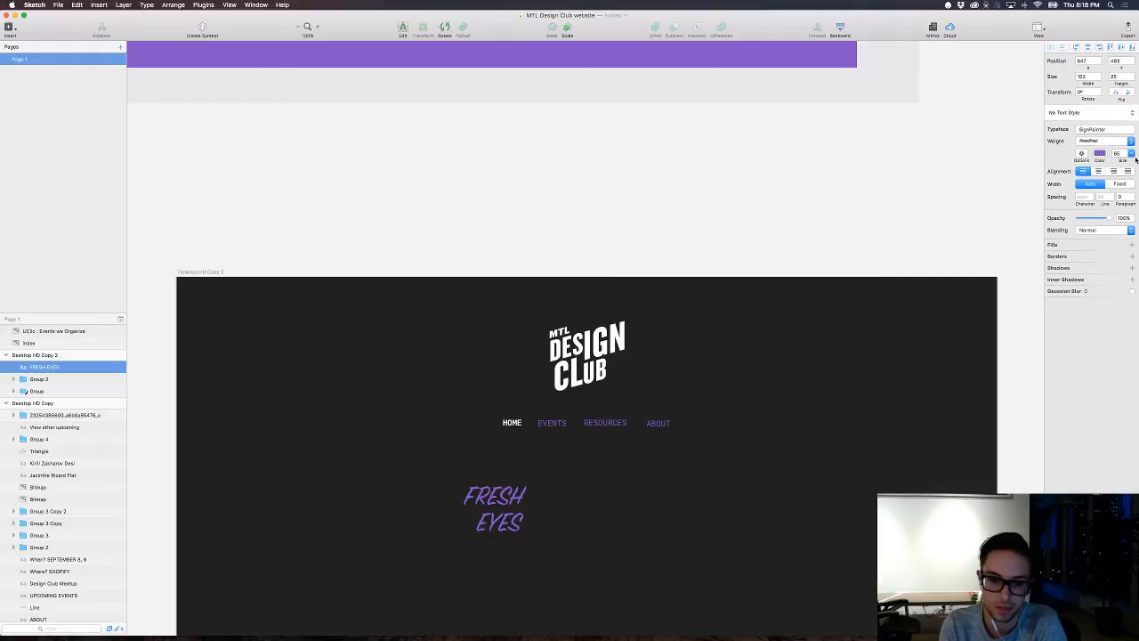
pyautogui.hotkey('shift', 'Up')
pyautogui.hotkey('shift', 'Up')
pyautogui.hotkey('shift', 'Up')
pyautogui.hotkey('shift', 'Up')
pyautogui.hotkey('shift', 'Up')
pyautogui.hotkey('shift', 'Down')
pyautogui.press('Down')
pyautogui.press('Down')
pyautogui.press('Down')
pyautogui.press('Down')
pyautogui.press('Down')
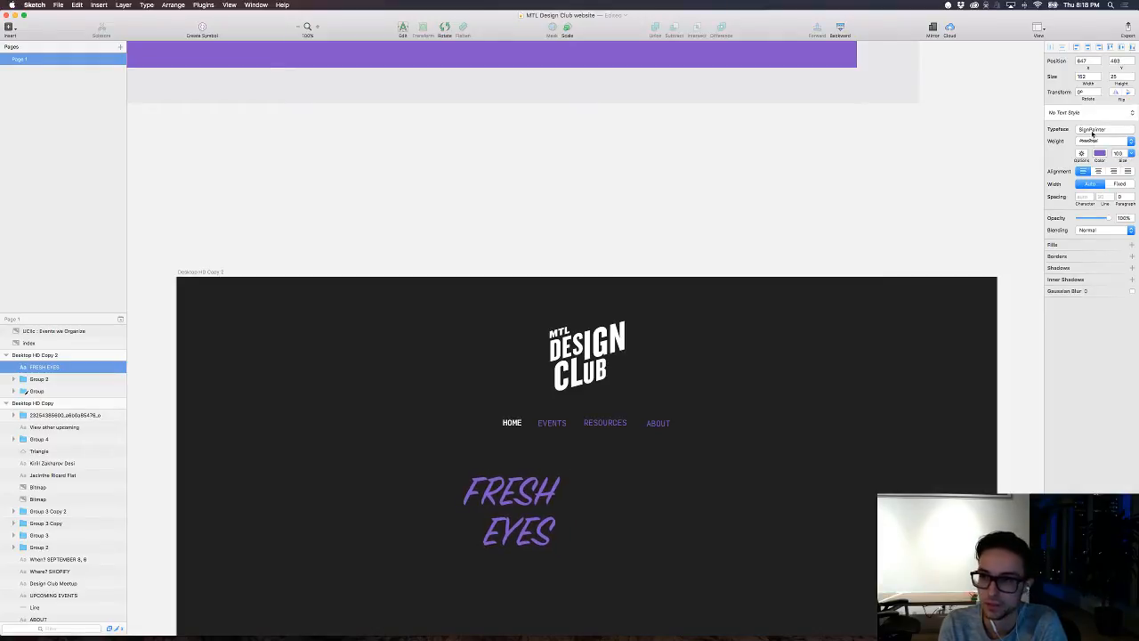
# Step: Look through the typefaces for the FRESH EYES heading and try Nanum Pen Script on it
pyautogui.click(1088, 131)
pyautogui.scroll(-15, 1095, 187)
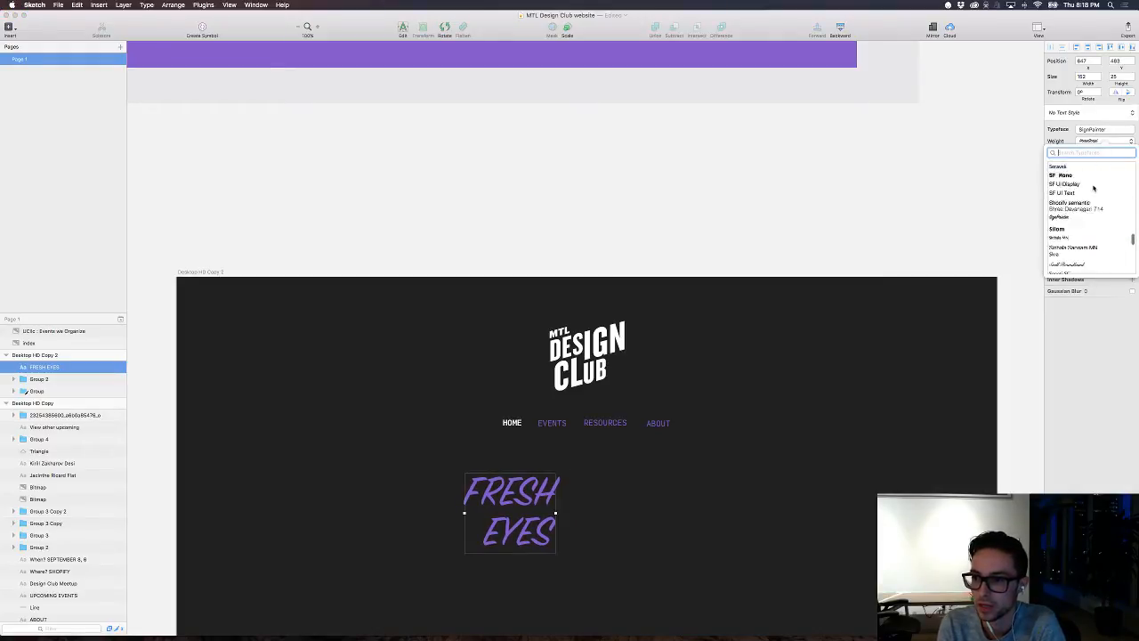
pyautogui.scroll(-20, 1093, 187)
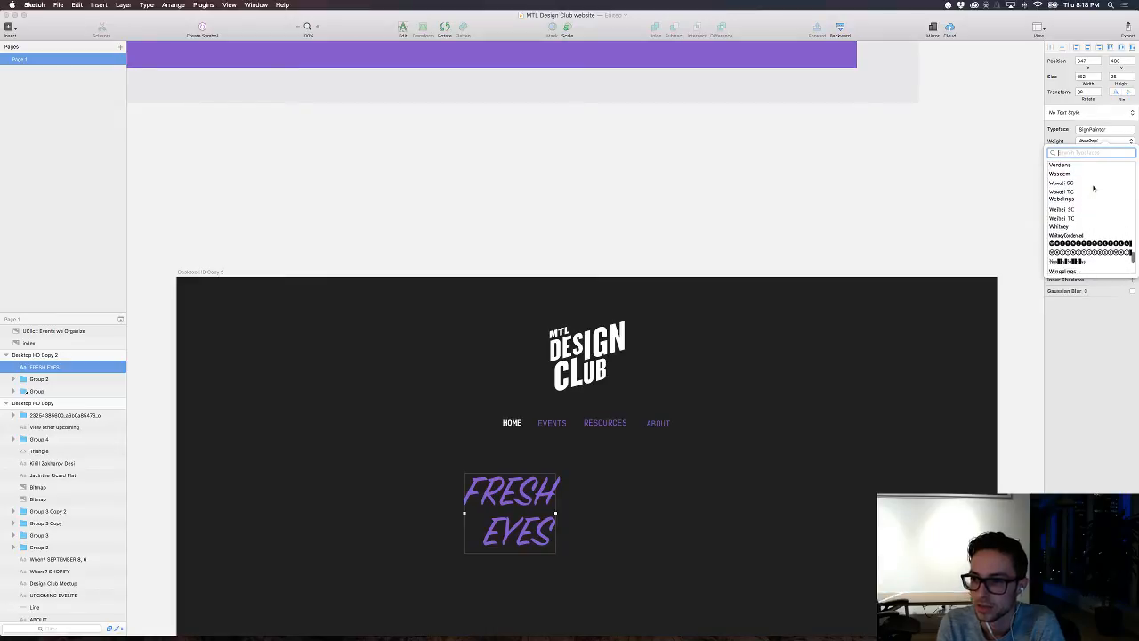
pyautogui.scroll(-5, 1094, 187)
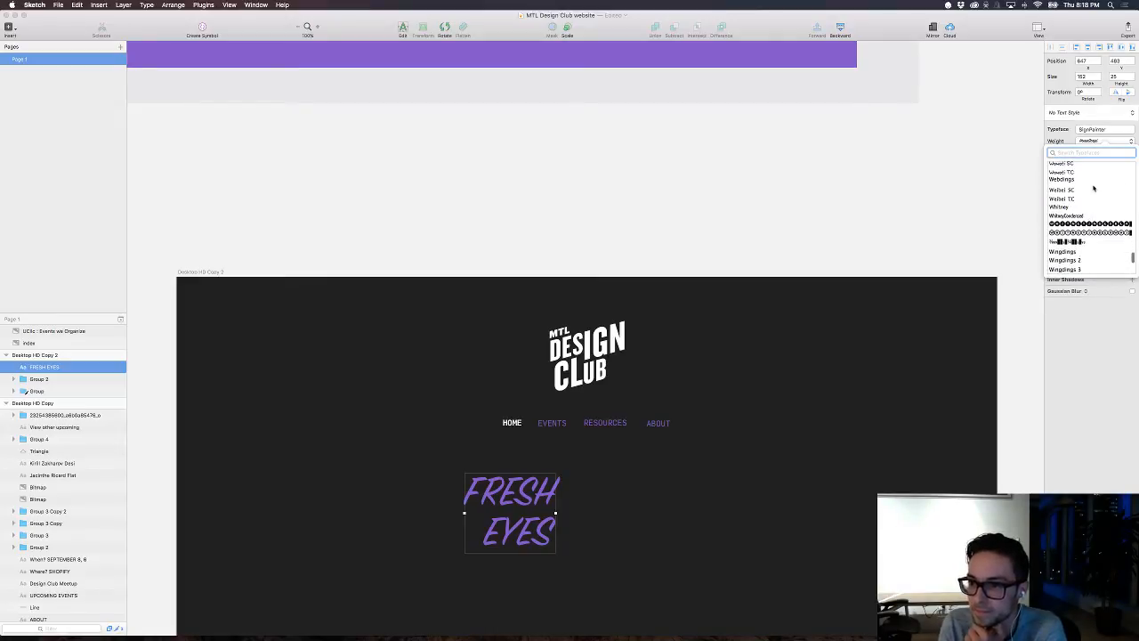
pyautogui.scroll(15, 1093, 187)
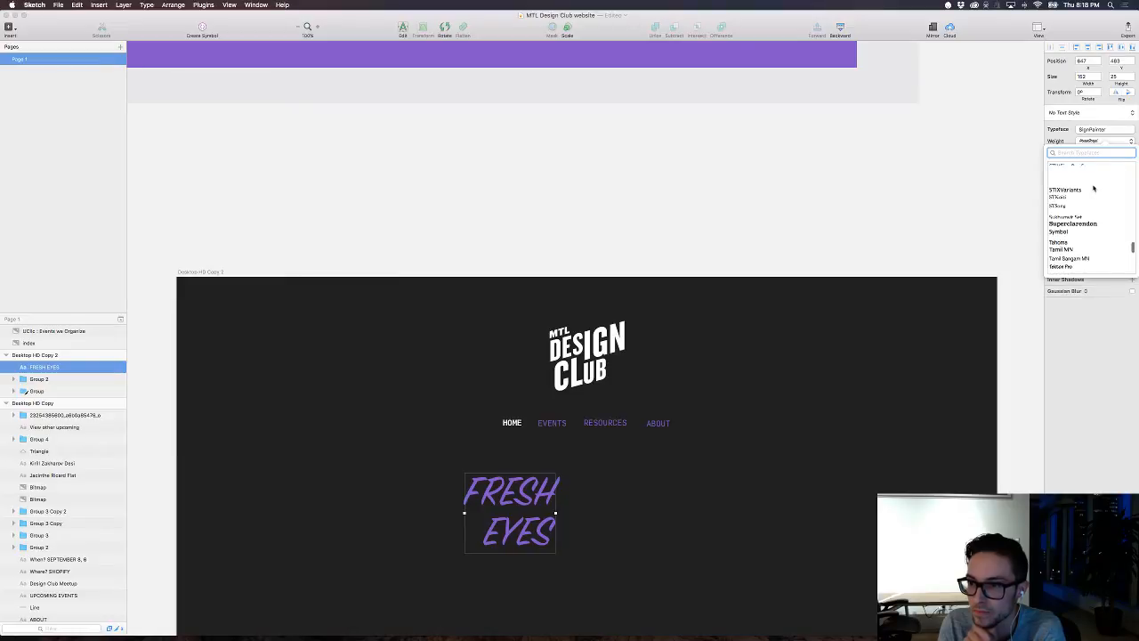
pyautogui.scroll(8, 1094, 187)
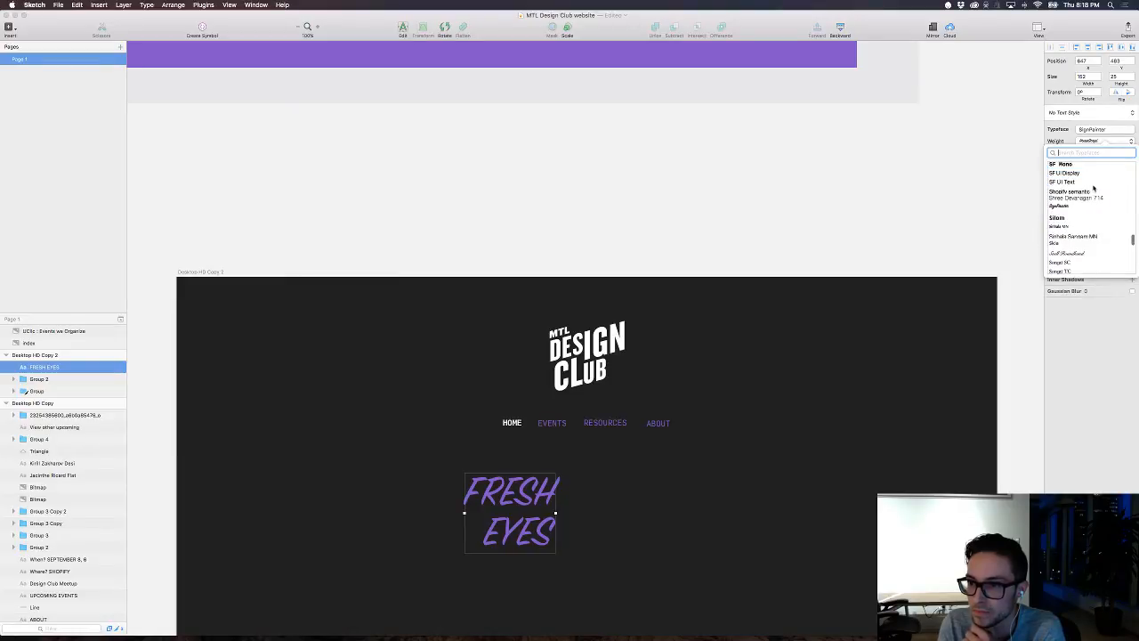
pyautogui.scroll(2, 1094, 187)
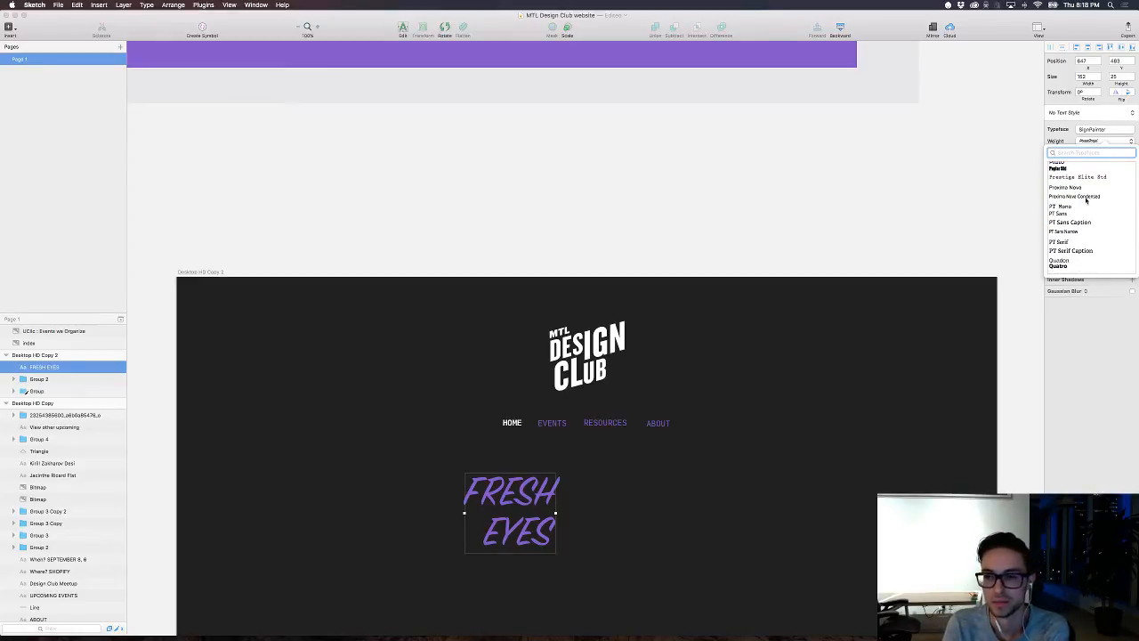
pyautogui.scroll(3, 1086, 202)
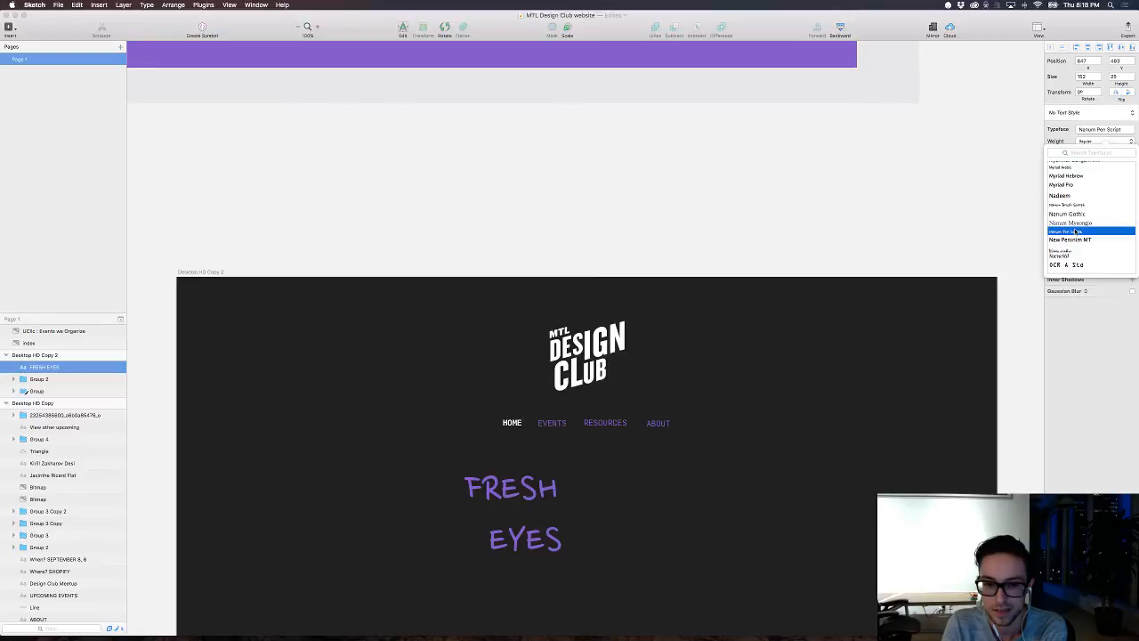
# Step: Browse the typefaces for the FRESH EYES heading, try Black Diamond, and set the heading to Graphik Black
pyautogui.scroll(5, 1075, 229)
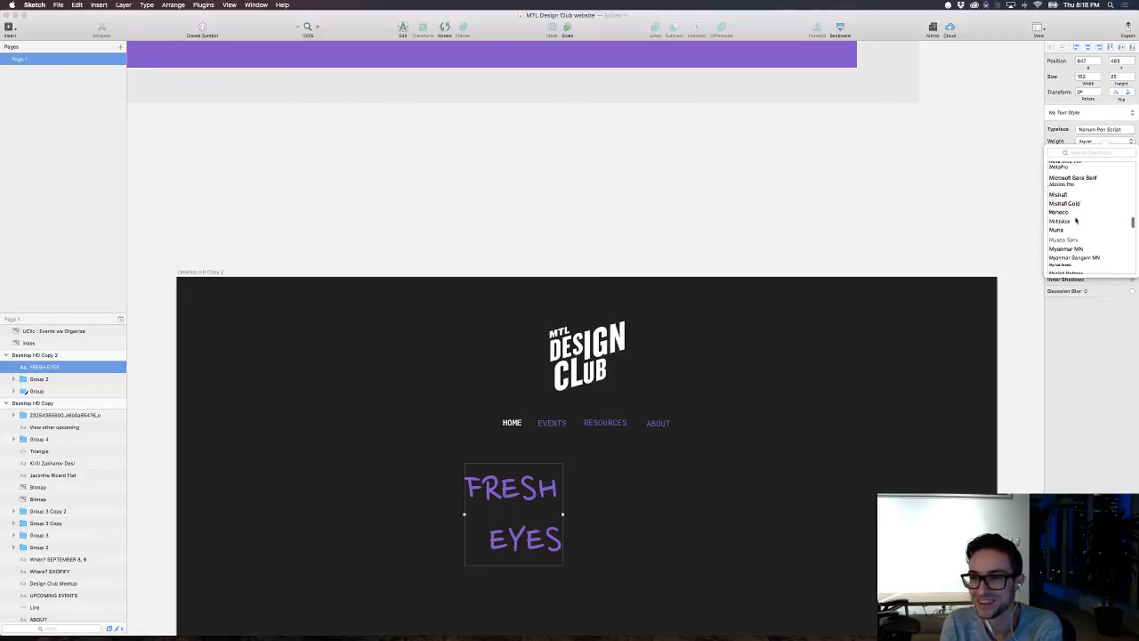
pyautogui.scroll(3, 1075, 218)
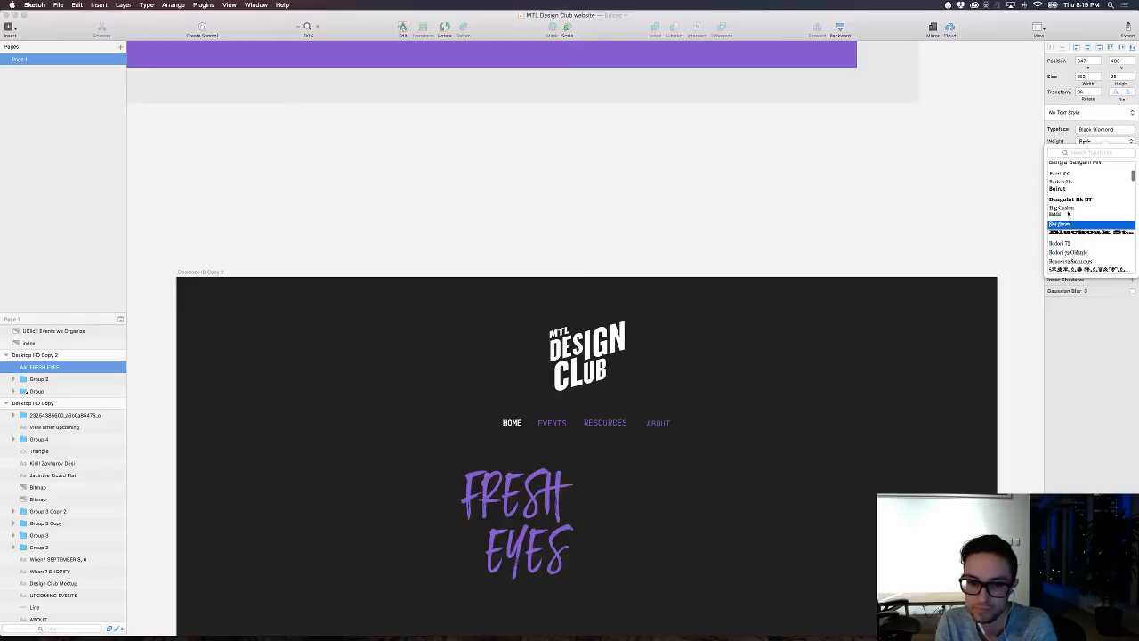
pyautogui.scroll(5, 1069, 213)
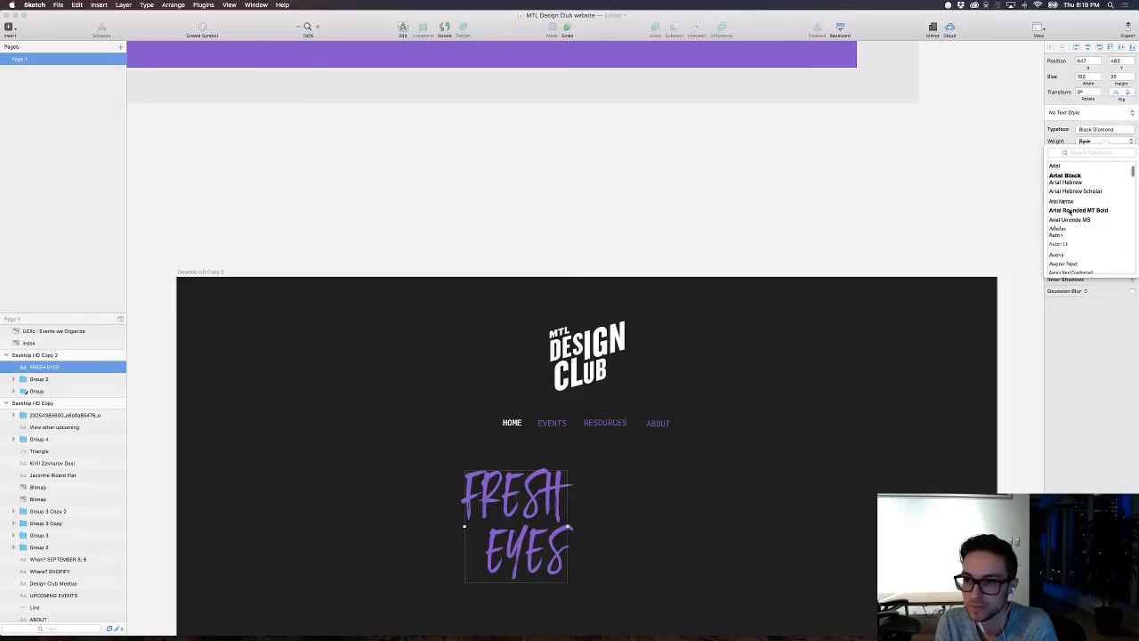
pyautogui.scroll(5, 1079, 235)
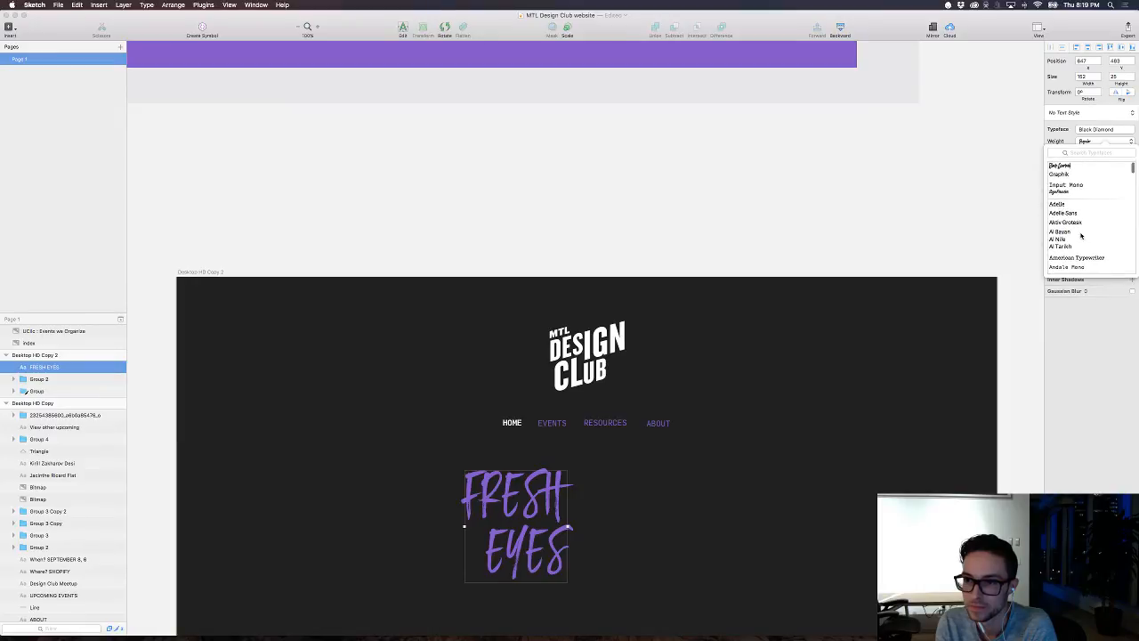
pyautogui.scroll(-3, 1081, 236)
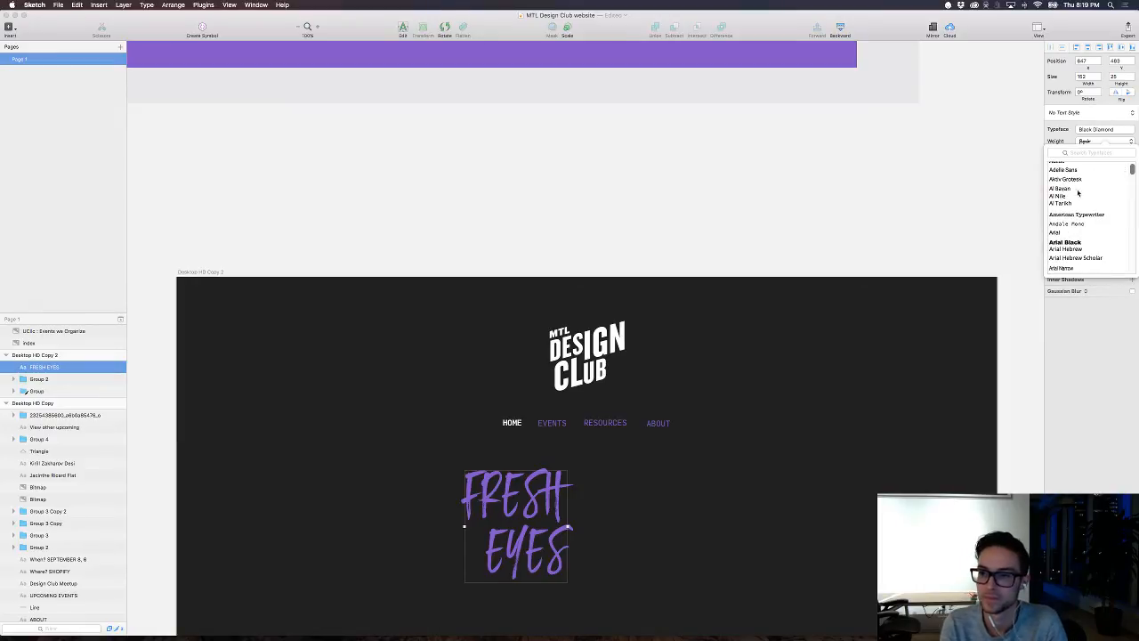
pyautogui.scroll(2, 1076, 194)
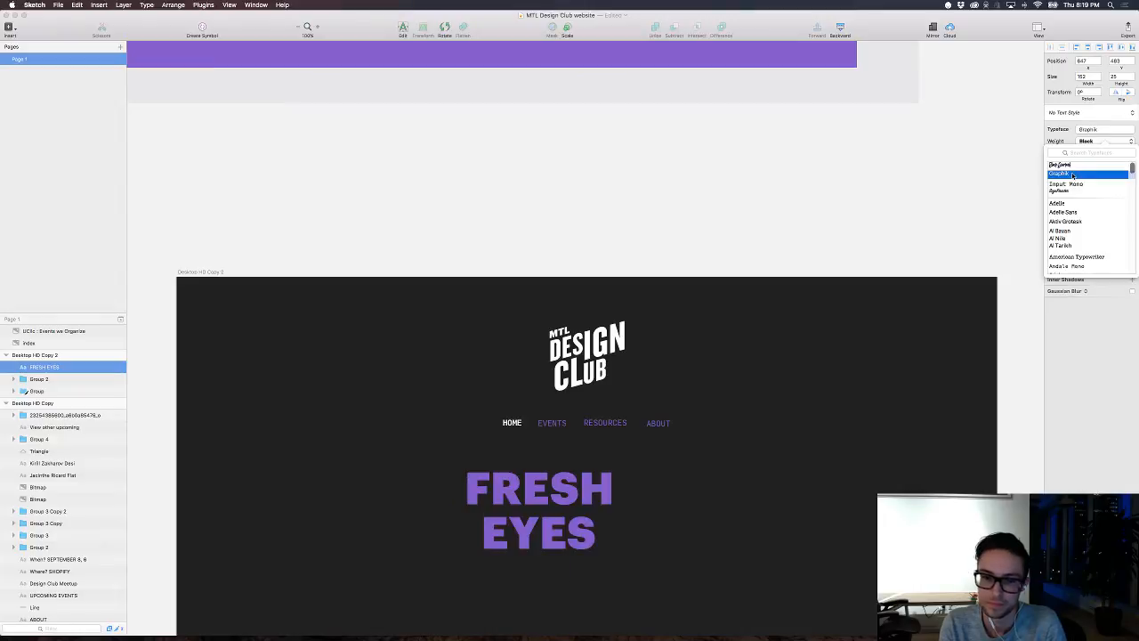
pyautogui.click(804, 420)
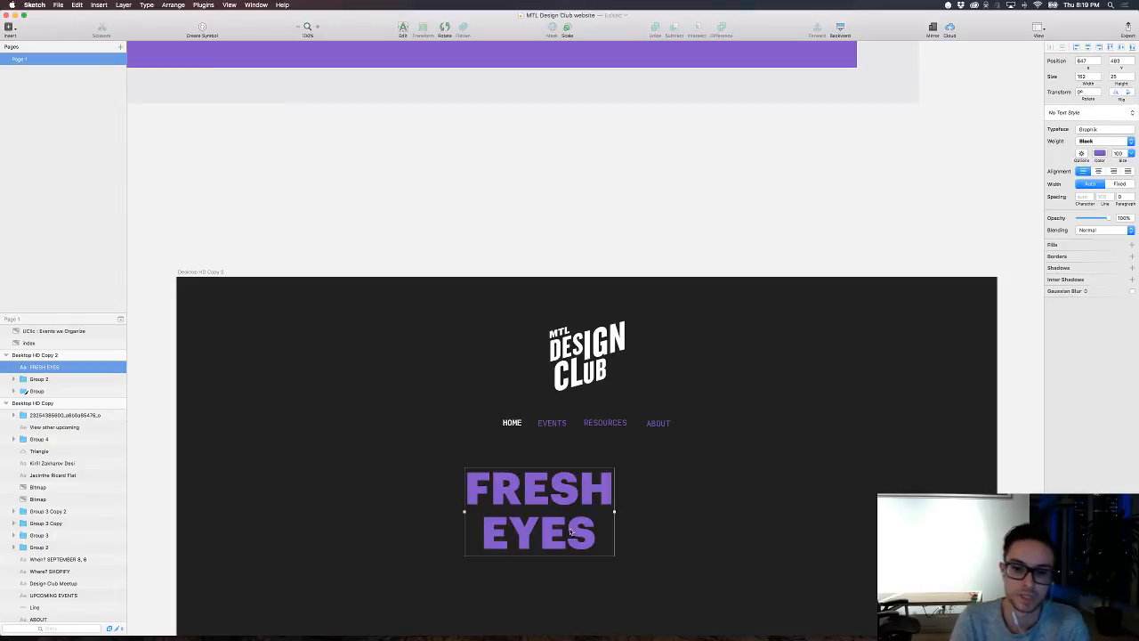
# Step: Change the background colour of the Desktop HD Copy 2 artboard to the purple sampled from the FRESH EYES heading (8456CA)
pyautogui.scroll(-1, 729, 437)
pyautogui.scroll(-5, 882, 264)
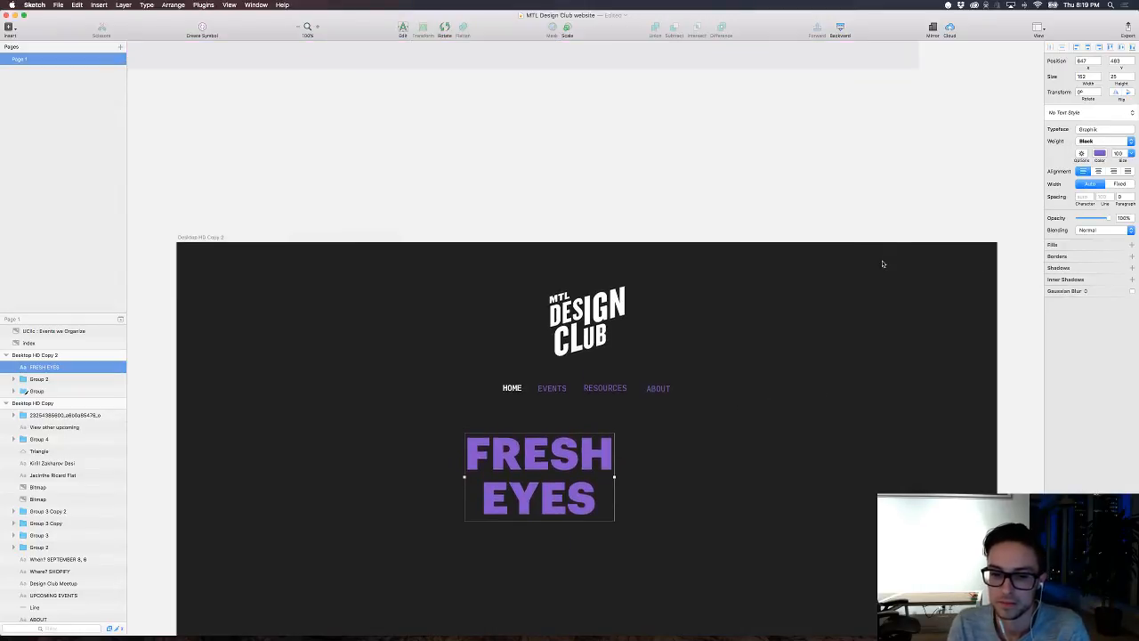
pyautogui.click(201, 191)
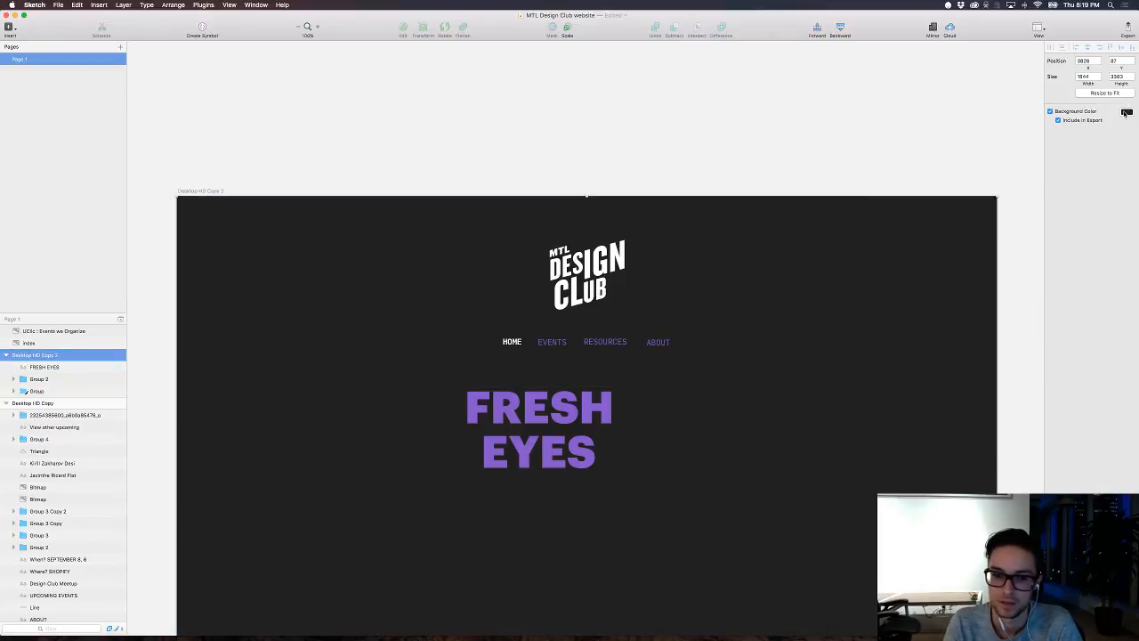
pyautogui.click(1125, 113)
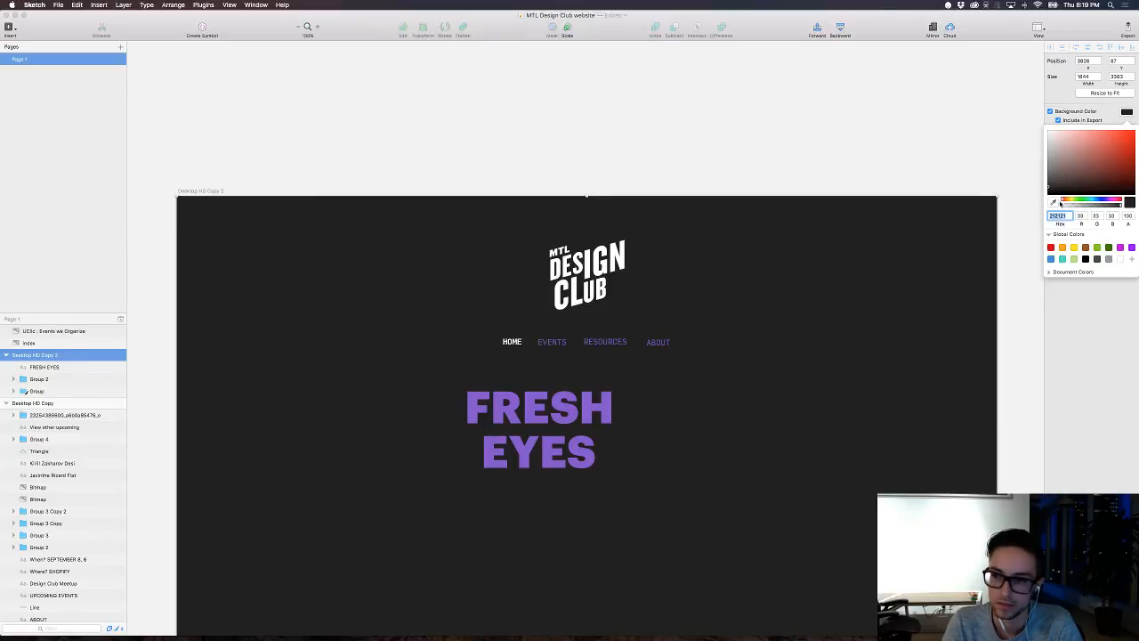
pyautogui.click(1054, 203)
pyautogui.click(588, 405)
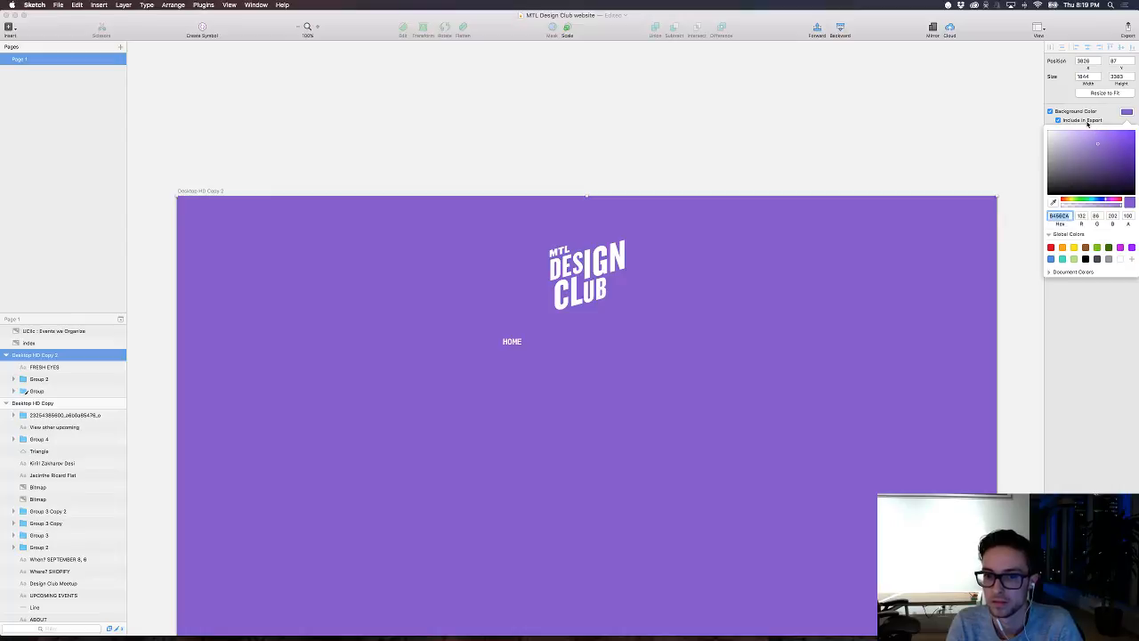
# Step: Try a lighter artboard background at about 41% opacity with the logo filled dark grey 353535, and undo both changes
pyautogui.click(1087, 206)
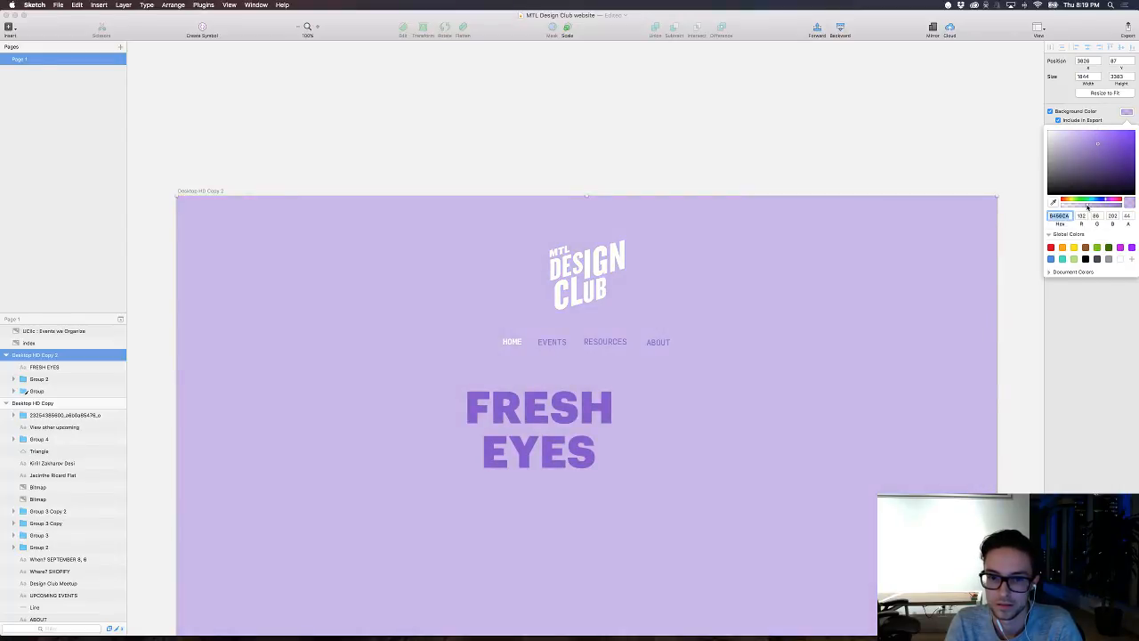
pyautogui.click(587, 271)
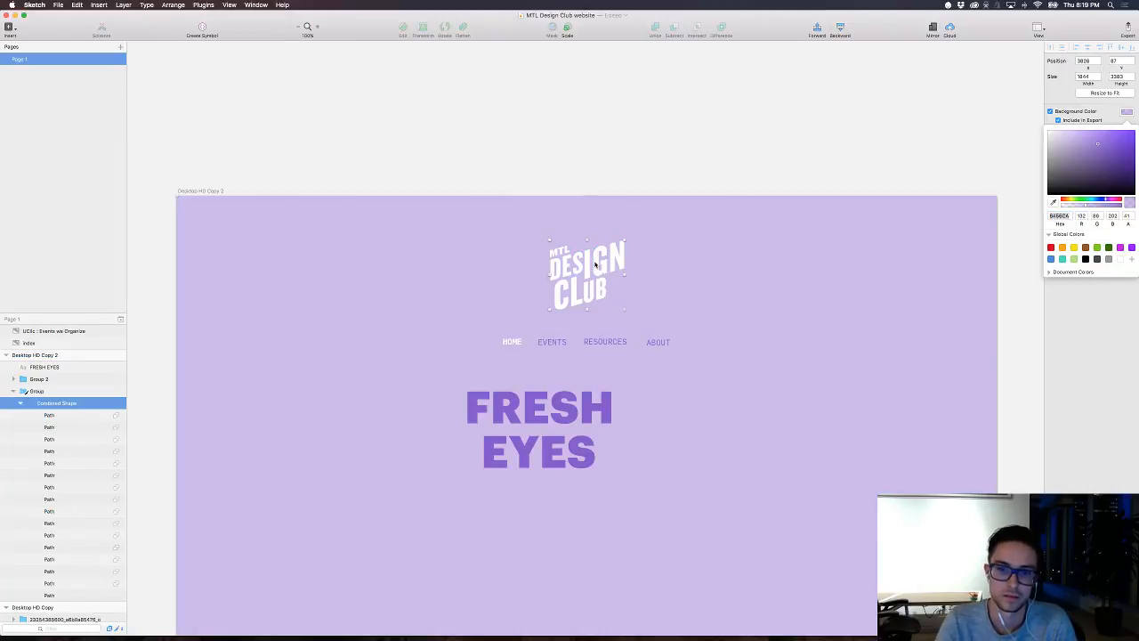
pyautogui.click(1063, 187)
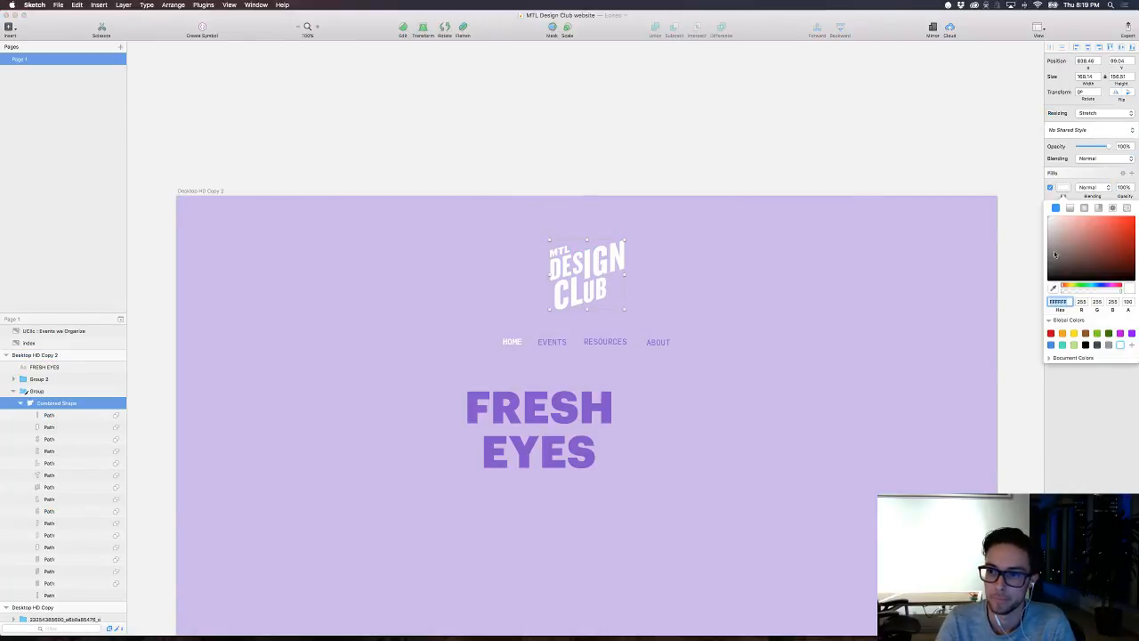
pyautogui.moveTo(1055, 256); pyautogui.dragTo(1005, 270)
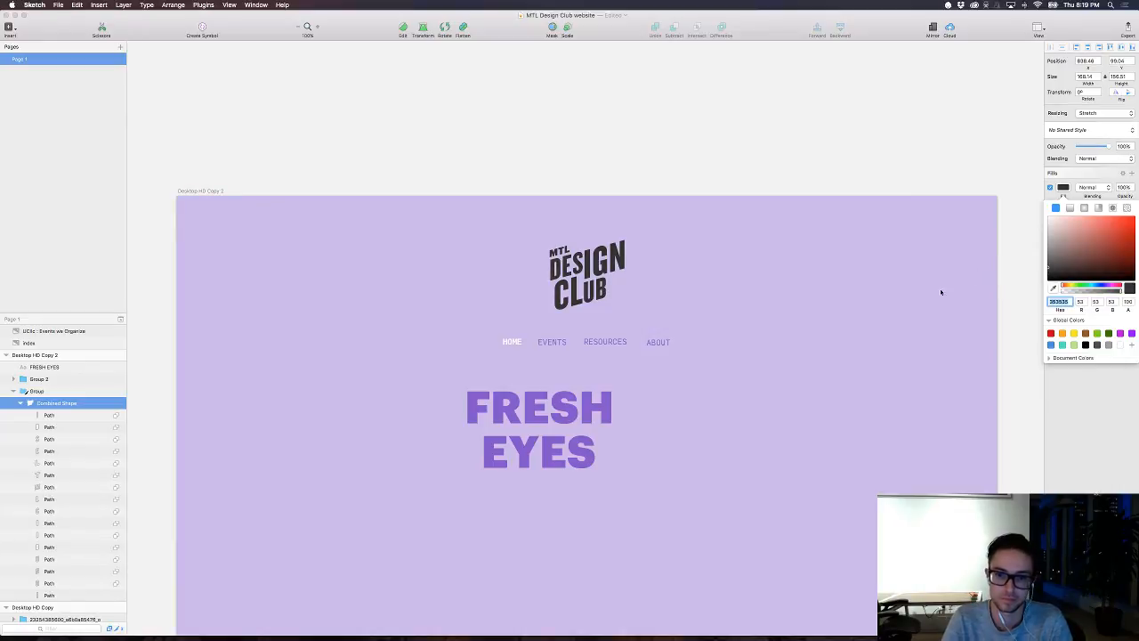
pyautogui.click(678, 408)
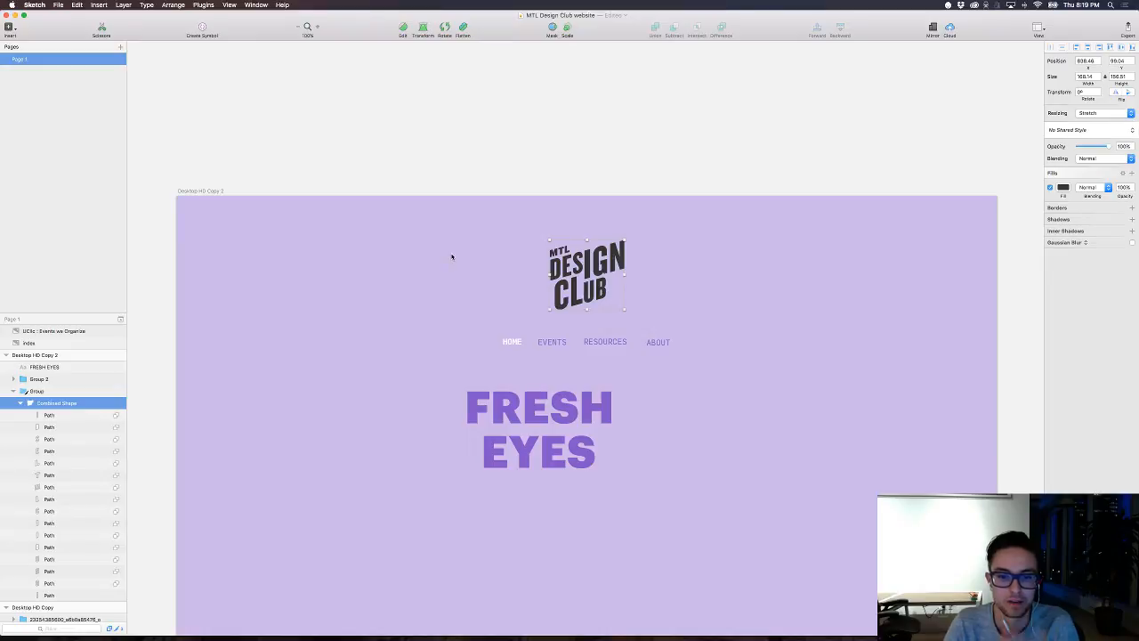
pyautogui.press('super+z')
pyautogui.press('super+z')
pyautogui.press('super+z')
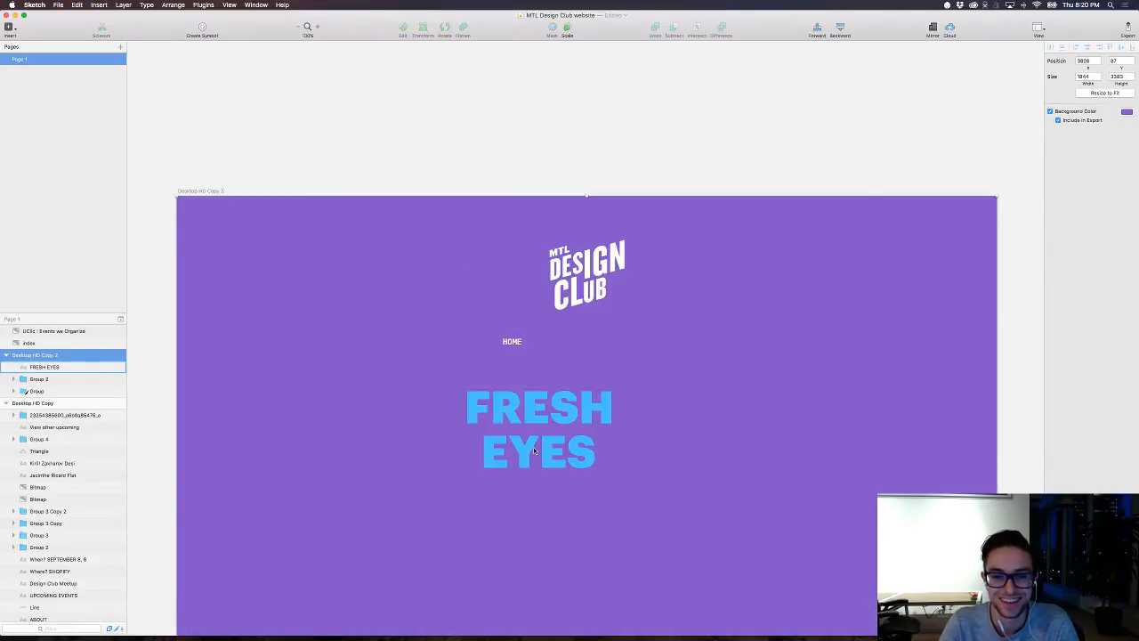
# Step: Recolour the FRESH EYES heading black (000000)
pyautogui.click(536, 450)
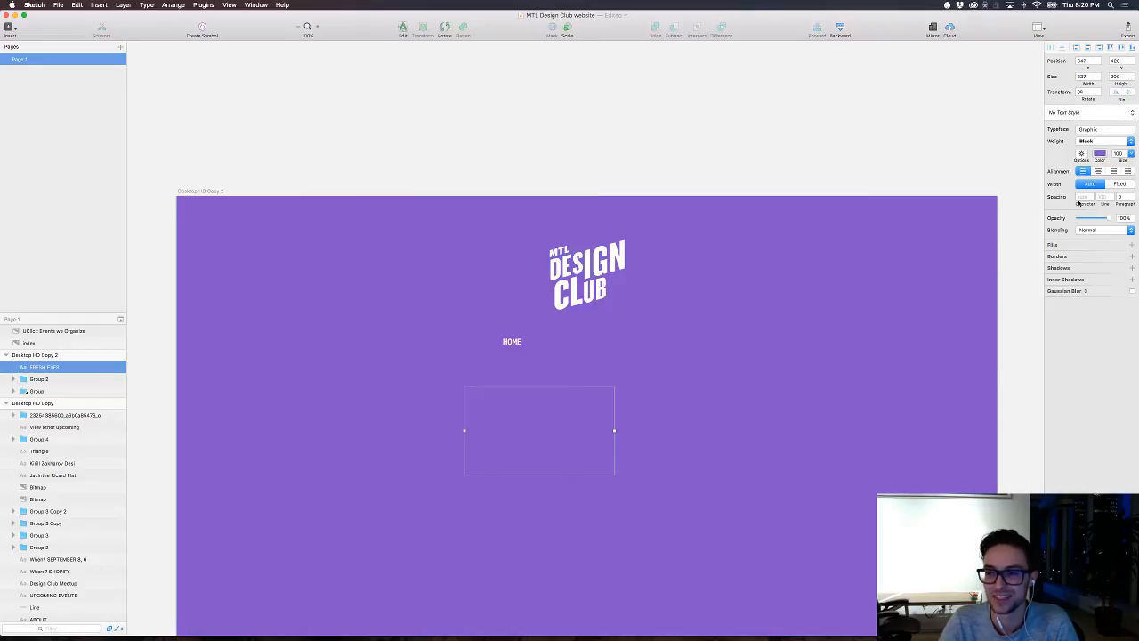
pyautogui.click(1100, 153)
pyautogui.moveTo(1091, 206); pyautogui.dragTo(977, 267)
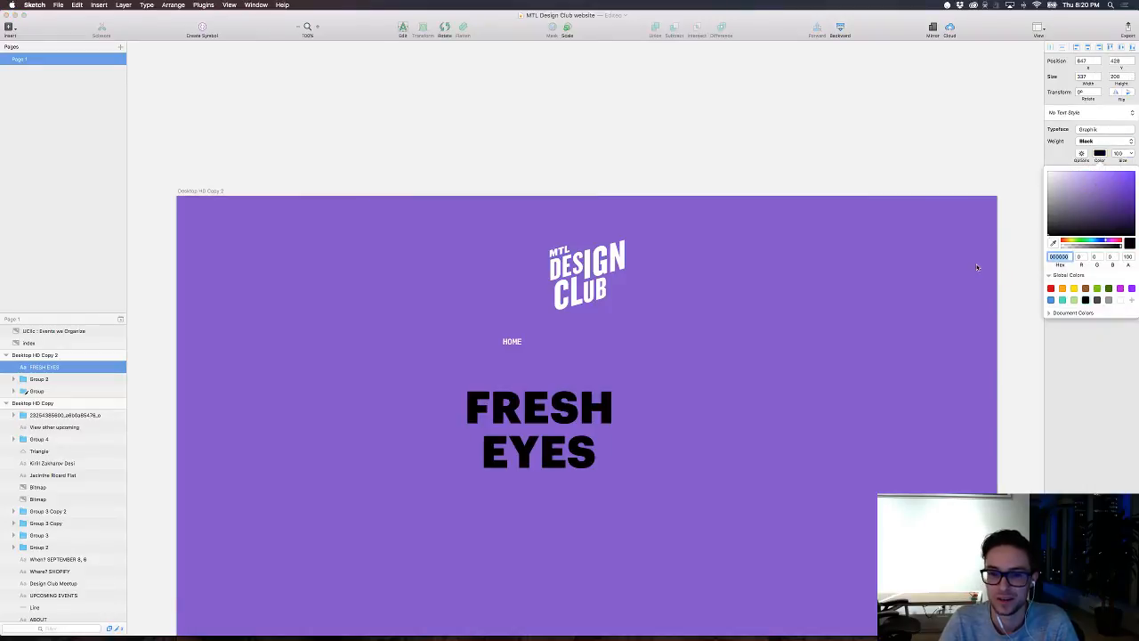
pyautogui.click(924, 301)
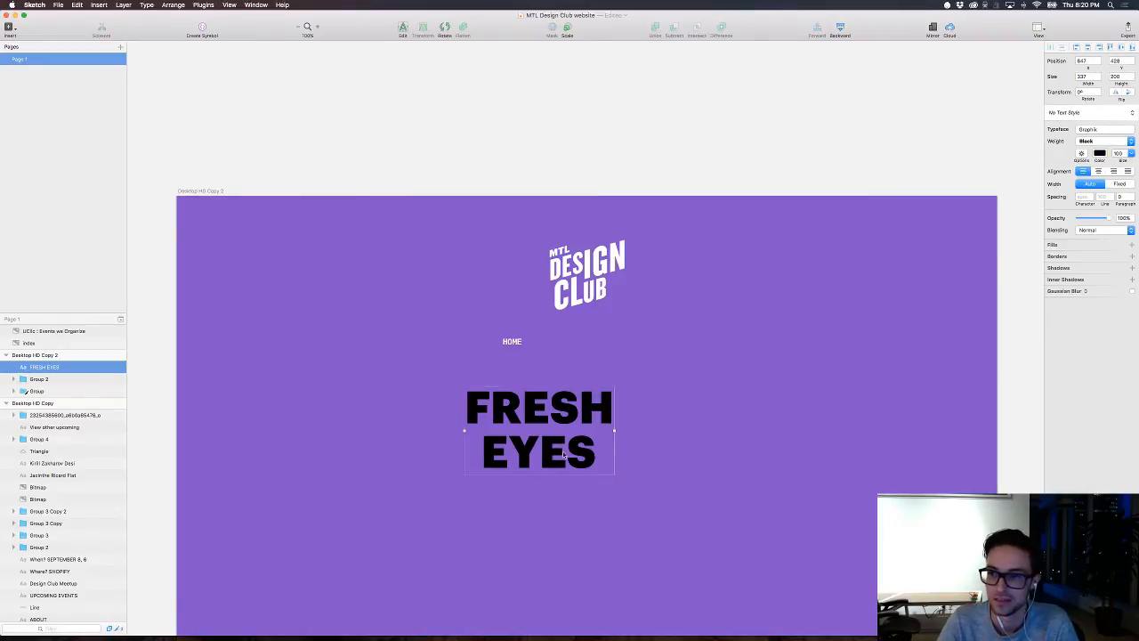
# Step: Remove the indent before EYES so both lines of the heading start flush left
pyautogui.doubleClick(498, 452)
pyautogui.press('Left')
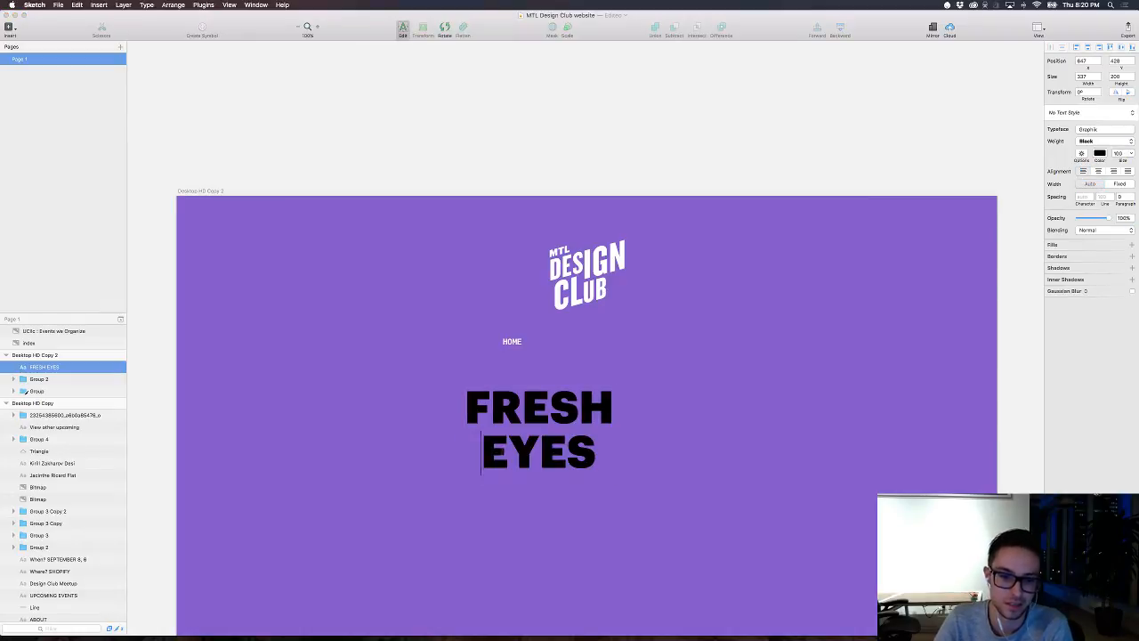
pyautogui.press('BackSpace')
pyautogui.press('BackSpace')
pyautogui.click(693, 445)
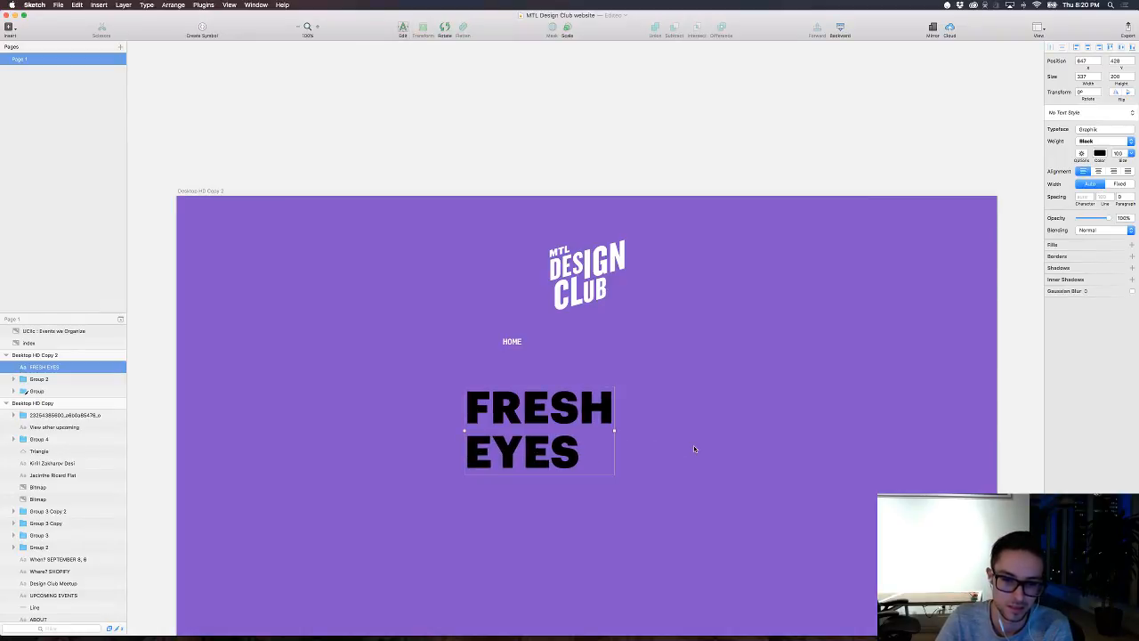
pyautogui.click(693, 444)
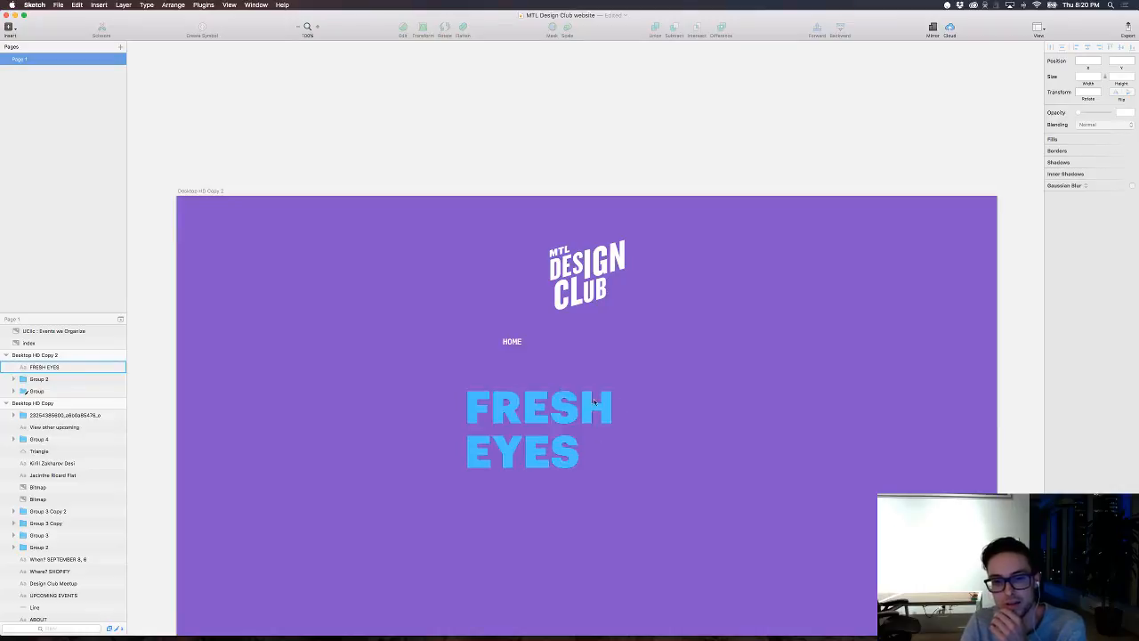
# Step: Recolour the EVENTS, RESOURCES and ABOUT navigation links near-black (0E0E0E), leaving HOME white
pyautogui.doubleClick(536, 345)
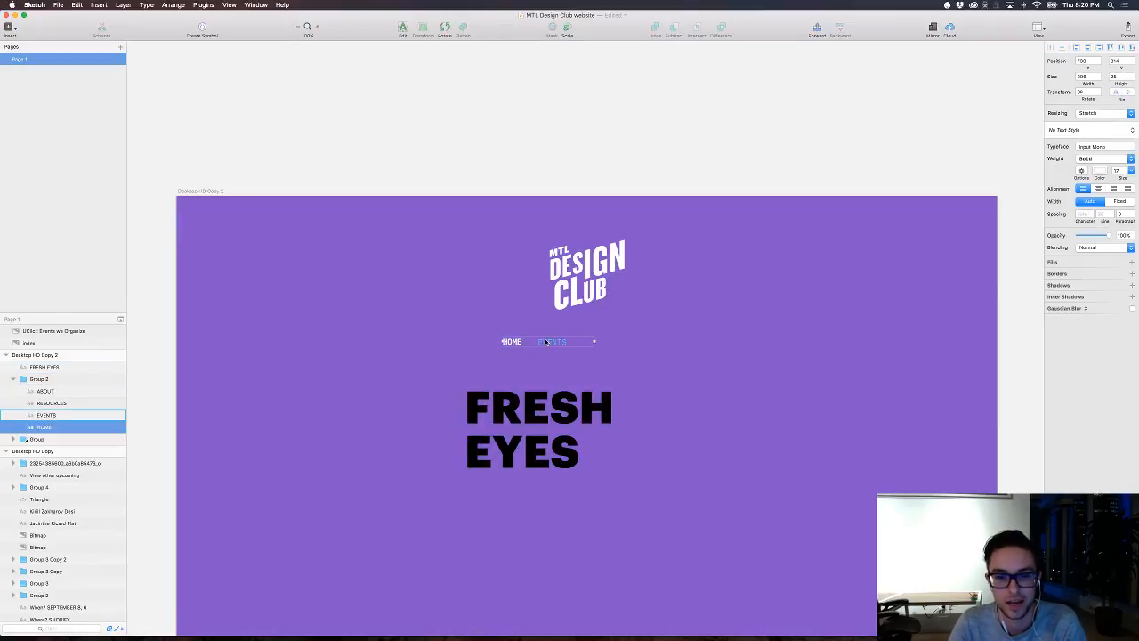
pyautogui.click(552, 341)
pyautogui.keyDown('shift'); pyautogui.click(600, 342); pyautogui.keyUp('shift')
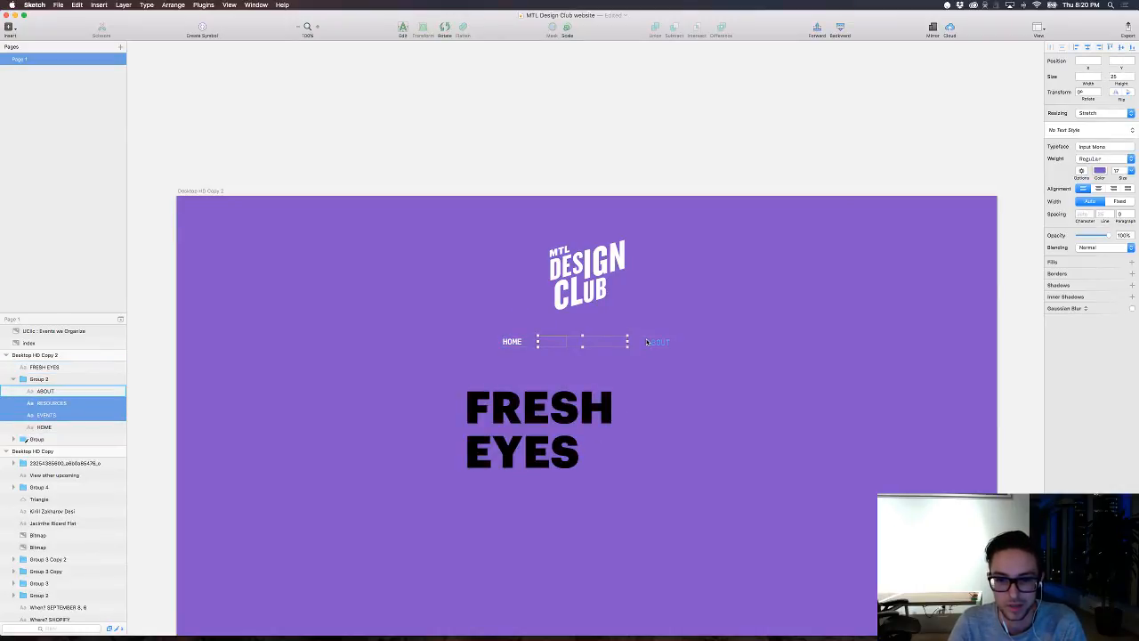
pyautogui.keyDown('shift'); pyautogui.click(652, 342); pyautogui.keyUp('shift')
pyautogui.click(1100, 170)
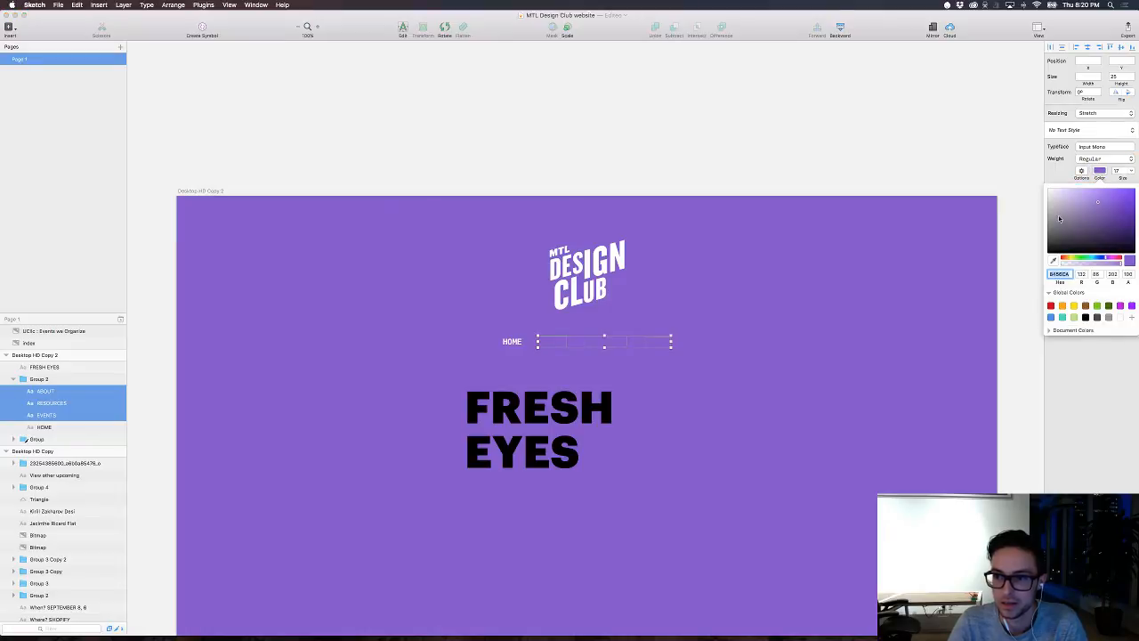
pyautogui.moveTo(1060, 220); pyautogui.dragTo(1015, 251)
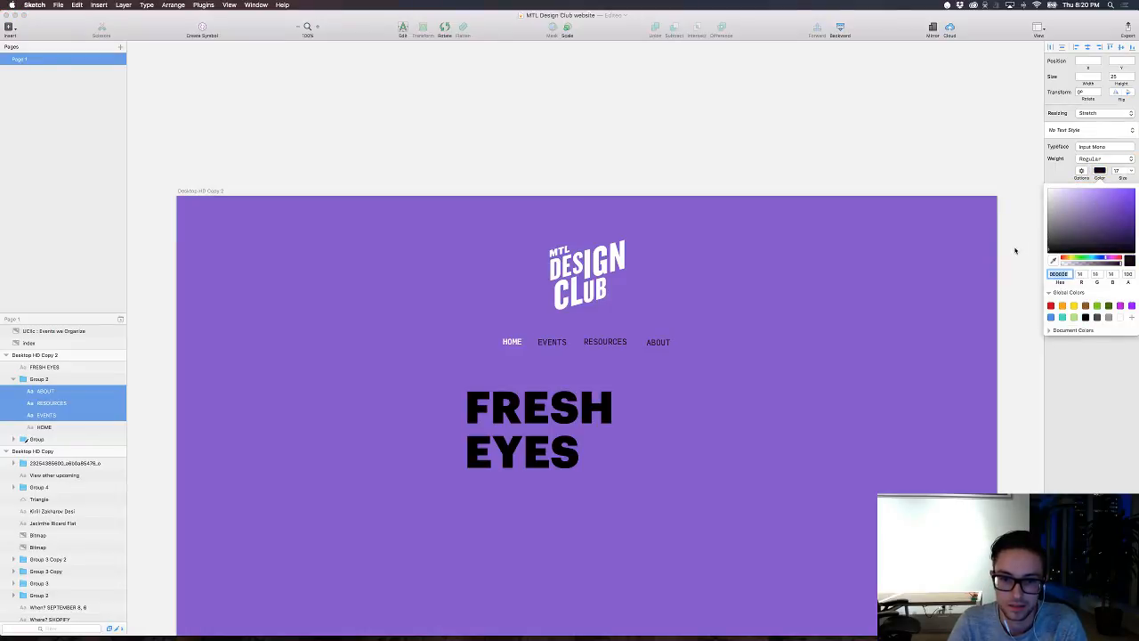
pyautogui.click(933, 313)
pyautogui.click(899, 348)
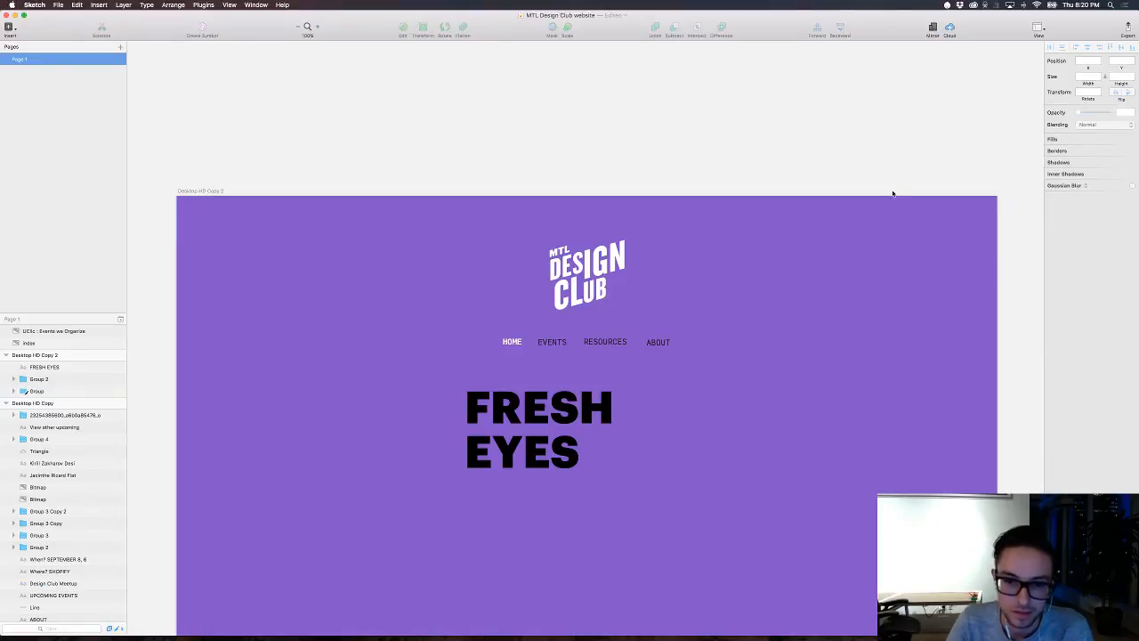
# Step: Move the logo to the artboard's upper left and the navigation group to its right at the logo's mid-height
pyautogui.moveTo(583, 265); pyautogui.dragTo(454, 309)
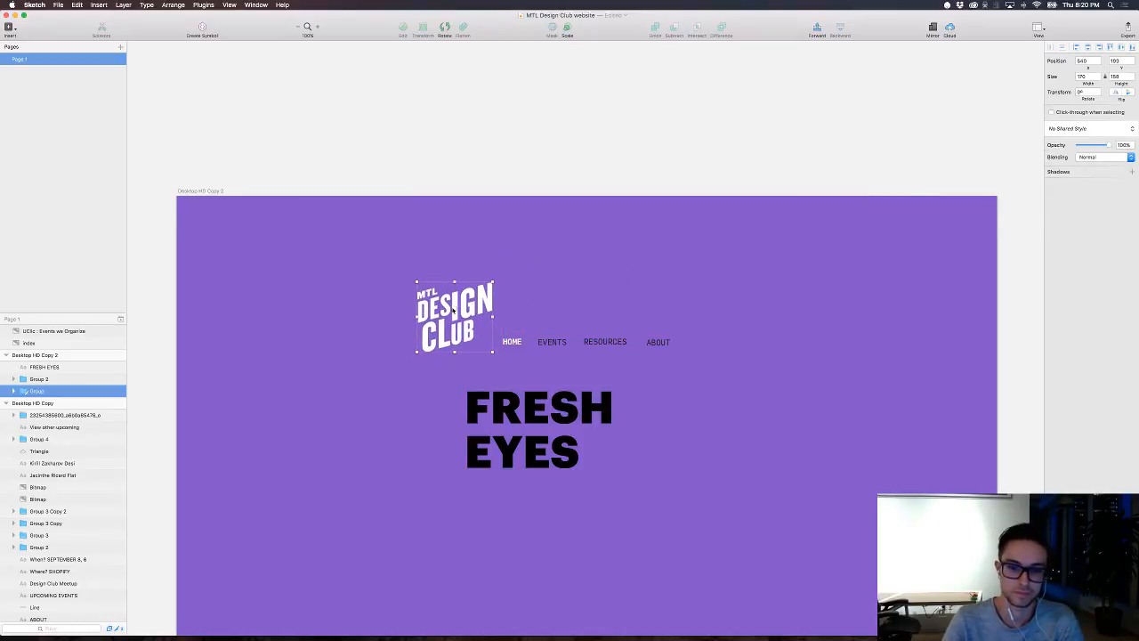
pyautogui.click(725, 372)
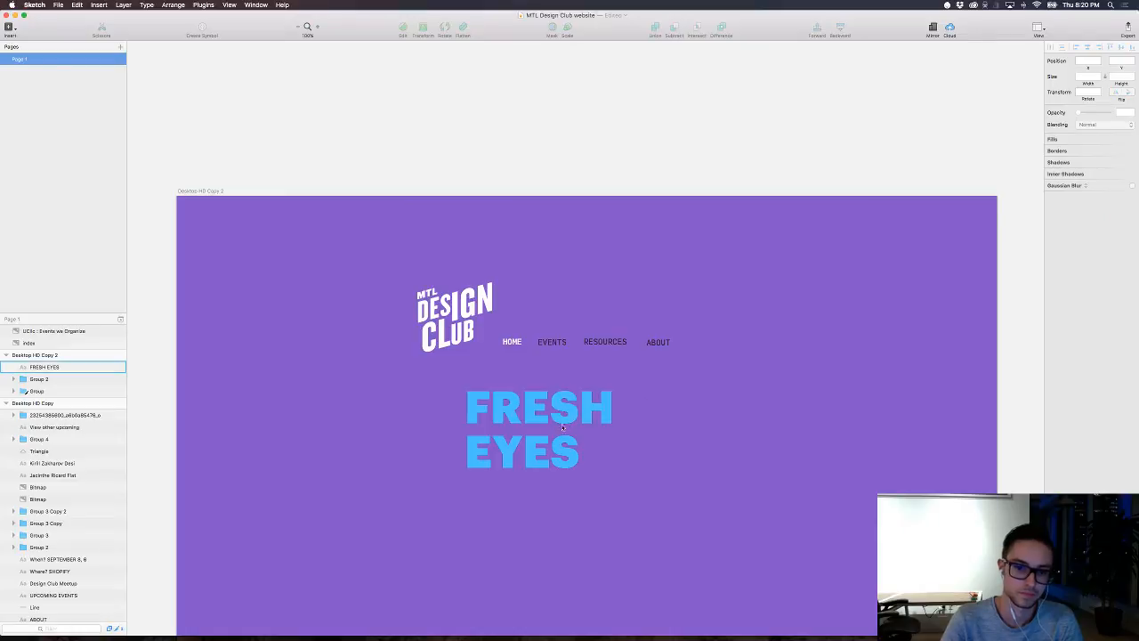
pyautogui.moveTo(564, 430); pyautogui.dragTo(499, 444)
pyautogui.moveTo(390, 240); pyautogui.dragTo(553, 335)
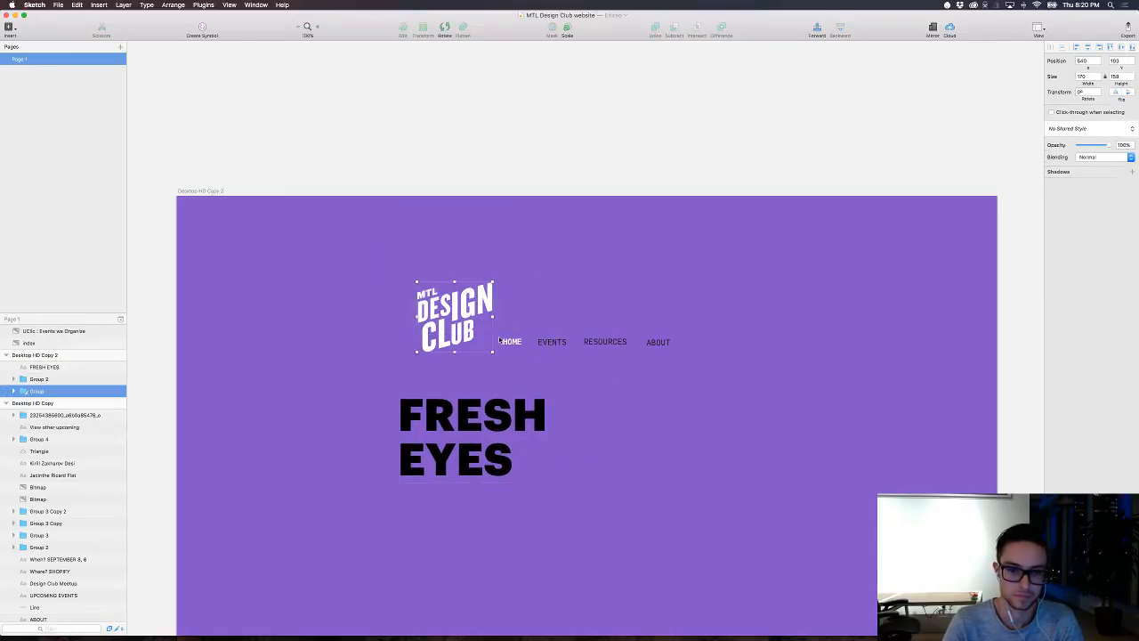
pyautogui.moveTo(454, 312); pyautogui.dragTo(337, 281)
pyautogui.moveTo(548, 351); pyautogui.dragTo(676, 281)
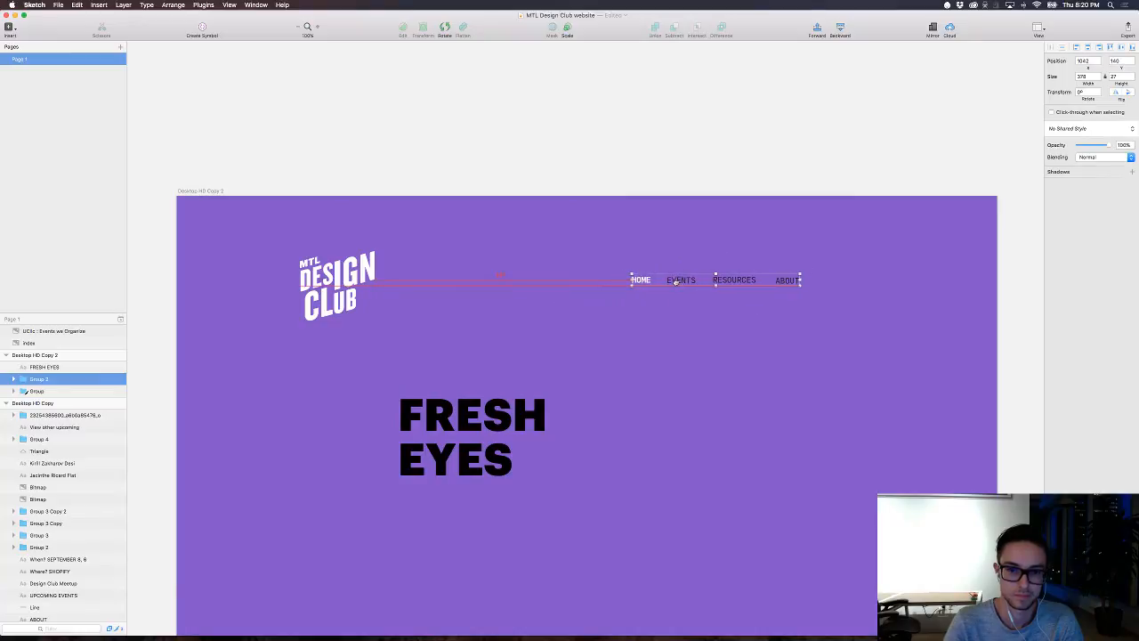
pyautogui.click(591, 348)
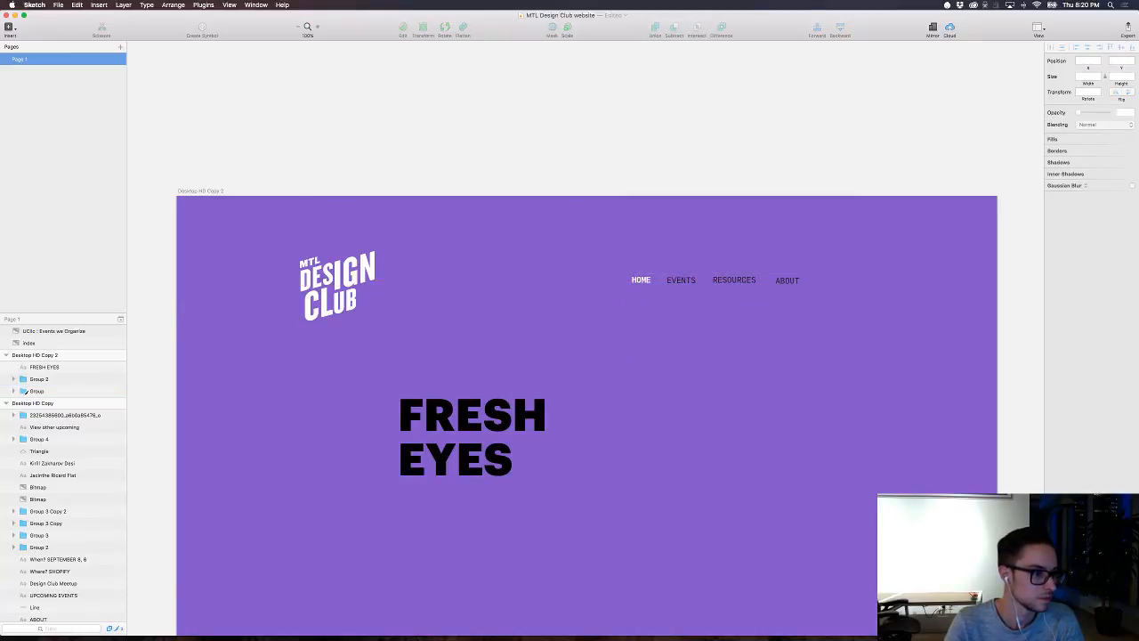
# Step: Move the FRESH EYES heading left so it sits below the logo
pyautogui.press('super+Tab')
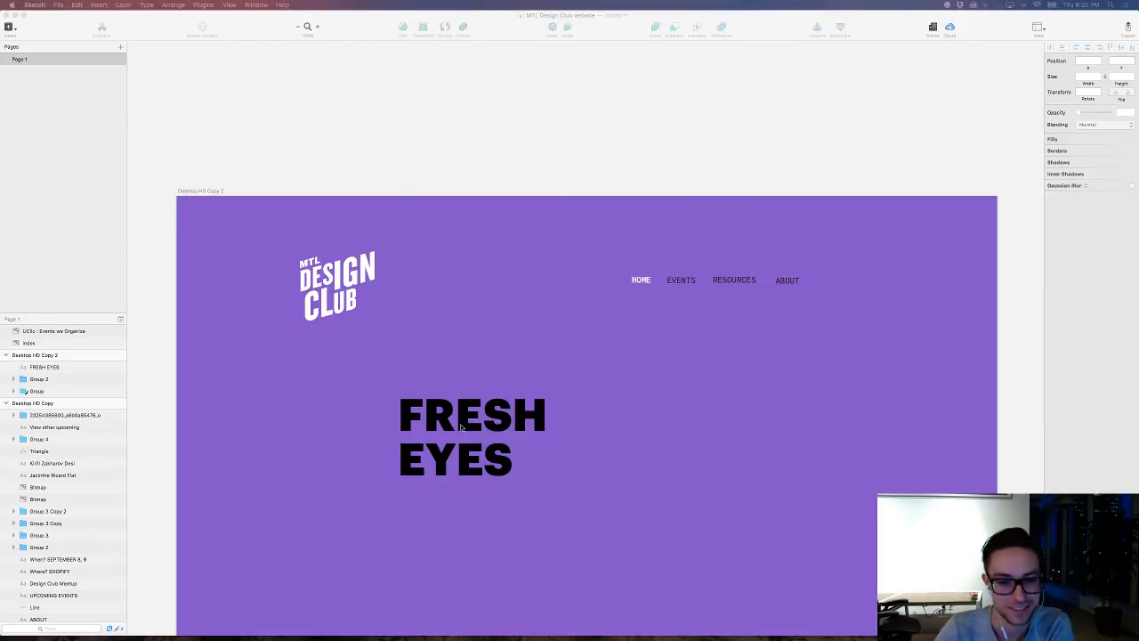
pyautogui.moveTo(461, 428)
pyautogui.mouseDown()
pyautogui.moveTo(401, 427)
pyautogui.moveTo(381, 442)
pyautogui.mouseUp()
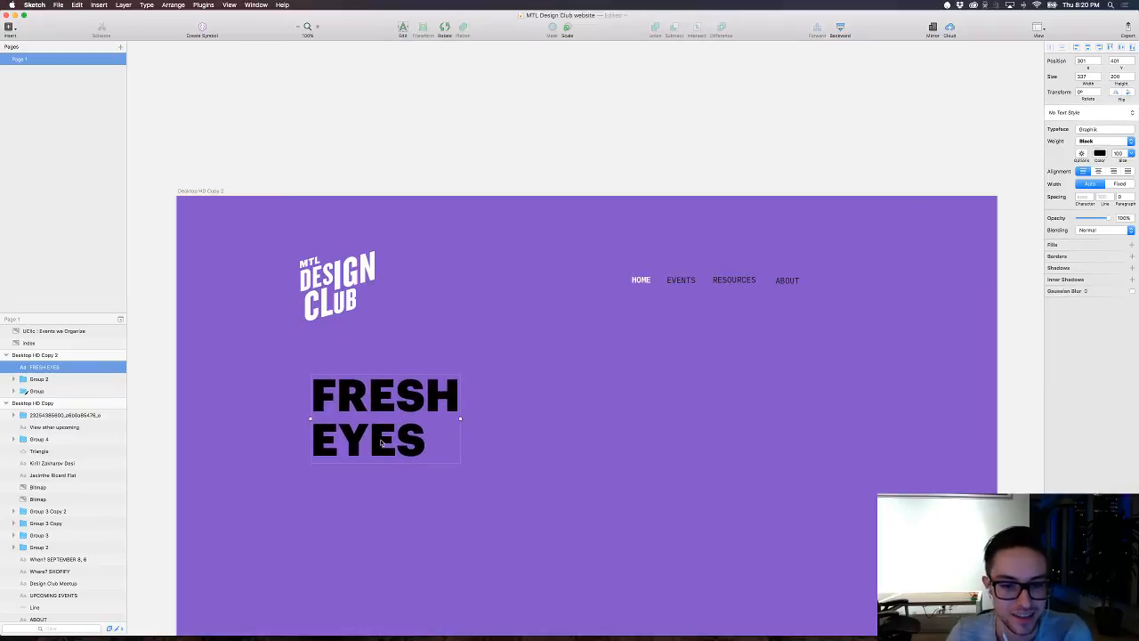
# Step: Put the FRESH EYES heading on a single line and move it so its left edge aligns with the logo
pyautogui.doubleClick(381, 443)
pyautogui.press('Left')
pyautogui.press('BackSpace')
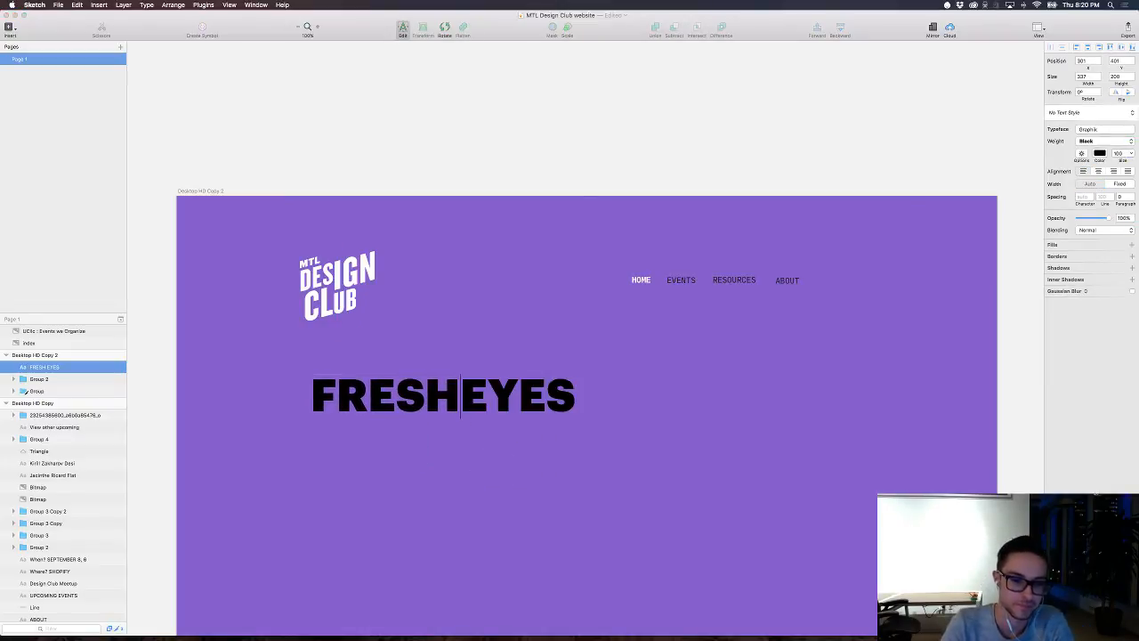
pyautogui.press('Escape')
pyautogui.moveTo(445, 398); pyautogui.dragTo(433, 420)
pyautogui.click(437, 498)
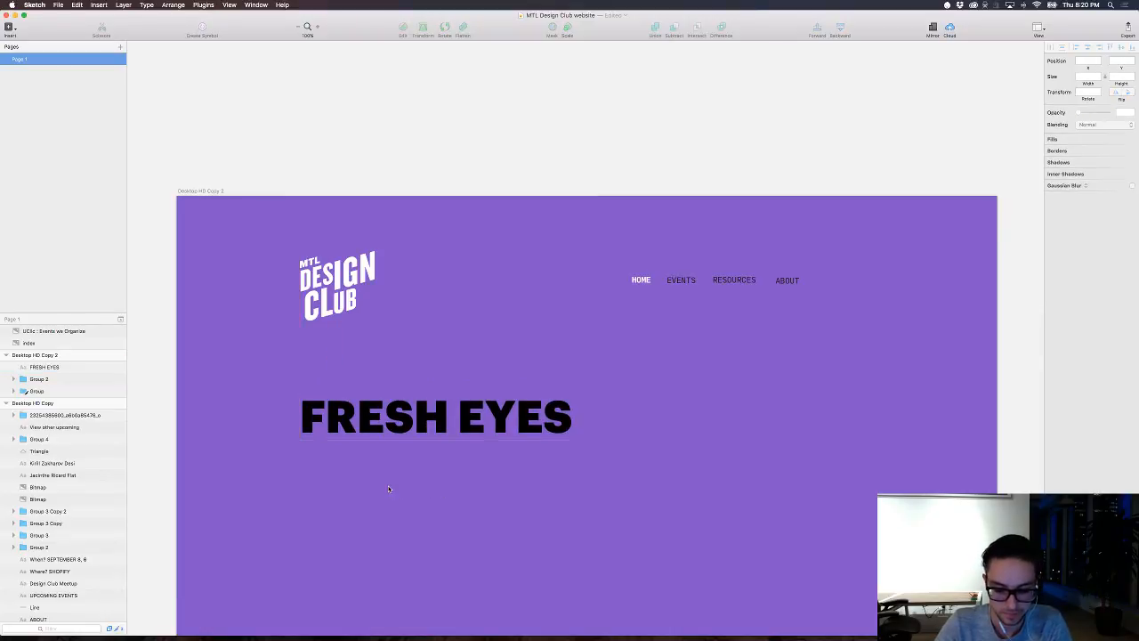
# Step: Draw a borderless white rectangle about 751 × 4 px as an underline beneath the FRESH EYES heading, and nudge it 10 px down
pyautogui.press('r')
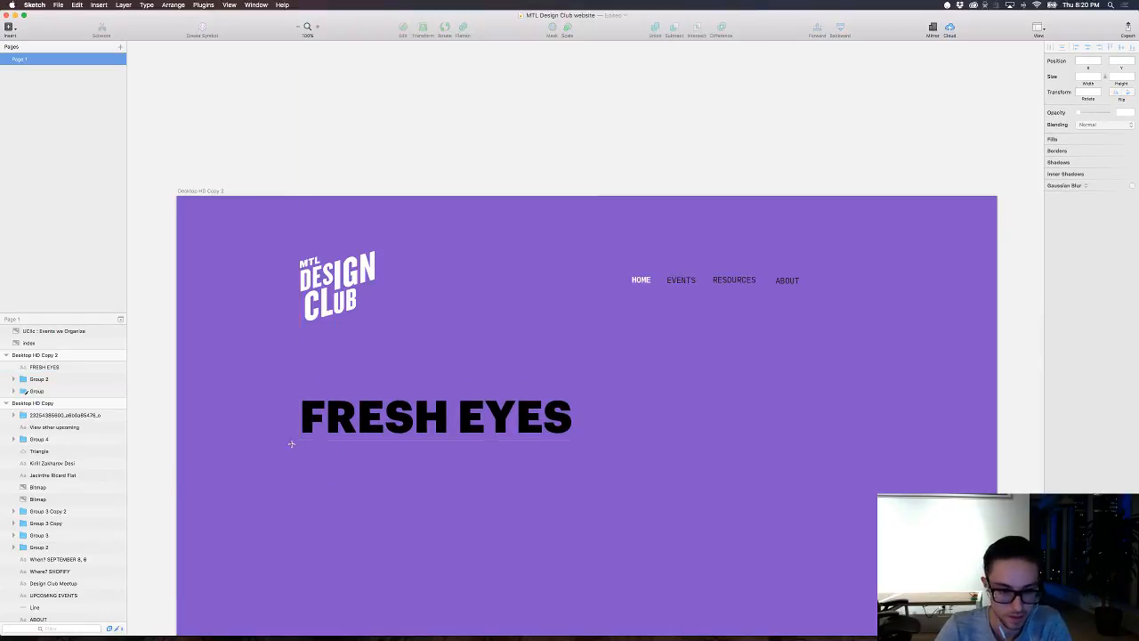
pyautogui.moveTo(301, 447)
pyautogui.mouseDown()
pyautogui.moveTo(651, 450)
pyautogui.moveTo(635, 448)
pyautogui.mouseUp()
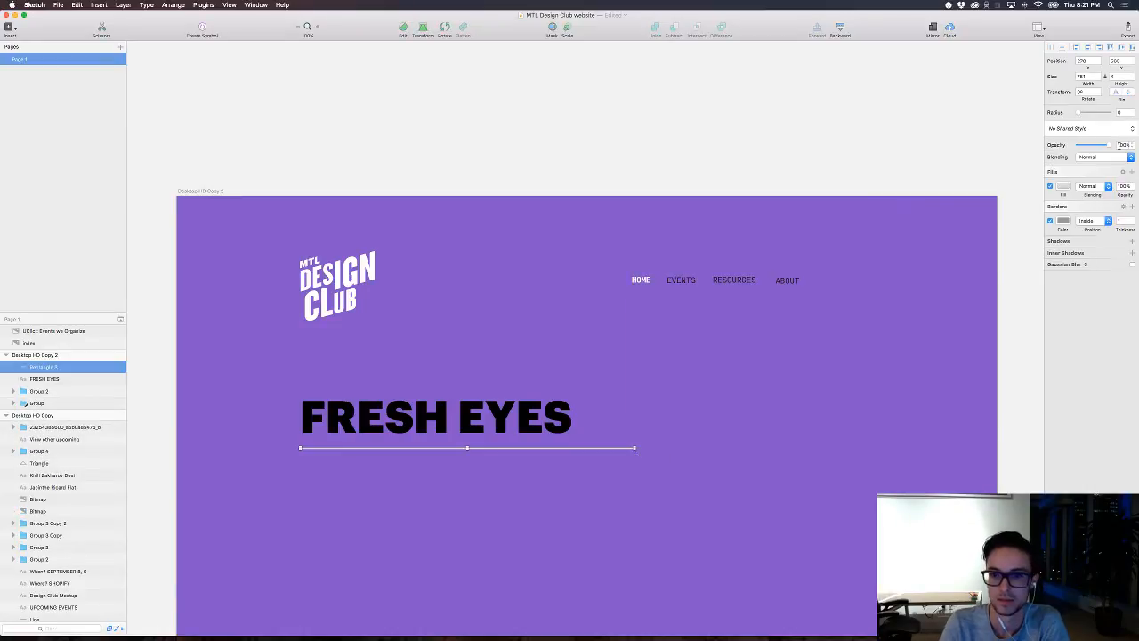
pyautogui.click(1049, 221)
pyautogui.click(1063, 185)
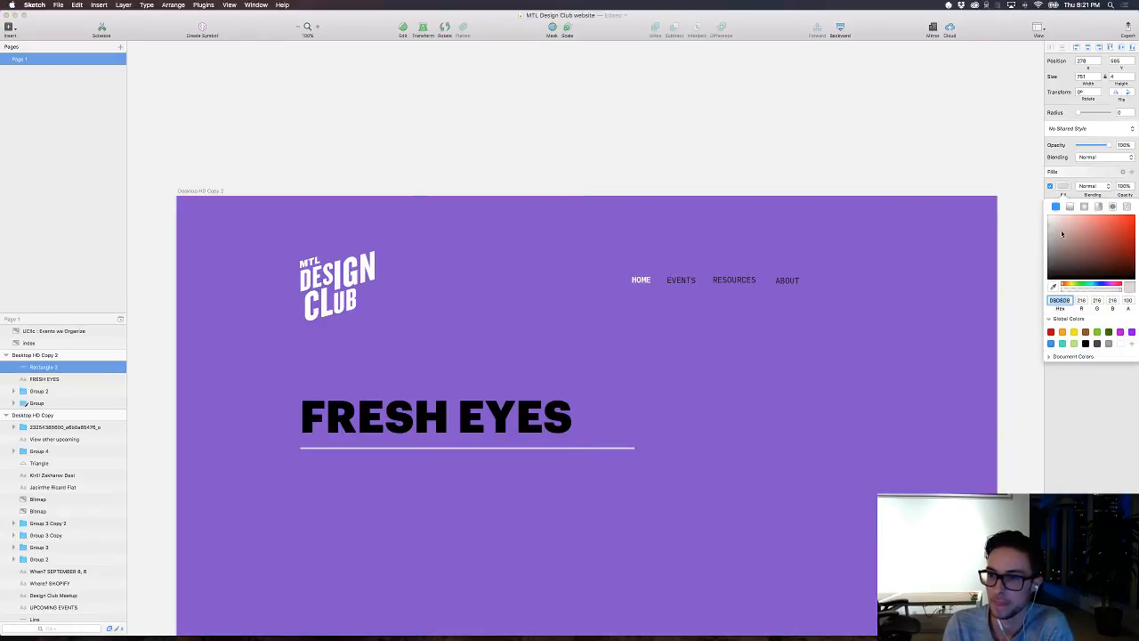
pyautogui.click(677, 477)
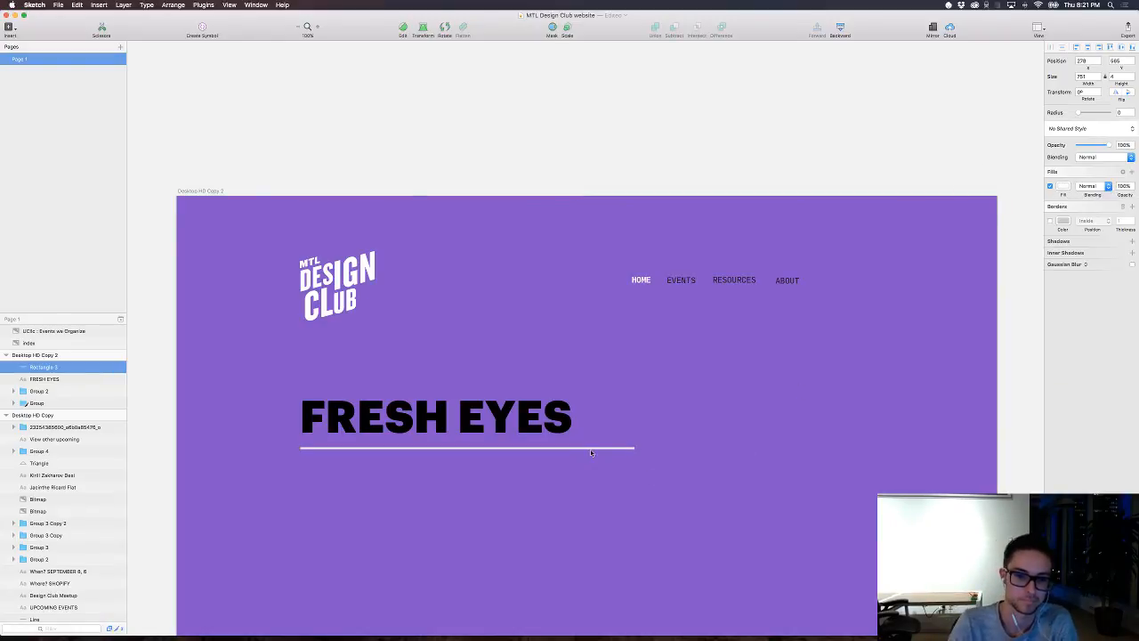
pyautogui.hotkey('shift', 'Down')
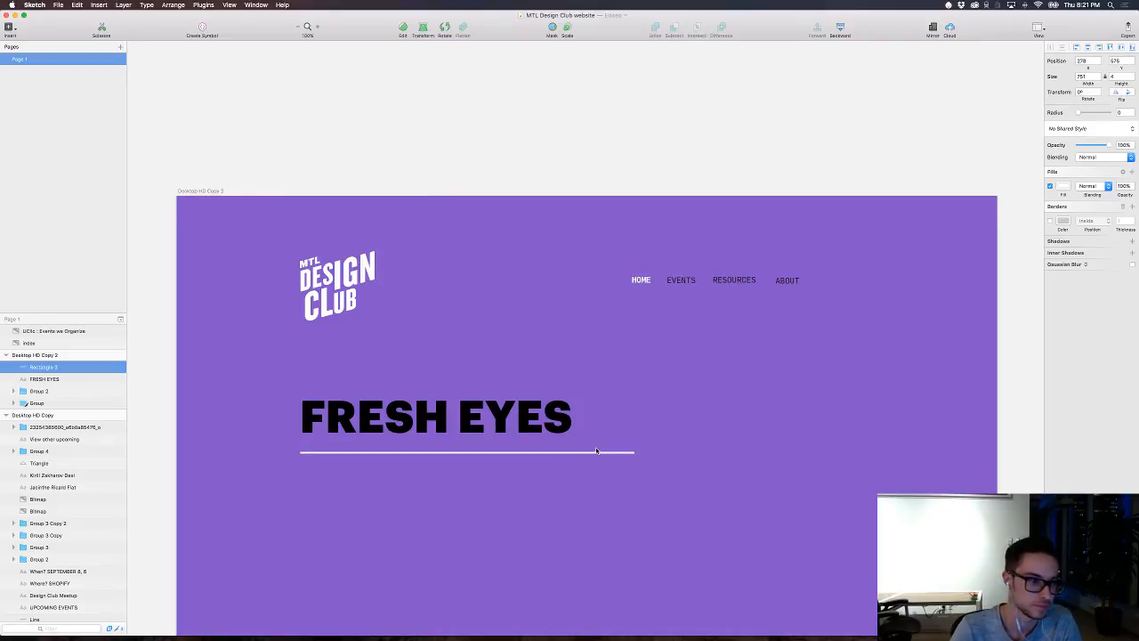
pyautogui.click(694, 383)
# Step: Copy the Montreal Design Club intro paragraph from the dark artboard to the purple one and place it beneath the underline
pyautogui.press('super+minus')
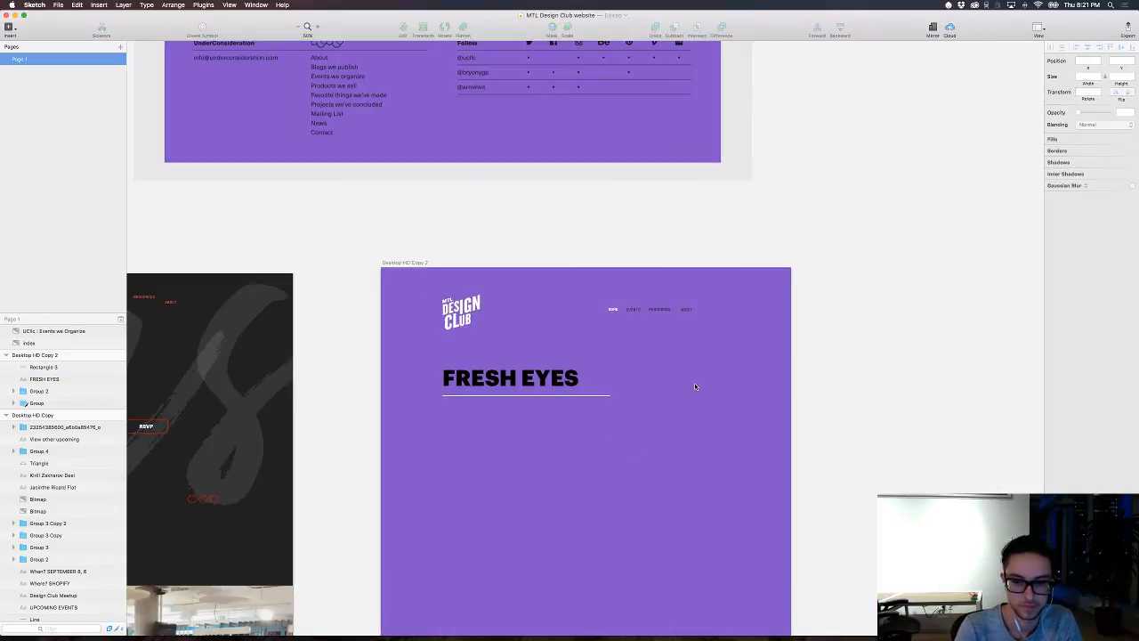
pyautogui.hscroll(-10, 694, 382)
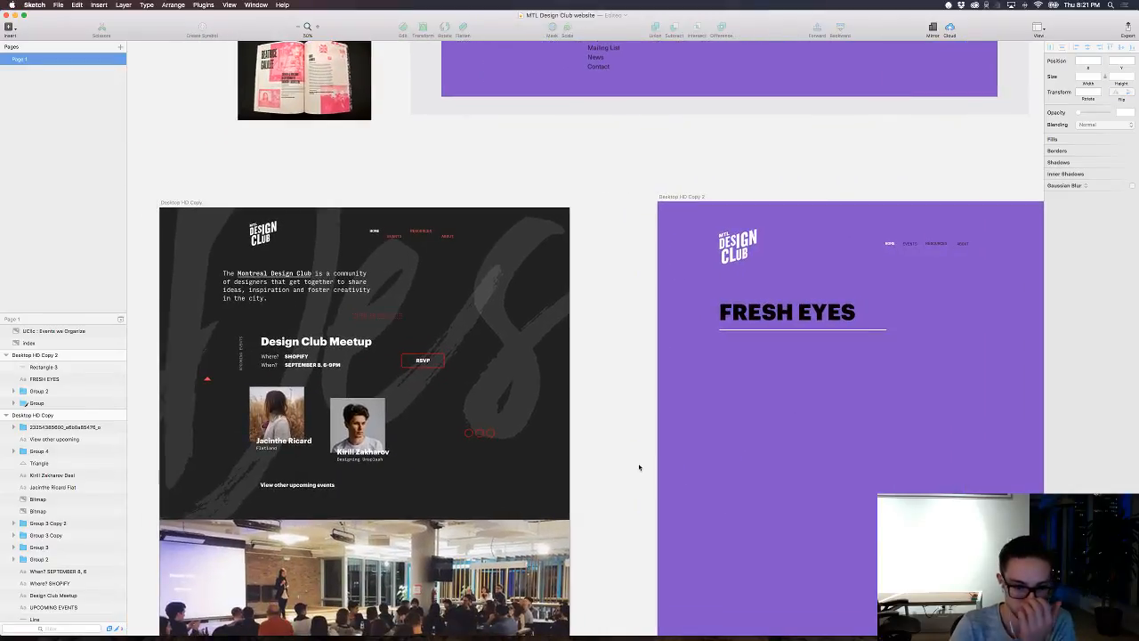
pyautogui.moveTo(606, 470); pyautogui.dragTo(650, 425)
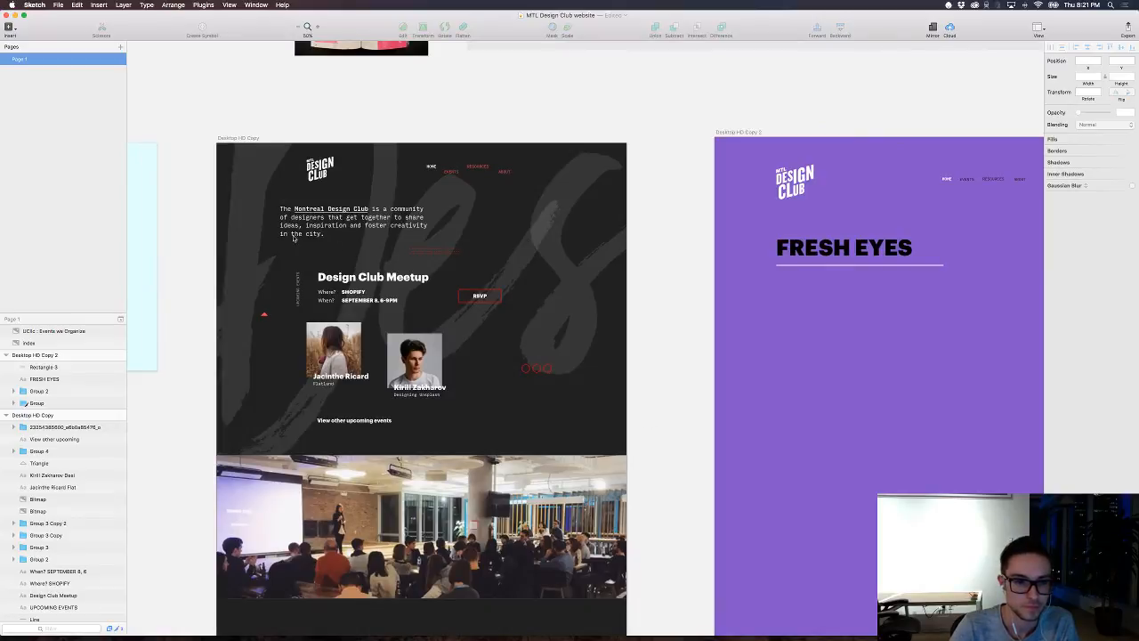
pyautogui.click(285, 227)
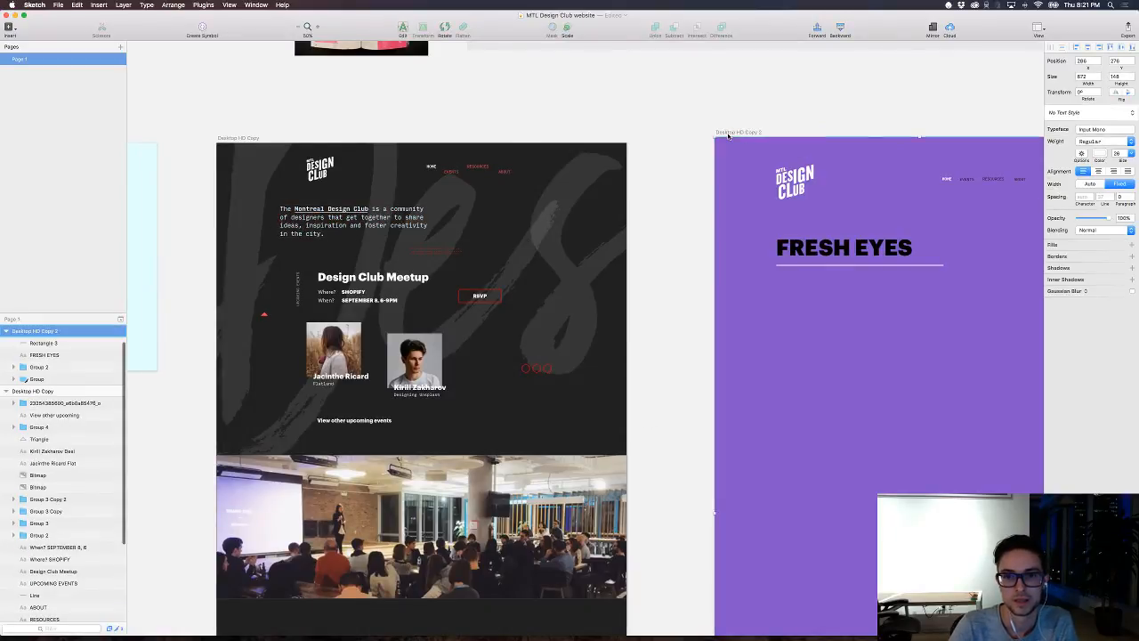
pyautogui.press('super+v')
pyautogui.moveTo(922, 327); pyautogui.dragTo(651, 339)
pyautogui.press('super+plus')
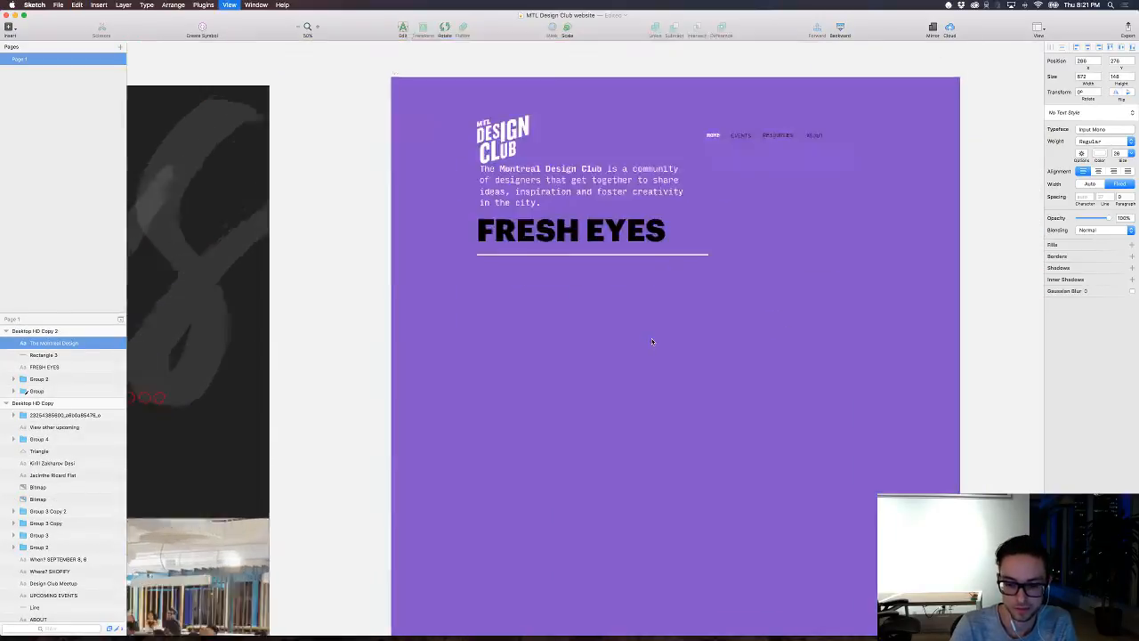
pyautogui.moveTo(782, 326); pyautogui.dragTo(578, 413)
pyautogui.moveTo(401, 185); pyautogui.dragTo(415, 352)
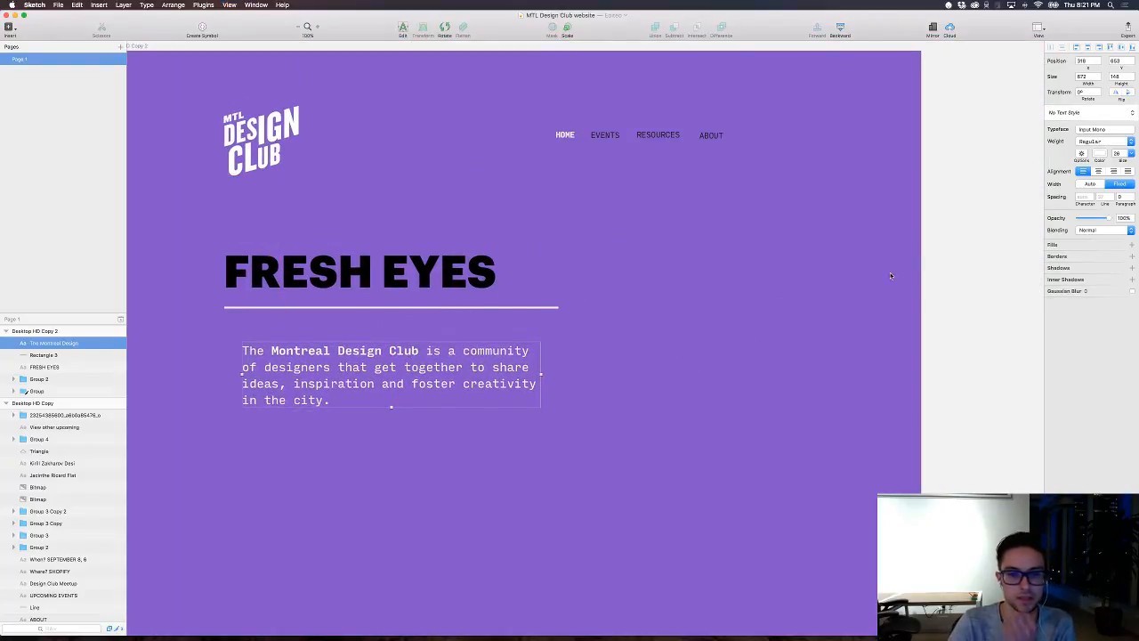
# Step: Set the intro paragraph's font size to 20 and align its left edge with the heading and underline
pyautogui.moveTo(1125, 160); pyautogui.dragTo(1119, 160)
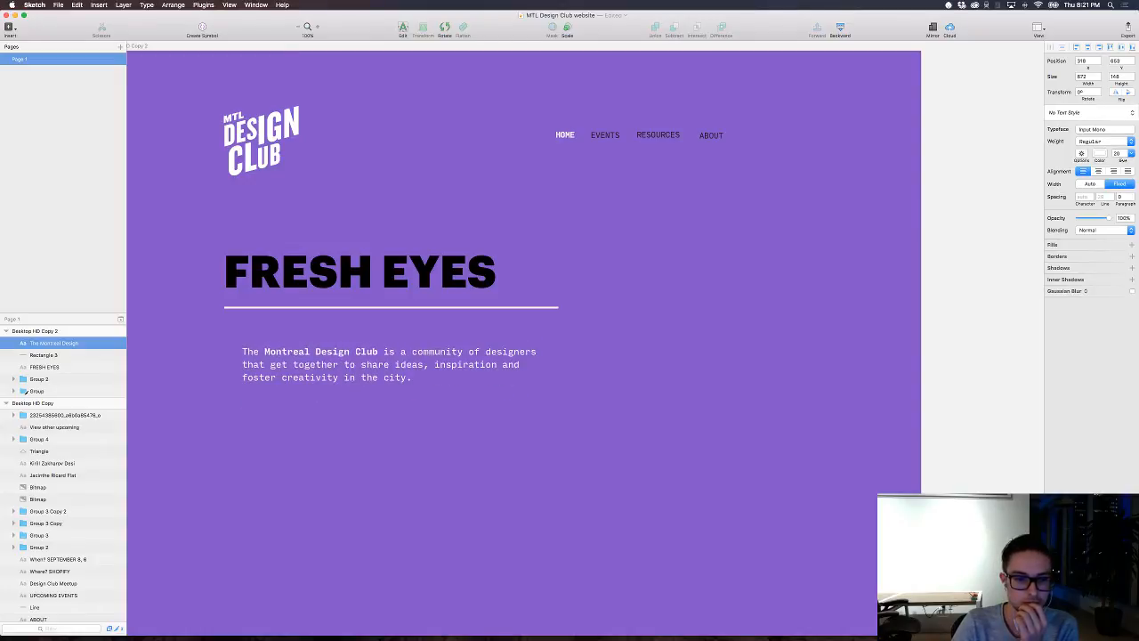
pyautogui.moveTo(375, 352); pyautogui.dragTo(341, 374)
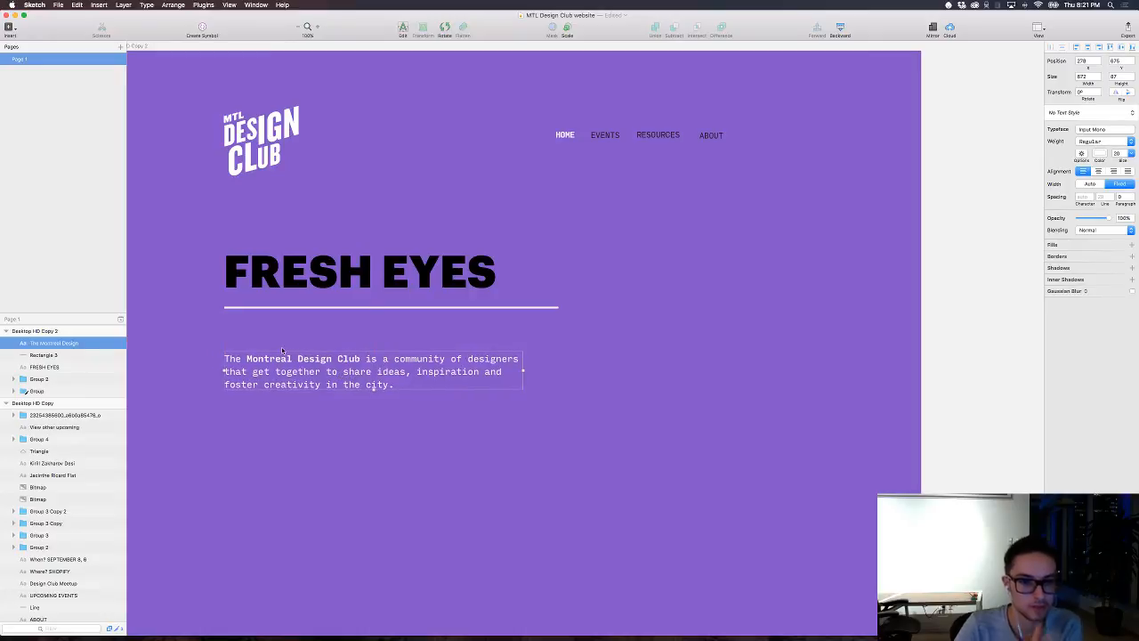
# Step: Add a text layer reading DESCRIPTION just above the intro paragraph
pyautogui.scroll(1, 341, 374)
pyautogui.press('t')
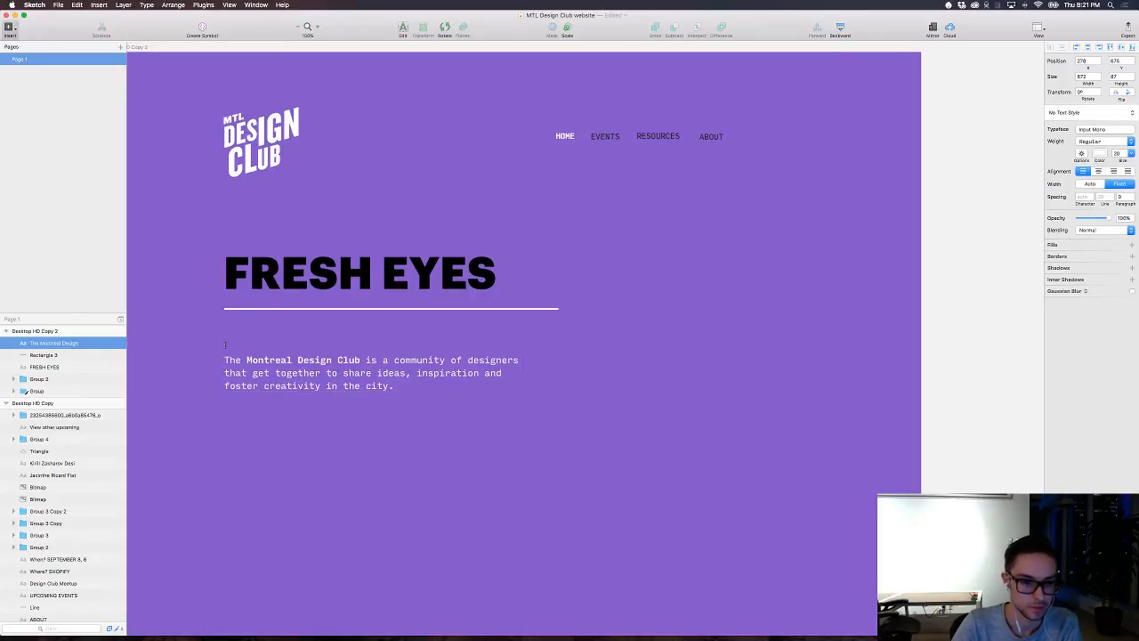
pyautogui.click(269, 349)
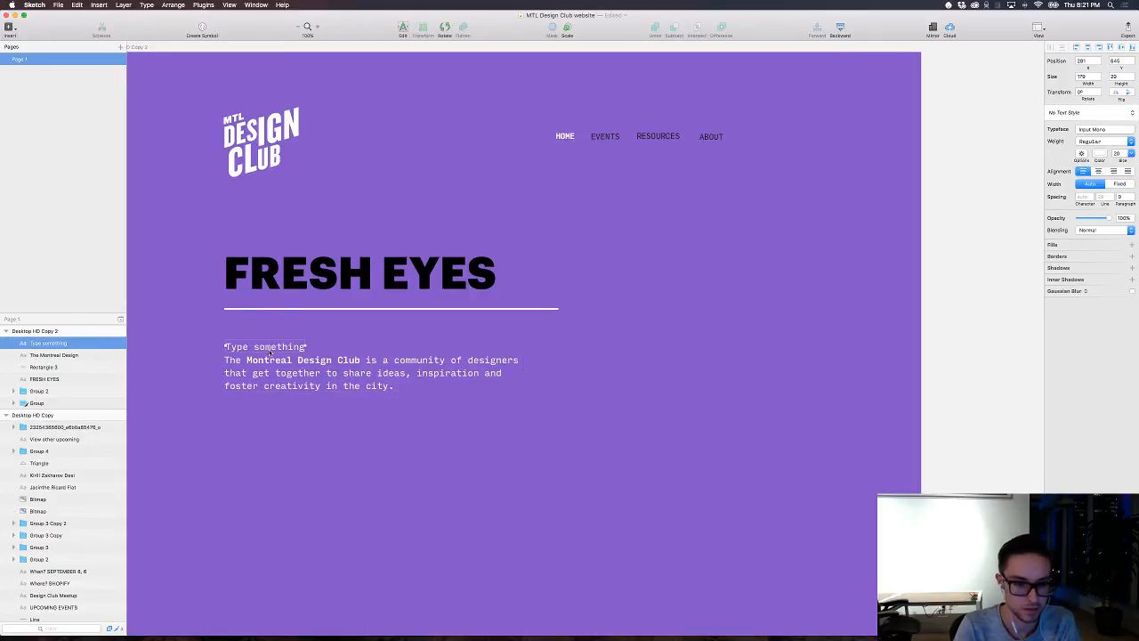
pyautogui.doubleClick(277, 346)
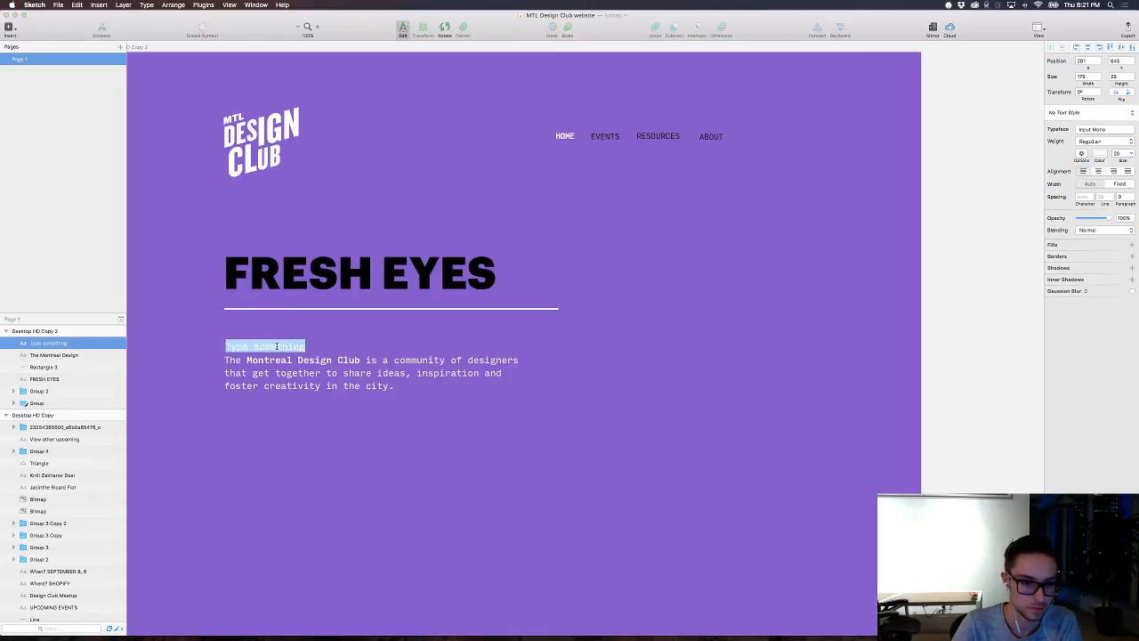
pyautogui.write('DES')
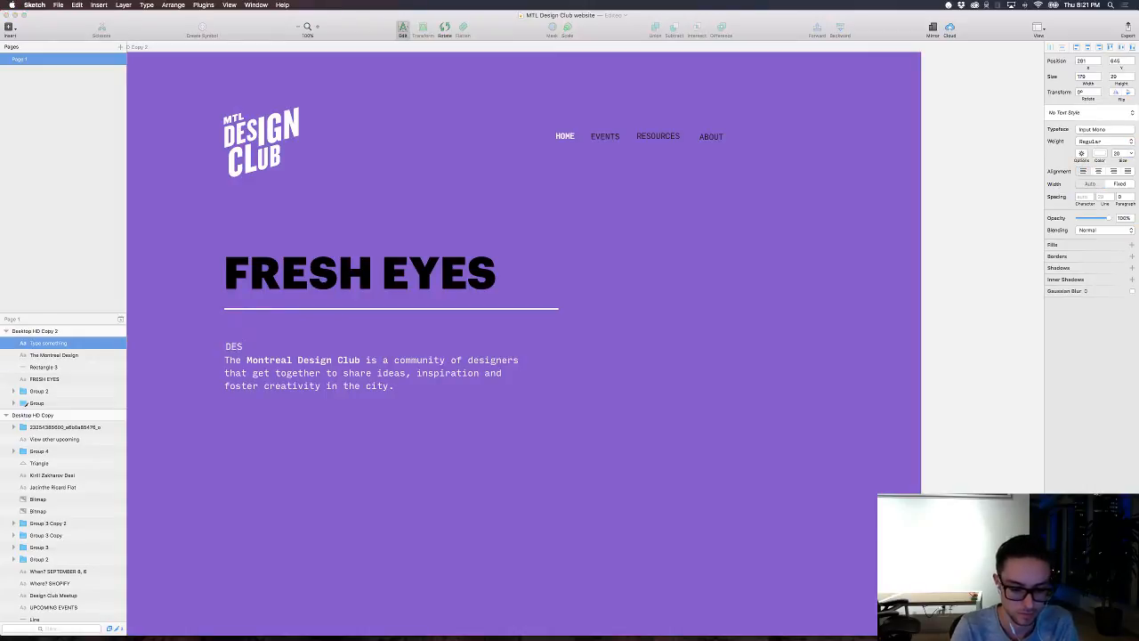
pyautogui.write('CRIPTION')
pyautogui.press('super+a')
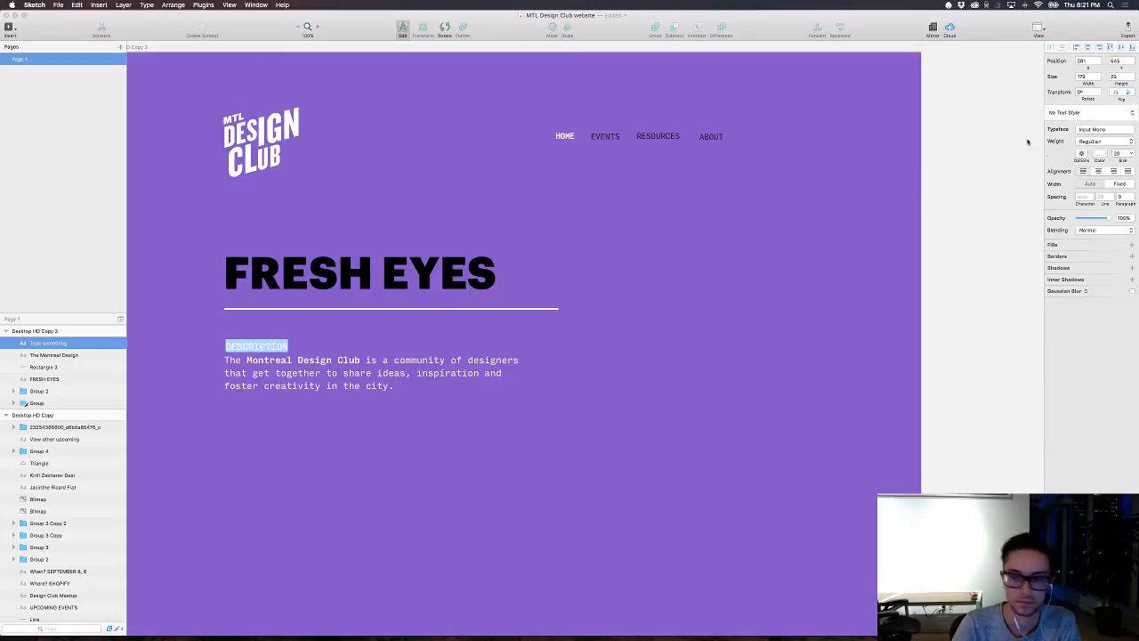
# Step: Style the DESCRIPTION label with font size 16, Bold weight and a near-black colour
pyautogui.doubleClick(1119, 155)
pyautogui.write('16')
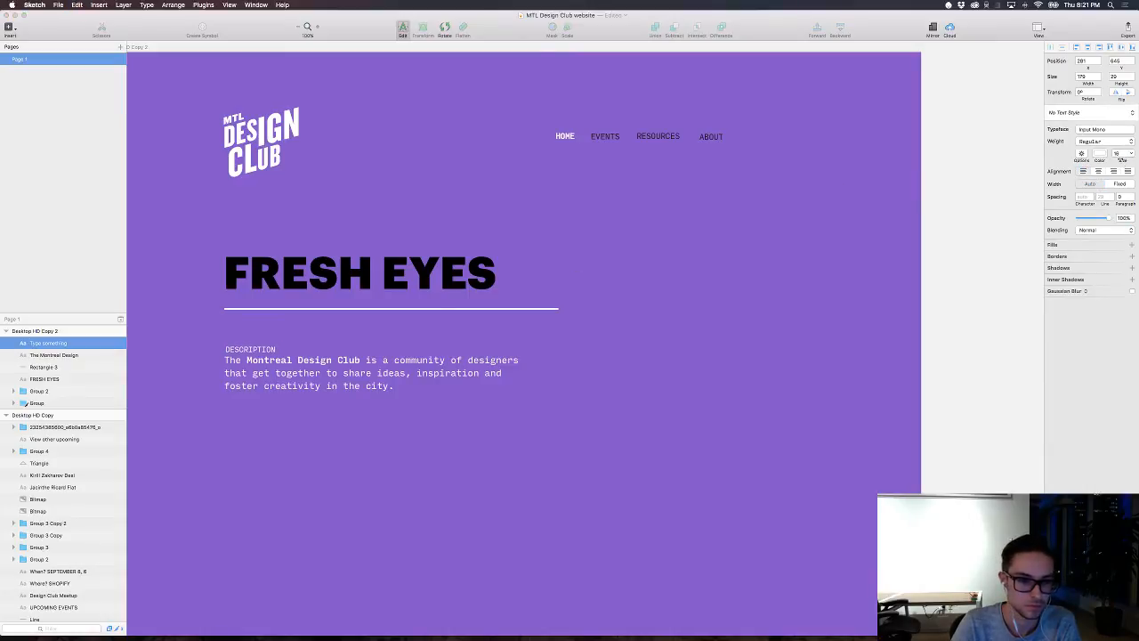
pyautogui.click(1103, 141)
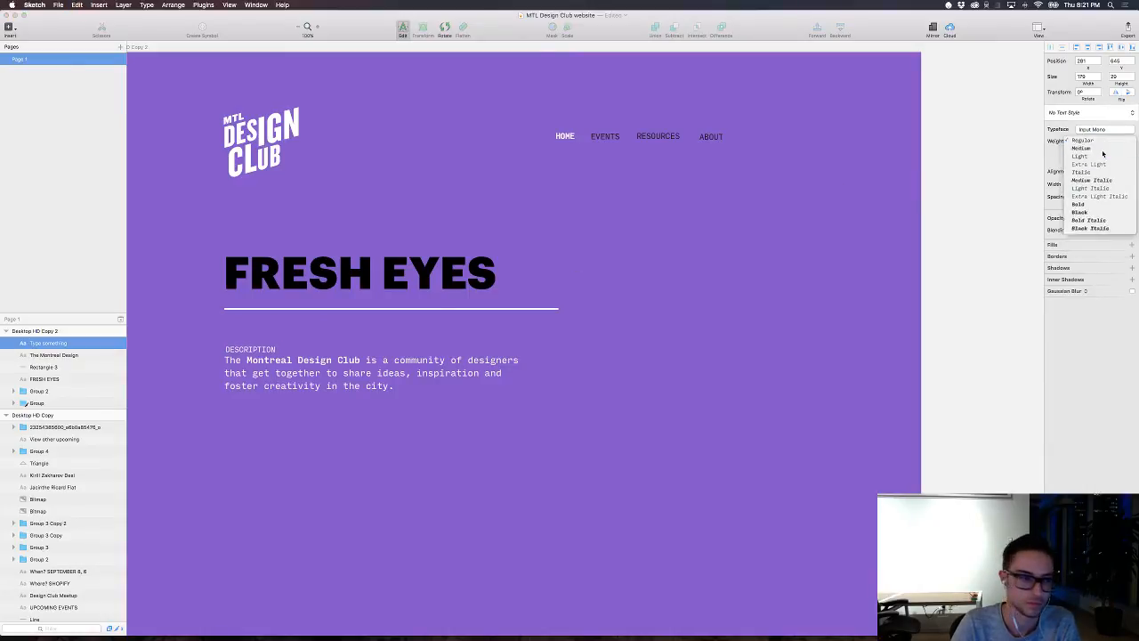
pyautogui.click(1104, 153)
pyautogui.click(1095, 143)
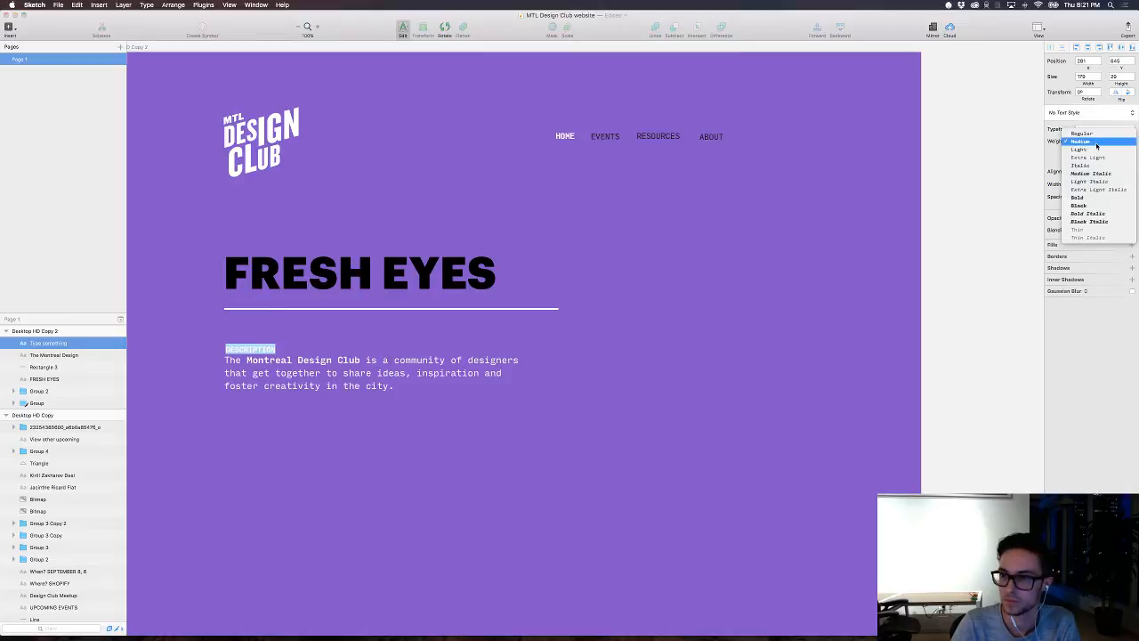
pyautogui.click(1095, 196)
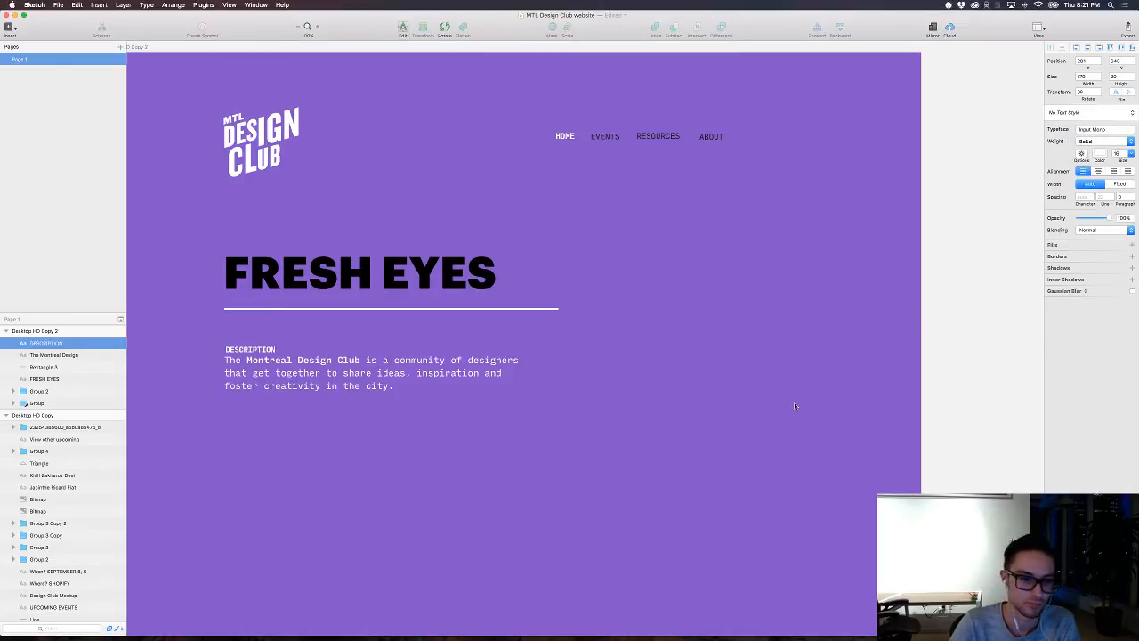
pyautogui.click(1100, 153)
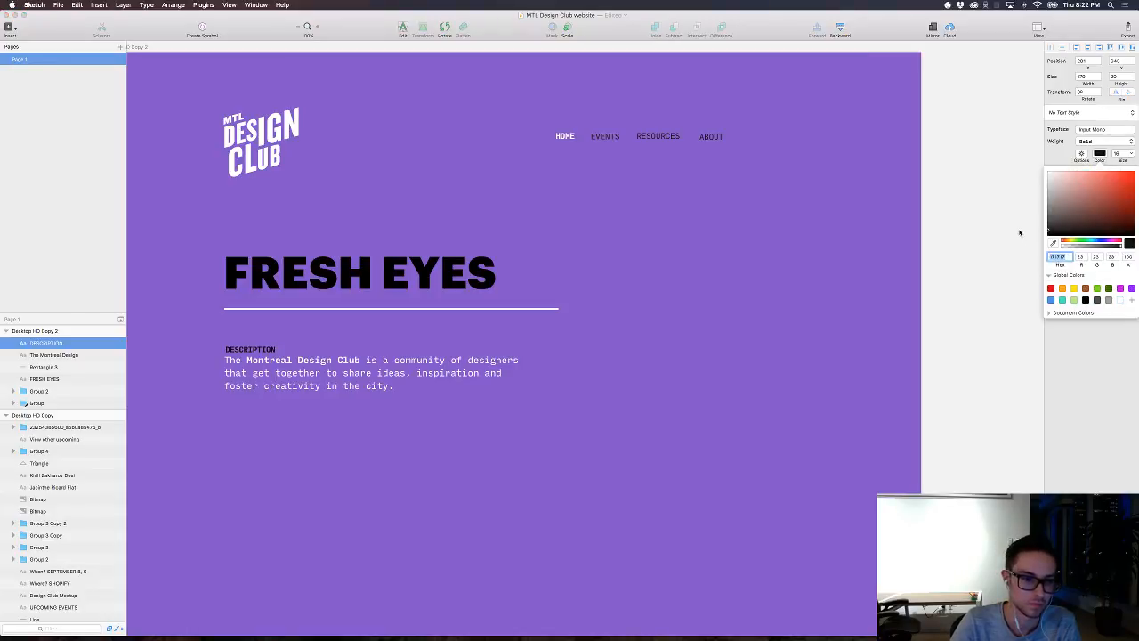
pyautogui.click(856, 349)
# Step: Try the DESCRIPTION label rotated vertically along the intro paragraph's left side, and undo the rotation
pyautogui.moveTo(259, 347); pyautogui.dragTo(222, 331)
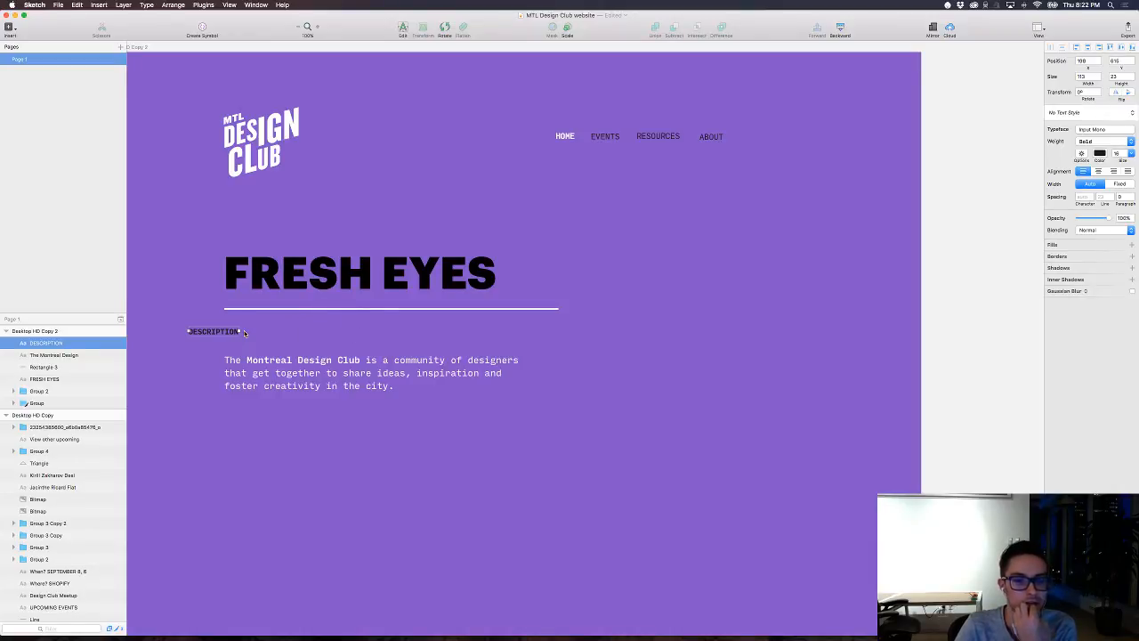
pyautogui.scroll(3, 245, 333)
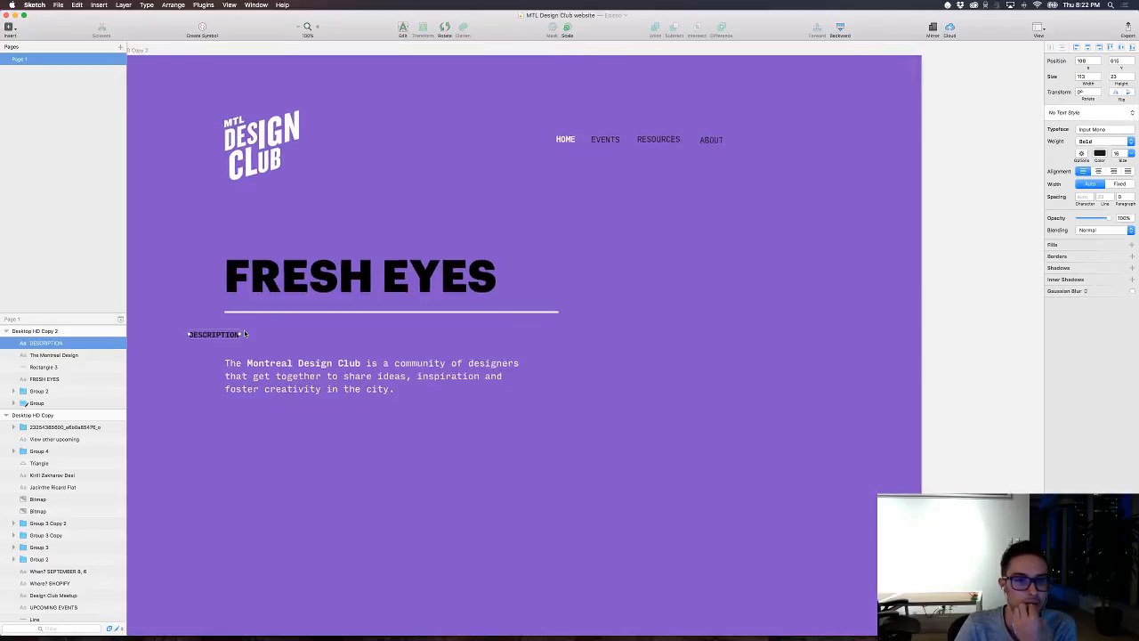
pyautogui.hscroll(-2, 245, 333)
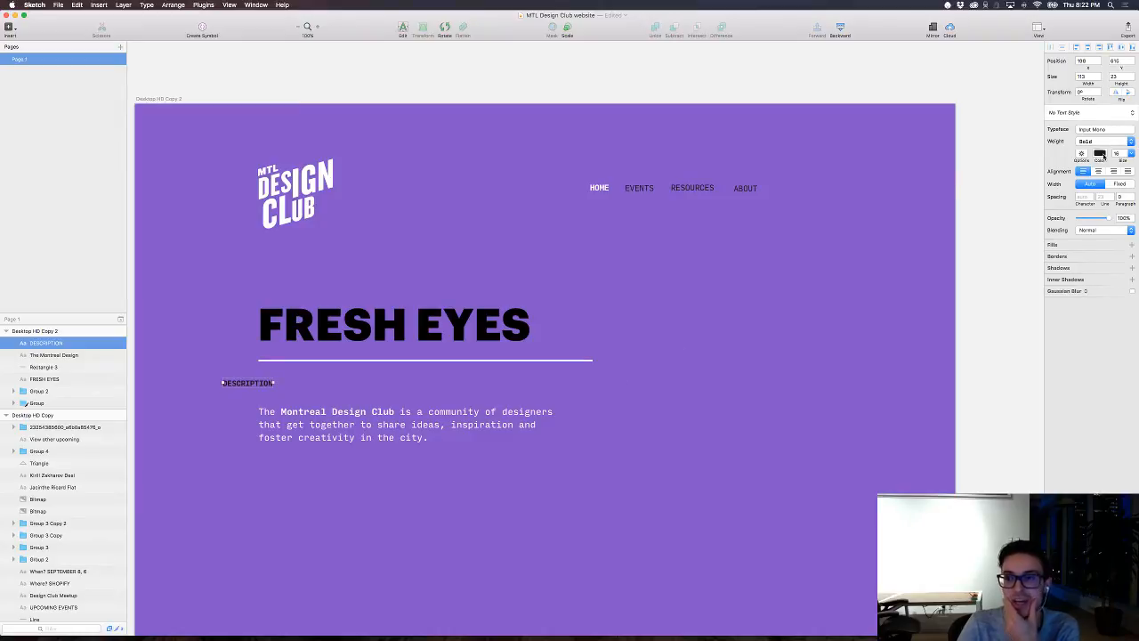
pyautogui.click(444, 27)
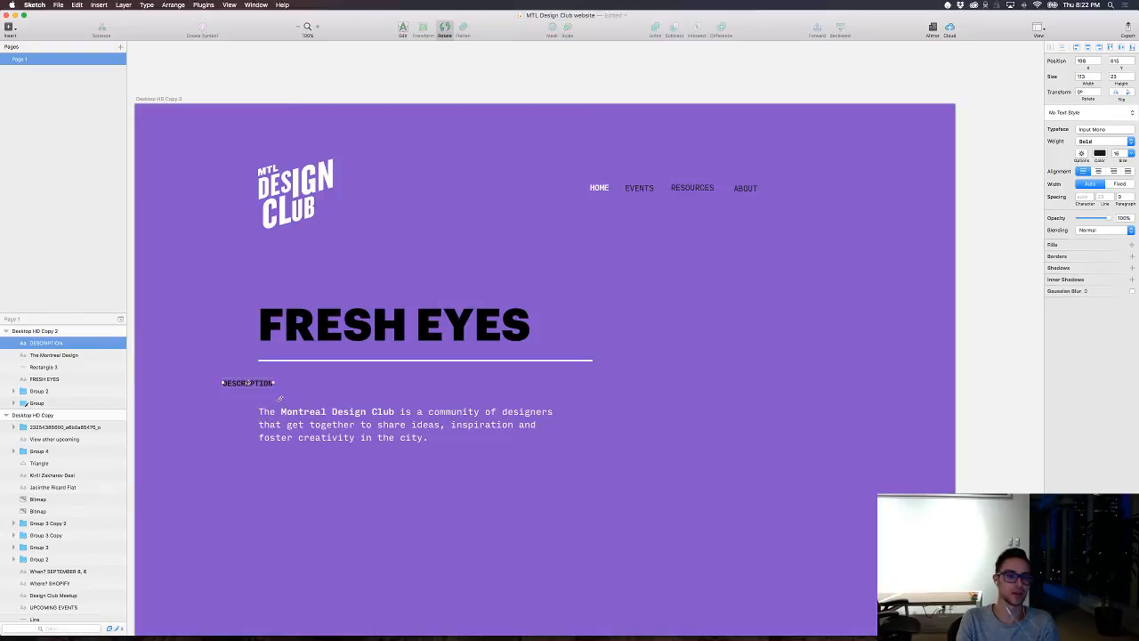
pyautogui.moveTo(278, 397); pyautogui.dragTo(240, 425)
pyautogui.click(298, 371)
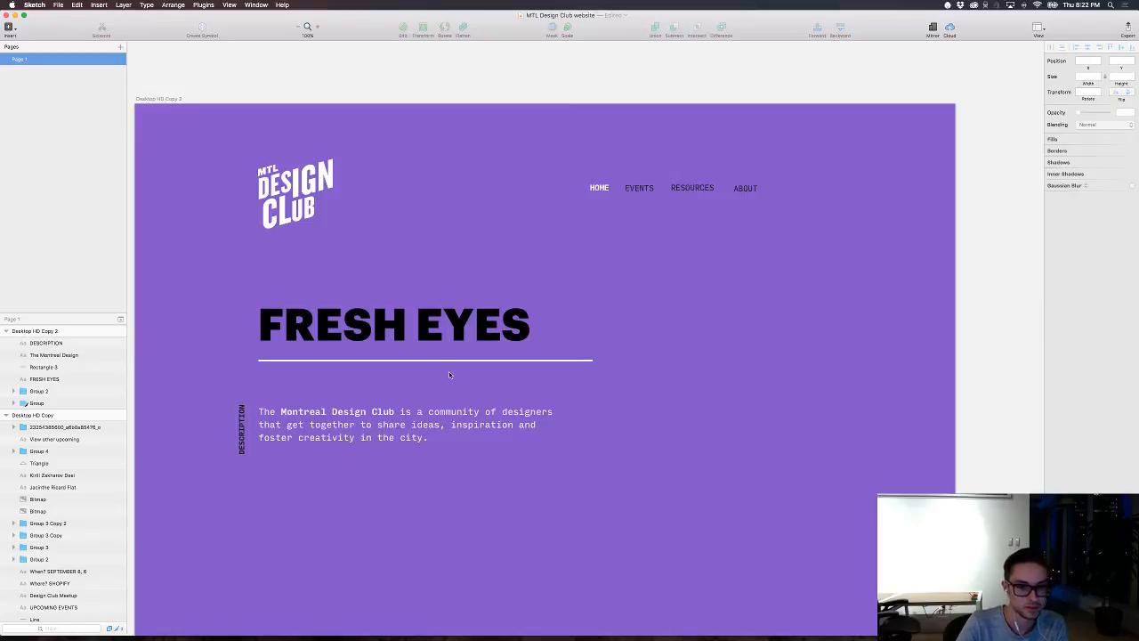
pyautogui.press('super+z')
pyautogui.press('super+z')
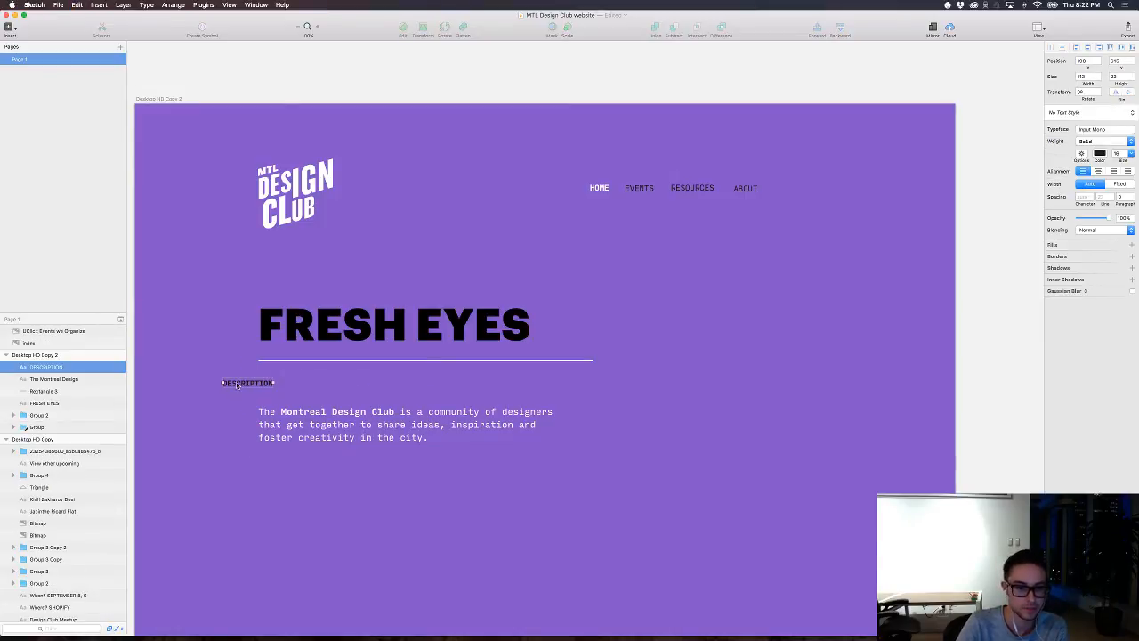
# Step: Move the horizontal DESCRIPTION label directly above the intro paragraph, flush with its left edge
pyautogui.moveTo(237, 382); pyautogui.dragTo(273, 395)
pyautogui.click(356, 375)
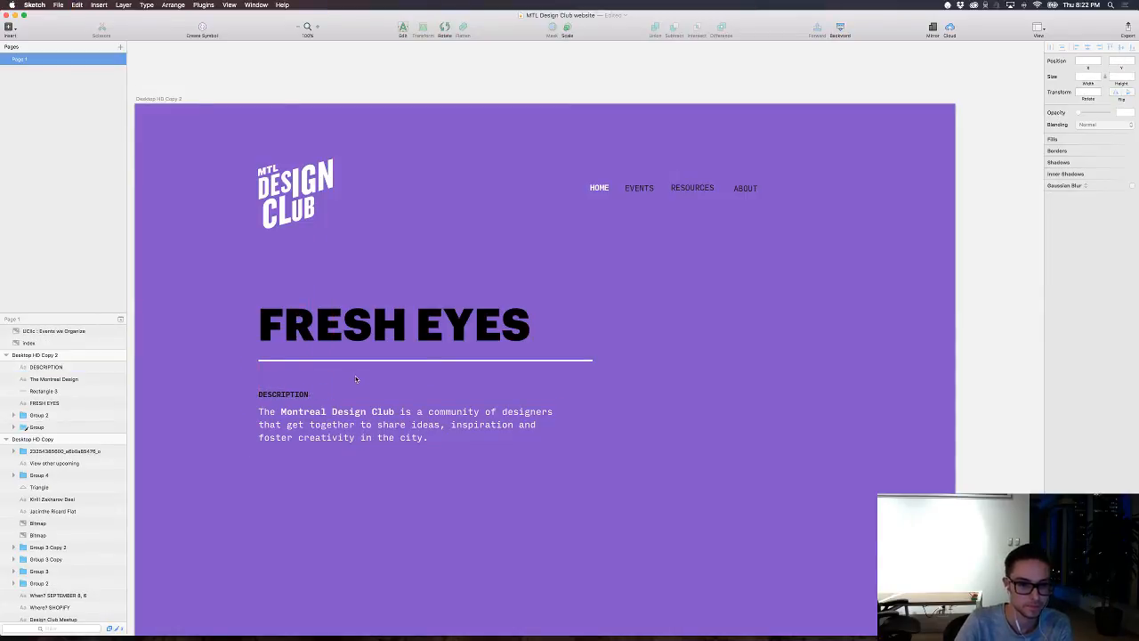
# Step: Duplicate the white line under FRESH EYES and shift the copy right to X 648, ending level with the ABOUT link
pyautogui.scroll(-3, 356, 375)
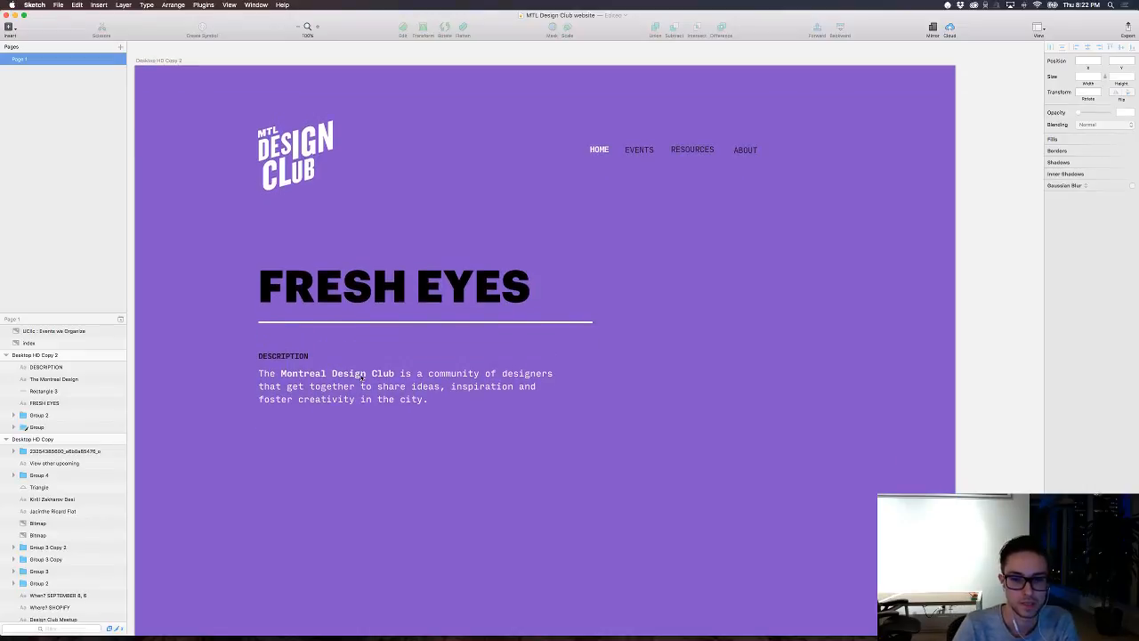
pyautogui.scroll(-1, 392, 361)
pyautogui.scroll(2, 451, 336)
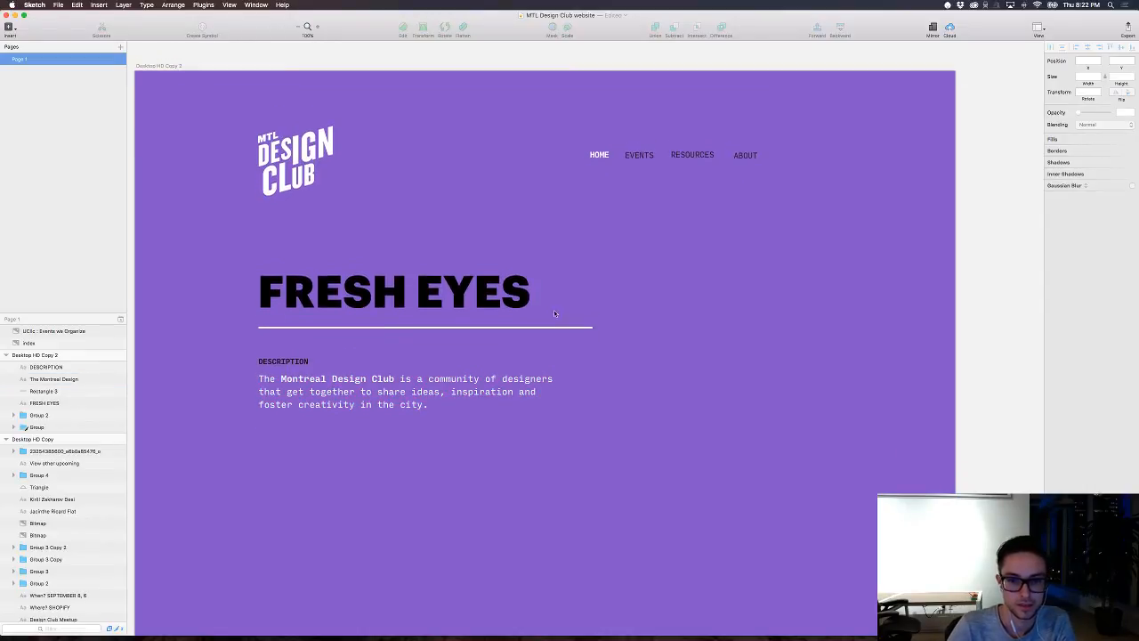
pyautogui.click(437, 330)
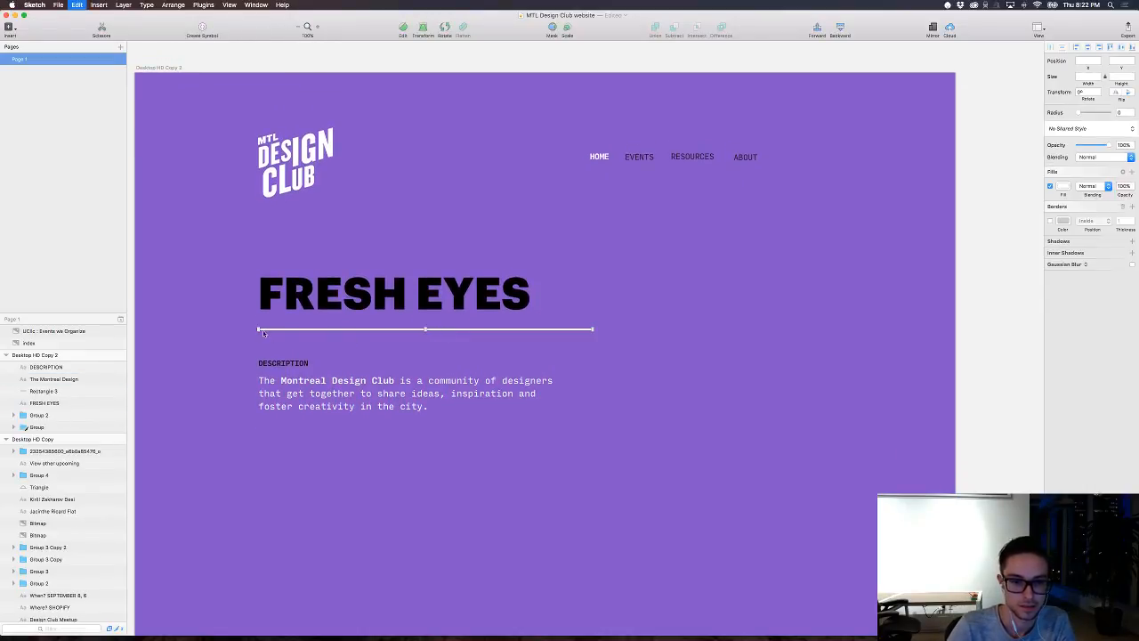
pyautogui.press('super+d')
pyautogui.moveTo(258, 329); pyautogui.dragTo(658, 348)
pyautogui.press('super+z')
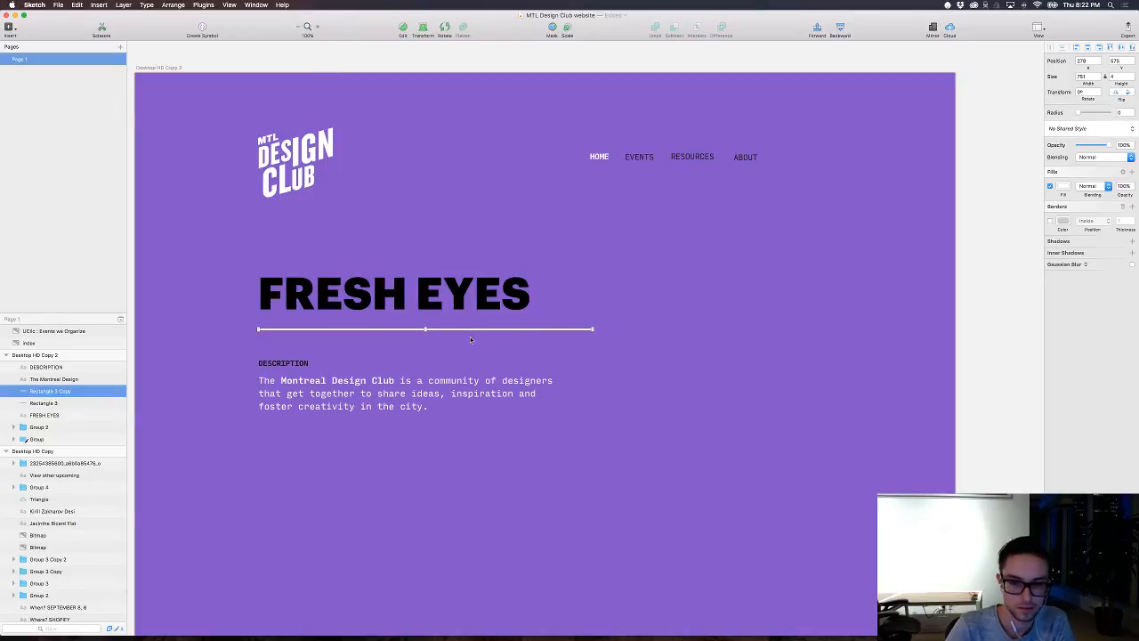
pyautogui.moveTo(455, 329); pyautogui.dragTo(620, 322)
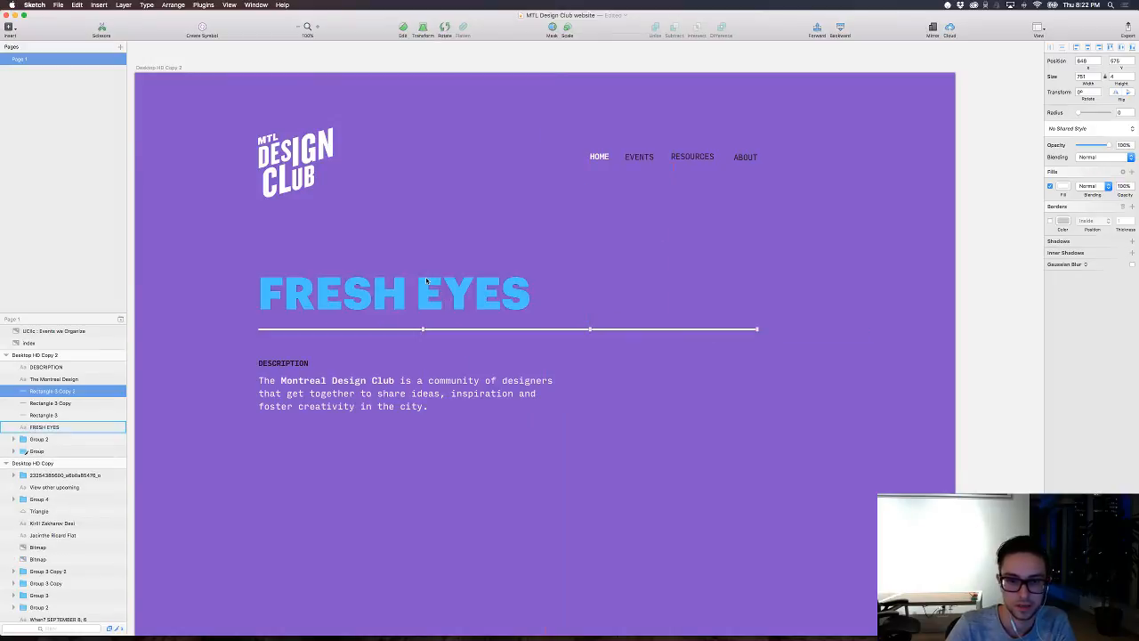
# Step: Show the rulers and add vertical guides at 277 and 1399 along the content's outer edges
pyautogui.hotkey('ctrl', 'r')
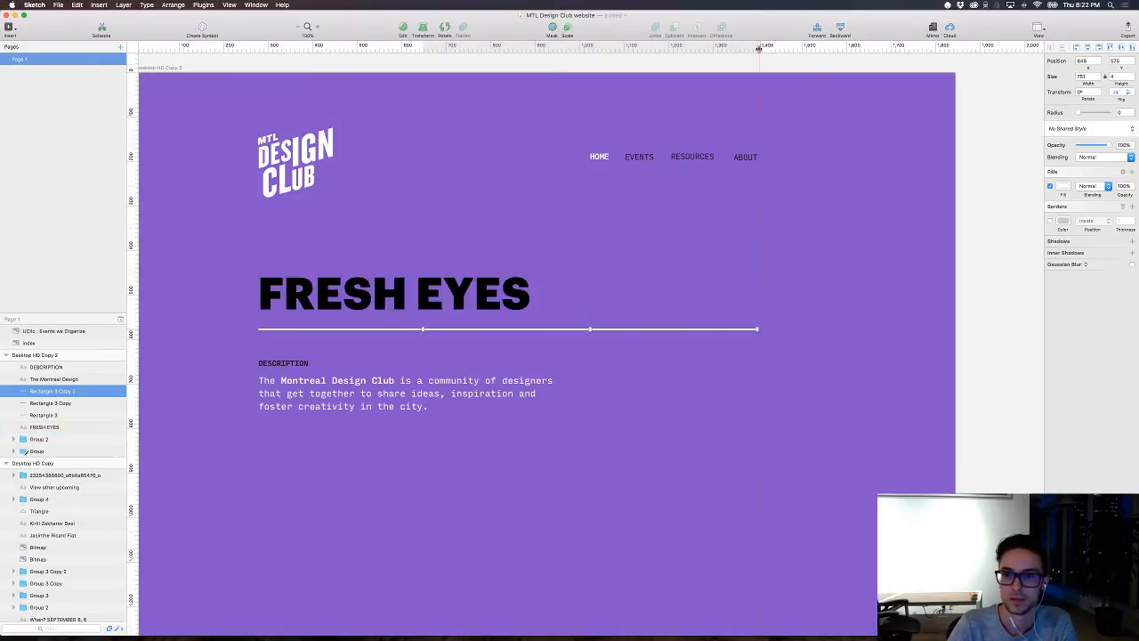
pyautogui.click(758, 48)
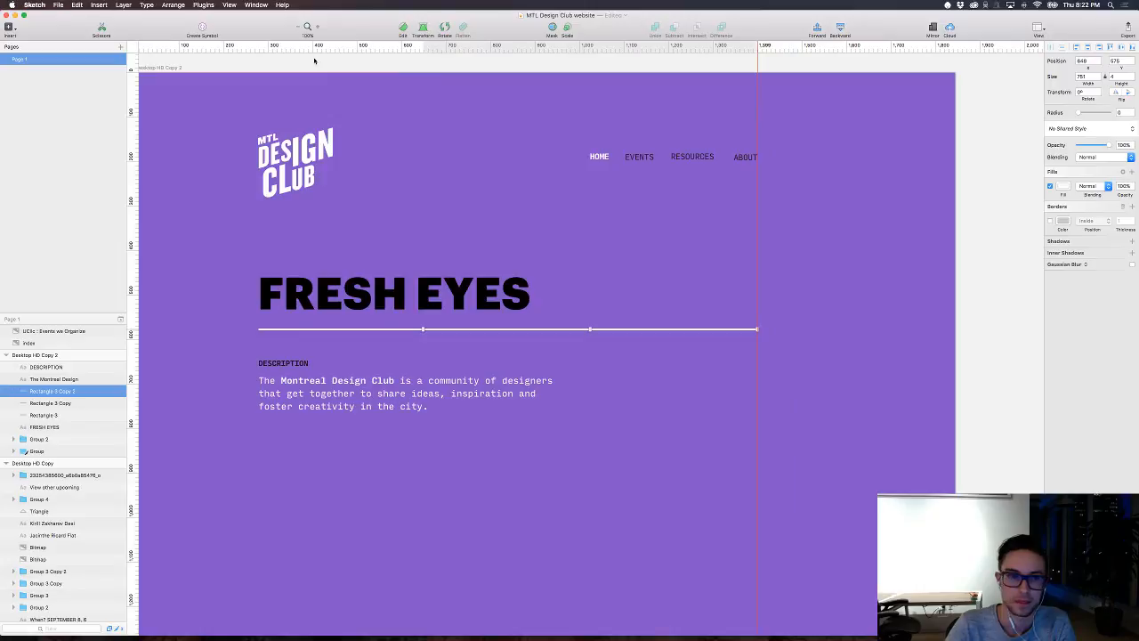
pyautogui.click(259, 44)
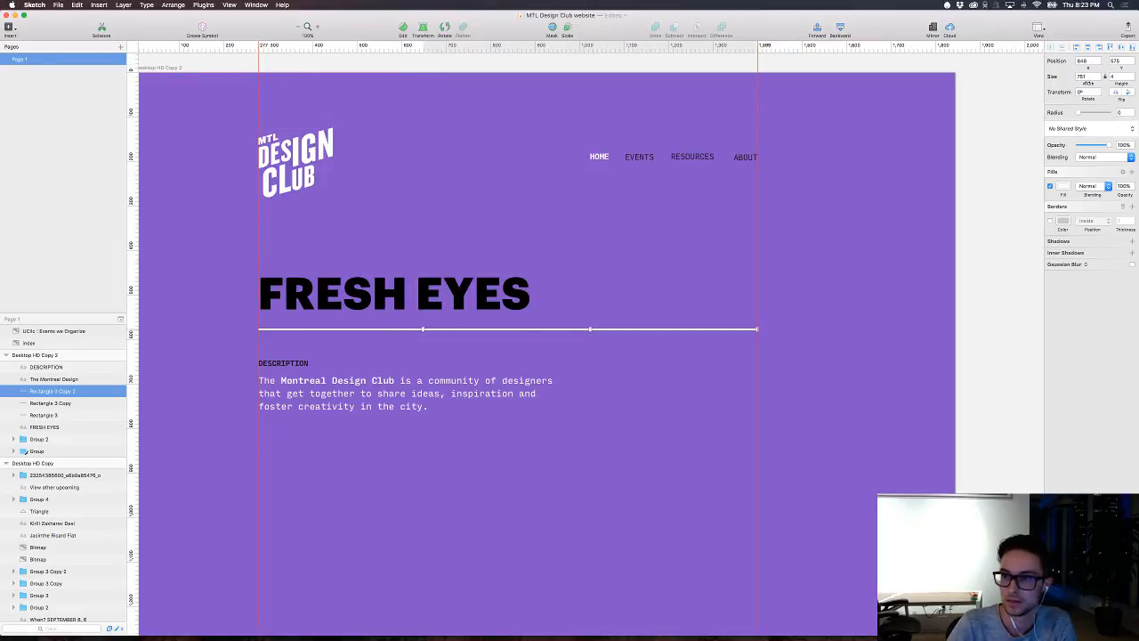
# Step: Shorten the two line copies to widths 339 and 219, and move the shorter one to X 1085, beyond the heading's underline
pyautogui.moveTo(1088, 83); pyautogui.dragTo(904, 113)
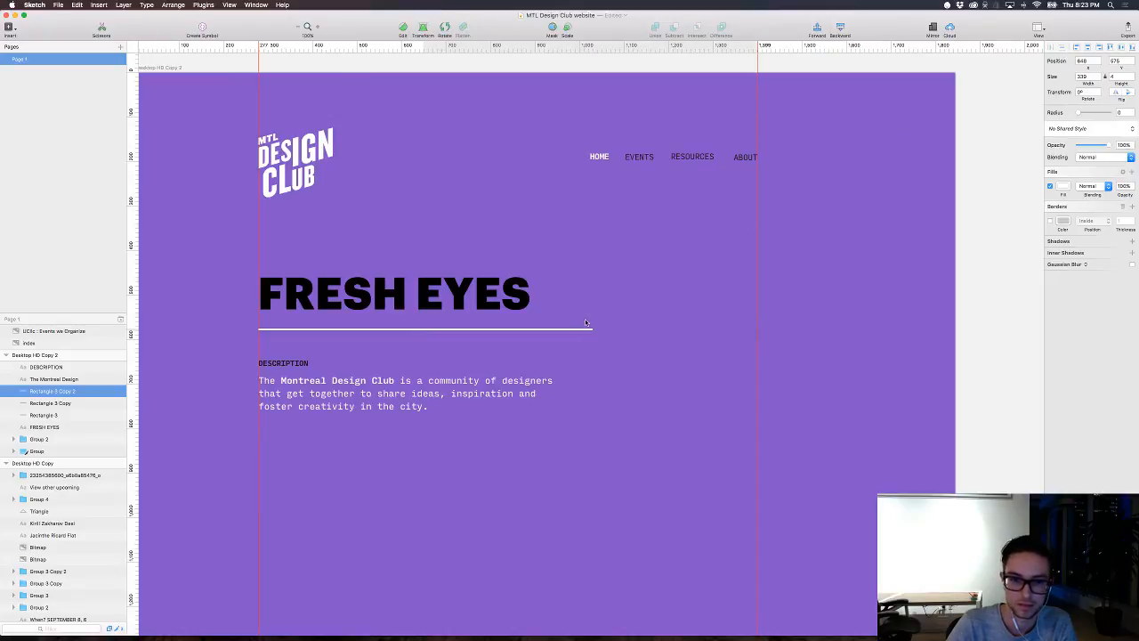
pyautogui.moveTo(587, 328); pyautogui.dragTo(750, 329)
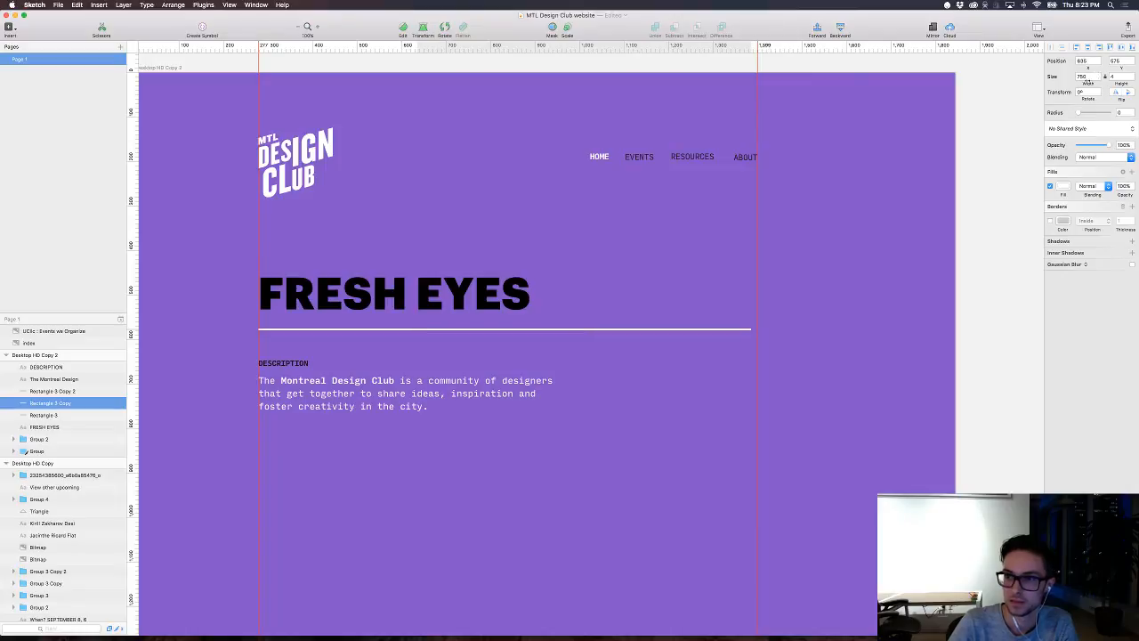
pyautogui.moveTo(1087, 83); pyautogui.dragTo(895, 117)
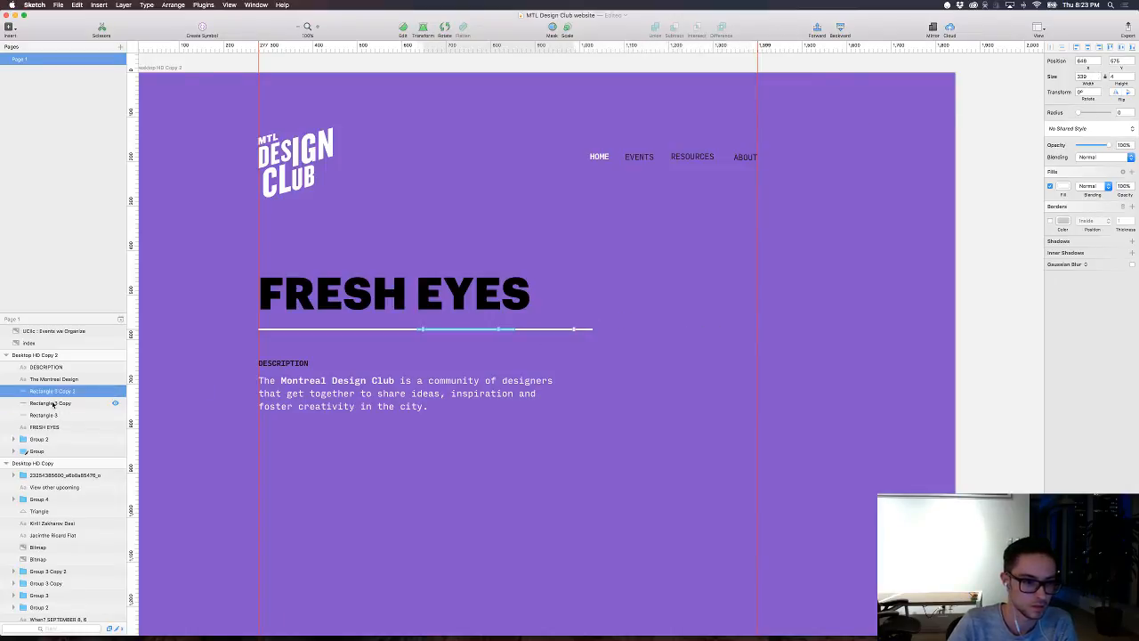
pyautogui.hotkey('shift', 'Right')
pyautogui.hotkey('shift', 'Right')
pyautogui.hotkey('shift', 'Right')
pyautogui.hotkey('shift', 'Right')
pyautogui.hotkey('shift', 'Right')
pyautogui.hotkey('shift', 'Right')
pyautogui.hotkey('shift', 'Right')
pyautogui.hotkey('shift', 'Right')
pyautogui.hotkey('shift', 'Right')
pyautogui.hotkey('shift', 'Right')
pyautogui.hotkey('shift', 'Right')
pyautogui.hotkey('shift', 'Right')
pyautogui.hotkey('shift', 'Right')
pyautogui.hotkey('shift', 'Right')
pyautogui.hotkey('shift', 'Right')
pyautogui.hotkey('shift', 'Right')
pyautogui.hotkey('shift', 'Right')
pyautogui.hotkey('shift', 'Right')
pyautogui.hotkey('shift', 'Right')
pyautogui.hotkey('shift', 'Right')
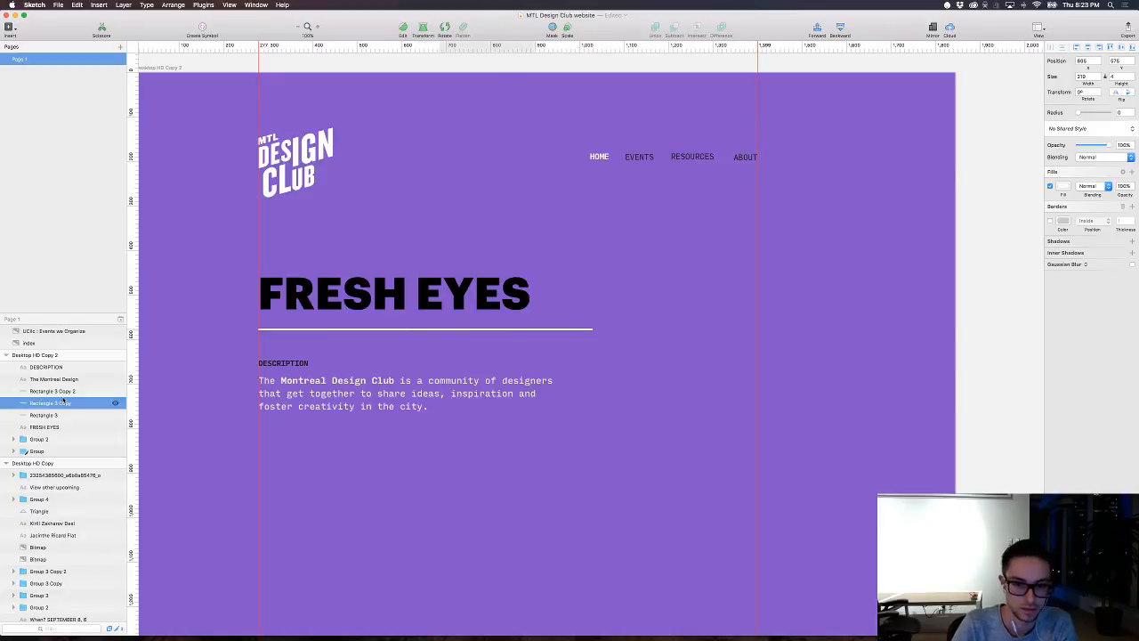
pyautogui.hotkey('shift', 'Right')
pyautogui.hotkey('shift', 'Right')
pyautogui.hotkey('shift', 'Right')
pyautogui.hotkey('shift', 'Right')
pyautogui.hotkey('shift', 'Right')
pyautogui.hotkey('shift', 'Right')
pyautogui.hotkey('shift', 'Right')
pyautogui.hotkey('shift', 'Right')
pyautogui.hotkey('shift', 'Right')
pyautogui.hotkey('shift', 'Right')
pyautogui.hotkey('shift', 'Right')
pyautogui.hotkey('shift', 'Right')
pyautogui.hotkey('shift', 'Right')
pyautogui.hotkey('shift', 'Right')
pyautogui.hotkey('shift', 'Right')
pyautogui.hotkey('shift', 'Right')
pyautogui.hotkey('shift', 'Right')
pyautogui.hotkey('shift', 'Right')
pyautogui.hotkey('shift', 'Right')
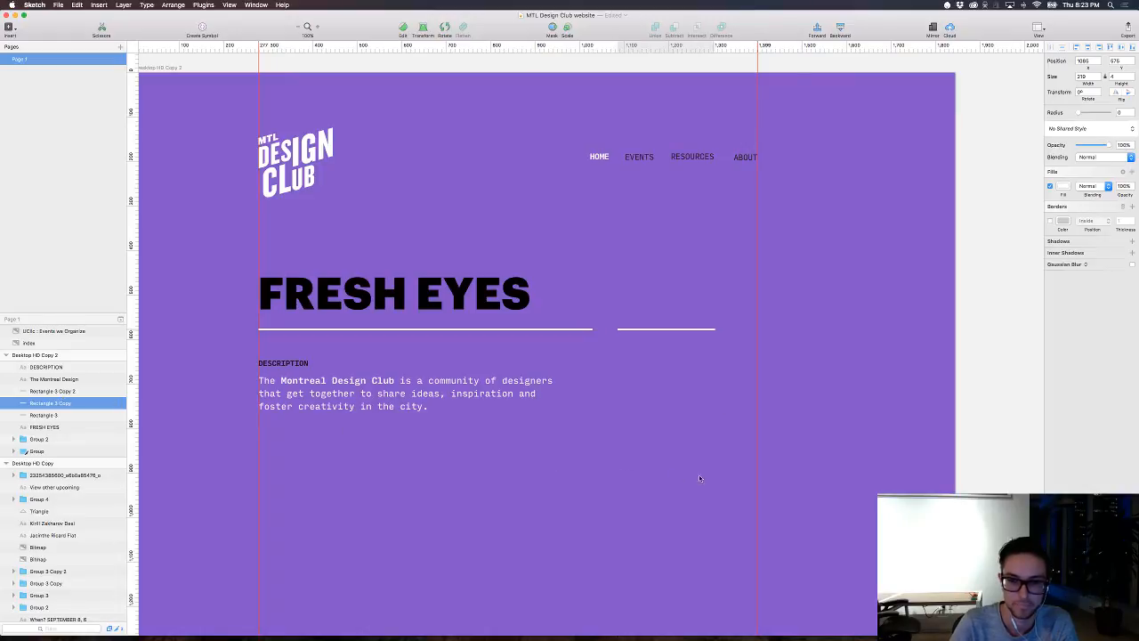
# Step: Widen the separate short line to 314 so it ends on the 1399 guide
pyautogui.press('super+plus')
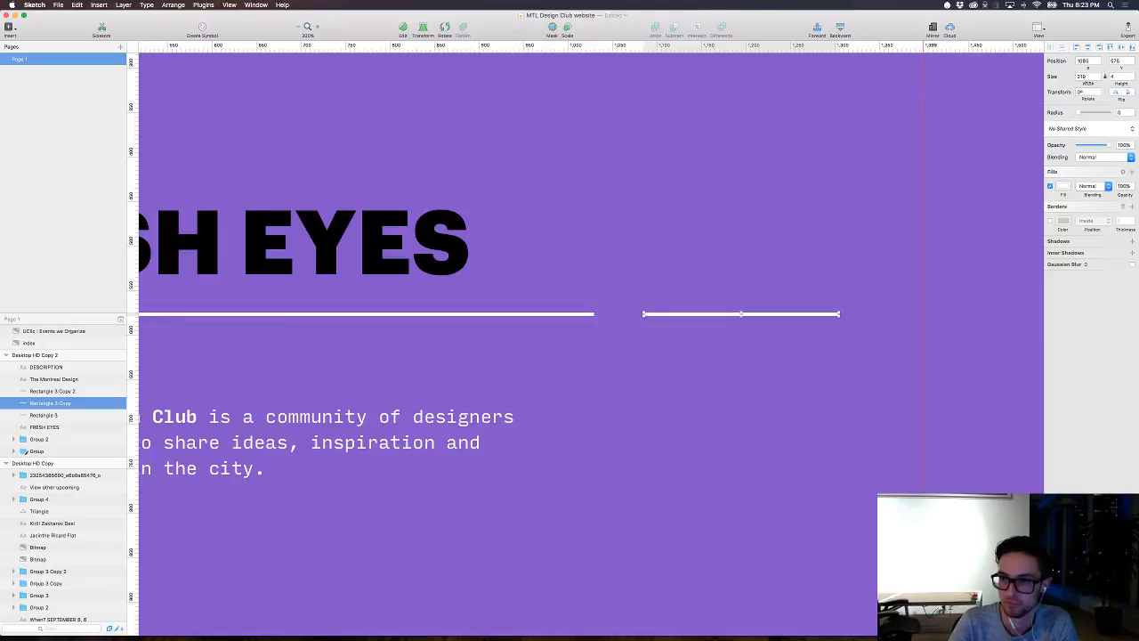
pyautogui.moveTo(1087, 83); pyautogui.dragTo(1129, 86)
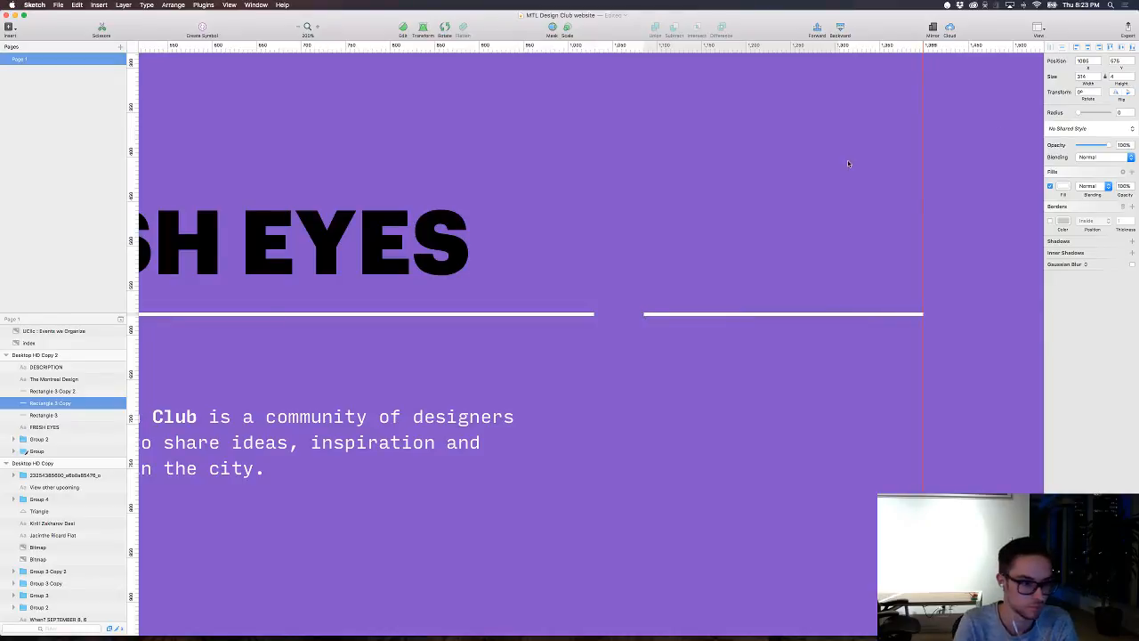
pyautogui.press('super+minus')
pyautogui.click(789, 393)
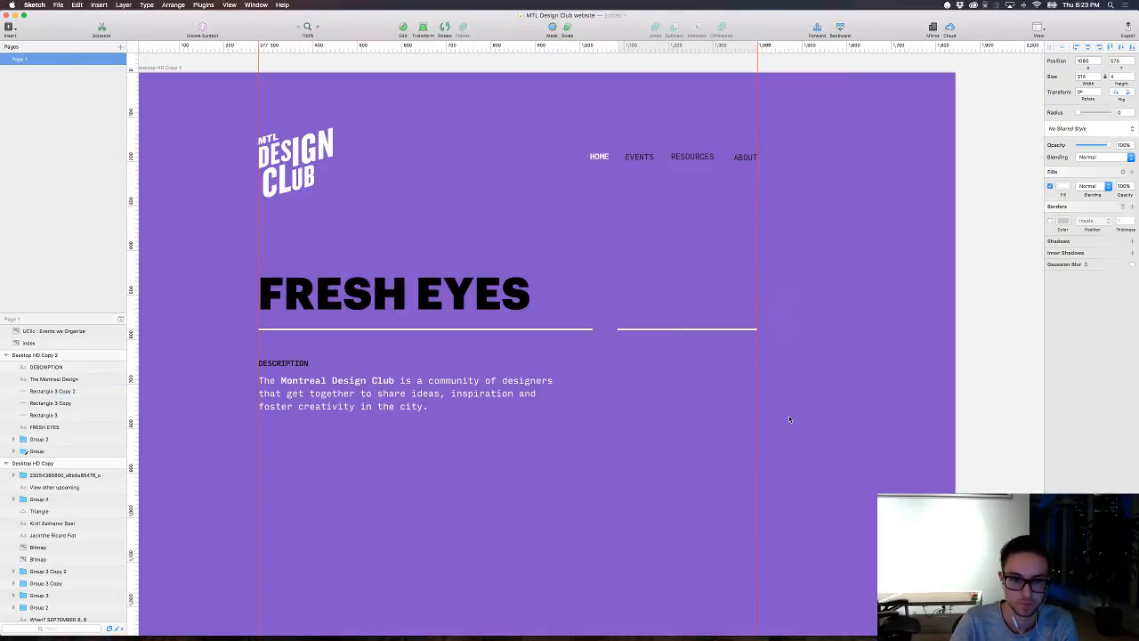
# Step: Nudge the FRESH EYES heading left to X 273 so its first letter lines up with the guide
pyautogui.click(381, 310)
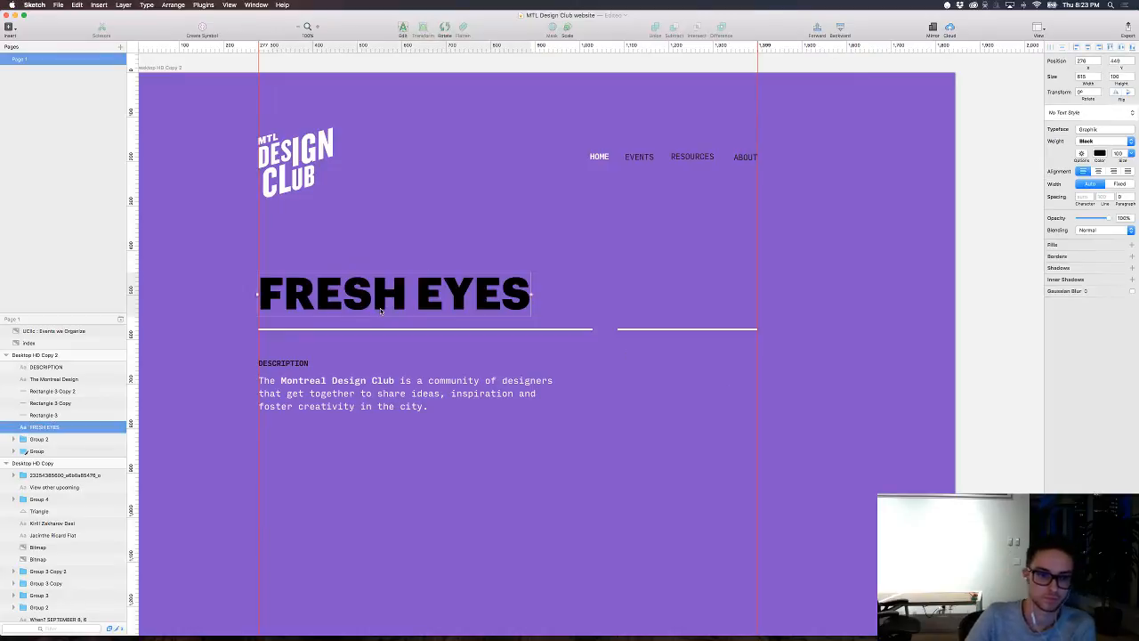
pyautogui.hotkey('shift', 'Left')
pyautogui.press('Right')
pyautogui.press('Right')
pyautogui.press('Right')
pyautogui.press('Right')
pyautogui.press('Right')
pyautogui.press('Right')
pyautogui.press('Right')
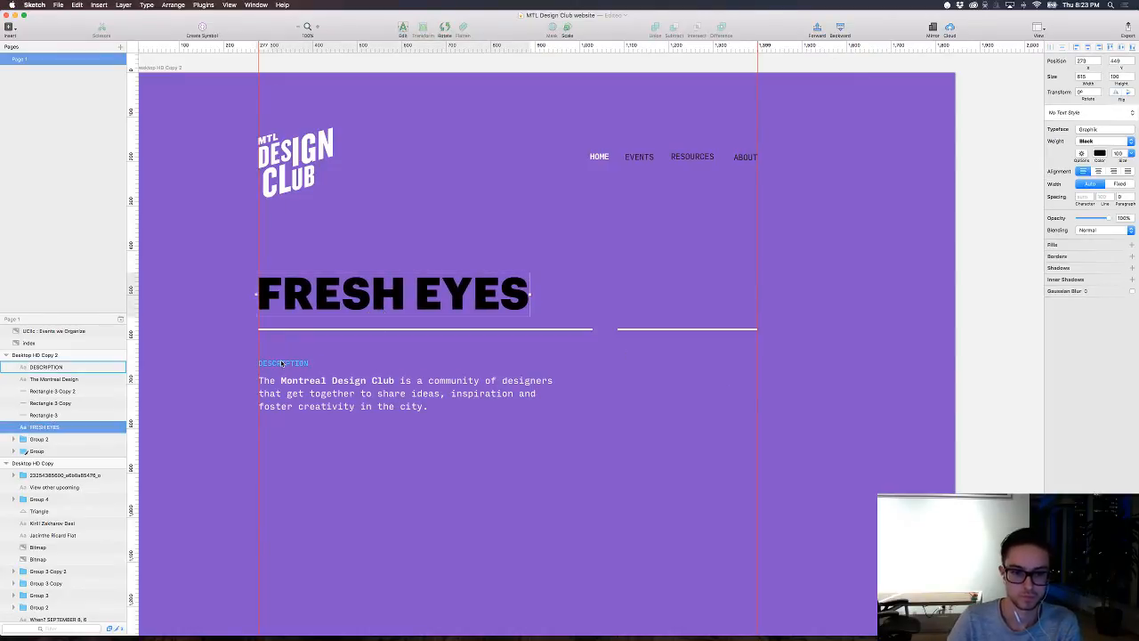
# Step: Duplicate the DESCRIPTION label beneath the short line, flush with its start, and change the copy's text to "RSVP on Eventbrite"
pyautogui.moveTo(285, 365); pyautogui.dragTo(640, 365)
pyautogui.click(641, 417)
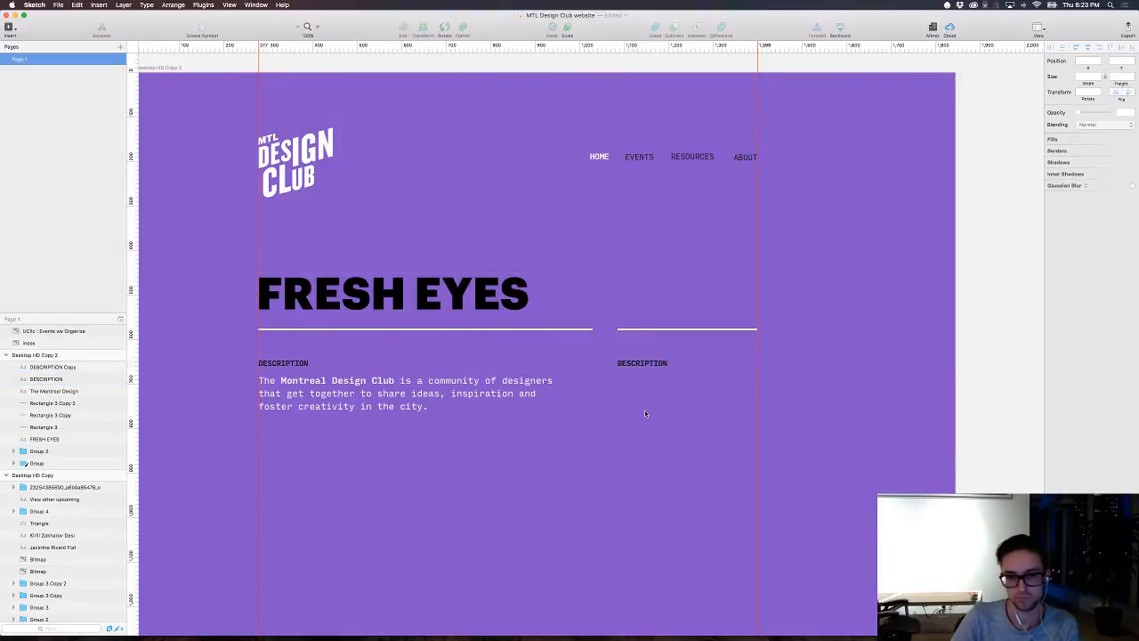
pyautogui.doubleClick(639, 364)
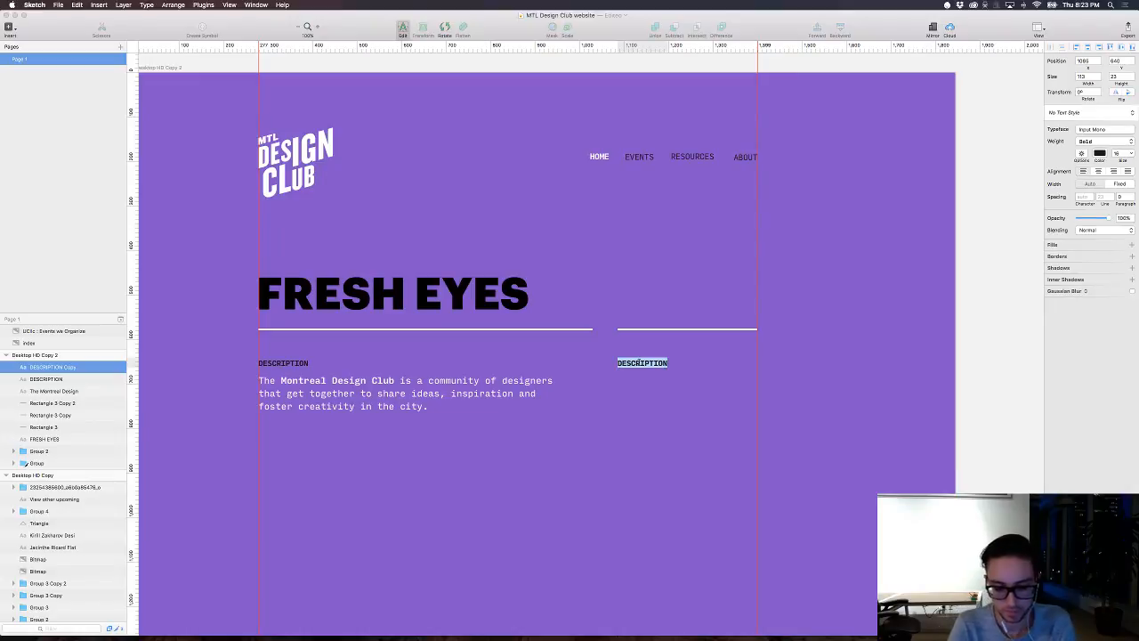
pyautogui.write('RSVP on')
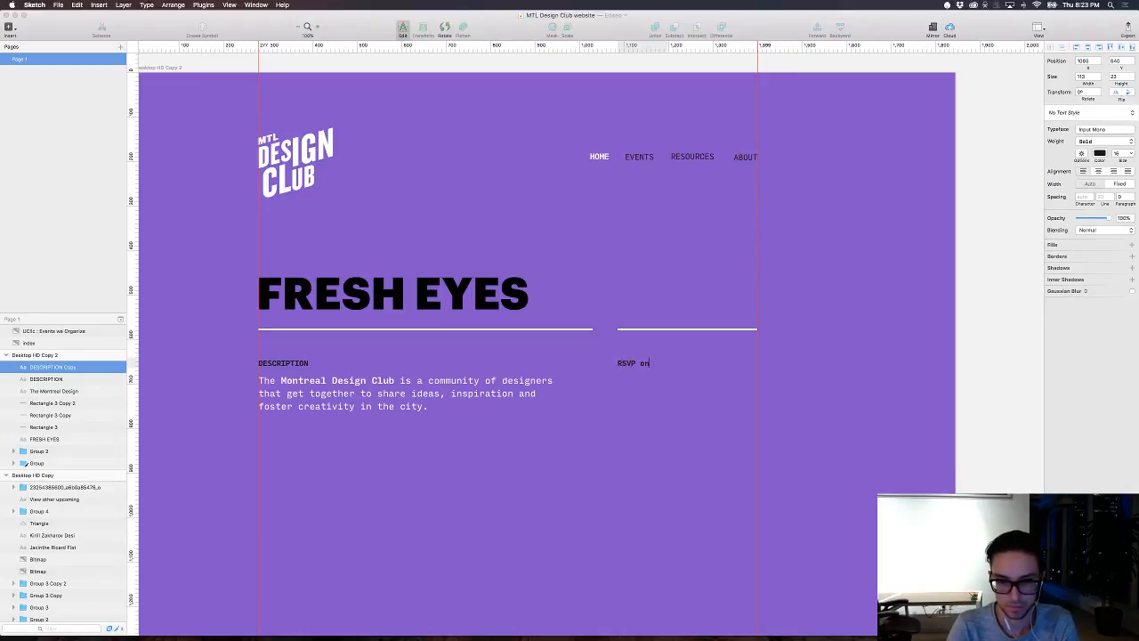
pyautogui.write(' Eventbrite')
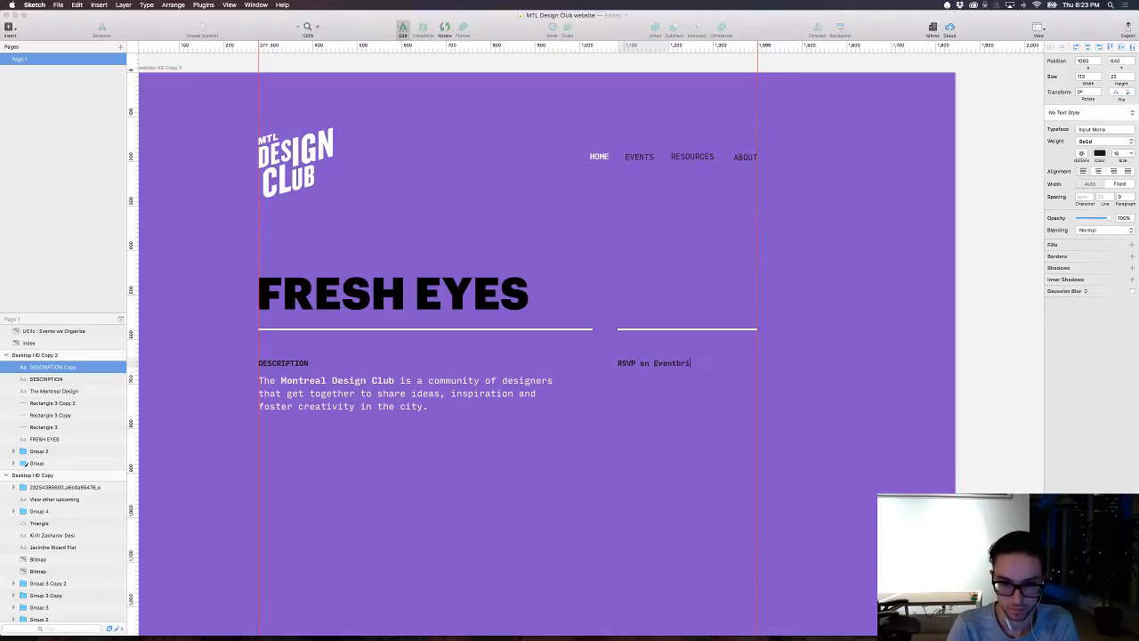
pyautogui.click(670, 421)
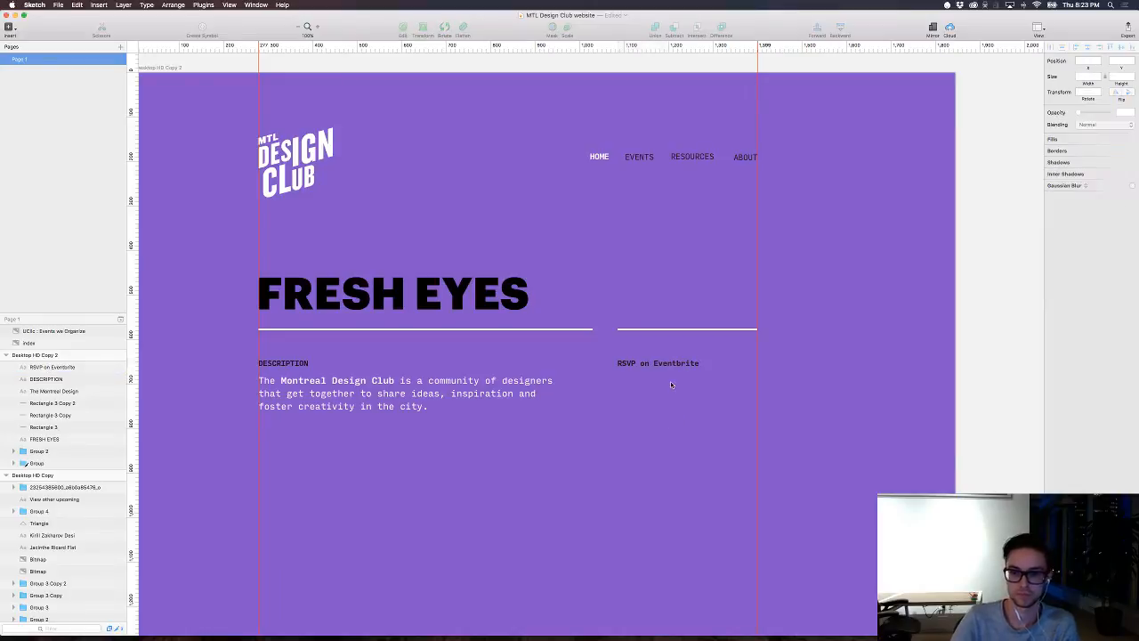
pyautogui.moveTo(669, 367)
pyautogui.mouseDown()
pyautogui.moveTo(687, 368)
pyautogui.moveTo(671, 370)
pyautogui.mouseUp()
pyautogui.press('super+z')
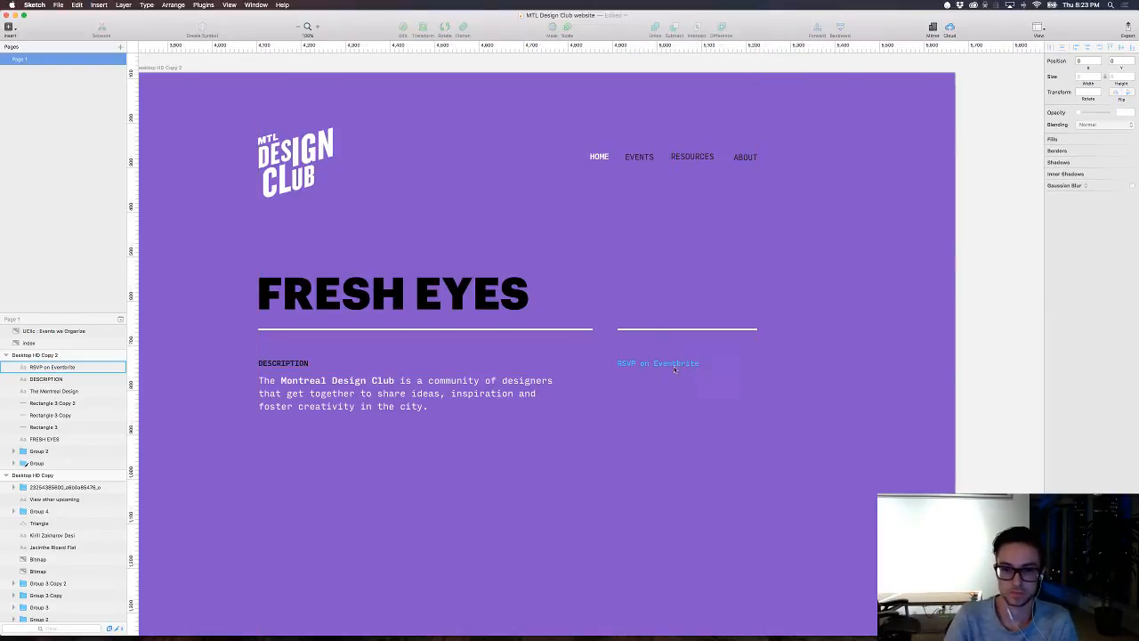
# Step: Draw a rectangle about 233 by 60 over the RSVP on Eventbrite text, starting at the short line's left end
pyautogui.click(666, 366)
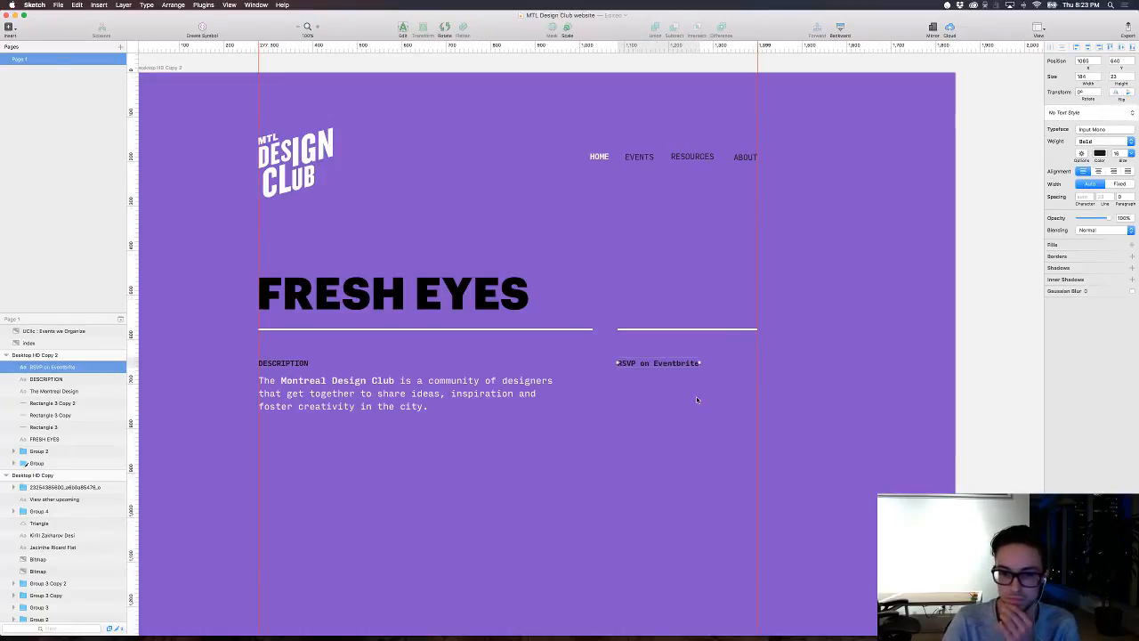
pyautogui.press('r')
pyautogui.moveTo(616, 352); pyautogui.dragTo(720, 380)
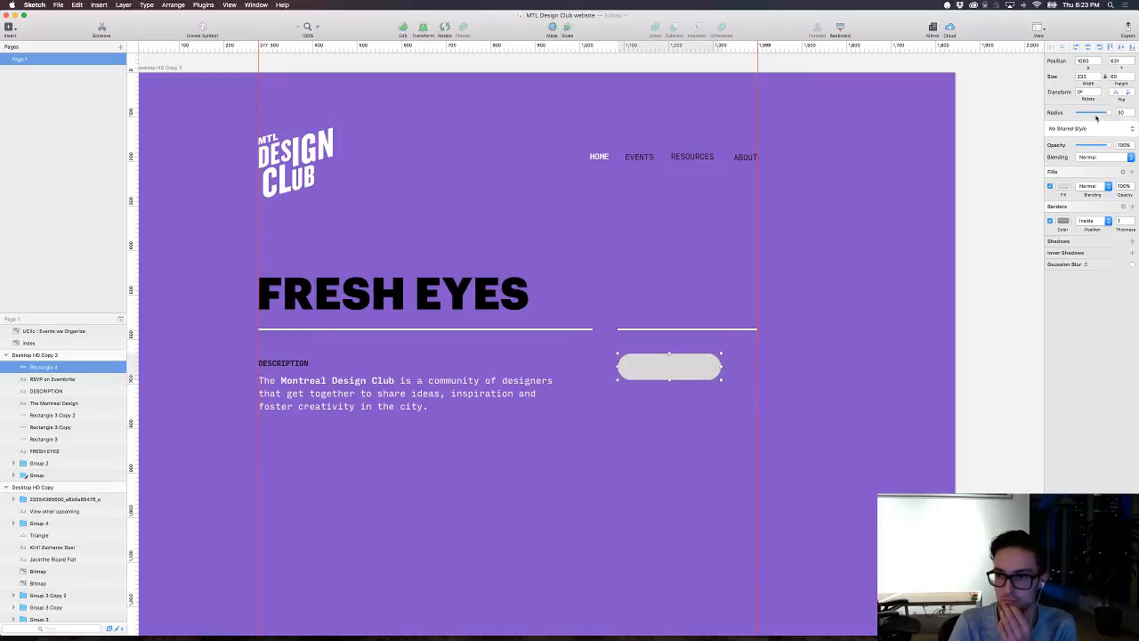
# Step: Give the RSVP rectangle no fill, a corner radius of 0 and an inside border with thickness 4
pyautogui.click(1050, 221)
pyautogui.click(1050, 187)
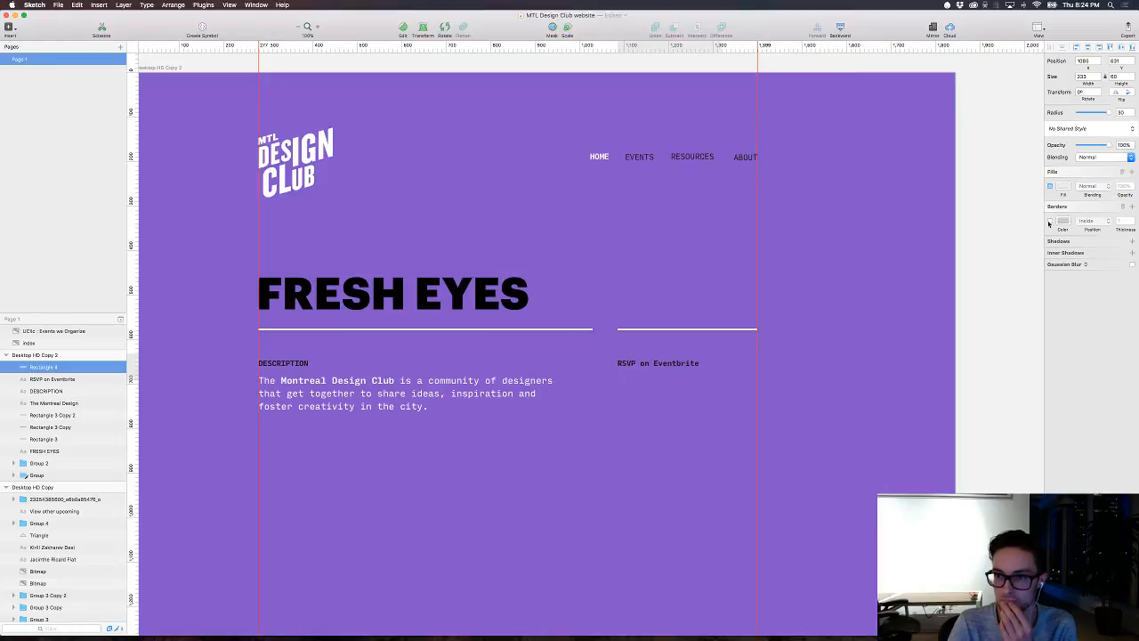
pyautogui.click(1050, 220)
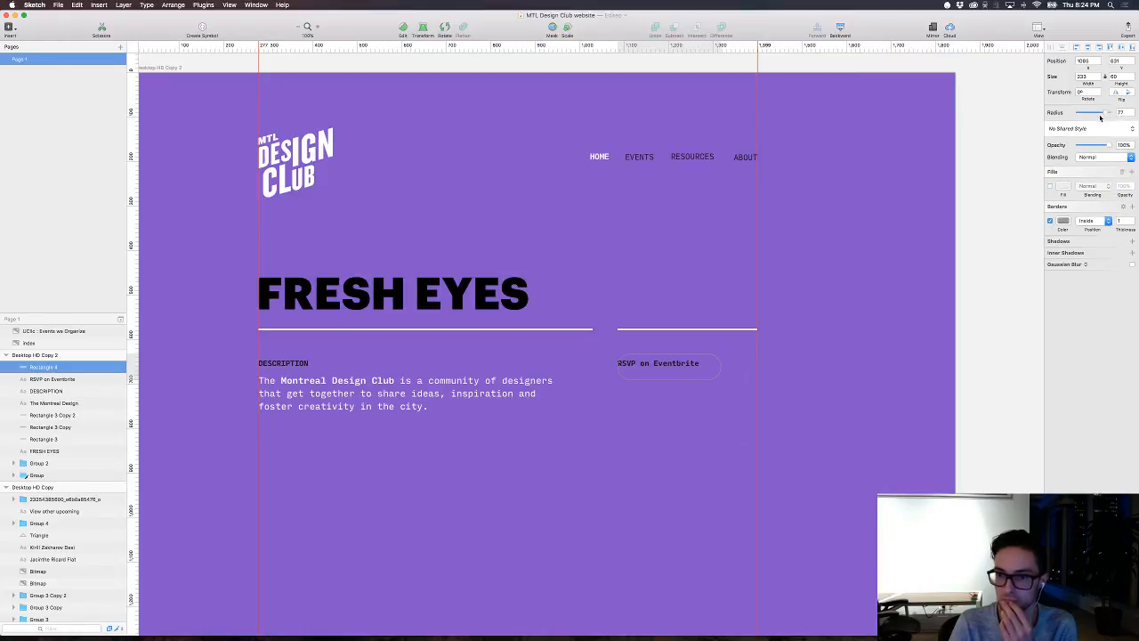
pyautogui.moveTo(1100, 114); pyautogui.dragTo(1057, 122)
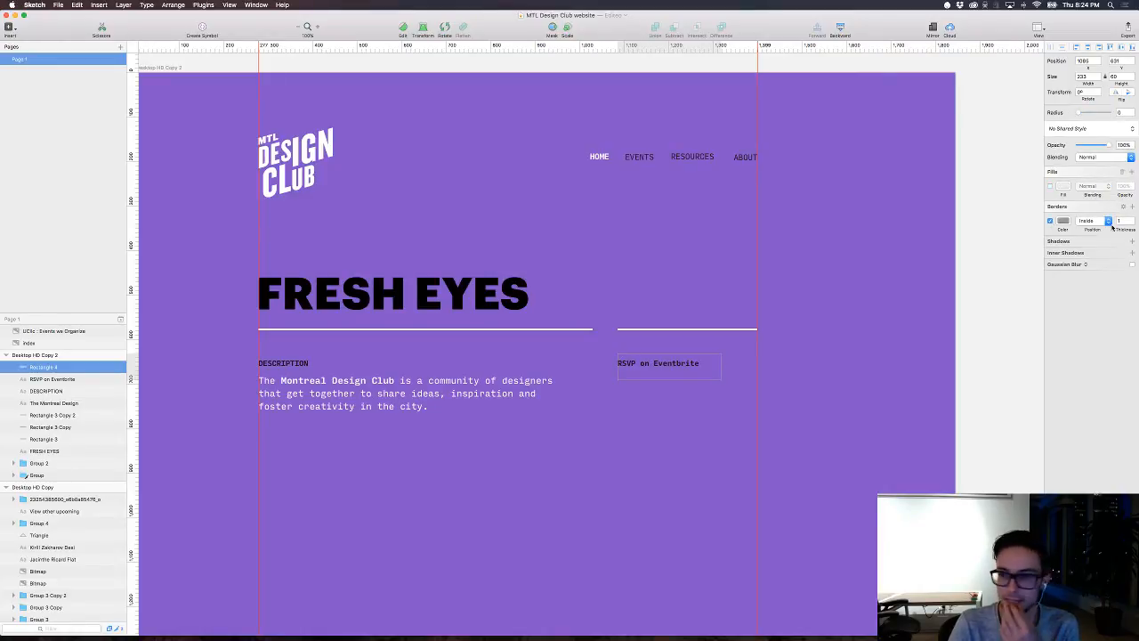
pyautogui.moveTo(1125, 230); pyautogui.dragTo(1127, 231)
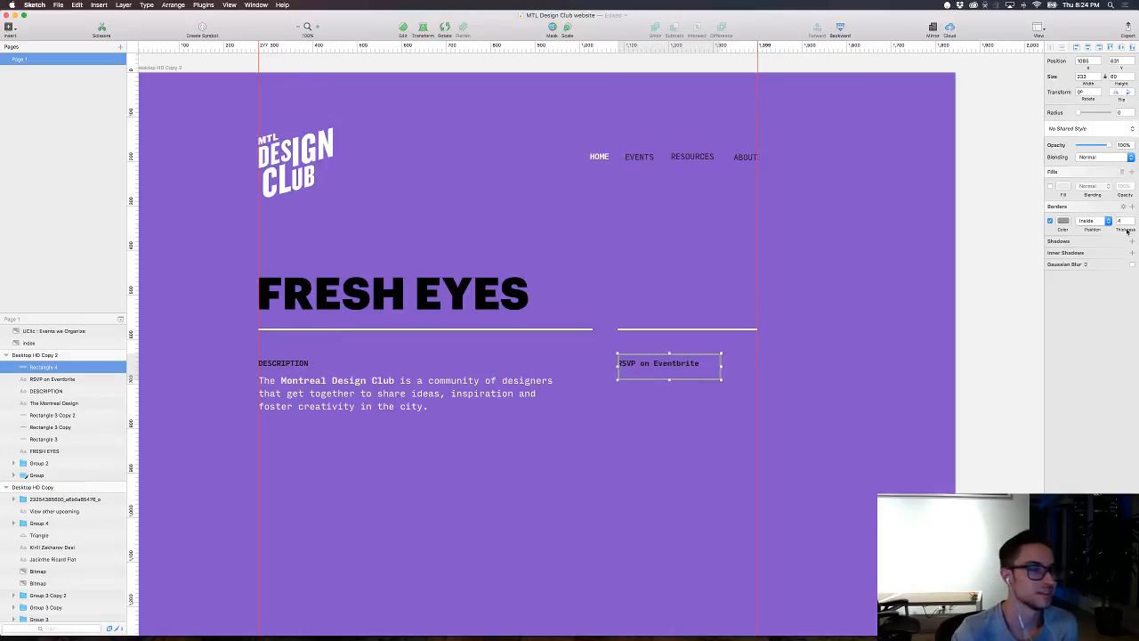
pyautogui.hotkey('ctrl', 'Right')
pyautogui.hotkey('ctrl', 'Left')
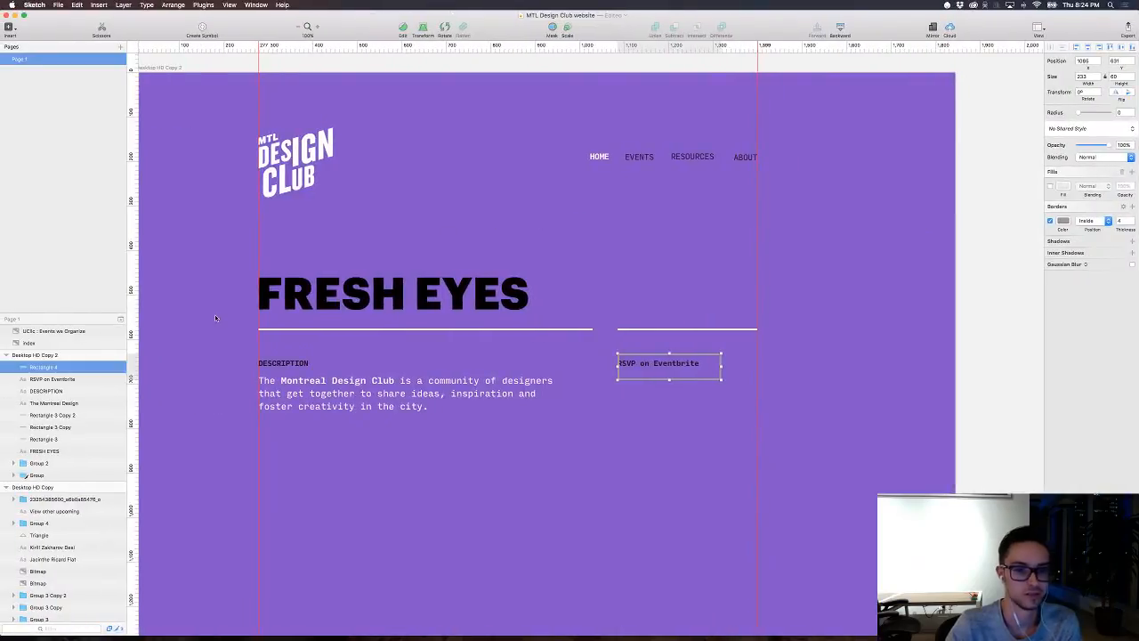
pyautogui.scroll(-2, 219, 314)
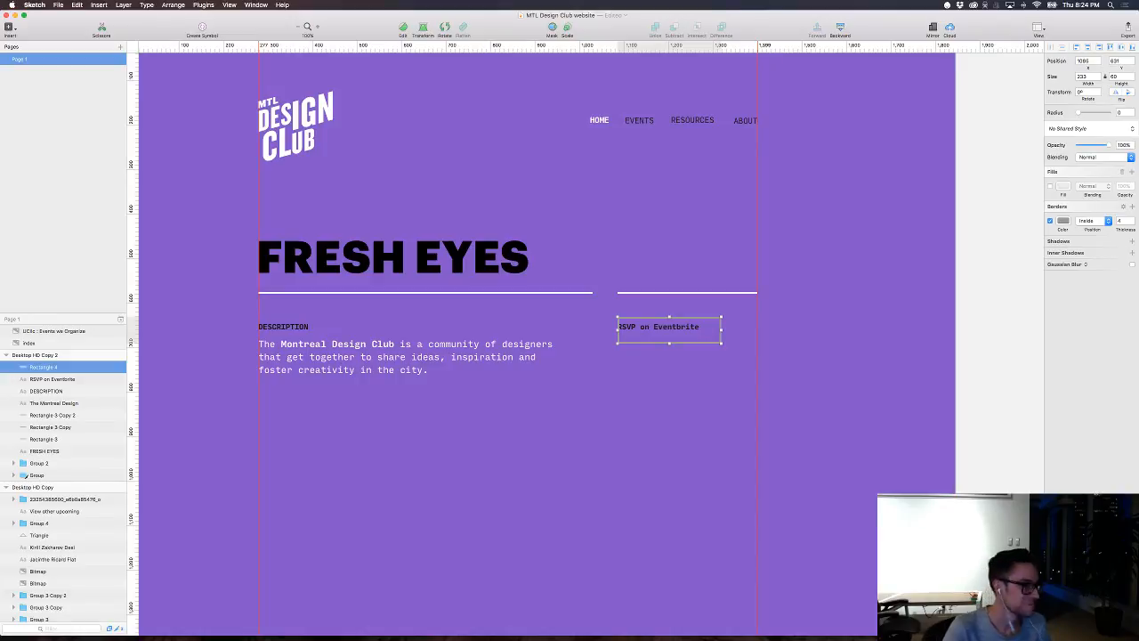
pyautogui.click(1, 102)
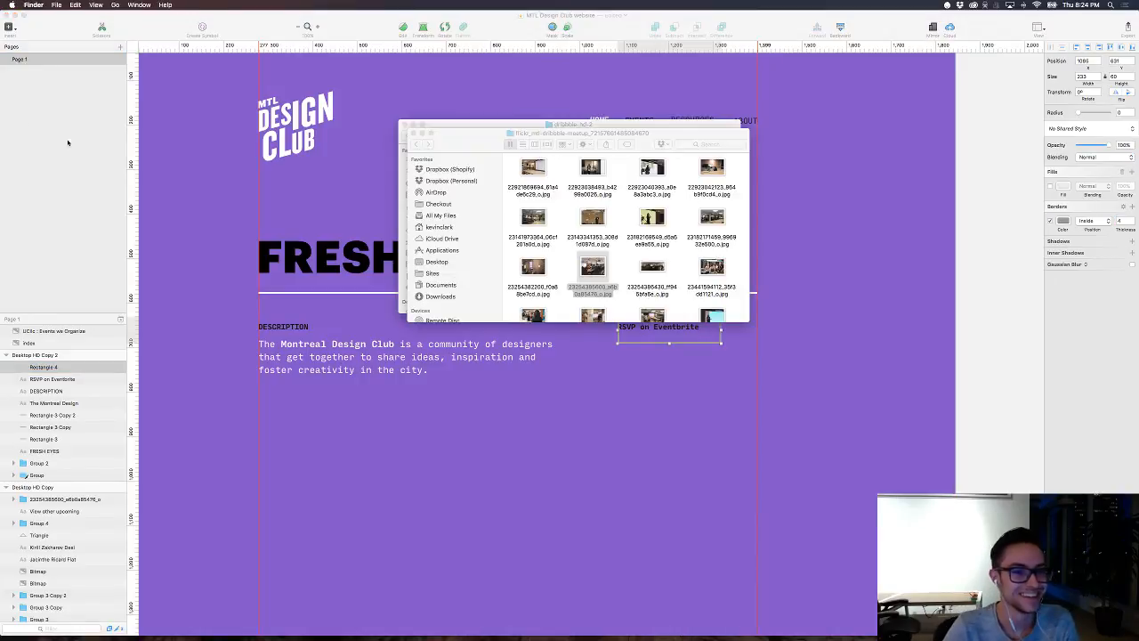
pyautogui.click(69, 143)
pyautogui.click(620, 417)
# Step: Centre the RSVP on Eventbrite text inside its bordered rectangle and select the rectangle
pyautogui.click(640, 328)
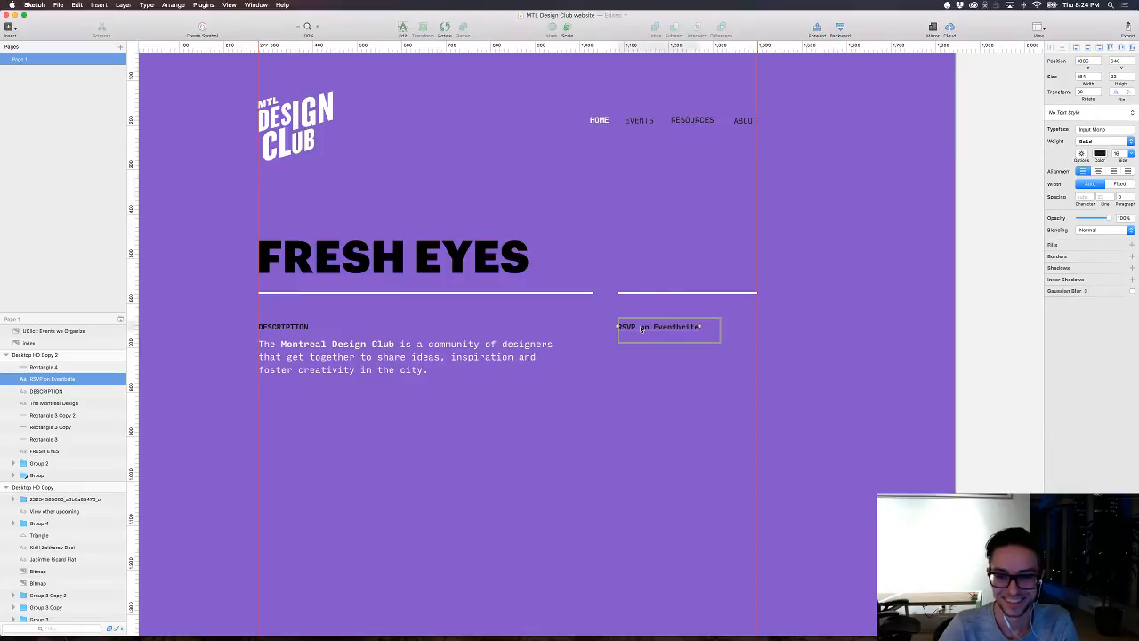
pyautogui.moveTo(640, 328); pyautogui.dragTo(640, 330)
pyautogui.click(644, 318)
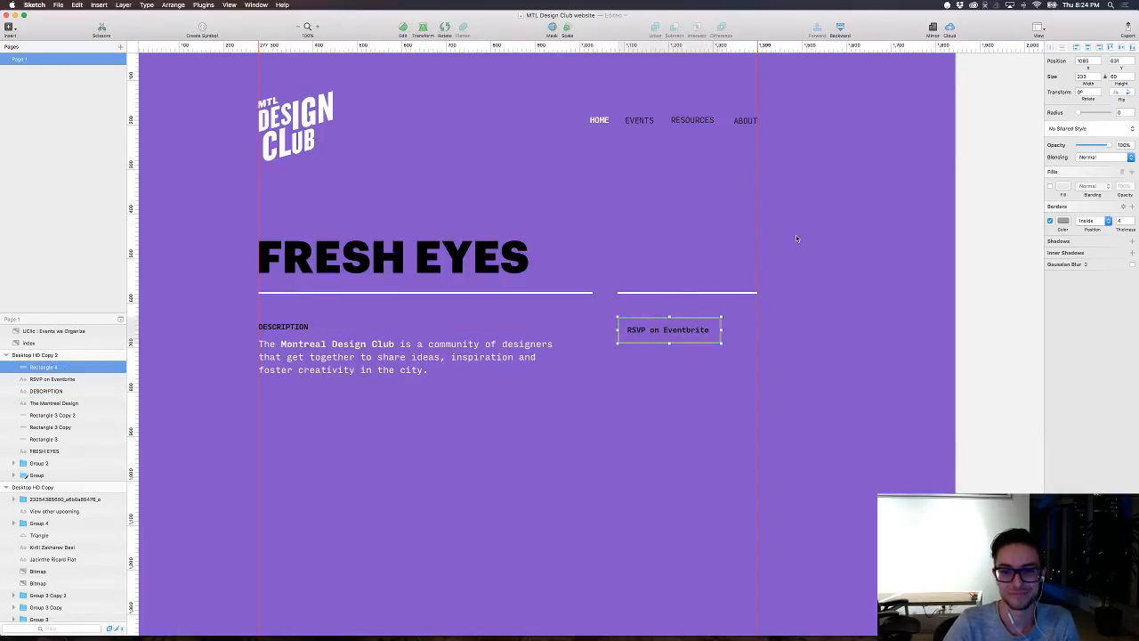
# Step: Remove the RSVP rectangle's border and fill it with black 000000 sampled from the FRESH EYES heading
pyautogui.click(1063, 222)
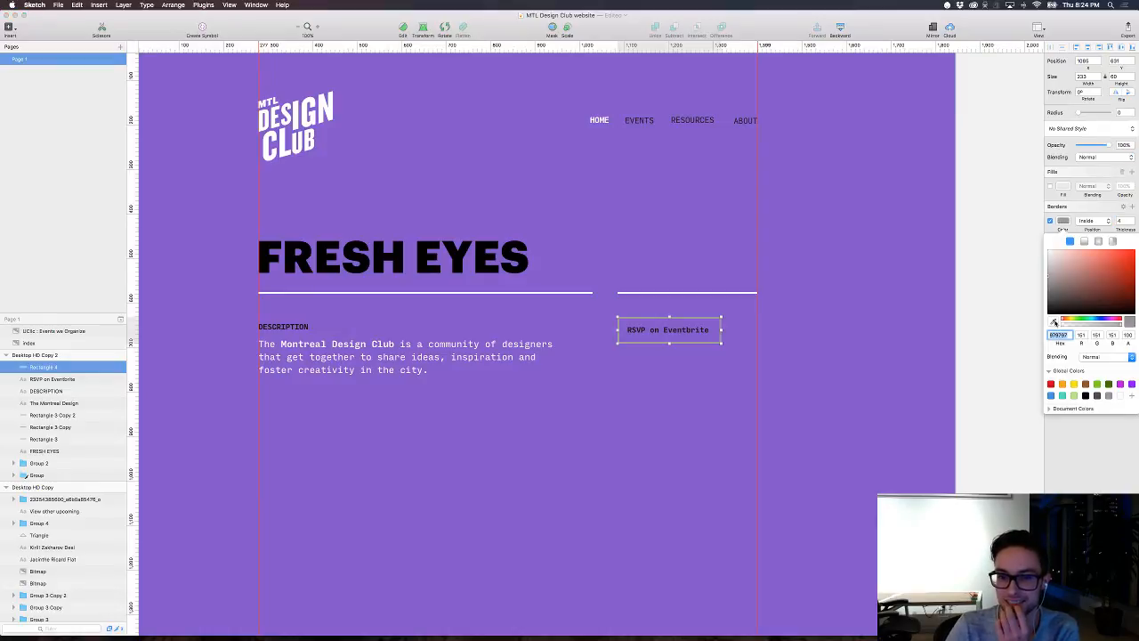
pyautogui.click(1068, 222)
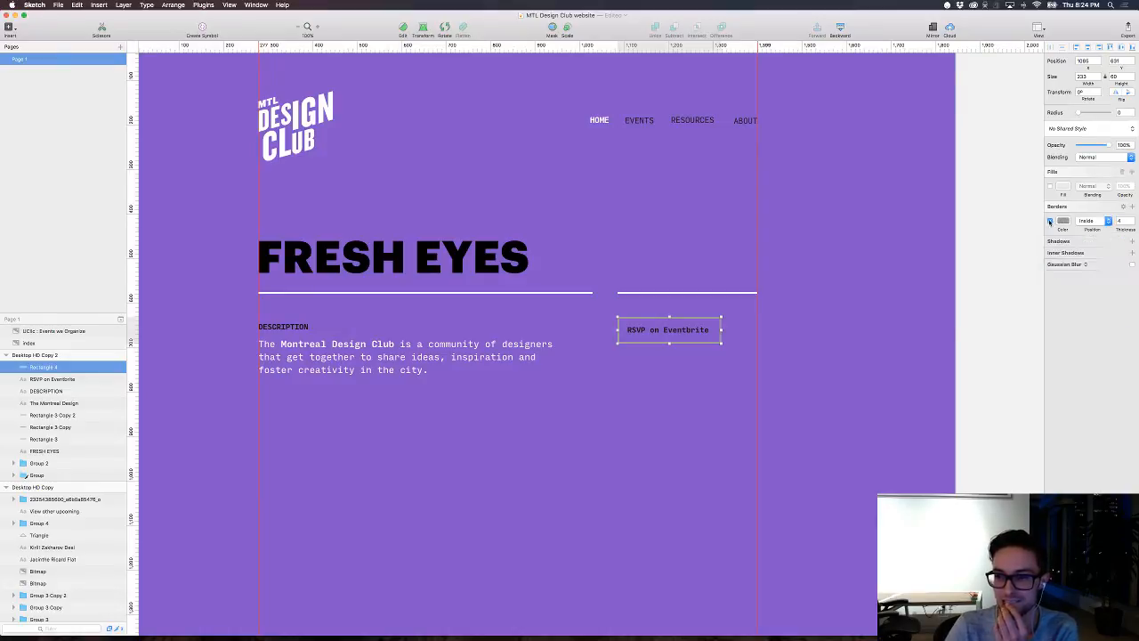
pyautogui.click(1050, 221)
pyautogui.click(1051, 186)
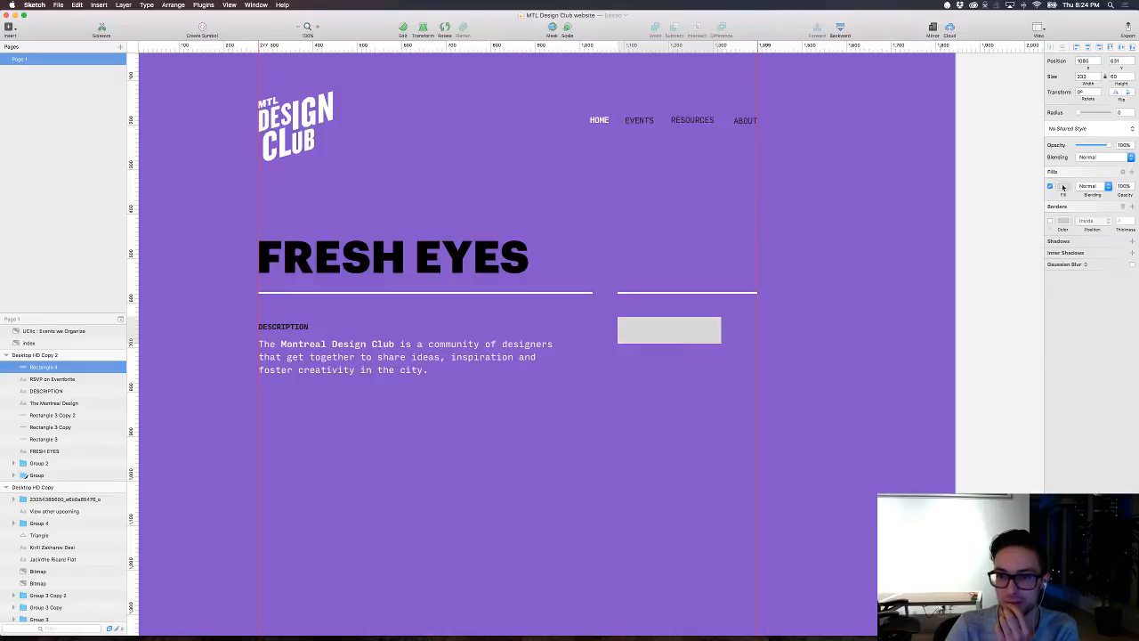
pyautogui.click(1062, 186)
pyautogui.click(1051, 287)
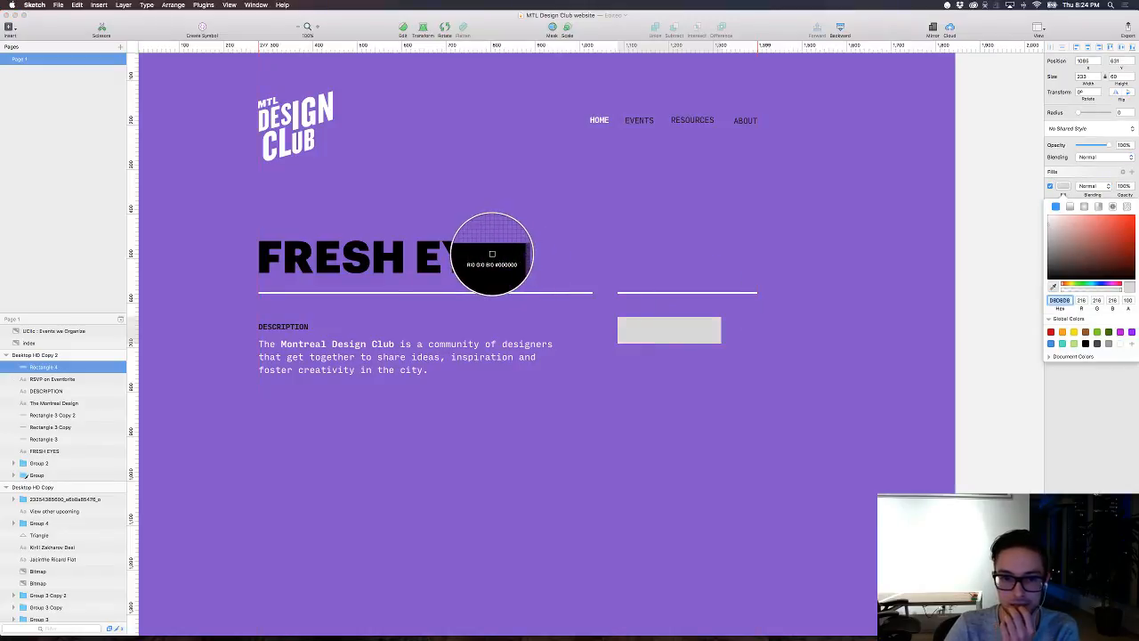
pyautogui.click(486, 256)
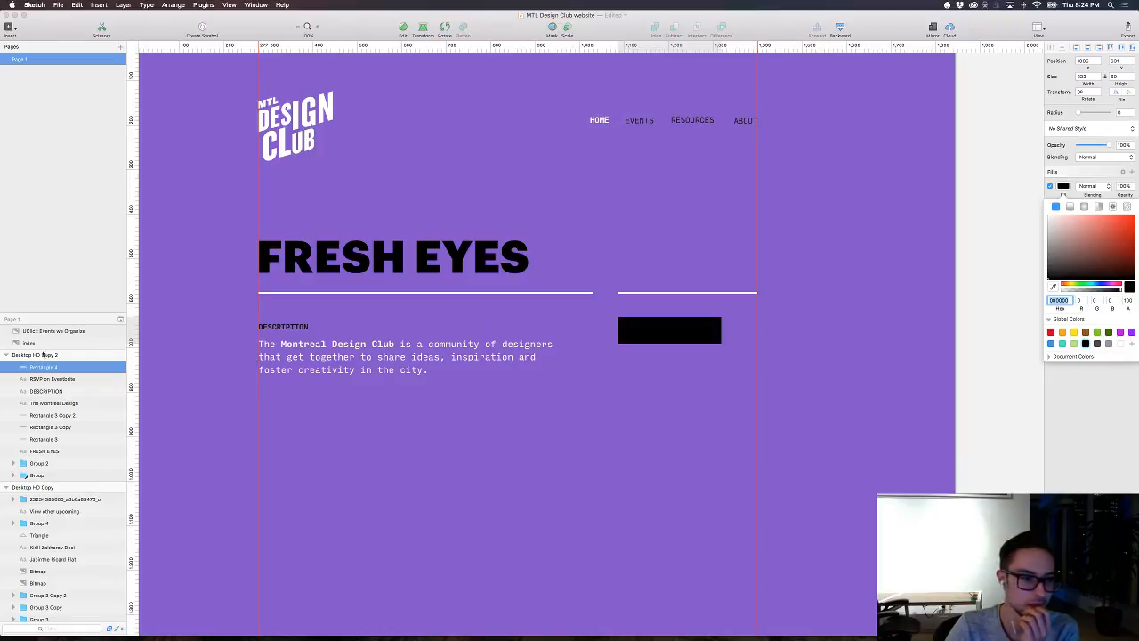
# Step: Move the black rectangle behind the RSVP on Eventbrite text and colour the text white
pyautogui.moveTo(42, 367); pyautogui.dragTo(106, 383)
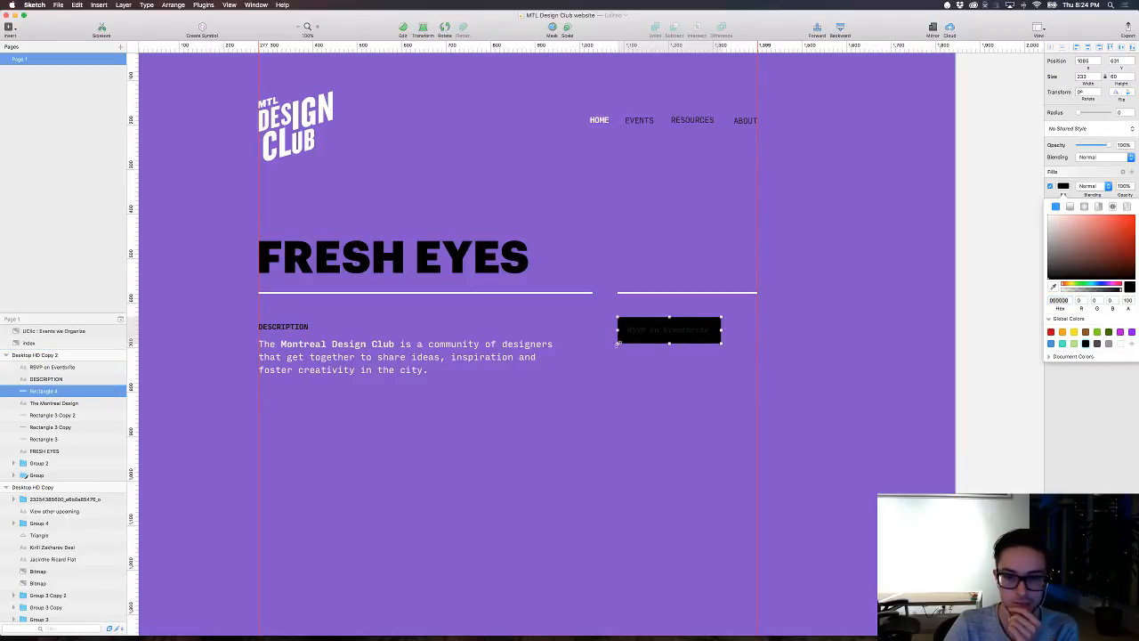
pyautogui.click(649, 332)
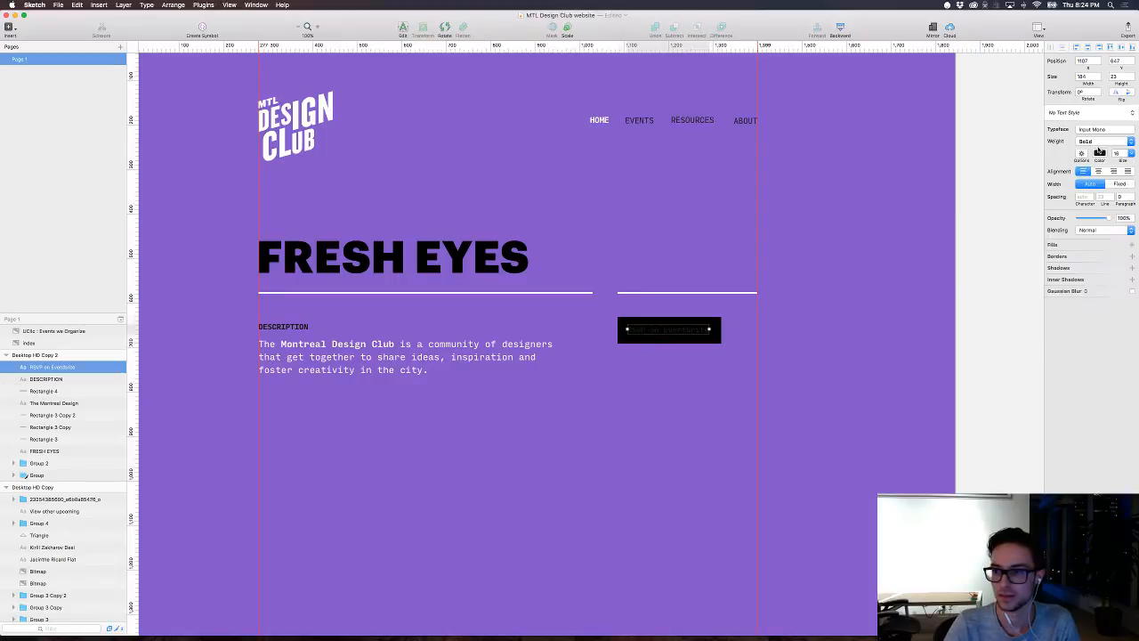
pyautogui.click(1100, 153)
pyautogui.moveTo(1070, 222); pyautogui.dragTo(978, 135)
pyautogui.click(857, 317)
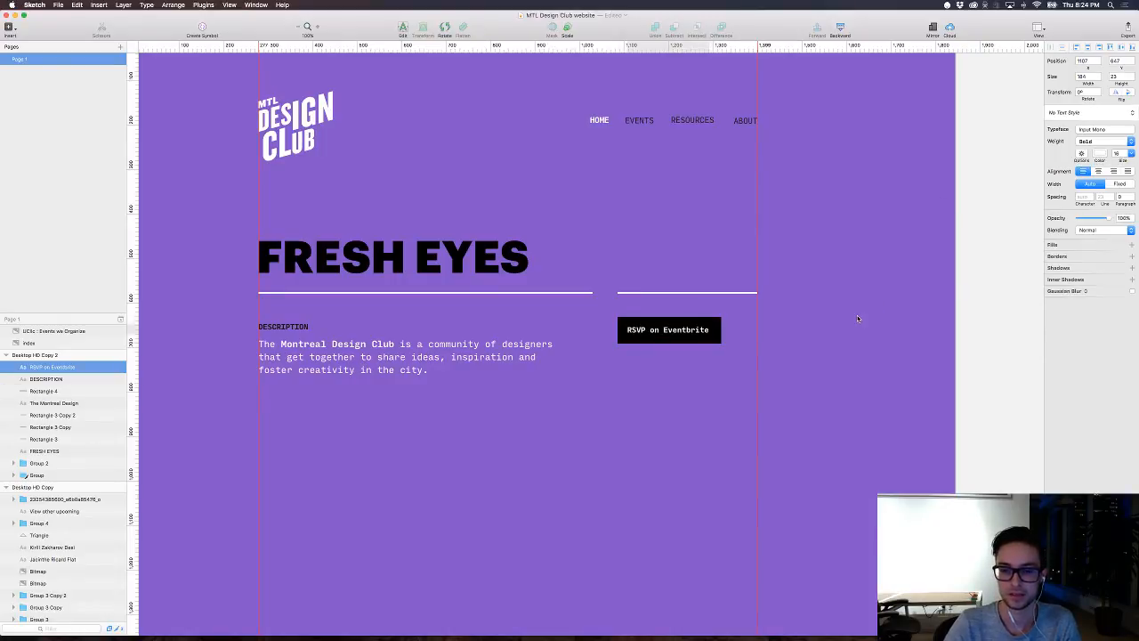
pyautogui.click(674, 374)
# Step: Reduce the opacity of the RSVP rectangle's black fill to 54%
pyautogui.click(669, 340)
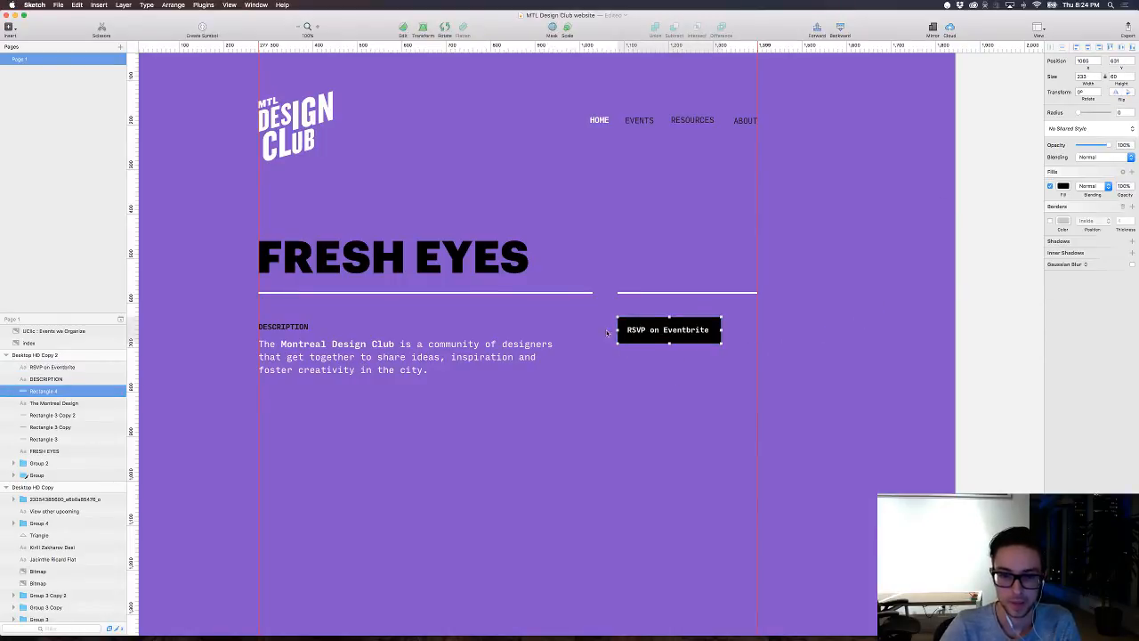
pyautogui.keyDown('shift'); pyautogui.click(463, 253); pyautogui.keyUp('shift')
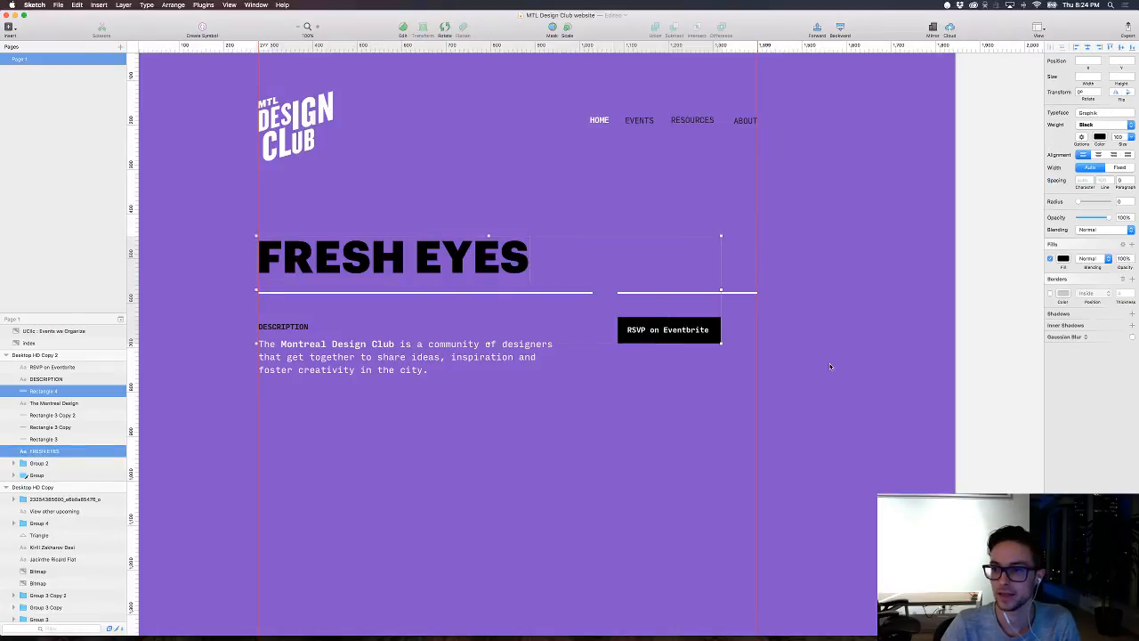
pyautogui.click(712, 330)
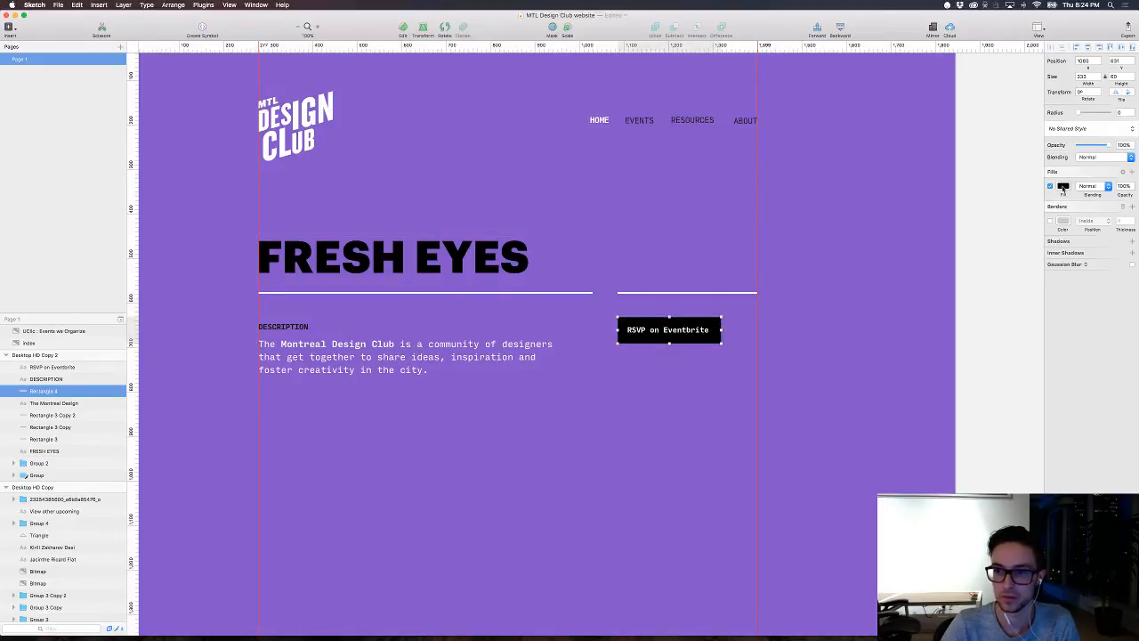
pyautogui.click(1063, 186)
pyautogui.moveTo(1120, 292); pyautogui.dragTo(1094, 292)
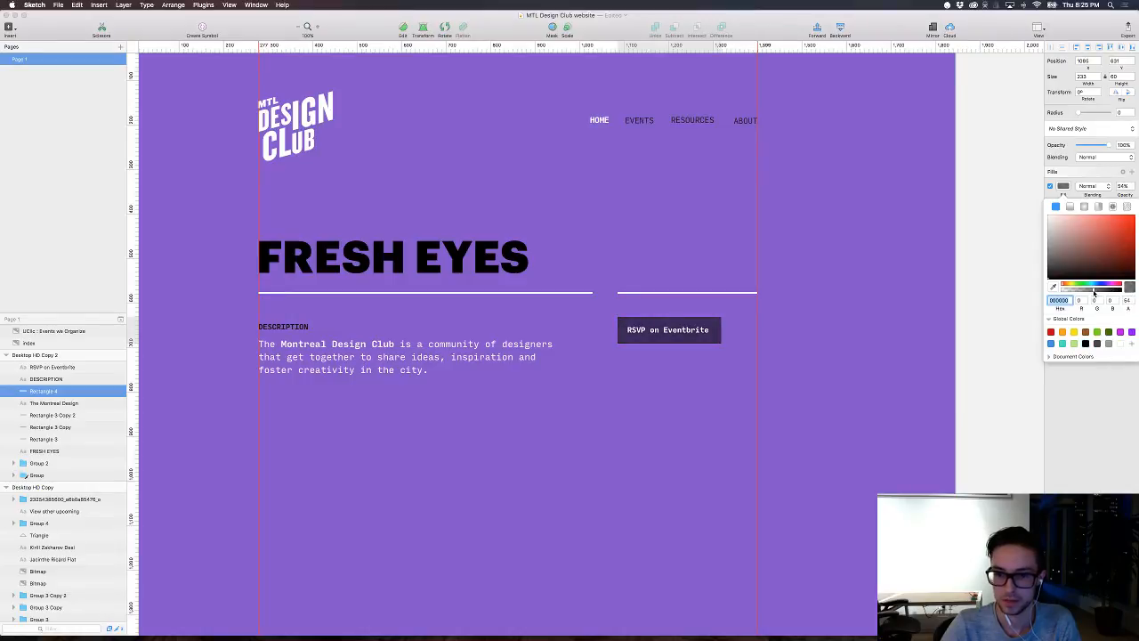
# Step: Make the FRESH EYES heading's black text colour partly transparent to match the RSVP button's dark purple tone
pyautogui.click(503, 258)
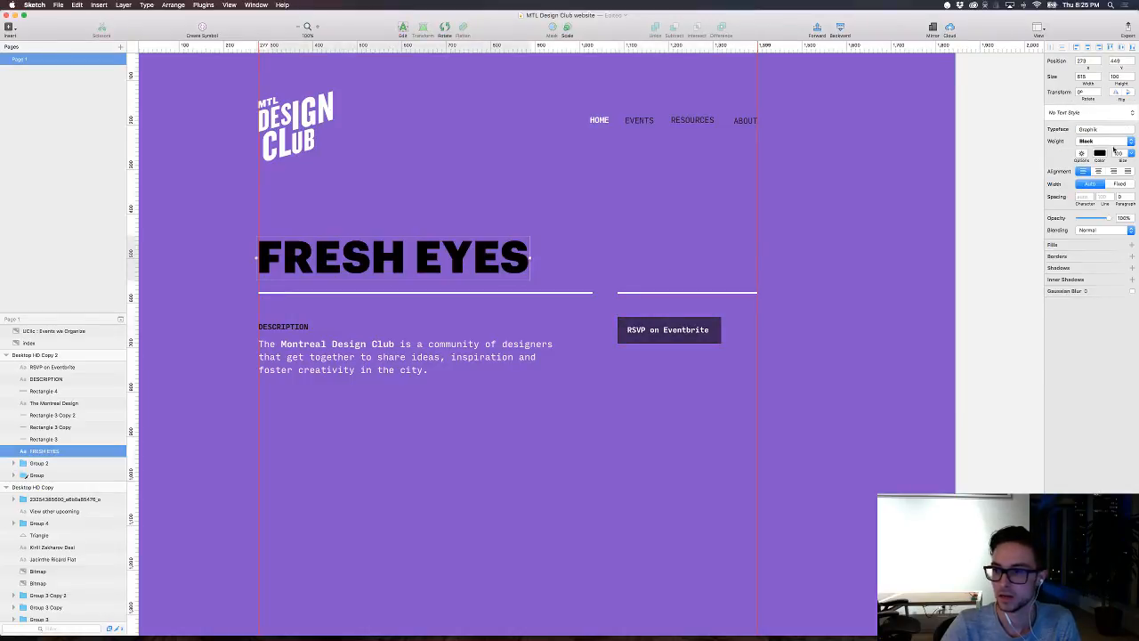
pyautogui.click(1100, 153)
pyautogui.moveTo(1117, 248); pyautogui.dragTo(1098, 250)
pyautogui.click(800, 462)
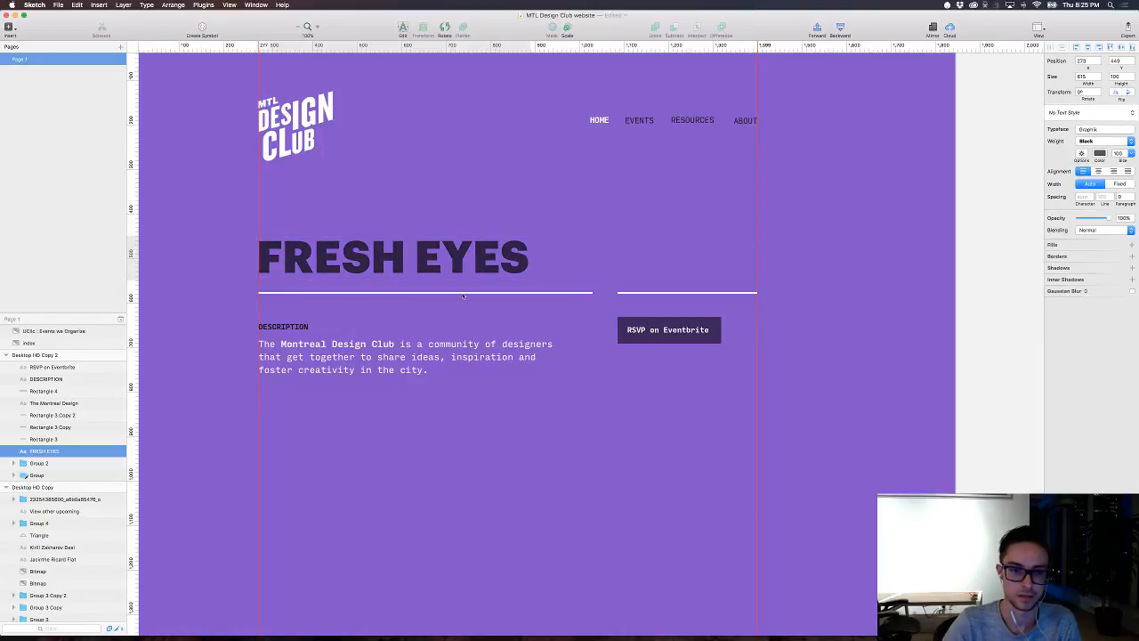
# Step: Reduce the DESCRIPTION label's text colour alpha to 71 and deselect the label
pyautogui.click(297, 326)
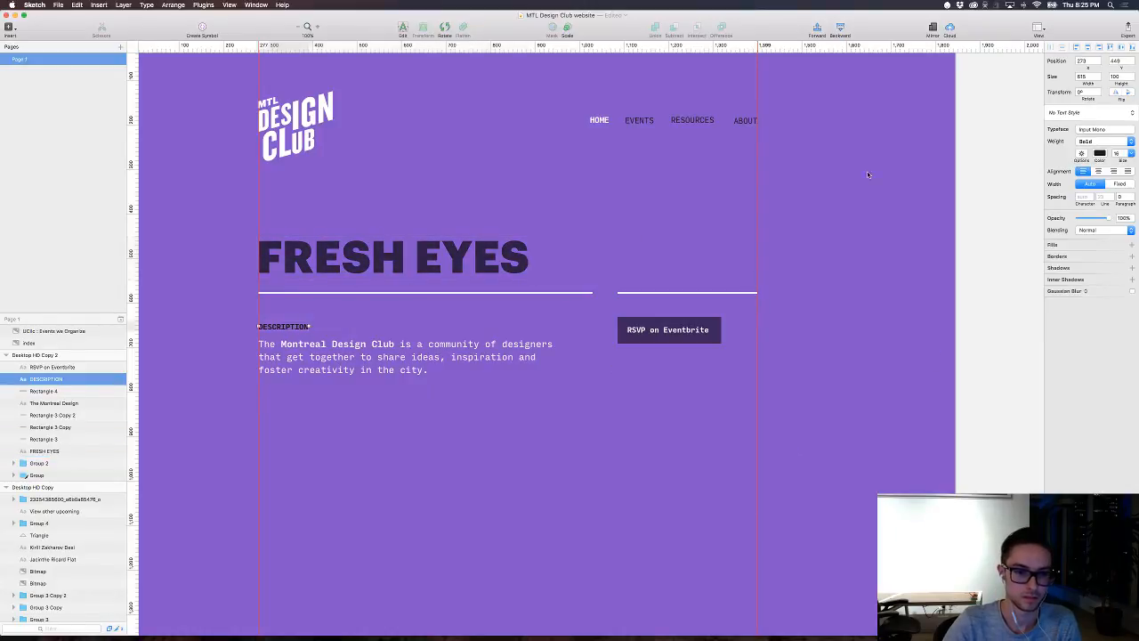
pyautogui.click(1100, 153)
pyautogui.moveTo(1117, 246); pyautogui.dragTo(1106, 249)
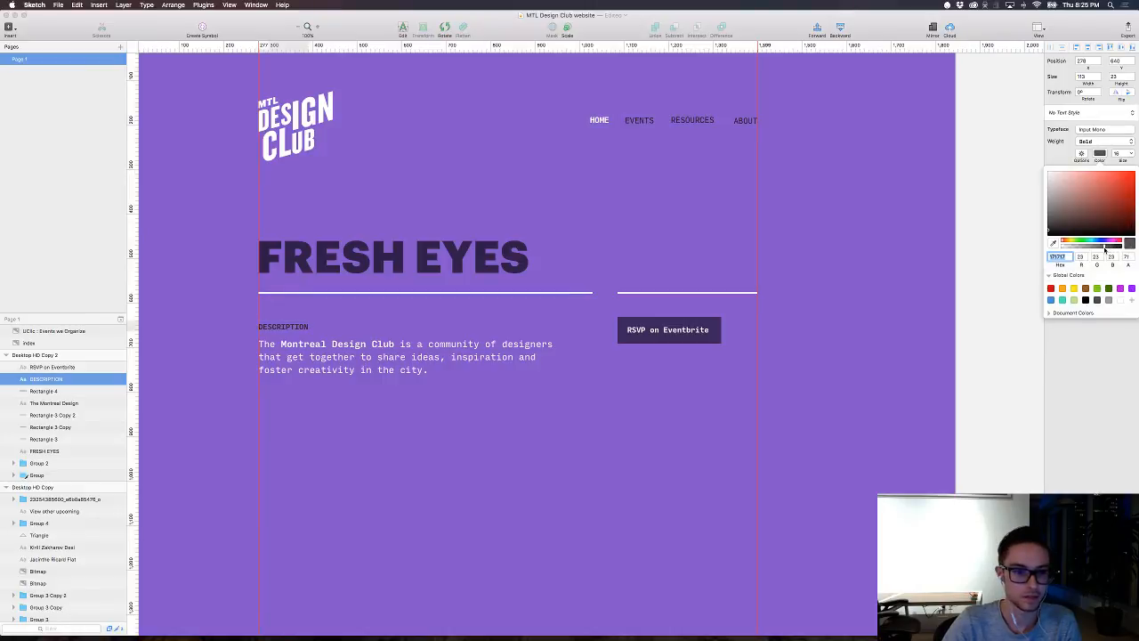
pyautogui.click(886, 419)
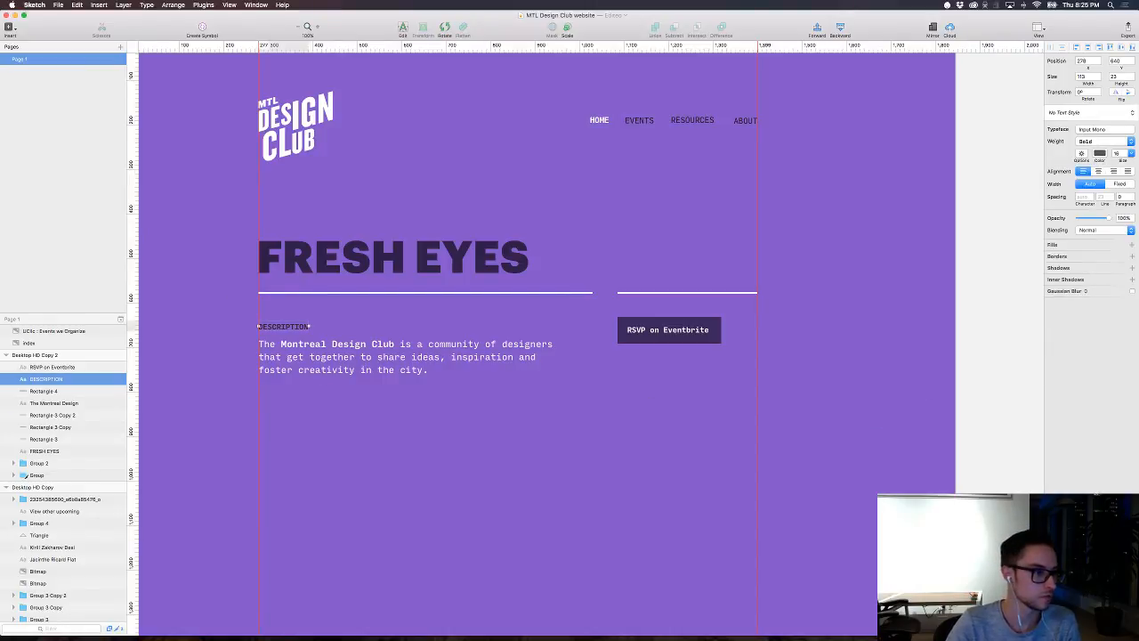
pyautogui.click(624, 193)
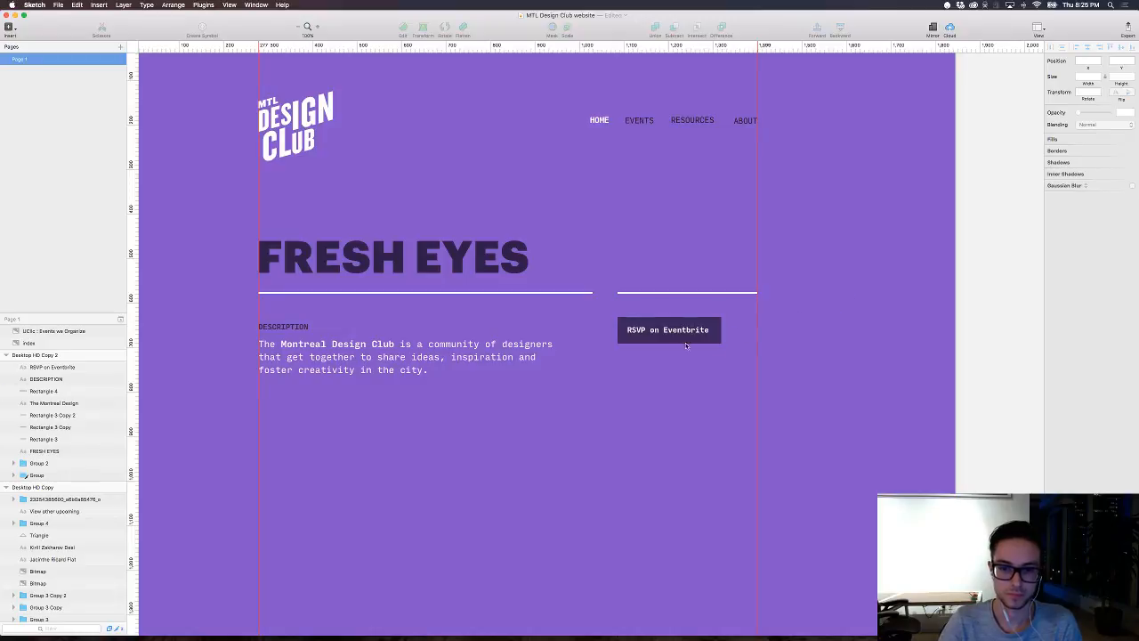
# Step: Select the RSVP on Eventbrite text with its rectangle and nudge both 2 px to the right
pyautogui.moveTo(707, 363); pyautogui.dragTo(622, 313)
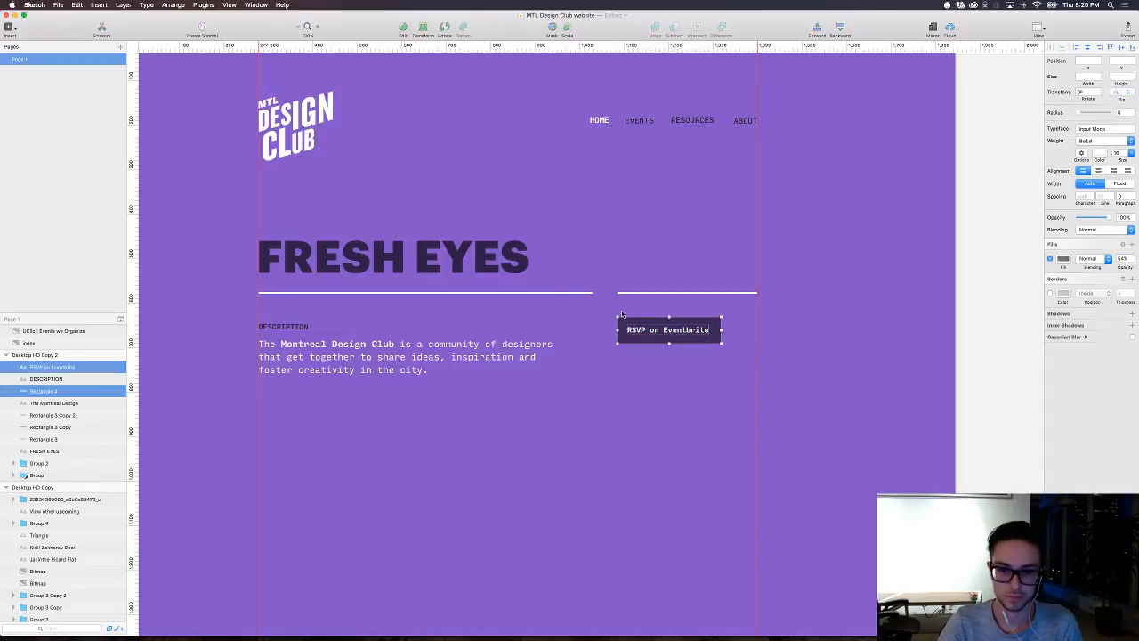
pyautogui.press('Right')
pyautogui.press('Right')
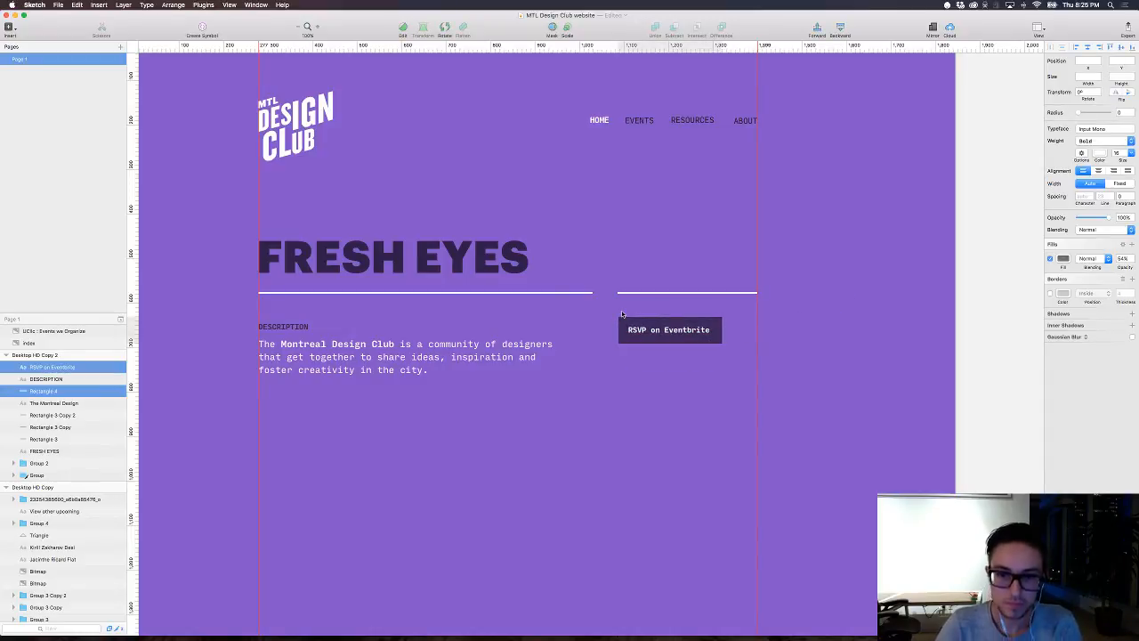
pyautogui.click(673, 438)
# Step: Hide the interface and review the layout of the purple homepage on its own
pyautogui.press('super+period')
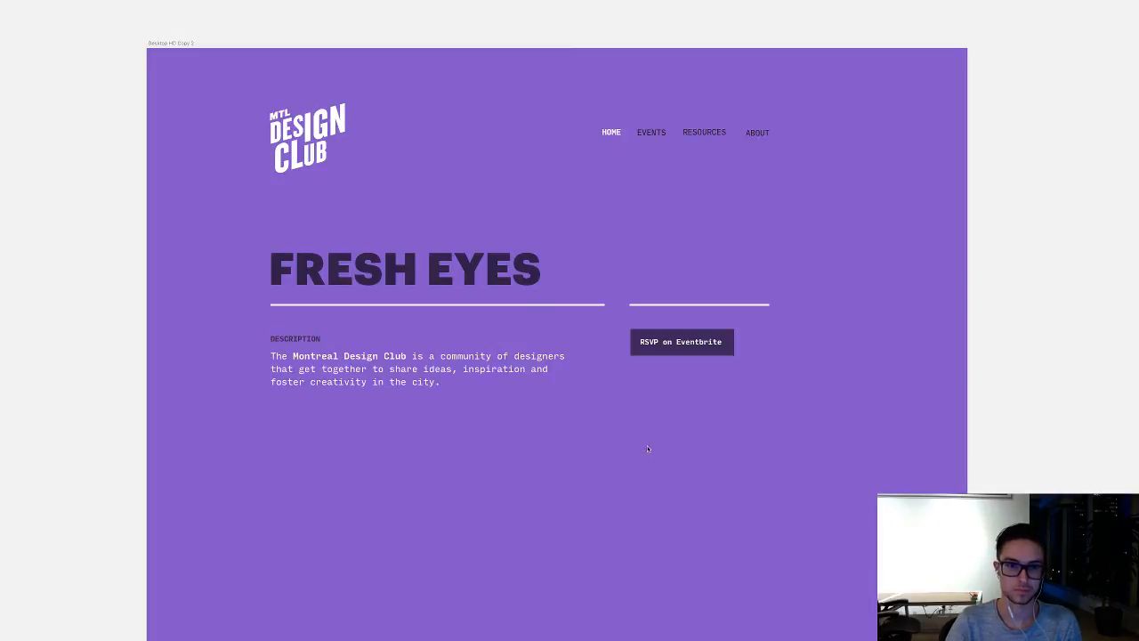
pyautogui.moveTo(647, 496); pyautogui.dragTo(679, 426)
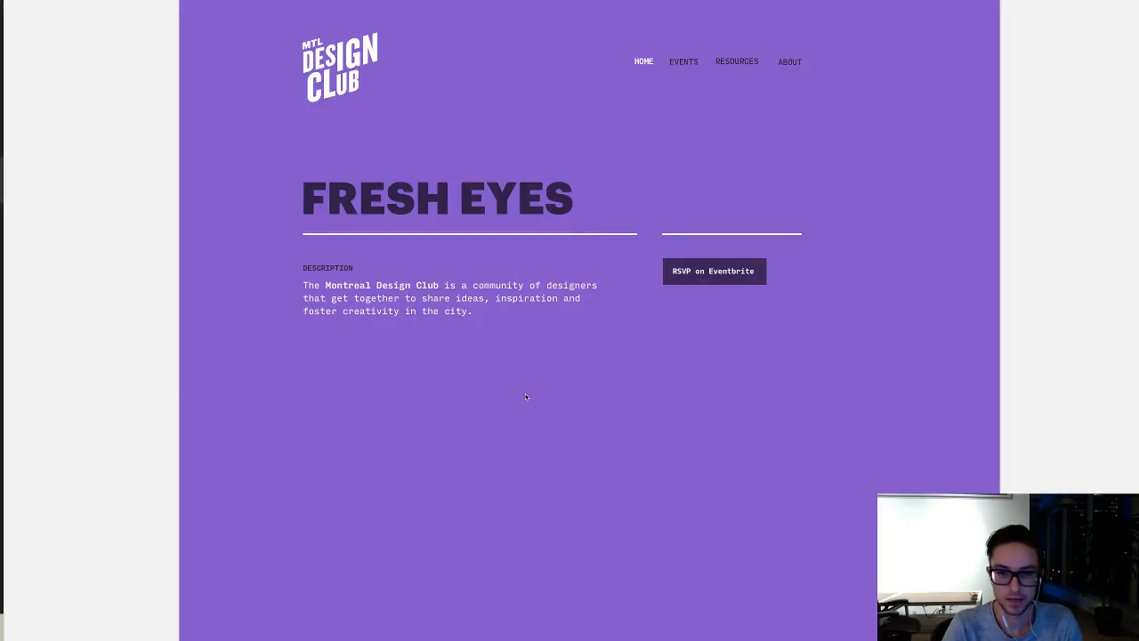
pyautogui.press('super+minus')
pyautogui.press('super+plus')
pyautogui.press('super+minus')
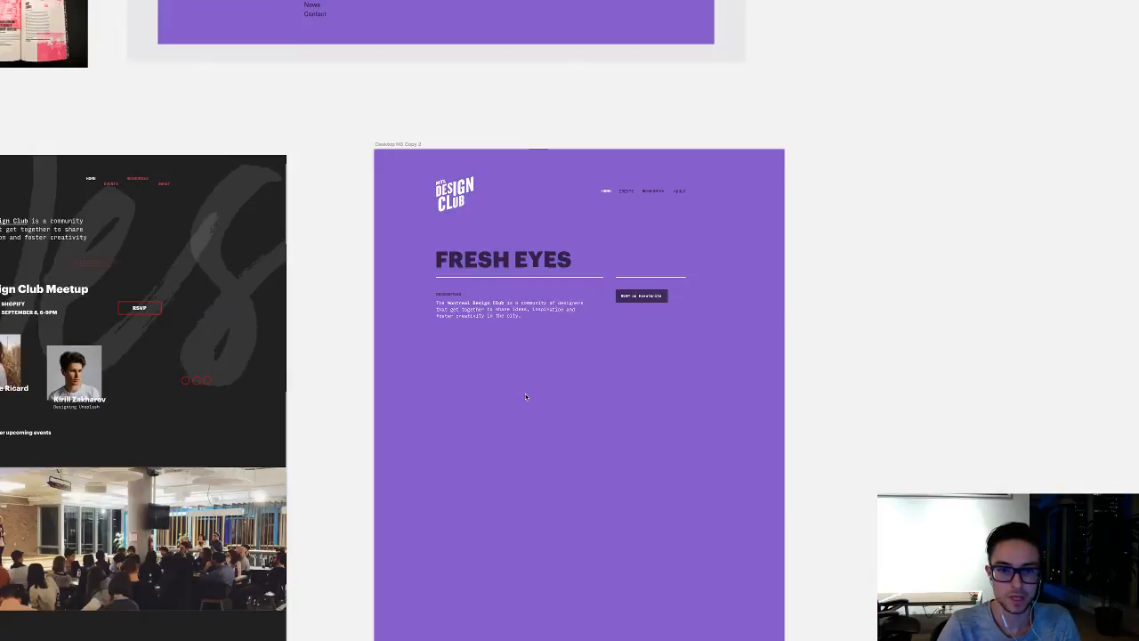
# Step: Copy the two speaker cards with photos, names and talk titles from the dark artboard and paste them below the purple artboard's description
pyautogui.moveTo(374, 370); pyautogui.dragTo(751, 388)
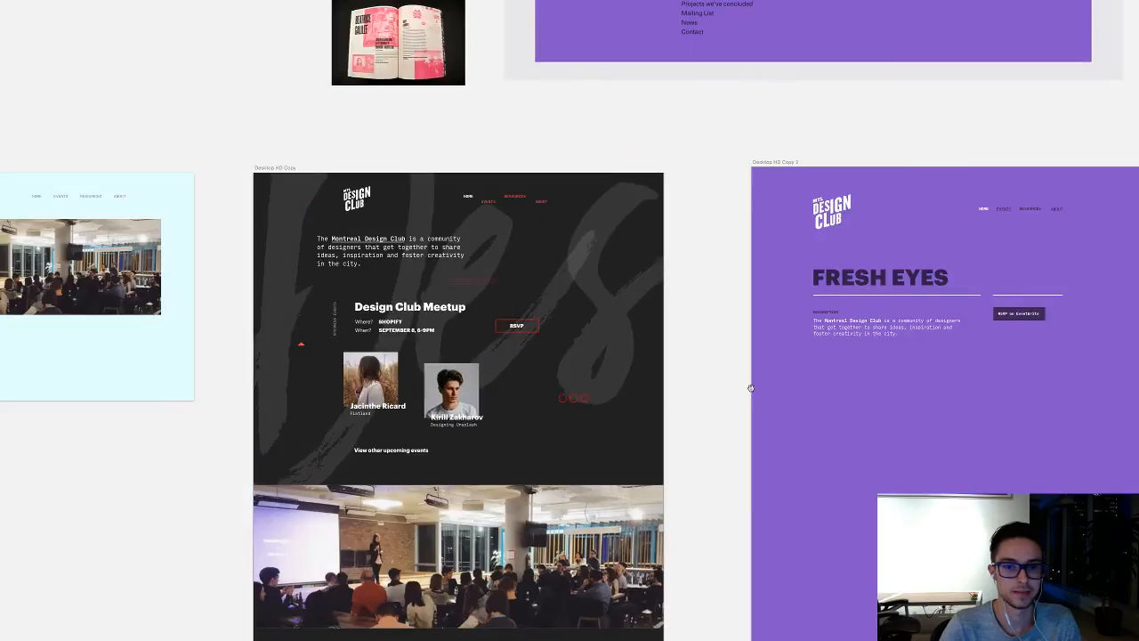
pyautogui.scroll(-3, 751, 388)
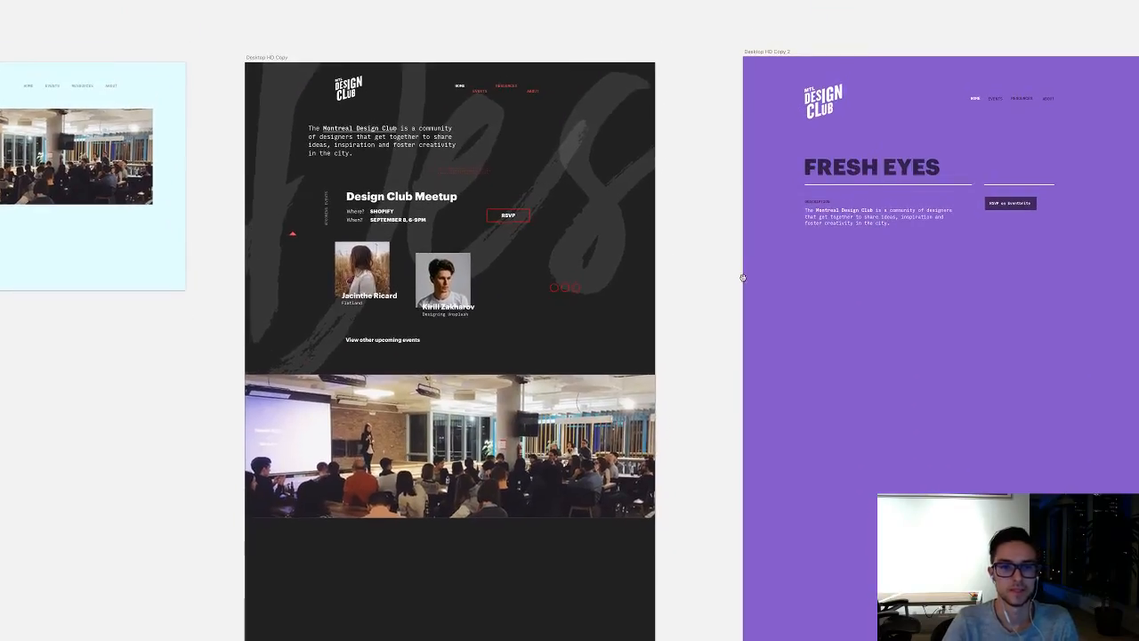
pyautogui.scroll(1, 480, 326)
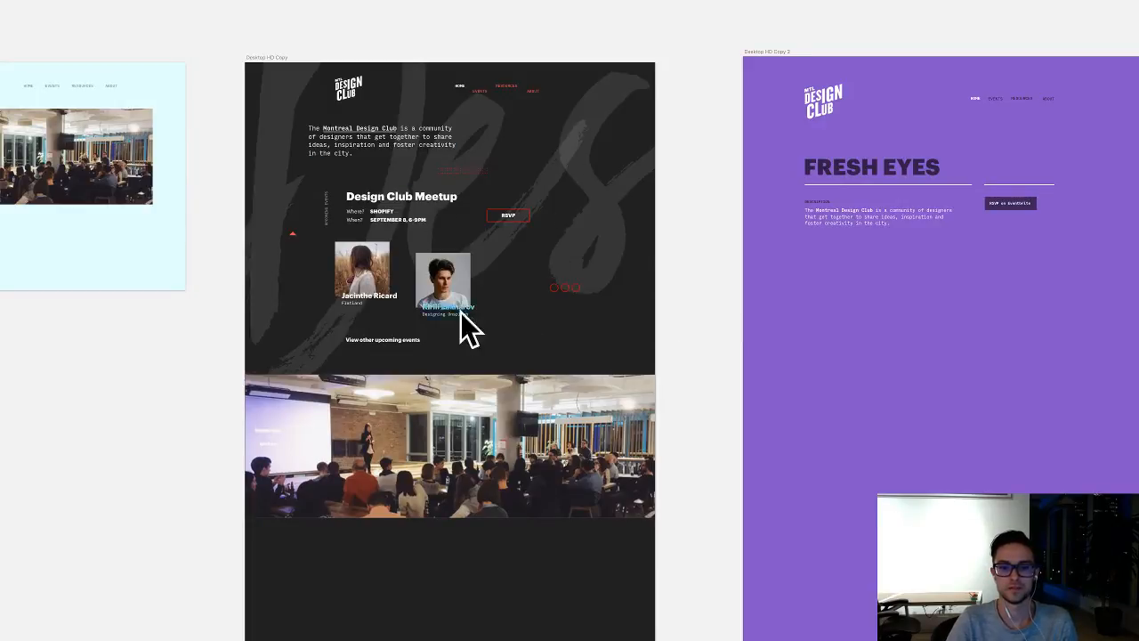
pyautogui.click(383, 271)
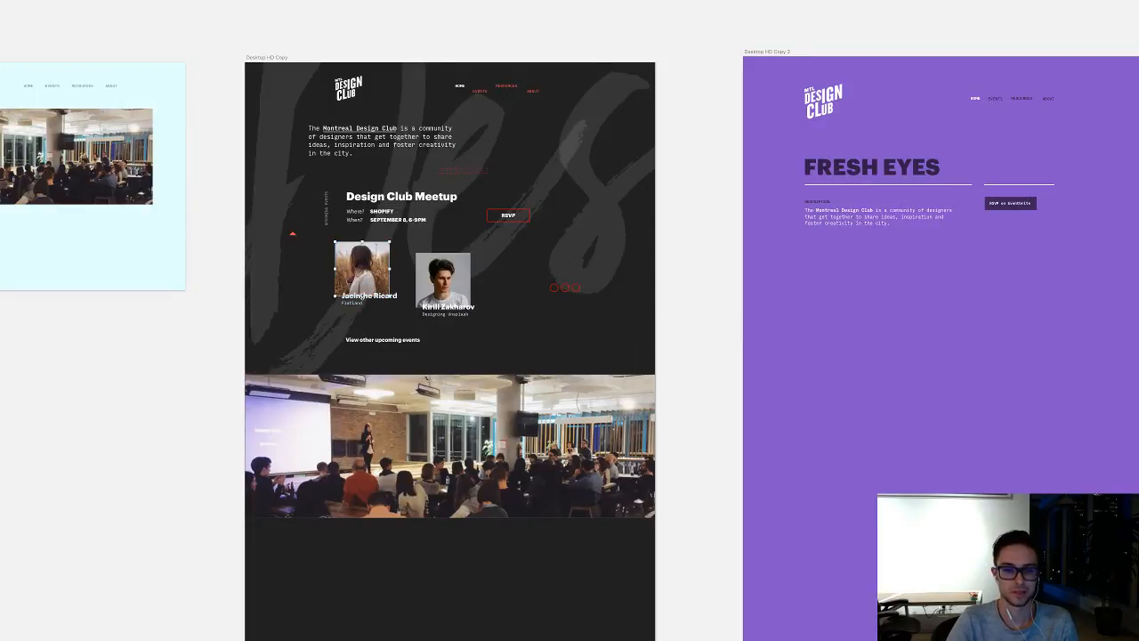
pyautogui.keyDown('shift'); pyautogui.click(448, 311); pyautogui.keyUp('shift')
pyautogui.press('super+v')
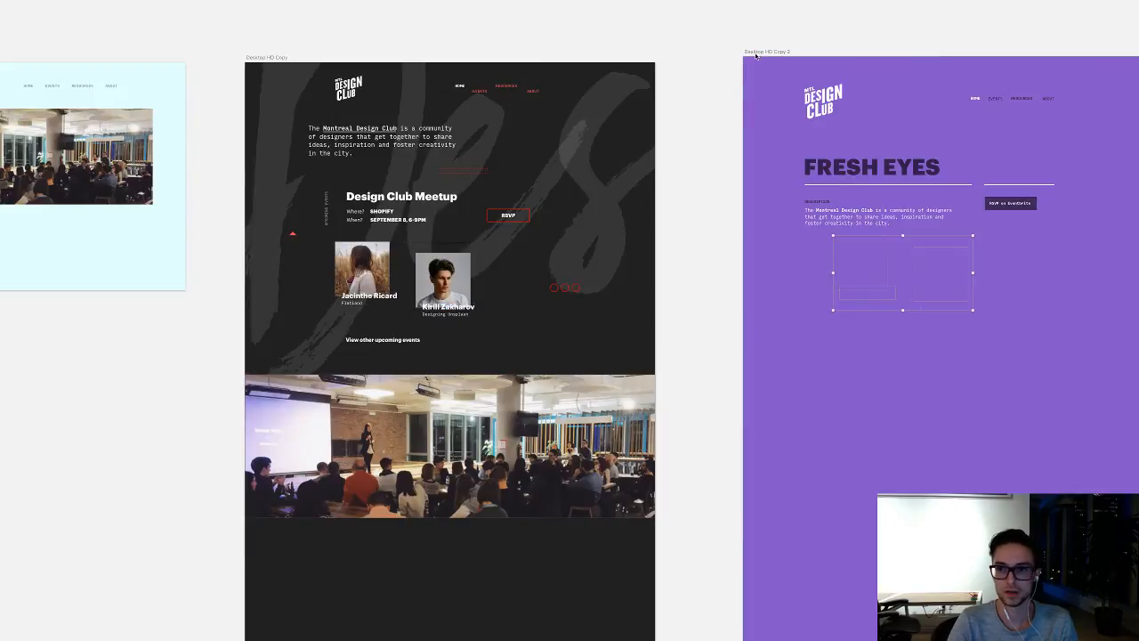
pyautogui.hscroll(3, 842, 231)
pyautogui.hscroll(2, 841, 228)
pyautogui.scroll(5, 840, 228)
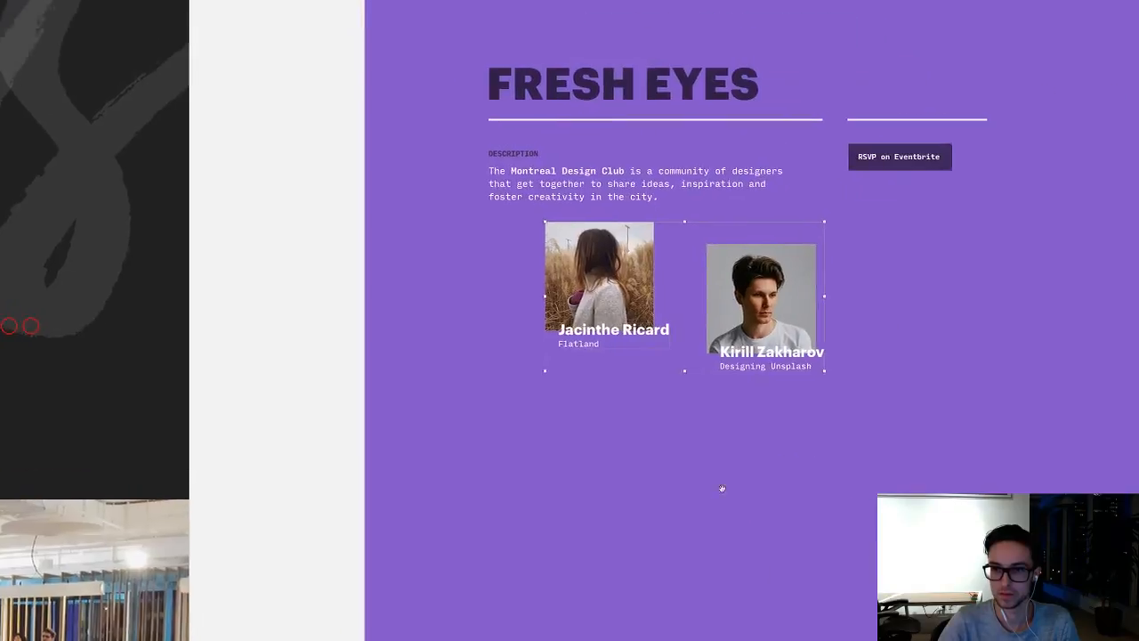
pyautogui.hscroll(6, 721, 488)
pyautogui.click(475, 519)
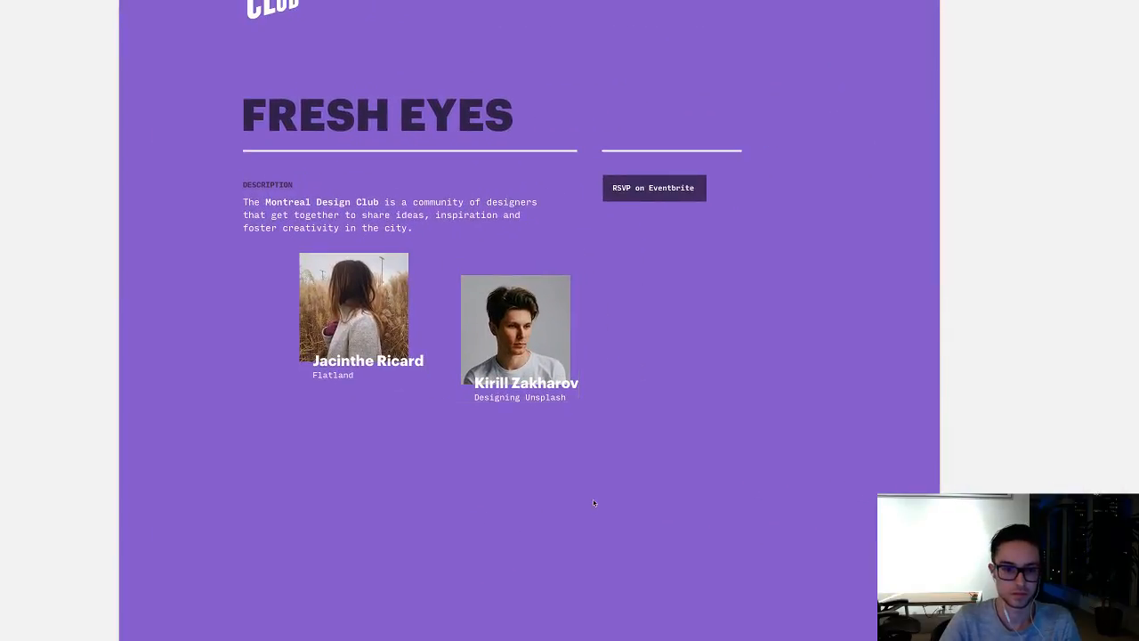
# Step: Place the first speaker card beneath the description, flush with its start, and the second card level beside it
pyautogui.moveTo(394, 430); pyautogui.dragTo(293, 308)
pyautogui.click(464, 316)
pyautogui.moveTo(464, 316); pyautogui.dragTo(603, 452)
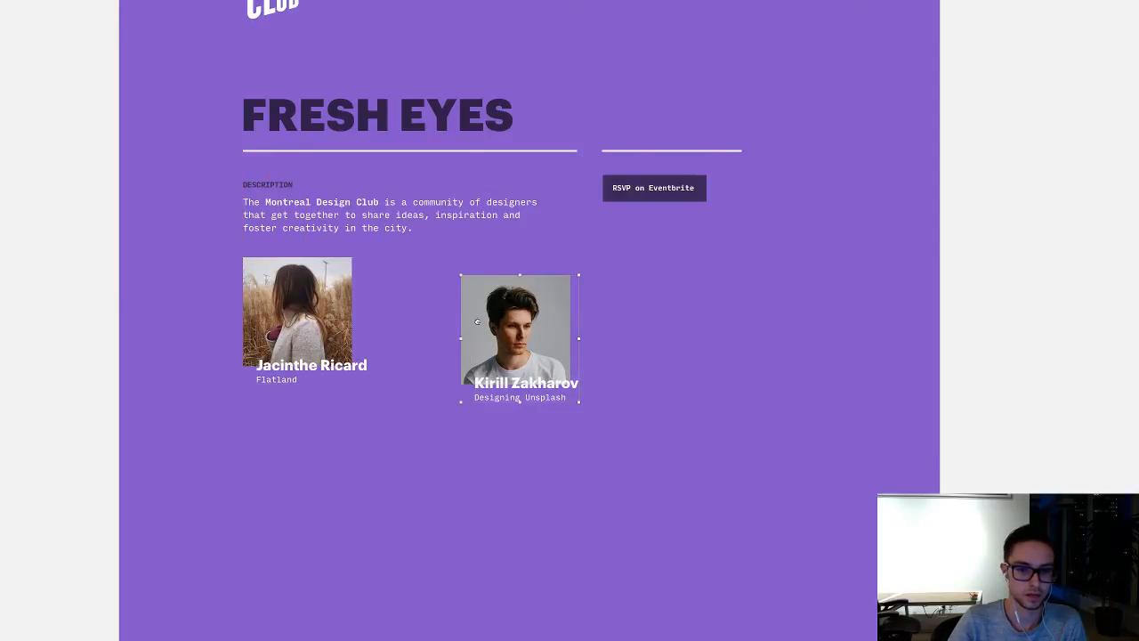
pyautogui.moveTo(527, 327); pyautogui.dragTo(459, 309)
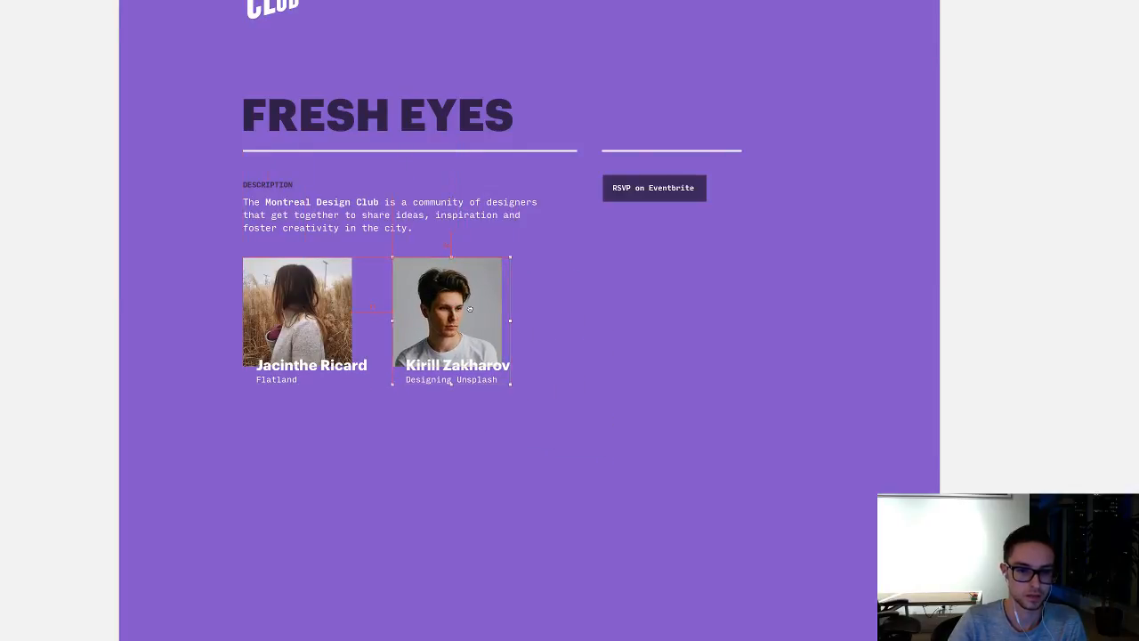
pyautogui.click(650, 322)
# Step: Move the second speaker card straight down so it sits slightly lower than the first one
pyautogui.scroll(1, 594, 324)
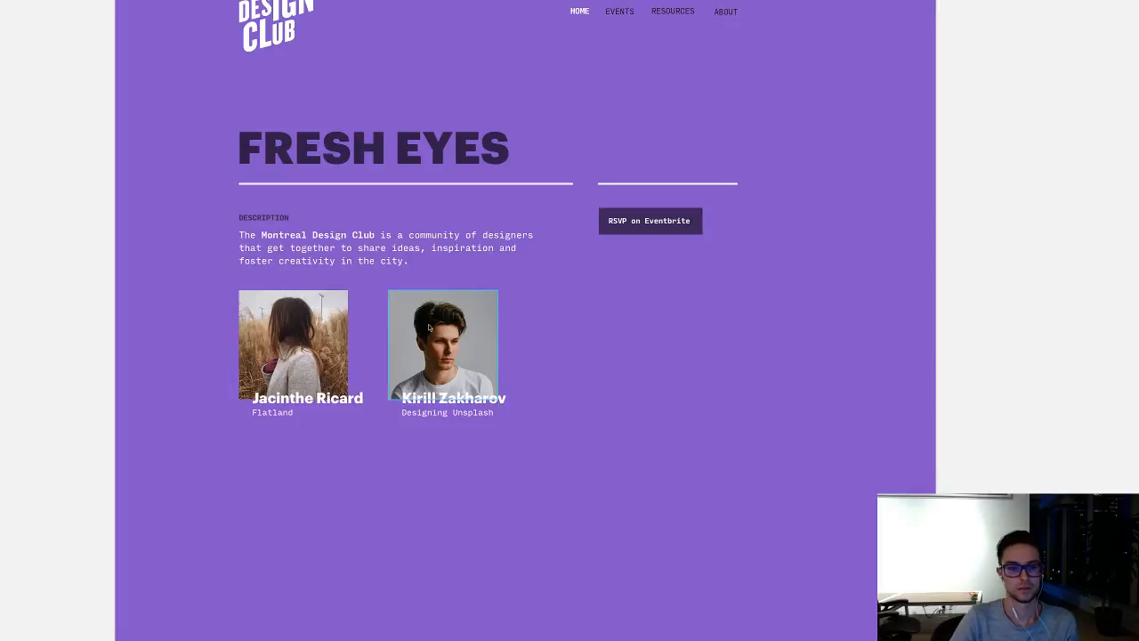
pyautogui.click(430, 347)
pyautogui.moveTo(430, 347); pyautogui.dragTo(433, 369)
pyautogui.click(596, 326)
pyautogui.scroll(2, 596, 327)
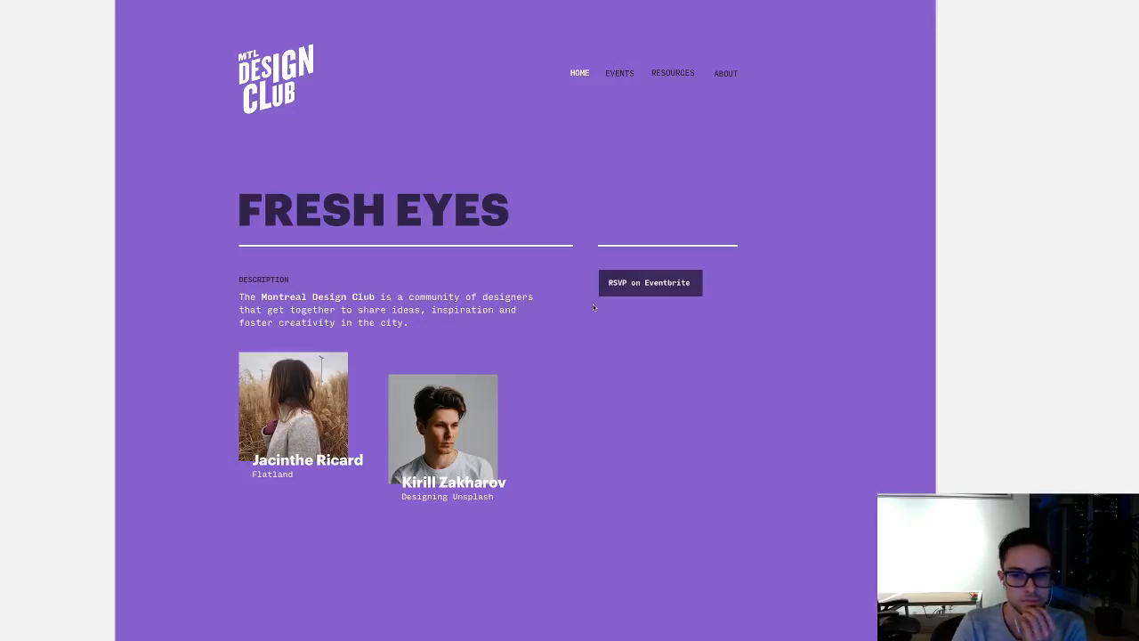
pyautogui.hscroll(-1, 593, 312)
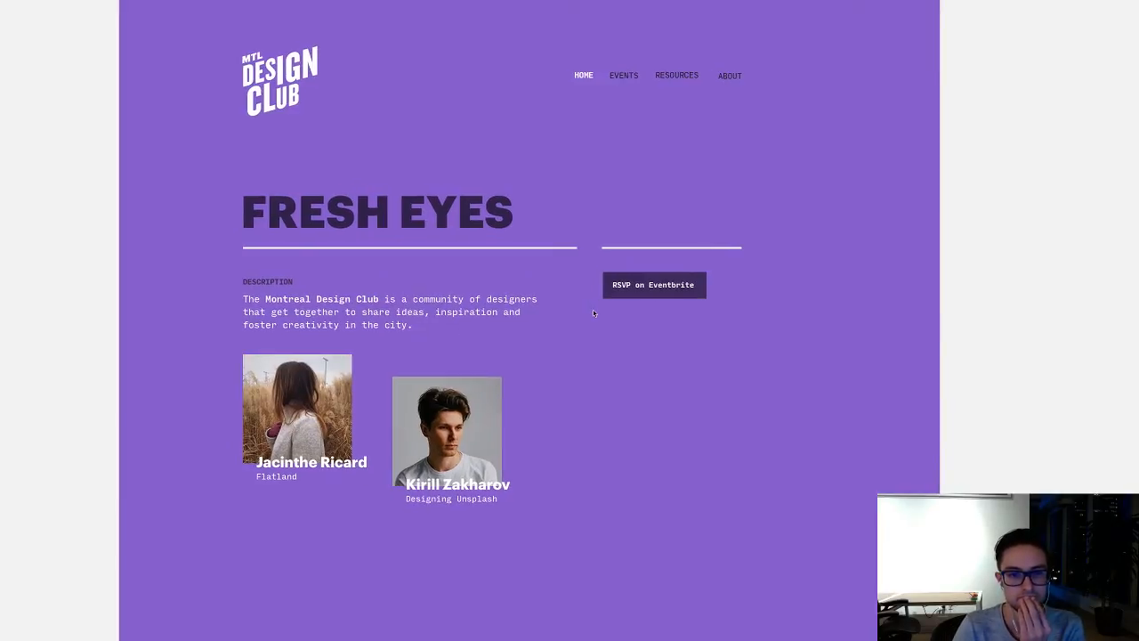
# Step: Widen the purple artboard on both sides to give the homepage content larger side margins
pyautogui.scroll(2, 592, 312)
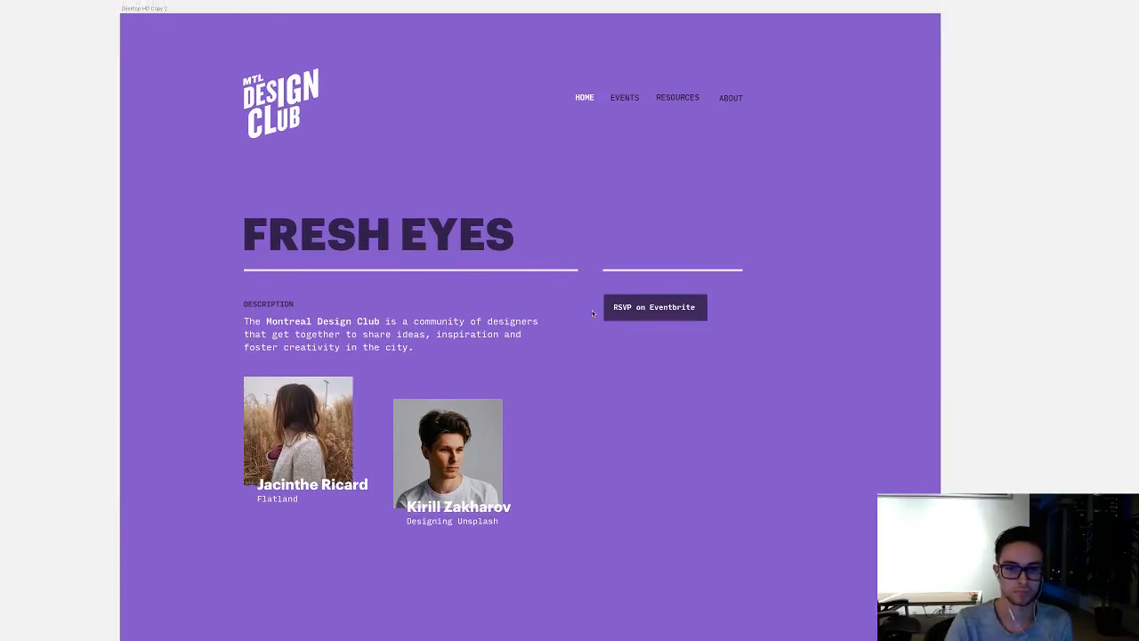
pyautogui.scroll(-5, 592, 312)
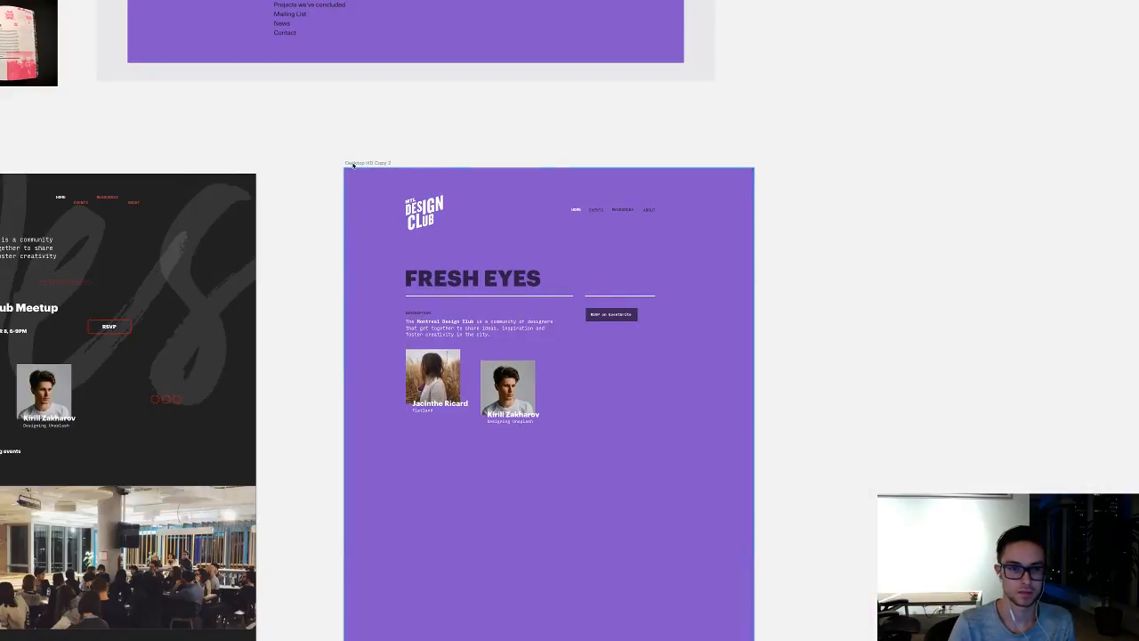
pyautogui.moveTo(350, 162); pyautogui.dragTo(516, 163)
pyautogui.moveTo(510, 543); pyautogui.dragTo(347, 548)
pyautogui.hscroll(2, 354, 460)
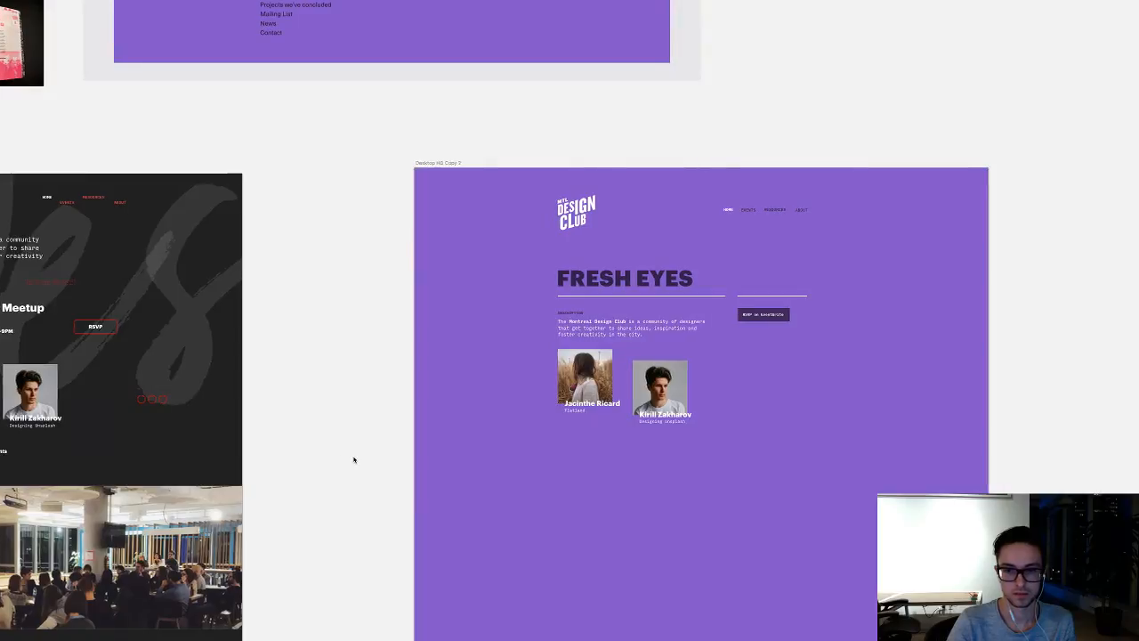
pyautogui.press('super+plus')
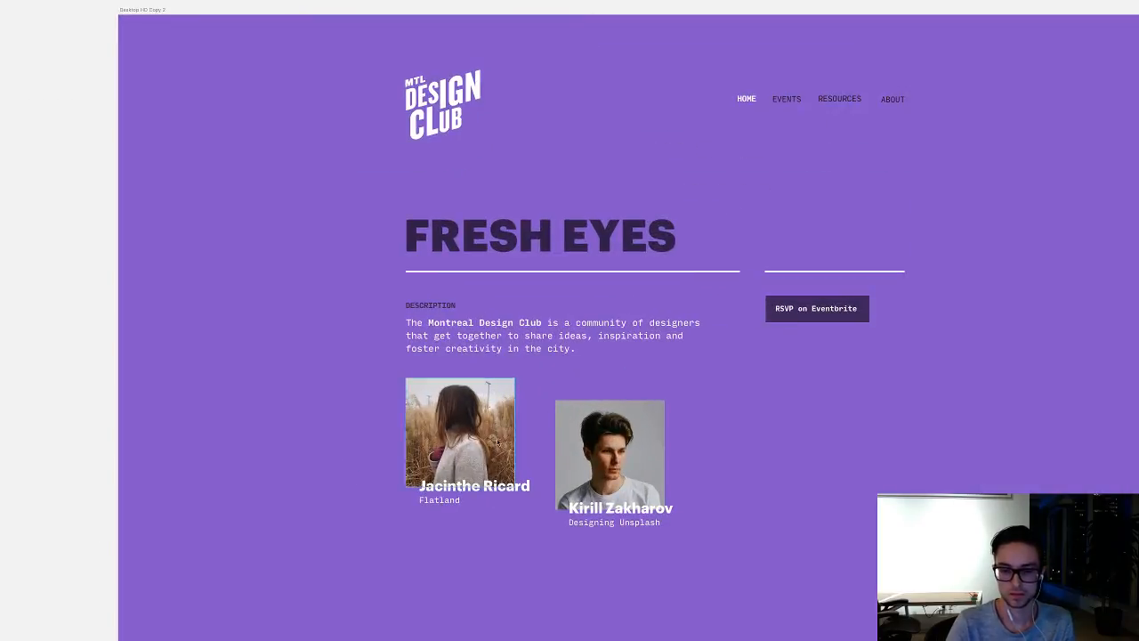
pyautogui.moveTo(987, 482); pyautogui.dragTo(860, 465)
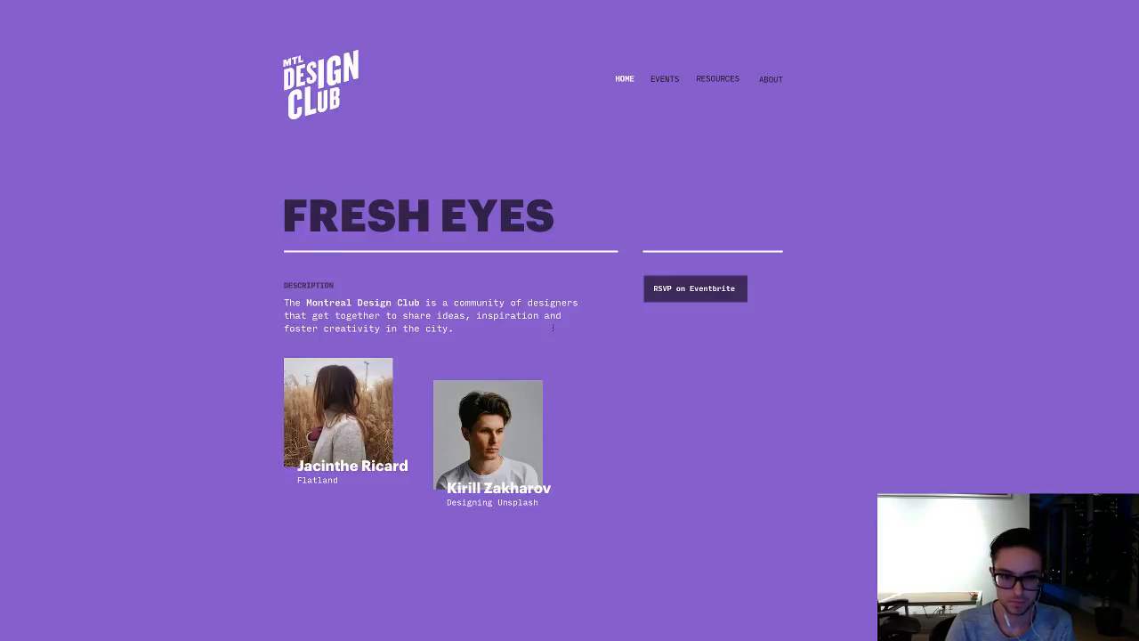
# Step: Add a small dark TIME text label below the RSVP on Eventbrite button, flush with the short divider line's start
pyautogui.click(222, 283)
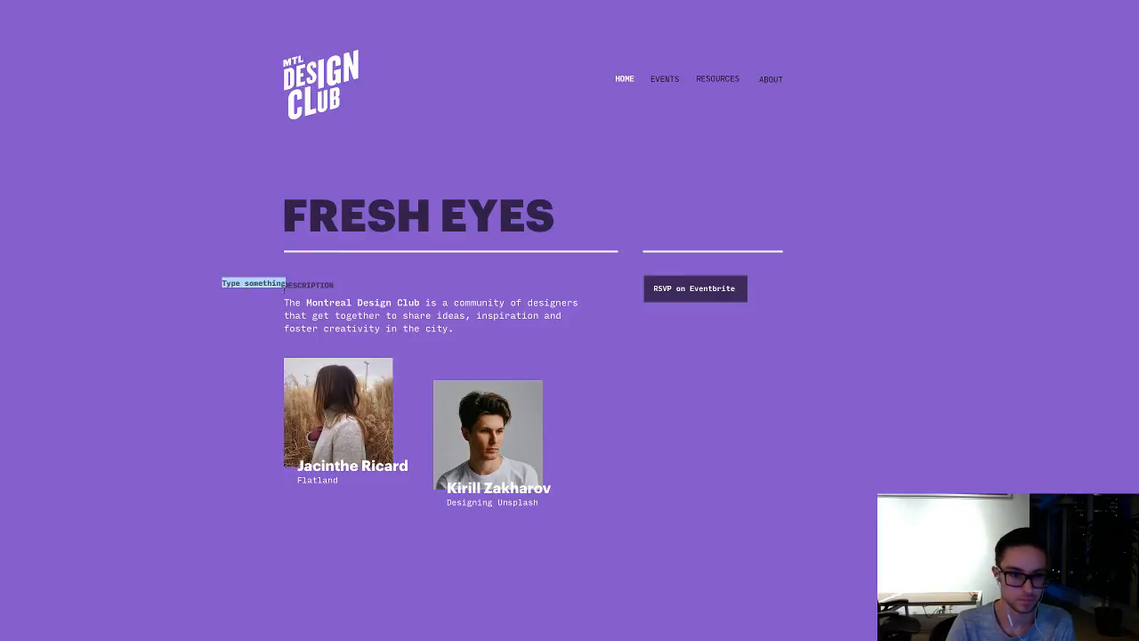
pyautogui.moveTo(265, 283); pyautogui.dragTo(670, 340)
pyautogui.doubleClick(670, 342)
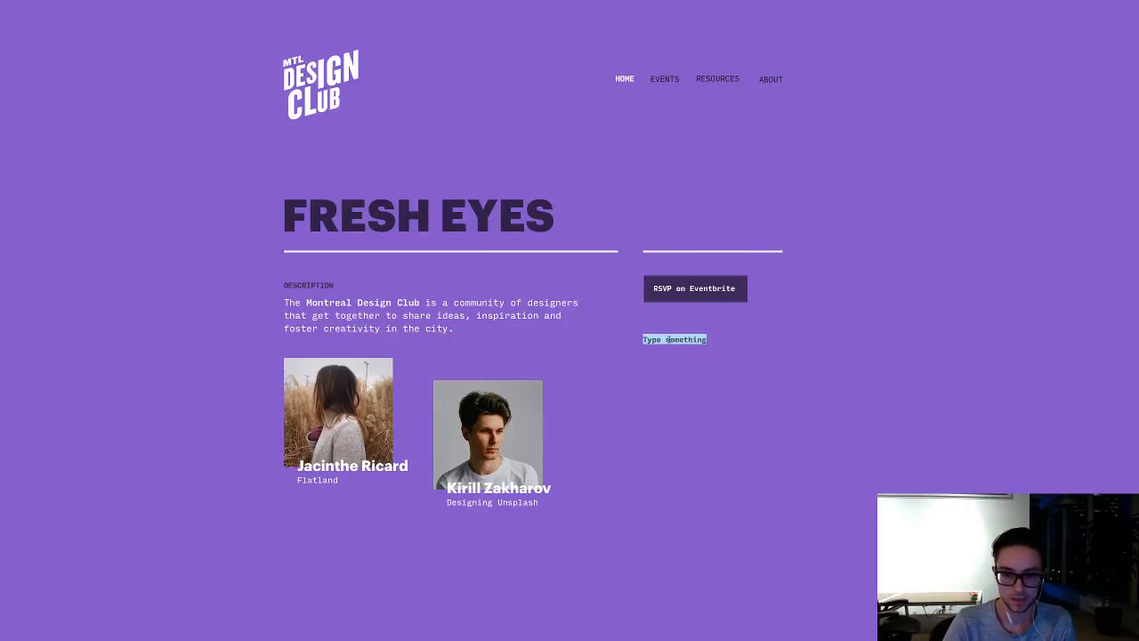
pyautogui.write('T')
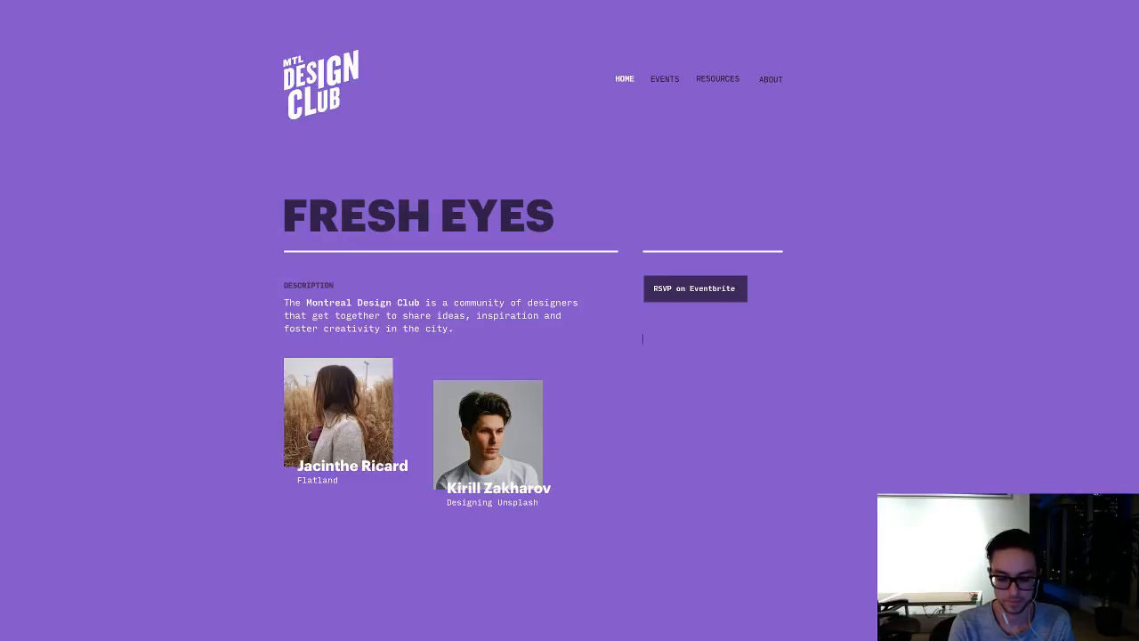
pyautogui.write('TIME')
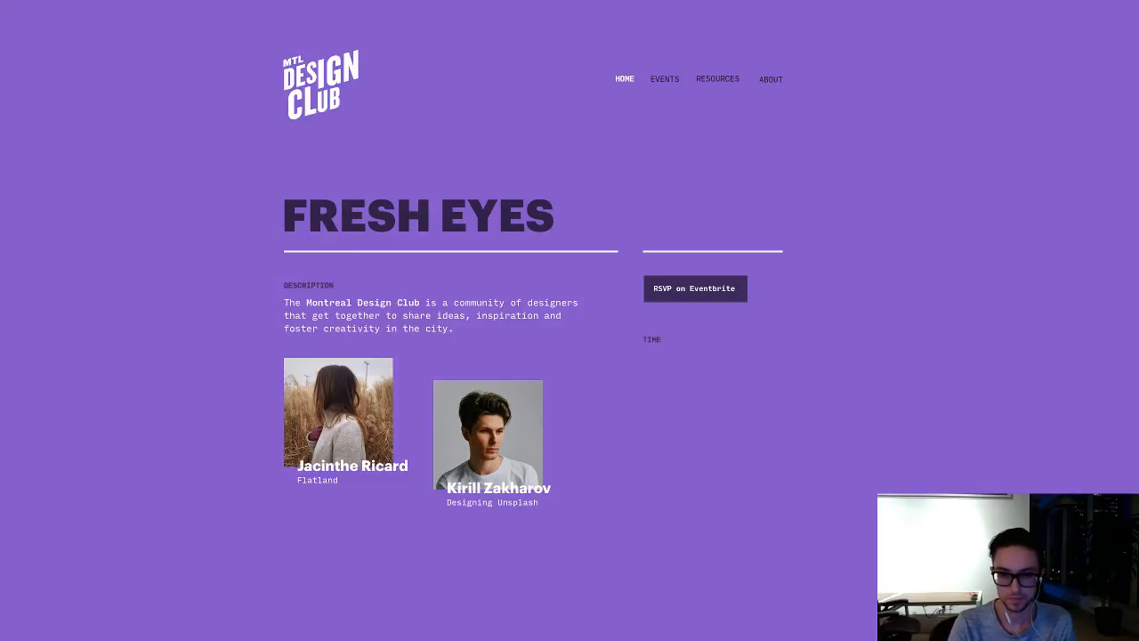
pyautogui.press('Escape')
# Step: Duplicate the description paragraph below the TIME label and replace its text with 6pm–9pm
pyautogui.keyDown('alt'); pyautogui.moveTo(527, 317); pyautogui.dragTo(814, 379); pyautogui.keyUp('alt')
pyautogui.doubleClick(678, 377)
pyautogui.click(678, 377)
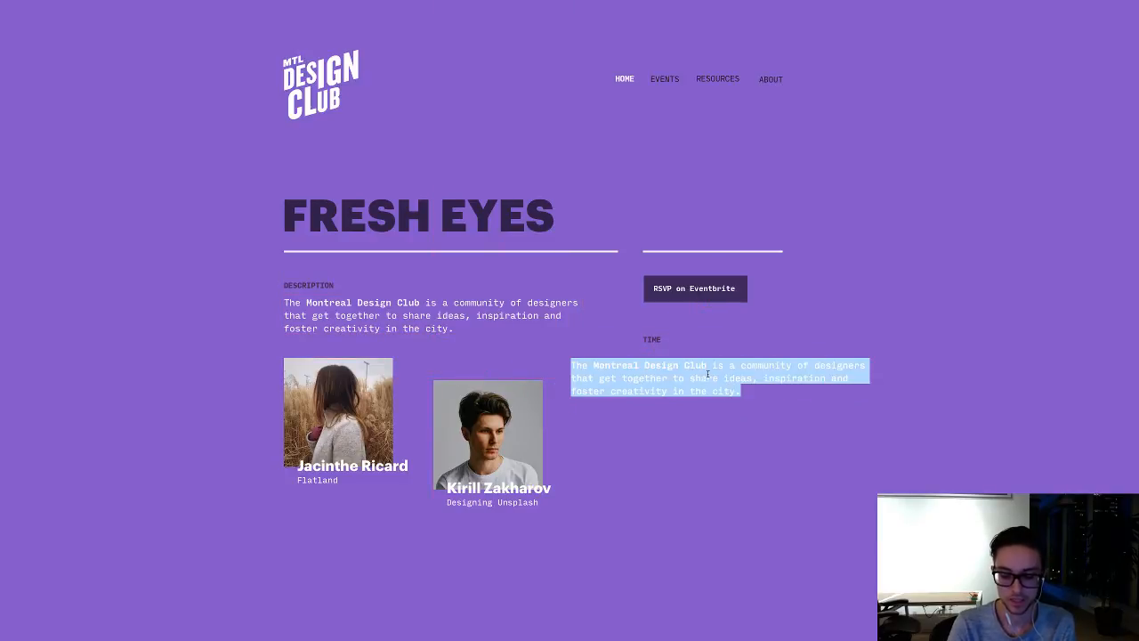
pyautogui.write('6pm-9pm')
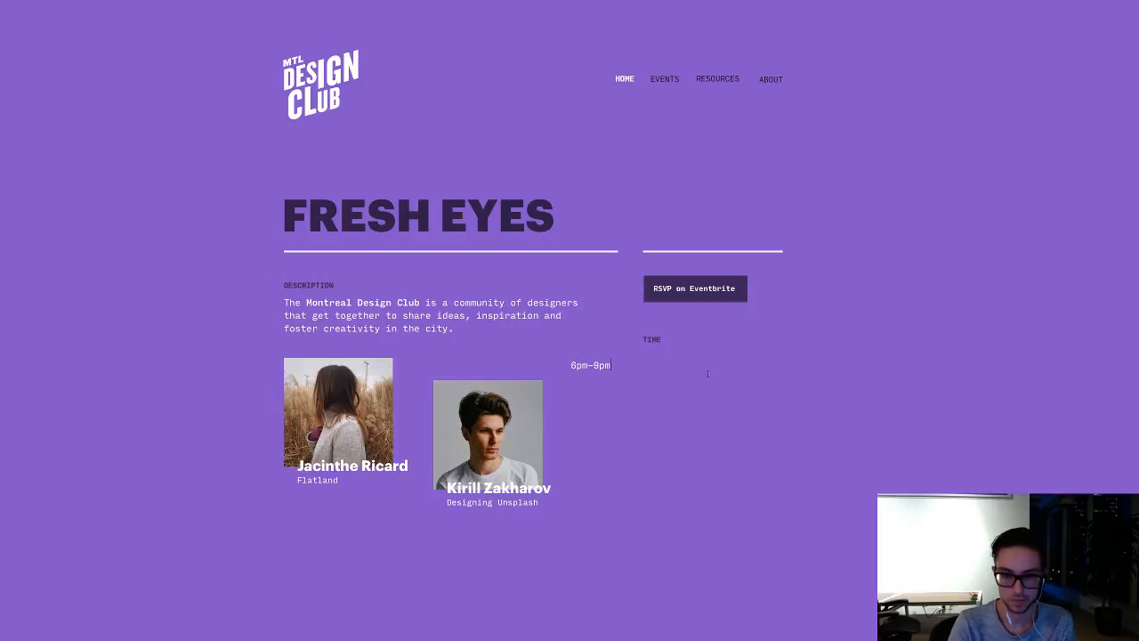
pyautogui.press('Escape')
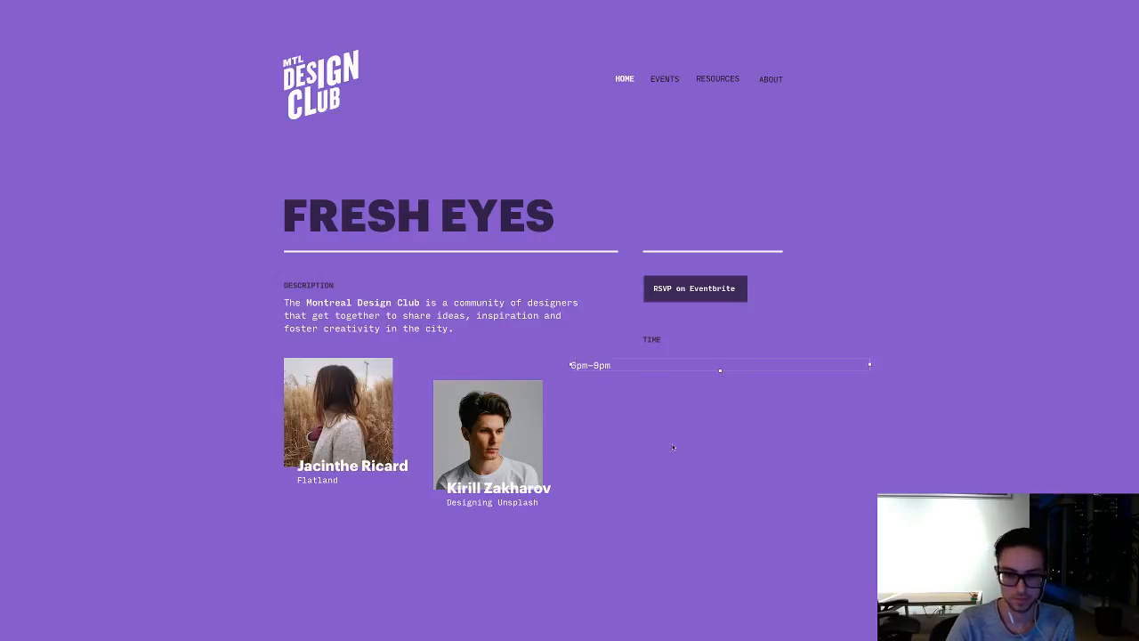
# Step: Set the 6pm–9pm text to auto width and place it directly beneath the TIME label, flush with its start
pyautogui.press('super+period')
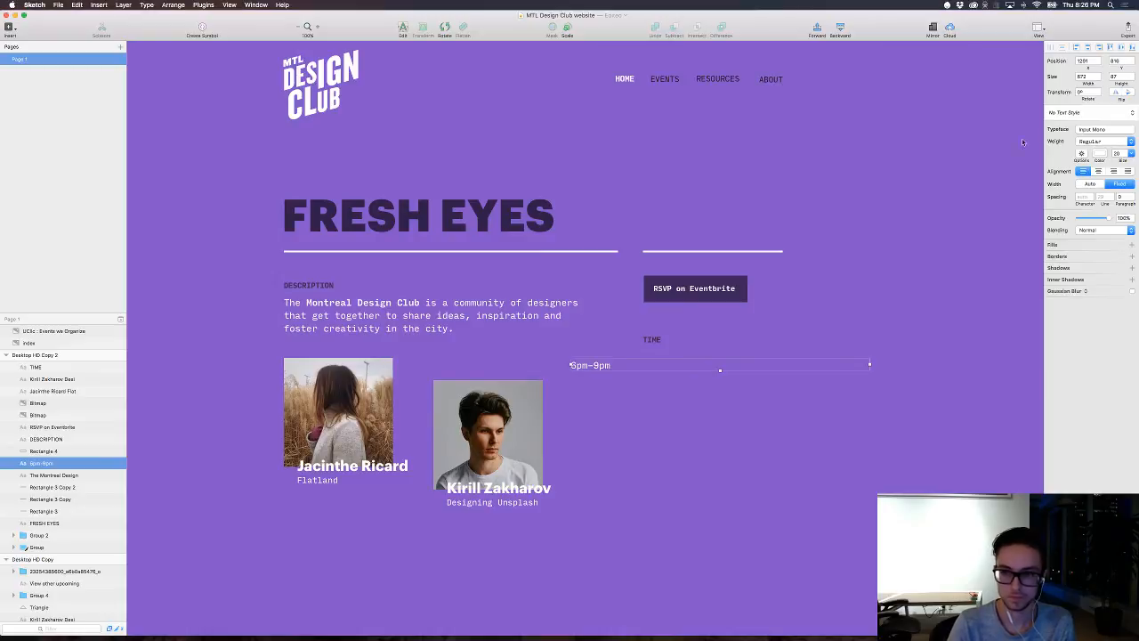
pyautogui.click(1083, 173)
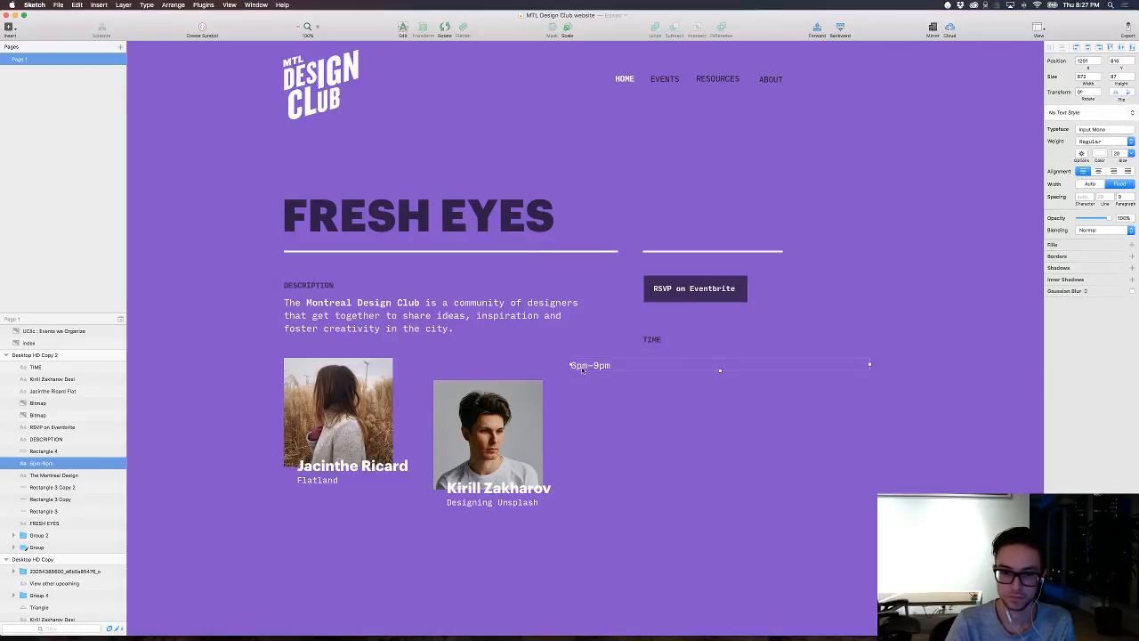
pyautogui.click(1090, 184)
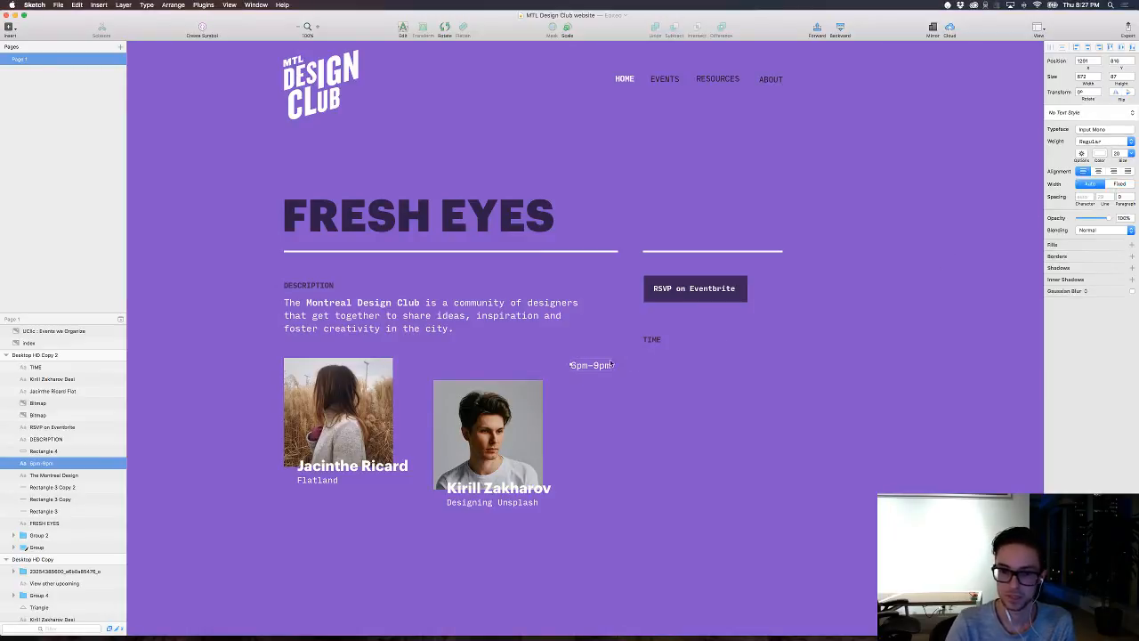
pyautogui.moveTo(588, 365); pyautogui.dragTo(634, 337)
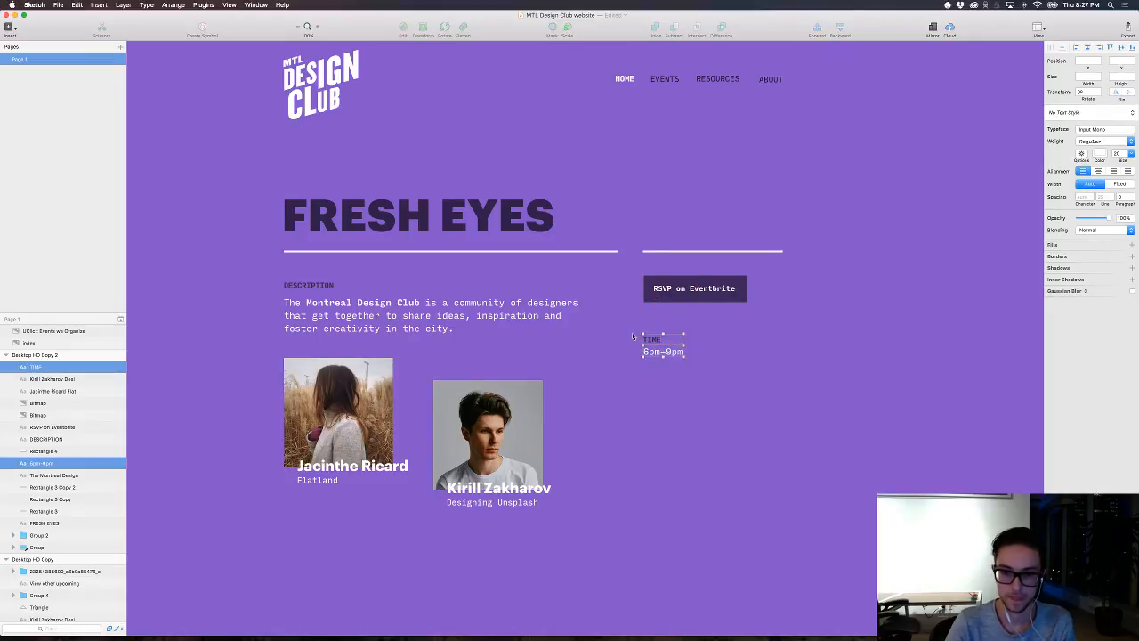
# Step: Group the TIME label with its 6pm–9pm text, duplicate the group and move the copy 90 px straight down
pyautogui.press('super+g')
pyautogui.press('super+d')
pyautogui.hotkey('shift', 'Down')
pyautogui.hotkey('shift', 'Down')
pyautogui.hotkey('shift', 'Down')
pyautogui.hotkey('shift', 'Down')
pyautogui.hotkey('shift', 'Down')
pyautogui.hotkey('shift', 'Down')
pyautogui.hotkey('shift', 'Down')
pyautogui.hotkey('shift', 'Down')
pyautogui.hotkey('shift', 'Down')
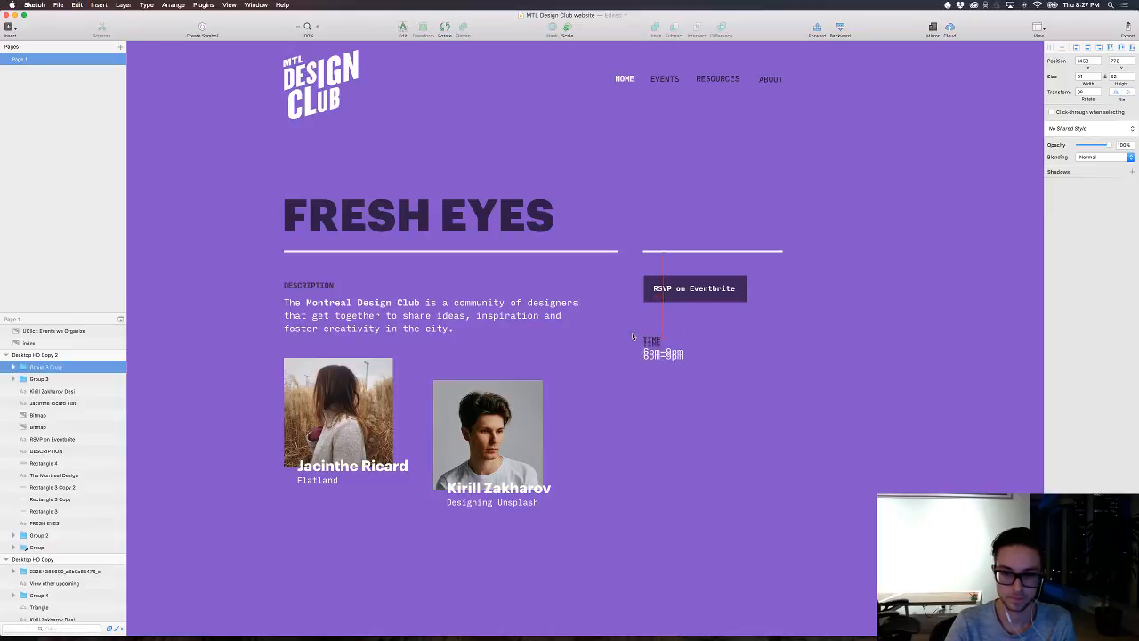
pyautogui.hotkey('shift', 'Down')
pyautogui.hotkey('shift', 'Up')
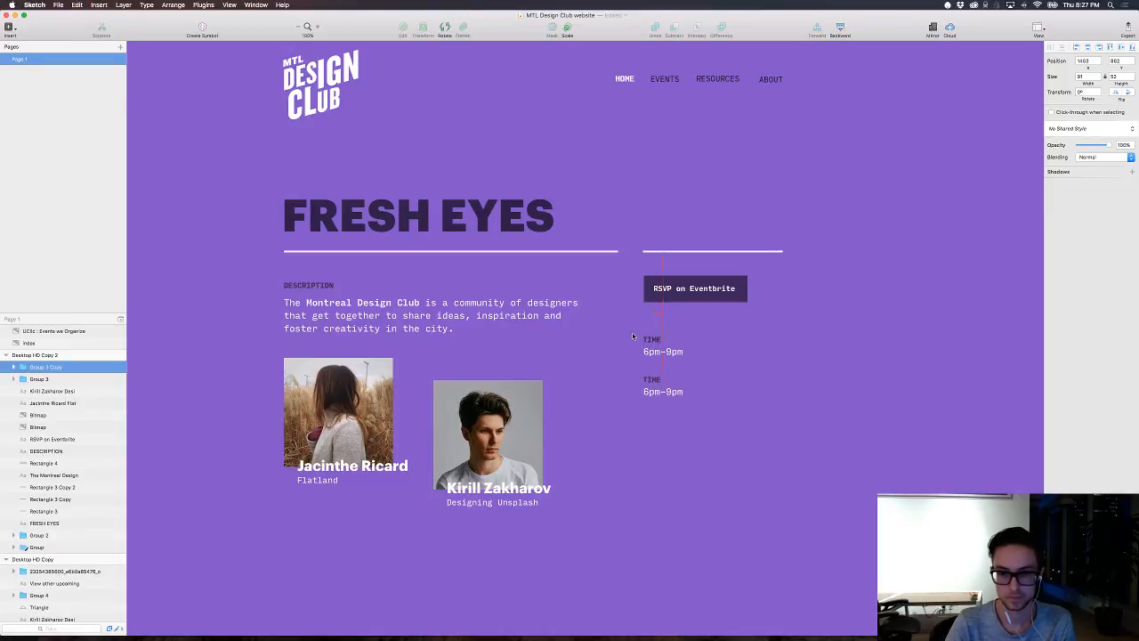
# Step: Change the upper group's TIME label to WHERE
pyautogui.doubleClick(654, 378)
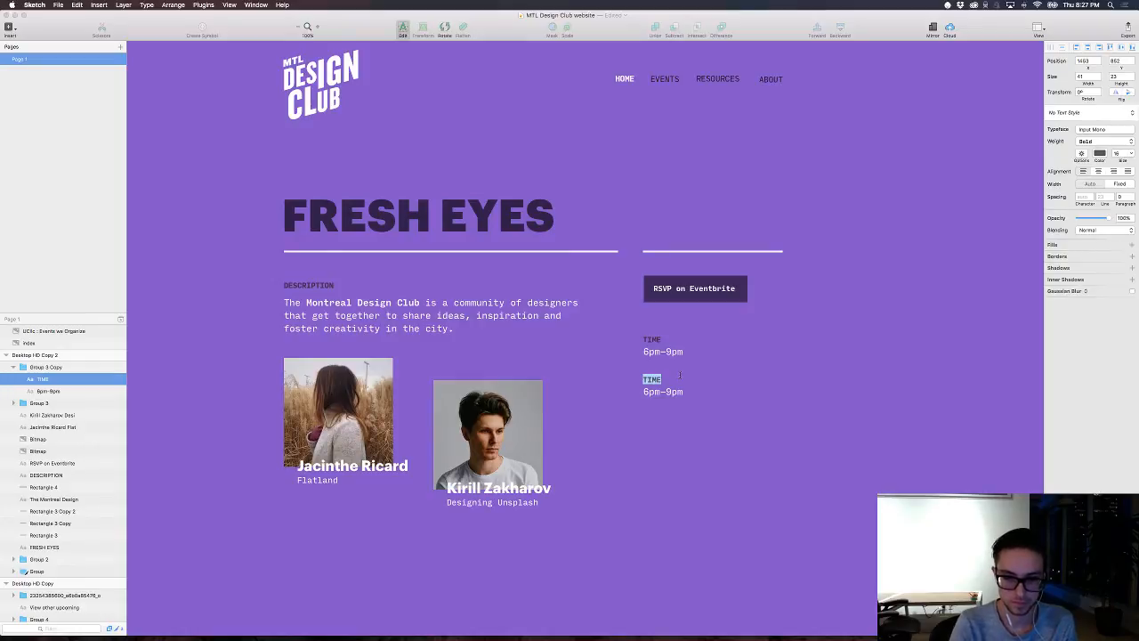
pyautogui.click(712, 380)
pyautogui.keyDown('super'); pyautogui.click(650, 340); pyautogui.keyUp('super')
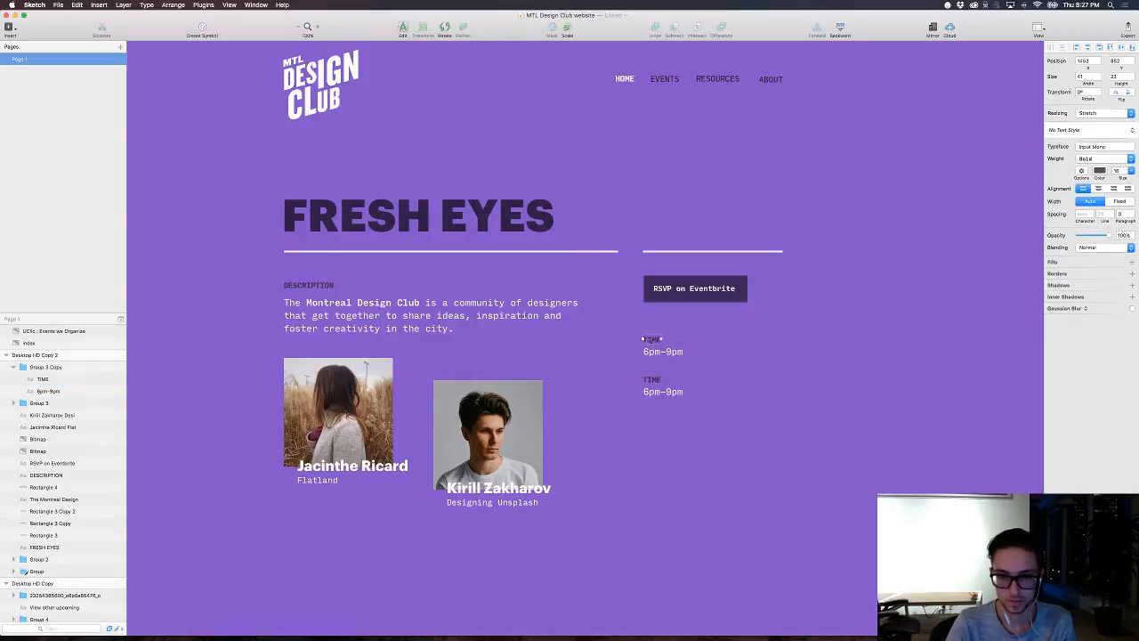
pyautogui.doubleClick(652, 339)
pyautogui.write('WHERE?')
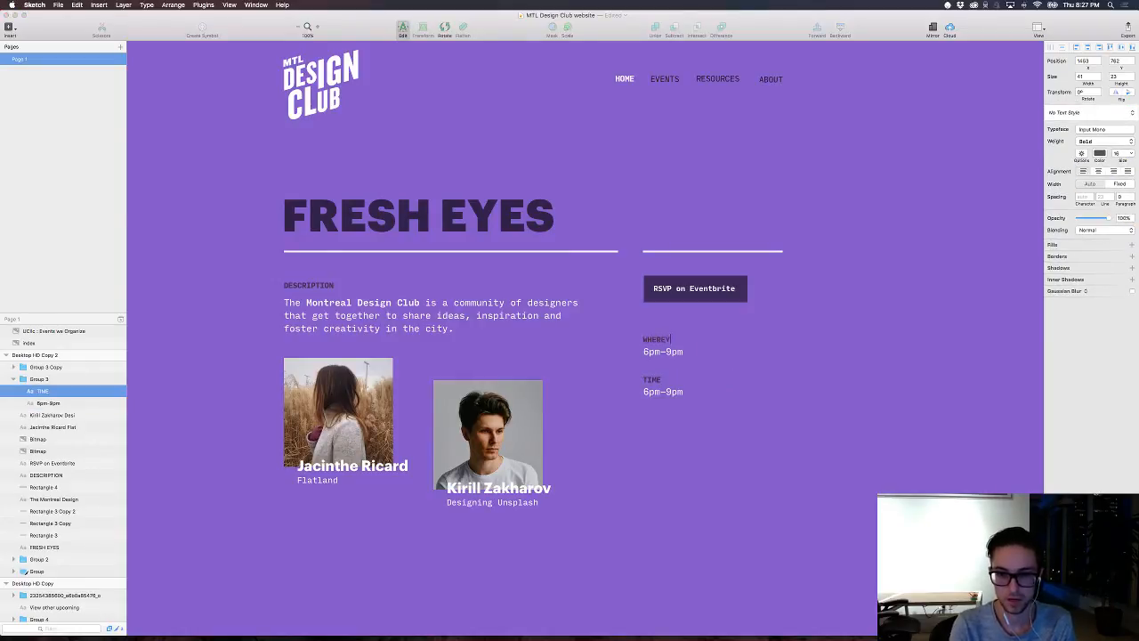
pyautogui.press('BackSpace')
# Step: Clear the TIME label text in the lower group, leaving its 6pm–9pm line in place
pyautogui.click(652, 381)
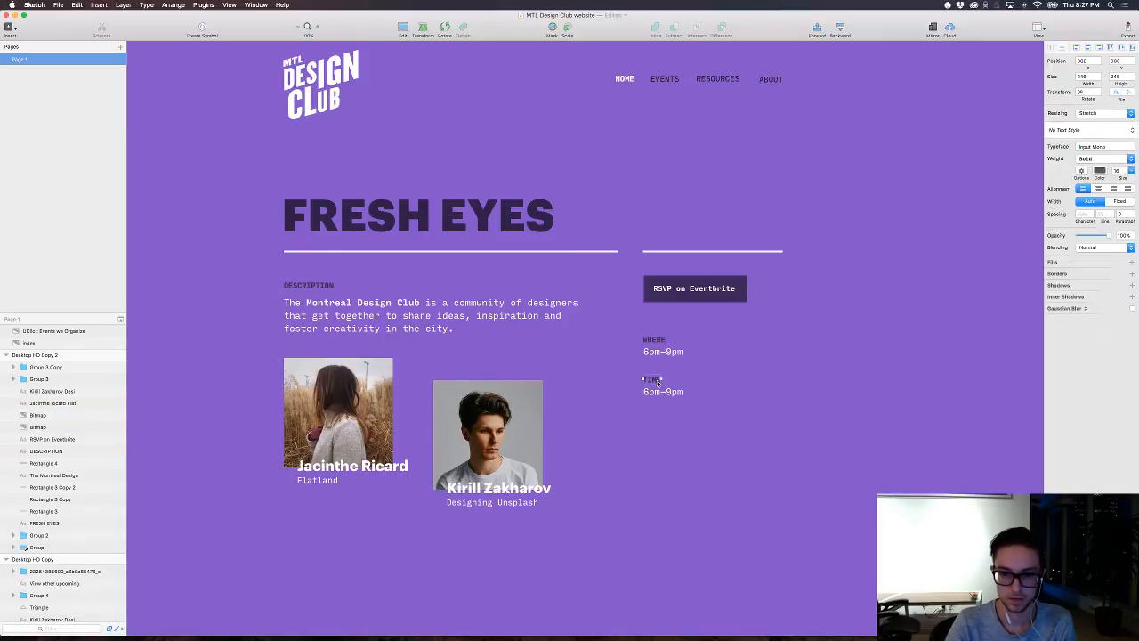
pyautogui.doubleClick(654, 380)
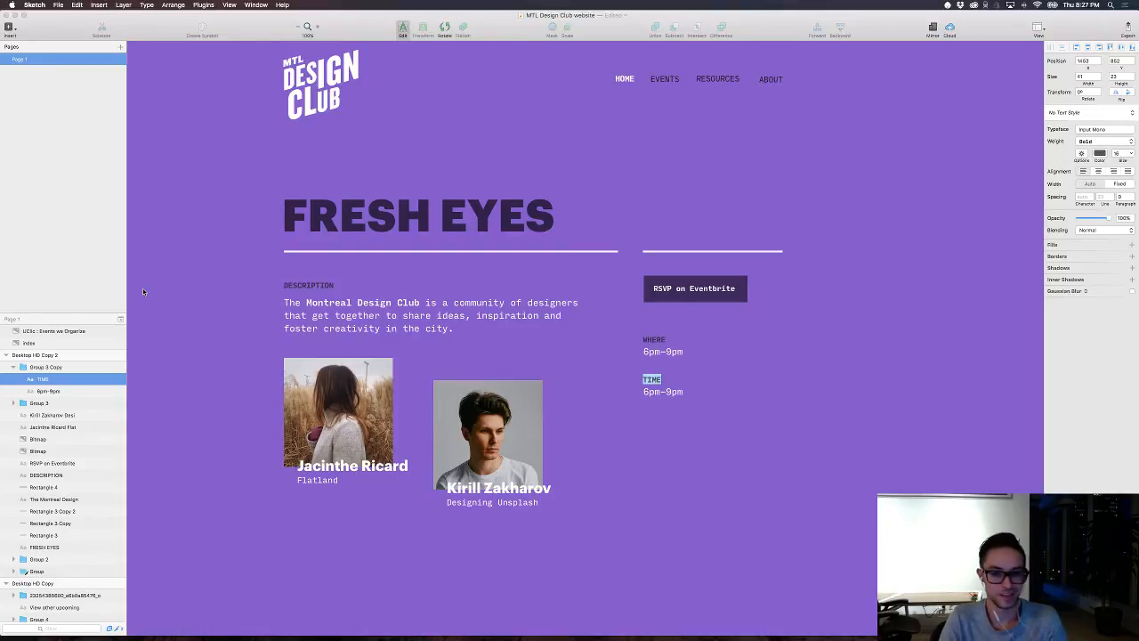
pyautogui.press('BackSpace')
pyautogui.click(290, 282)
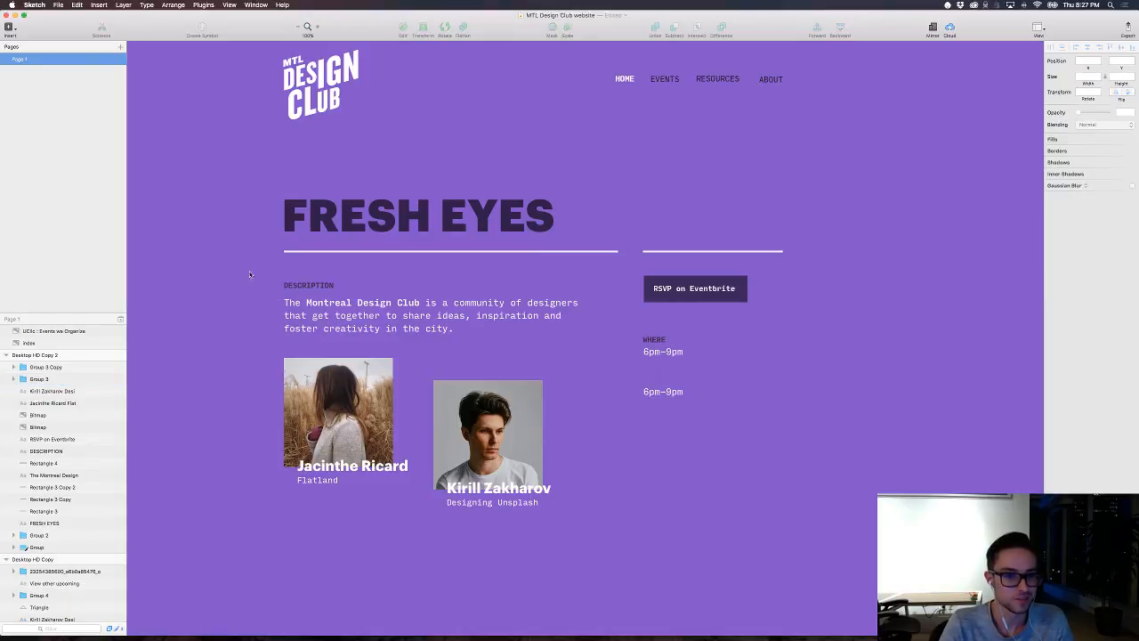
pyautogui.scroll(3, 249, 321)
pyautogui.scroll(-2, 249, 321)
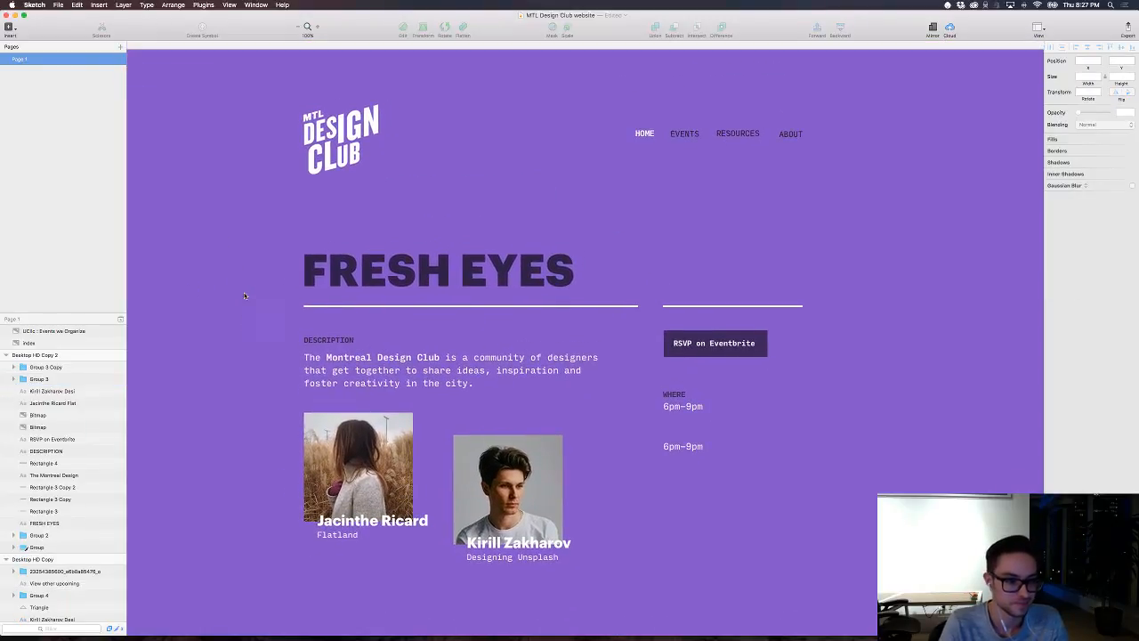
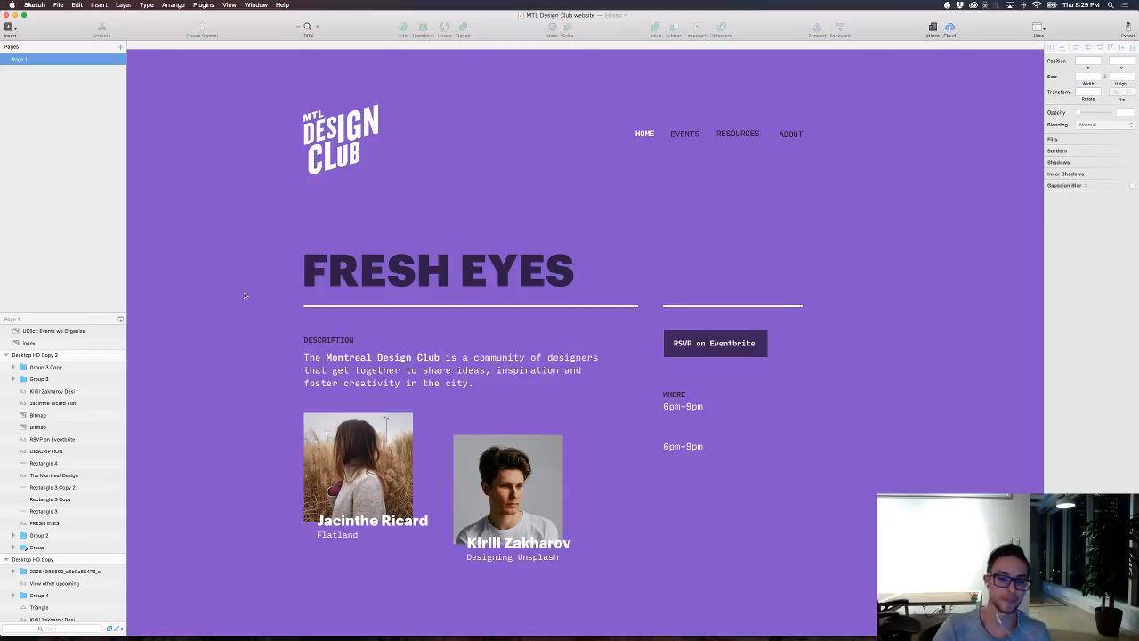
# Step: Compare the layout of the dark home page artboard with the purple FRESH EYES event page artboard
pyautogui.hscroll(-15, 273, 205)
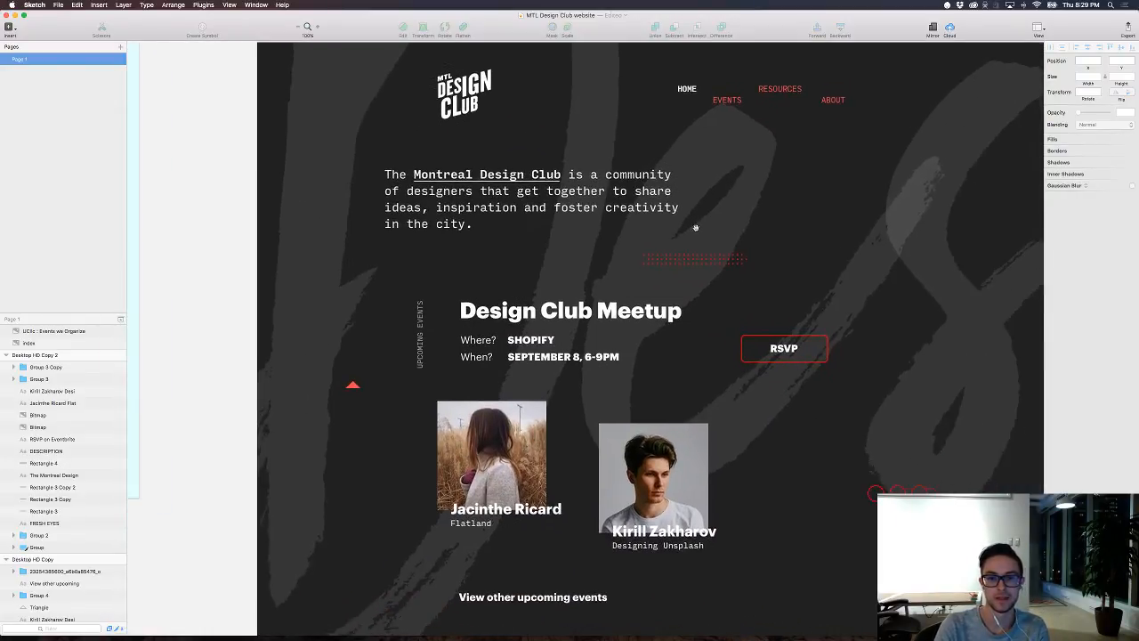
pyautogui.moveTo(695, 228); pyautogui.dragTo(578, 215)
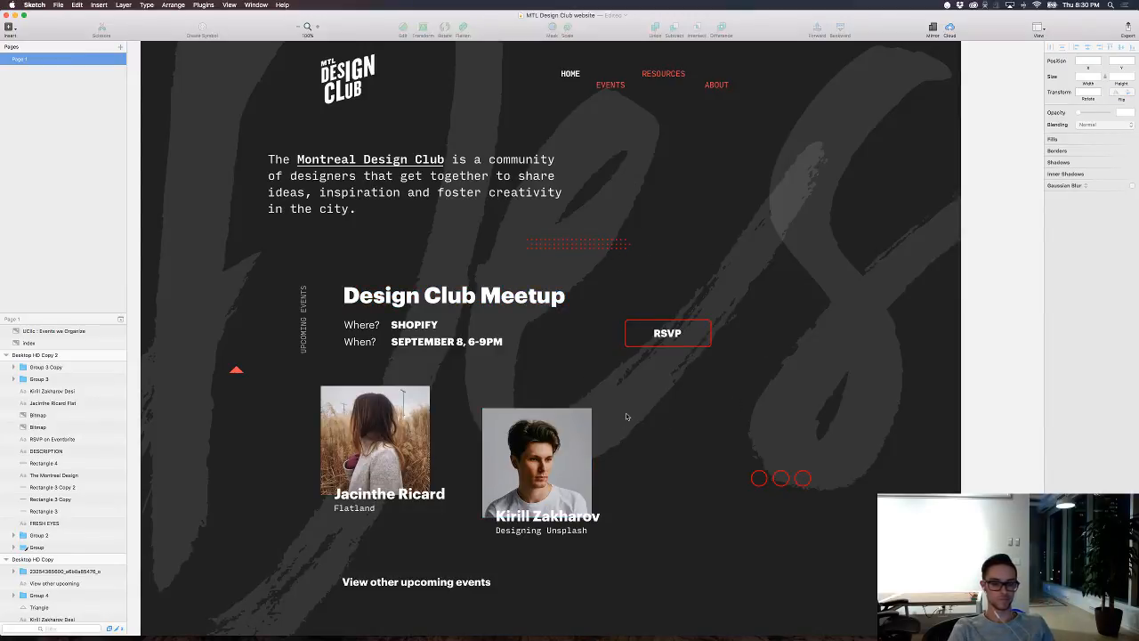
pyautogui.scroll(1, 627, 417)
pyautogui.scroll(-8, 626, 417)
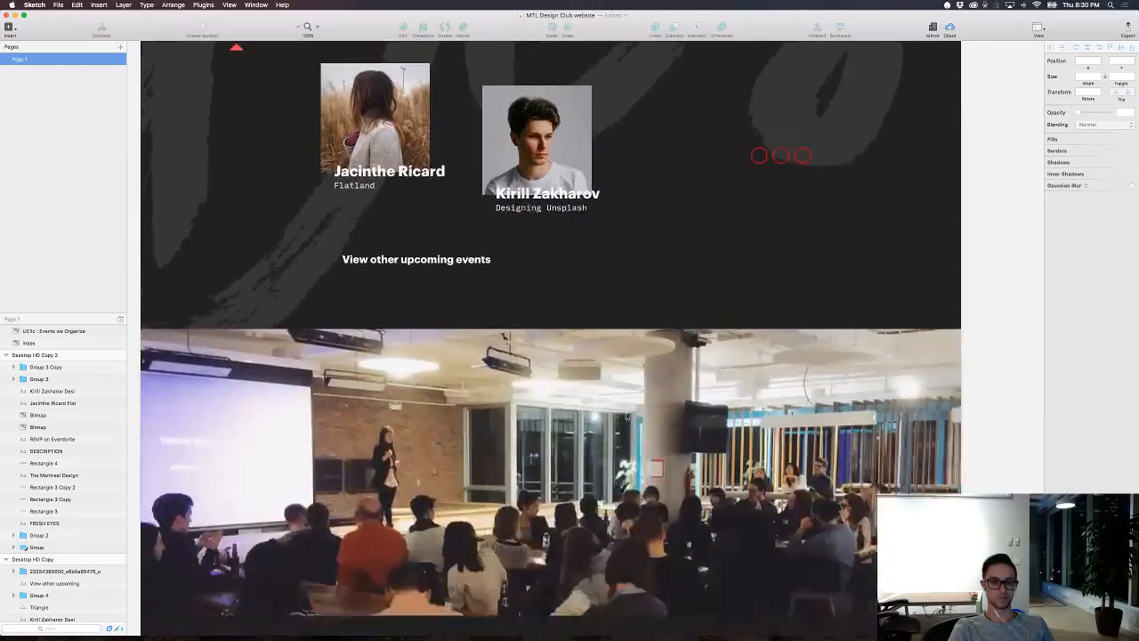
pyautogui.scroll(7, 626, 417)
pyautogui.hscroll(2, 627, 416)
pyautogui.scroll(3, 627, 416)
pyautogui.hscroll(12, 627, 417)
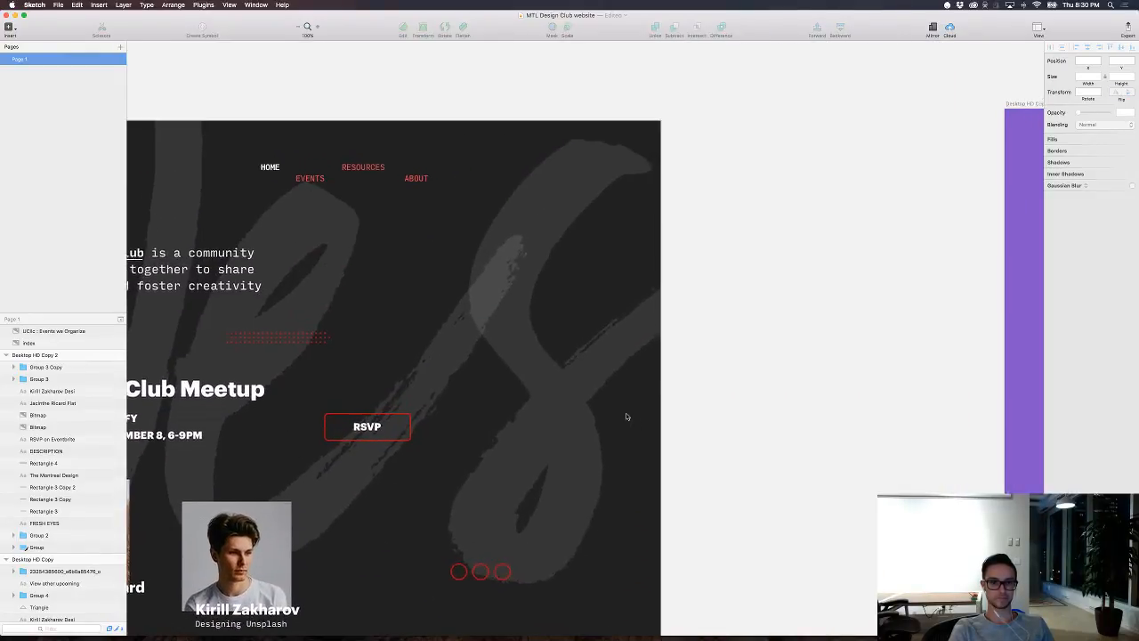
pyautogui.hscroll(2, 627, 416)
pyautogui.scroll(-3, 626, 416)
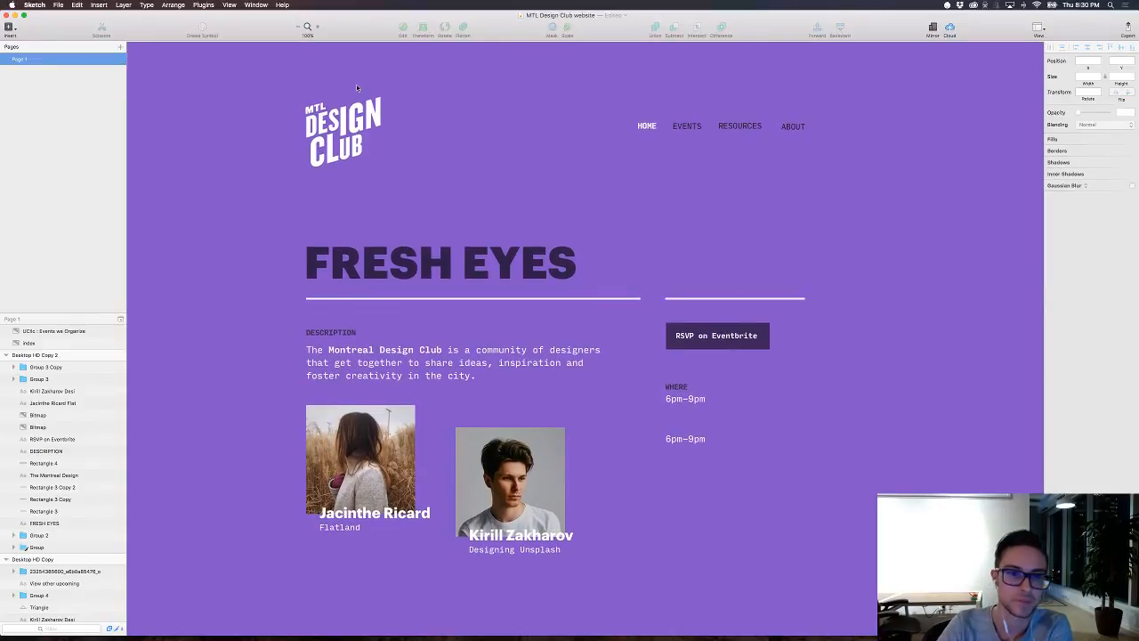
# Step: Show the rulers and shift the MTL Design Club logo left to X 561, extending beyond the FRESH EYES heading's left edge
pyautogui.click(316, 105)
pyautogui.hotkey('ctrl', 'r')
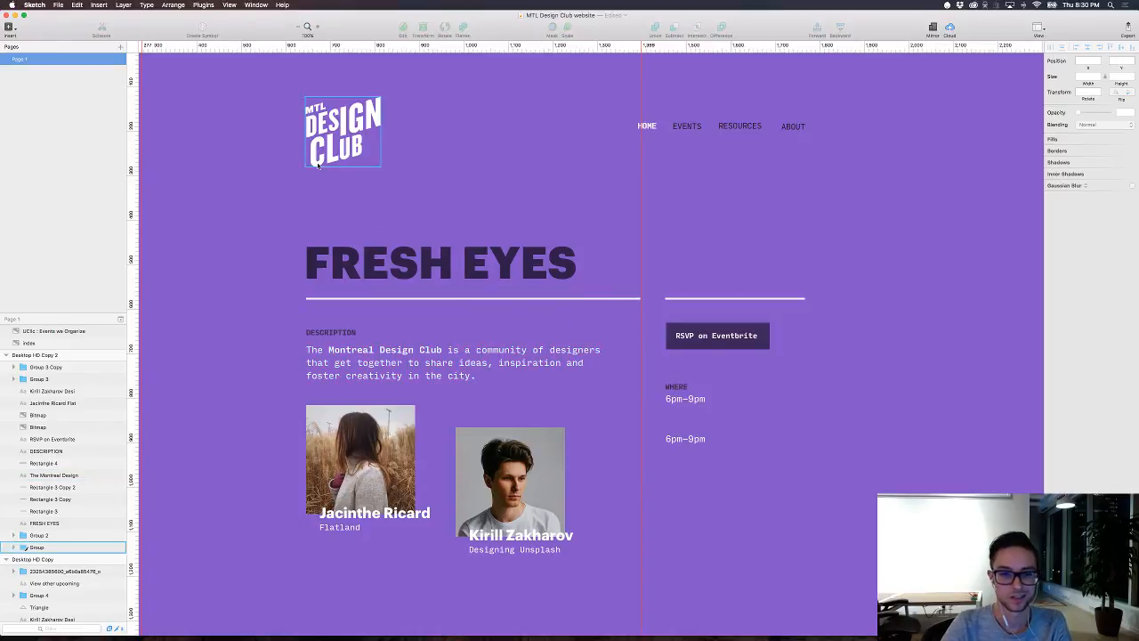
pyautogui.moveTo(359, 123); pyautogui.dragTo(335, 121)
pyautogui.click(620, 227)
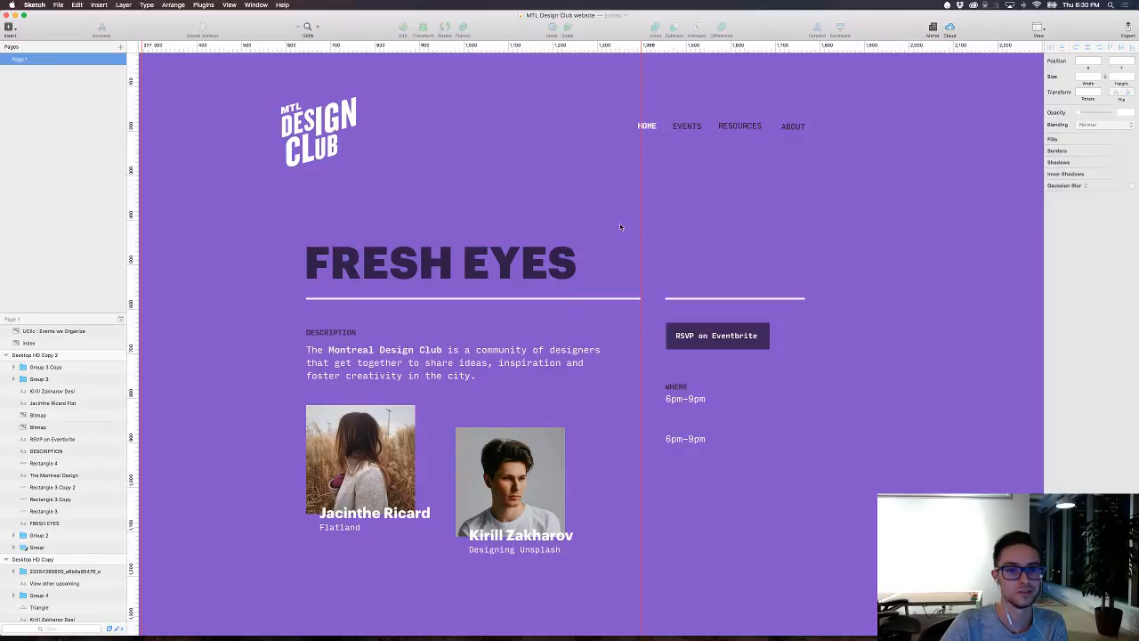
pyautogui.moveTo(300, 124); pyautogui.dragTo(367, 121)
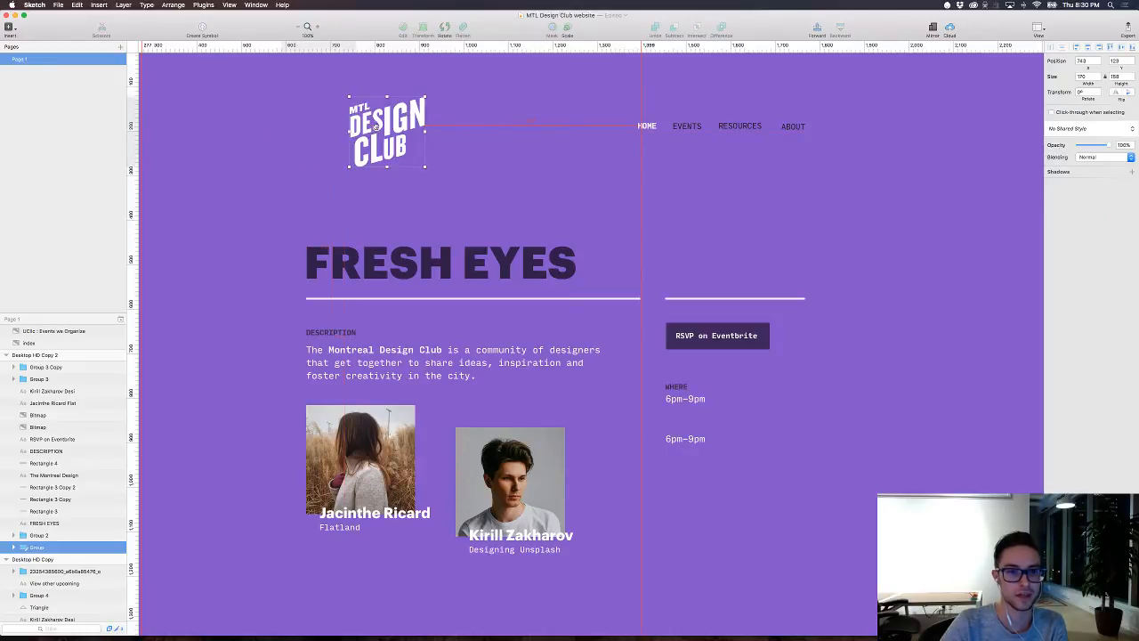
pyautogui.click(299, 94)
pyautogui.press('super+z')
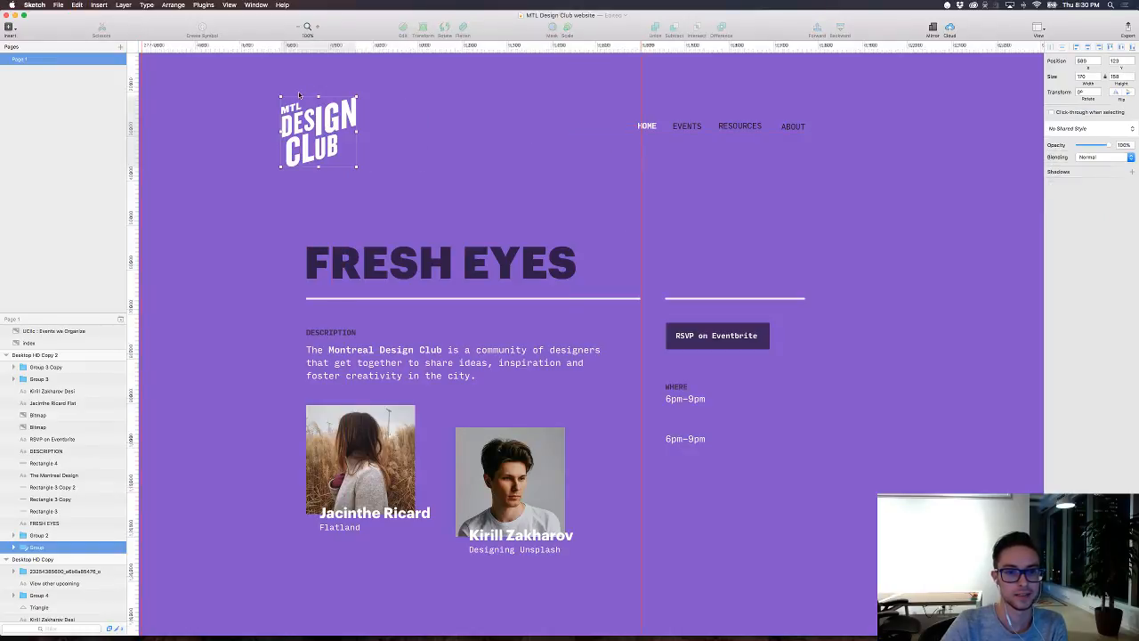
pyautogui.moveTo(333, 133); pyautogui.dragTo(321, 132)
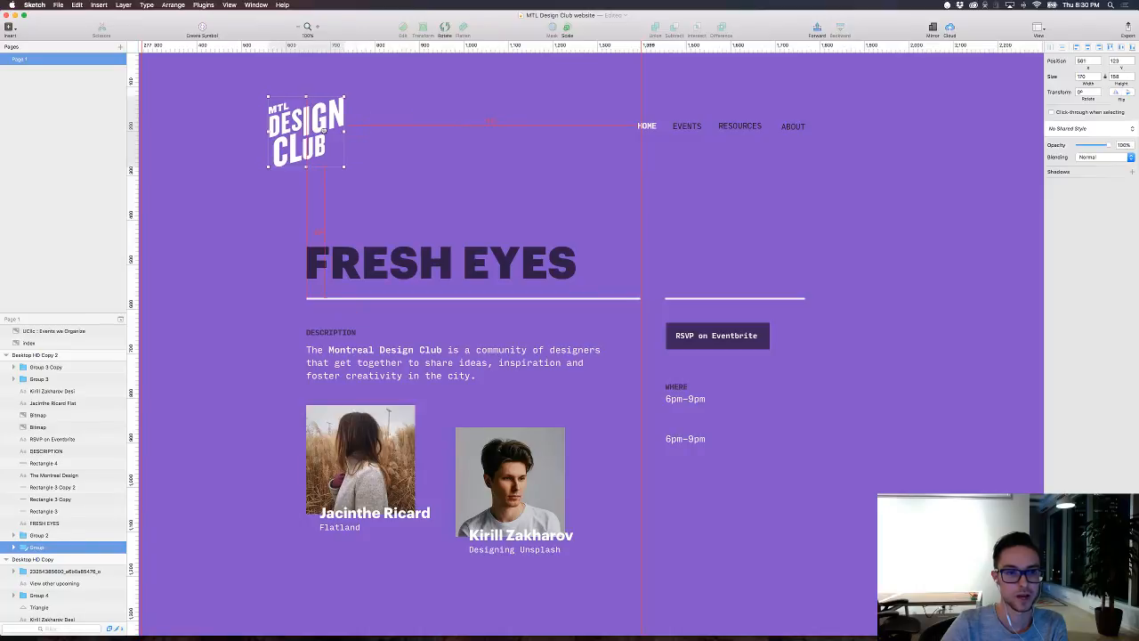
# Step: Move the header's navigation links group to the right so it extends beyond the short divider's right end
pyautogui.moveTo(620, 84); pyautogui.dragTo(812, 171)
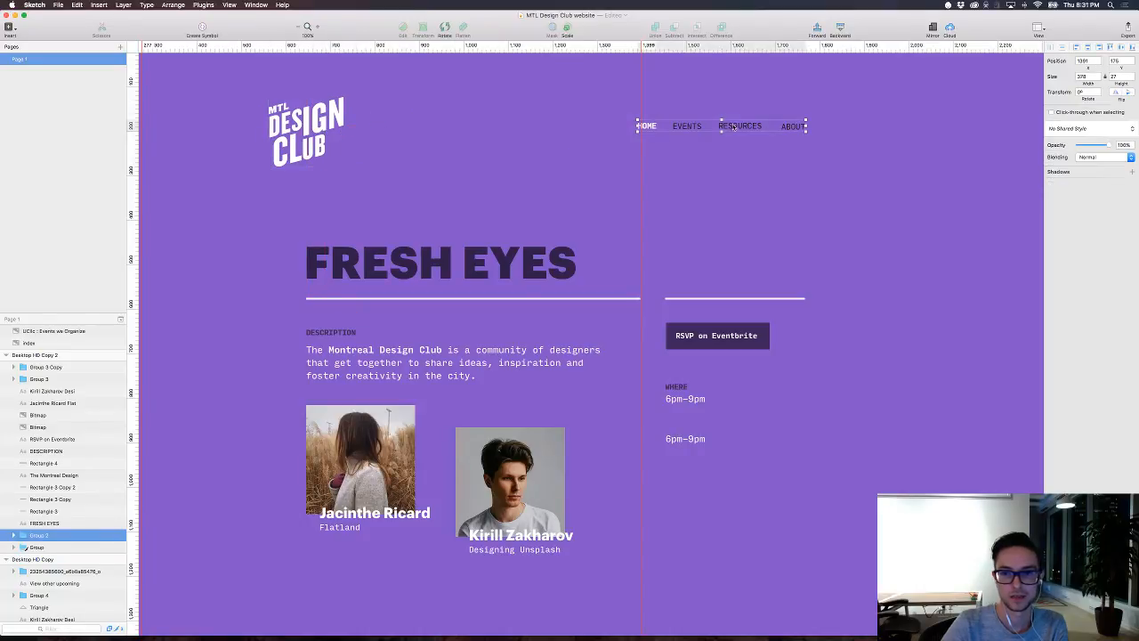
pyautogui.moveTo(728, 123); pyautogui.dragTo(770, 122)
pyautogui.click(556, 149)
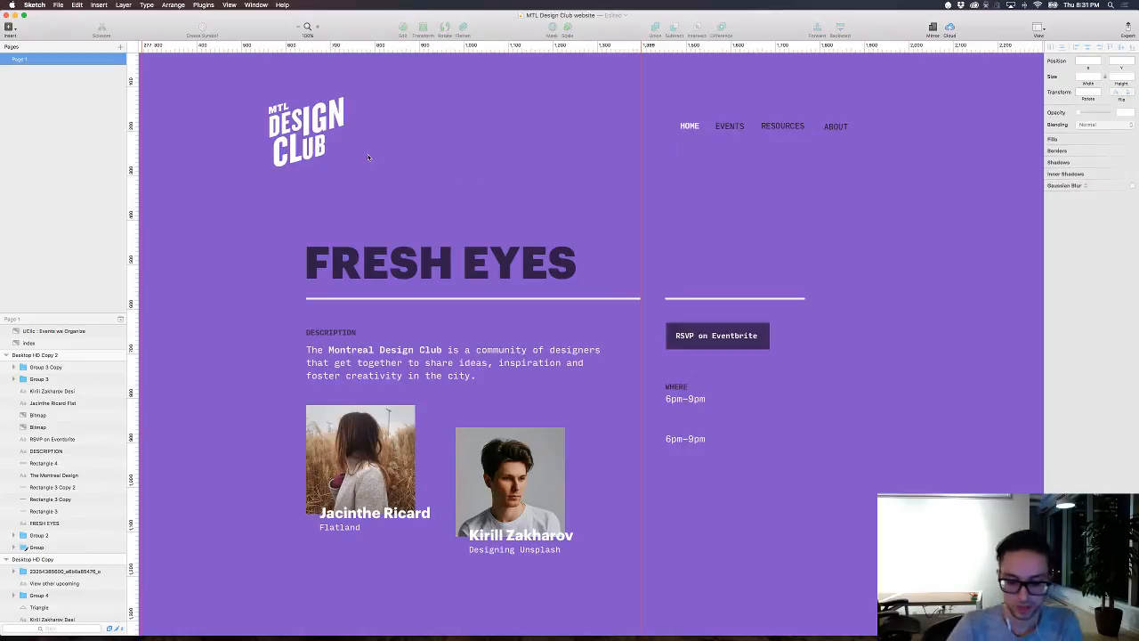
# Step: Draw a vertical line about 1320 px long down the purple page at X 640.5, near the FRESH EYES heading's left edge
pyautogui.press('r')
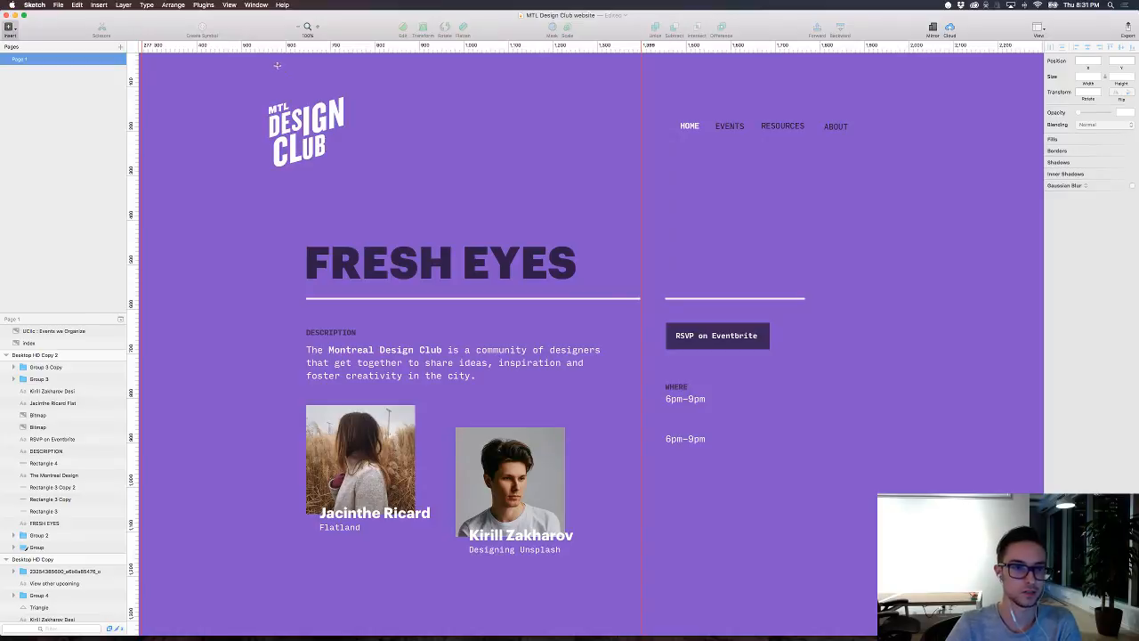
pyautogui.moveTo(295, 55); pyautogui.dragTo(295, 632)
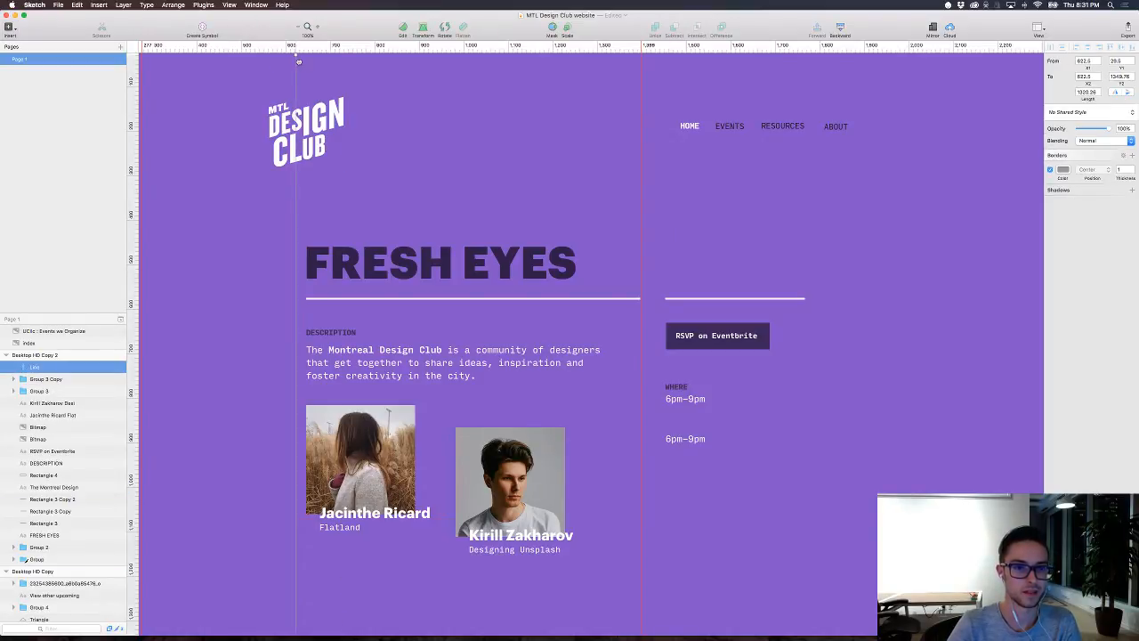
pyautogui.moveTo(296, 62); pyautogui.dragTo(308, 62)
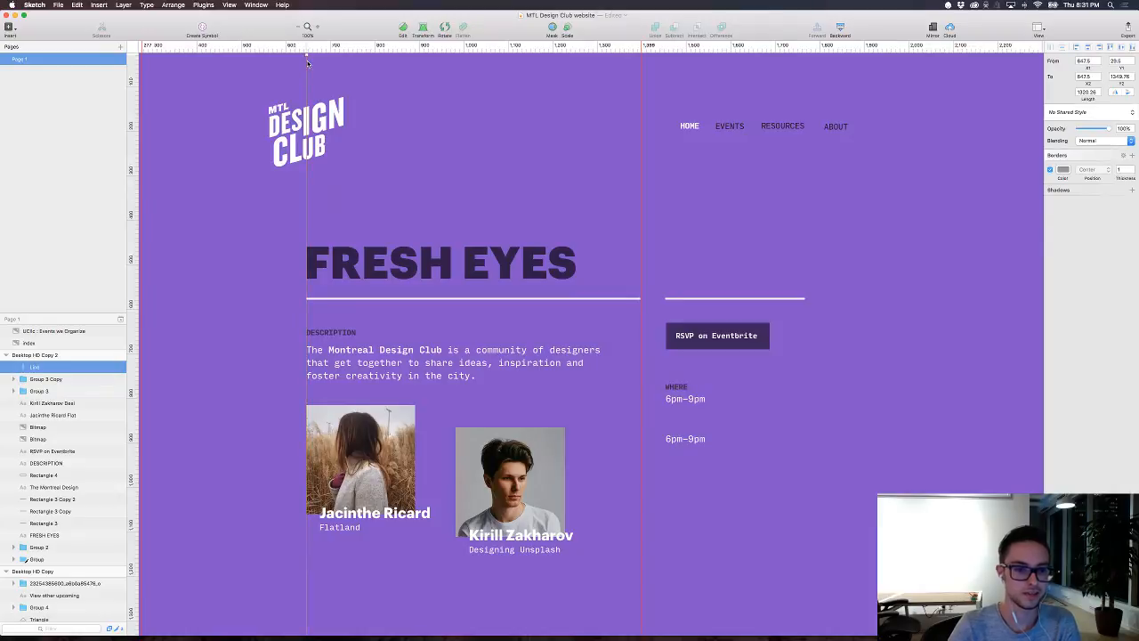
pyautogui.hotkey('shift', 'Left')
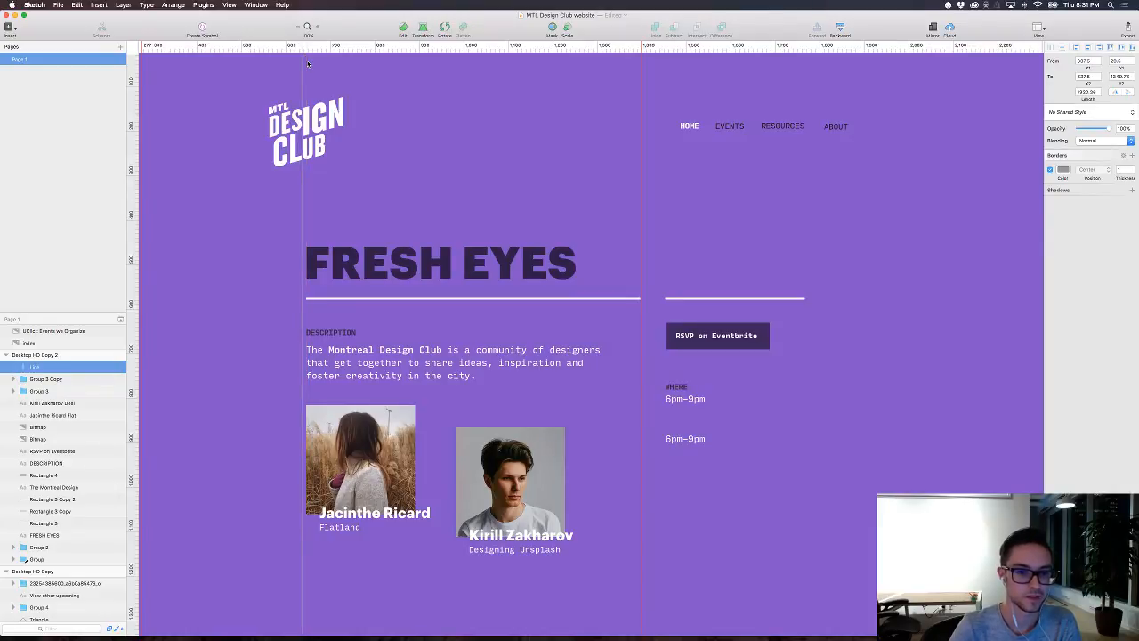
pyautogui.press('Right')
pyautogui.press('Right')
pyautogui.press('Right')
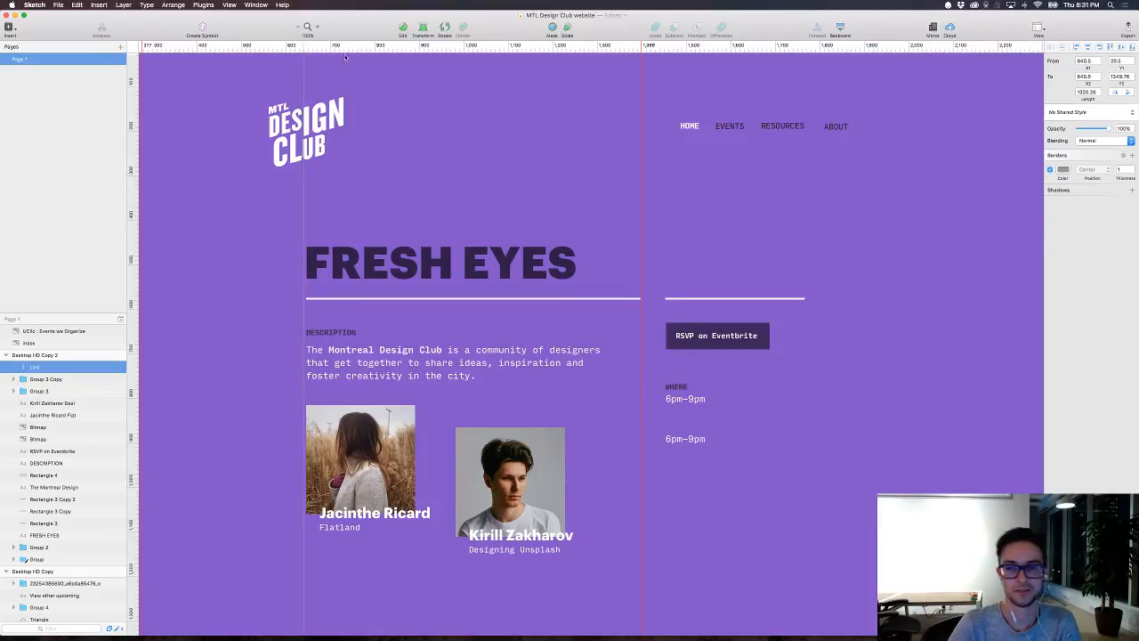
# Step: Set the vertical line's border colour to black (000000) with 21% alpha
pyautogui.click(1063, 169)
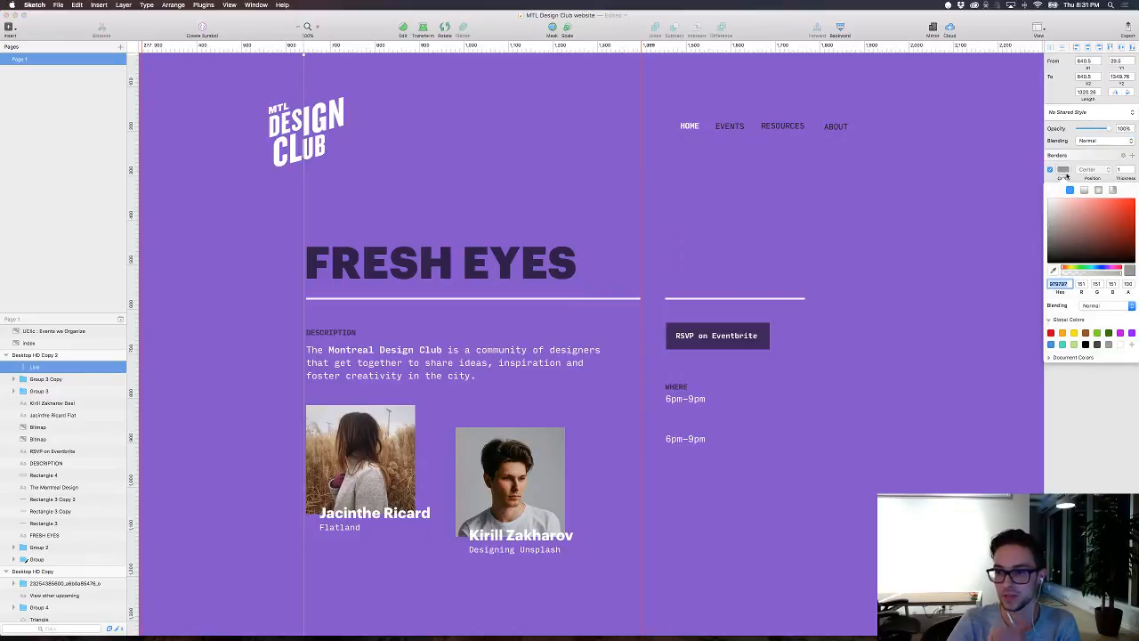
pyautogui.moveTo(1053, 245); pyautogui.dragTo(1025, 305)
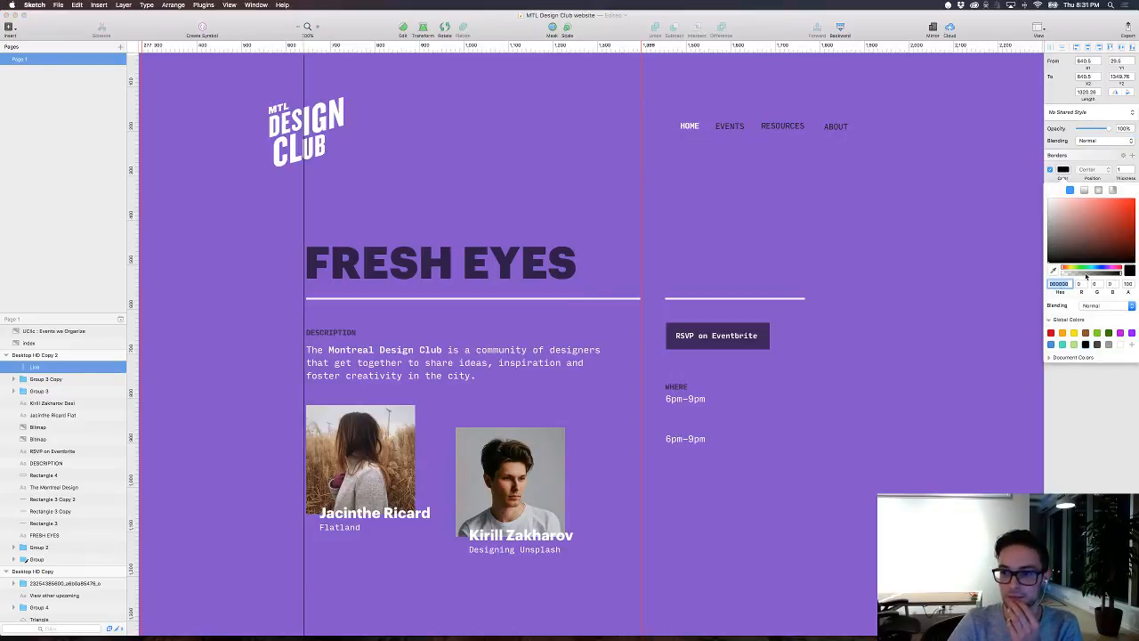
pyautogui.moveTo(1091, 272); pyautogui.dragTo(1072, 276)
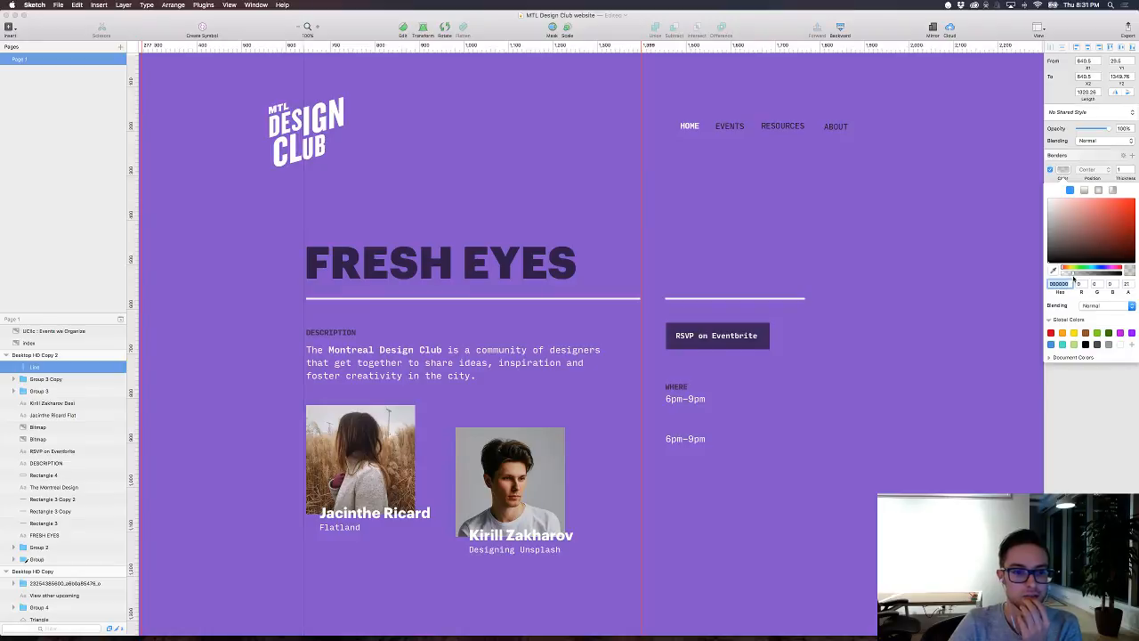
# Step: Shift the vertical line left to X 631.5, and place a duplicate at X 551.5 just outside the logo's left edge
pyautogui.click(304, 71)
pyautogui.hotkey('shift', 'Left')
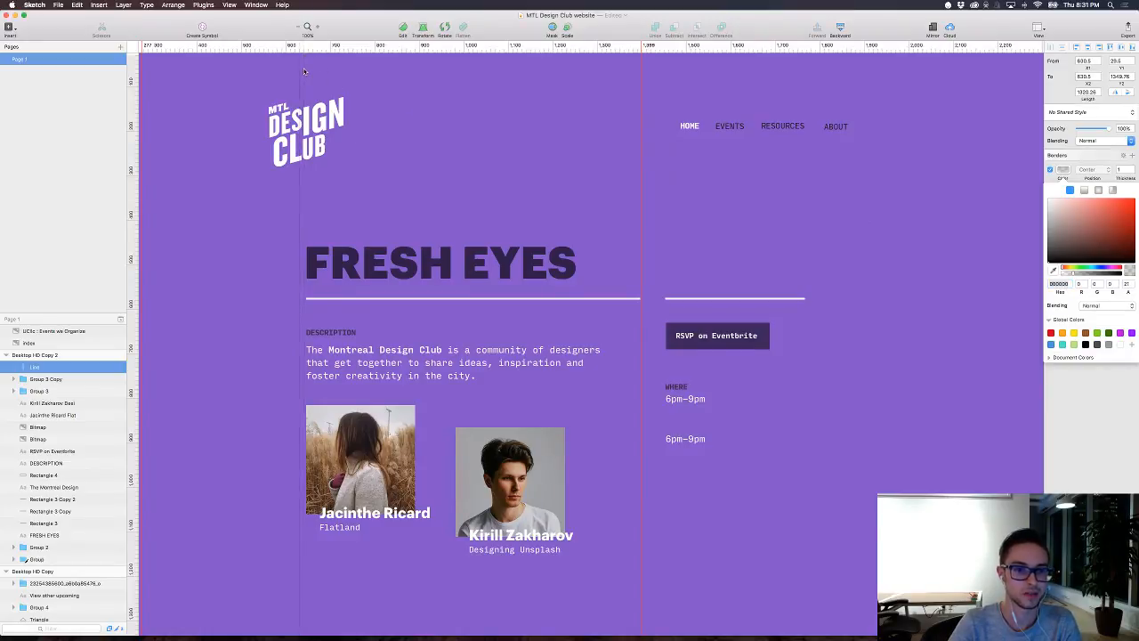
pyautogui.press('super+d')
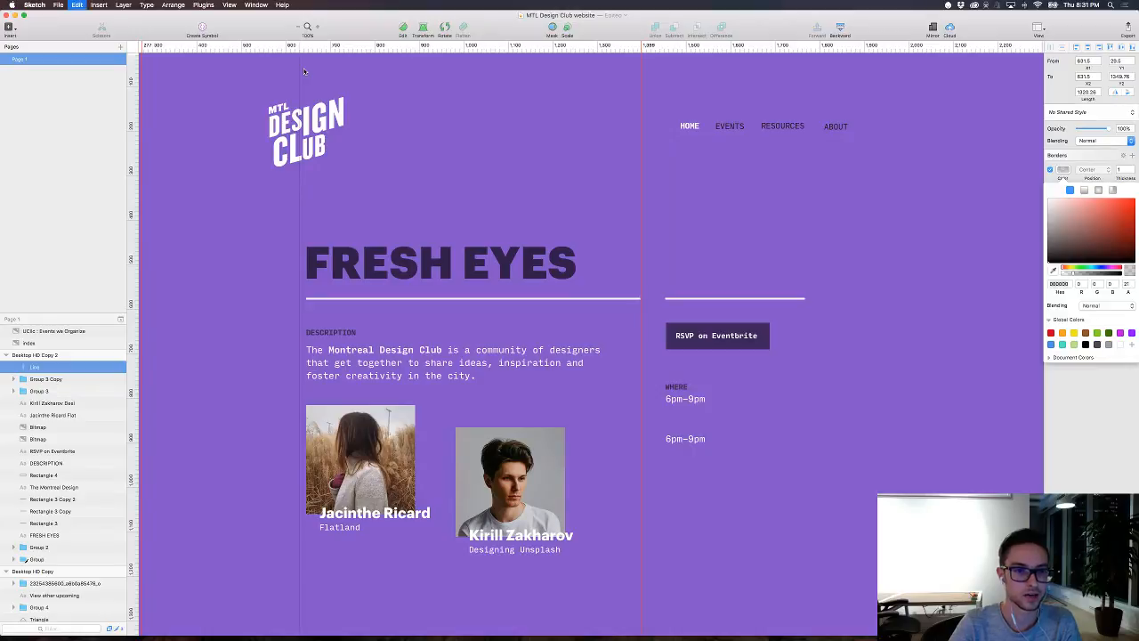
pyautogui.hotkey('shift', 'Left')
pyautogui.hotkey('shift', 'Left')
pyautogui.hotkey('shift', 'Left')
pyautogui.hotkey('shift', 'Left')
pyautogui.hotkey('shift', 'Left')
pyautogui.hotkey('shift', 'Left')
pyautogui.hotkey('shift', 'Left')
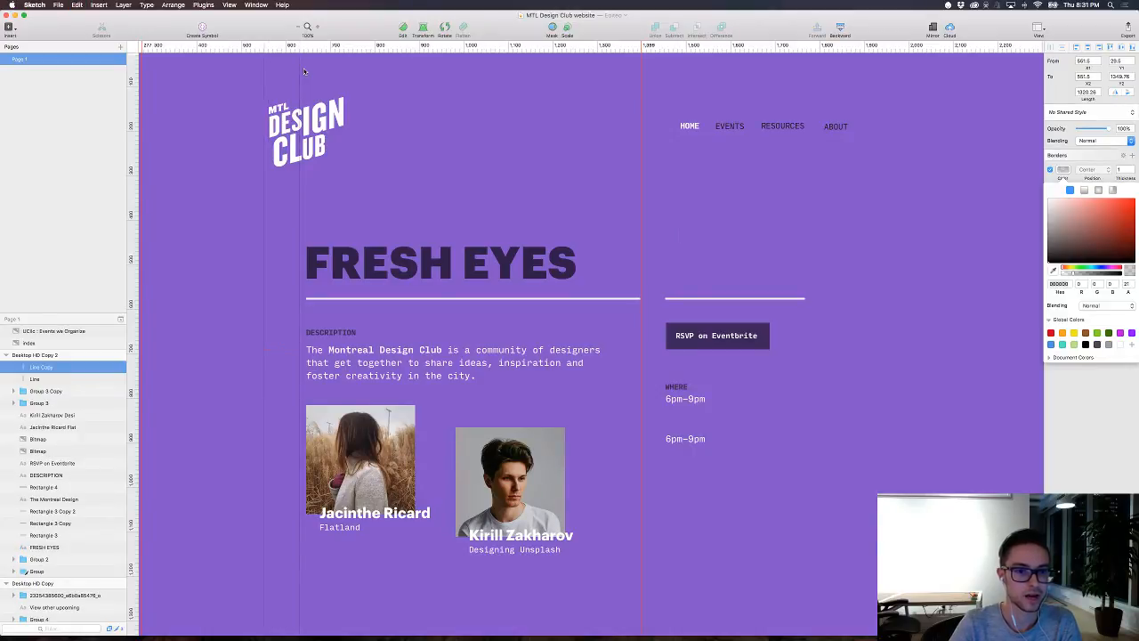
# Step: Place a copy of the line beside the logo at X 1397.5, at the right end of the long divider
pyautogui.scroll(1, 304, 98)
pyautogui.click(307, 125)
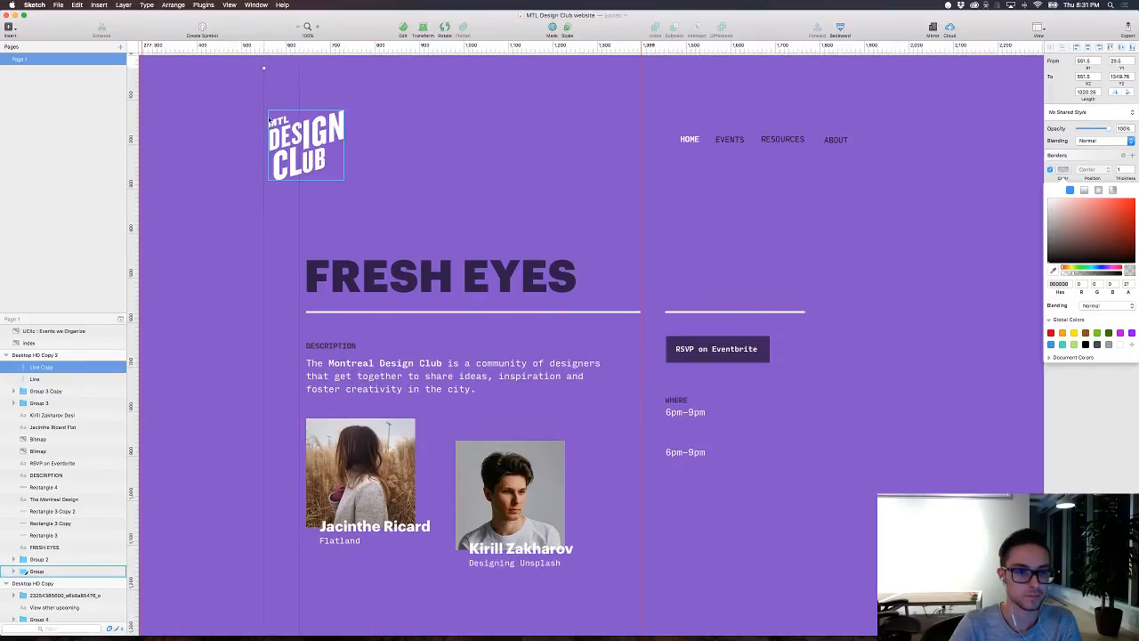
pyautogui.moveTo(264, 82); pyautogui.dragTo(638, 110)
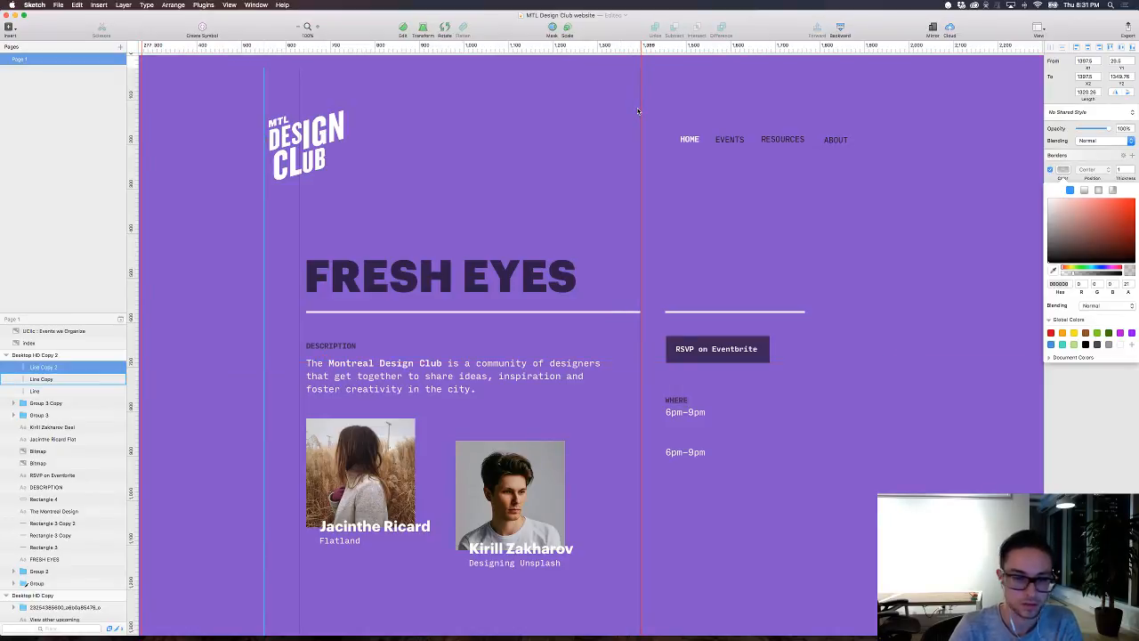
# Step: Duplicate the vertical line again, place the copy at X 1451.5 along the RSVP column's left edge, and hide the rulers
pyautogui.press('super+d')
pyautogui.hotkey('shift', 'Left')
pyautogui.hotkey('shift', 'Left')
pyautogui.hotkey('shift', 'Left')
pyautogui.hotkey('shift', 'Left')
pyautogui.hotkey('shift', 'Left')
pyautogui.hotkey('shift', 'Left')
pyautogui.hotkey('shift', 'Left')
pyautogui.hotkey('shift', 'Left')
pyautogui.hotkey('shift', 'Left')
pyautogui.hotkey('shift', 'Left')
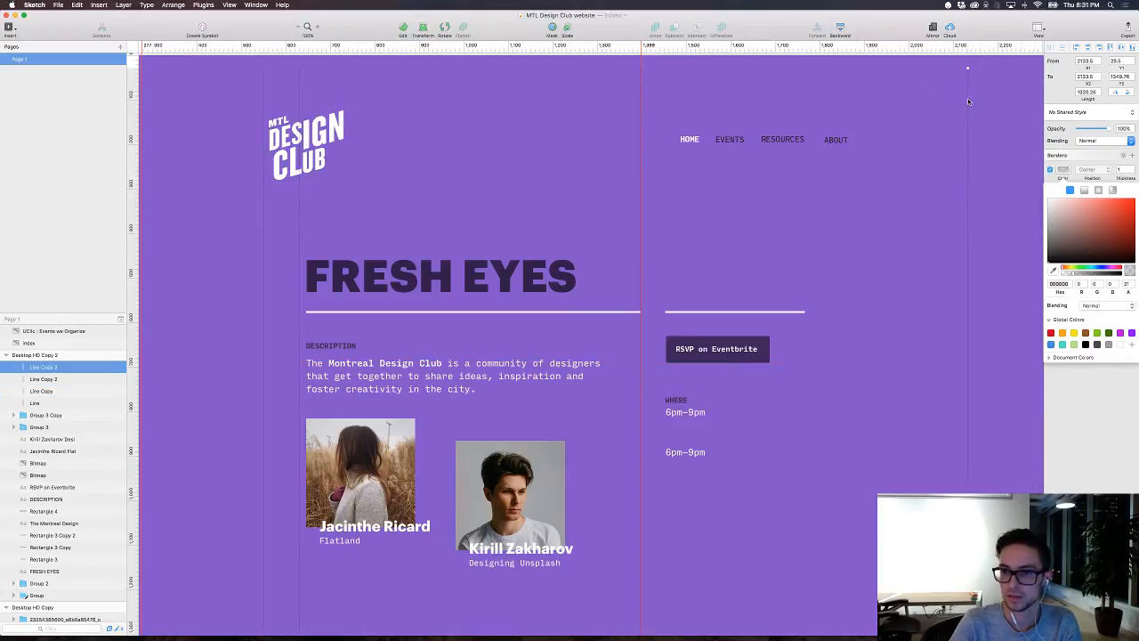
pyautogui.moveTo(969, 101); pyautogui.dragTo(666, 113)
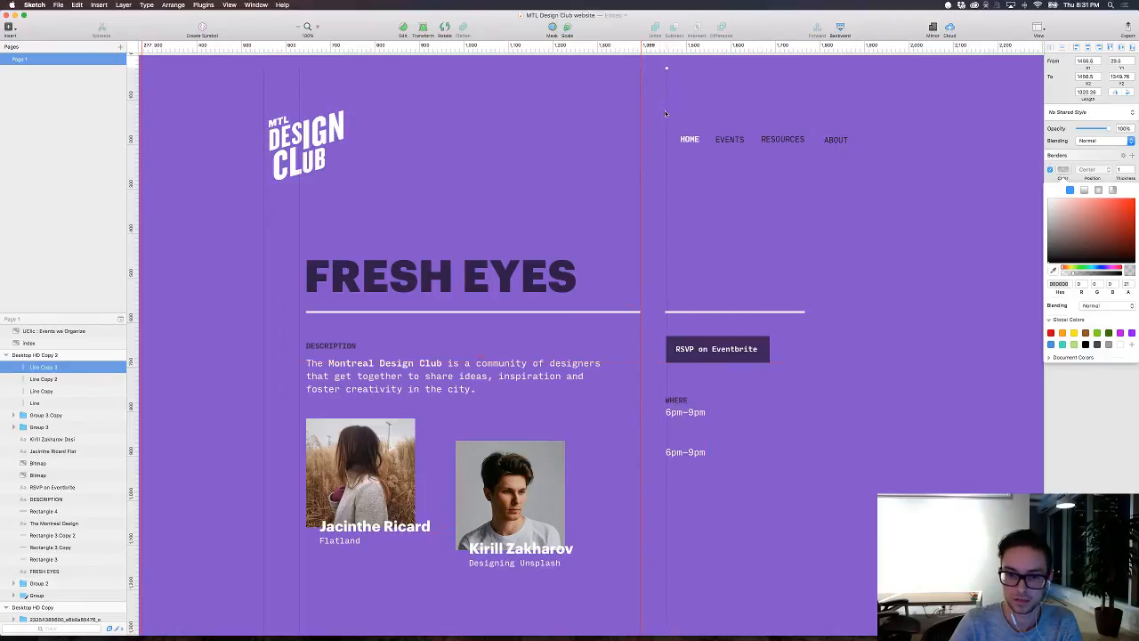
pyautogui.press('Left')
pyautogui.press('Left')
pyautogui.press('Left')
pyautogui.press('Left')
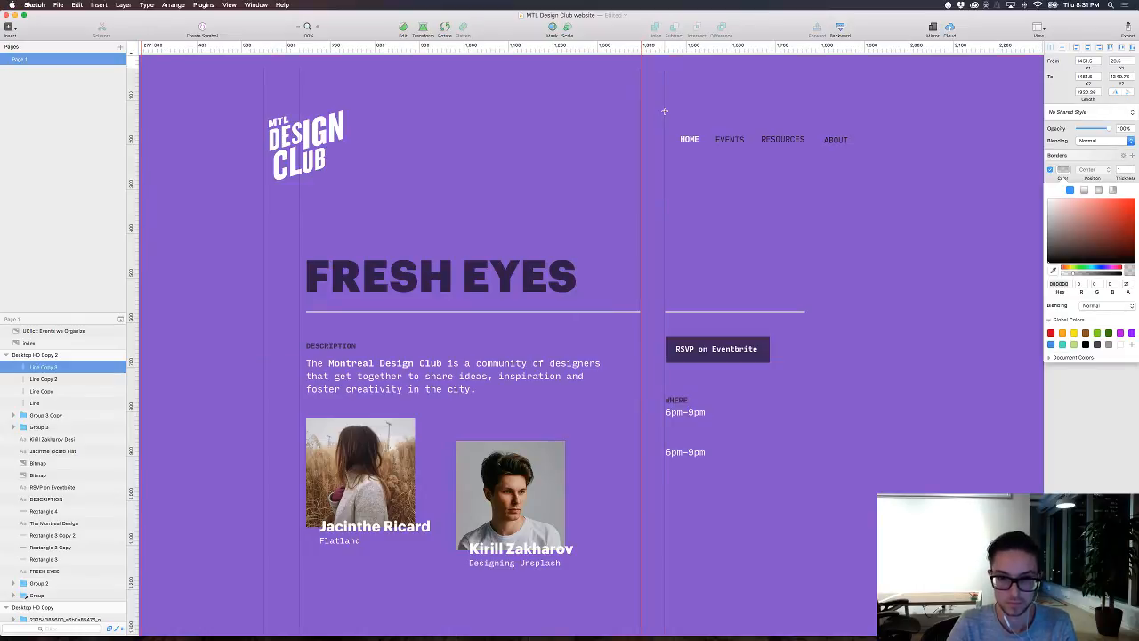
pyautogui.hotkey('ctrl', 'r')
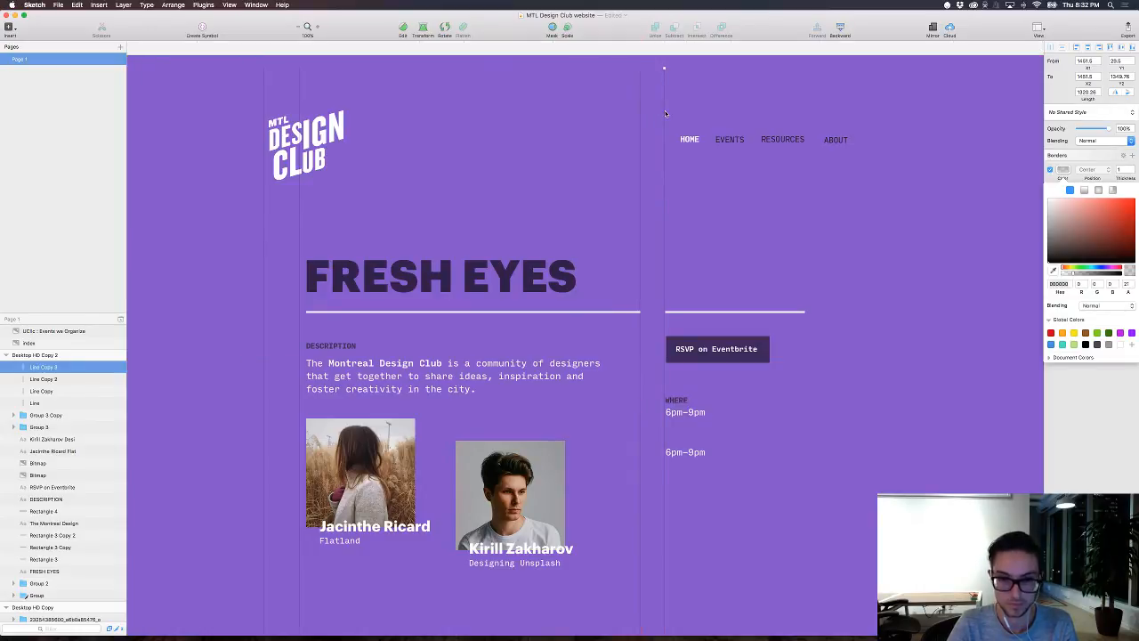
# Step: Move the vertical line beside the FRESH EYES heading to X 645.5, aligned with the heading's left edge
pyautogui.scroll(2, 667, 120)
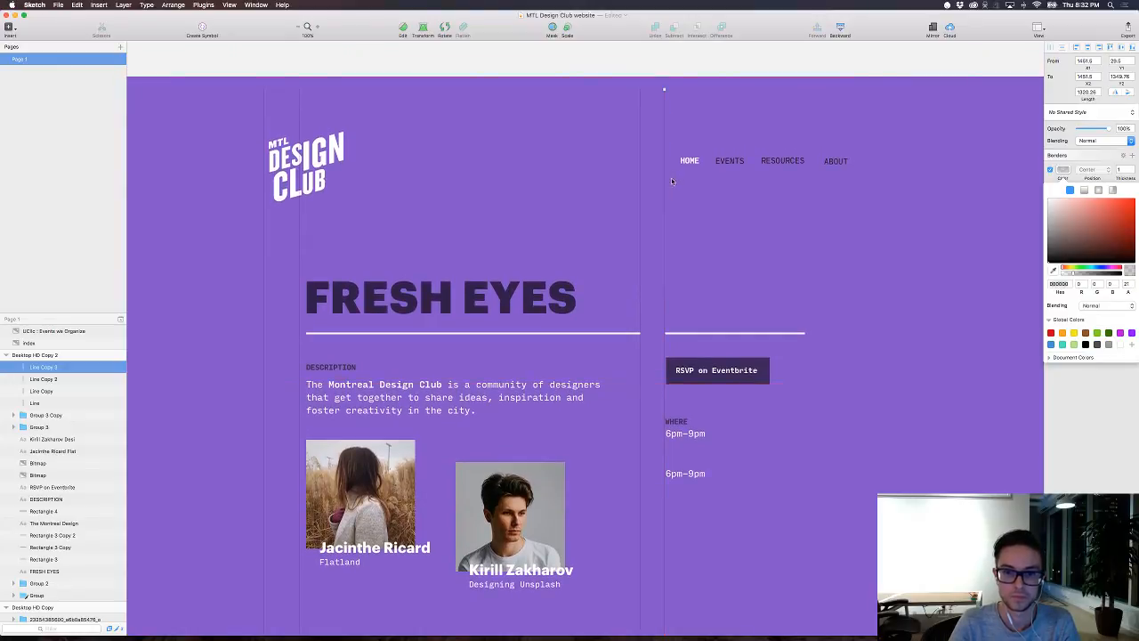
pyautogui.click(299, 246)
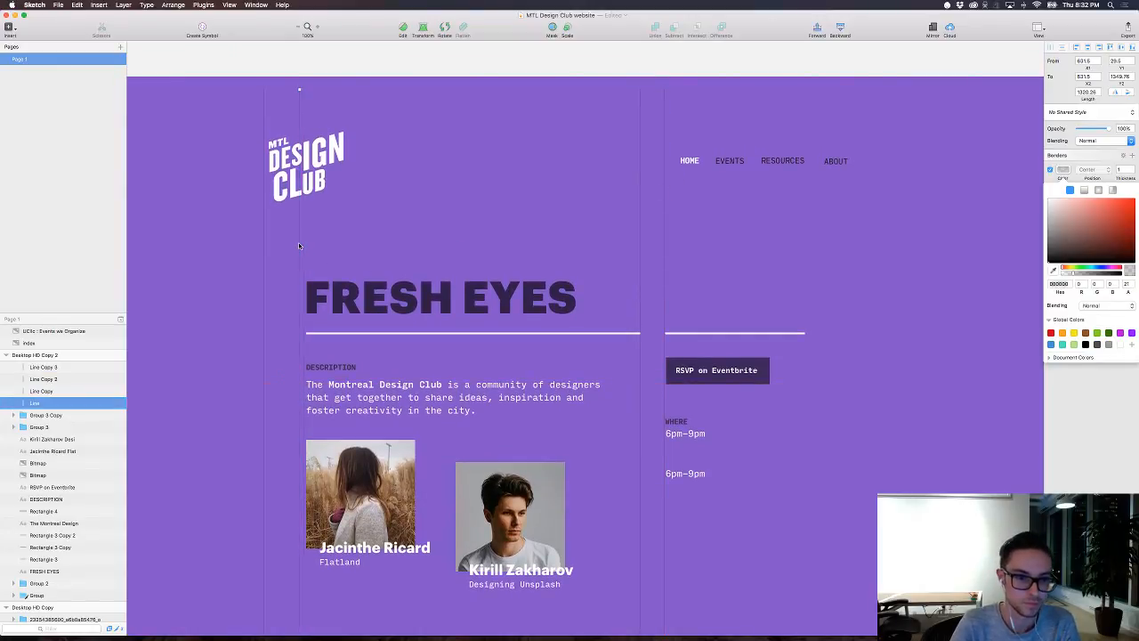
pyautogui.press('Left')
pyautogui.press('Left')
pyautogui.press('Left')
pyautogui.press('Left')
pyautogui.press('Left')
pyautogui.press('Left')
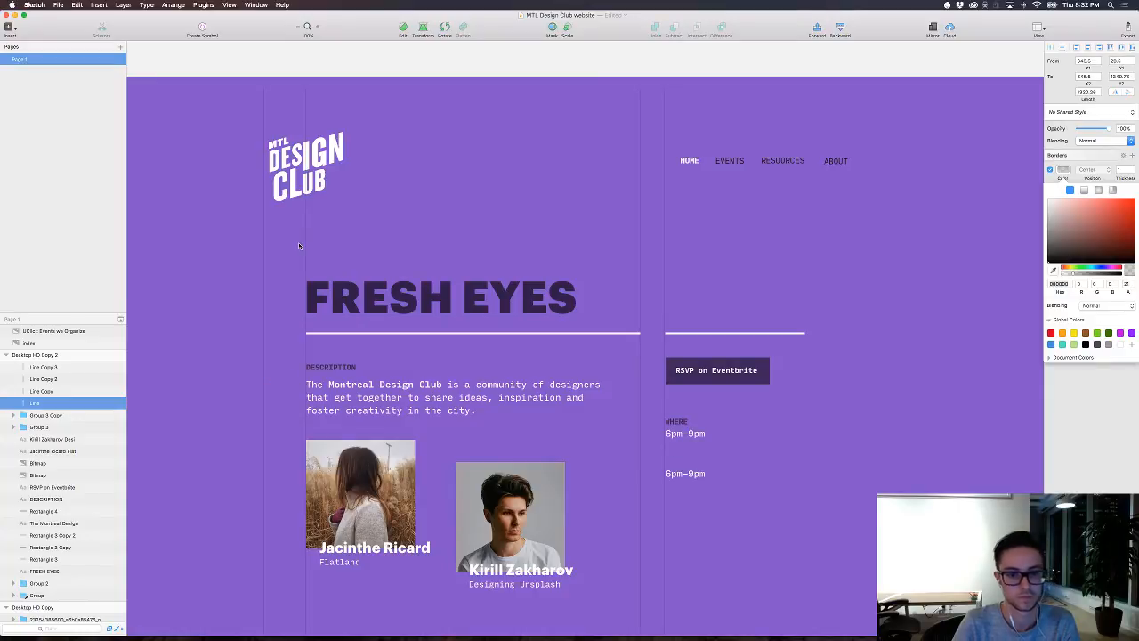
# Step: Copy the RSVP column's vertical line to X 1767.5, at the right end of the short divider
pyautogui.hscroll(-2, 299, 246)
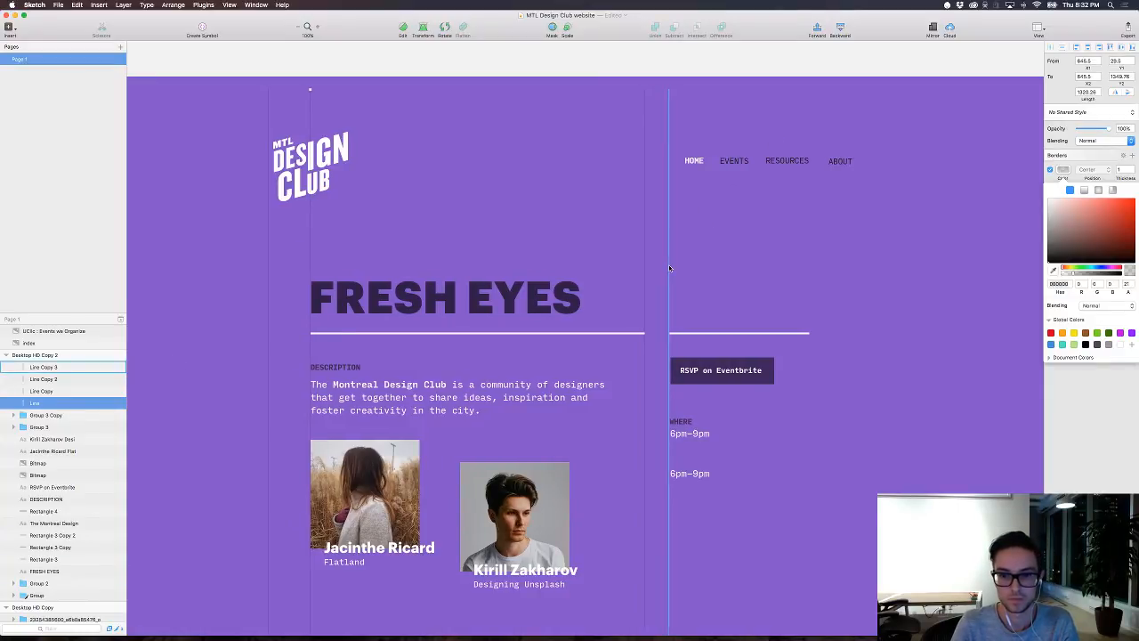
pyautogui.moveTo(668, 264); pyautogui.dragTo(808, 264)
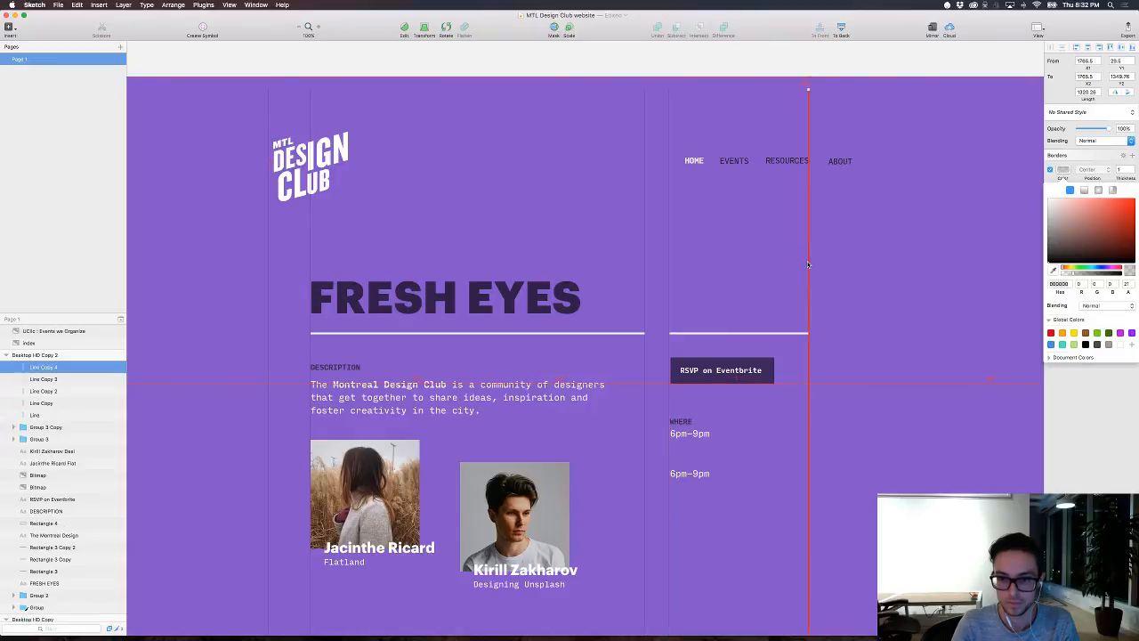
pyautogui.press('Right')
pyautogui.press('Right')
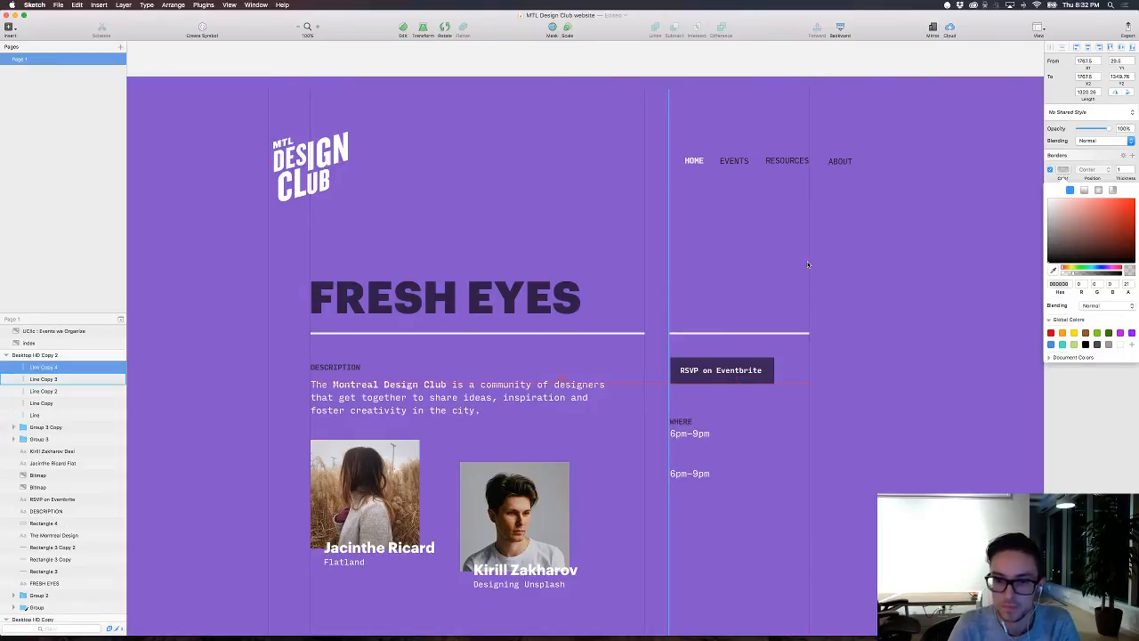
# Step: Duplicate the vertical line at the short divider's right end and place the copy at X 1864.5, beside the ABOUT link's right edge
pyautogui.click(809, 264)
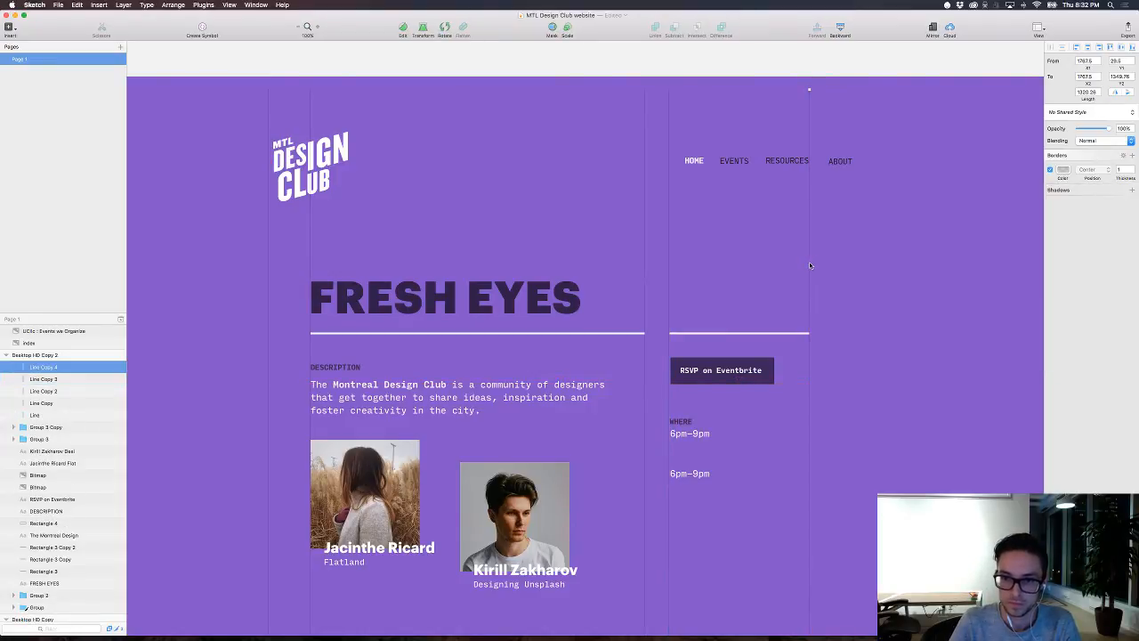
pyautogui.press('super+d')
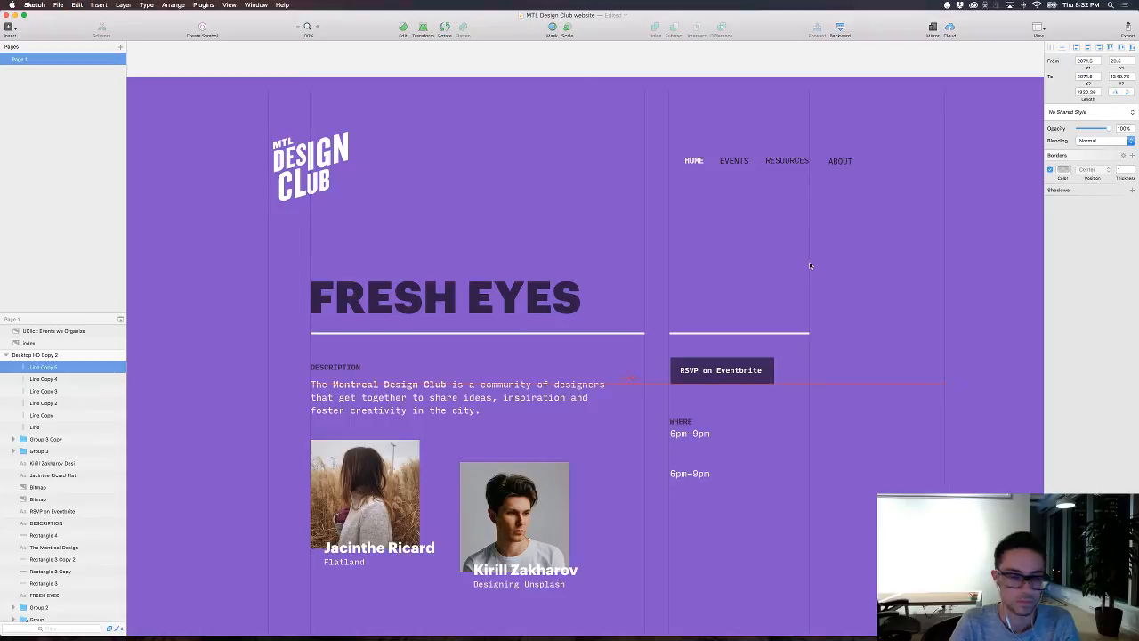
pyautogui.hotkey('shift', 'Left')
pyautogui.hotkey('shift', 'Left')
pyautogui.hotkey('shift', 'Left')
pyautogui.hotkey('shift', 'Left')
pyautogui.hotkey('shift', 'Left')
pyautogui.hotkey('shift', 'Left')
pyautogui.hotkey('shift', 'Left')
pyautogui.hotkey('shift', 'Left')
pyautogui.hotkey('shift', 'Left')
pyautogui.hotkey('shift', 'Left')
pyautogui.hotkey('shift', 'Left')
pyautogui.hotkey('shift', 'Left')
pyautogui.hotkey('shift', 'Left')
pyautogui.hotkey('shift', 'Left')
pyautogui.hotkey('shift', 'Left')
pyautogui.hotkey('shift', 'Left')
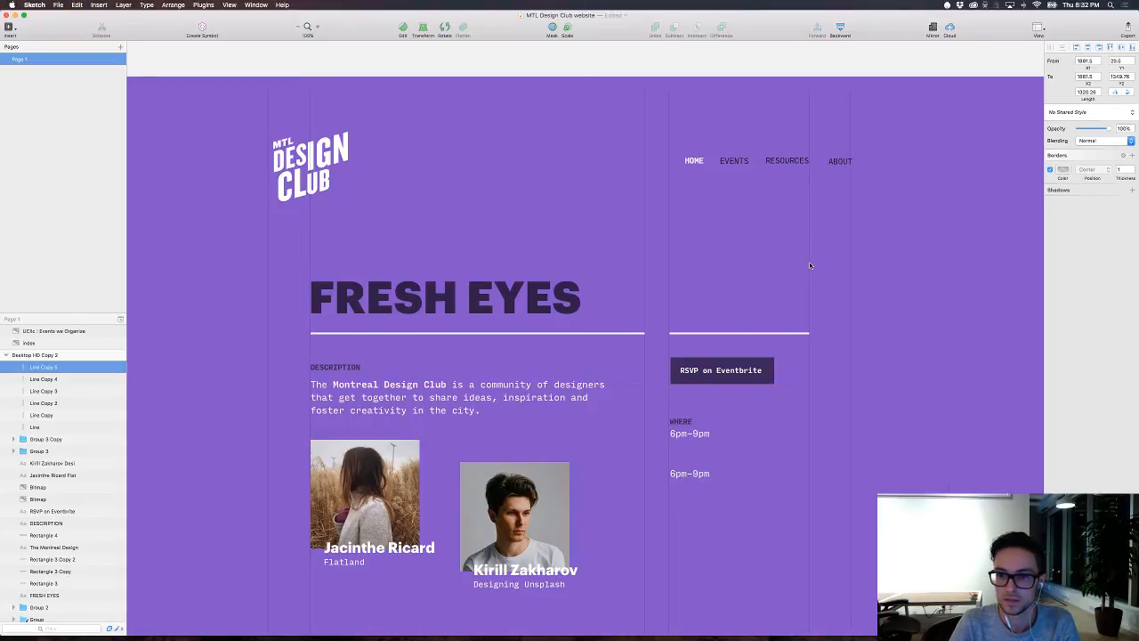
pyautogui.press('Right')
pyautogui.press('Right')
pyautogui.press('Right')
pyautogui.press('Right')
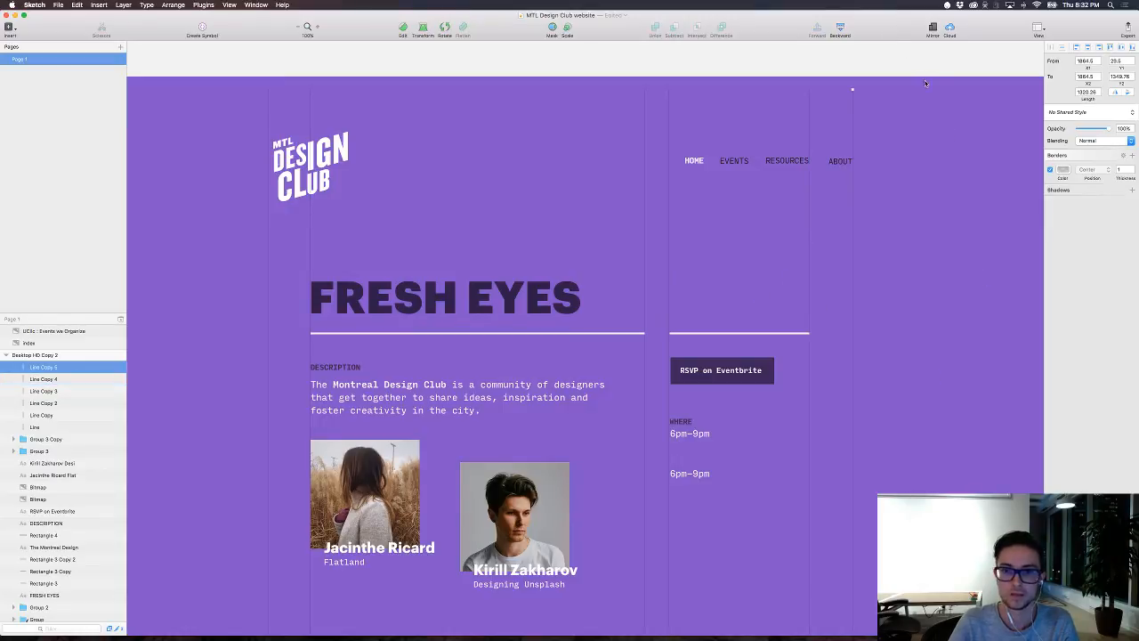
# Step: Select all six vertical grid lines and extend them upward to the artboard's top edge
pyautogui.moveTo(924, 82); pyautogui.dragTo(266, 89)
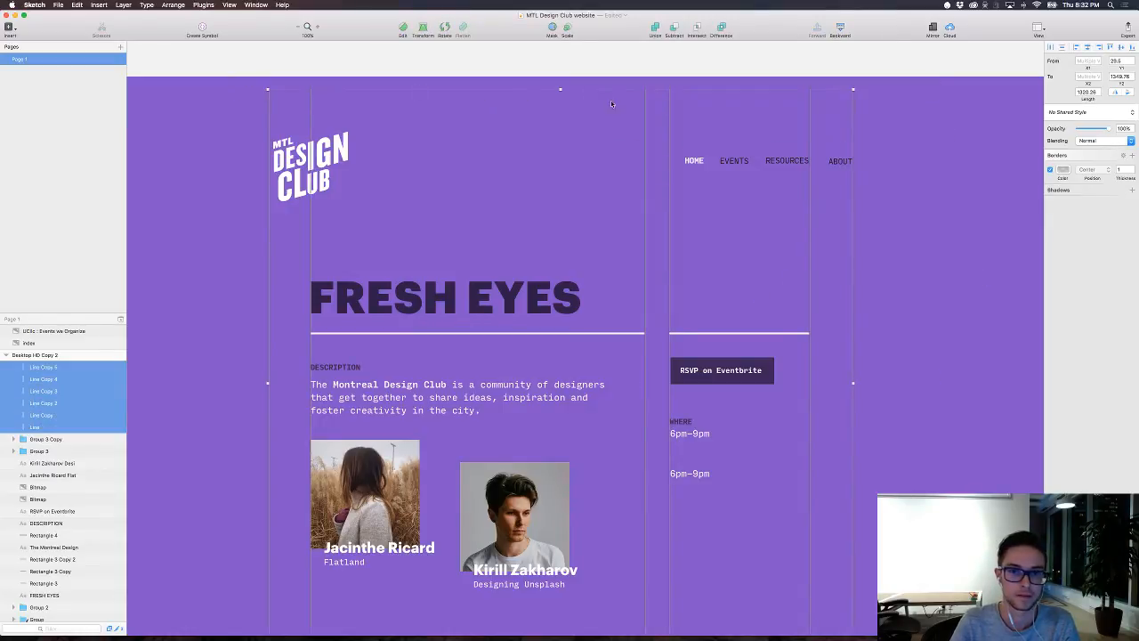
pyautogui.click(566, 62)
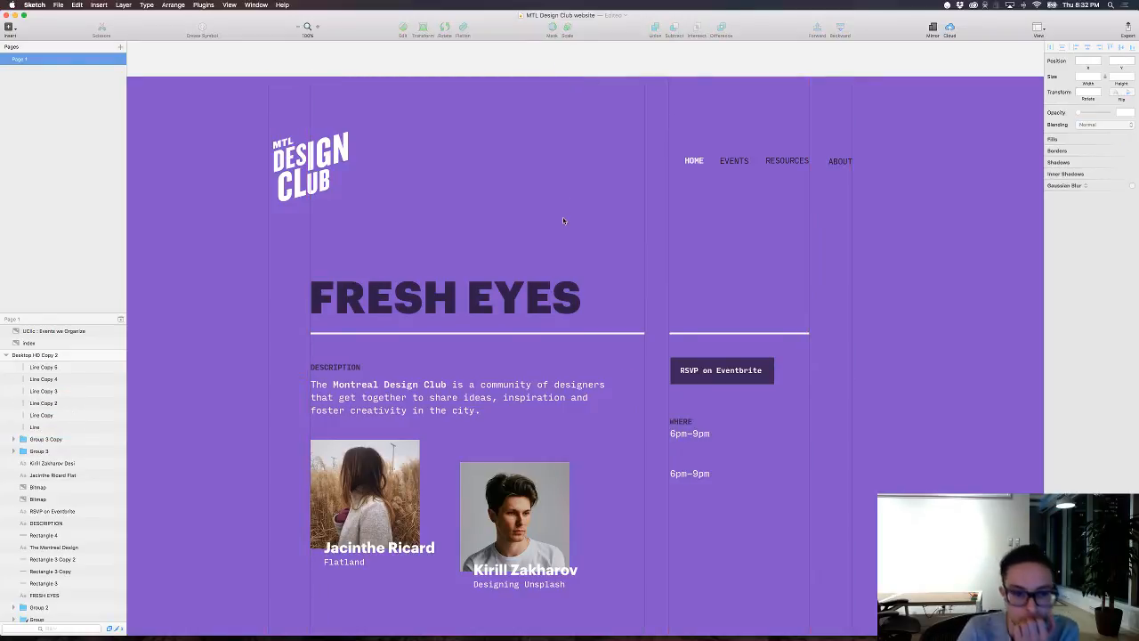
pyautogui.scroll(-2, 569, 220)
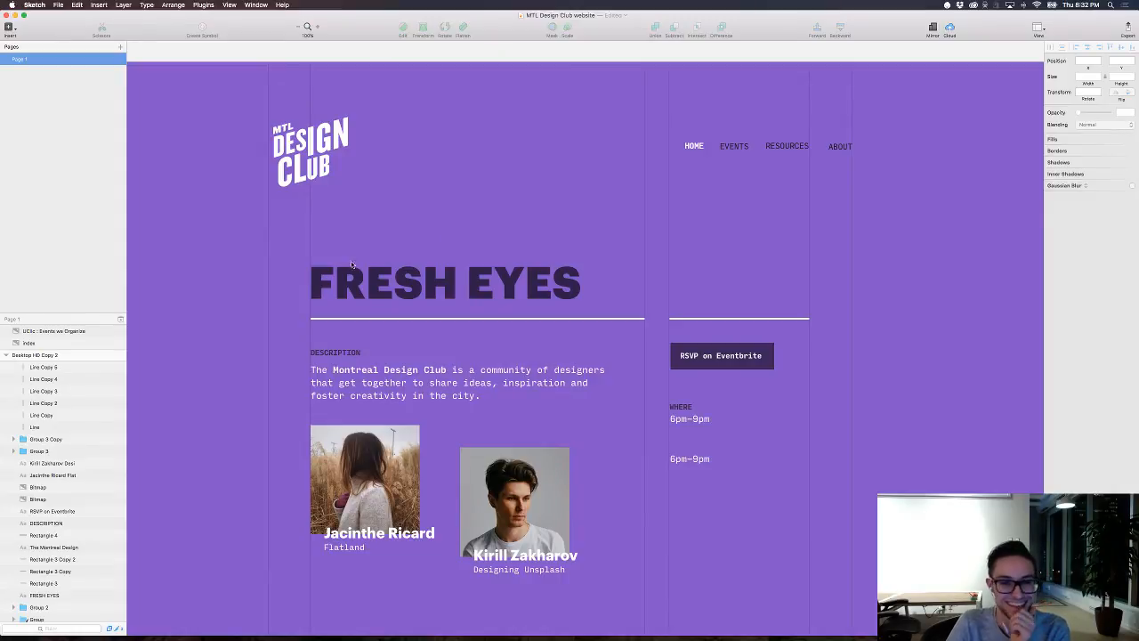
pyautogui.scroll(-3, 176, 314)
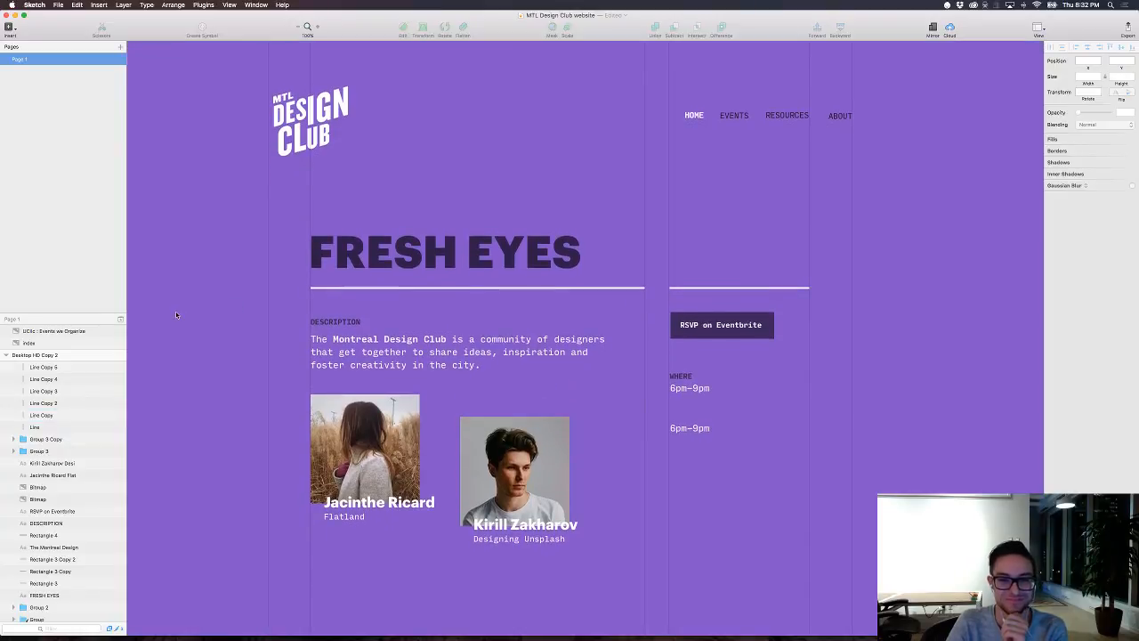
pyautogui.scroll(2, 177, 314)
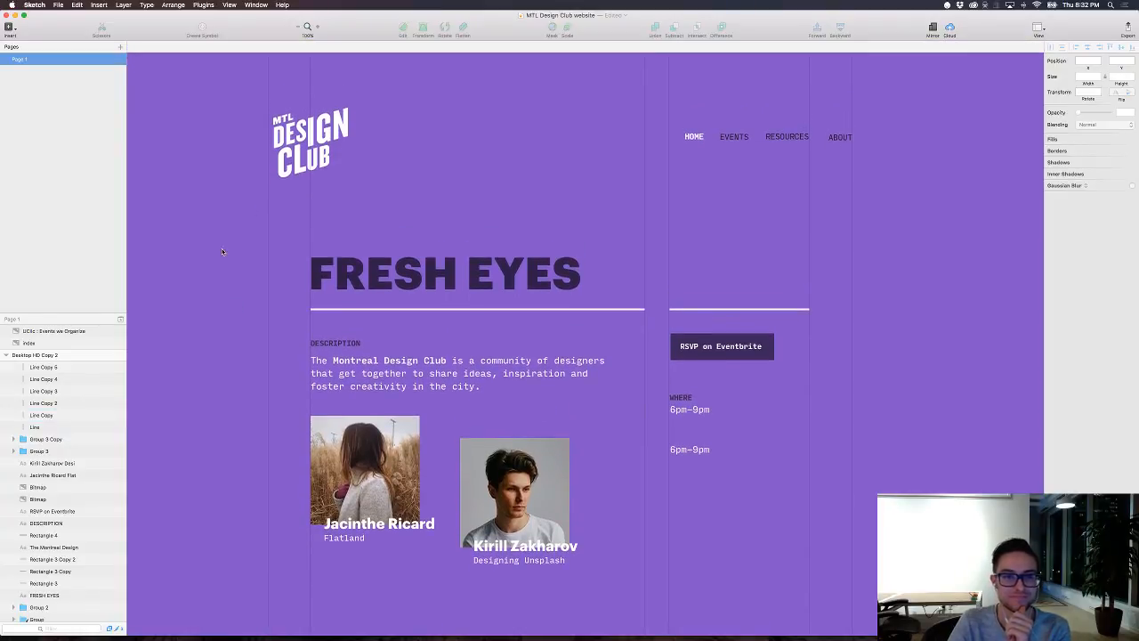
# Step: Move the MTL Design Club logo group above all the vertical lines in the artboard's layer order
pyautogui.click(307, 138)
pyautogui.scroll(-5, 83, 559)
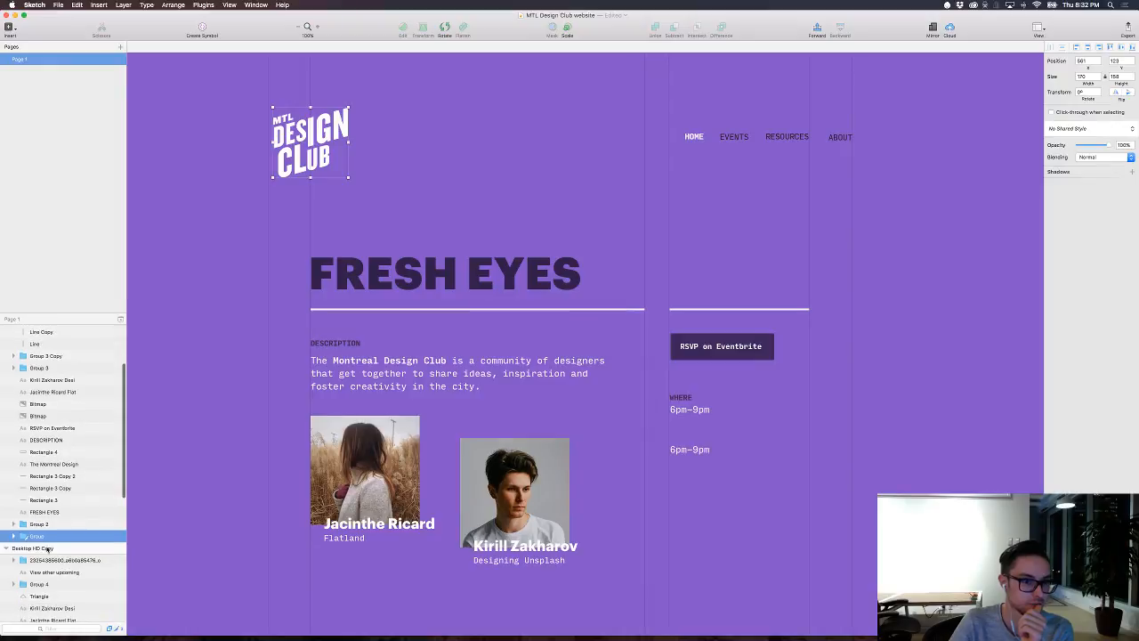
pyautogui.scroll(5, 46, 408)
pyautogui.moveTo(38, 537); pyautogui.dragTo(40, 365)
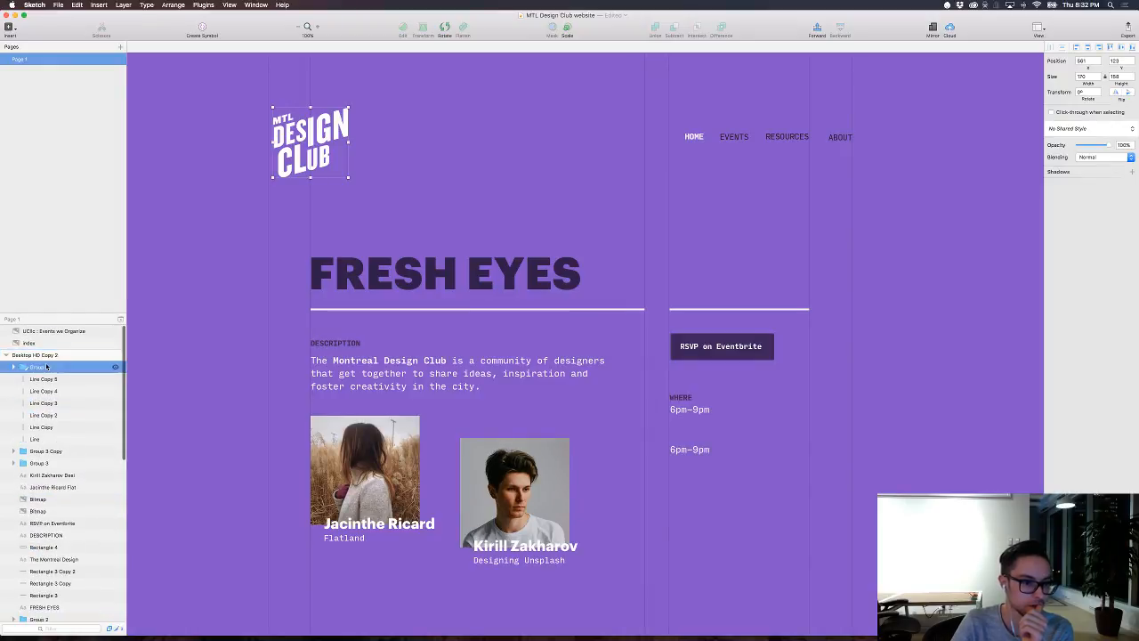
pyautogui.click(231, 332)
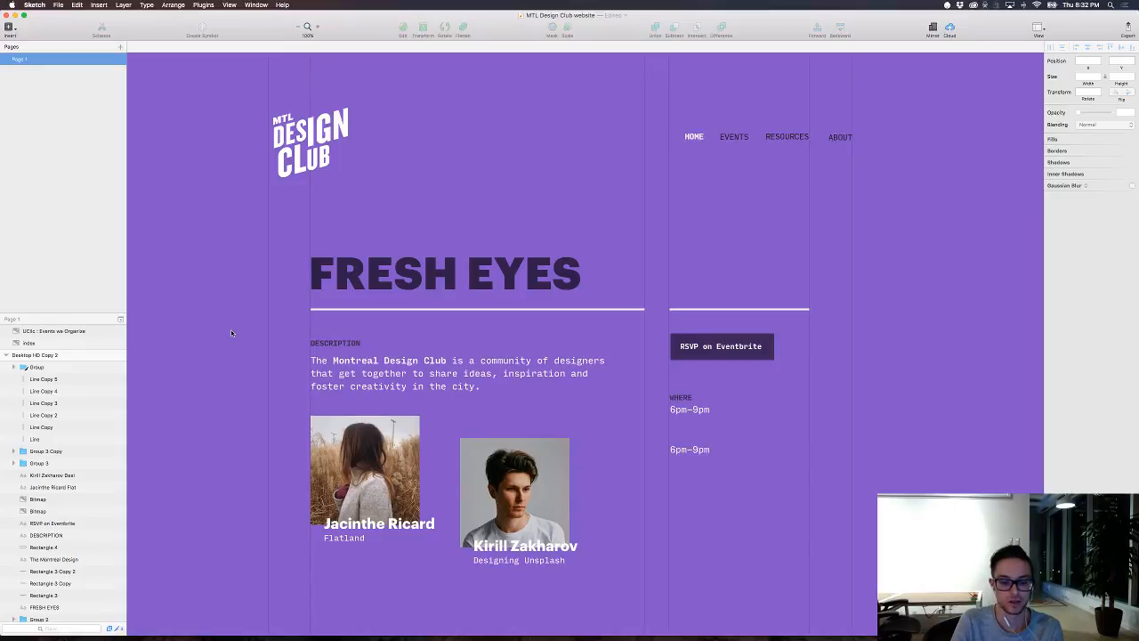
pyautogui.press('super+grave')
pyautogui.hscroll(-2, 382, 448)
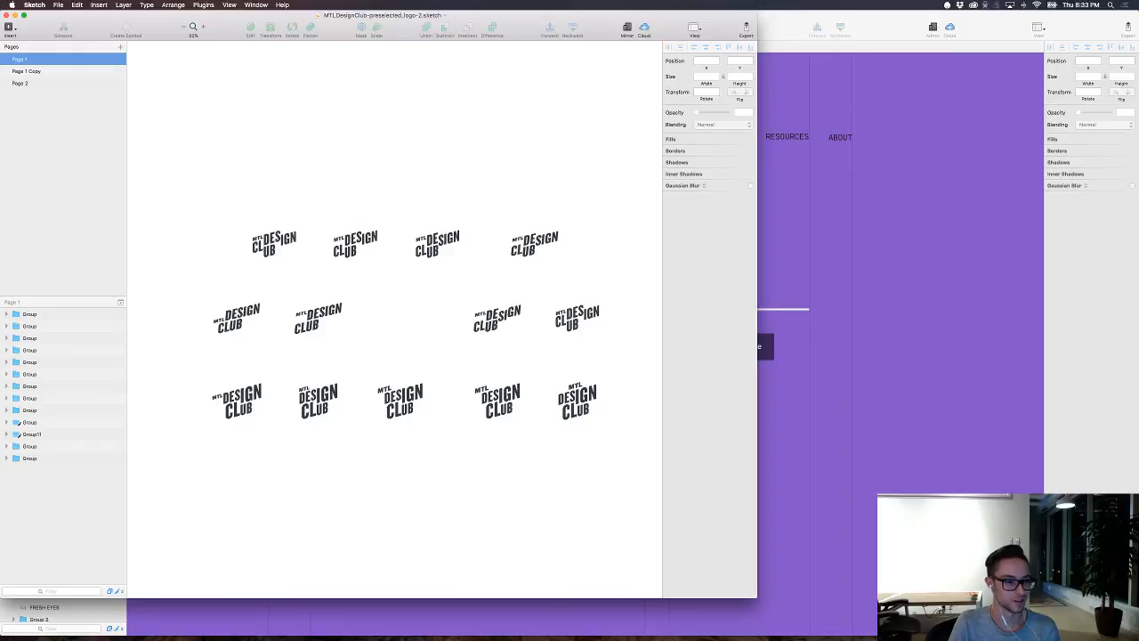
pyautogui.click(980, 303)
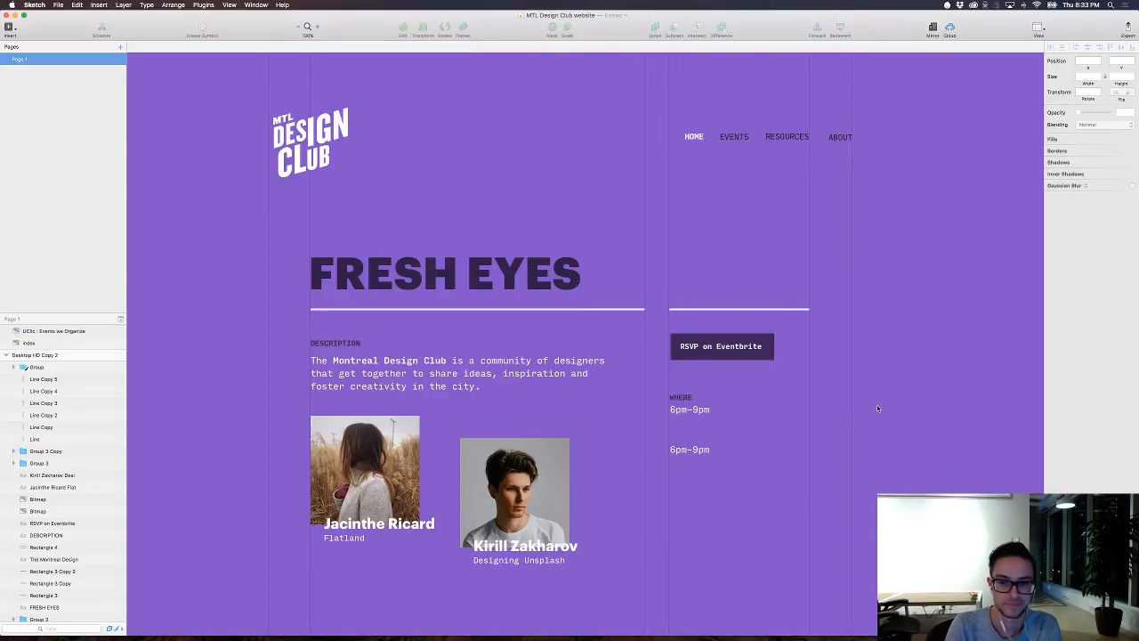
# Step: Align the RSVP button's background with the column's grid line at X 1451 and shift its label left to match
pyautogui.click(704, 340)
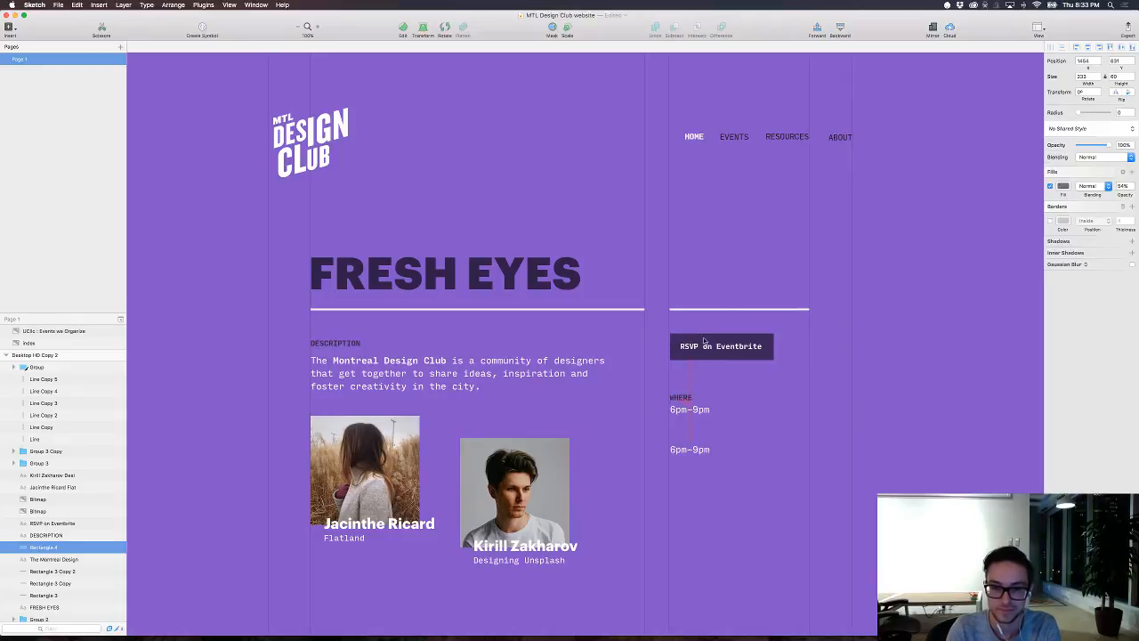
pyautogui.press('Left')
pyautogui.press('Left')
pyautogui.press('Left')
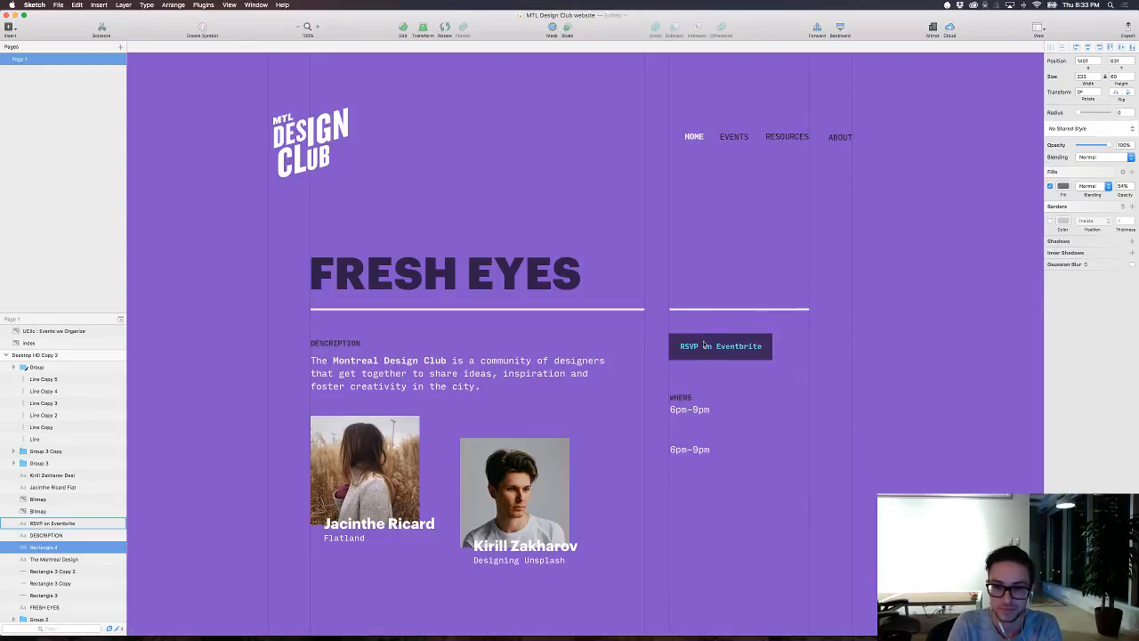
pyautogui.click(704, 345)
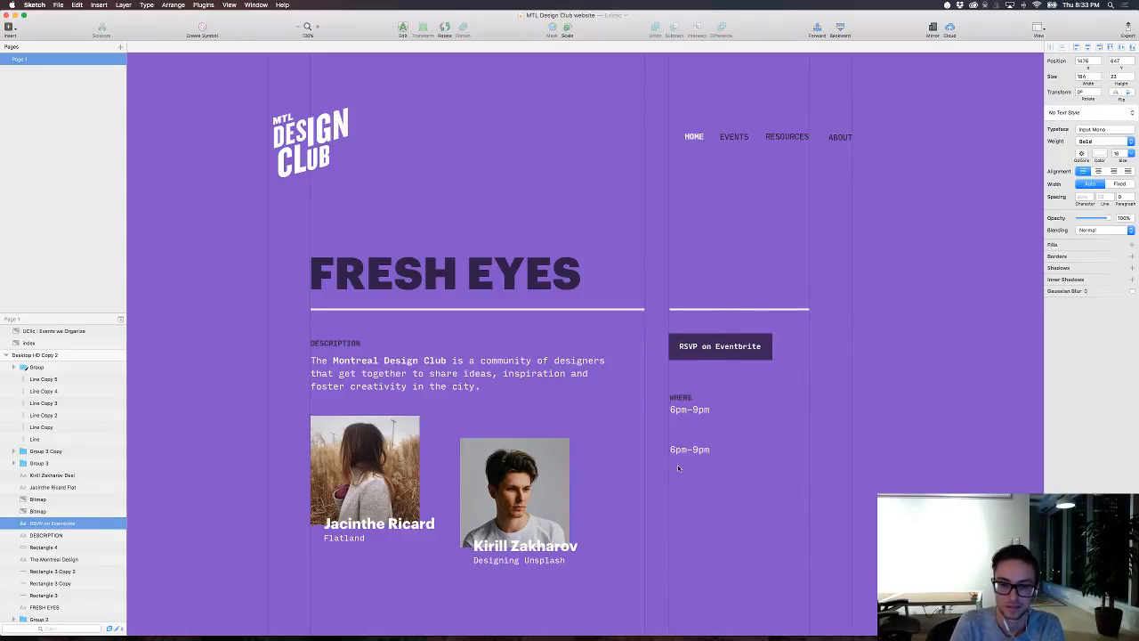
# Step: Copy the WHERE label to just above the lower 6pm–9pm text and change the original label to WHEN
pyautogui.click(683, 401)
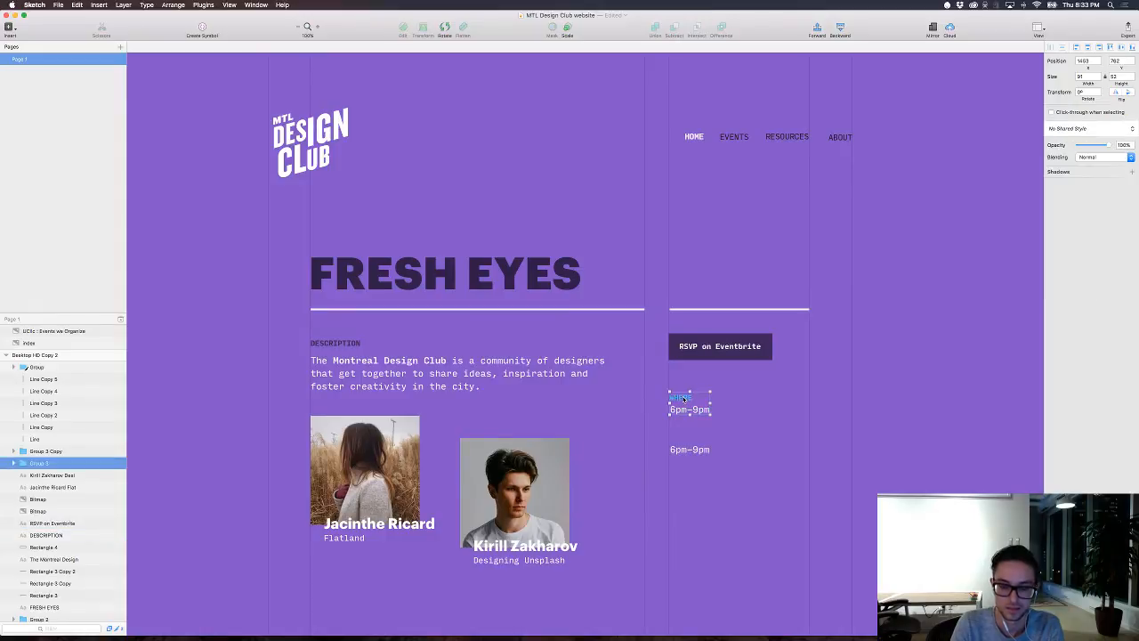
pyautogui.doubleClick(683, 400)
pyautogui.moveTo(683, 400); pyautogui.dragTo(680, 437)
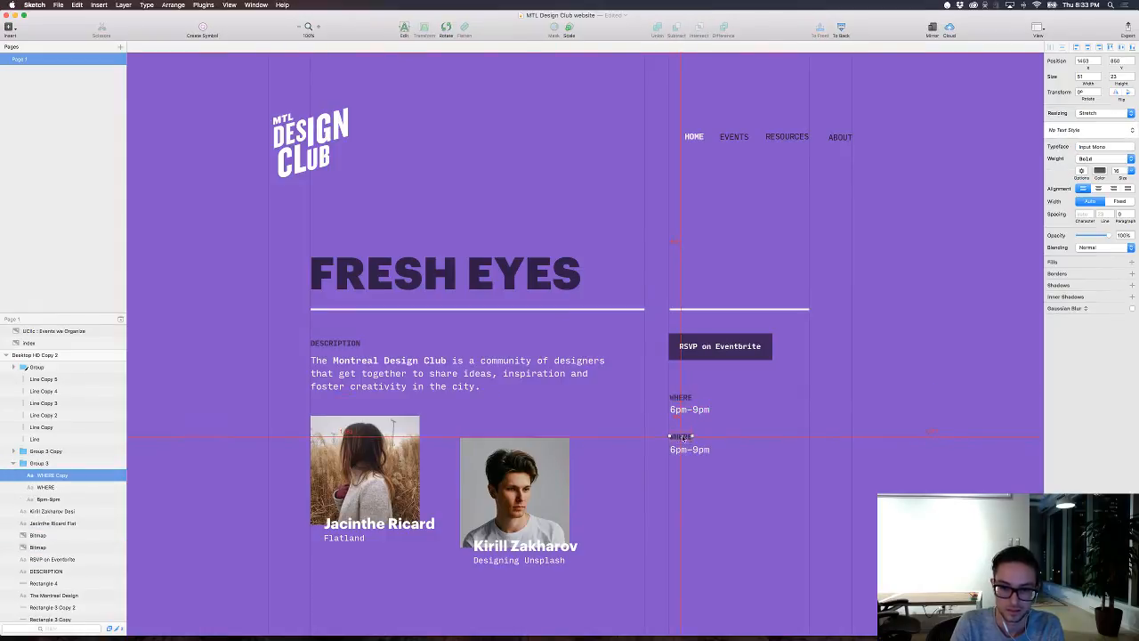
pyautogui.doubleClick(680, 398)
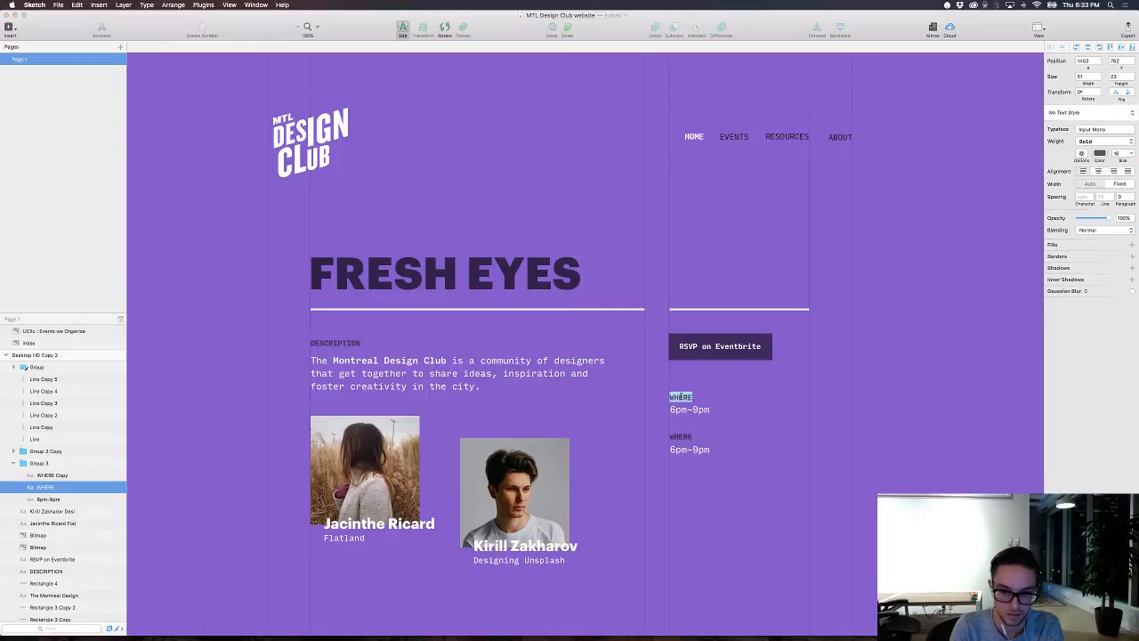
pyautogui.write('WHEN')
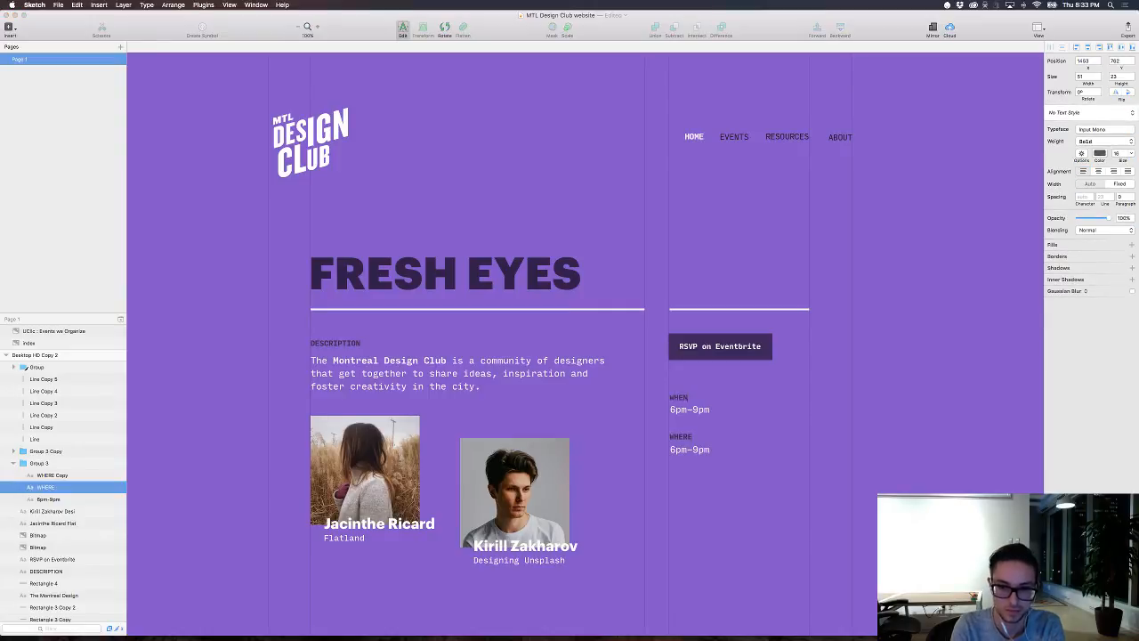
# Step: Add the date to the text under WHEN so it reads "Sept 8, 6pm–9pm"
pyautogui.click(700, 410)
pyautogui.doubleClick(698, 411)
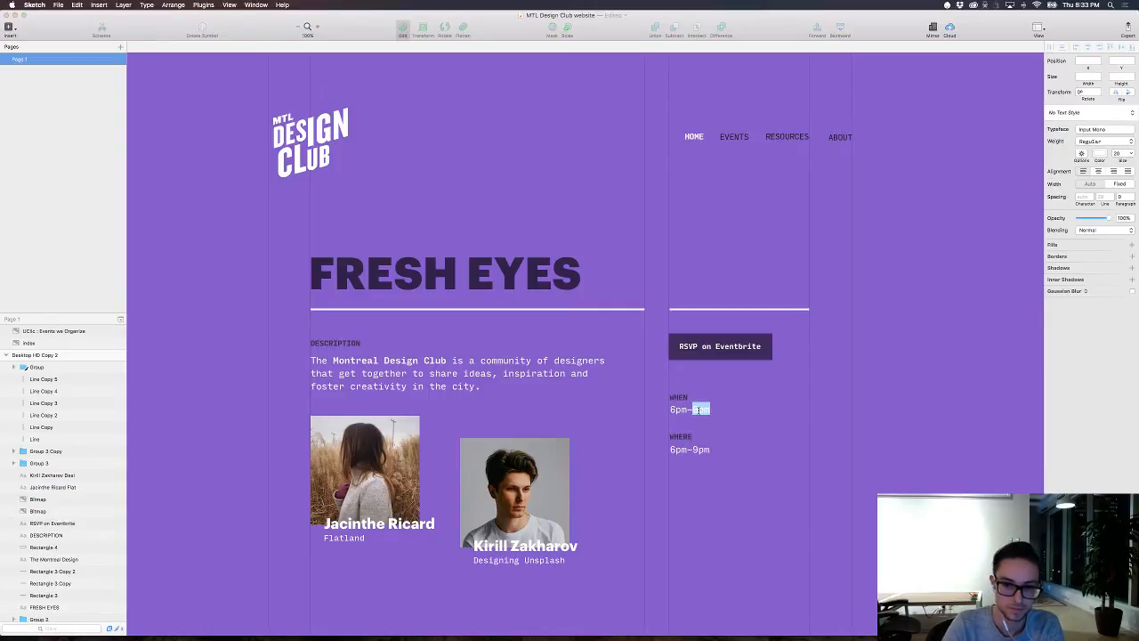
pyautogui.click(671, 409)
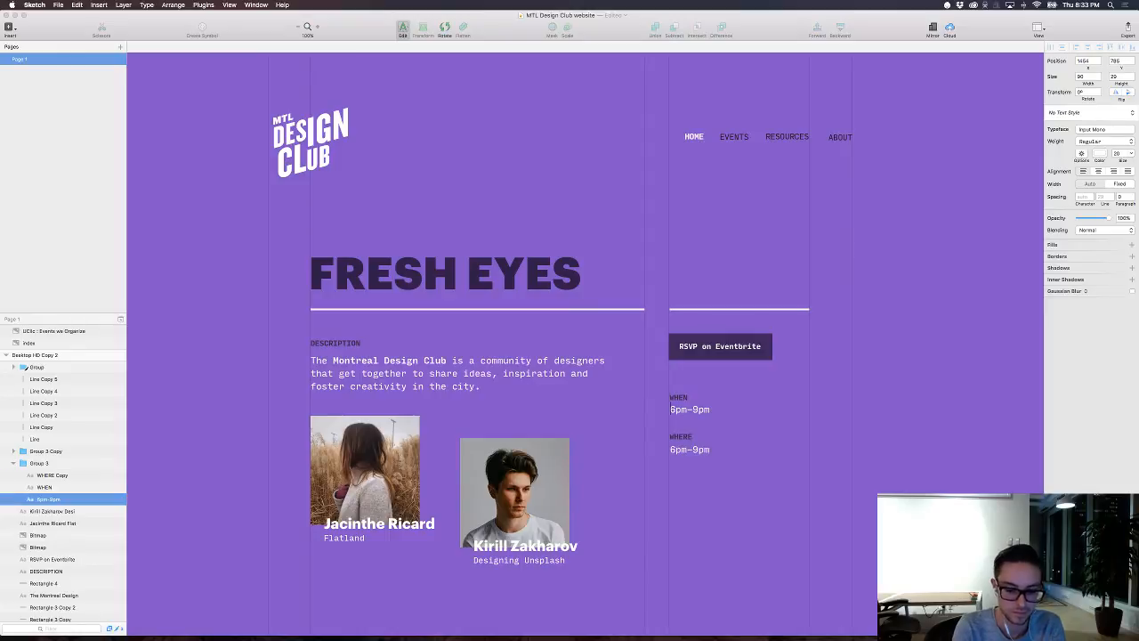
pyautogui.write('Sept 8')
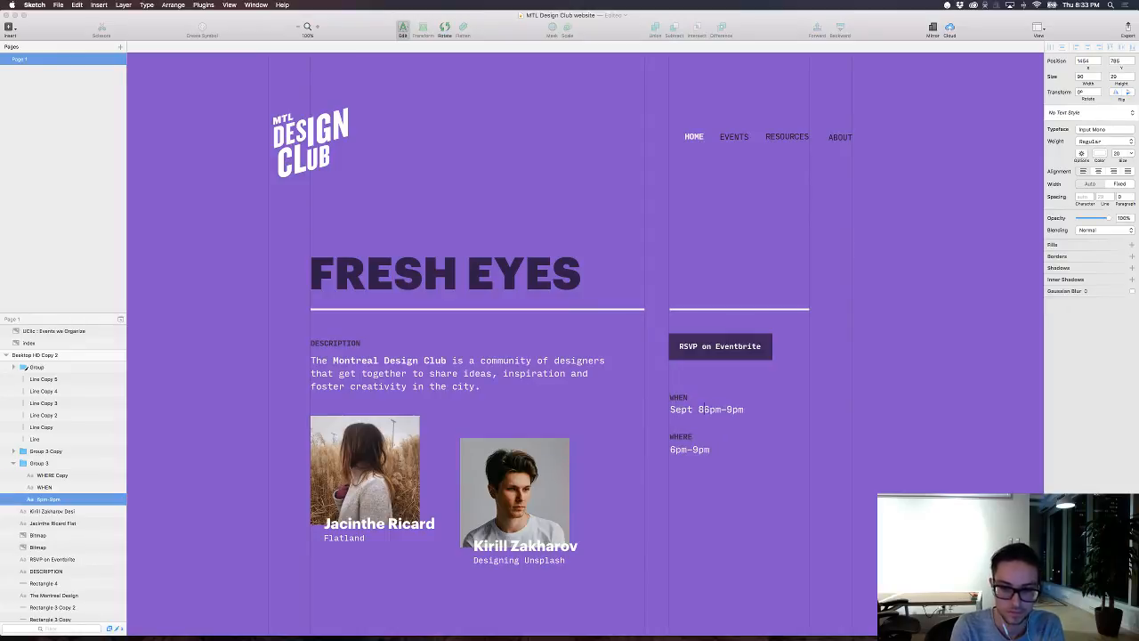
pyautogui.write(',')
pyautogui.press('Escape')
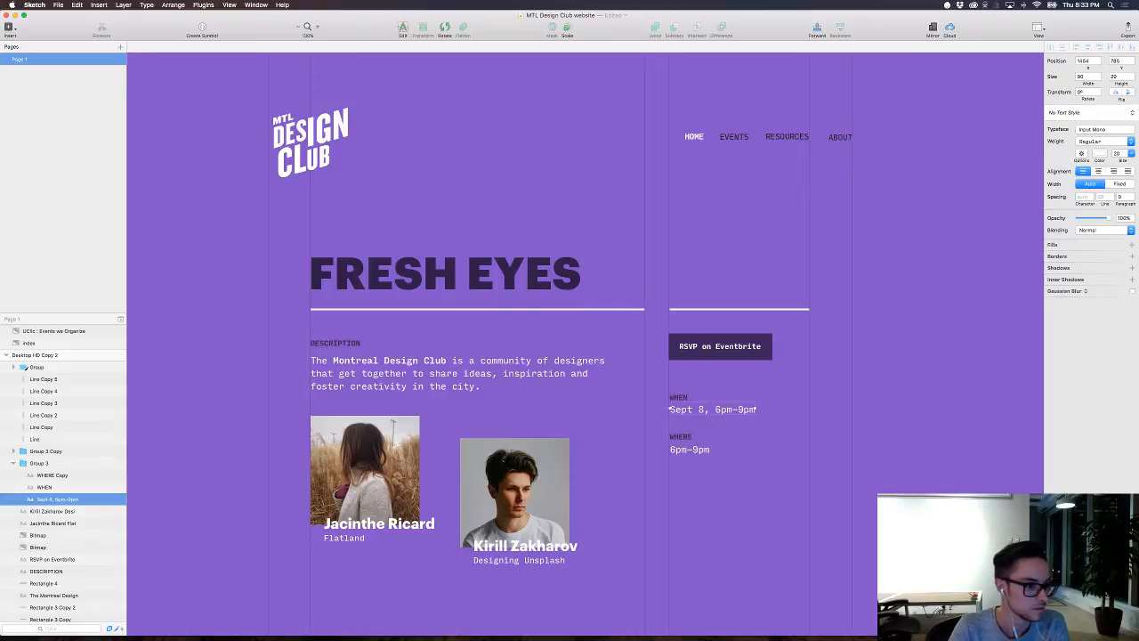
# Step: Replace the time text under WHERE with "Shopify Montreal"
pyautogui.click(703, 450)
pyautogui.doubleClick(704, 450)
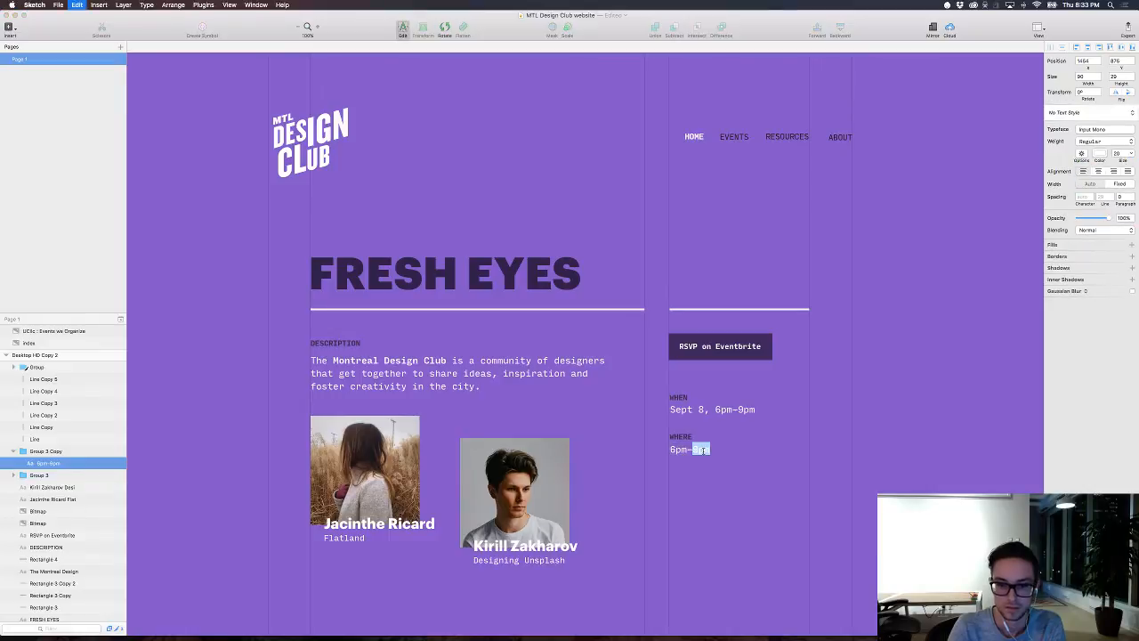
pyautogui.press('super+a')
pyautogui.write('Shopify Montere')
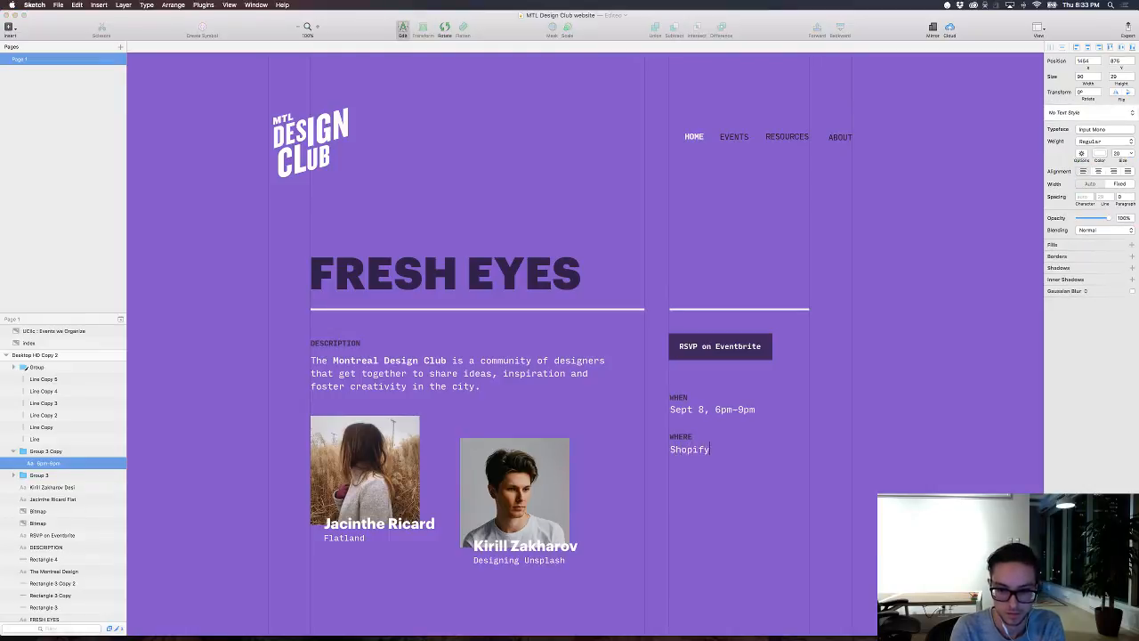
pyautogui.press('BackSpace')
pyautogui.press('BackSpace')
pyautogui.press('BackSpace')
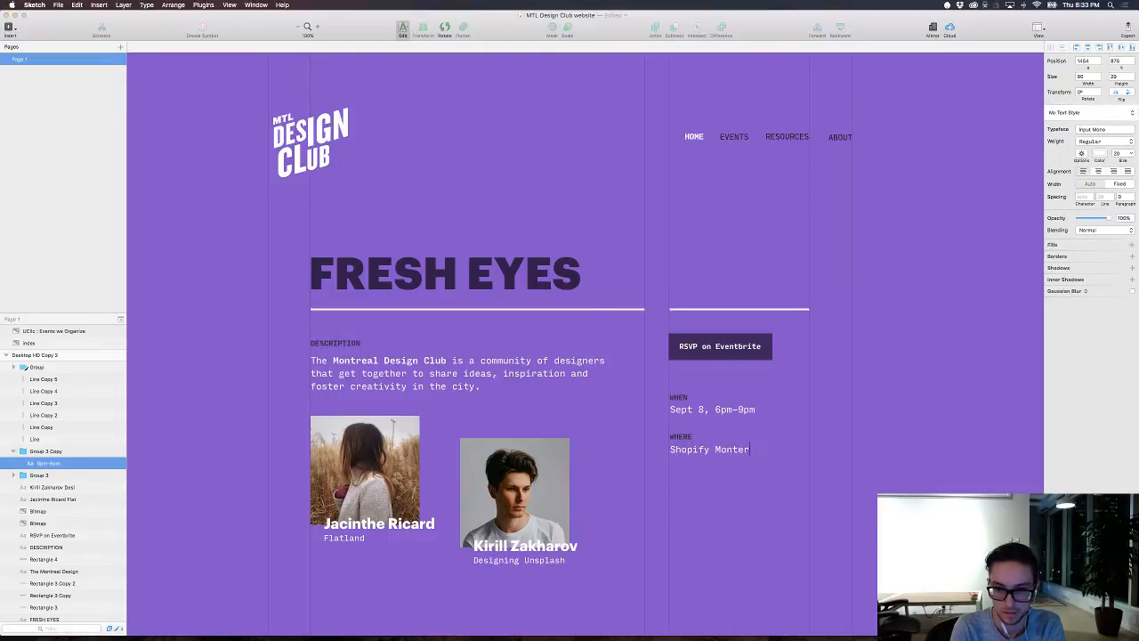
pyautogui.write('real')
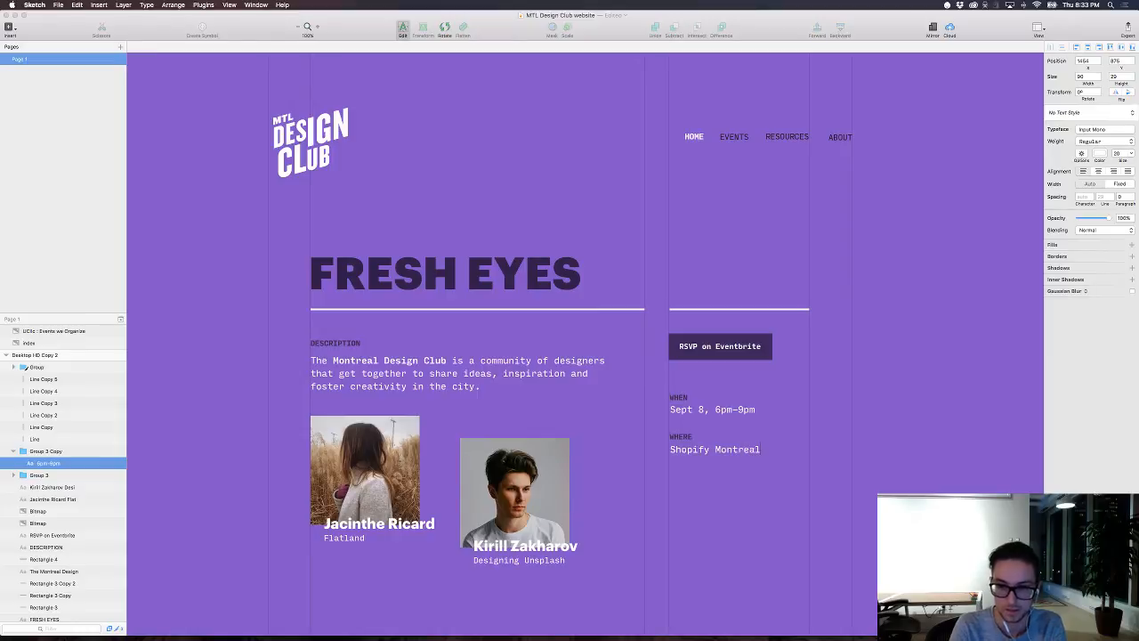
pyautogui.press('Escape')
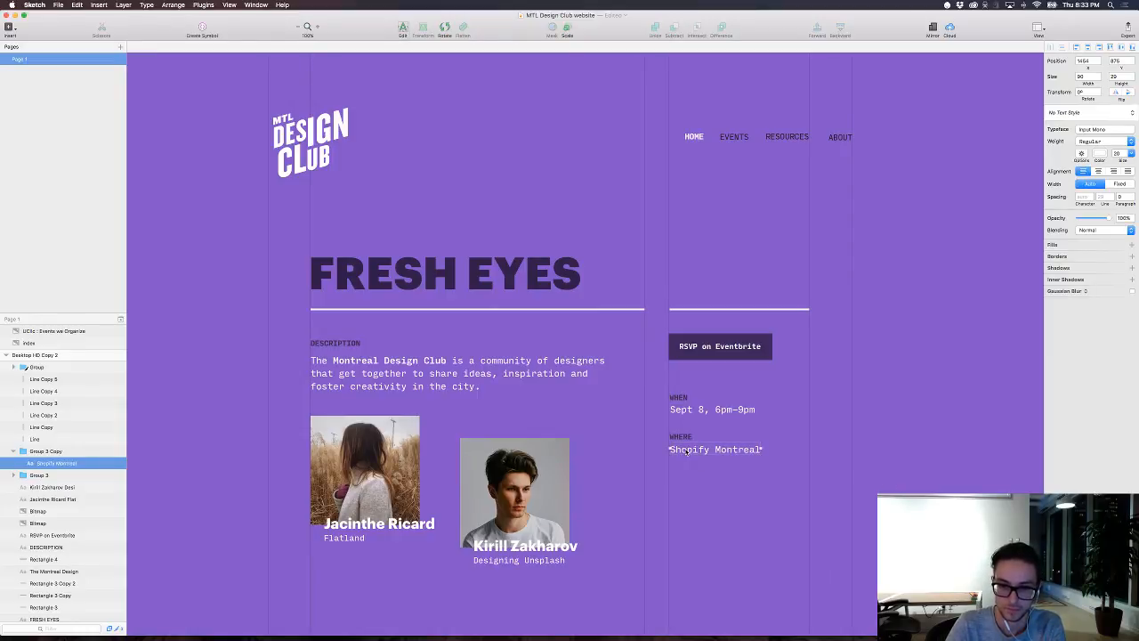
# Step: Nudge the WHERE label 2 px left and the Shopify Montreal text to X 1450 to align them with the column's grid line
pyautogui.click(716, 476)
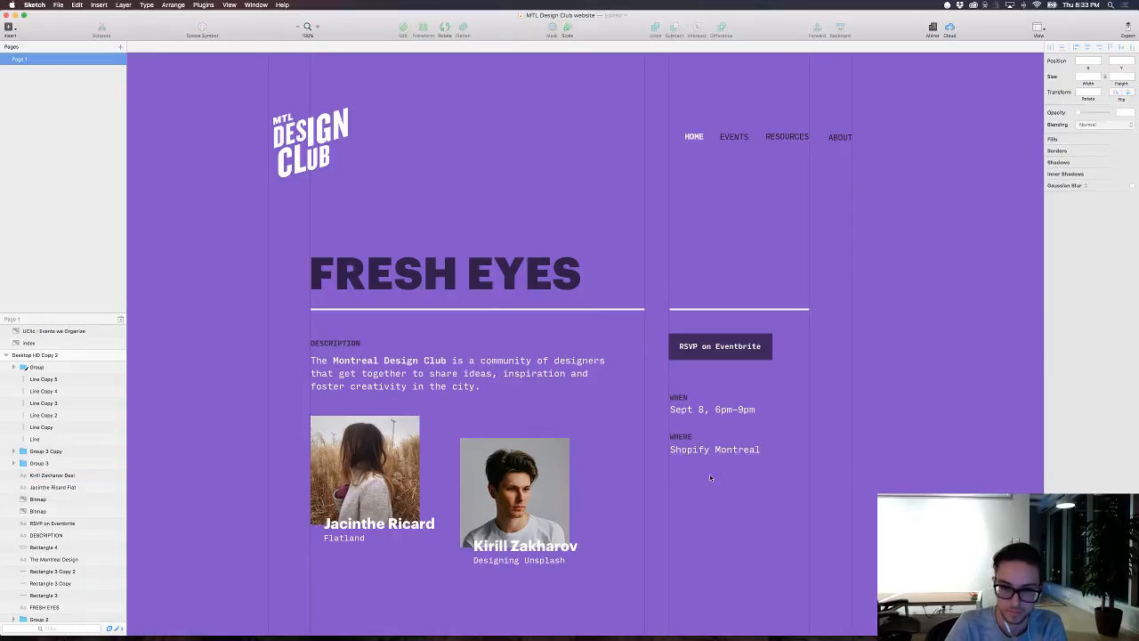
pyautogui.moveTo(716, 475); pyautogui.dragTo(672, 440)
pyautogui.moveTo(714, 478); pyautogui.dragTo(674, 435)
pyautogui.press('Left')
pyautogui.press('Left')
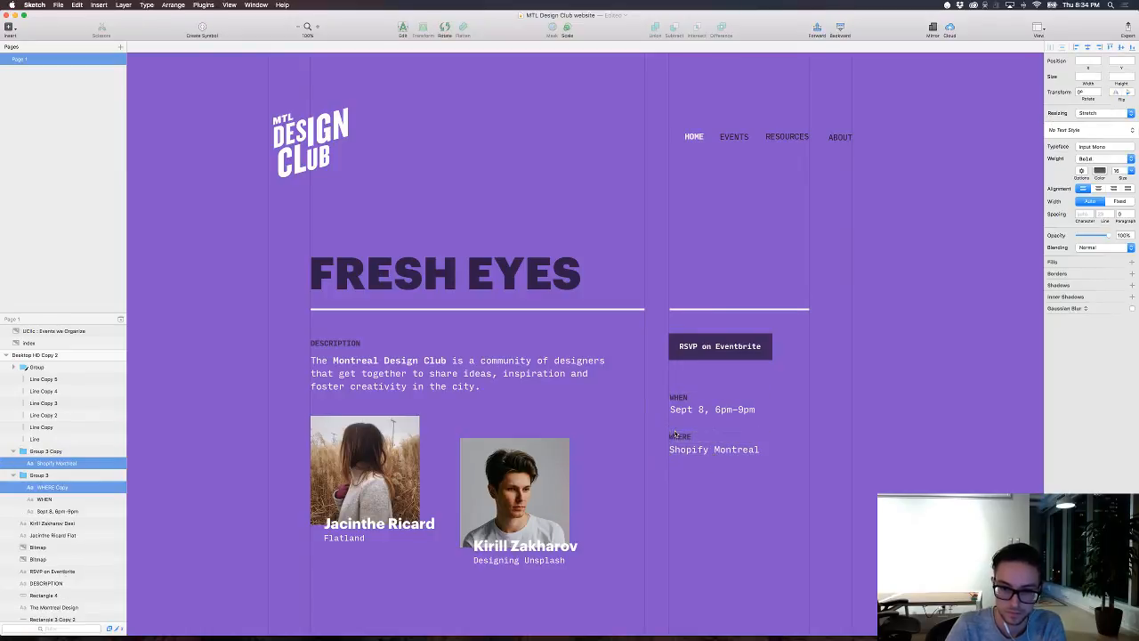
pyautogui.click(705, 471)
pyautogui.keyDown('super'); pyautogui.click(708, 455); pyautogui.keyUp('super')
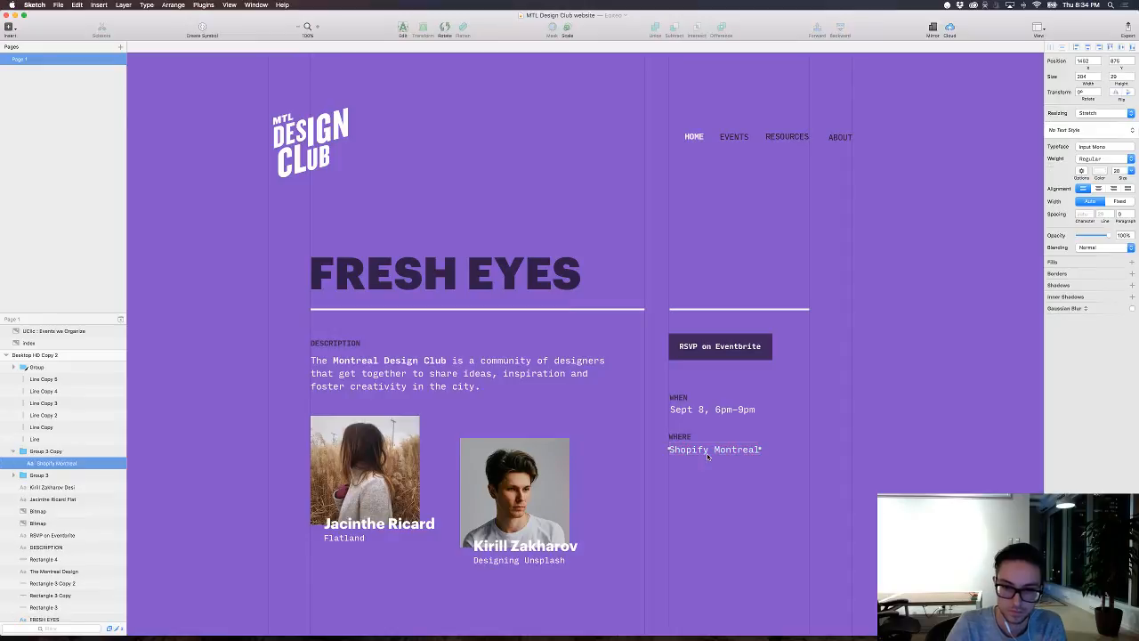
pyautogui.press('Left')
pyautogui.press('Left')
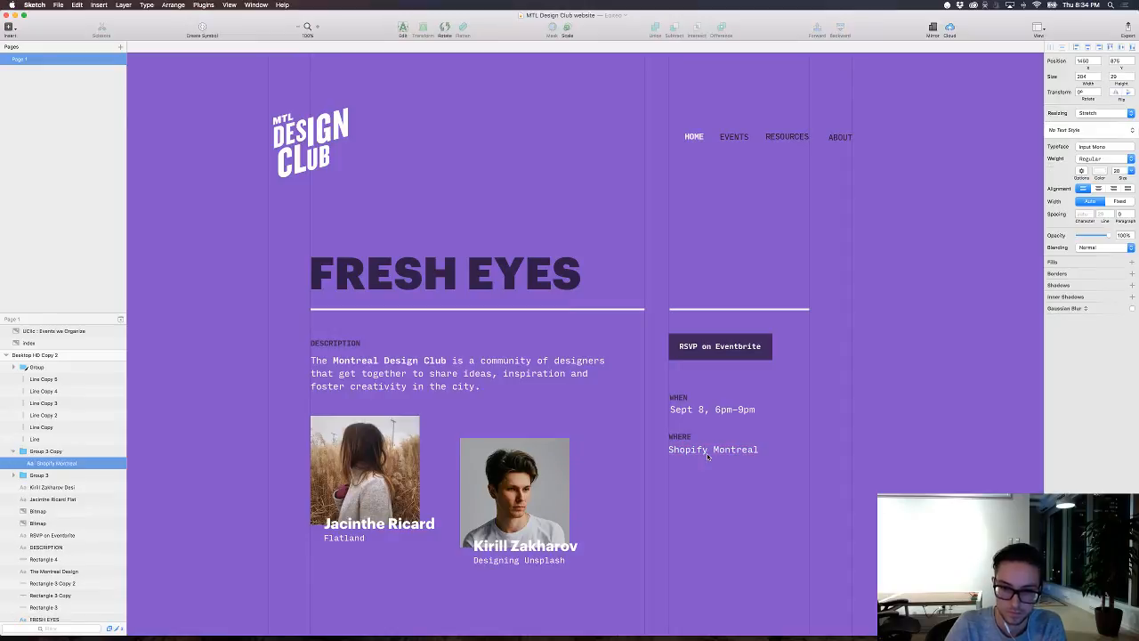
pyautogui.click(923, 442)
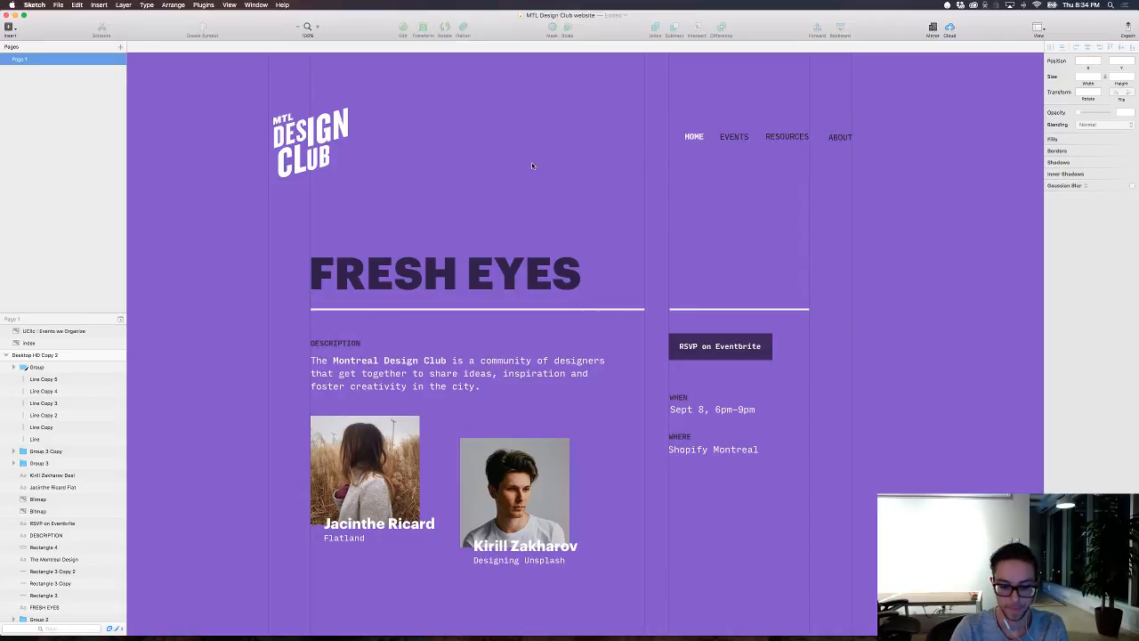
# Step: Duplicate the vertical grid line at the end of the title underline, rotate the copy to horizontal and place it at Y 202 through the logo
pyautogui.click(644, 214)
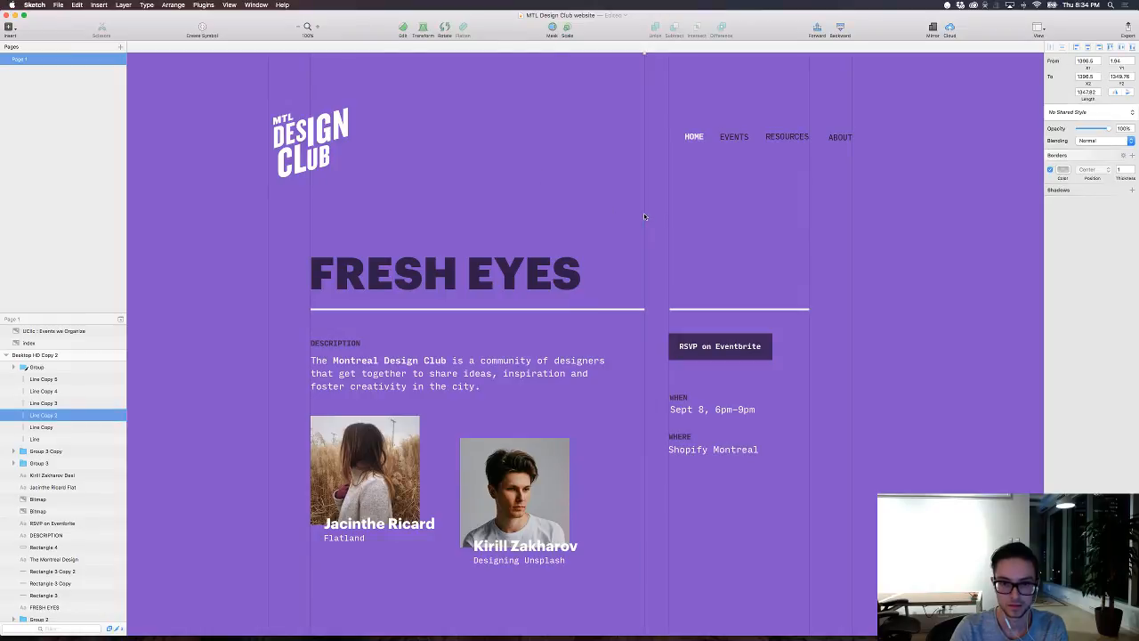
pyautogui.press('super+d')
pyautogui.click(445, 29)
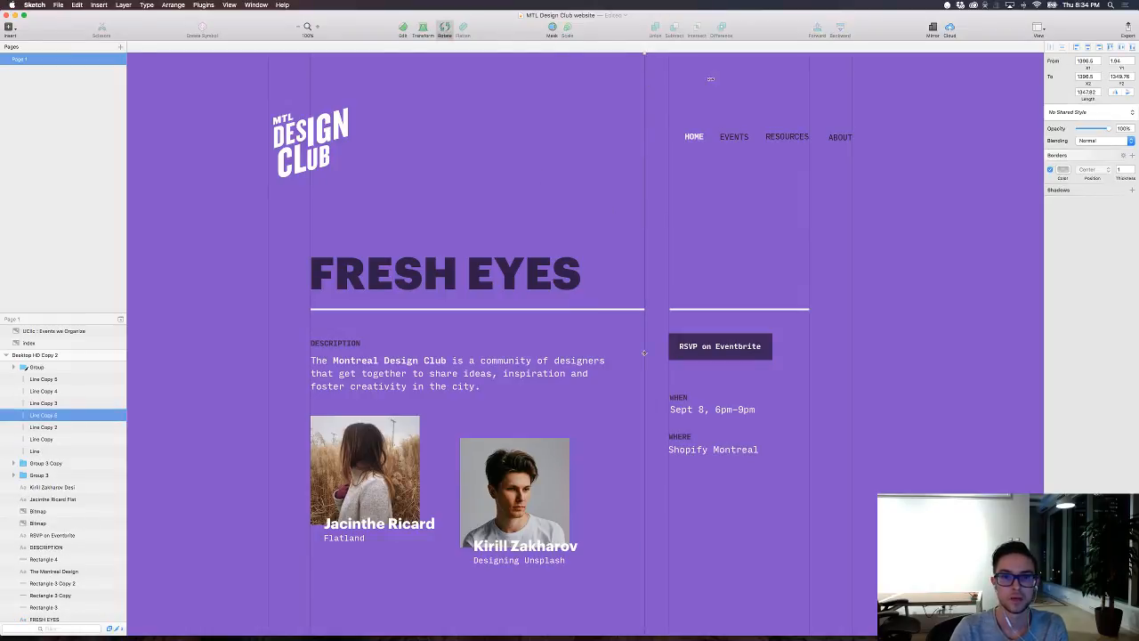
pyautogui.moveTo(744, 100); pyautogui.dragTo(911, 406)
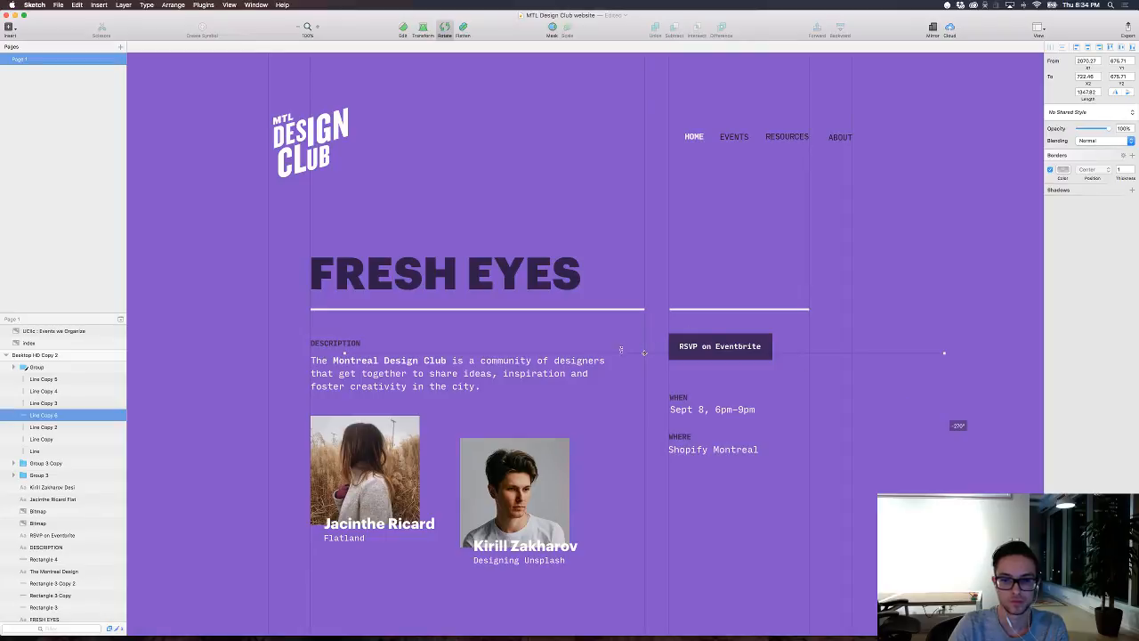
pyautogui.press('Return')
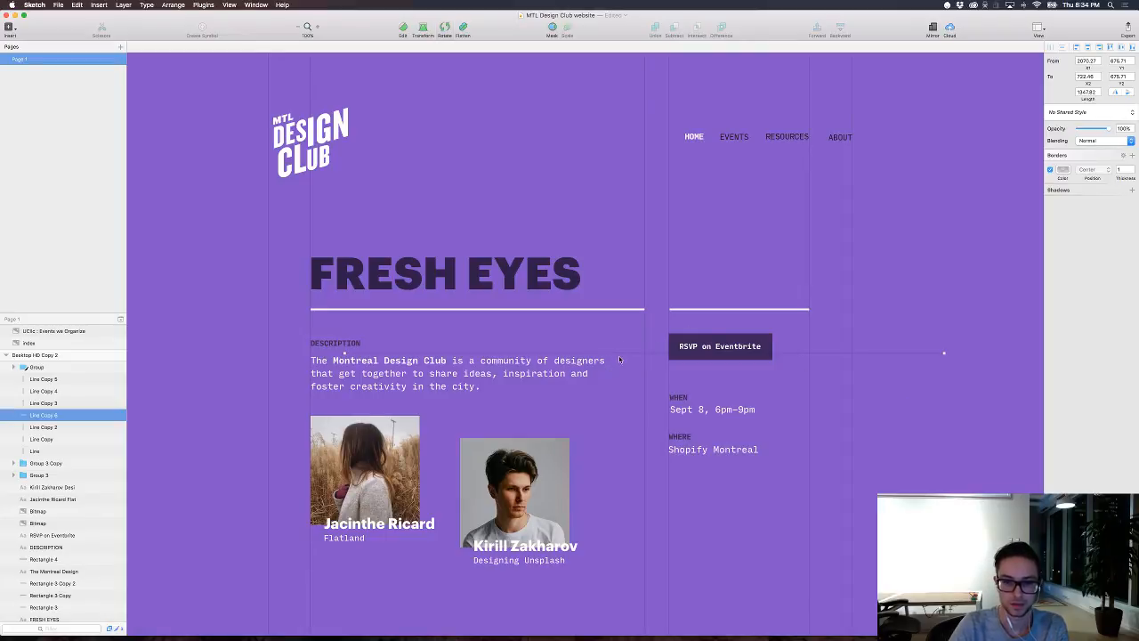
pyautogui.moveTo(624, 344); pyautogui.dragTo(573, 146)
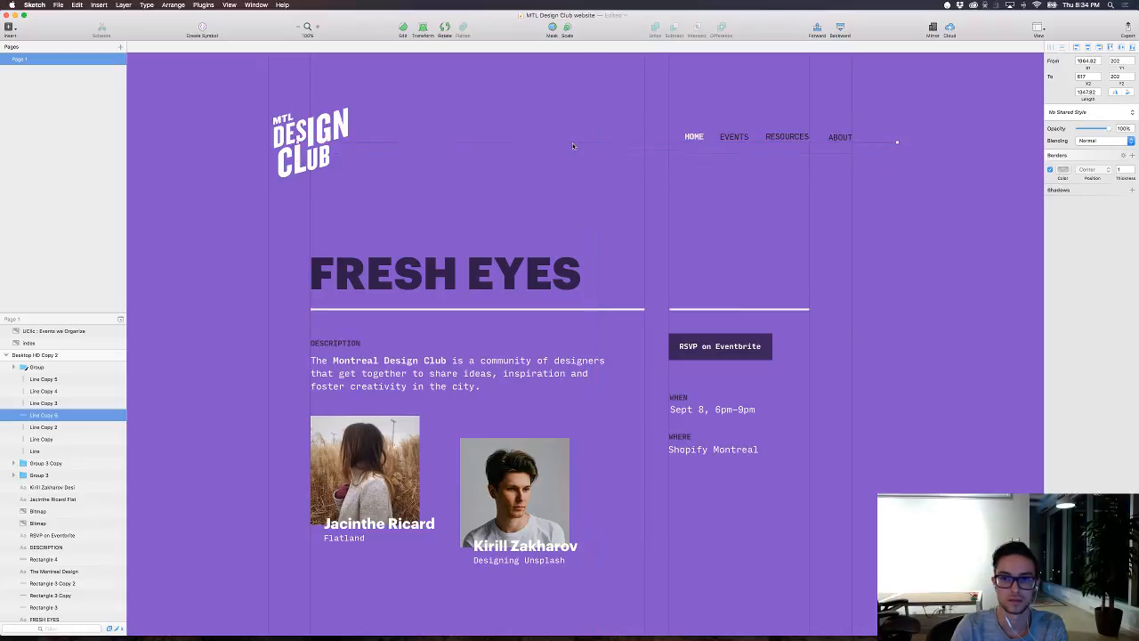
pyautogui.click(311, 142)
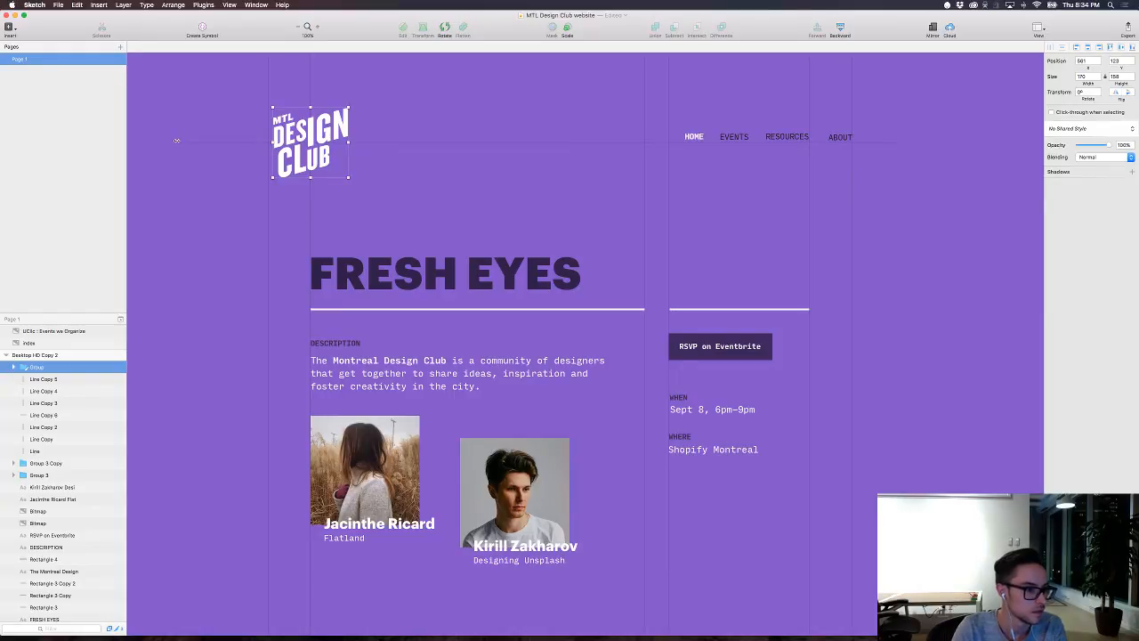
# Step: Extend the horizontal header line across the page to about X 22.5 and X 2436, and place it at Y 212
pyautogui.scroll(1, 177, 141)
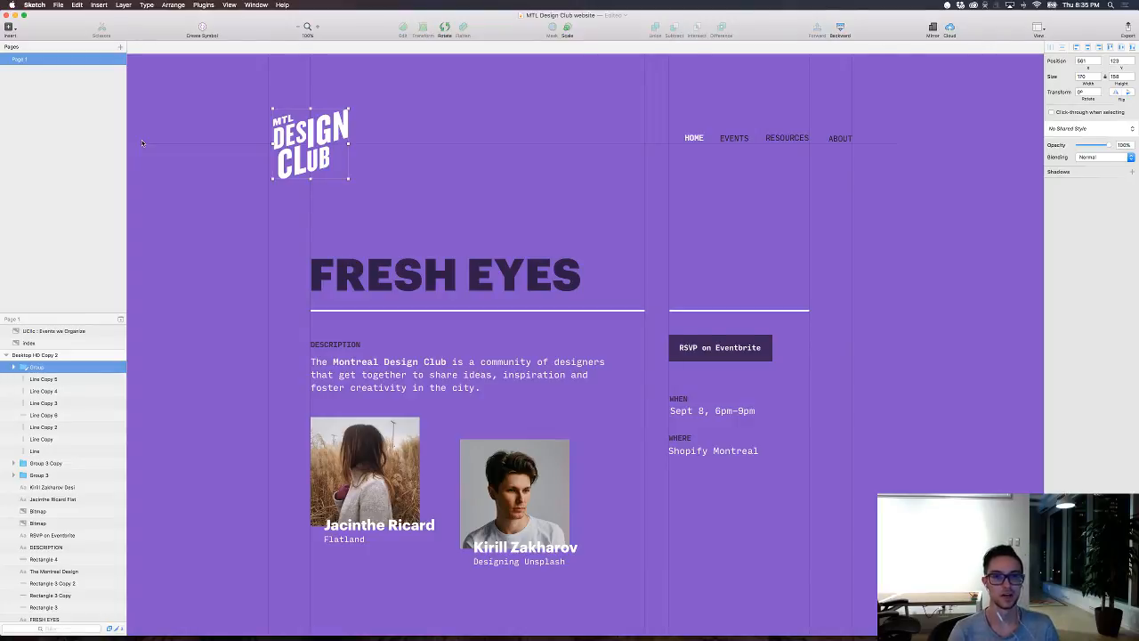
pyautogui.click(189, 232)
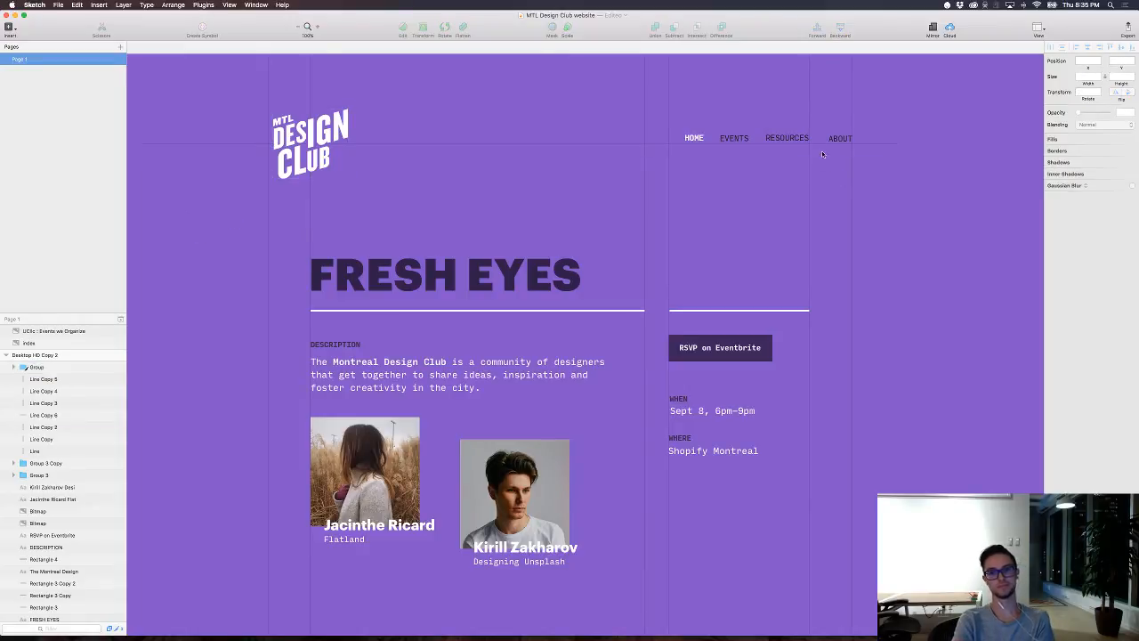
pyautogui.click(892, 145)
pyautogui.click(1033, 150)
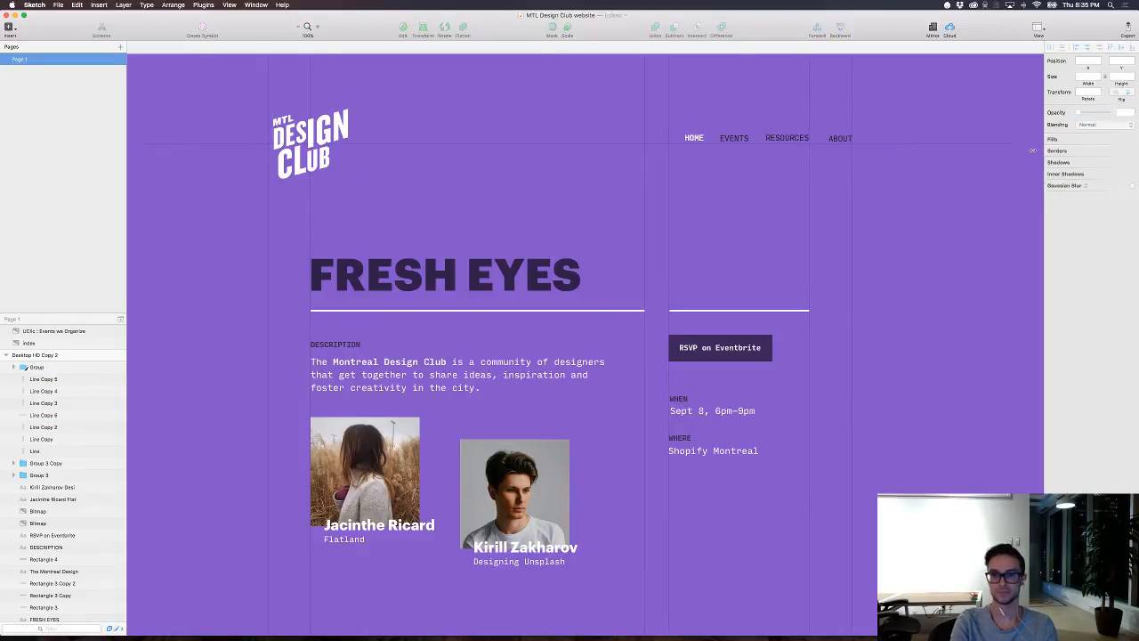
pyautogui.click(174, 145)
pyautogui.hscroll(-3, 179, 147)
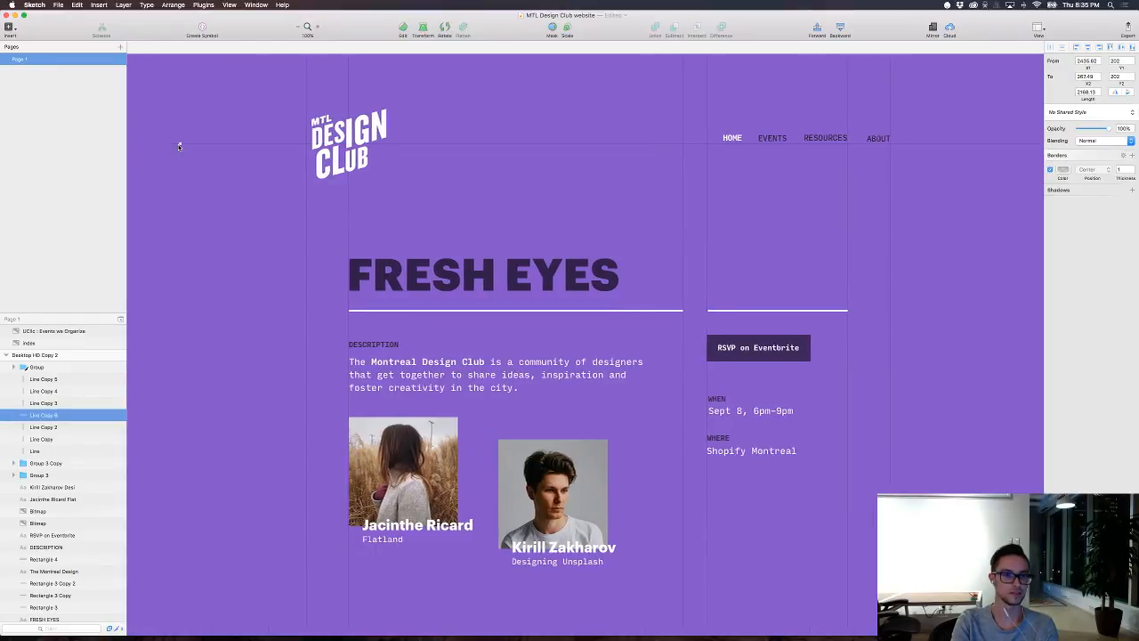
pyautogui.hscroll(-3, 179, 147)
pyautogui.moveTo(222, 143); pyautogui.dragTo(113, 142)
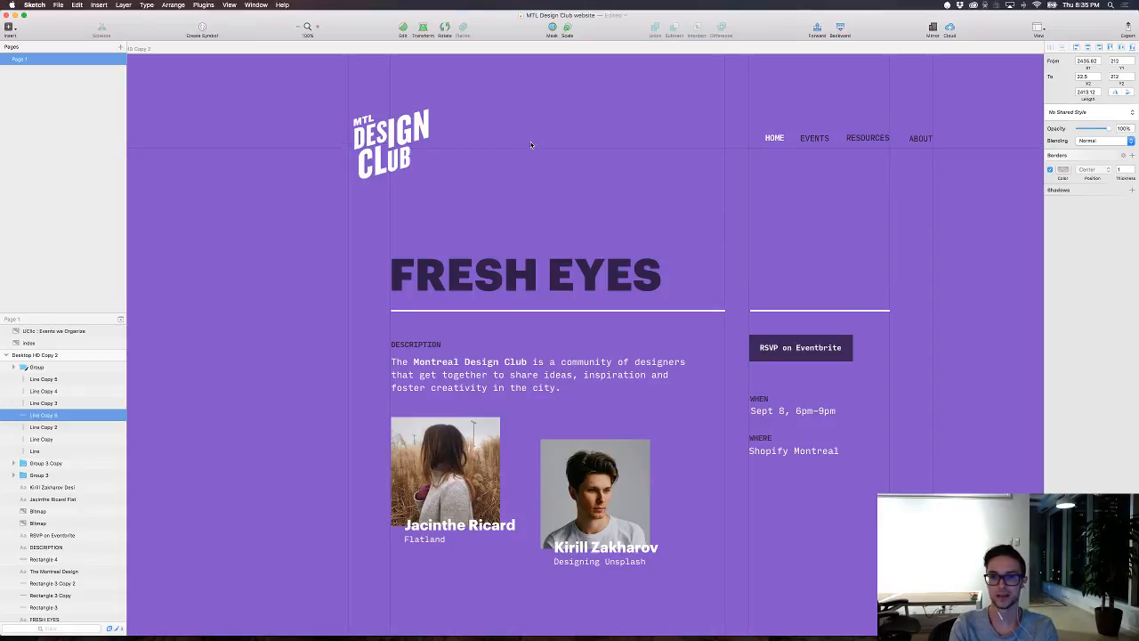
# Step: Copy the horizontal header line to Y 163 and delete both horizontal lines
pyautogui.press('super+d')
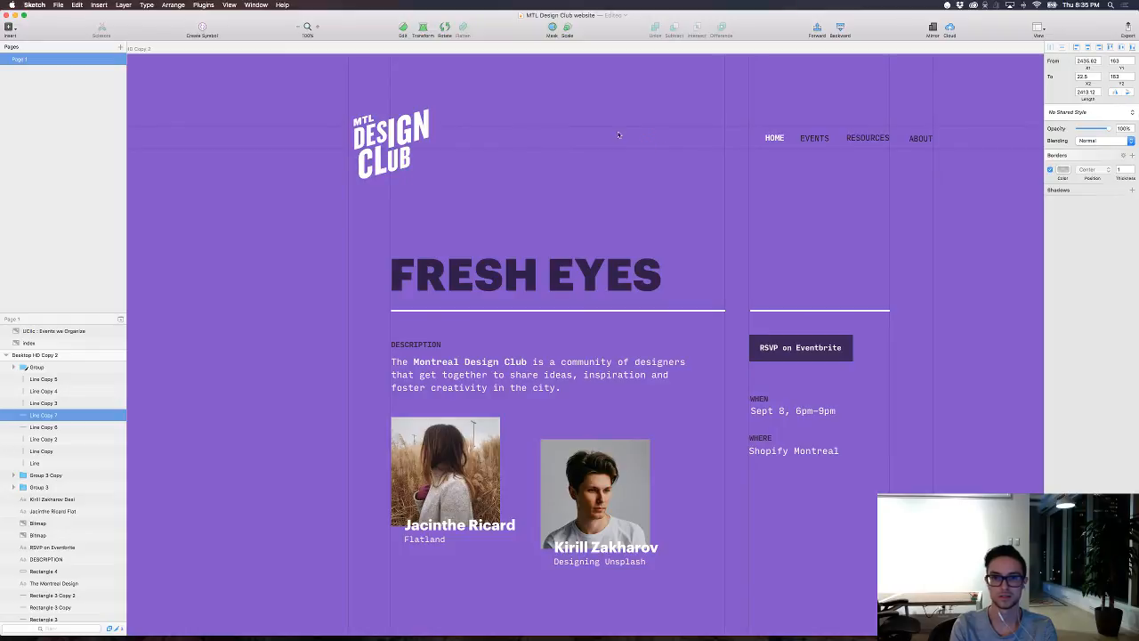
pyautogui.hscroll(5, 641, 239)
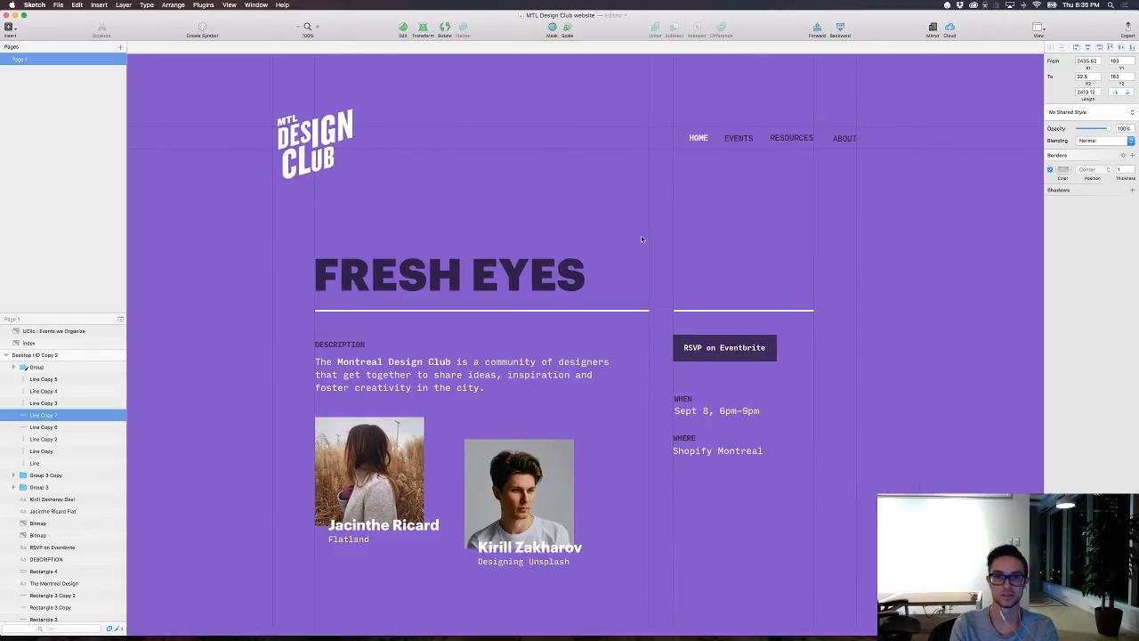
pyautogui.moveTo(568, 201); pyautogui.dragTo(524, 86)
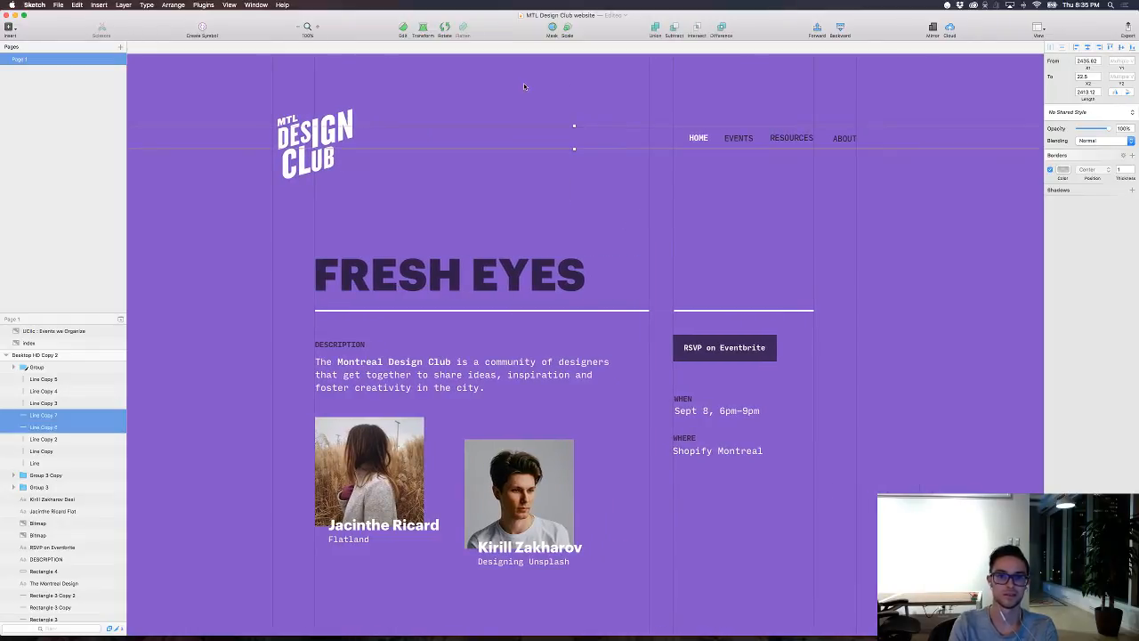
pyautogui.press('Delete')
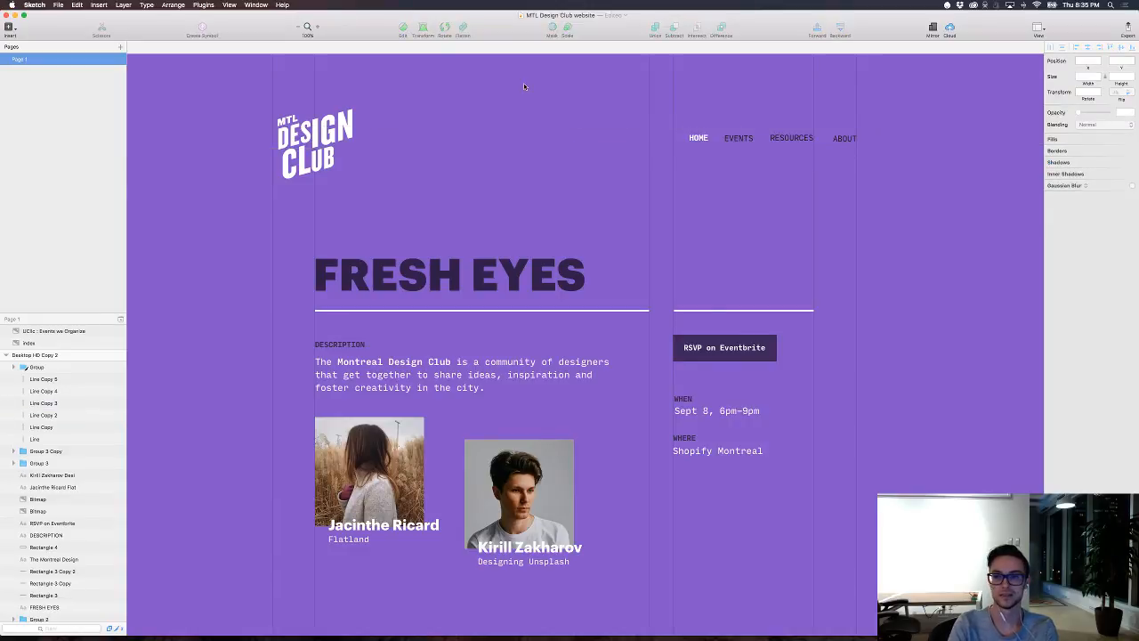
# Step: Lengthen the vertical grid line at the title's left edge downward and shorten the one at the end of the title underline
pyautogui.scroll(-3, 519, 92)
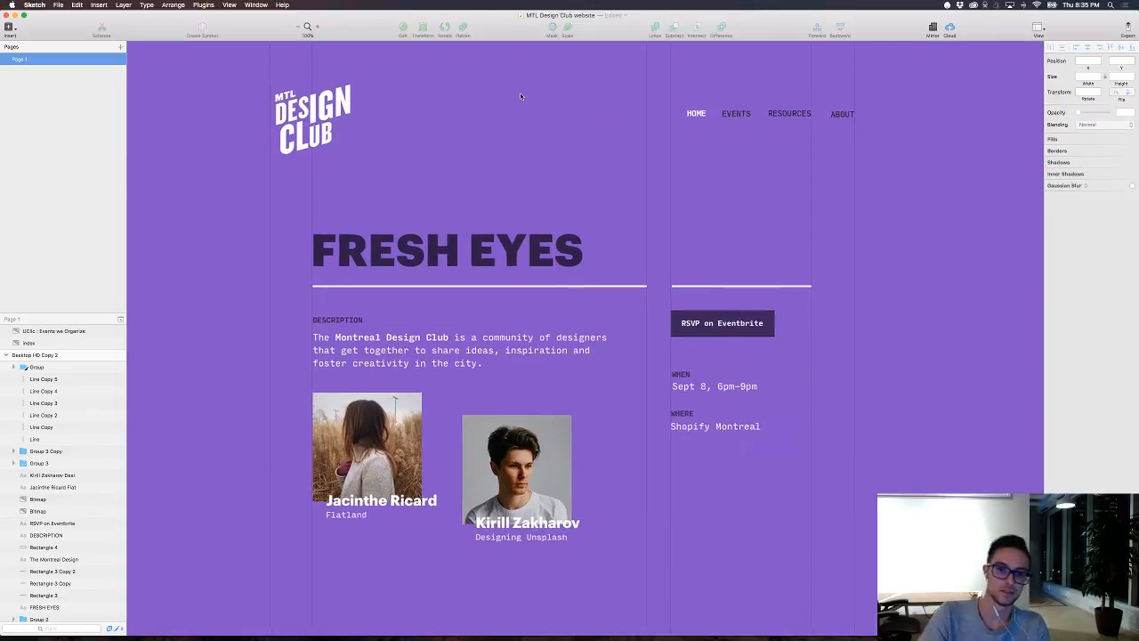
pyautogui.scroll(-5, 519, 95)
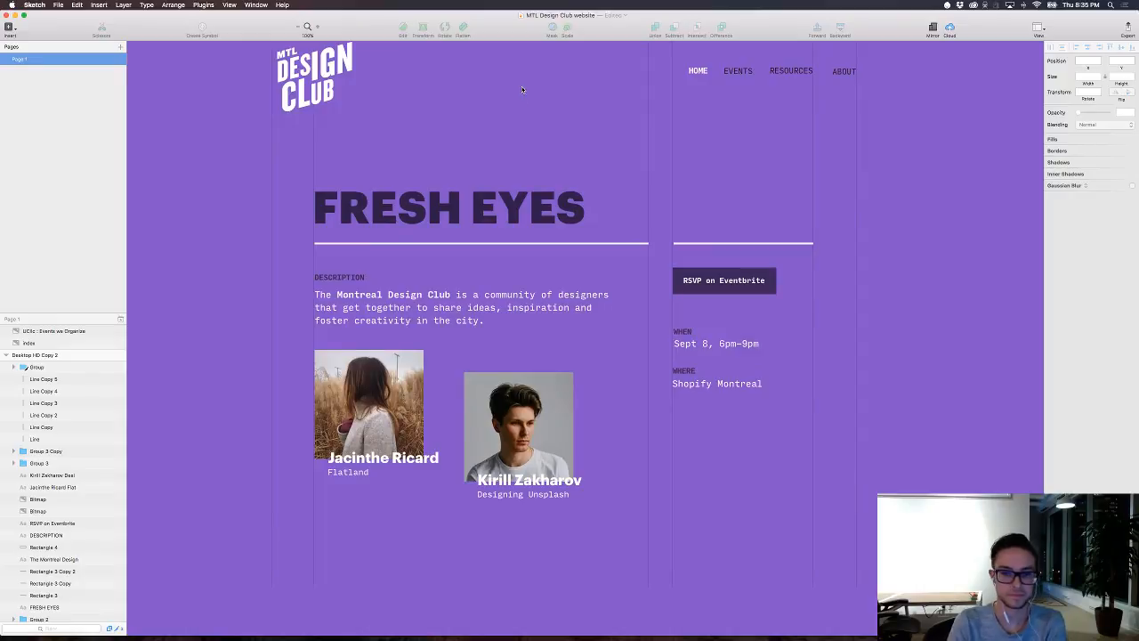
pyautogui.scroll(-2, 539, 95)
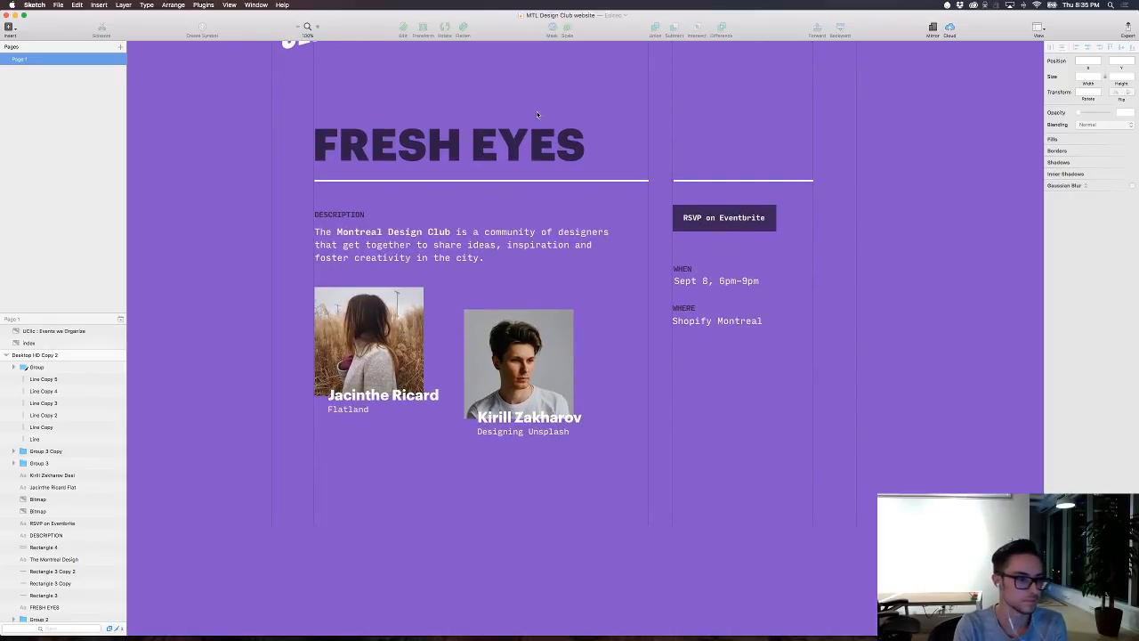
pyautogui.press('super+minus')
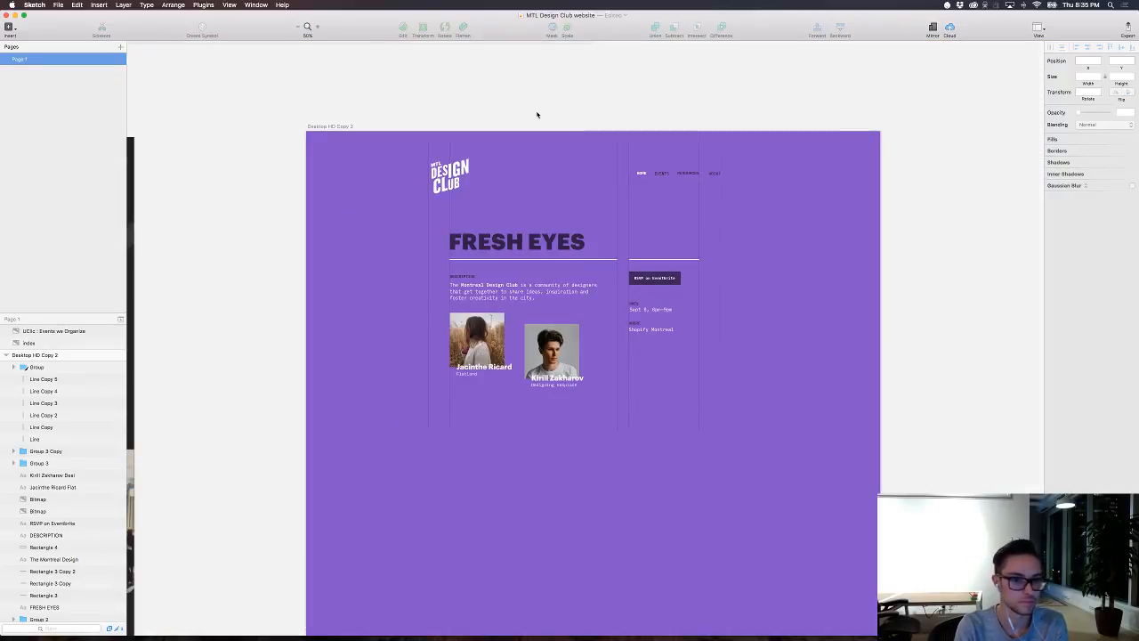
pyautogui.click(449, 418)
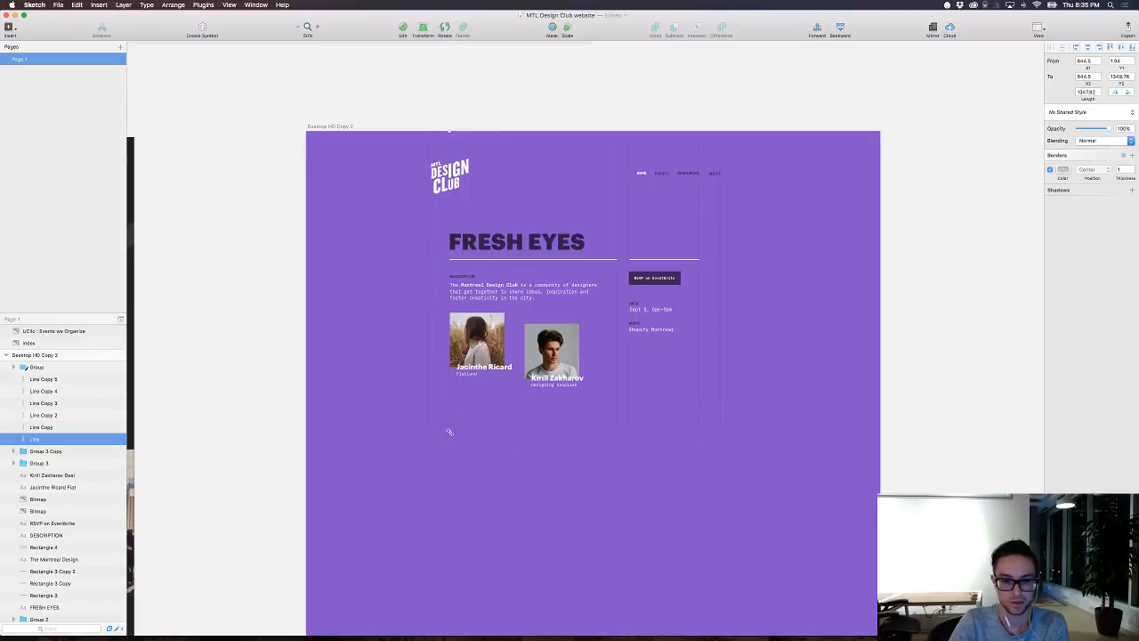
pyautogui.click(446, 488)
pyautogui.click(618, 423)
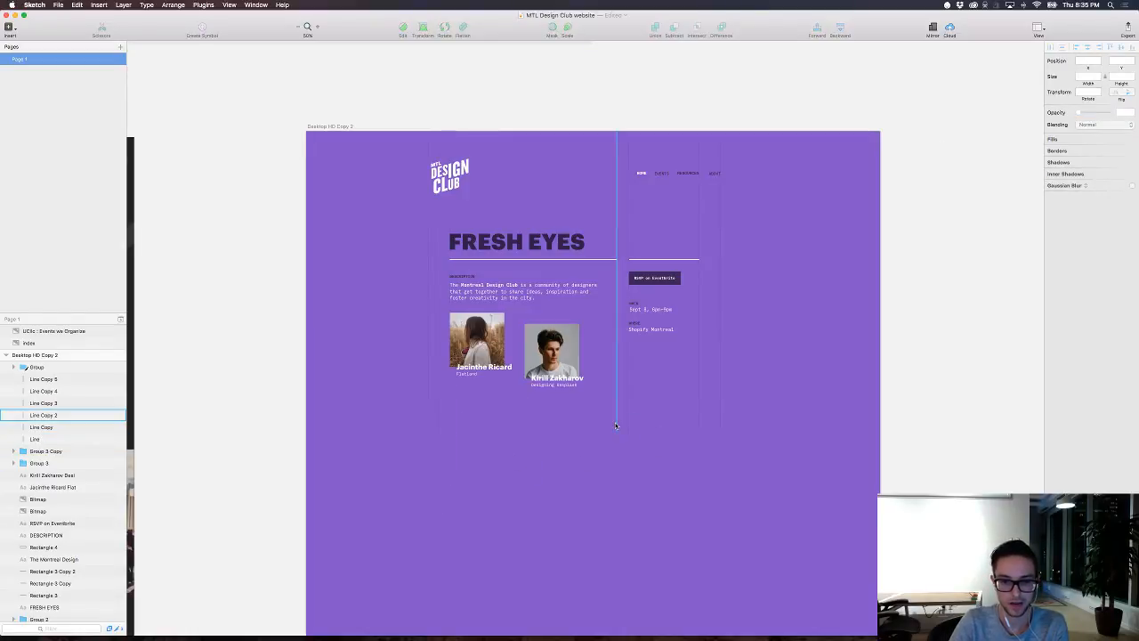
pyautogui.click(616, 431)
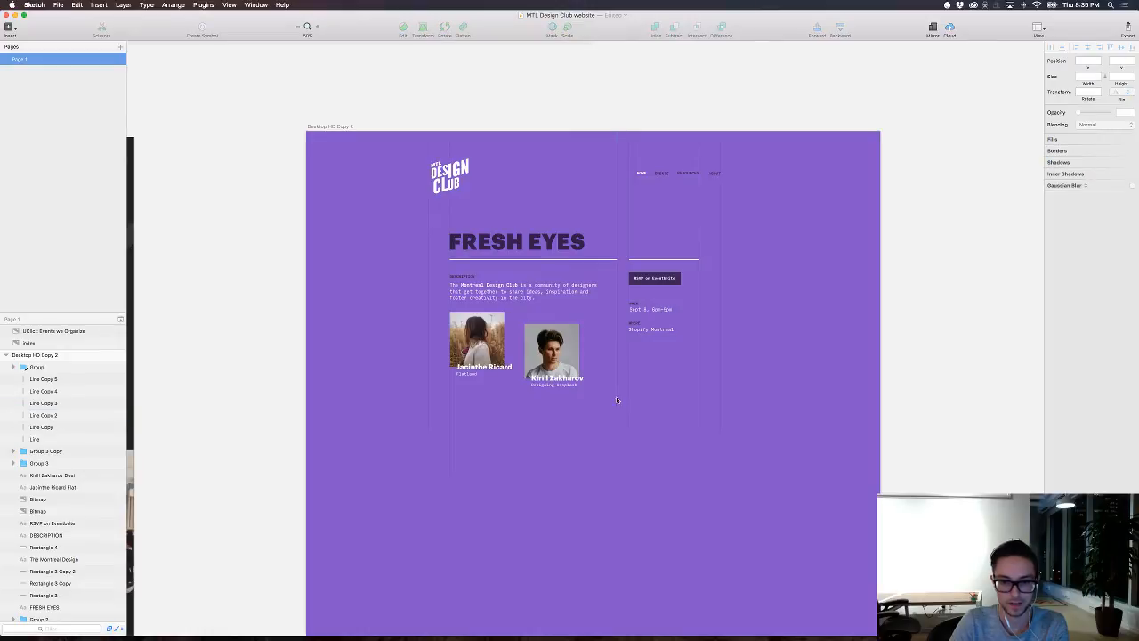
# Step: Lengthen the vertical grid line at the RSVP column's right edge downward and slightly shorten the outermost one below ABOUT
pyautogui.click(699, 428)
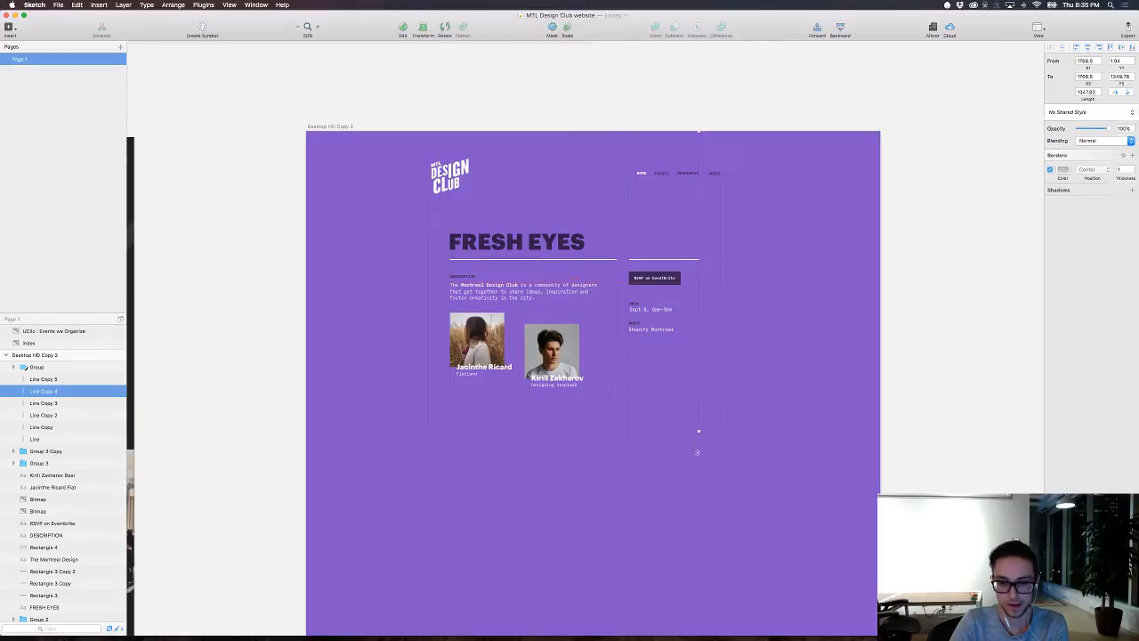
pyautogui.moveTo(697, 452); pyautogui.dragTo(693, 543)
pyautogui.click(754, 472)
pyautogui.click(720, 419)
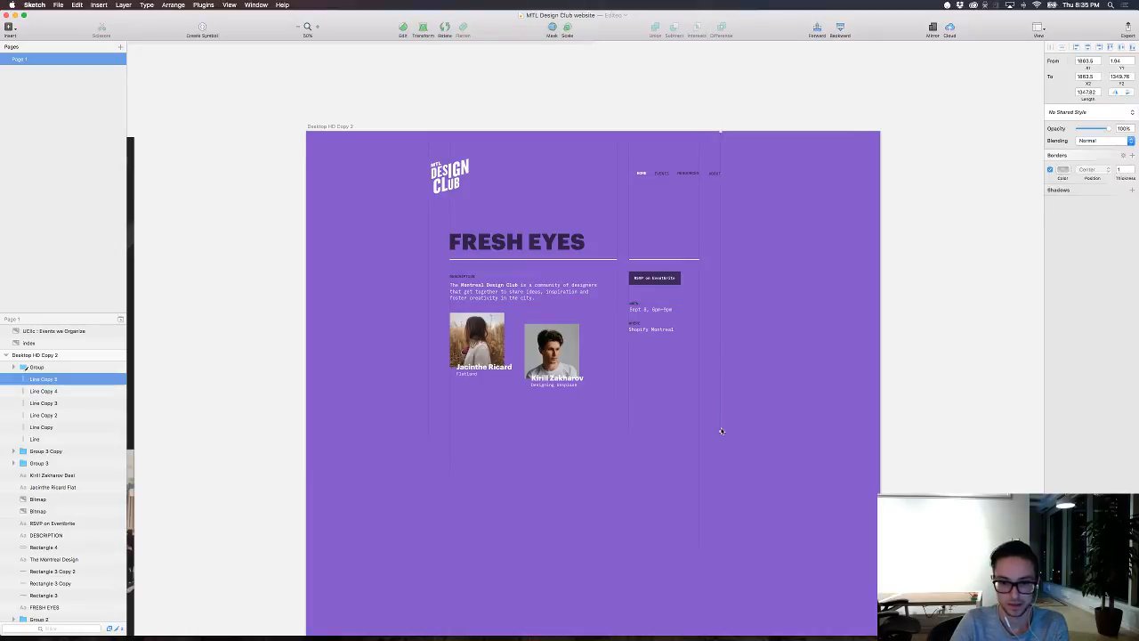
pyautogui.moveTo(721, 432); pyautogui.dragTo(721, 412)
pyautogui.click(763, 427)
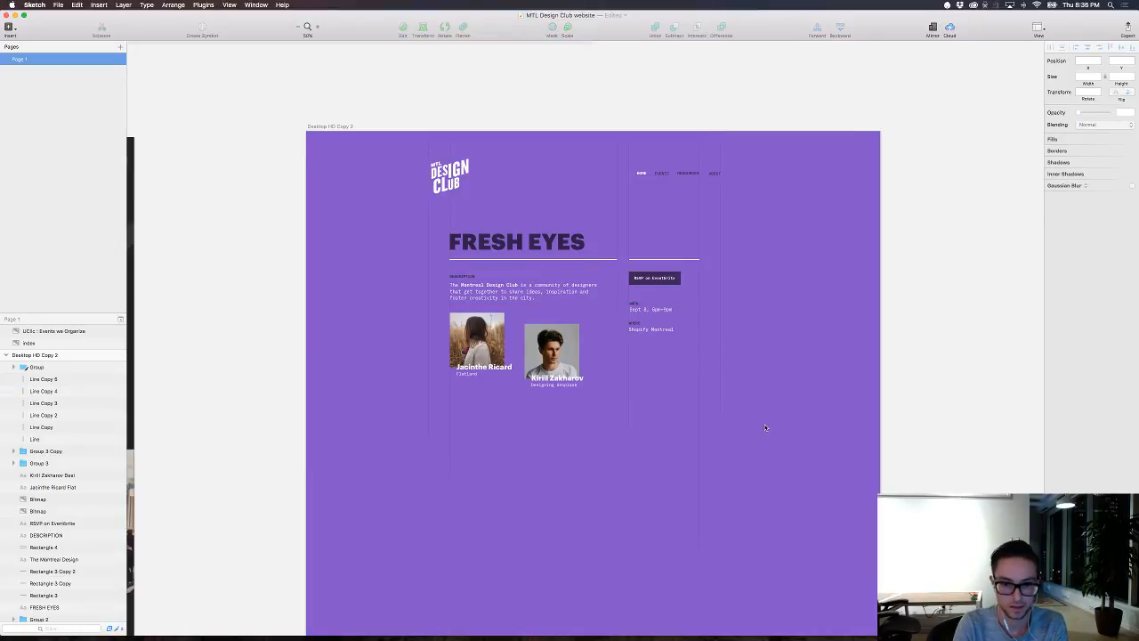
# Step: Examine the staggered lower ends of the vertical grid lines and the overall page layout at 100% zoom
pyautogui.press('super+0')
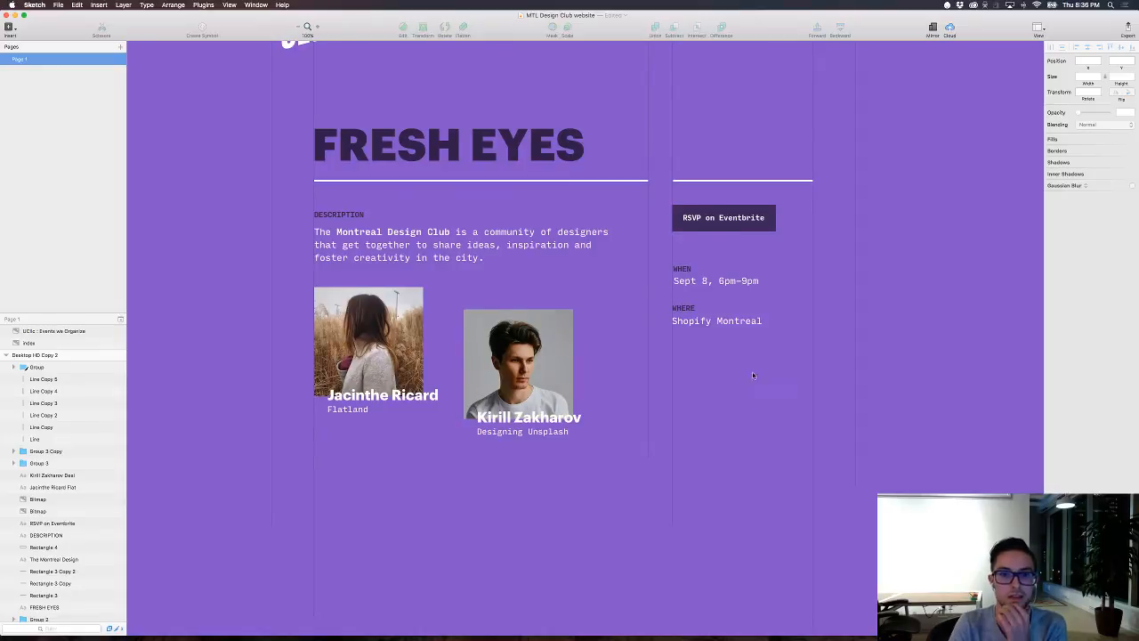
pyautogui.scroll(2, 752, 375)
pyautogui.scroll(-5, 753, 375)
pyautogui.scroll(-2, 752, 378)
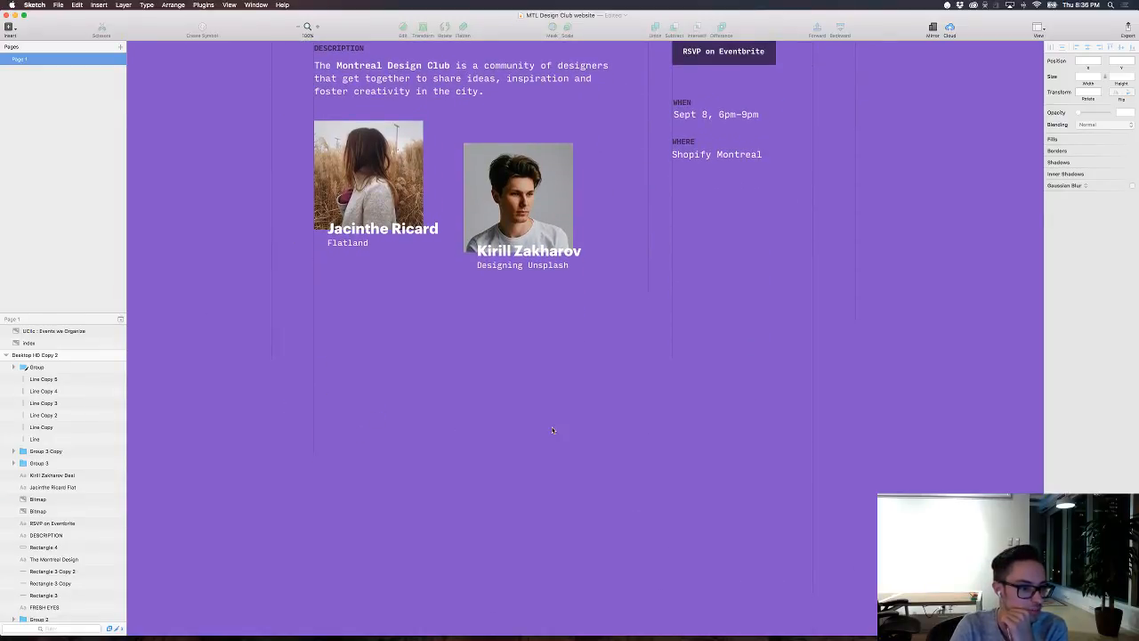
pyautogui.scroll(7, 551, 431)
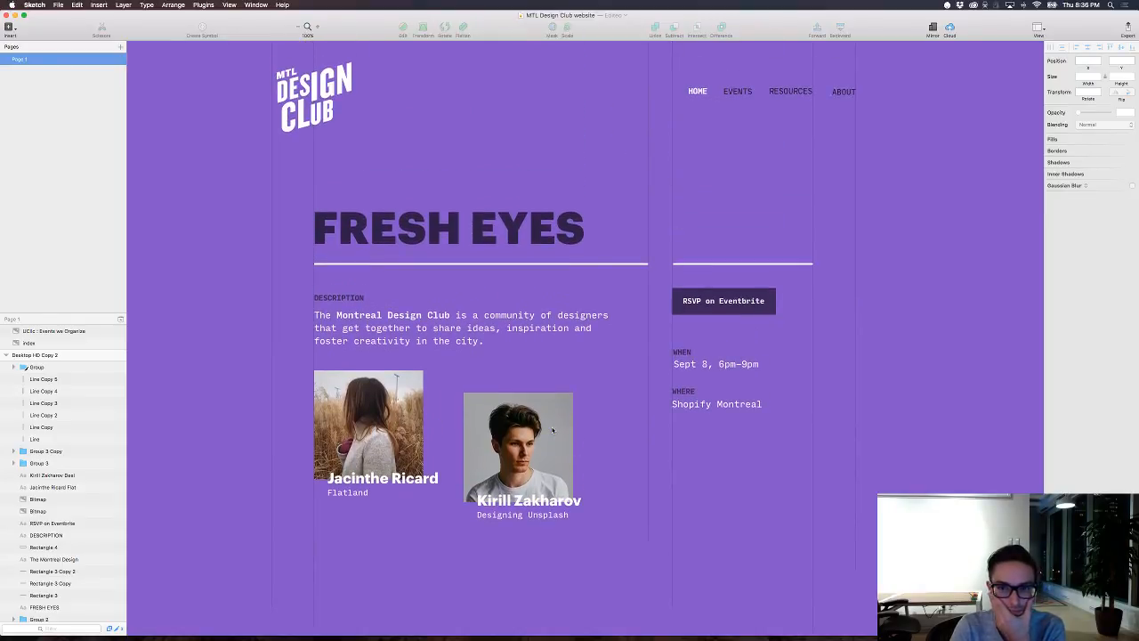
pyautogui.scroll(2, 552, 430)
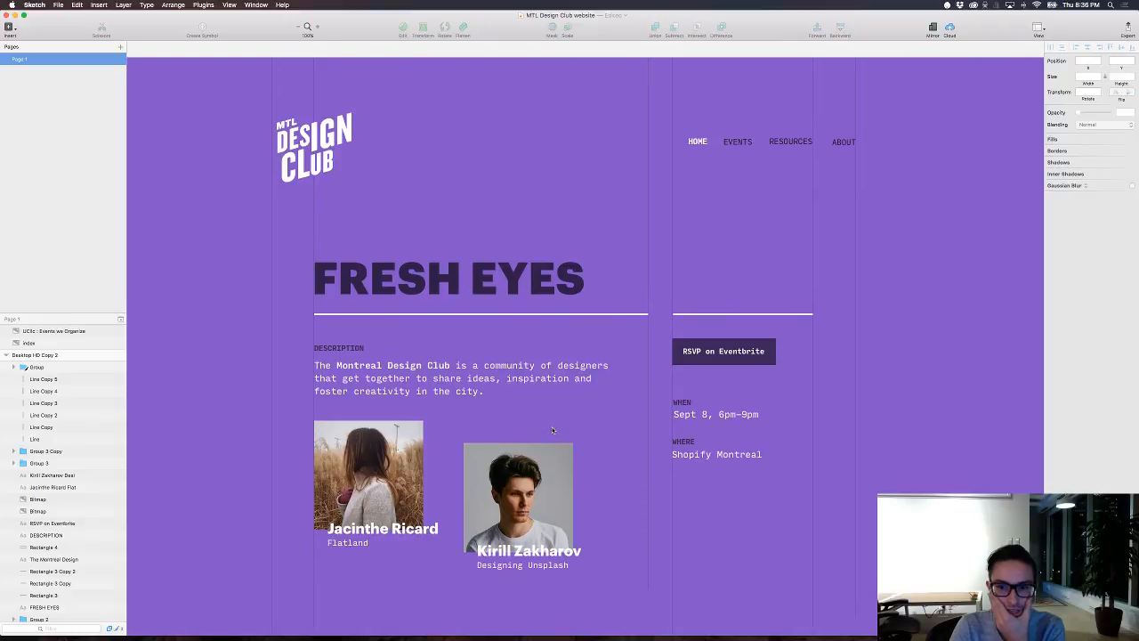
pyautogui.scroll(-2, 552, 431)
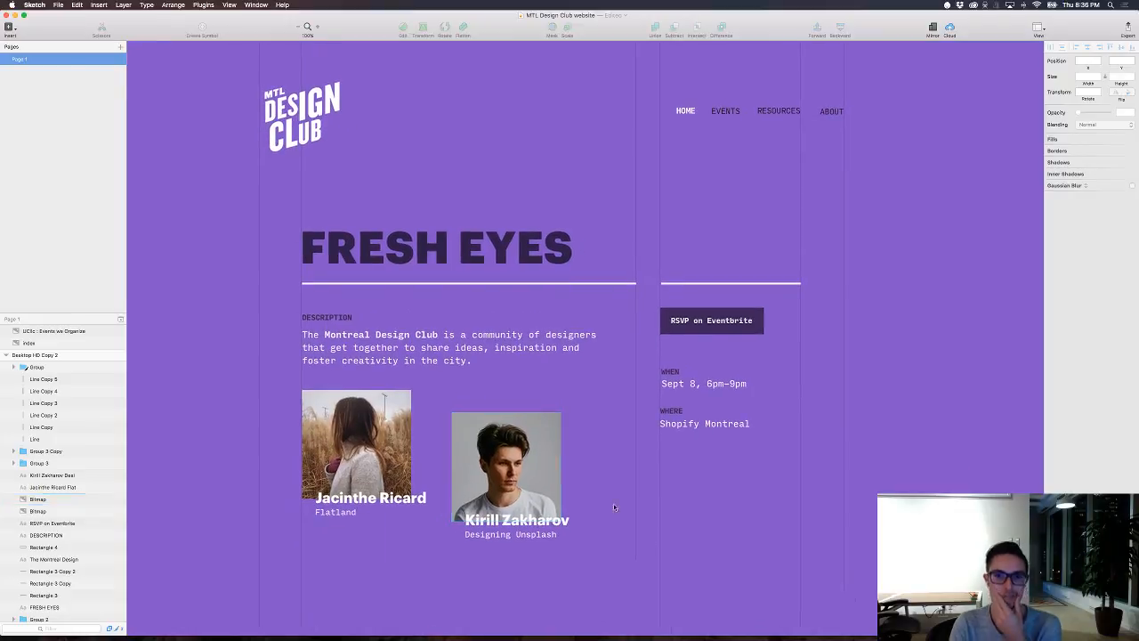
pyautogui.scroll(-1, 717, 538)
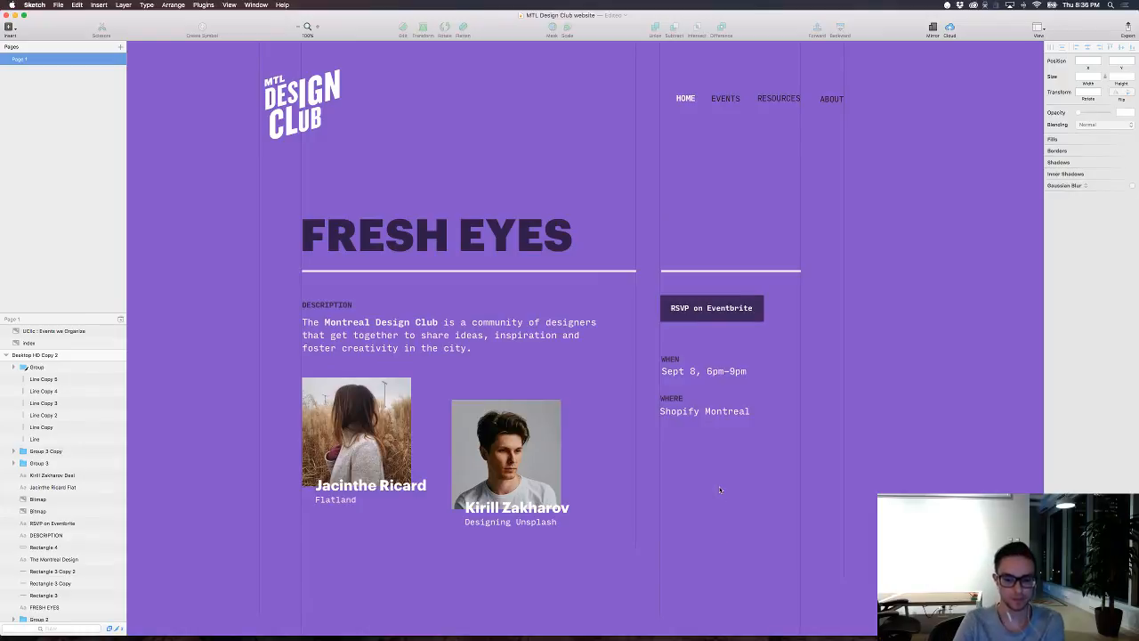
# Step: Add a text line reading "EVENT No 000004" above the FRESH EYES title
pyautogui.press('t')
pyautogui.click(386, 186)
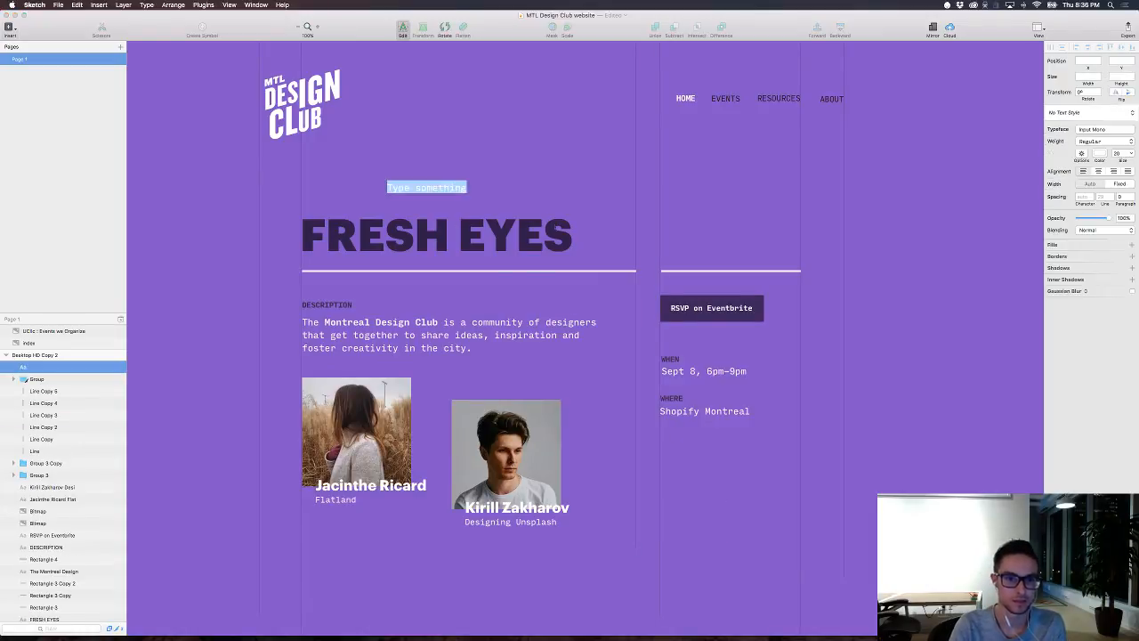
pyautogui.write('EVENT ')
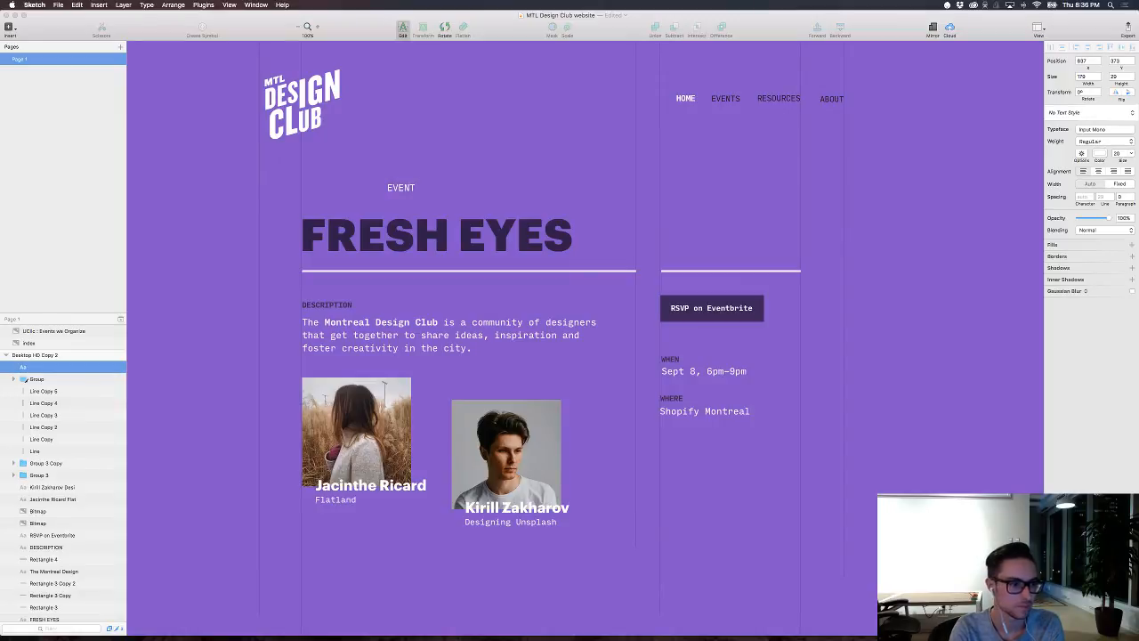
pyautogui.write('No')
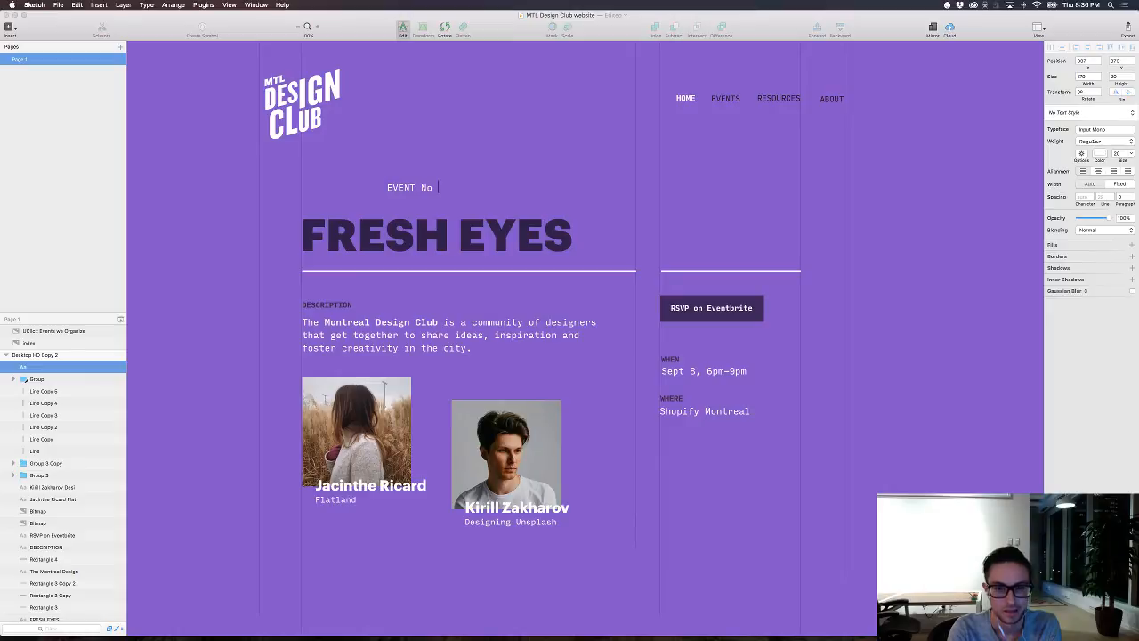
pyautogui.write(' 000004')
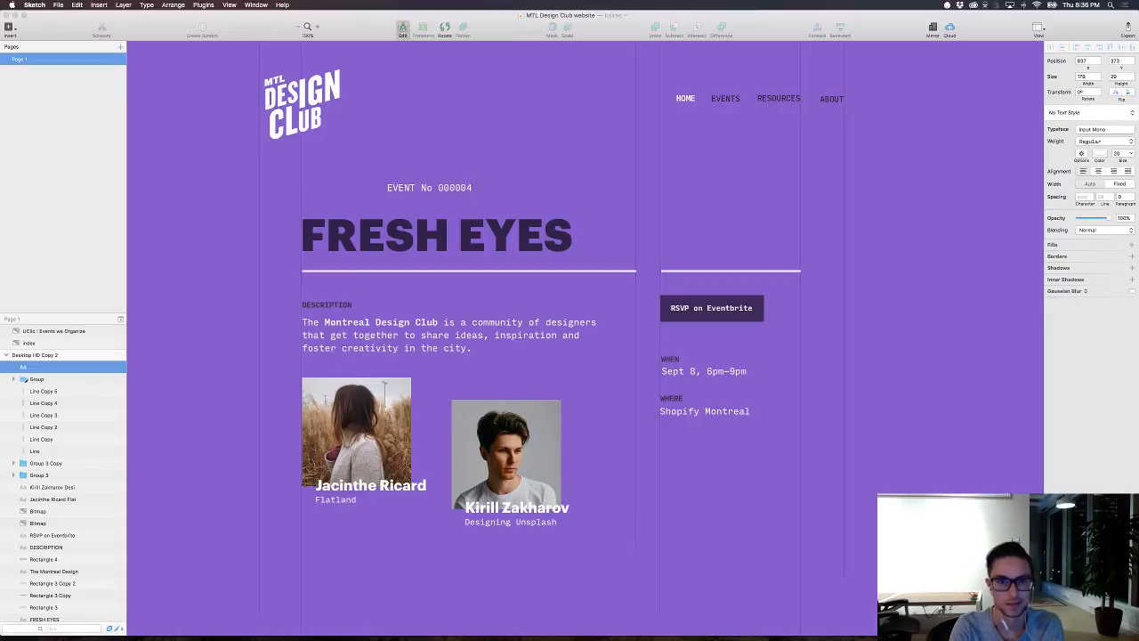
# Step: Place the event number line directly above the FRESH EYES title, aligned with its left edge, and reduce its font size to 16
pyautogui.click(552, 183)
pyautogui.click(550, 183)
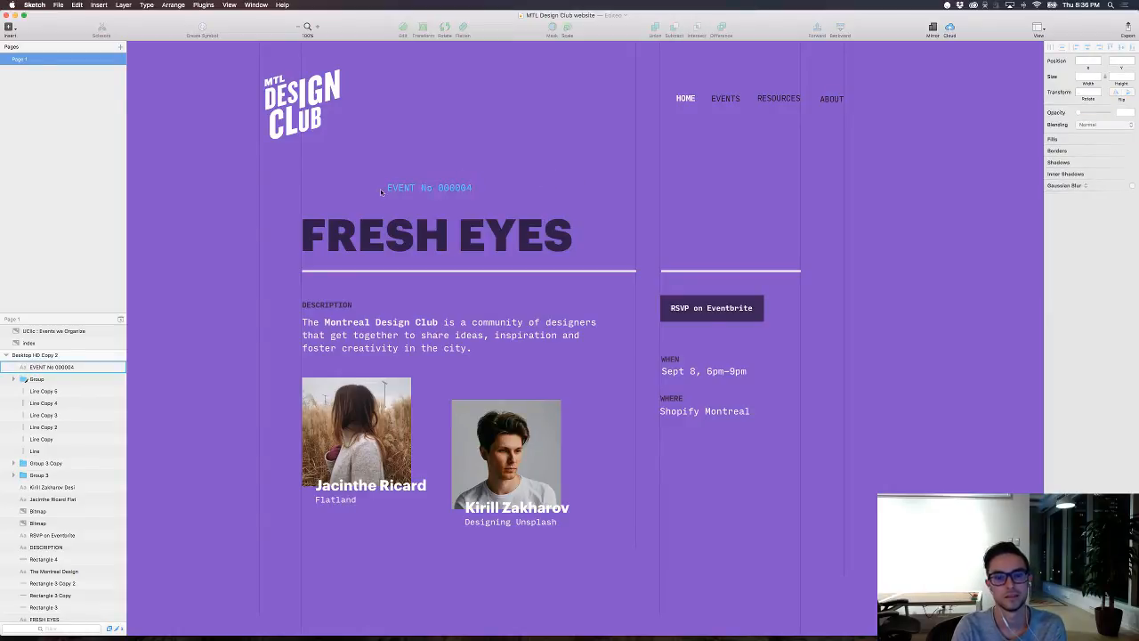
pyautogui.click(430, 188)
pyautogui.moveTo(431, 188); pyautogui.dragTo(349, 204)
pyautogui.moveTo(1123, 160); pyautogui.dragTo(1119, 160)
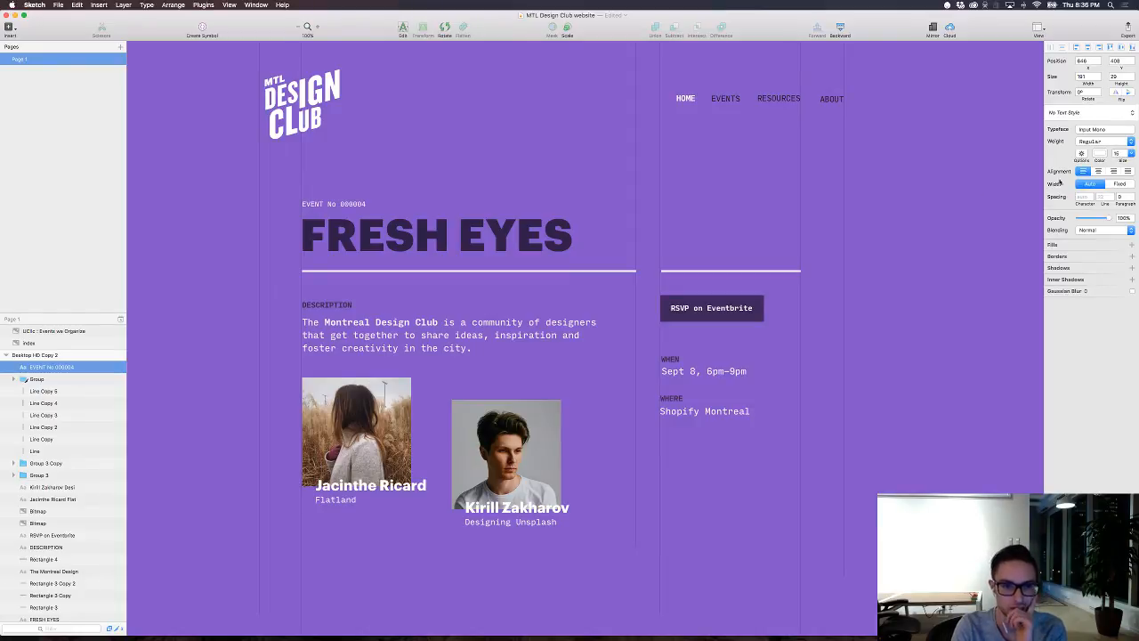
# Step: Add a period after "No" so the event number line reads "EVENT No. 000004"
pyautogui.doubleClick(338, 203)
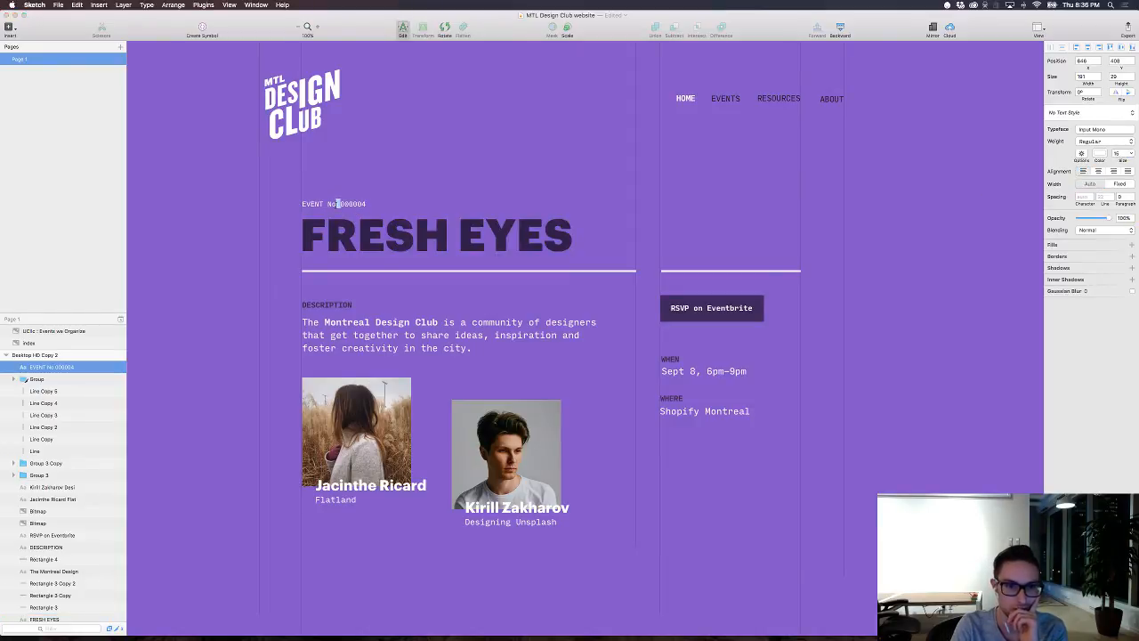
pyautogui.write('.')
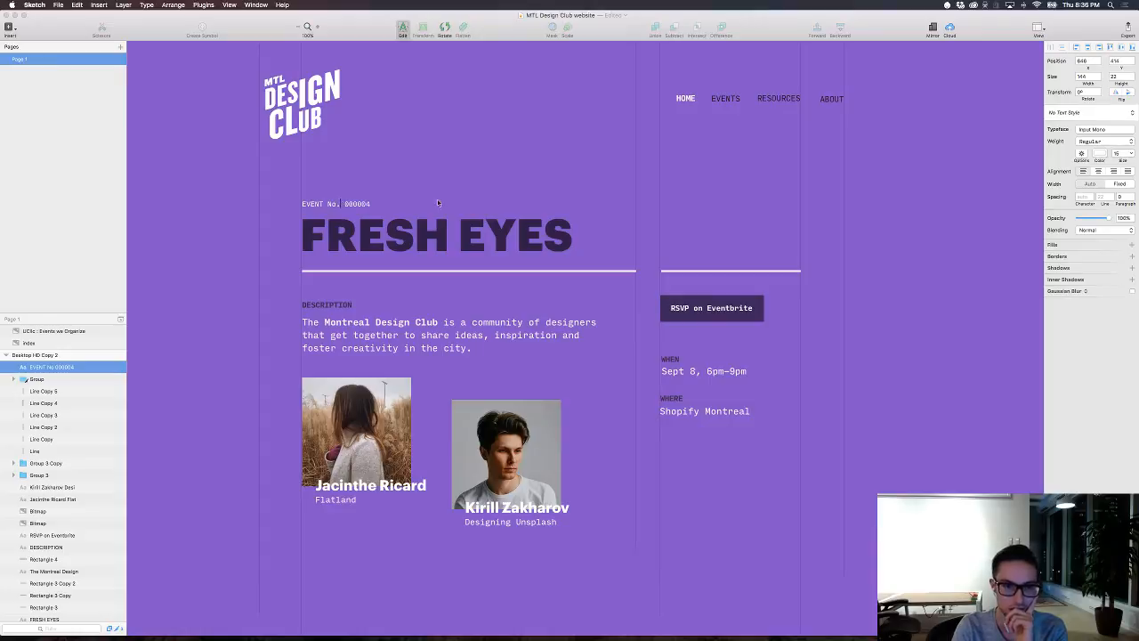
pyautogui.press('Escape')
pyautogui.click(481, 181)
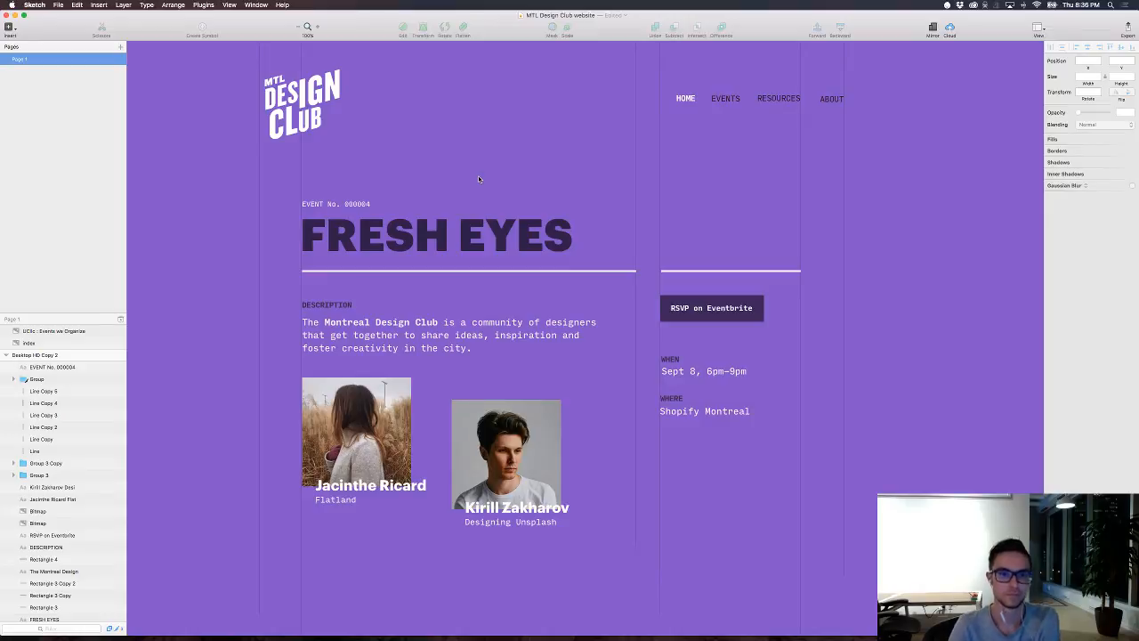
# Step: Try a semi-transparent black text color on the event number line and undo it
pyautogui.click(360, 205)
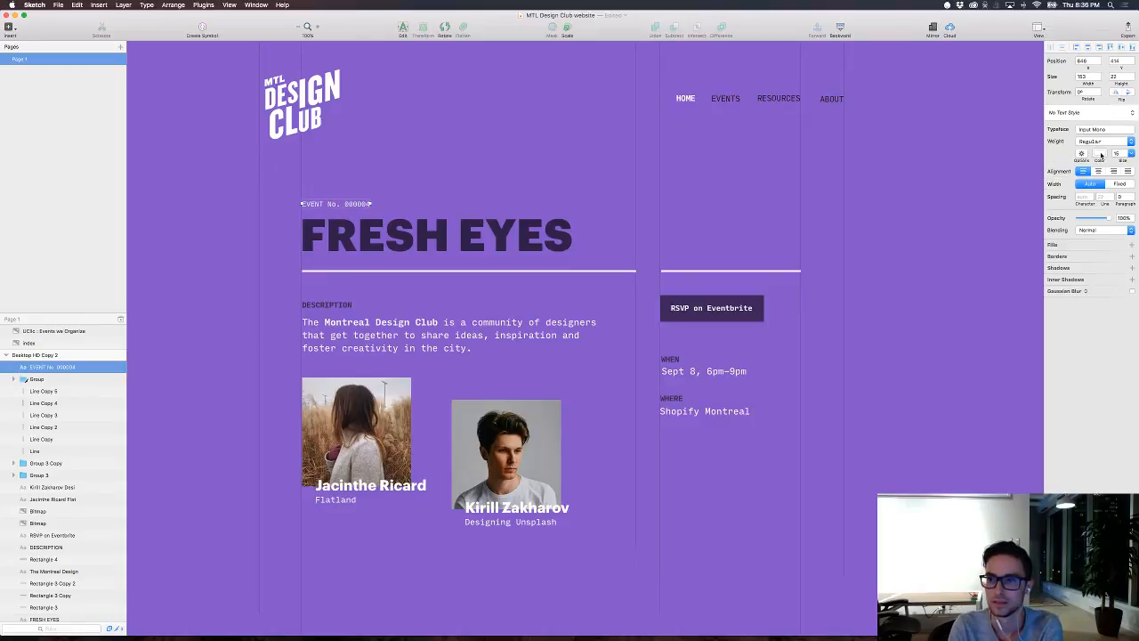
pyautogui.click(1100, 154)
pyautogui.moveTo(1074, 214); pyautogui.dragTo(1076, 248)
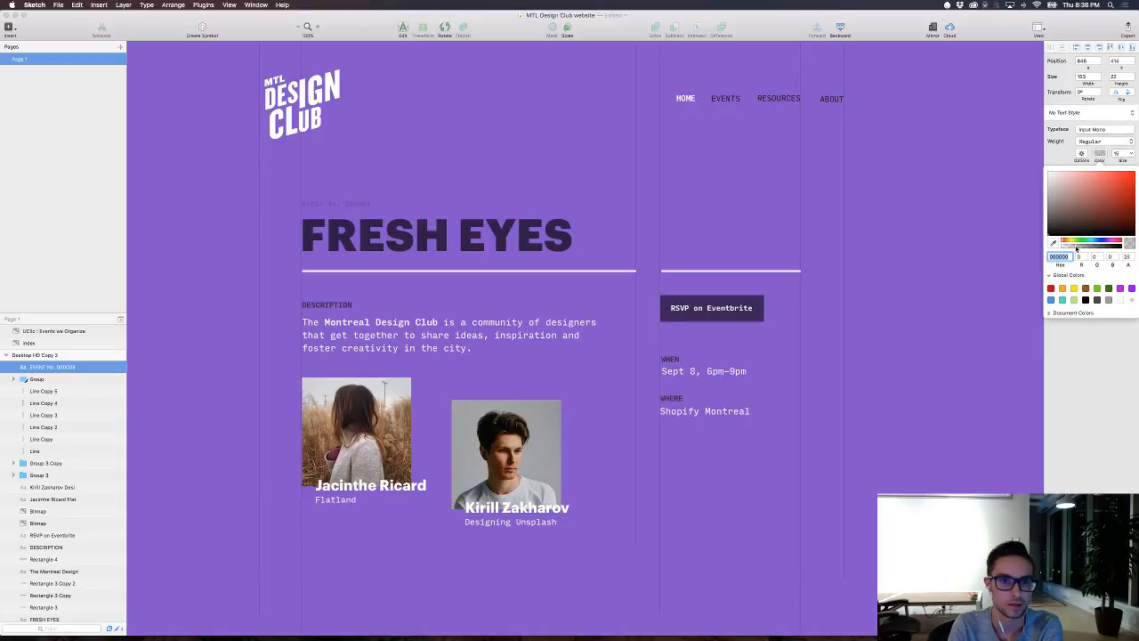
pyautogui.press('super+z')
pyautogui.press('super+z')
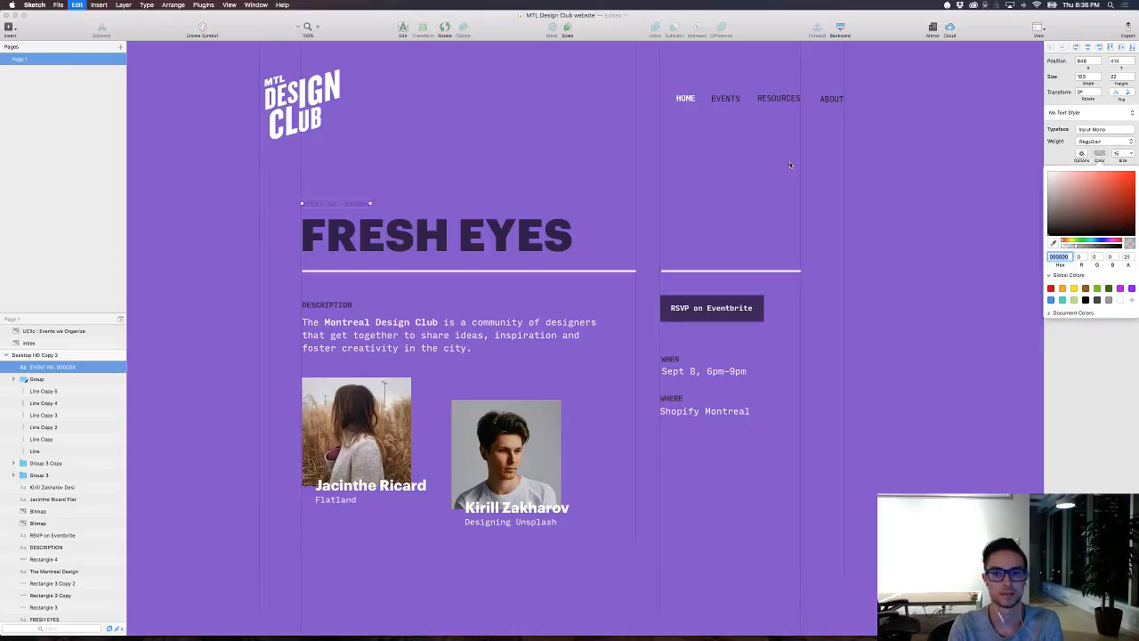
pyautogui.click(790, 164)
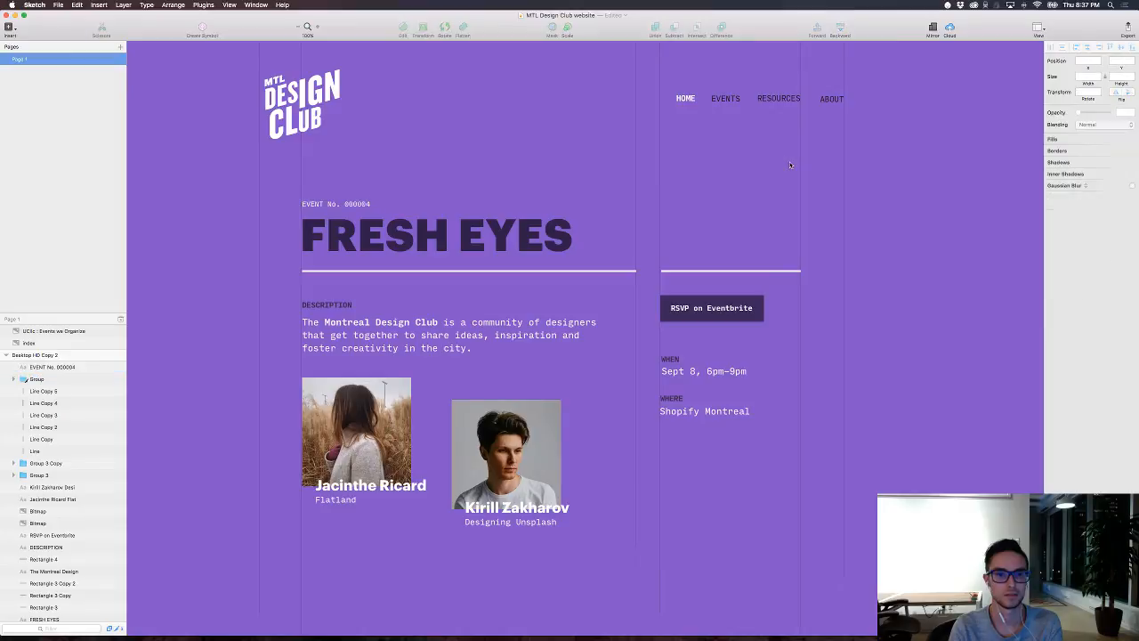
# Step: Hide the interface and examine the event page from the header down to the lower ends of the grid lines
pyautogui.press('super+period')
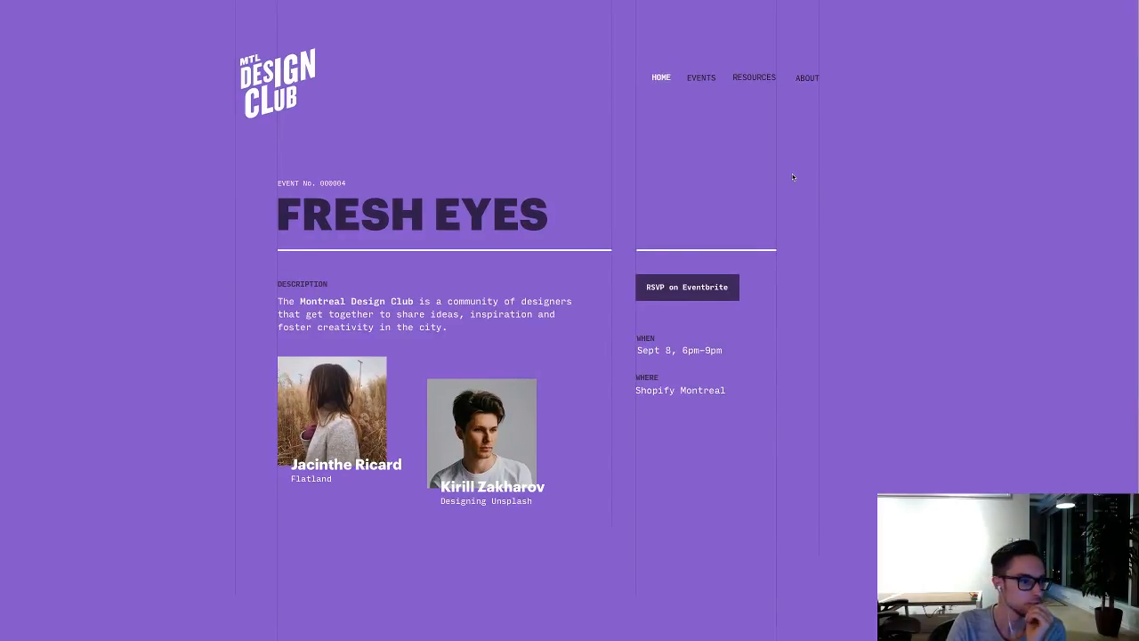
pyautogui.scroll(-3, 575, 339)
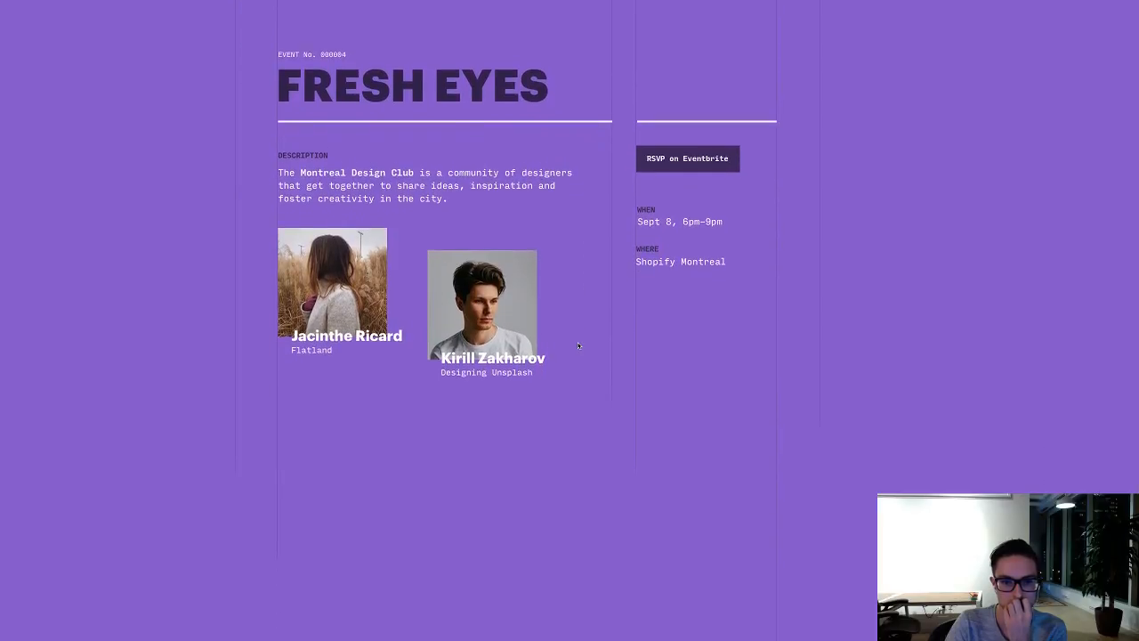
pyautogui.scroll(3, 578, 346)
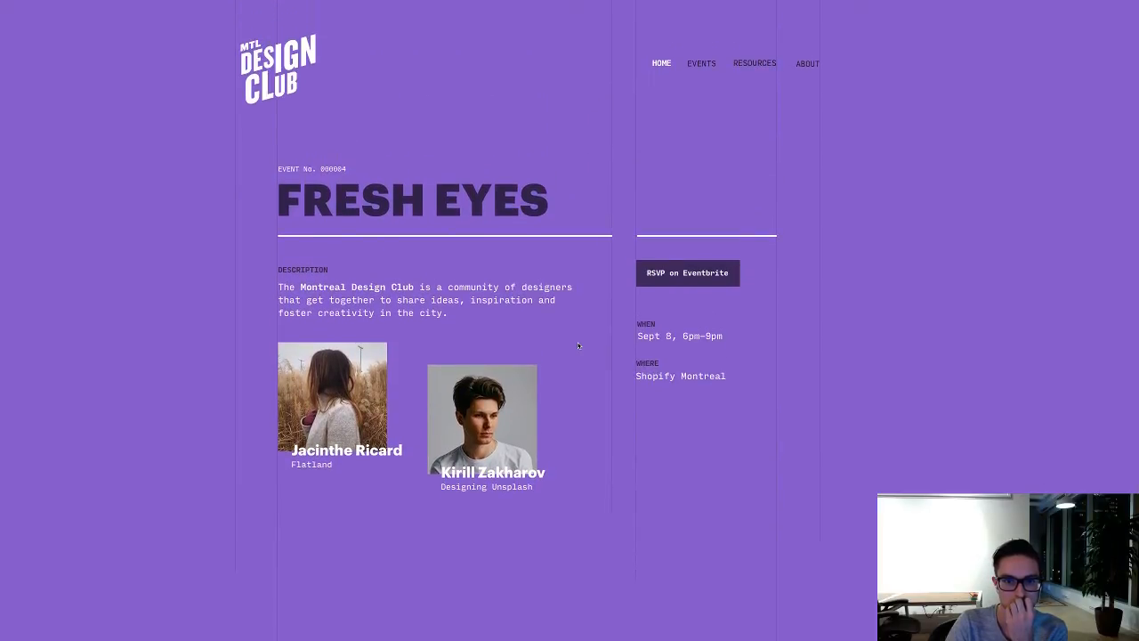
pyautogui.scroll(-4, 578, 346)
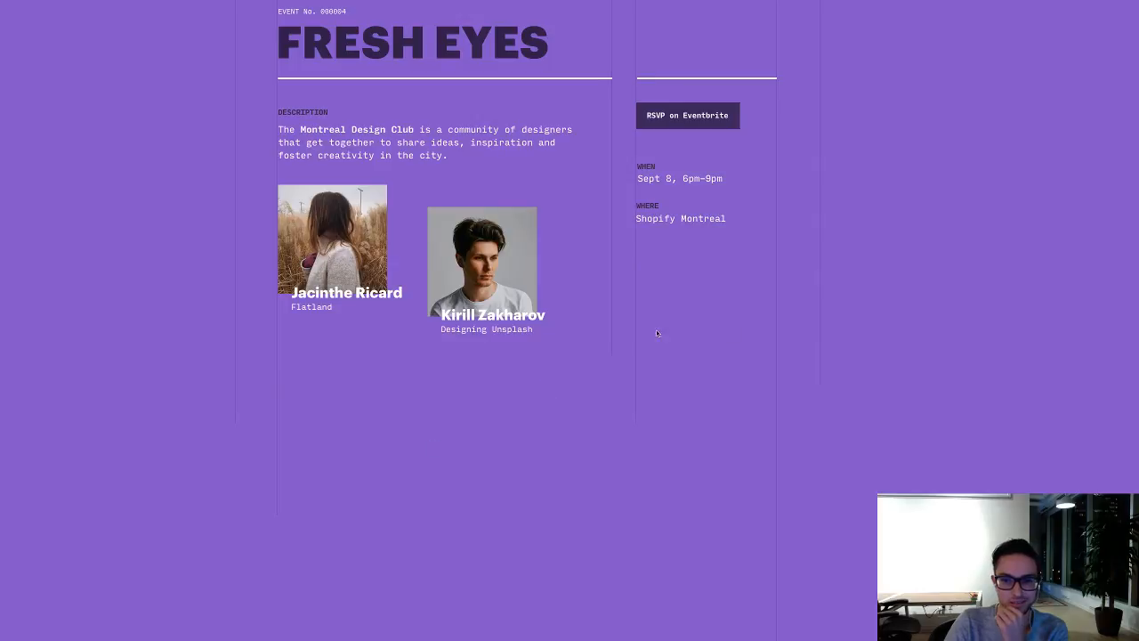
pyautogui.scroll(-3, 730, 400)
pyautogui.scroll(1, 730, 400)
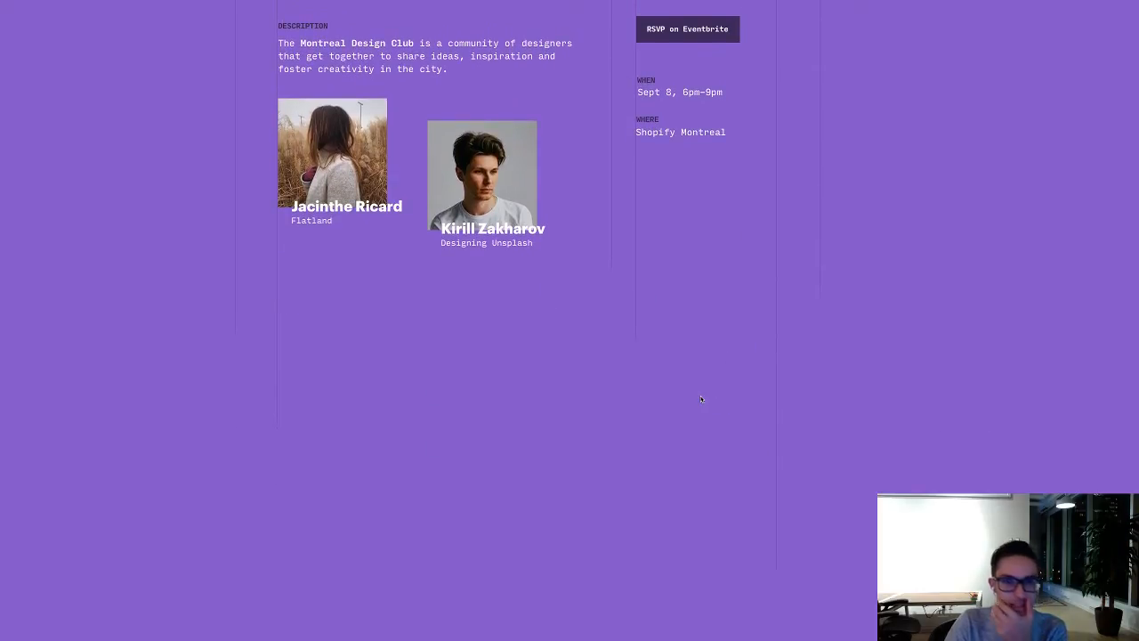
pyautogui.scroll(5, 699, 398)
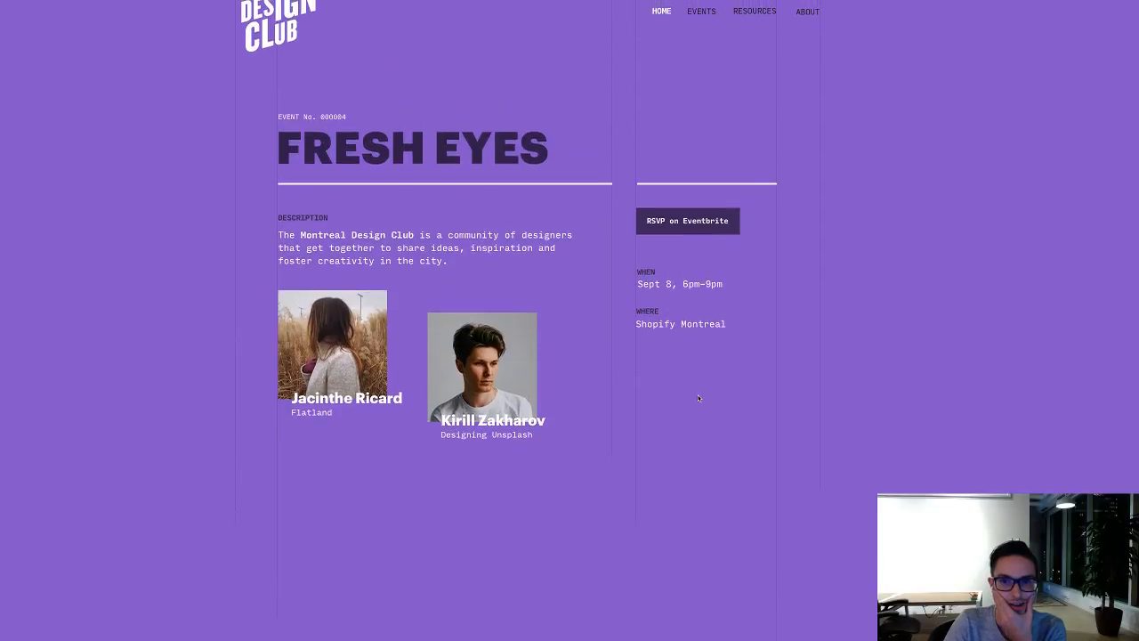
pyautogui.scroll(2, 698, 398)
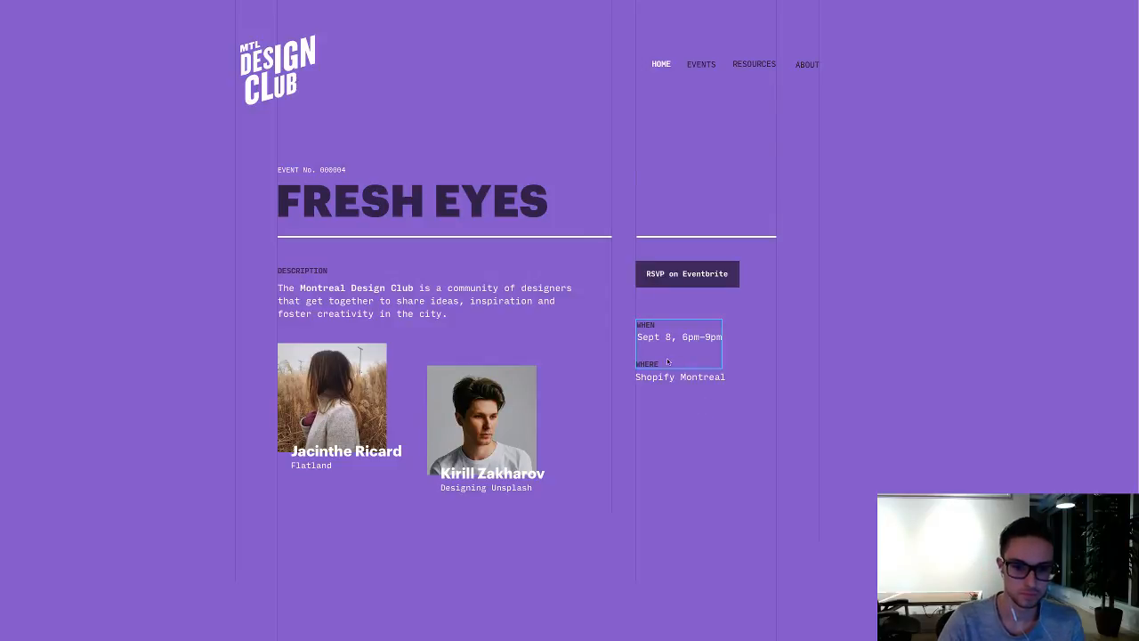
# Step: Try shifting both speaker photos with their captions right and slightly down, and undo the move
pyautogui.moveTo(534, 540)
pyautogui.mouseDown()
pyautogui.moveTo(342, 398)
pyautogui.moveTo(361, 402)
pyautogui.mouseUp()
pyautogui.click(386, 536)
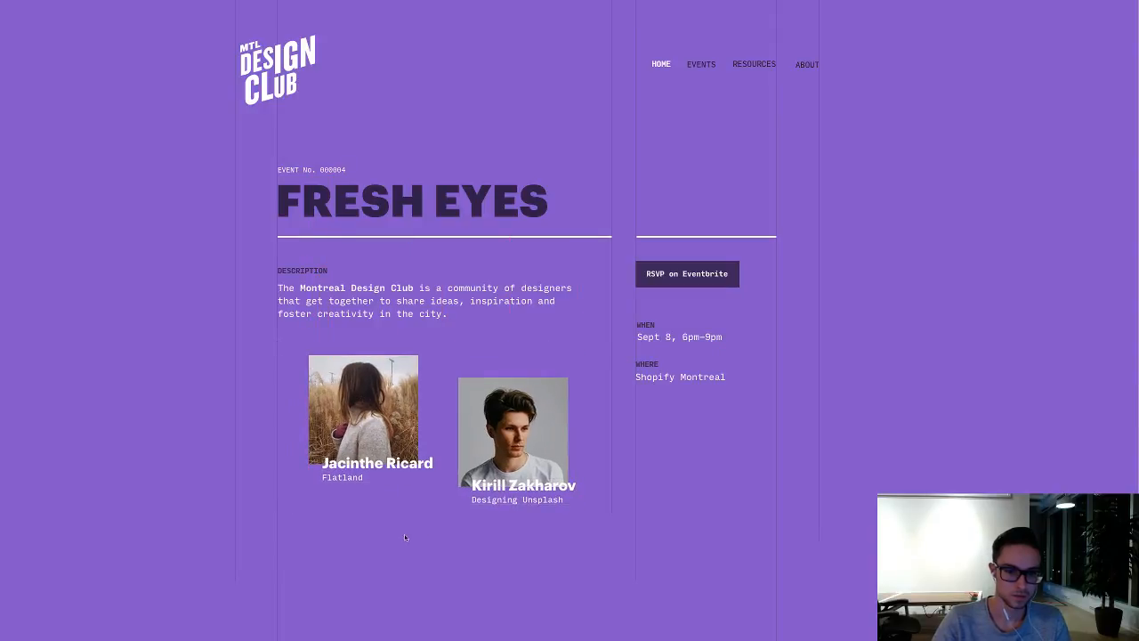
pyautogui.scroll(-2, 476, 579)
pyautogui.press('super+z')
pyautogui.click(488, 557)
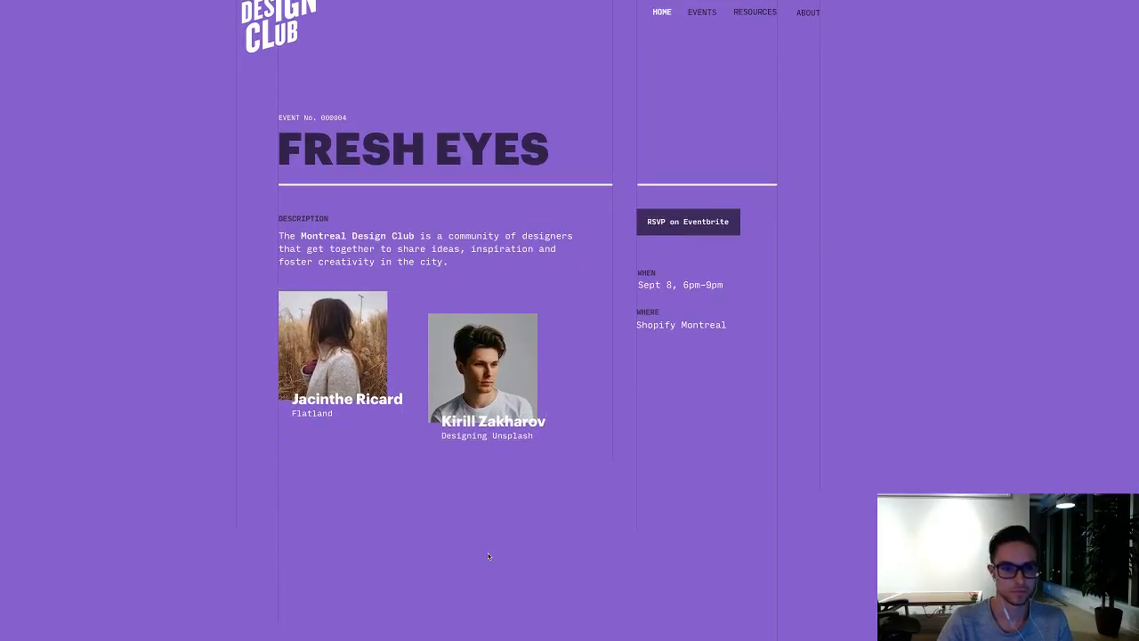
# Step: Move both speaker photos with their captions straight down to open a gap below the description paragraph
pyautogui.scroll(-2, 496, 538)
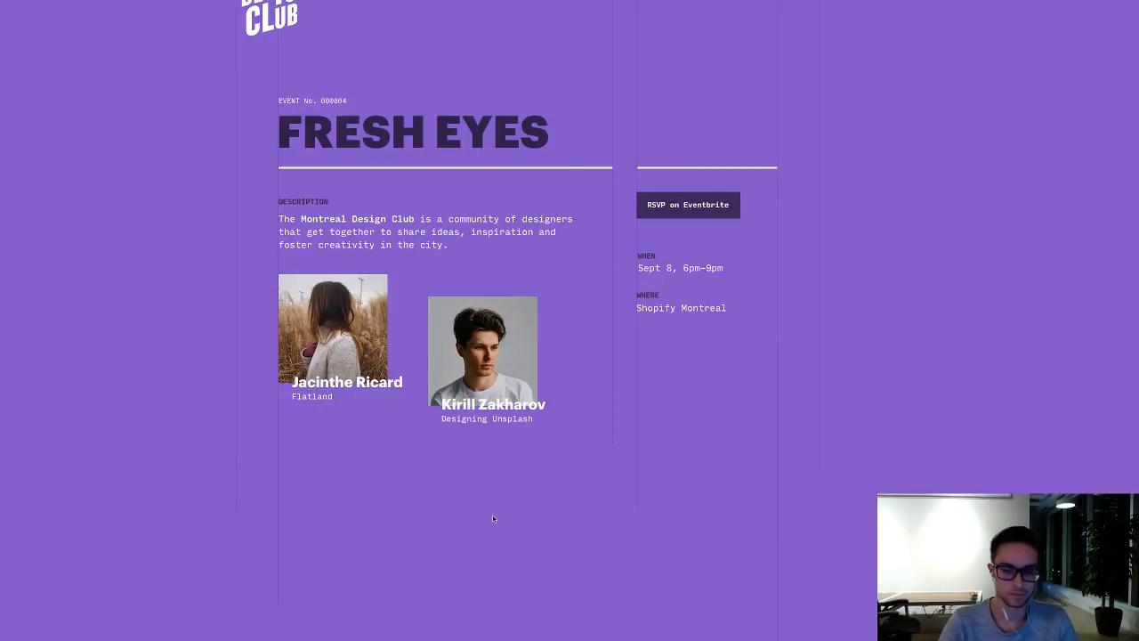
pyautogui.scroll(-1, 494, 519)
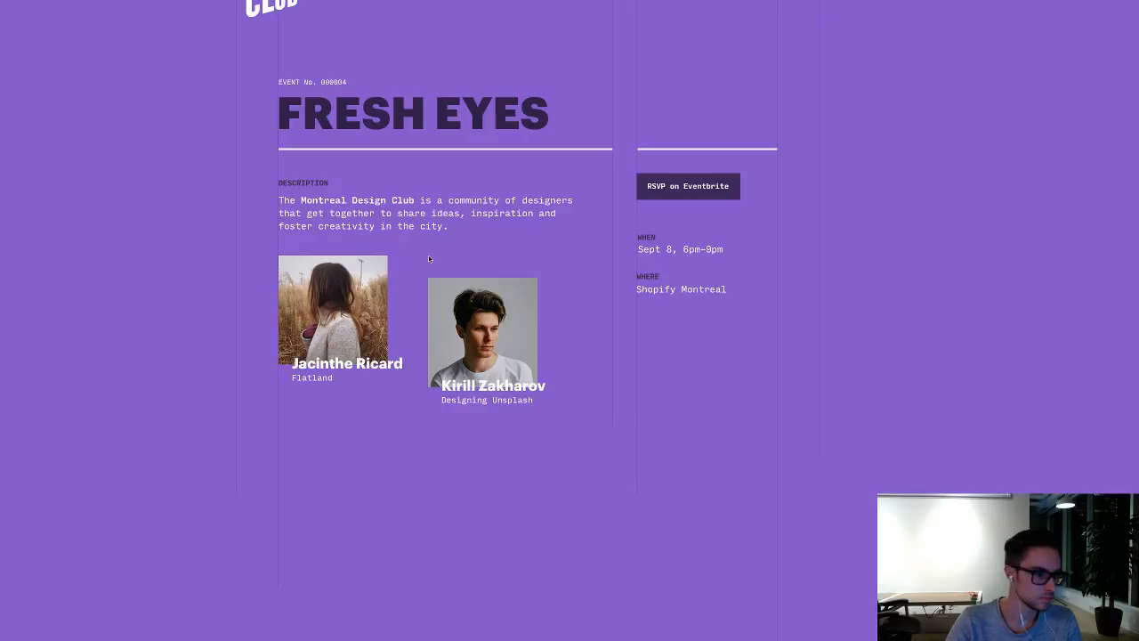
pyautogui.scroll(-5, 429, 259)
pyautogui.scroll(8, 429, 263)
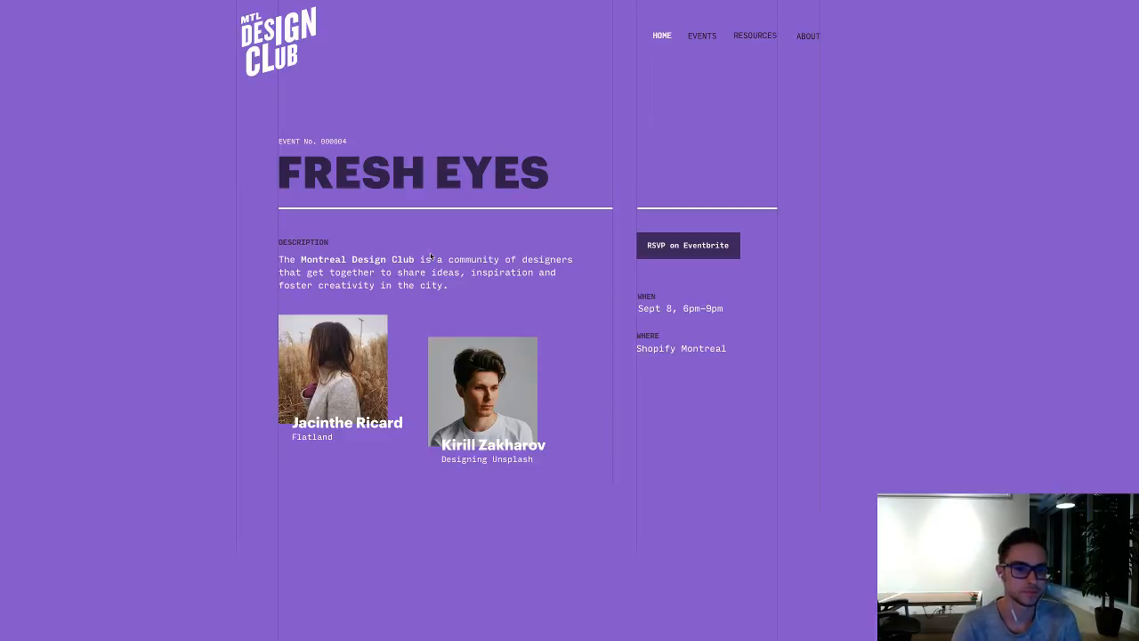
pyautogui.moveTo(550, 497); pyautogui.dragTo(314, 341)
pyautogui.hotkey('shift', 'Down')
pyautogui.hotkey('shift', 'Down')
pyautogui.hotkey('shift', 'Down')
pyautogui.hotkey('shift', 'Down')
pyautogui.hotkey('shift', 'Down')
pyautogui.hotkey('shift', 'Down')
pyautogui.hotkey('shift', 'Down')
pyautogui.hotkey('shift', 'Down')
pyautogui.hotkey('shift', 'Down')
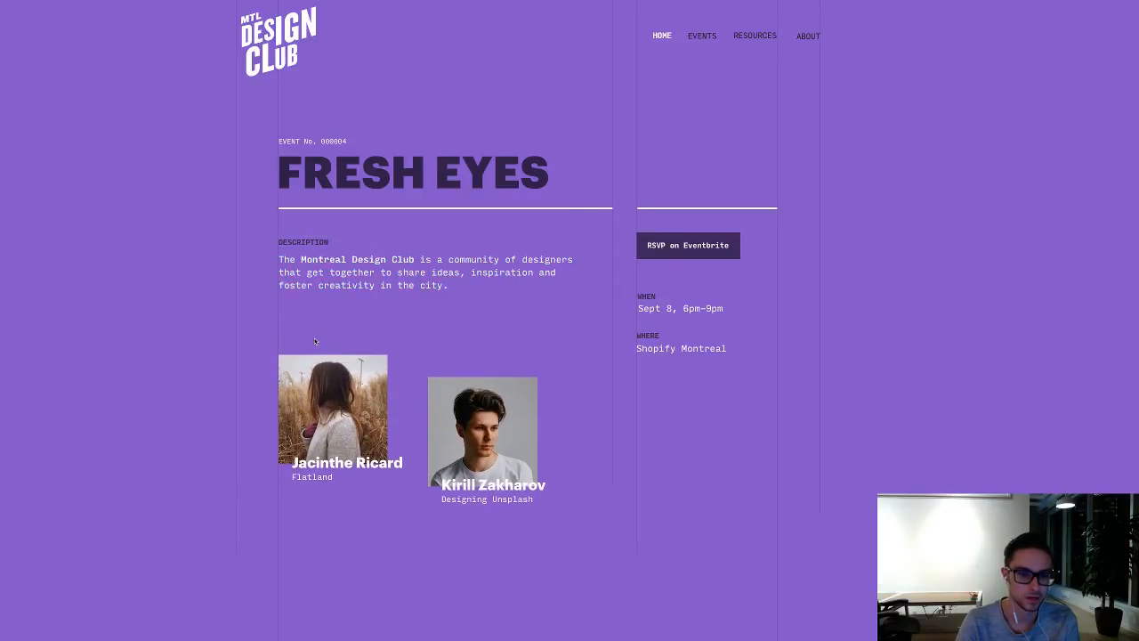
# Step: Duplicate the DESCRIPTION heading into the gap above the speaker photos and change its text to "SPEAKERS"
pyautogui.moveTo(306, 242); pyautogui.dragTo(312, 321)
pyautogui.doubleClick(311, 320)
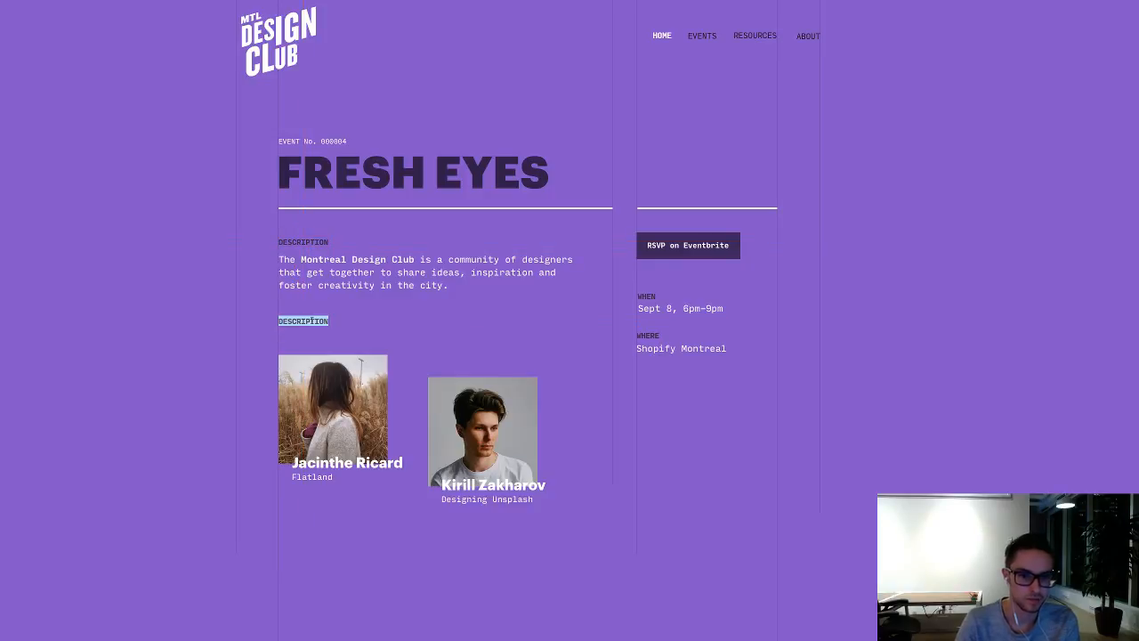
pyautogui.write('SPEAKERS')
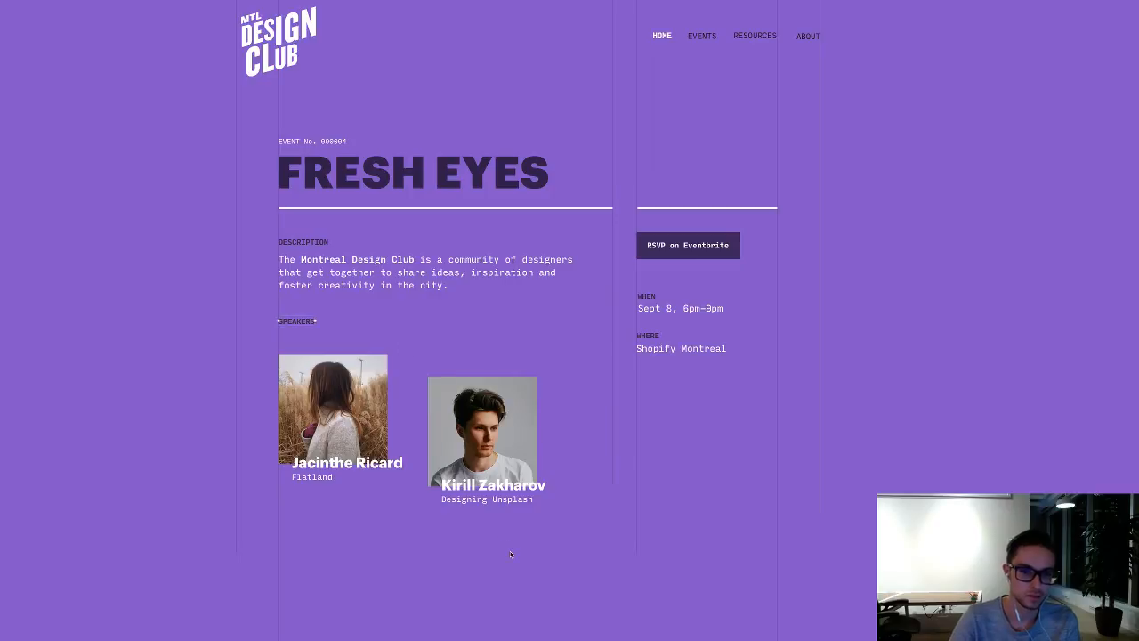
# Step: Move both speaker photos with their captions up, closer to the SPEAKERS heading
pyautogui.moveTo(510, 552); pyautogui.dragTo(322, 404)
pyautogui.hotkey('shift', 'Up')
pyautogui.hotkey('shift', 'Up')
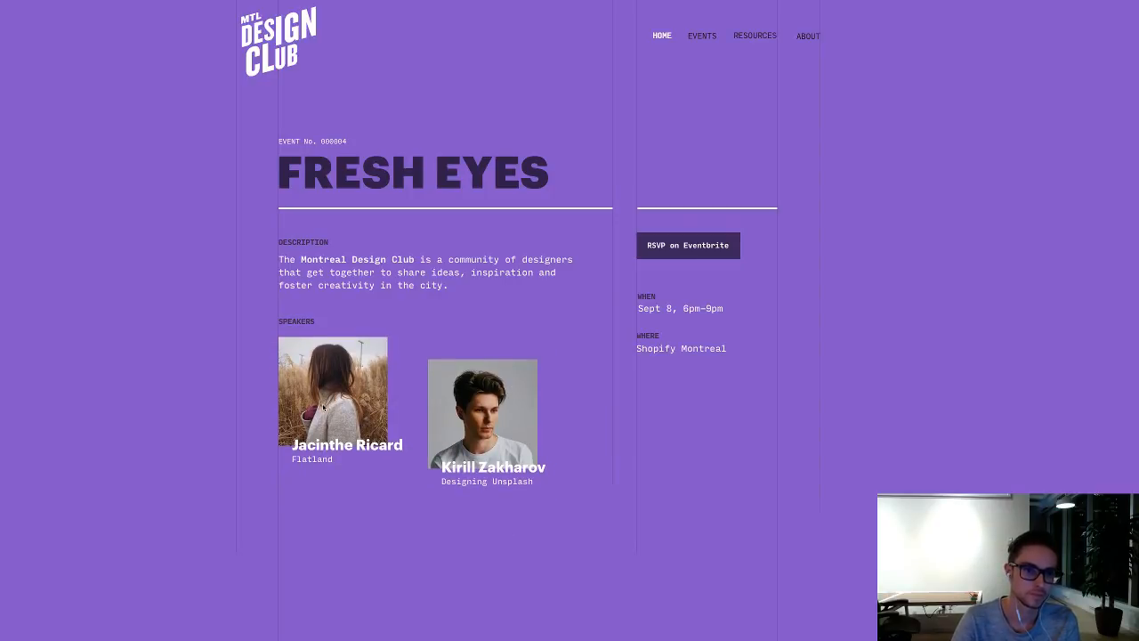
# Step: Try offsetting the DESCRIPTION and SPEAKERS headings to the left of the text column and undo the shift
pyautogui.click(292, 322)
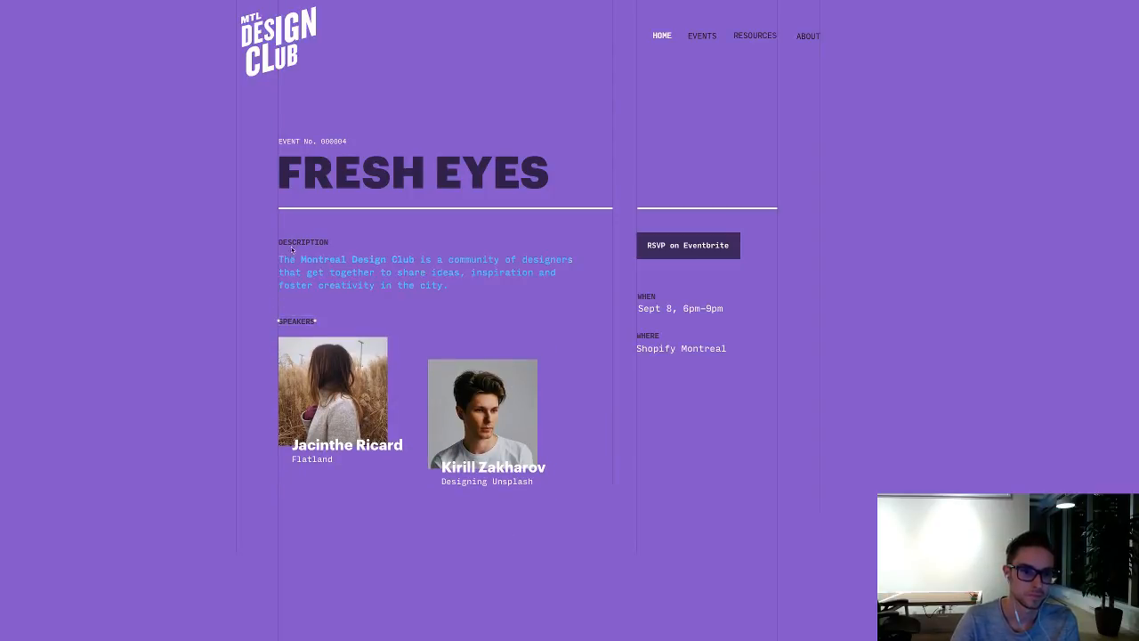
pyautogui.keyDown('shift'); pyautogui.click(297, 242); pyautogui.keyUp('shift')
pyautogui.hotkey('shift', 'Left')
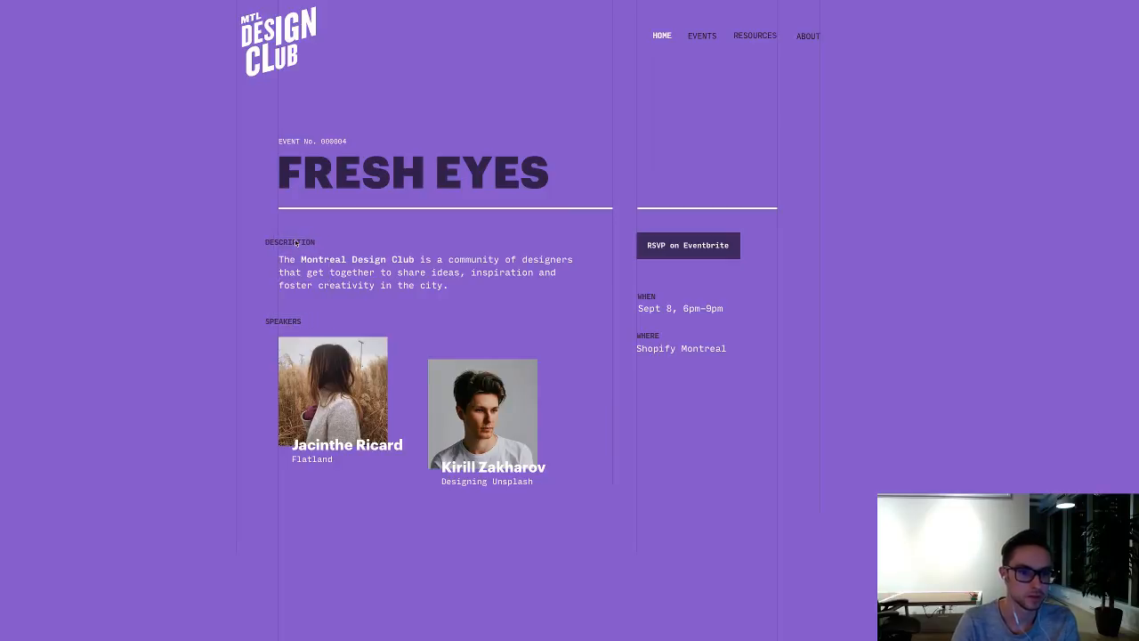
pyautogui.scroll(1, 578, 344)
pyautogui.hscroll(1, 579, 344)
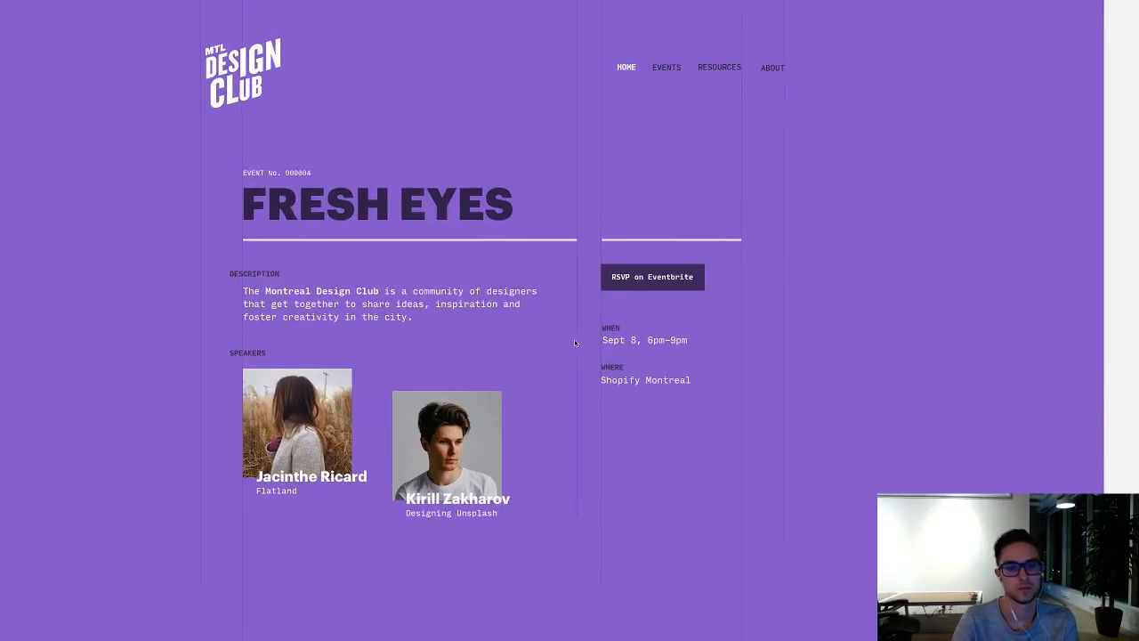
pyautogui.press('super+z')
pyautogui.click(896, 374)
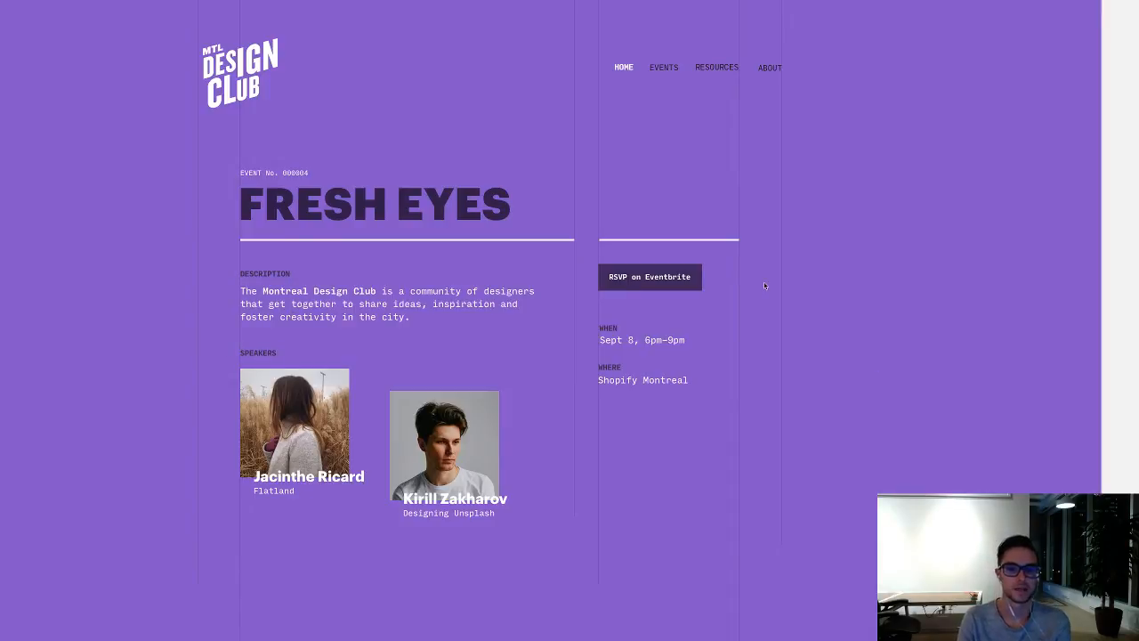
# Step: Examine the full event page, checking the spacing of the header, title, description, speakers and event details
pyautogui.hscroll(-1, 857, 278)
pyautogui.scroll(-1, 857, 278)
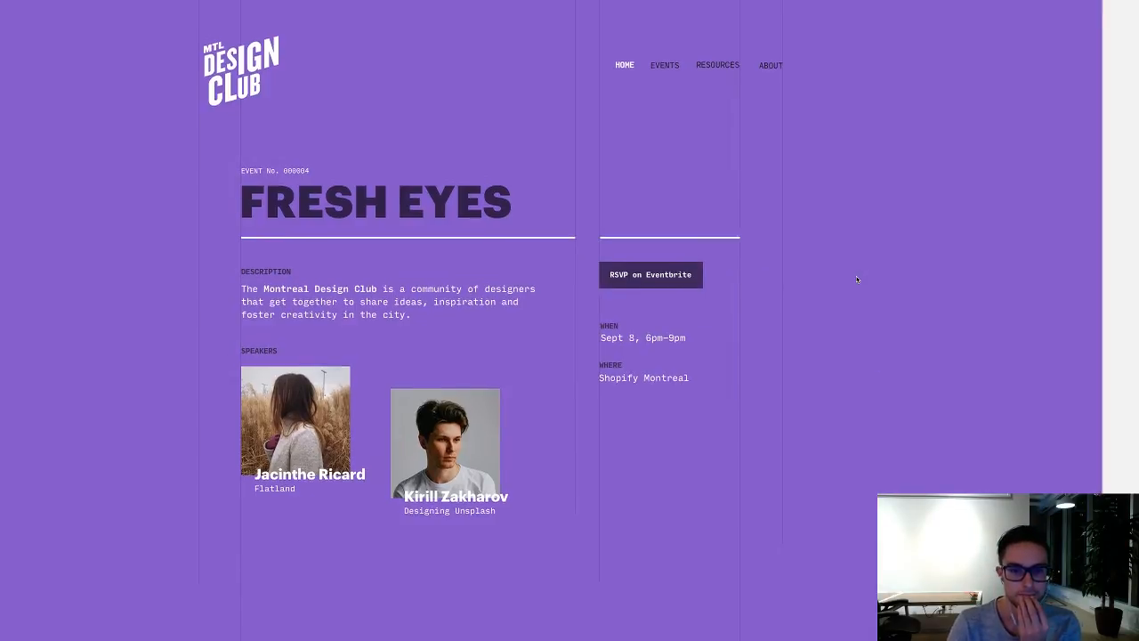
pyautogui.scroll(-2, 856, 278)
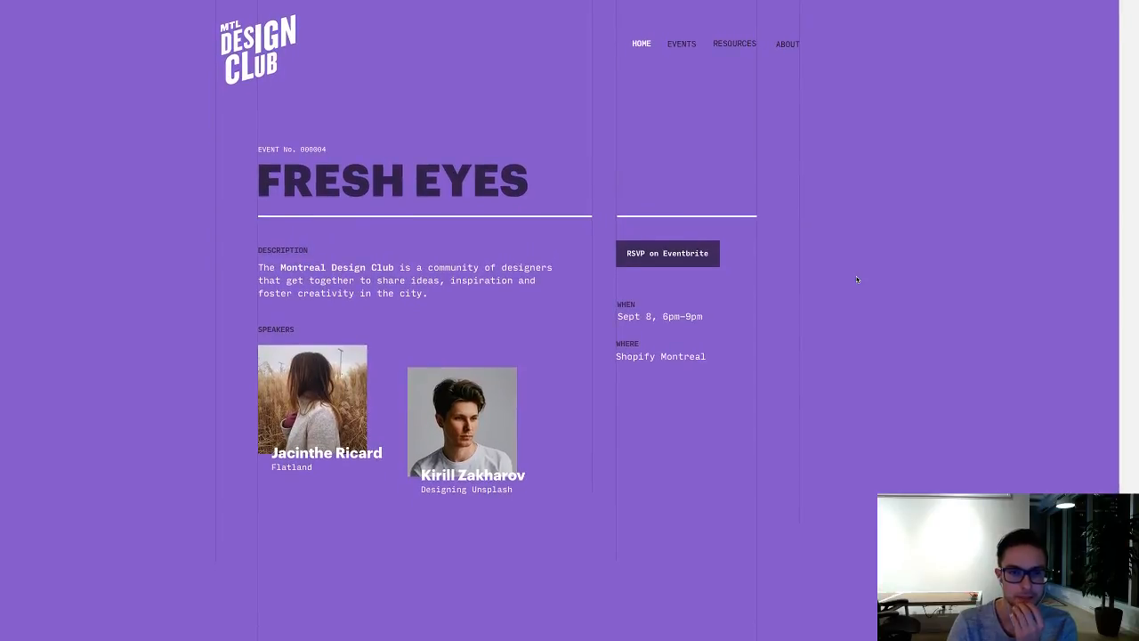
pyautogui.scroll(3, 856, 279)
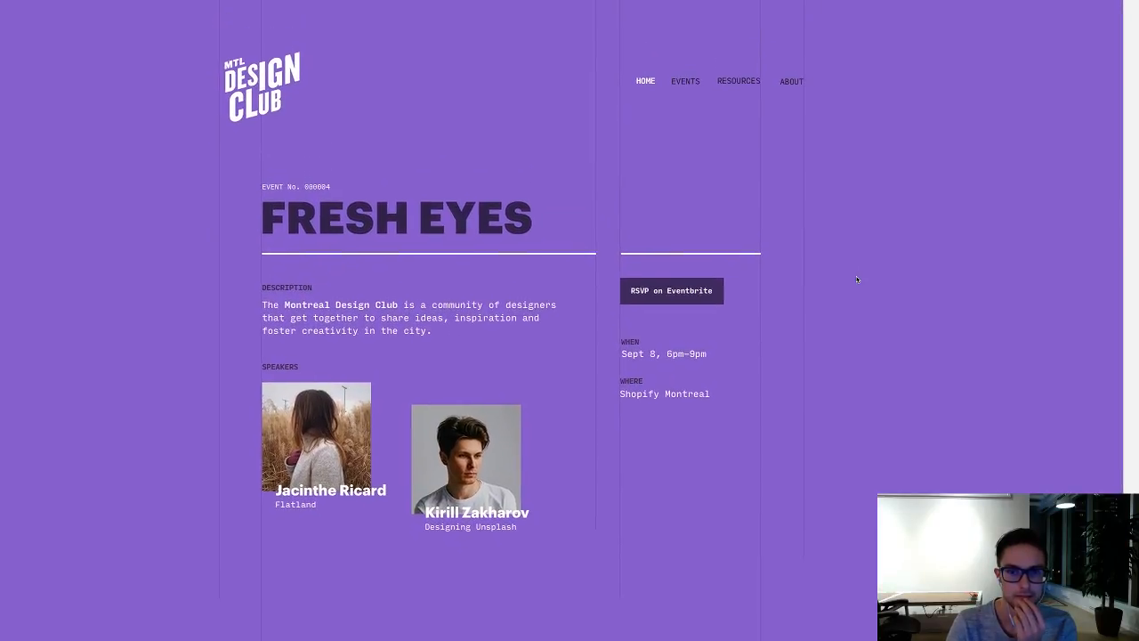
pyautogui.scroll(-3, 856, 279)
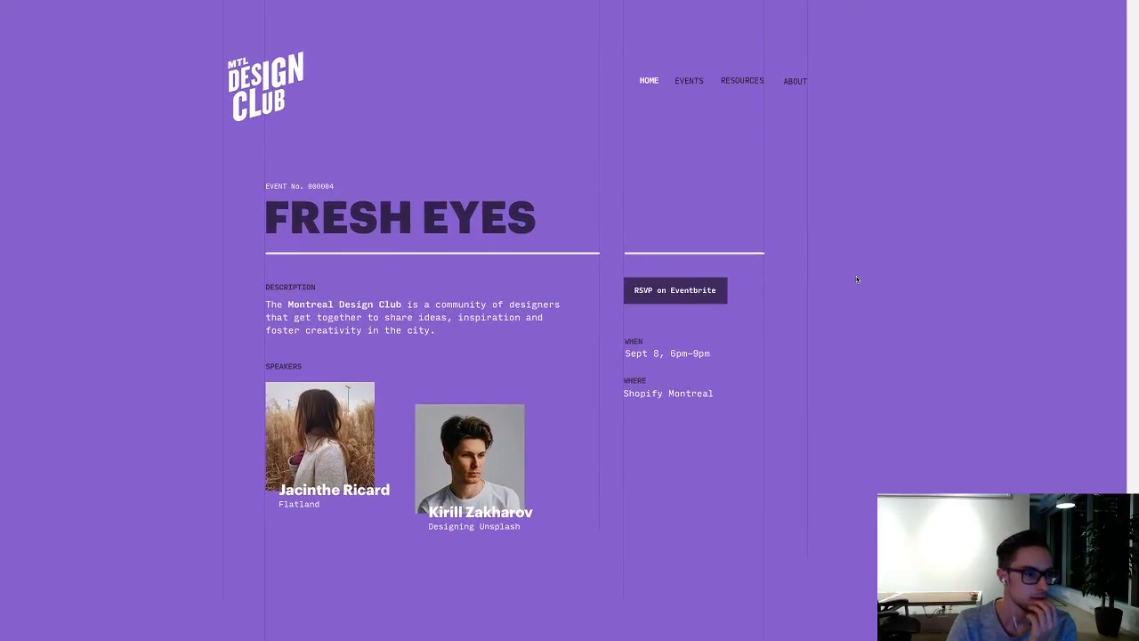
pyautogui.scroll(-1, 856, 279)
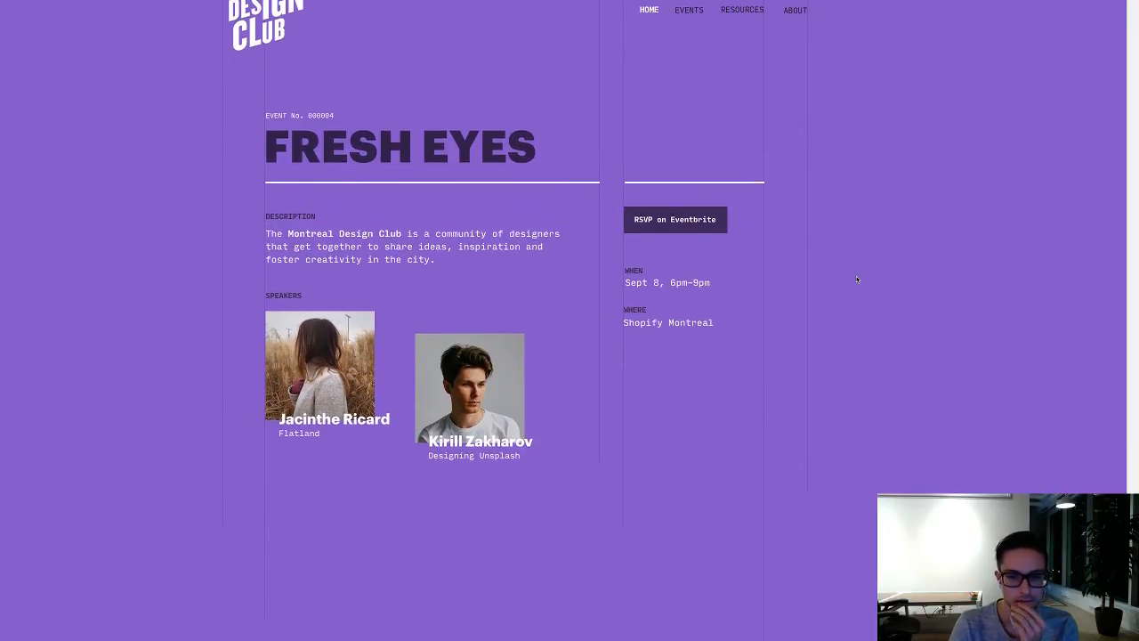
pyautogui.scroll(3, 856, 278)
pyautogui.scroll(-2, 856, 278)
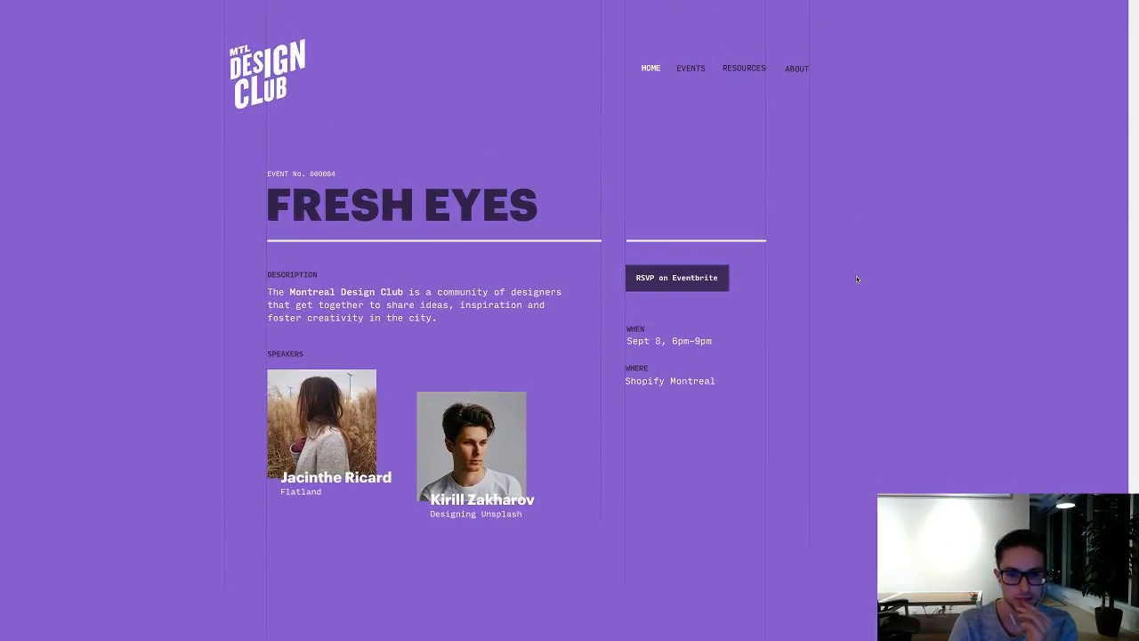
# Step: Draw a full-width rectangle about 2584 by 375 across the purple event page, below the speaker photos
pyautogui.press('super+minus')
pyautogui.press('super+minus')
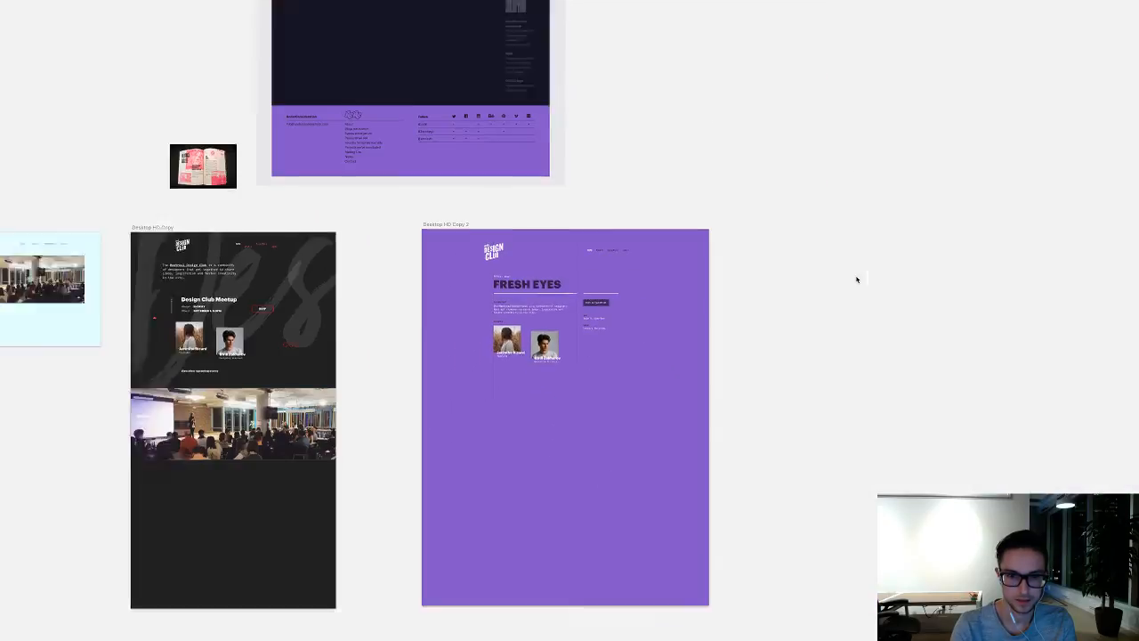
pyautogui.press('super+plus')
pyautogui.press('super+minus')
pyautogui.press('super+plus')
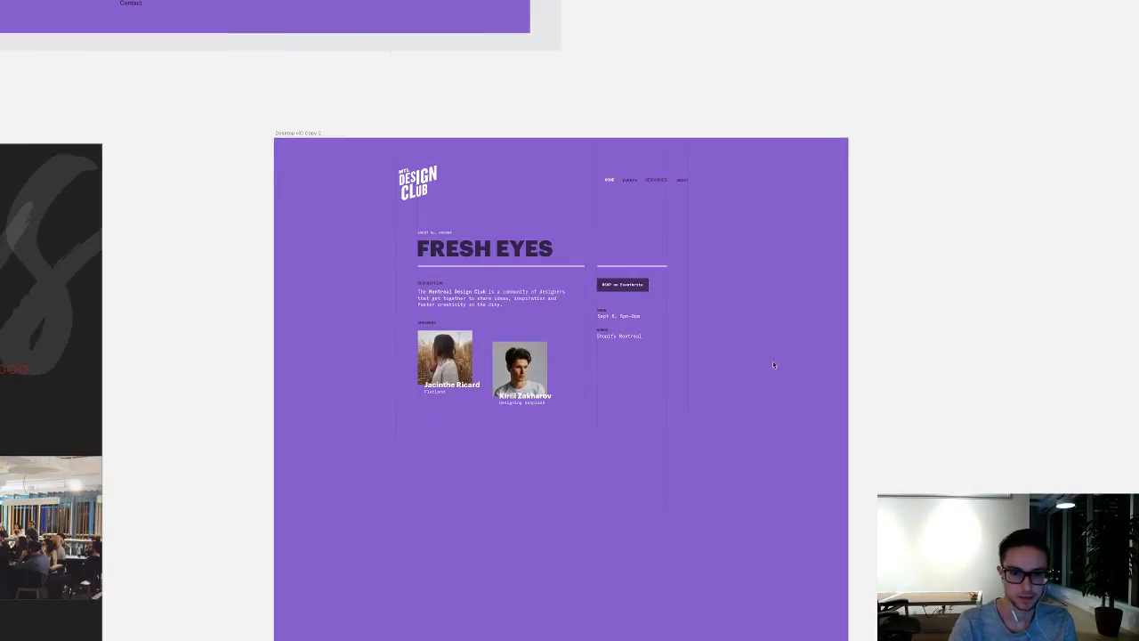
pyautogui.moveTo(276, 495); pyautogui.dragTo(850, 615)
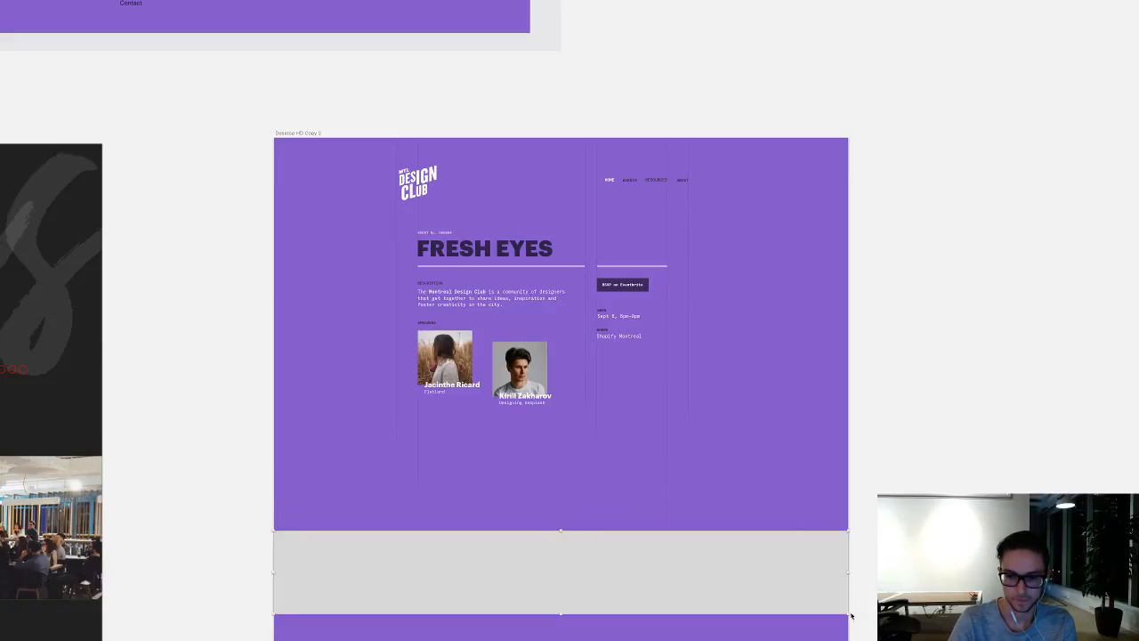
pyautogui.press('Escape')
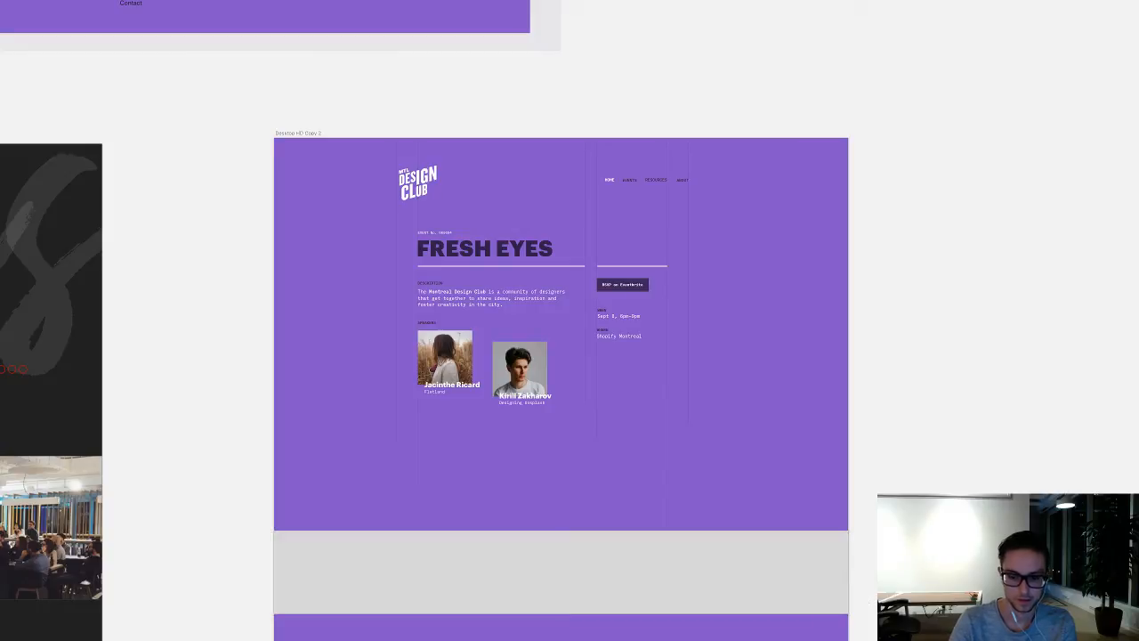
# Step: Remove the border from the new rectangle and keep its fill enabled
pyautogui.press('super+period')
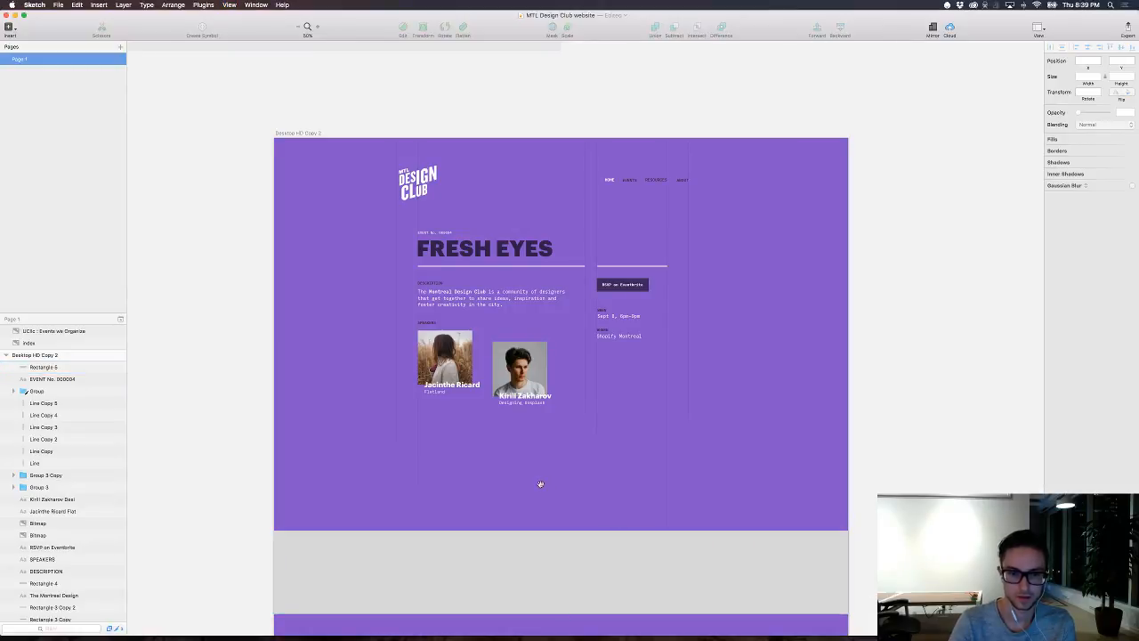
pyautogui.scroll(-3, 540, 484)
pyautogui.click(516, 501)
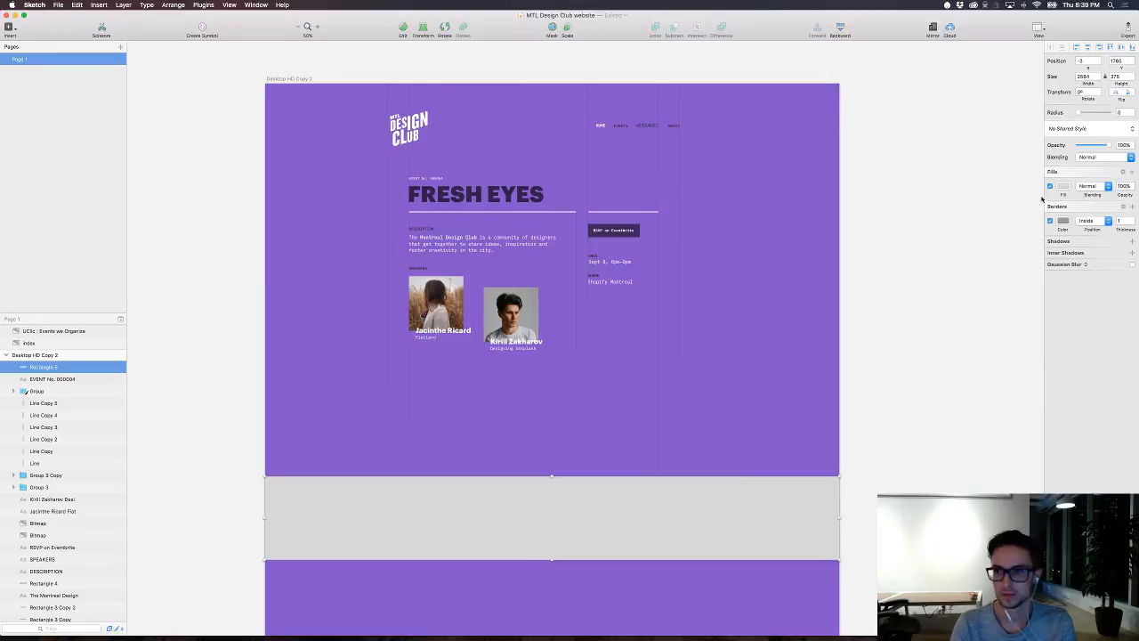
pyautogui.click(1050, 186)
pyautogui.click(1050, 186)
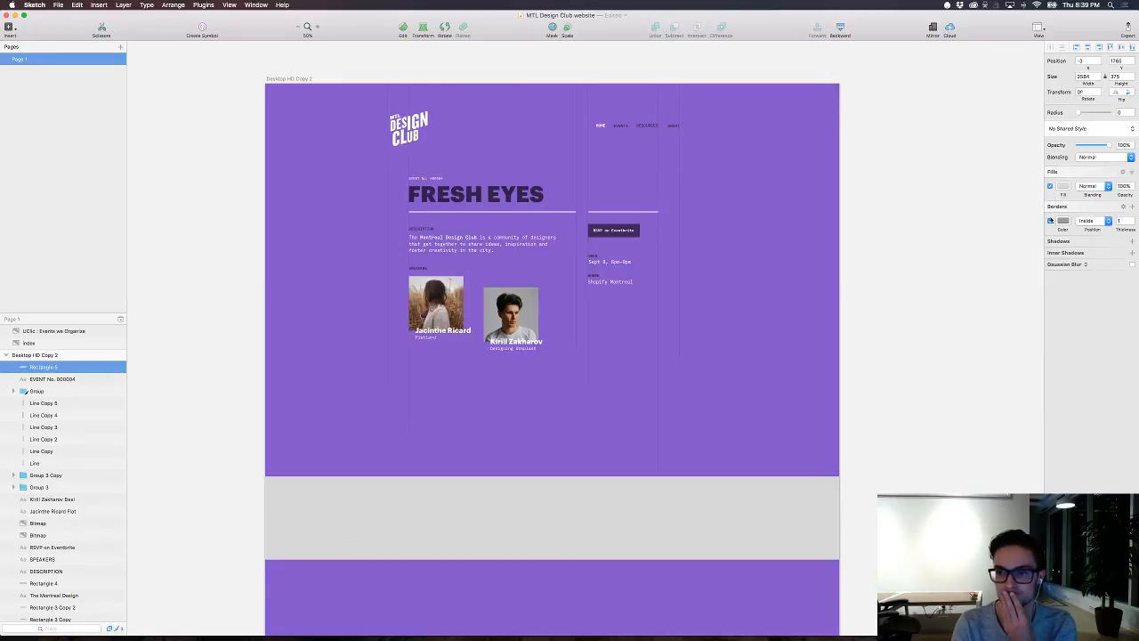
pyautogui.click(1049, 221)
# Step: Give the rectangle a linear gradient fill running from fully transparent black at its top to solid black at its bottom
pyautogui.click(1061, 189)
pyautogui.moveTo(1073, 237); pyautogui.dragTo(991, 302)
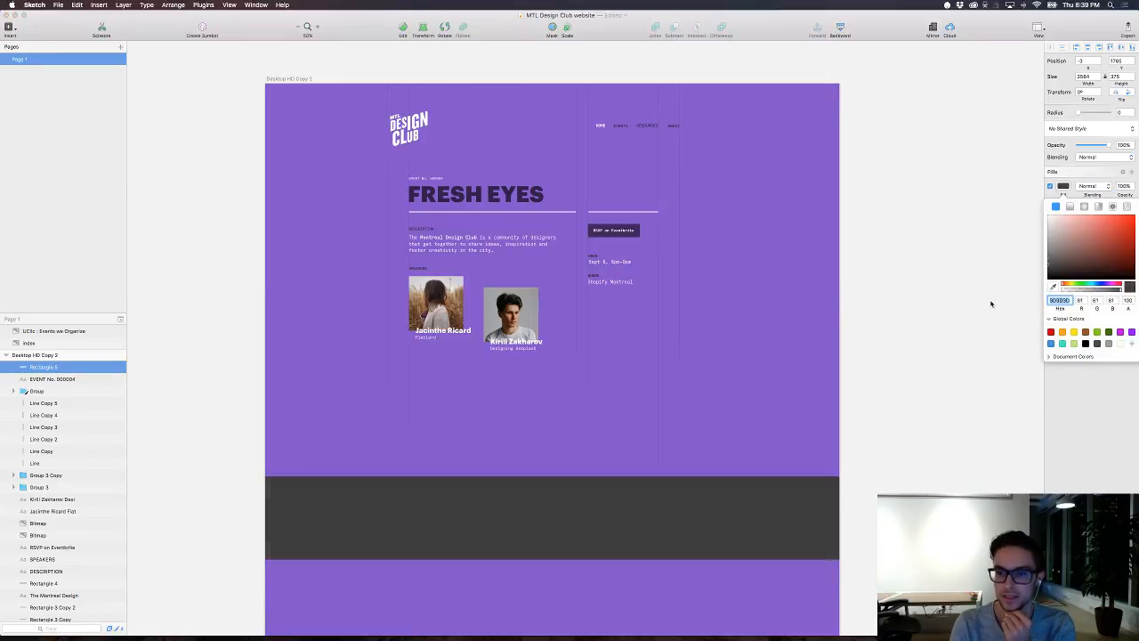
pyautogui.click(1070, 207)
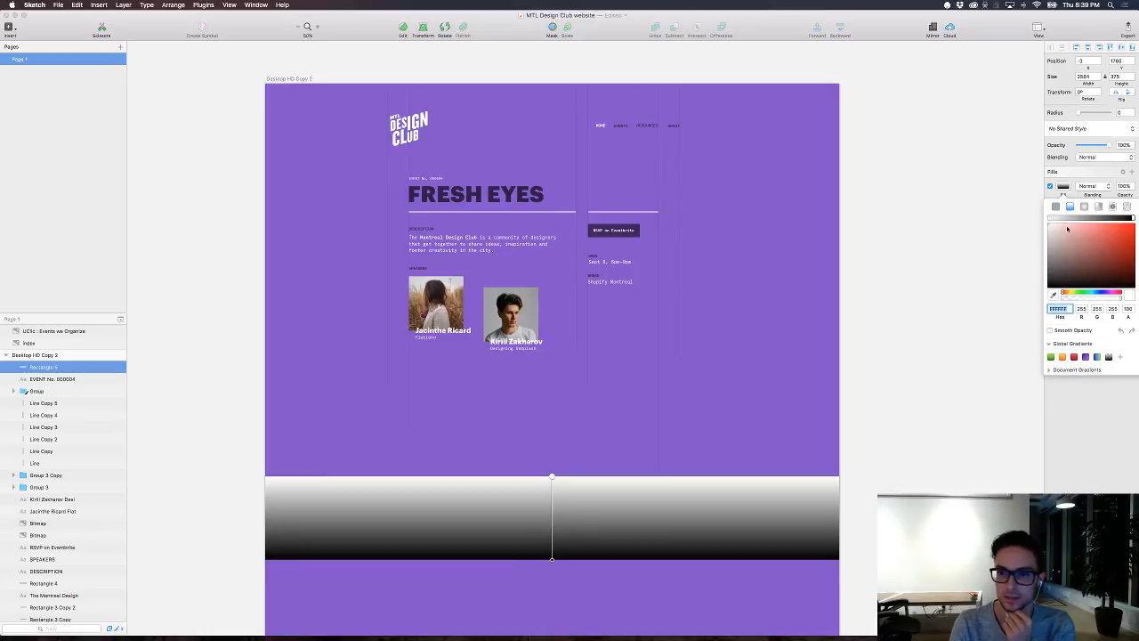
pyautogui.moveTo(1073, 302); pyautogui.dragTo(1034, 300)
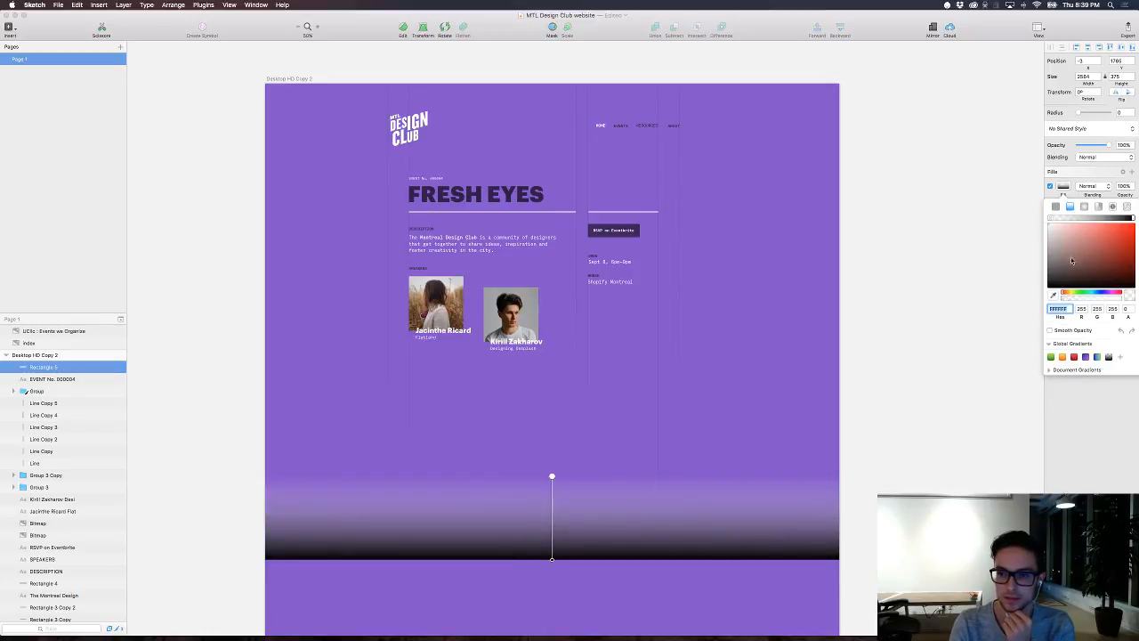
pyautogui.moveTo(1072, 261); pyautogui.dragTo(1017, 307)
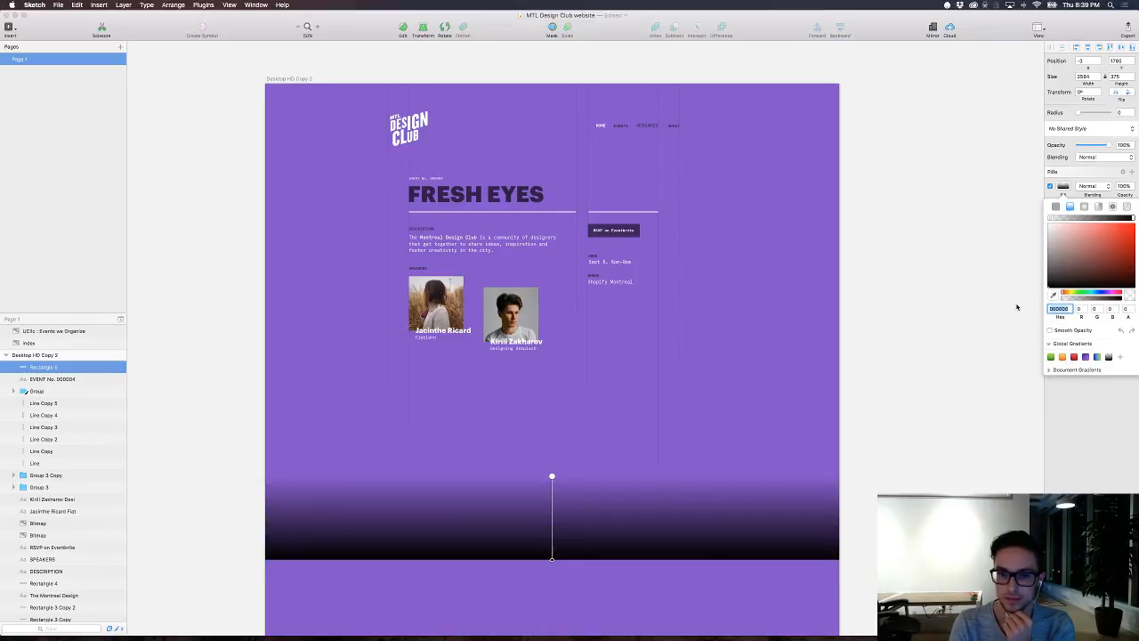
pyautogui.click(916, 261)
pyautogui.scroll(3, 916, 262)
pyautogui.click(916, 262)
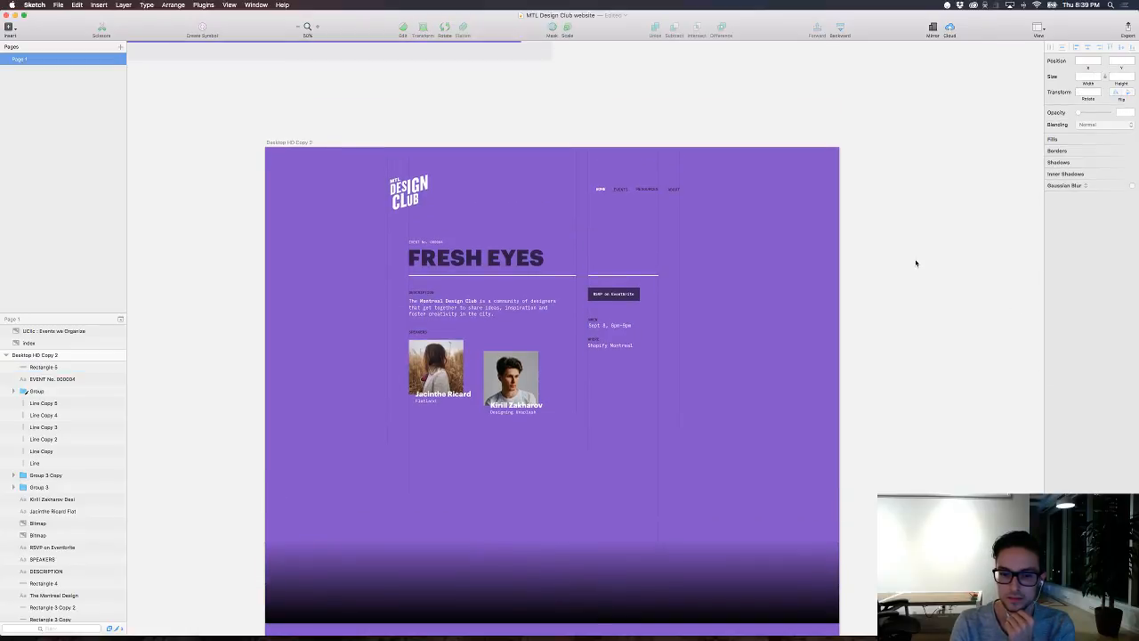
pyautogui.scroll(1, 745, 321)
pyautogui.scroll(1, 745, 321)
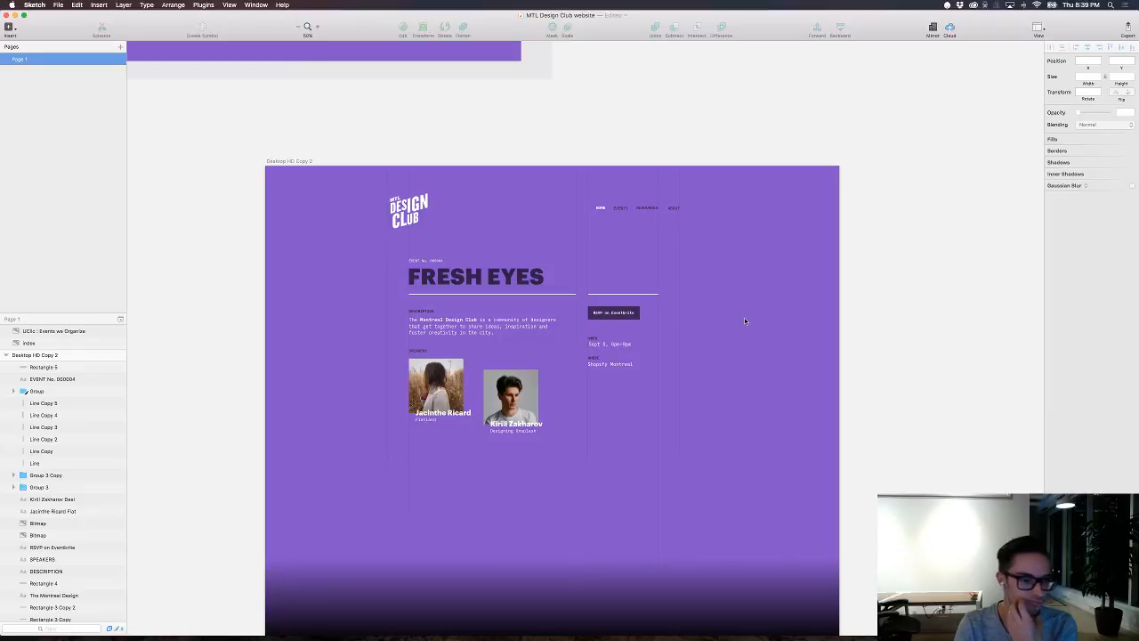
pyautogui.scroll(-5, 746, 321)
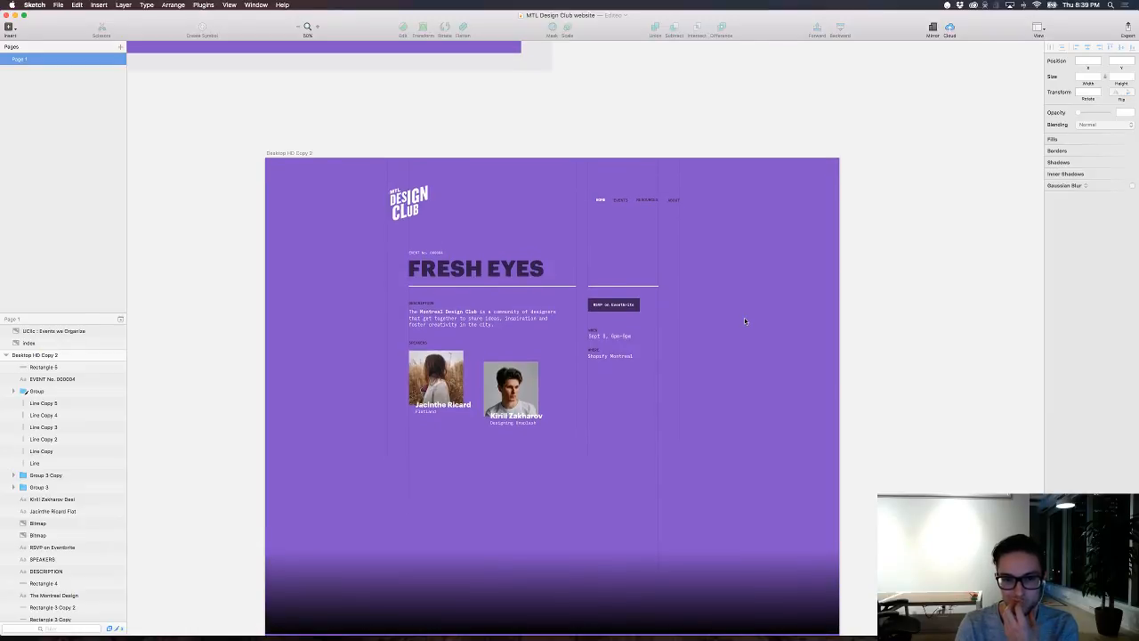
# Step: Lower the opacity of the gradient's bottom black stop so the rectangle darkens the page only subtly
pyautogui.click(784, 465)
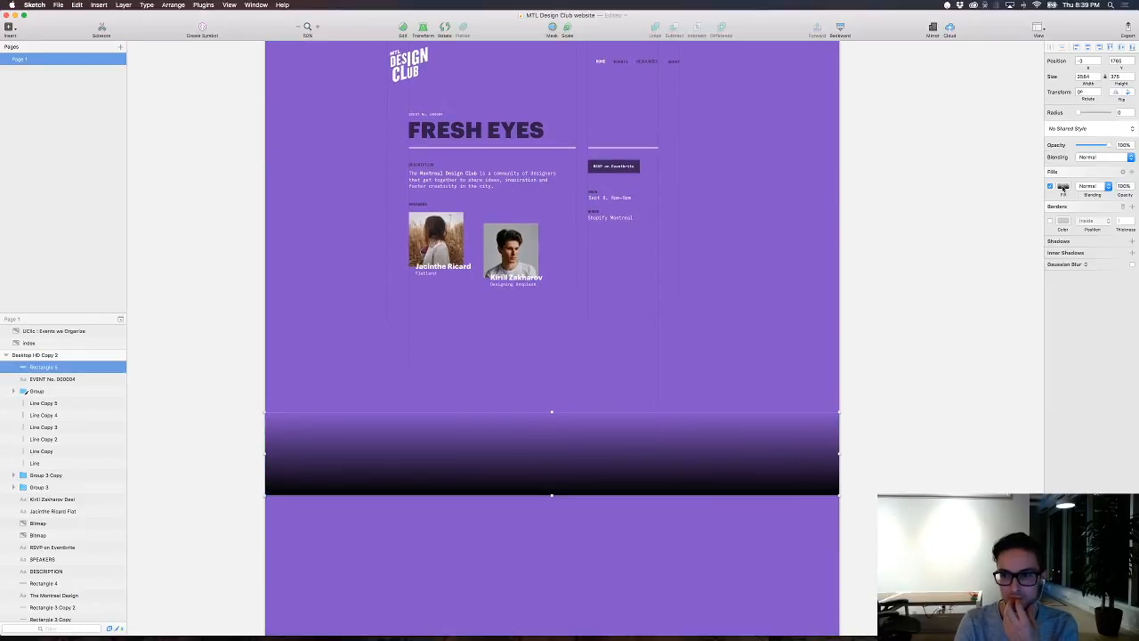
pyautogui.click(1062, 187)
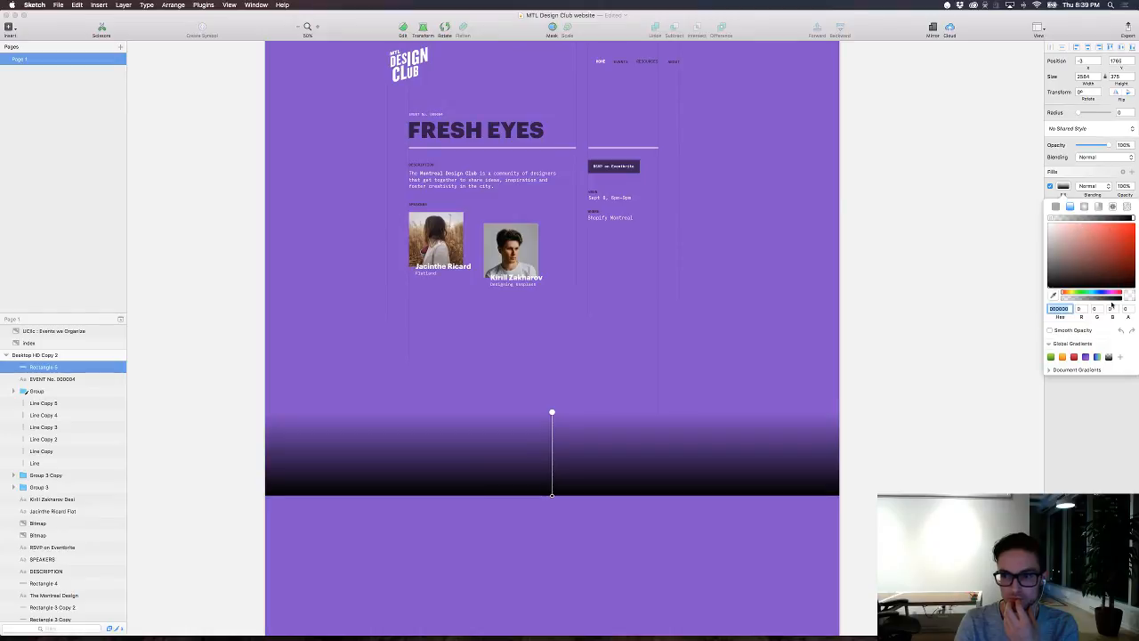
pyautogui.click(1134, 217)
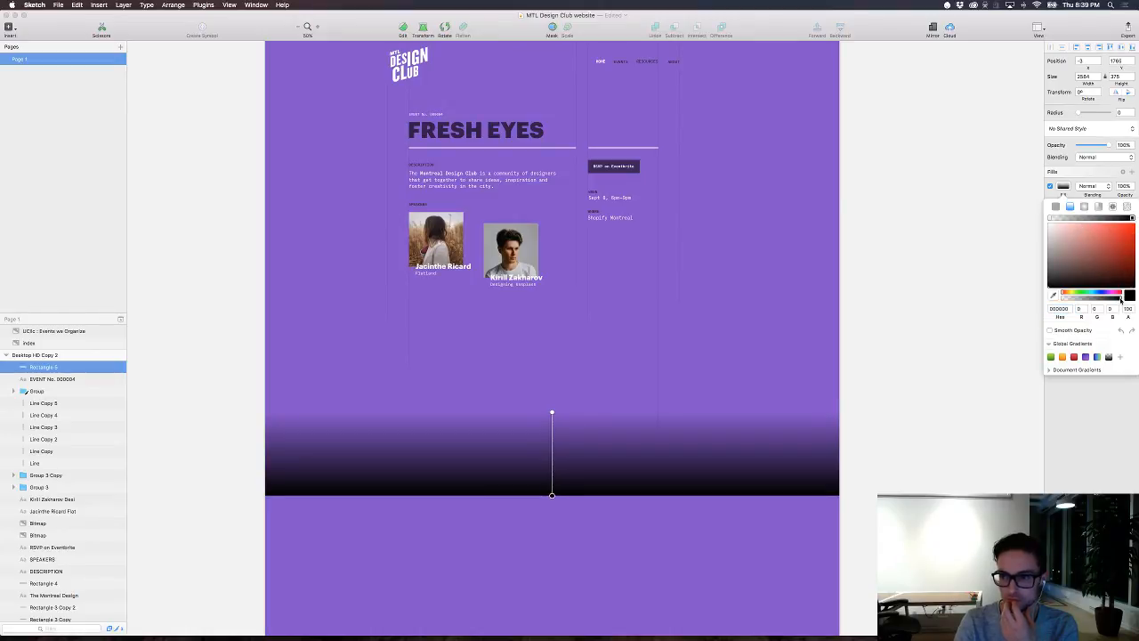
pyautogui.moveTo(1106, 300); pyautogui.dragTo(1080, 301)
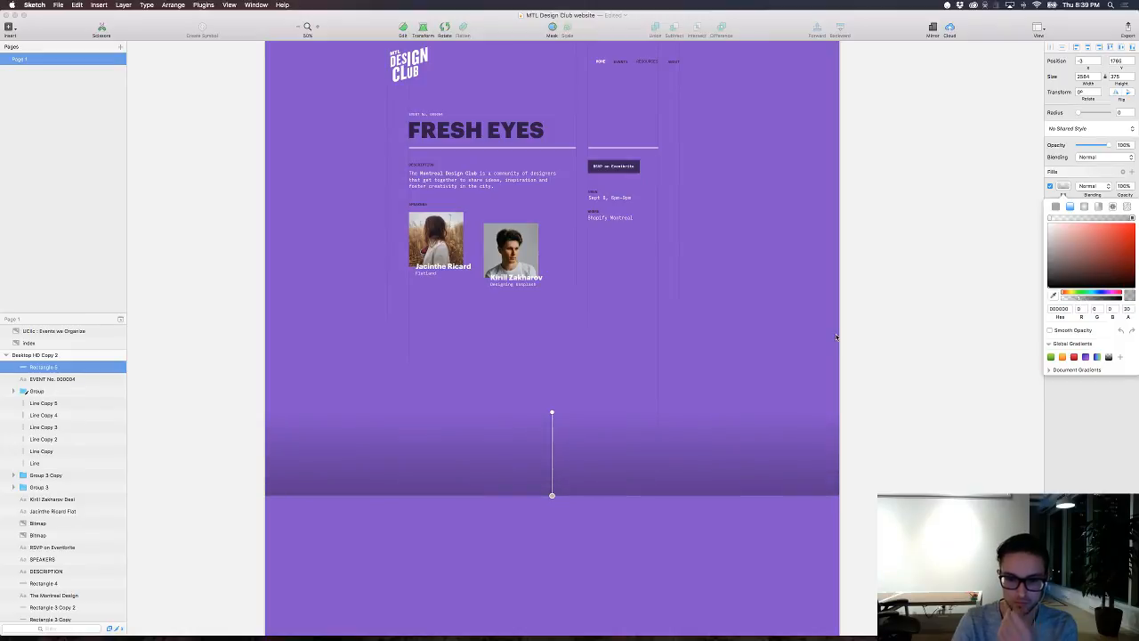
pyautogui.press('Escape')
pyautogui.press('super+plus')
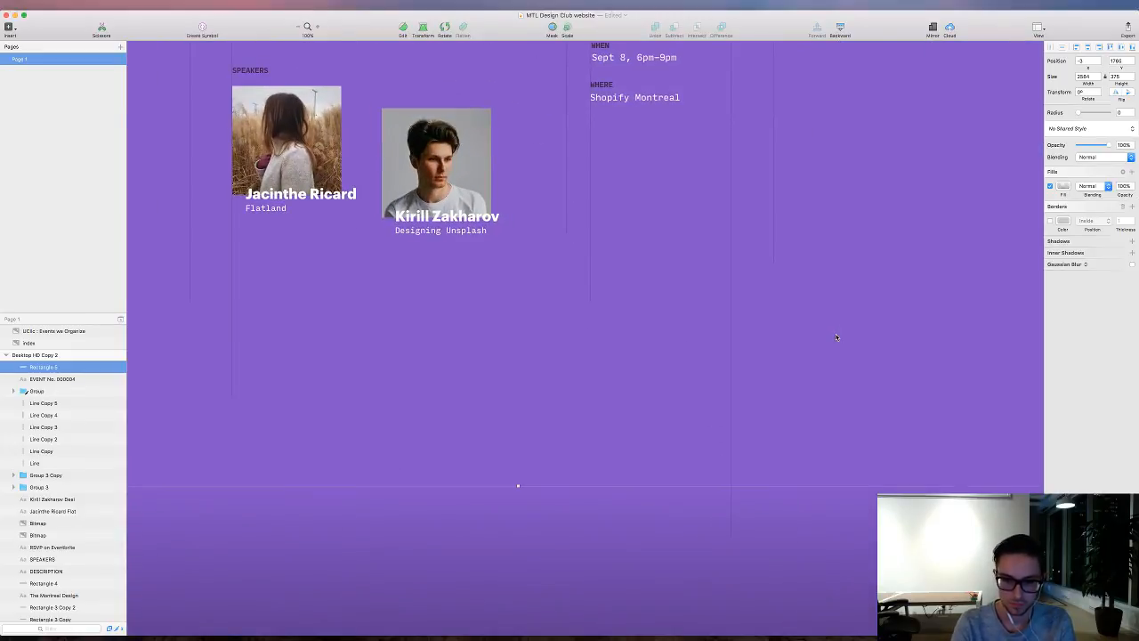
# Step: Stretch the gradient rectangle upward to about 1083 tall and raise it so its top edge sits near the divider lines
pyautogui.press('super+period')
pyautogui.hscroll(-1, 848, 331)
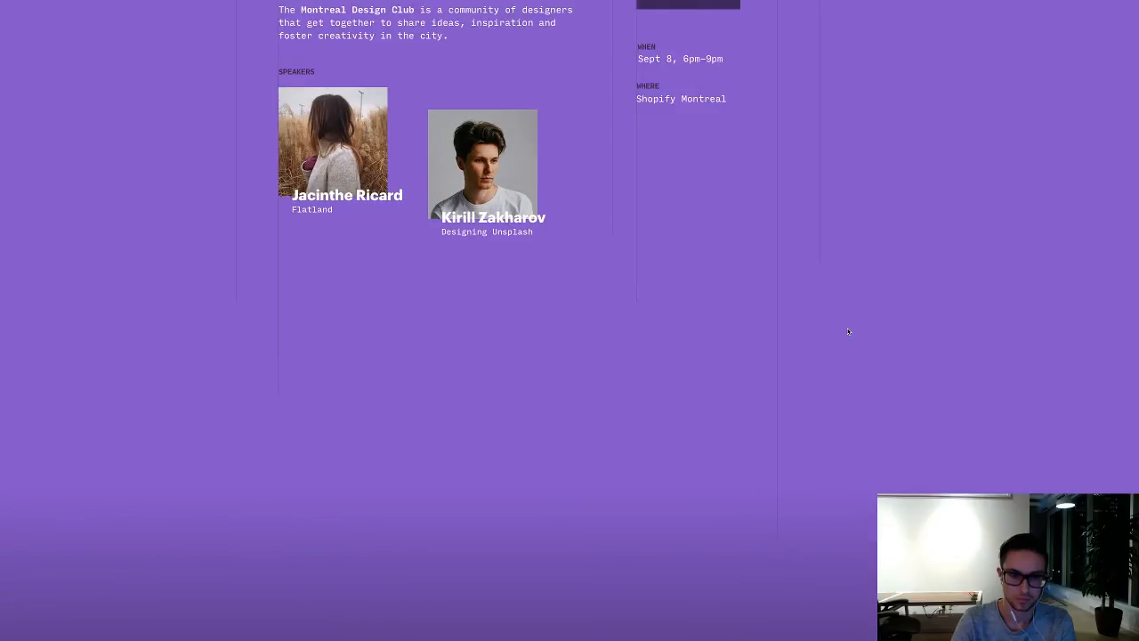
pyautogui.scroll(1, 847, 333)
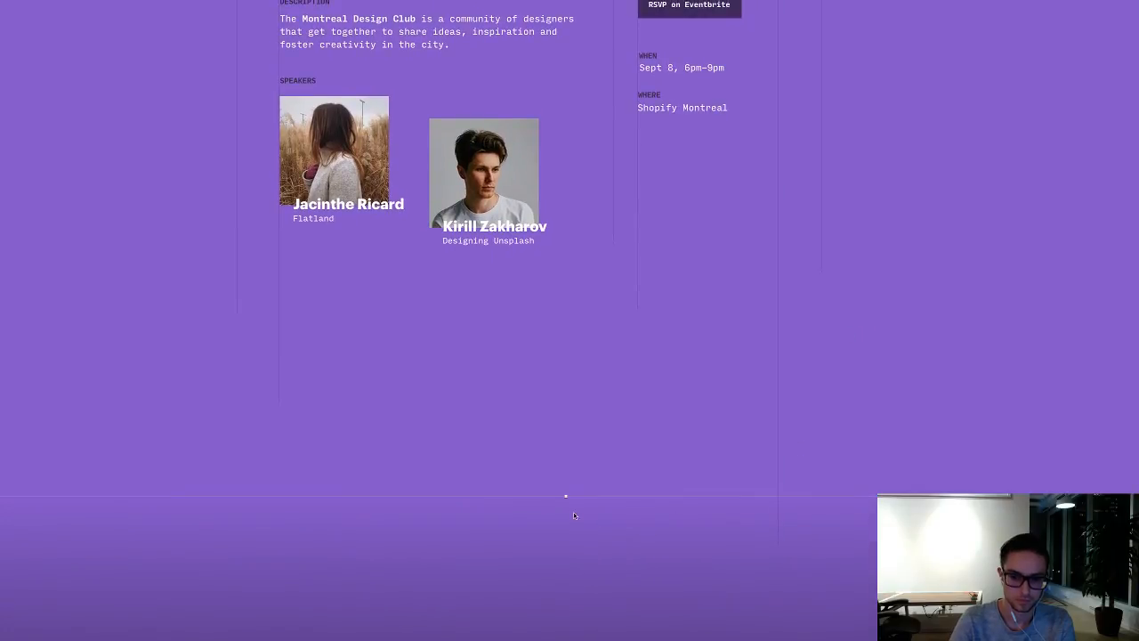
pyautogui.moveTo(566, 492); pyautogui.dragTo(566, 181)
pyautogui.scroll(5, 942, 165)
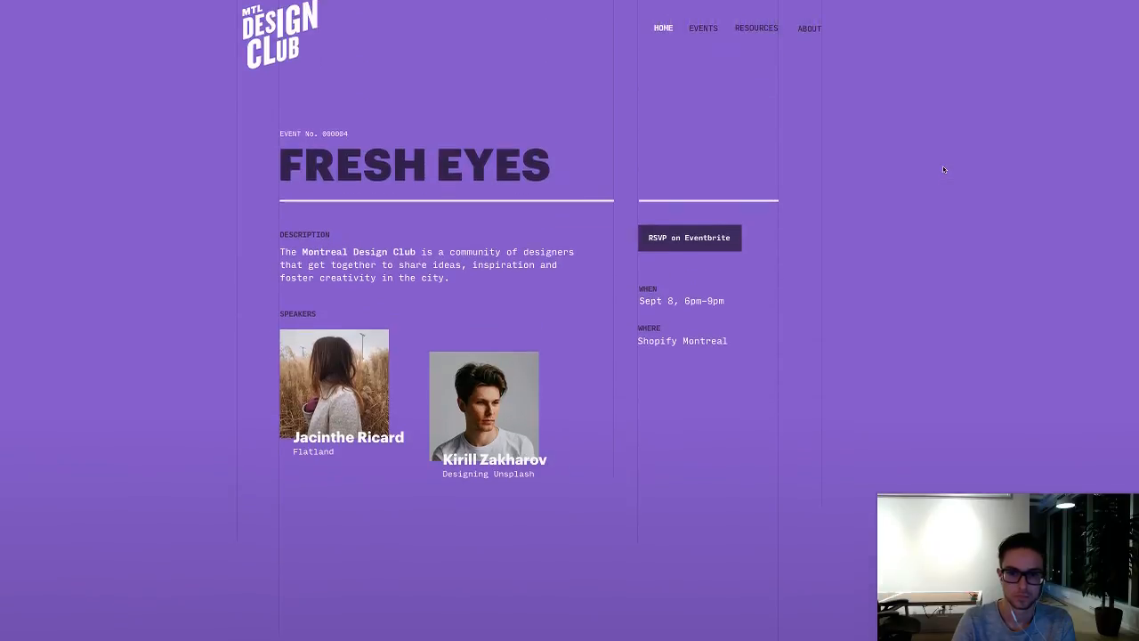
pyautogui.scroll(-4, 942, 166)
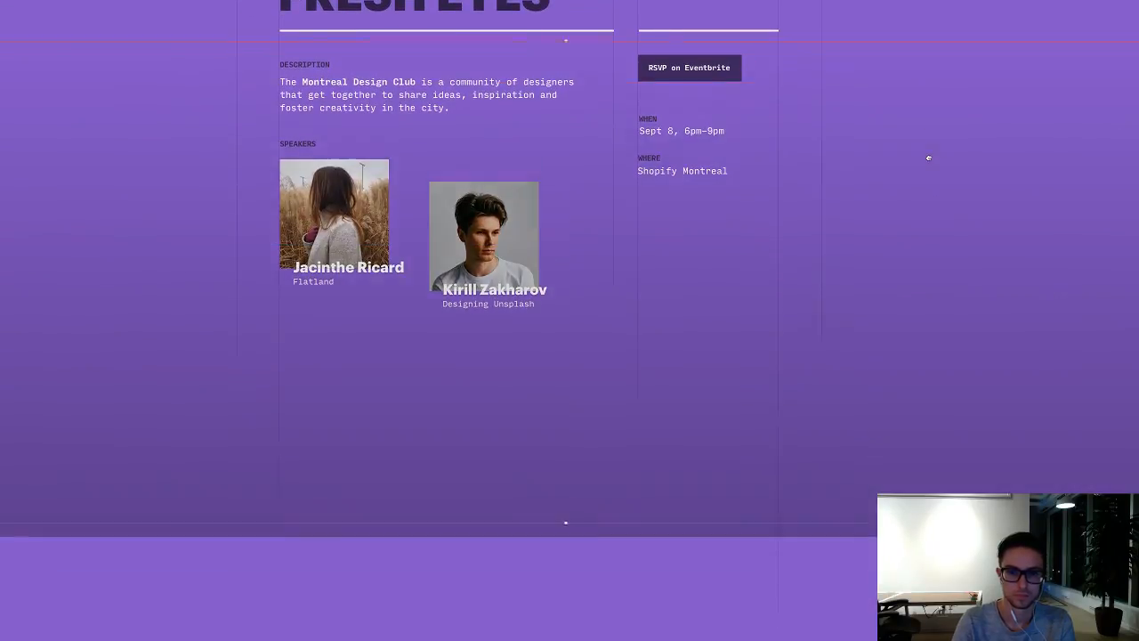
pyautogui.scroll(4, 929, 159)
pyautogui.scroll(-1, 929, 159)
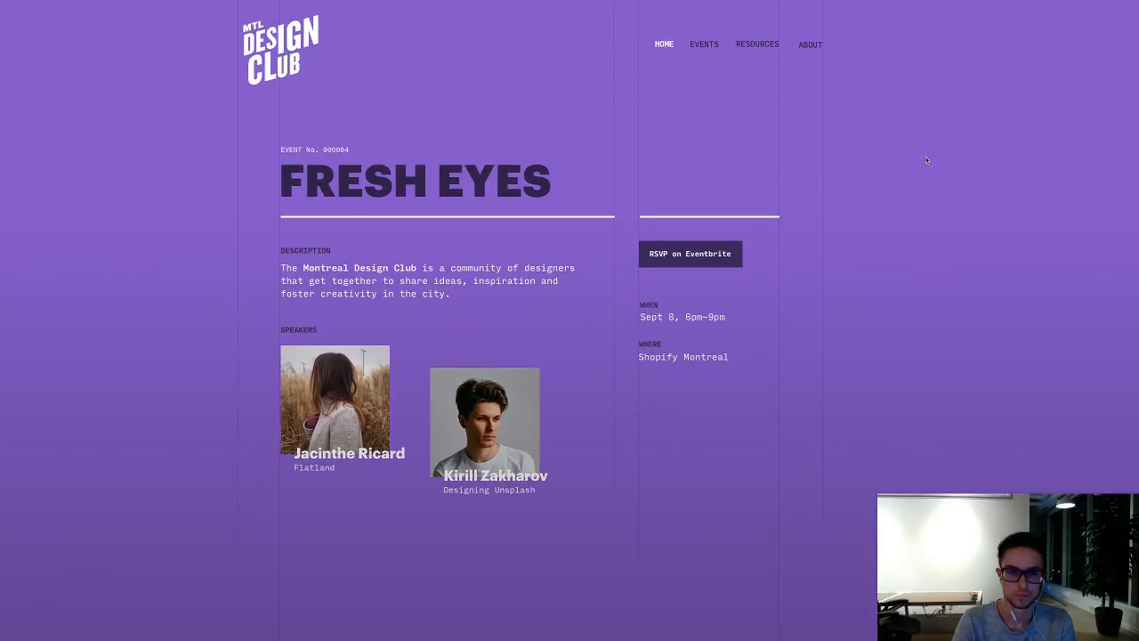
# Step: Rotate the gradient rectangle to -30° so it crosses the page diagonally
pyautogui.press('super+minus')
pyautogui.press('super+minus')
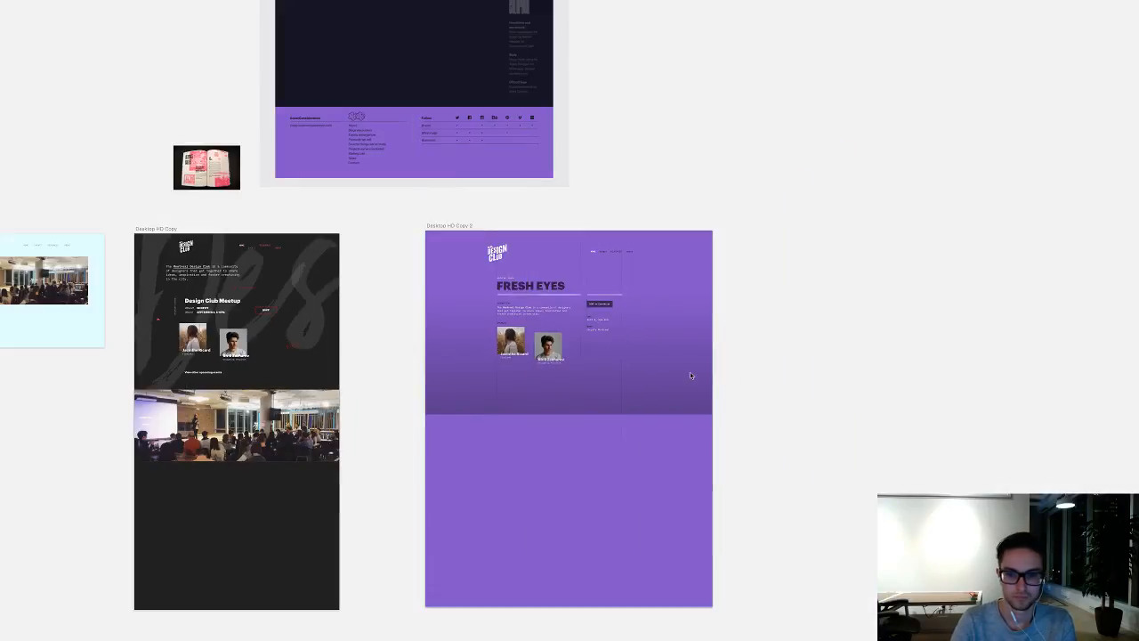
pyautogui.click(690, 375)
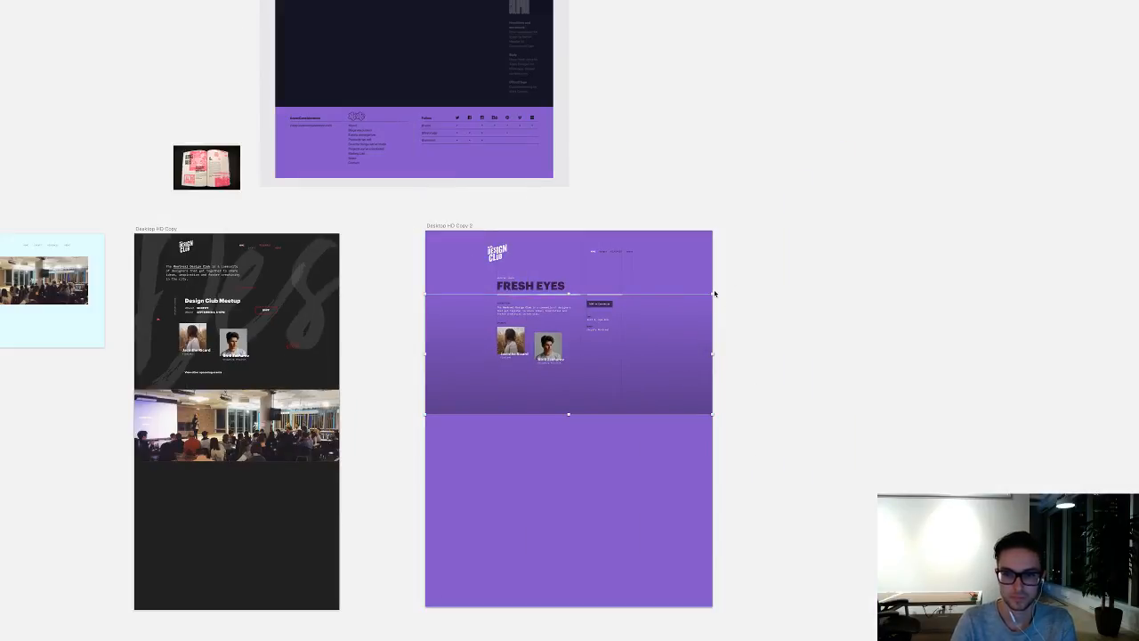
pyautogui.press('super+period')
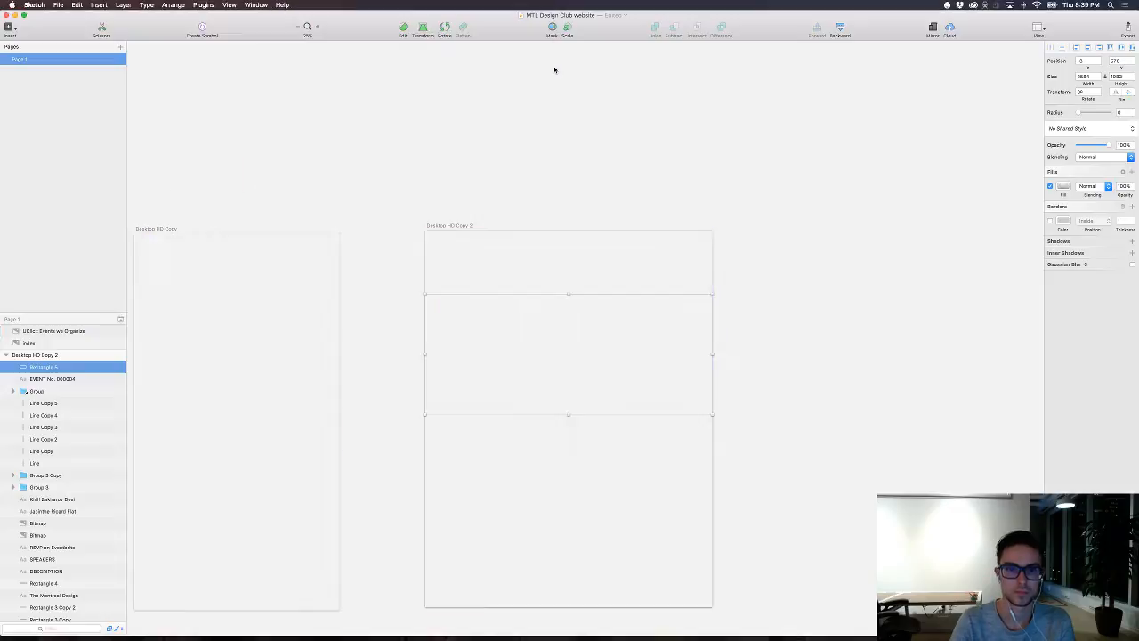
pyautogui.click(445, 29)
pyautogui.moveTo(763, 279); pyautogui.dragTo(660, 193)
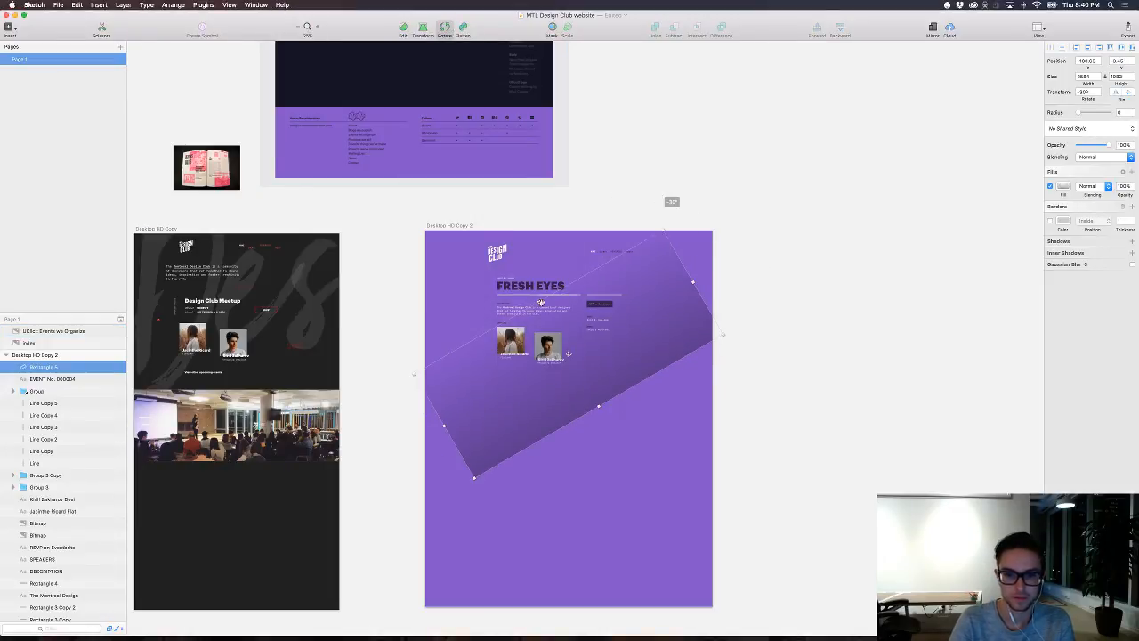
pyautogui.press('Escape')
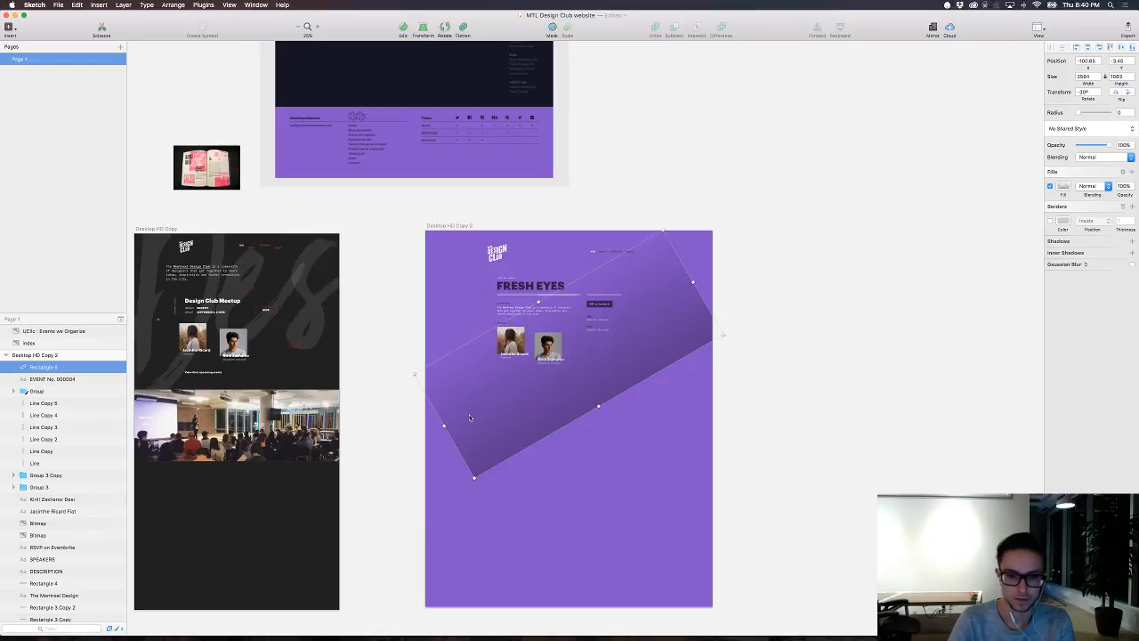
# Step: Lengthen the rotated gradient rectangle past both page sides to about 4637 wide and shift it up over the header and title
pyautogui.moveTo(444, 425); pyautogui.dragTo(327, 492)
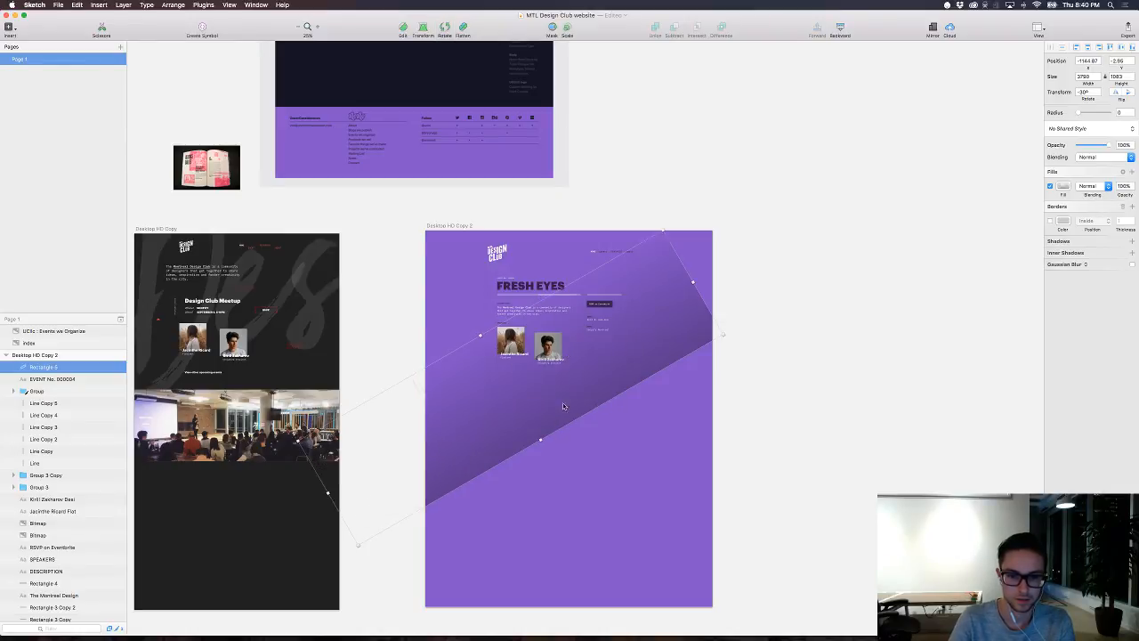
pyautogui.moveTo(693, 282); pyautogui.dragTo(666, 226)
pyautogui.click(826, 305)
pyautogui.press('super+plus')
pyautogui.press('super+plus')
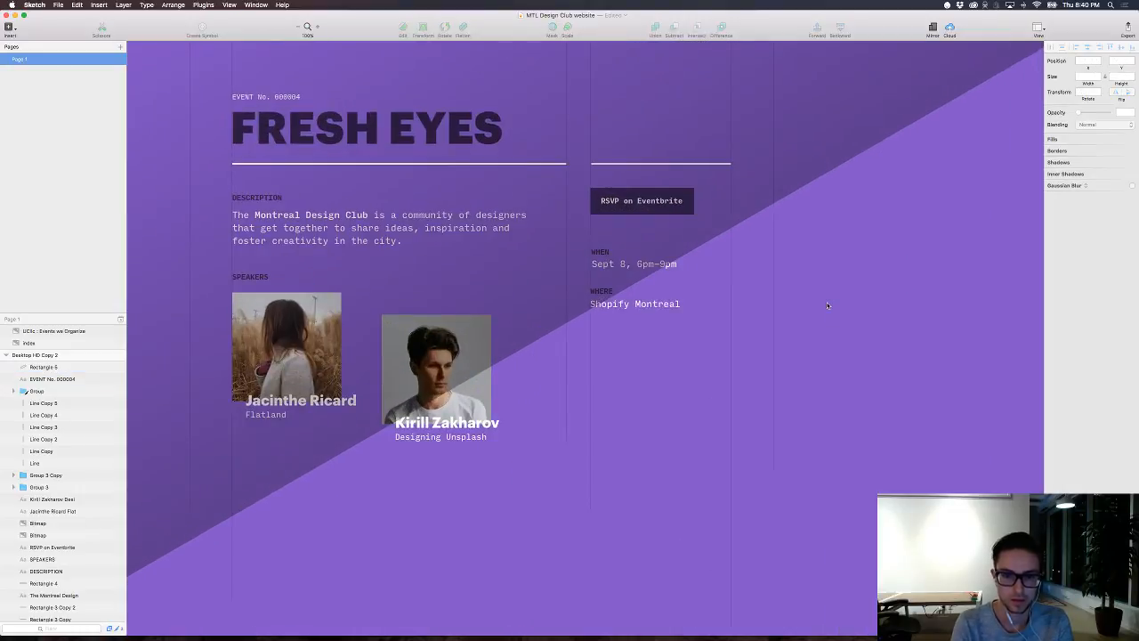
pyautogui.scroll(5, 826, 305)
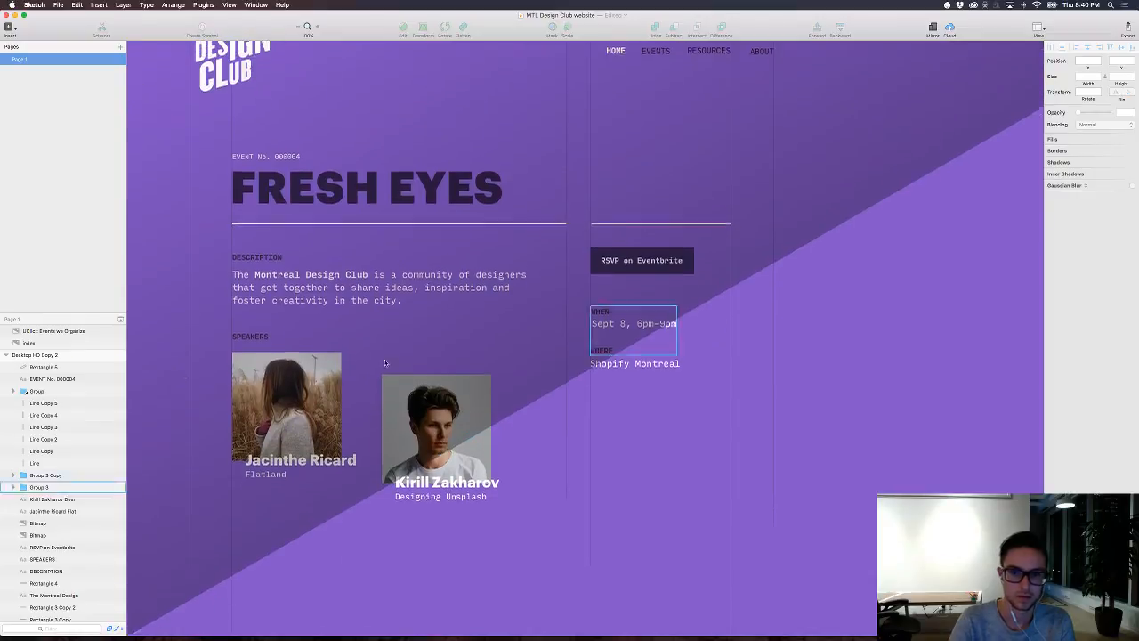
# Step: Move the gradient rectangle to the bottom of the Desktop HD Copy 2 artboard's layer stack, beneath Group 2
pyautogui.click(668, 251)
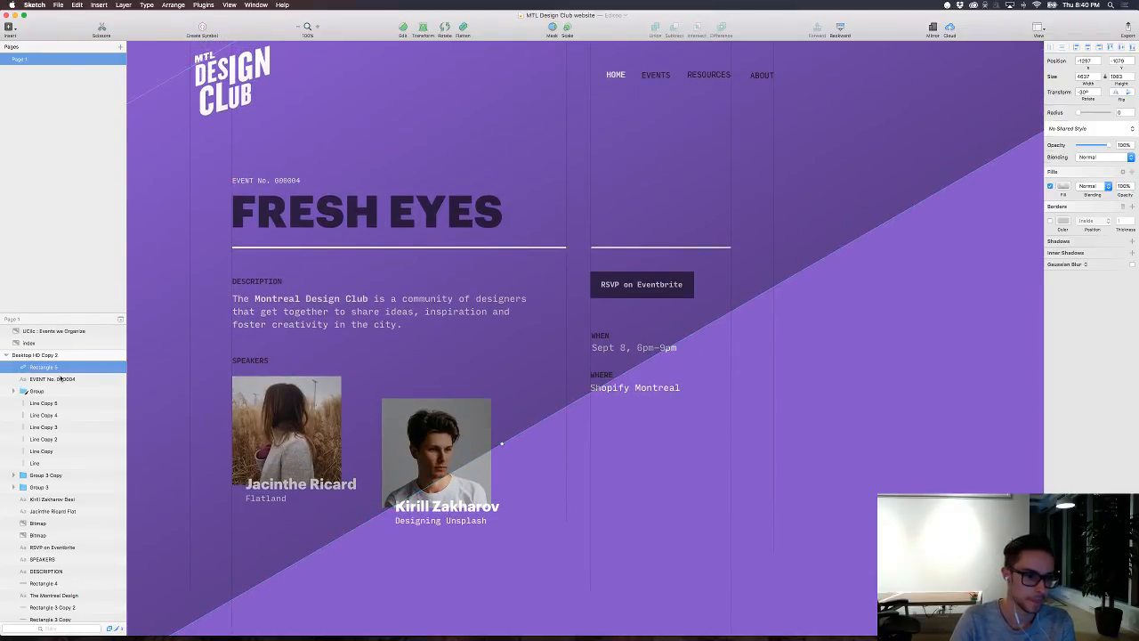
pyautogui.moveTo(51, 366); pyautogui.dragTo(67, 536)
pyautogui.scroll(-5, 80, 485)
pyautogui.moveTo(81, 372); pyautogui.dragTo(83, 533)
pyautogui.scroll(-6, 84, 461)
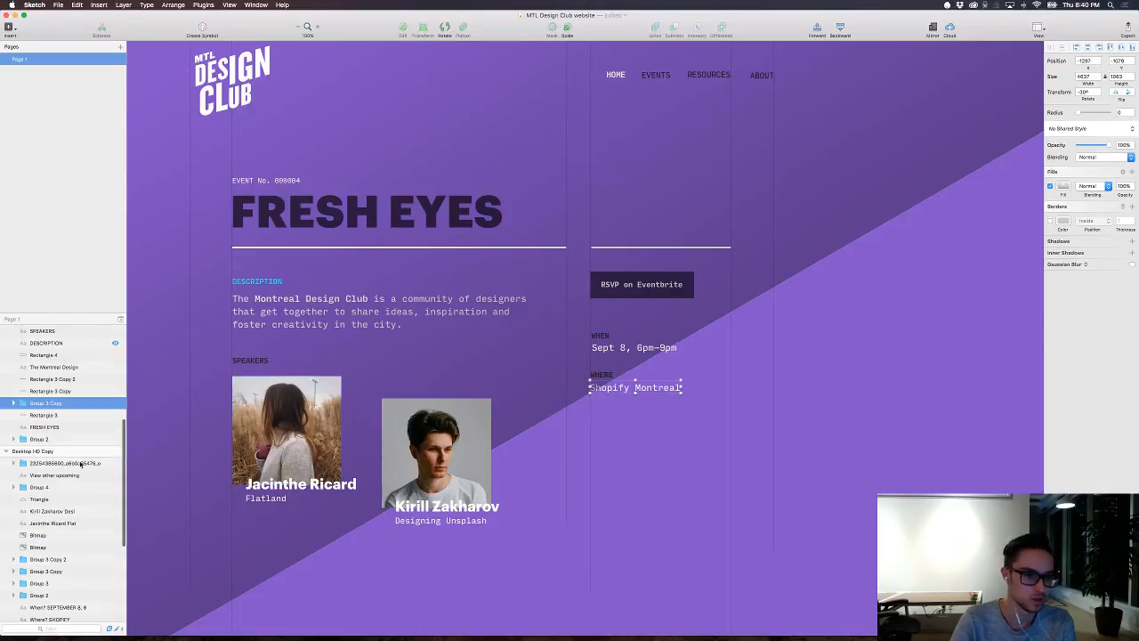
pyautogui.scroll(8, 80, 465)
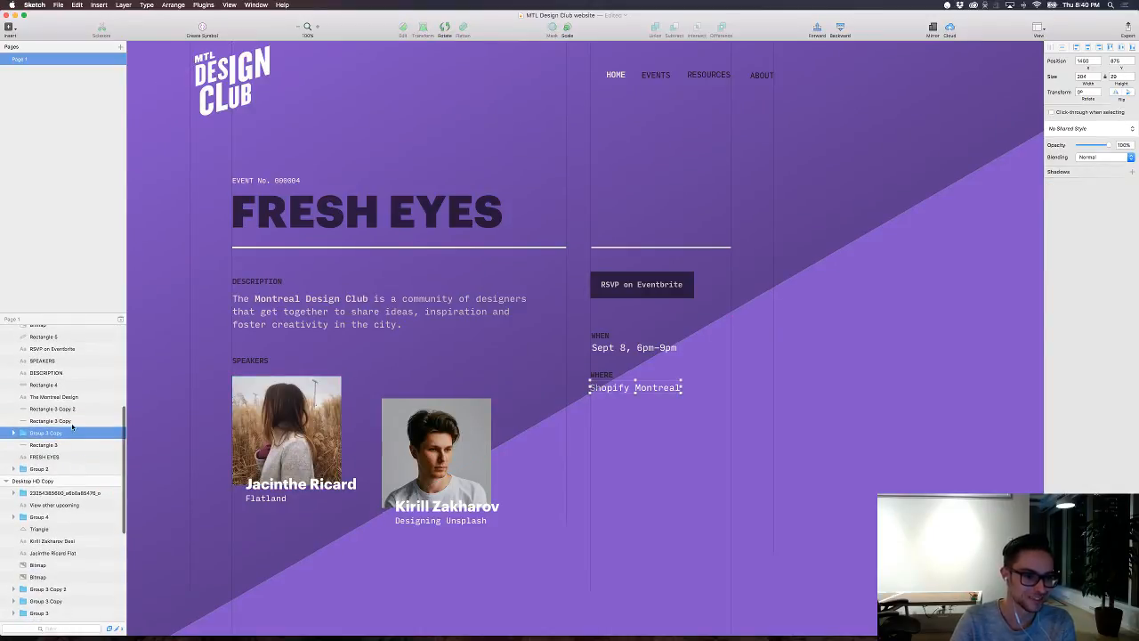
pyautogui.click(88, 443)
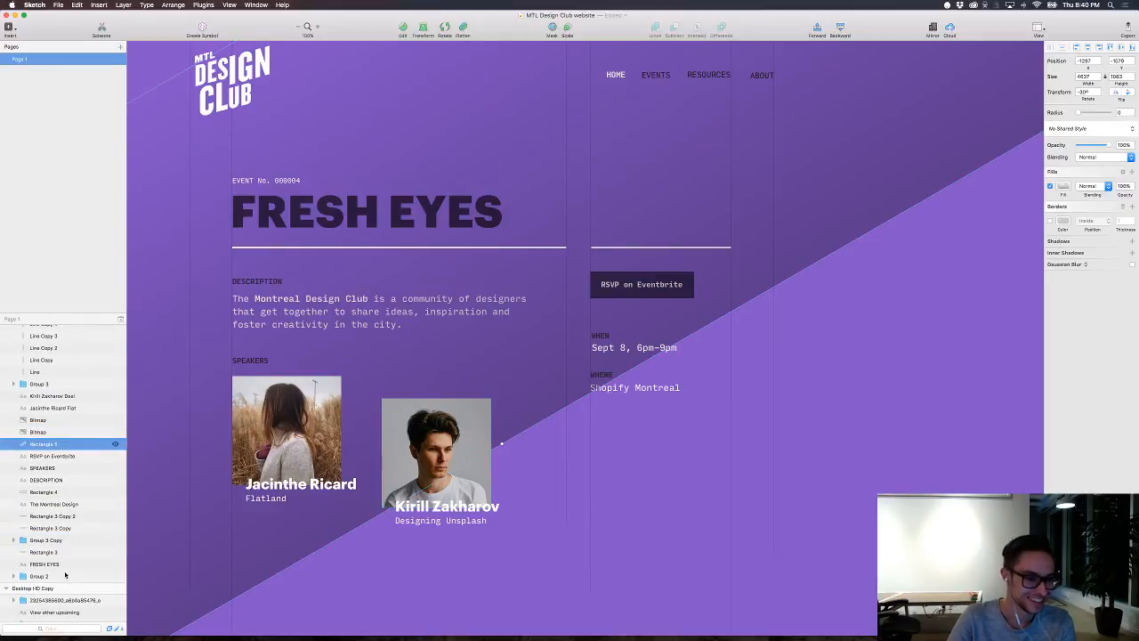
pyautogui.moveTo(65, 575); pyautogui.dragTo(61, 581)
pyautogui.moveTo(60, 584); pyautogui.dragTo(59, 583)
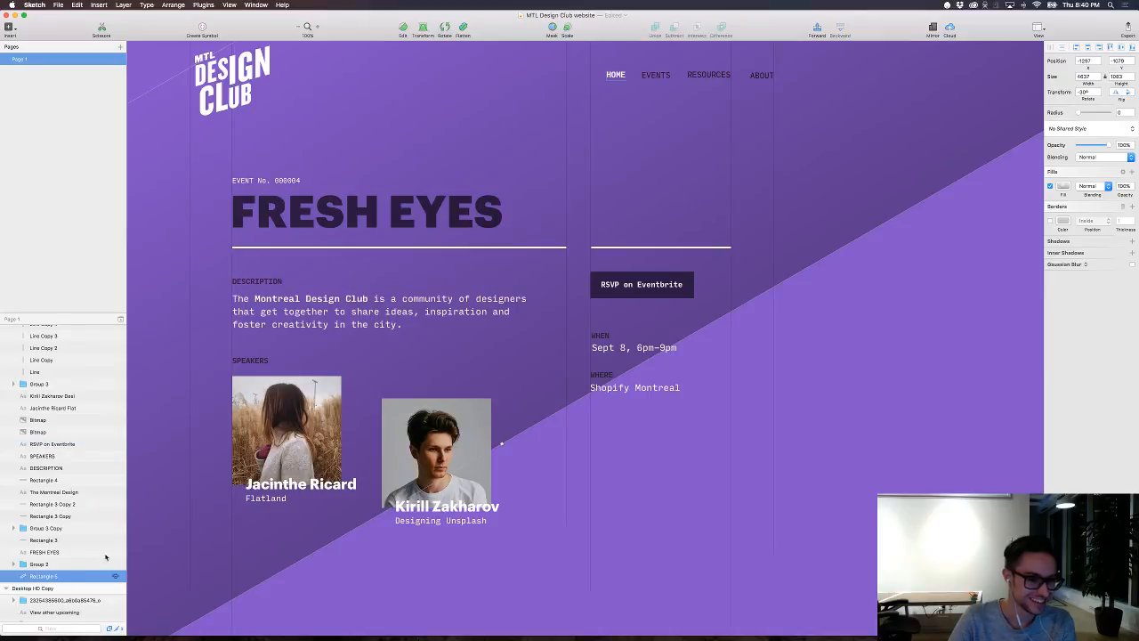
pyautogui.scroll(3, 841, 404)
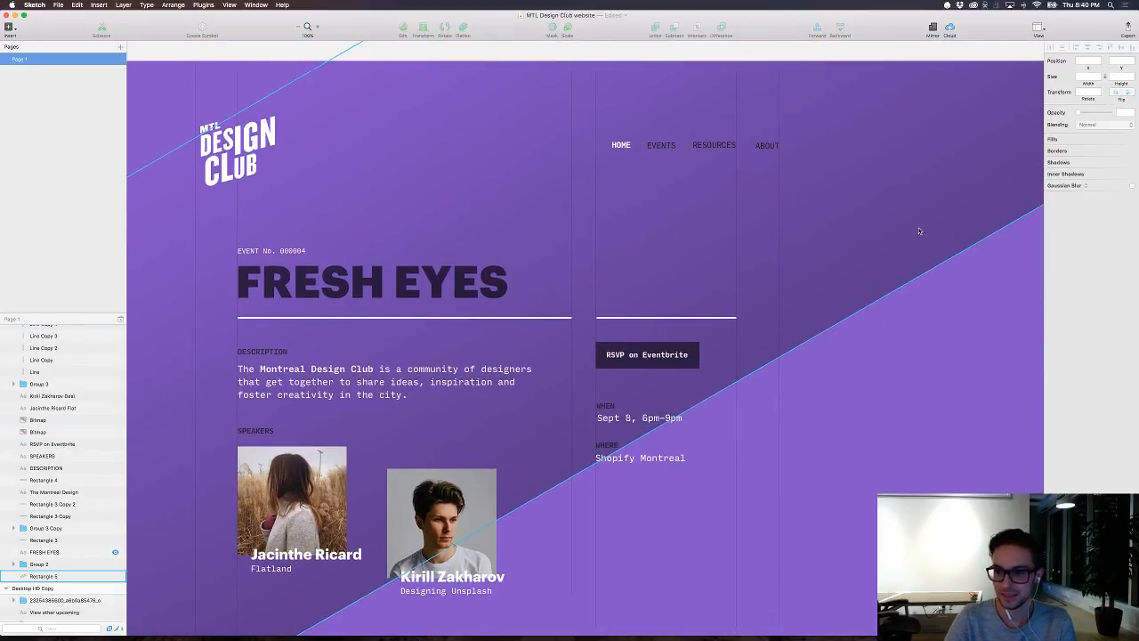
# Step: Reduce the opacity of the gradient rectangle's black stop further for a fainter diagonal shade
pyautogui.click(1065, 187)
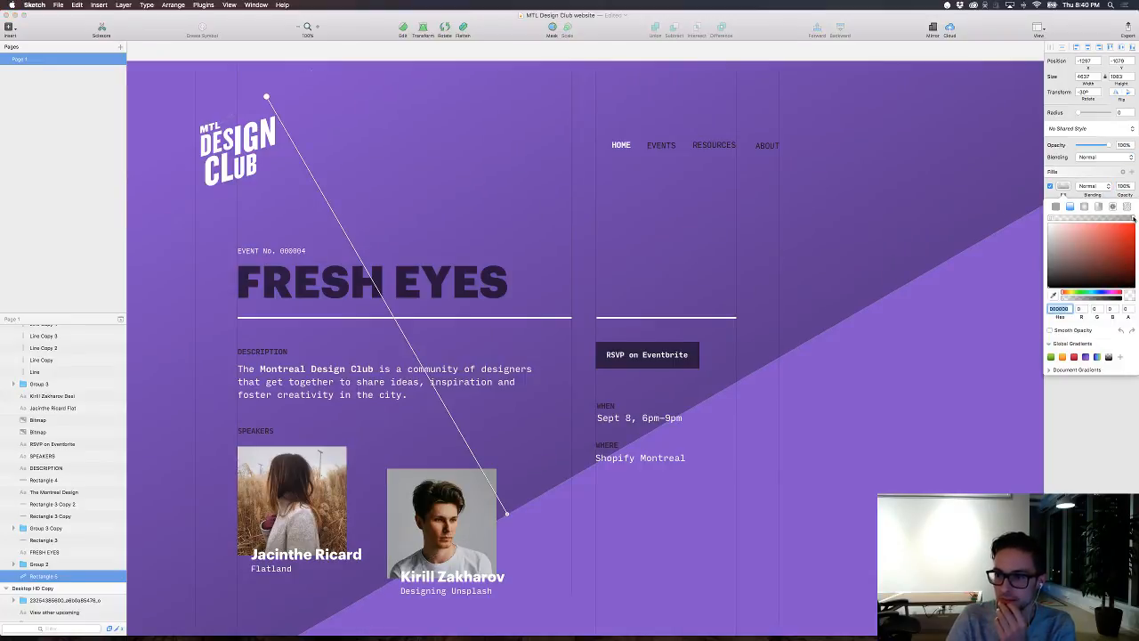
pyautogui.click(1134, 219)
pyautogui.moveTo(1077, 299); pyautogui.dragTo(1070, 299)
pyautogui.click(970, 375)
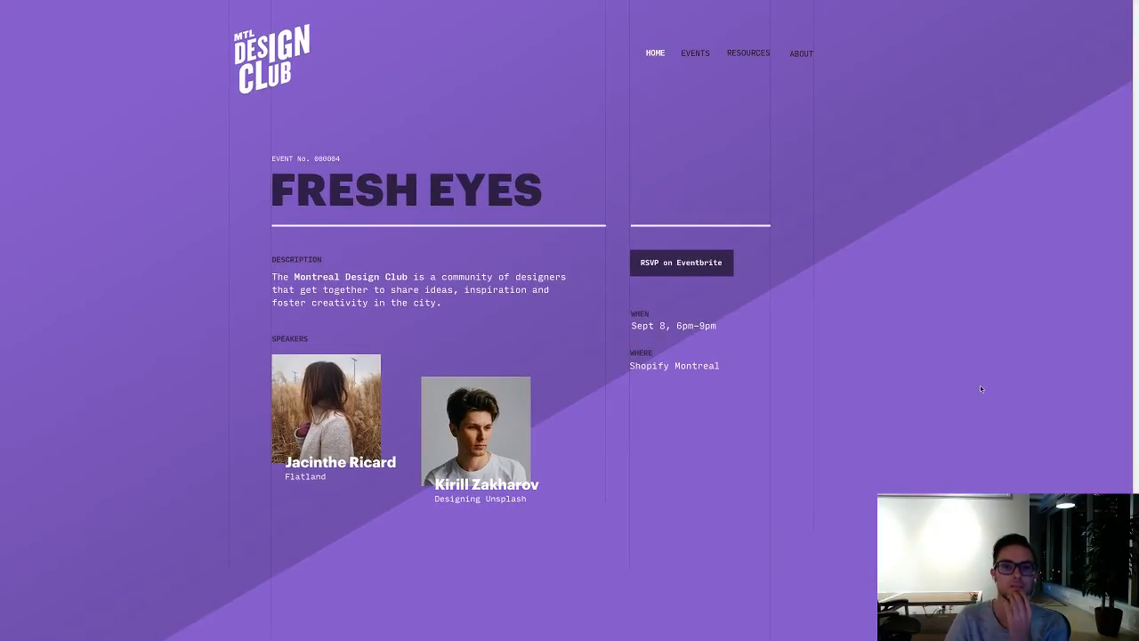
# Step: Raise the gradient rectangle to a Y position of about -1272 so its lower edge crosses the RSVP on Eventbrite button
pyautogui.scroll(-2, 980, 389)
pyautogui.scroll(2, 980, 389)
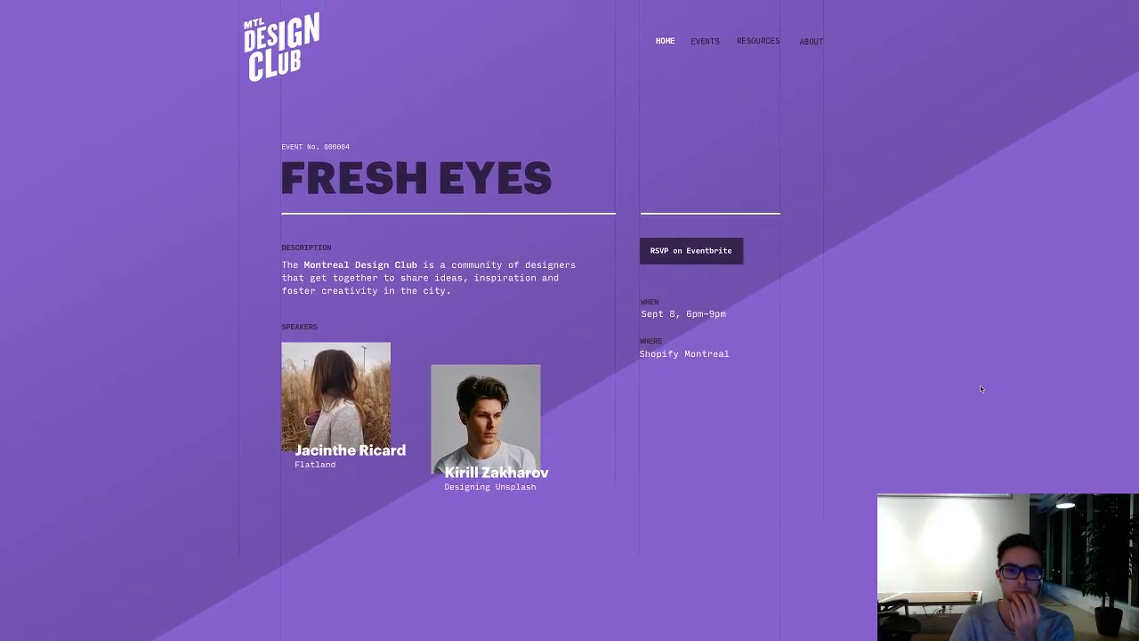
pyautogui.scroll(1, 981, 388)
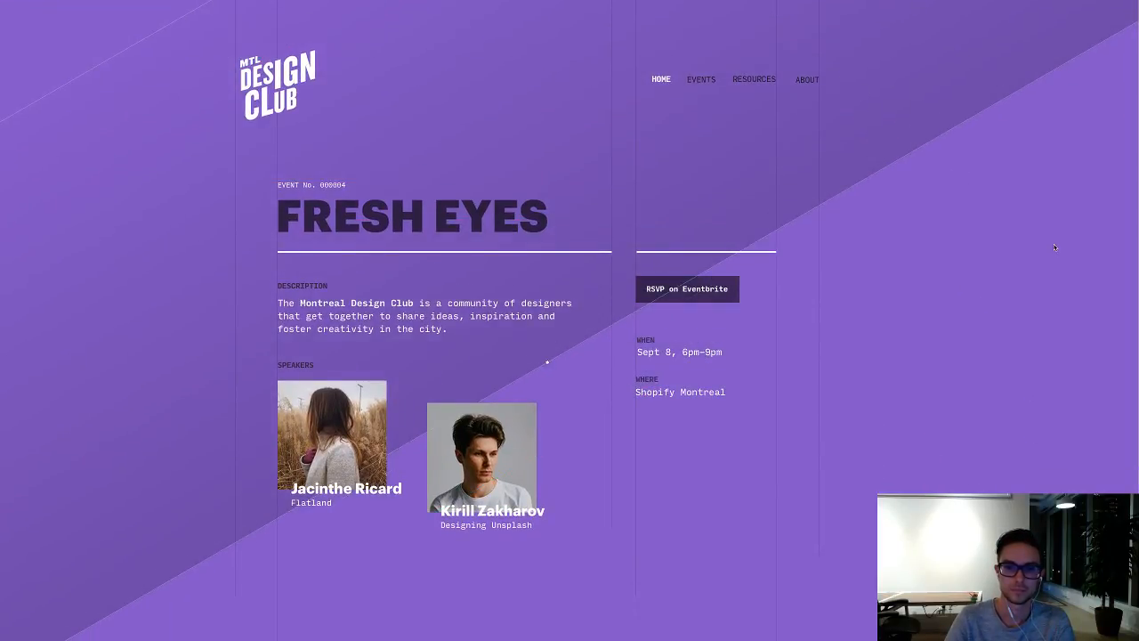
pyautogui.scroll(-1, 1055, 247)
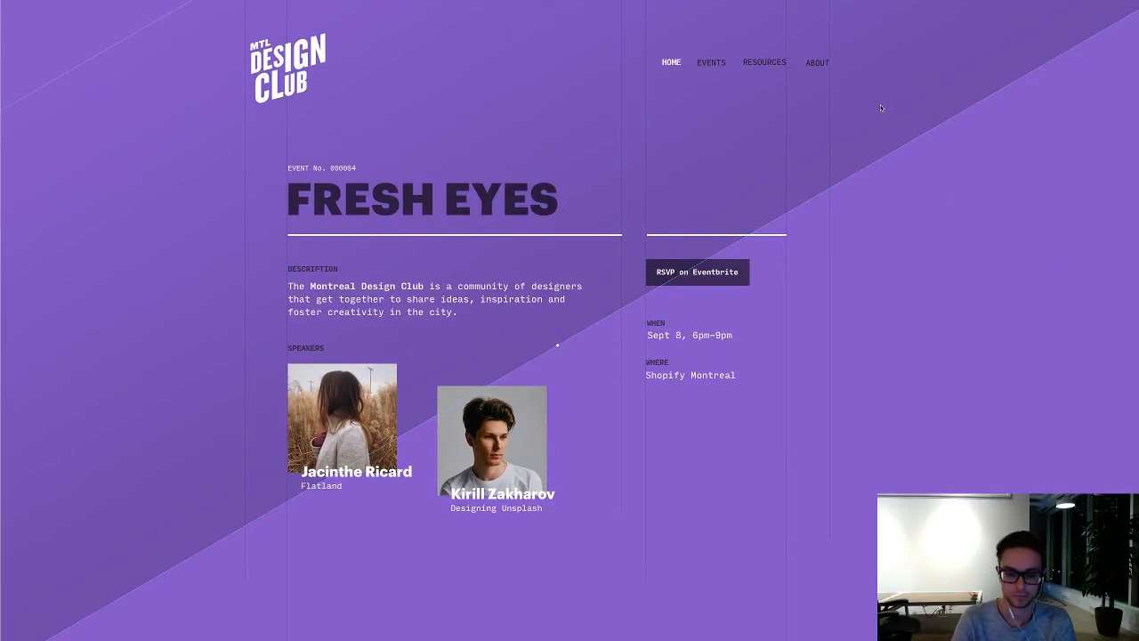
# Step: Scale the gradient rectangle down to about 3131.6 by 731.4 and raise it to a Y position of about -781
pyautogui.press('super+minus')
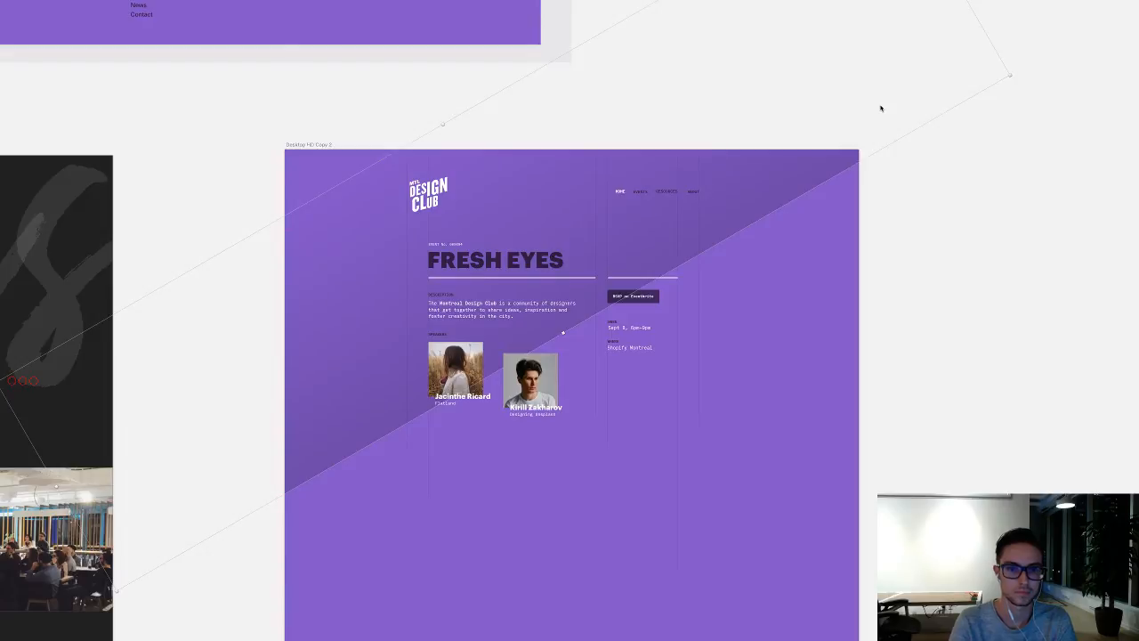
pyautogui.press('super+period')
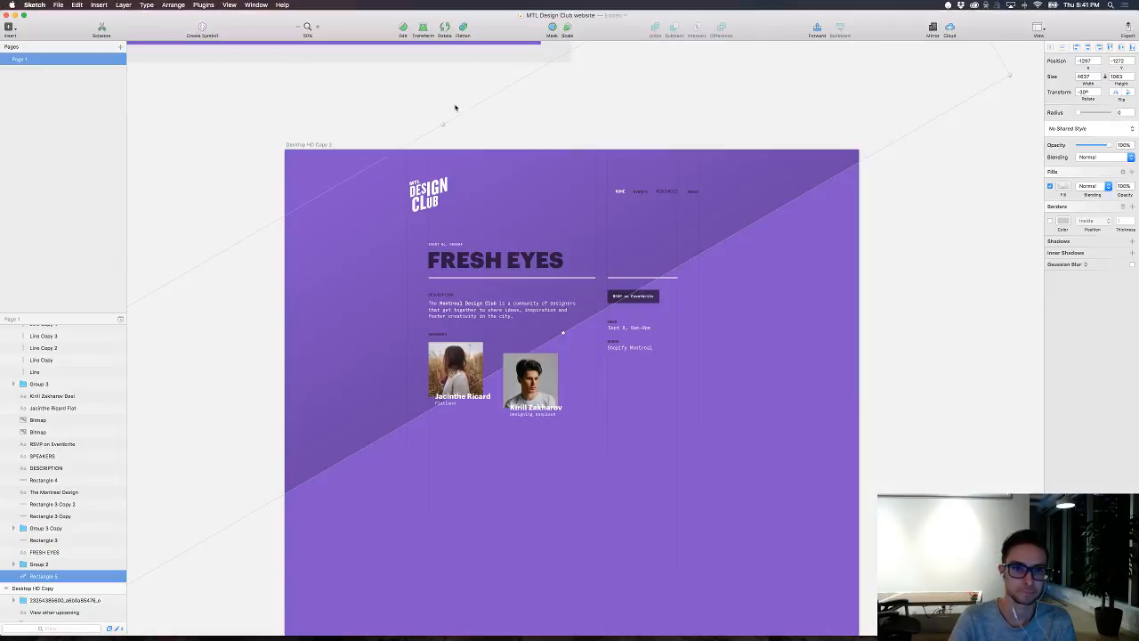
pyautogui.moveTo(442, 125); pyautogui.dragTo(467, 192)
pyautogui.click(471, 128)
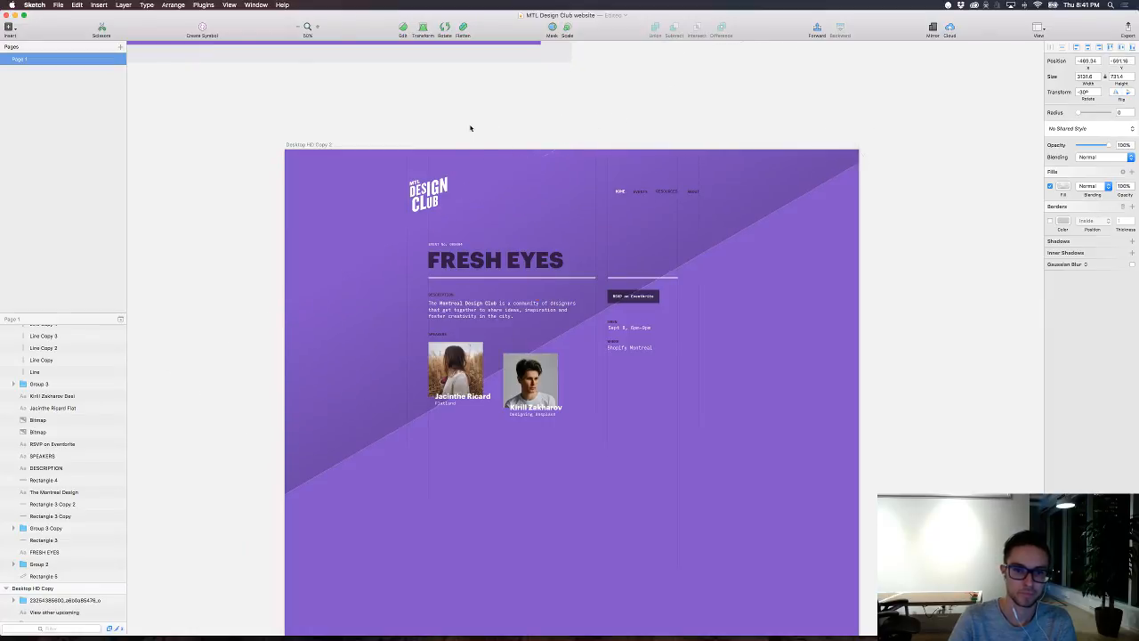
pyautogui.moveTo(720, 210); pyautogui.dragTo(699, 167)
pyautogui.click(791, 360)
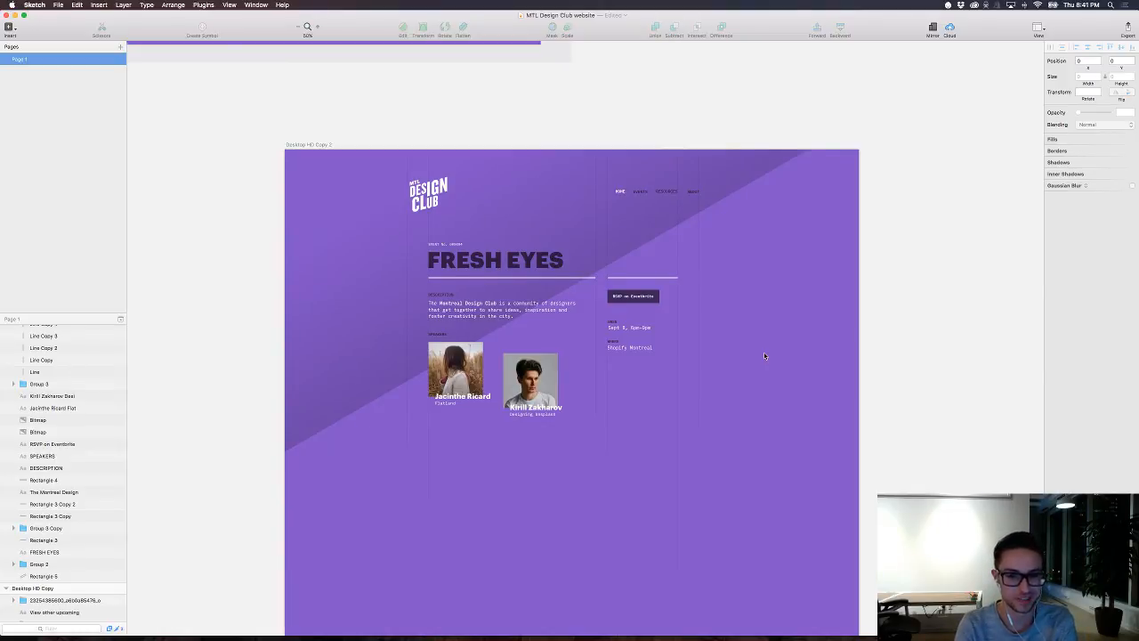
# Step: Review the FRESH EYES page at actual size with the interface hidden
pyautogui.press('super+0')
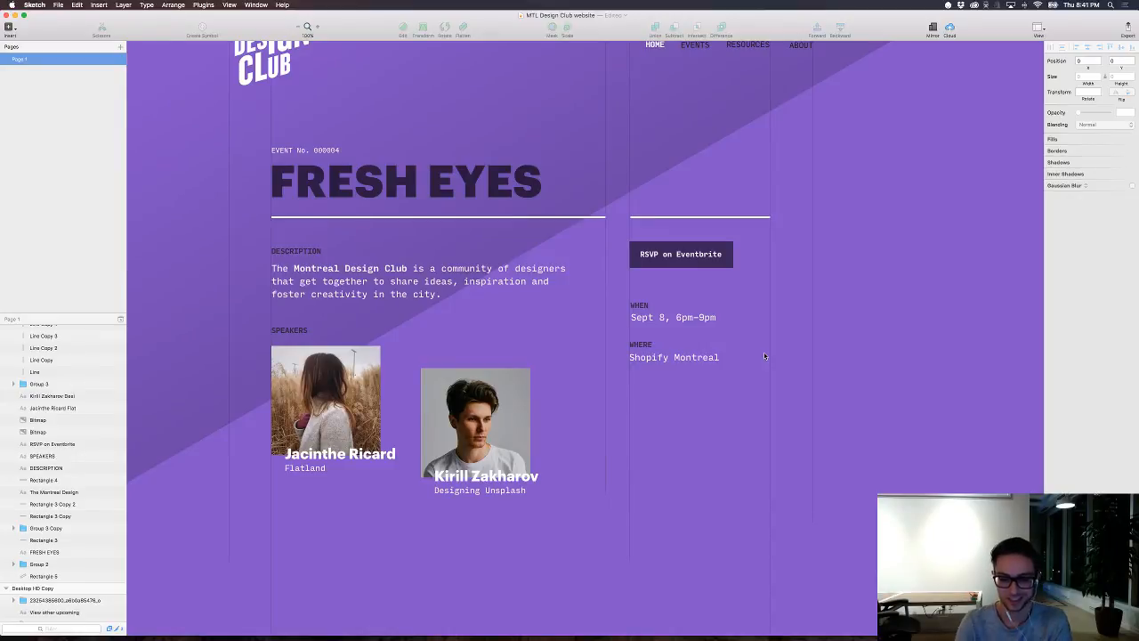
pyautogui.press('super+period')
pyautogui.scroll(2, 767, 358)
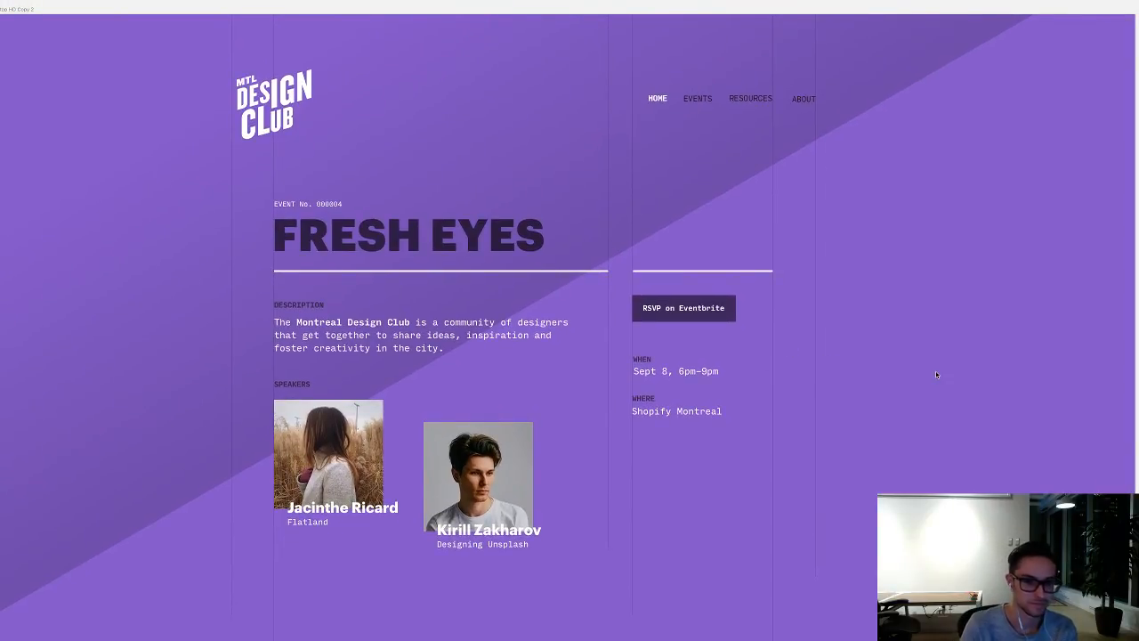
pyautogui.scroll(-1, 936, 375)
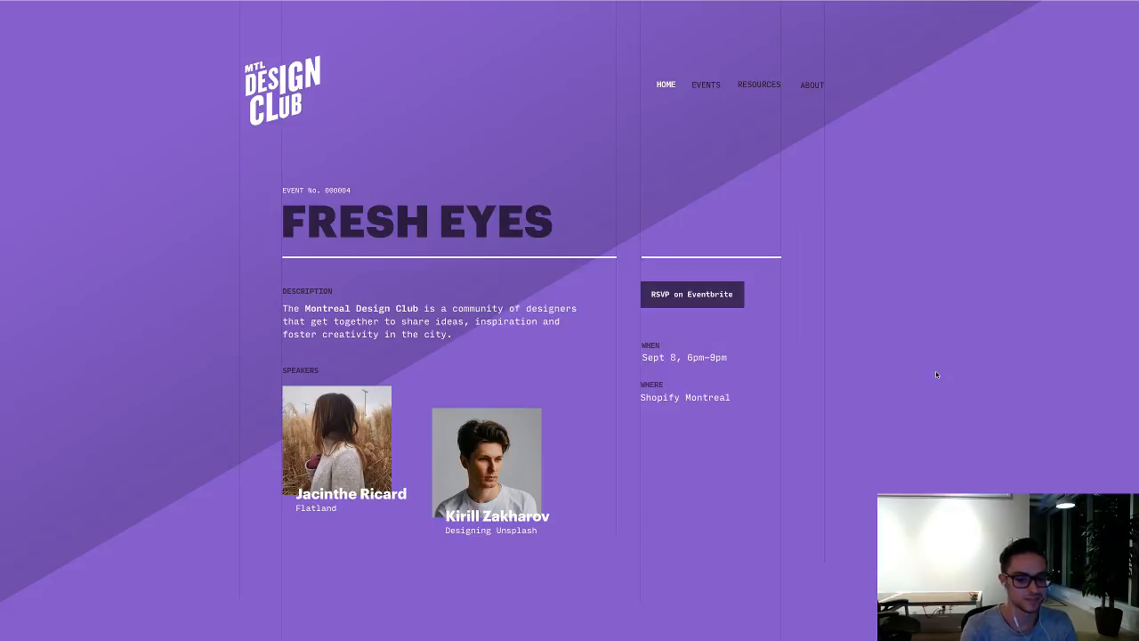
pyautogui.press('super+period')
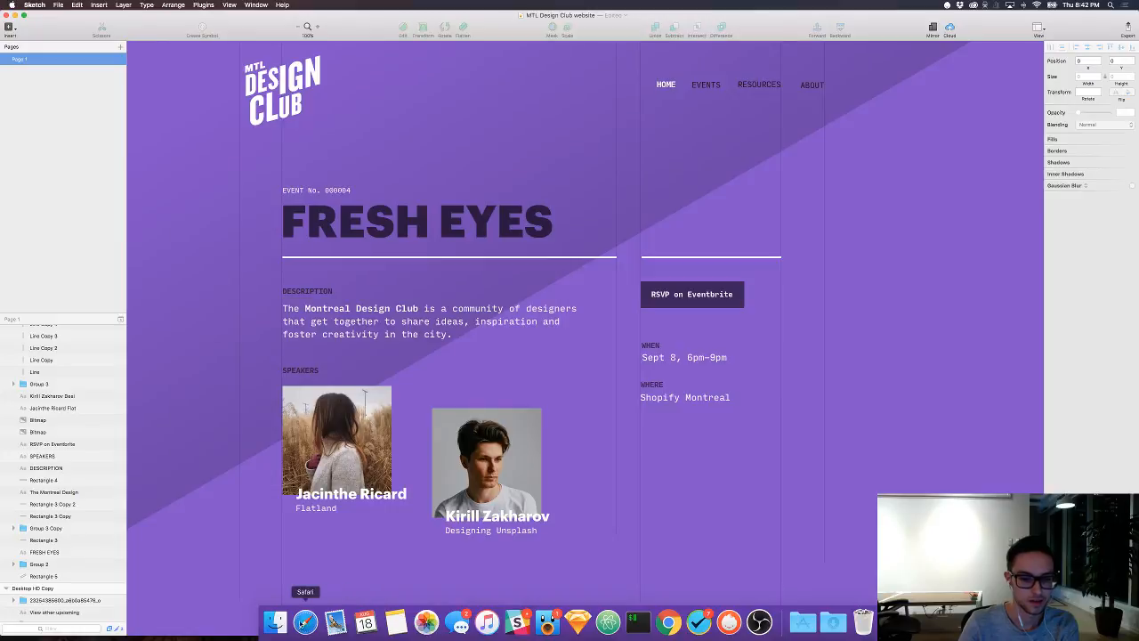
# Step: Switch to Safari and open figma.com in a new tab
pyautogui.click(305, 622)
pyautogui.press('super+t')
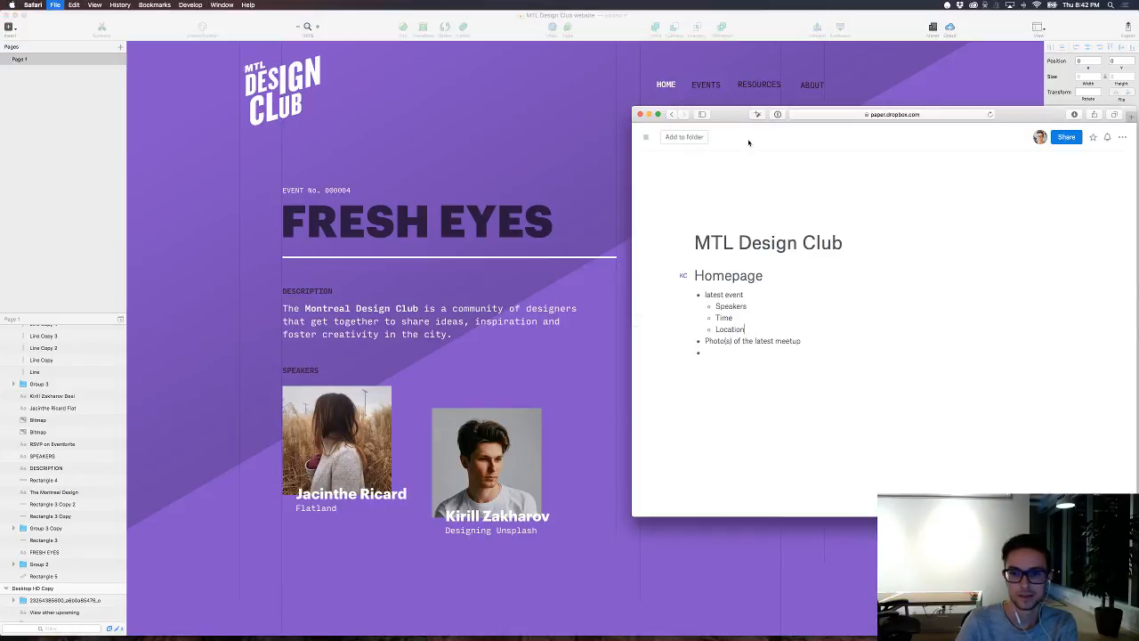
pyautogui.moveTo(736, 114); pyautogui.dragTo(502, 118)
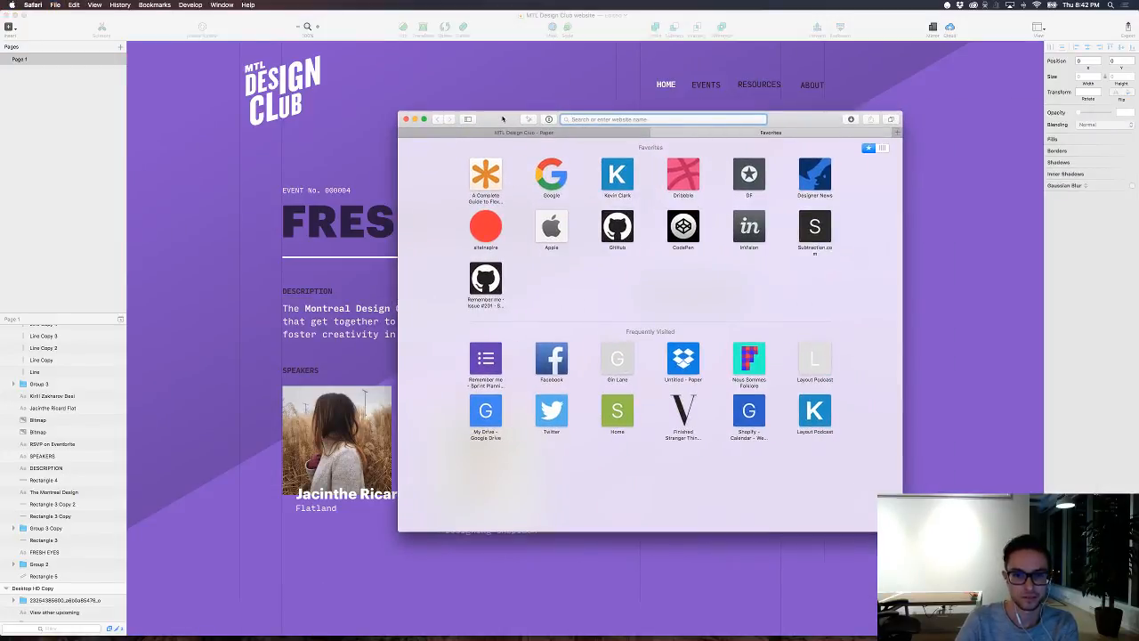
pyautogui.write('figma.com')
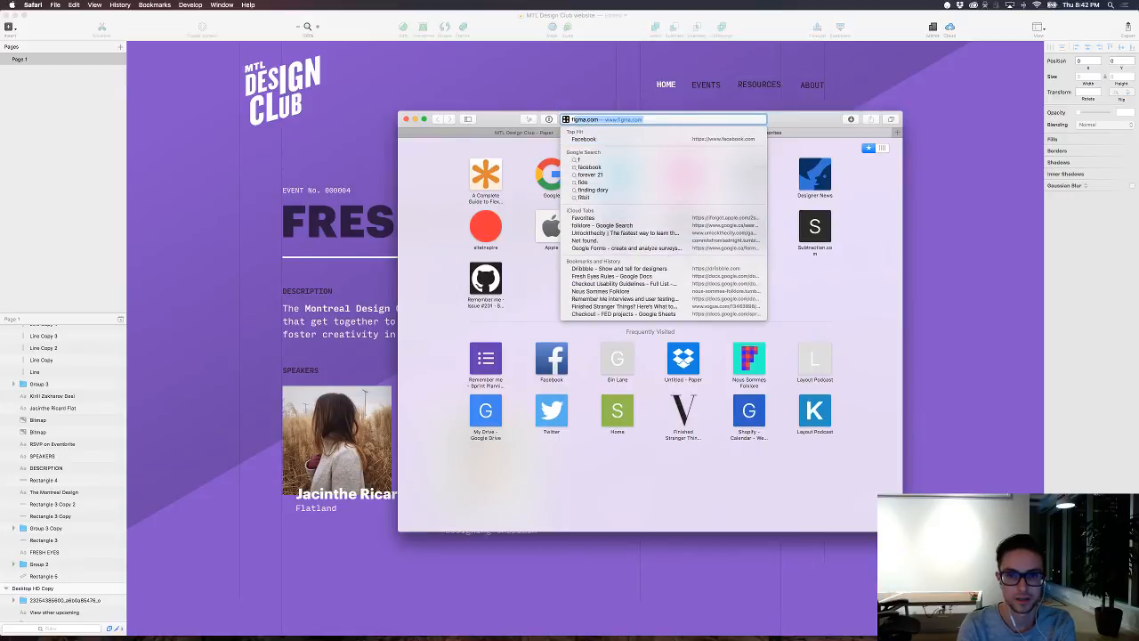
pyautogui.press('Return')
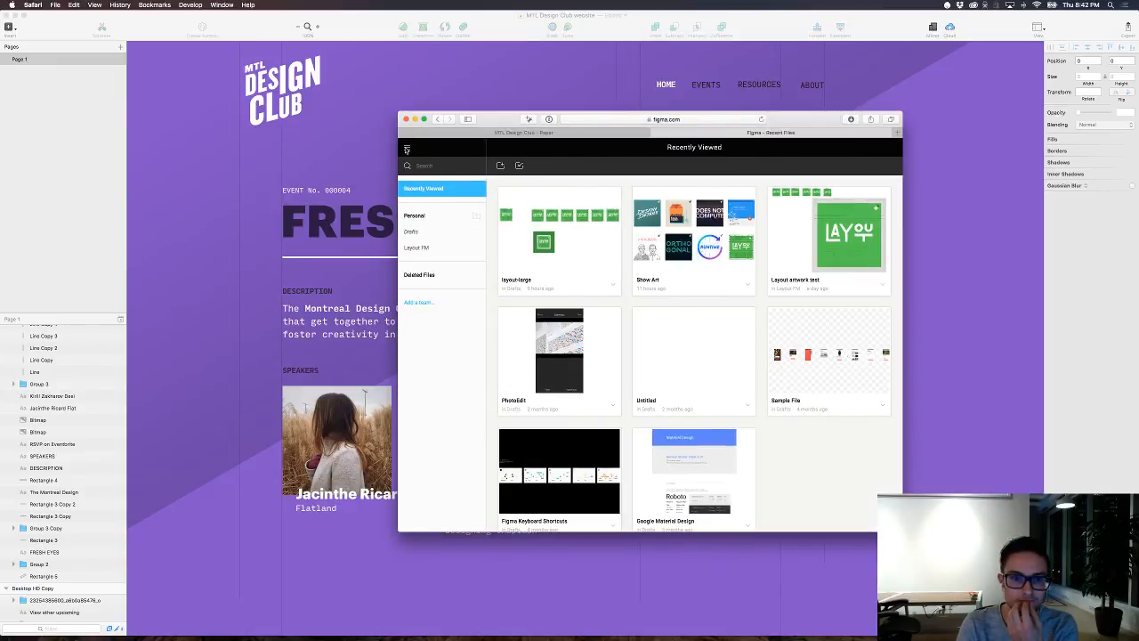
pyautogui.click(406, 148)
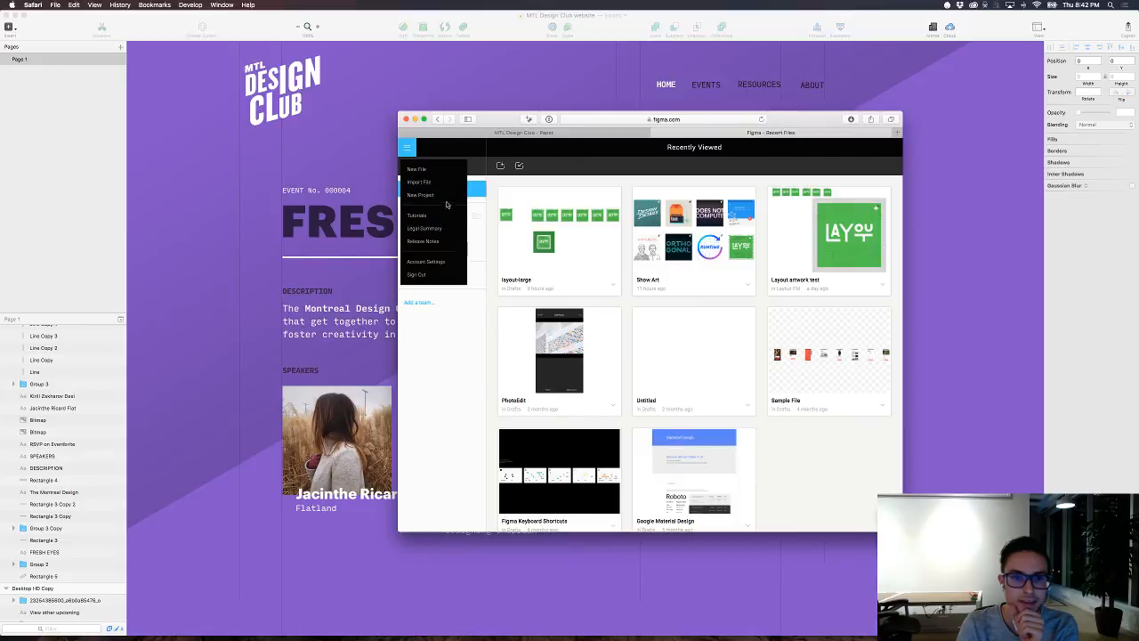
pyautogui.click(448, 263)
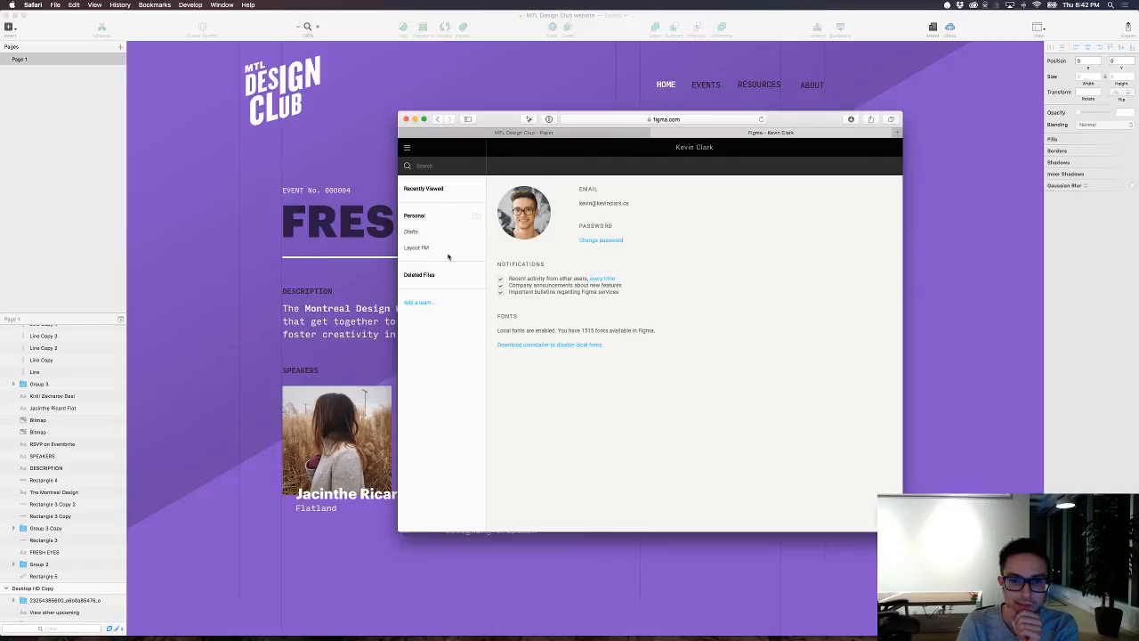
pyautogui.click(407, 147)
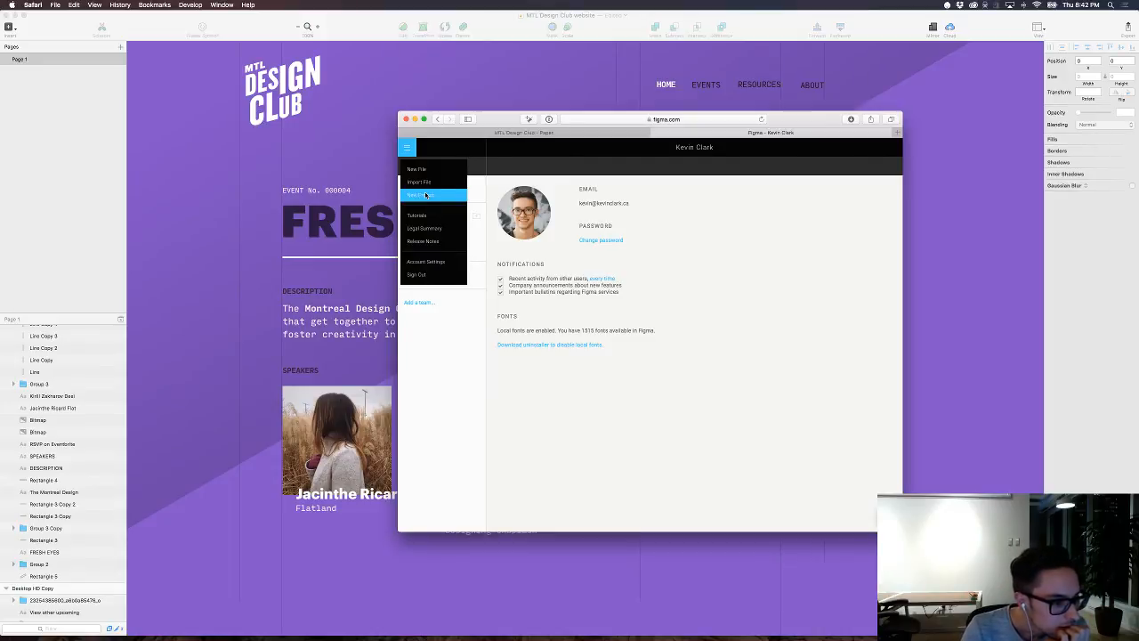
pyautogui.click(796, 259)
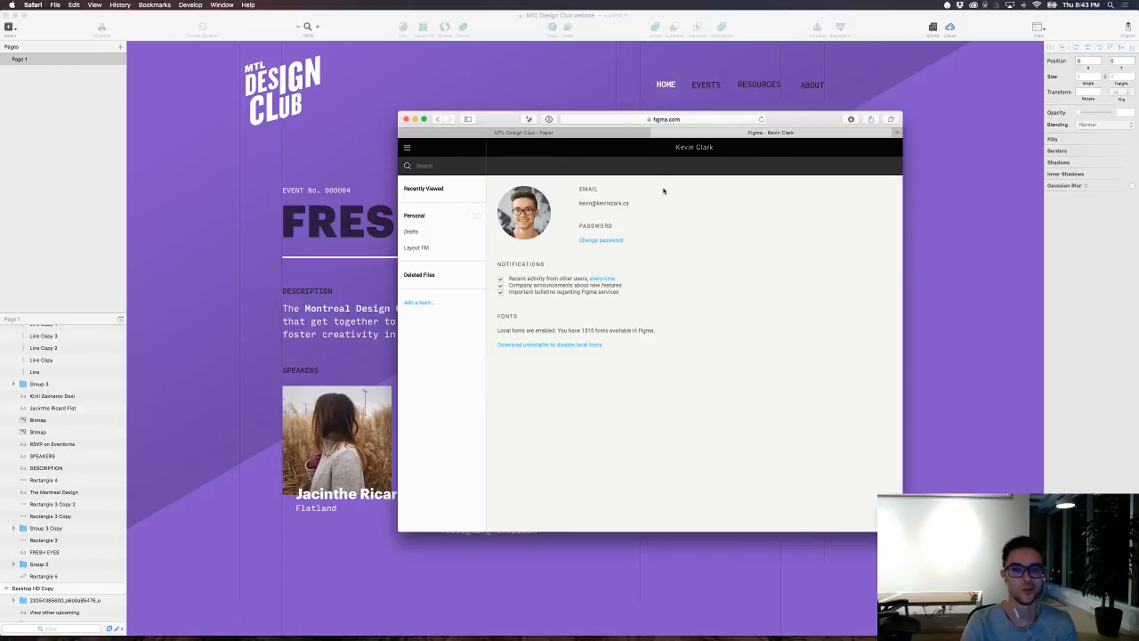
pyautogui.moveTo(500, 117)
pyautogui.mouseDown()
pyautogui.moveTo(738, 166)
pyautogui.moveTo(638, 161)
pyautogui.mouseUp()
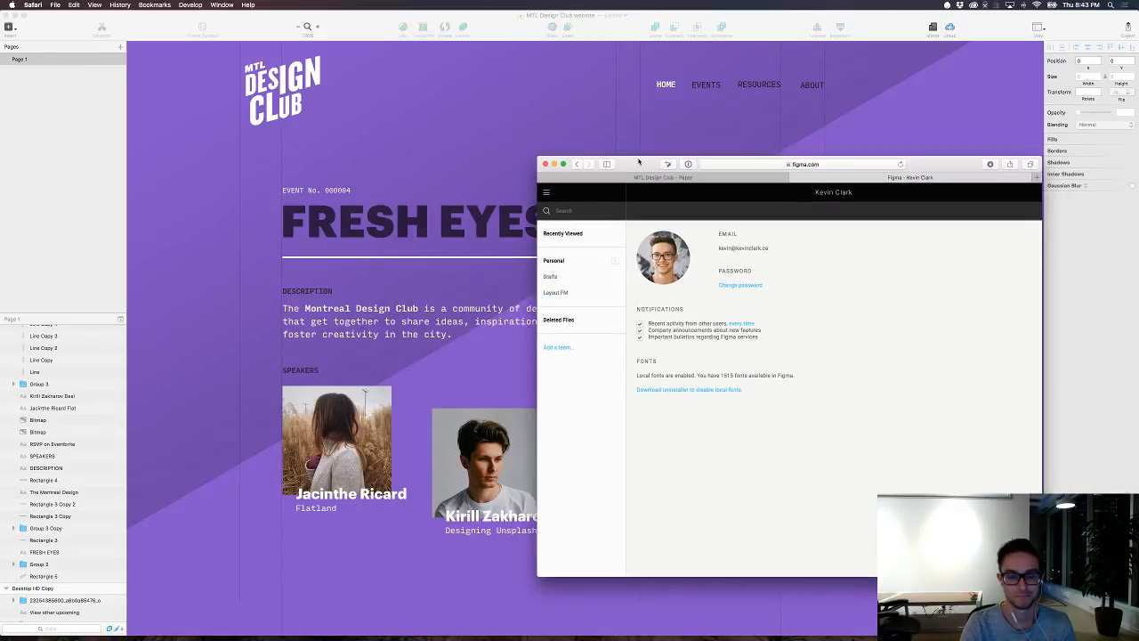
pyautogui.click(478, 144)
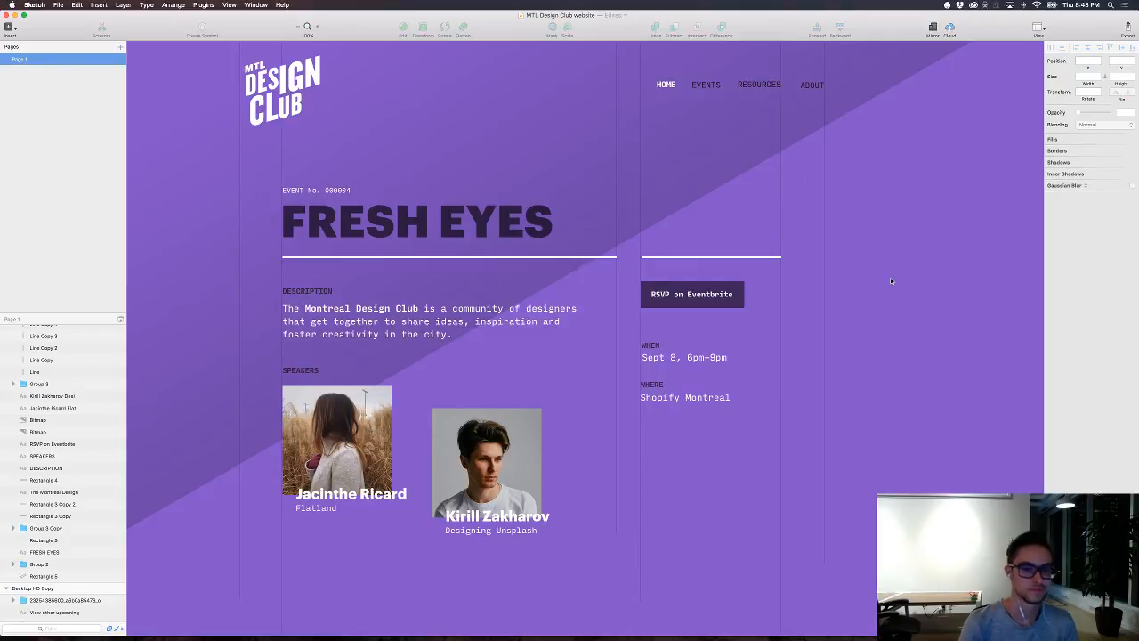
# Step: Hide and reshow the gradient rectangle to compare the page with and without the diagonal shade
pyautogui.scroll(2, 544, 214)
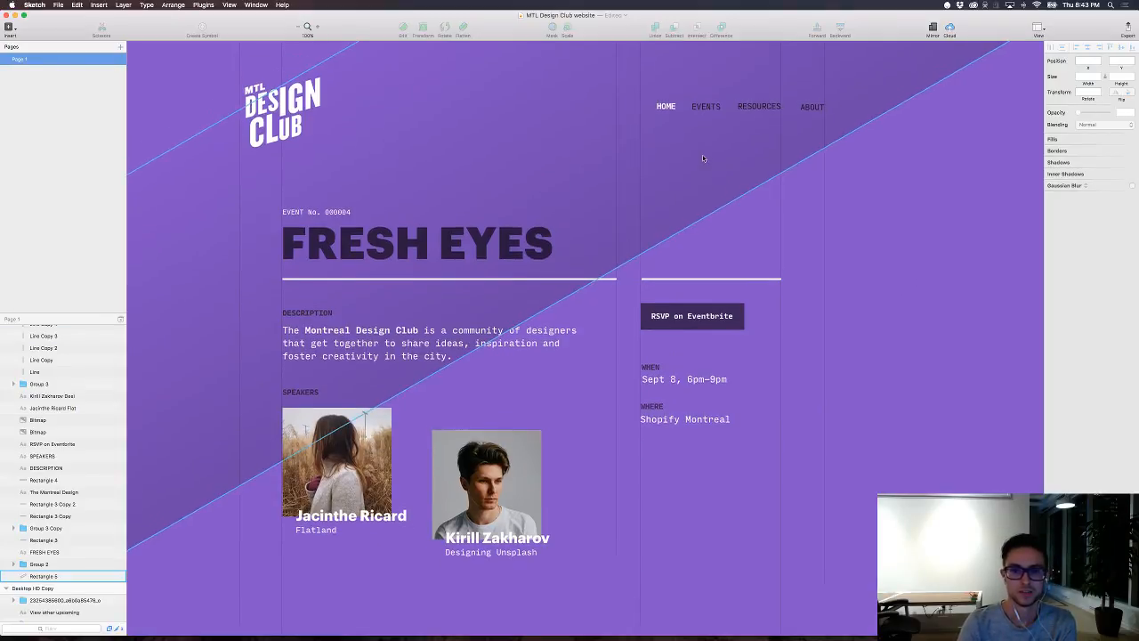
pyautogui.click(529, 155)
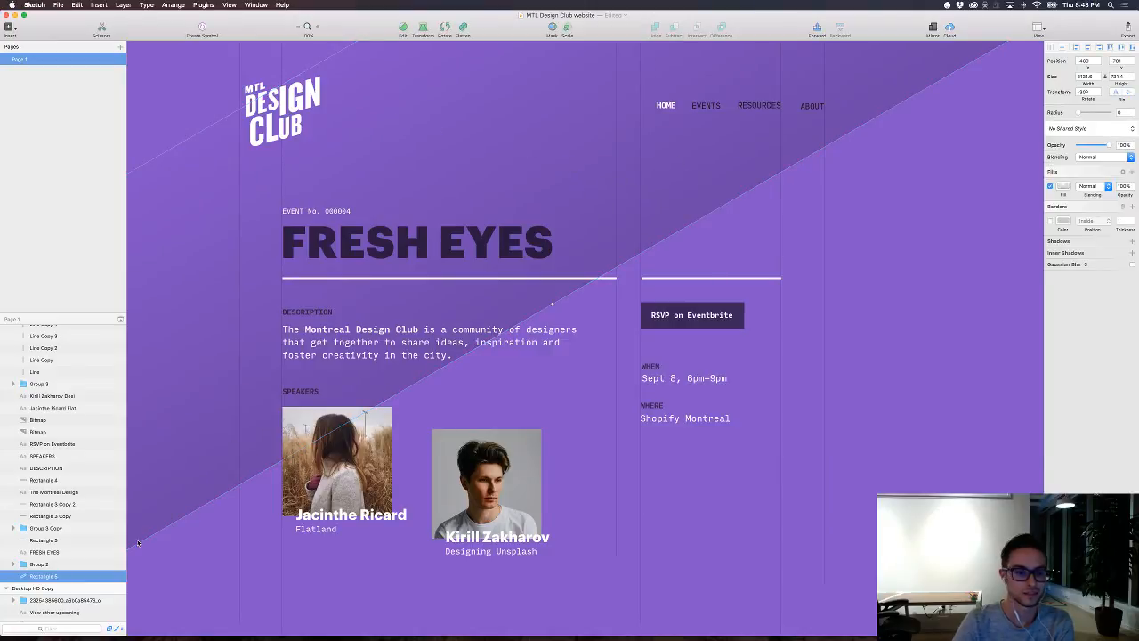
pyautogui.click(113, 578)
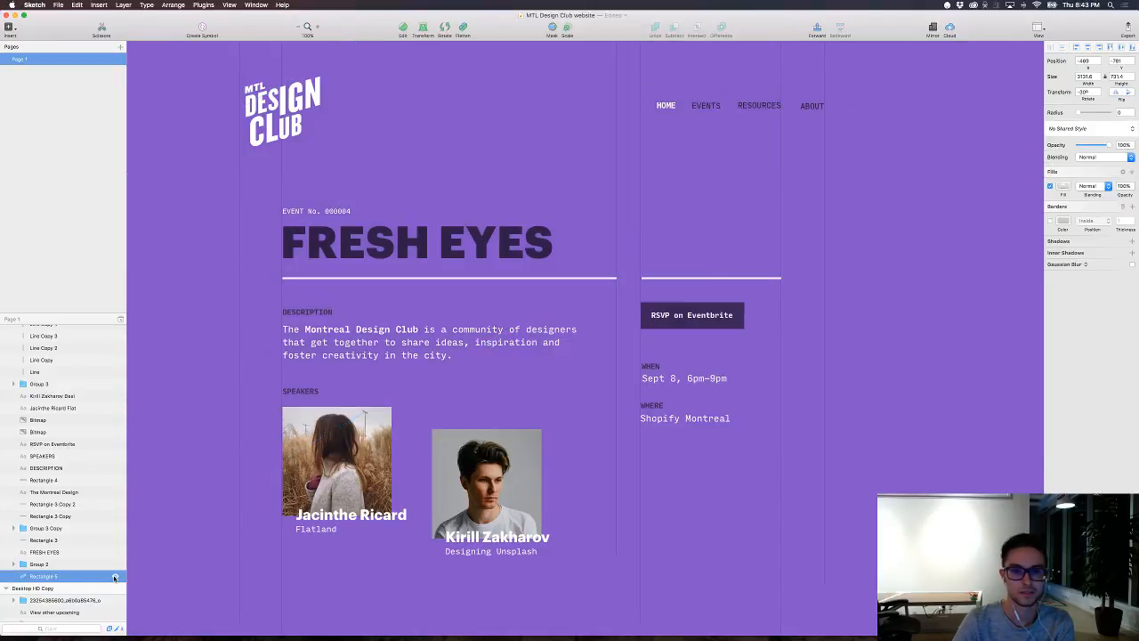
pyautogui.click(114, 577)
pyautogui.click(775, 545)
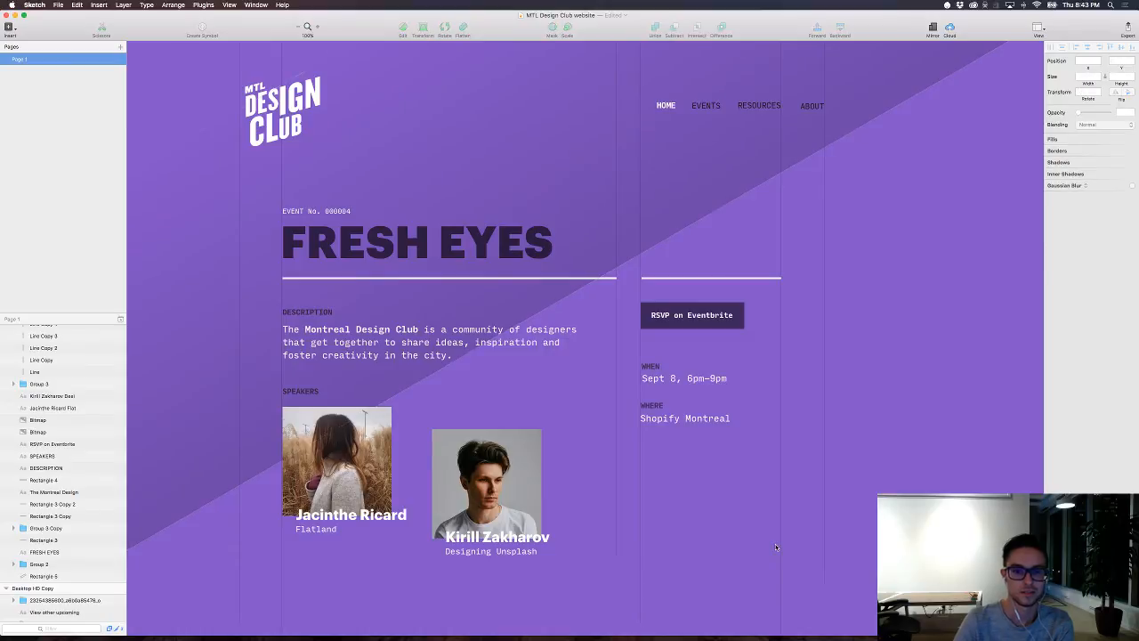
# Step: Reposition the diagonal gradient rectangle so its lower corner sits on the leftmost vertical grid line, beside the first speaker photo
pyautogui.press('super+.')
pyautogui.scroll(-2, 775, 545)
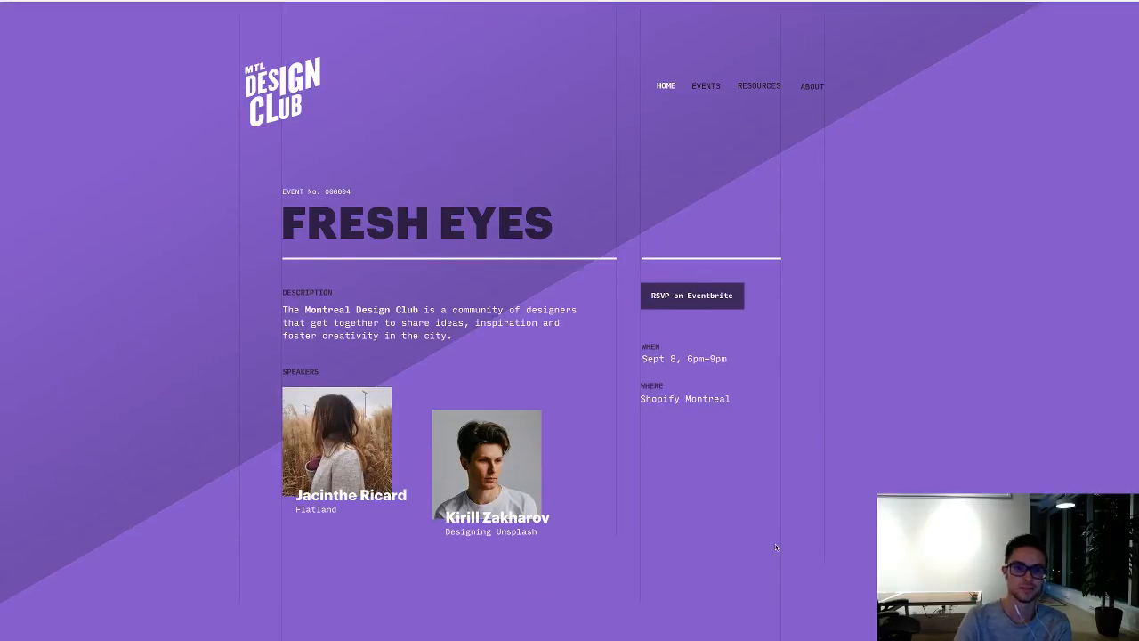
pyautogui.moveTo(45, 388); pyautogui.dragTo(383, 133)
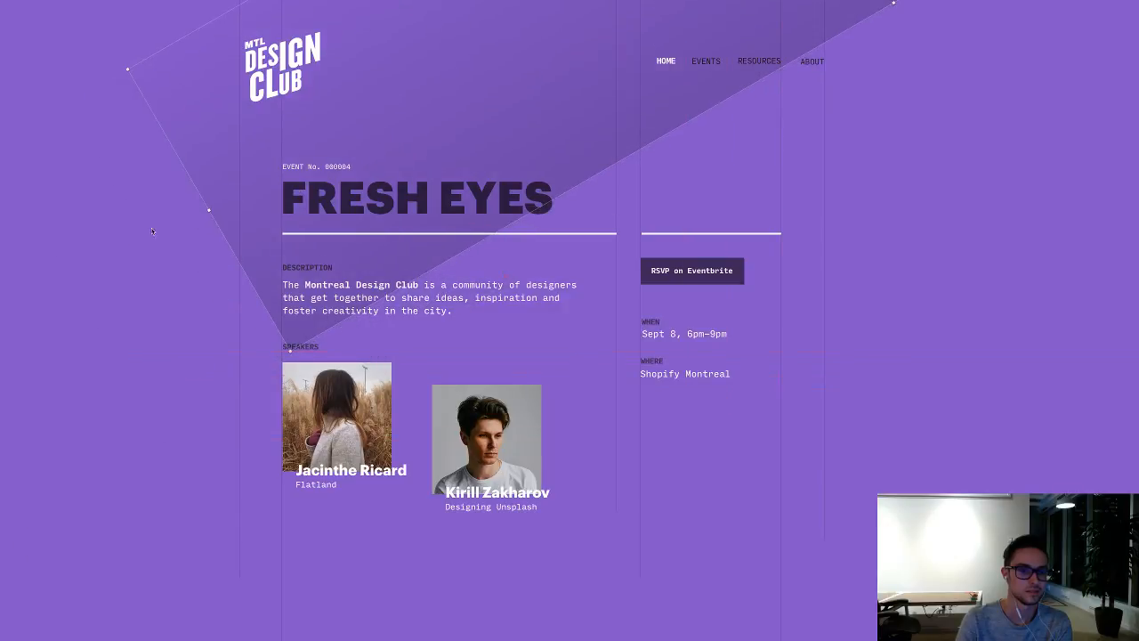
pyautogui.moveTo(204, 174); pyautogui.dragTo(163, 204)
pyautogui.click(136, 371)
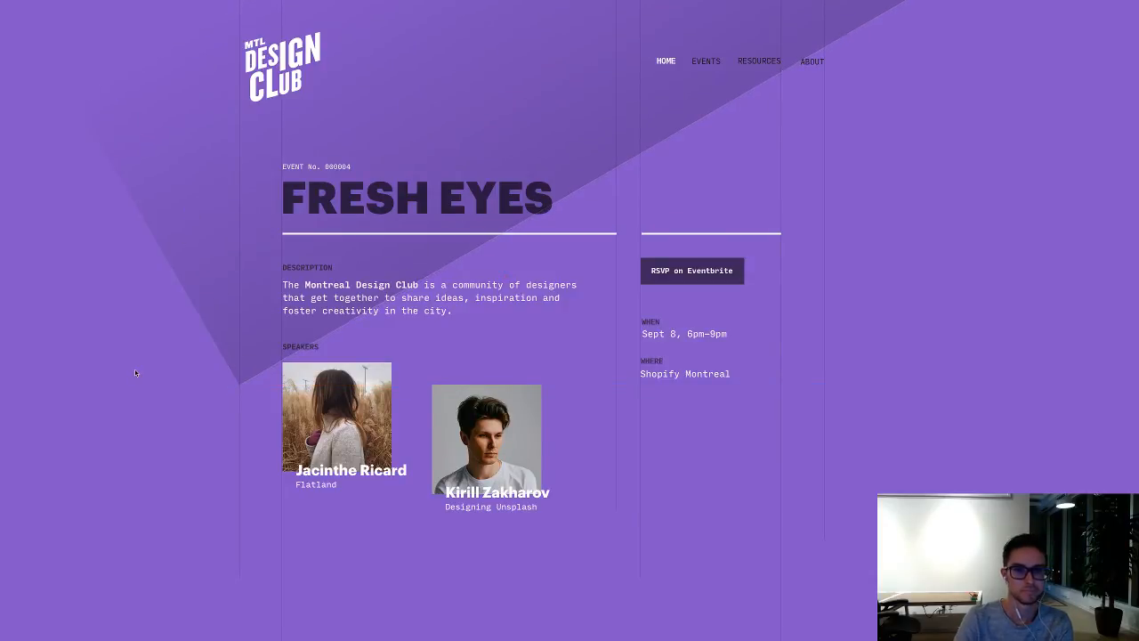
# Step: Review the FRESH EYES page with the repositioned gradient shape, mostly with the interface hidden
pyautogui.scroll(1, 135, 371)
pyautogui.hscroll(1, 135, 372)
pyautogui.scroll(-1, 135, 373)
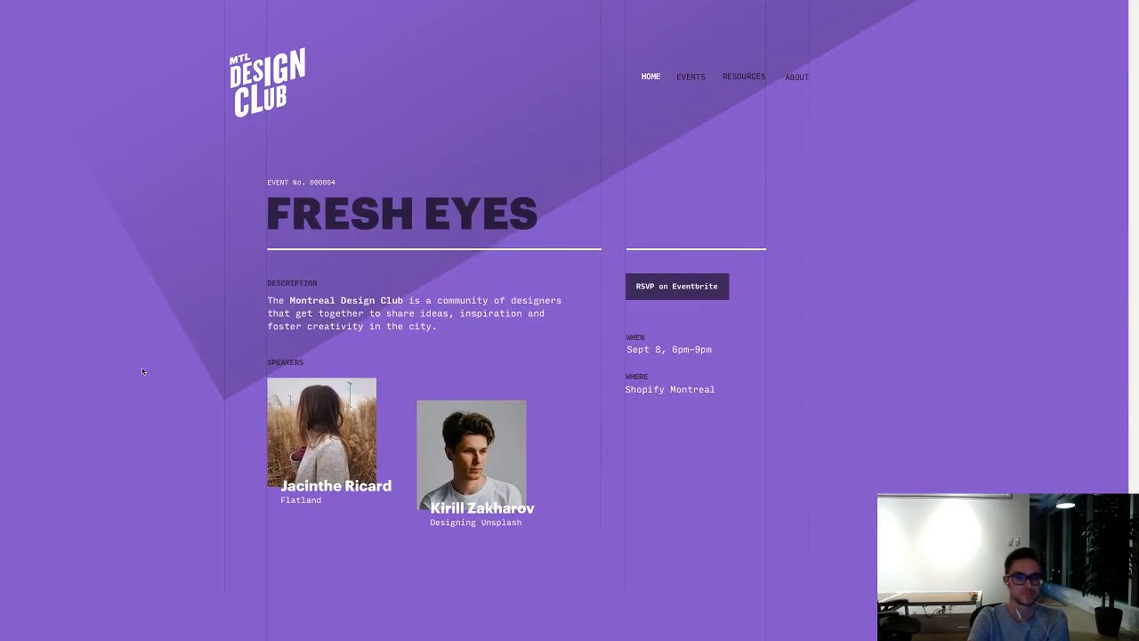
pyautogui.scroll(-1, 140, 371)
pyautogui.hscroll(-1, 140, 372)
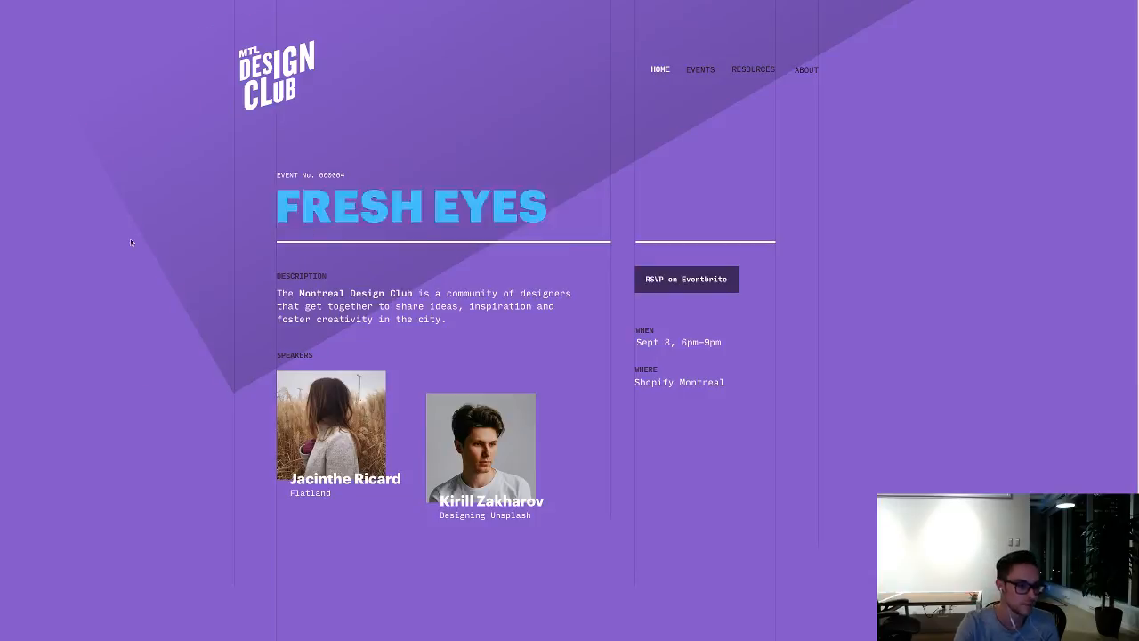
pyautogui.press('super+period')
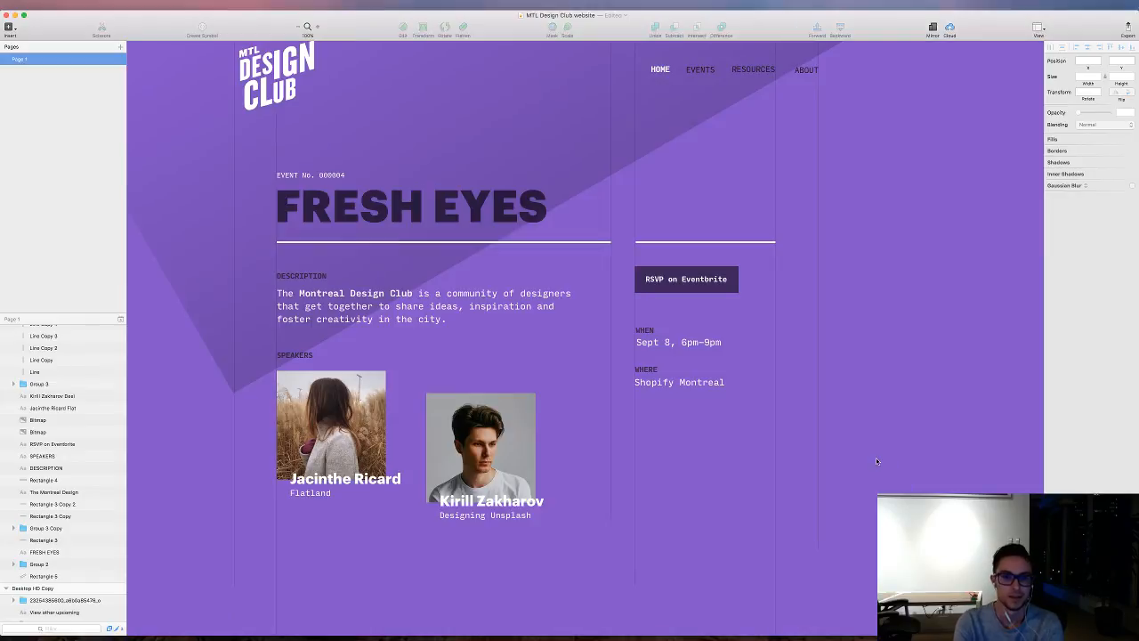
pyautogui.press('super+period')
pyautogui.moveTo(909, 469); pyautogui.dragTo(872, 429)
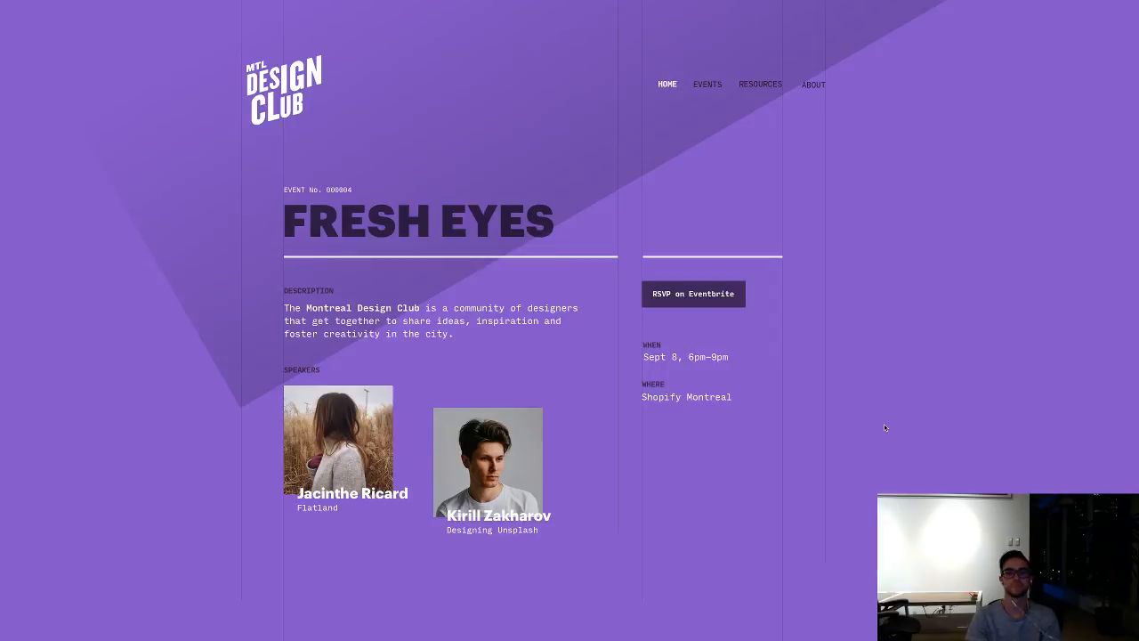
pyautogui.scroll(-1, 966, 305)
pyautogui.hscroll(-2, 966, 305)
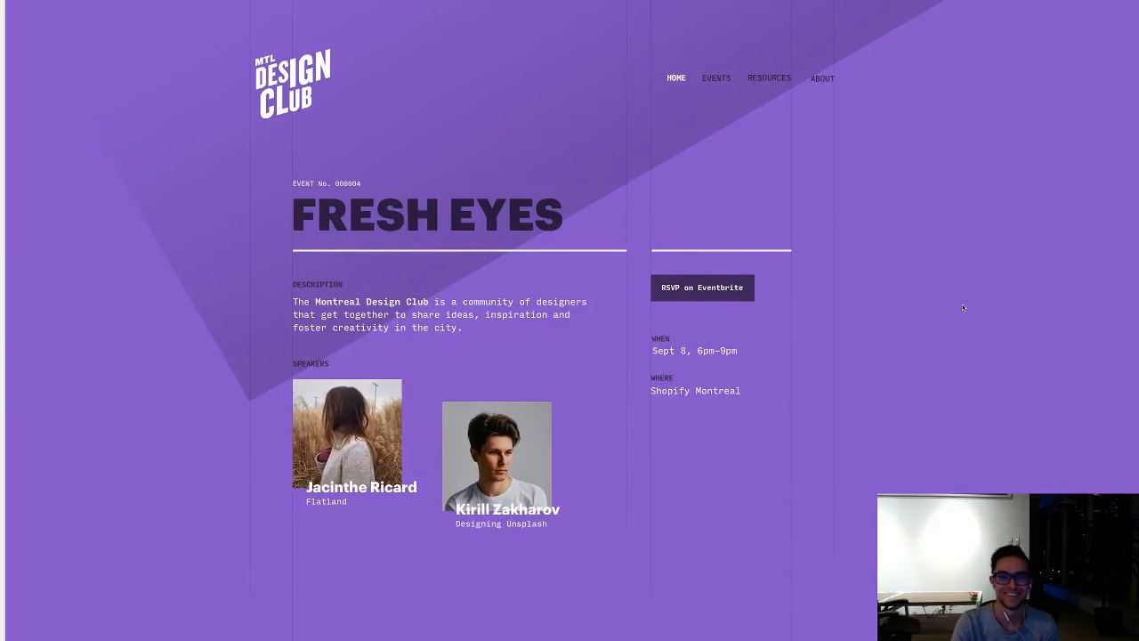
pyautogui.scroll(-2, 963, 309)
pyautogui.scroll(1, 941, 318)
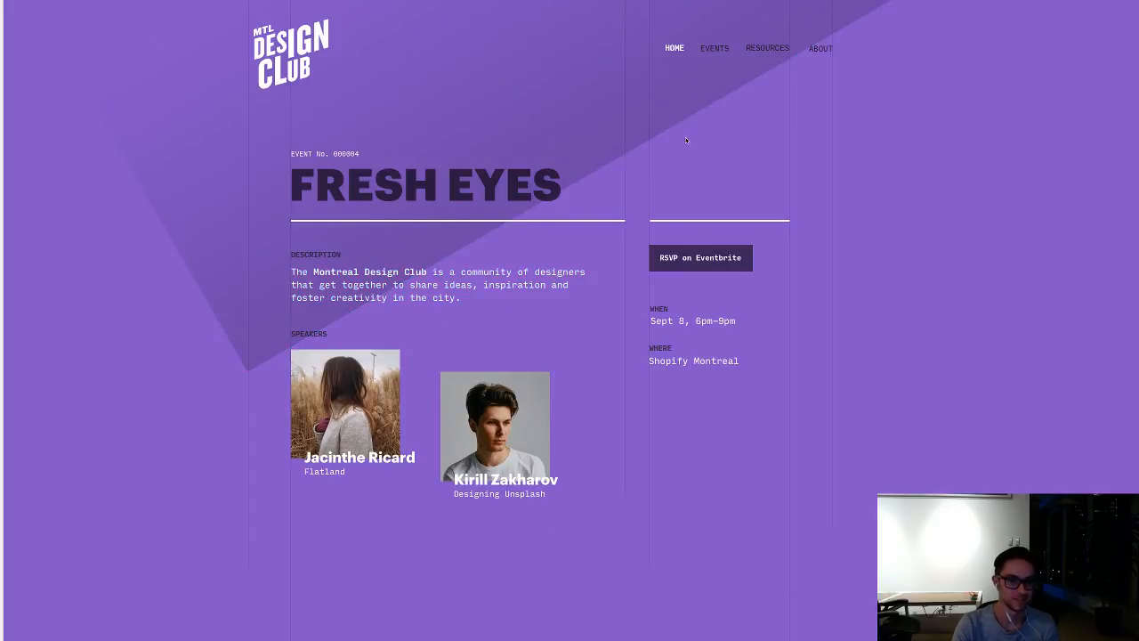
pyautogui.scroll(3, 975, 238)
pyautogui.scroll(-2, 975, 239)
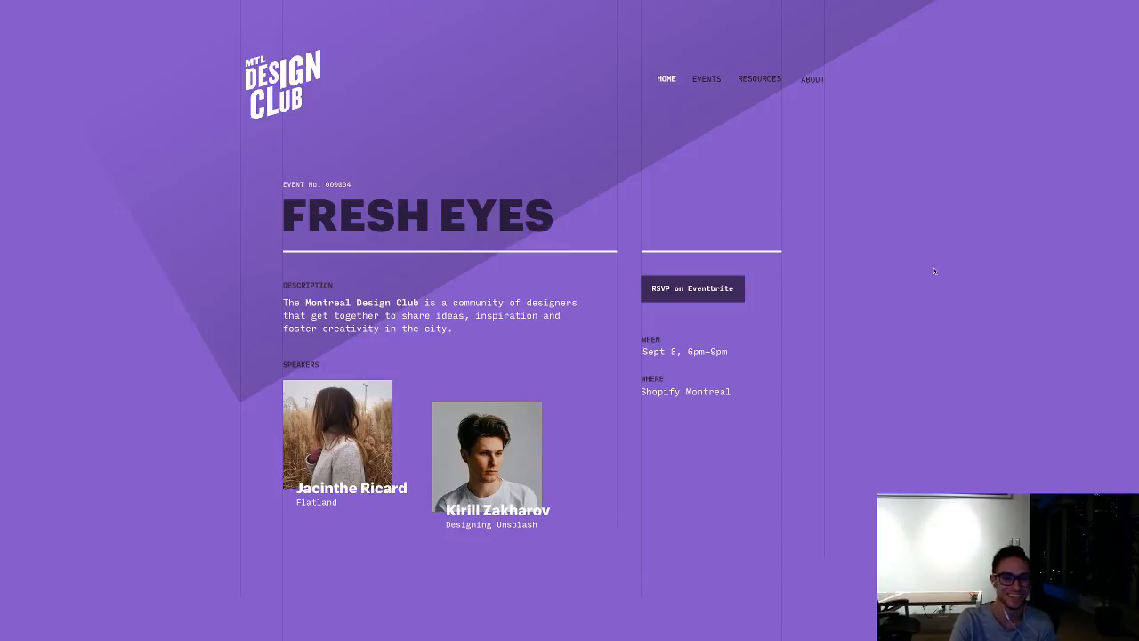
pyautogui.scroll(1, 957, 178)
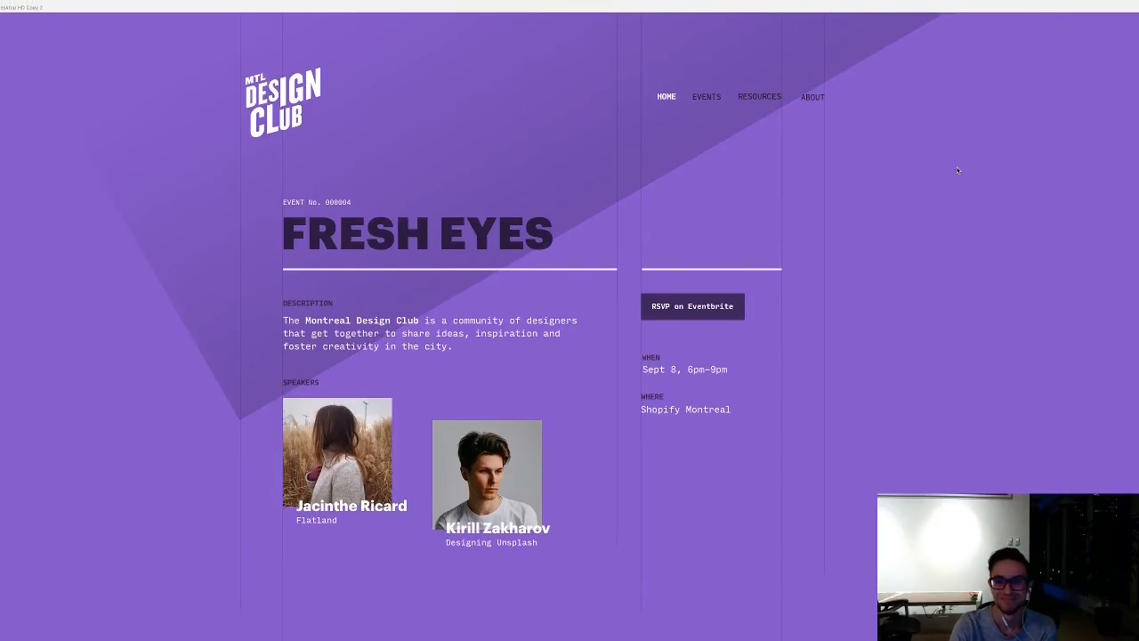
pyautogui.scroll(-2, 957, 170)
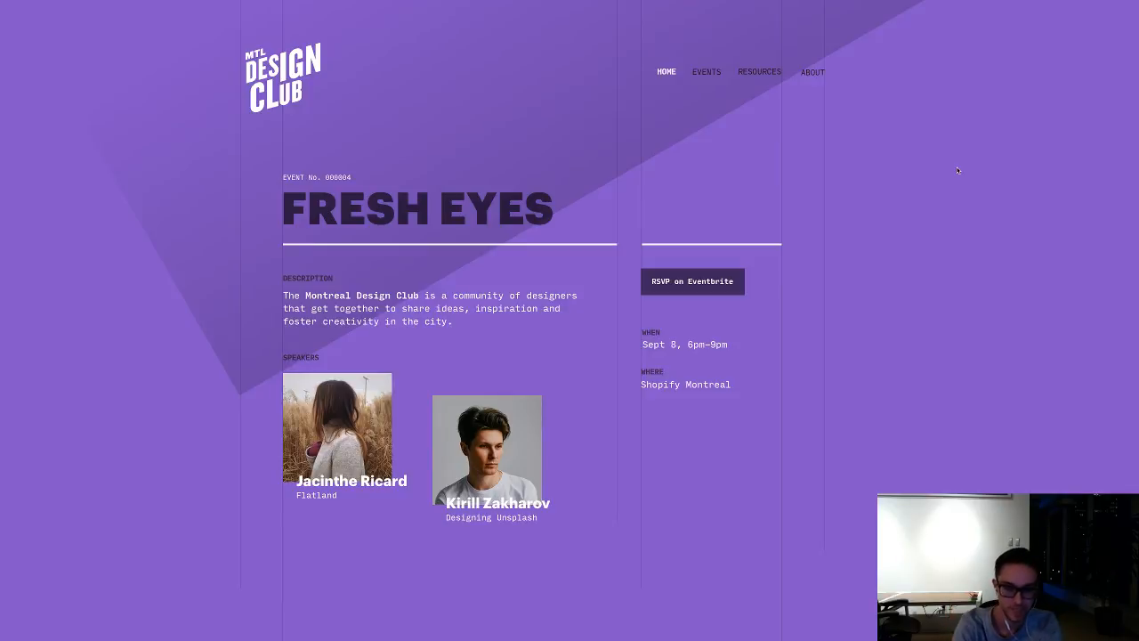
# Step: Try a full-width light grey rectangle across the purple artboard below the speakers, and delete it
pyautogui.press('super+minus')
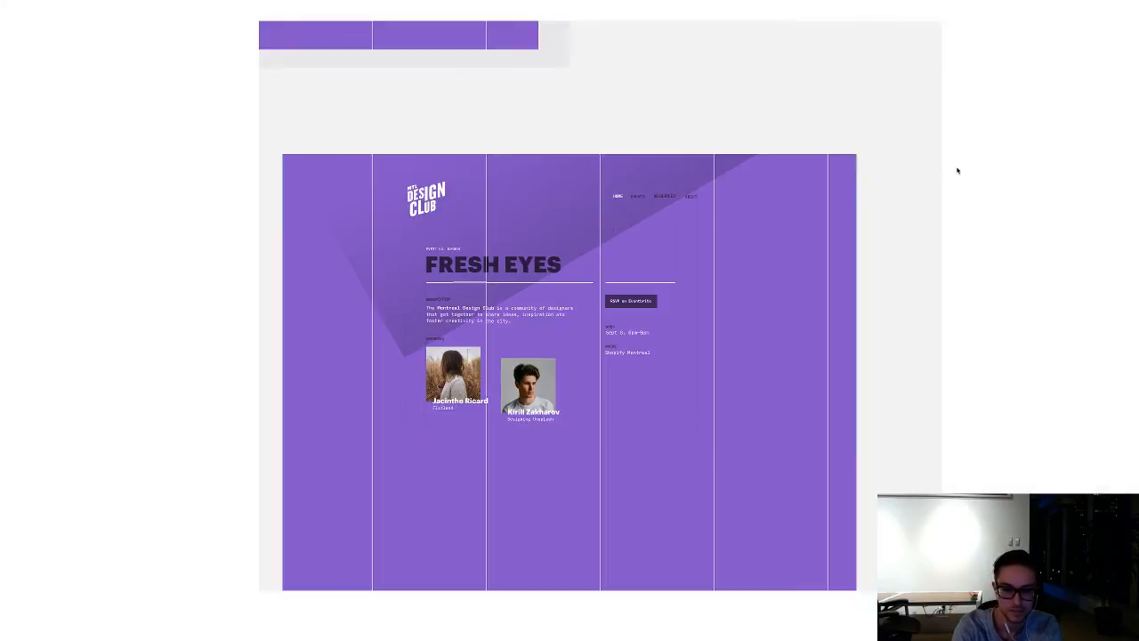
pyautogui.scroll(-5, 704, 397)
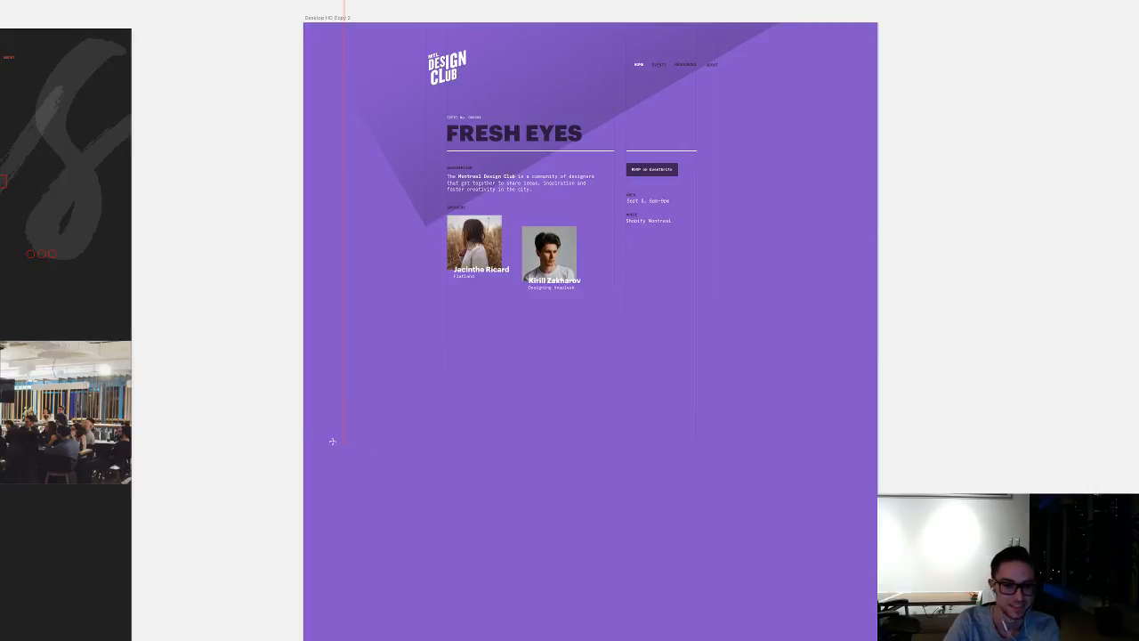
pyautogui.moveTo(302, 384); pyautogui.dragTo(876, 424)
pyautogui.scroll(5, 875, 424)
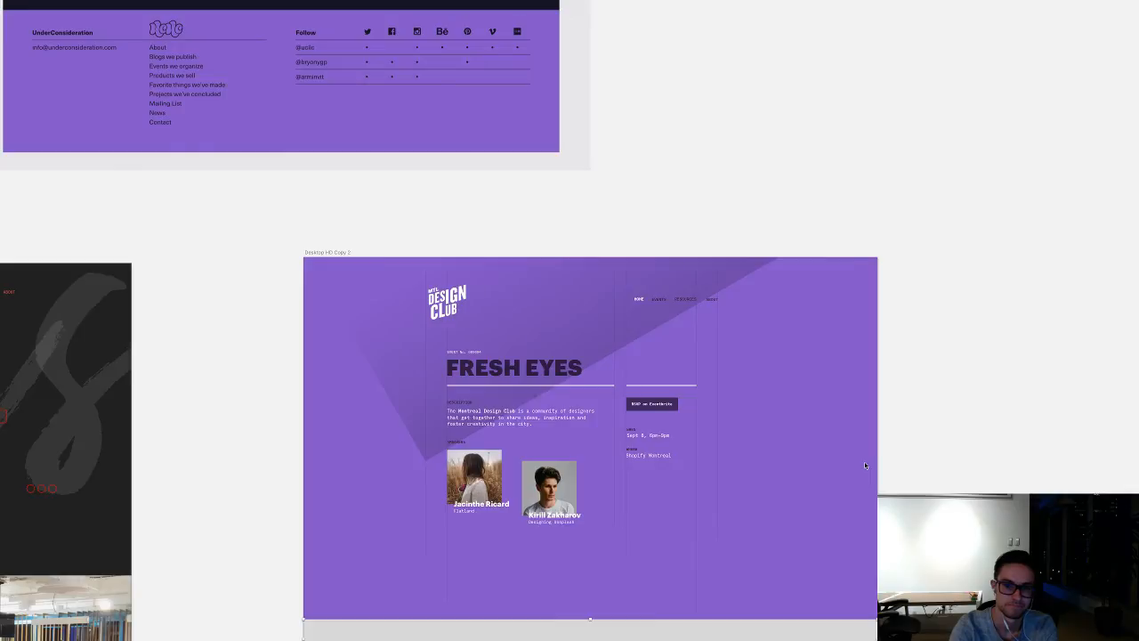
pyautogui.press('Delete')
# Step: Compare the purple FRESH EYES page with the dark Design Club Meetup artboard beside it
pyautogui.press('super+minus')
pyautogui.press('super+plus')
pyautogui.press('super+plus')
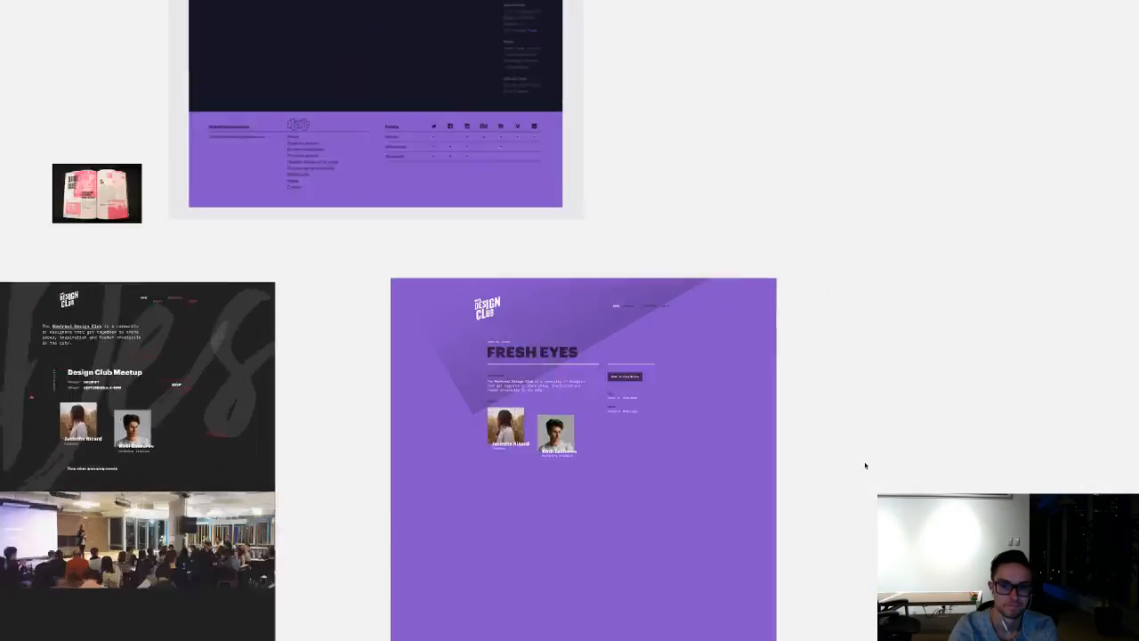
pyautogui.scroll(-5, 865, 465)
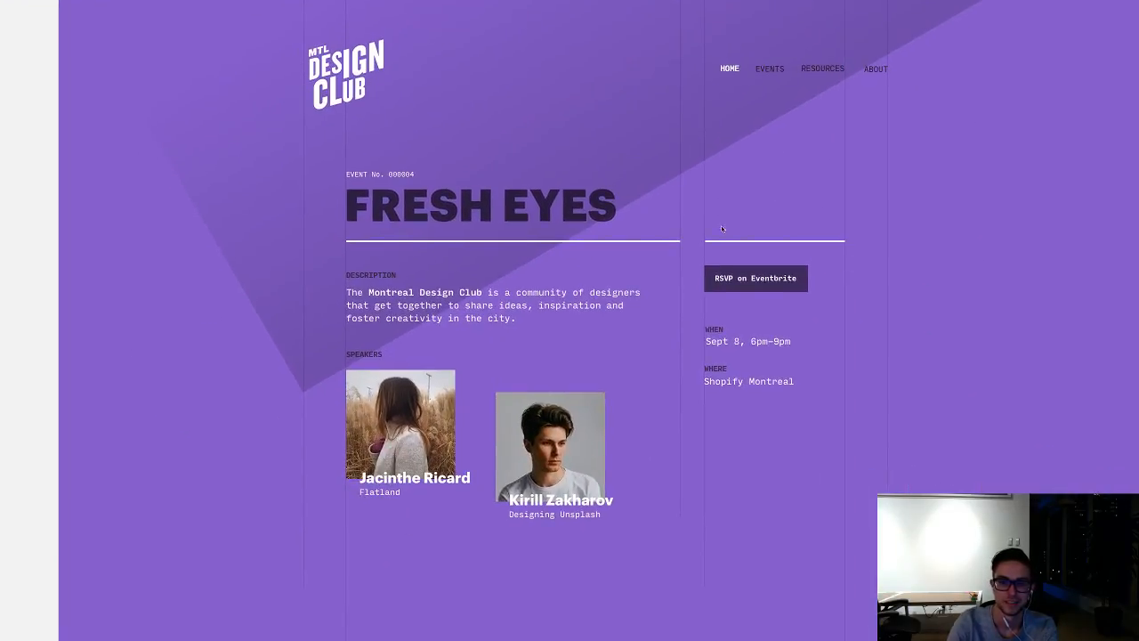
pyautogui.hscroll(-15, 780, 333)
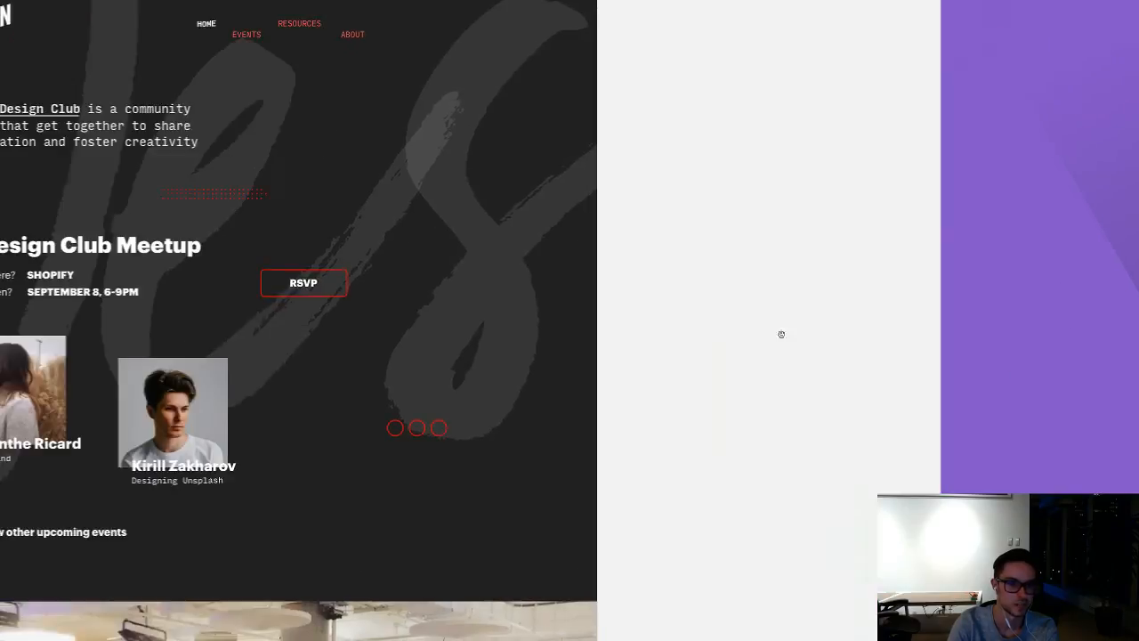
pyautogui.hscroll(4, 737, 330)
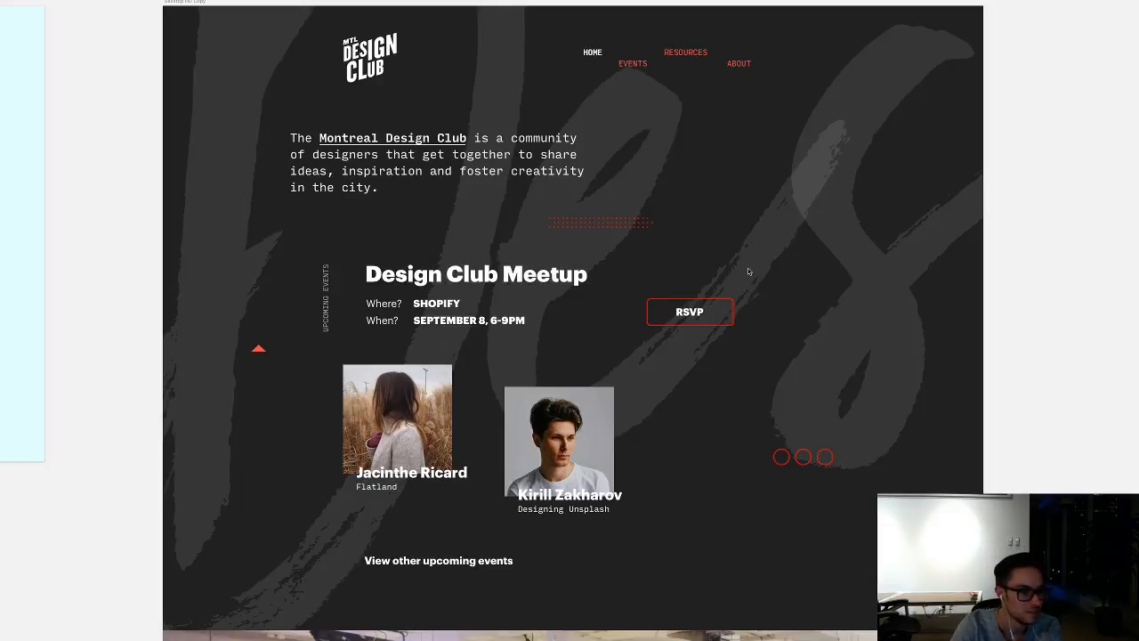
pyautogui.hscroll(3, 801, 302)
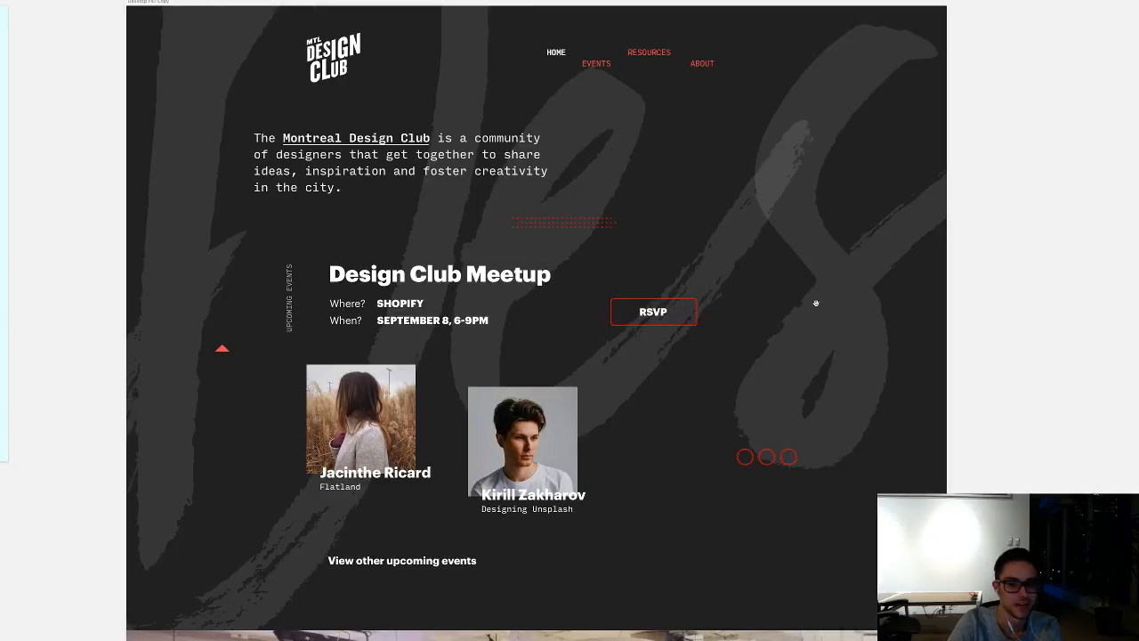
pyautogui.hscroll(15, 815, 303)
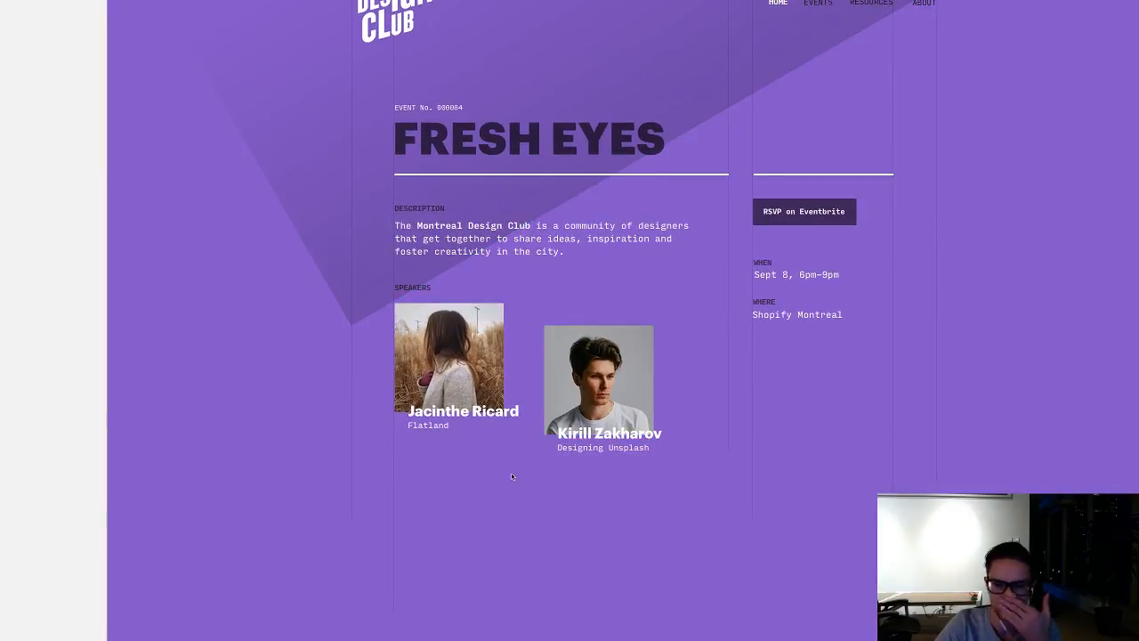
pyautogui.click(440, 474)
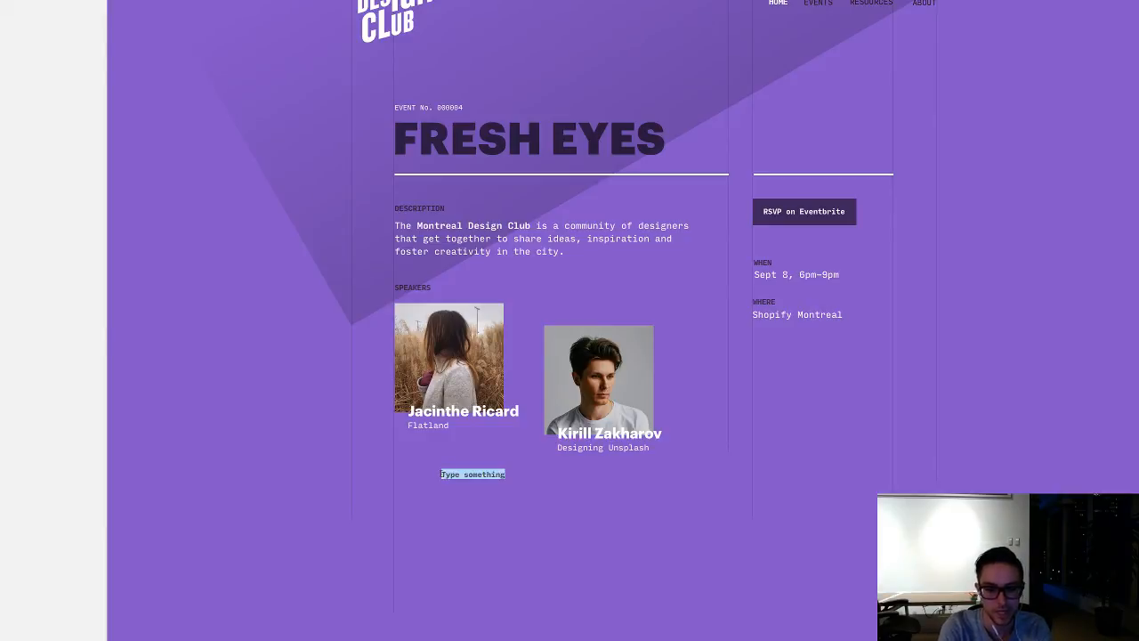
pyautogui.press('Escape')
pyautogui.press('BackSpace')
# Step: Switch to Safari and search the web for "twitter svg icon" in a new tab
pyautogui.press('super+period')
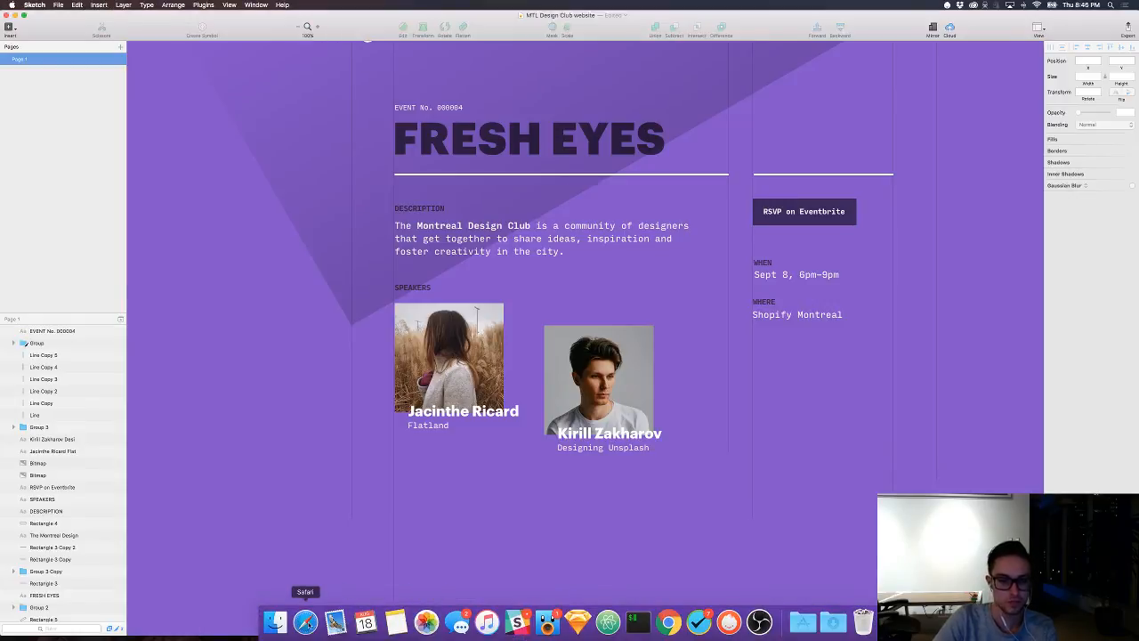
pyautogui.click(305, 622)
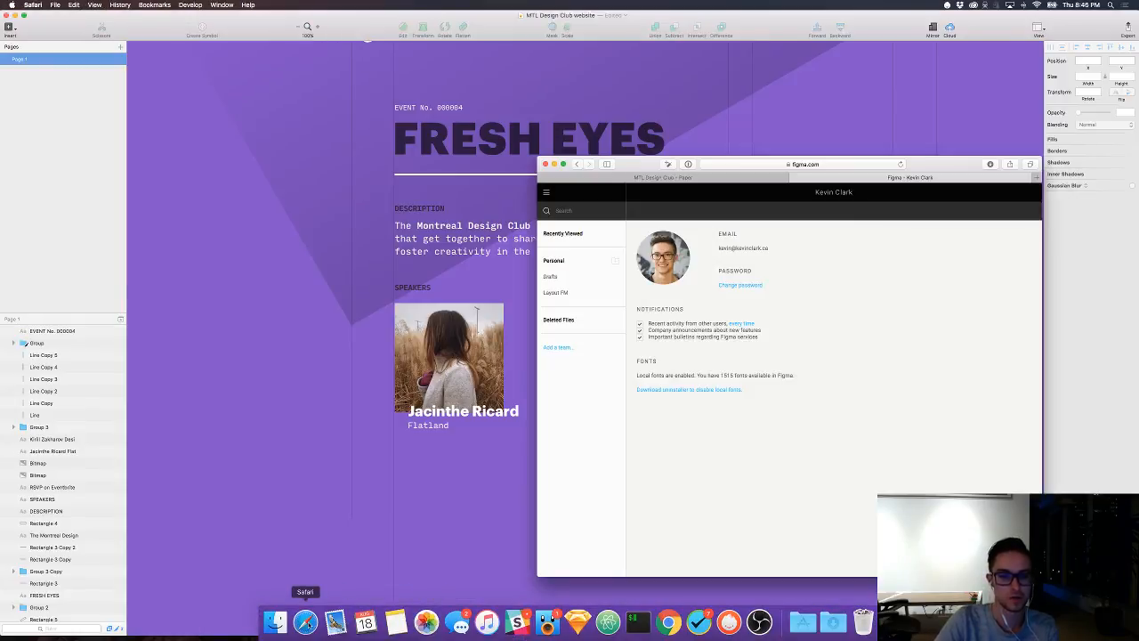
pyautogui.press('super+t')
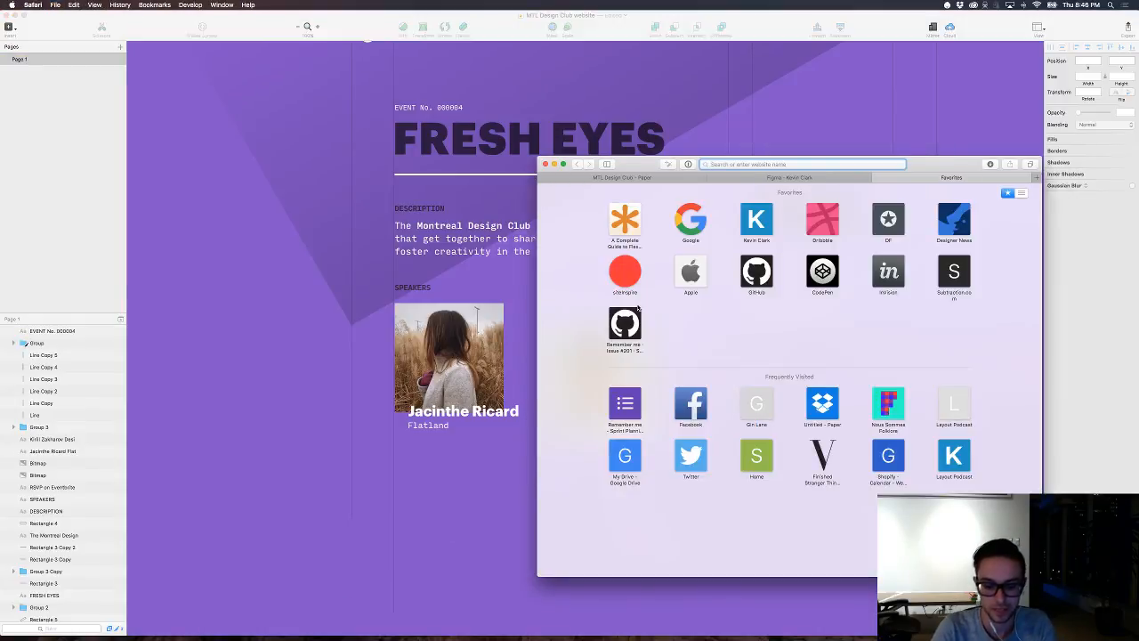
pyautogui.write('s')
pyautogui.press('BackSpace')
pyautogui.press('BackSpace')
pyautogui.write('twitter')
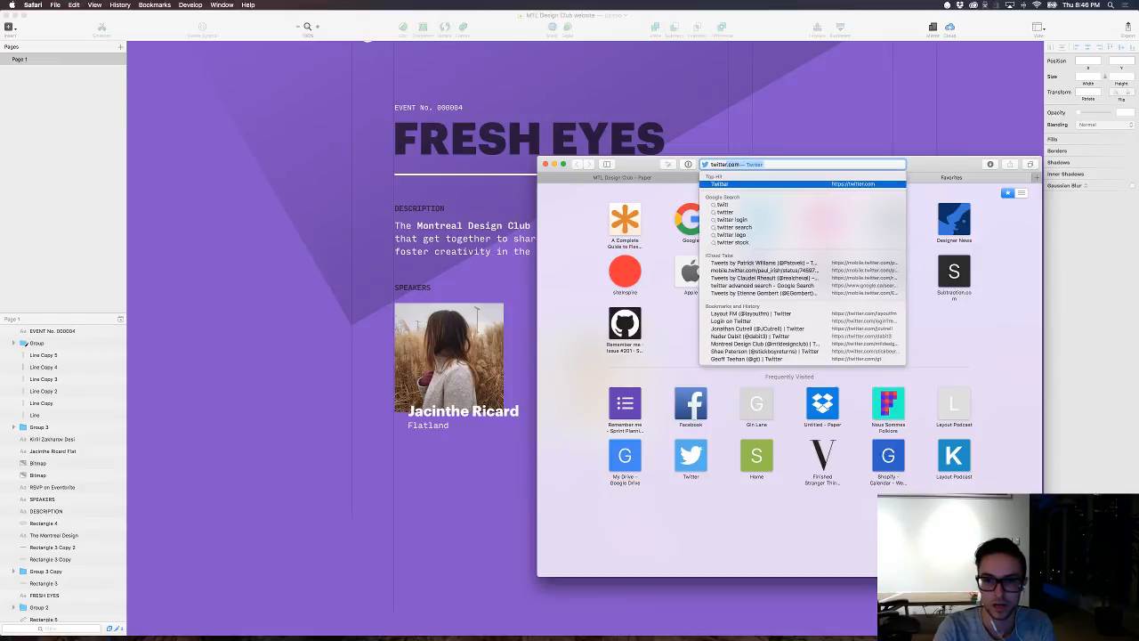
pyautogui.write(' svg icon')
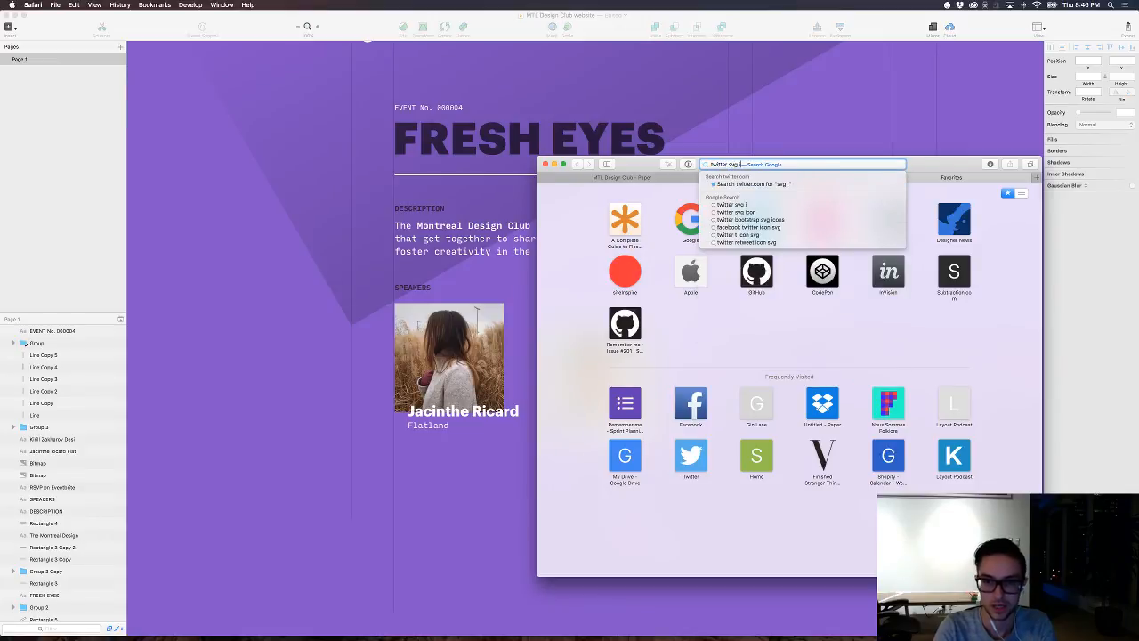
pyautogui.press('Return')
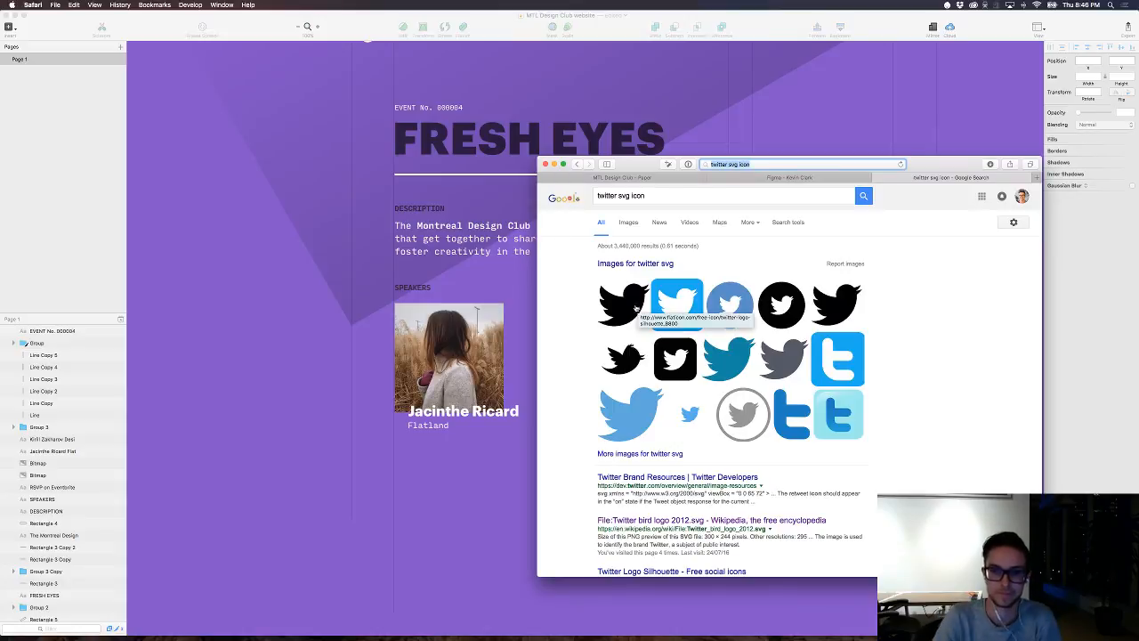
# Step: Open the original file of Wikipedia's Twitter bird logo 2012.svg and save it to the Desktop as Twitter_bird_logo_2012
pyautogui.scroll(-1, 639, 526)
pyautogui.scroll(-1, 639, 527)
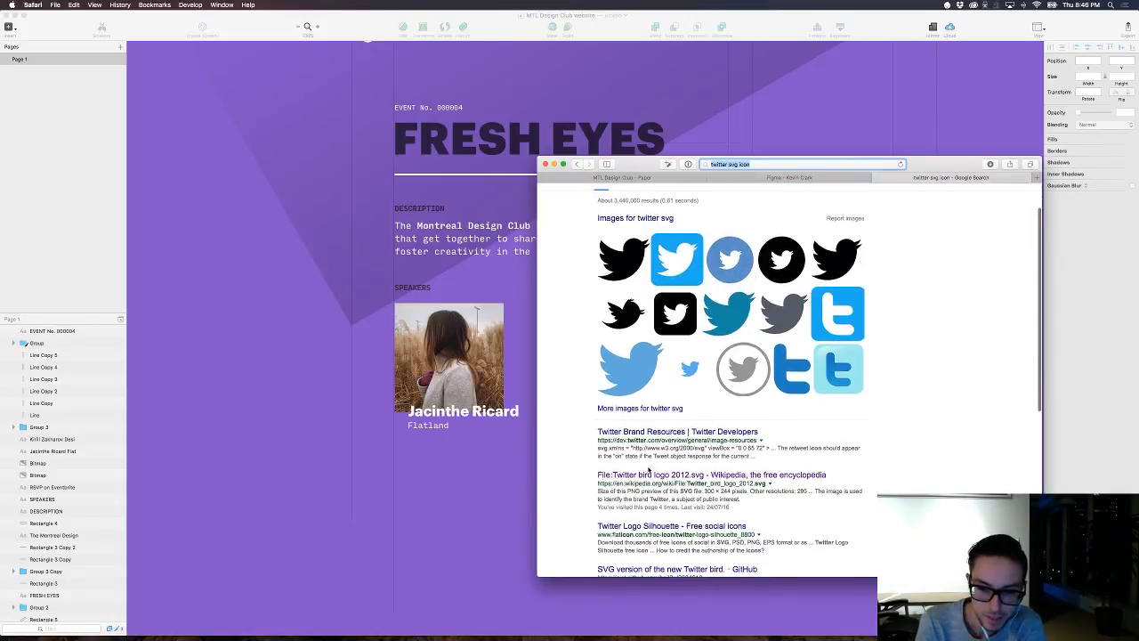
pyautogui.click(646, 471)
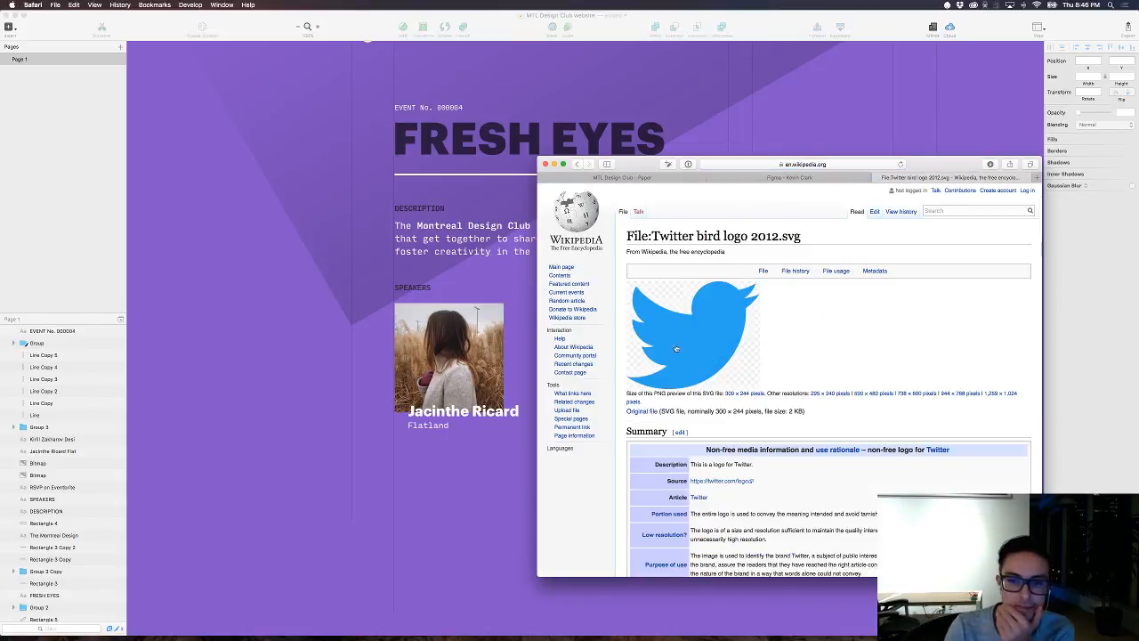
pyautogui.click(642, 411)
pyautogui.press('super+s')
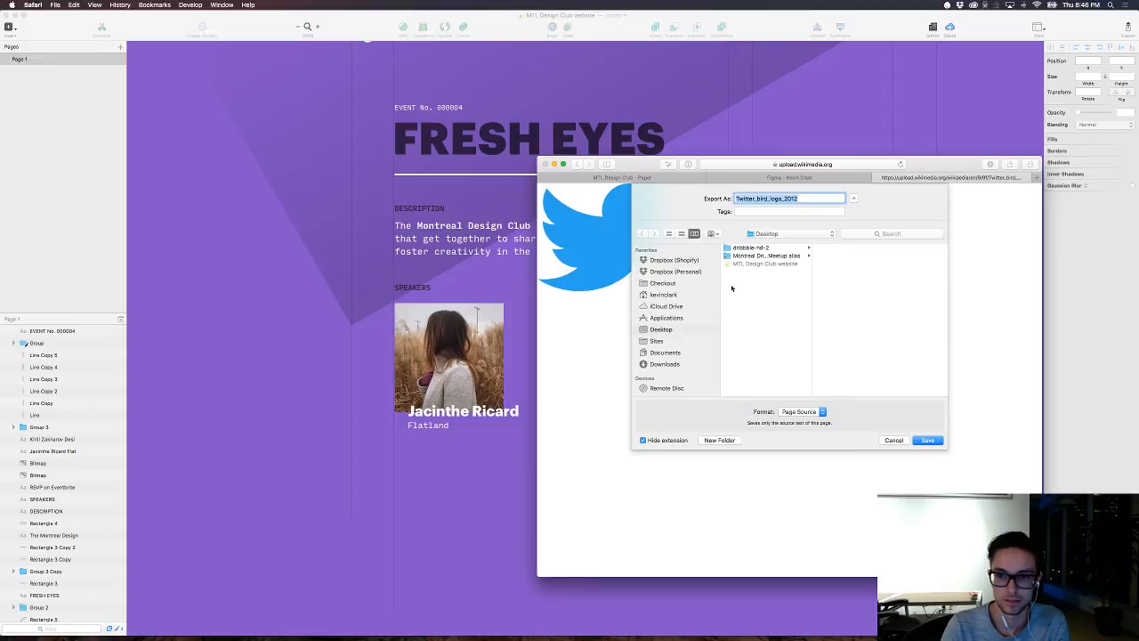
pyautogui.press('Return')
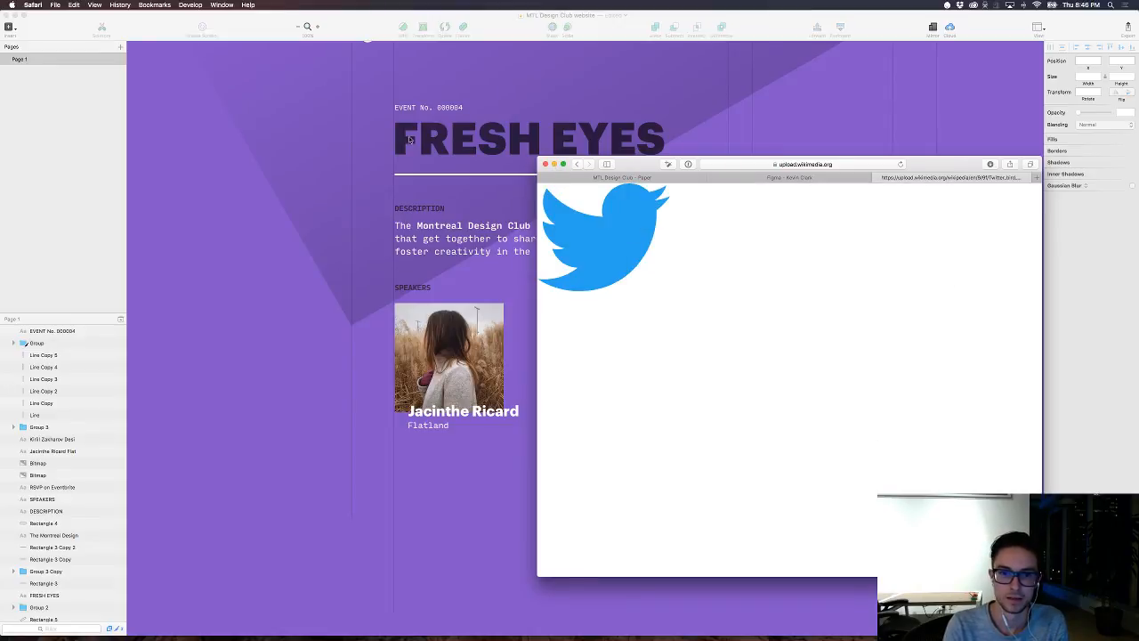
# Step: Return to Sketch and place the Twitter_bird_logo_2012 file from the Desktop on the page below the first speaker
pyautogui.click(554, 166)
pyautogui.hotkey('ctrl', 'Left')
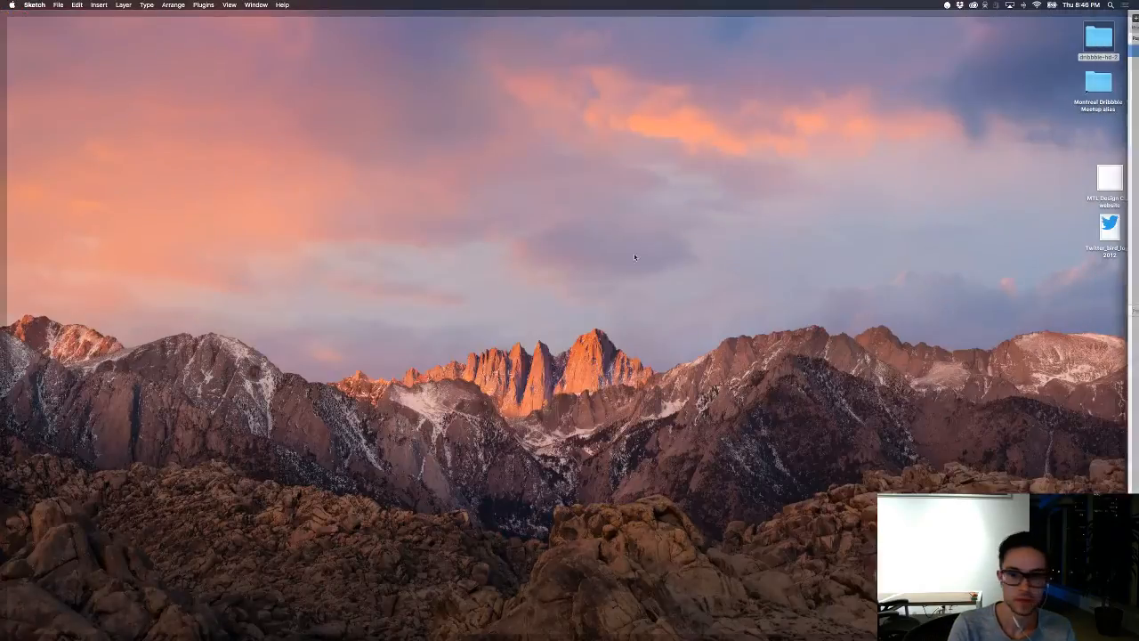
pyautogui.hotkey('ctrl', 'Right')
pyautogui.moveTo(1108, 227)
pyautogui.mouseDown()
pyautogui.moveTo(691, 240)
pyautogui.moveTo(519, 384)
pyautogui.moveTo(554, 490)
pyautogui.moveTo(485, 493)
pyautogui.mouseUp()
pyautogui.keyDown('super'); pyautogui.click(506, 485); pyautogui.keyUp('super')
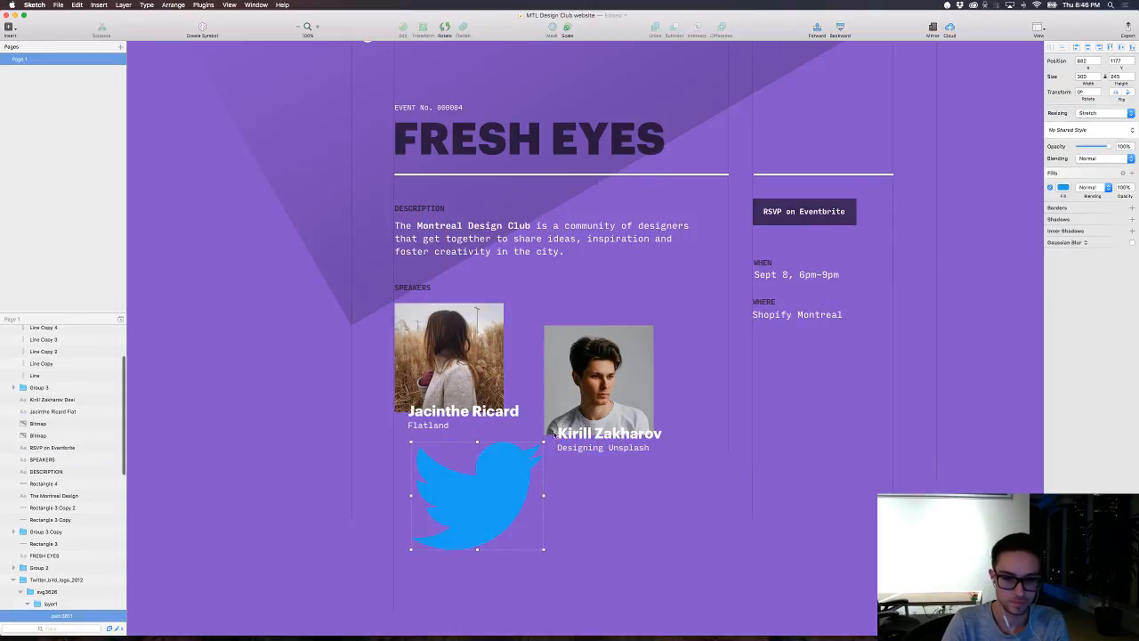
# Step: Scale the Twitter bird logo down to about 26 by 22 px below the first speaker's caption
pyautogui.moveTo(543, 441); pyautogui.dragTo(427, 463)
pyautogui.click(439, 544)
pyautogui.click(416, 543)
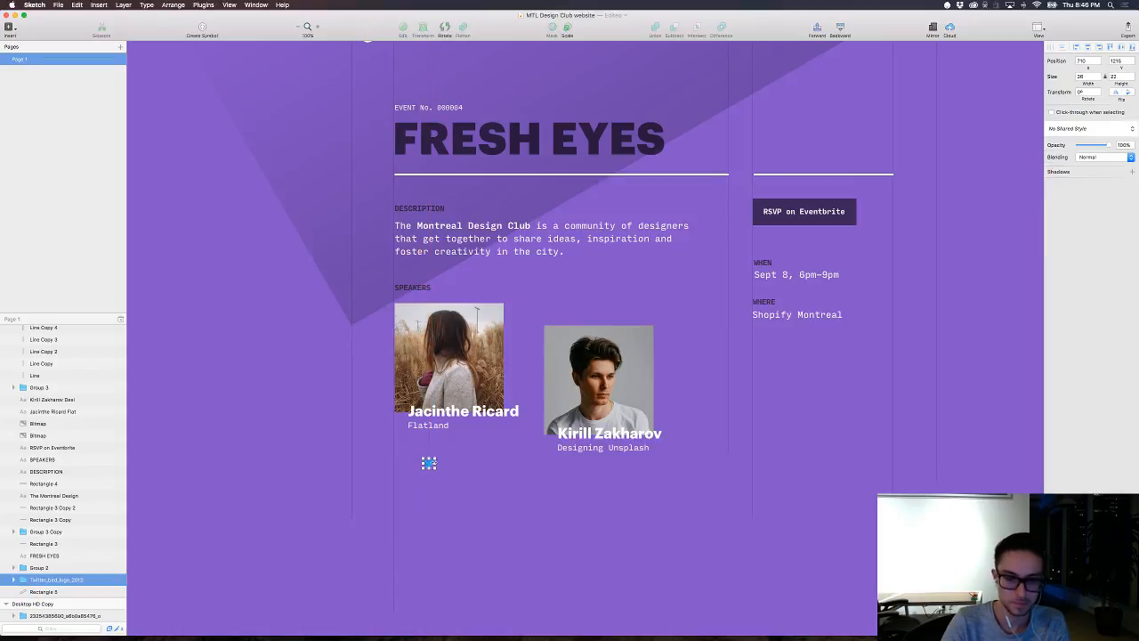
pyautogui.scroll(4, 429, 462)
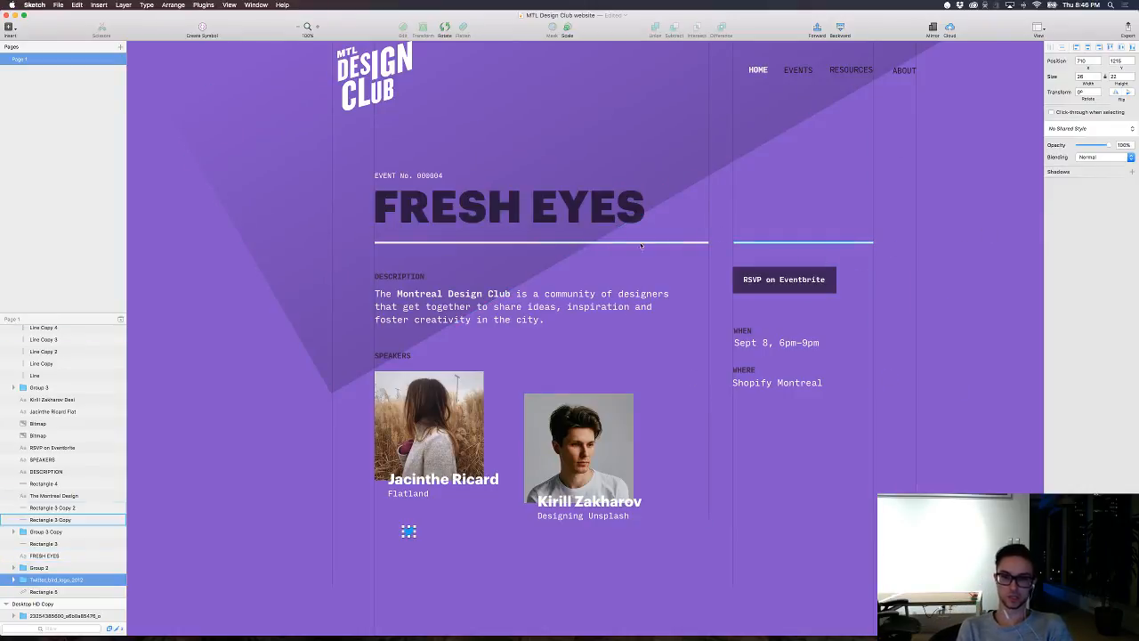
pyautogui.scroll(3, 625, 296)
pyautogui.hscroll(2, 624, 295)
pyautogui.scroll(-3, 624, 295)
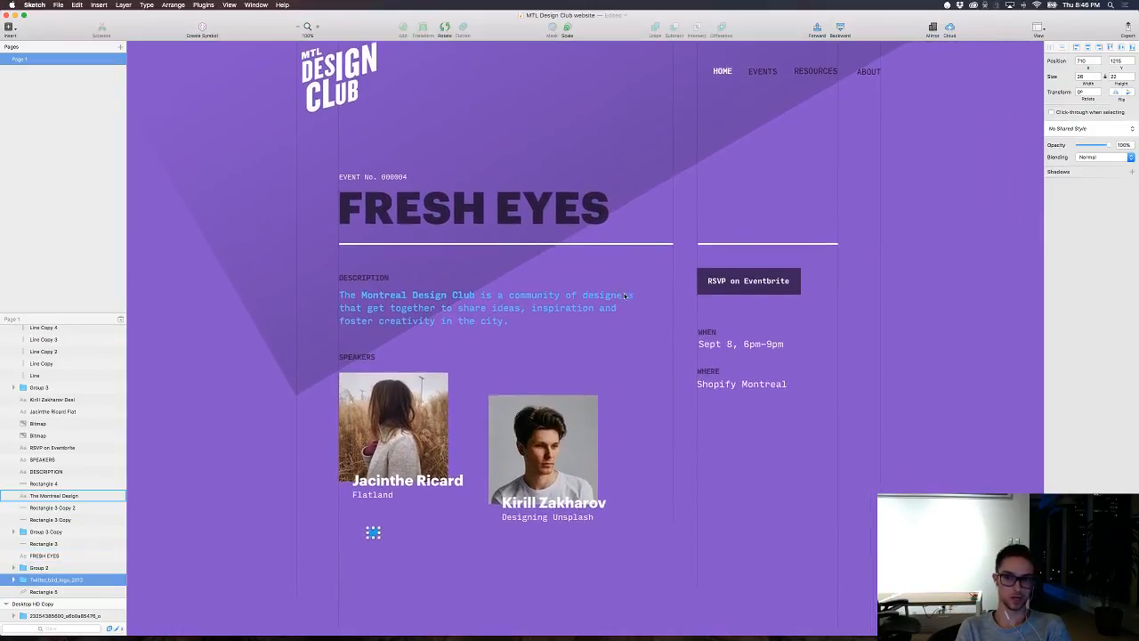
pyautogui.scroll(4, 623, 296)
pyautogui.scroll(-3, 627, 295)
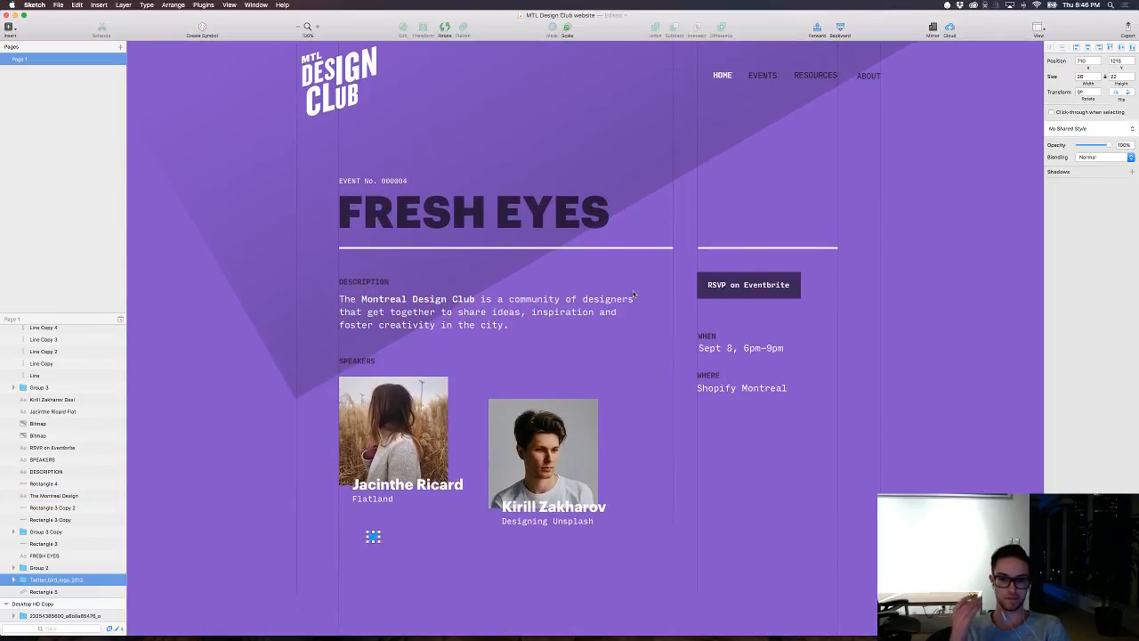
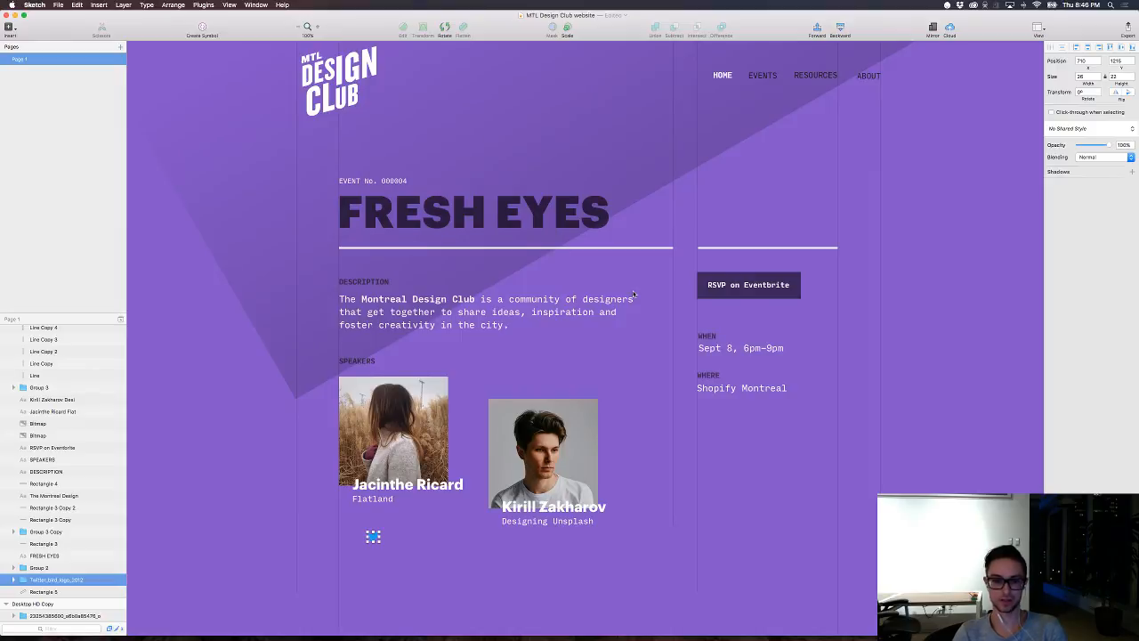
# Step: Change the fill of the Twitter bird logo below the first speaker to white
pyautogui.doubleClick(373, 536)
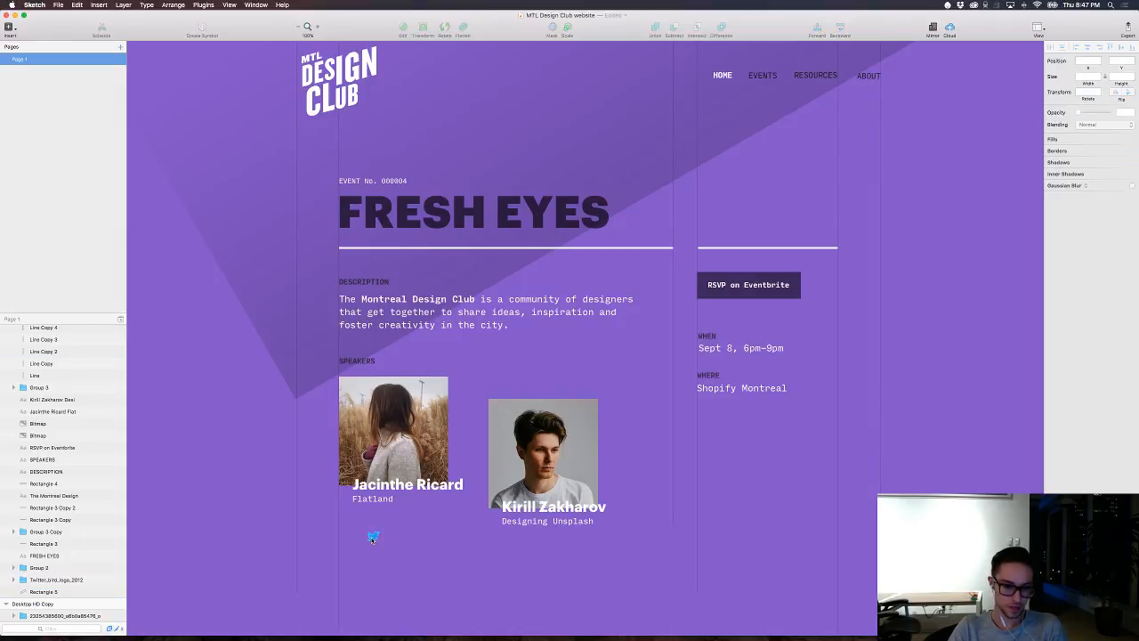
pyautogui.click(1062, 188)
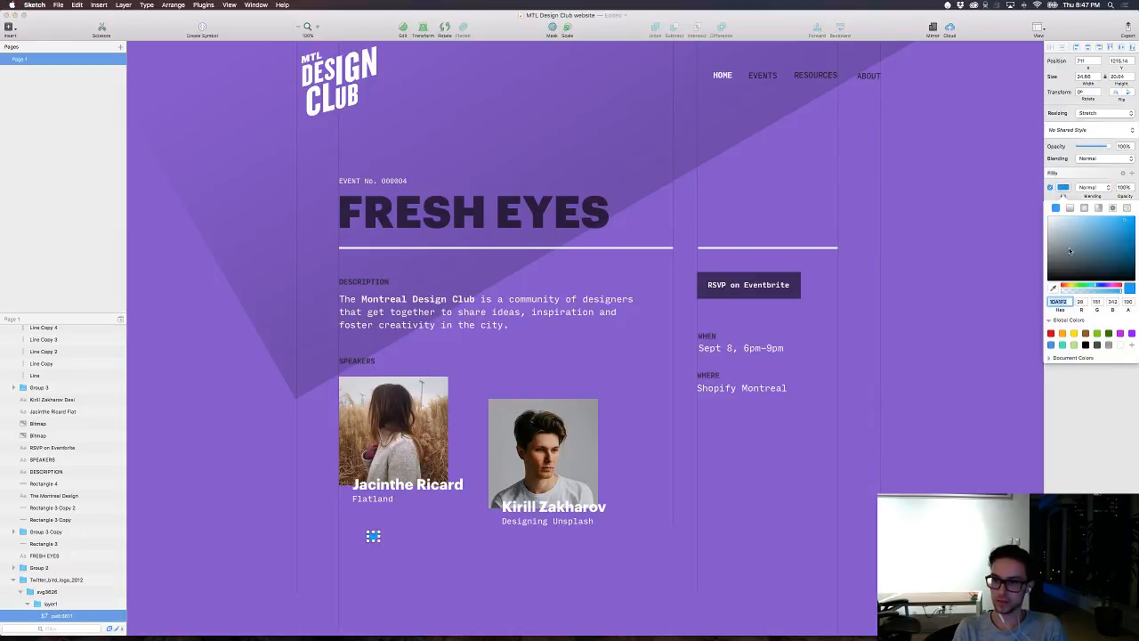
pyautogui.moveTo(1079, 242); pyautogui.dragTo(1005, 178)
pyautogui.press('Escape')
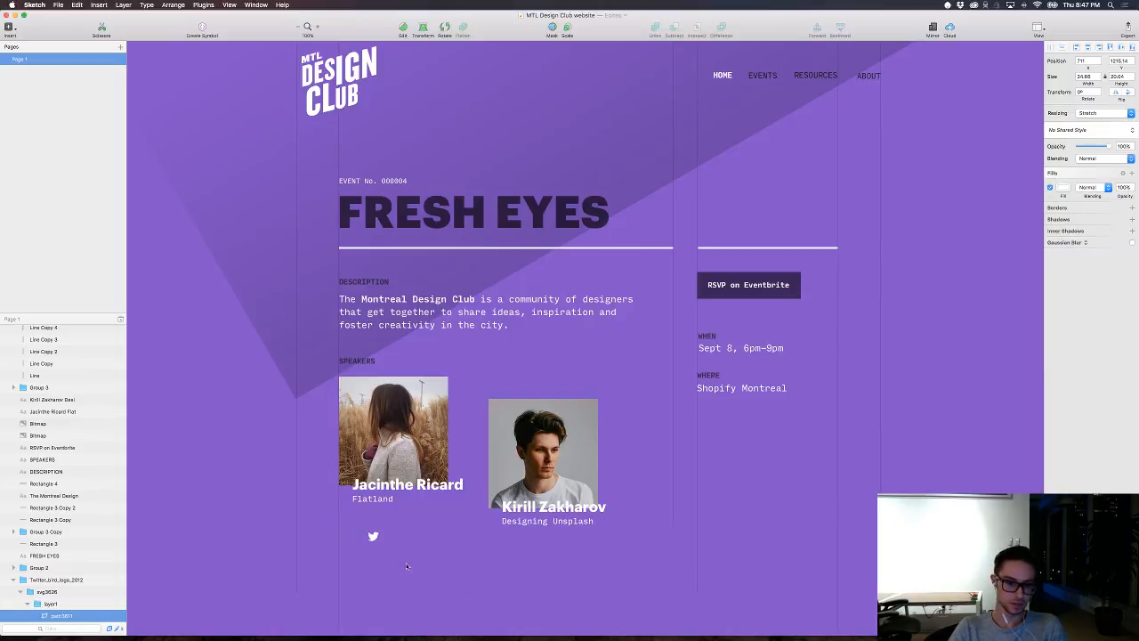
# Step: Move the Twitter bird to the first speaker photo's upper-left corner and pull its layer out of its group, above the speaker text and photos
pyautogui.moveTo(373, 536); pyautogui.dragTo(346, 379)
pyautogui.moveTo(64, 615); pyautogui.dragTo(75, 399)
pyautogui.click(487, 587)
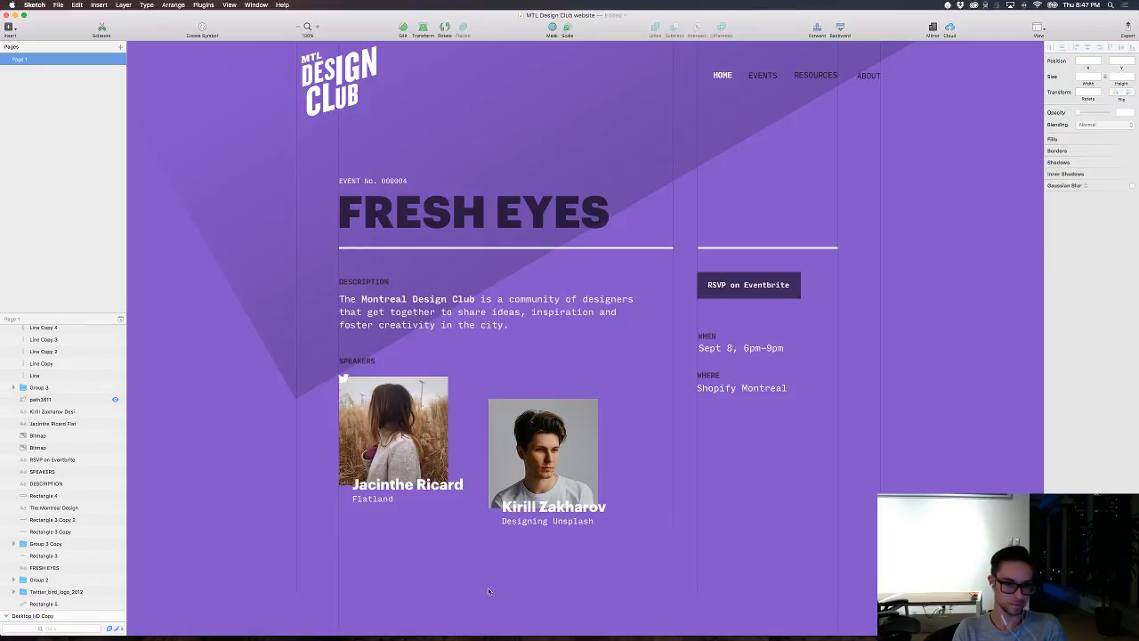
# Step: Nudge the Twitter bird right and down so it sits inside the upper-left corner of the first speaker's photo
pyautogui.click(346, 378)
pyautogui.moveTo(354, 379); pyautogui.dragTo(354, 381)
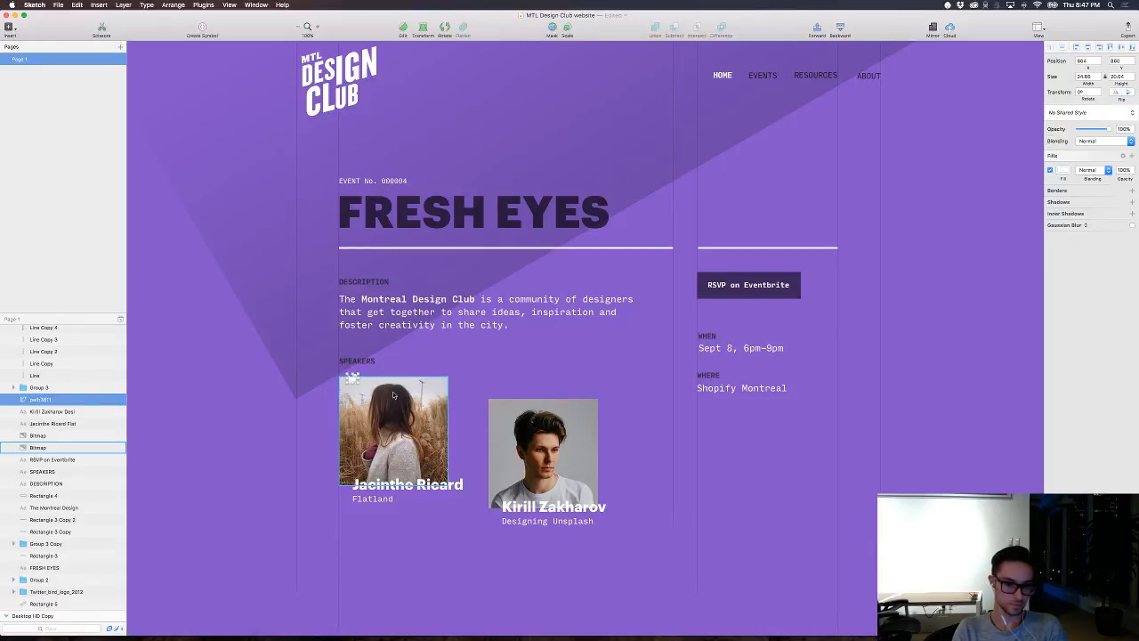
pyautogui.hotkey('shift', 'Down')
pyautogui.hotkey('shift', 'Down')
pyautogui.hotkey('shift', 'Down')
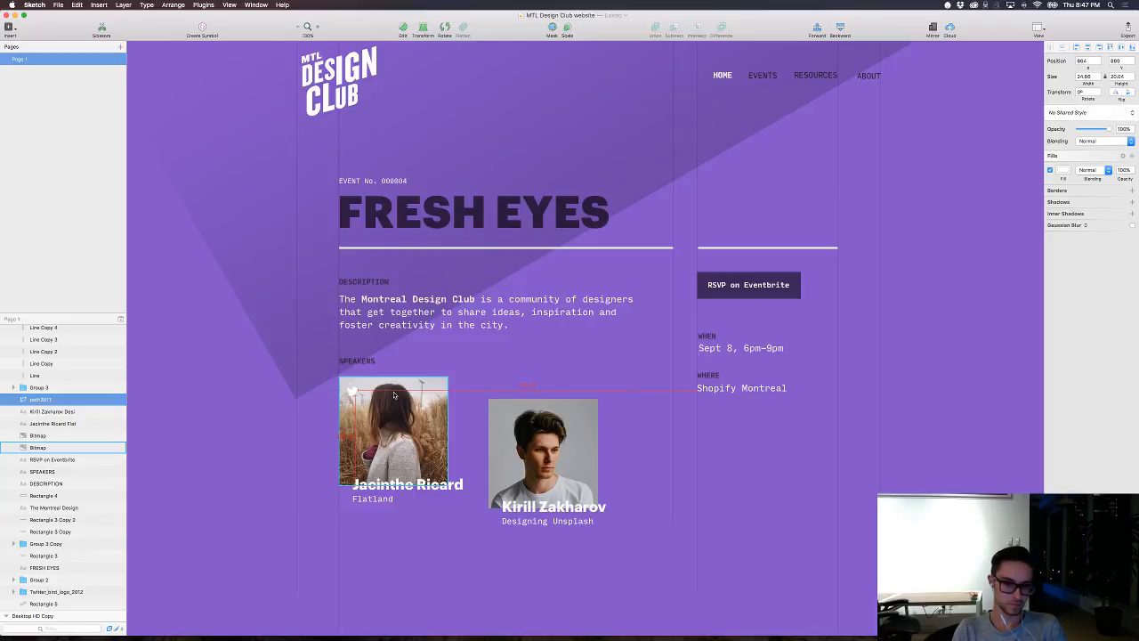
pyautogui.click(574, 372)
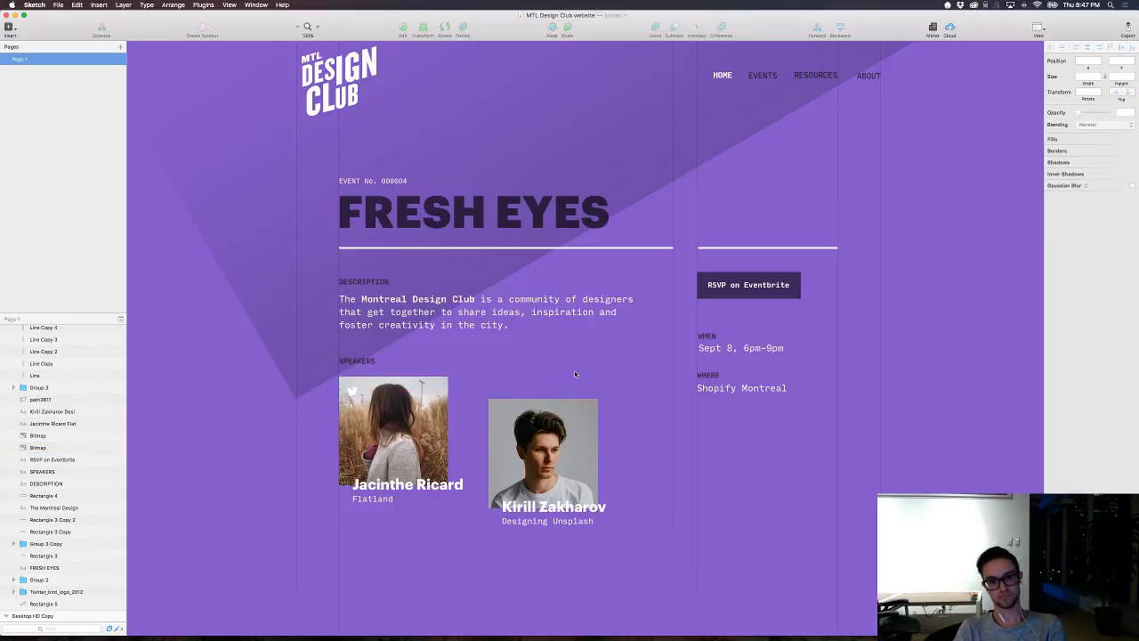
# Step: Move the Twitter bird off the photo and place it just below the first speaker's Flatland caption
pyautogui.scroll(1, 574, 370)
pyautogui.click(356, 397)
pyautogui.moveTo(356, 397); pyautogui.dragTo(363, 520)
pyautogui.click(399, 520)
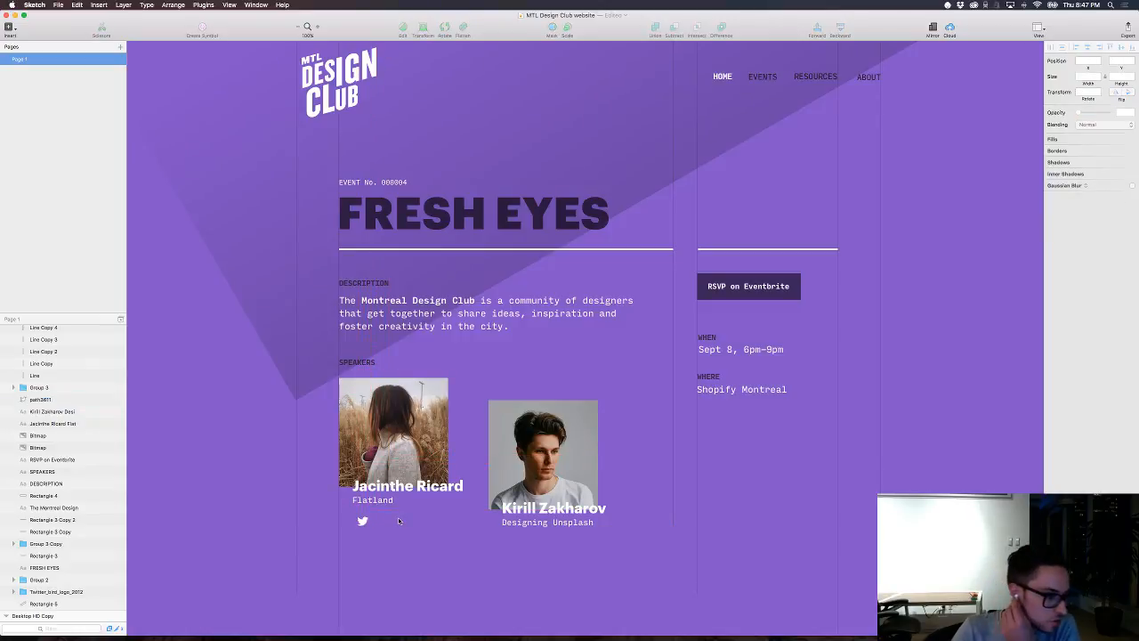
pyautogui.press('XF86AudioRaiseVolume')
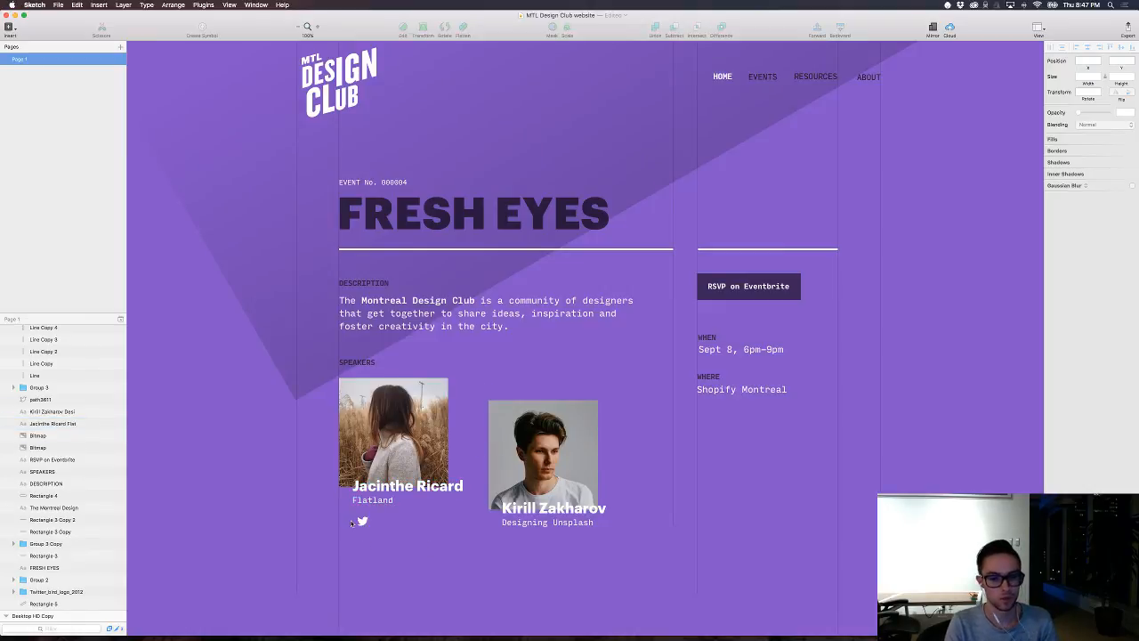
# Step: Scale the Twitter bird below the Flatland caption down to about 20 by 16 px
pyautogui.click(363, 521)
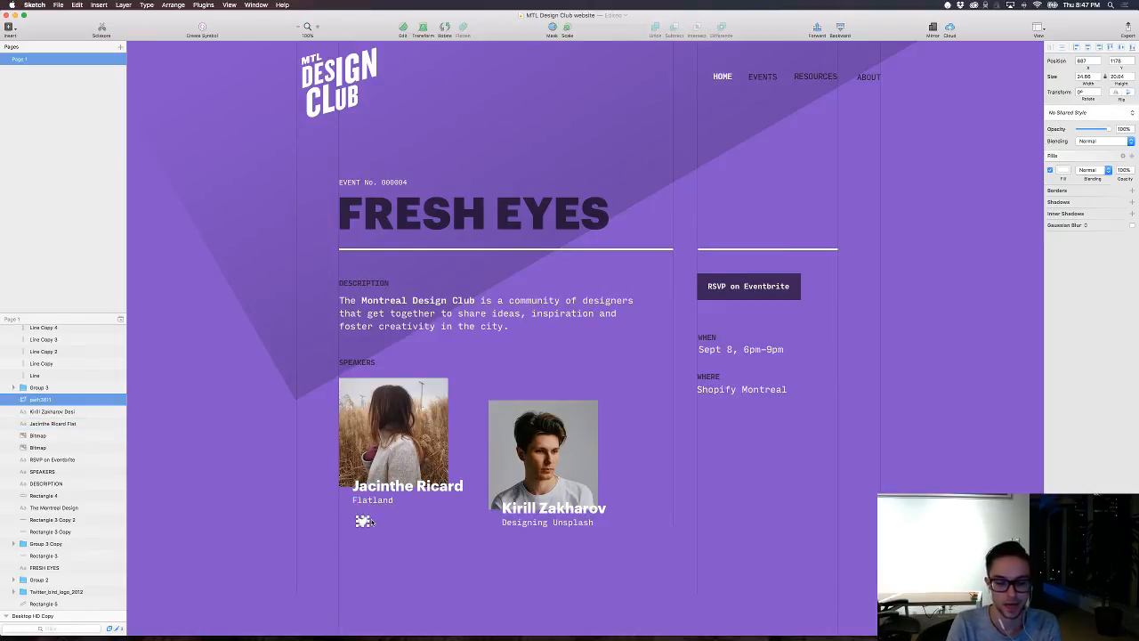
pyautogui.press('super+plus')
pyautogui.moveTo(371, 522); pyautogui.dragTo(578, 296)
pyautogui.moveTo(363, 468); pyautogui.dragTo(357, 472)
pyautogui.click(412, 466)
pyautogui.press('super+minus')
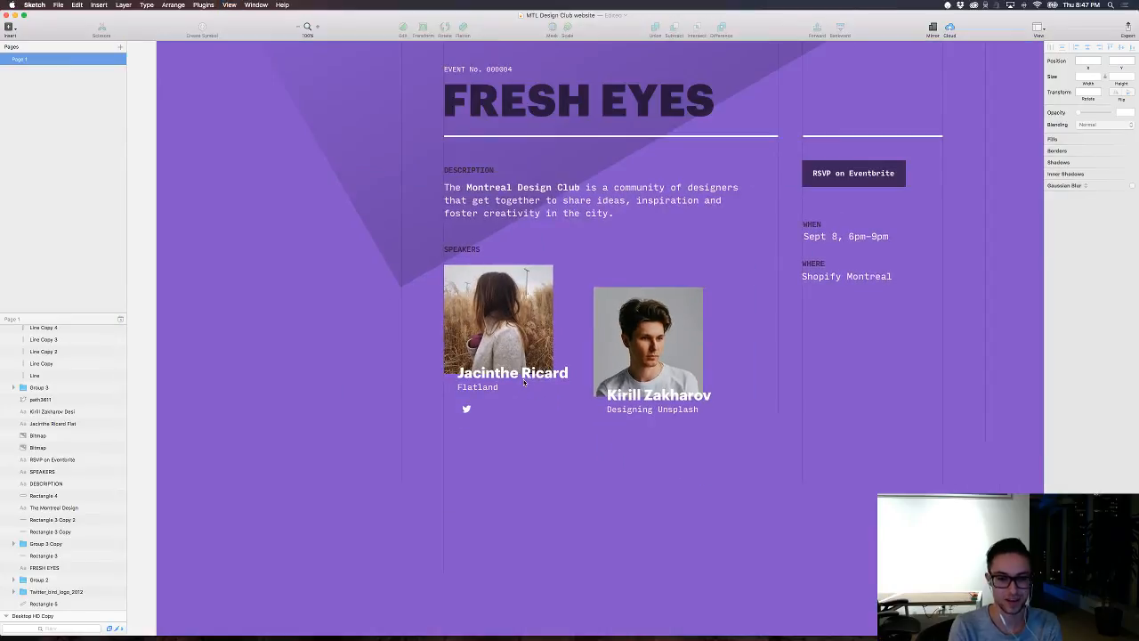
# Step: Draw a 40 by 40 px circle over the Twitter bird, with no border and a solid black fill
pyautogui.press('super+plus')
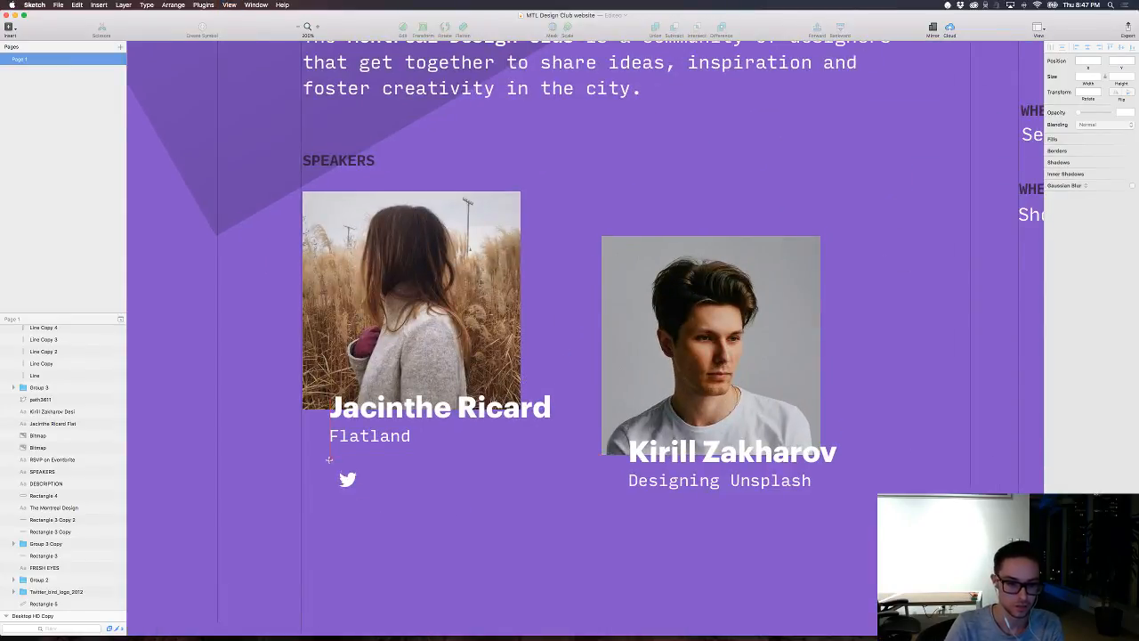
pyautogui.moveTo(328, 459); pyautogui.dragTo(365, 496)
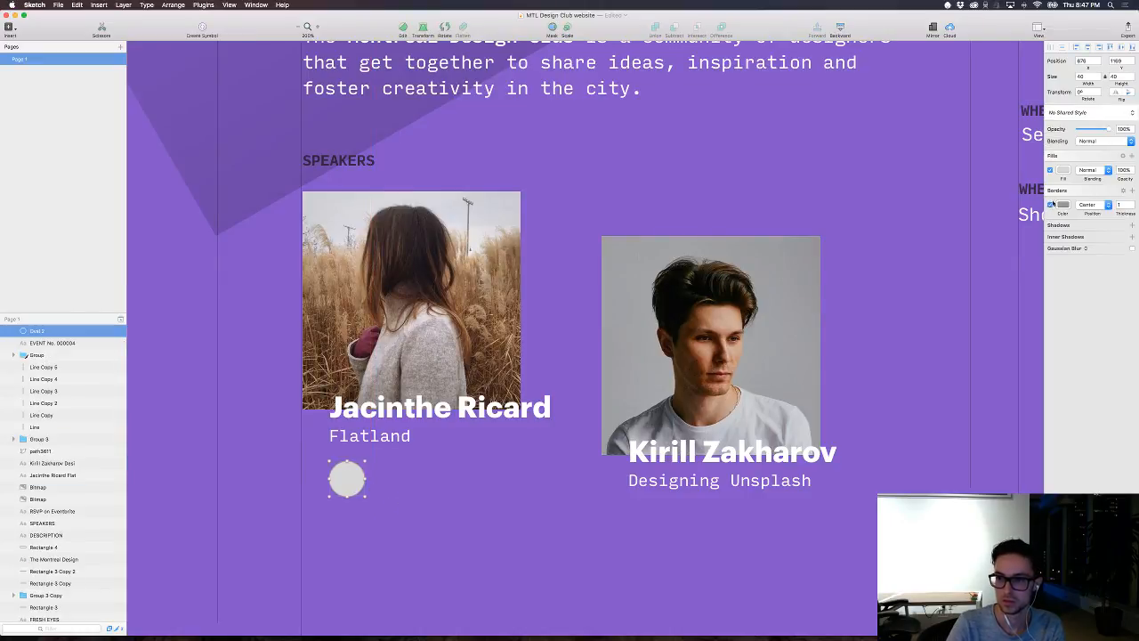
pyautogui.click(1051, 205)
pyautogui.click(1062, 169)
pyautogui.moveTo(1065, 228); pyautogui.dragTo(1135, 266)
pyautogui.click(847, 230)
# Step: Check the fill color and opacity of the RSVP on Eventbrite button's rectangle
pyautogui.hscroll(3, 972, 143)
pyautogui.hscroll(3, 971, 143)
pyautogui.scroll(2, 972, 143)
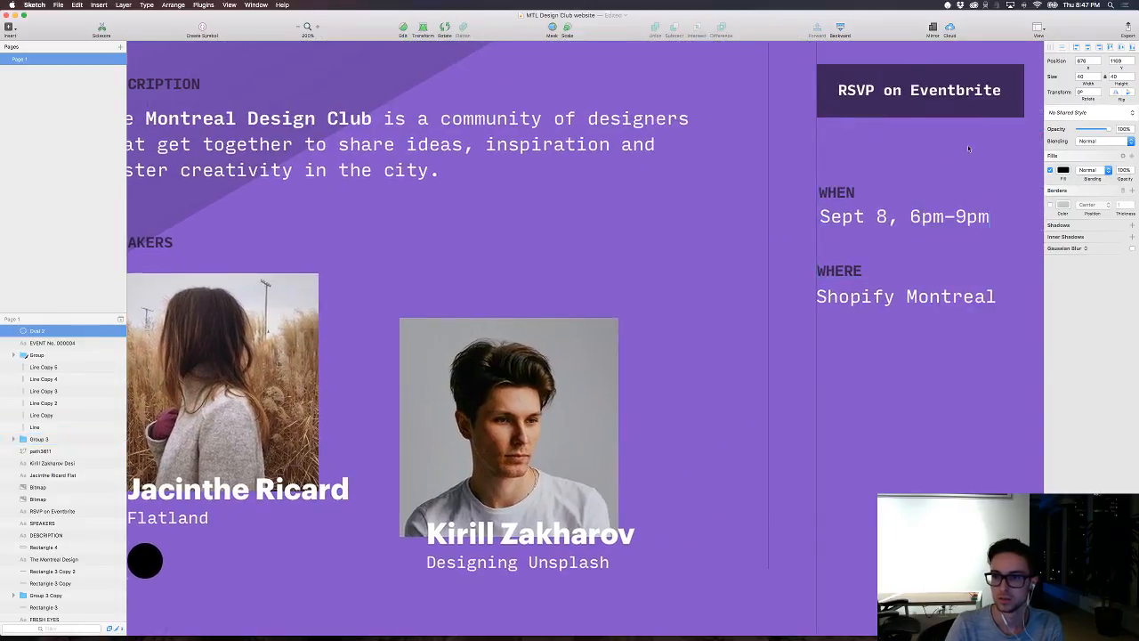
pyautogui.click(916, 114)
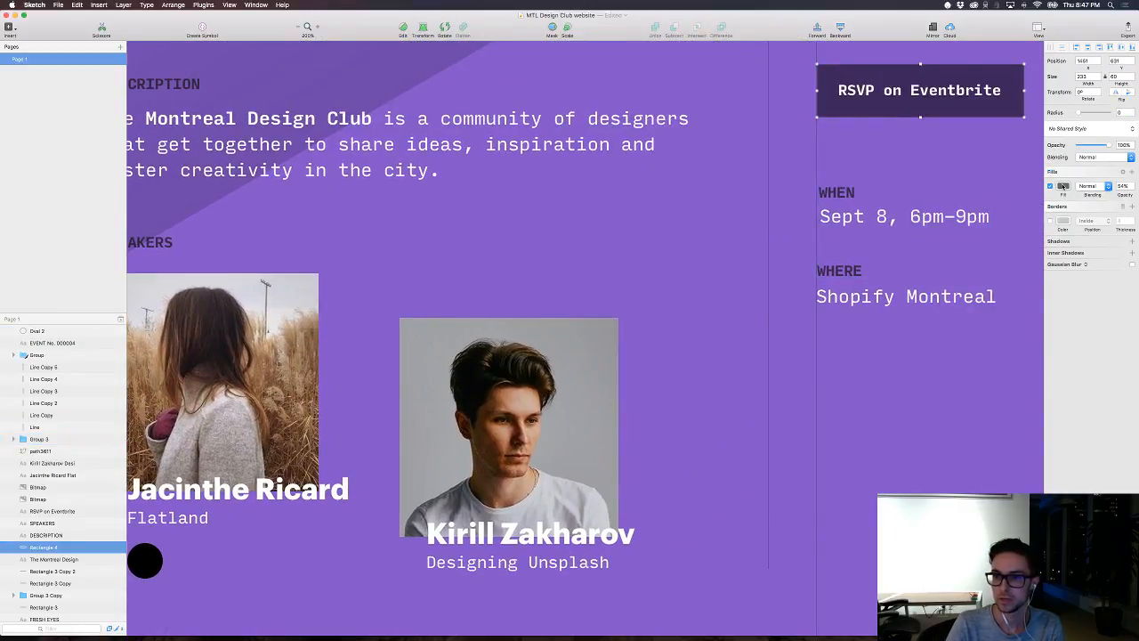
pyautogui.click(1063, 186)
pyautogui.click(614, 447)
pyautogui.hscroll(-6, 600, 432)
pyautogui.scroll(-2, 600, 431)
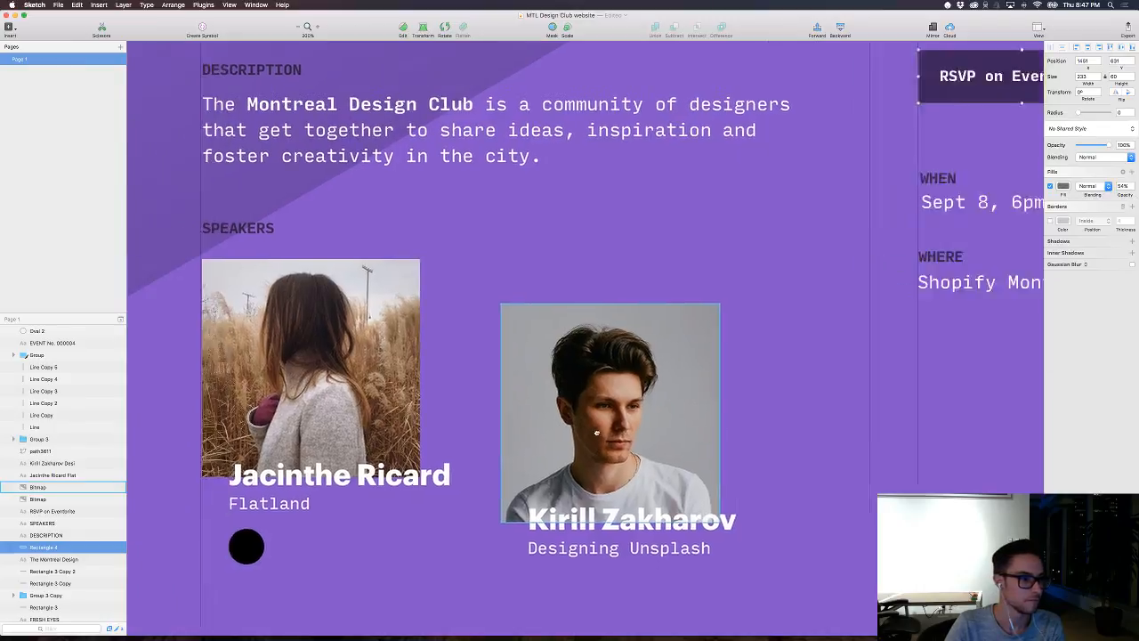
# Step: Set the opacity of the circle's black fill to 54%
pyautogui.click(399, 507)
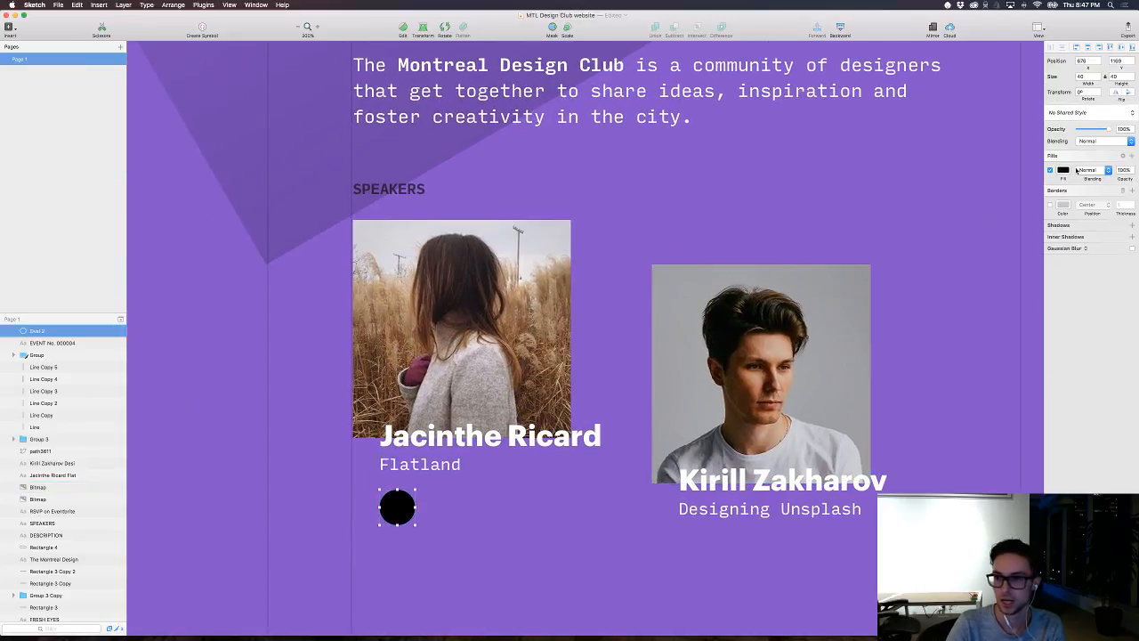
pyautogui.click(1063, 169)
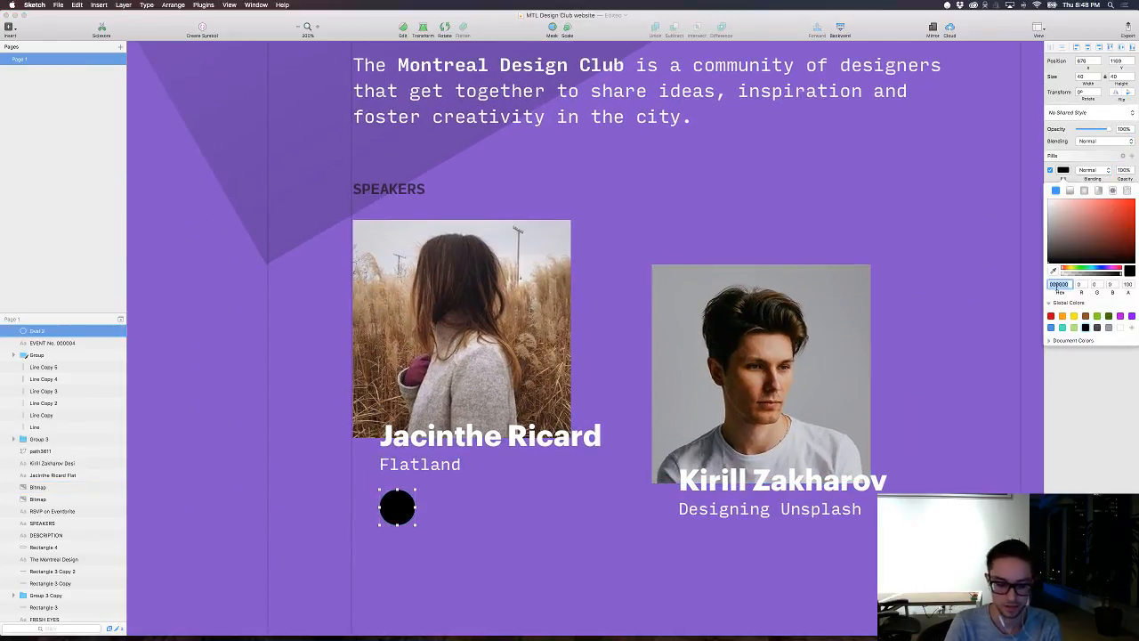
pyautogui.write('54')
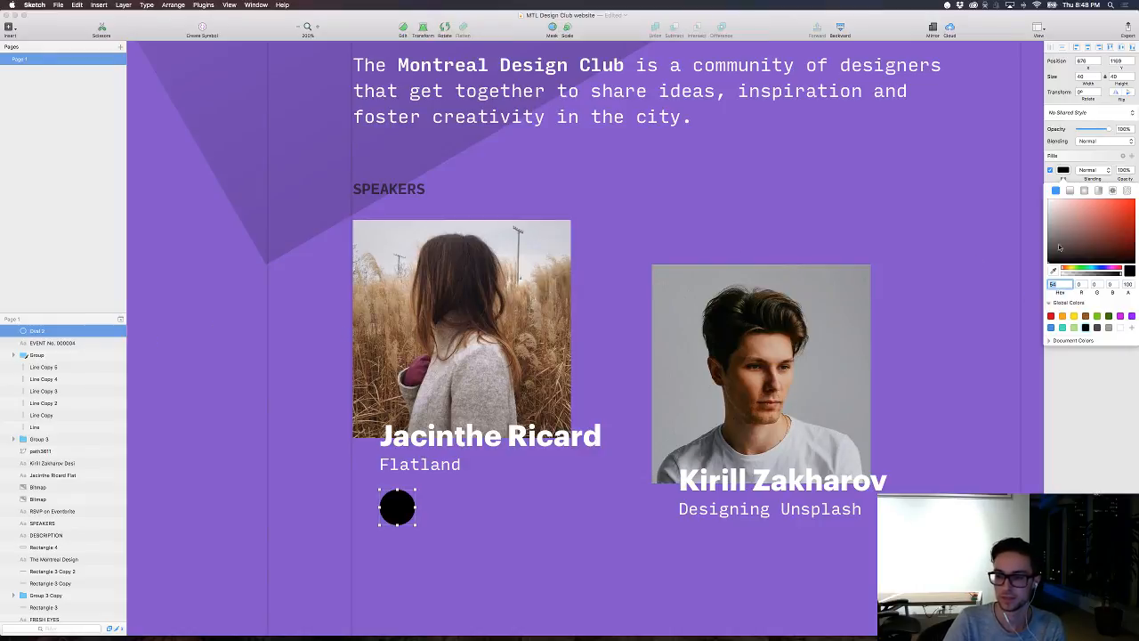
pyautogui.moveTo(1059, 247); pyautogui.dragTo(1024, 291)
pyautogui.click(1127, 284)
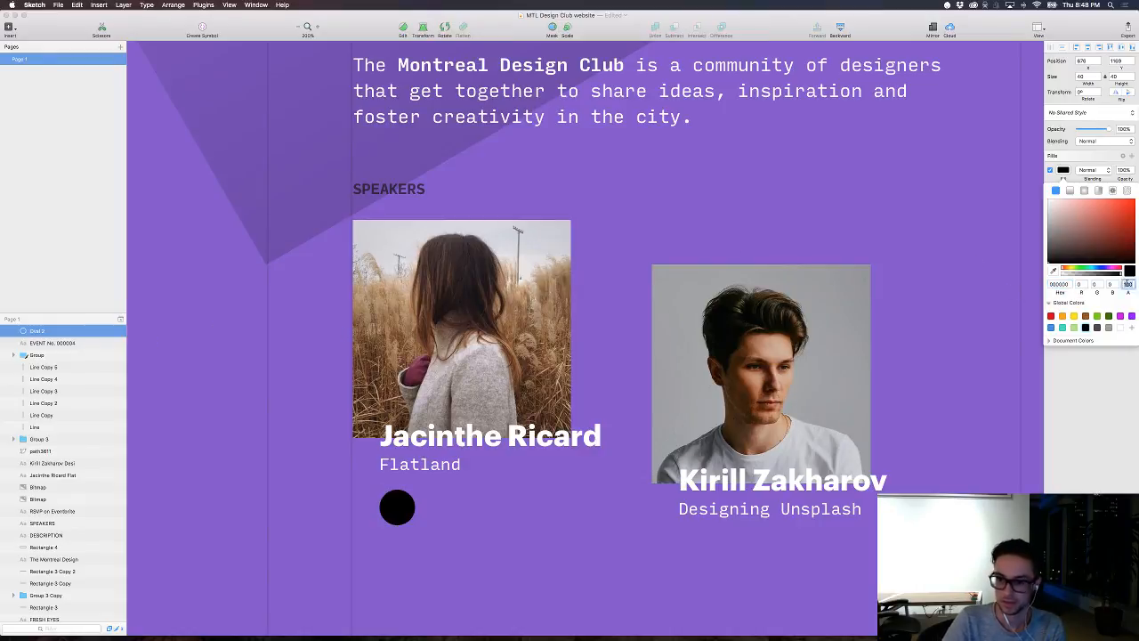
pyautogui.write('54')
pyautogui.press('Return')
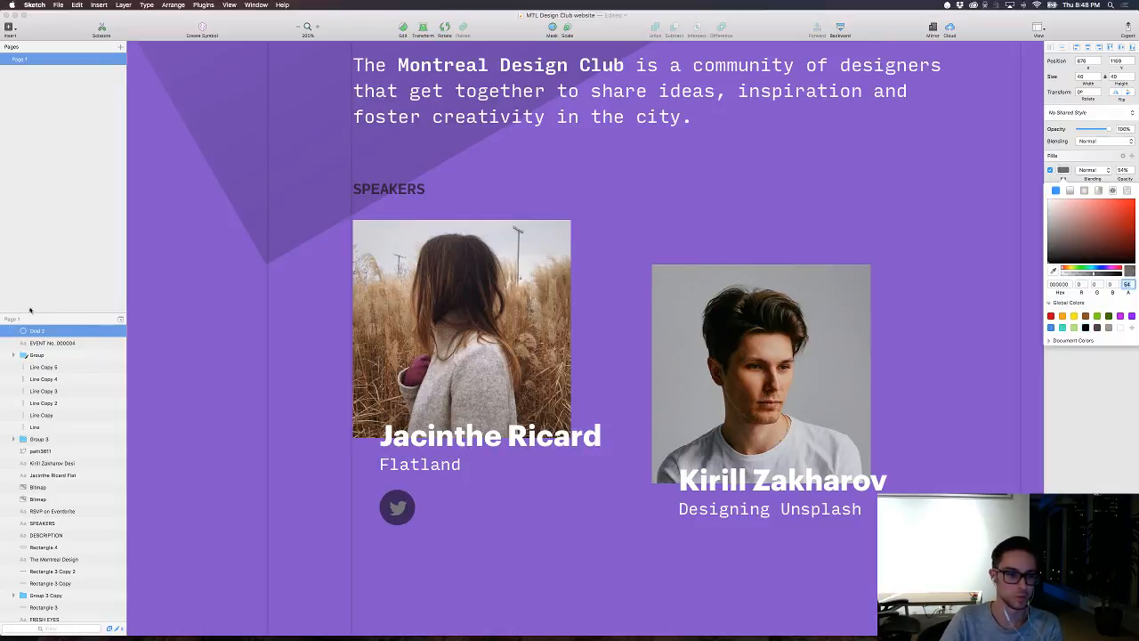
# Step: Move the circle's layer down the layer order so it sits behind the Twitter bird
pyautogui.moveTo(31, 333); pyautogui.dragTo(49, 563)
pyautogui.scroll(-3, 47, 509)
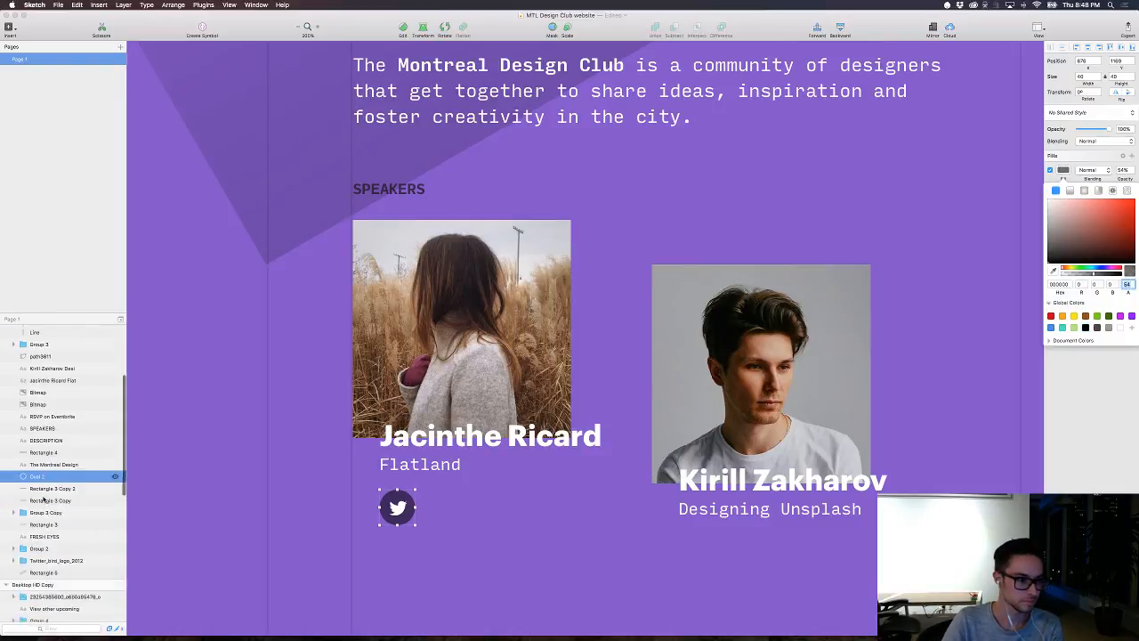
pyautogui.click(450, 519)
pyautogui.press('super+0')
pyautogui.click(453, 525)
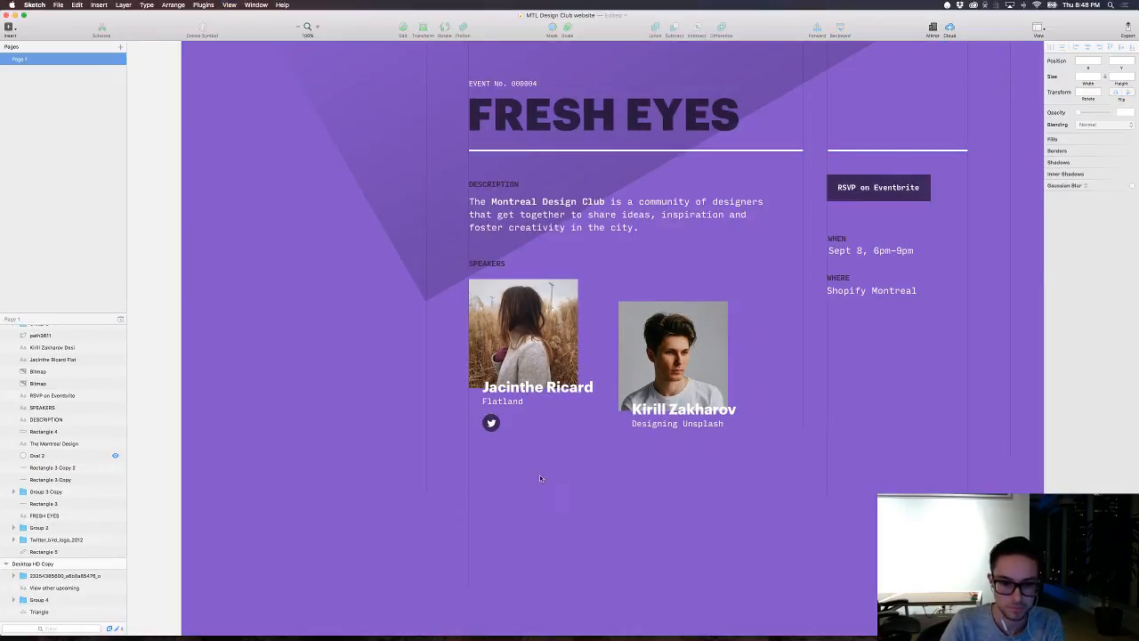
# Step: Try nudging the Twitter bird and its circle together, closer to the Flatland caption
pyautogui.click(491, 423)
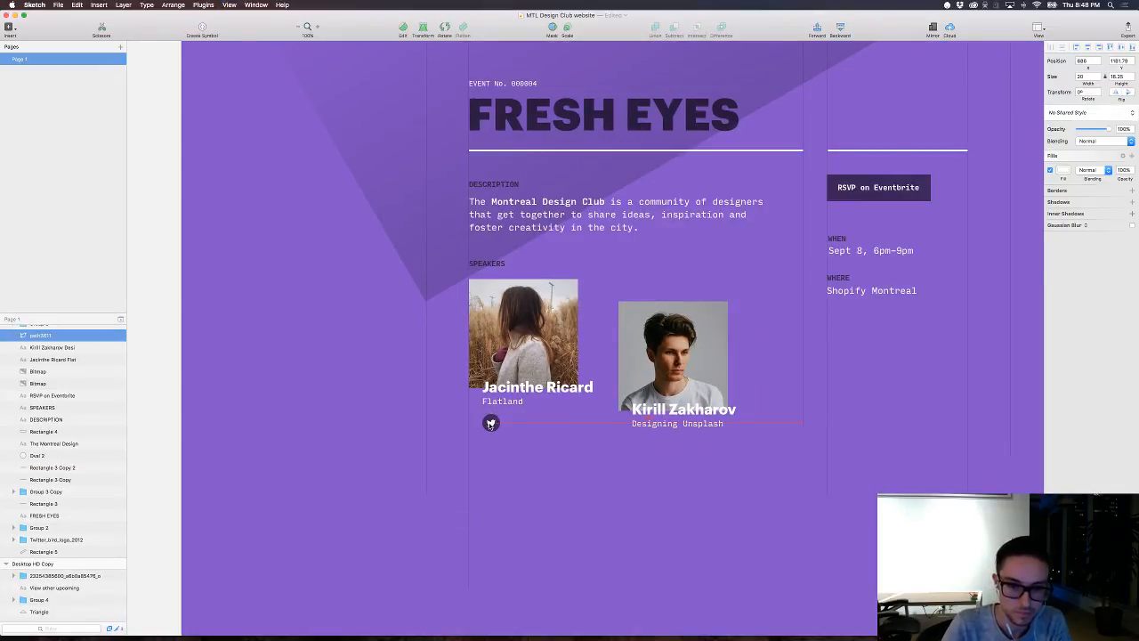
pyautogui.click(541, 426)
pyautogui.moveTo(516, 440); pyautogui.dragTo(491, 424)
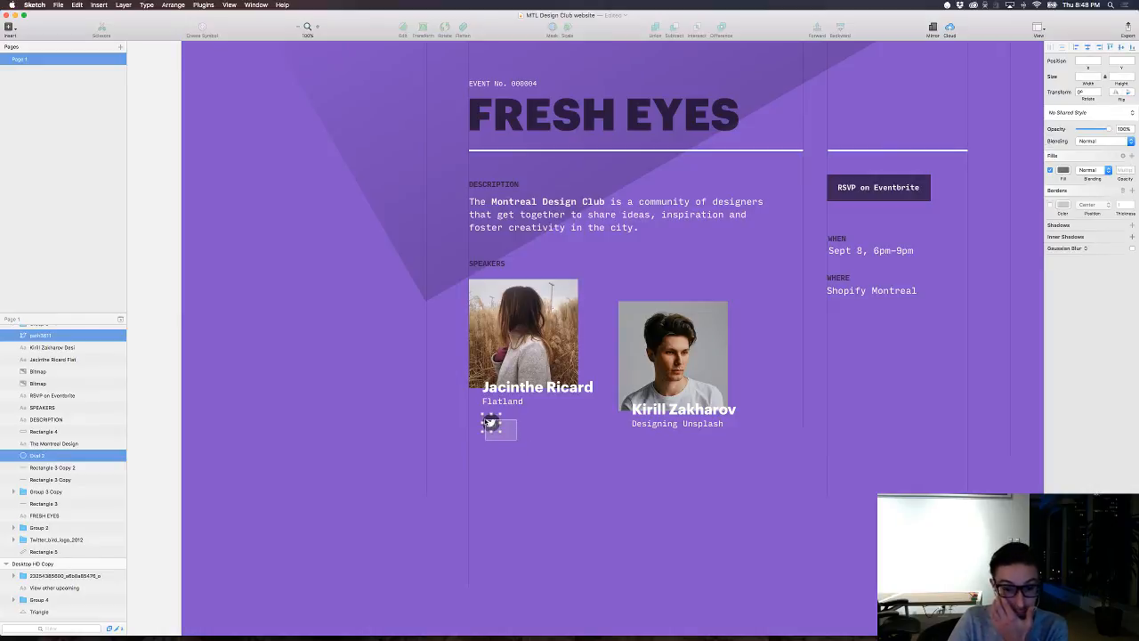
pyautogui.hotkey('shift', 'Up')
pyautogui.hotkey('shift', 'Down')
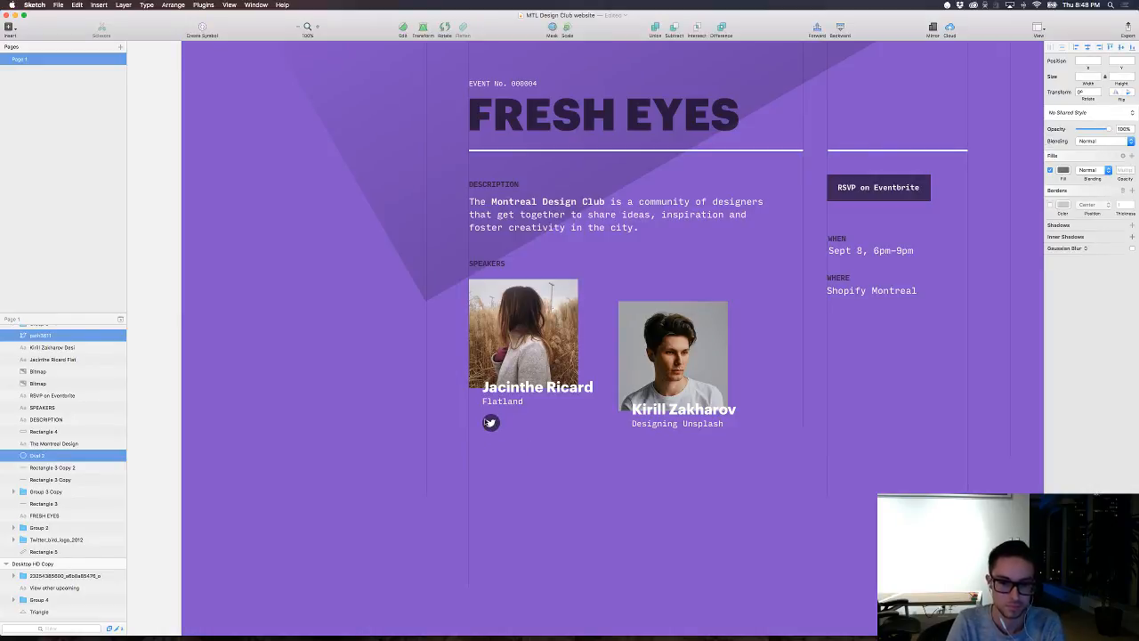
pyautogui.click(638, 488)
pyautogui.hscroll(3, 679, 498)
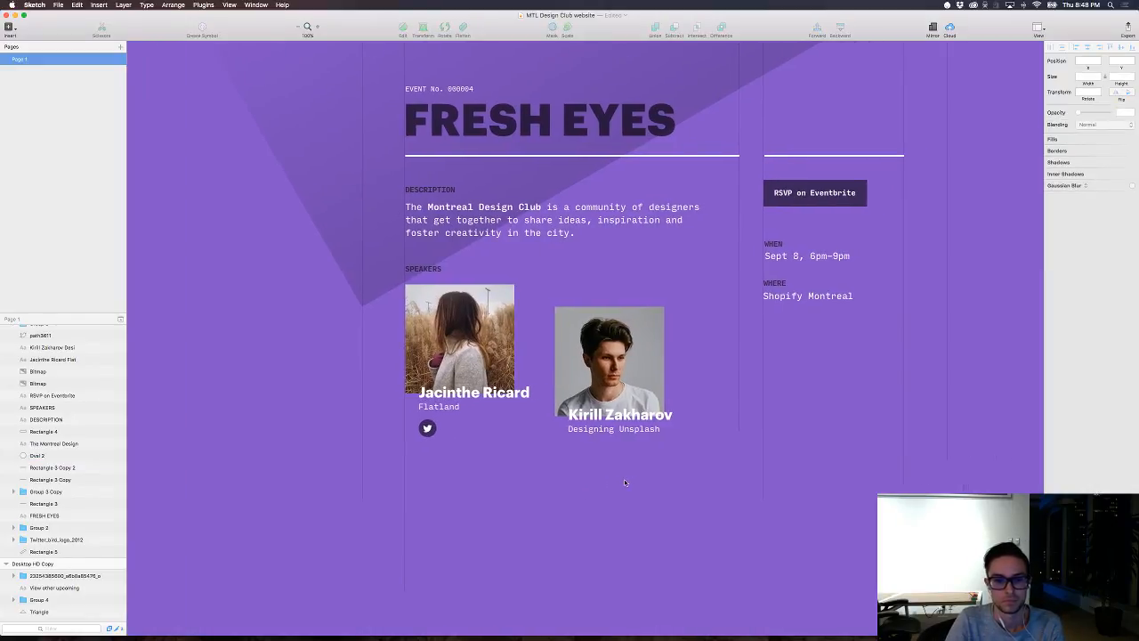
# Step: Group the Twitter bird with its circle and place a copy below the second speaker's Designing Unsplash caption
pyautogui.click(427, 428)
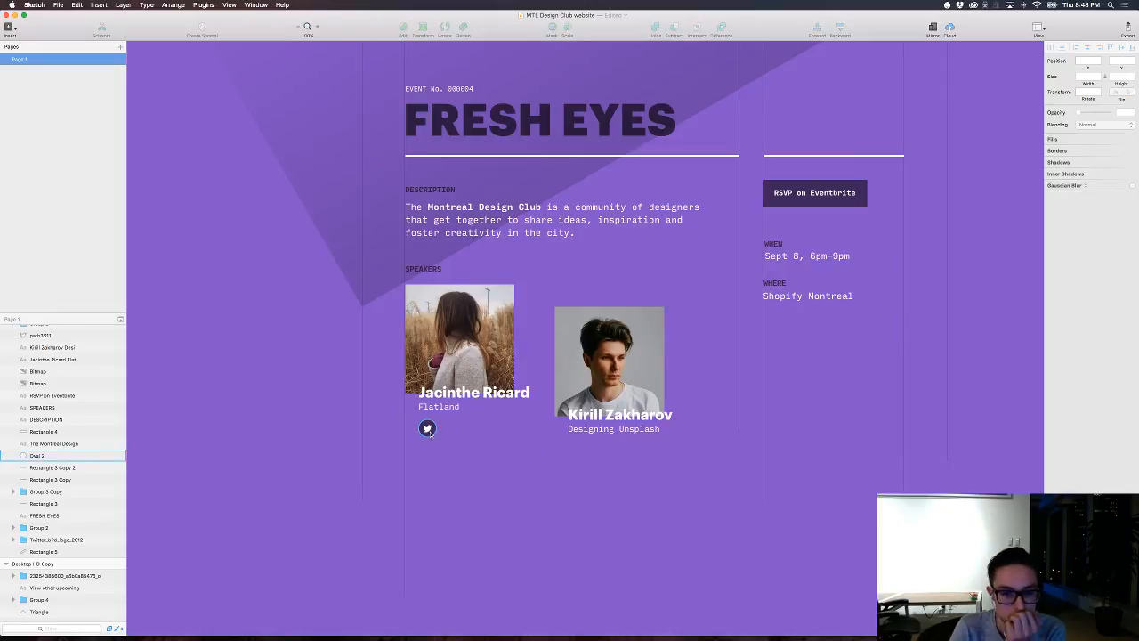
pyautogui.moveTo(428, 429); pyautogui.dragTo(578, 450)
pyautogui.press('super+z')
pyautogui.moveTo(481, 451); pyautogui.dragTo(578, 447)
pyautogui.click(645, 489)
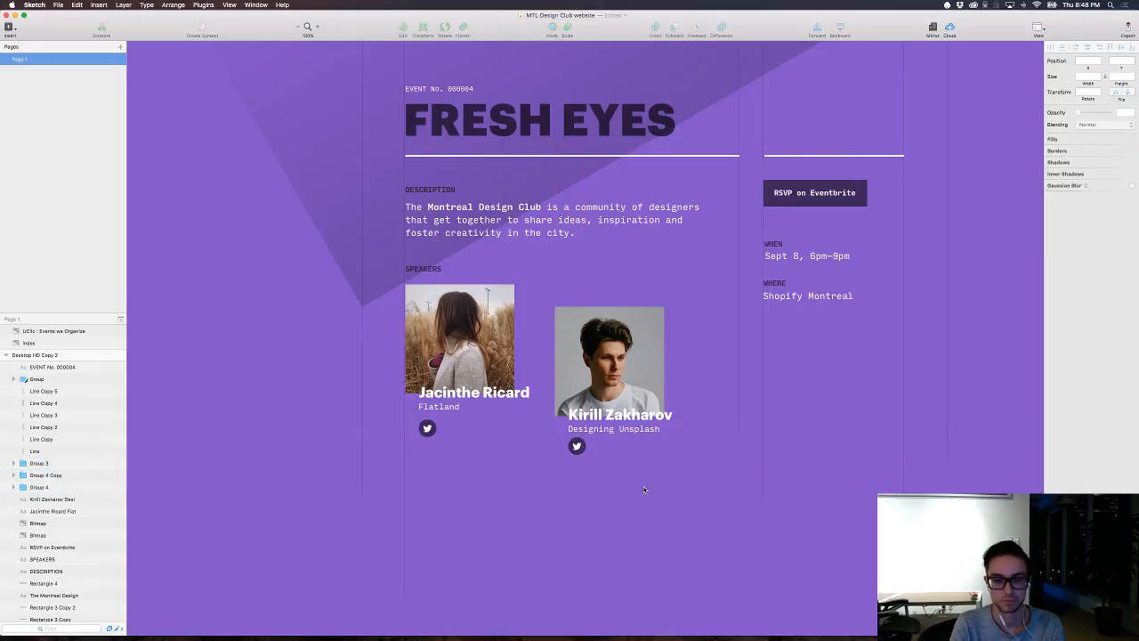
# Step: Delete the dark circles behind both speakers' Twitter birds
pyautogui.hscroll(3, 644, 490)
pyautogui.scroll(2, 644, 489)
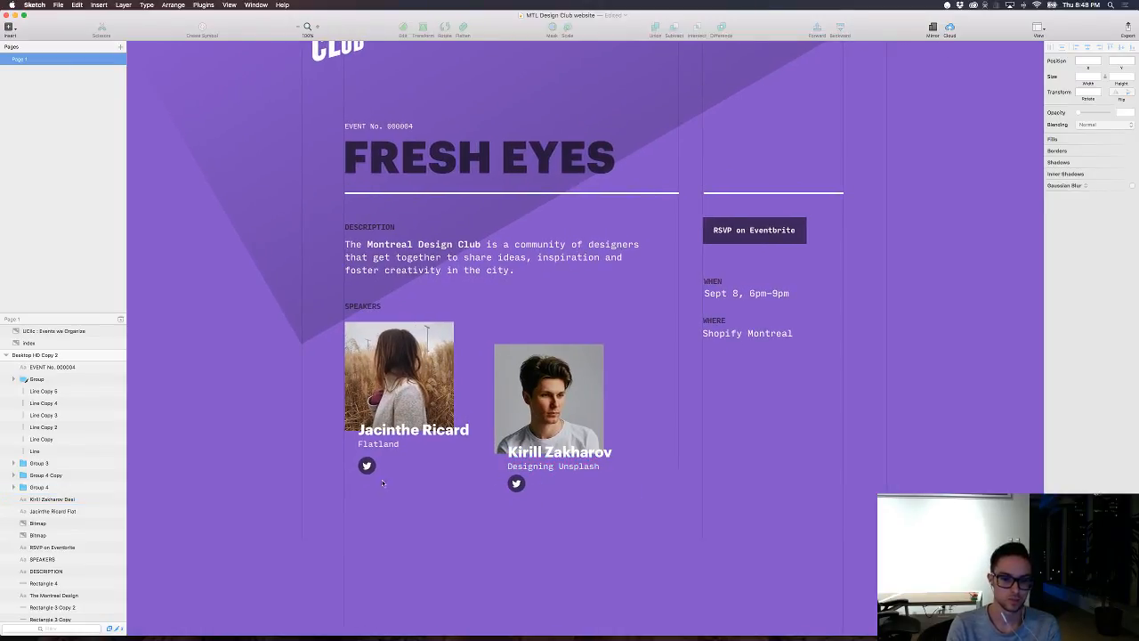
pyautogui.click(516, 481)
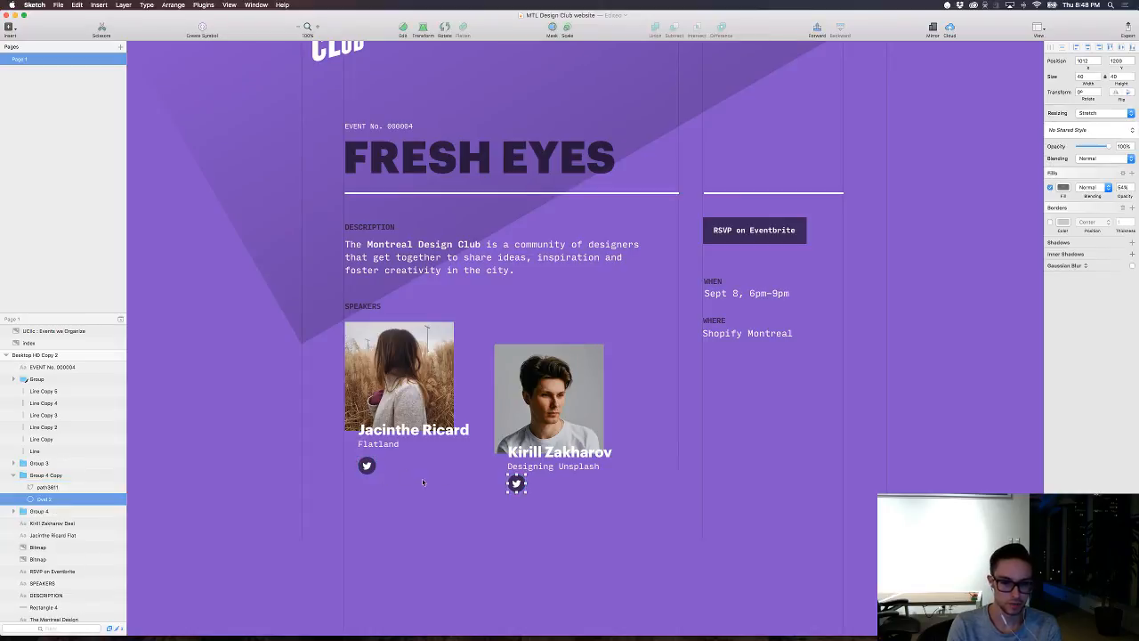
pyautogui.keyDown('shift'); pyautogui.click(365, 464); pyautogui.keyUp('shift')
pyautogui.press('Delete')
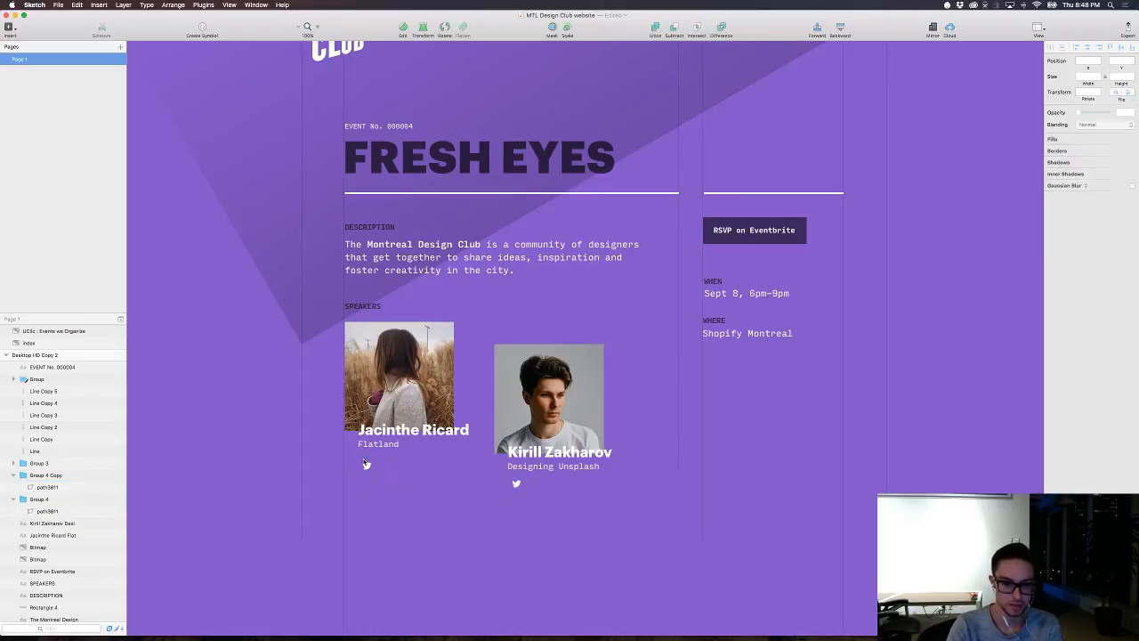
# Step: Change the fill of both speakers' Twitter birds to black (000000) at 54% opacity
pyautogui.click(516, 483)
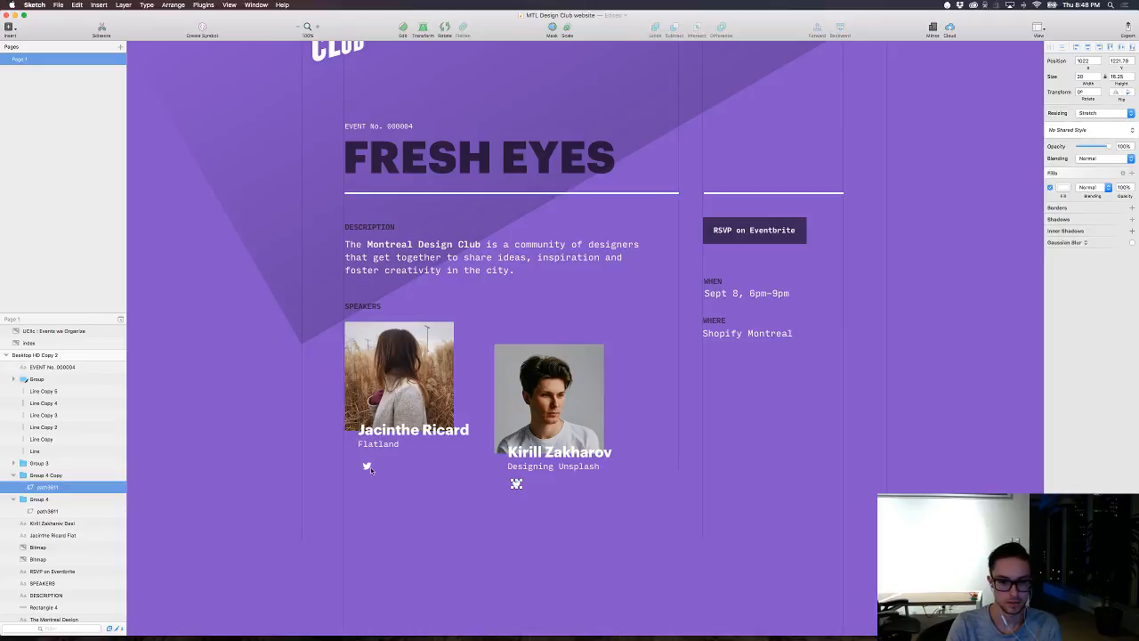
pyautogui.keyDown('shift'); pyautogui.click(366, 466); pyautogui.keyUp('shift')
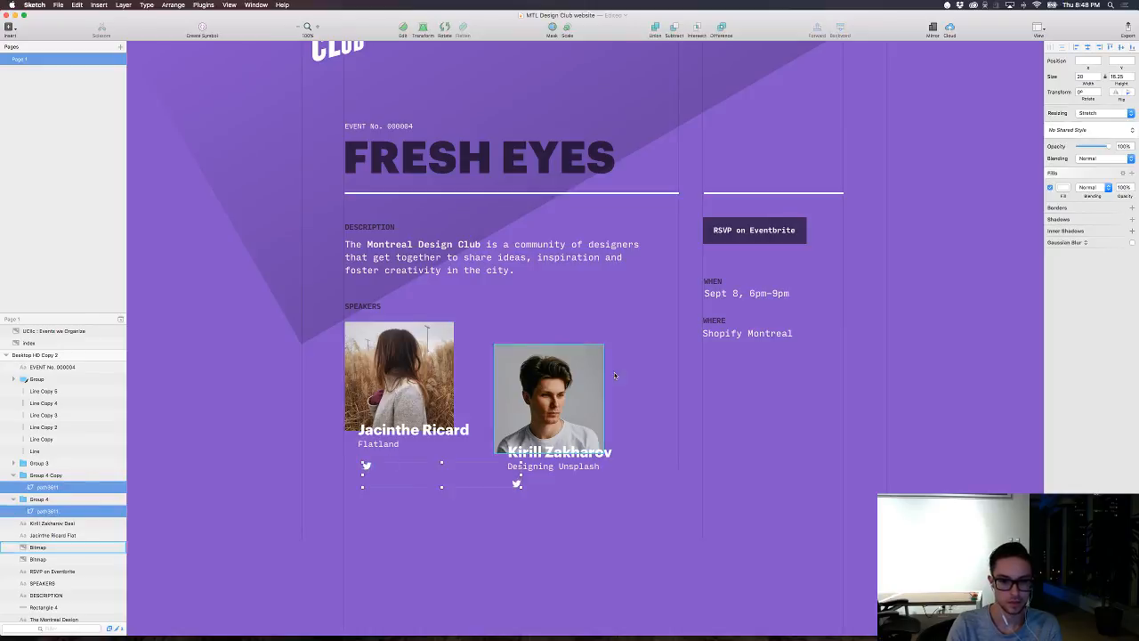
pyautogui.click(1063, 188)
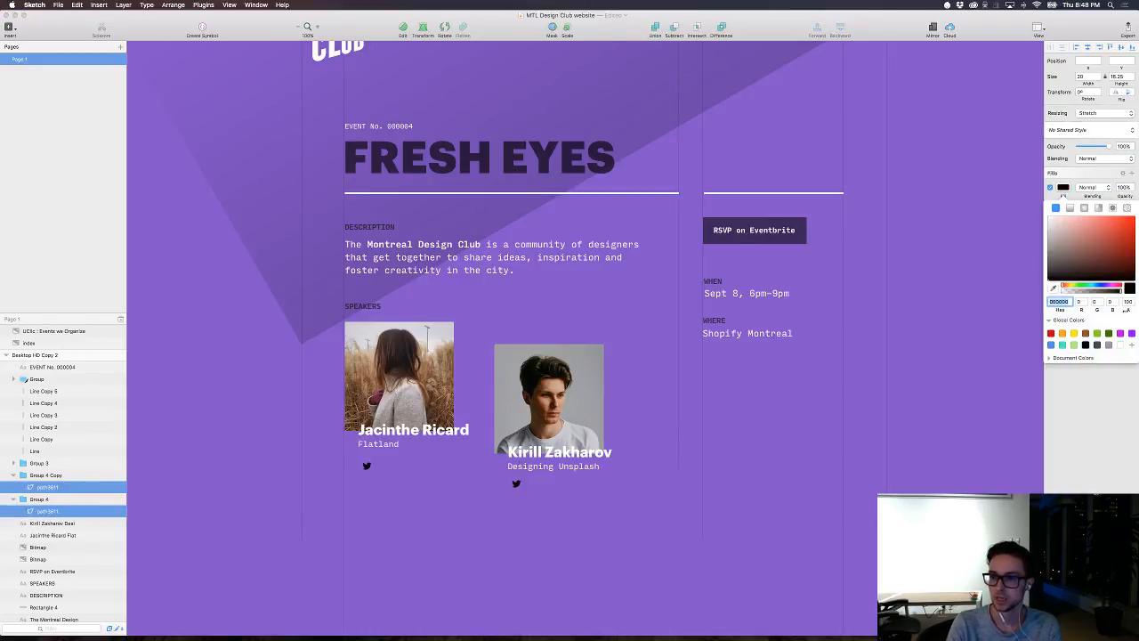
pyautogui.click(1126, 303)
pyautogui.write('54')
pyautogui.press('Return')
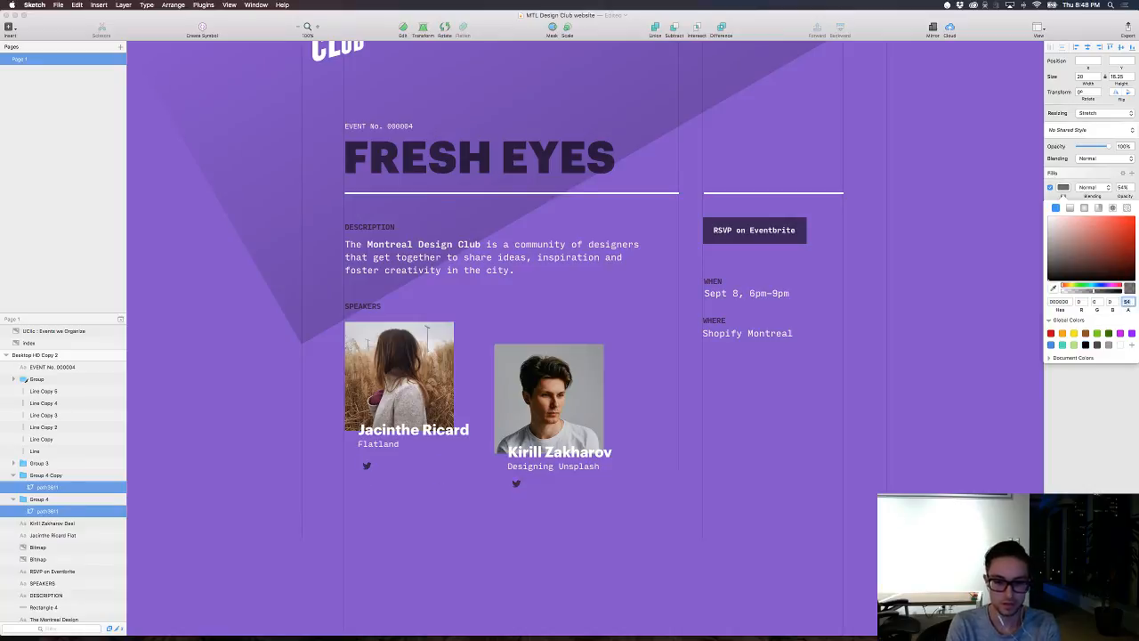
# Step: Nudge both Twitter bird groups up and slightly left, closer to the speakers' captions
pyautogui.moveTo(522, 513); pyautogui.dragTo(449, 531)
pyautogui.click(516, 484)
pyautogui.keyDown('shift'); pyautogui.click(365, 465); pyautogui.keyUp('shift')
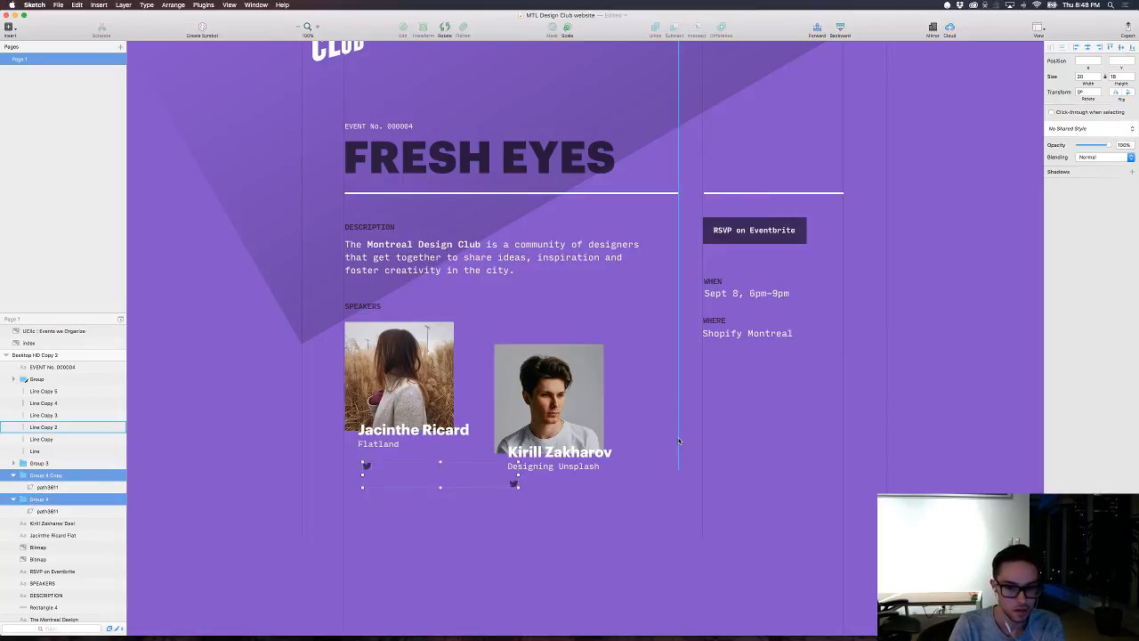
pyautogui.press('Up')
pyautogui.press('Up')
pyautogui.press('Up')
pyautogui.press('Up')
pyautogui.press('Up')
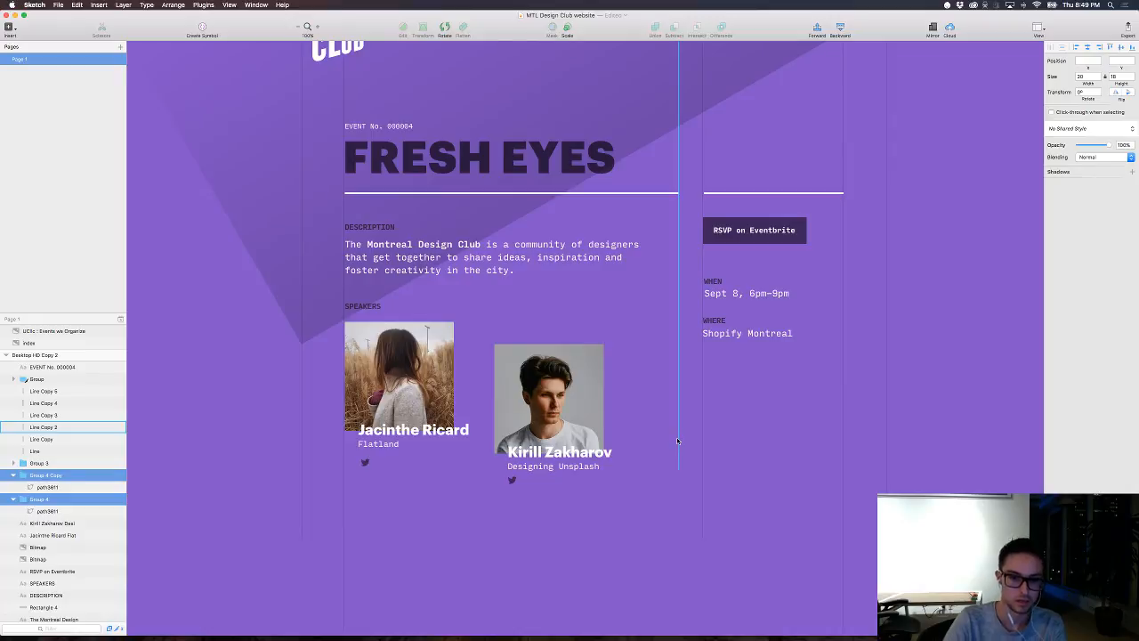
# Step: Nudge the first speaker's Twitter bird further up and left, just beneath the Flatland caption
pyautogui.doubleClick(365, 462)
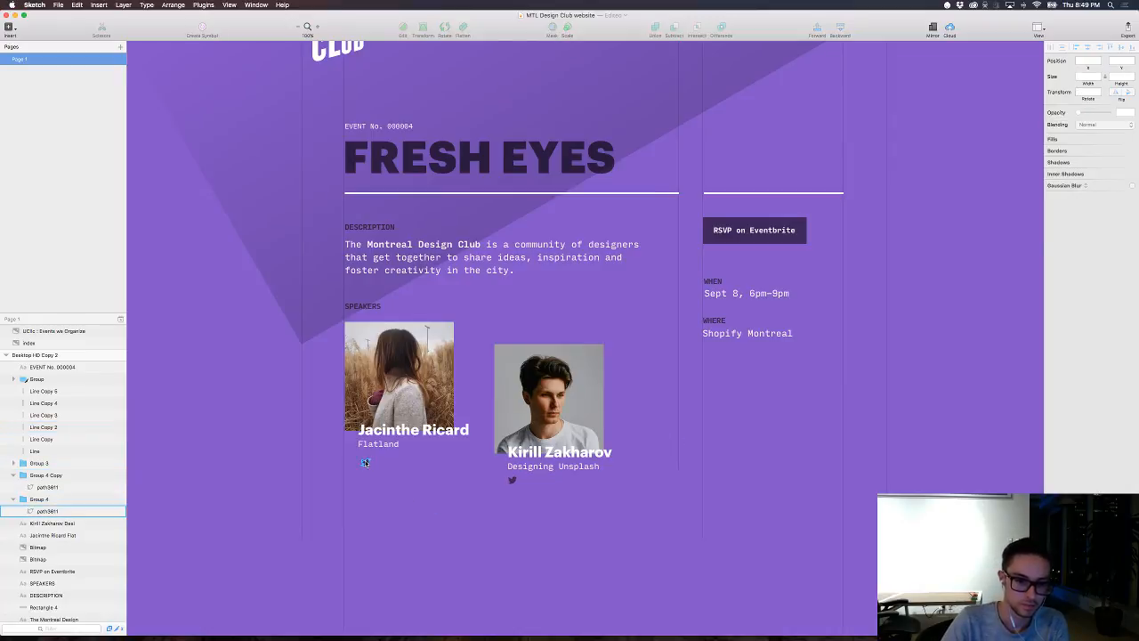
pyautogui.hotkey('shift', 'Up')
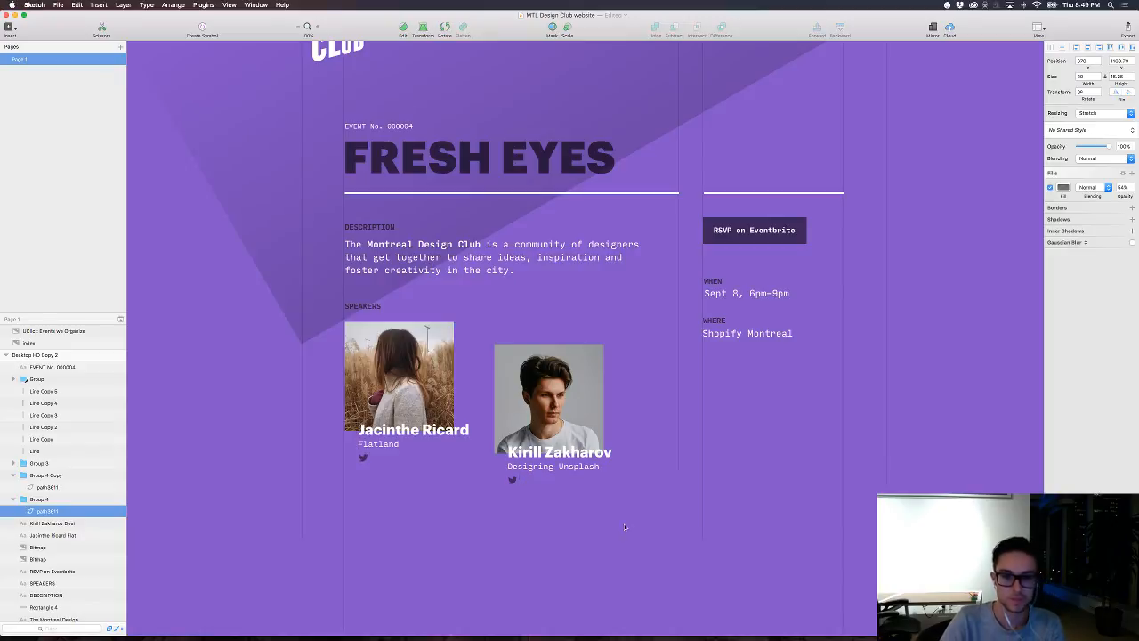
pyautogui.press('Escape')
pyautogui.scroll(3, 626, 531)
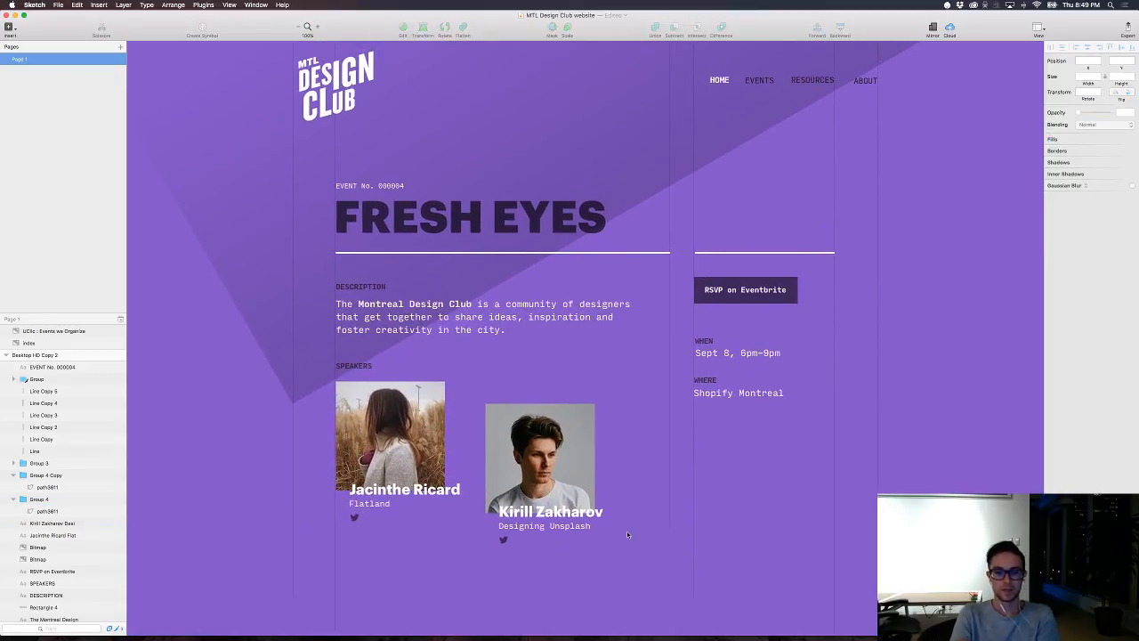
pyautogui.hscroll(3, 623, 537)
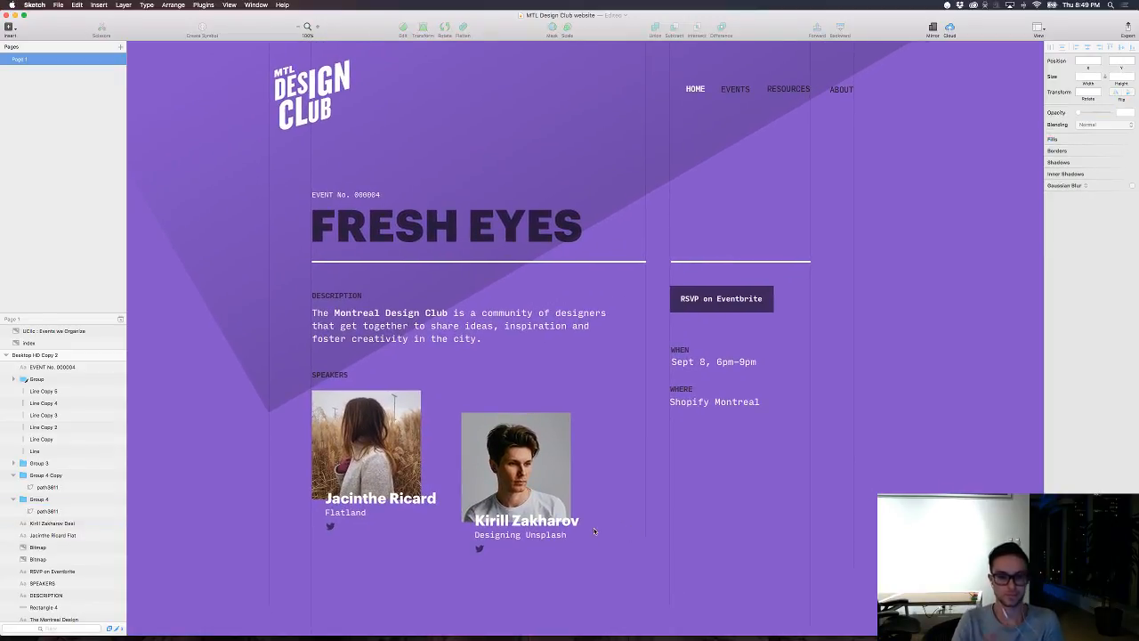
# Step: Switch to Safari and search Google for "dribbble svg"
pyautogui.click(336, 619)
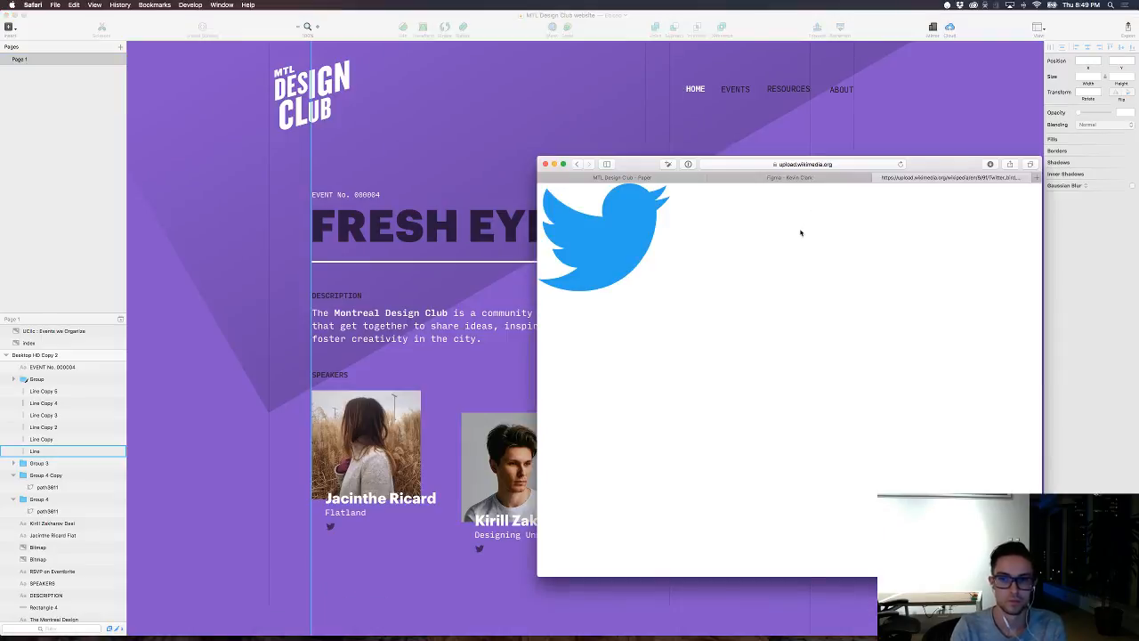
pyautogui.click(827, 165)
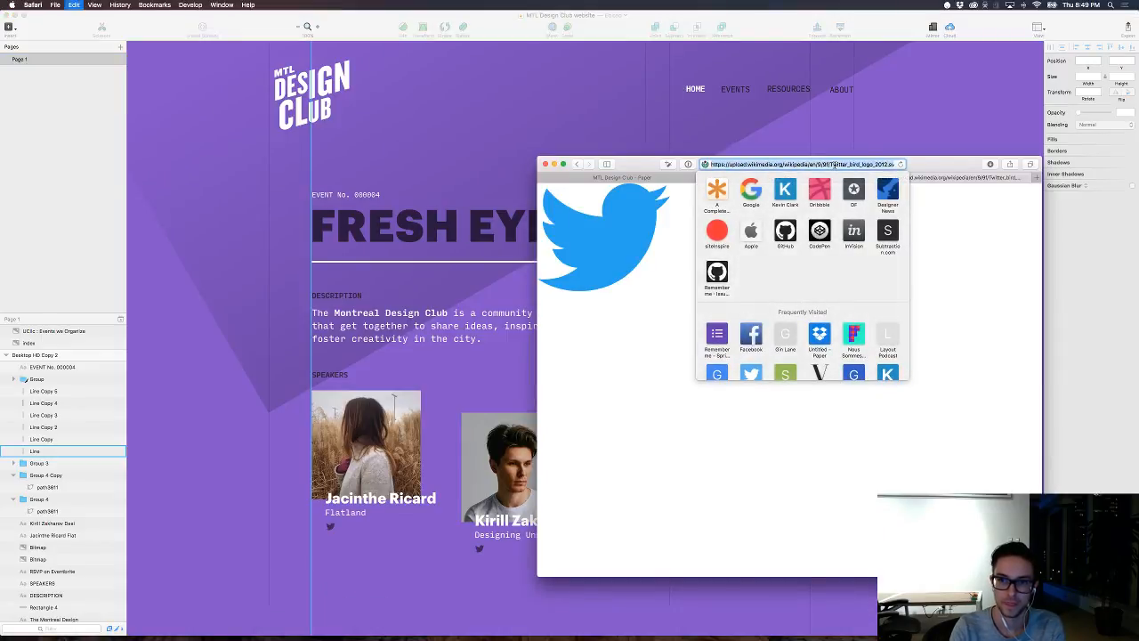
pyautogui.write('s')
pyautogui.press('BackSpace')
pyautogui.press('BackSpace')
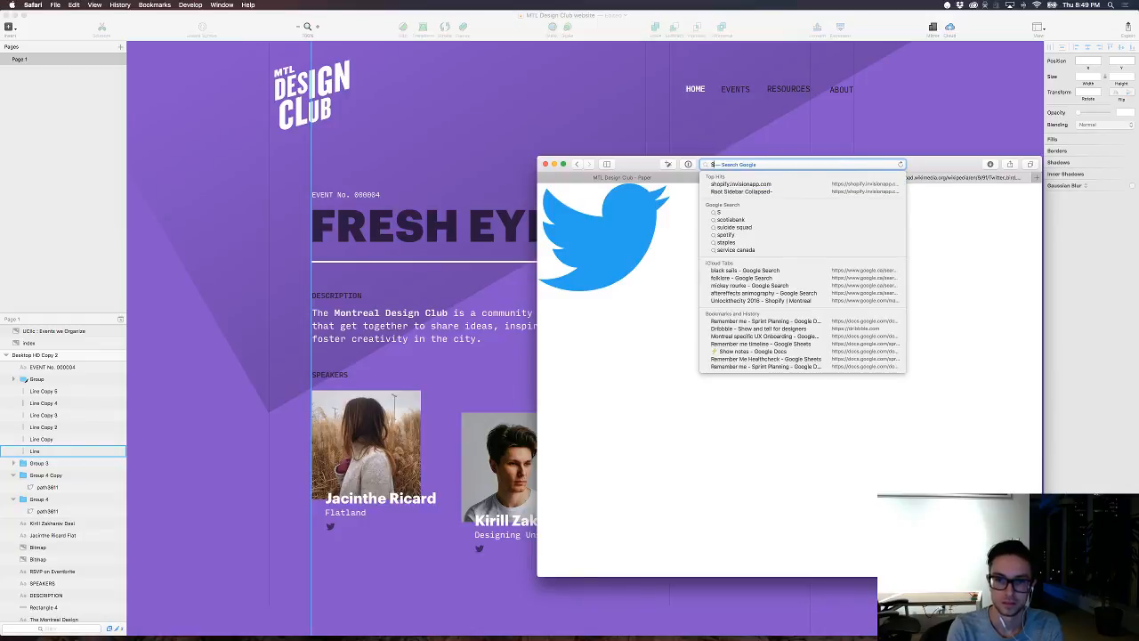
pyautogui.write('dri')
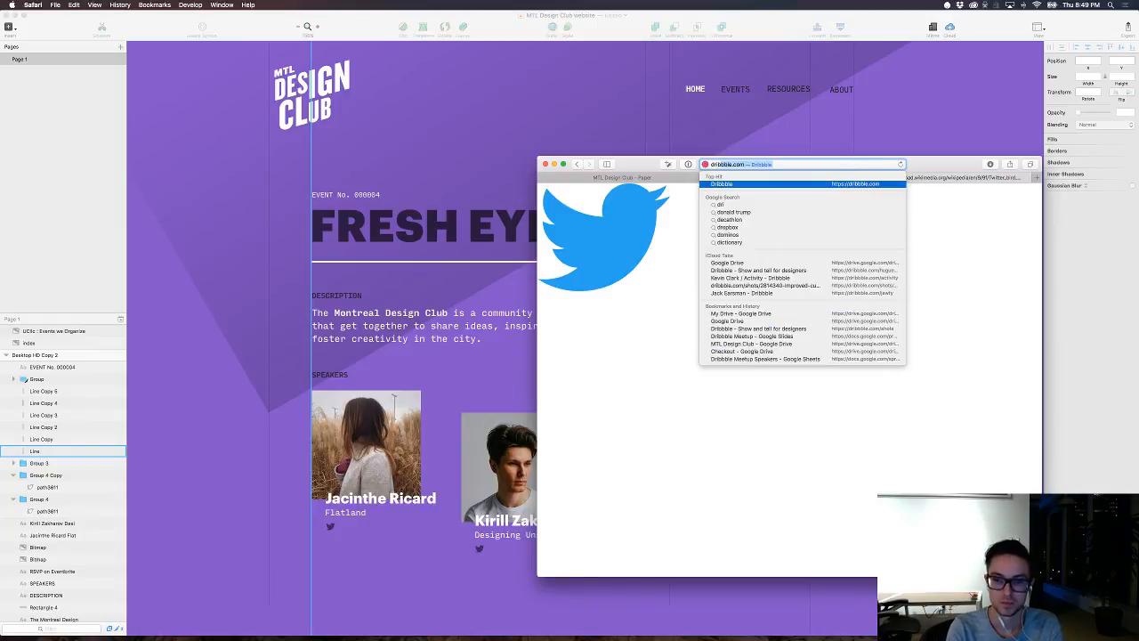
pyautogui.write('bbble a')
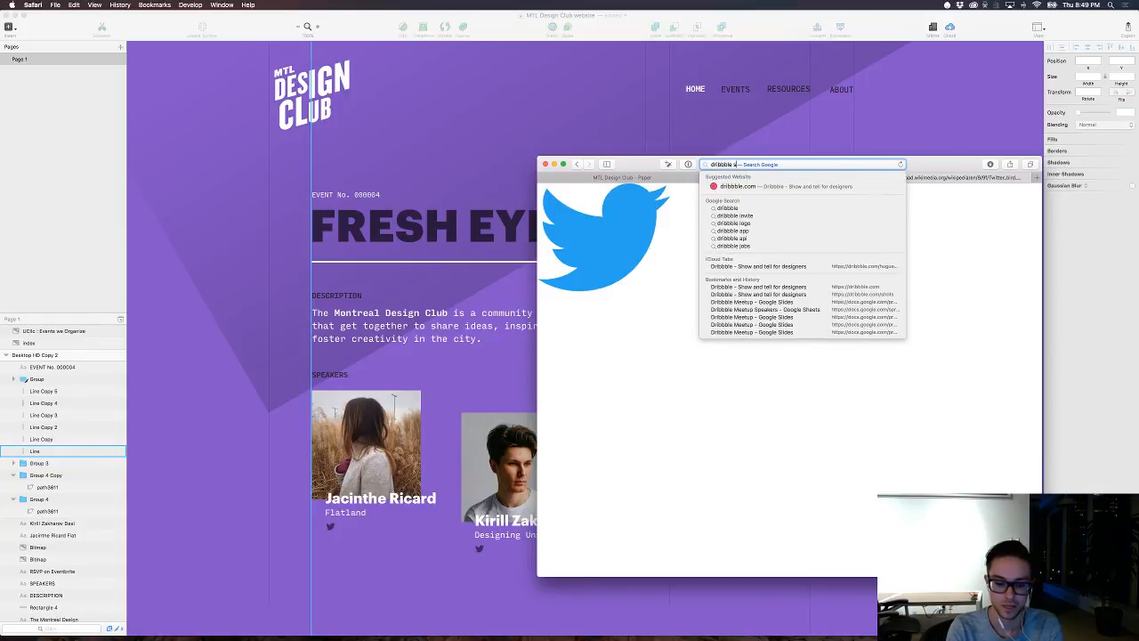
pyautogui.write('vg')
pyautogui.press('Return')
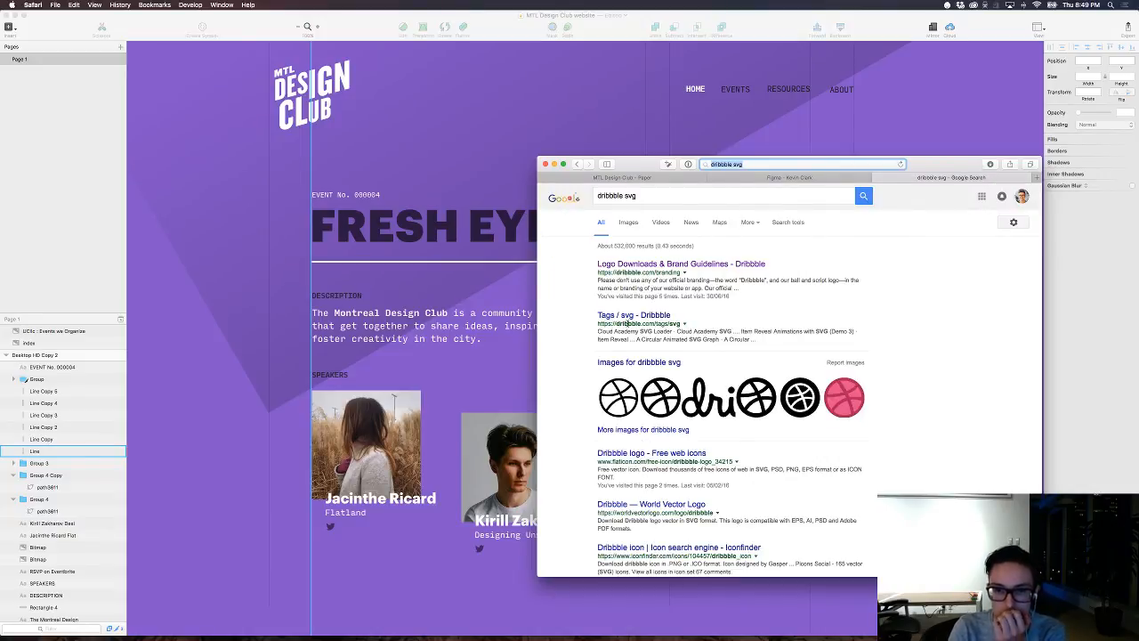
# Step: Examine the logo download formats and official colors on Dribbble's Logo Downloads & Brand Guidelines page, and return to the search results
pyautogui.scroll(-1, 639, 394)
pyautogui.scroll(1, 639, 394)
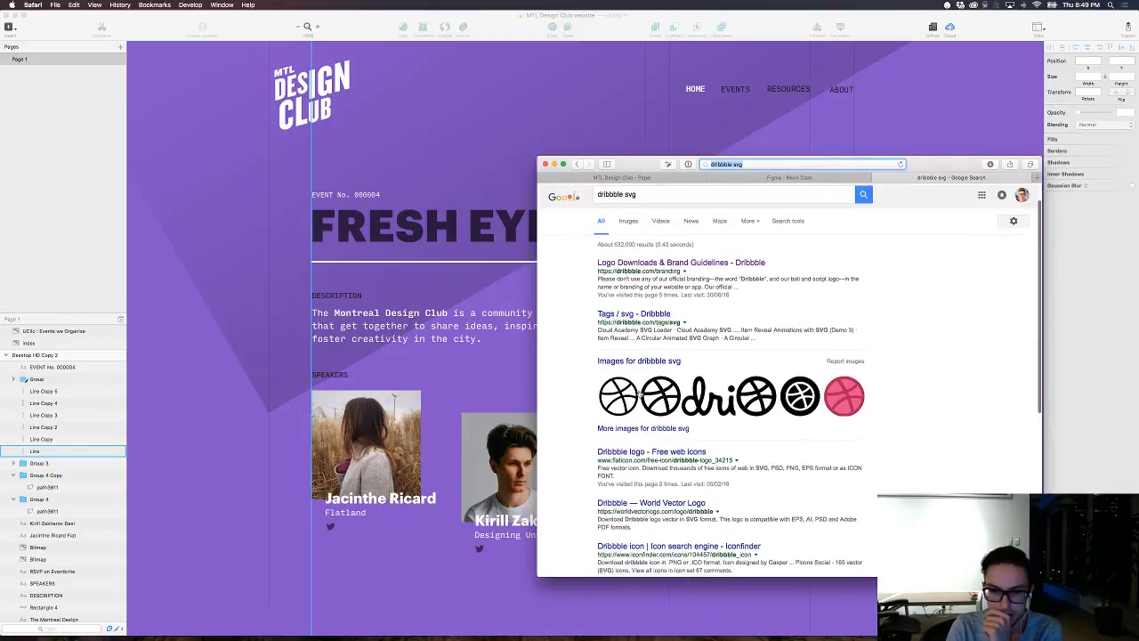
pyautogui.click(643, 267)
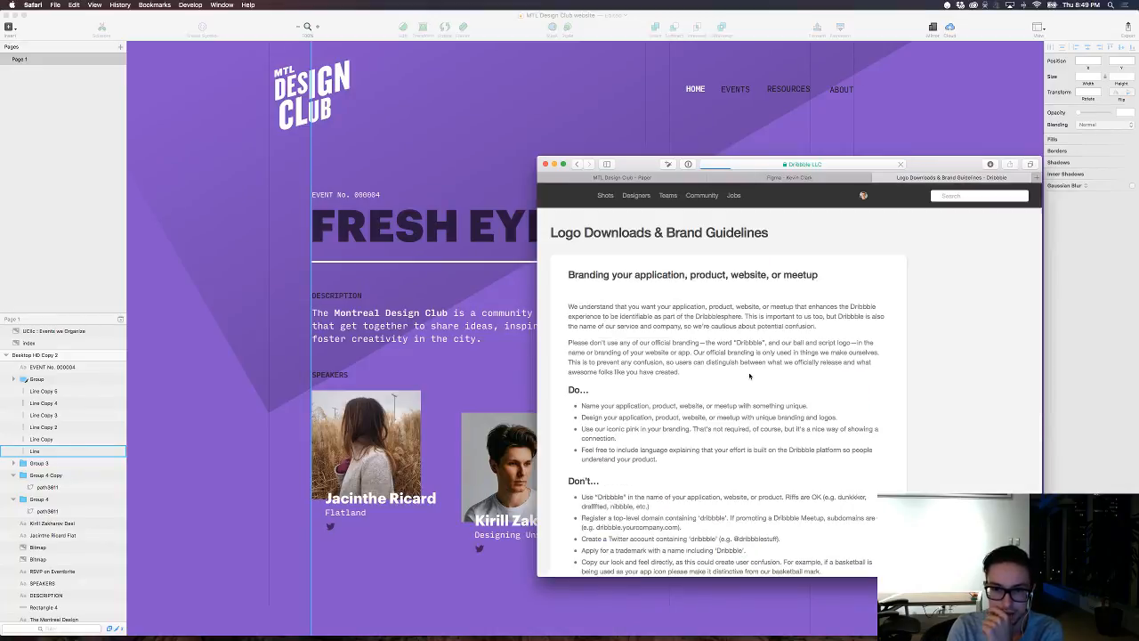
pyautogui.scroll(-10, 750, 376)
pyautogui.scroll(-2, 750, 376)
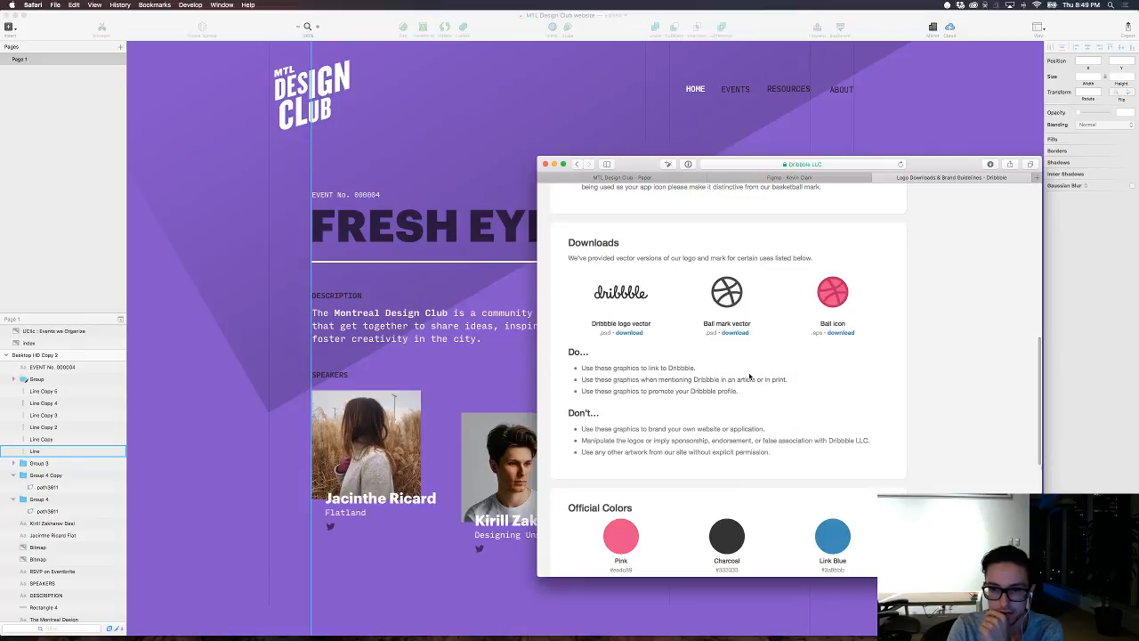
pyautogui.moveTo(703, 334); pyautogui.dragTo(716, 332)
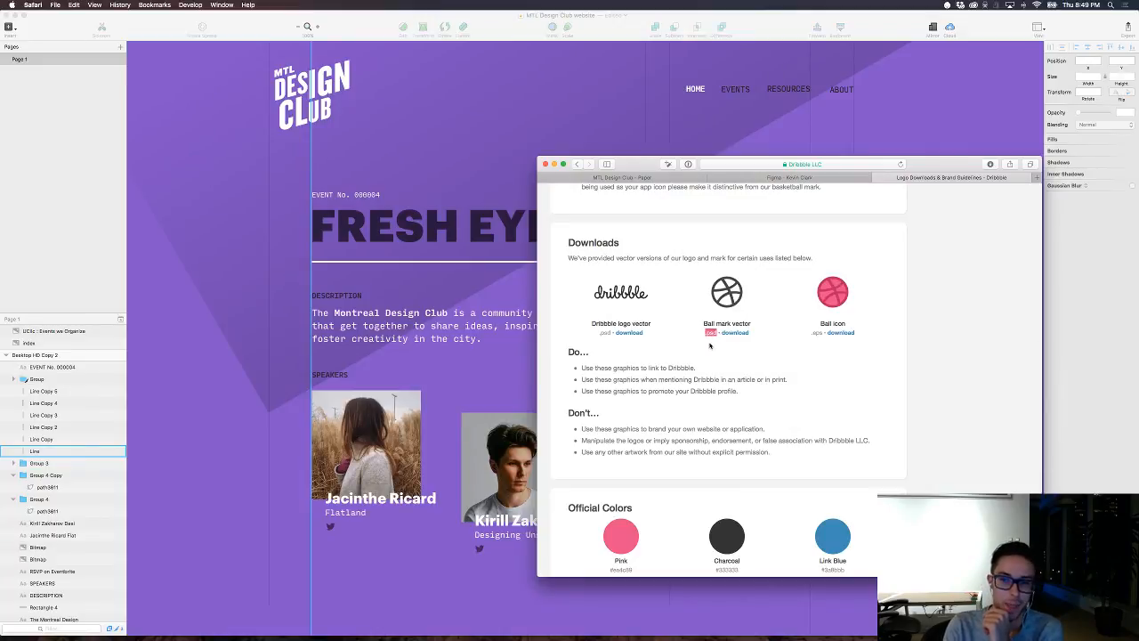
pyautogui.scroll(5, 761, 326)
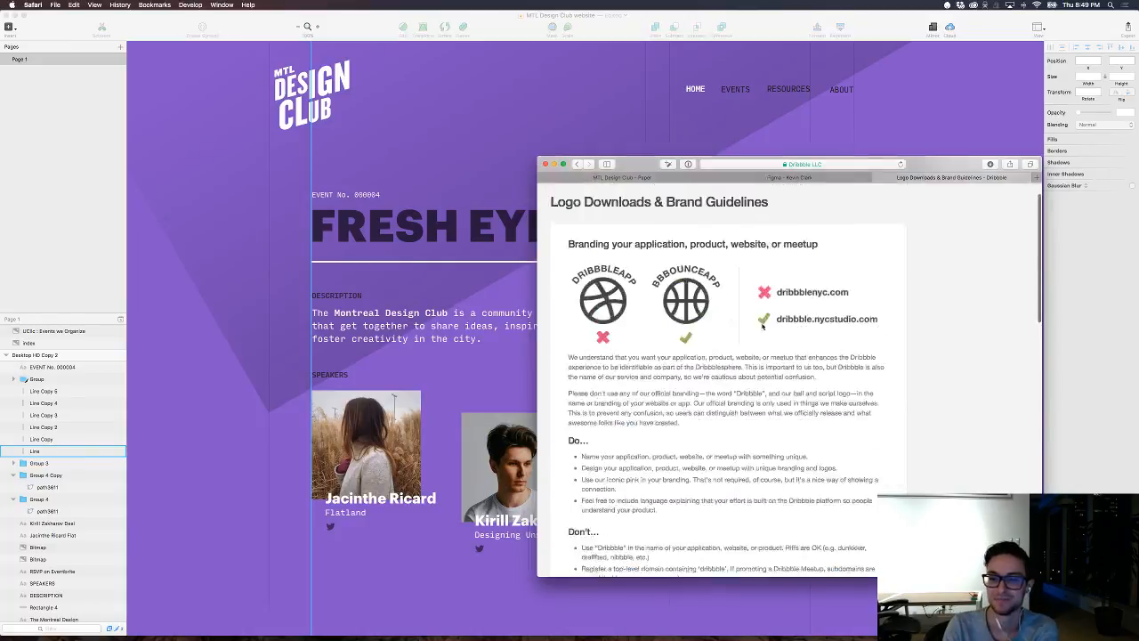
pyautogui.scroll(-7, 757, 328)
pyautogui.scroll(-2, 752, 330)
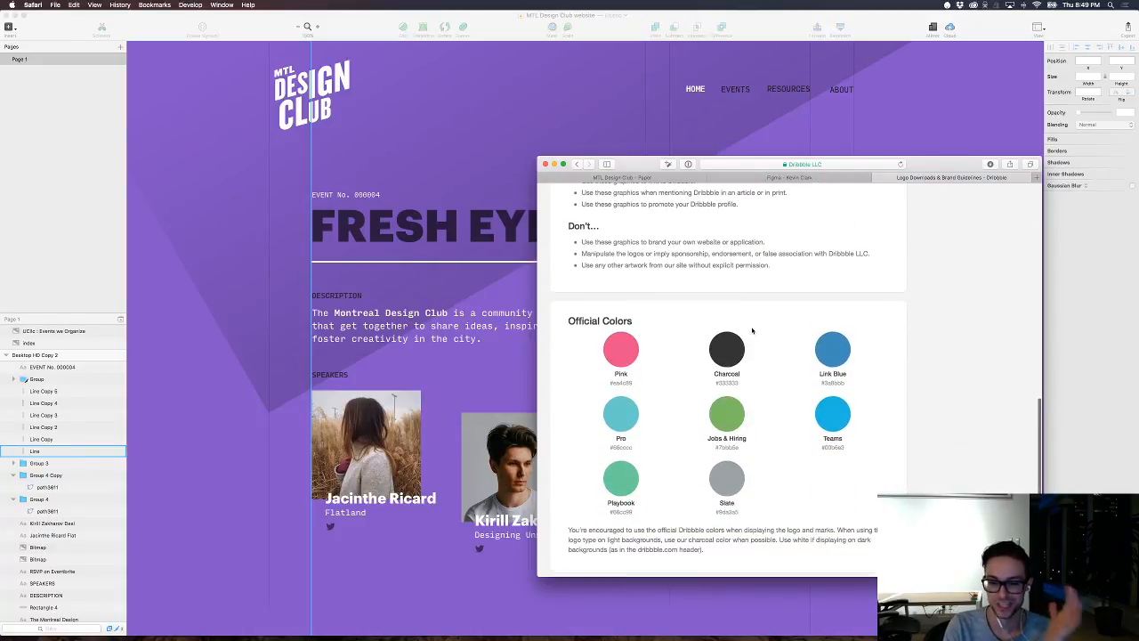
pyautogui.hscroll(-5, 752, 330)
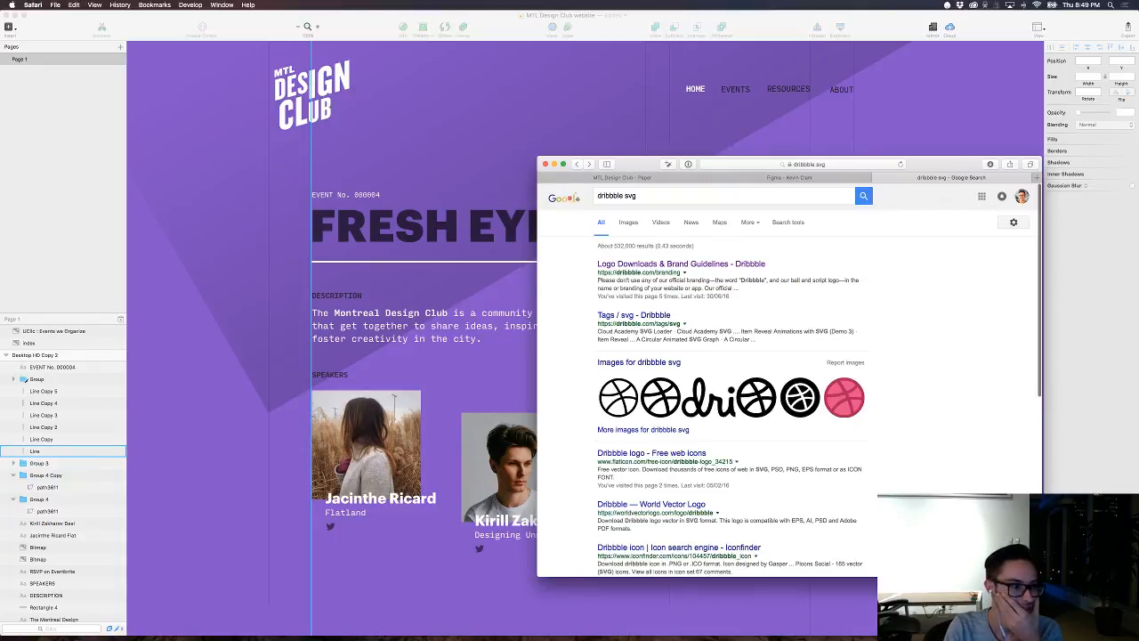
# Step: Open the Flaticon result for the Dribbble logo and download the icon as a free SVG
pyautogui.press('super+Tab')
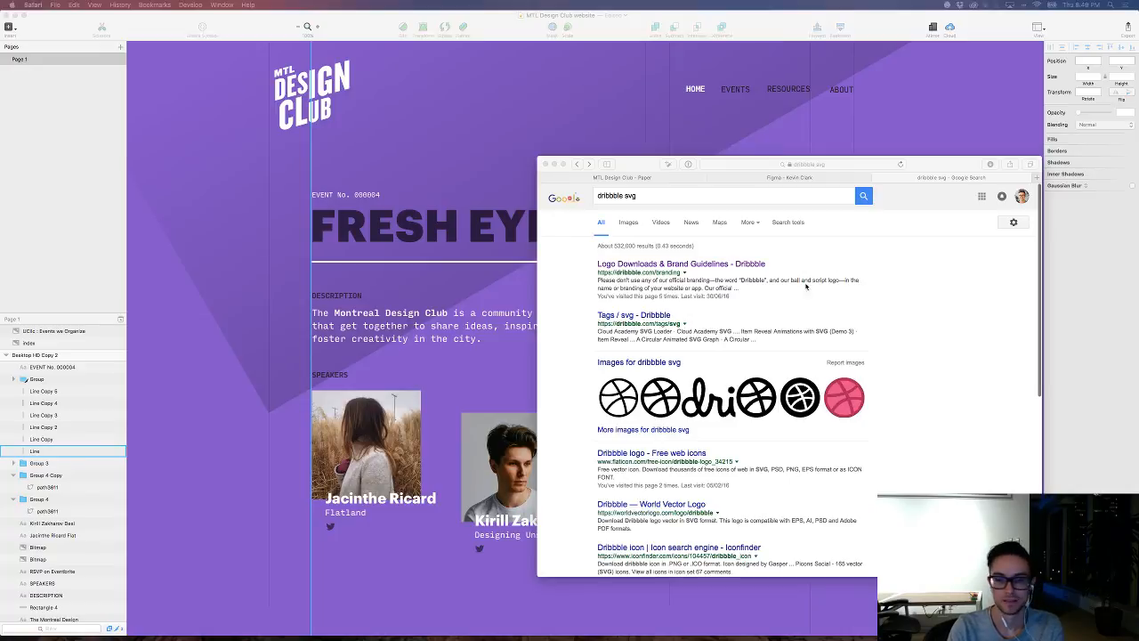
pyautogui.click(911, 428)
pyautogui.scroll(-3, 903, 430)
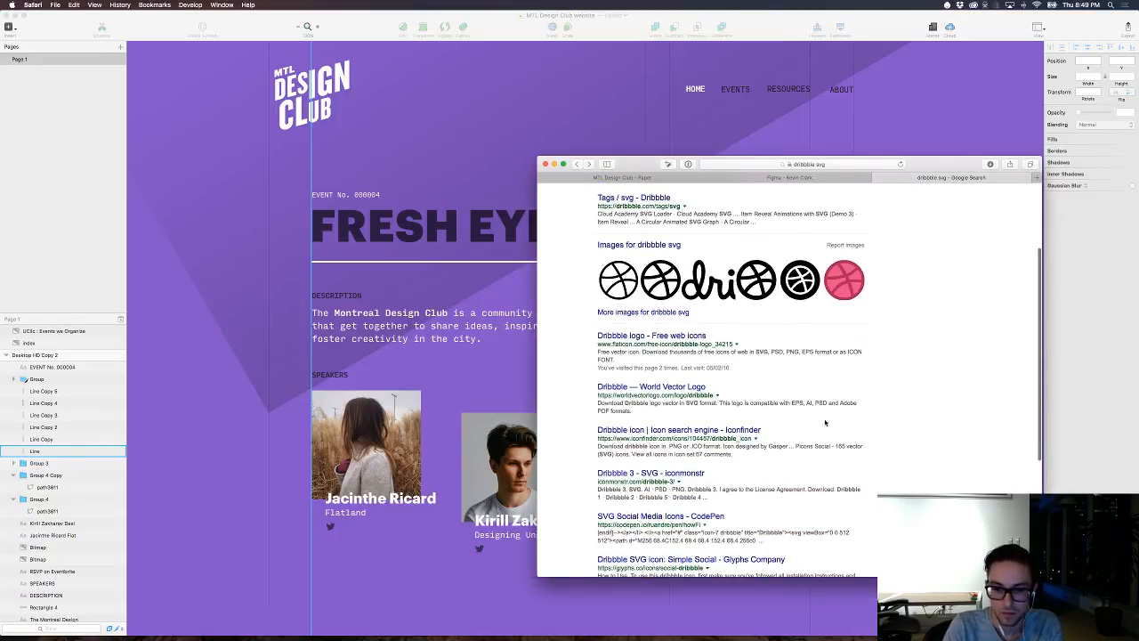
pyautogui.click(658, 338)
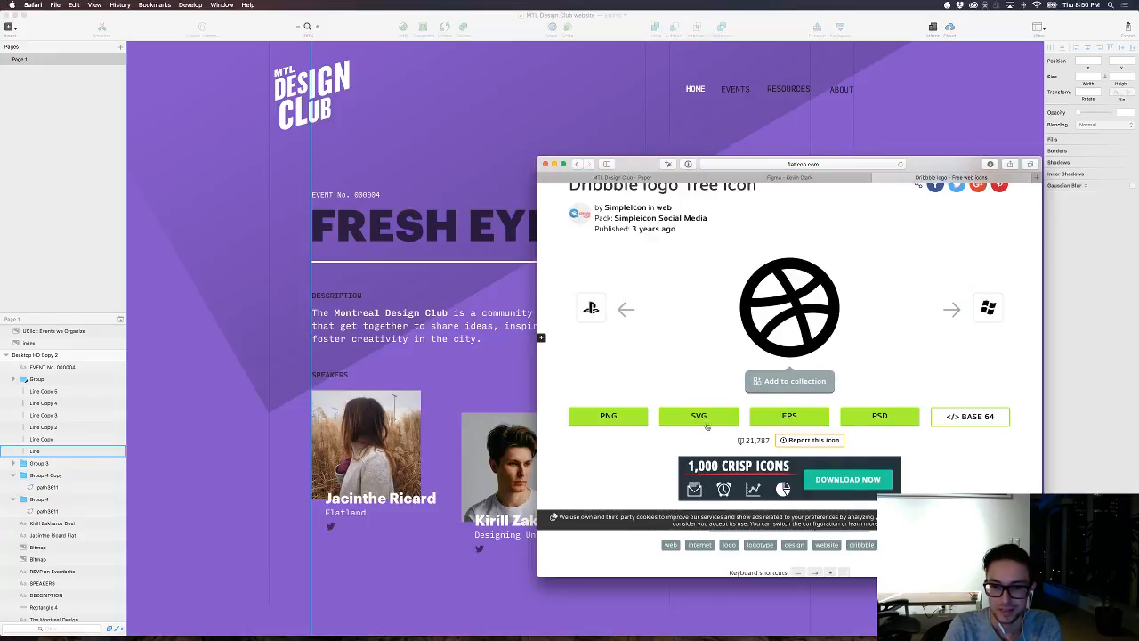
pyautogui.click(698, 417)
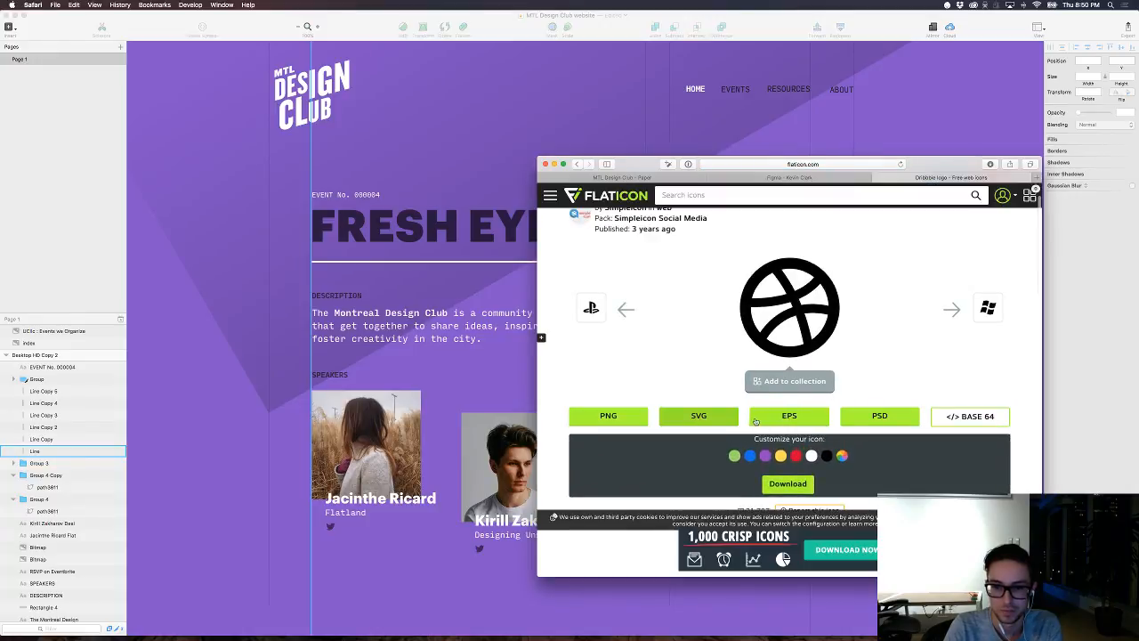
pyautogui.scroll(-2, 757, 418)
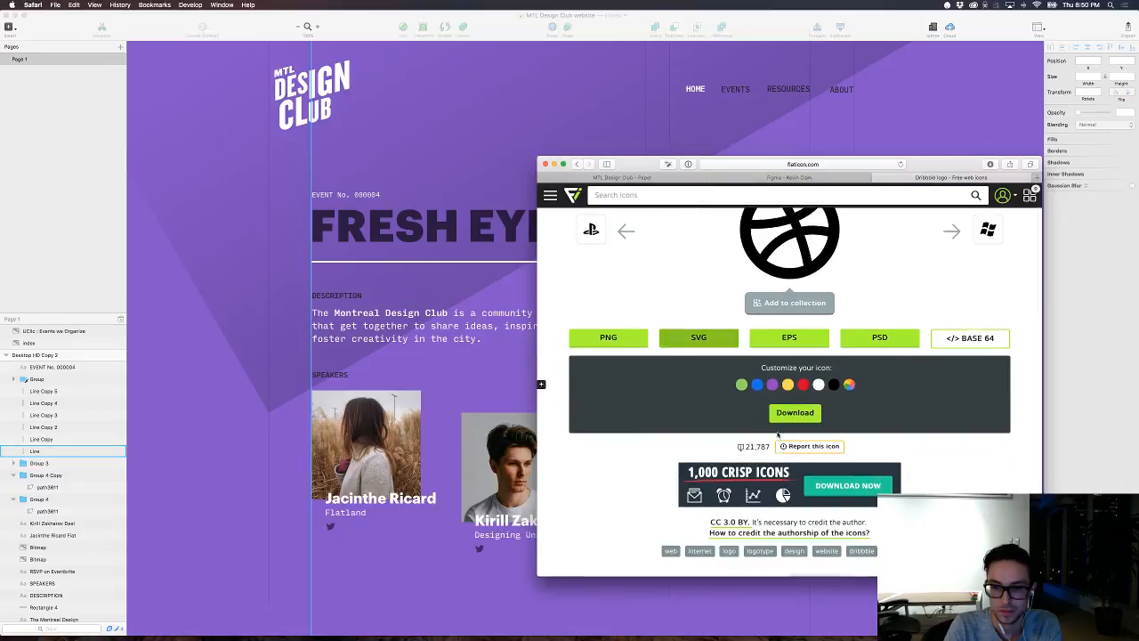
pyautogui.click(787, 411)
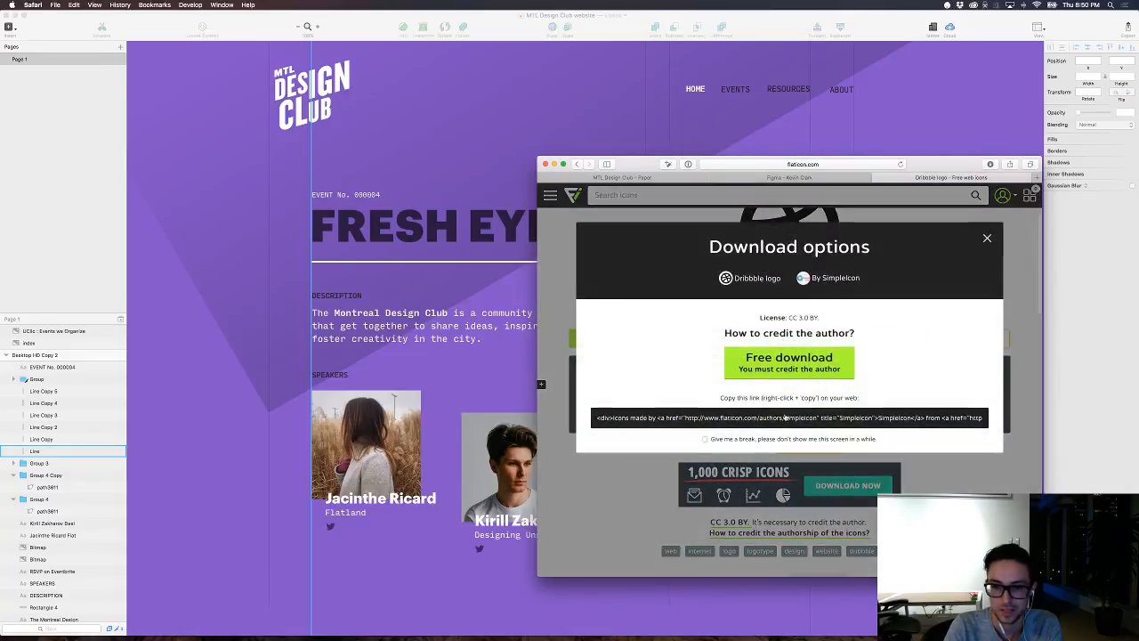
pyautogui.click(774, 372)
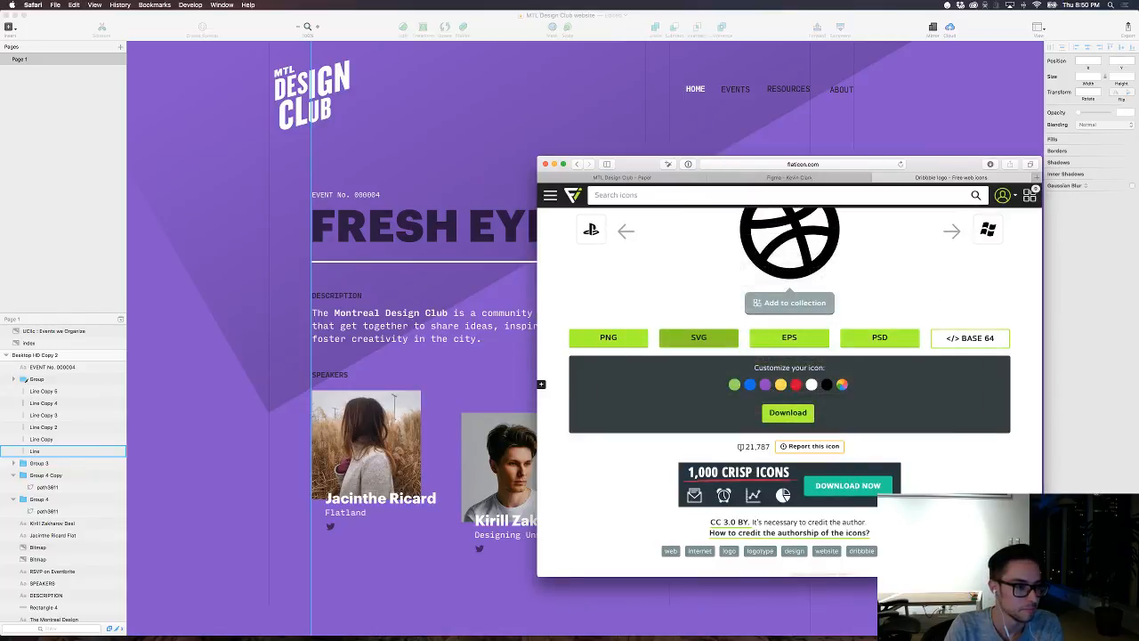
# Step: Place the downloaded dribbble-logo.svg on the Sketch artboard over the speakers and select the ball shape inside its group
pyautogui.moveTo(700, 633)
pyautogui.click(832, 622)
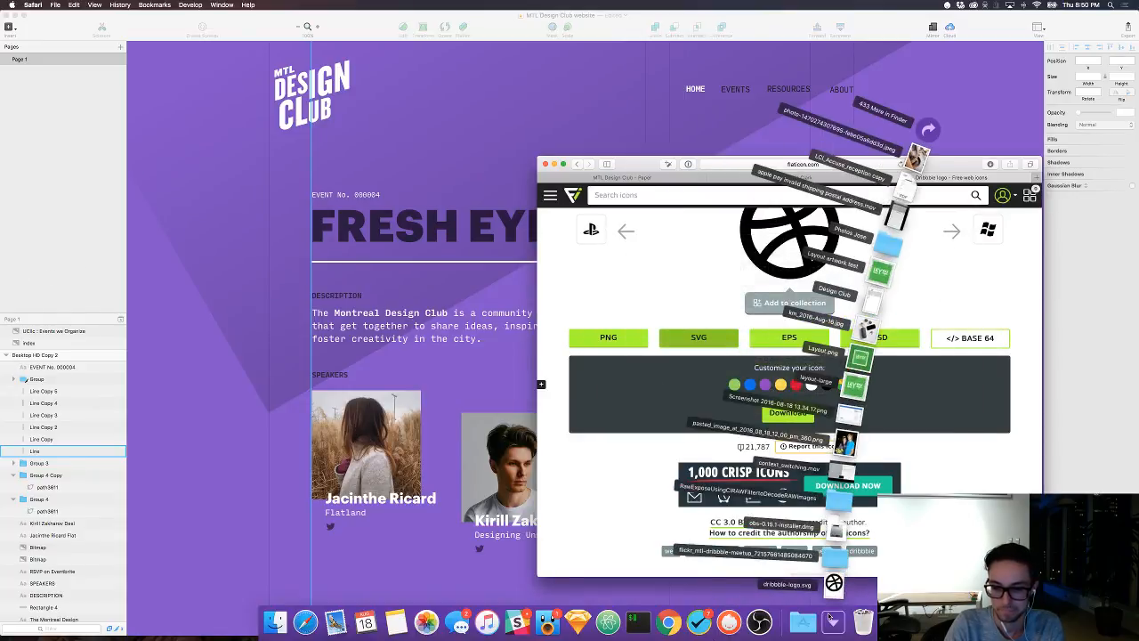
pyautogui.moveTo(833, 583)
pyautogui.mouseDown()
pyautogui.moveTo(603, 557)
pyautogui.moveTo(396, 507)
pyautogui.moveTo(405, 514)
pyautogui.mouseUp()
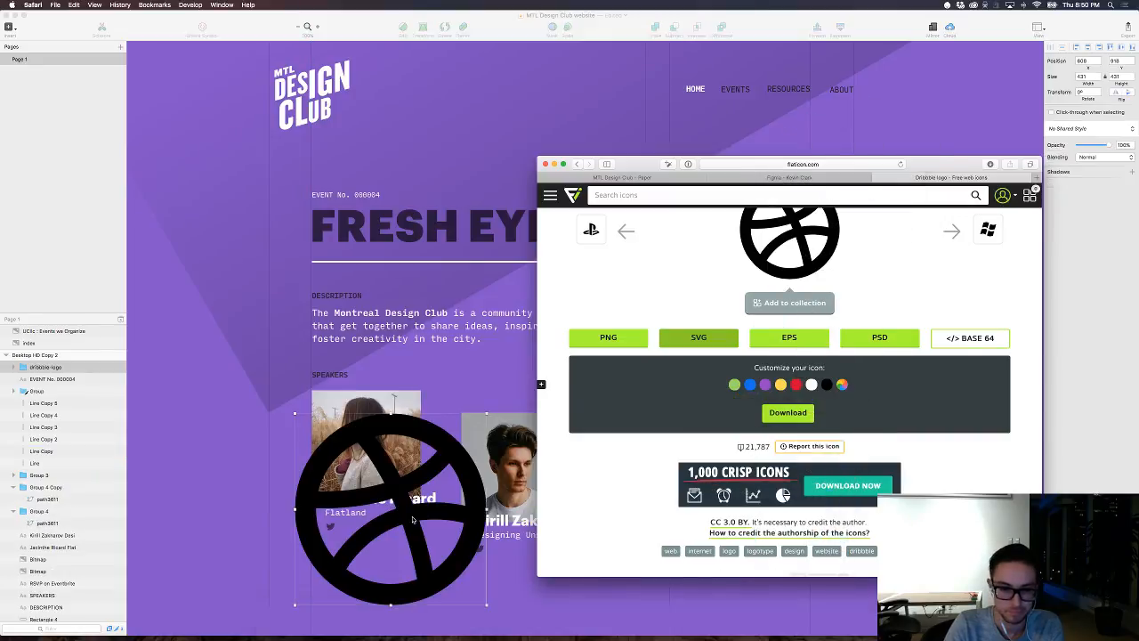
pyautogui.click(412, 519)
pyautogui.doubleClick(449, 514)
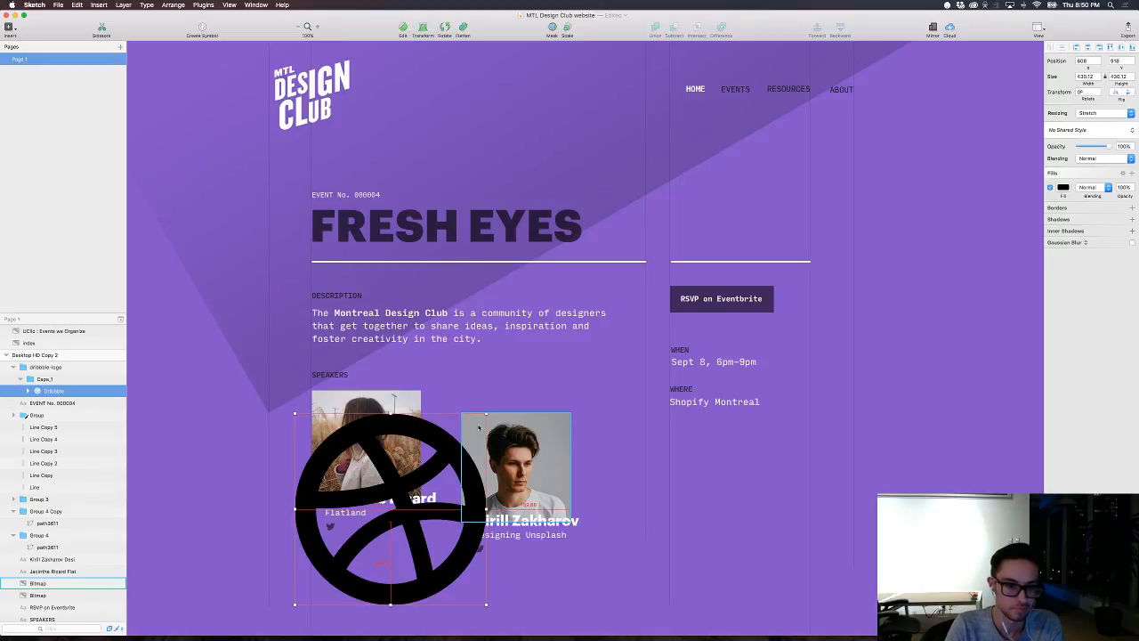
# Step: Scale the Dribbble ball down to about 26 px and move it down beside the first speaker's Twitter bird
pyautogui.moveTo(486, 414); pyautogui.dragTo(363, 549)
pyautogui.hotkey('shift', 'Down')
pyautogui.hotkey('shift', 'Down')
pyautogui.hotkey('shift', 'Down')
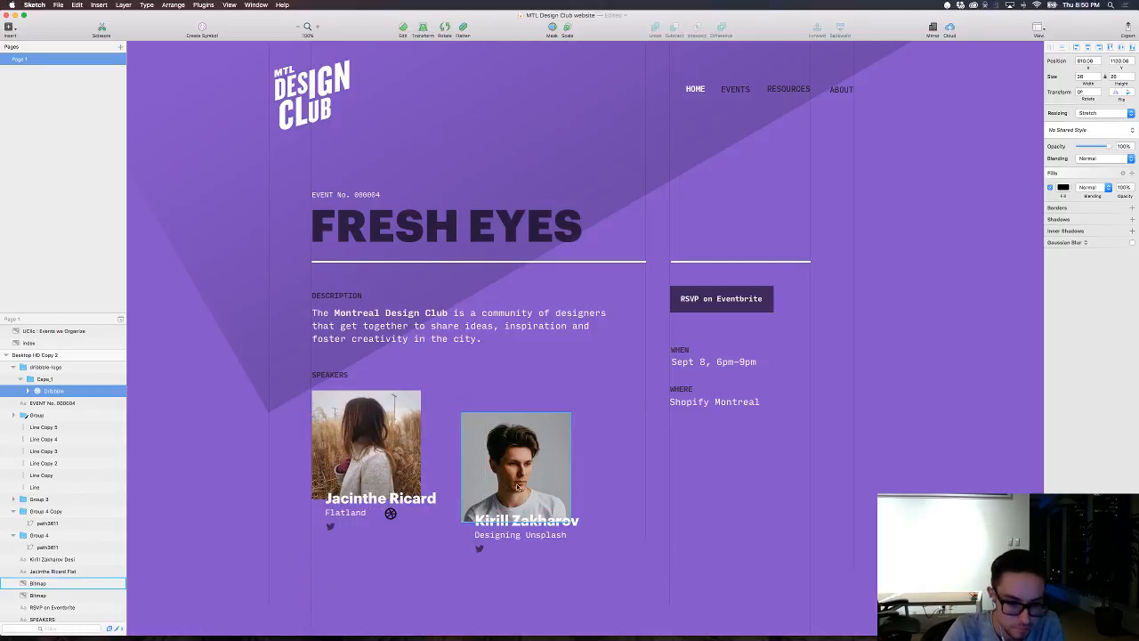
pyautogui.click(398, 529)
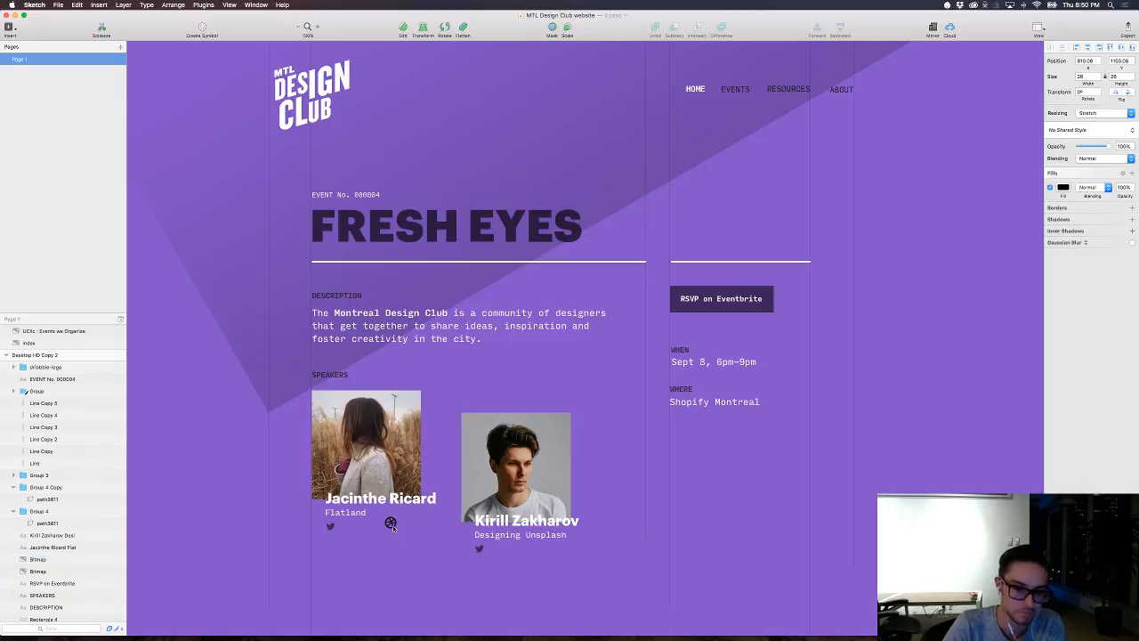
# Step: Select the black Dribbble ball inside its group and scale it down to about 22 px
pyautogui.press('super+plus')
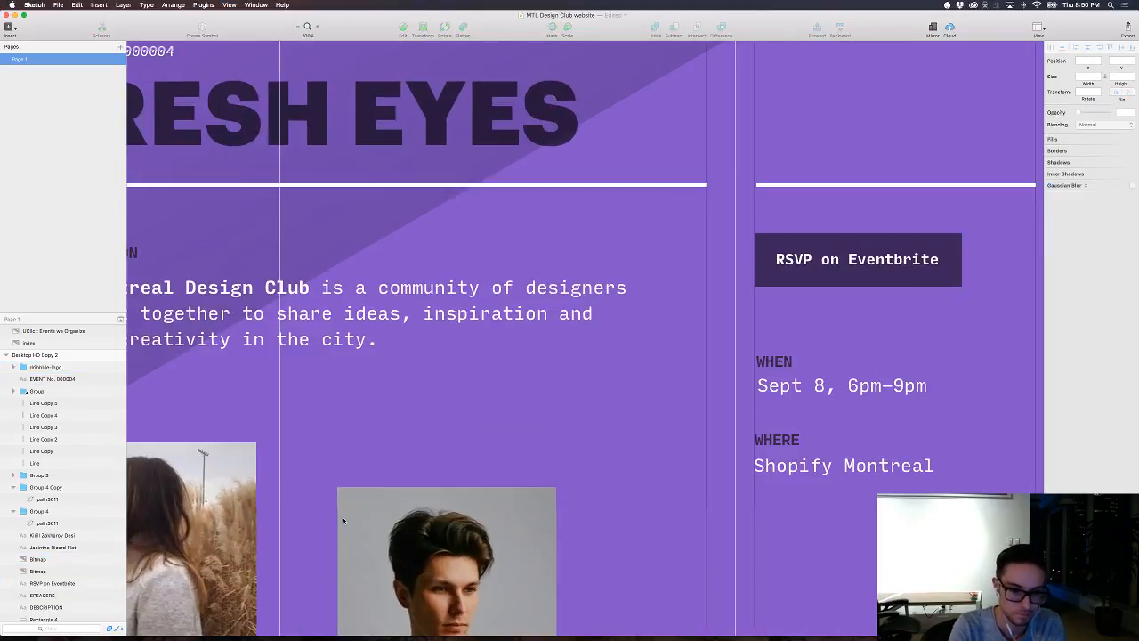
pyautogui.moveTo(304, 528); pyautogui.dragTo(560, 295)
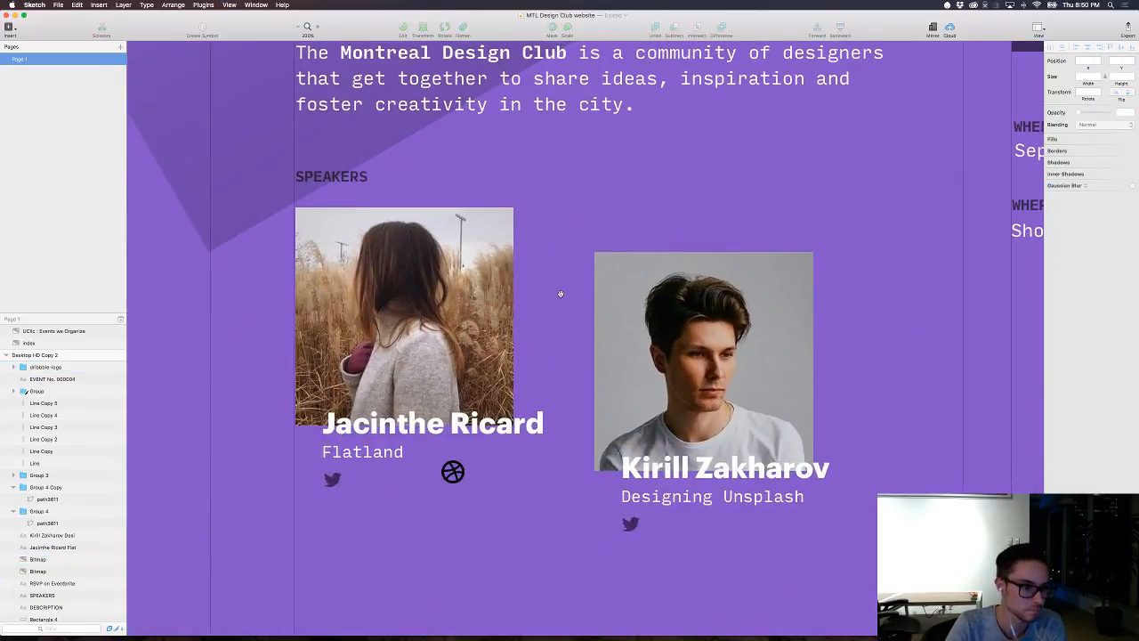
pyautogui.doubleClick(461, 474)
pyautogui.doubleClick(461, 475)
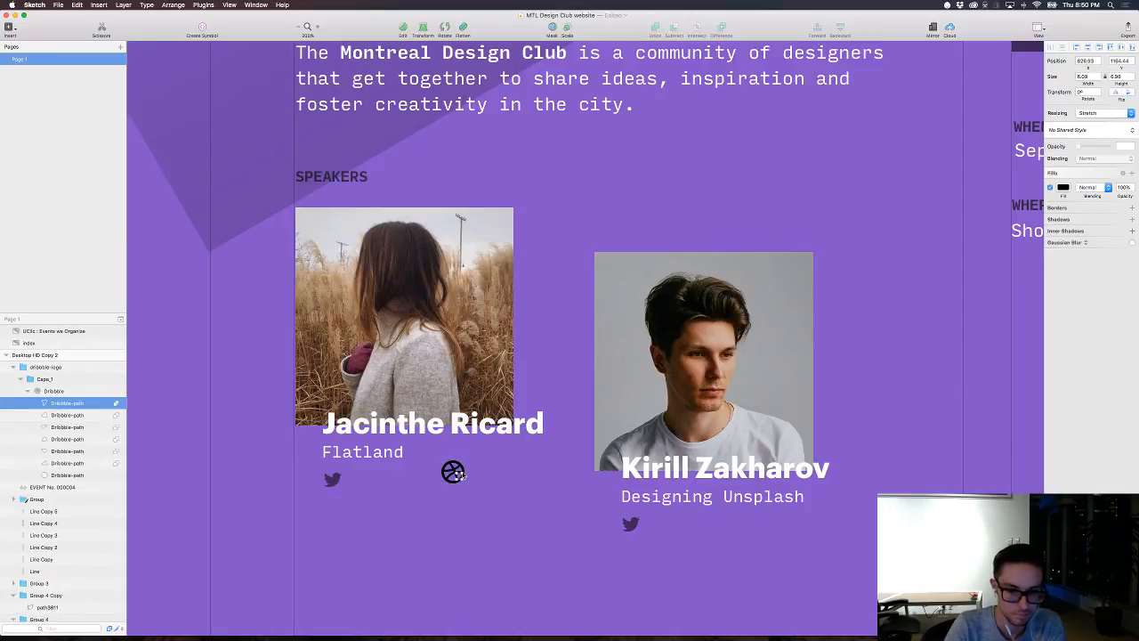
pyautogui.press('Escape')
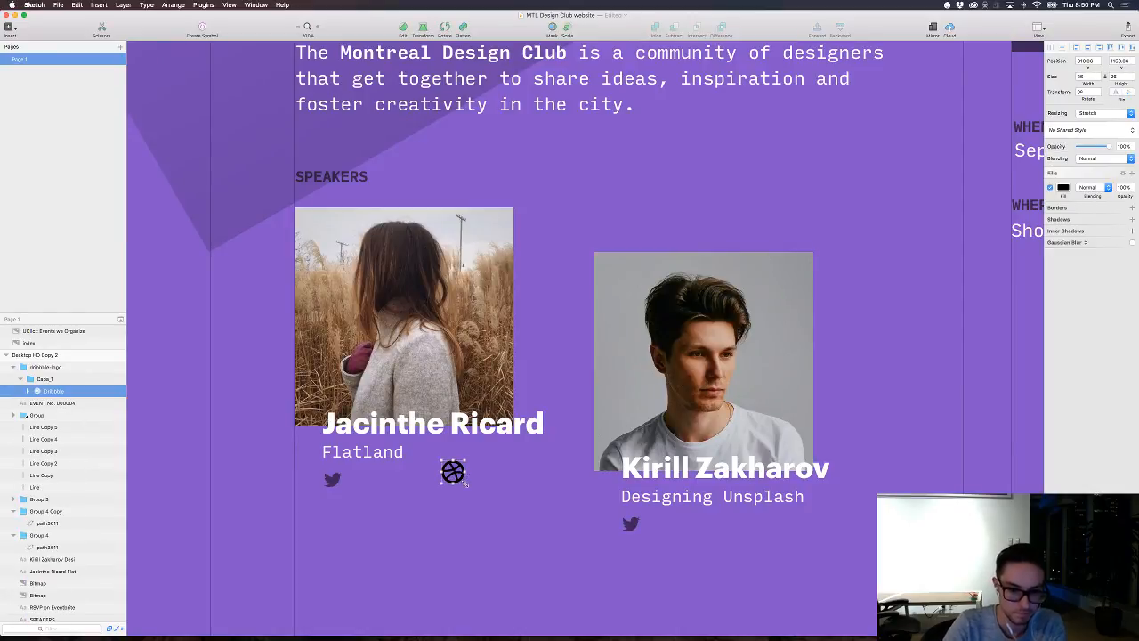
pyautogui.moveTo(463, 482); pyautogui.dragTo(460, 479)
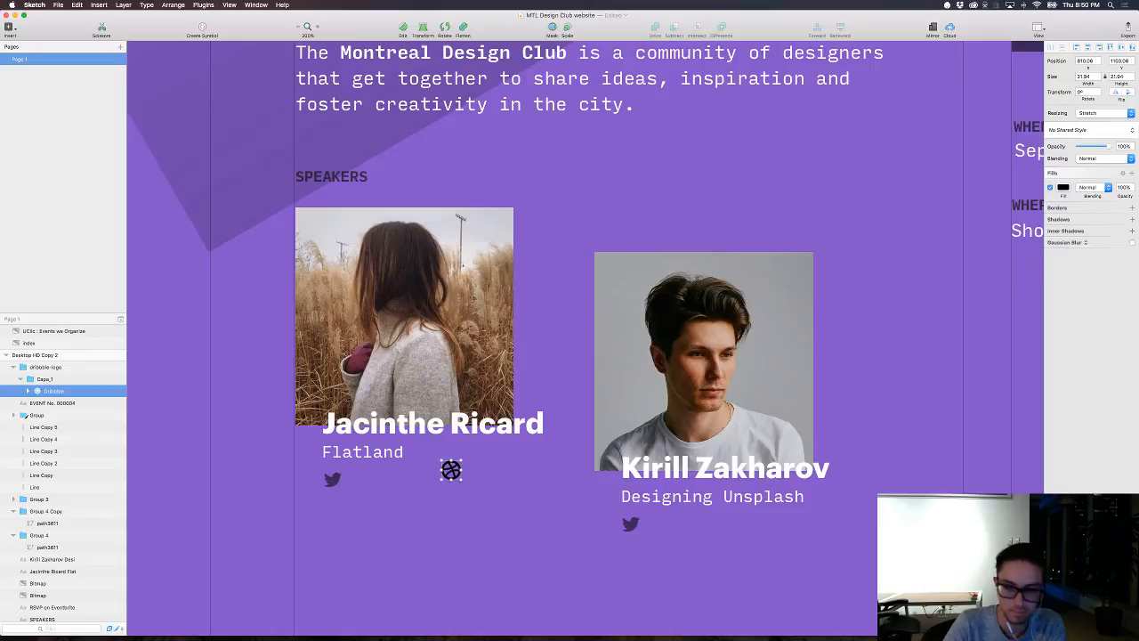
# Step: Set the Dribbble ball's fill to black (000000) at 54% opacity
pyautogui.click(1062, 187)
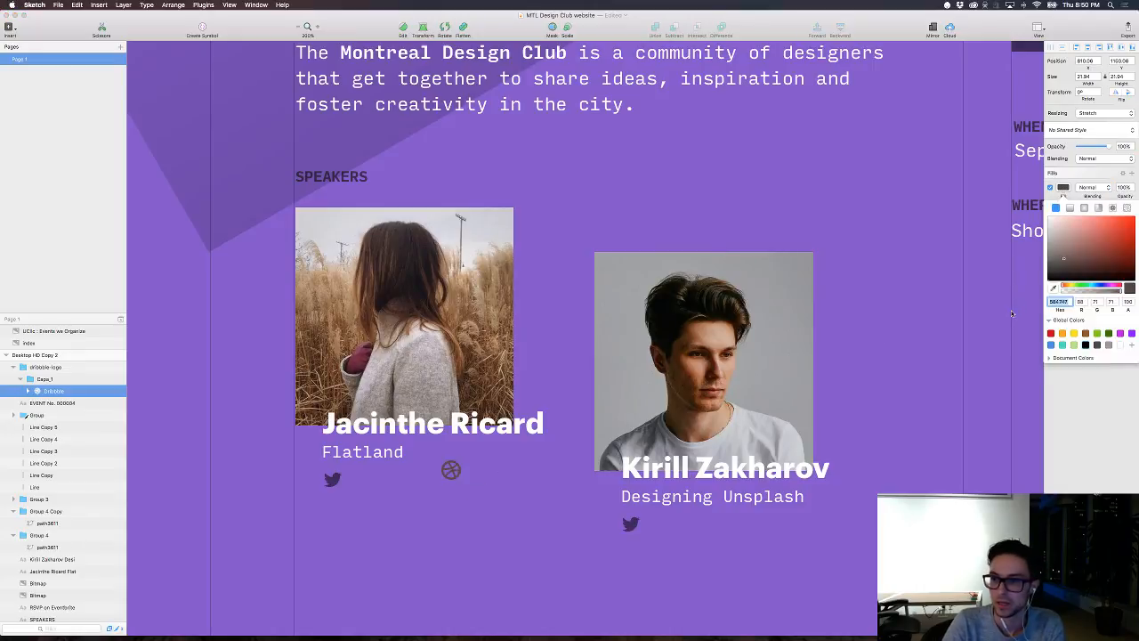
pyautogui.click(1127, 303)
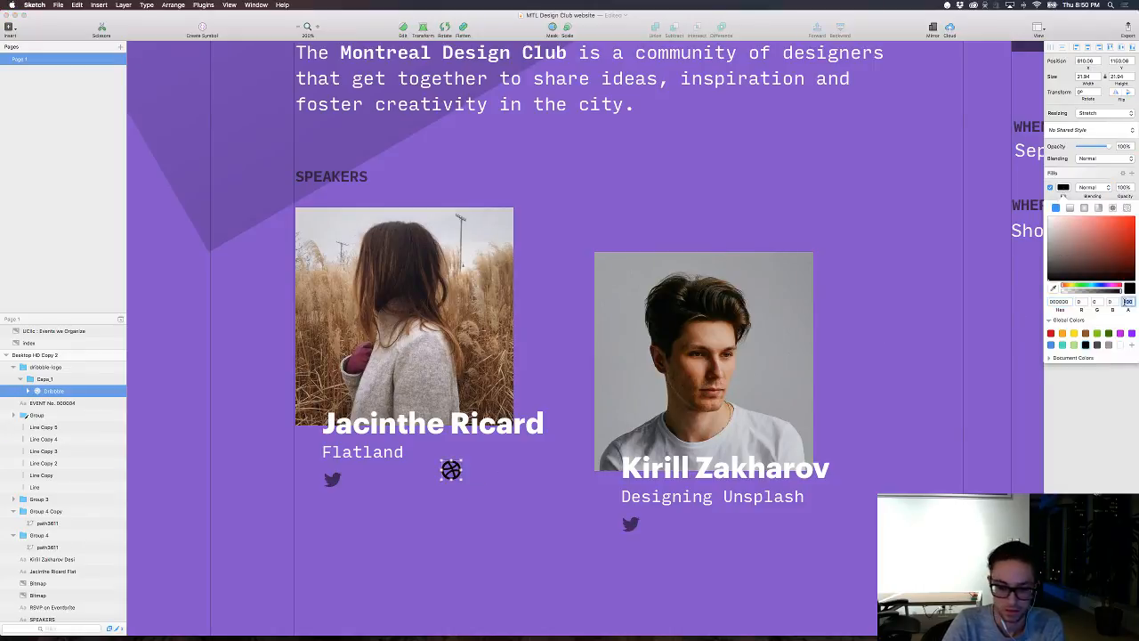
pyautogui.write('54')
pyautogui.press('Return')
pyautogui.click(534, 546)
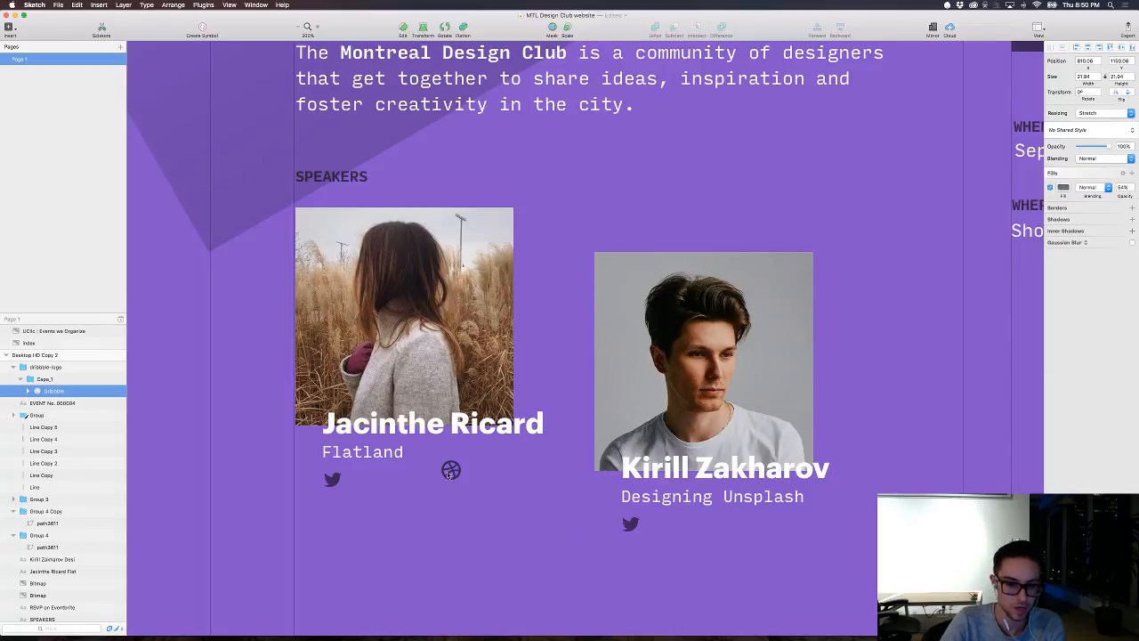
# Step: Place the Dribbble icon, about 20 px wide, just to the right of the first speaker's Twitter bird and level with it
pyautogui.click(447, 470)
pyautogui.moveTo(451, 470); pyautogui.dragTo(363, 491)
pyautogui.press('Right')
pyautogui.press('Right')
pyautogui.press('Right')
pyautogui.press('Right')
pyautogui.press('Right')
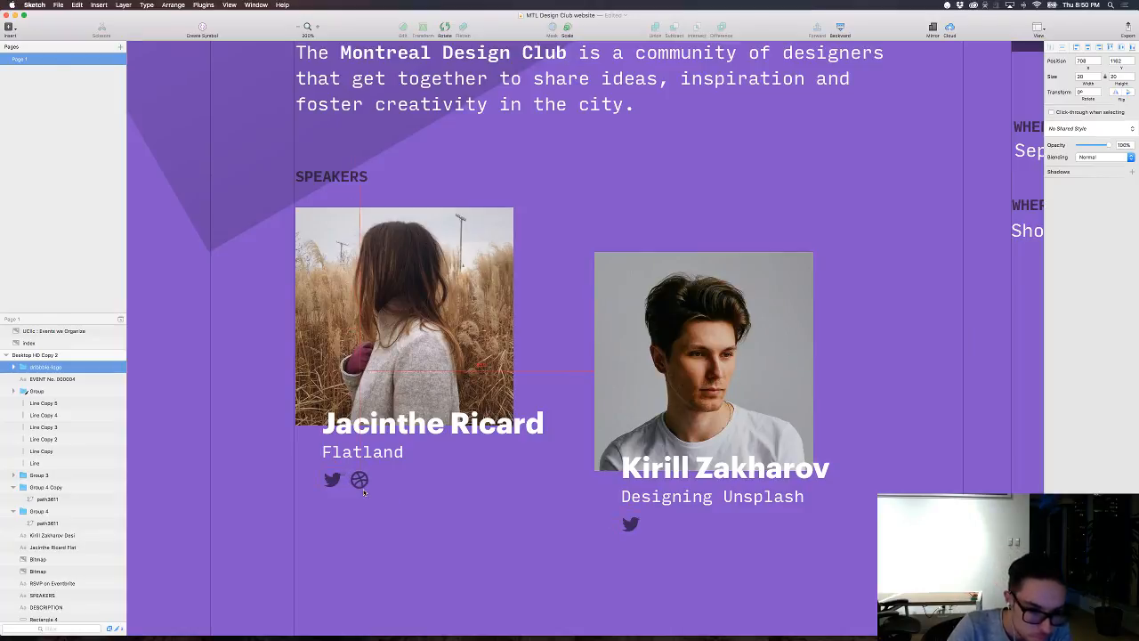
pyautogui.press('Right')
pyautogui.press('Right')
pyautogui.press('Right')
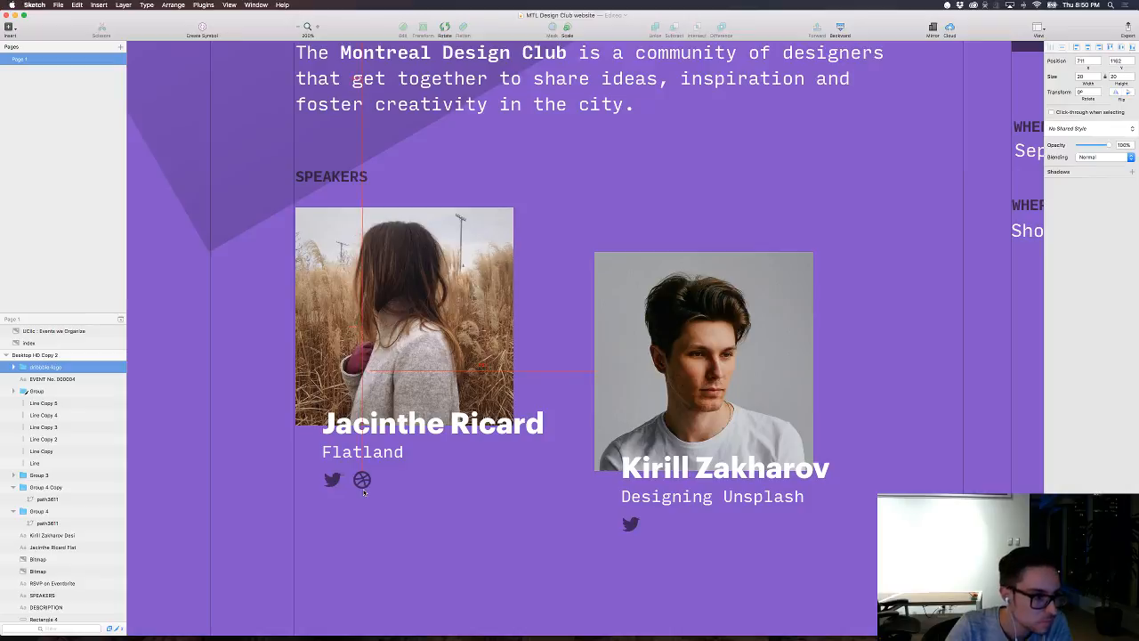
pyautogui.press('Up')
pyautogui.press('super+Tab')
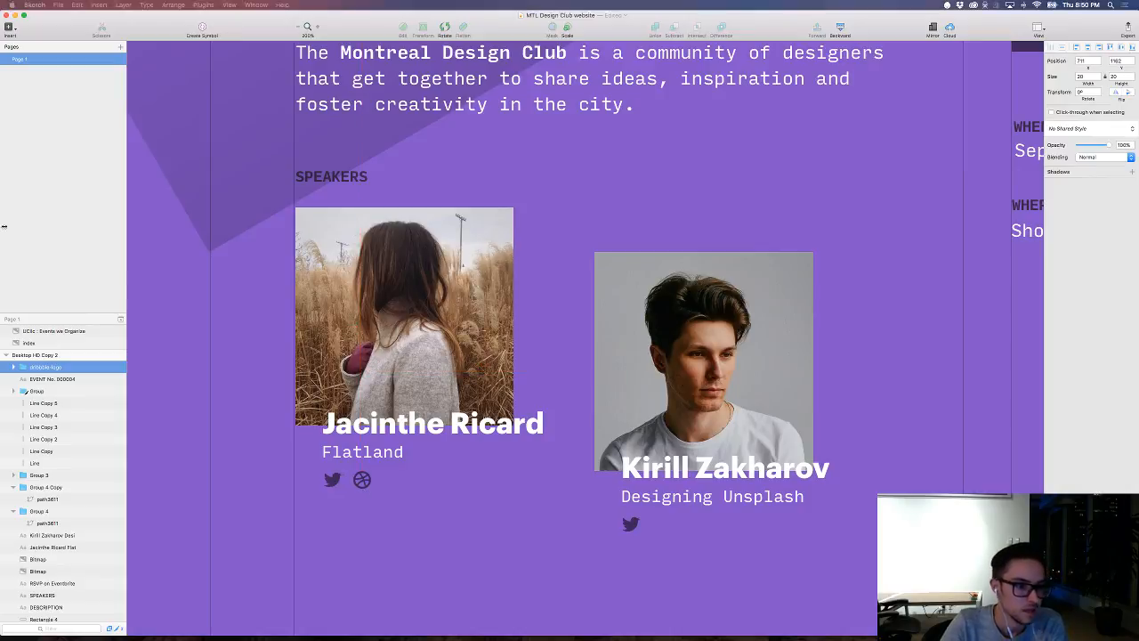
pyautogui.click(525, 504)
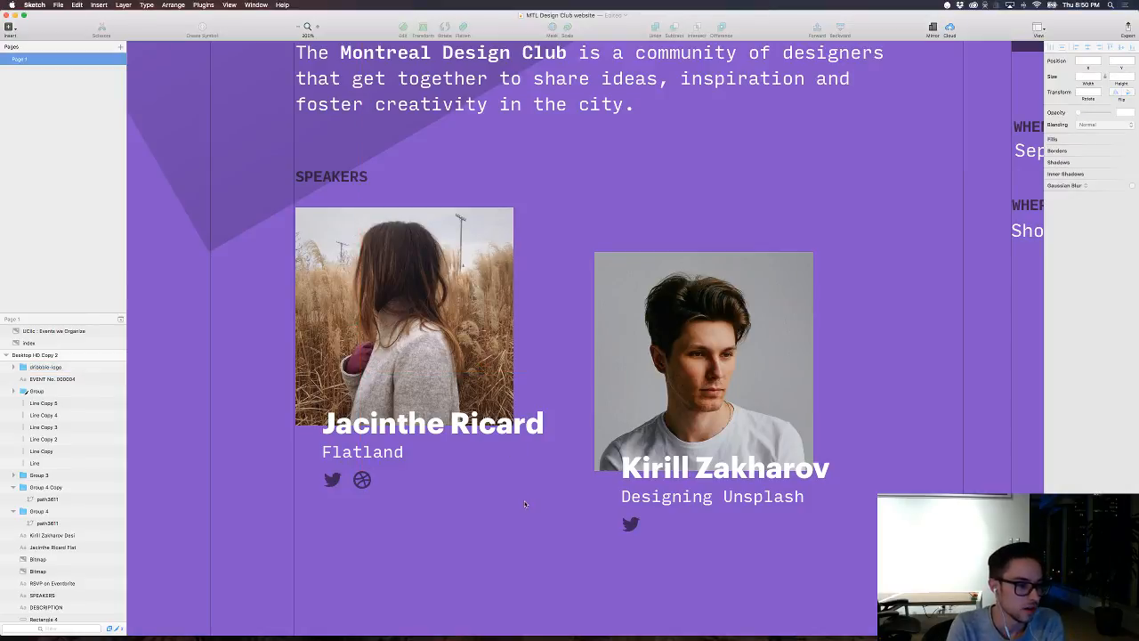
pyautogui.press('super+0')
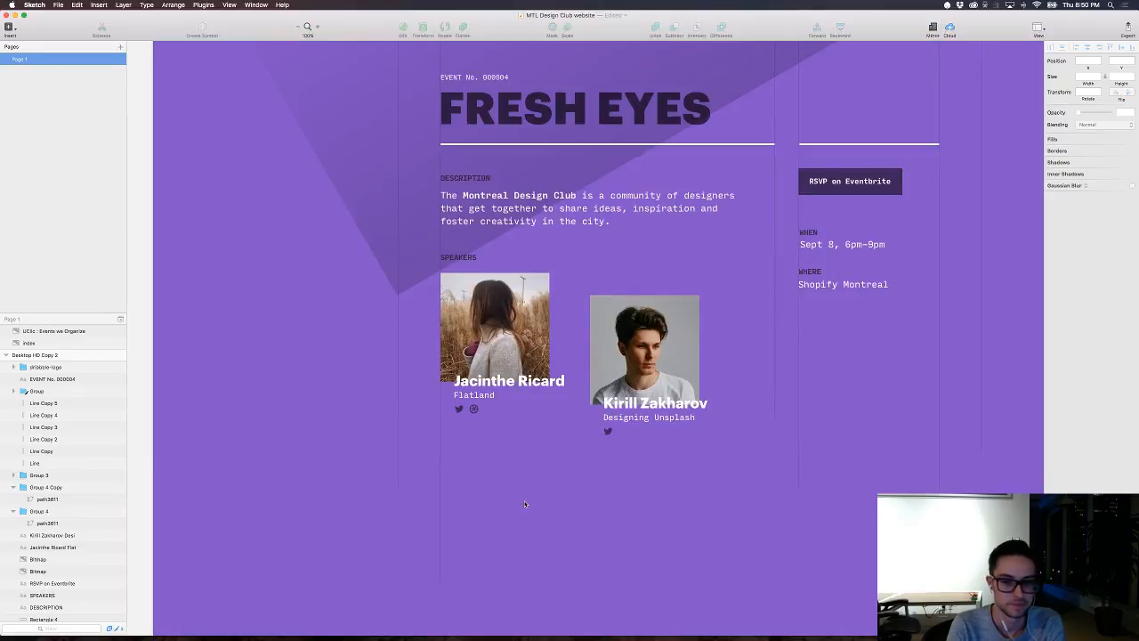
# Step: Pull the Dribbble shape out of the dribbble-logo group to the artboard's top level and delete the leftover group
pyautogui.keyDown('super'); pyautogui.click(474, 409); pyautogui.keyUp('super')
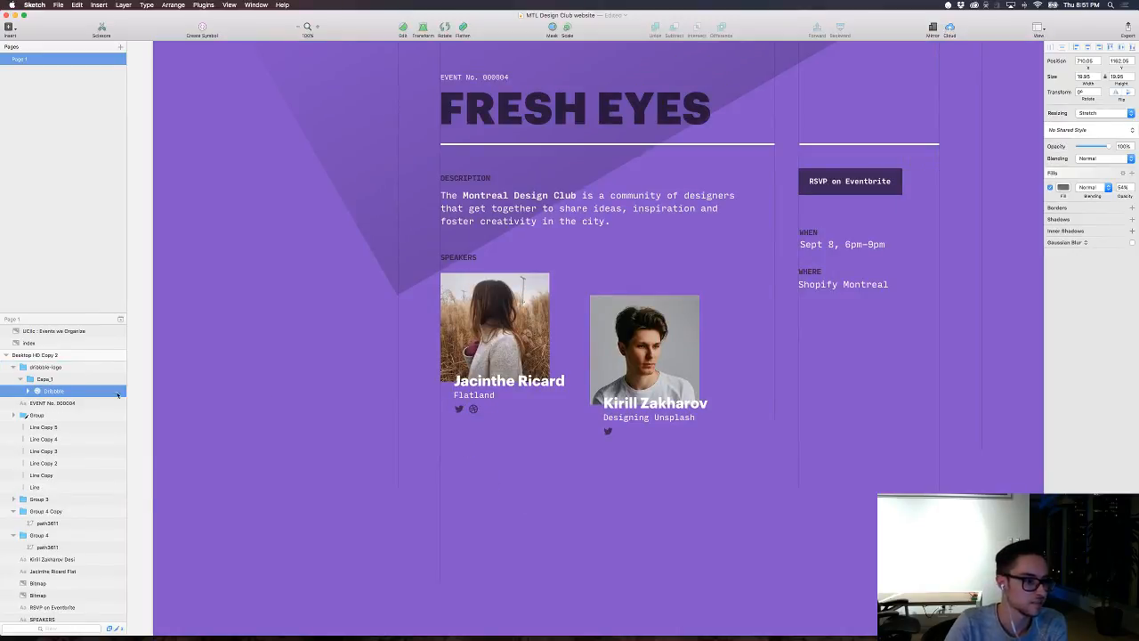
pyautogui.moveTo(72, 392); pyautogui.dragTo(71, 361)
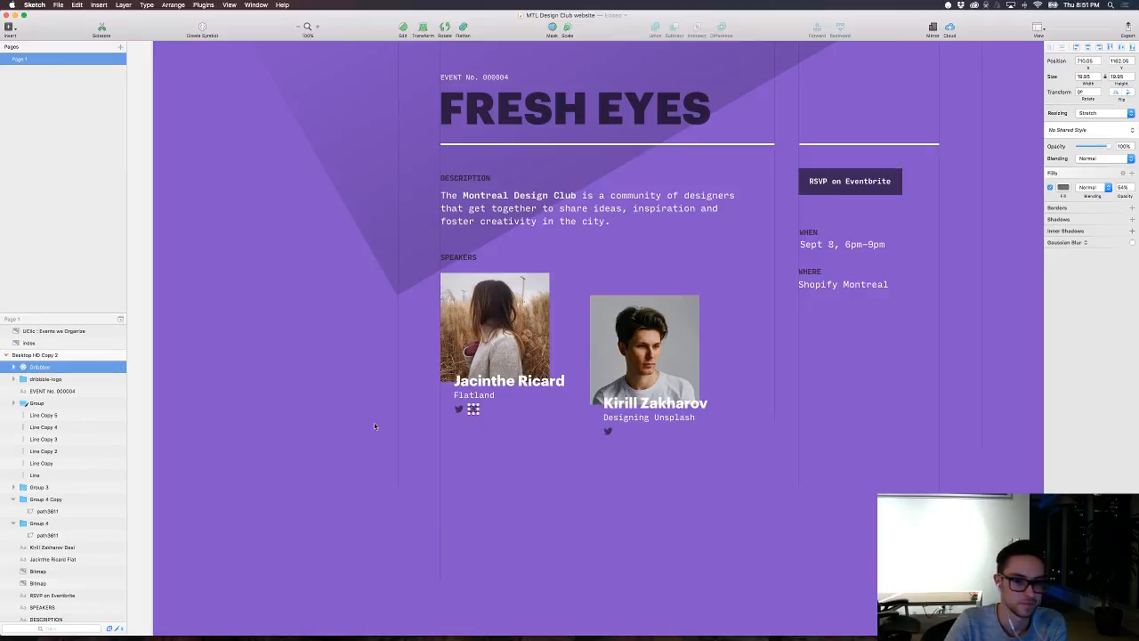
pyautogui.click(66, 380)
pyautogui.press('Delete')
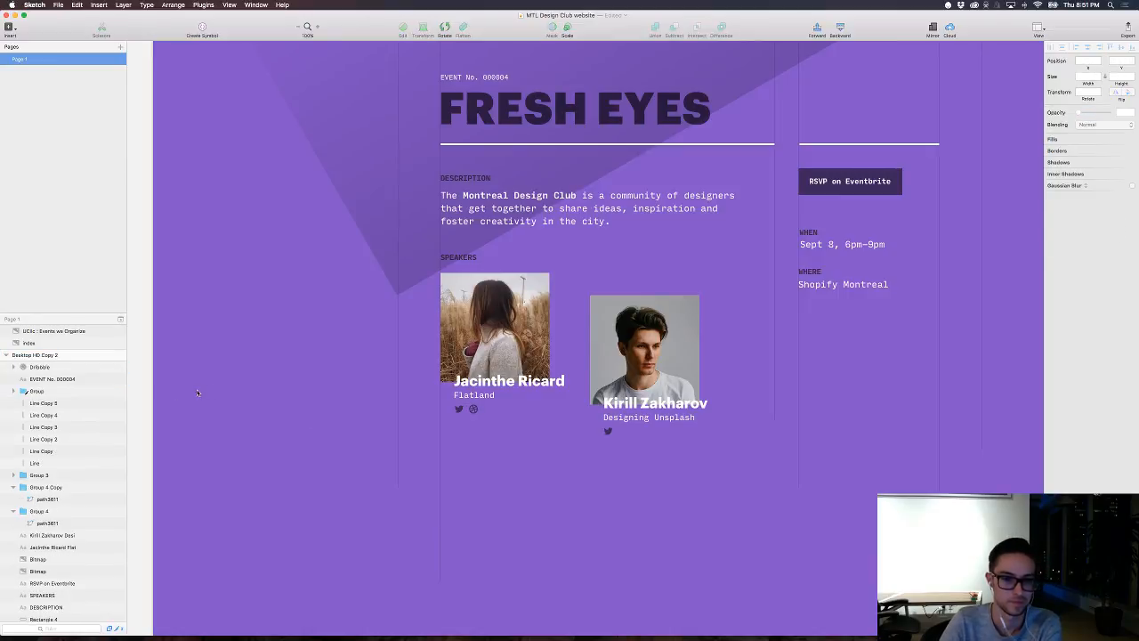
# Step: Duplicate the Dribbble icon and place the copy just right of the second speaker's Twitter bird
pyautogui.click(472, 409)
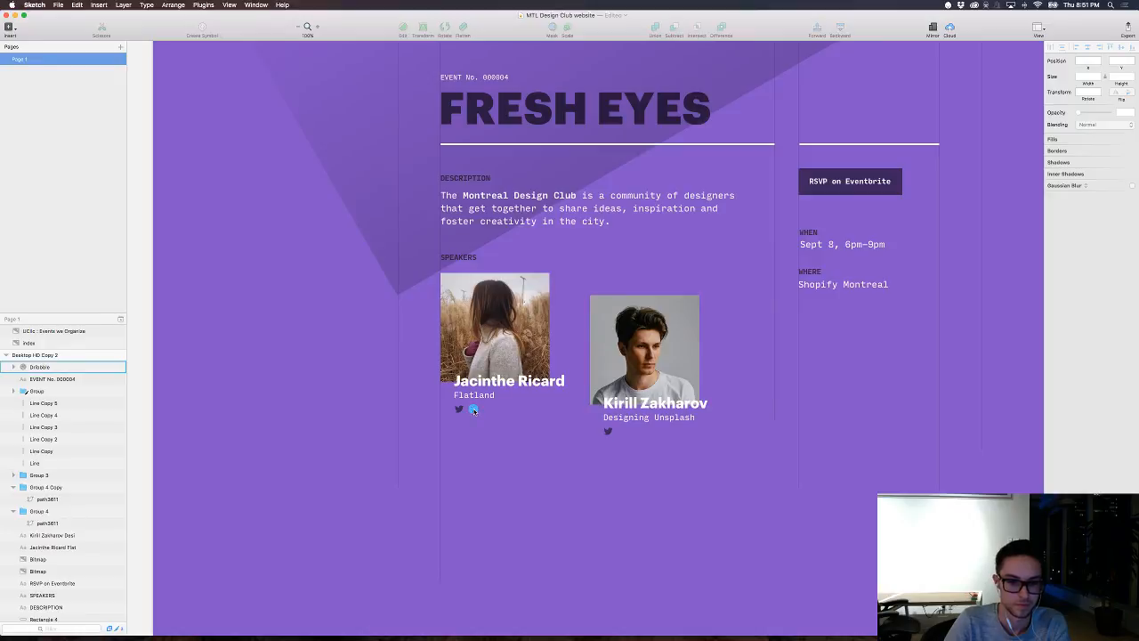
pyautogui.moveTo(472, 410); pyautogui.dragTo(616, 432)
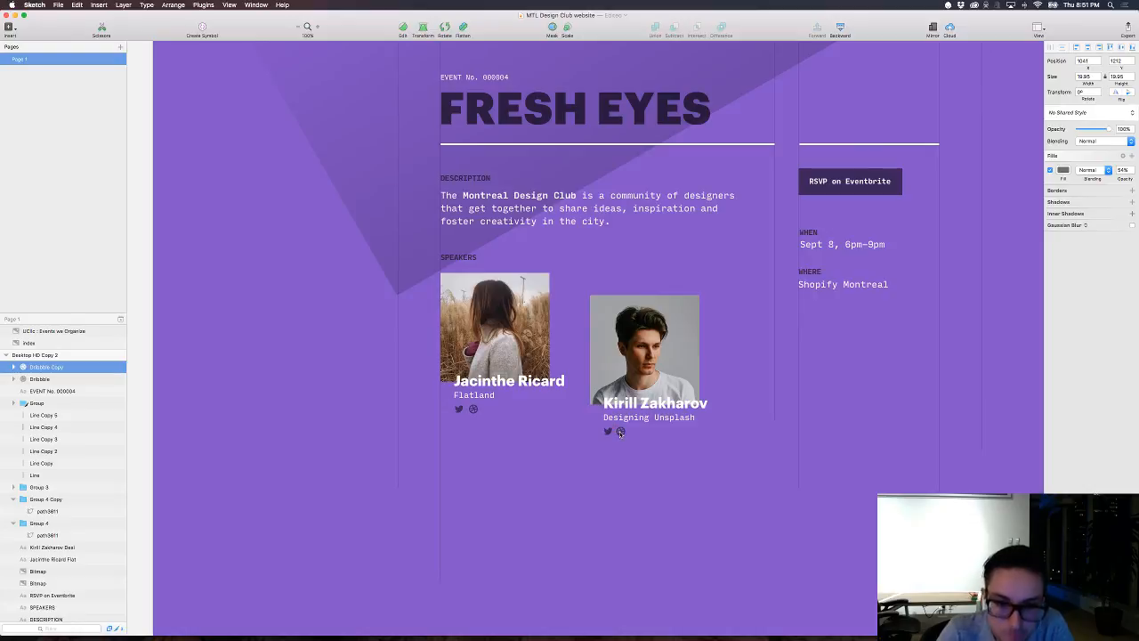
pyautogui.click(630, 523)
# Step: Review the event page without the interface, checking the speakers' social icons and the overall layout
pyautogui.press('super+period')
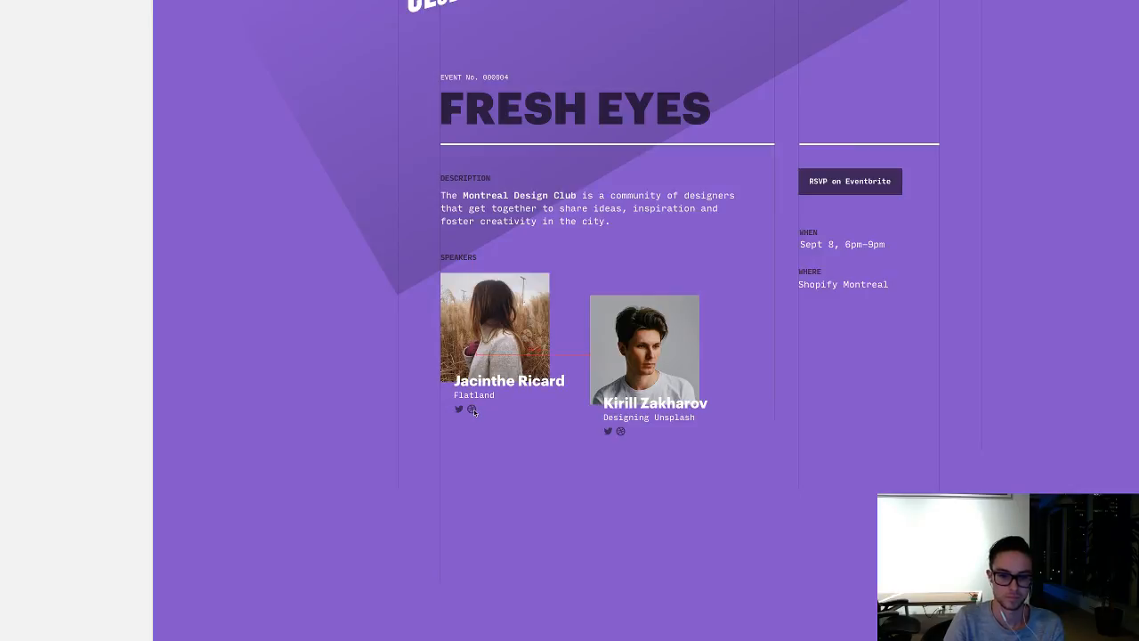
pyautogui.scroll(3, 517, 522)
pyautogui.hscroll(2, 518, 521)
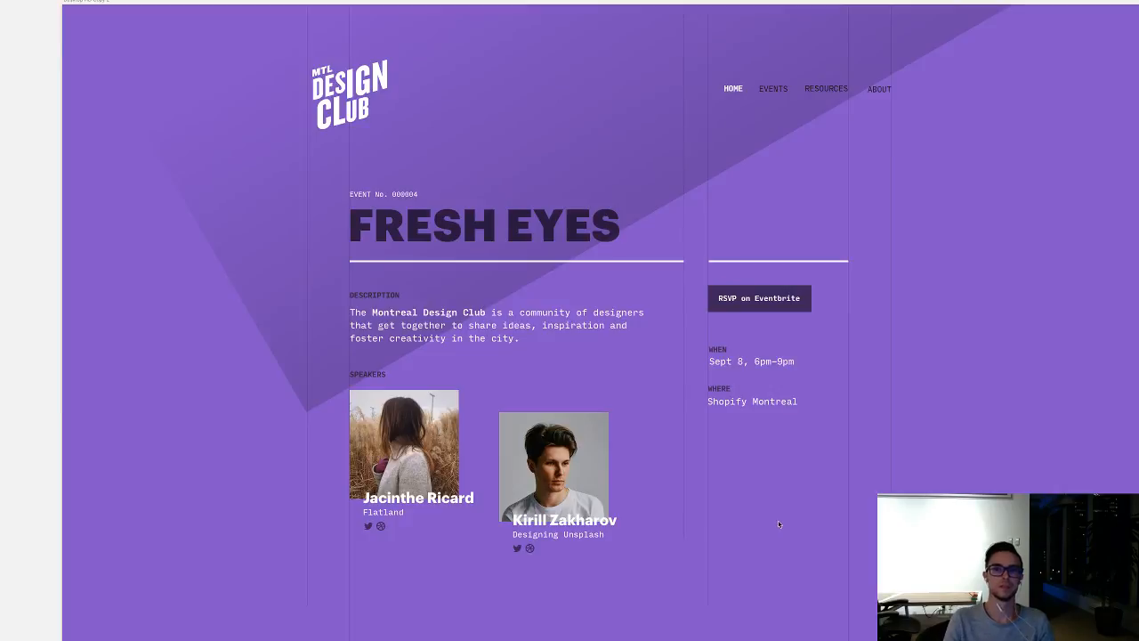
pyautogui.scroll(-1, 779, 521)
pyautogui.hscroll(2, 779, 520)
pyautogui.hscroll(1, 765, 523)
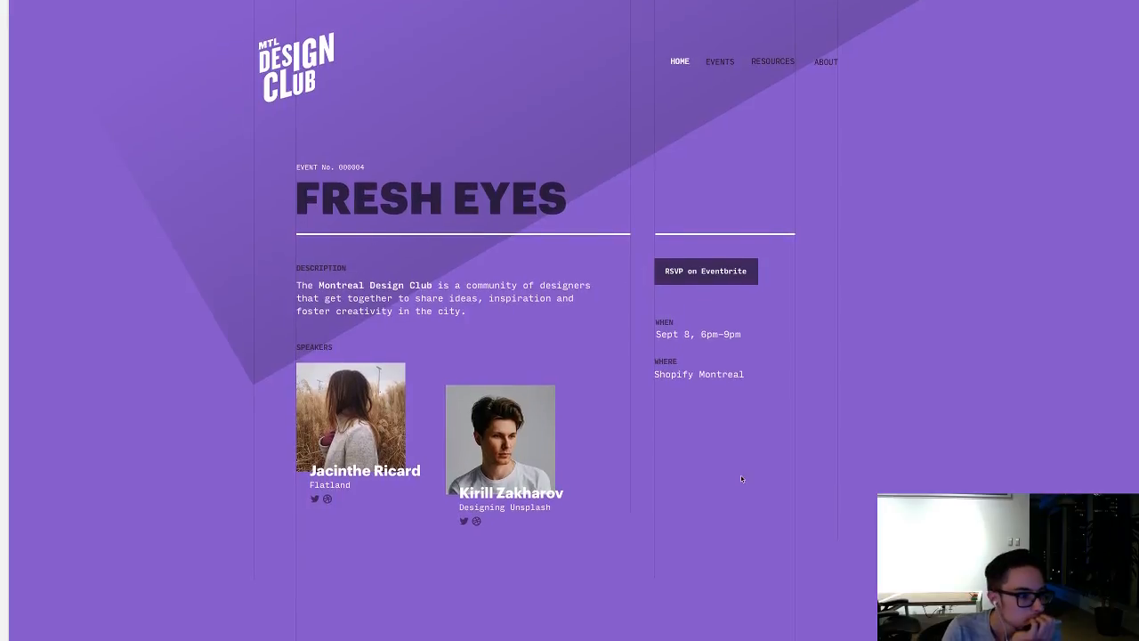
pyautogui.scroll(-3, 742, 478)
pyautogui.scroll(3, 741, 479)
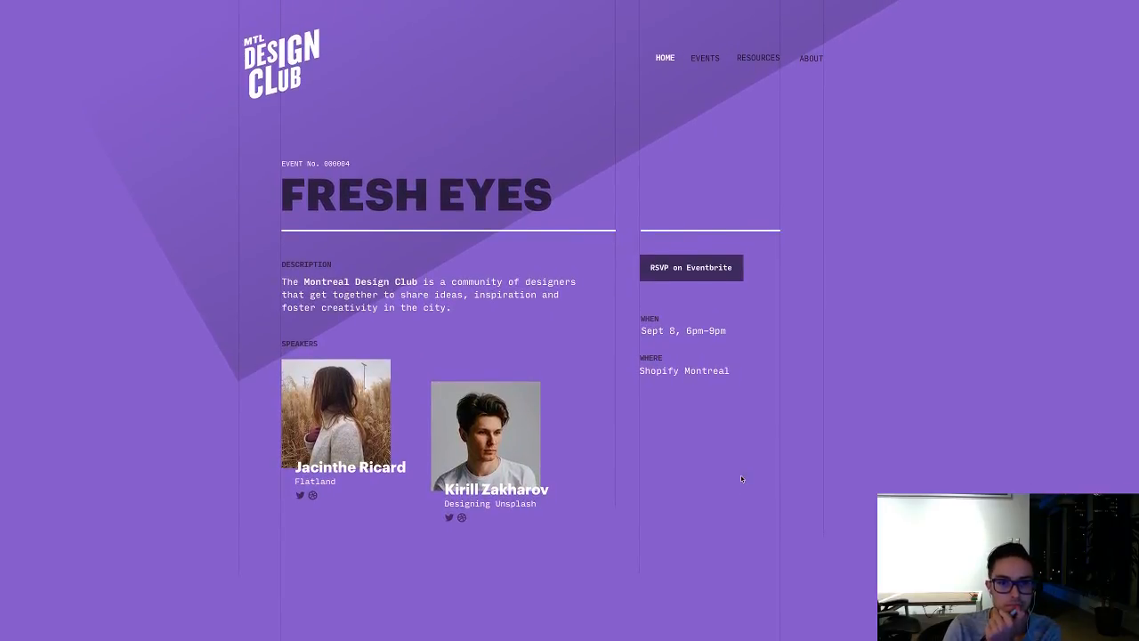
# Step: Hide the large rotated gradient rectangle behind the header to judge the page without it, and show it again
pyautogui.click(577, 129)
pyautogui.press('super+period')
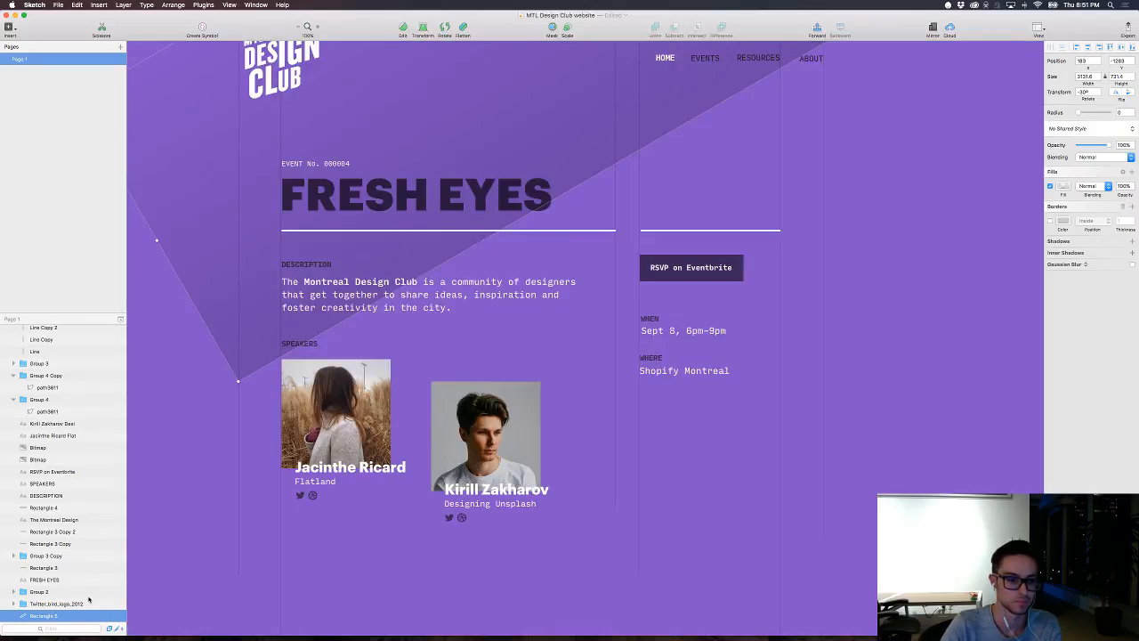
pyautogui.click(114, 616)
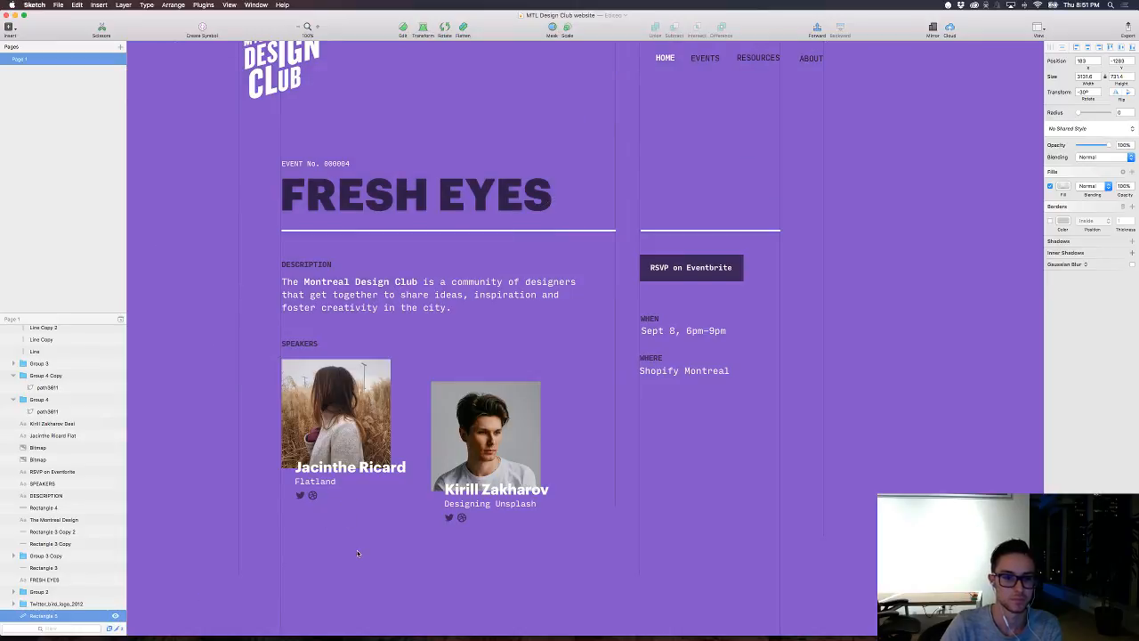
pyautogui.press('super+period')
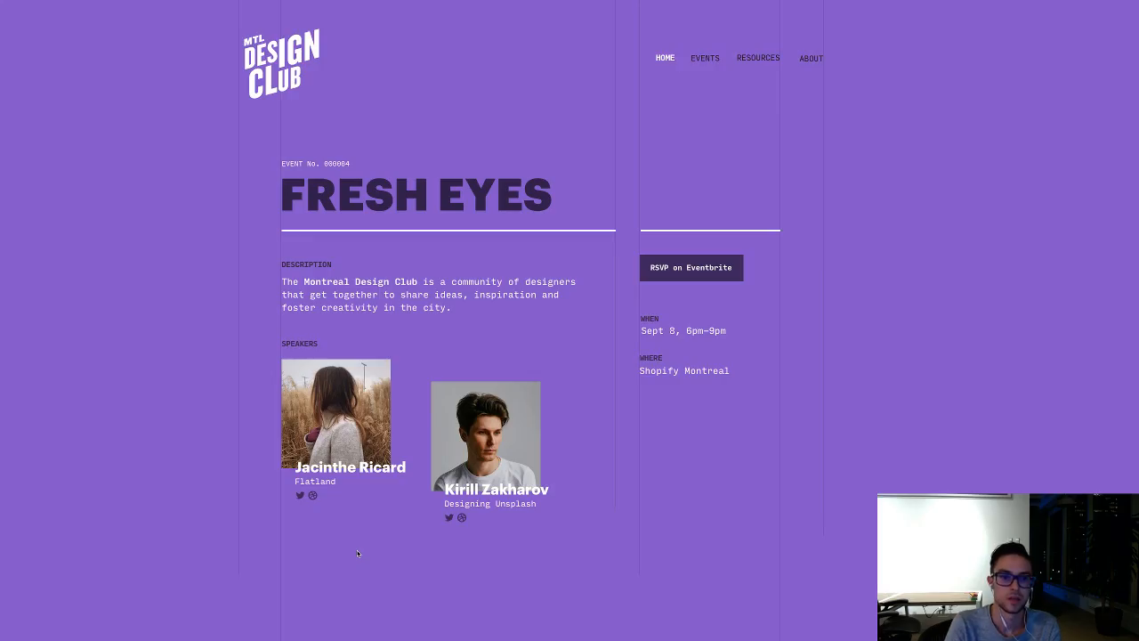
pyautogui.press('super+period')
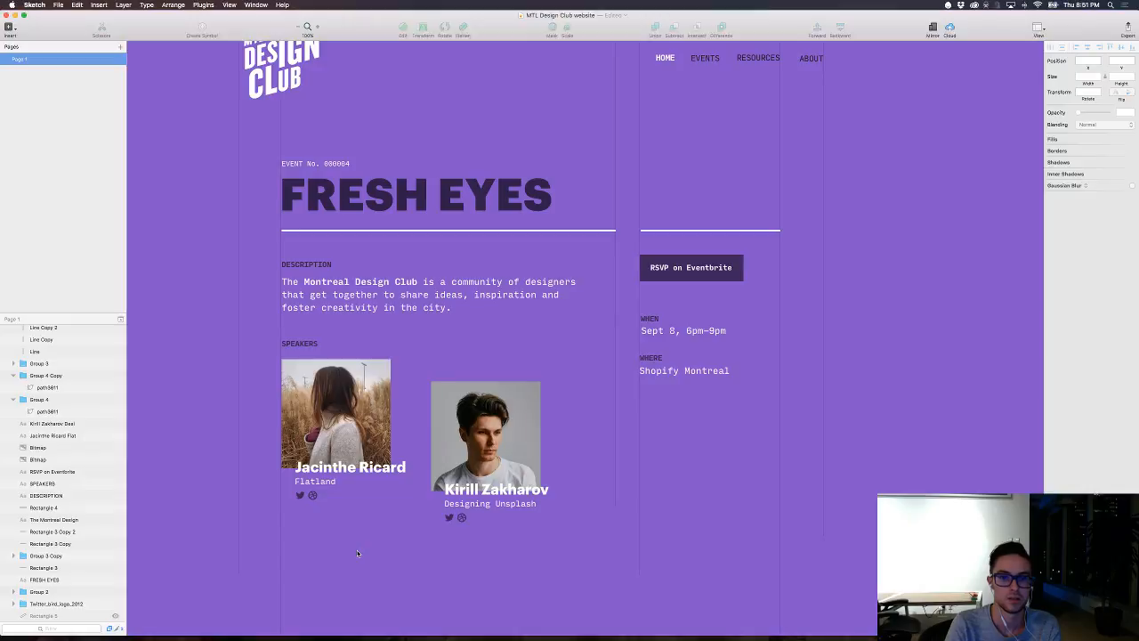
pyautogui.click(114, 615)
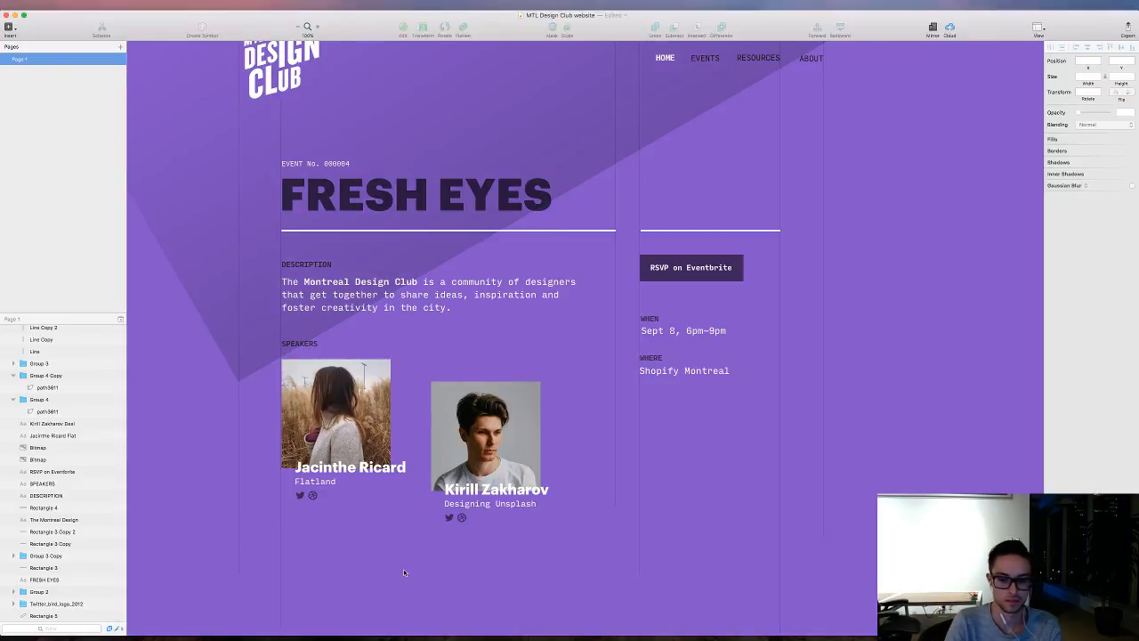
# Step: Examine the event page without the interface, both at full size and from afar next to the other artboards
pyautogui.press('super+period')
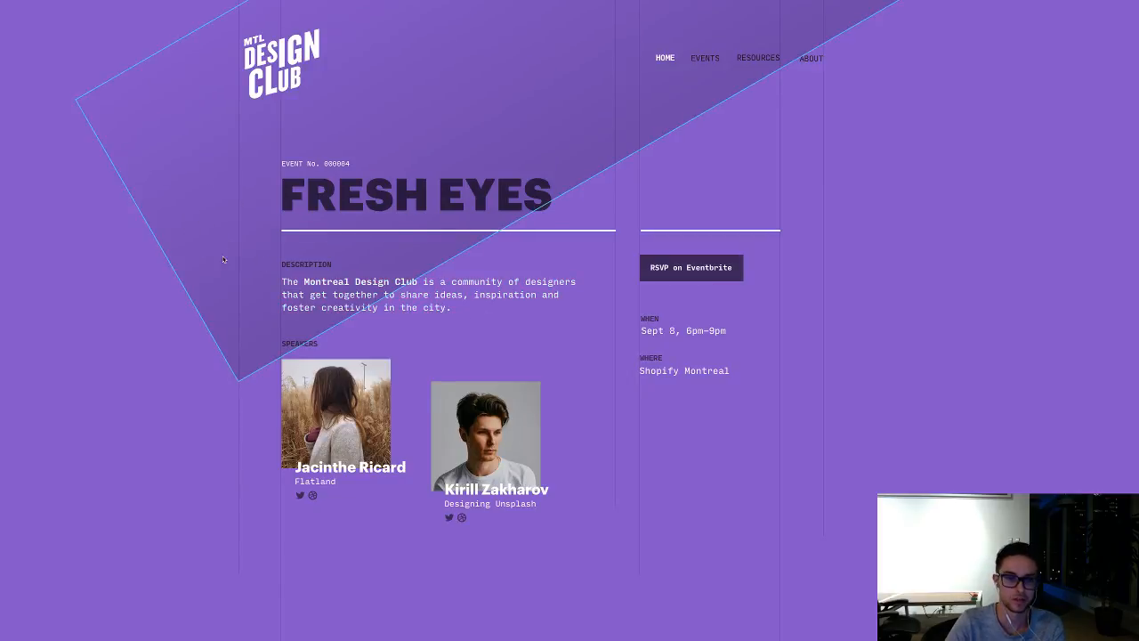
pyautogui.hscroll(2, 124, 333)
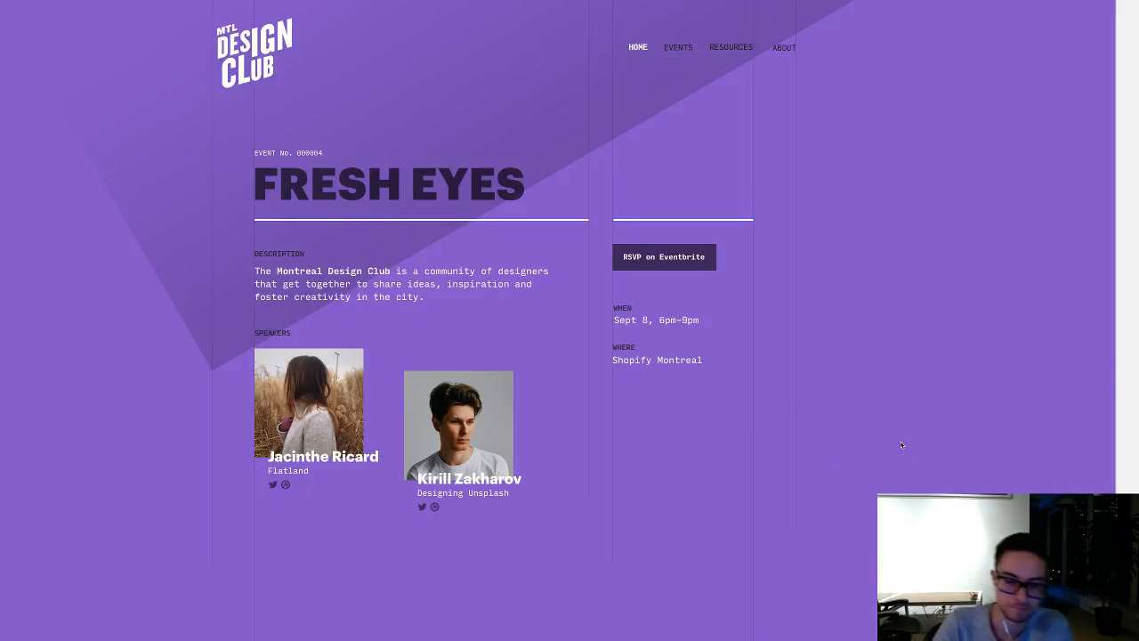
pyautogui.scroll(-1, 898, 464)
pyautogui.scroll(2, 898, 466)
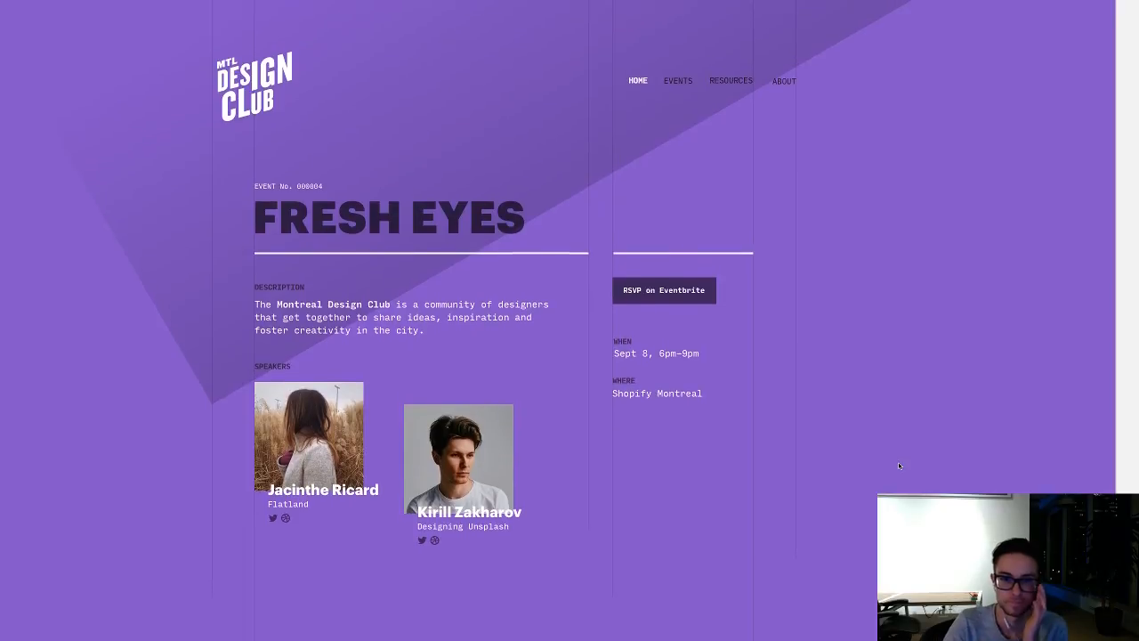
pyautogui.press('super+minus')
pyautogui.press('super+minus')
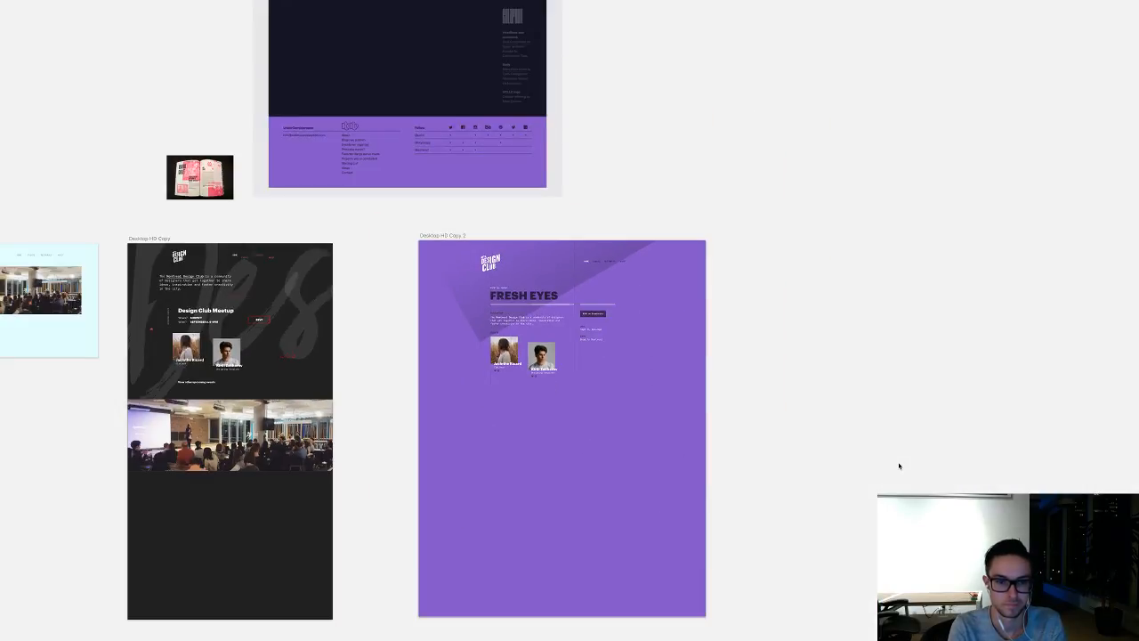
pyautogui.press('super+minus')
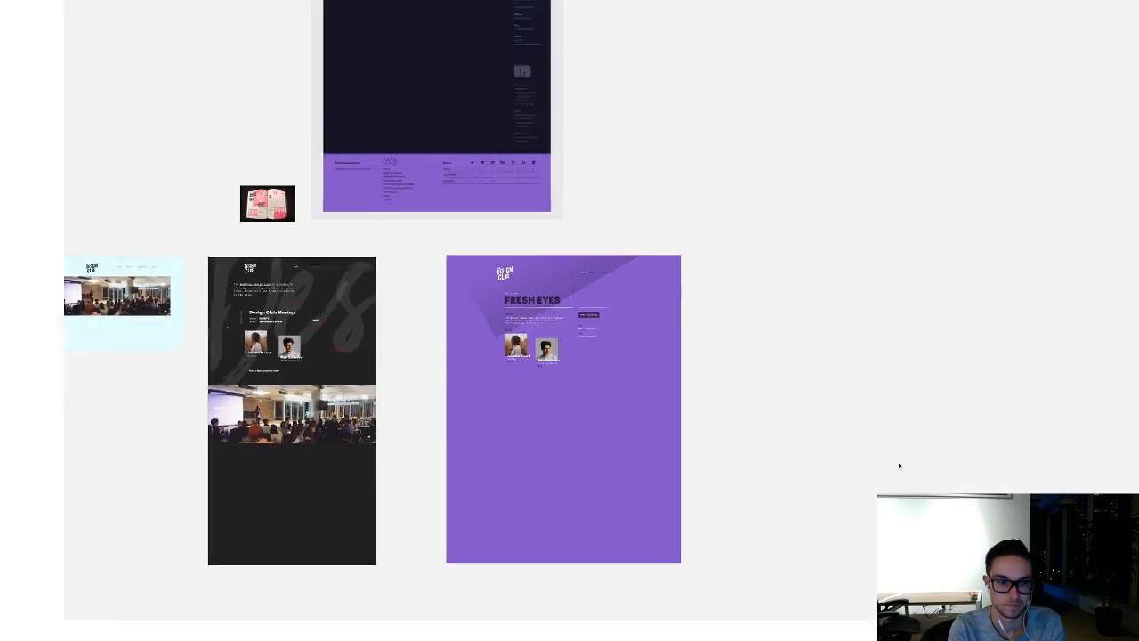
pyautogui.press('super+plus')
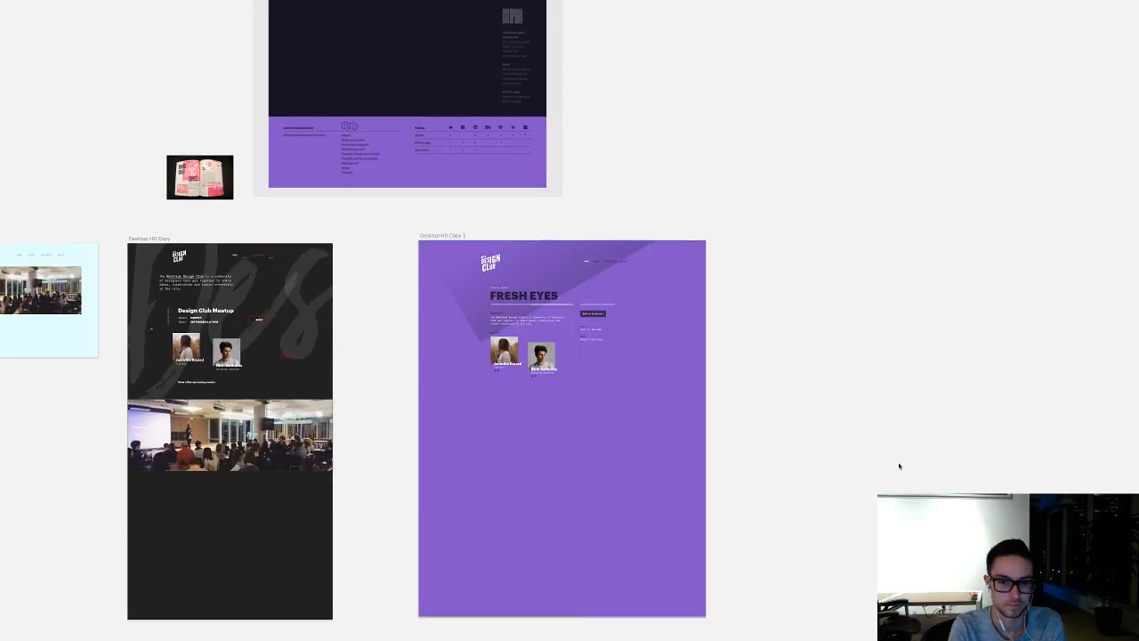
pyautogui.press('super+plus')
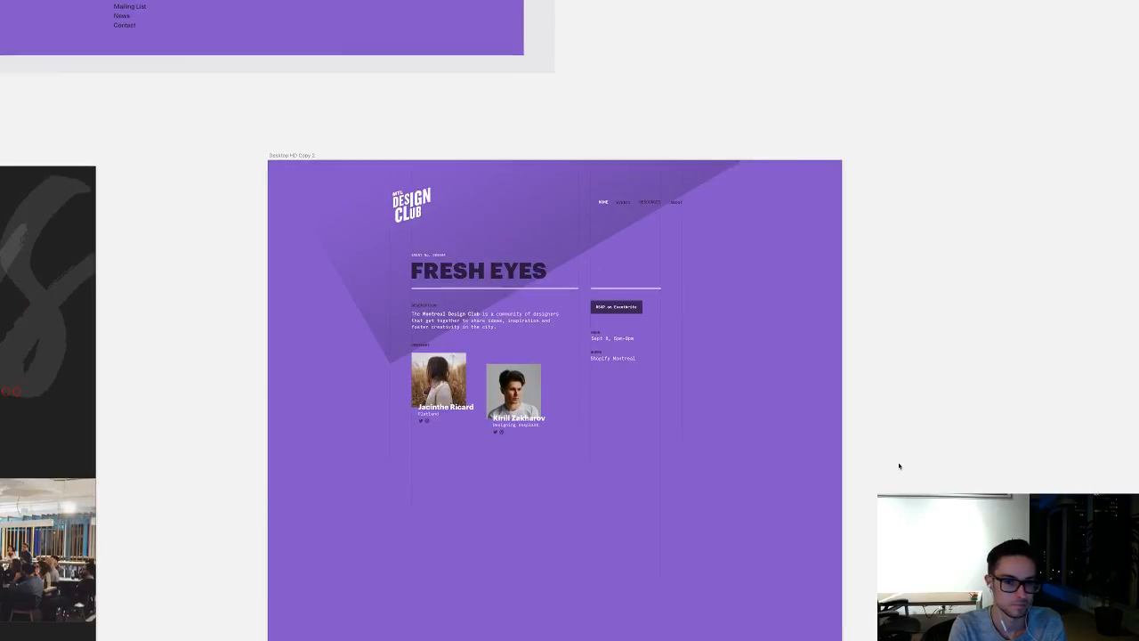
pyautogui.press('super+plus')
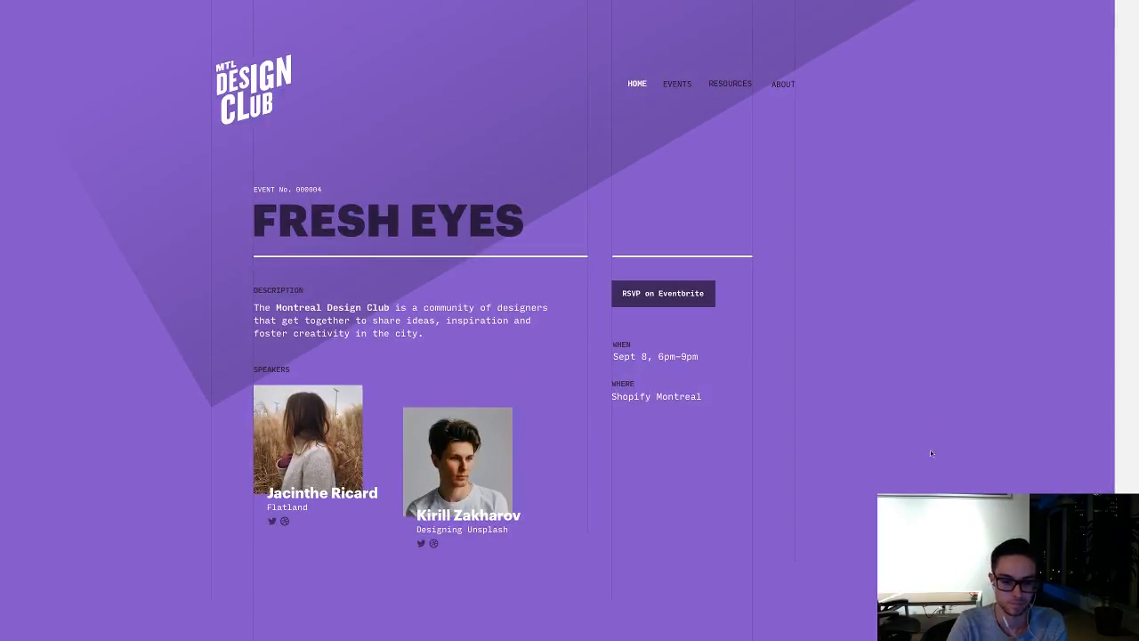
# Step: Switch to Safari and open the mtldribbblemeetup.com website
pyautogui.moveTo(668, 623)
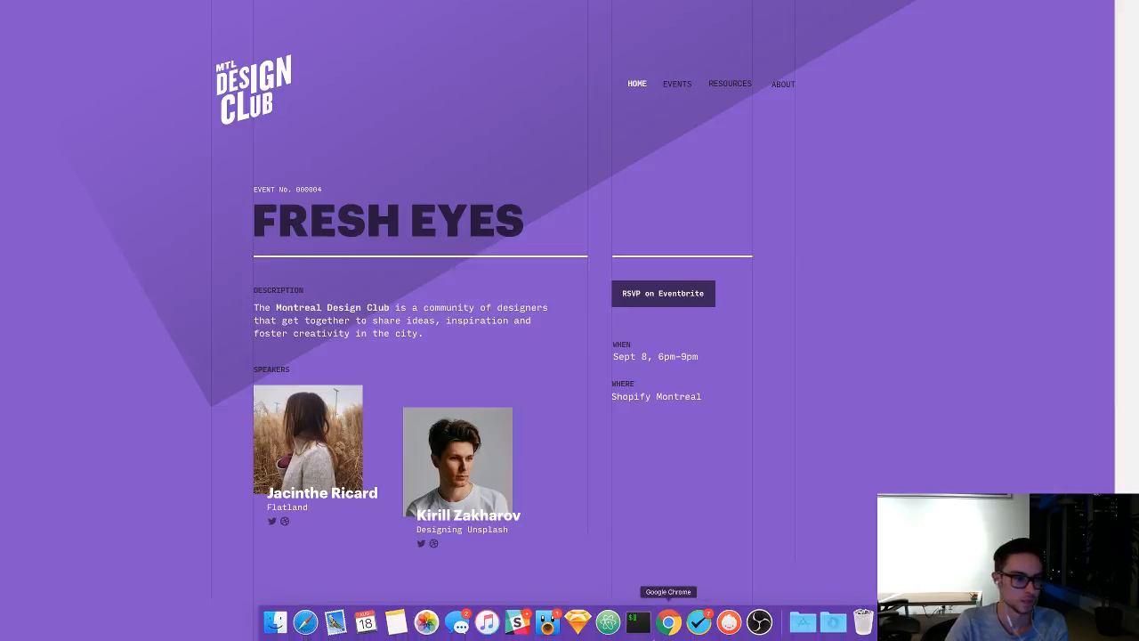
pyautogui.click(305, 621)
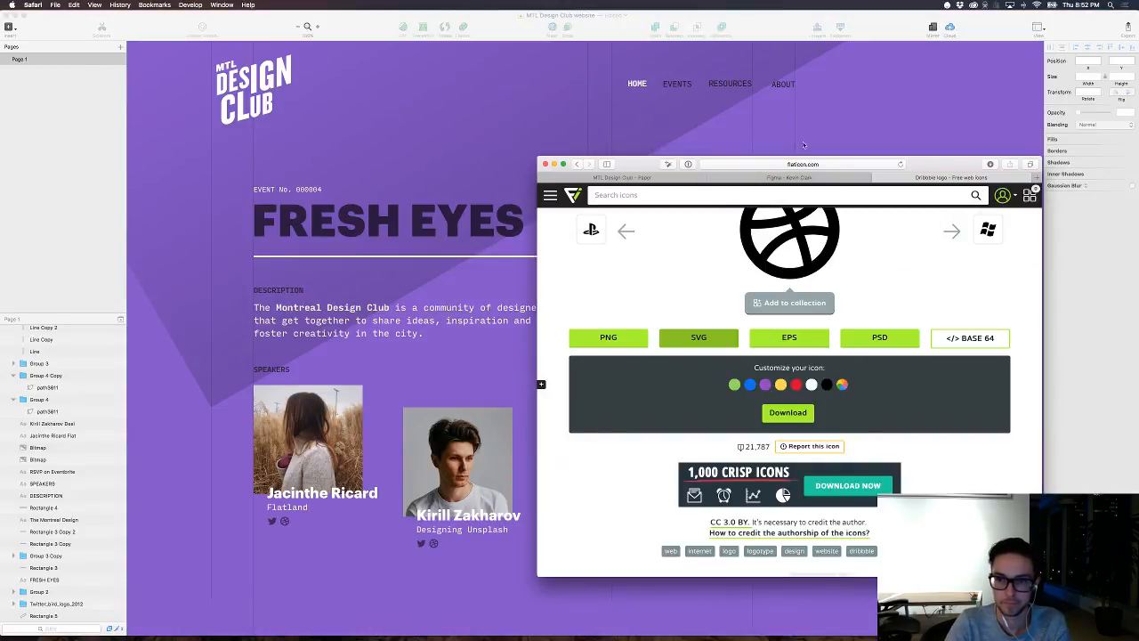
pyautogui.click(844, 165)
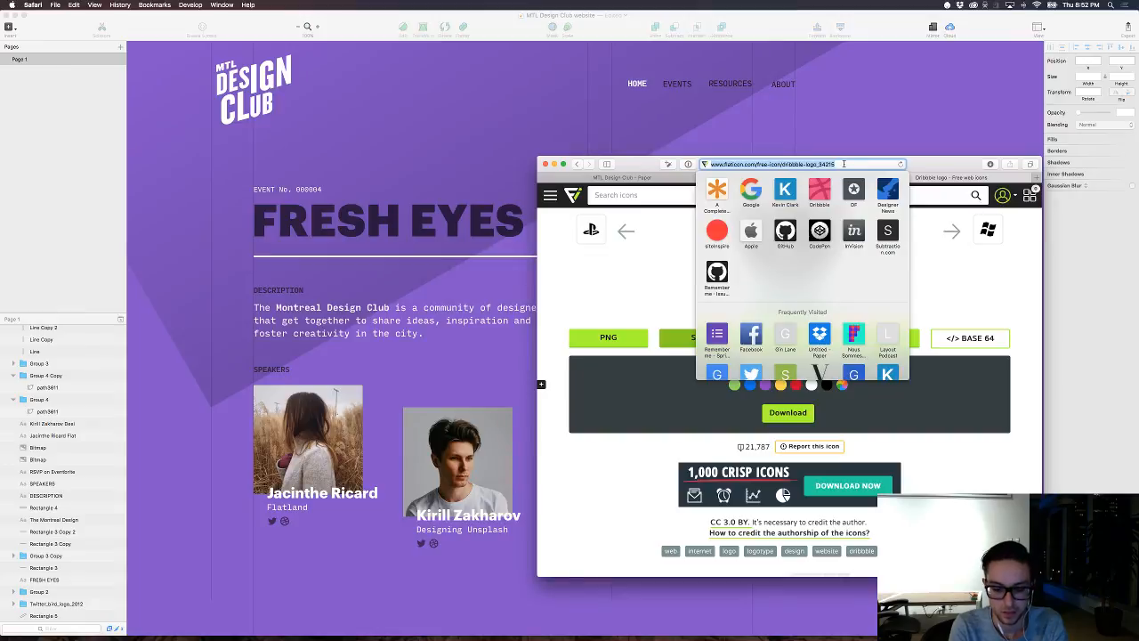
pyautogui.press('BackSpace')
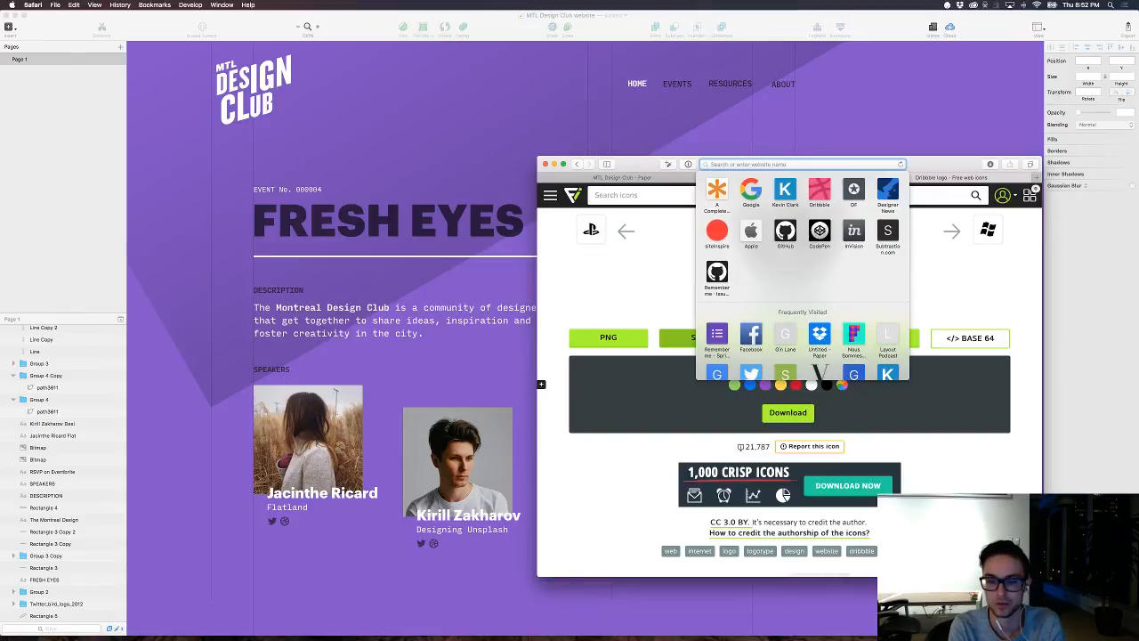
pyautogui.write('mtldribbblemeetup.com')
pyautogui.press('Return')
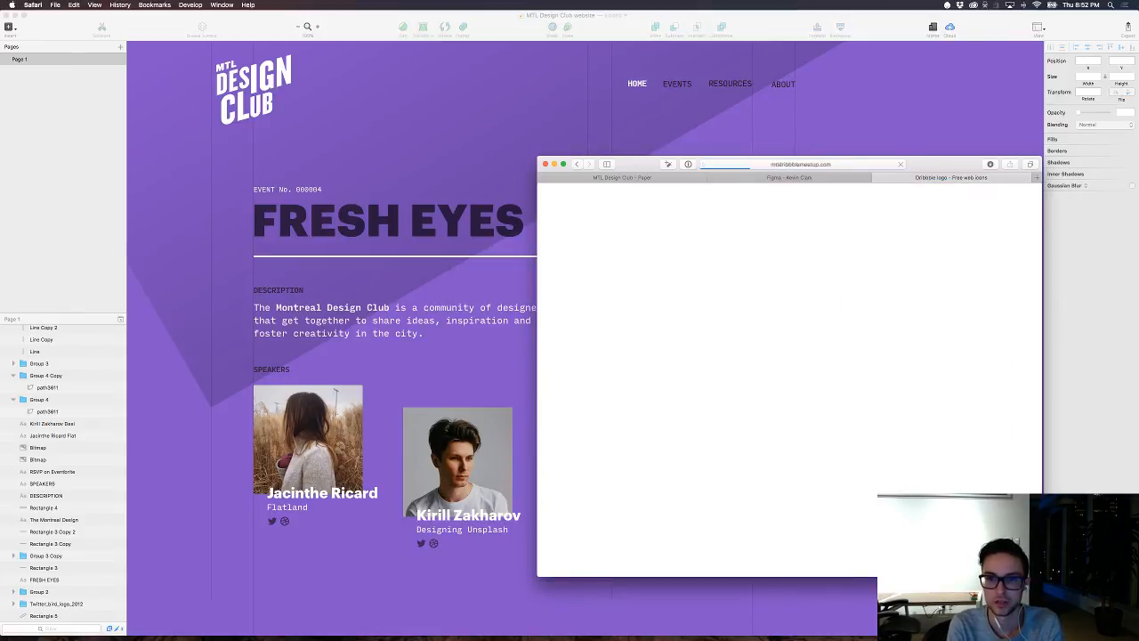
# Step: Widen the browser window and examine the meetup site's portraits, intro text, newsletter subscription field and footer
pyautogui.scroll(-2, 707, 412)
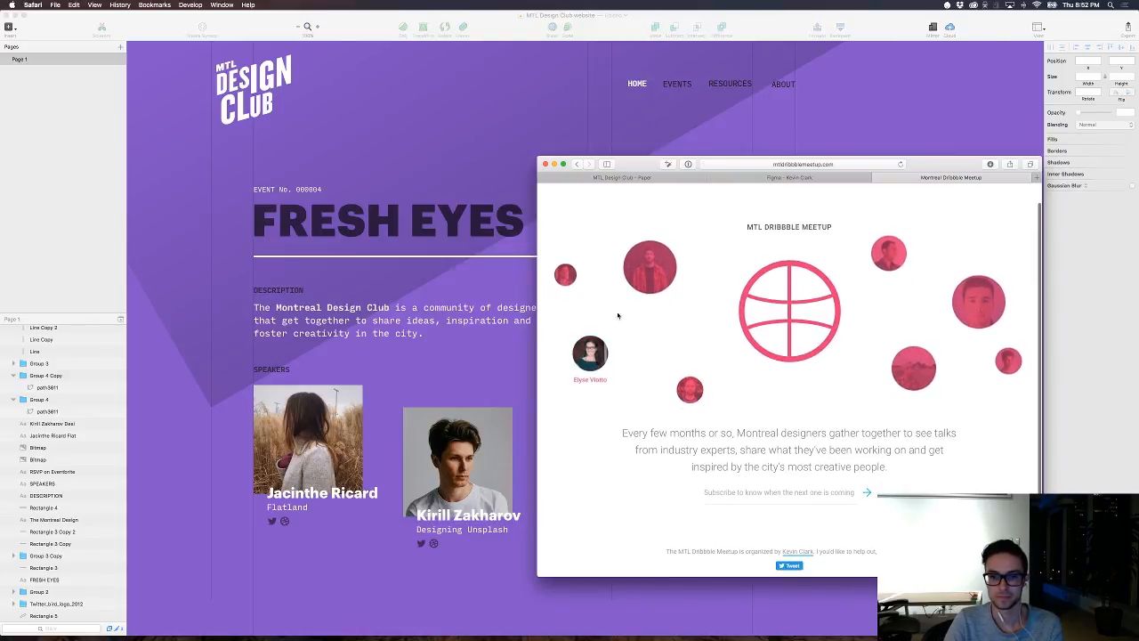
pyautogui.scroll(2, 897, 383)
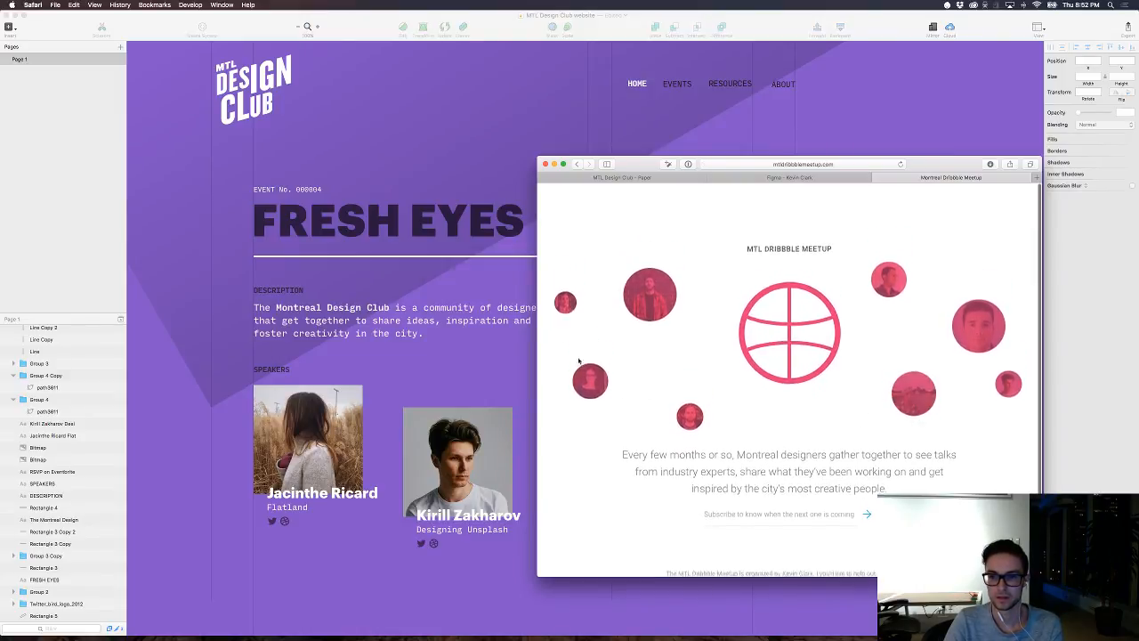
pyautogui.moveTo(450, 384)
pyautogui.mouseDown()
pyautogui.moveTo(130, 401)
pyautogui.moveTo(813, 406)
pyautogui.moveTo(172, 404)
pyautogui.mouseUp()
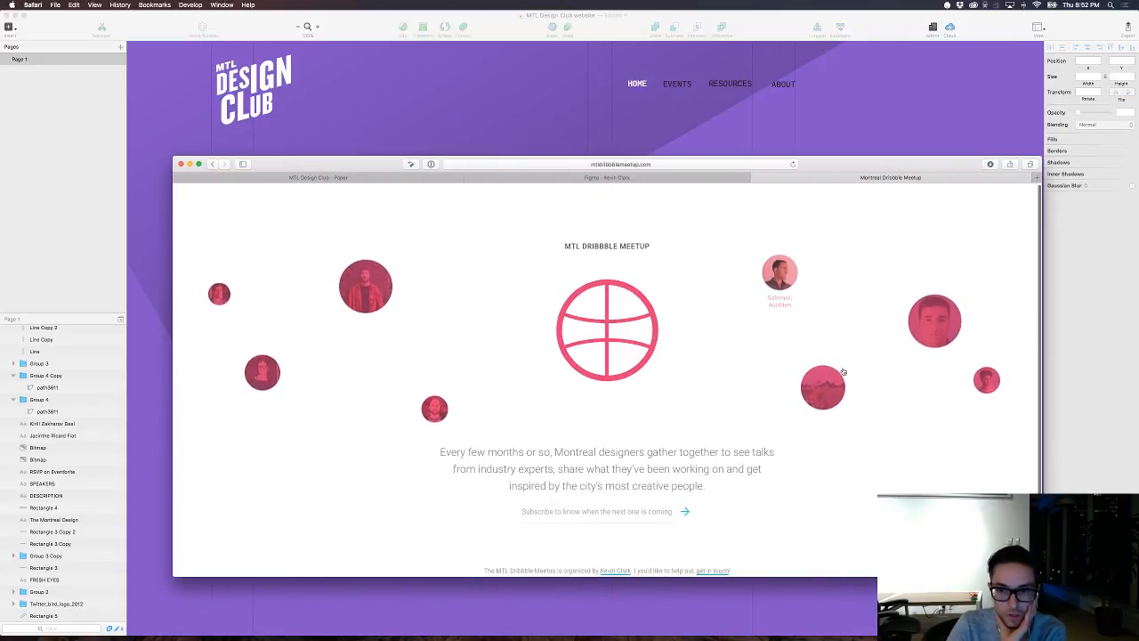
pyautogui.scroll(-1, 709, 381)
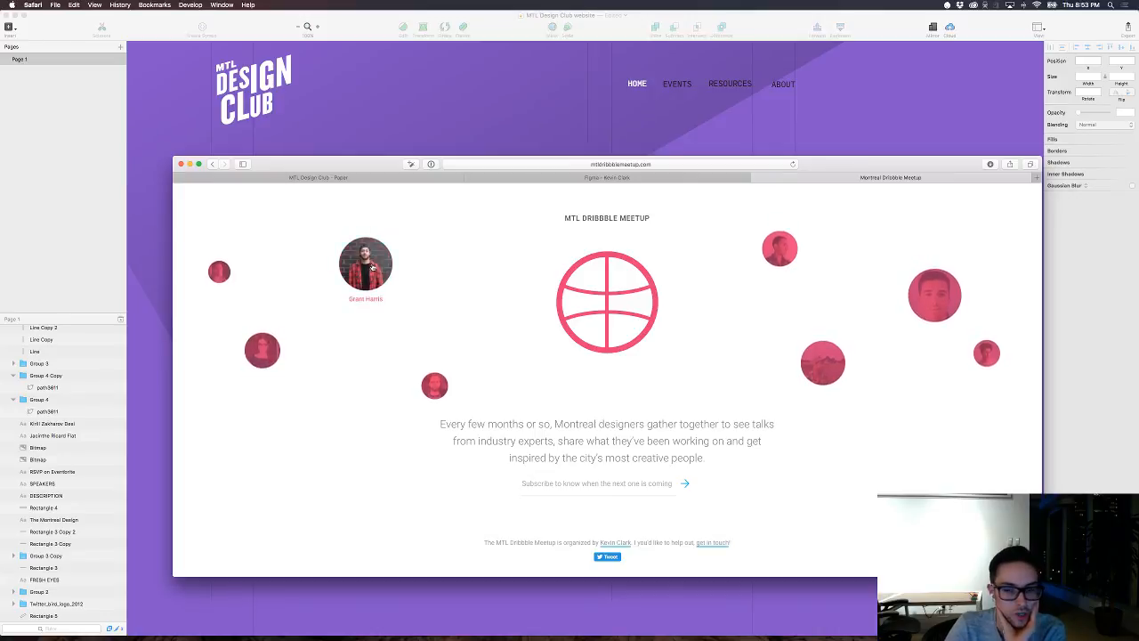
pyautogui.scroll(1, 478, 391)
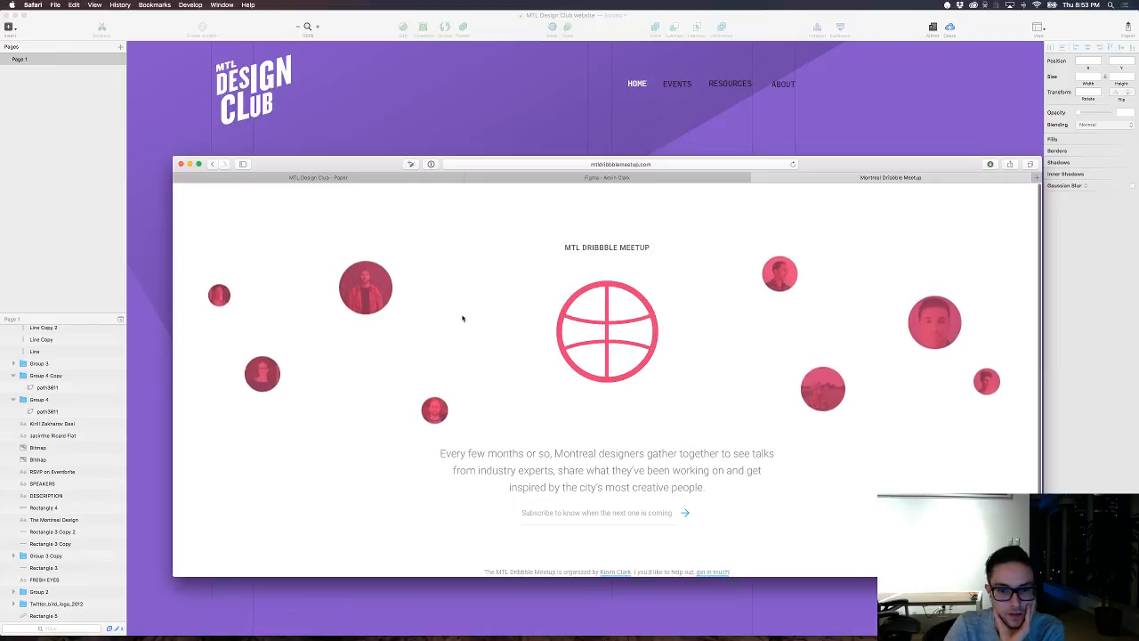
pyautogui.scroll(-1, 461, 320)
pyautogui.click(577, 483)
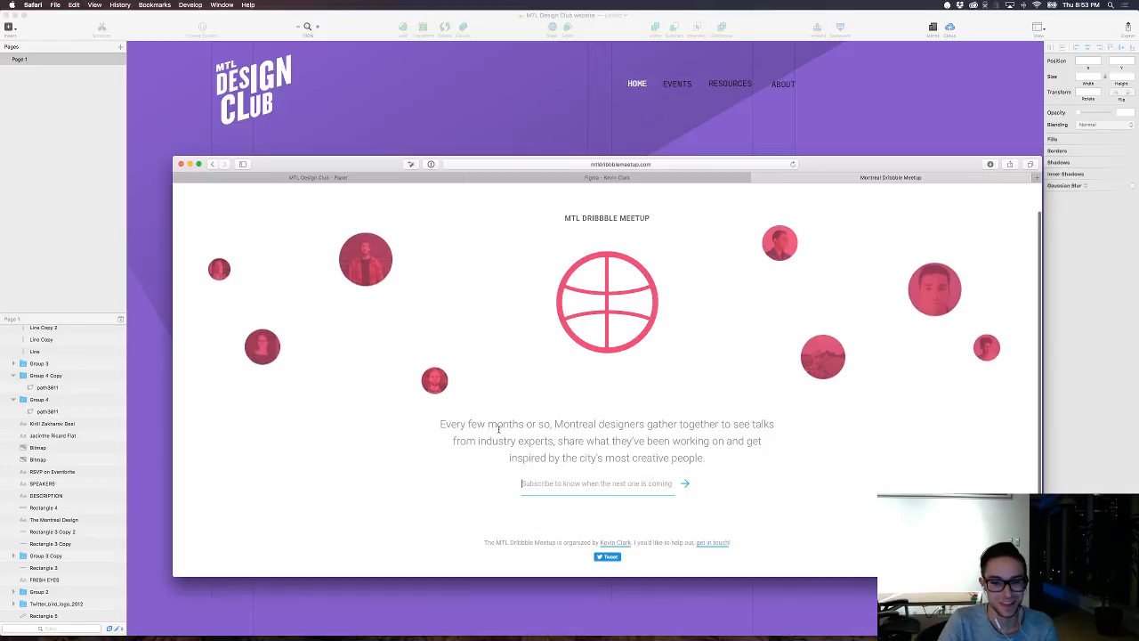
pyautogui.scroll(-1, 599, 450)
pyautogui.scroll(3, 600, 450)
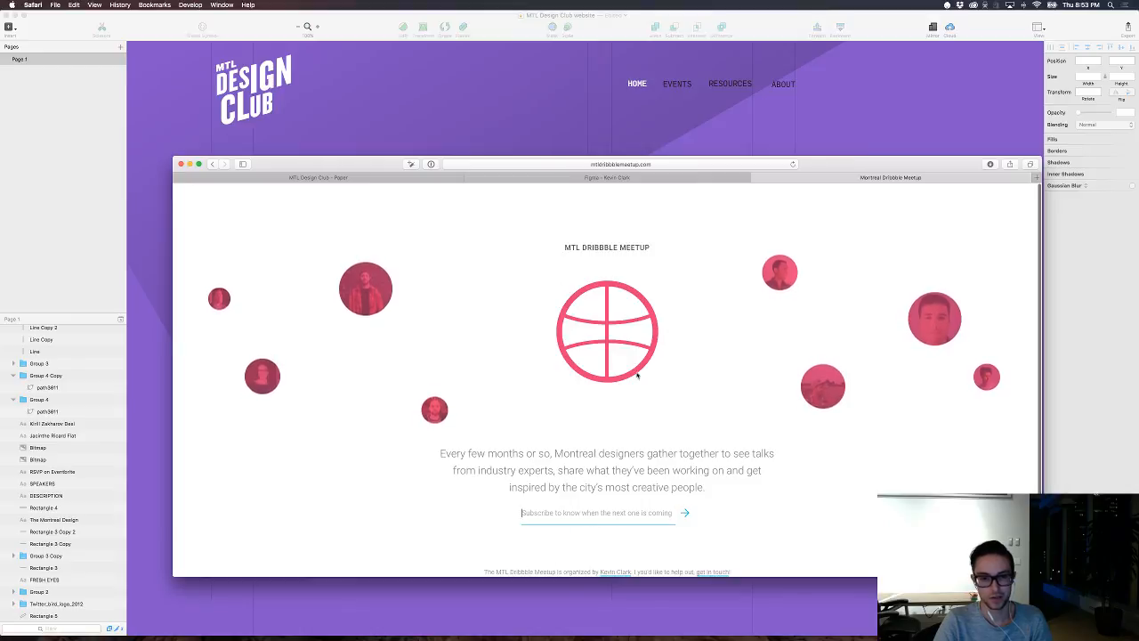
# Step: Switch back to Sketch and draw a 2581 × 577 rectangle across the artboard's full width, below the speakers
pyautogui.click(405, 126)
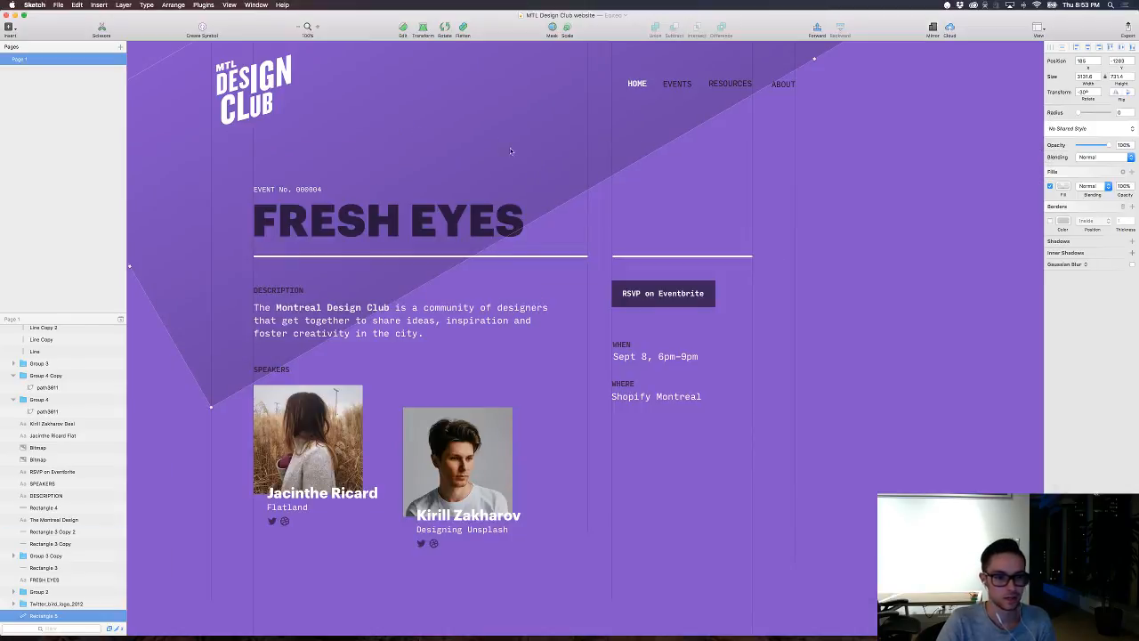
pyautogui.click(902, 459)
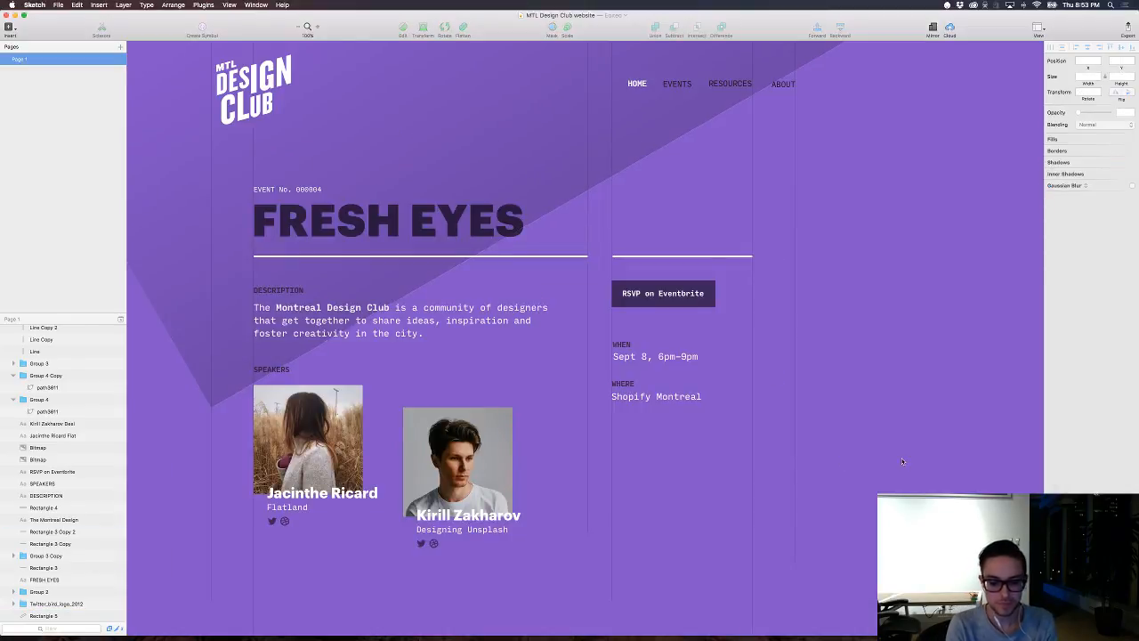
pyautogui.press('super+minus')
pyautogui.scroll(-10, 793, 532)
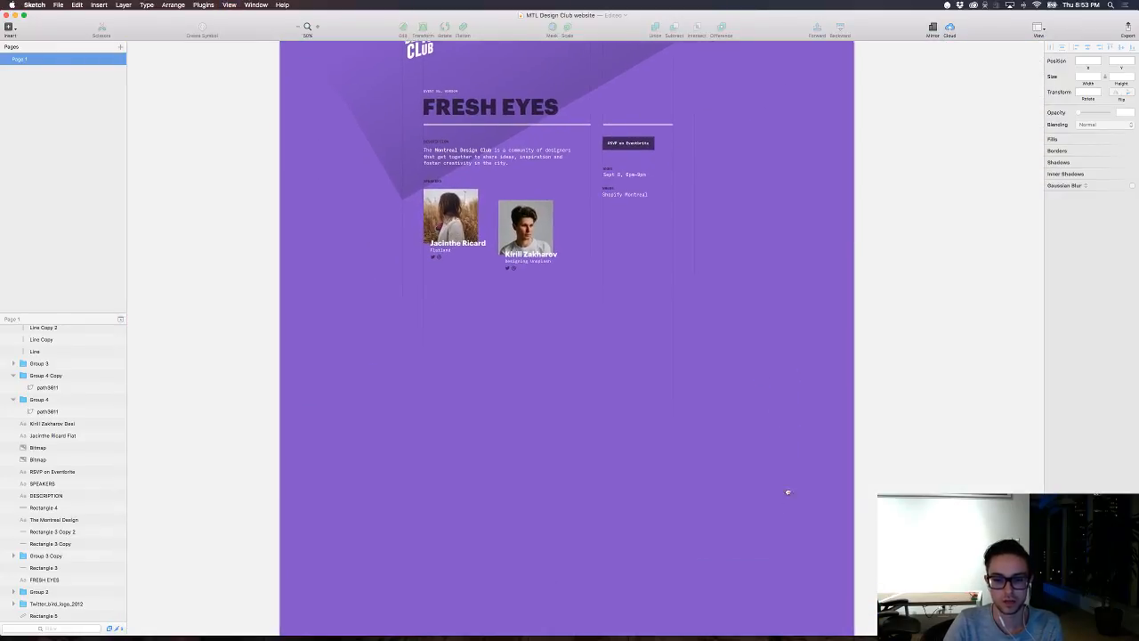
pyautogui.scroll(2, 760, 333)
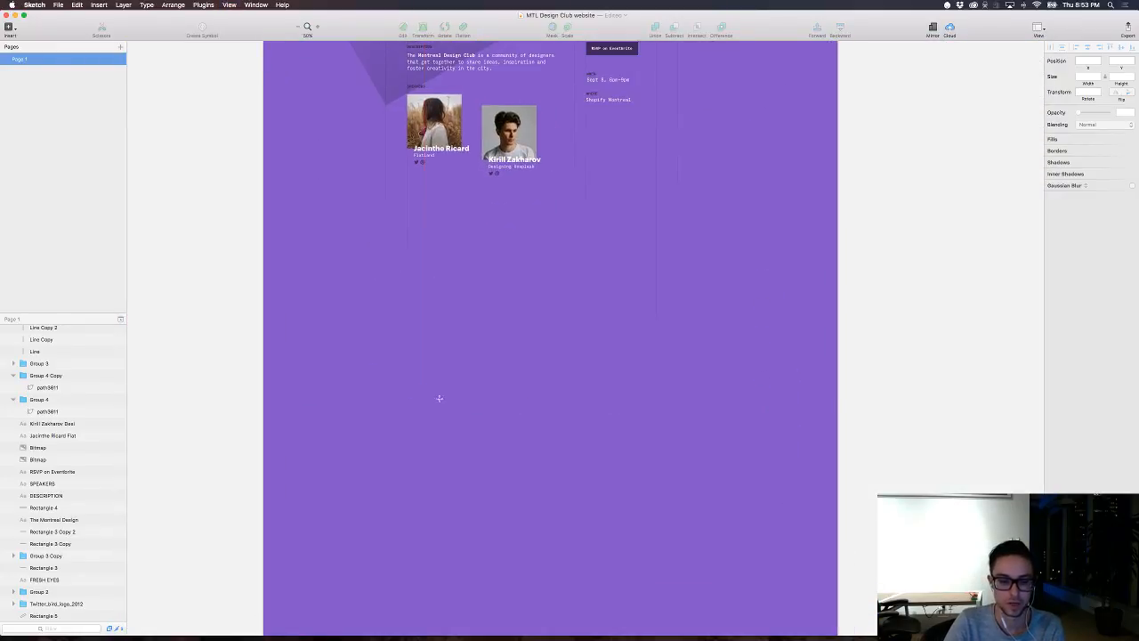
pyautogui.press('t')
pyautogui.press('r')
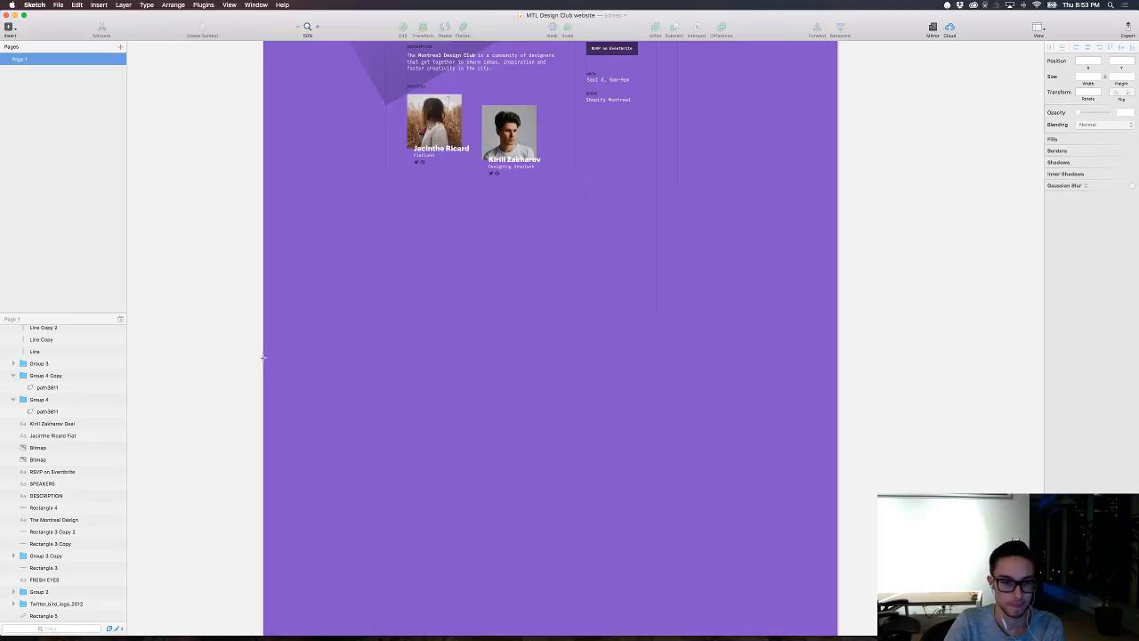
pyautogui.moveTo(263, 358); pyautogui.dragTo(835, 487)
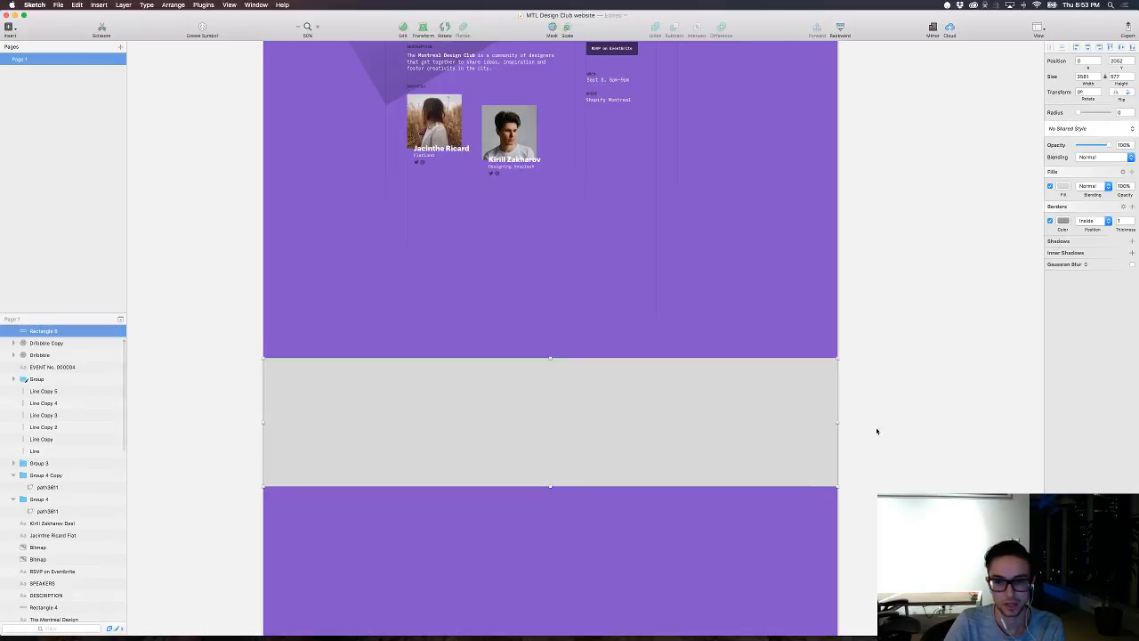
# Step: Remove the new rectangle's border, fill it with white FFFFFF and move the band up closer to the speakers
pyautogui.click(1049, 221)
pyautogui.click(1062, 186)
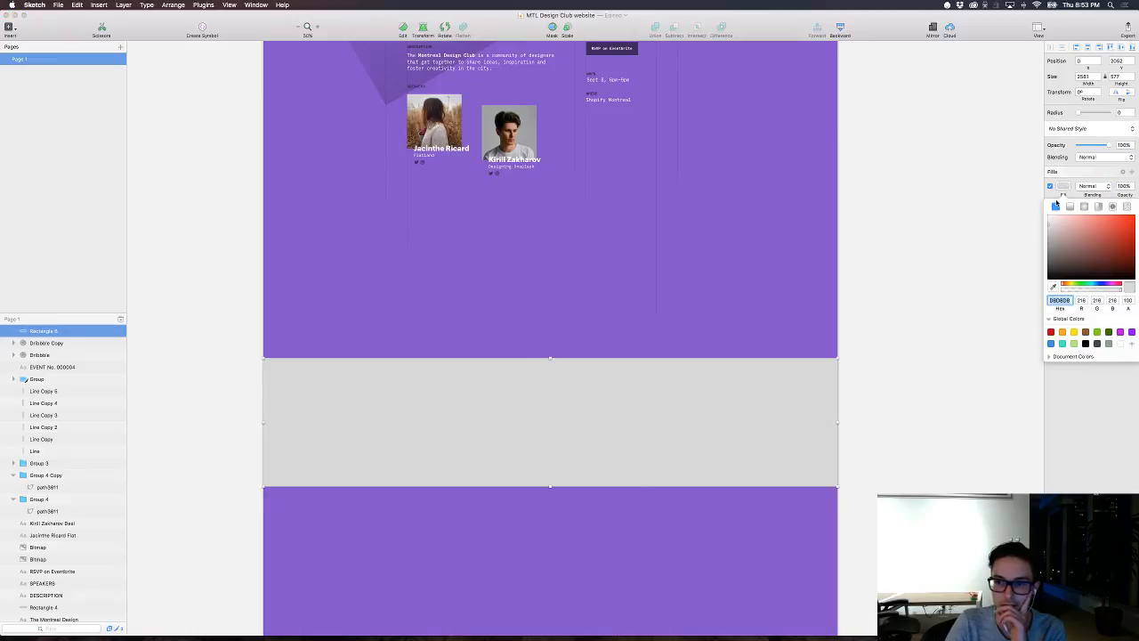
pyautogui.write('FFFFFF')
pyautogui.press('Return')
pyautogui.scroll(5, 870, 224)
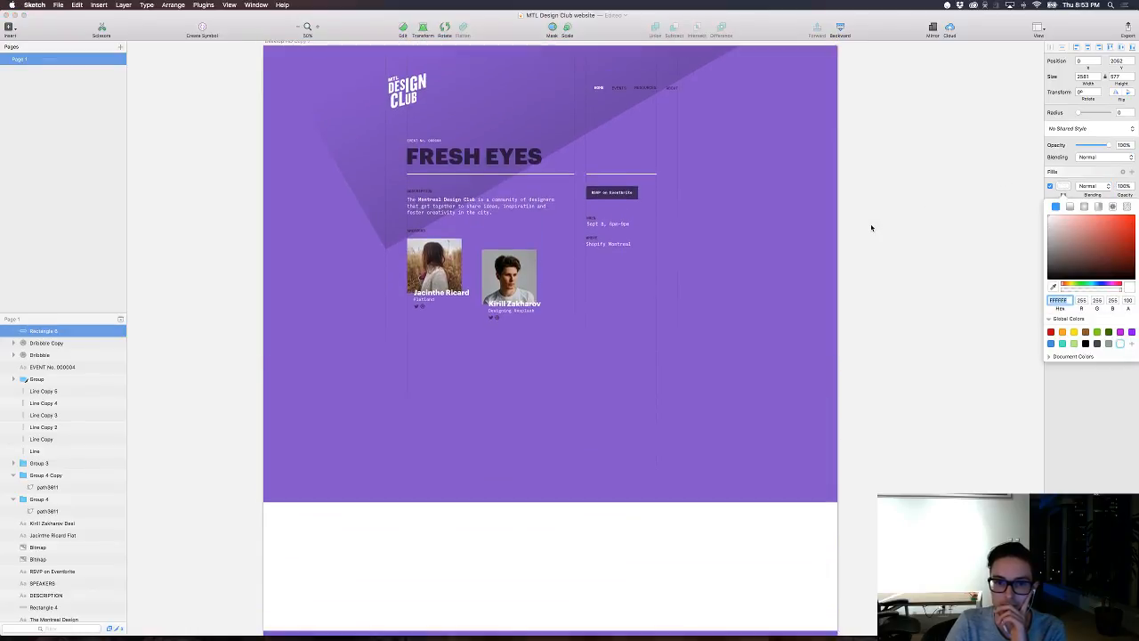
pyautogui.moveTo(650, 568); pyautogui.dragTo(644, 493)
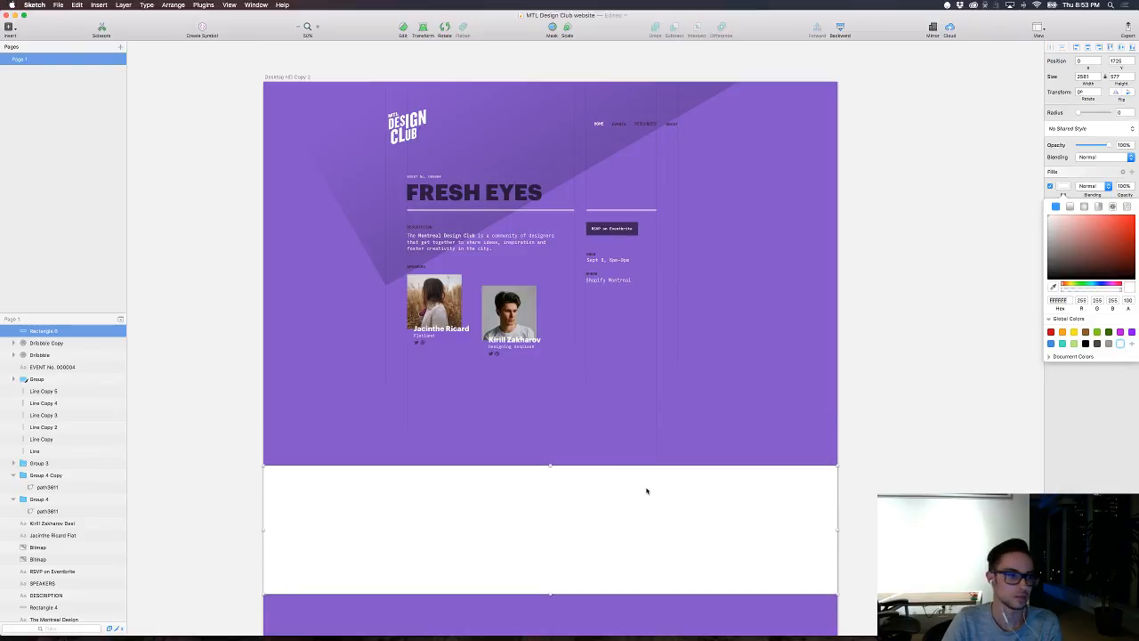
# Step: Shorten the purple event artboard to a height of 2294 so it ends at the white band's lower edge
pyautogui.scroll(-5, 647, 490)
pyautogui.press('super+minus')
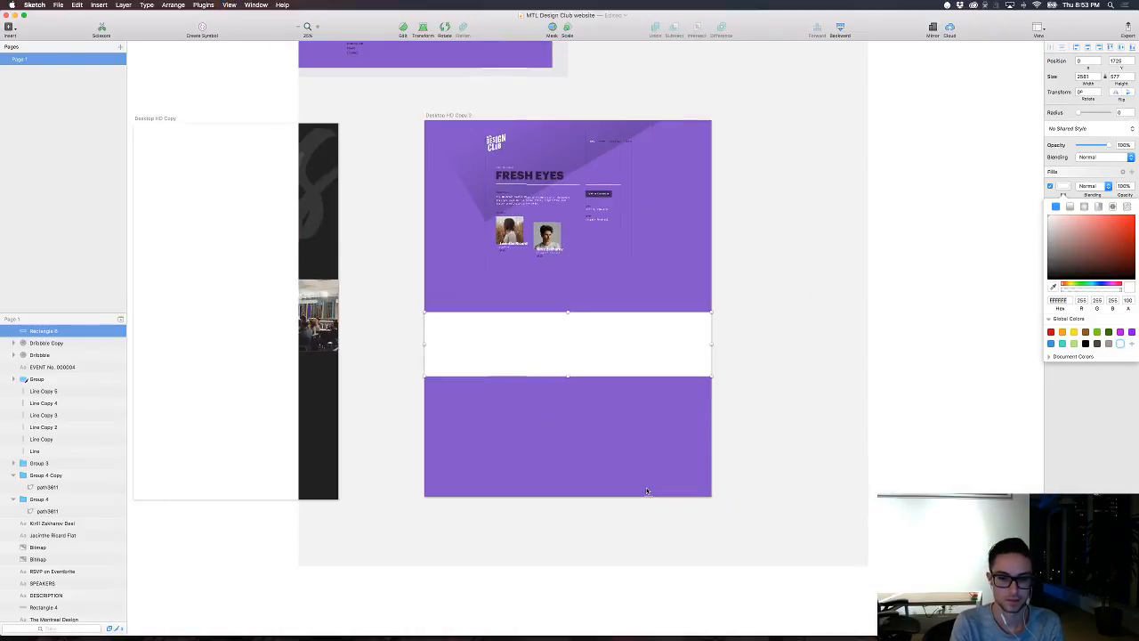
pyautogui.click(459, 126)
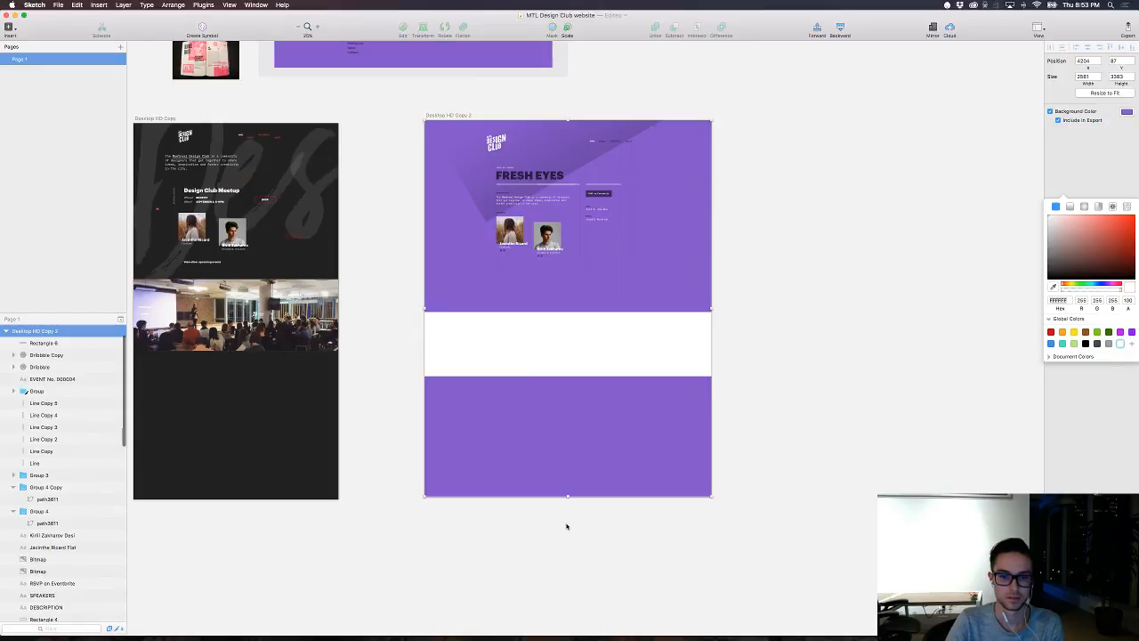
pyautogui.moveTo(567, 496); pyautogui.dragTo(548, 377)
# Step: Examine the area around the white footer band and compare the event page with the meetup site in Safari
pyautogui.press('super+plus')
pyautogui.press('super+plus')
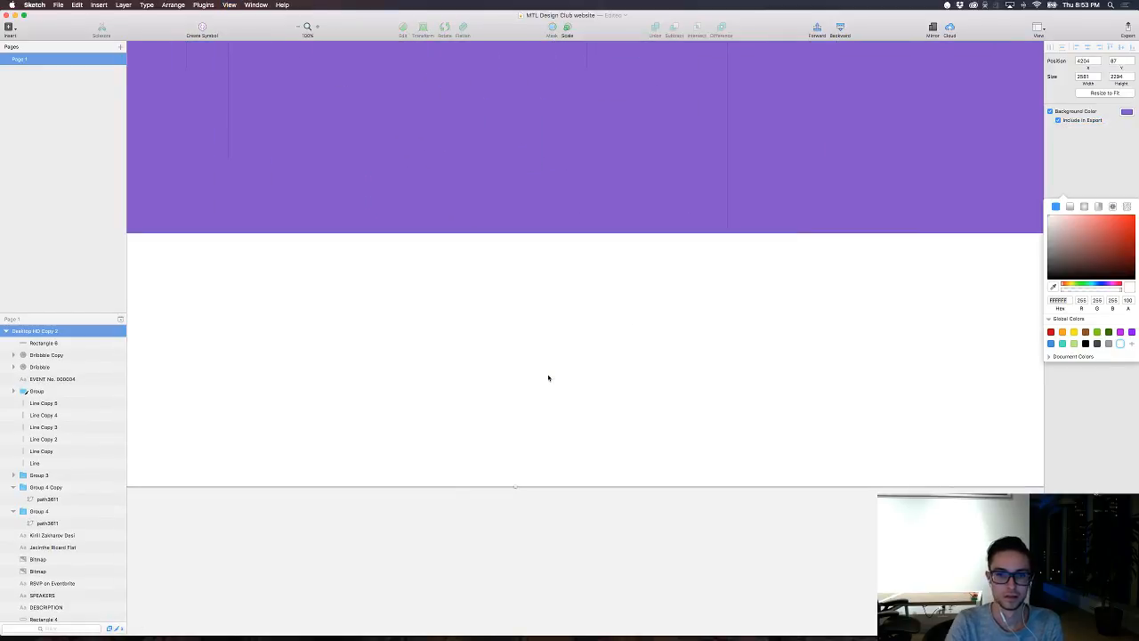
pyautogui.moveTo(691, 152); pyautogui.dragTo(776, 237)
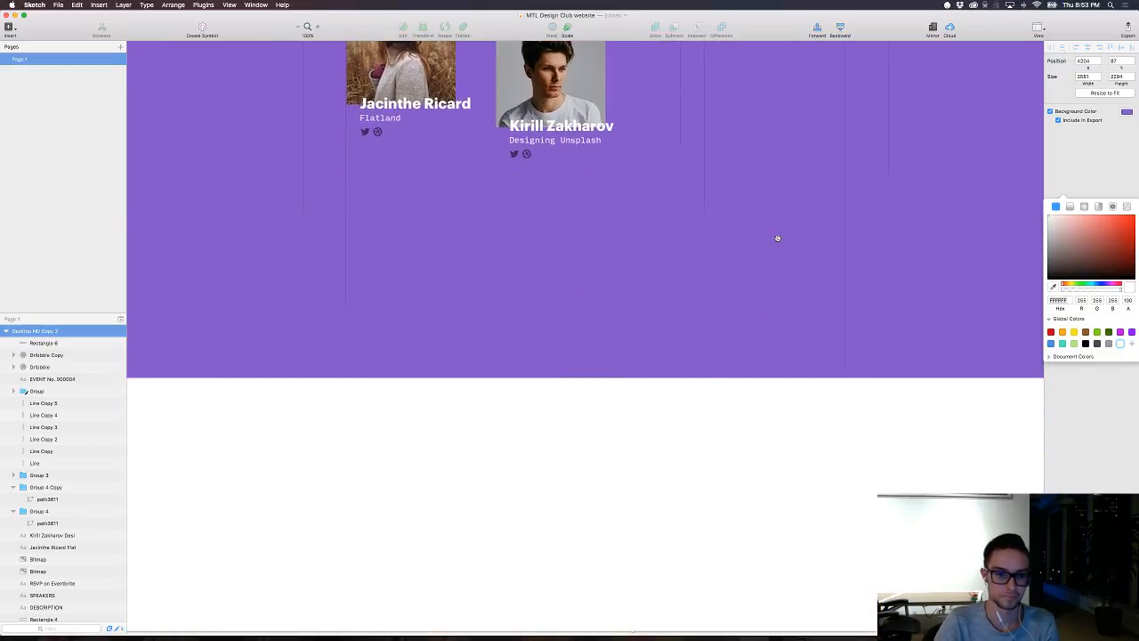
pyautogui.press('super+Tab')
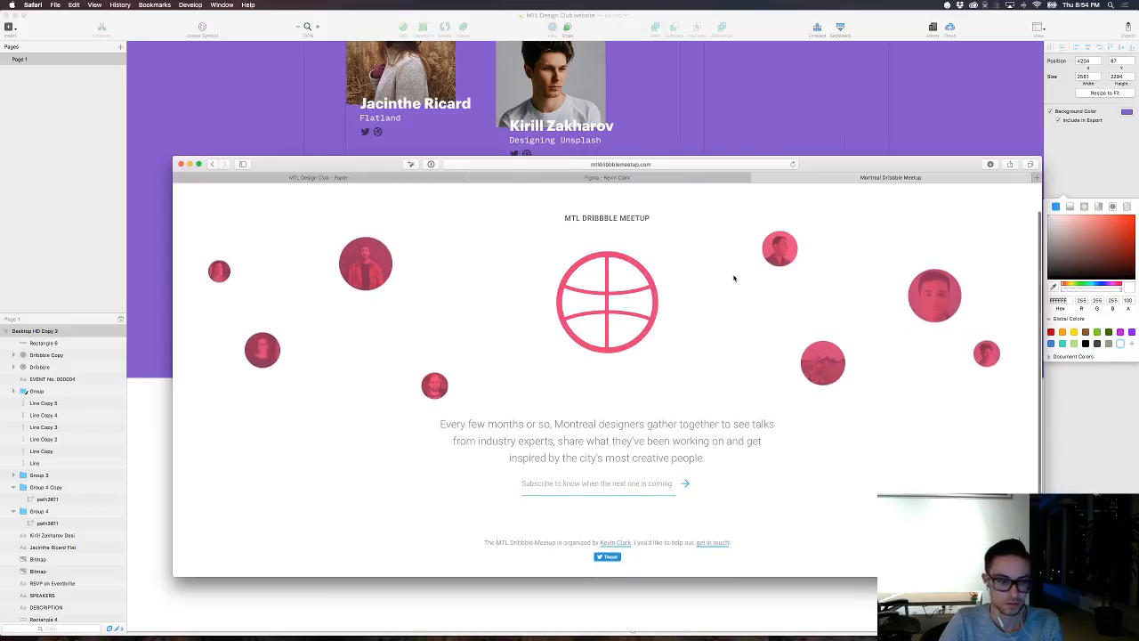
pyautogui.press('super+Tab')
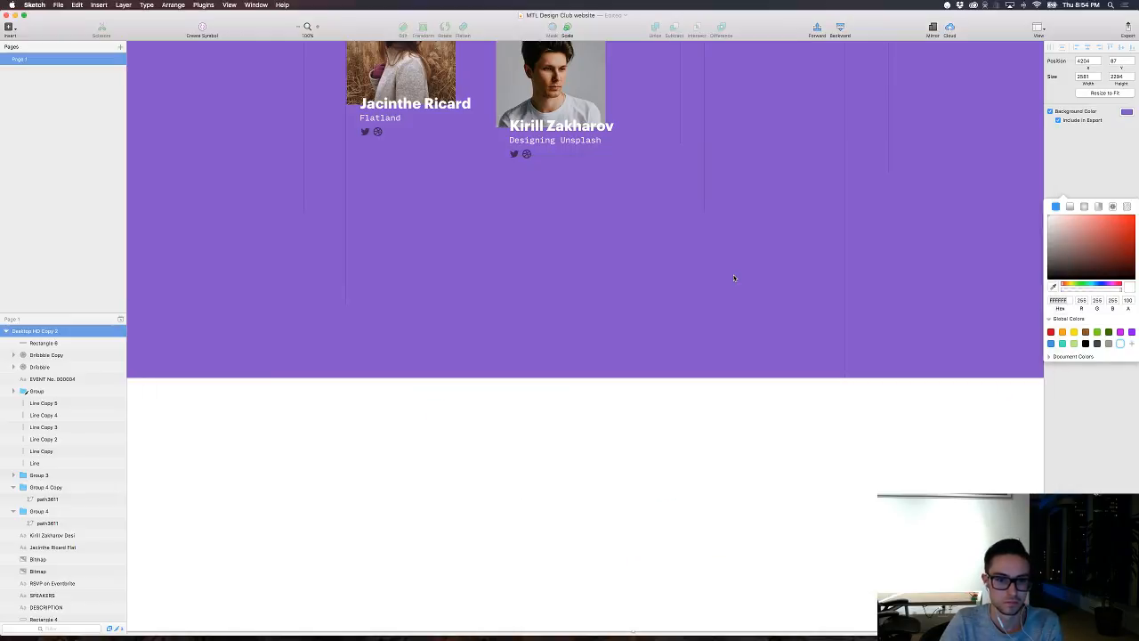
pyautogui.scroll(2, 734, 278)
pyautogui.scroll(3, 734, 278)
pyautogui.scroll(-2, 734, 277)
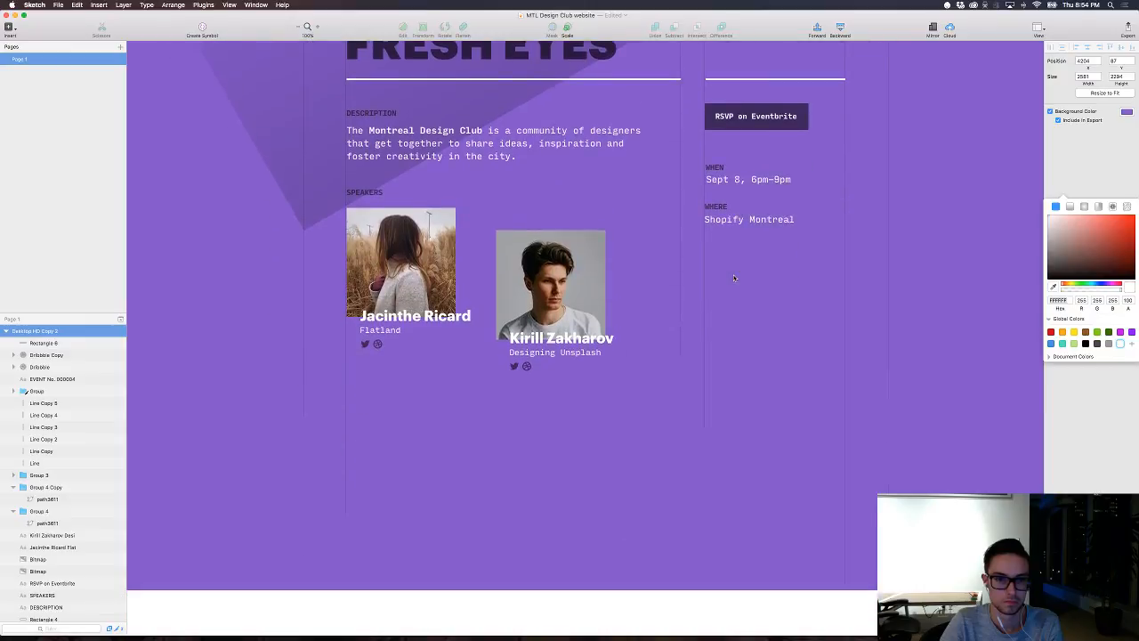
pyautogui.press('super+Tab')
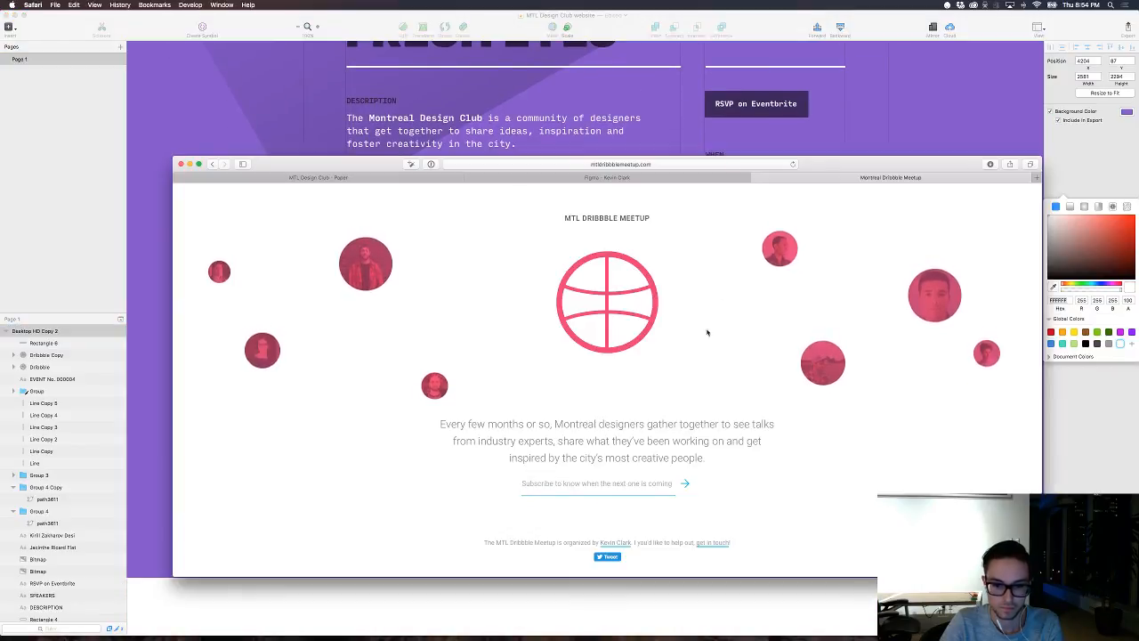
pyautogui.press('super+Tab')
# Step: Copy the header's MTL Design Club logo and place the copy in the white footer band, left-aligned with the speakers column
pyautogui.scroll(5, 449, 405)
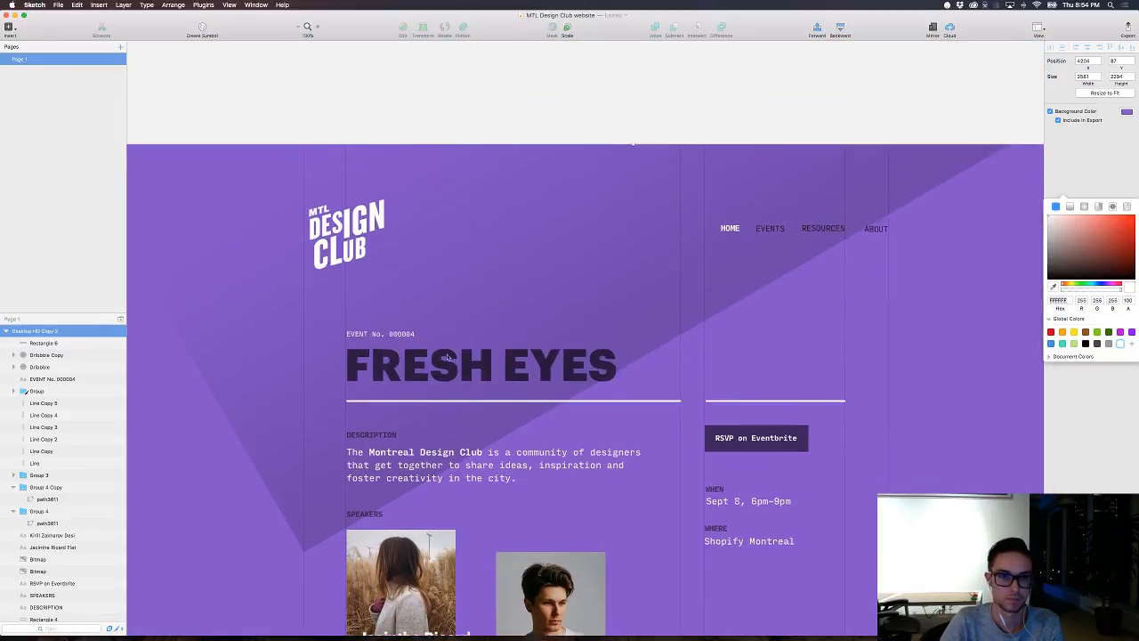
pyautogui.doubleClick(349, 269)
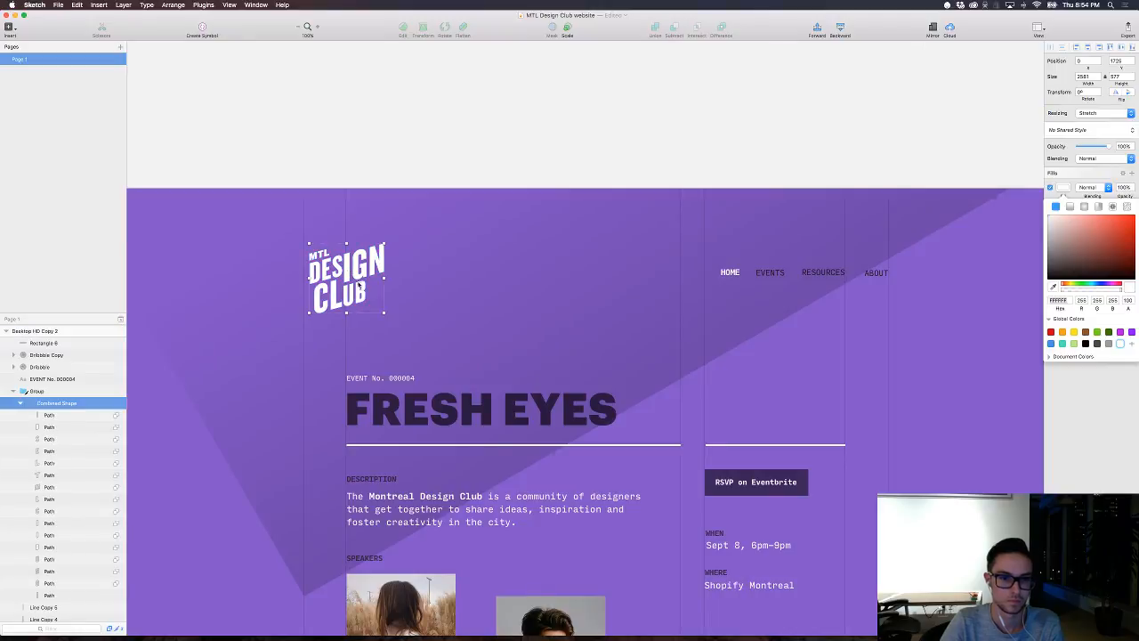
pyautogui.press('super+c')
pyautogui.press('super+v')
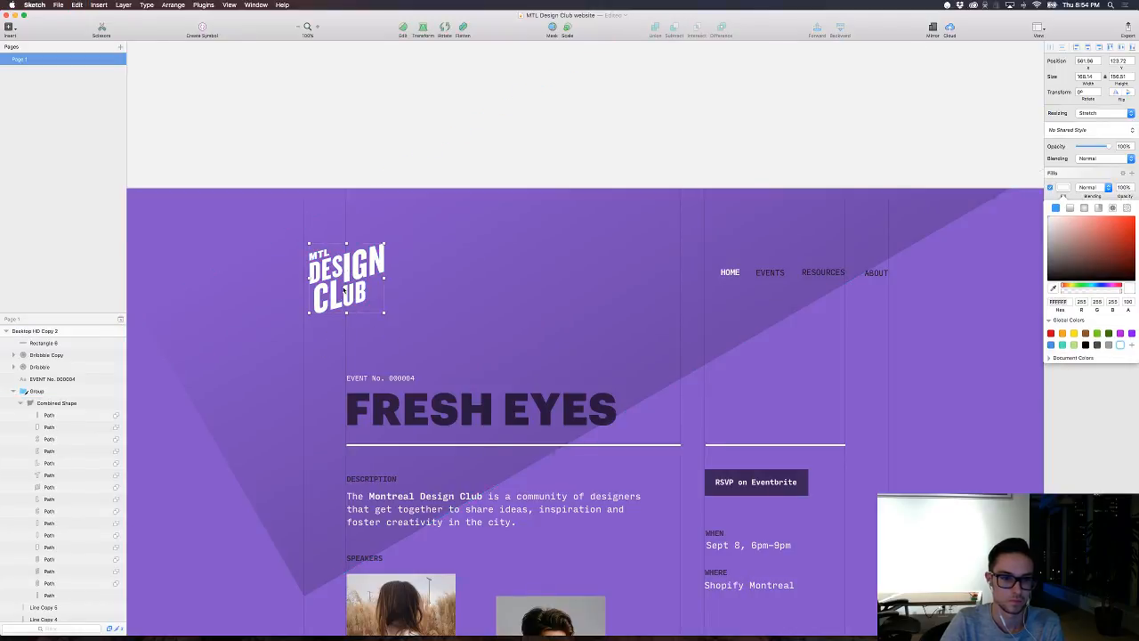
pyautogui.moveTo(349, 276); pyautogui.dragTo(386, 554)
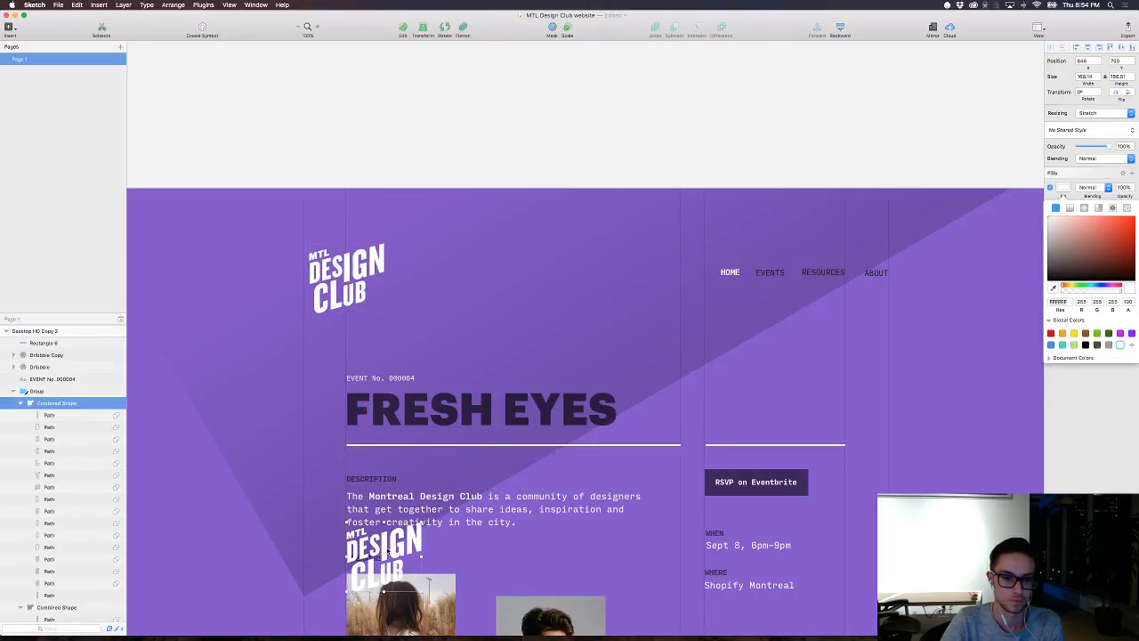
pyautogui.scroll(-5, 388, 525)
pyautogui.scroll(-2, 388, 524)
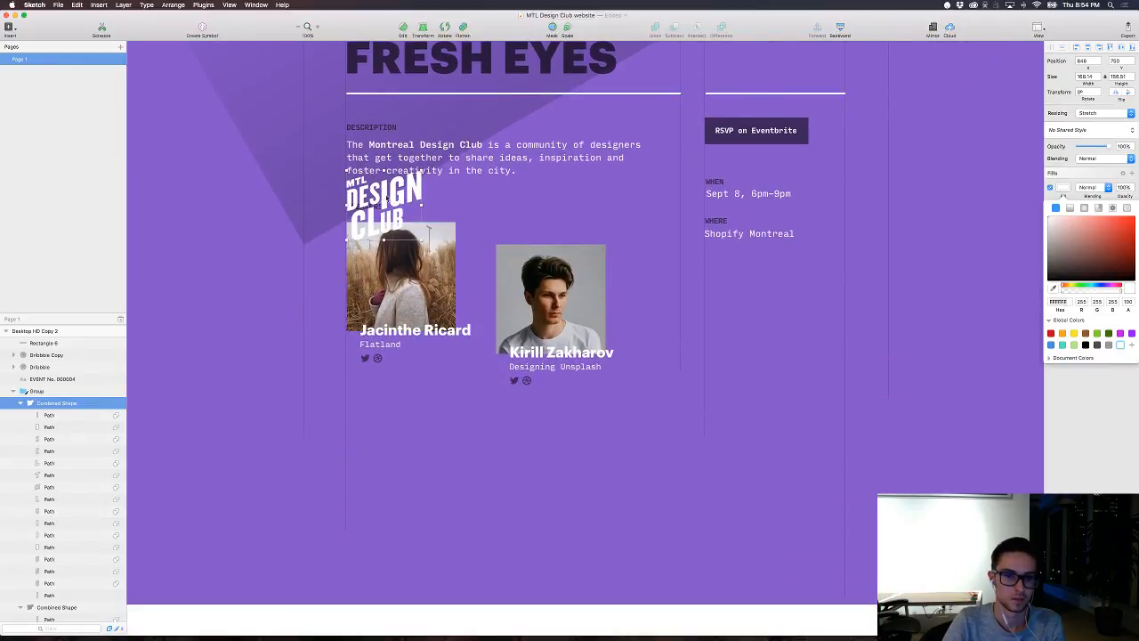
pyautogui.moveTo(388, 183); pyautogui.dragTo(388, 520)
pyautogui.scroll(-3, 389, 520)
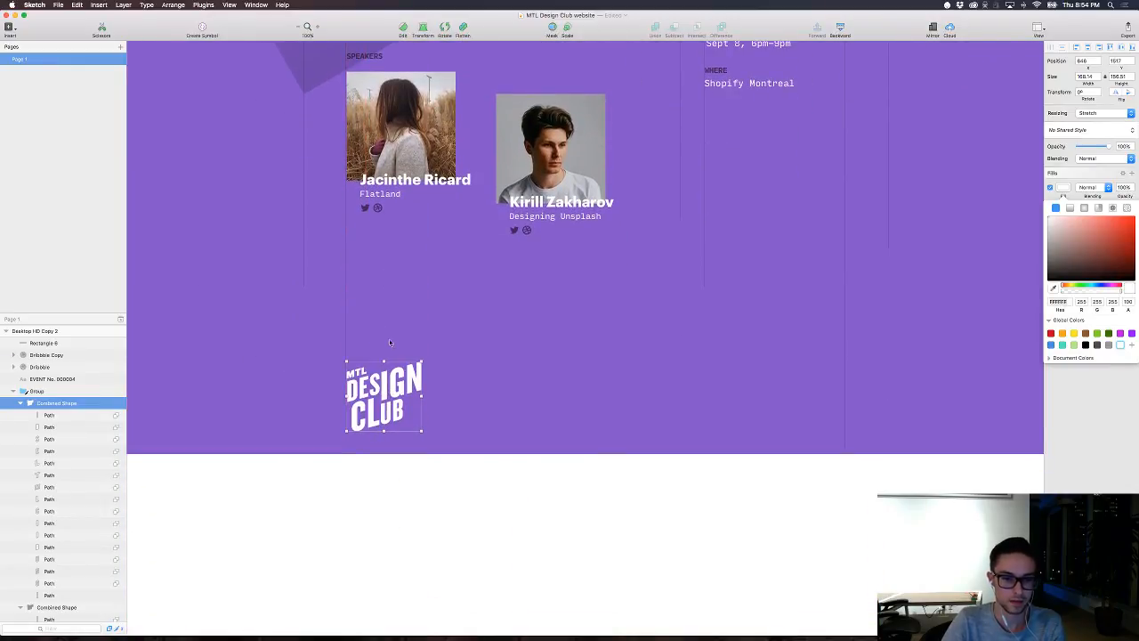
pyautogui.moveTo(380, 401); pyautogui.dragTo(382, 509)
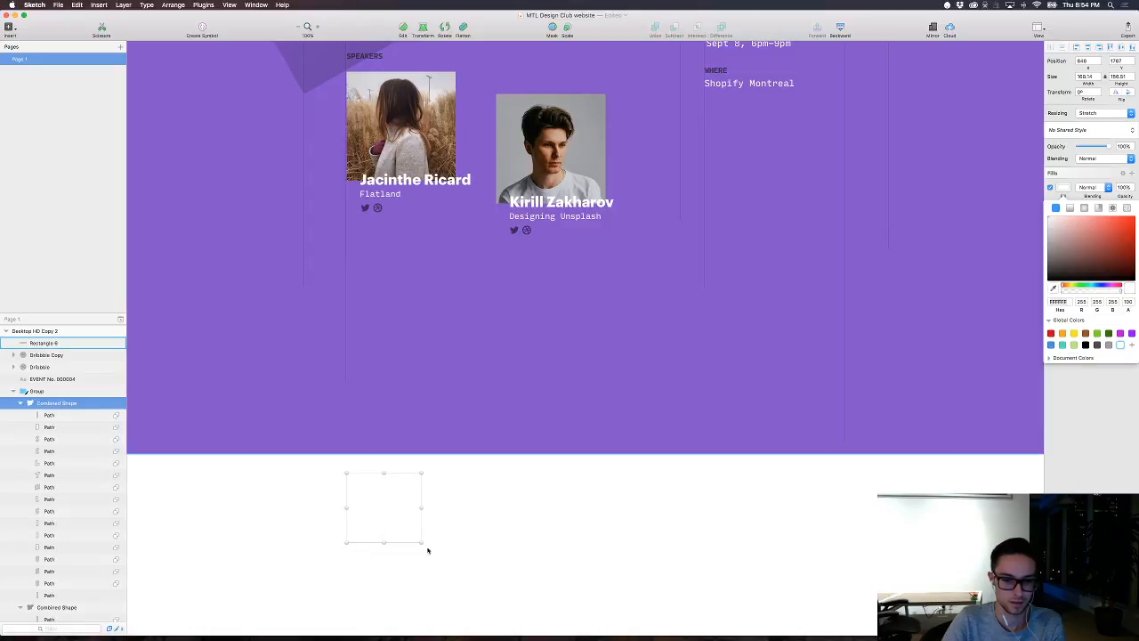
# Step: Scale the logo copy down to a width of 88 and fill it with the page's purple background colour
pyautogui.moveTo(419, 542); pyautogui.dragTo(385, 530)
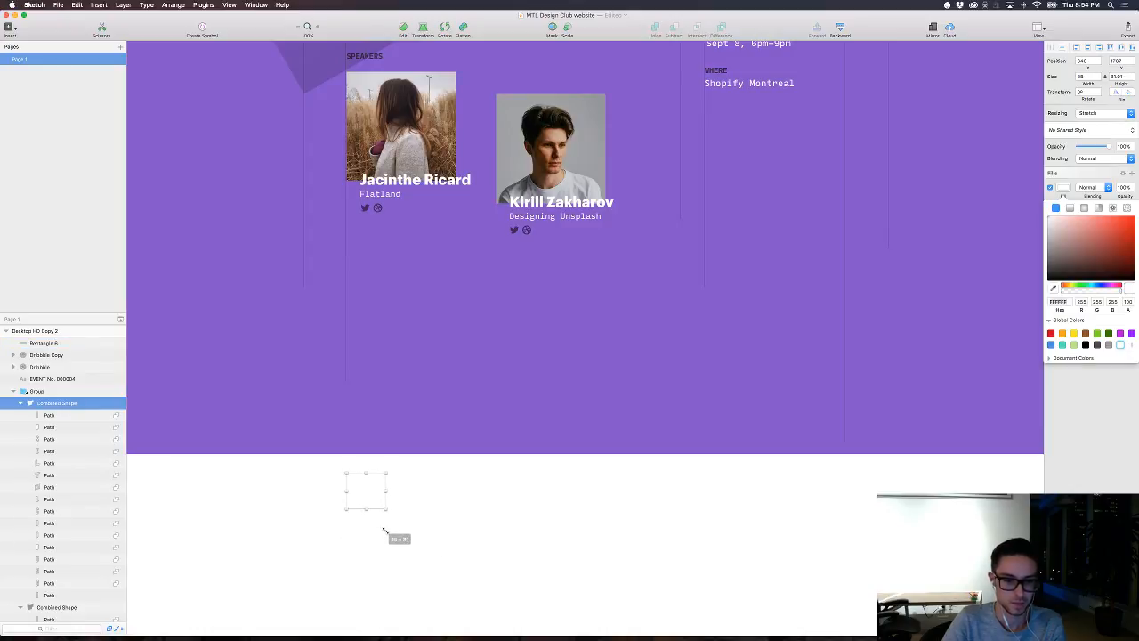
pyautogui.click(1053, 289)
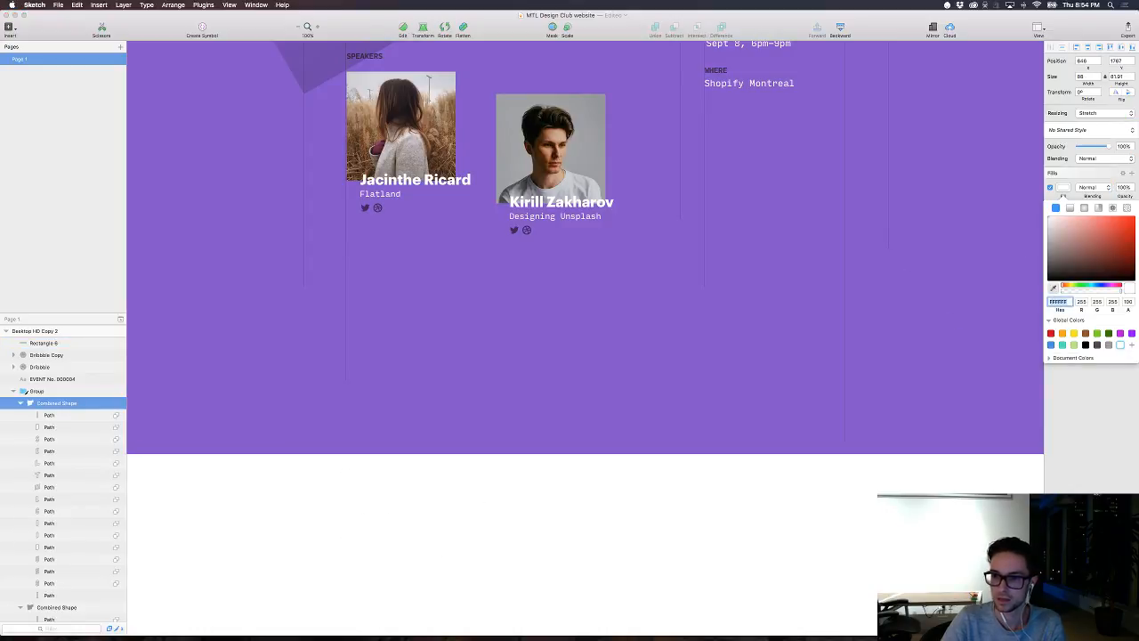
pyautogui.click(937, 329)
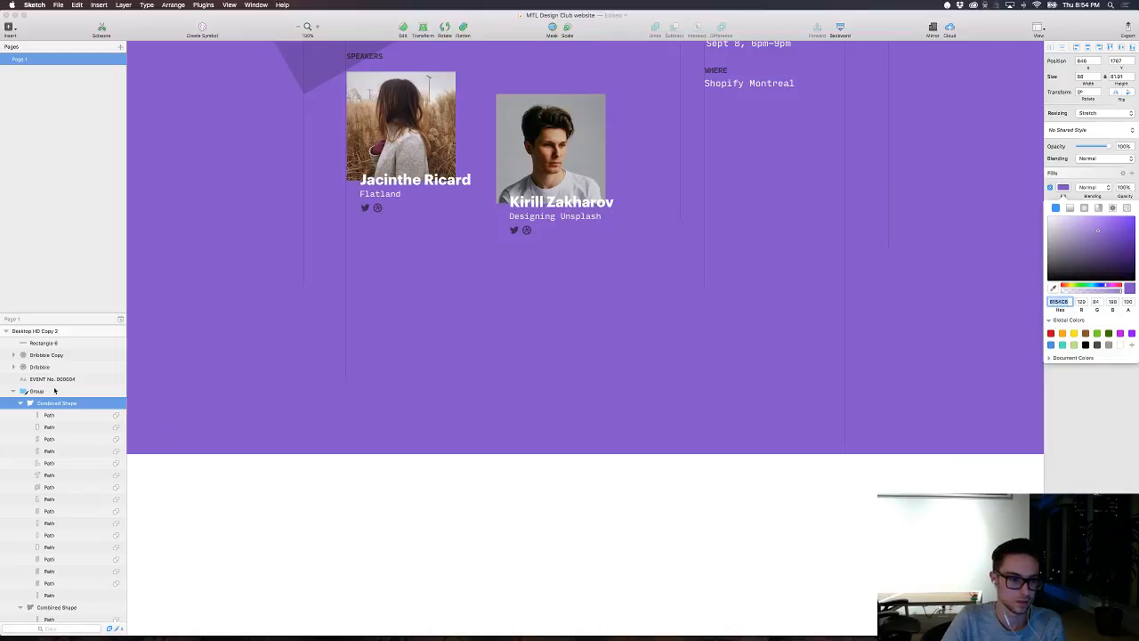
pyautogui.click(51, 393)
pyautogui.click(13, 391)
pyautogui.moveTo(45, 404); pyautogui.dragTo(43, 343)
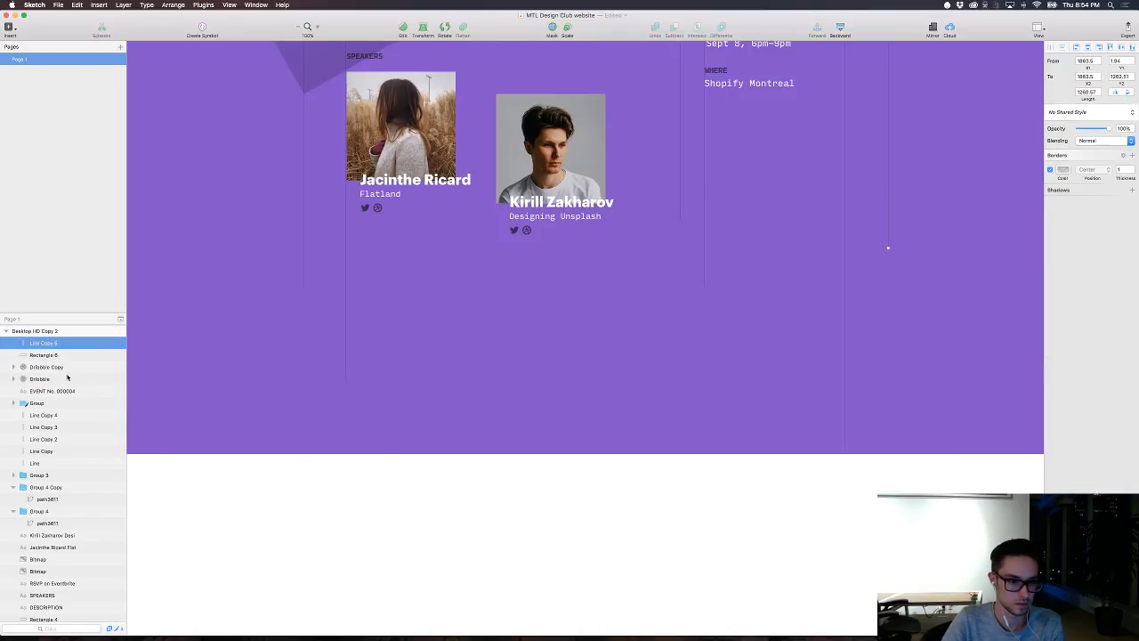
pyautogui.press('super+z')
# Step: Take the logo copy out of its group and place it above the white footer rectangle in the layer order
pyautogui.click(356, 551)
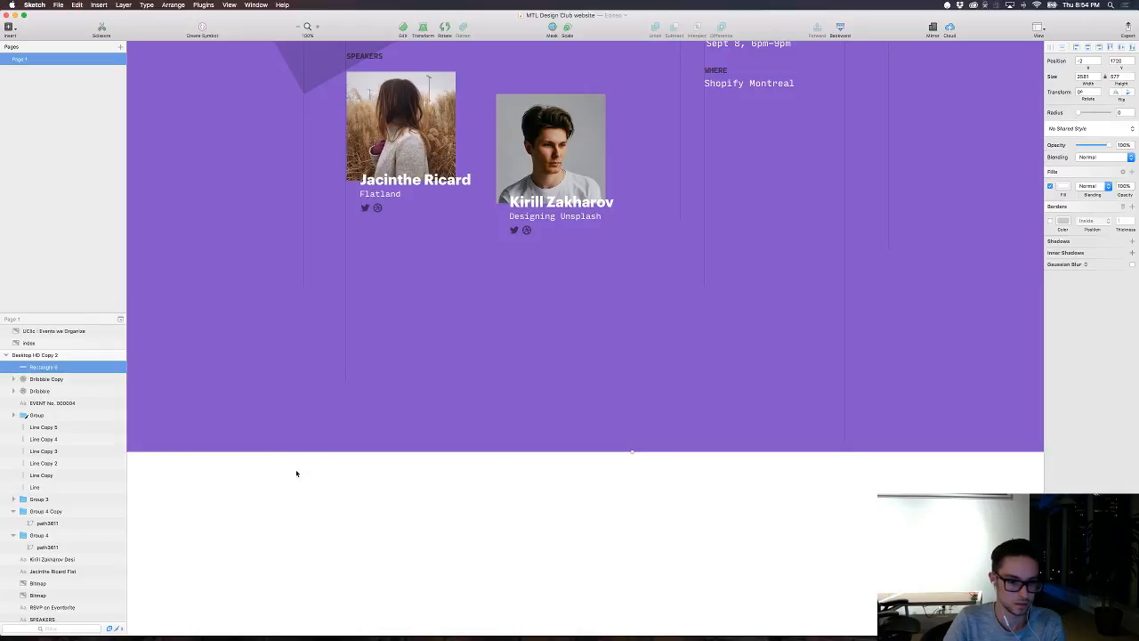
pyautogui.click(13, 415)
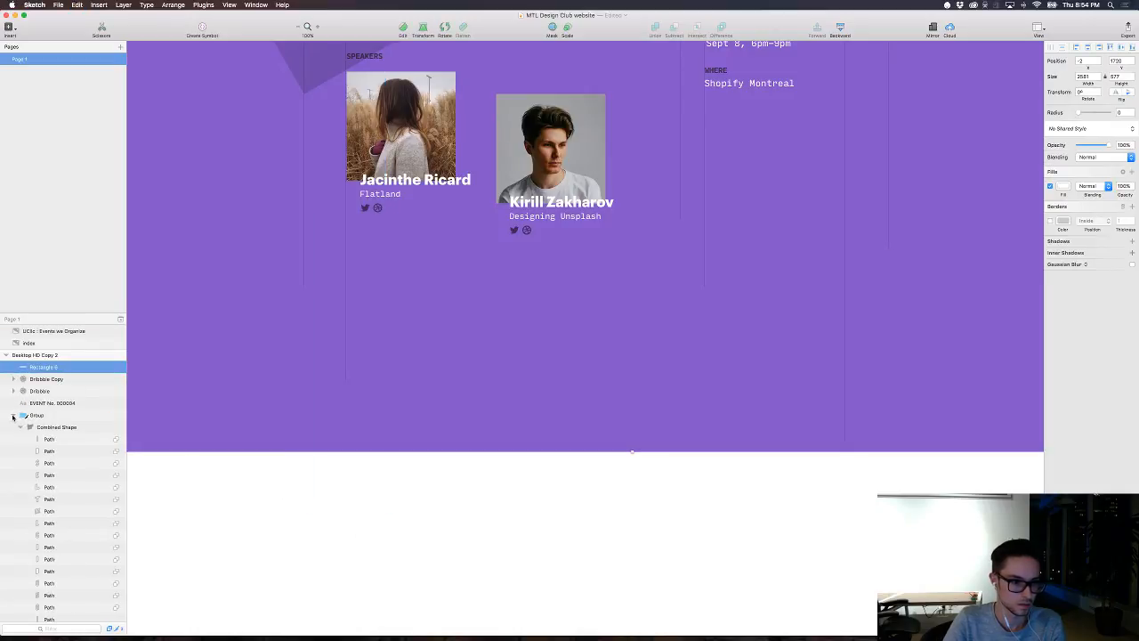
pyautogui.click(33, 428)
pyautogui.moveTo(33, 428); pyautogui.dragTo(34, 369)
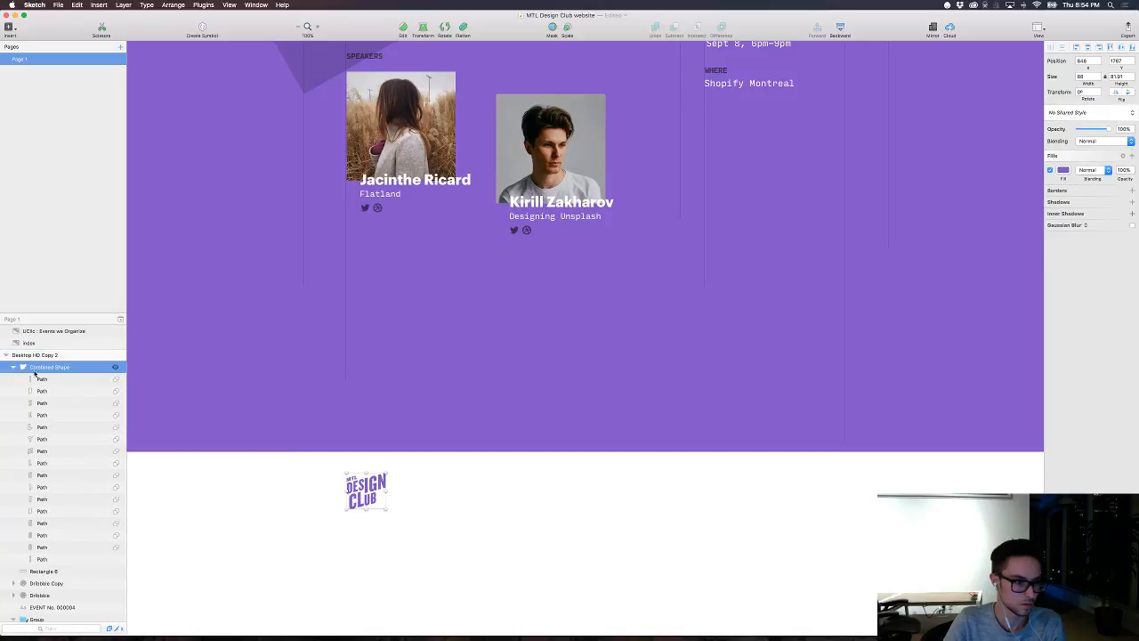
# Step: Move the footer logo slightly lower in the white band and change its fill to dark grey
pyautogui.click(450, 534)
pyautogui.scroll(2, 437, 519)
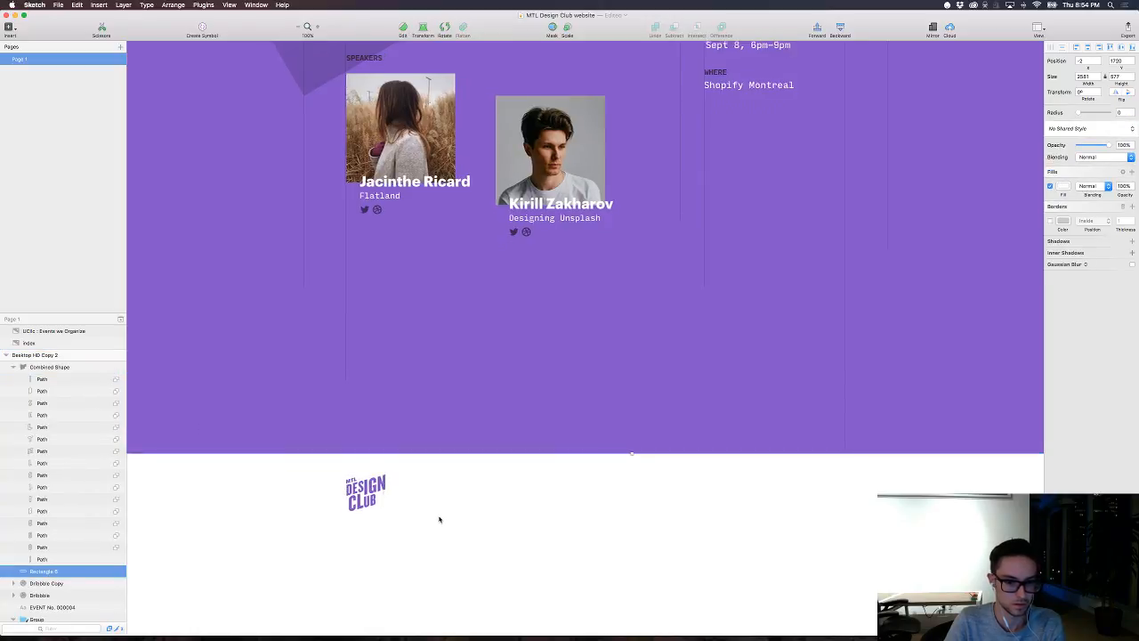
pyautogui.scroll(1, 438, 519)
pyautogui.scroll(-2, 438, 519)
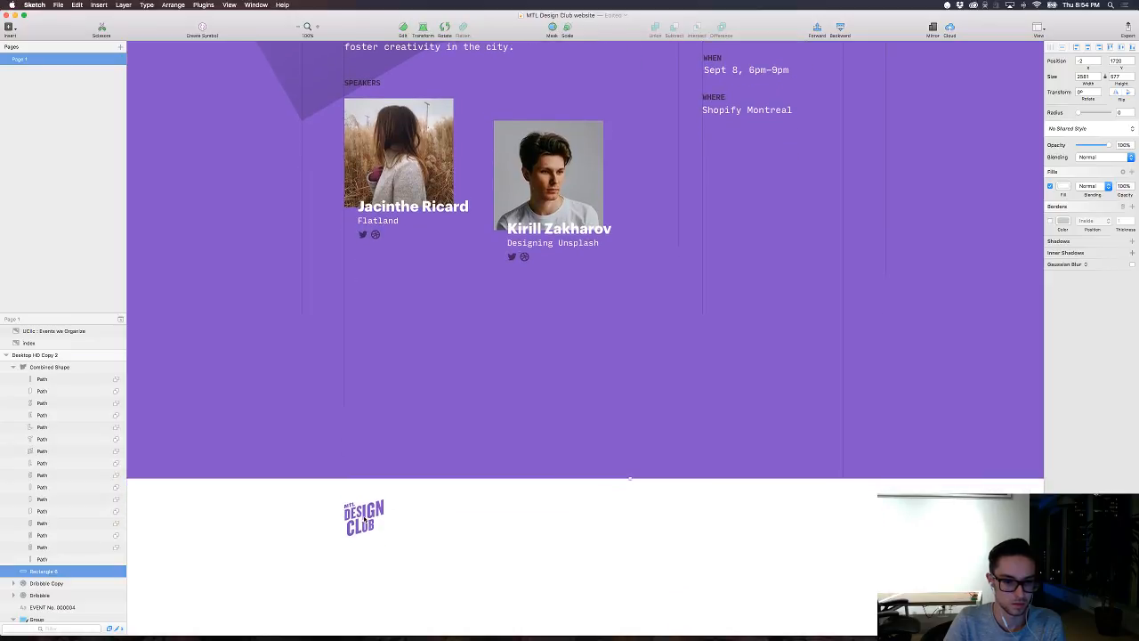
pyautogui.click(369, 514)
pyautogui.moveTo(369, 515); pyautogui.dragTo(365, 525)
pyautogui.click(1063, 170)
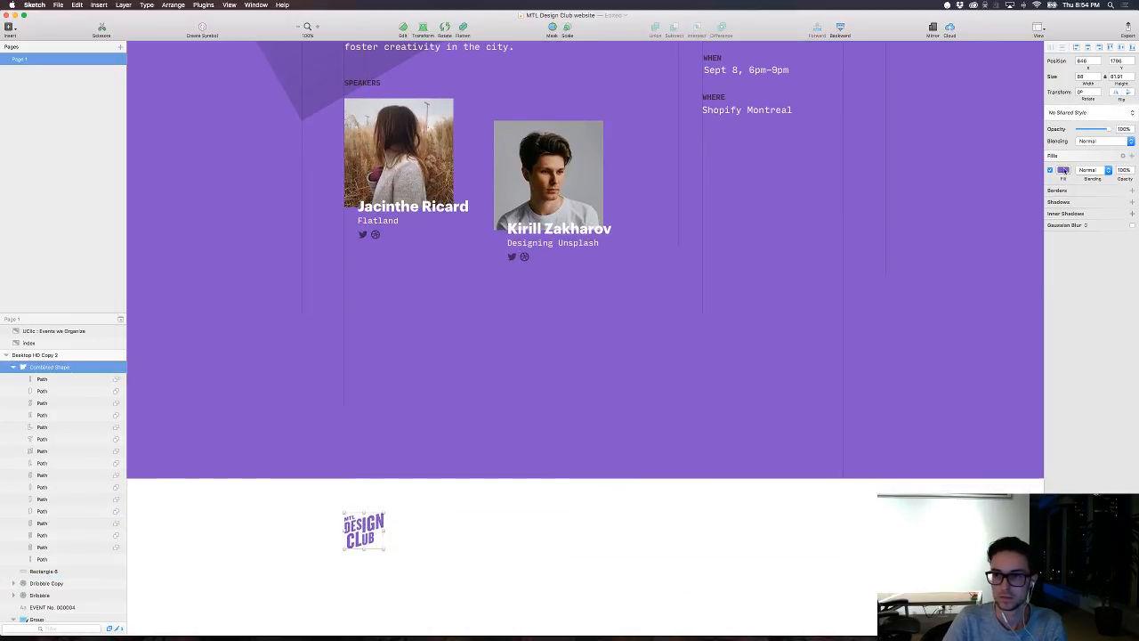
pyautogui.moveTo(1064, 235); pyautogui.dragTo(1008, 244)
pyautogui.click(825, 362)
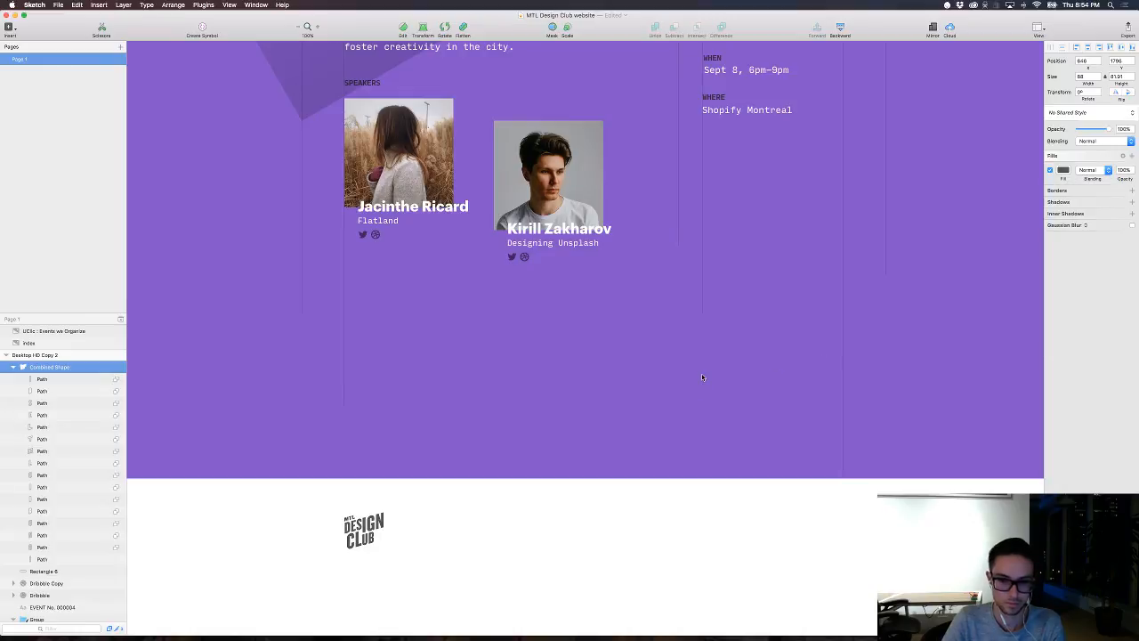
# Step: Duplicate the Montreal Design Club description paragraph and place the copy over the upper edge of the footer band
pyautogui.scroll(5, 502, 259)
pyautogui.scroll(-2, 501, 259)
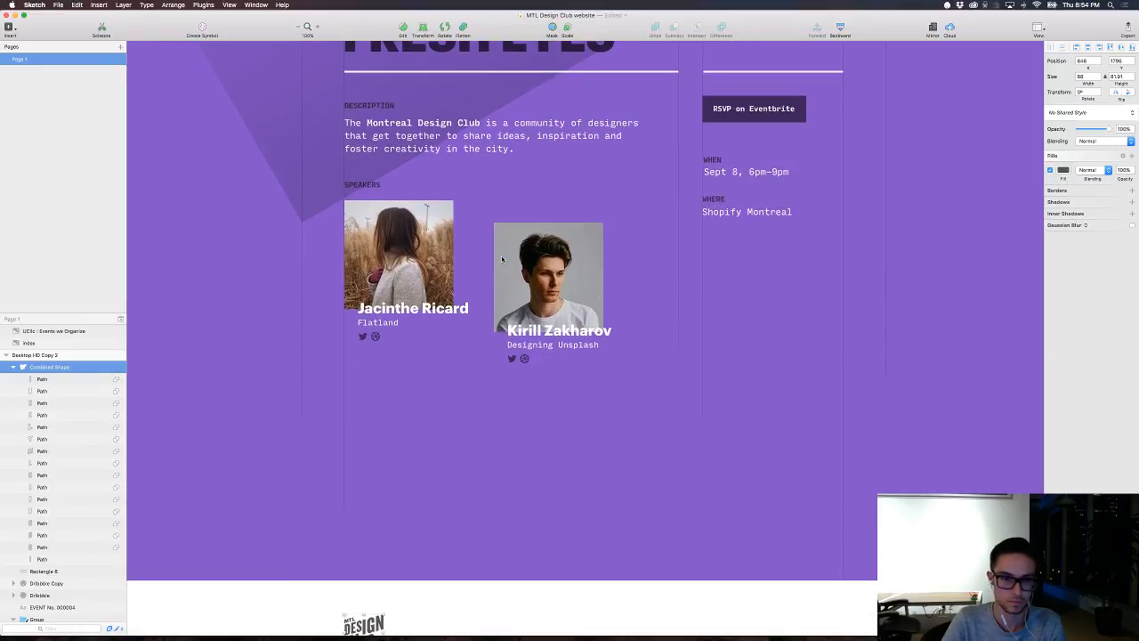
pyautogui.click(494, 147)
pyautogui.moveTo(494, 147); pyautogui.dragTo(577, 591)
pyautogui.scroll(-3, 576, 534)
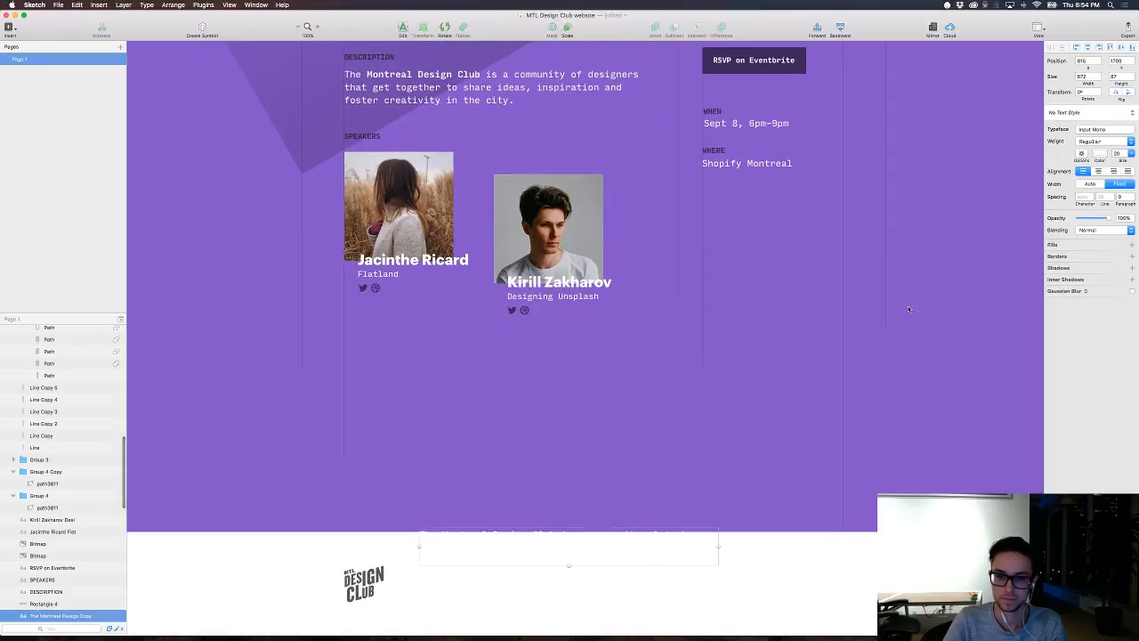
# Step: Colour the duplicated paragraph black 000000 and move it above the footer logo in the layer order
pyautogui.click(1100, 153)
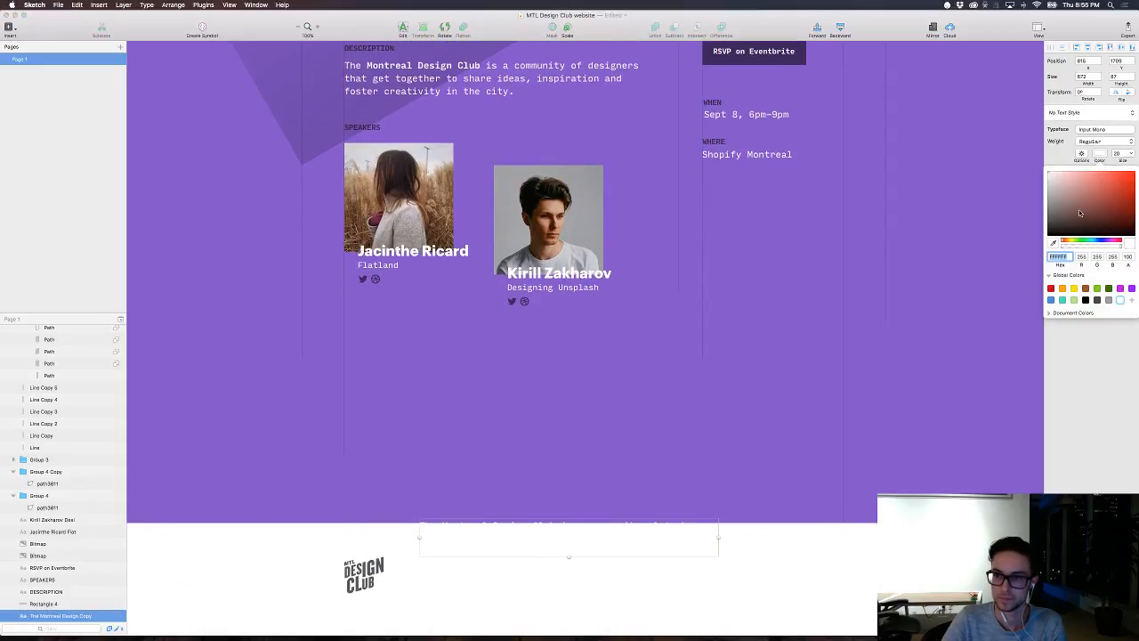
pyautogui.moveTo(1080, 212); pyautogui.dragTo(1043, 240)
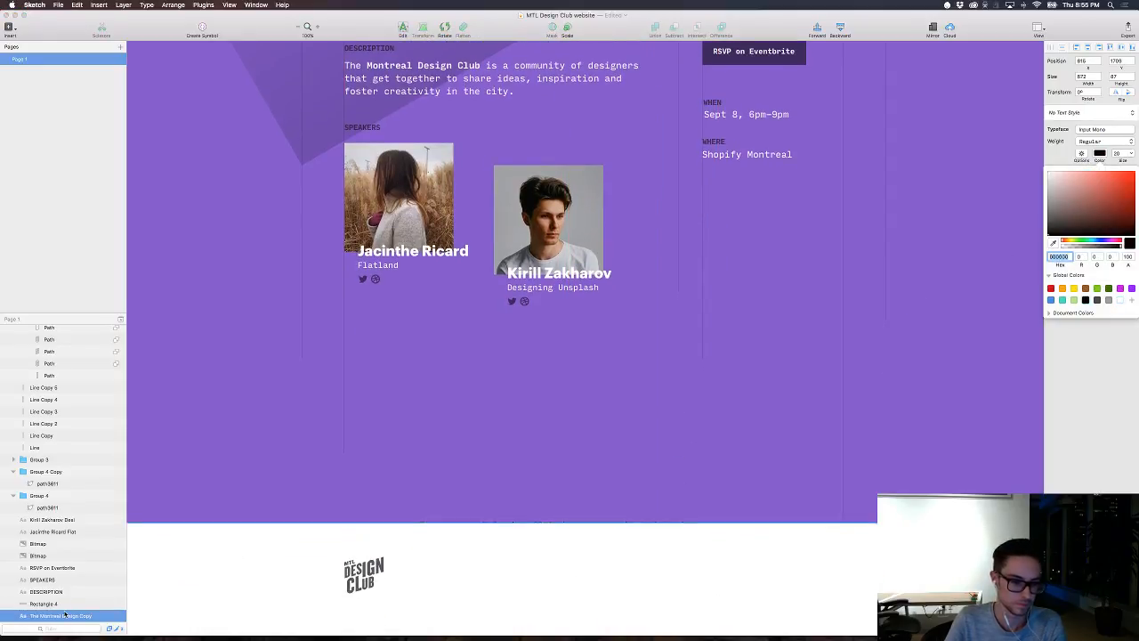
pyautogui.moveTo(62, 615); pyautogui.dragTo(59, 366)
pyautogui.scroll(-1, 507, 539)
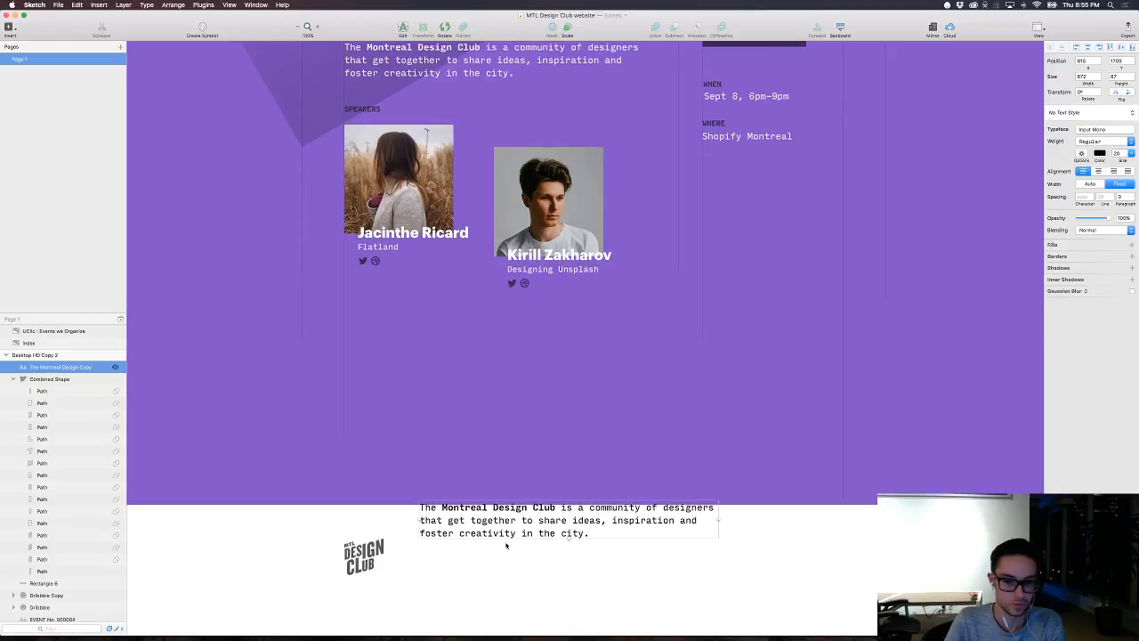
# Step: Position the footer paragraph just to the right of the logo and reduce its font size to 14
pyautogui.moveTo(503, 514); pyautogui.dragTo(494, 553)
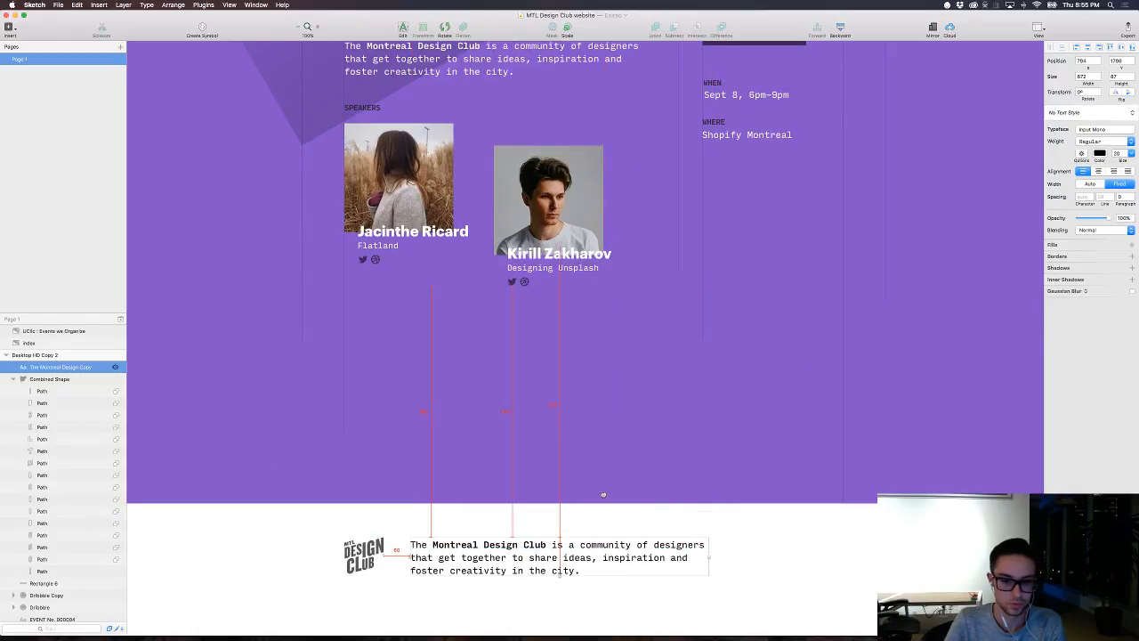
pyautogui.press('super+alt+minus')
pyautogui.press('super+alt+minus')
pyautogui.press('super+alt+minus')
pyautogui.press('super+alt+minus')
pyautogui.press('super+alt+minus')
pyautogui.press('super+alt+minus')
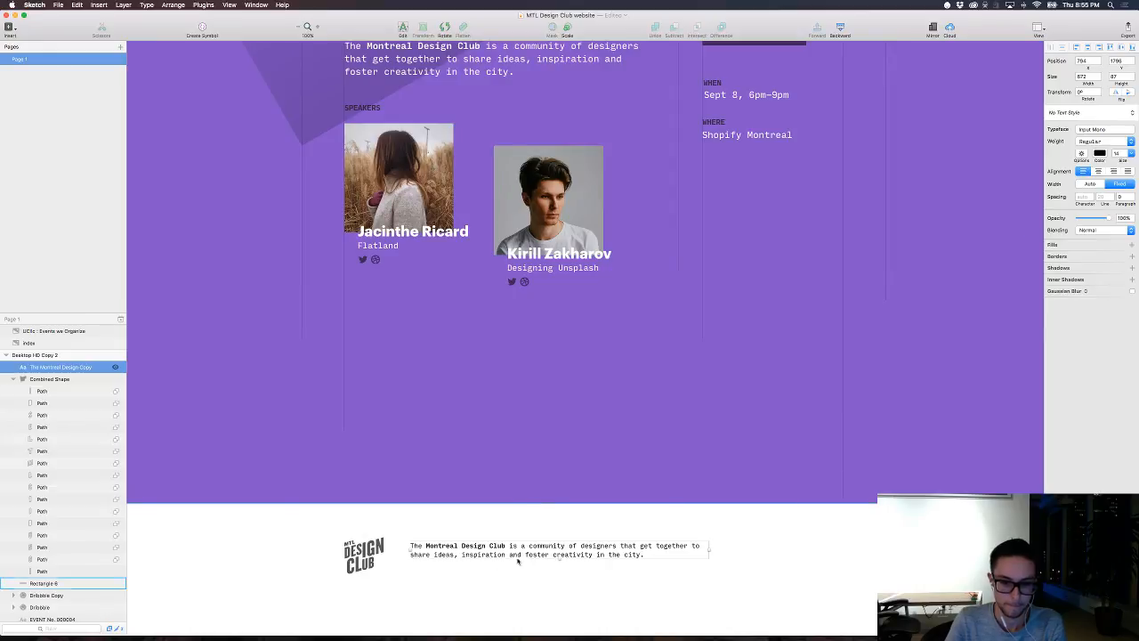
# Step: Shift the footer paragraph slightly lower beside the logo and set its black text colour's alpha to 63
pyautogui.moveTo(520, 556); pyautogui.dragTo(518, 559)
pyautogui.click(1102, 153)
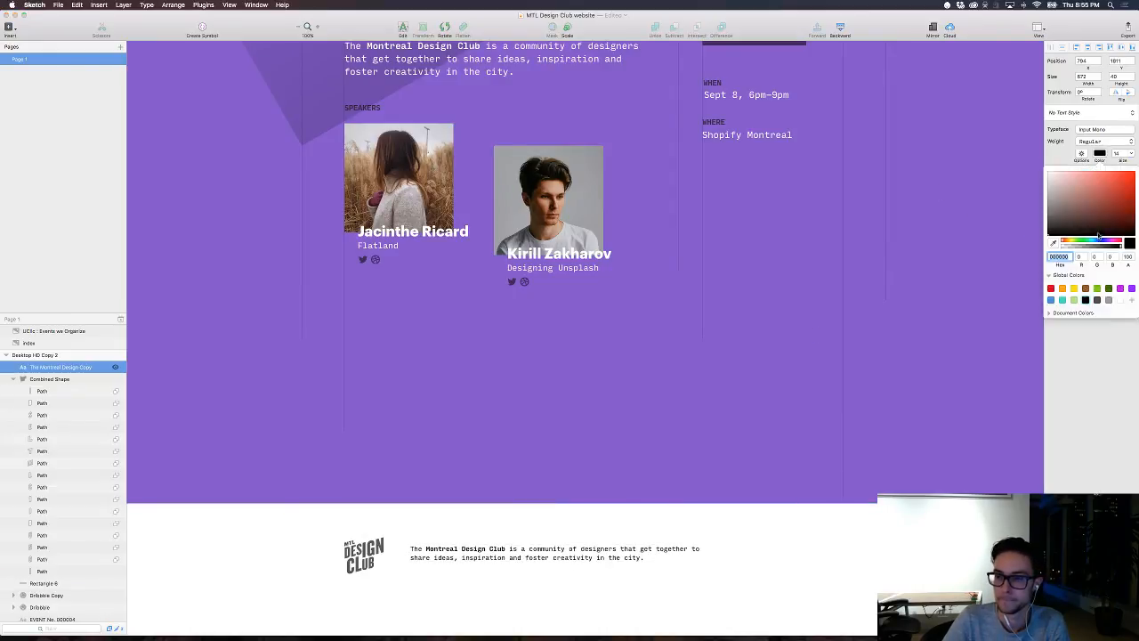
pyautogui.moveTo(1105, 246); pyautogui.dragTo(1099, 247)
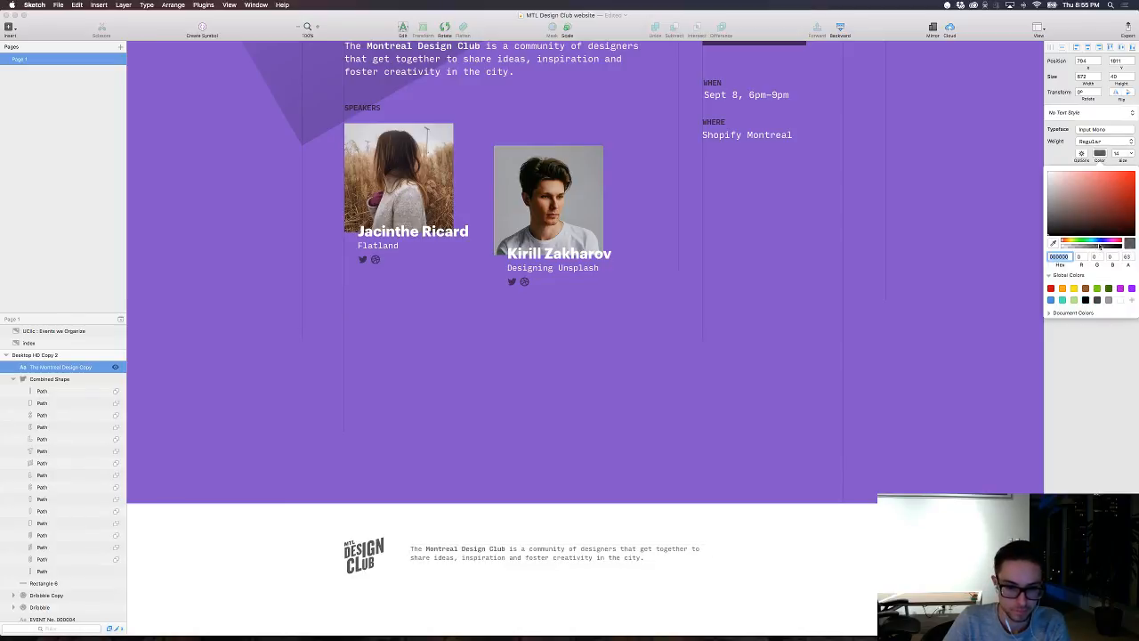
# Step: Duplicate the footer paragraph directly below itself, keeping the same left edge
pyautogui.scroll(3, 842, 410)
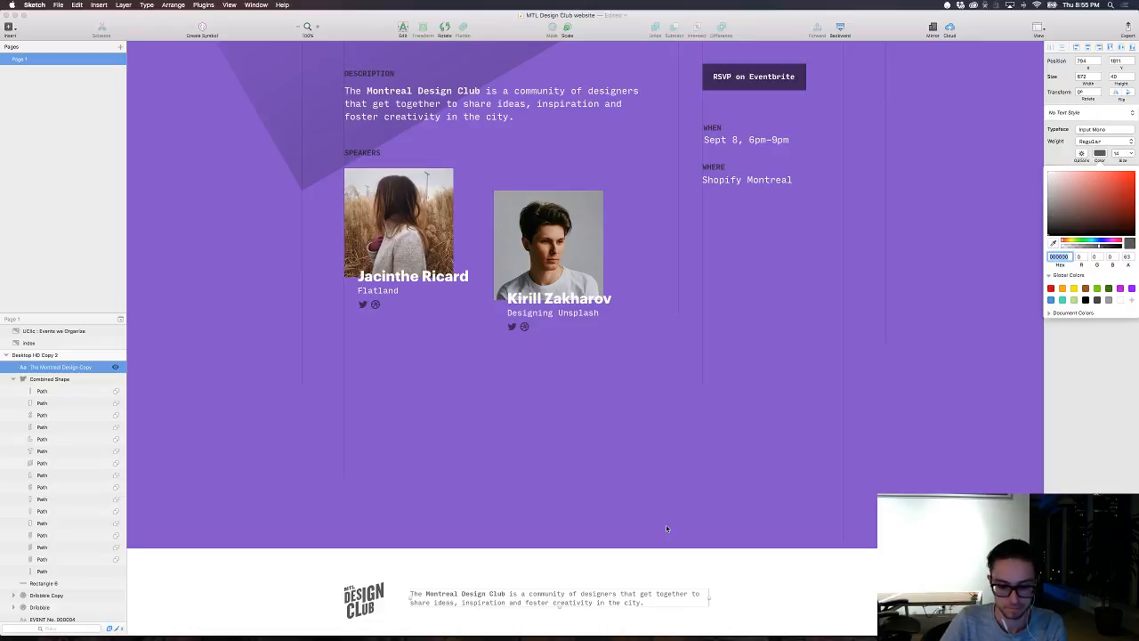
pyautogui.scroll(-3, 534, 561)
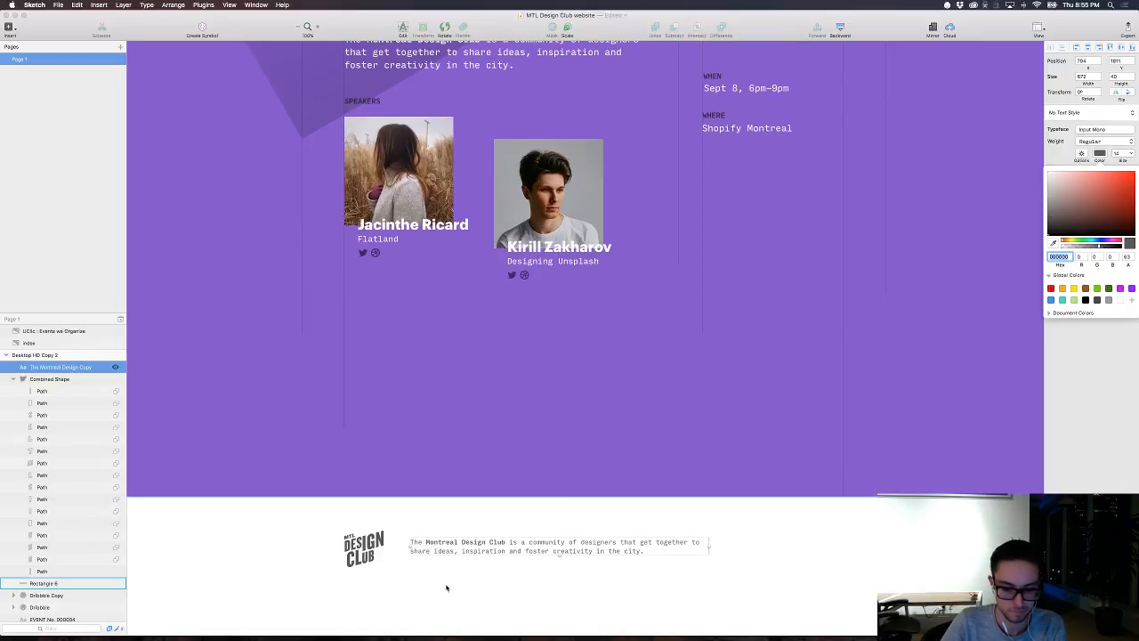
pyautogui.moveTo(440, 553); pyautogui.dragTo(440, 578)
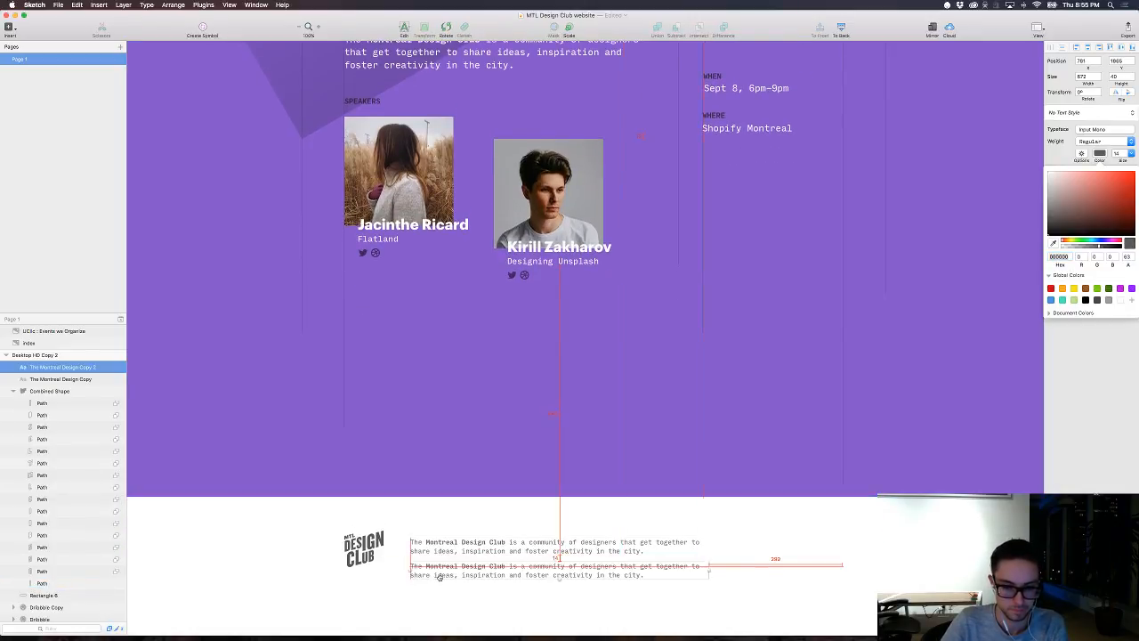
# Step: Check the subscribe line on the meetup site in Safari and replace the lower paragraph's text in Sketch with "Subscribe to our newsletter"
pyautogui.press('super+Tab')
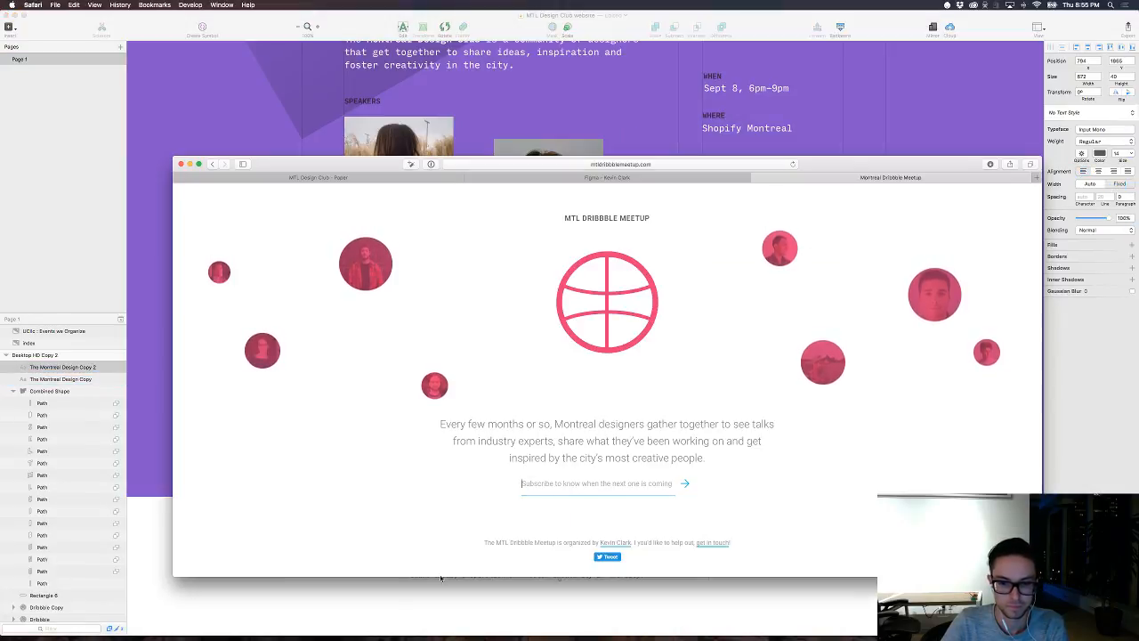
pyautogui.press('super+Tab')
pyautogui.doubleClick(481, 567)
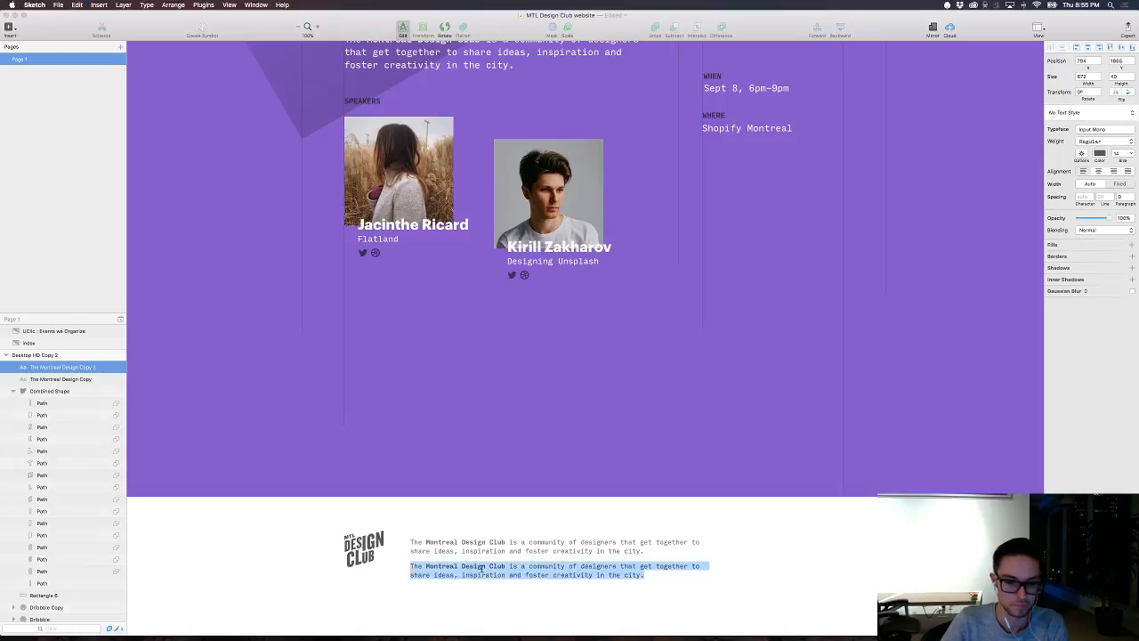
pyautogui.write('Subscribe to our newsletter')
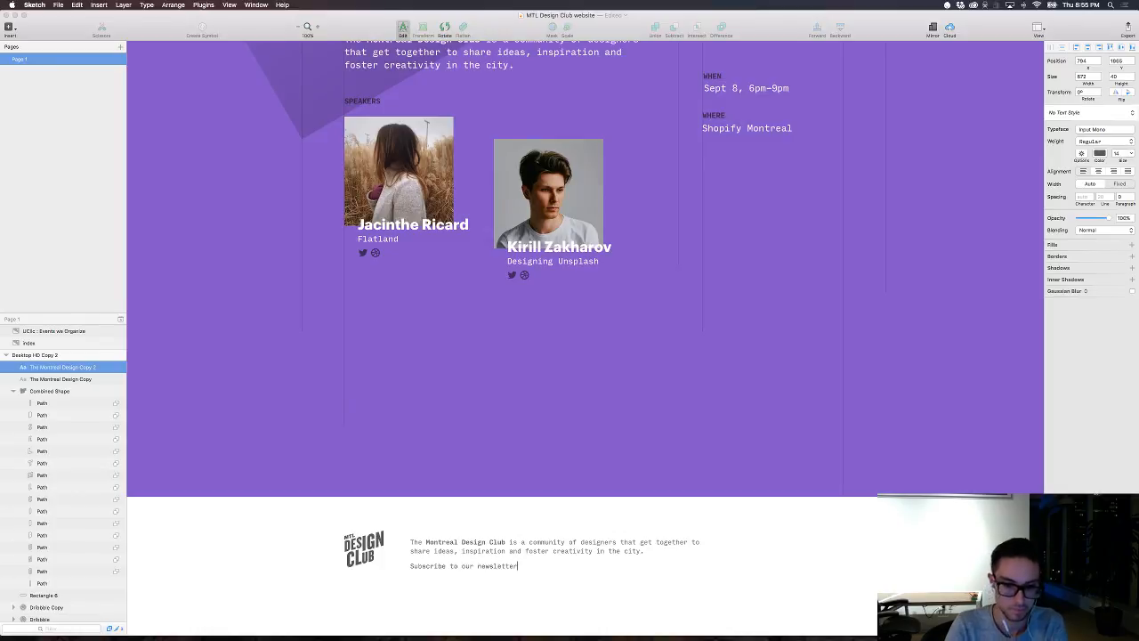
# Step: Move the footer description paragraph up by 10 to widen the gap above the newsletter line
pyautogui.click(492, 550)
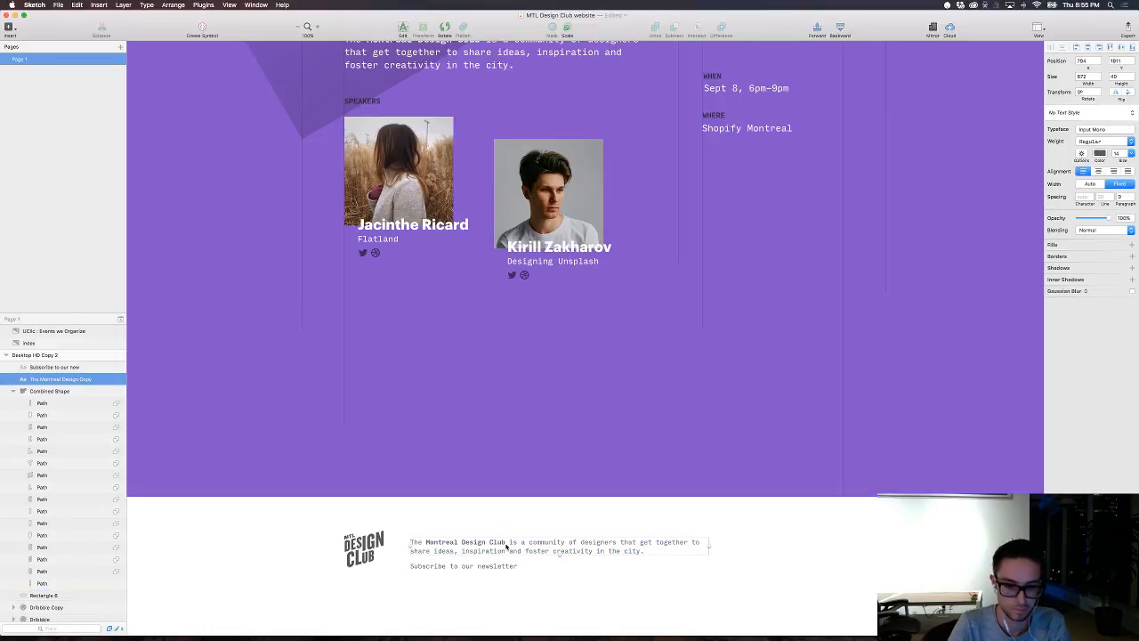
pyautogui.moveTo(504, 555); pyautogui.dragTo(505, 546)
pyautogui.hotkey('shift', 'Down')
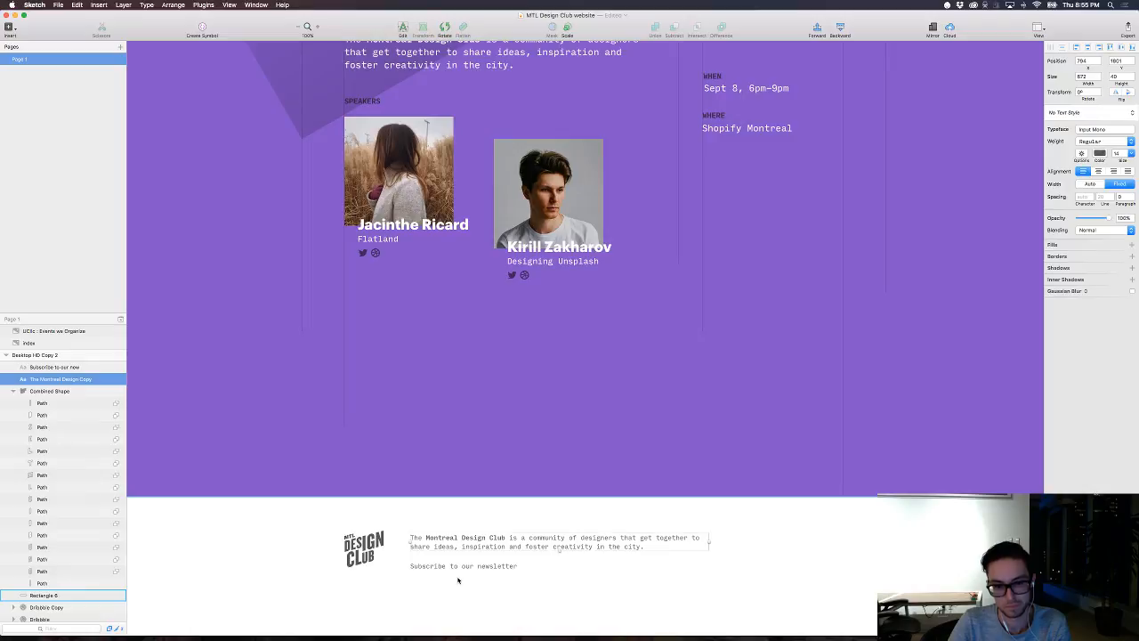
# Step: Draw a horizontal line about 295 long beneath the "Subscribe to our newsletter" text, and set that text's opacity to 40%
pyautogui.press('r')
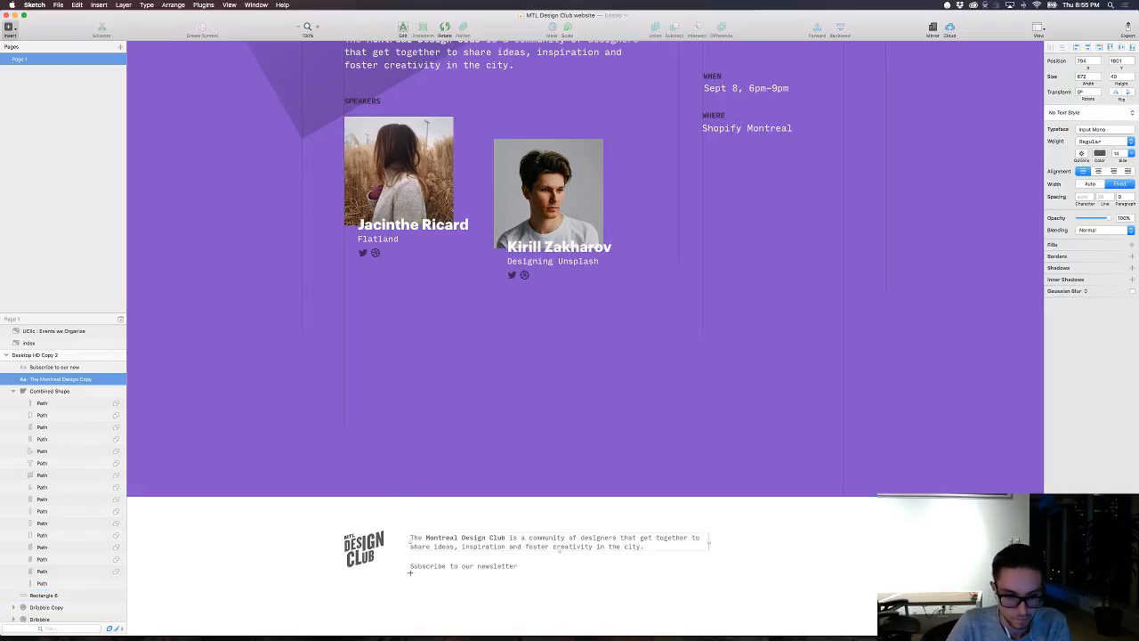
pyautogui.moveTo(413, 574); pyautogui.dragTo(541, 575)
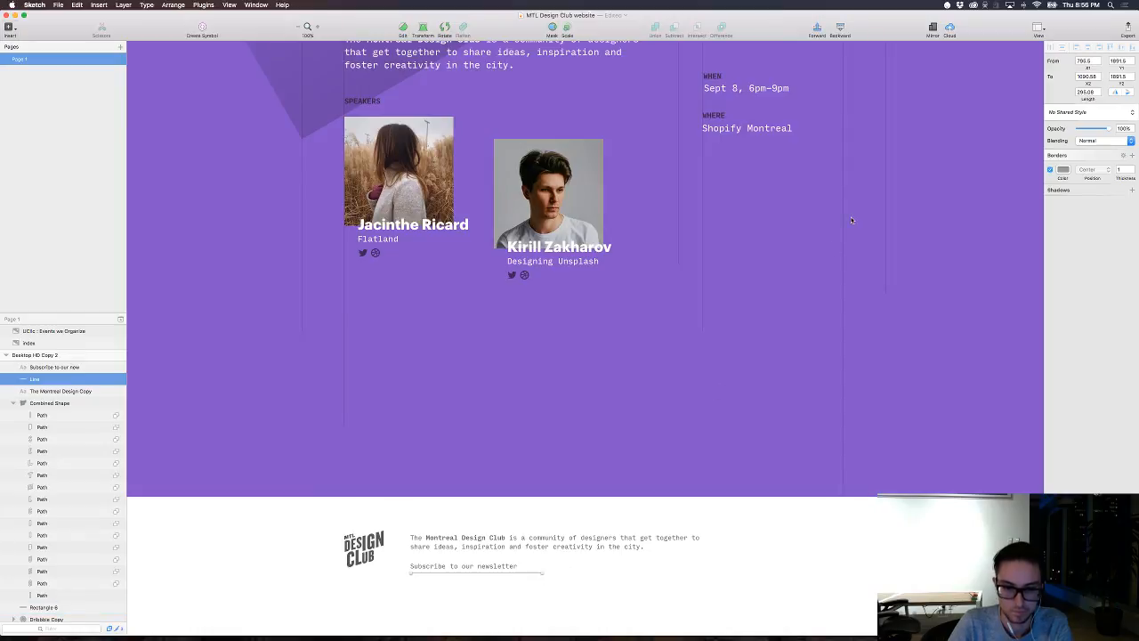
pyautogui.click(776, 398)
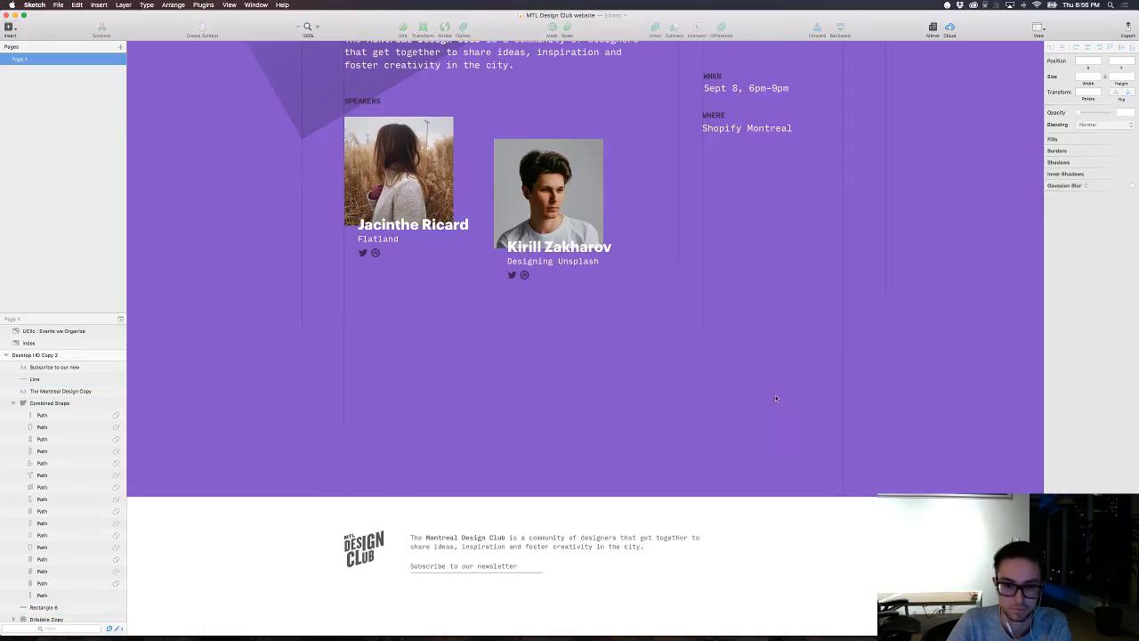
pyautogui.click(503, 572)
pyautogui.press('3')
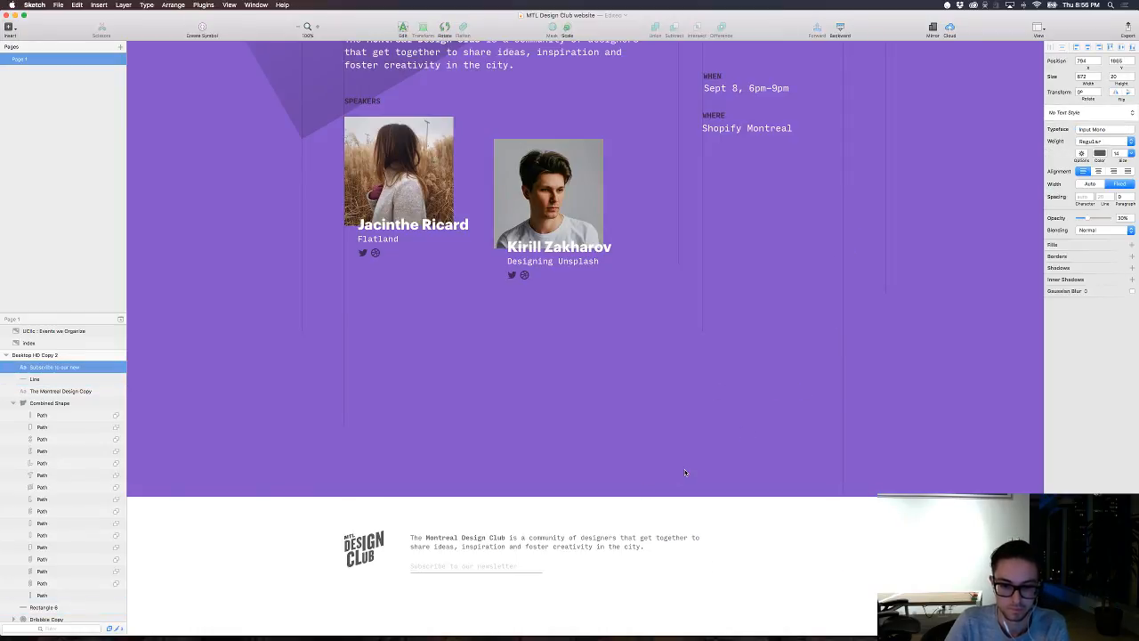
# Step: Recolour the line beneath the newsletter text to light grey C1C1C1 with an alpha of 43
pyautogui.click(523, 573)
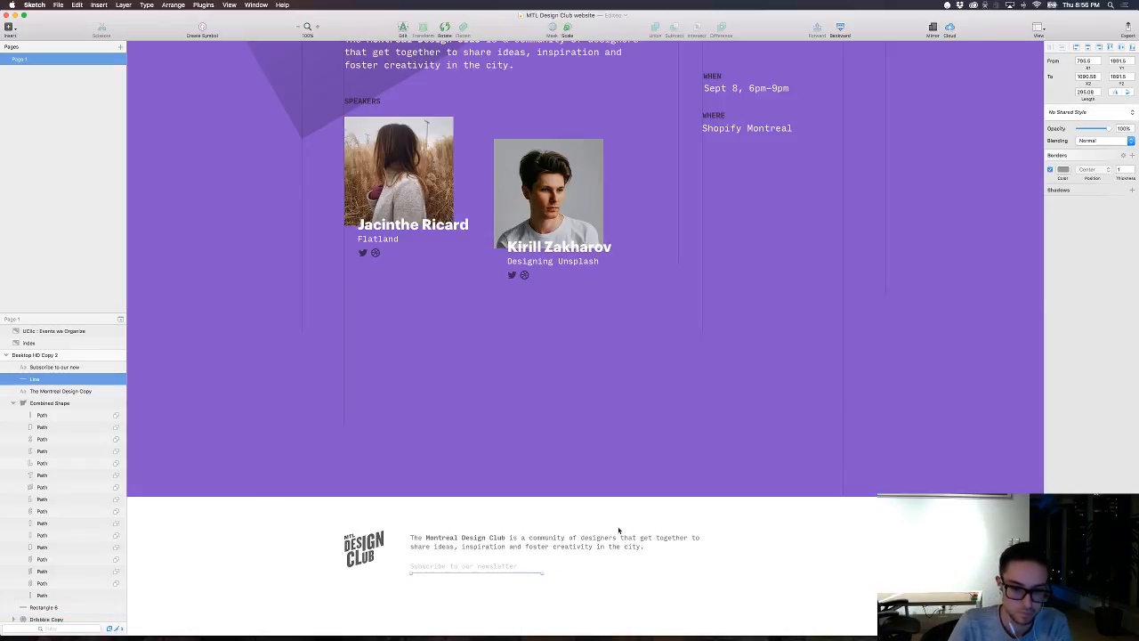
pyautogui.click(1063, 169)
pyautogui.click(1053, 270)
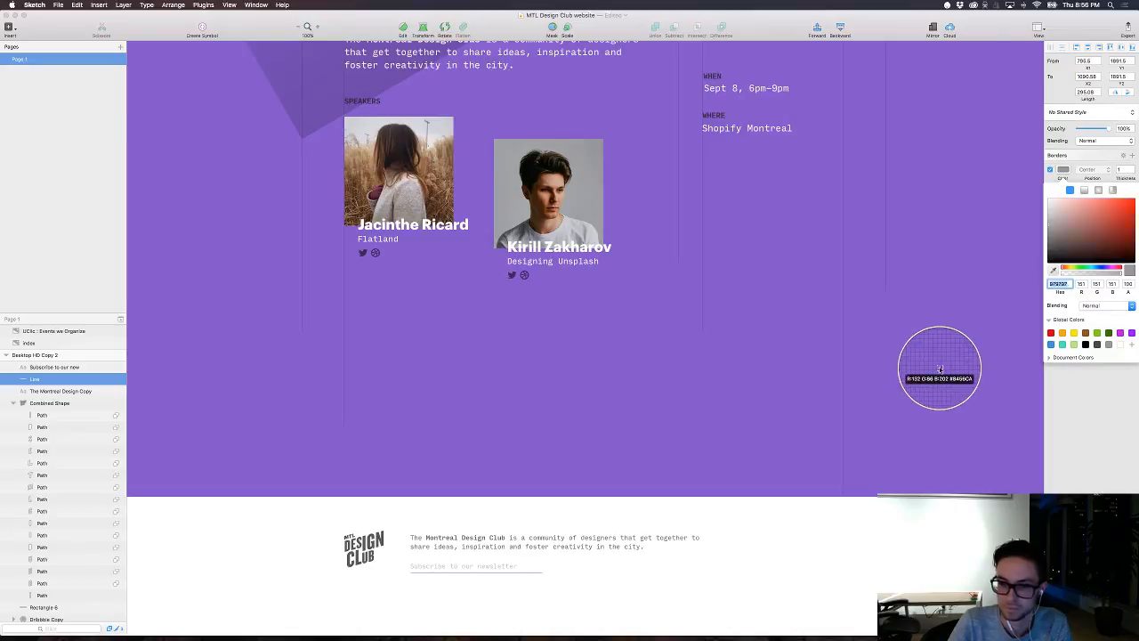
pyautogui.click(929, 404)
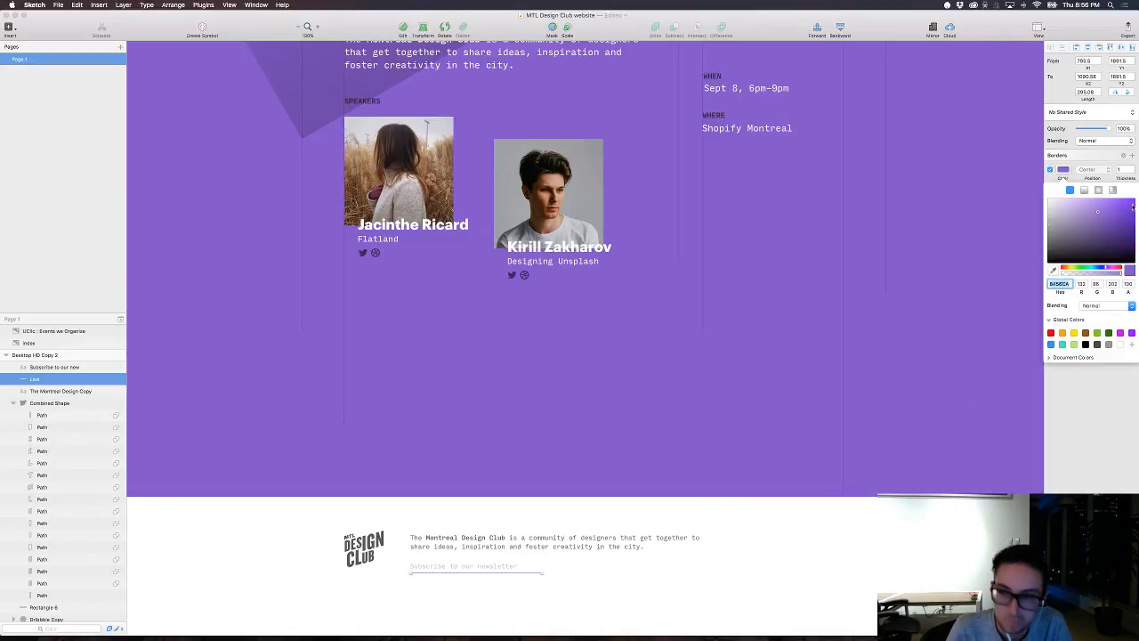
pyautogui.moveTo(1133, 207); pyautogui.dragTo(1024, 213)
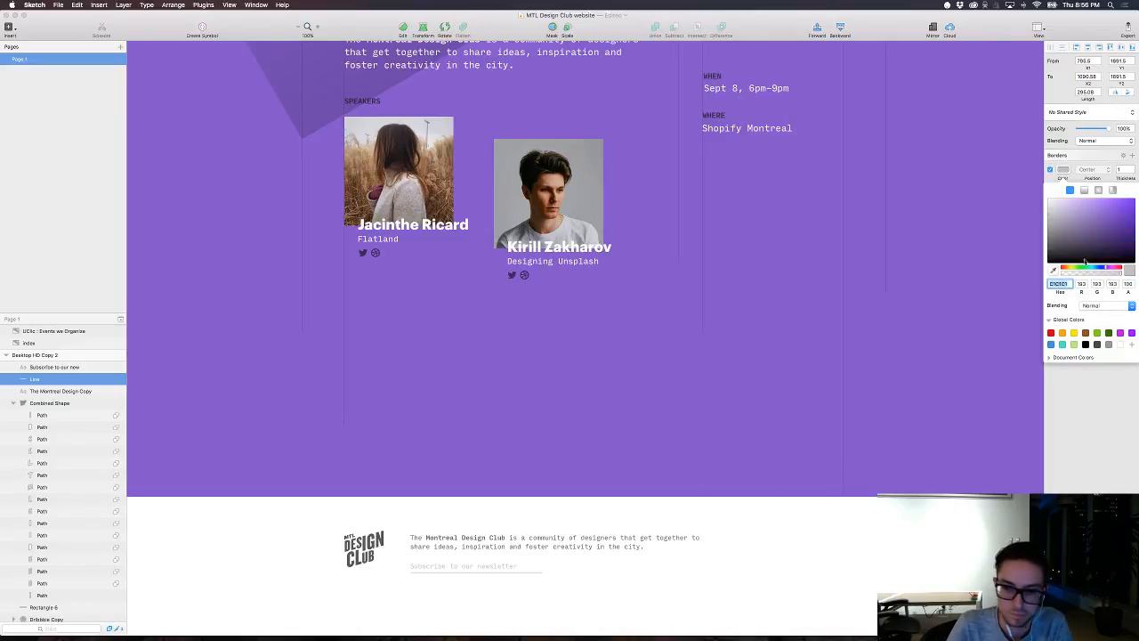
pyautogui.moveTo(1091, 274); pyautogui.dragTo(1086, 274)
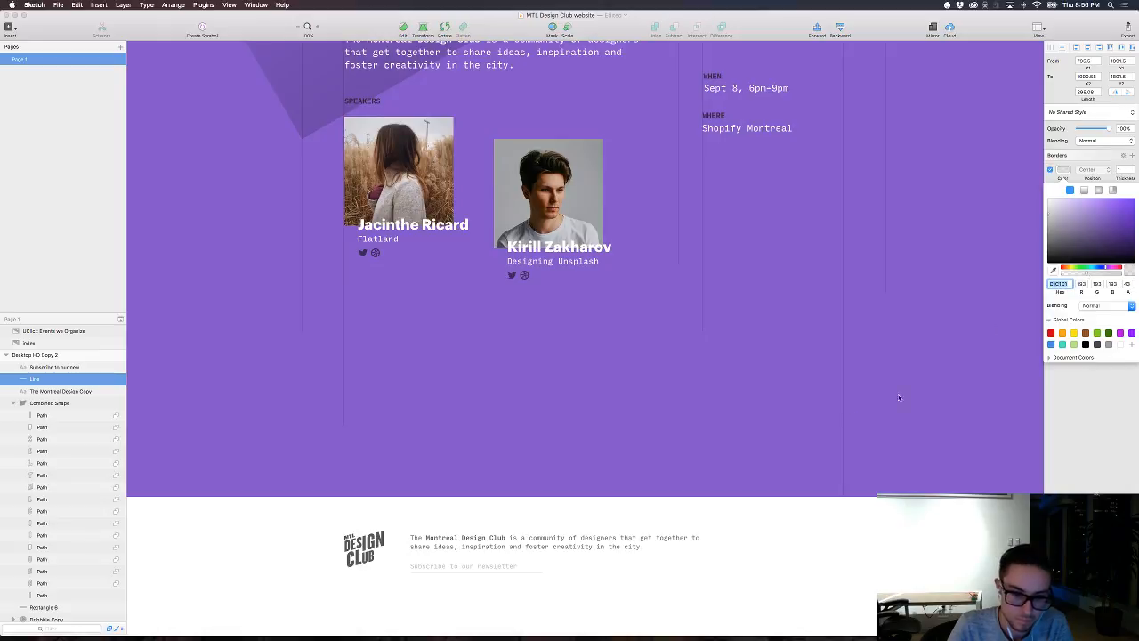
pyautogui.click(805, 433)
# Step: Draw a short horizontal path about 14 long after the newsletter text as an arrow shaft
pyautogui.scroll(-3, 774, 438)
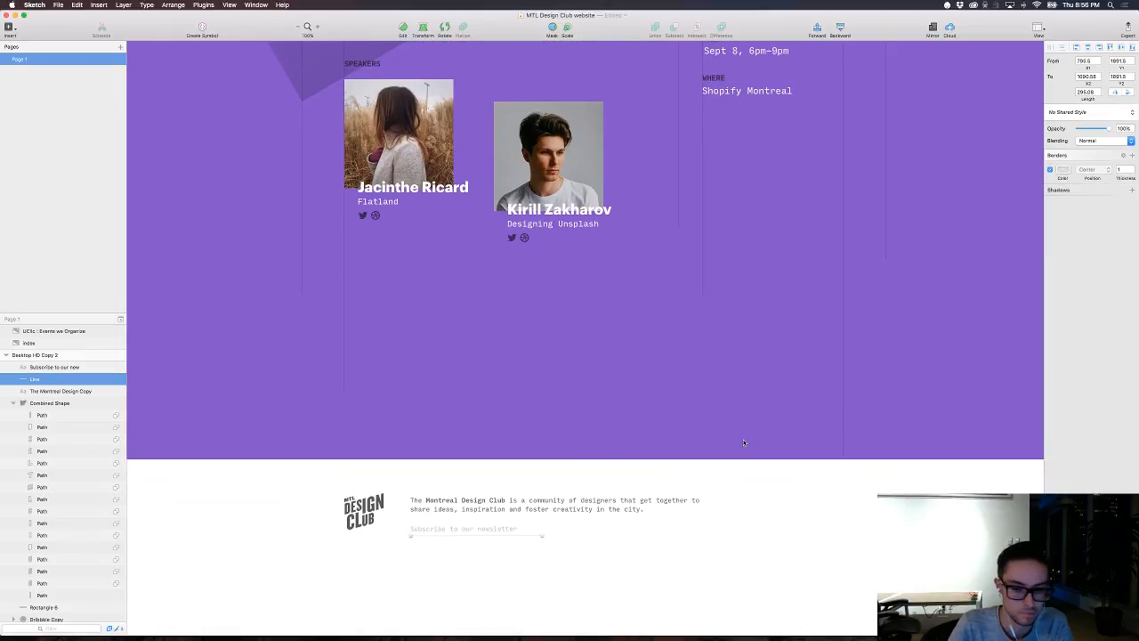
pyautogui.press('super+plus')
pyautogui.moveTo(566, 470); pyautogui.dragTo(674, 260)
pyautogui.press('super+plus')
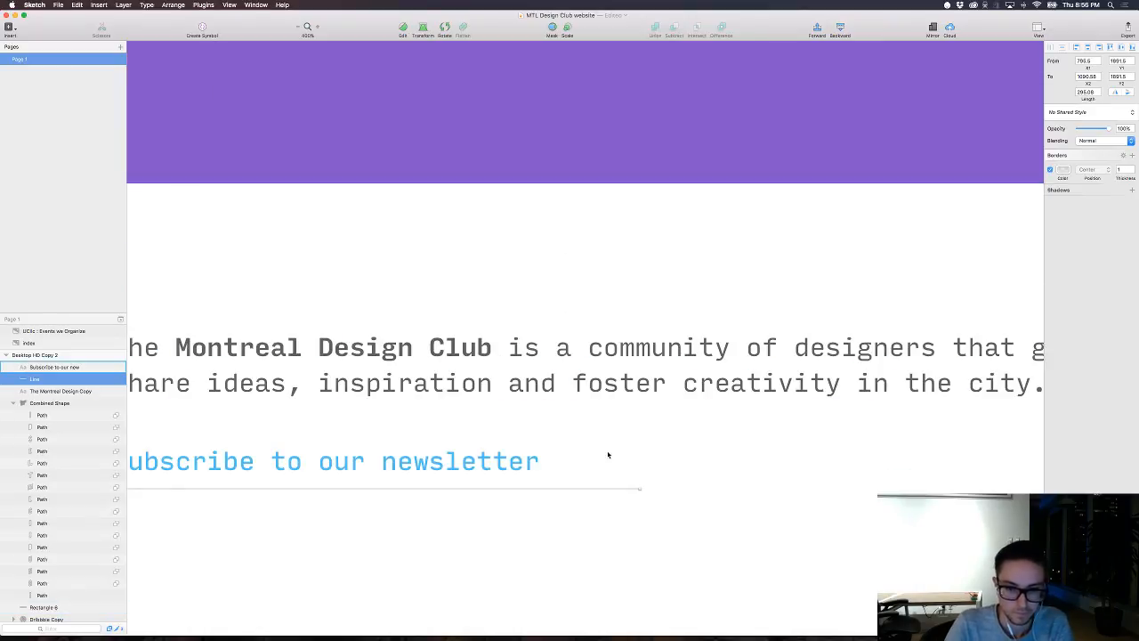
pyautogui.press('v')
pyautogui.click(585, 463)
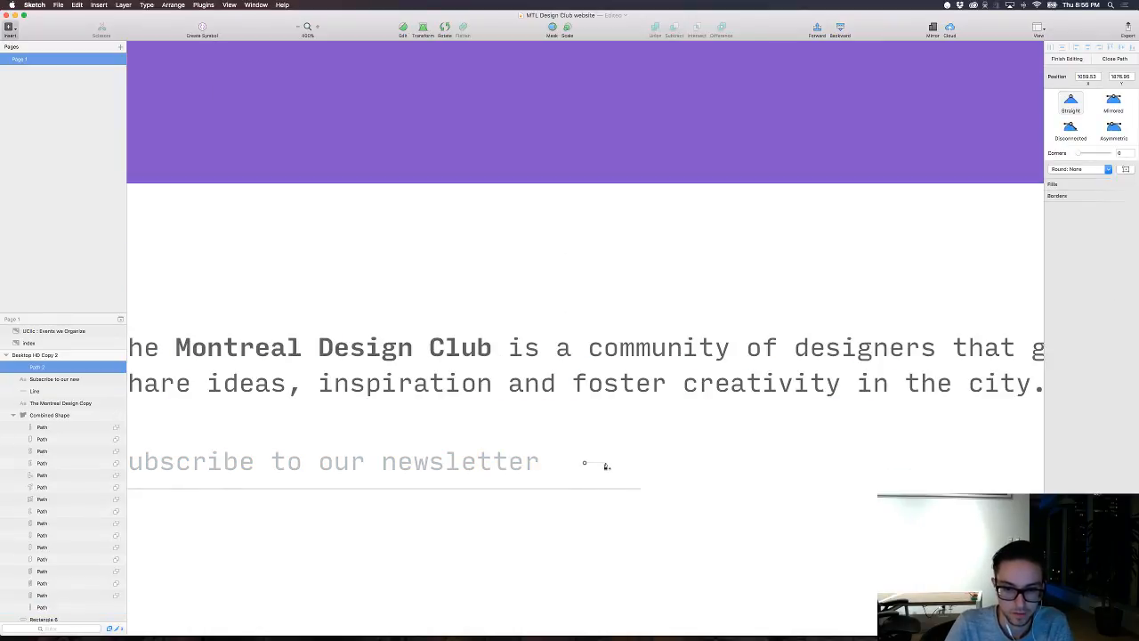
pyautogui.click(609, 464)
pyautogui.press('Return')
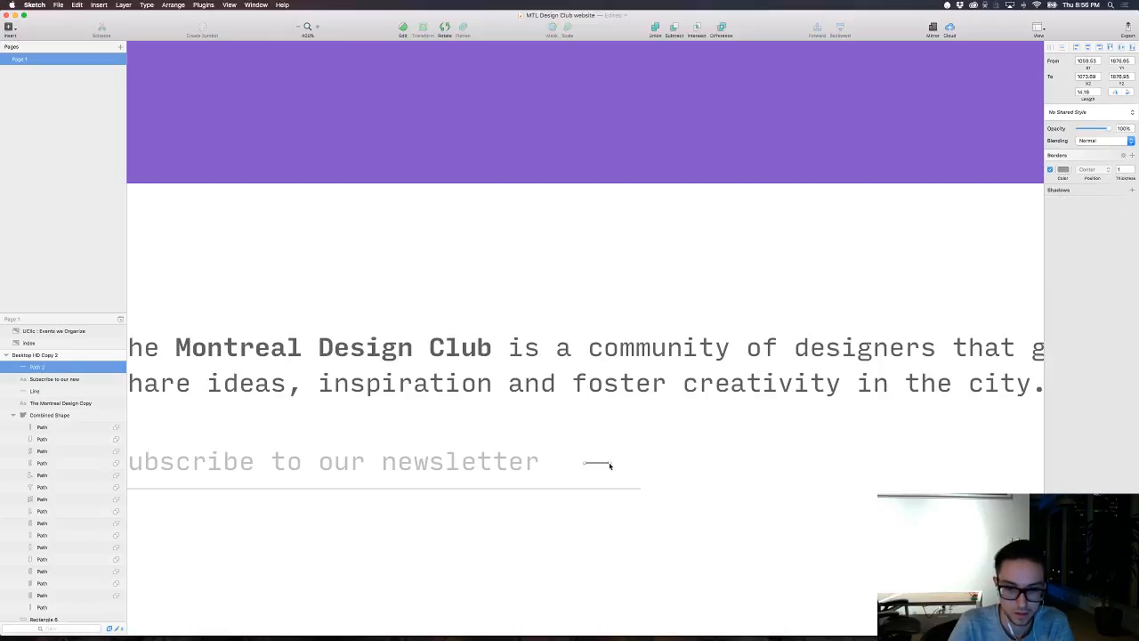
# Step: Draw a right-pointing open arrowhead about 6 by 10 and nudge it into place on the shaft's right end
pyautogui.press('v')
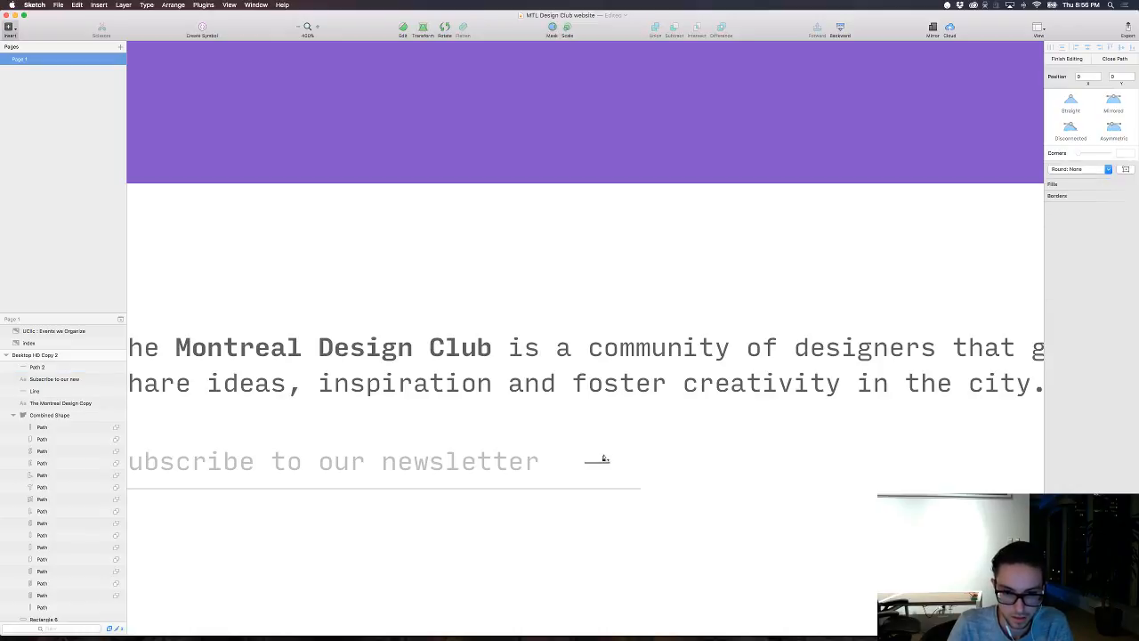
pyautogui.click(603, 454)
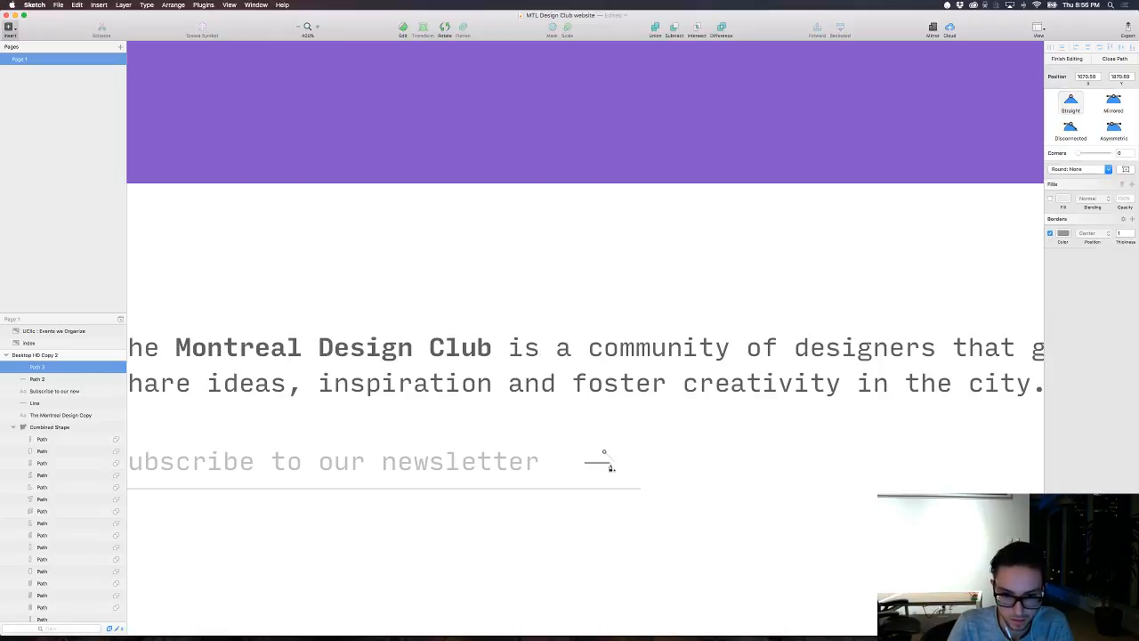
pyautogui.click(614, 460)
pyautogui.click(603, 469)
pyautogui.press('Escape')
pyautogui.press('Left')
pyautogui.press('Left')
pyautogui.press('Left')
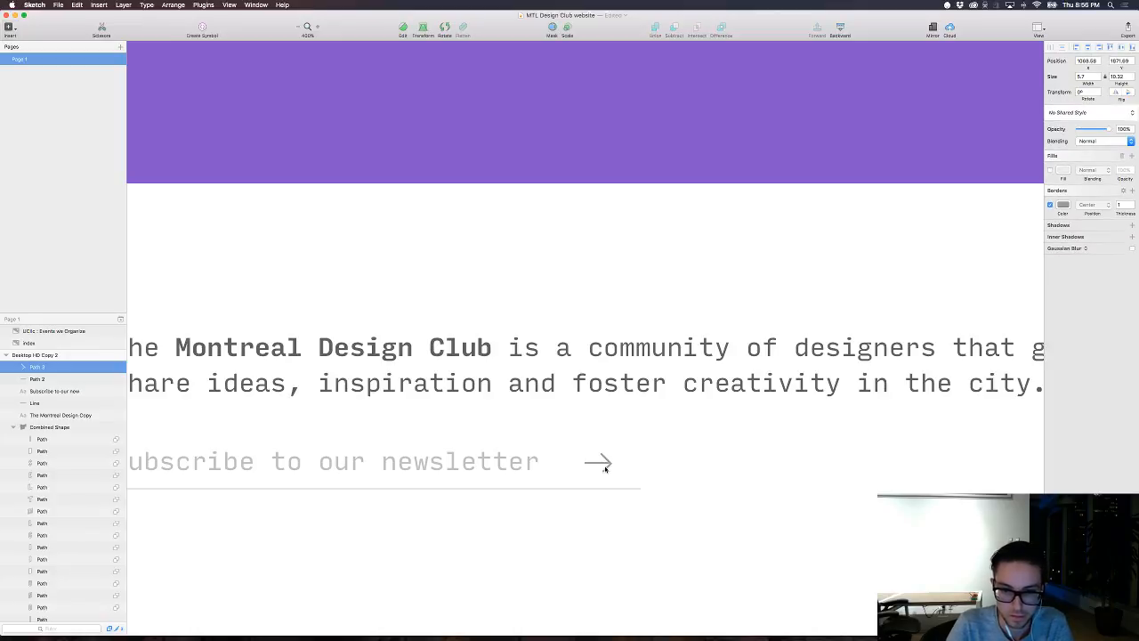
pyautogui.press('Right')
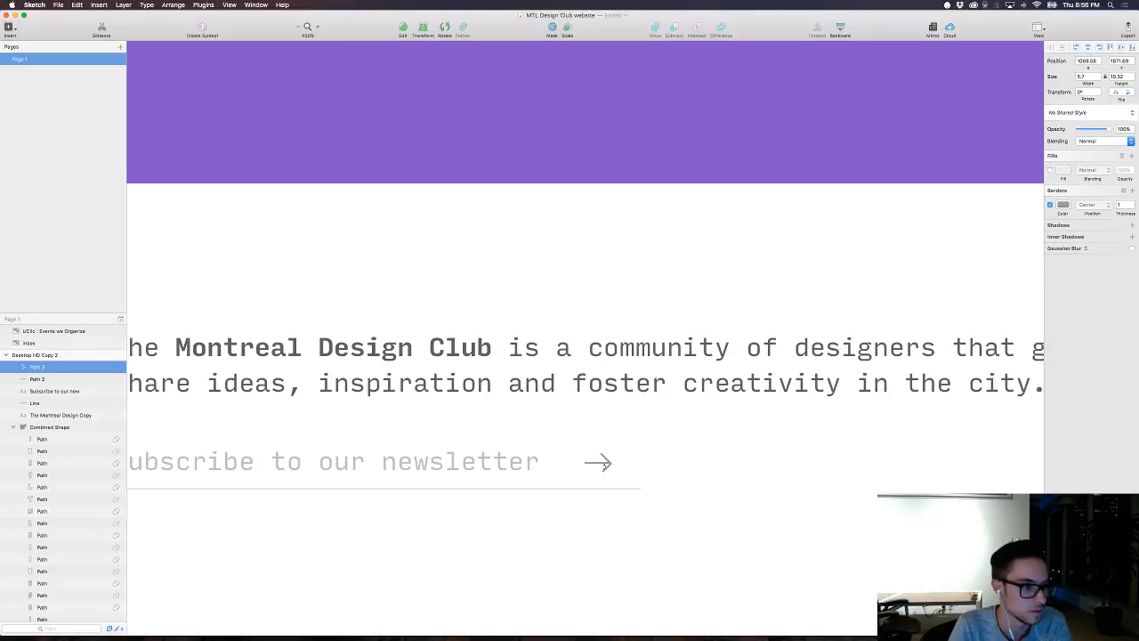
# Step: Move the arrowhead's upper end point down by 1 and right by 1
pyautogui.scroll(5, 603, 465)
pyautogui.scroll(-4, 564, 195)
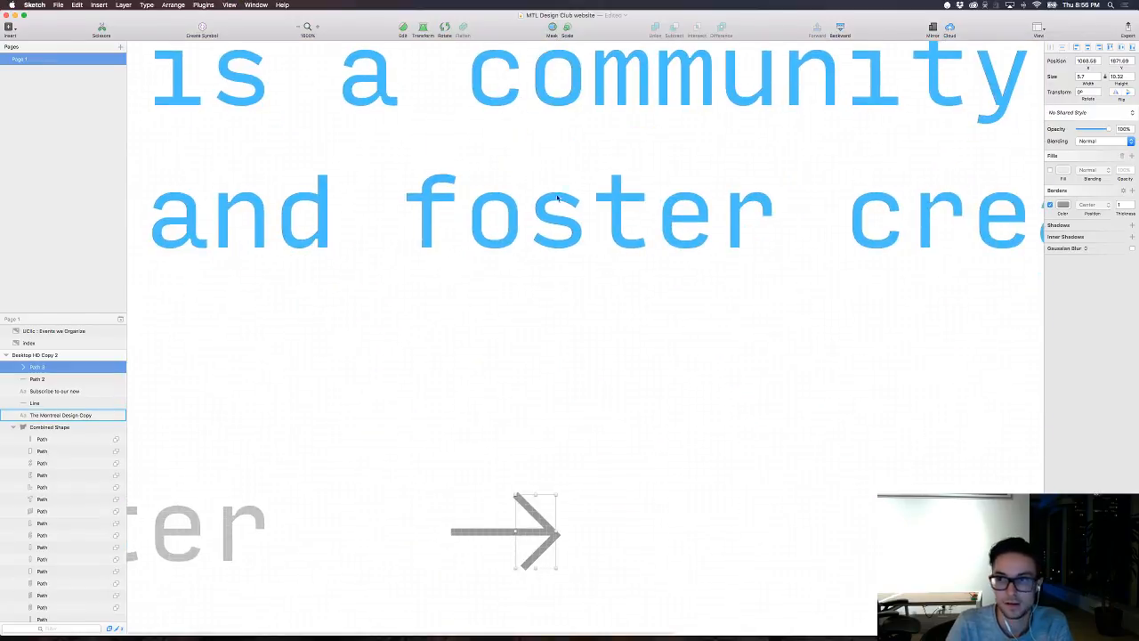
pyautogui.press('Return')
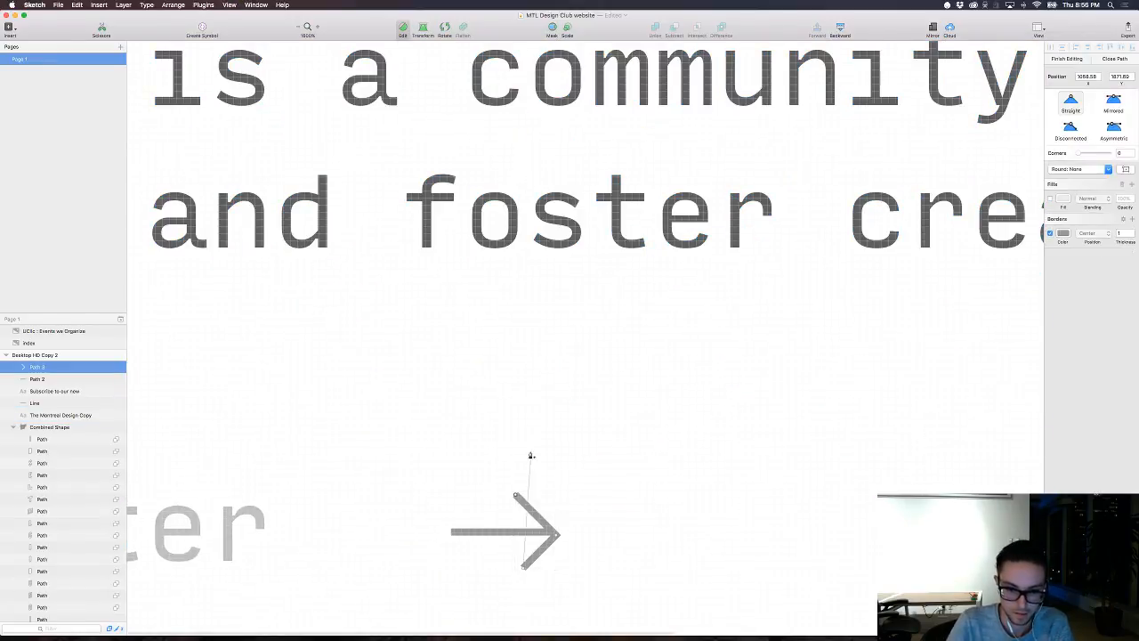
pyautogui.press('Down')
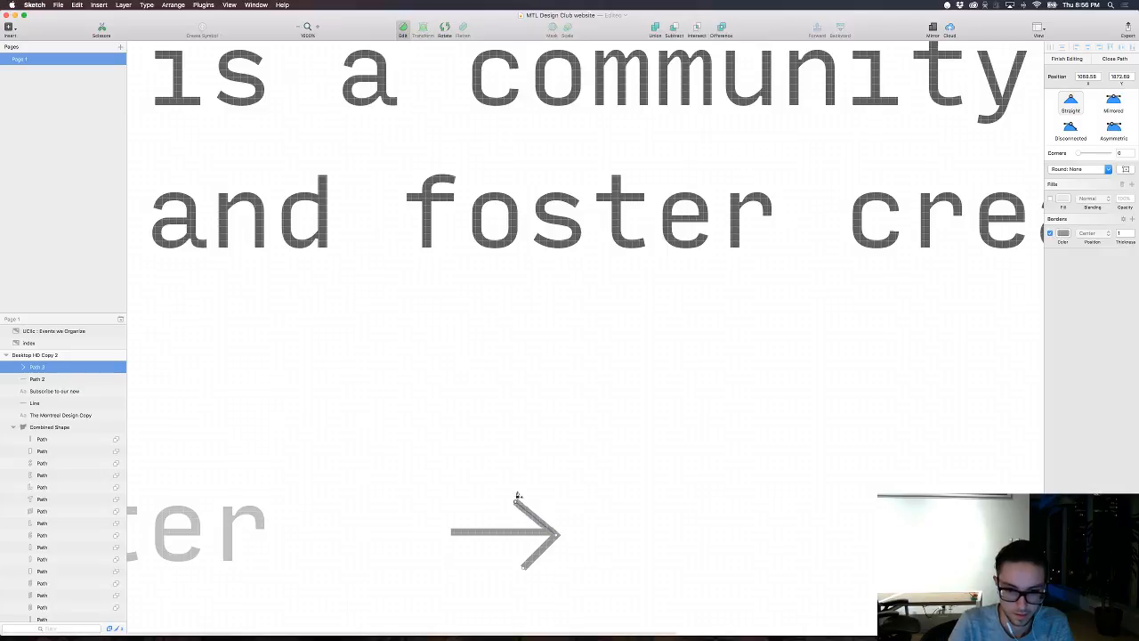
pyautogui.press('Right')
pyautogui.press('Escape')
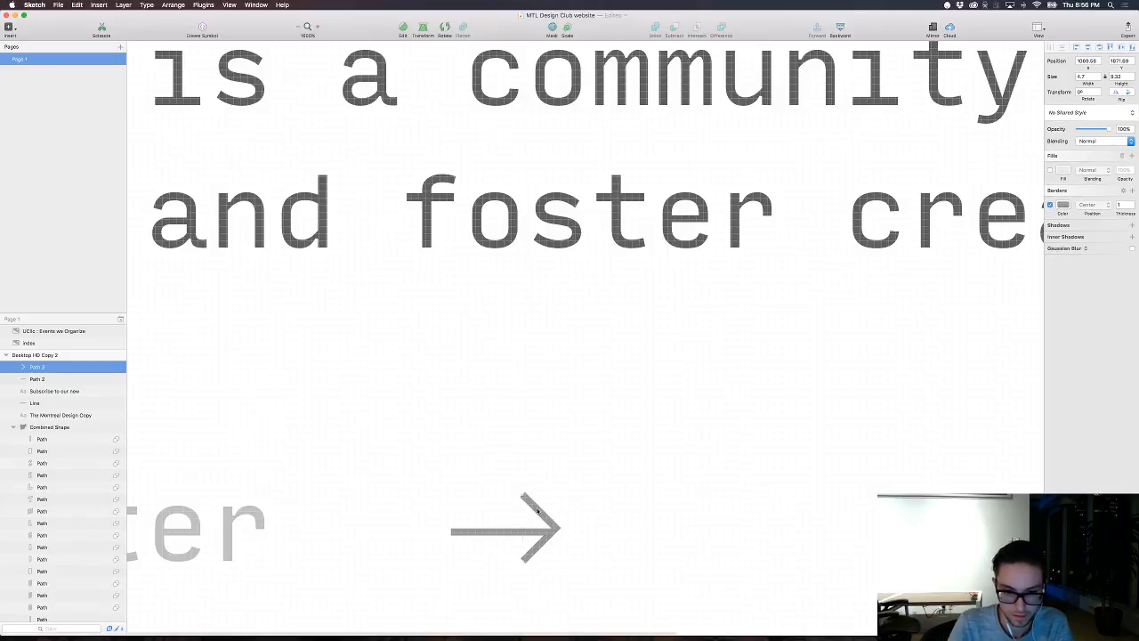
# Step: Stretch the arrowhead downward to a height of about 10.3 so it sits evenly around the shaft
pyautogui.click(538, 509)
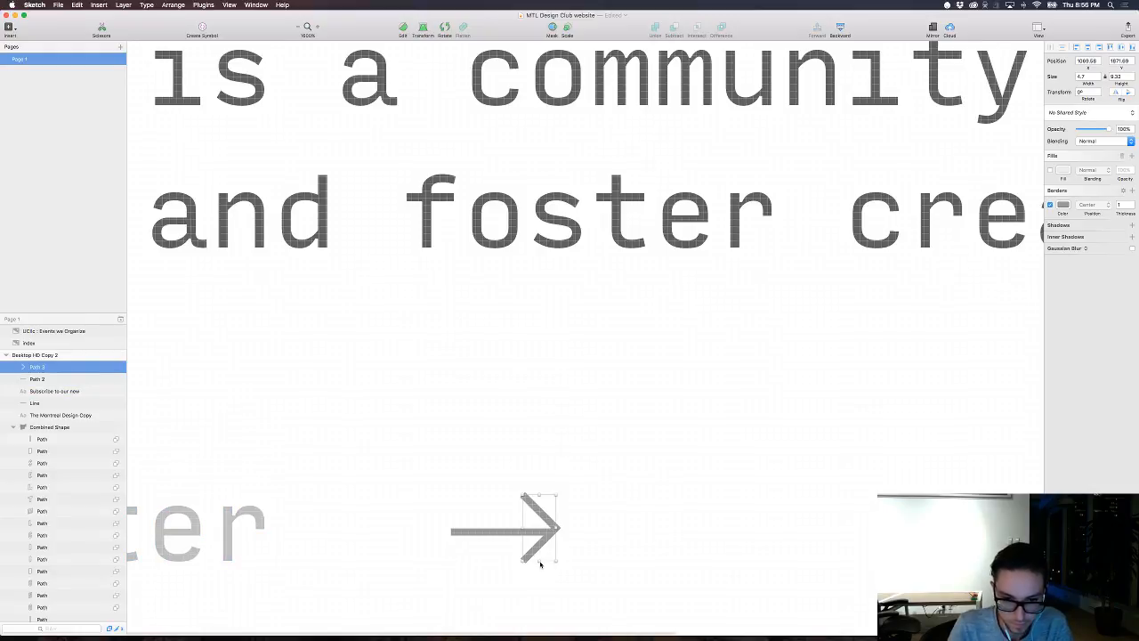
pyautogui.moveTo(539, 563); pyautogui.dragTo(538, 565)
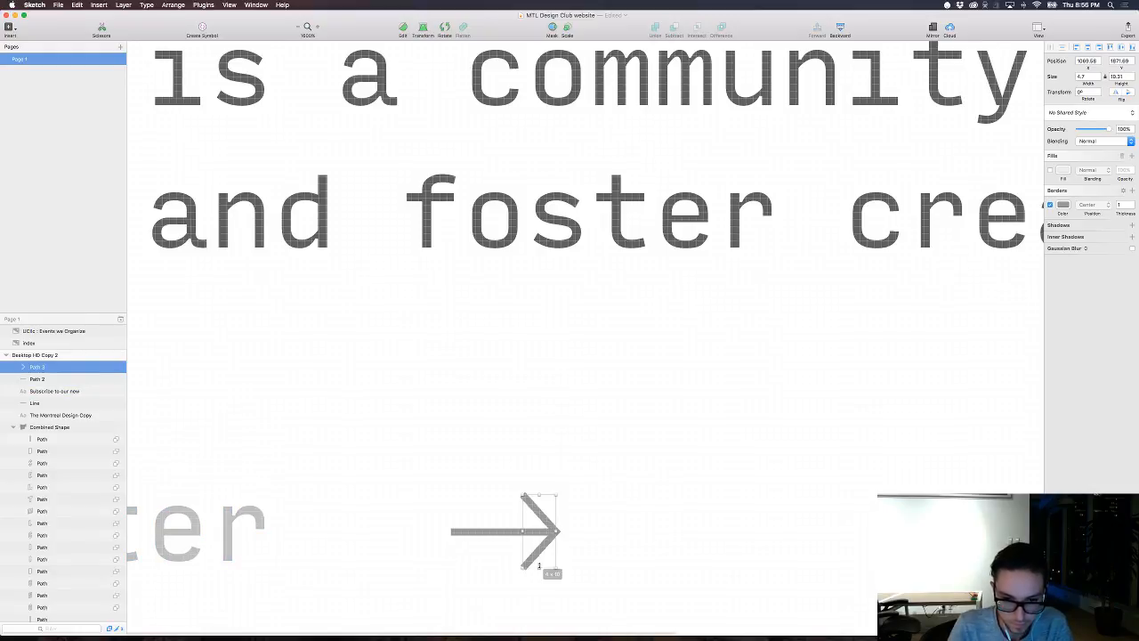
pyautogui.keyDown('shift'); pyautogui.click(492, 533); pyautogui.keyUp('shift')
pyautogui.press('super+0')
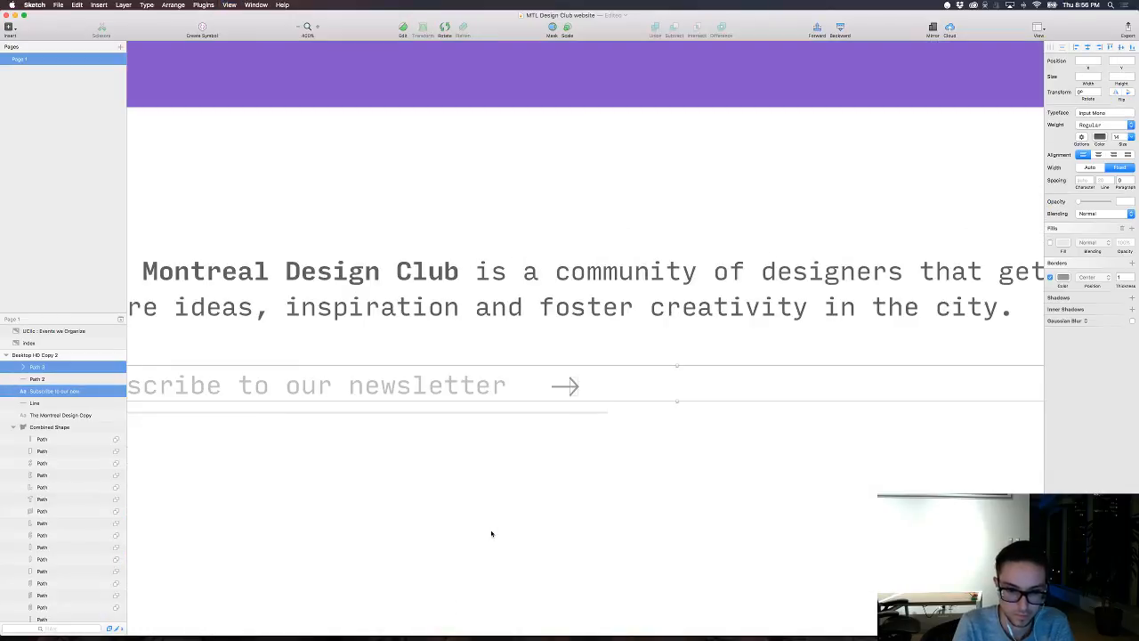
pyautogui.click(491, 533)
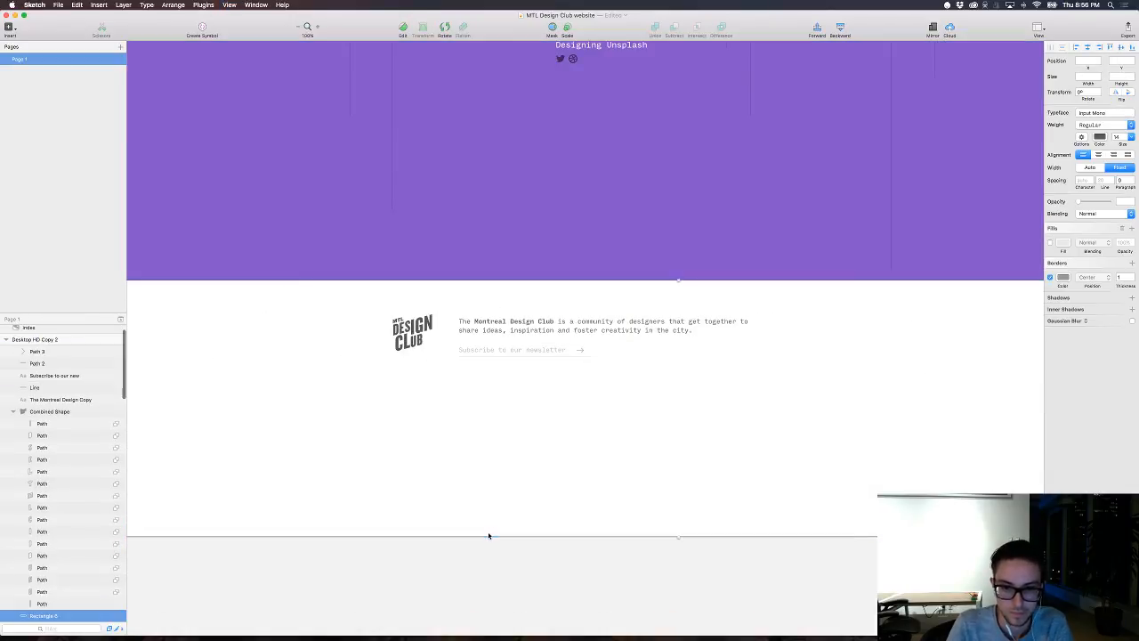
# Step: Set the border thickness of both the arrow's shaft and its arrowhead to 2
pyautogui.click(580, 352)
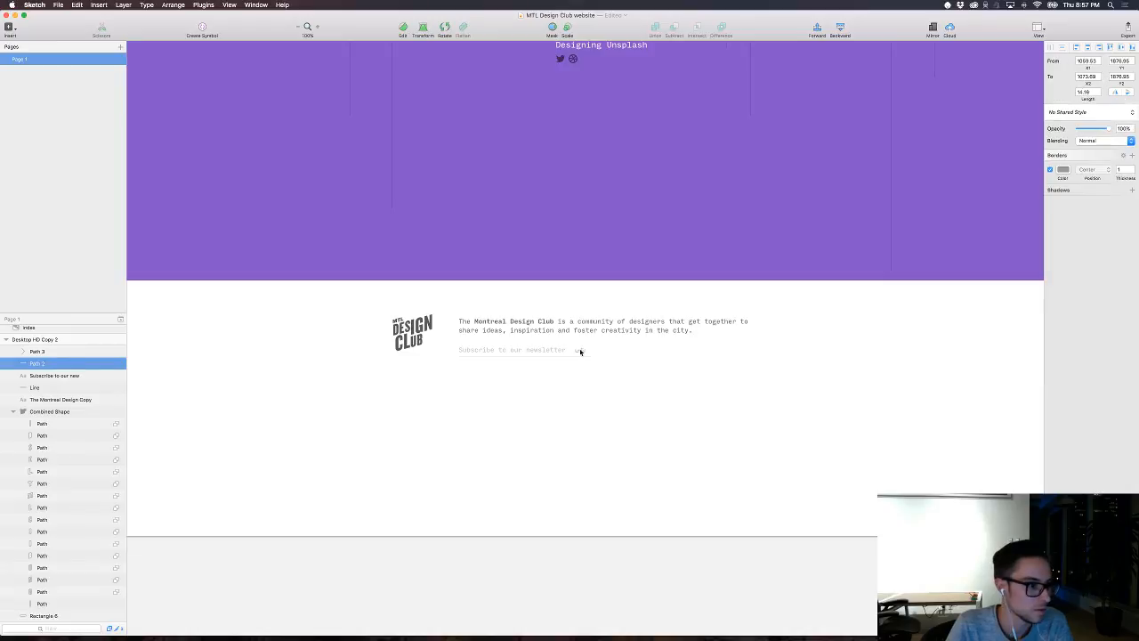
pyautogui.scroll(10, 580, 353)
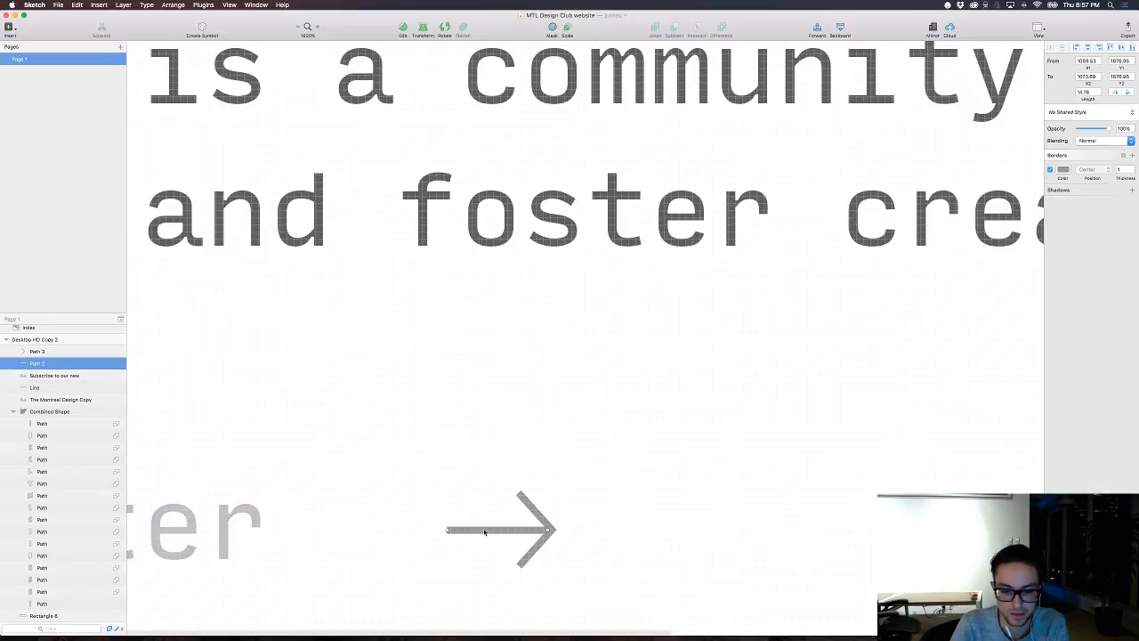
pyautogui.press('super+equal')
pyautogui.hscroll(2, 643, 272)
pyautogui.scroll(-1, 643, 272)
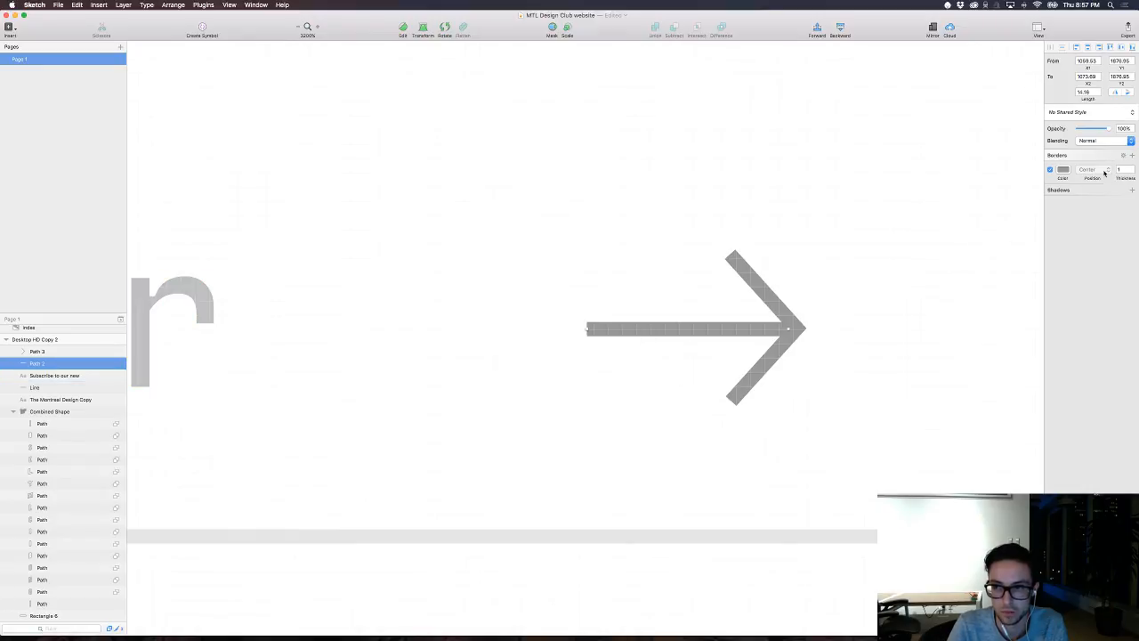
pyautogui.click(1134, 168)
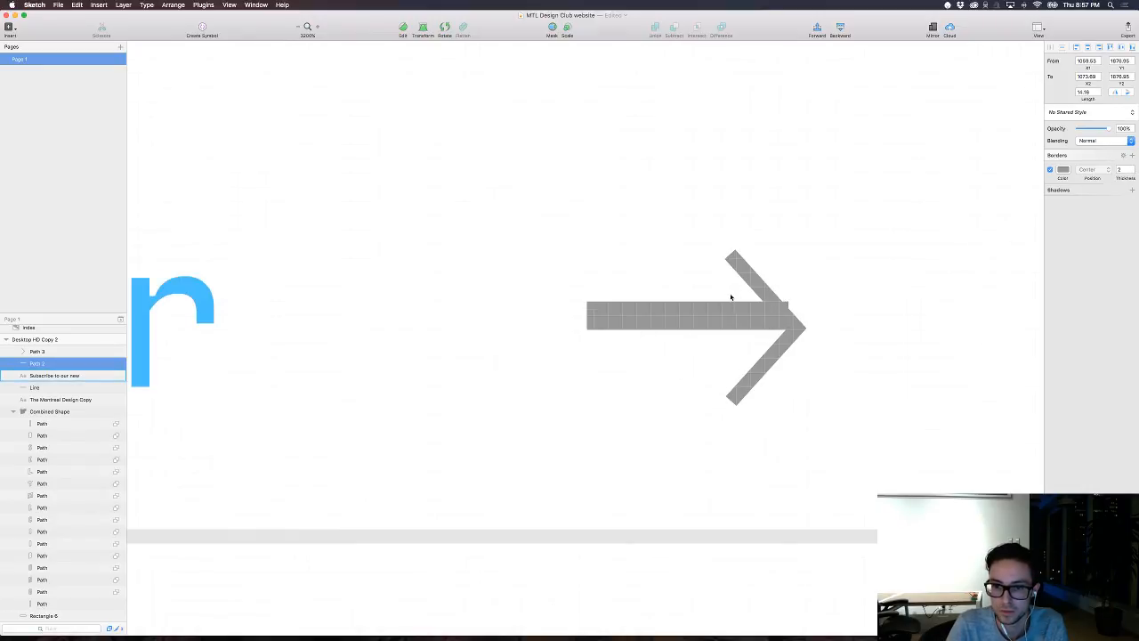
pyautogui.click(754, 282)
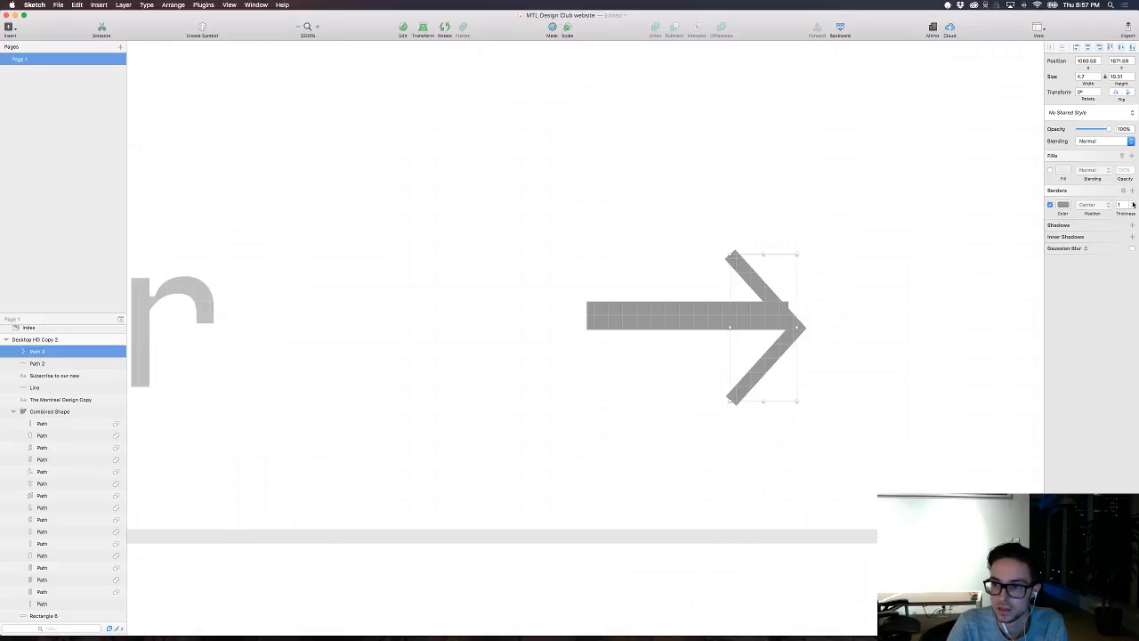
pyautogui.click(1132, 201)
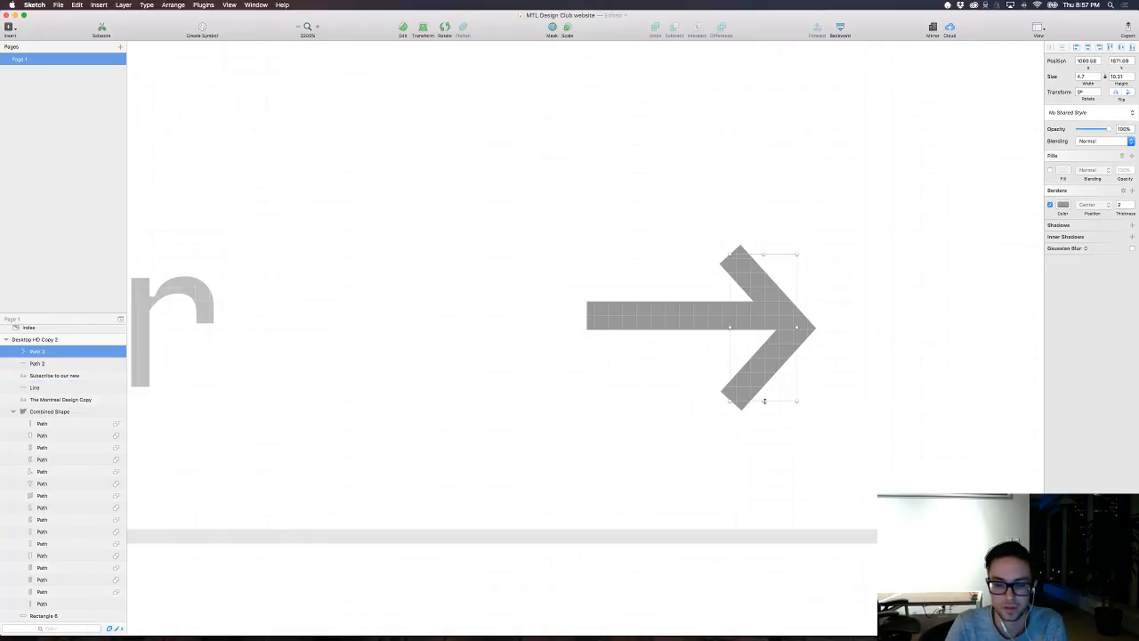
# Step: Scale the arrowhead down proportionally to about 4.2 by 8.3 and shift it right by 2 along the shaft
pyautogui.moveTo(763, 401); pyautogui.dragTo(779, 366)
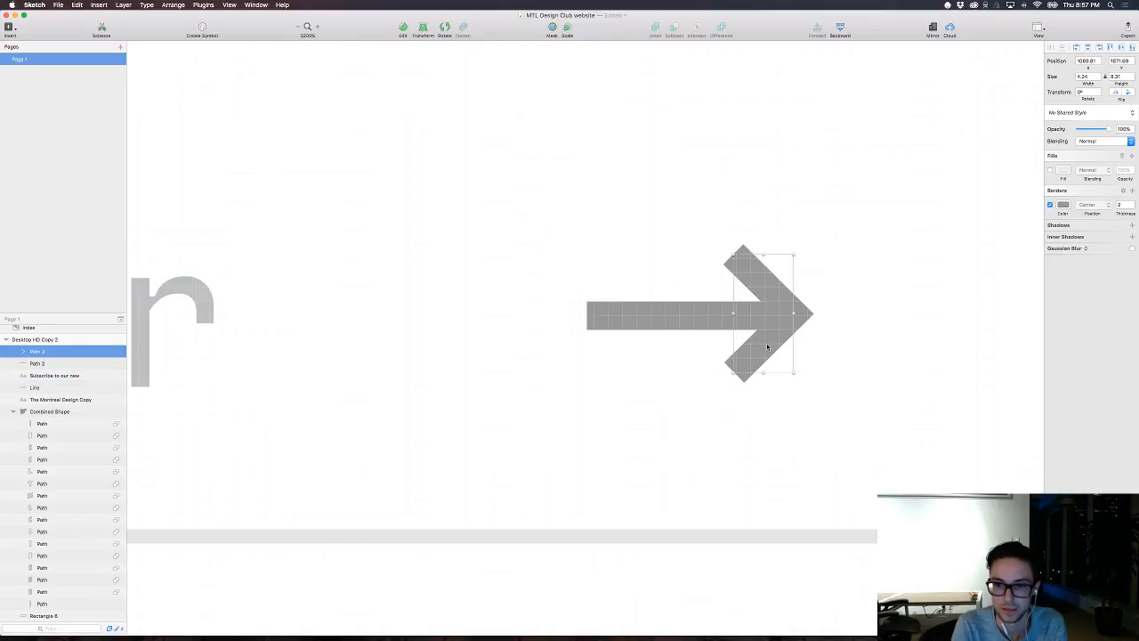
pyautogui.press('Right')
pyautogui.press('Right')
pyautogui.press('Right')
pyautogui.press('Right')
pyautogui.press('Right')
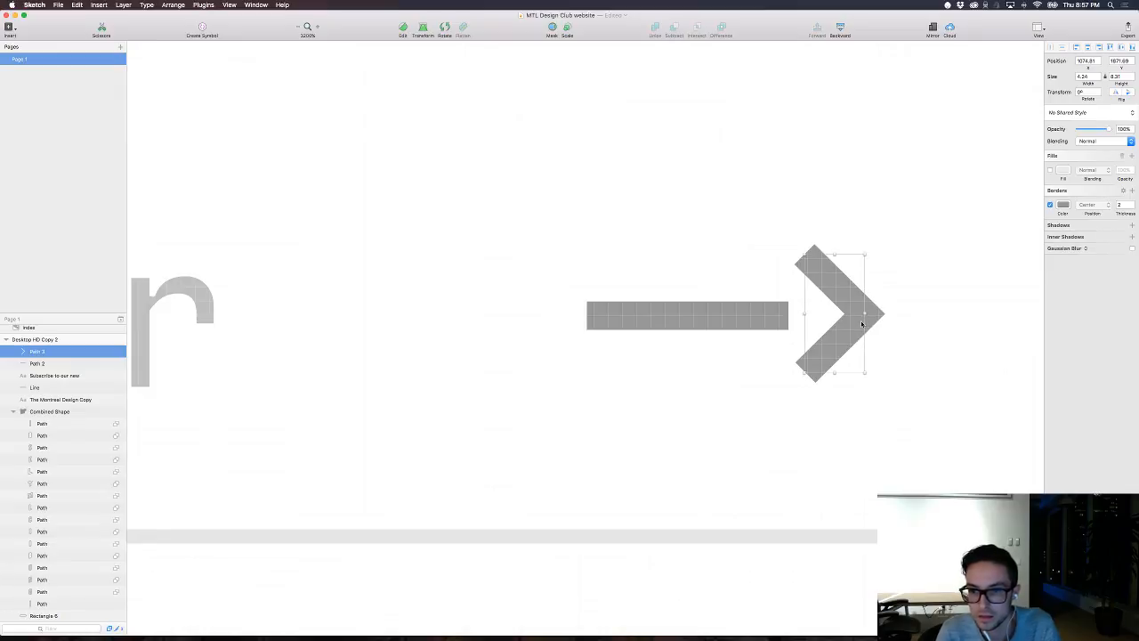
pyautogui.press('Left')
pyautogui.press('Left')
pyautogui.press('Left')
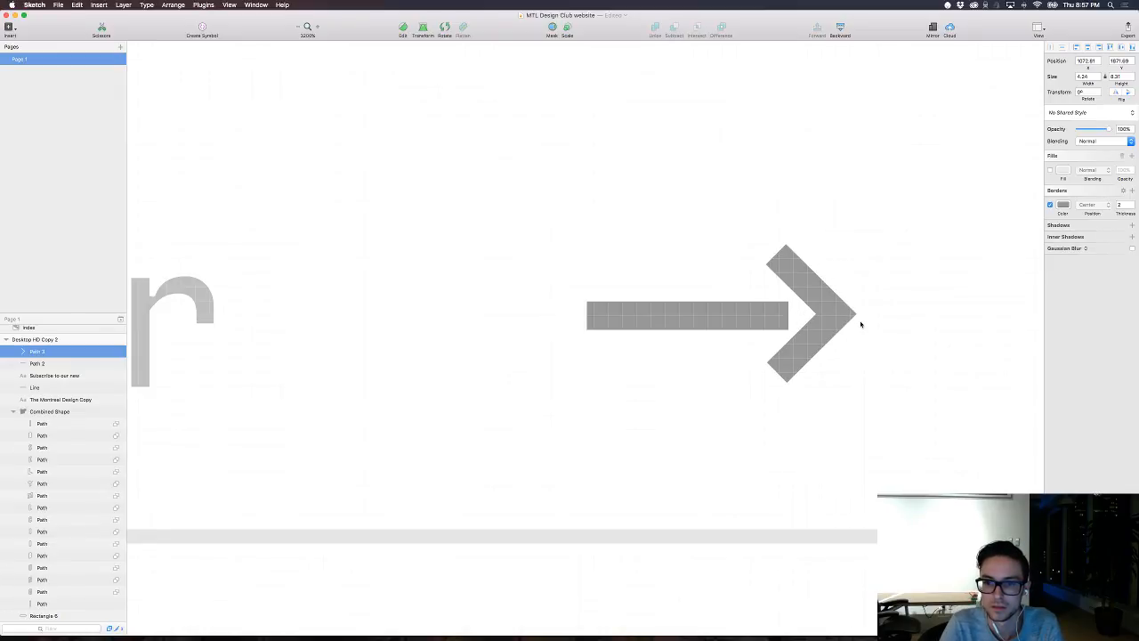
# Step: Move the arrowhead's upper end point slightly left to about x 1071.6
pyautogui.doubleClick(798, 294)
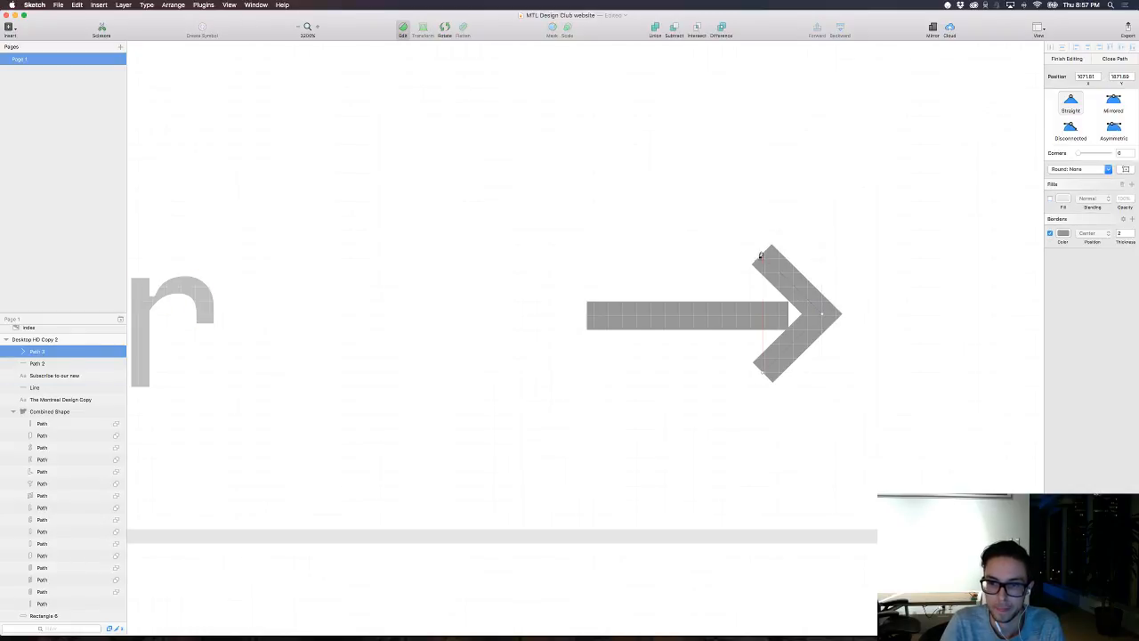
pyautogui.moveTo(761, 256); pyautogui.dragTo(757, 257)
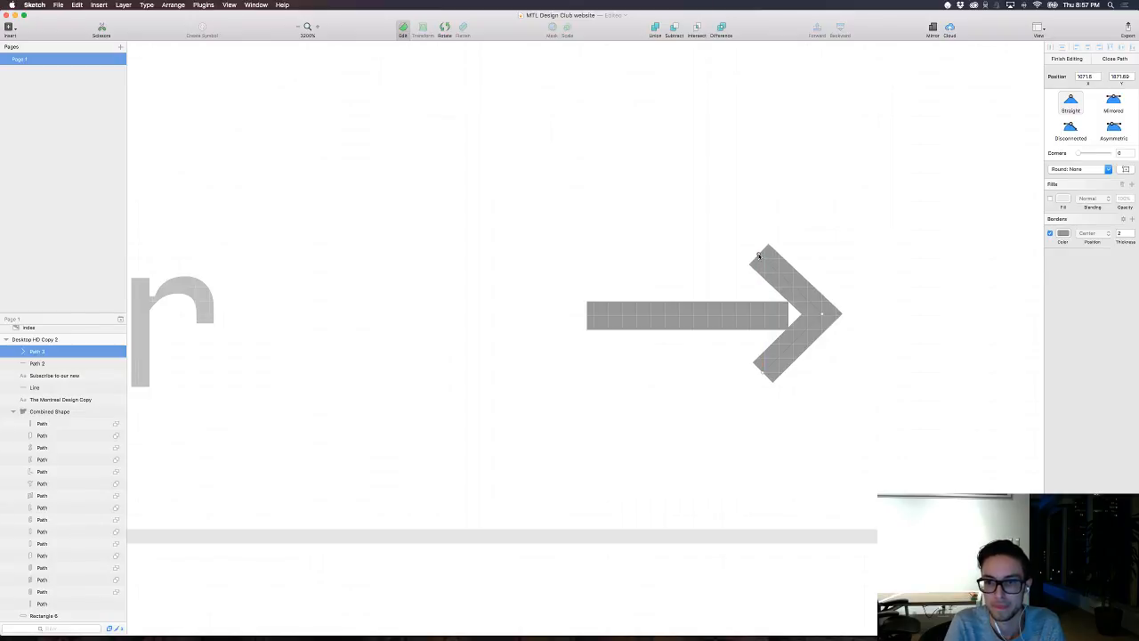
pyautogui.press('Escape')
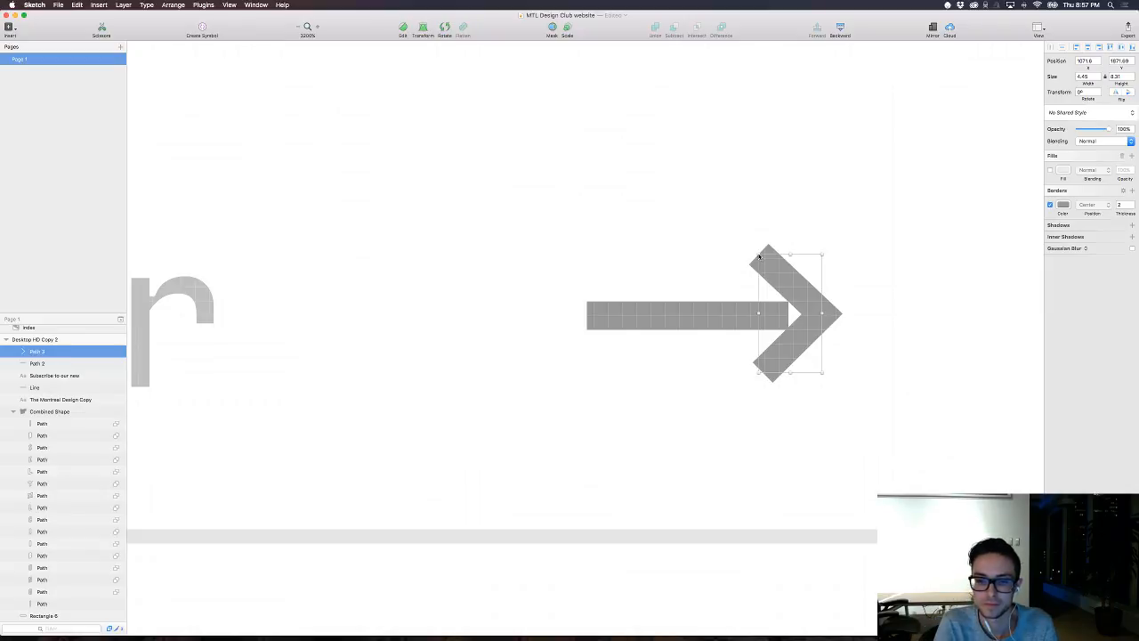
# Step: Align the arrowhead's lower end point with the upper one using a vertical guide, and shift the arrowhead left by 1
pyautogui.hotkey('ctrl', 'r')
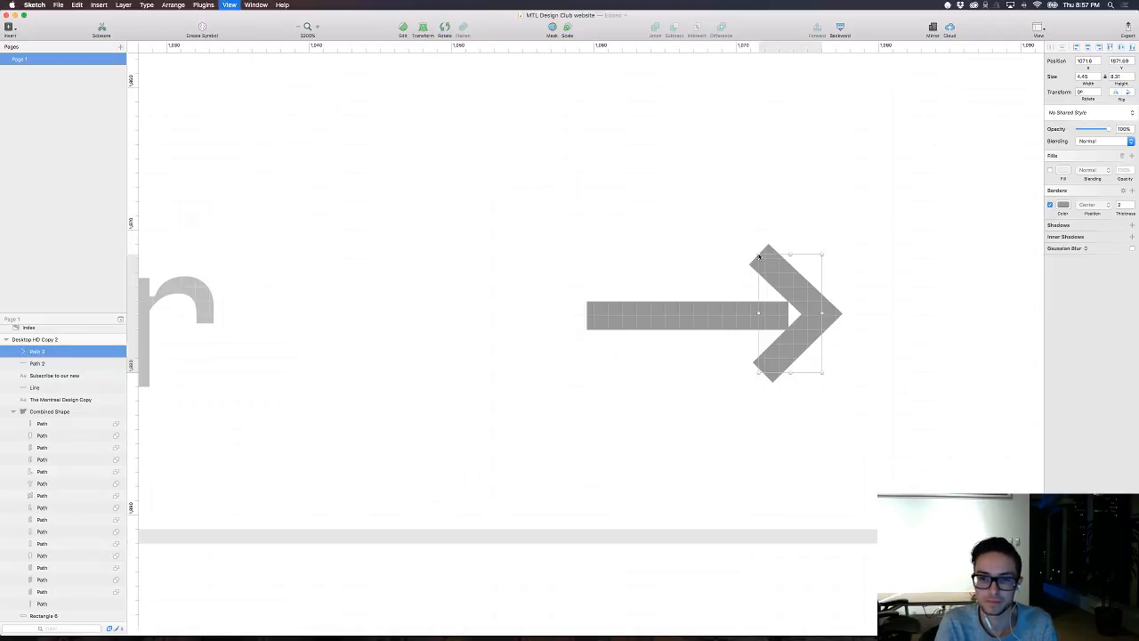
pyautogui.click(752, 45)
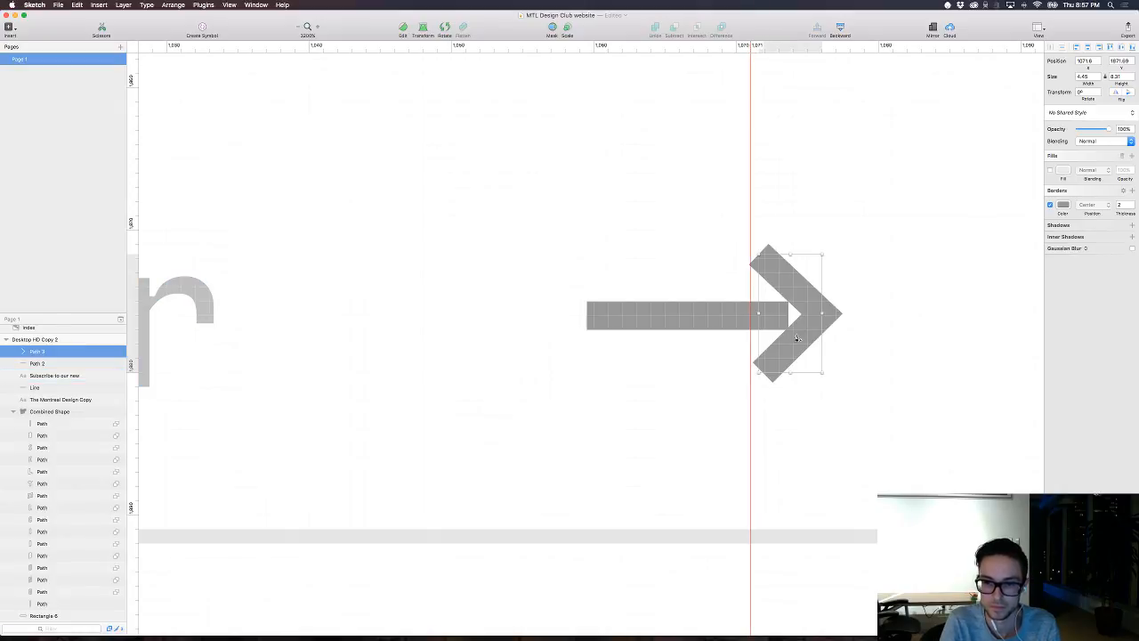
pyautogui.doubleClick(797, 338)
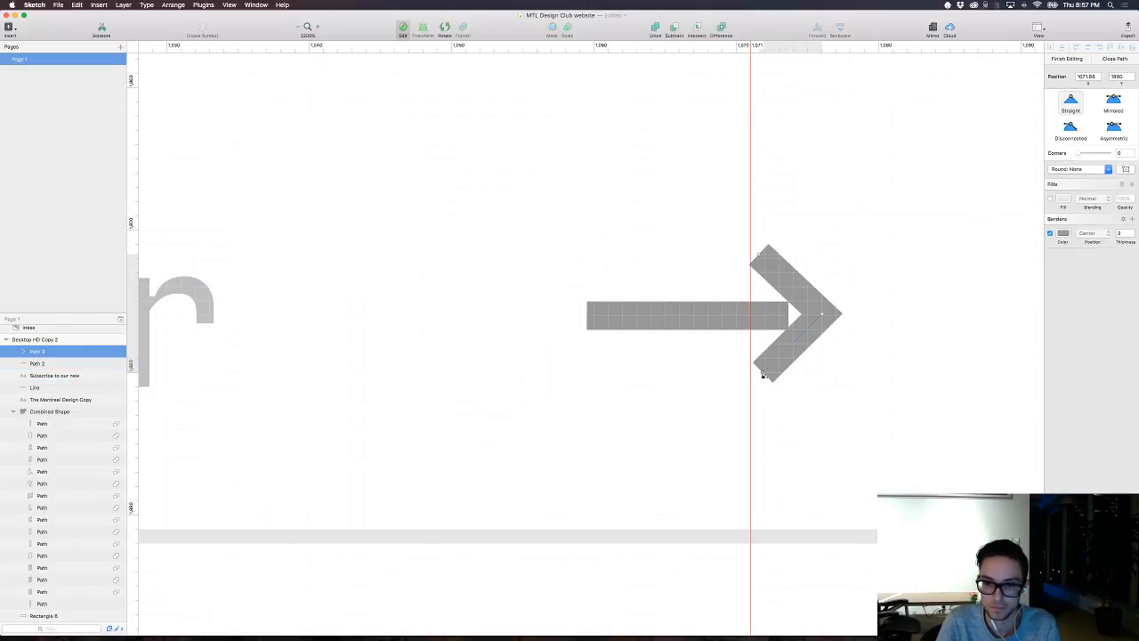
pyautogui.moveTo(763, 374); pyautogui.dragTo(759, 374)
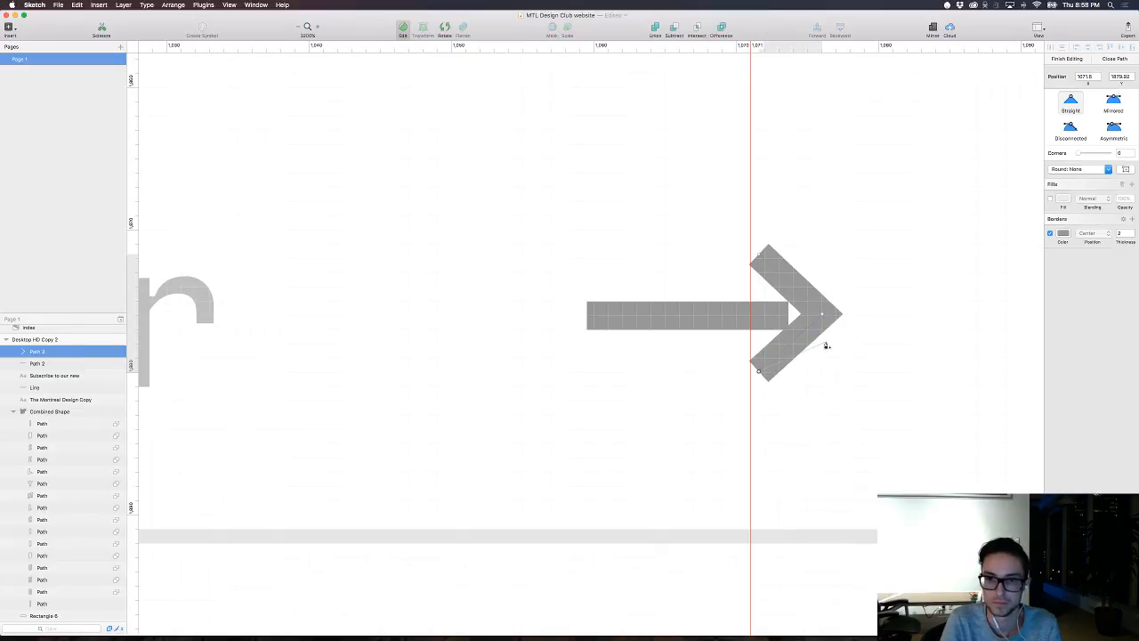
pyautogui.press('Escape')
pyautogui.press('Left')
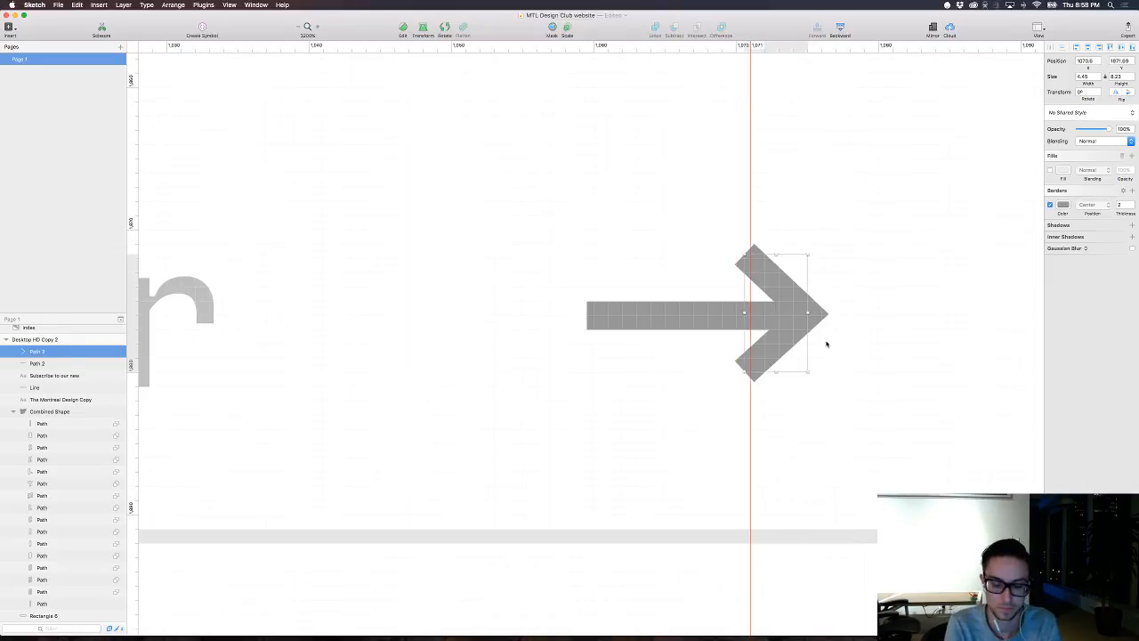
# Step: Extend the arrow's shaft leftward to a length of about 22.7, checking it at actual size with the interface hidden
pyautogui.press('super+0')
pyautogui.press('super+minus')
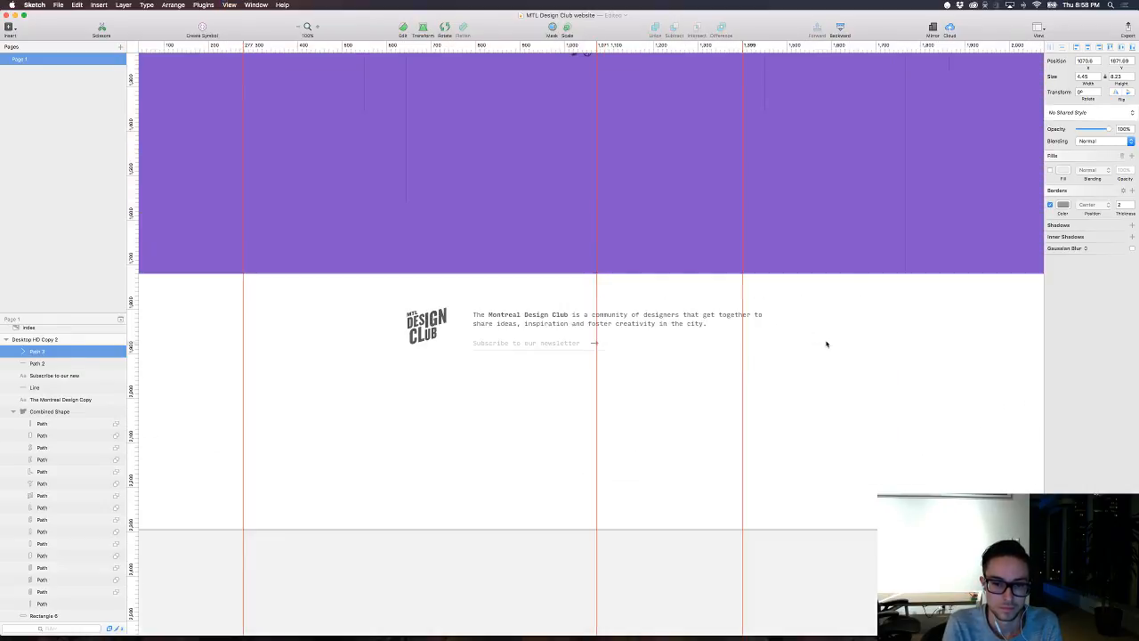
pyautogui.press('super+period')
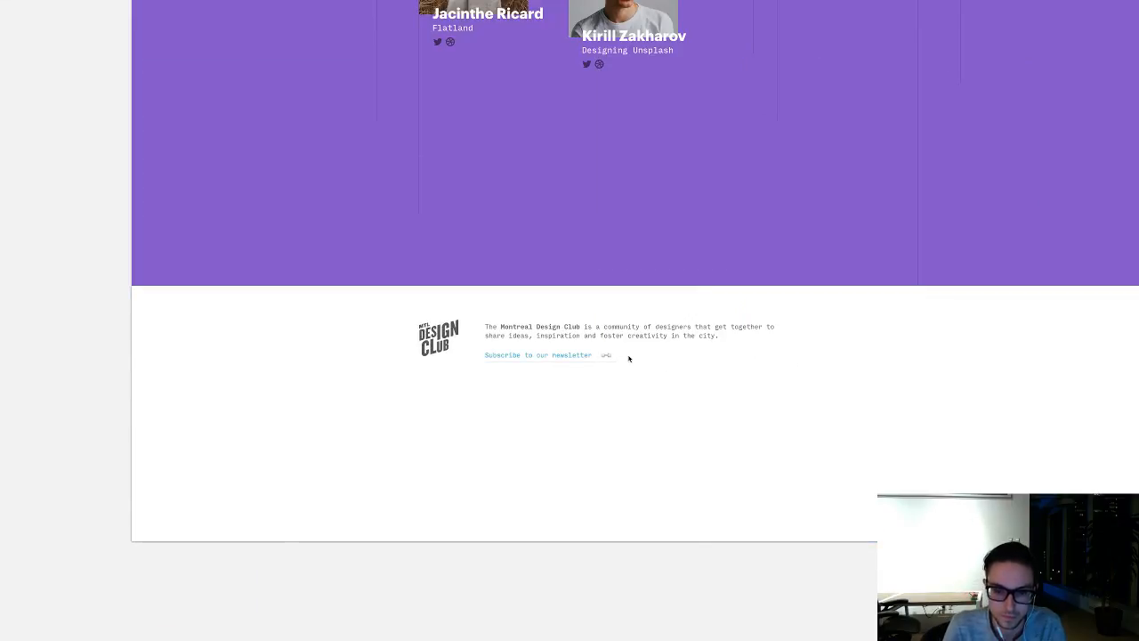
pyautogui.press('super+plus')
pyautogui.press('super+plus')
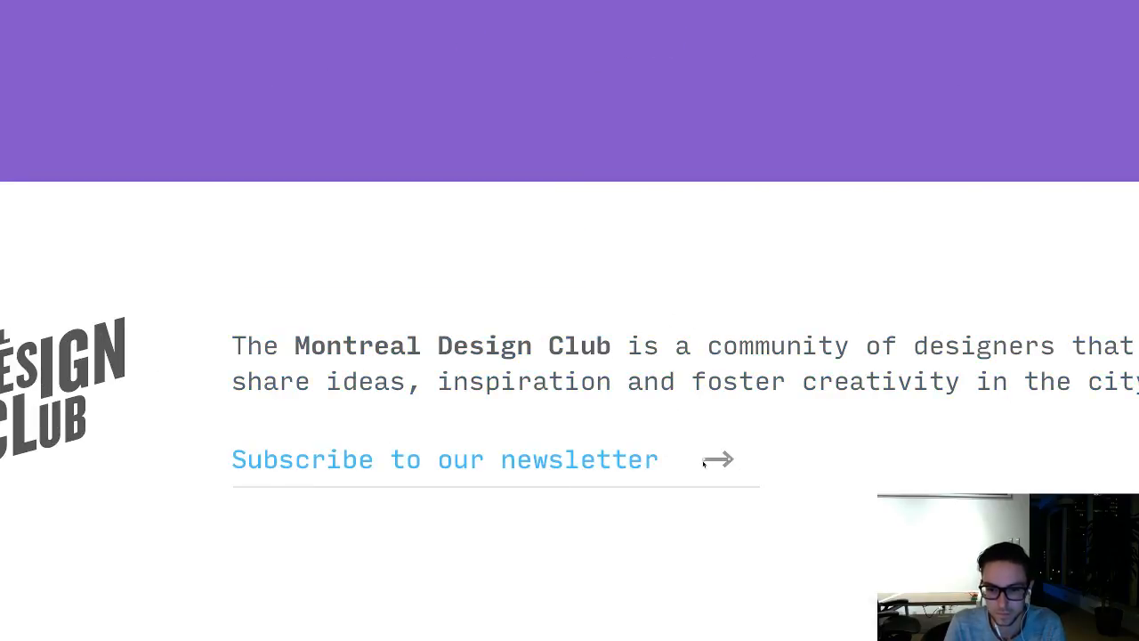
pyautogui.moveTo(703, 460); pyautogui.dragTo(733, 447)
pyautogui.press('Escape')
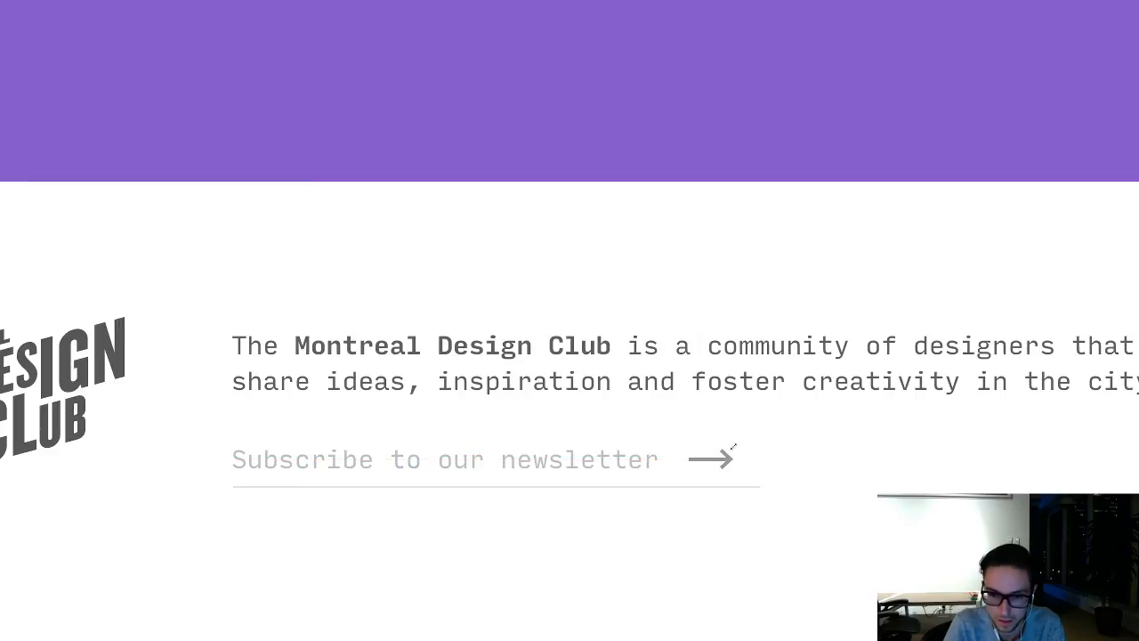
pyautogui.press('super+minus')
pyautogui.press('super+minus')
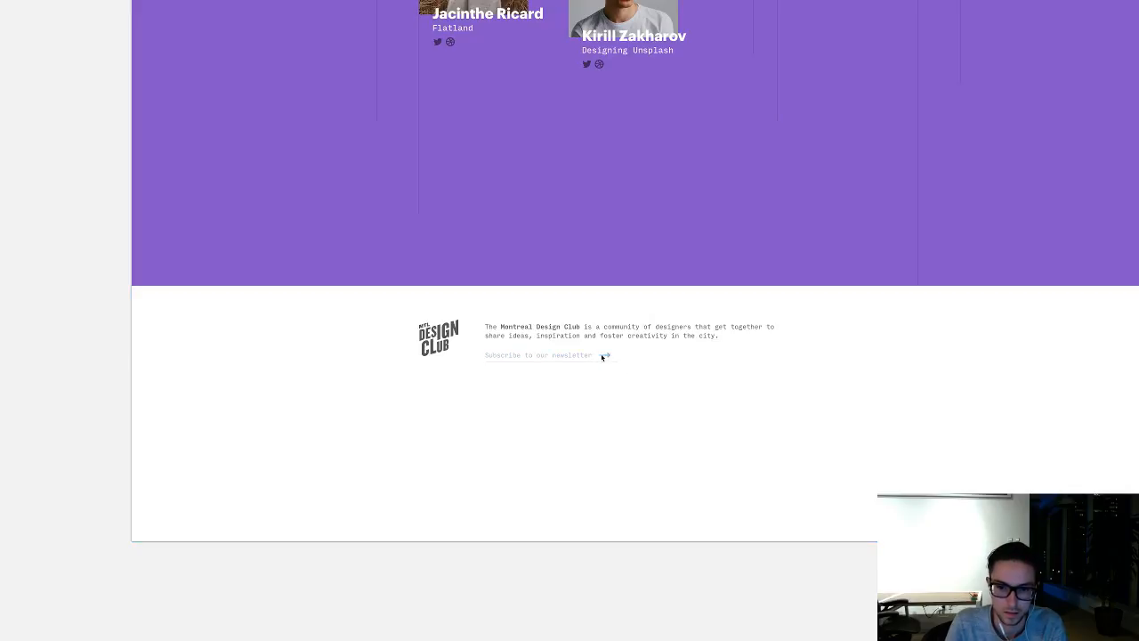
pyautogui.press('super+period')
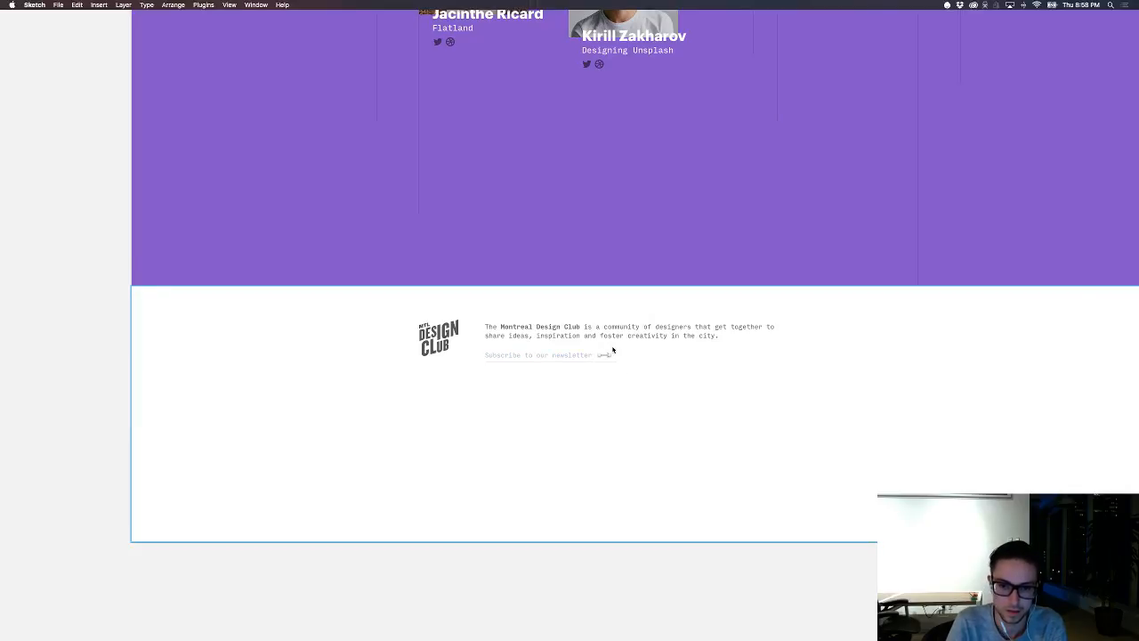
# Step: Group the arrow's shaft and arrowhead, and shorten the newsletter underline to a length of about 285
pyautogui.keyDown('shift'); pyautogui.click(89, 351); pyautogui.keyUp('shift')
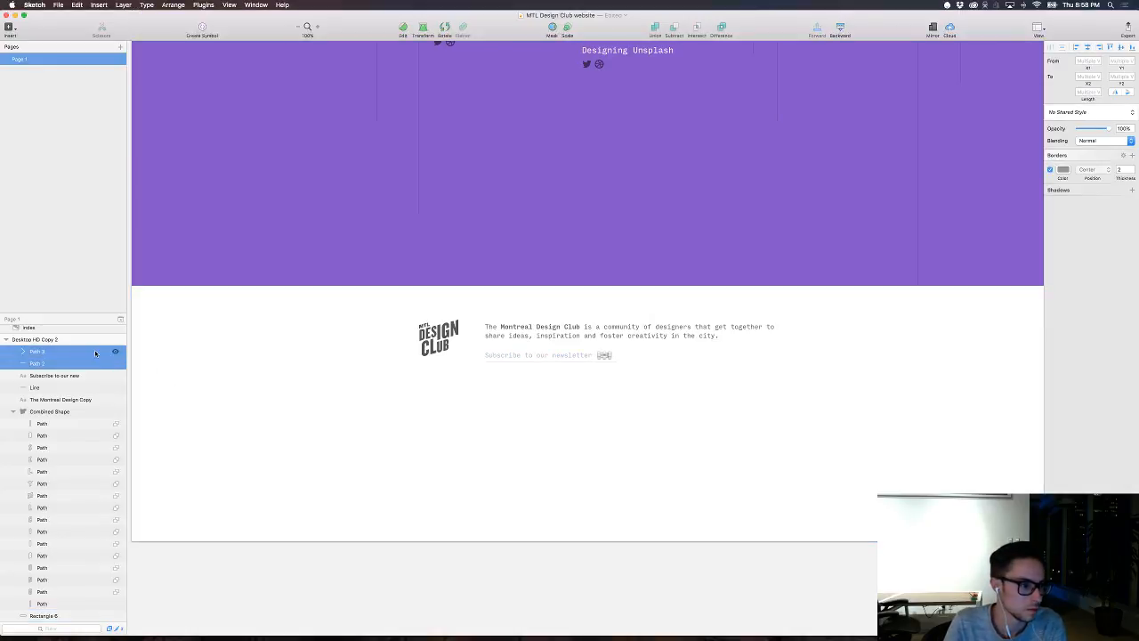
pyautogui.press('super+g')
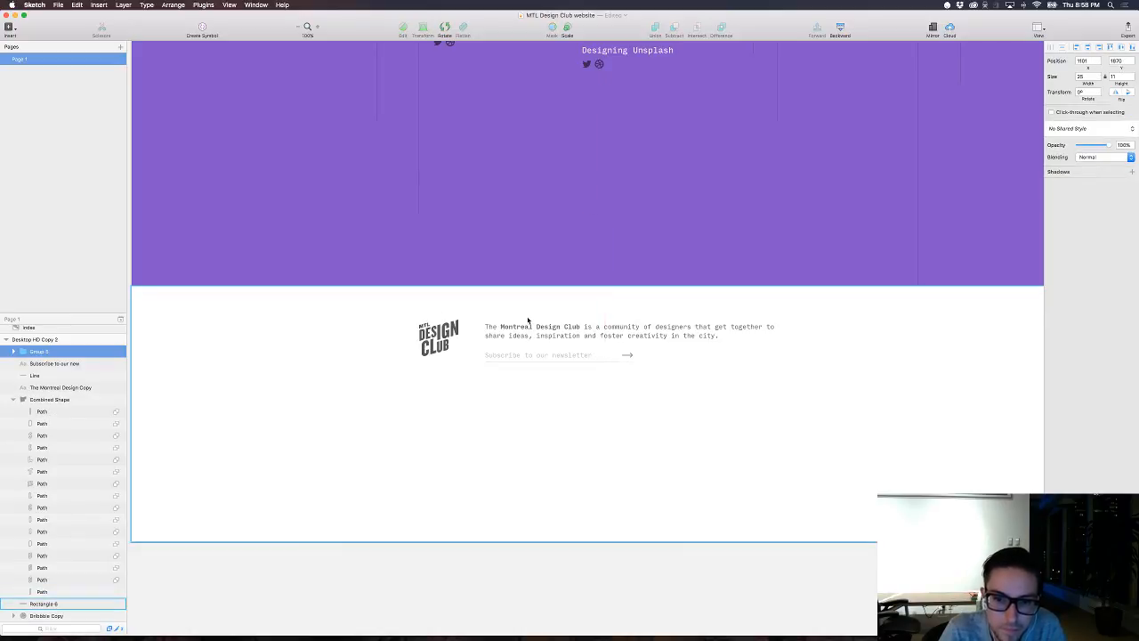
pyautogui.click(596, 362)
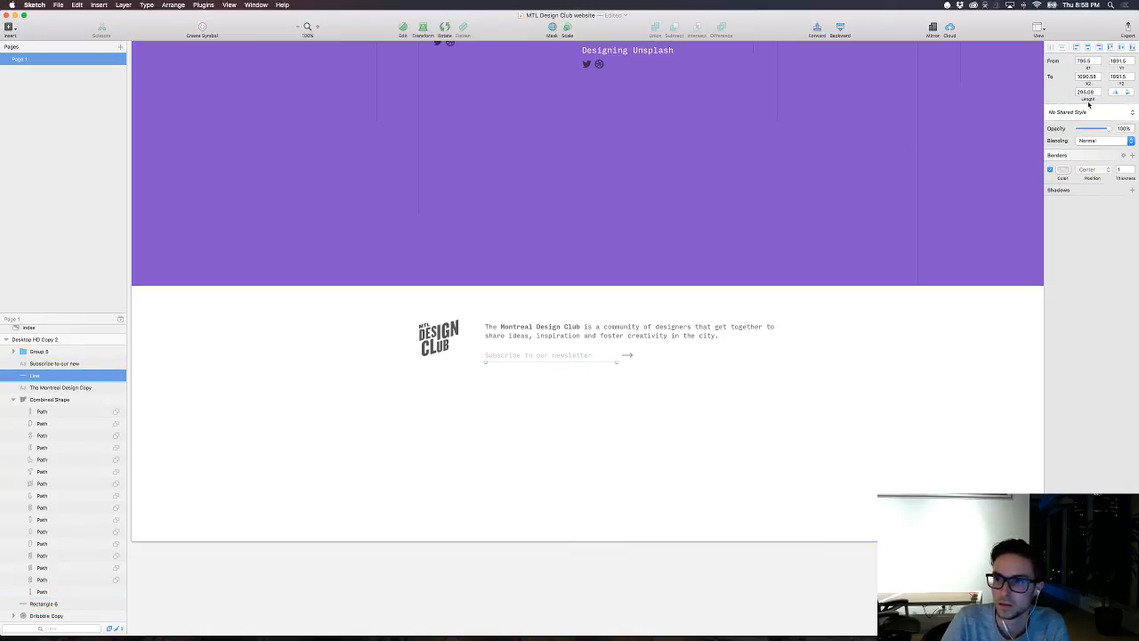
pyautogui.moveTo(1087, 98); pyautogui.dragTo(1063, 102)
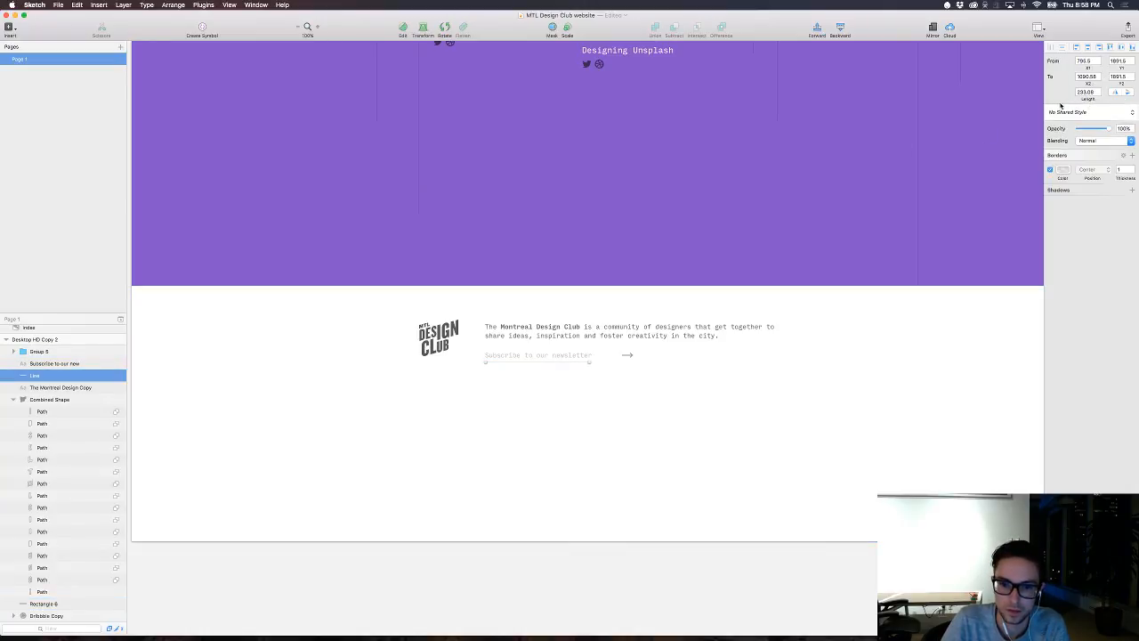
pyautogui.click(732, 359)
pyautogui.click(565, 362)
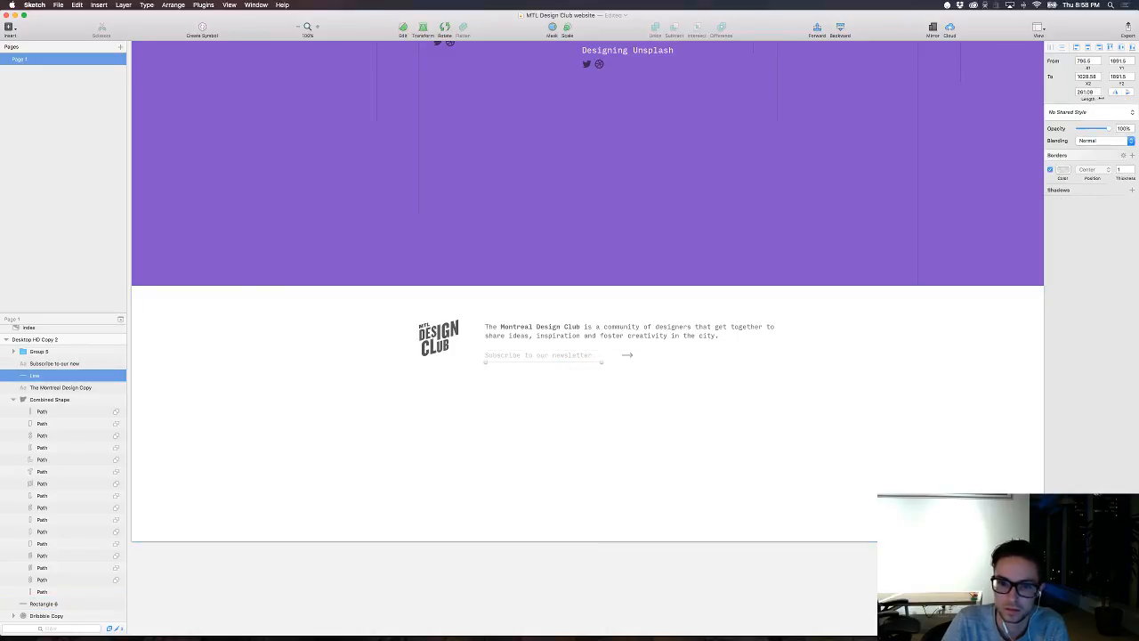
# Step: Move the arrow group left to end flush with the underline beside the newsletter text, and lower the underline by about 8
pyautogui.click(627, 355)
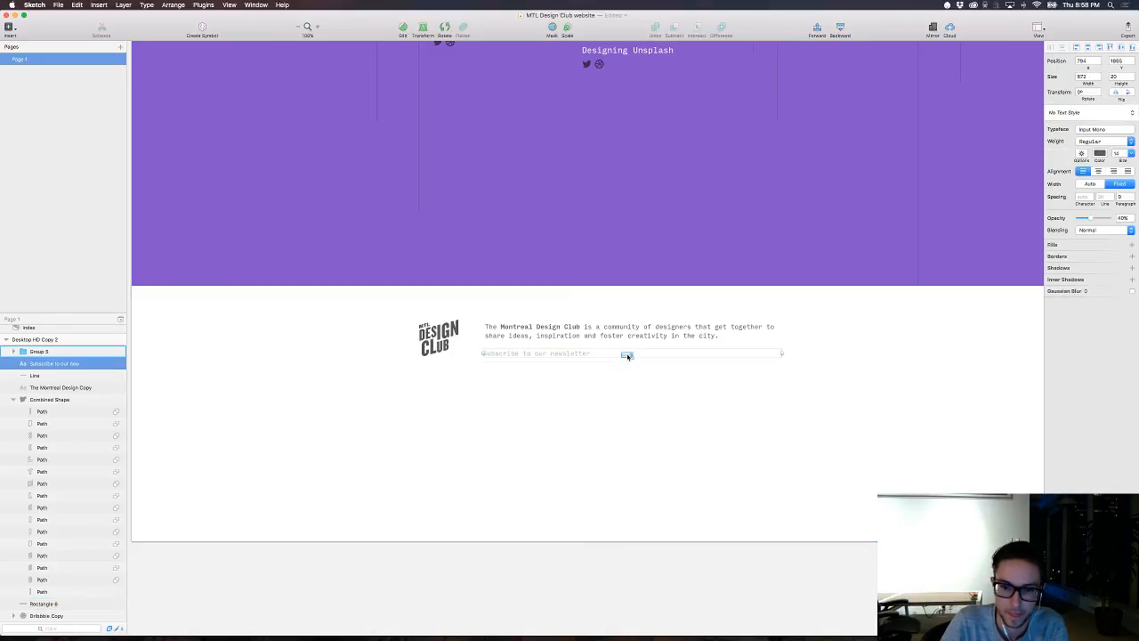
pyautogui.click(627, 355)
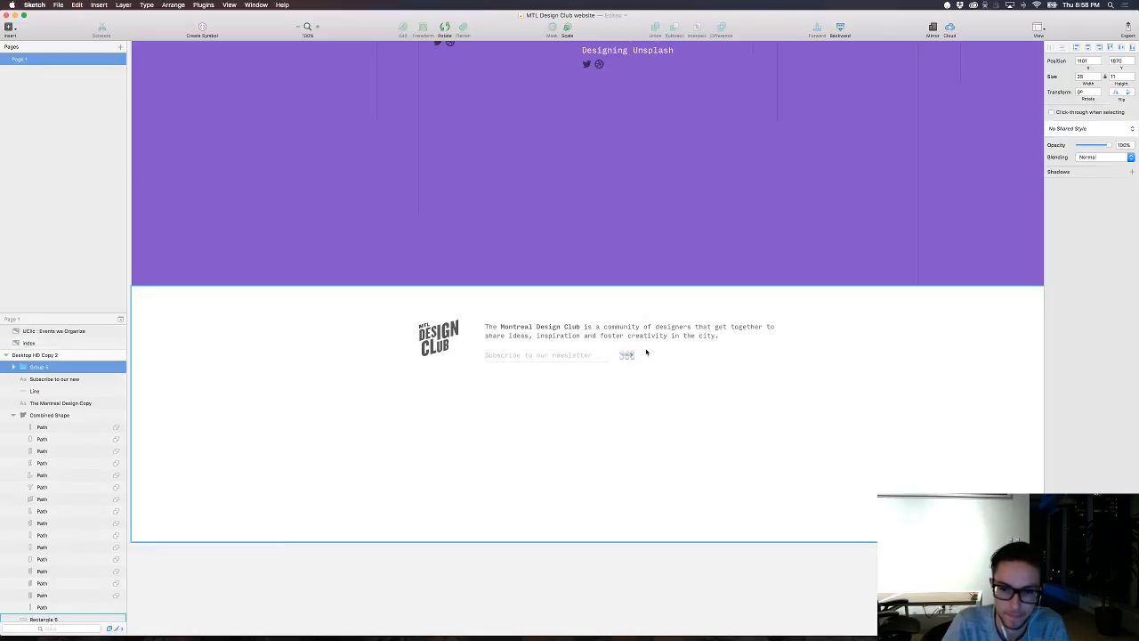
pyautogui.hotkey('shift', 'Left')
pyautogui.hotkey('shift', 'Left')
pyautogui.hotkey('shift', 'Left')
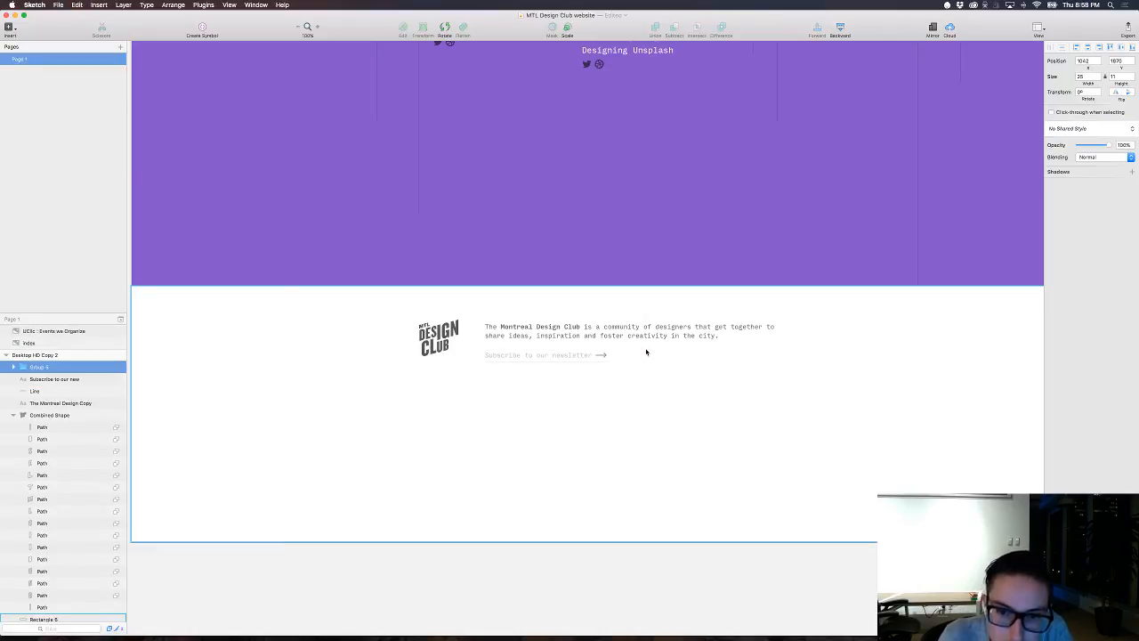
pyautogui.click(601, 363)
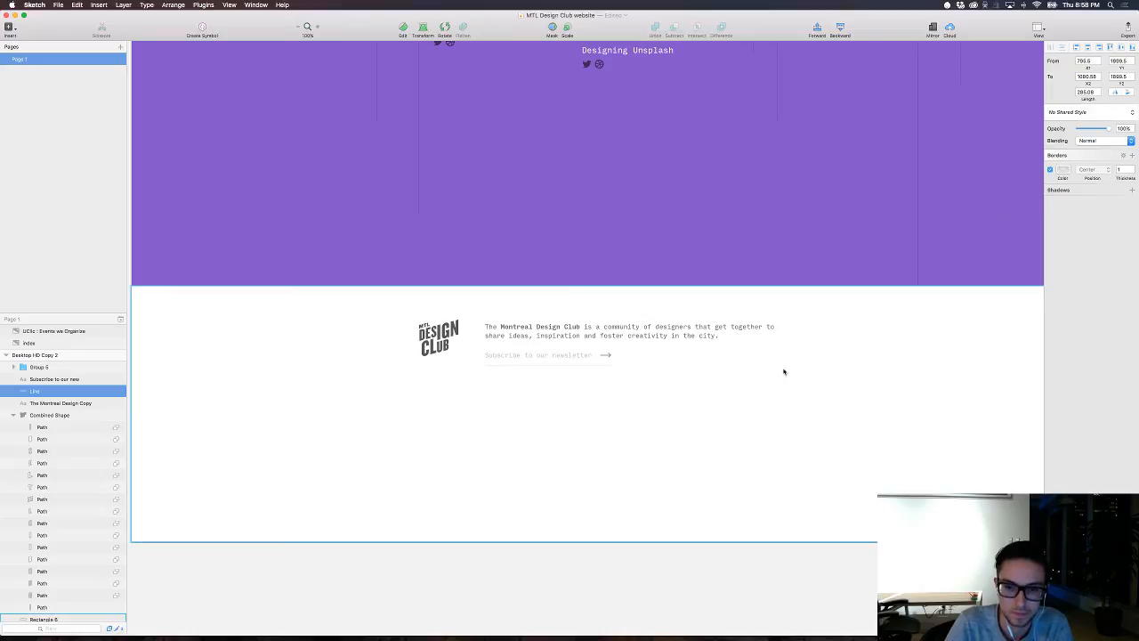
# Step: Recolor the borders of the arrow's shaft and arrowhead with the purple sampled from the page background
pyautogui.click(603, 356)
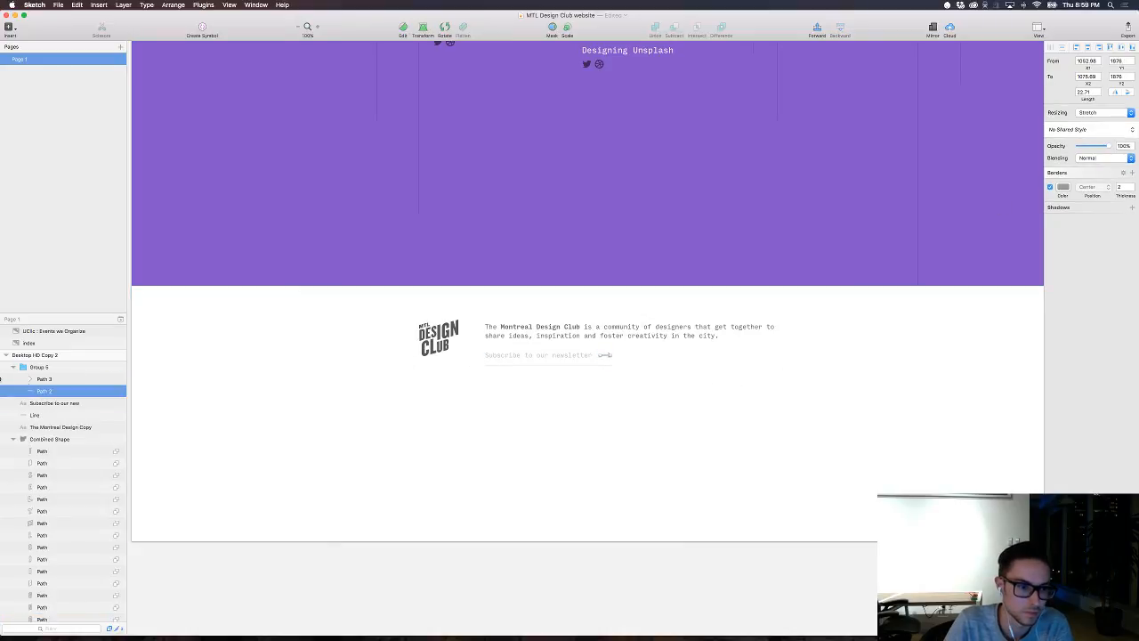
pyautogui.keyDown('shift'); pyautogui.click(47, 380); pyautogui.keyUp('shift')
pyautogui.click(1063, 187)
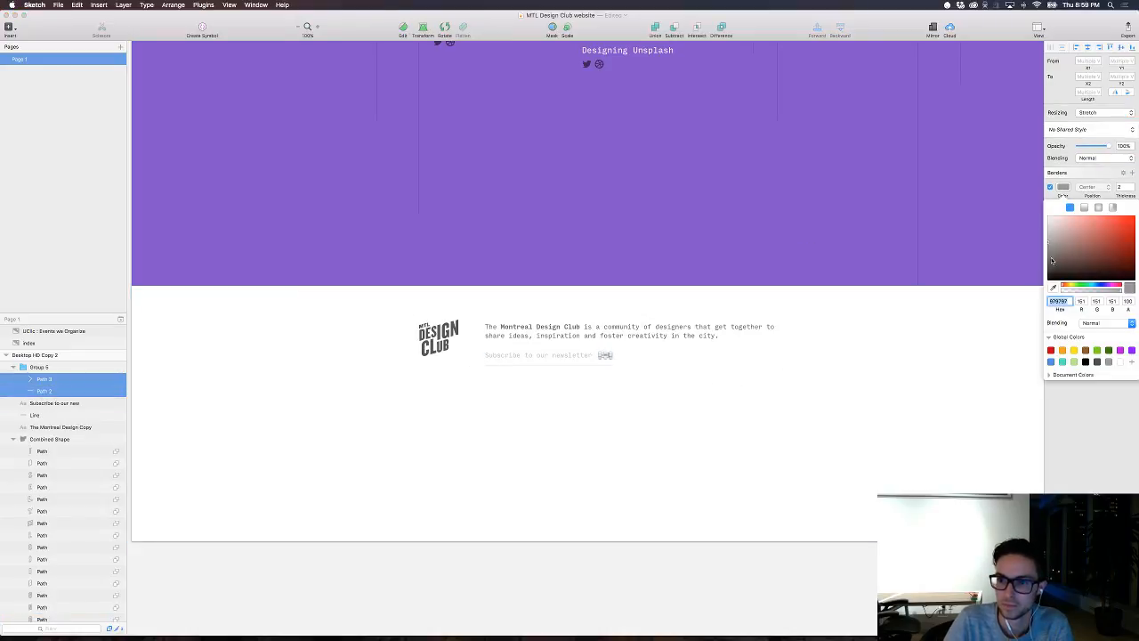
pyautogui.click(1053, 288)
pyautogui.click(982, 245)
pyautogui.press('Escape')
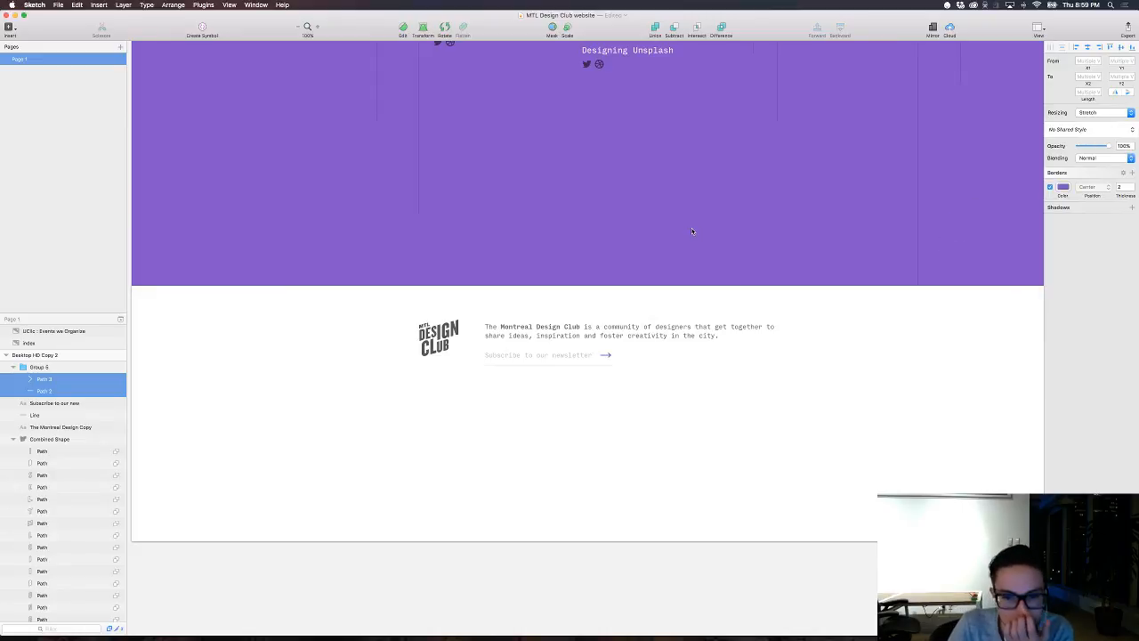
# Step: Shift the footer logo down by 1 and enlarge it proportionally to about 96 wide
pyautogui.scroll(5, 692, 230)
pyautogui.hscroll(1, 691, 232)
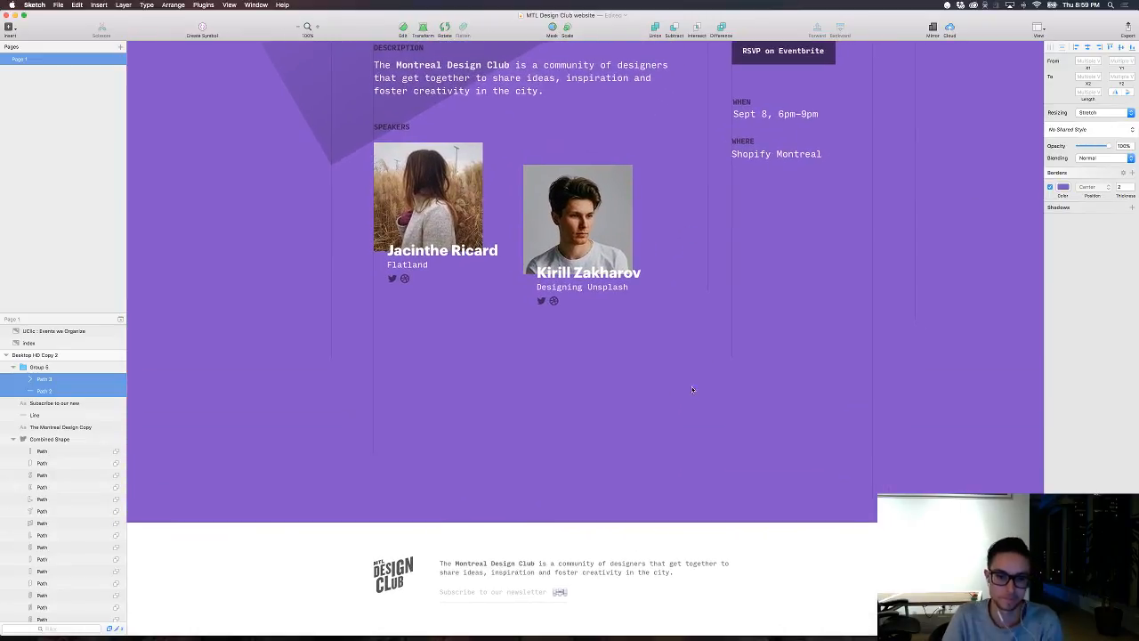
pyautogui.click(703, 381)
pyautogui.click(430, 566)
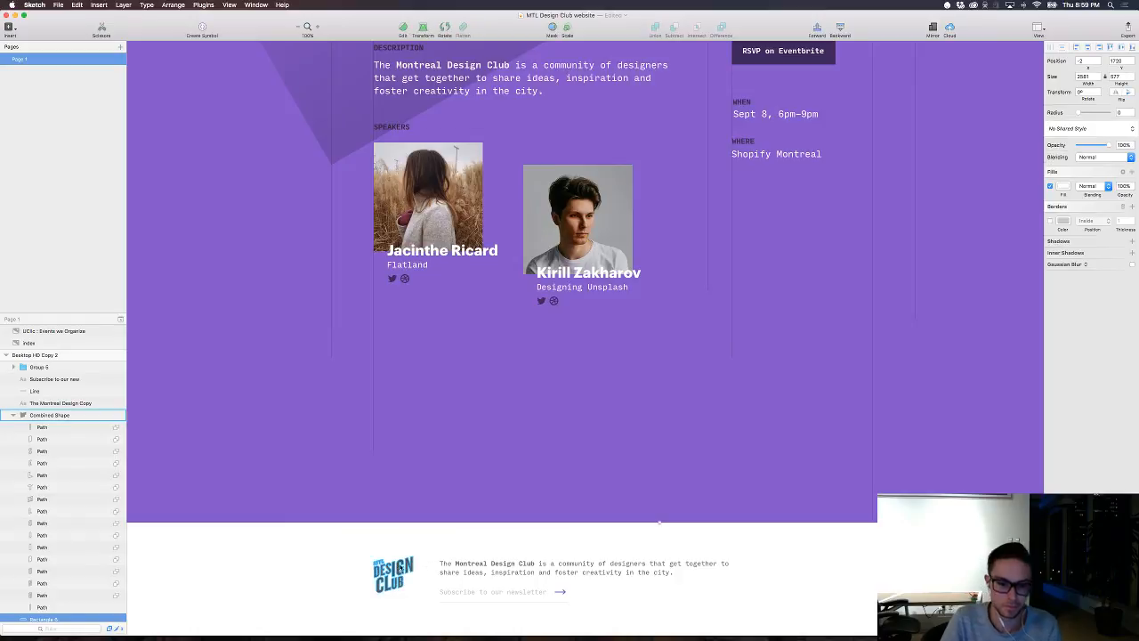
pyautogui.click(396, 574)
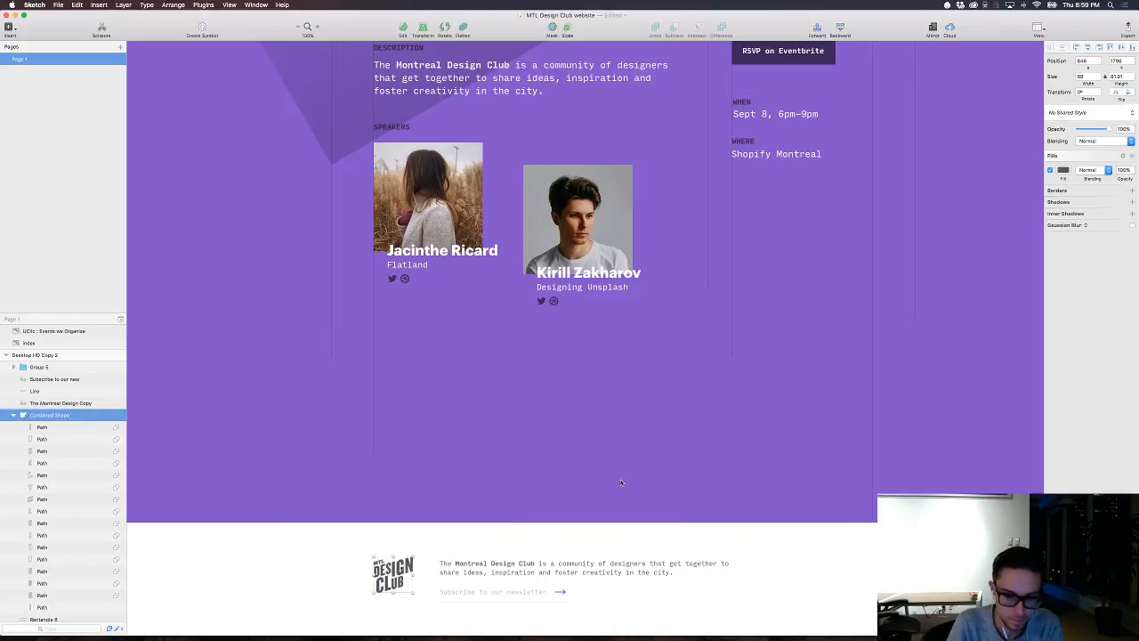
pyautogui.press('Down')
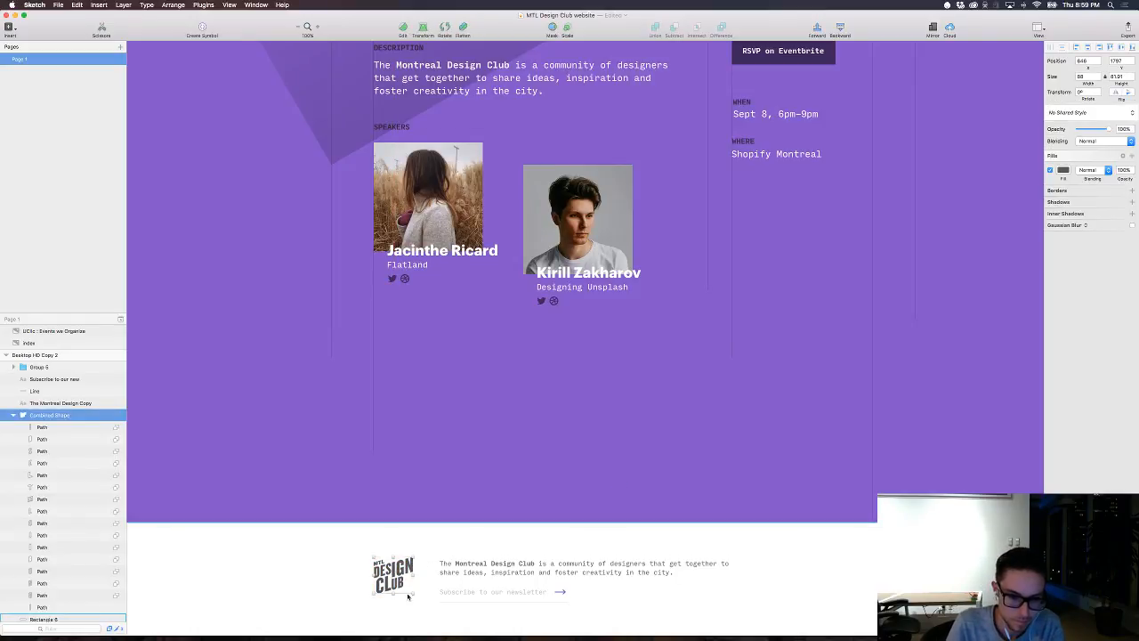
pyautogui.moveTo(412, 594); pyautogui.dragTo(417, 600)
pyautogui.click(465, 486)
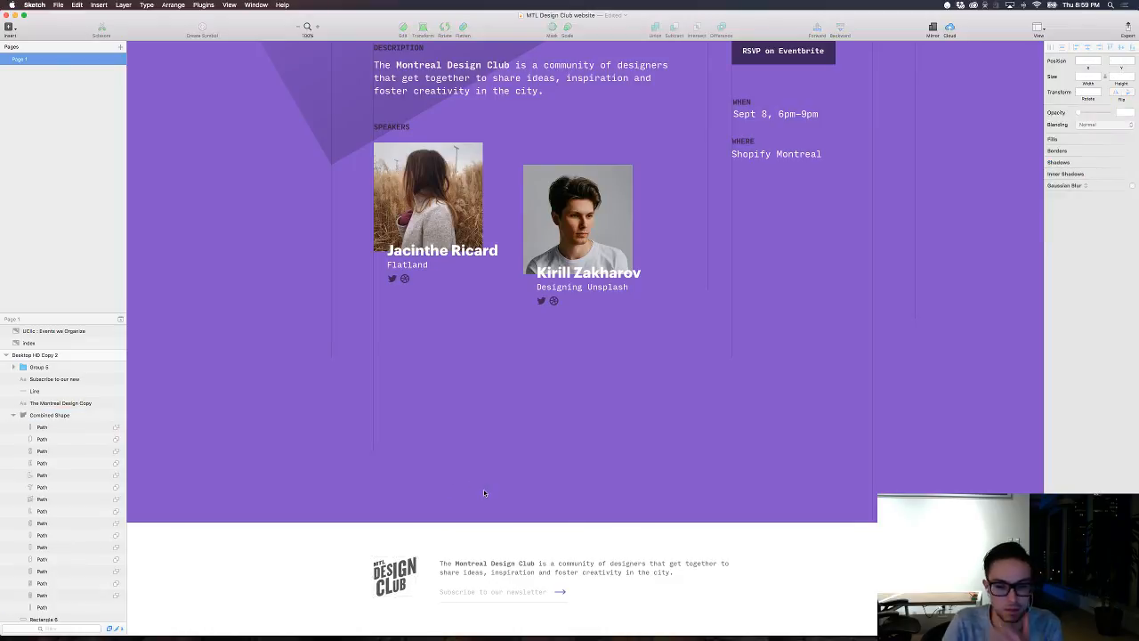
# Step: Nudge the footer logo to x 647 and y 1803
pyautogui.click(391, 576)
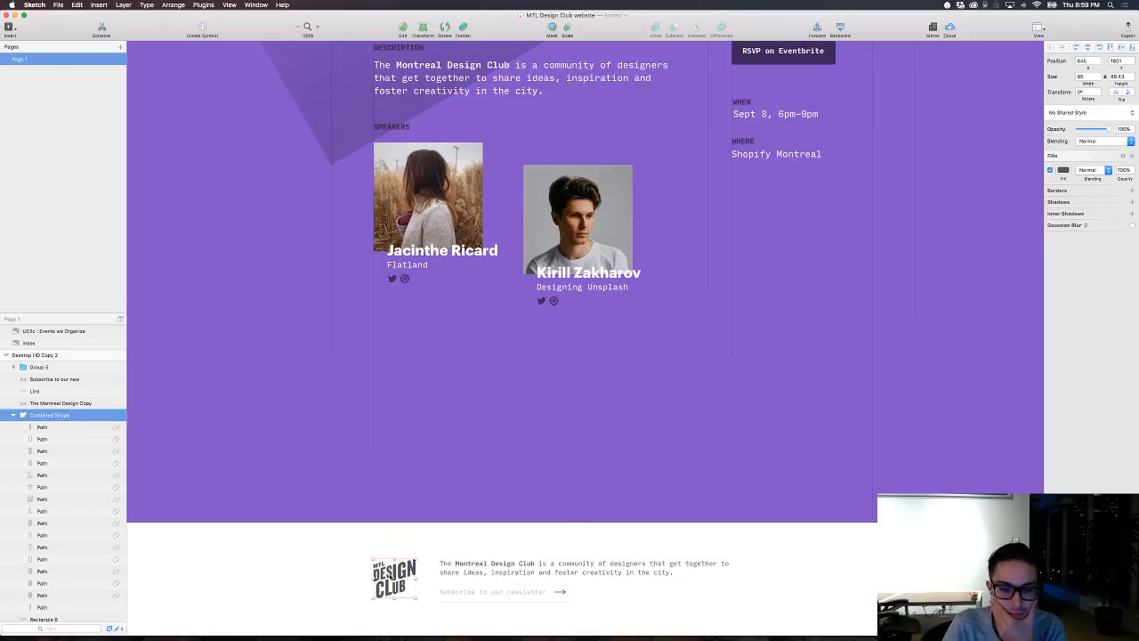
pyautogui.press('Left')
pyautogui.press('Left')
pyautogui.press('Right')
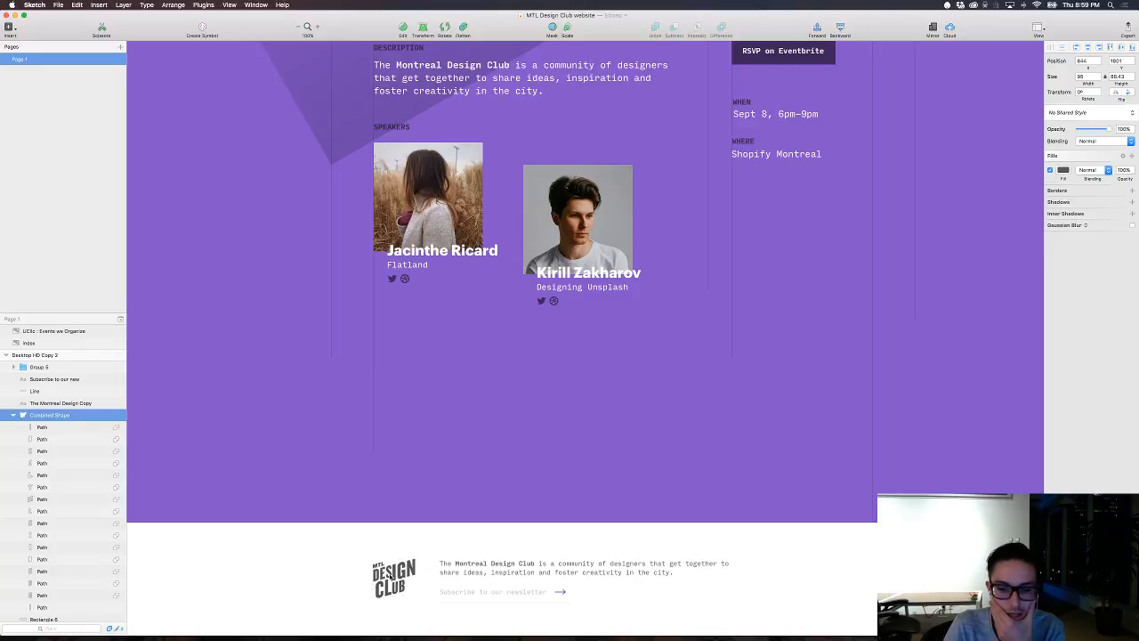
pyautogui.press('Right')
pyautogui.press('Right')
pyautogui.press('Right')
pyautogui.press('Down')
pyautogui.press('Down')
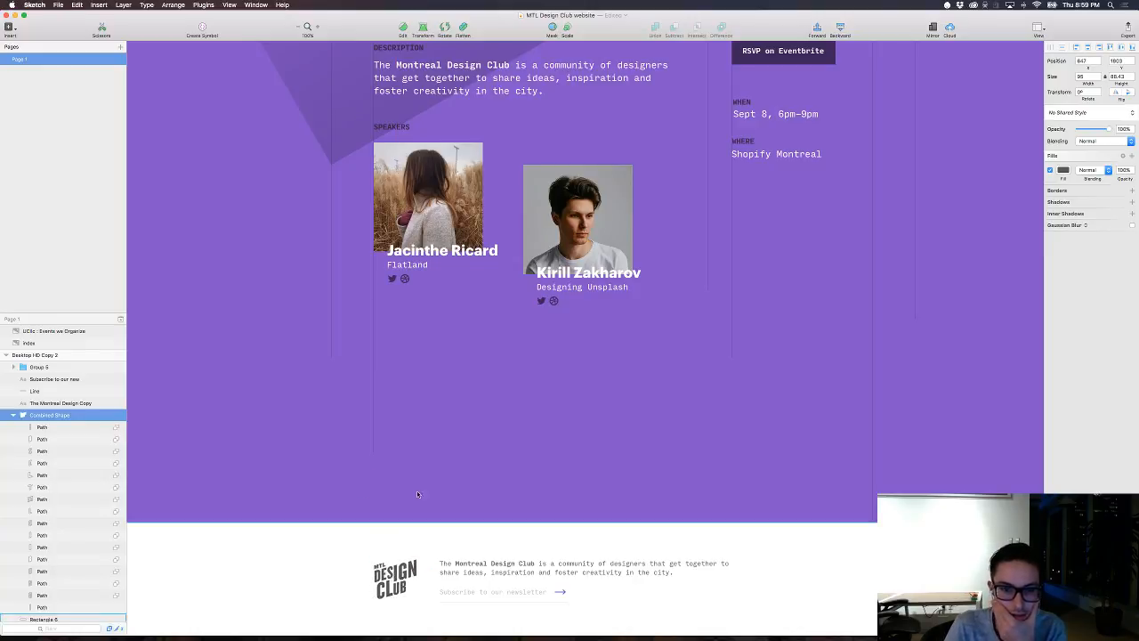
# Step: Try to duplicate the first speaker's Twitter and Dribbble icons into the white footer
pyautogui.scroll(-1, 487, 354)
pyautogui.click(390, 277)
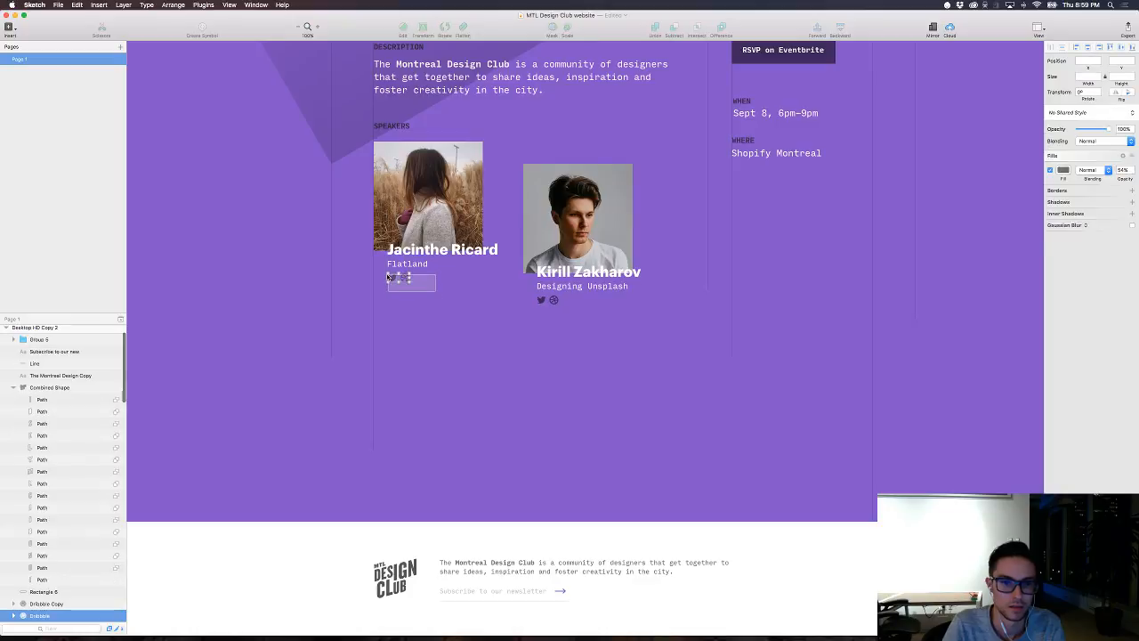
pyautogui.moveTo(390, 277); pyautogui.dragTo(788, 577)
pyautogui.scroll(-2, 55, 558)
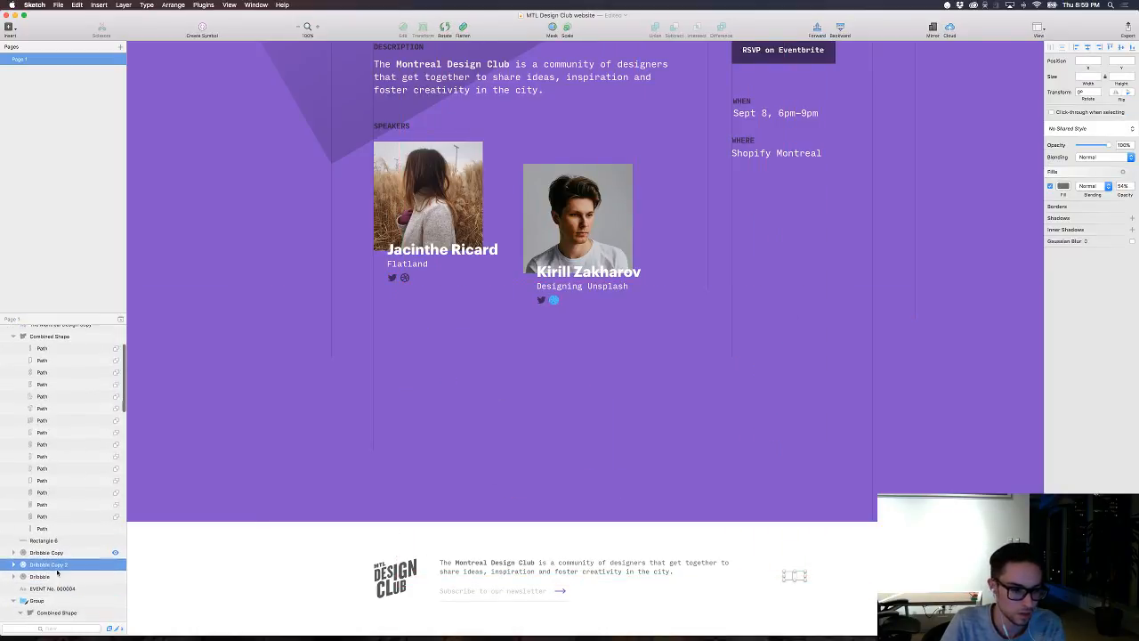
pyautogui.hotkey('ctrl', 'z')
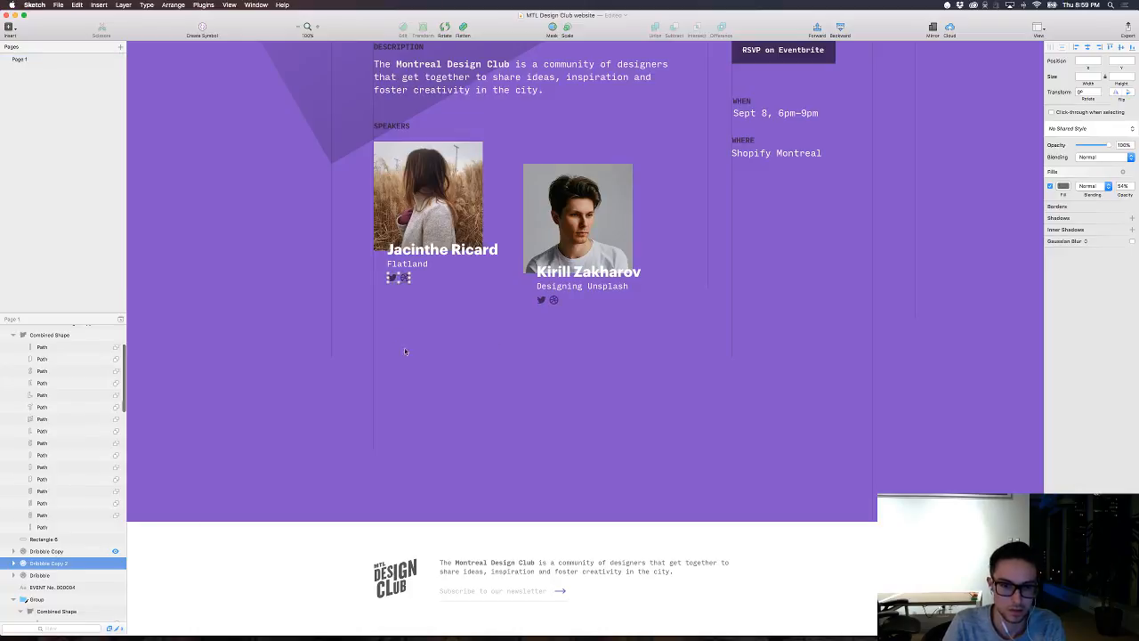
# Step: Take the first speaker's Twitter icon path out of its group and group it with the neighbouring Dribbble icon
pyautogui.scroll(2, 18, 425)
pyautogui.scroll(-1, 17, 425)
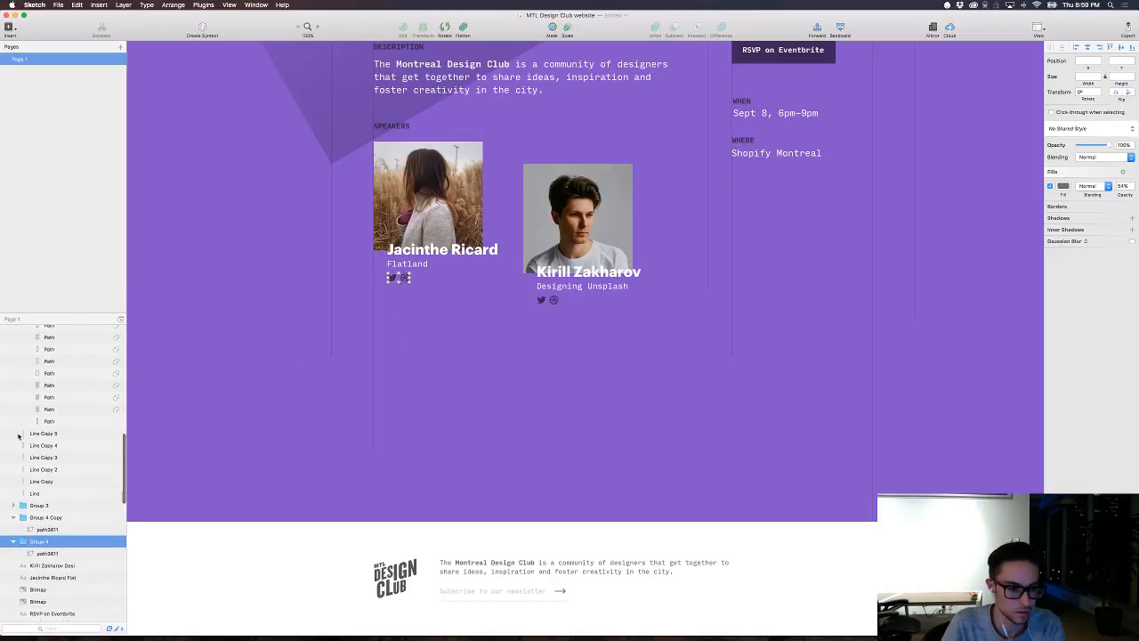
pyautogui.click(441, 311)
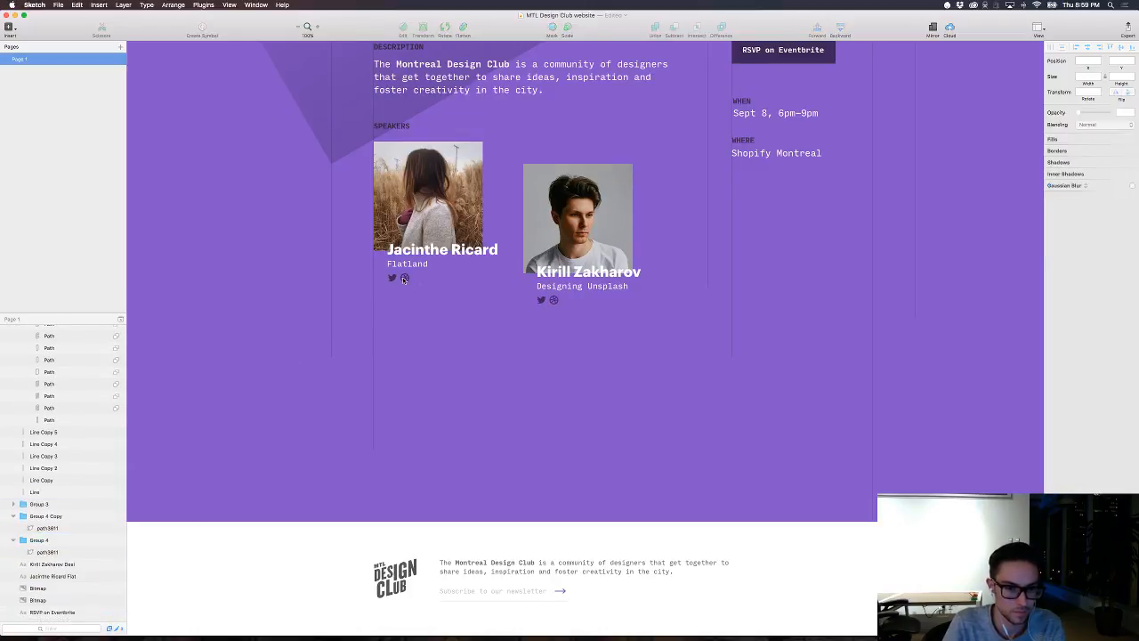
pyautogui.click(392, 277)
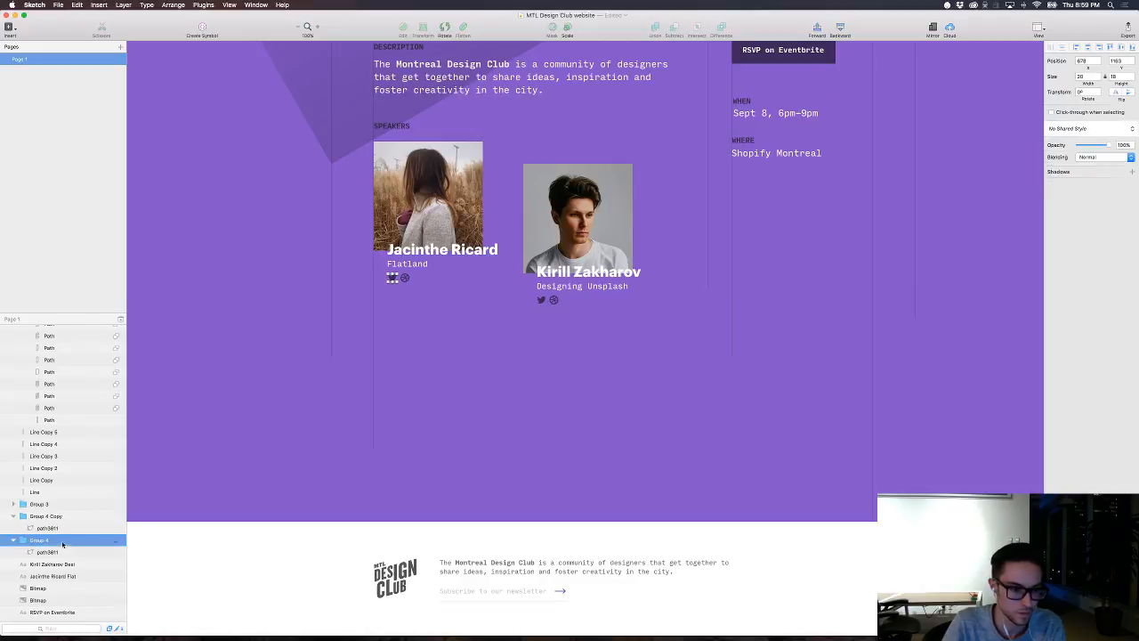
pyautogui.moveTo(47, 551); pyautogui.dragTo(50, 502)
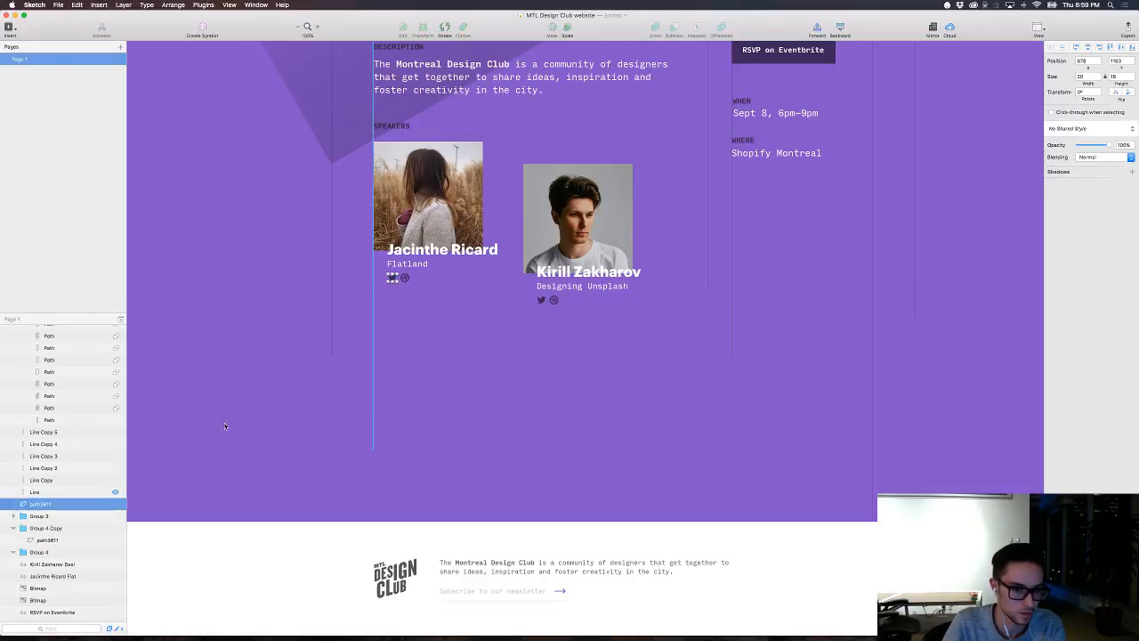
pyautogui.keyDown('shift'); pyautogui.click(405, 278); pyautogui.keyUp('shift')
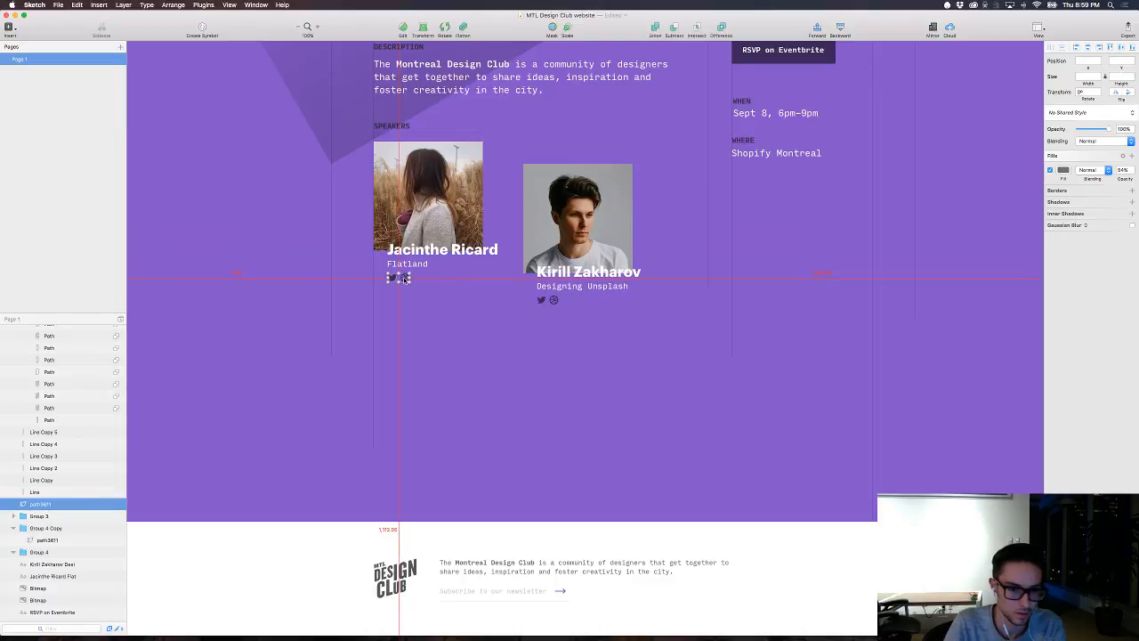
pyautogui.press('super+g')
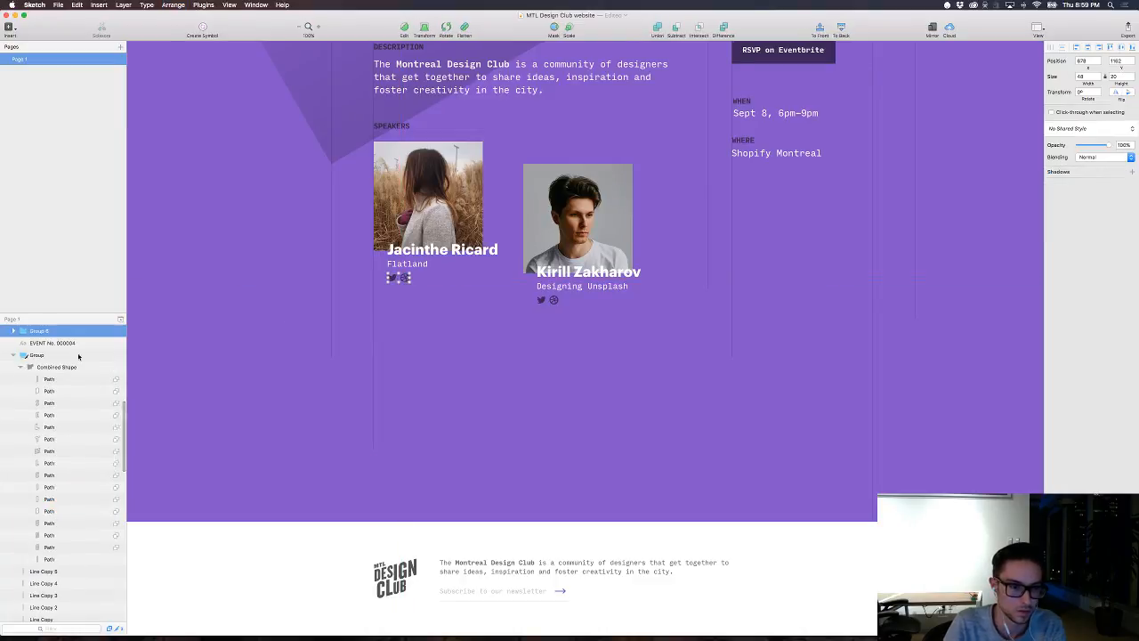
# Step: Bring the social icon group to the top of the artboard's layer order and duplicate it into the right end of the white footer
pyautogui.scroll(6, 45, 395)
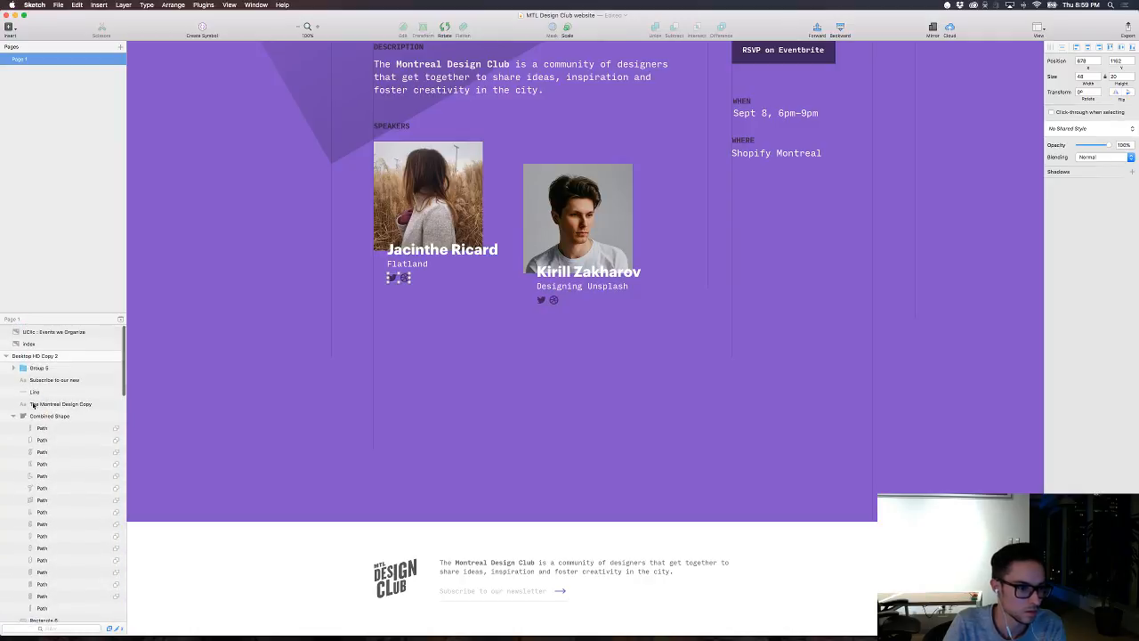
pyautogui.click(12, 416)
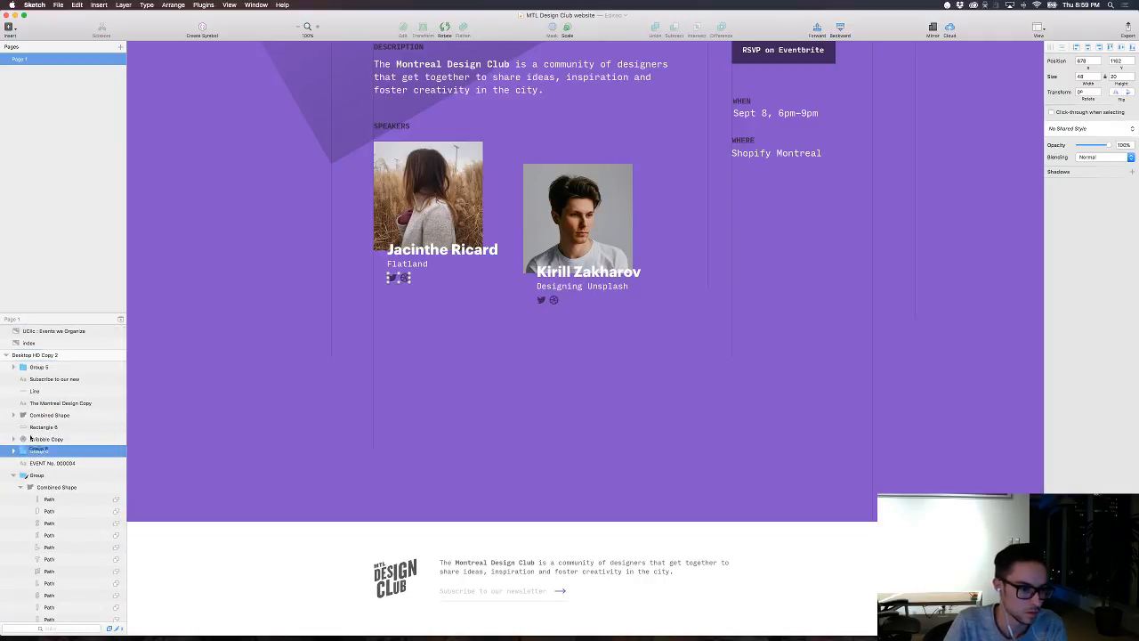
pyautogui.moveTo(34, 451); pyautogui.dragTo(31, 362)
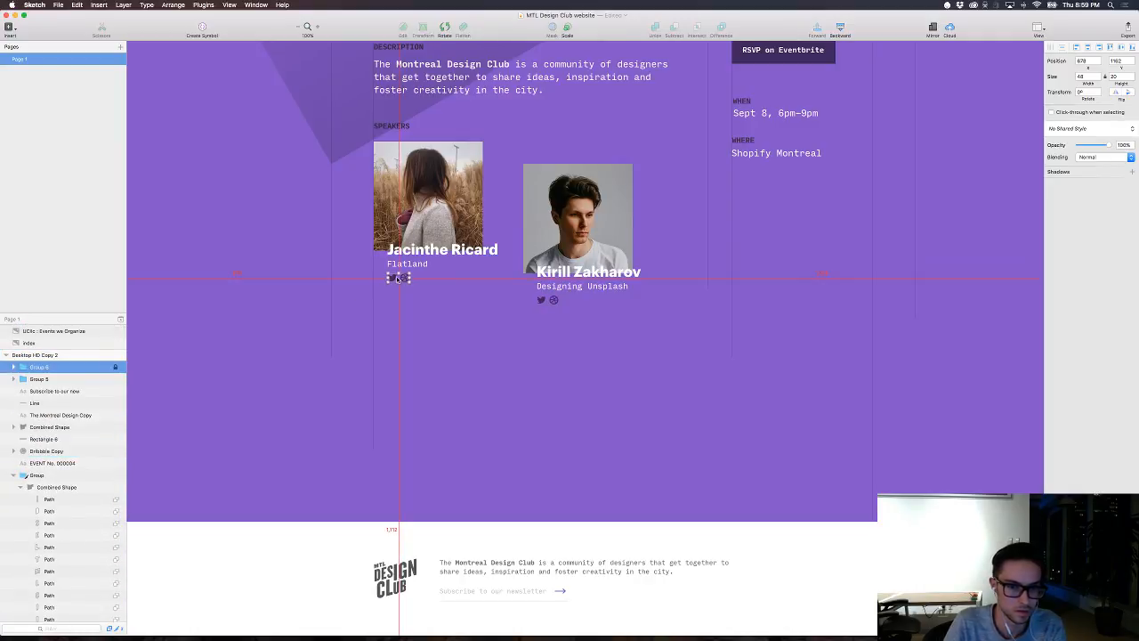
pyautogui.moveTo(397, 279); pyautogui.dragTo(837, 575)
pyautogui.click(618, 445)
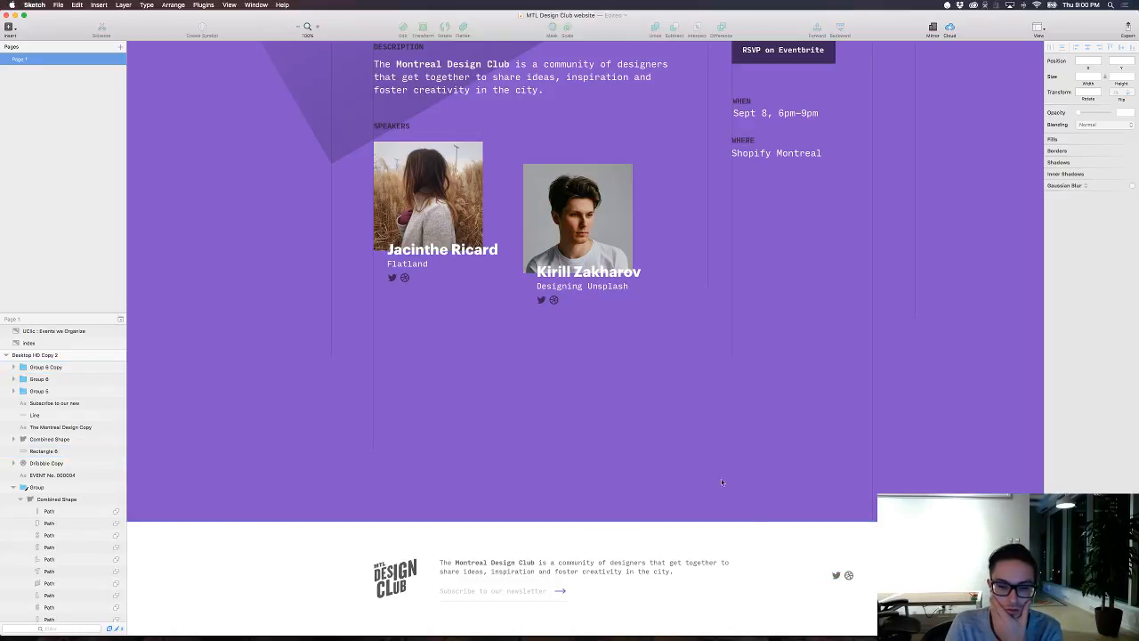
# Step: Shorten the event page artboard from its lower edge to a height of 1967, leaving a narrow white footer
pyautogui.press('super+minus')
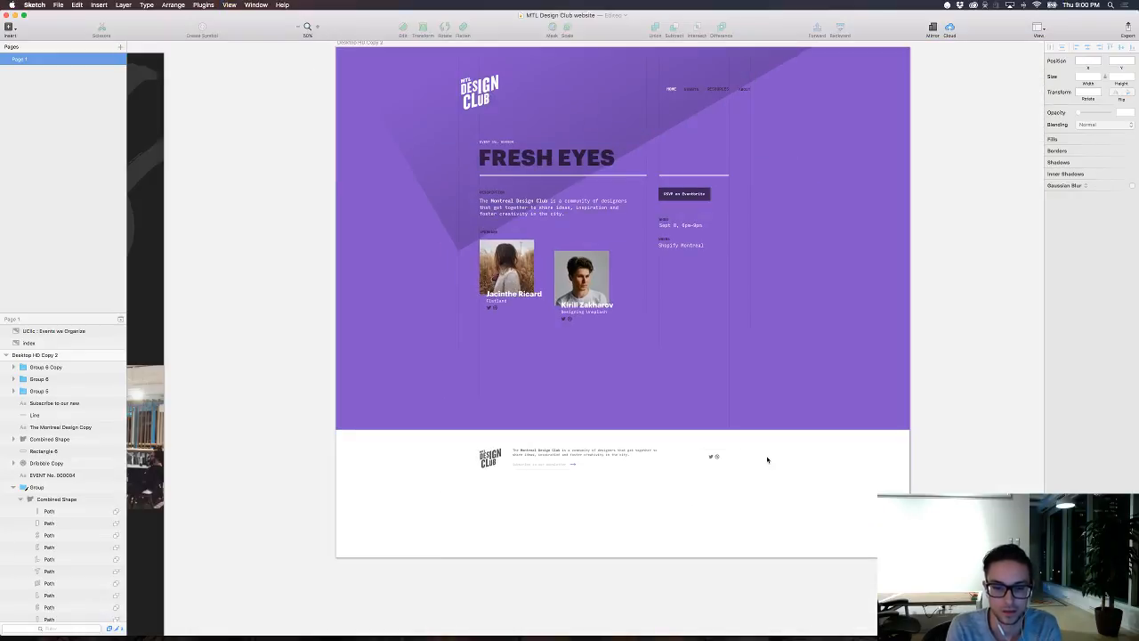
pyautogui.press('super+plus')
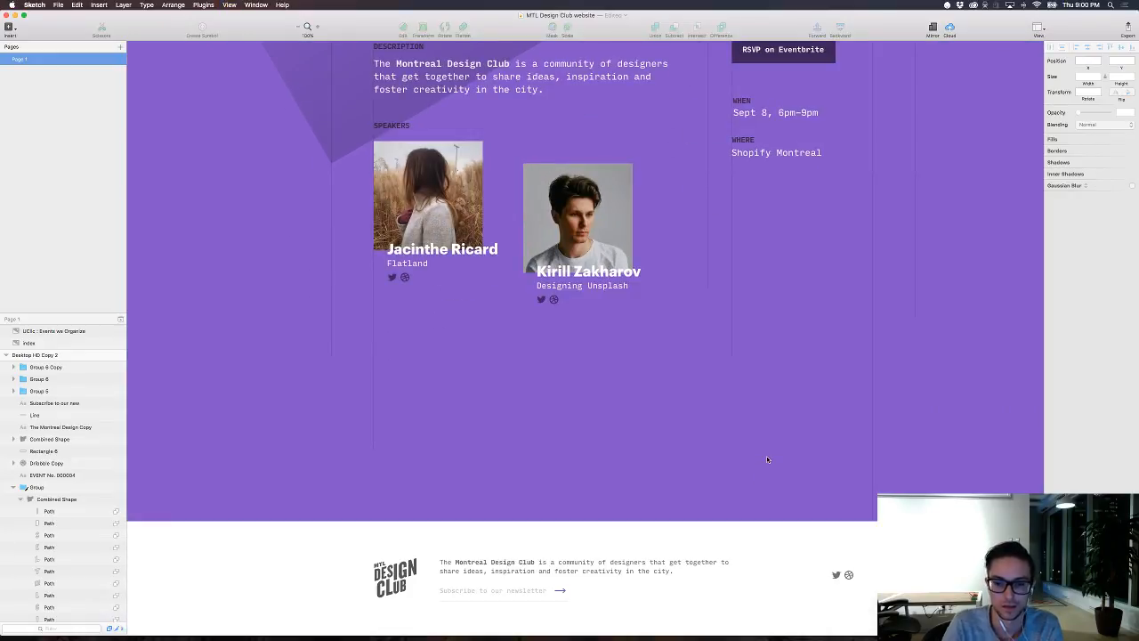
pyautogui.press('super+minus')
pyautogui.scroll(5, 352, 44)
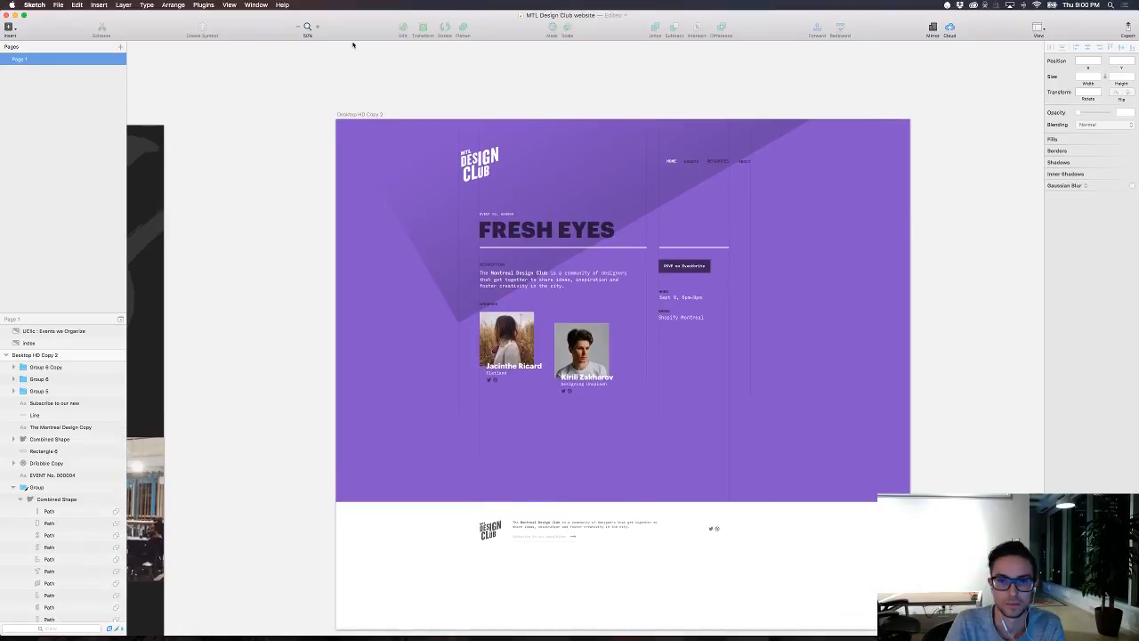
pyautogui.click(598, 439)
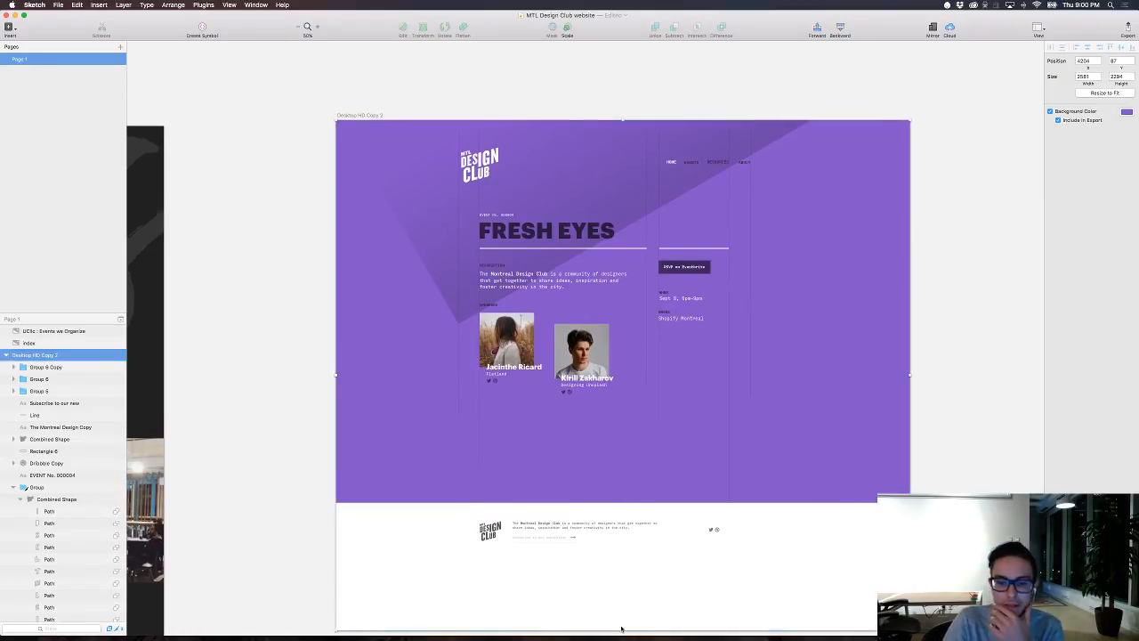
pyautogui.moveTo(622, 629); pyautogui.dragTo(606, 558)
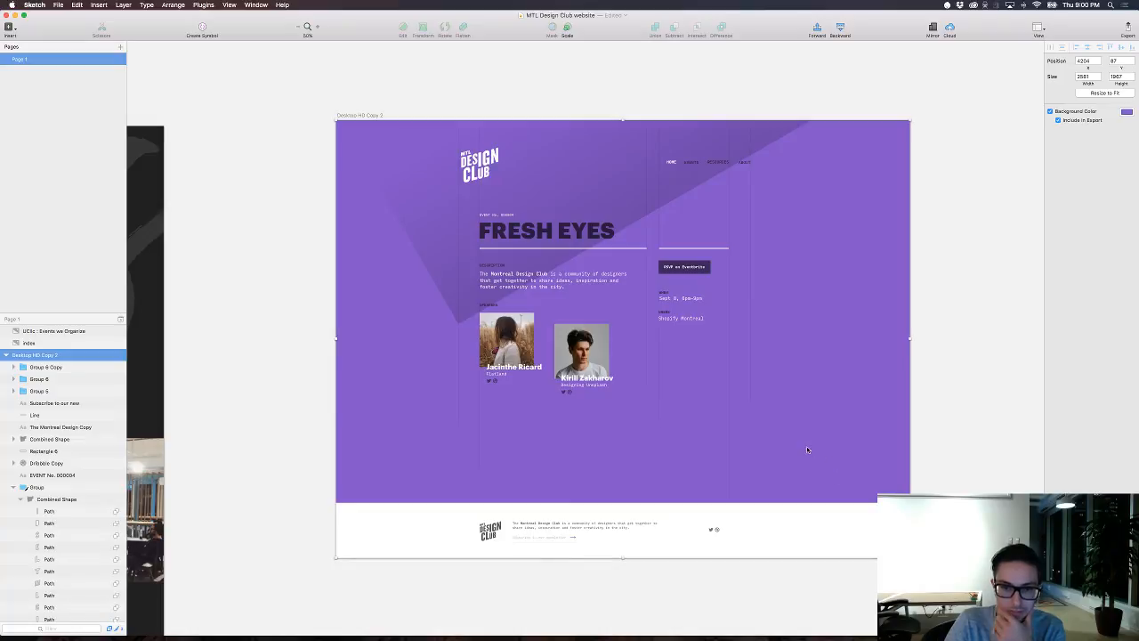
# Step: View the page at 100% with the interface hidden and shift the header logo left, flush with the leftmost vertical grid line
pyautogui.press('super+plus')
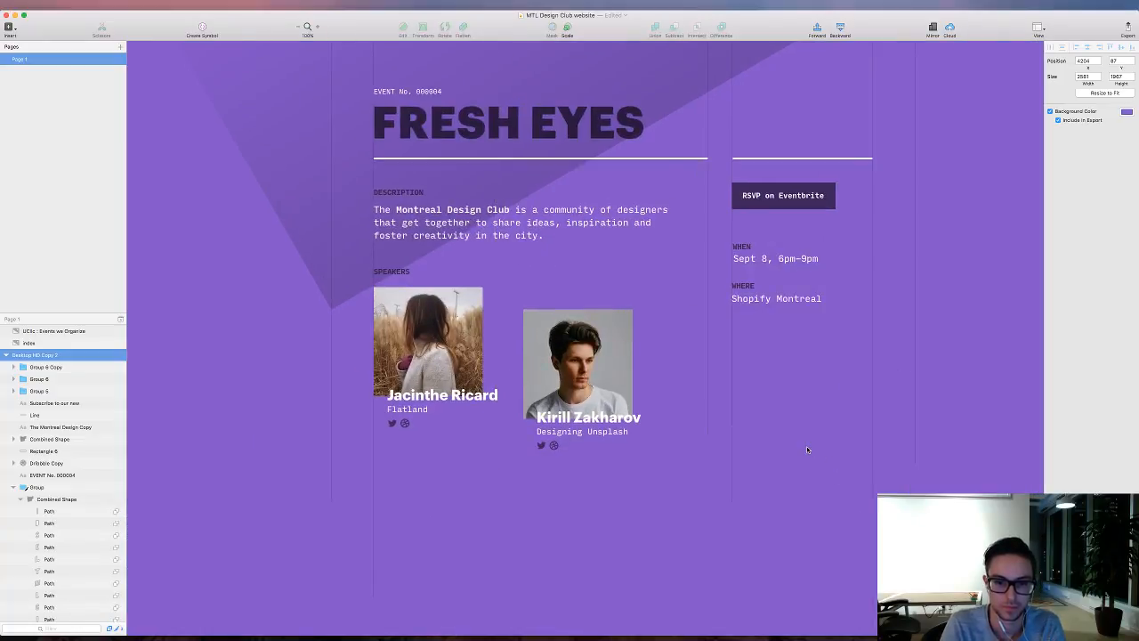
pyautogui.press('super+period')
pyautogui.scroll(-5, 805, 470)
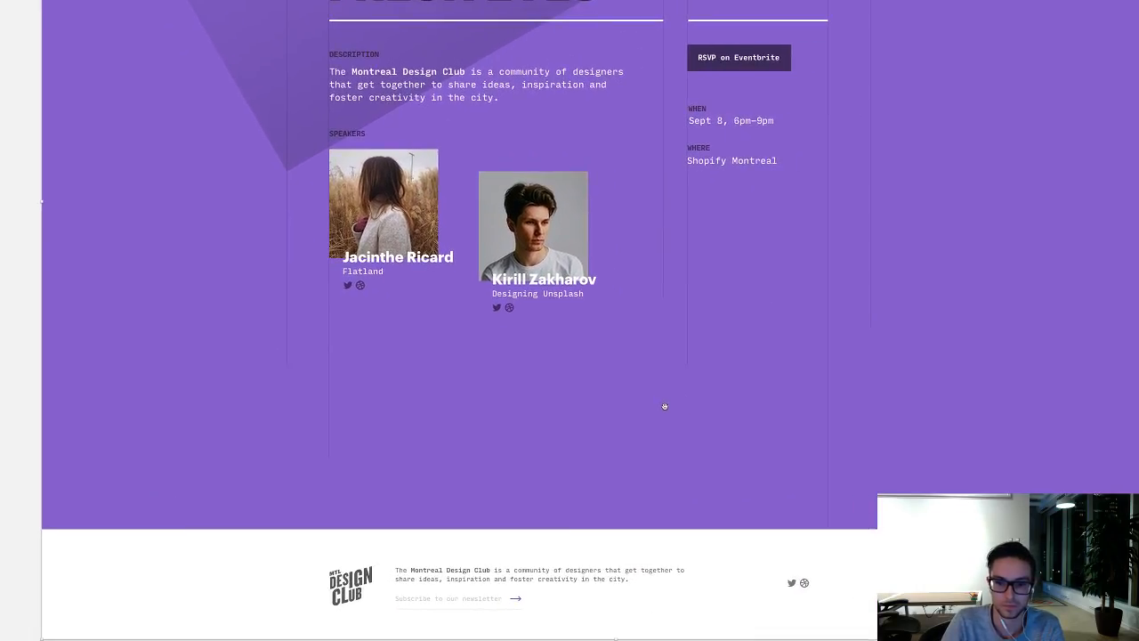
pyautogui.moveTo(700, 389); pyautogui.dragTo(684, 601)
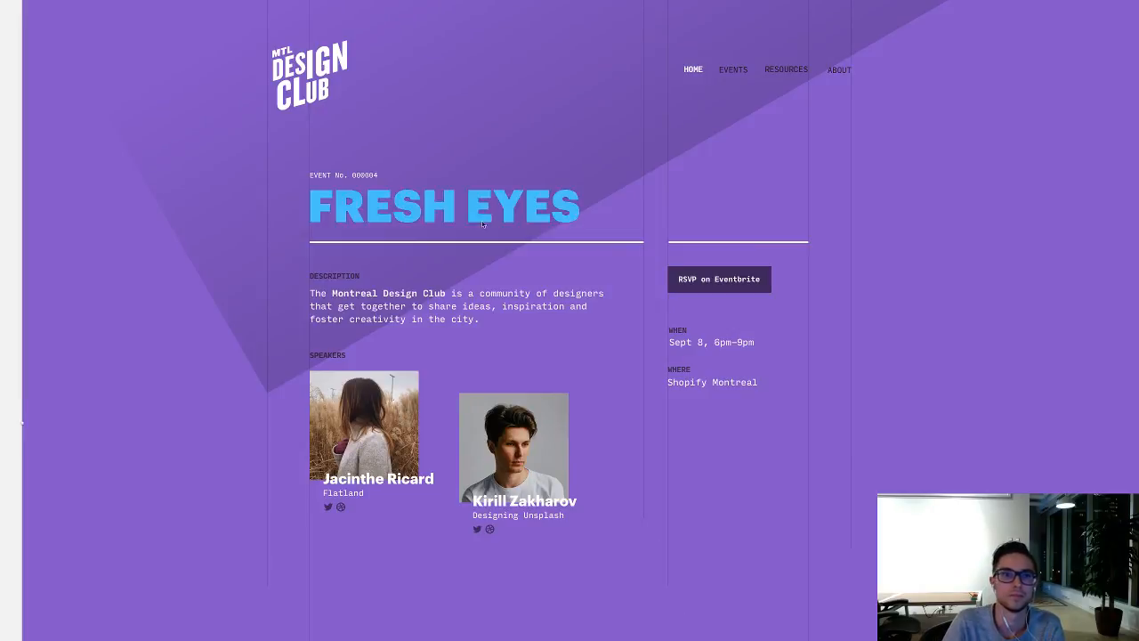
pyautogui.click(299, 74)
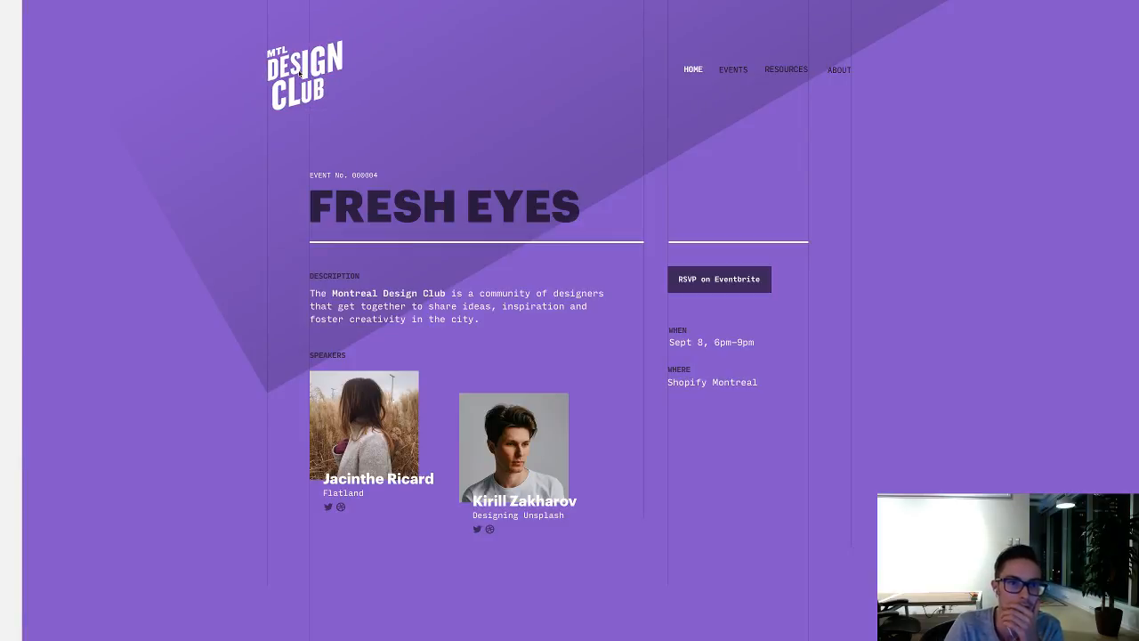
pyautogui.scroll(-5, 718, 480)
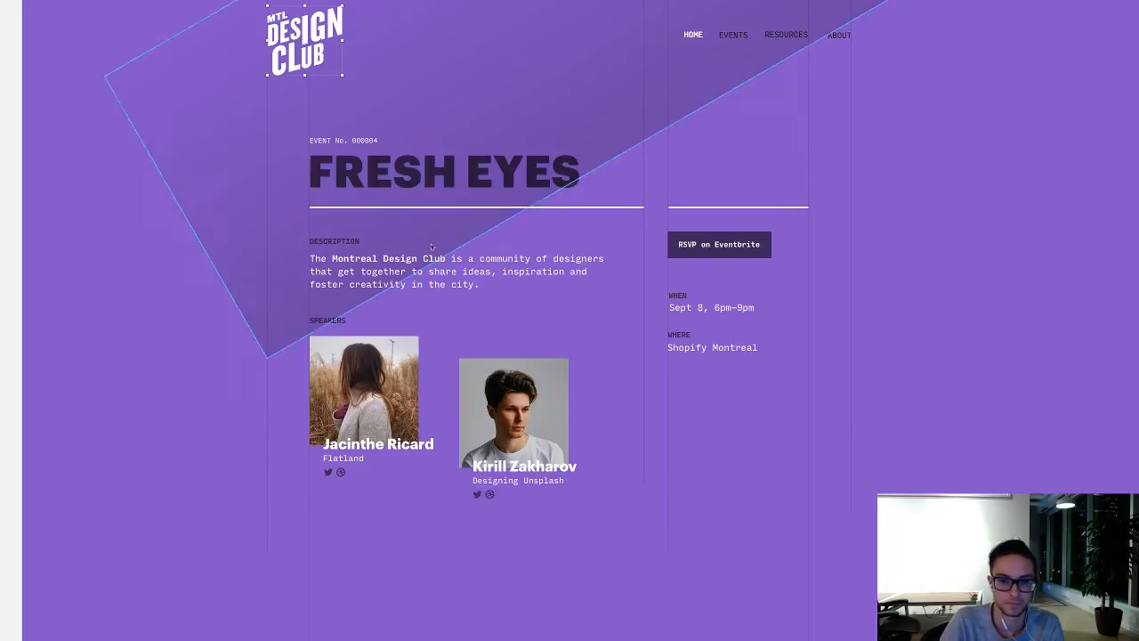
pyautogui.scroll(2, 717, 480)
pyautogui.scroll(-1, 716, 483)
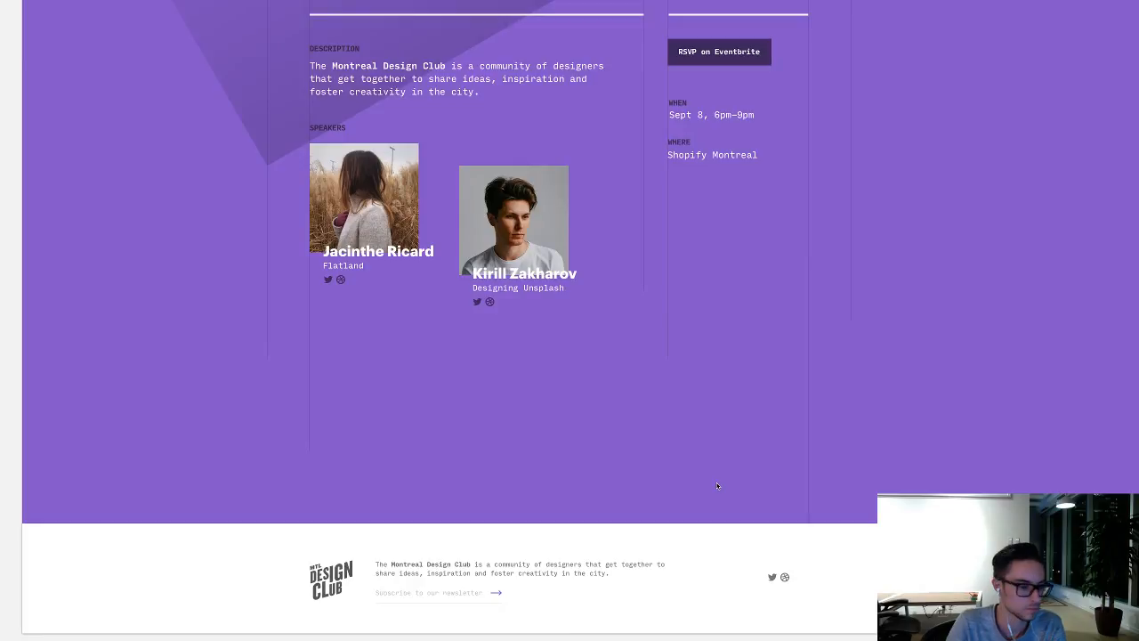
# Step: Restore the hidden interface with the neighbouring artboards in view, and save the document before switching to another app
pyautogui.press('super+minus')
pyautogui.press('super+minus')
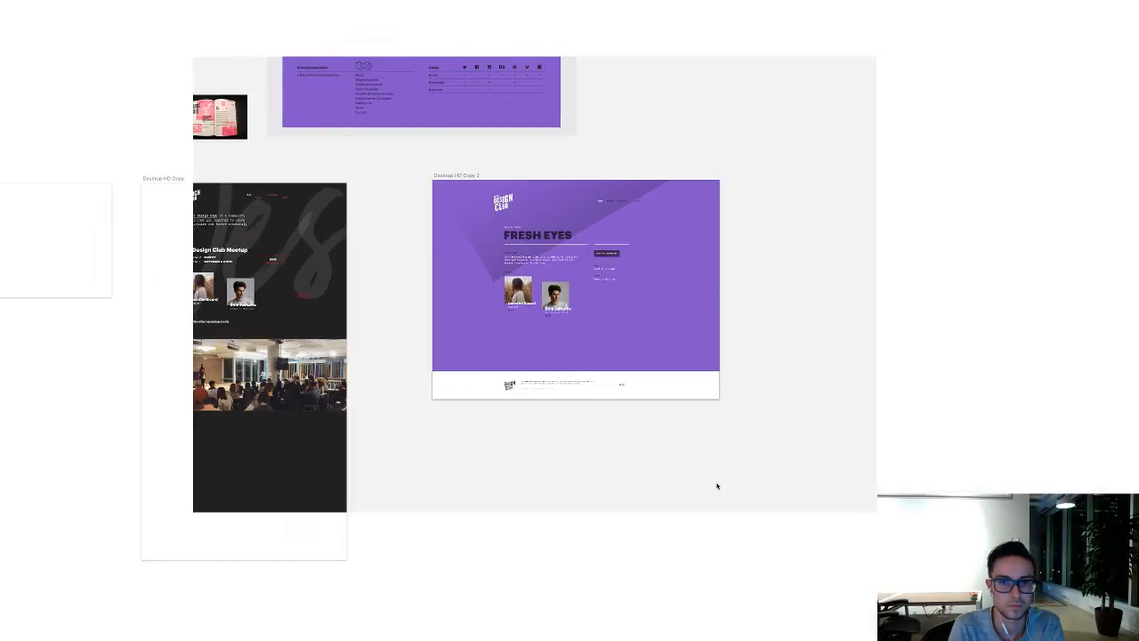
pyautogui.press('super+period')
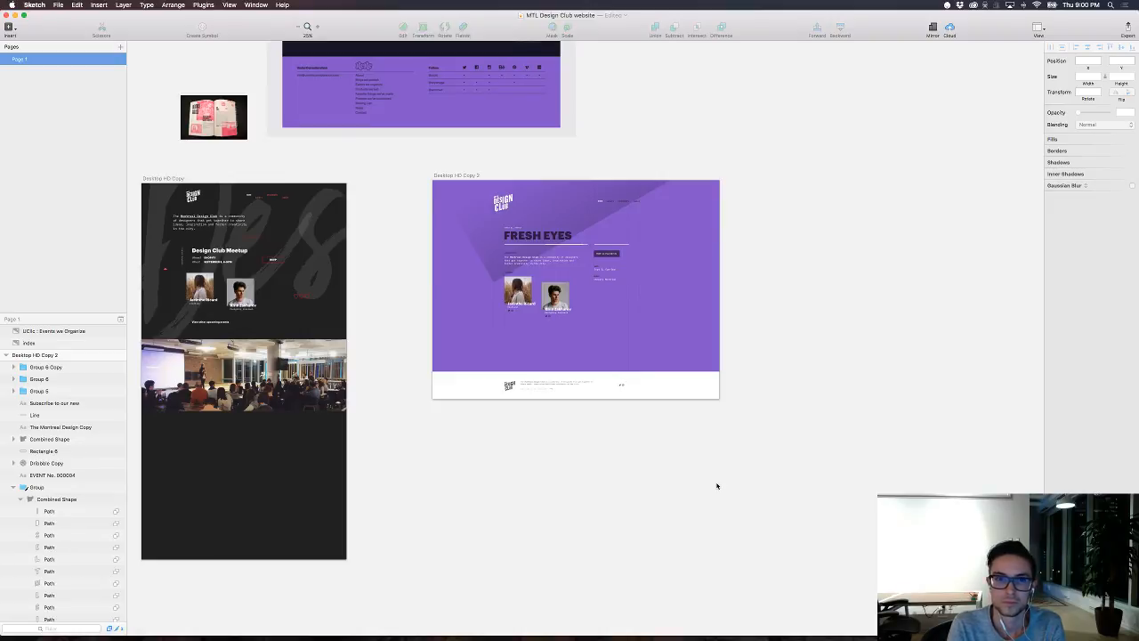
pyautogui.press('super+s')
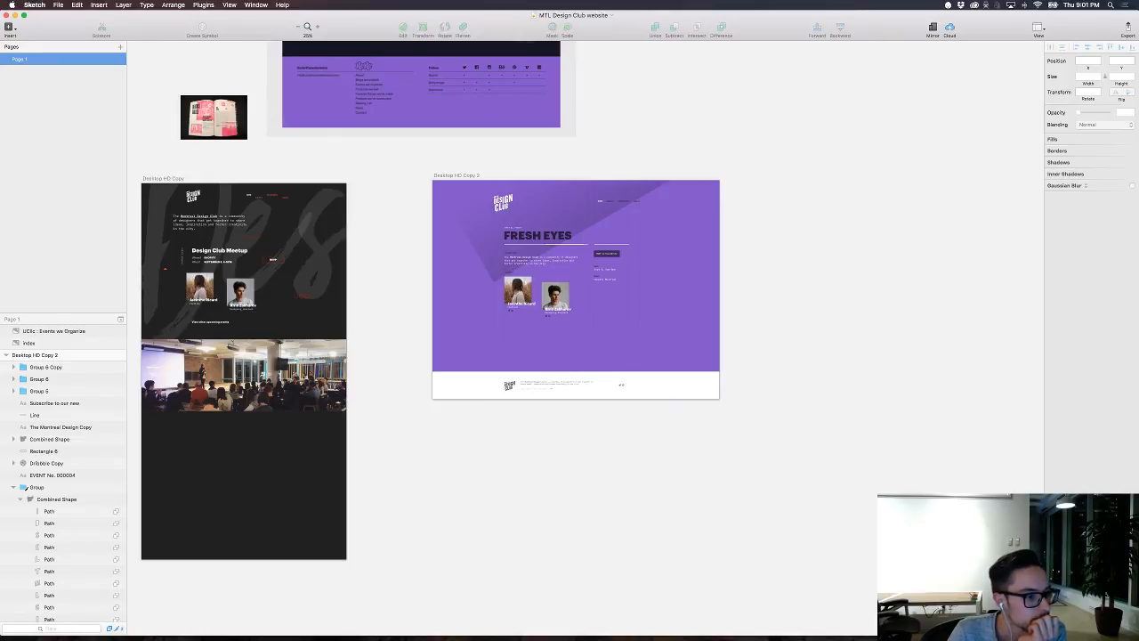
pyautogui.press('super+Tab')
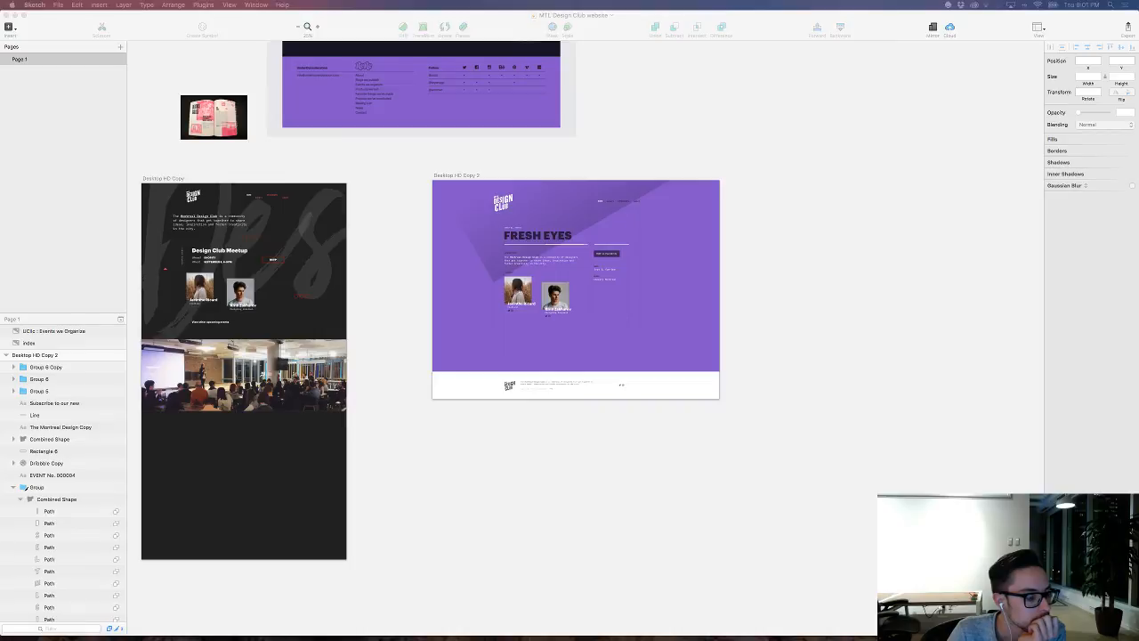